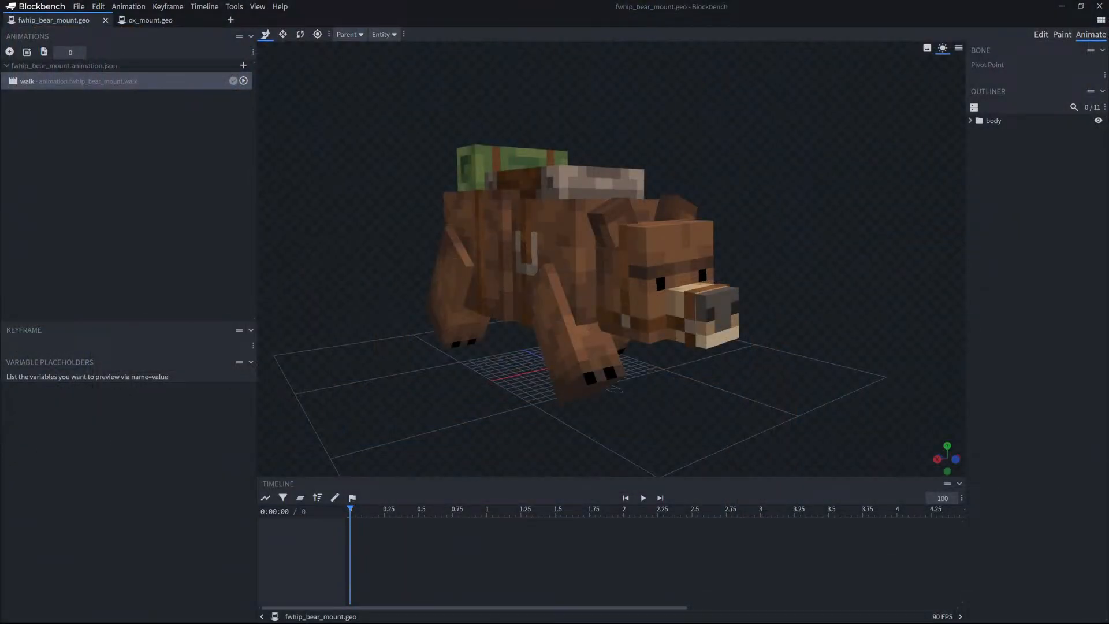
Bring up the reference illustration of the loaded ox mount for viewing and put it away.
left_click_drag(1108, 141, 581, 64)
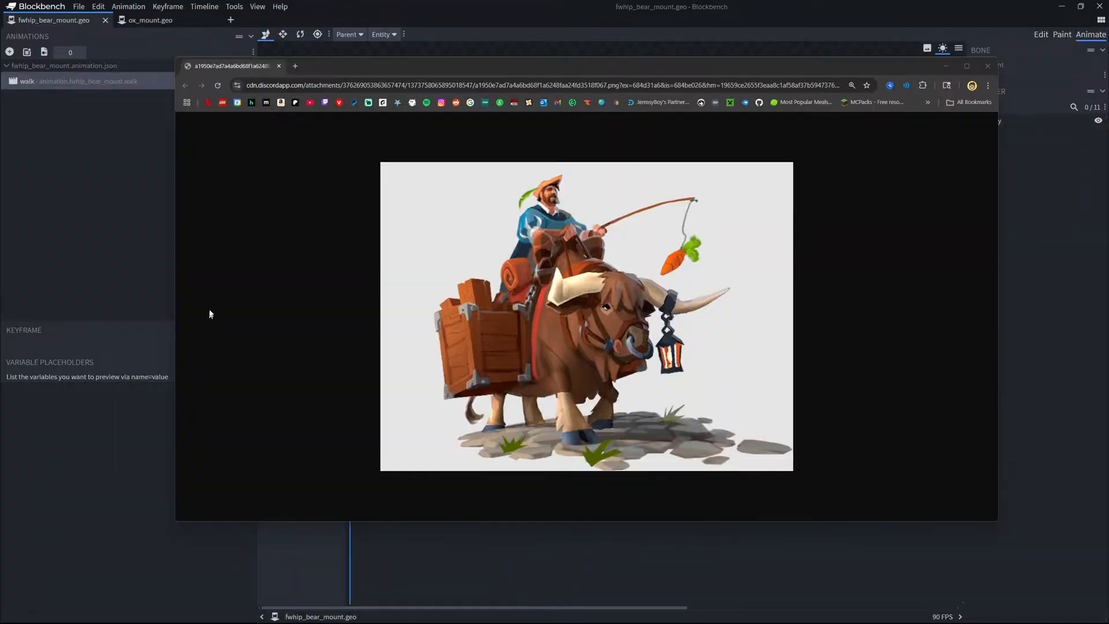
left_click_drag(309, 58, 1108, 569)
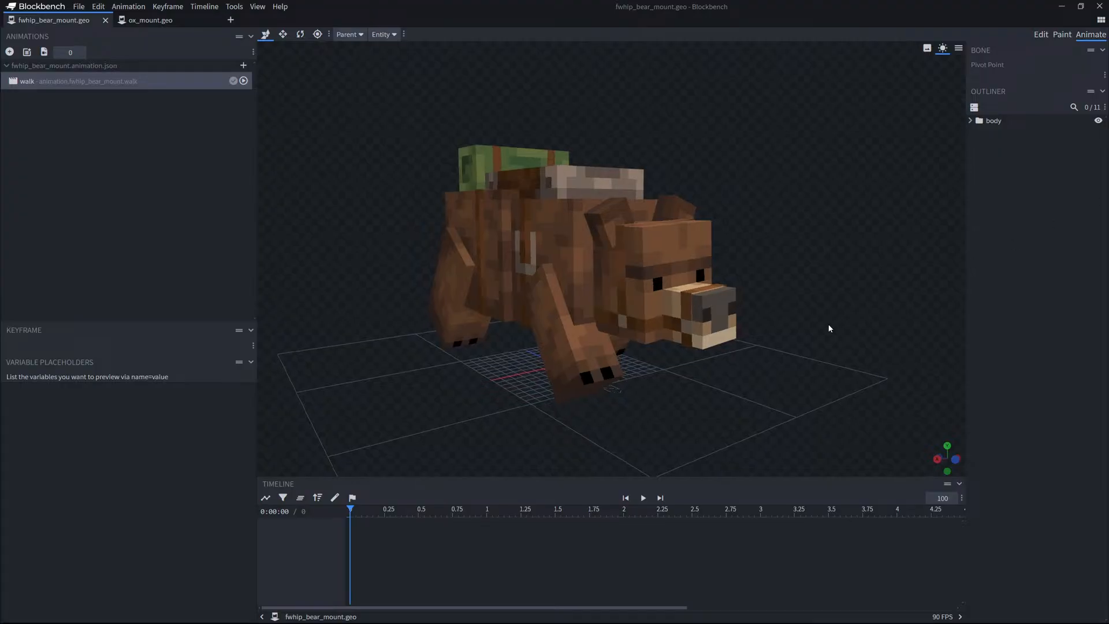
Play the bear mount's walk animation, raise the playback speed to 1000, and return to the animation start.
left_click_drag(830, 325, 597, 463)
left_click(643, 497)
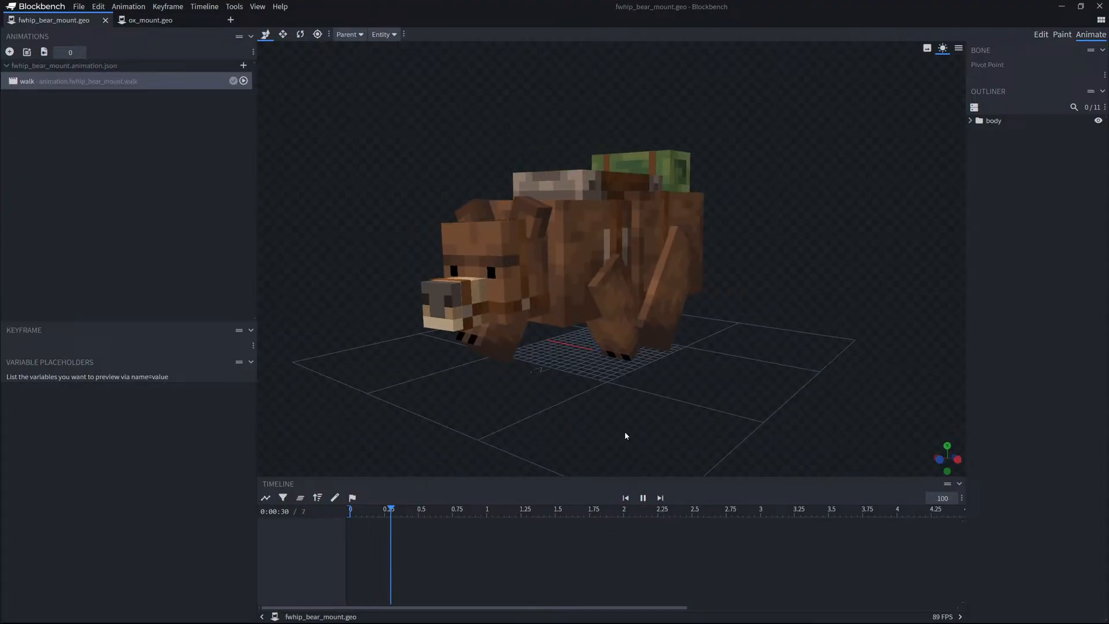
left_click(944, 499)
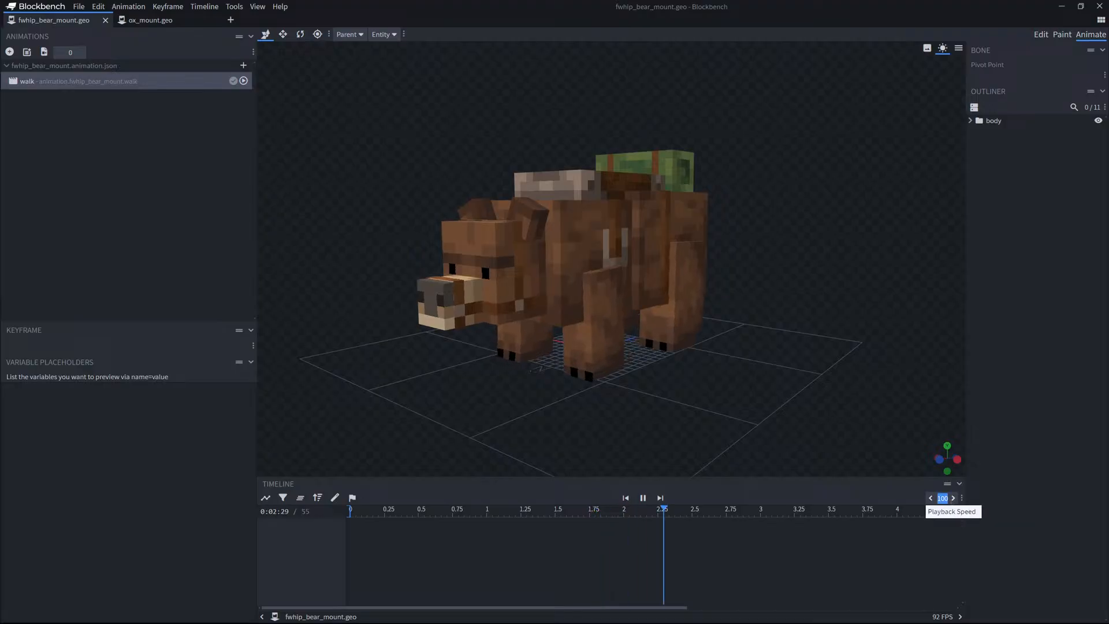
type("1000")
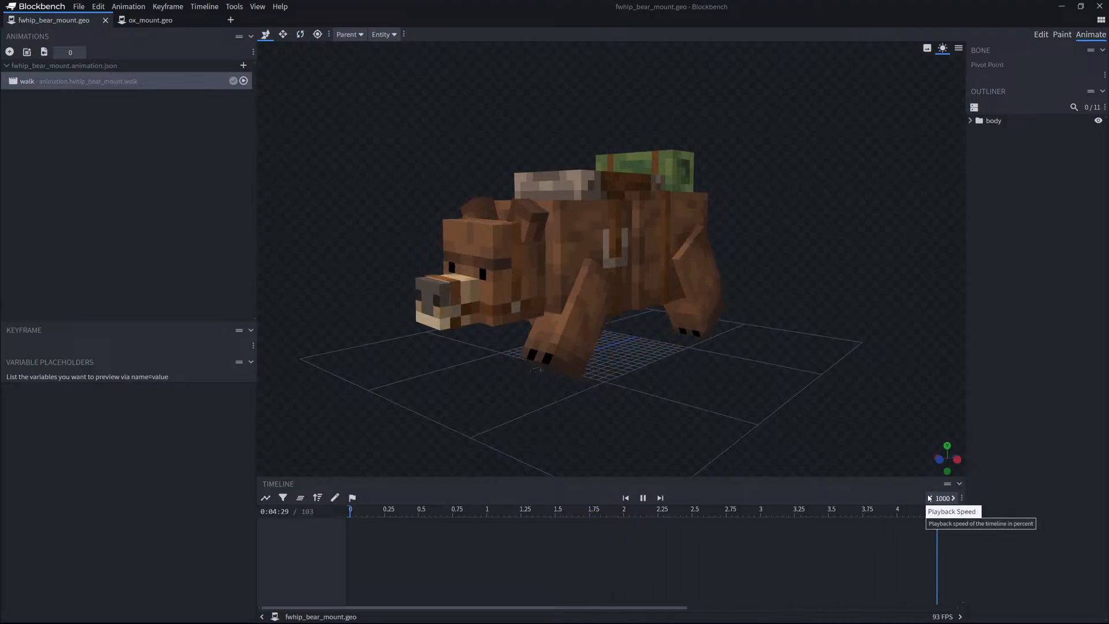
left_click_drag(697, 409, 530, 445)
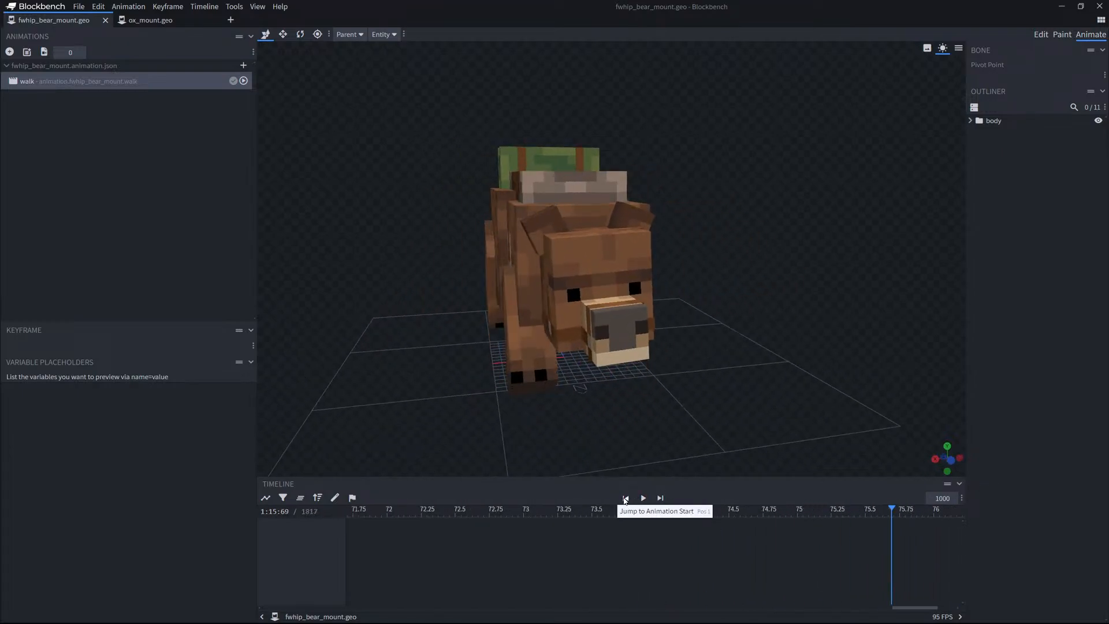
left_click(643, 498)
left_click_drag(508, 453, 458, 445)
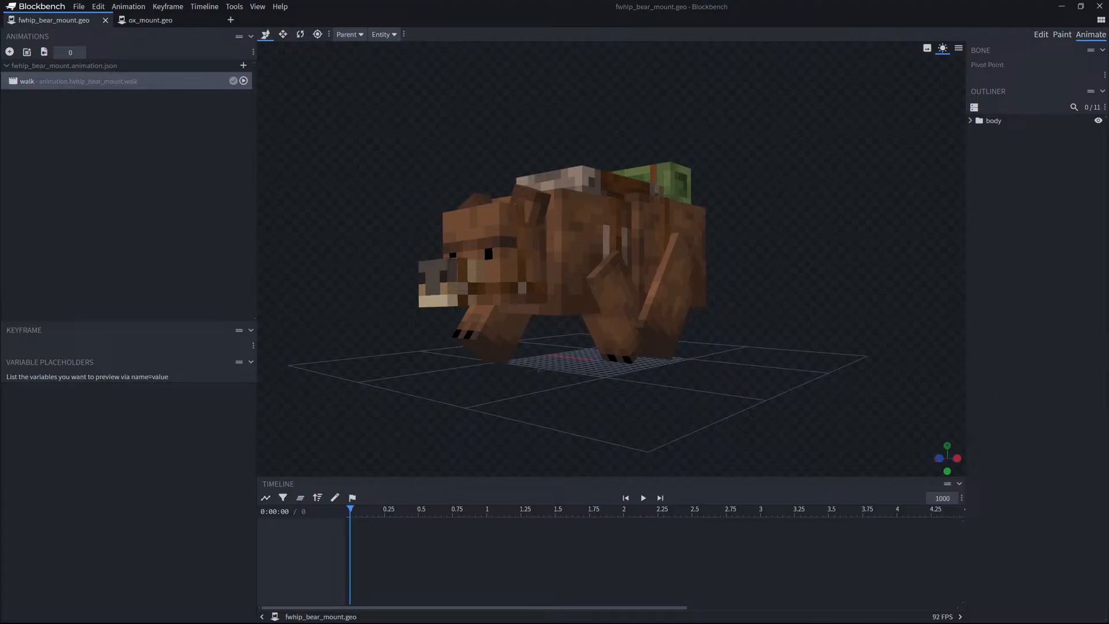
left_click_drag(1108, 260, 1108, 145)
mouse_move(589, 603)
left_click(615, 615)
left_click_drag(681, 399, 605, 402)
Compare the ox_mount.geo model with the fwhip_bear_mount.geo model from several angles.
left_click(152, 20)
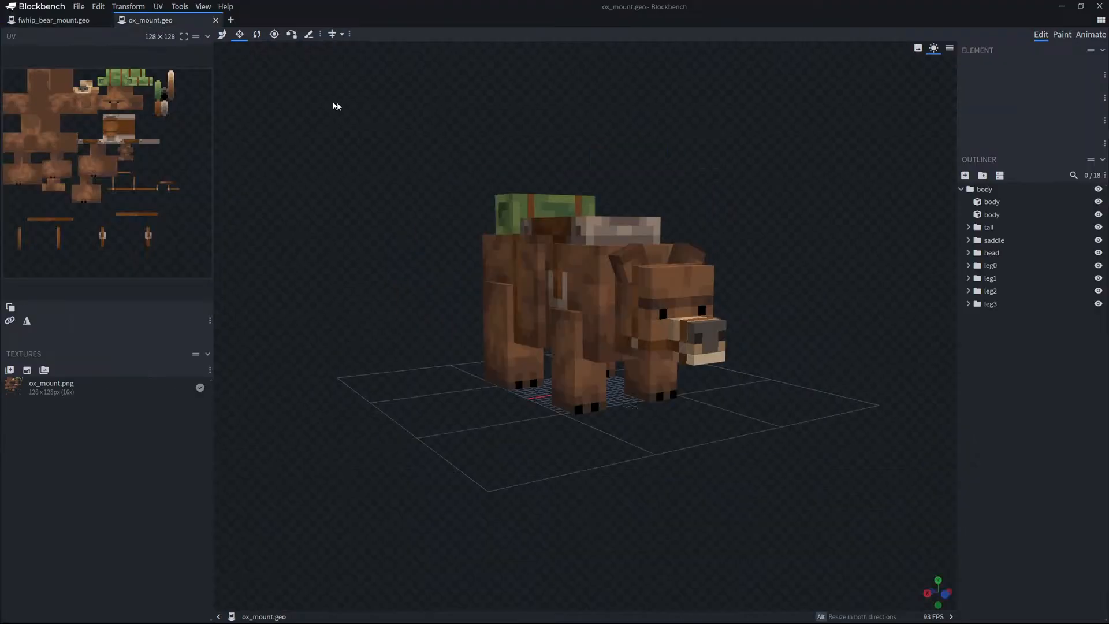
left_click_drag(417, 167, 368, 190)
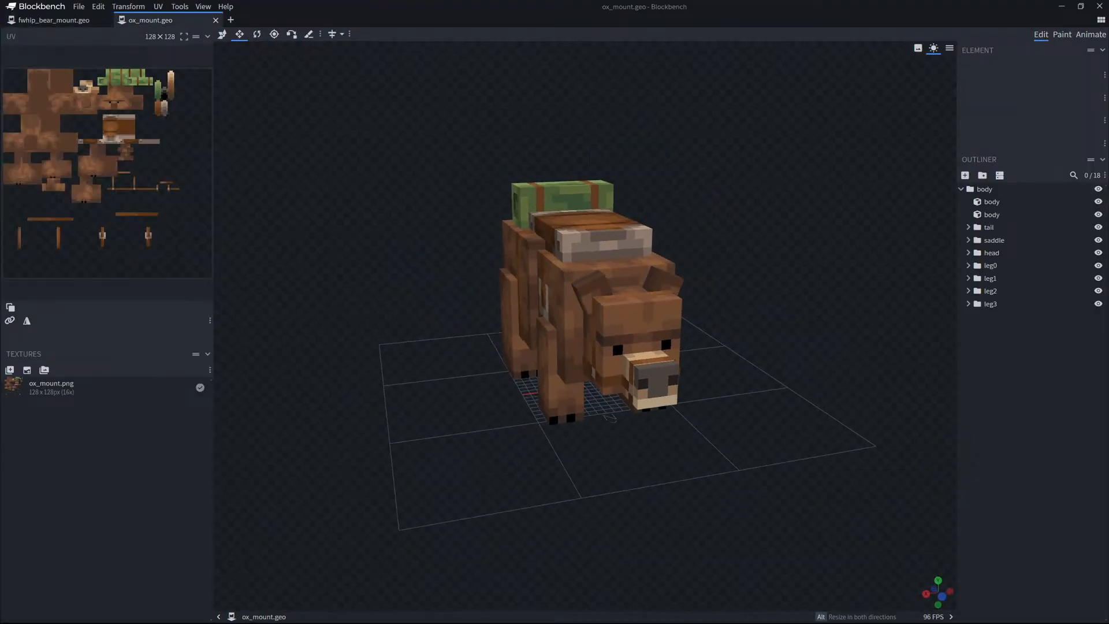
left_click_drag(611, 417, 527, 427)
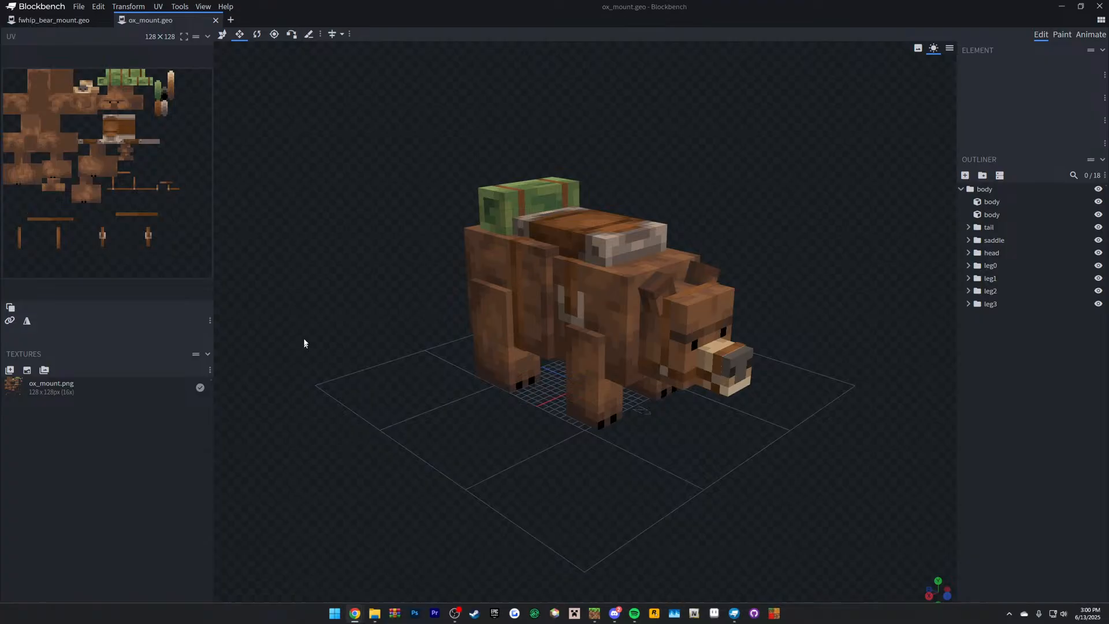
left_click(54, 19)
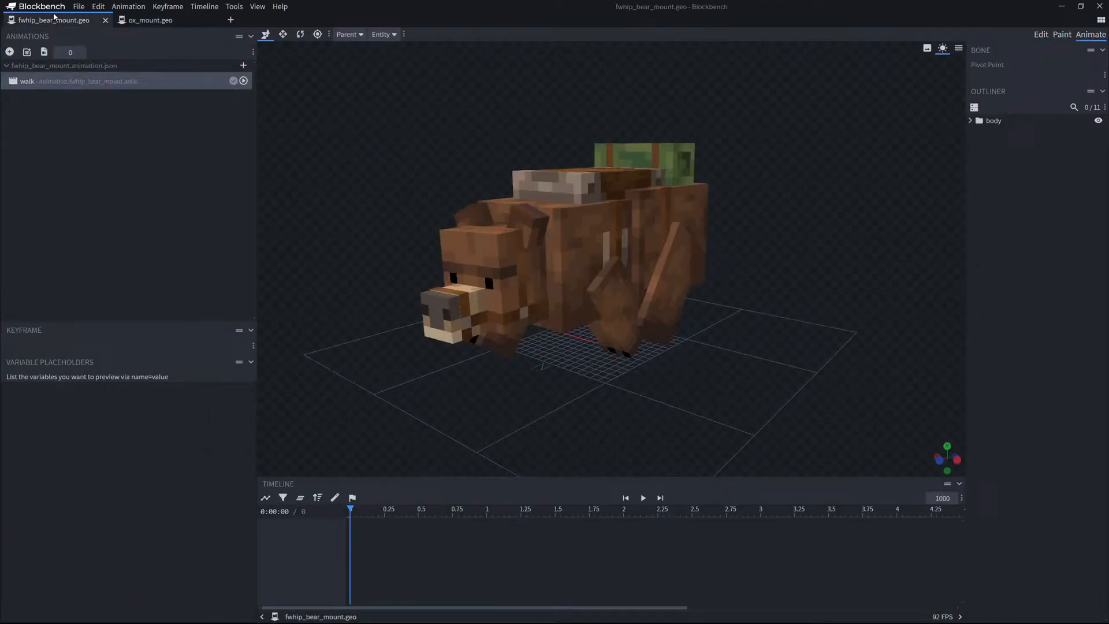
left_click(155, 20)
left_click_drag(335, 137, 334, 181)
left_click(23, 21)
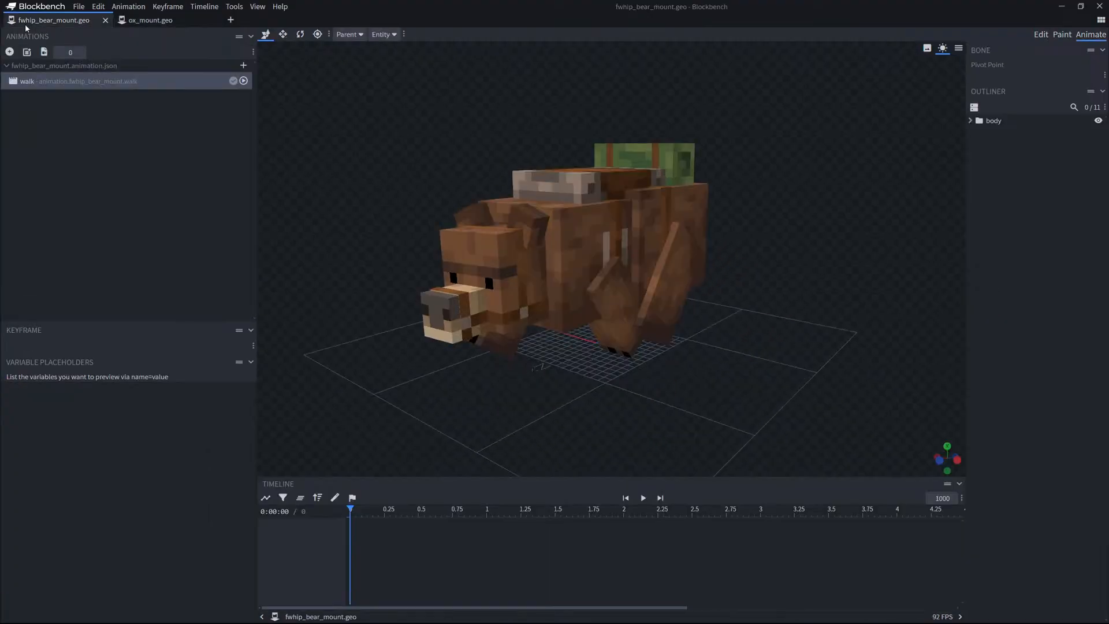
Expand the bear mount's body group and compare its bone structure with the ox_mount model.
left_click(970, 120)
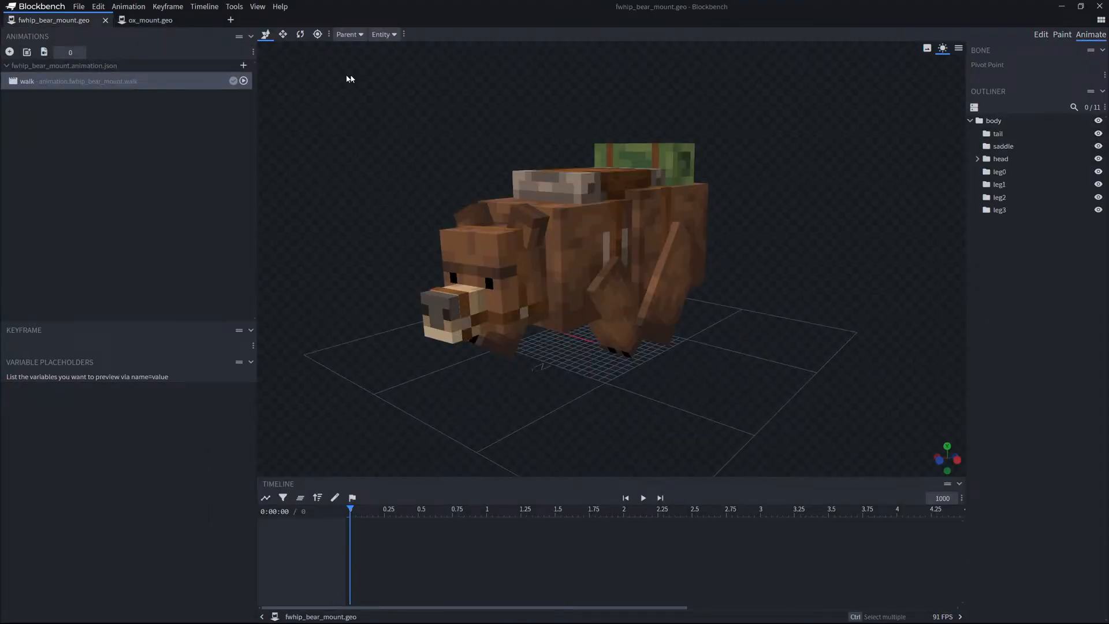
left_click(170, 21)
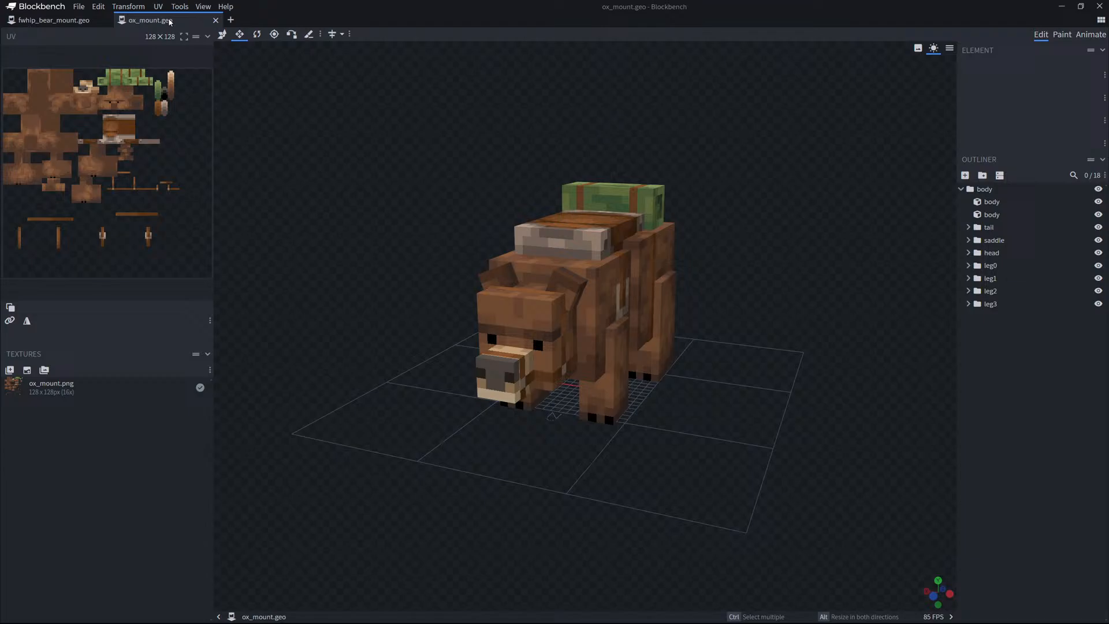
left_click(55, 20)
left_click(156, 21)
left_click_drag(387, 115, 315, 112)
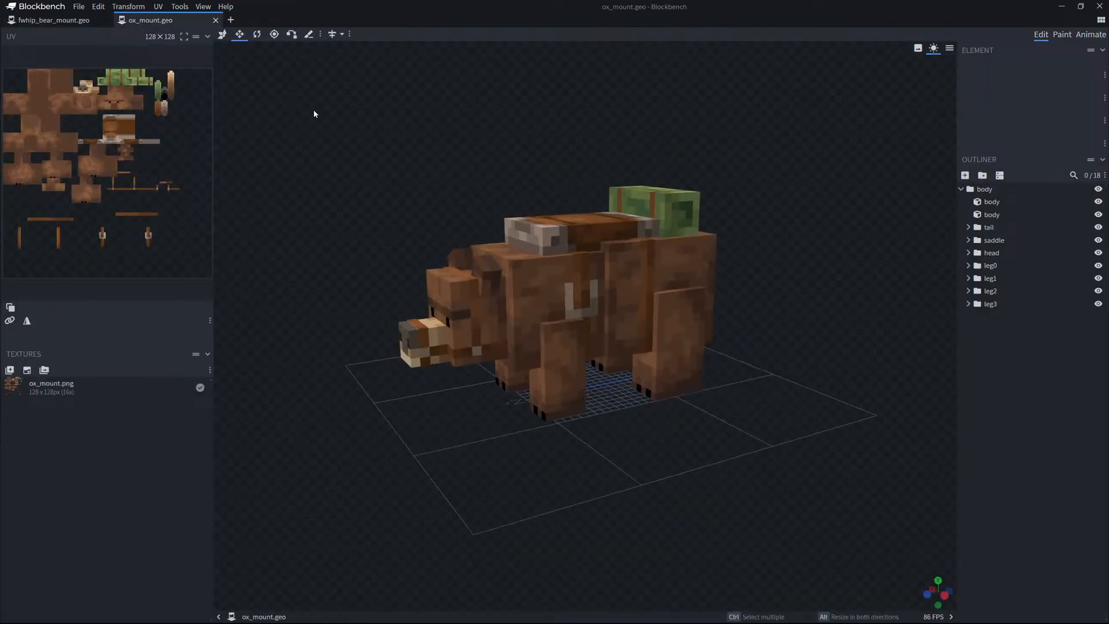
left_click(55, 21)
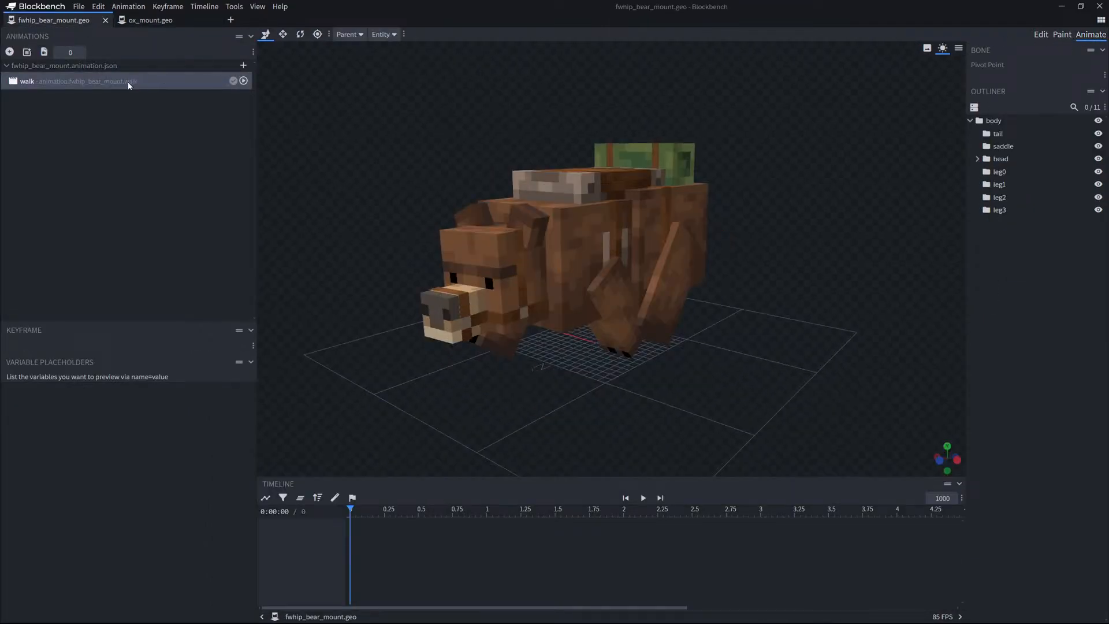
right_click(34, 68)
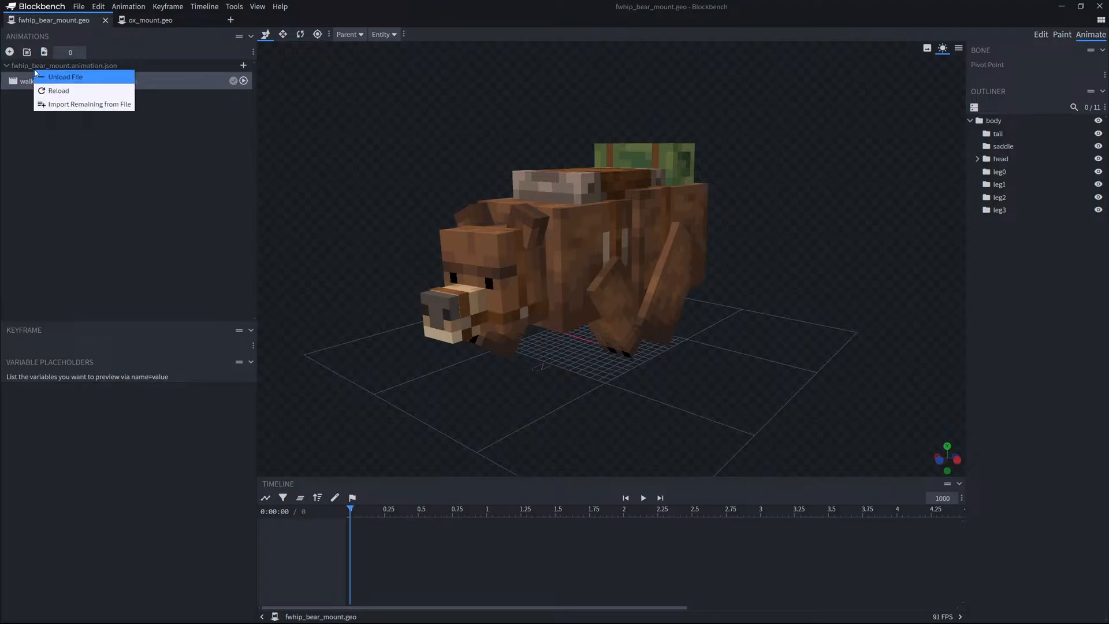
left_click(71, 124)
right_click(19, 80)
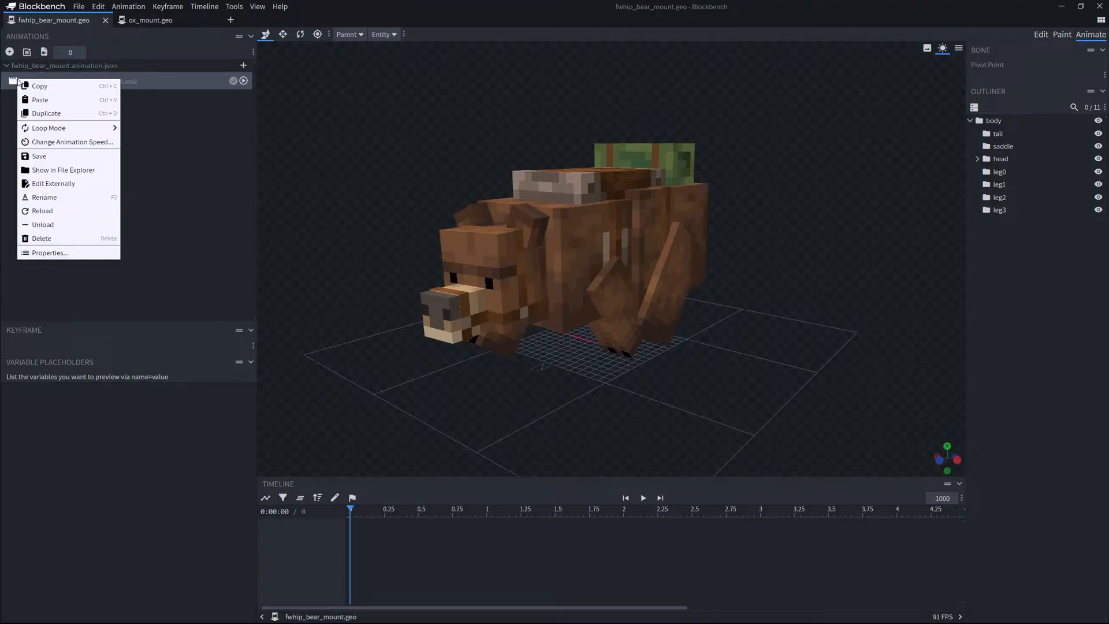
left_click(183, 119)
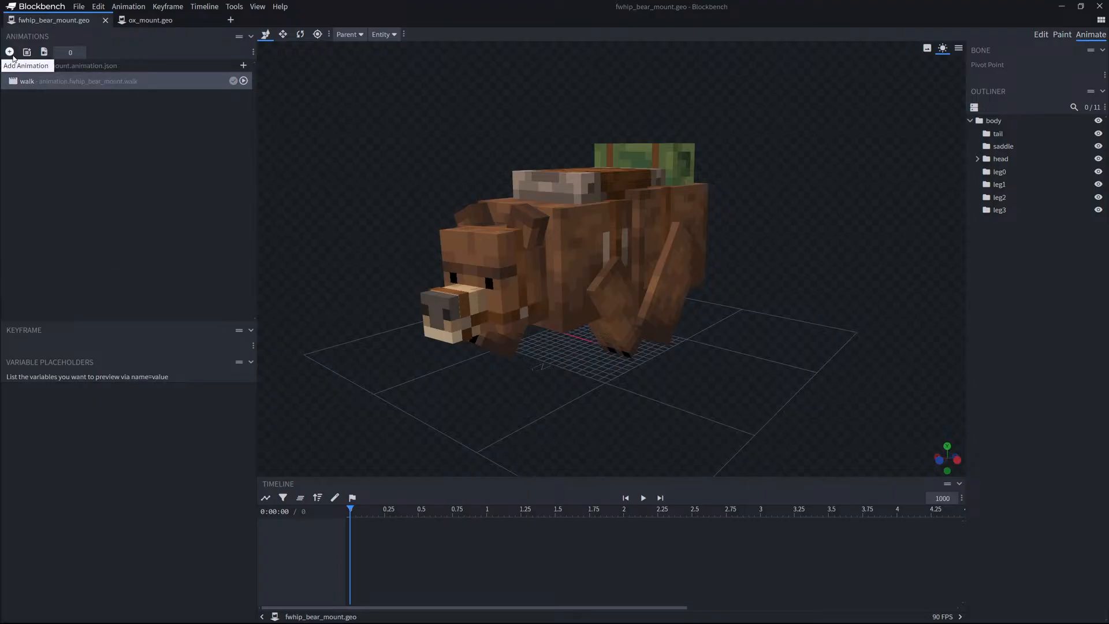
Switch the ox_mount model to Animate mode and import fwhip_ox_mount.animation.json into it.
left_click(147, 19)
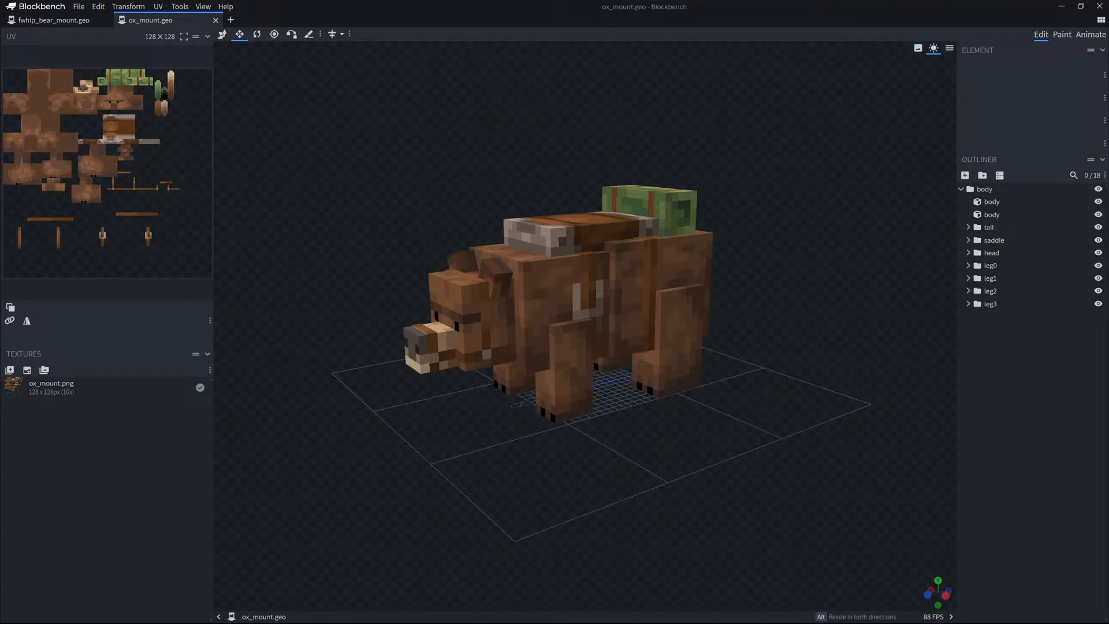
left_click(1091, 35)
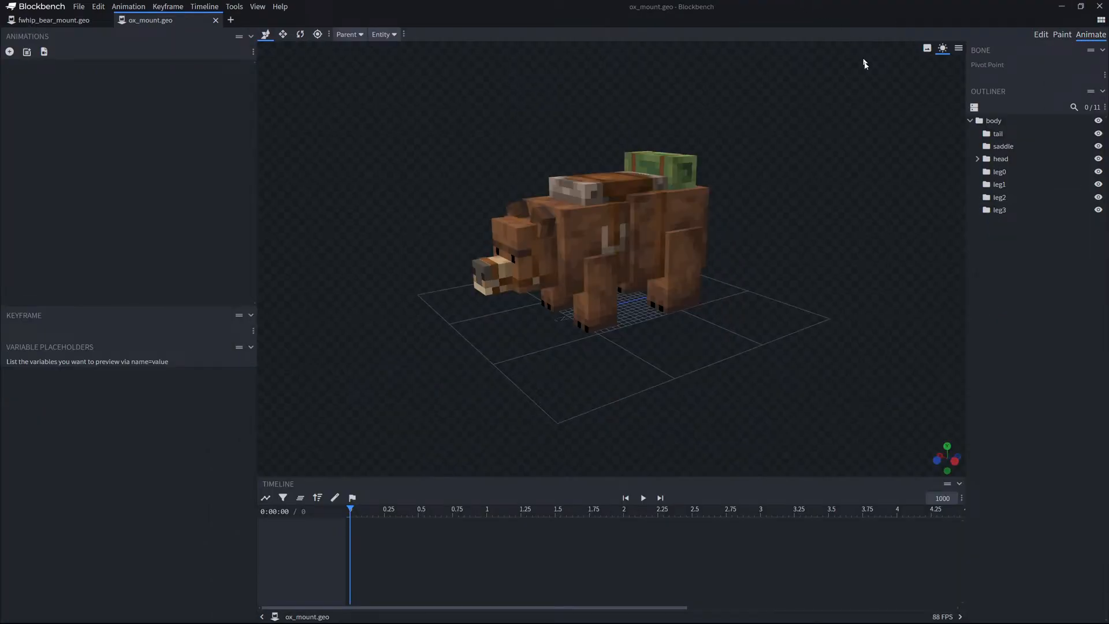
left_click(374, 621)
left_click(638, 613)
left_click(44, 52)
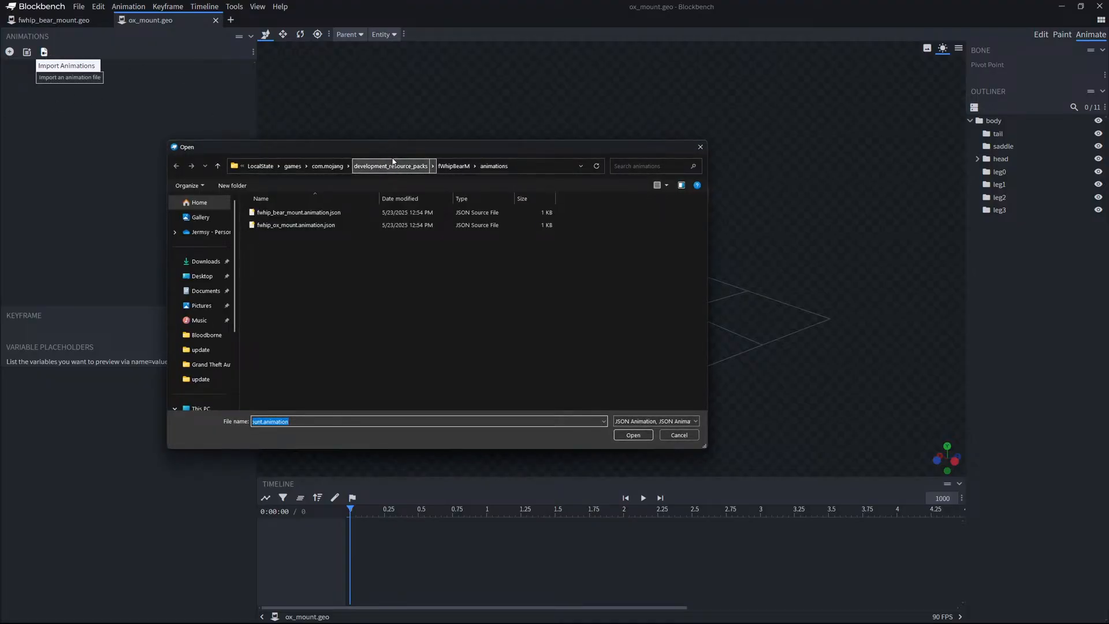
double_click(312, 225)
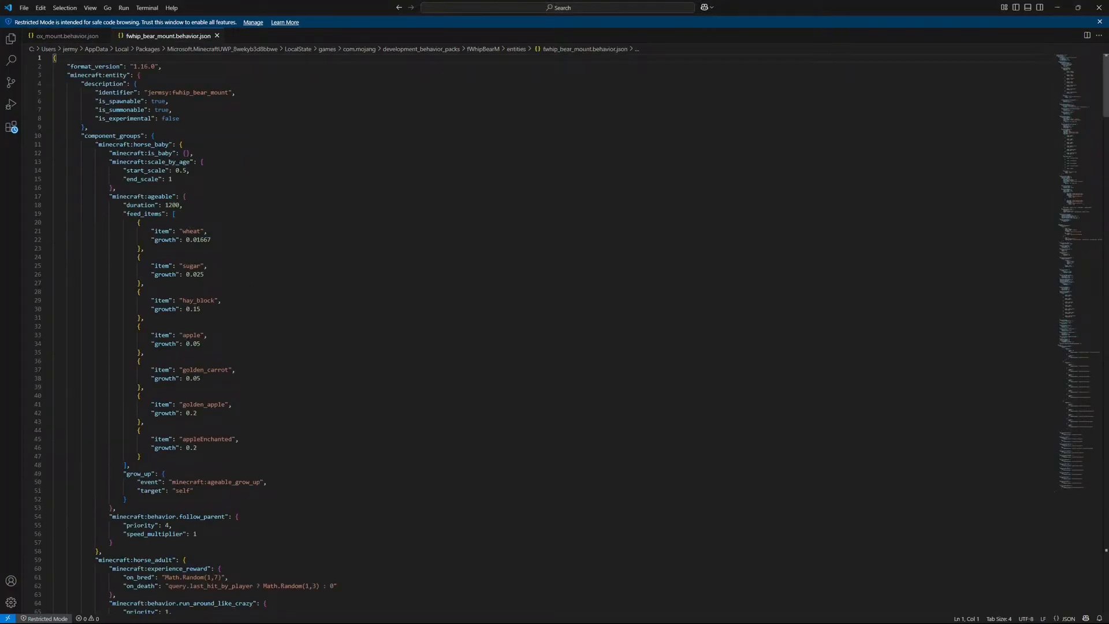
Switch to Visual Studio Code and close ox_mount.behavior.json and fwhip_bear_mount.behavior.json.
left_click(97, 38)
left_click(106, 37)
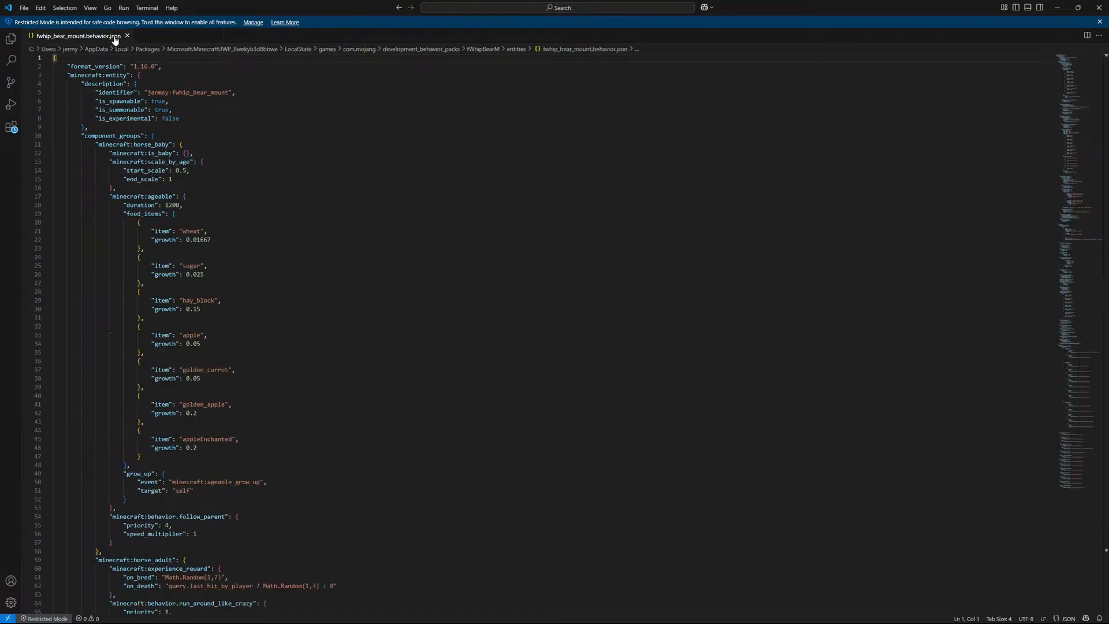
left_click(127, 36)
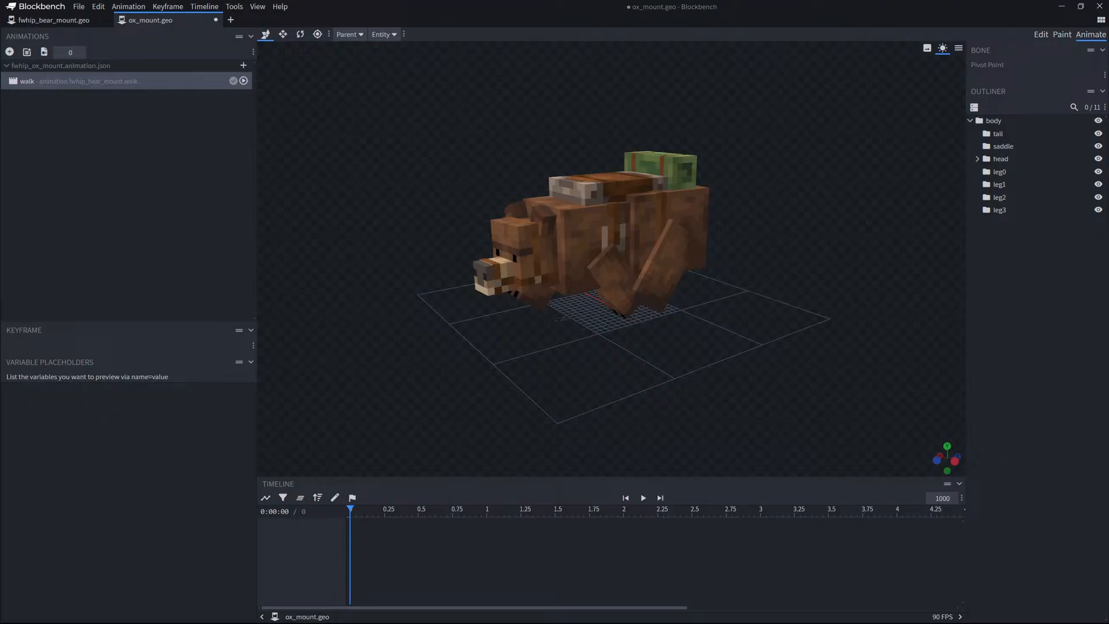
Return to Blockbench, preview the imported walk animation on the ox_mount model, and reset to its start.
left_click_drag(408, 292, 681, 416)
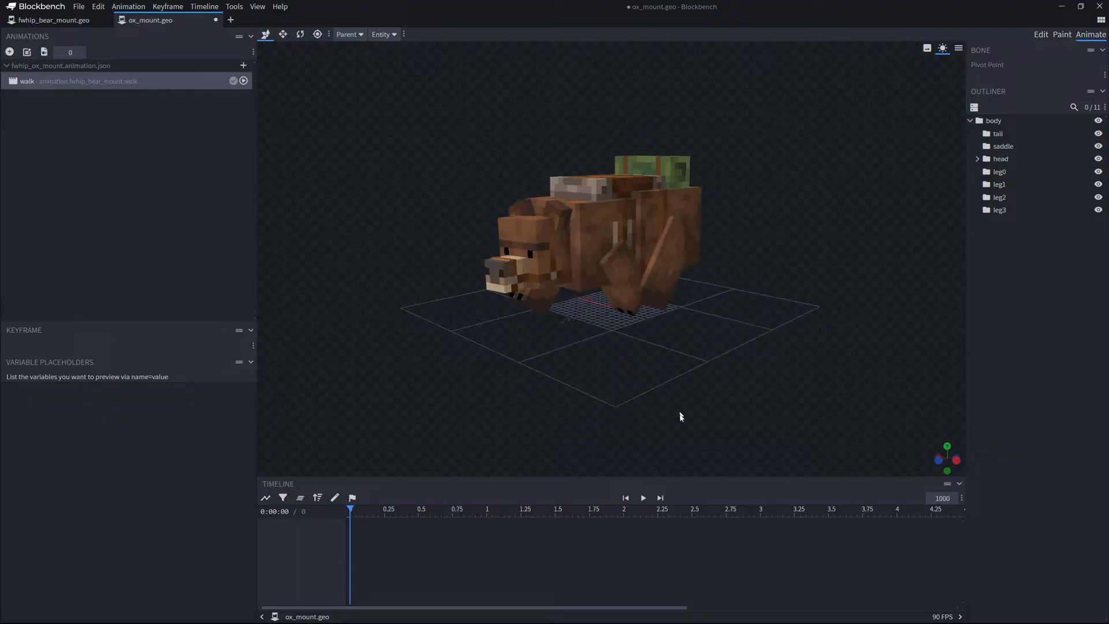
left_click(643, 498)
left_click(643, 498)
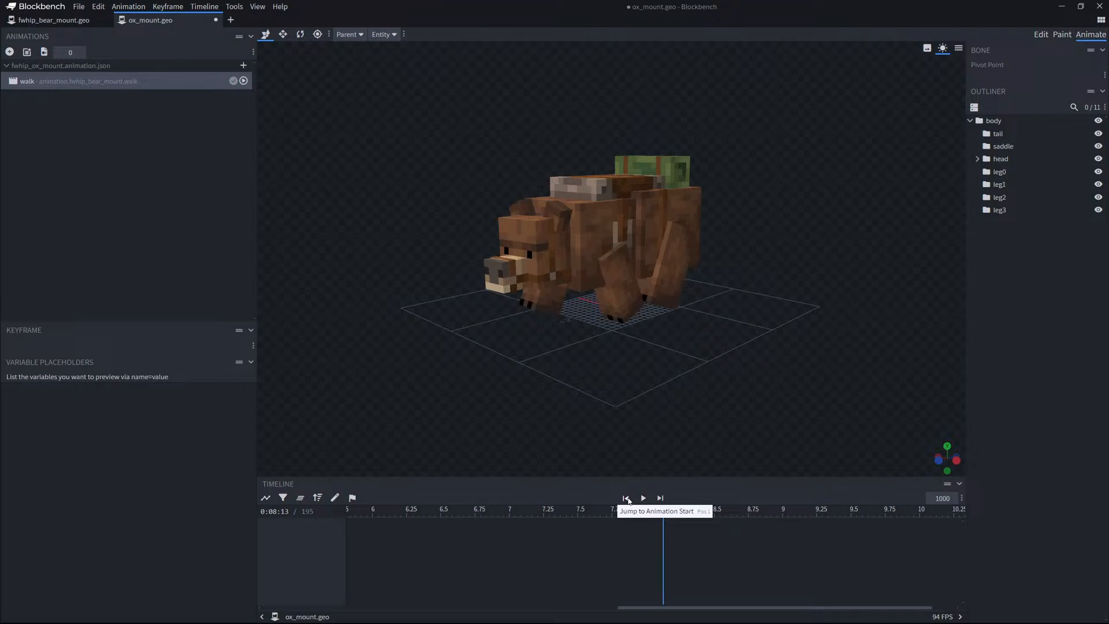
left_click(626, 498)
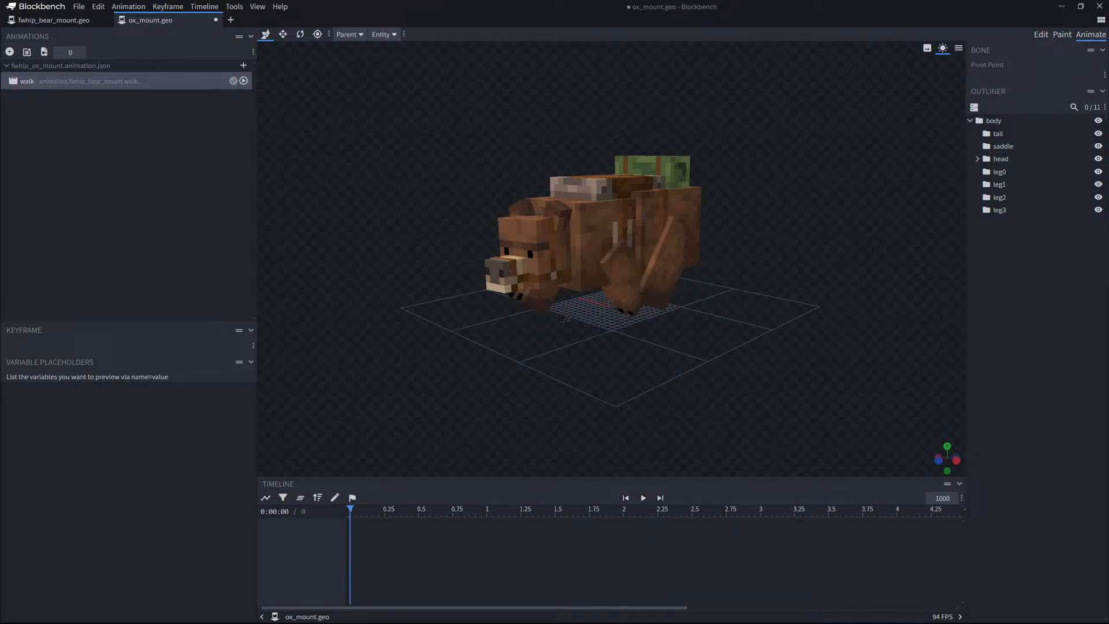
Switch the ox_mount model to Edit mode and delete both ear cubes from its head.
left_click(1041, 35)
left_click_drag(432, 149, 520, 136)
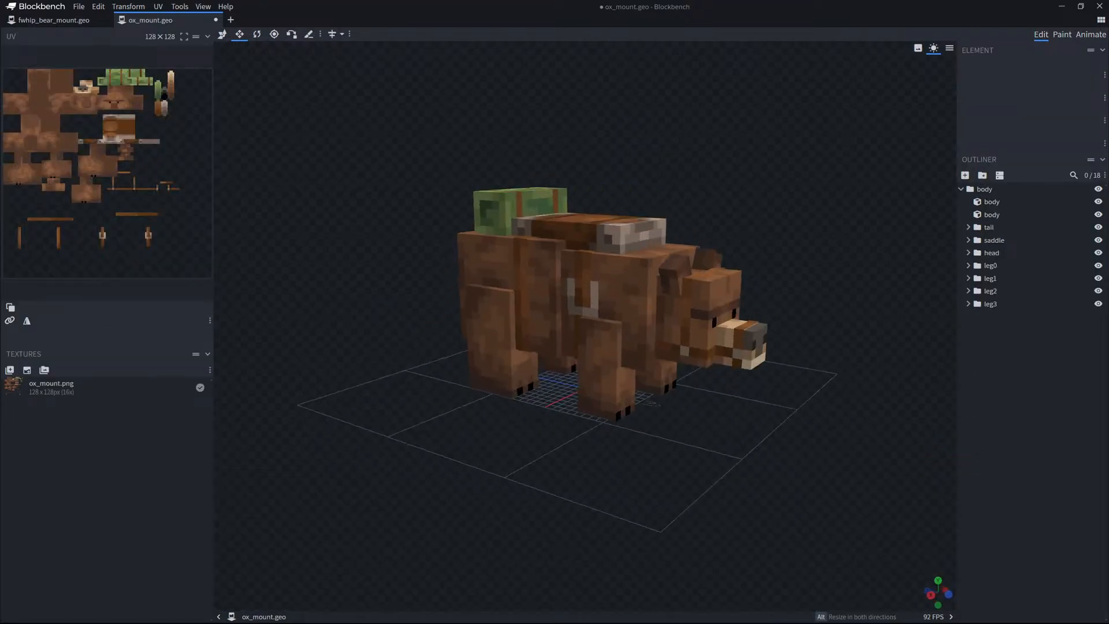
left_click_drag(842, 185, 745, 168)
left_click(644, 267)
key("Delete")
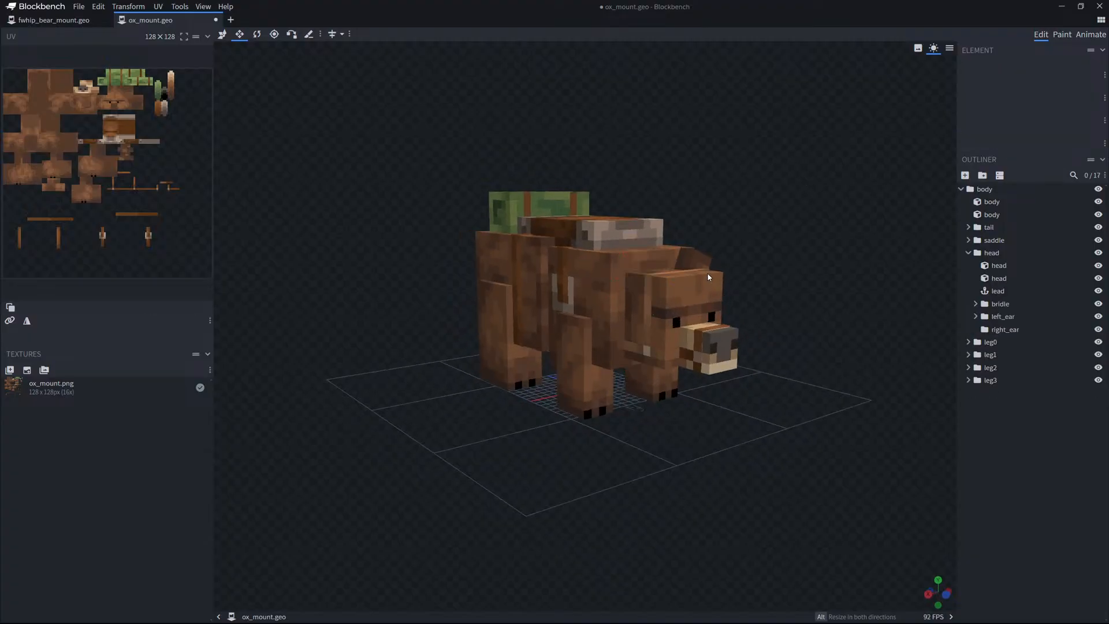
left_click(702, 263)
key("Delete")
left_click_drag(742, 275, 834, 307)
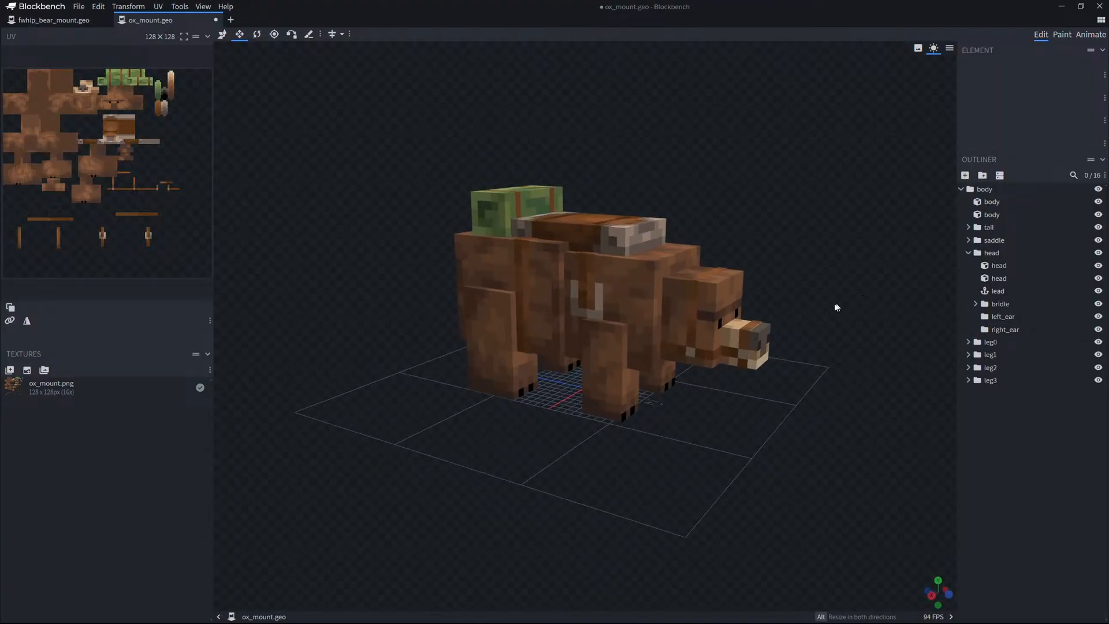
Try to move the whole bridle group upward off the head, and undo the move.
left_click(692, 350)
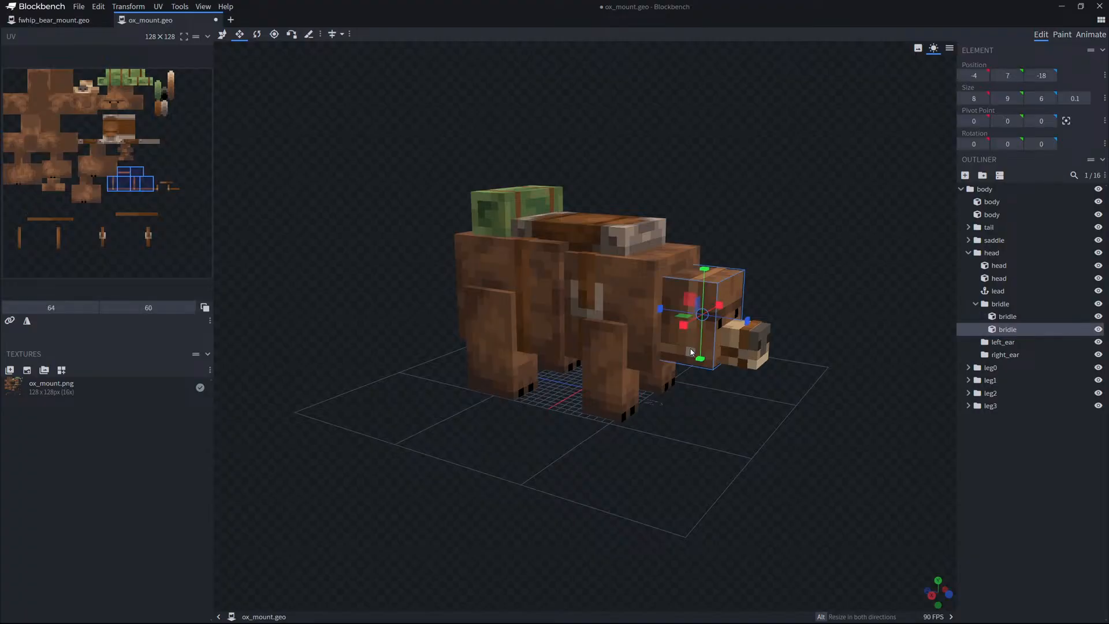
left_click(1009, 306)
left_click_drag(826, 257, 777, 267)
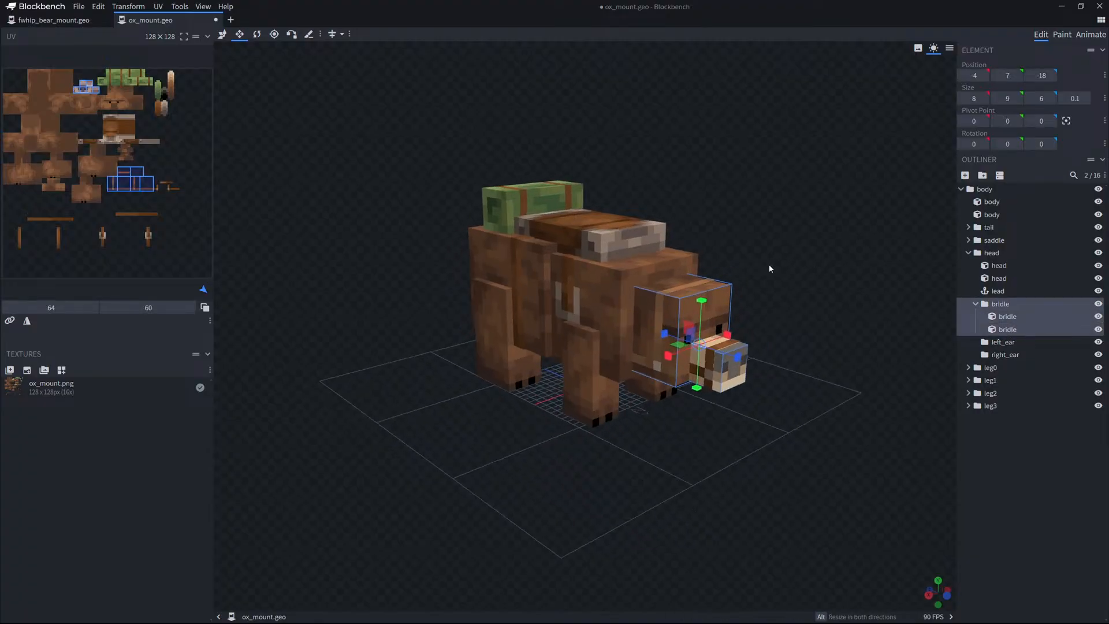
key("v")
left_click_drag(702, 302, 715, 56)
key("ctrl+z")
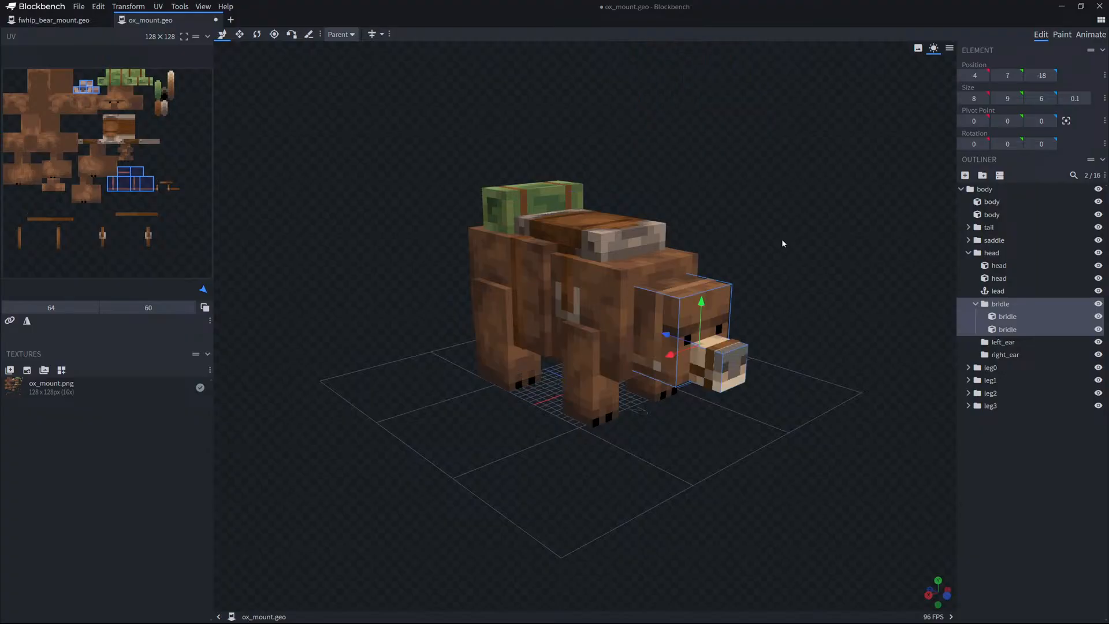
Move the 4×4×4 snout cube out of the bridle group and put the snout strap cube named head into it.
left_click(1007, 316)
left_click(1007, 329)
left_click(1015, 321)
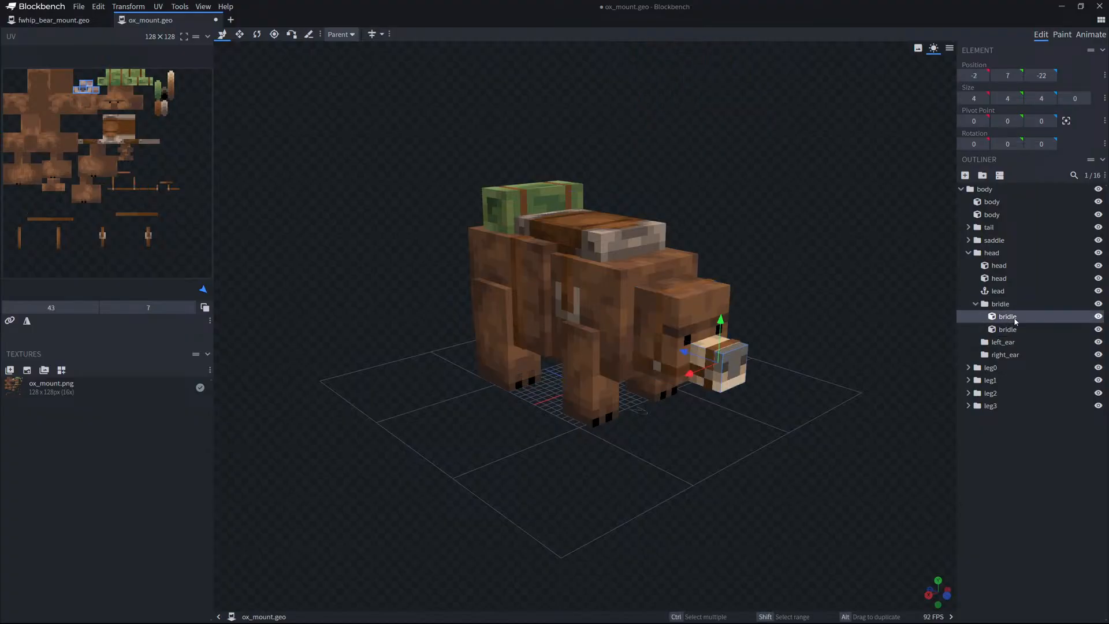
left_click(1008, 354)
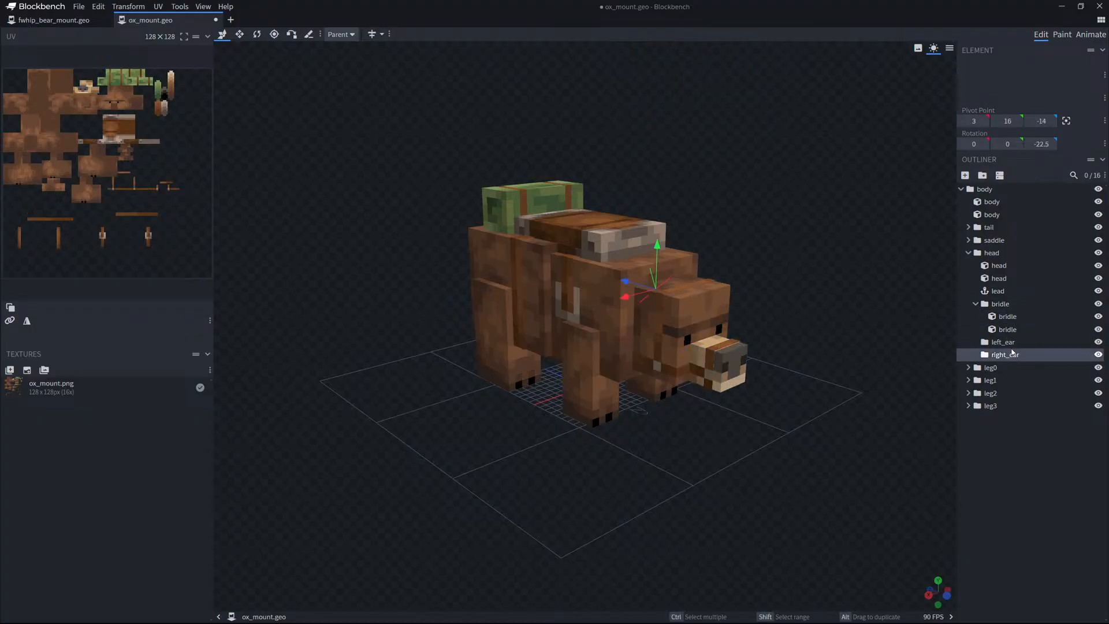
left_click(1006, 342)
left_click_drag(1012, 327, 1006, 298)
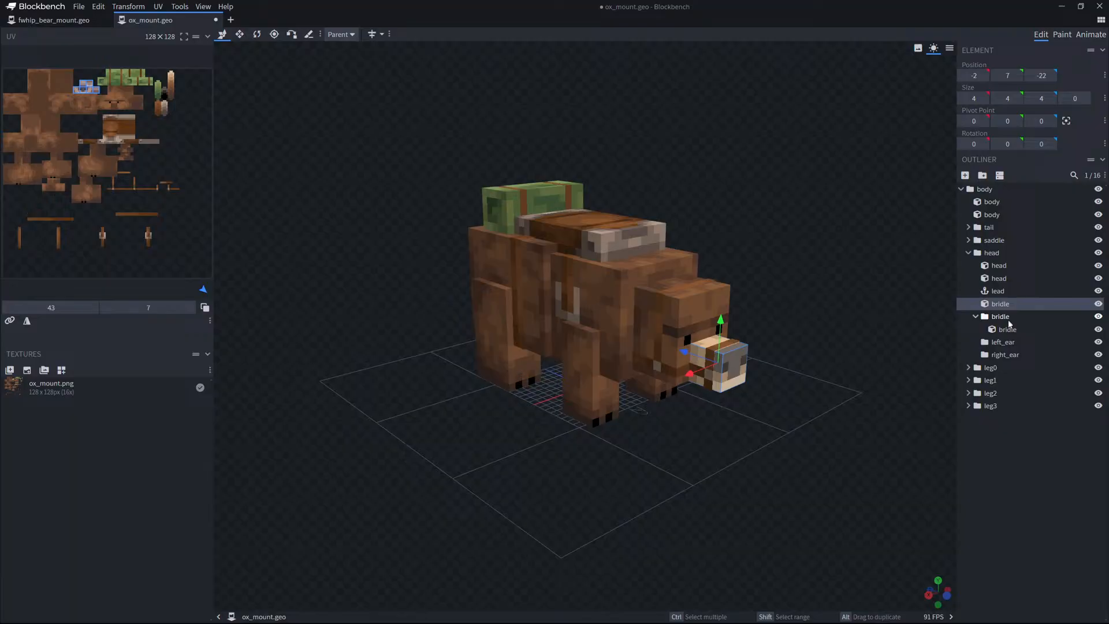
left_click(1000, 291)
left_click(999, 278)
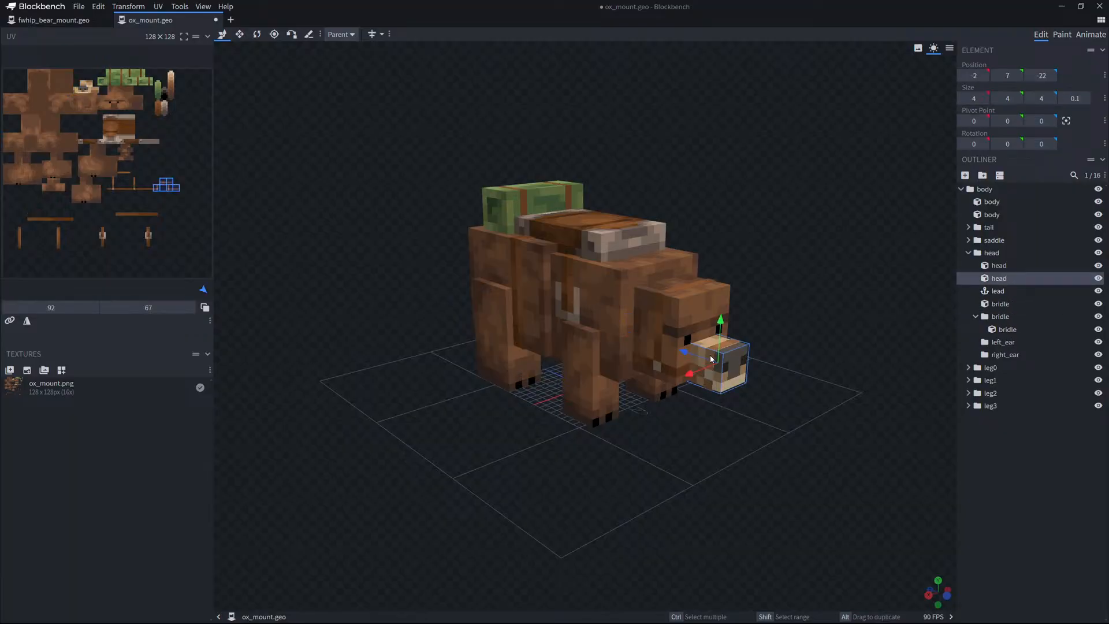
left_click_drag(1000, 278, 1005, 317)
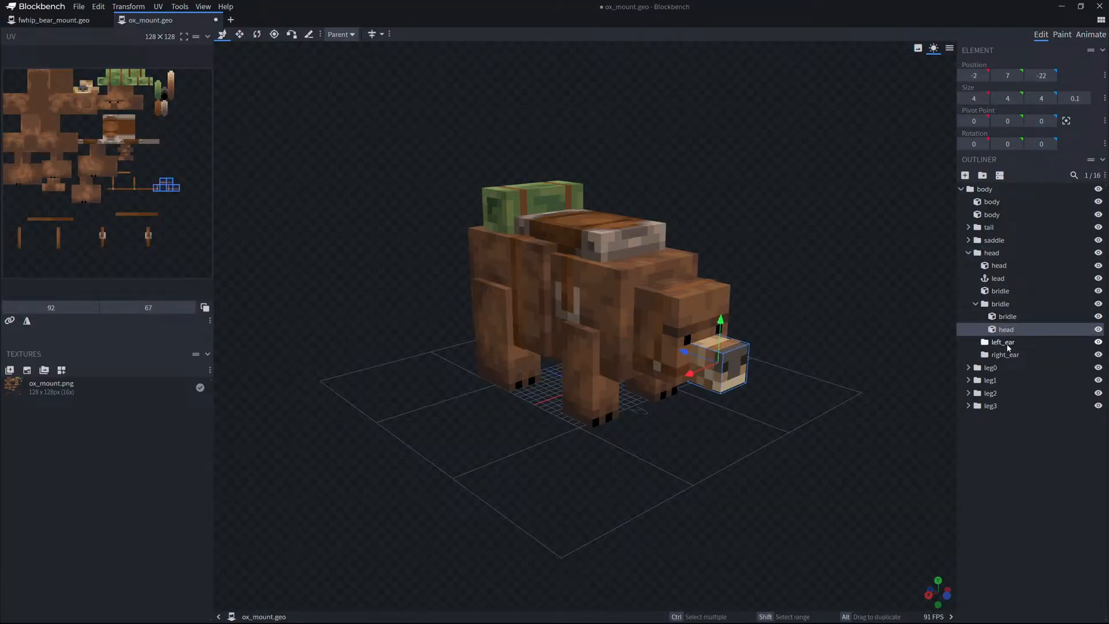
Raise the bridle group high above the head and lift the saddle strap cube to Y 28 above the body.
left_click(1007, 306)
left_click_drag(701, 304, 716, 76)
left_click_drag(791, 202, 827, 220)
left_click(616, 315)
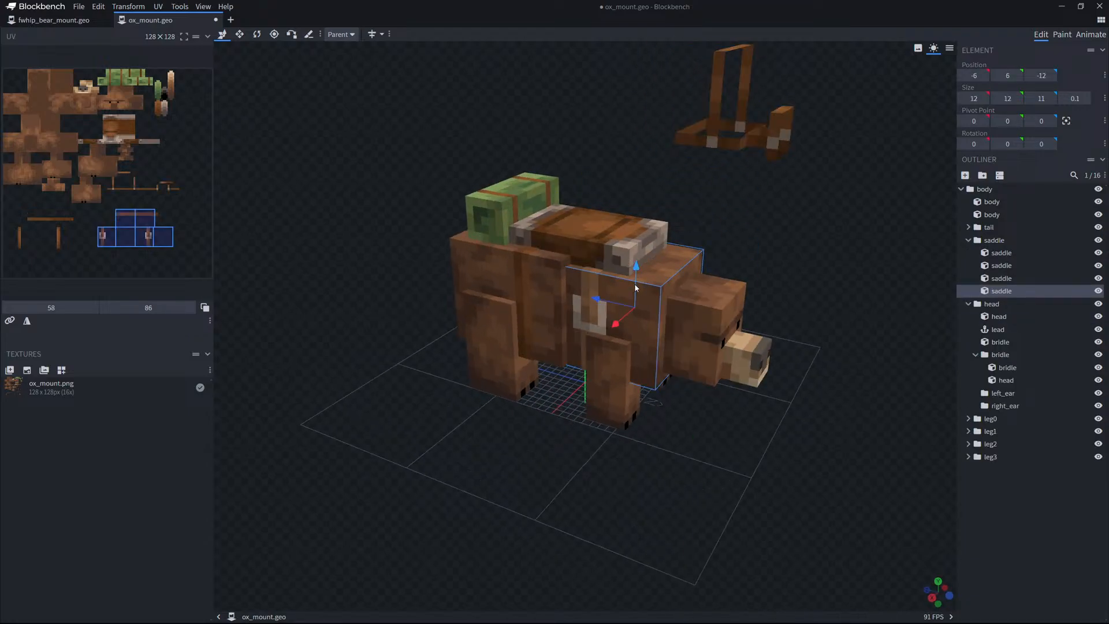
left_click_drag(635, 287, 648, 78)
right_click_drag(751, 240, 794, 292)
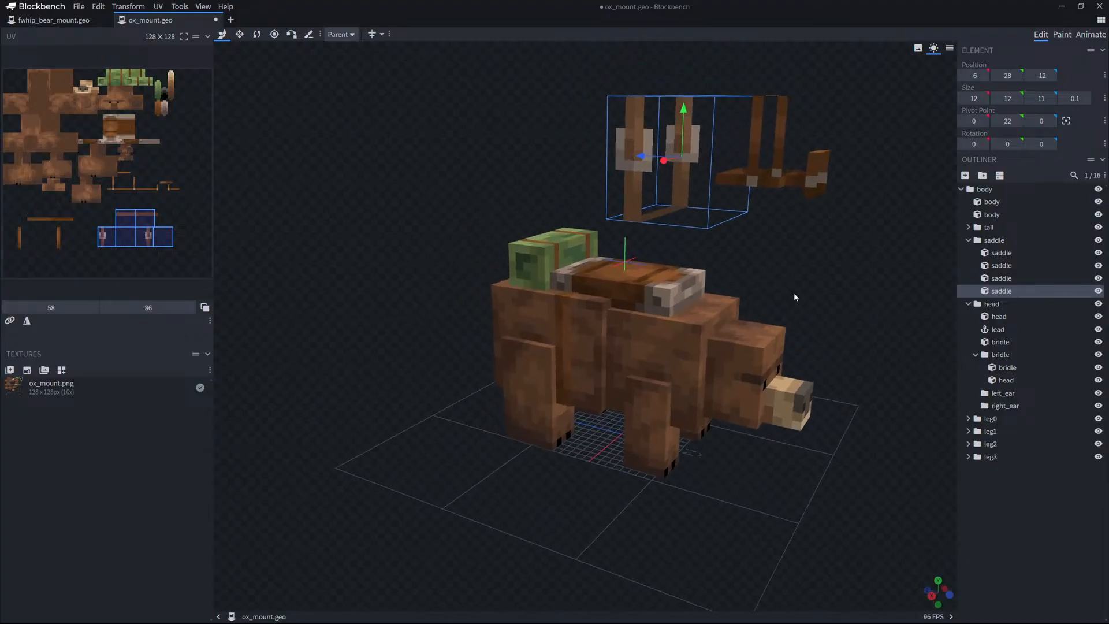
Delete the three other saddle cubes on the back, including the seat and the green bedroll.
left_click(571, 313)
key("Delete")
left_click_drag(791, 303, 749, 330)
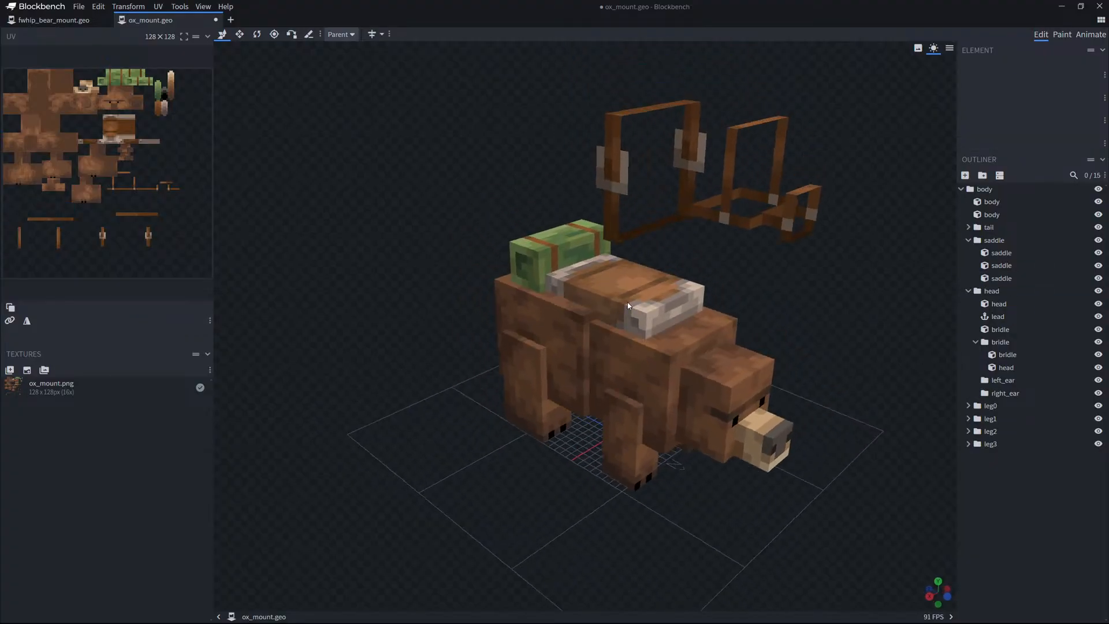
left_click(656, 295)
key("Delete")
left_click(548, 266)
key("Delete")
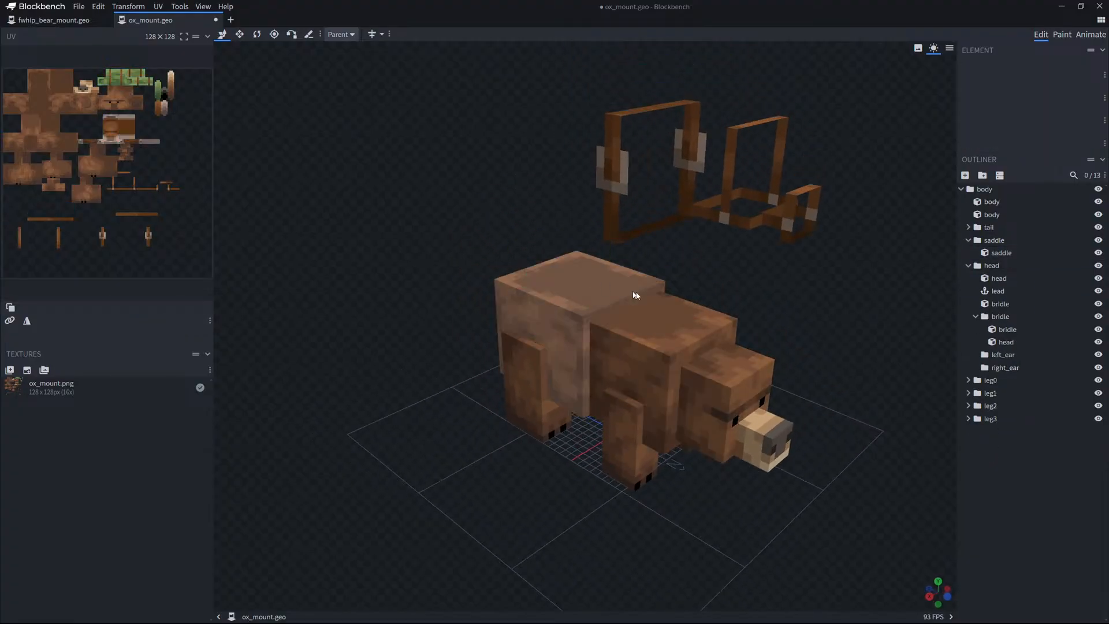
Delete the snout cube from the head and the rear body cube above the hind legs.
left_click_drag(803, 306, 771, 280)
left_click(767, 397)
key("Delete")
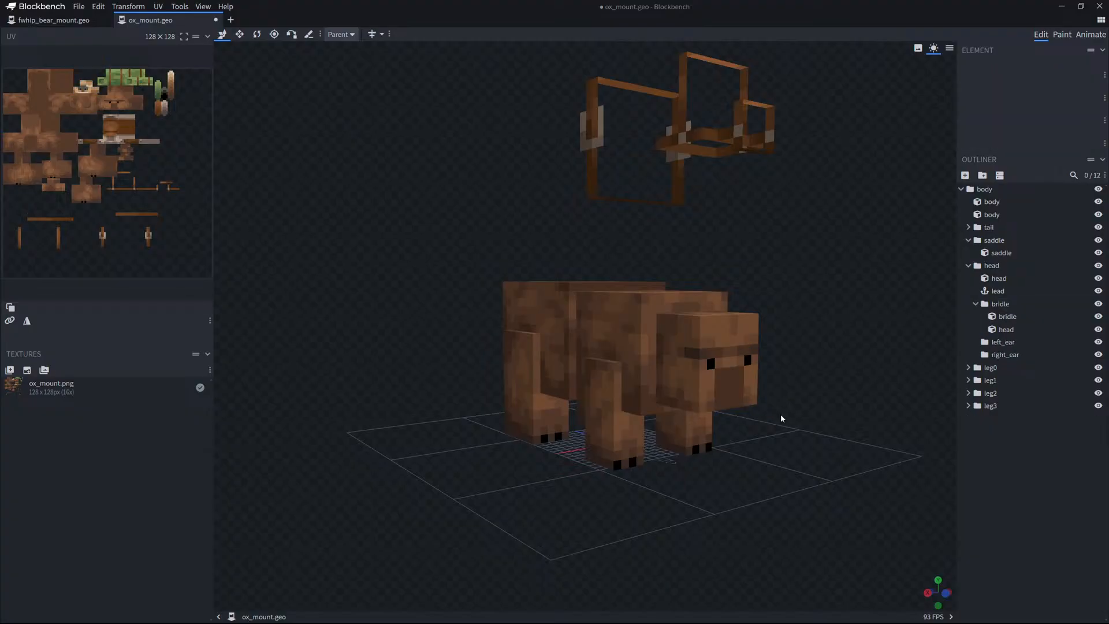
left_click_drag(776, 394, 584, 319)
left_click(579, 313)
key("Delete")
mouse_move(428, 203)
left_mouse_down()
mouse_move(502, 254)
mouse_move(438, 213)
left_mouse_up()
left_click_drag(497, 313, 483, 272)
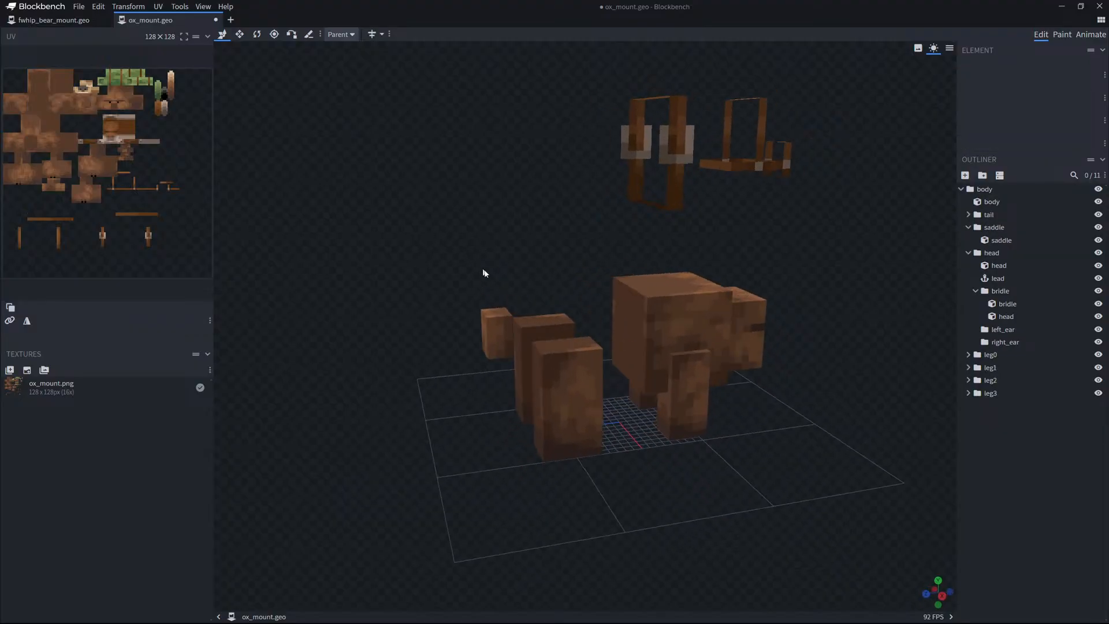
Shorten the leg0 and leg2 cubes to a height of 8 units, keeping their feet on the ground.
left_click(698, 389)
left_click_drag(698, 389, 680, 403)
left_click(525, 369)
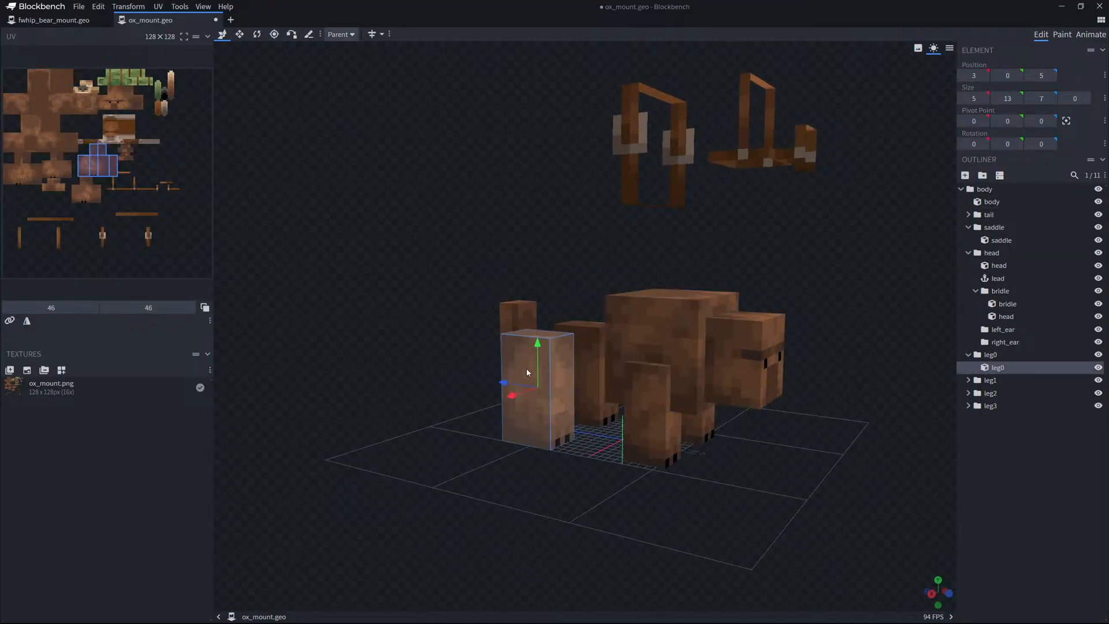
key("s")
left_click_drag(539, 342, 546, 381)
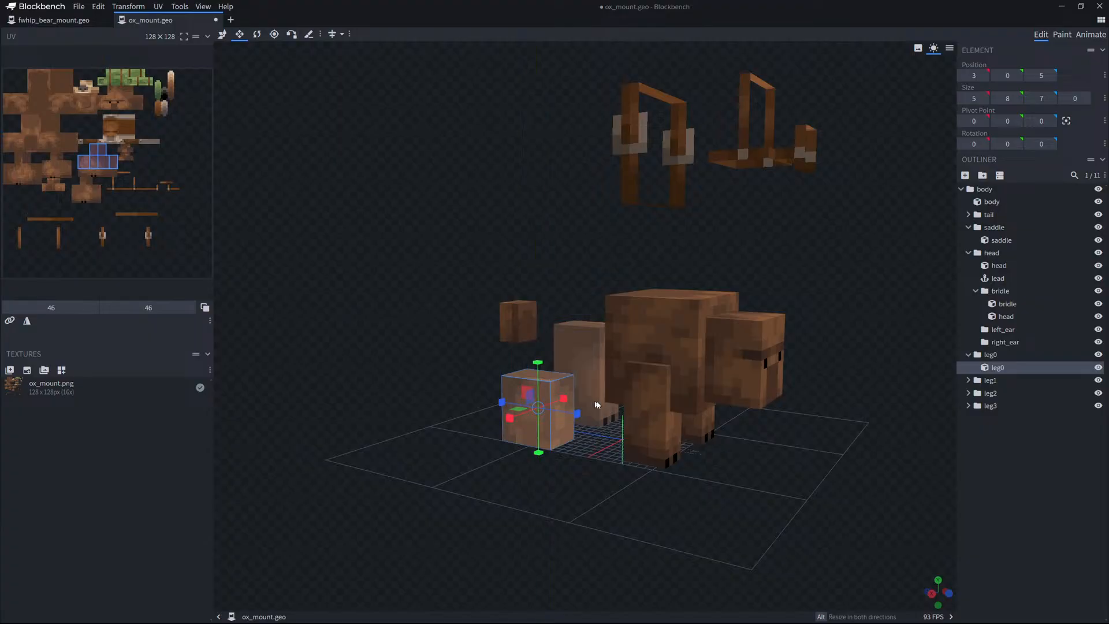
left_click(653, 416)
left_click_drag(654, 375, 652, 396)
Shorten the leg3 cube to a height of 8 units and lower the top of leg1 to match.
left_click_drag(820, 438, 693, 436)
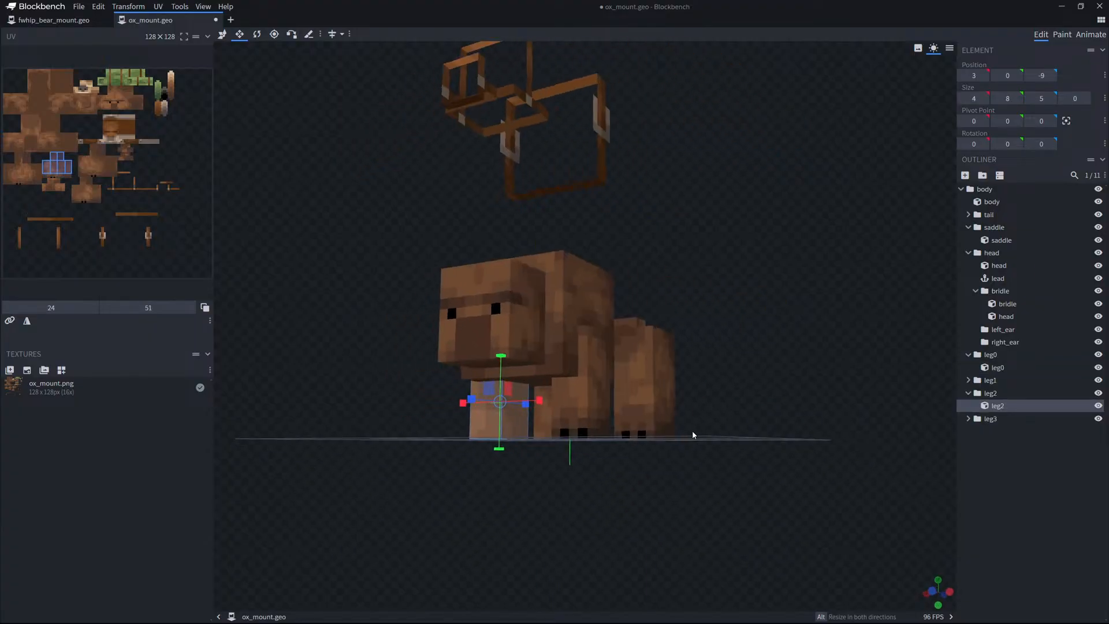
left_click(590, 370)
left_click_drag(579, 342, 581, 373)
left_click_drag(667, 448, 607, 460)
left_click(604, 419)
left_click_drag(632, 345, 441, 428)
Move the head cube forward to Z -37 and the tail cube backward to Z 37, clear of the body.
key("v")
left_click(430, 389)
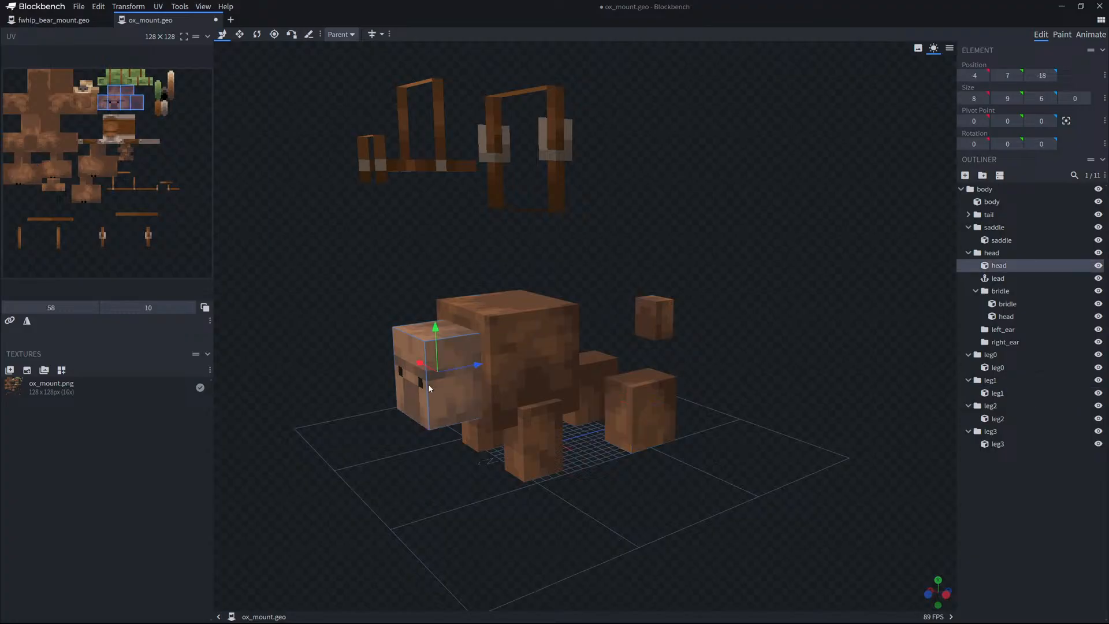
left_click_drag(476, 365, 266, 386)
left_click_drag(512, 490, 462, 488)
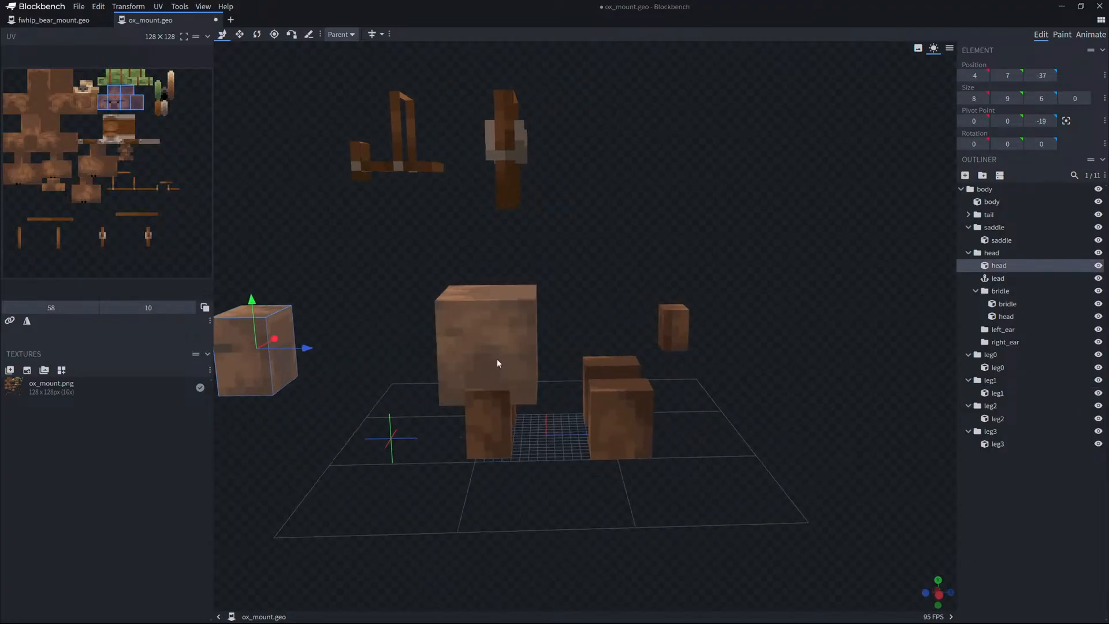
left_click(497, 359)
left_click_drag(600, 523, 620, 427)
left_click(656, 336)
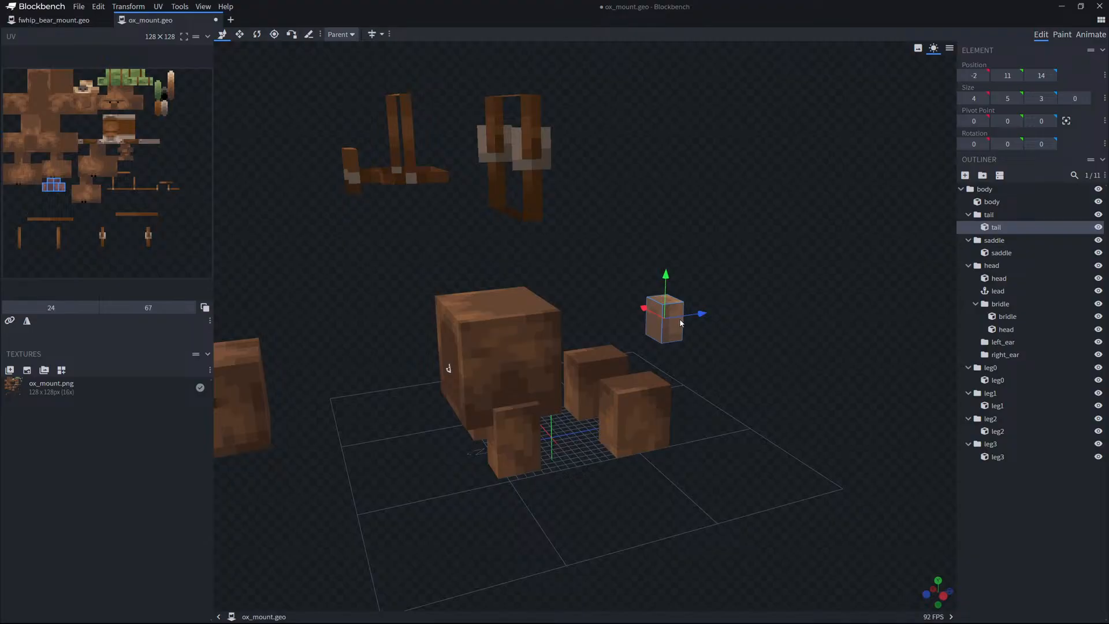
left_click_drag(681, 323, 807, 298)
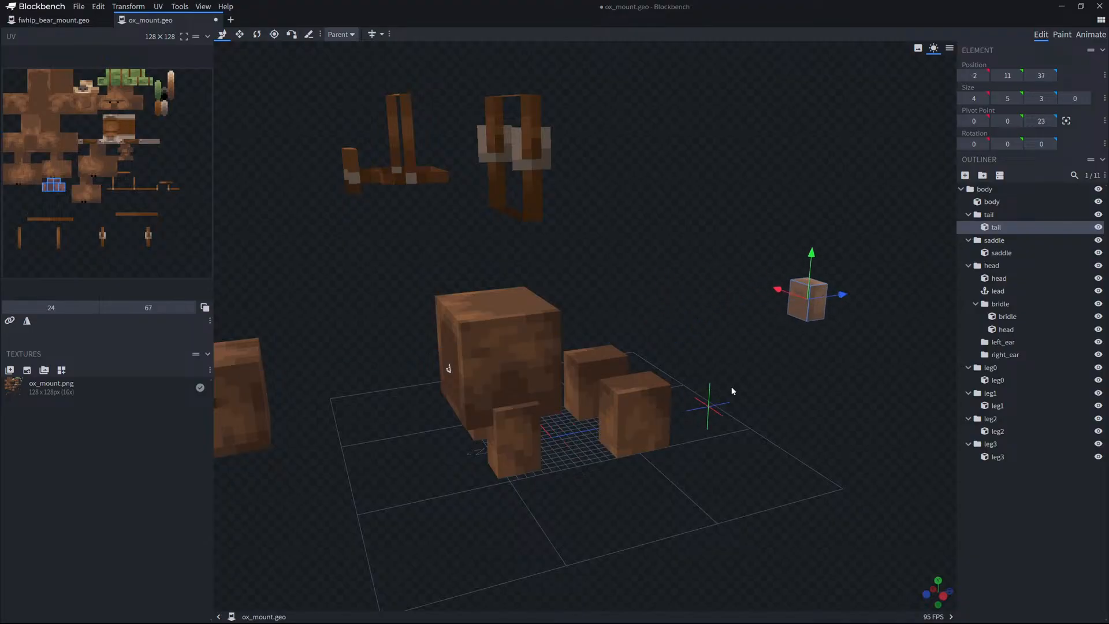
left_click_drag(733, 392, 575, 478)
Remove the ox_mount.png texture from the project so the cubes have plain colours.
left_click(481, 370)
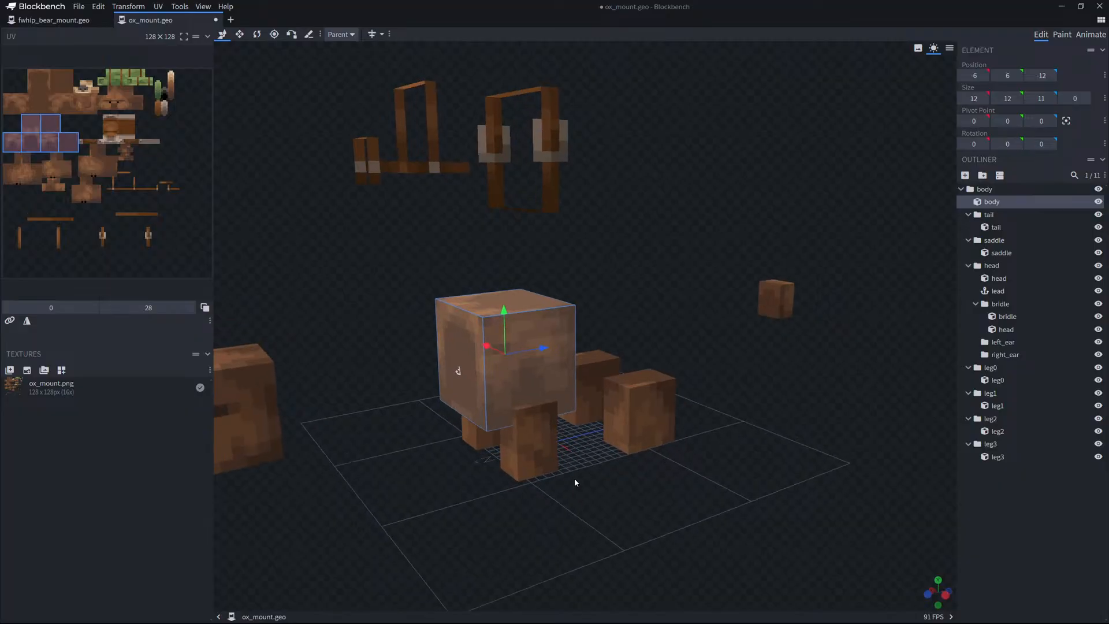
left_click(52, 390)
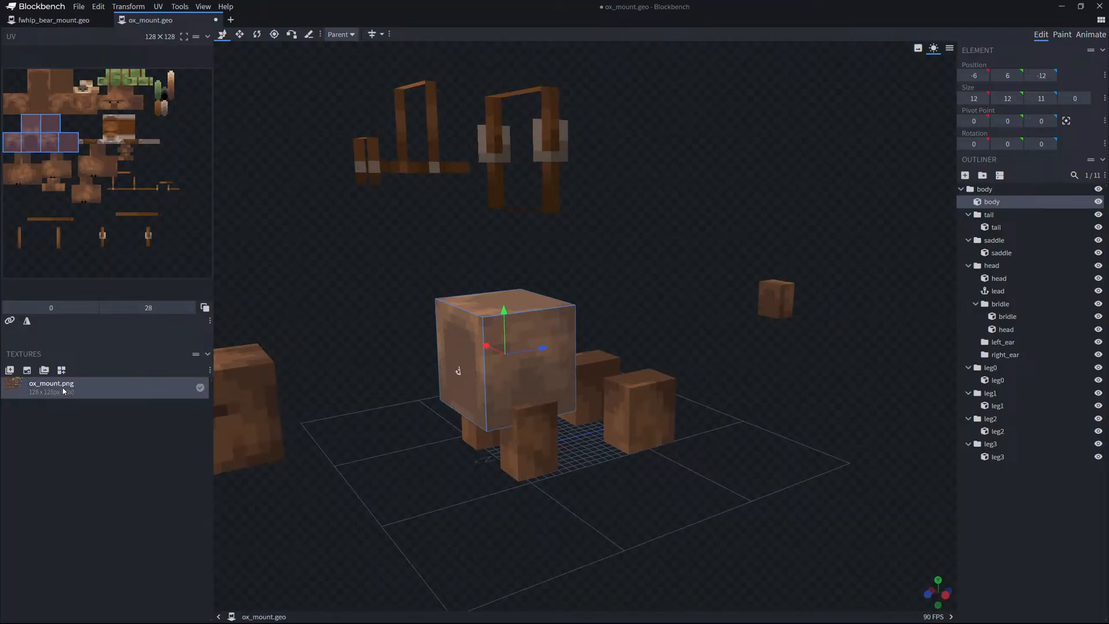
key("Delete")
left_click_drag(461, 451, 471, 483)
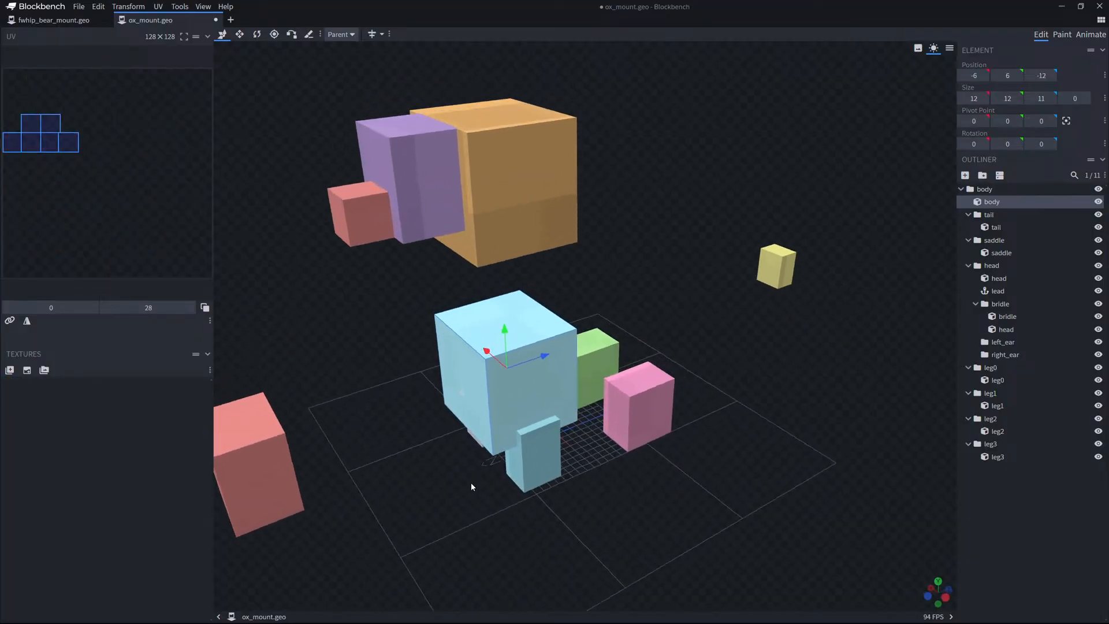
Select the raised saddle strap cube and both bridle group cubes and move them 88 units sideways along X.
scroll(471, 487, "down", 5)
left_click(558, 275)
left_click(509, 269, "shift")
left_click(487, 284, "shift")
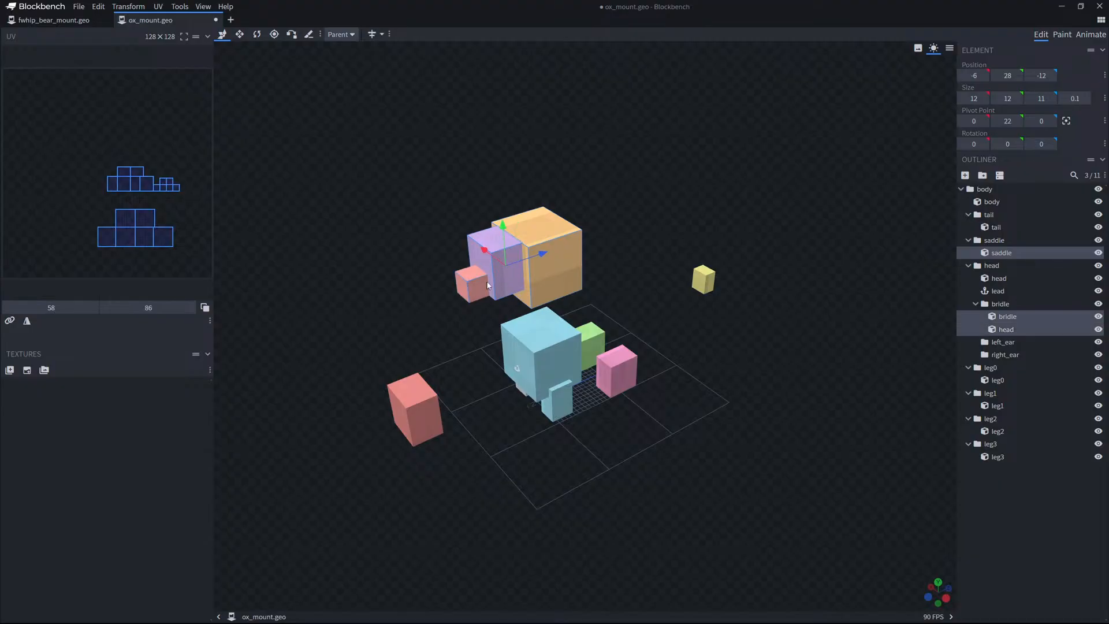
left_click_drag(484, 252, 308, 138)
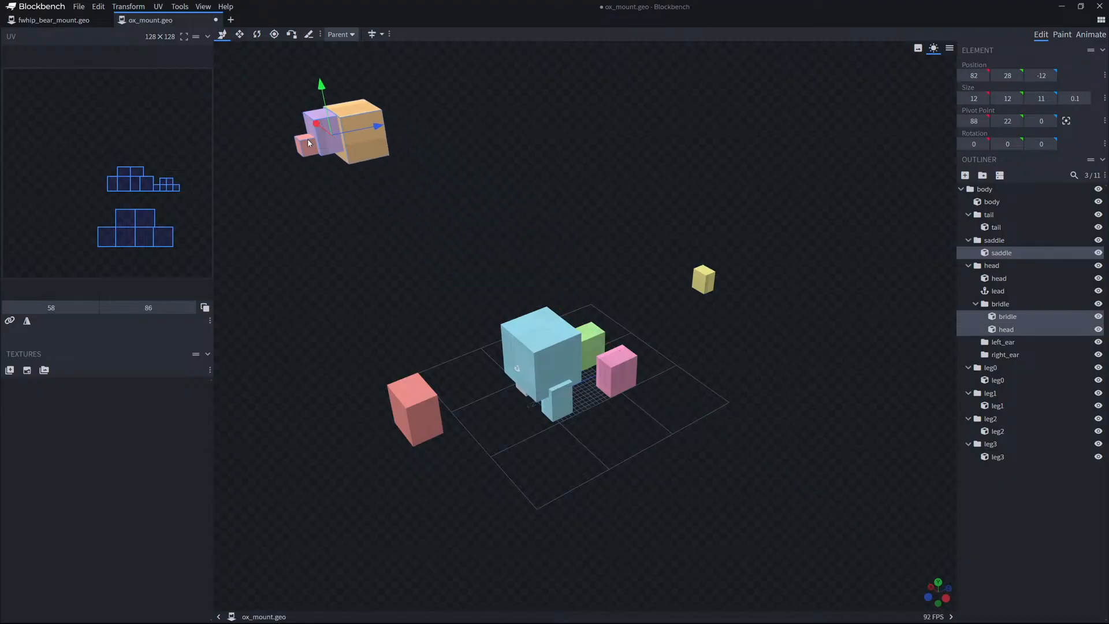
scroll(688, 487, "up", 10)
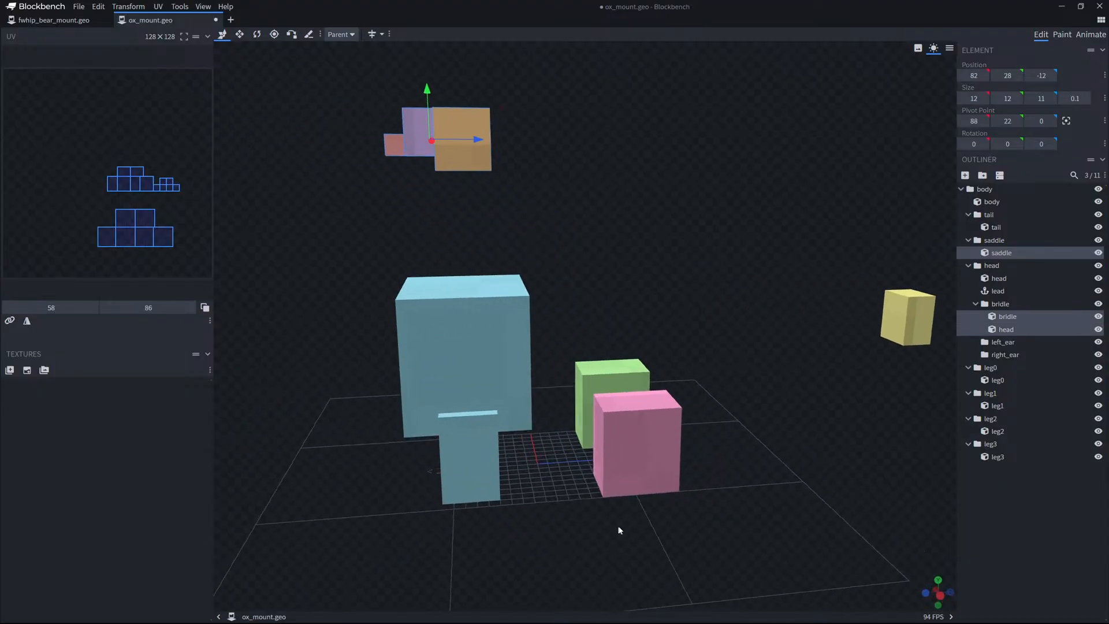
Load the picture of the loaded ox with its rider as a reference image, sized and placed beside the model.
left_click_drag(620, 530, 643, 522)
left_click(562, 456)
left_click(556, 418)
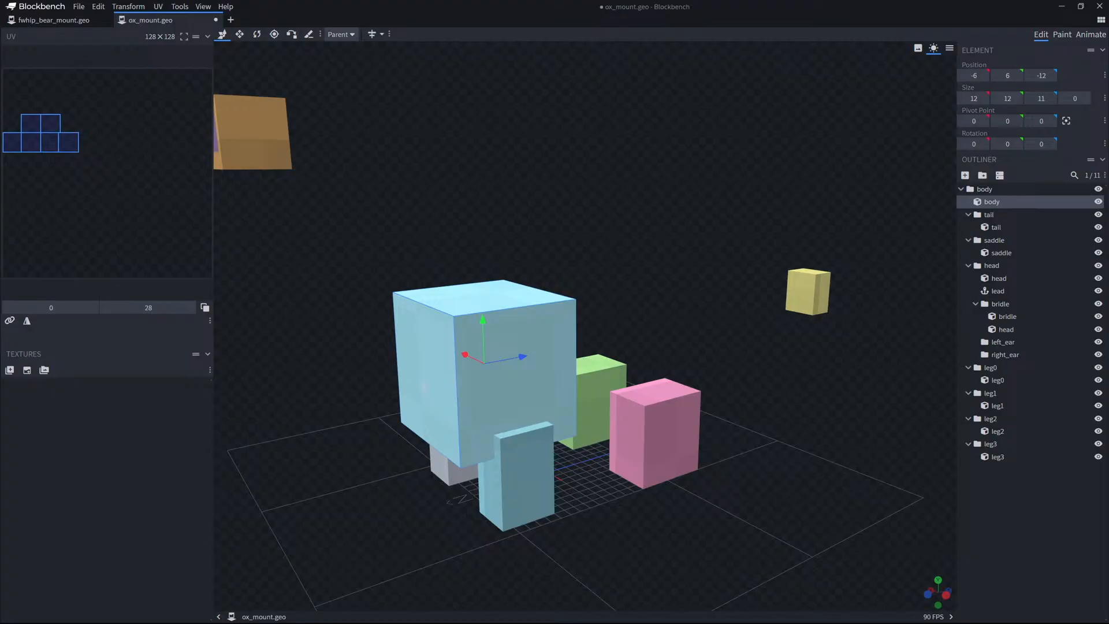
left_click_drag(663, 183, 682, 189)
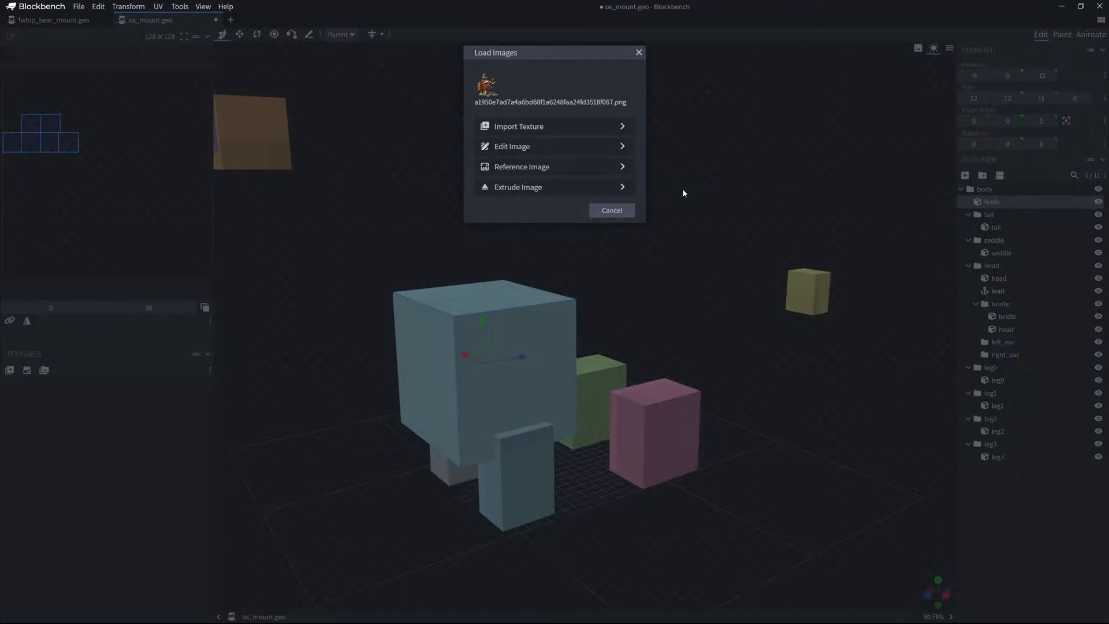
left_click_drag(741, 303, 823, 73)
left_click_drag(767, 182, 684, 220)
left_click_drag(849, 127, 858, 121)
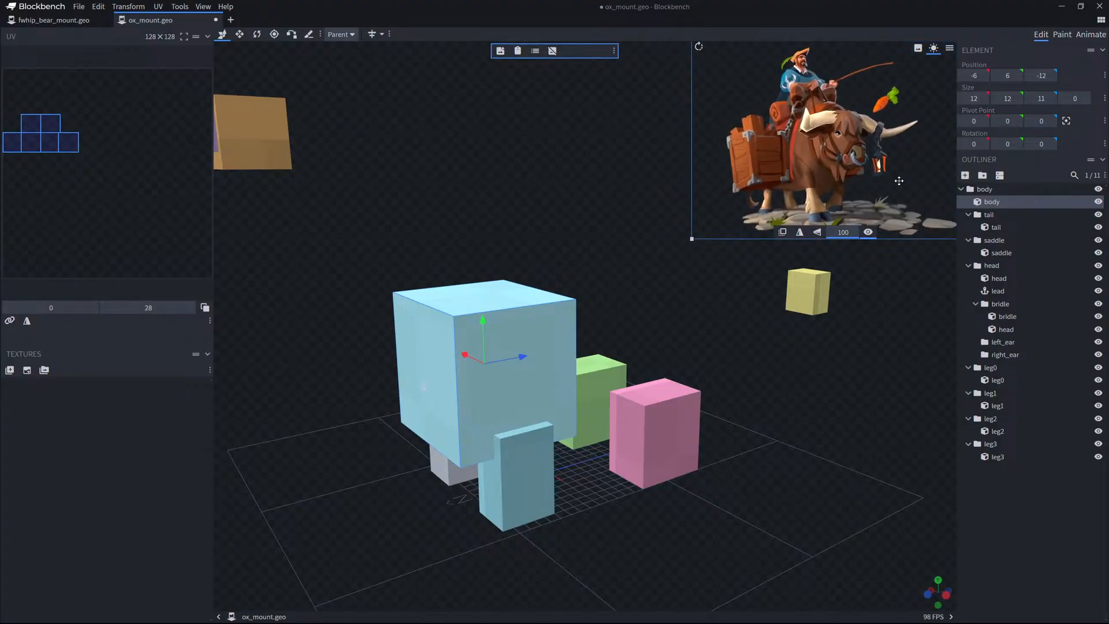
key("KP_4")
key("Escape")
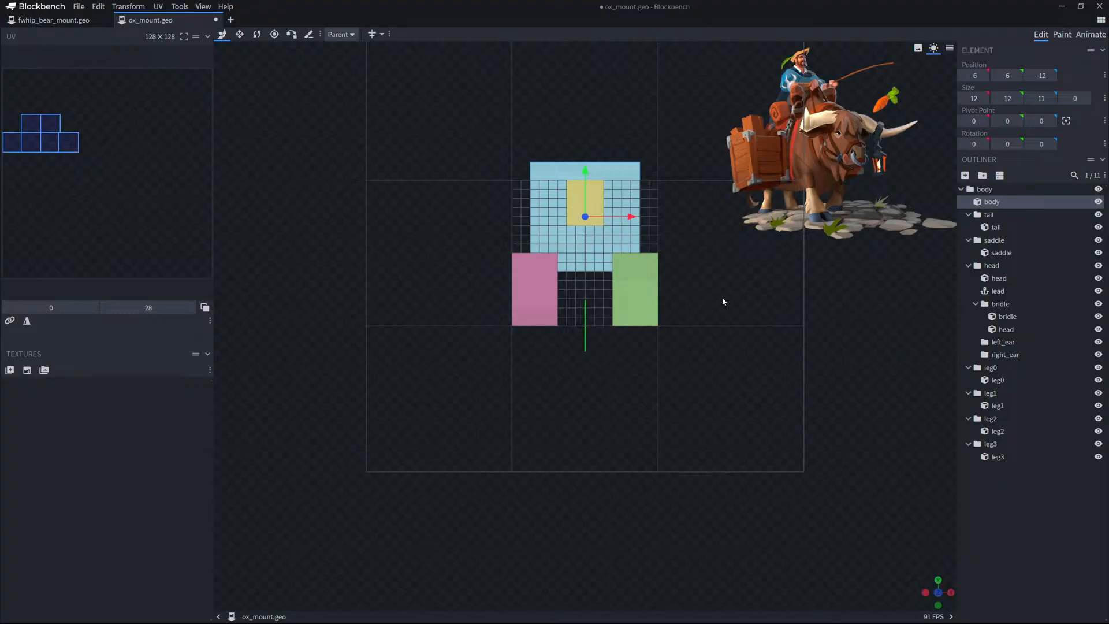
Examine the proportions of the body, leg and tail cubes against the ox reference from several view angles.
right_click_drag(640, 368, 650, 373)
key("KP_0")
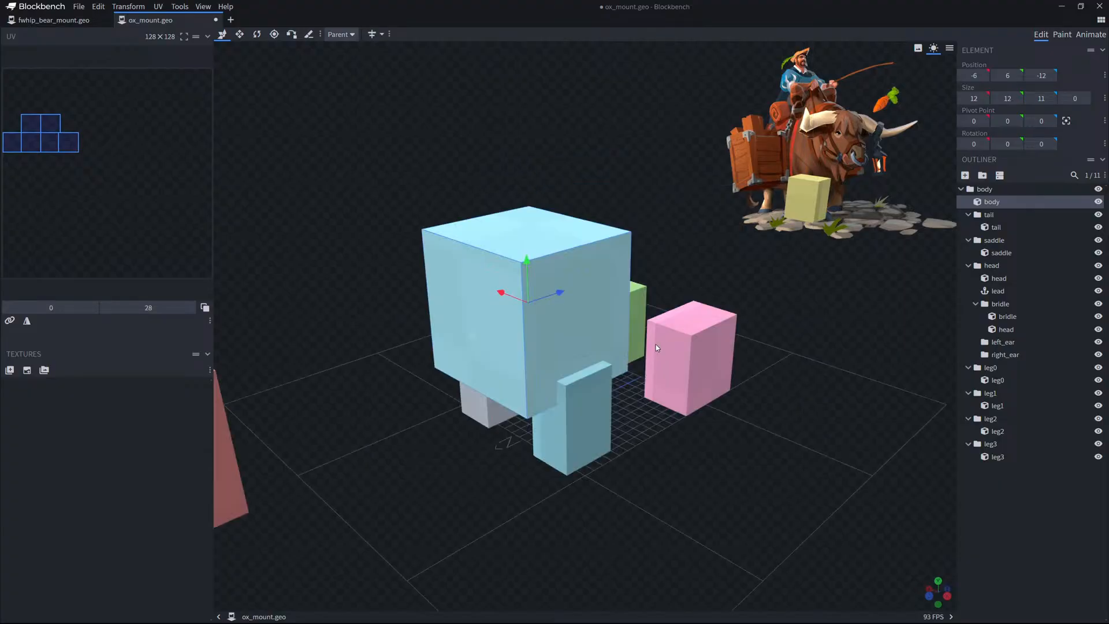
key("KP_2")
key("KP_0")
left_click(672, 354)
left_click_drag(725, 396, 647, 426)
left_click(564, 386)
scroll(642, 426, "up", 3)
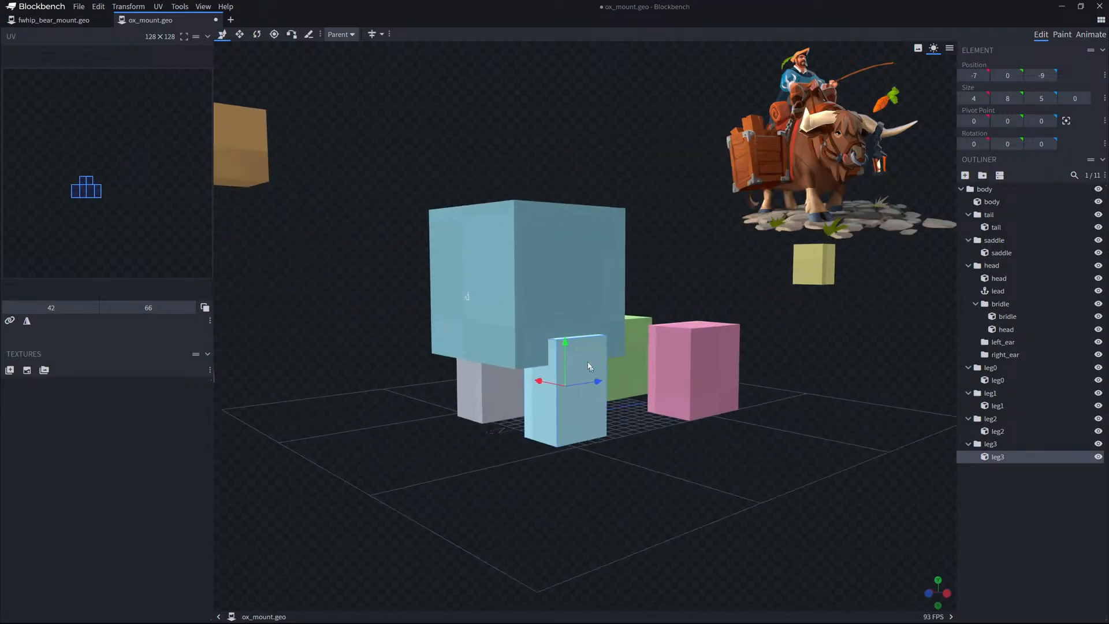
left_click(544, 276)
left_click(810, 279)
Stretch the body cube backward over the hind legs to a length of 24 units.
left_click(601, 288)
left_click_drag(738, 309, 702, 303)
scroll(687, 328, "down", 3)
left_click_drag(581, 297, 689, 306)
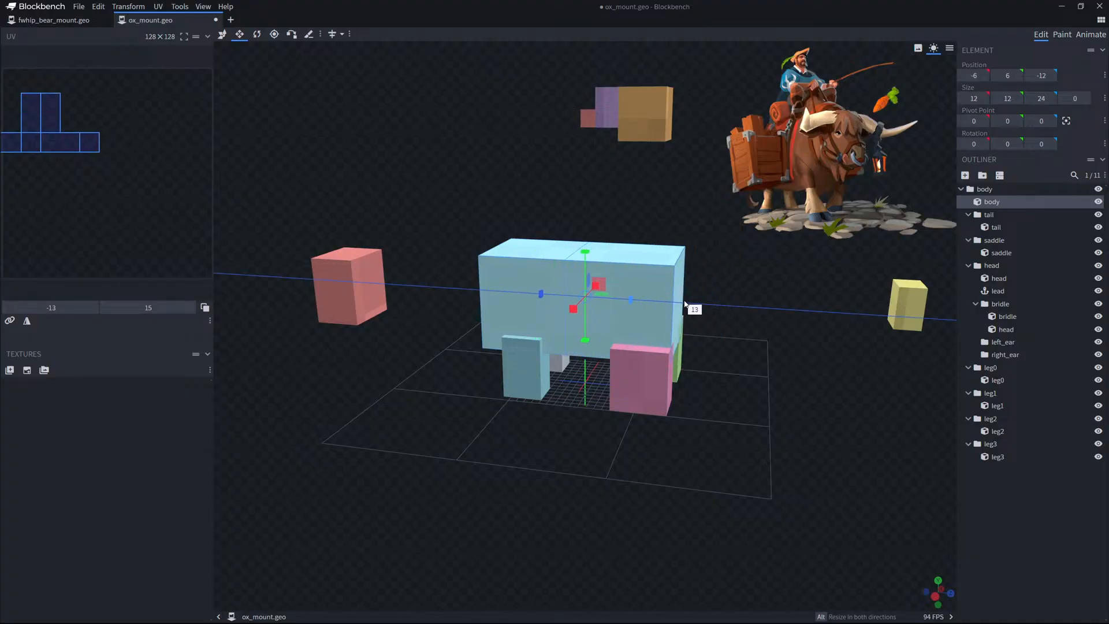
left_click_drag(686, 308, 686, 416)
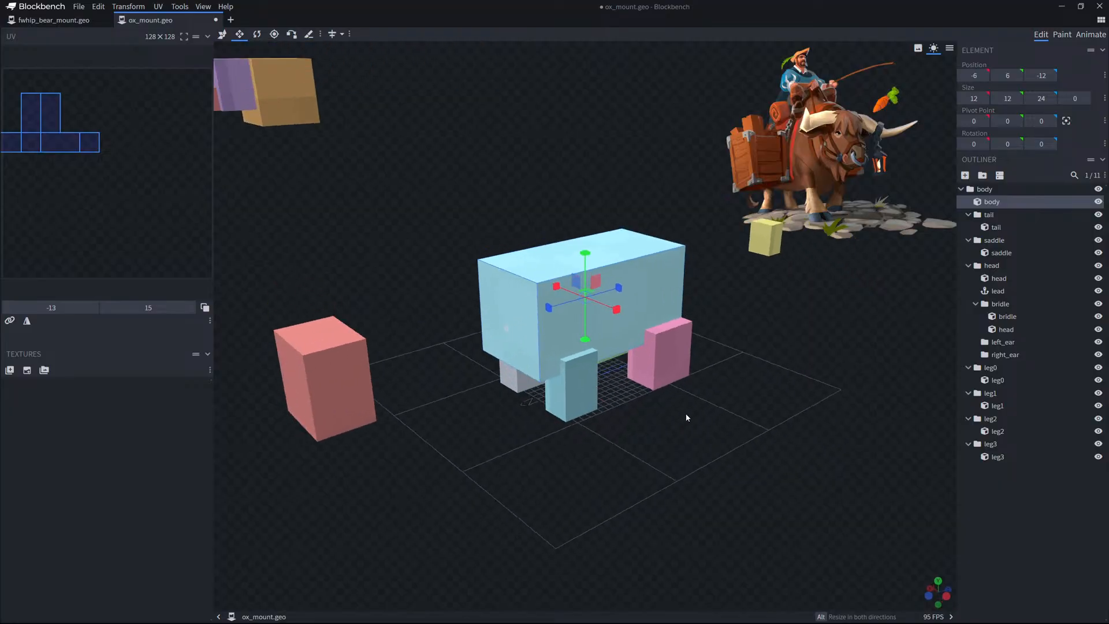
Raise the top of the body cube to a height of 14 units and widen it evenly to 14 units.
scroll(734, 433, "up", 2)
left_click_drag(778, 448, 757, 421)
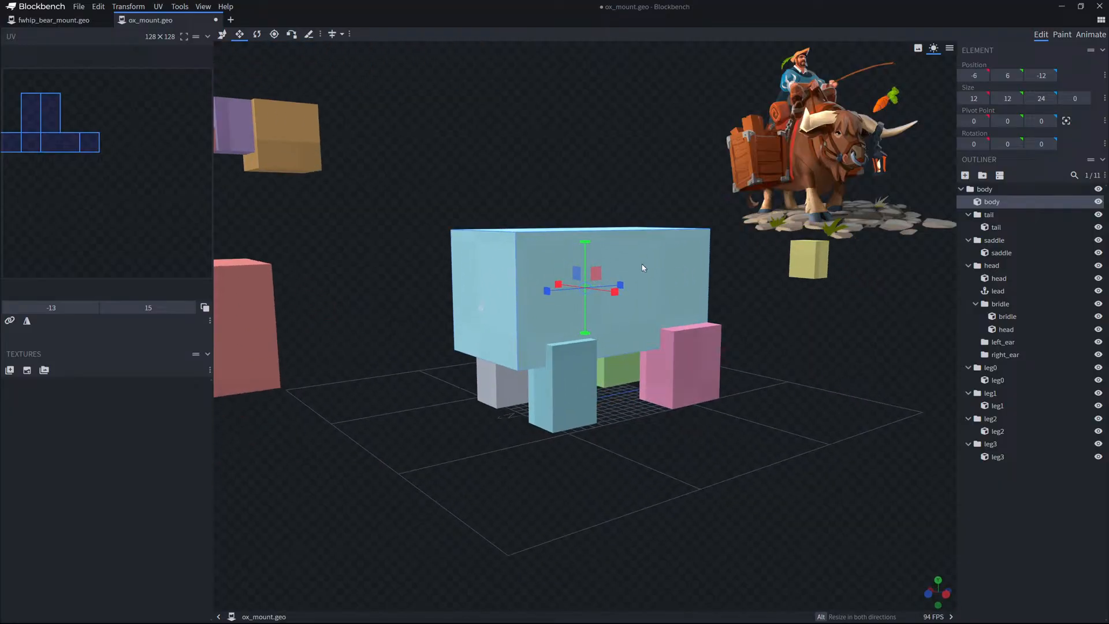
left_click_drag(586, 242, 586, 222)
left_click_drag(773, 389, 750, 364)
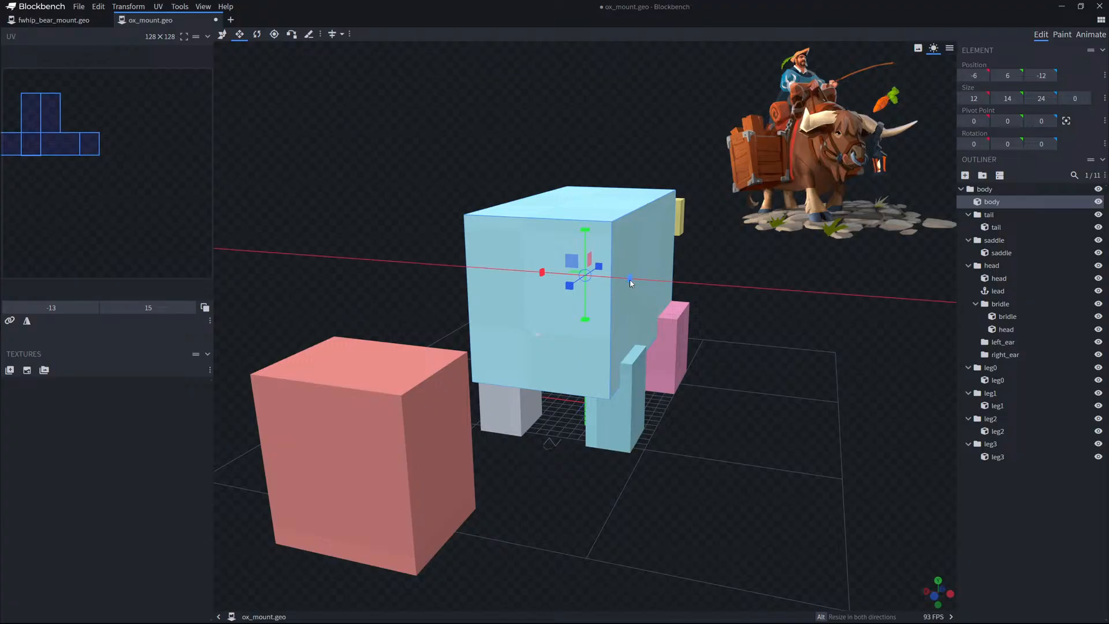
left_click_drag(630, 282, 736, 297)
left_click_drag(540, 276, 527, 276)
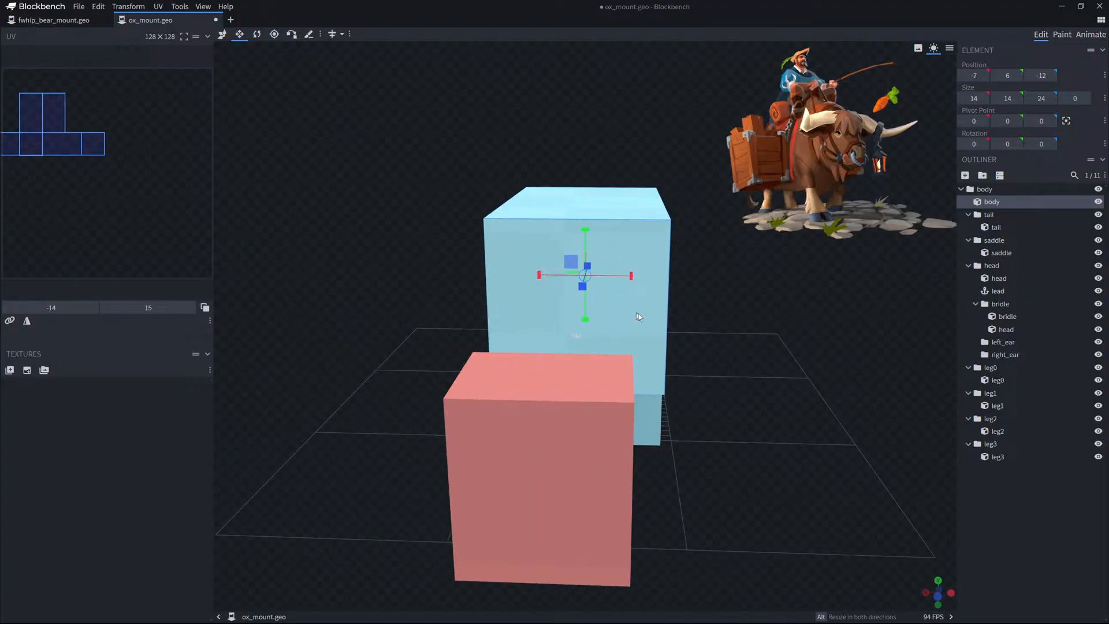
Open the seat position setup to preview a seated rider on the ox body.
left_click_drag(639, 317, 419, 229)
left_click(128, 6)
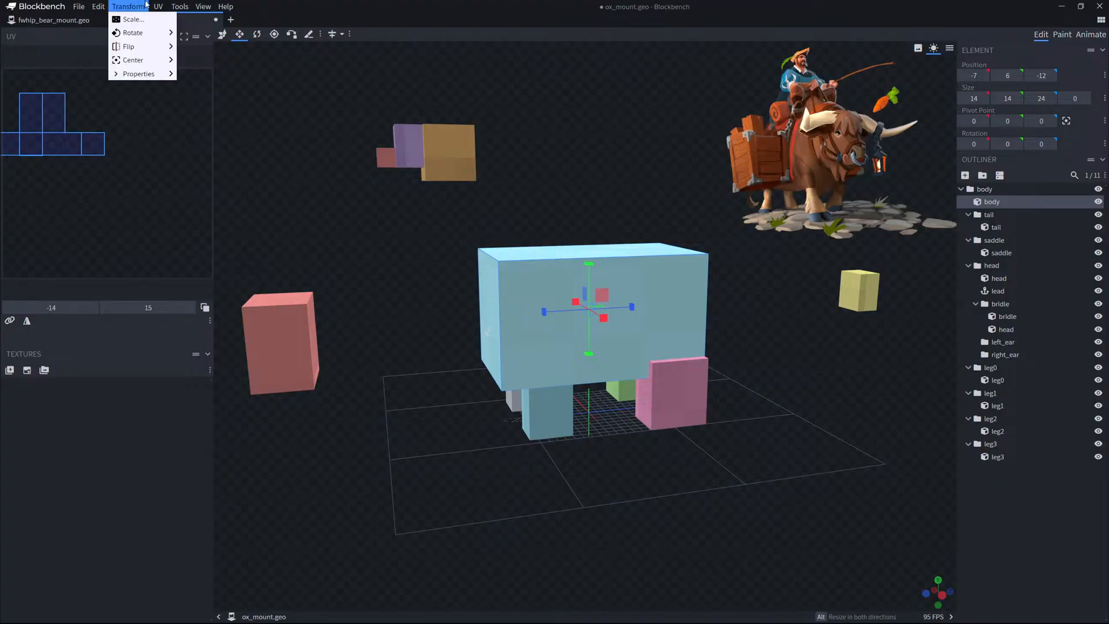
mouse_move(175, 6)
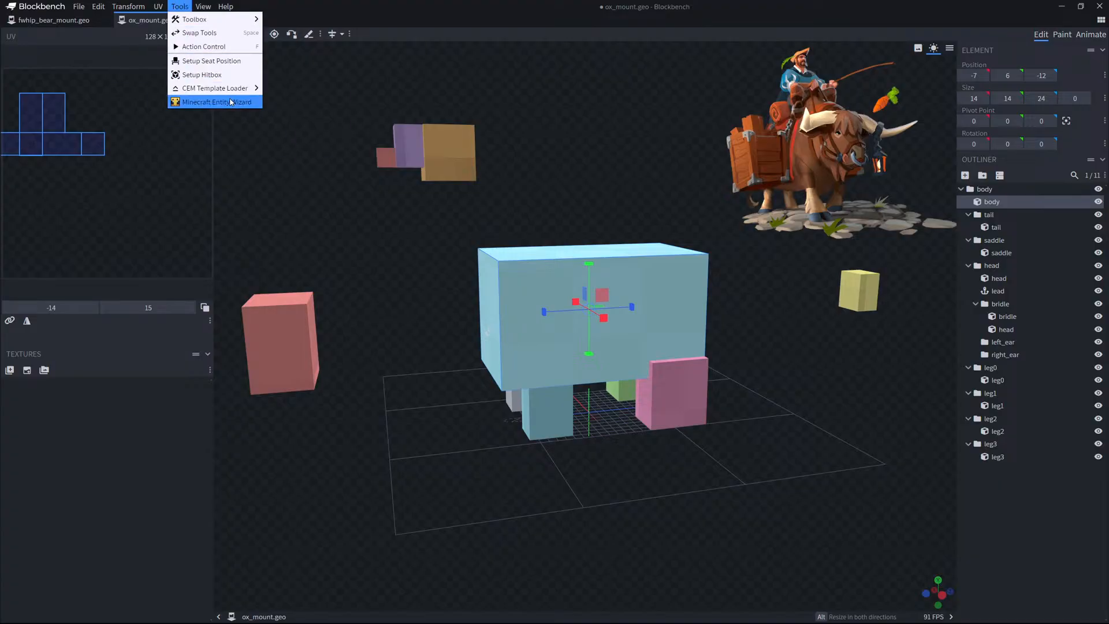
left_click(209, 62)
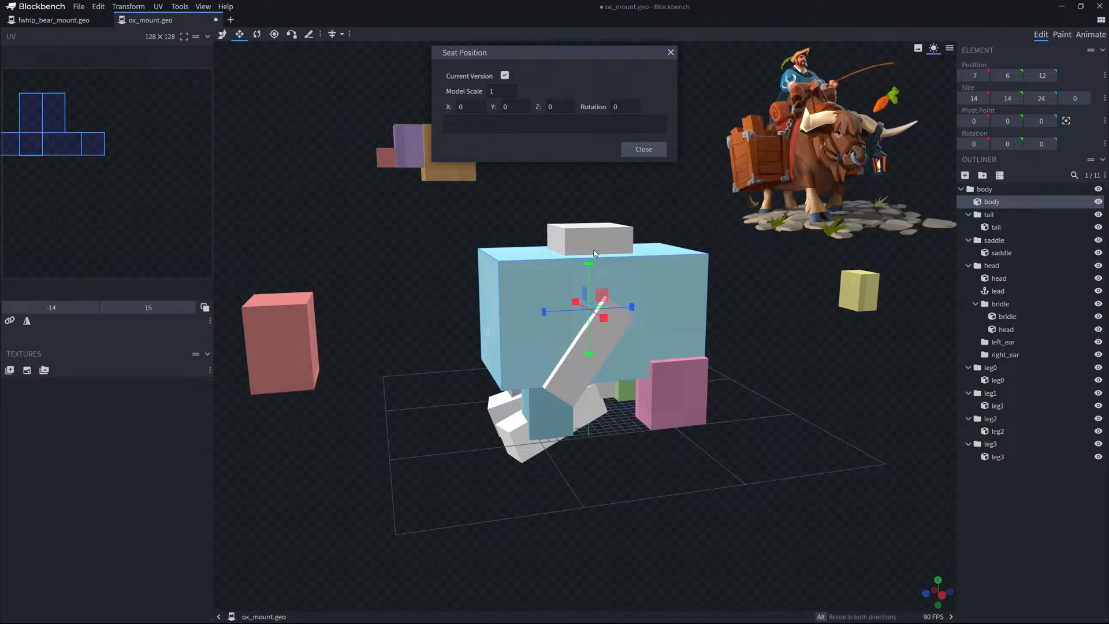
left_click_drag(595, 252, 580, 218)
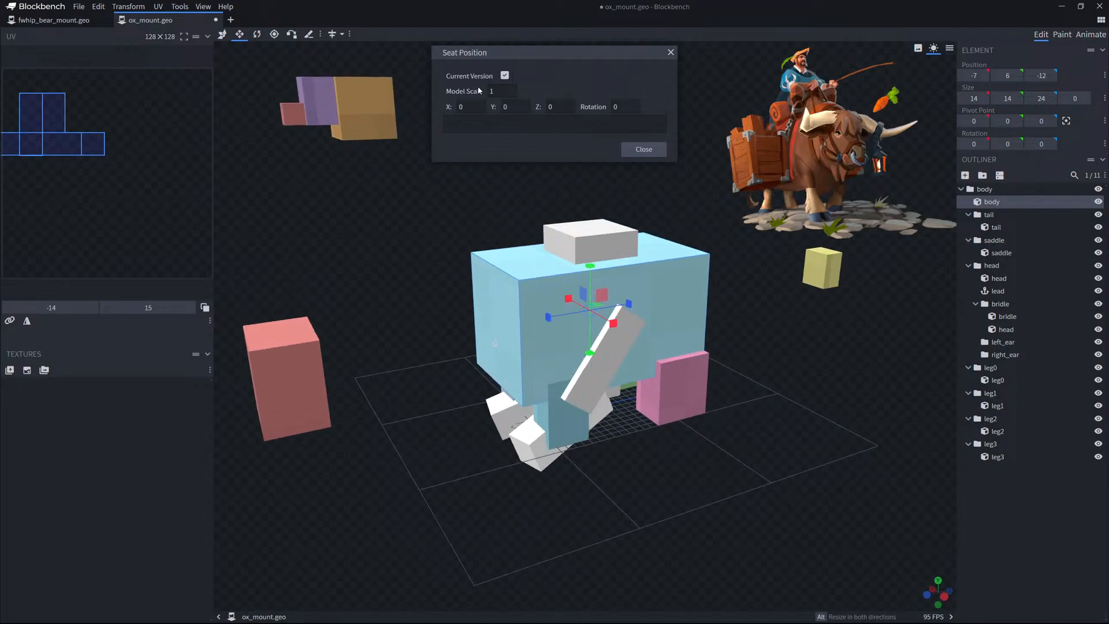
Raise the rider preview above the body by setting the seat's Y position to 1.
triple_click(526, 104)
double_click(526, 105)
triple_click(526, 105)
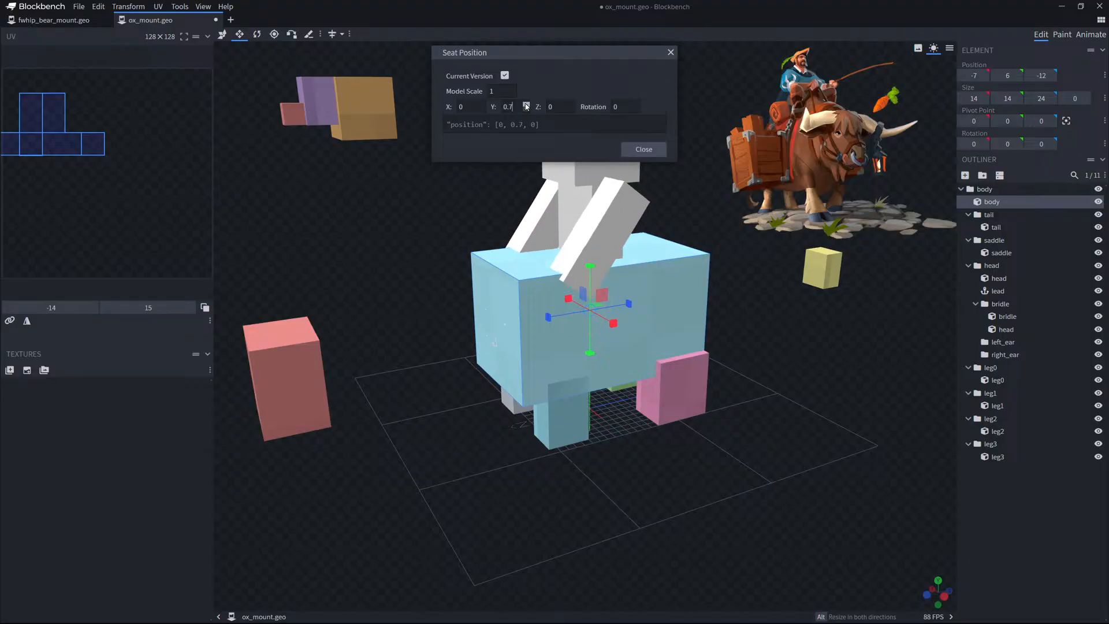
double_click(525, 104)
left_click(526, 105)
scroll(657, 248, "down", 5)
left_click_drag(661, 228, 631, 202)
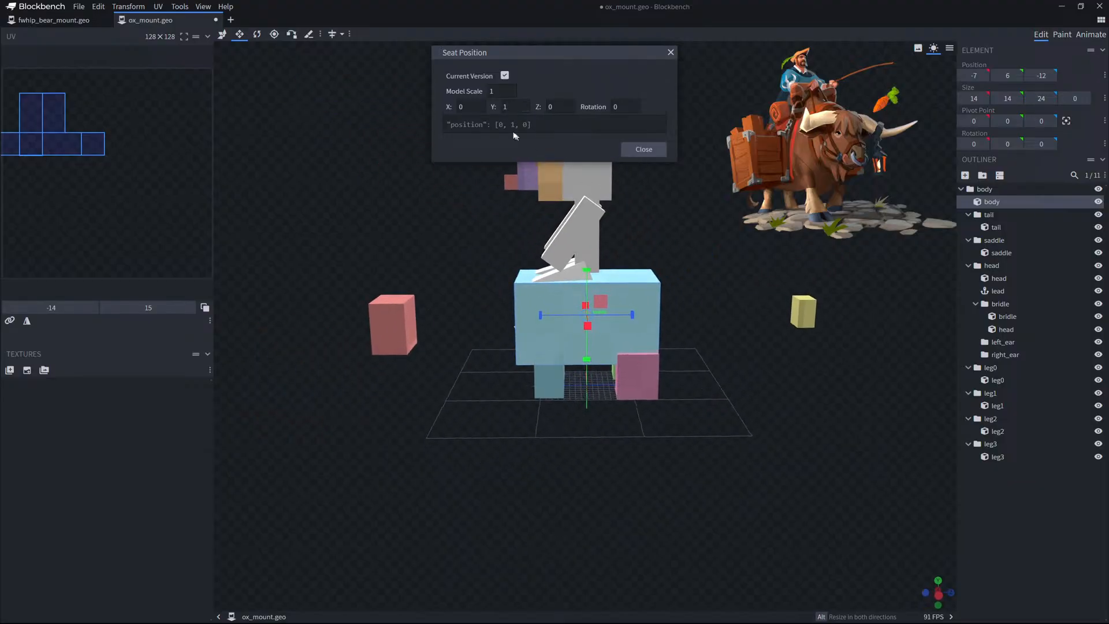
Set the seat's Z position to -0.2 and check the rider's placement along the back.
left_click(571, 105)
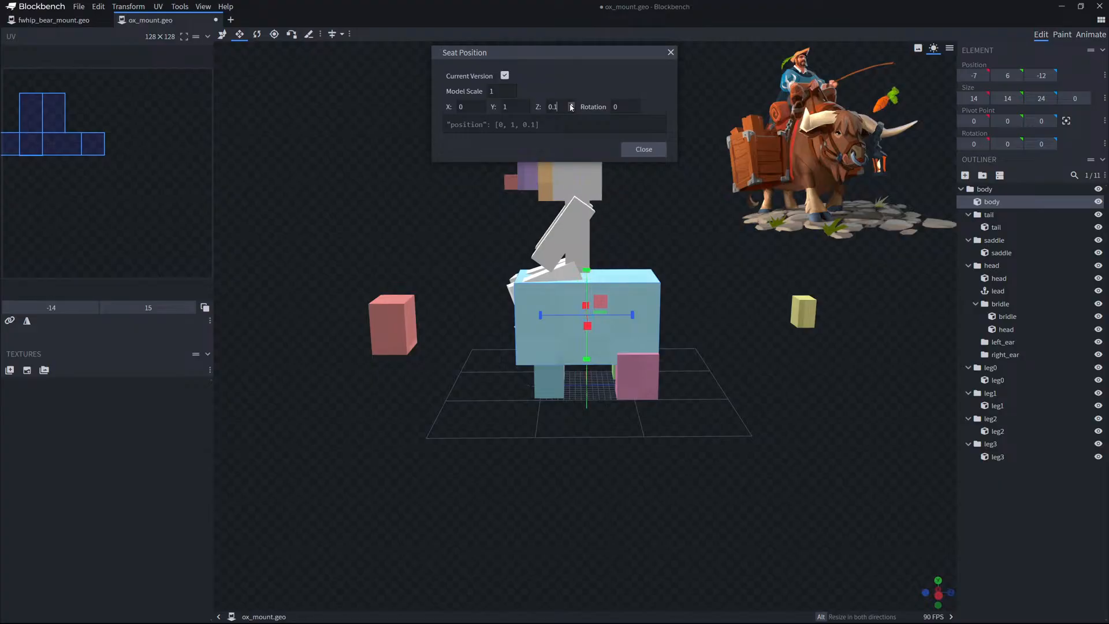
left_click(571, 110)
left_click(571, 109)
left_click(572, 109)
left_click_drag(718, 224, 750, 236)
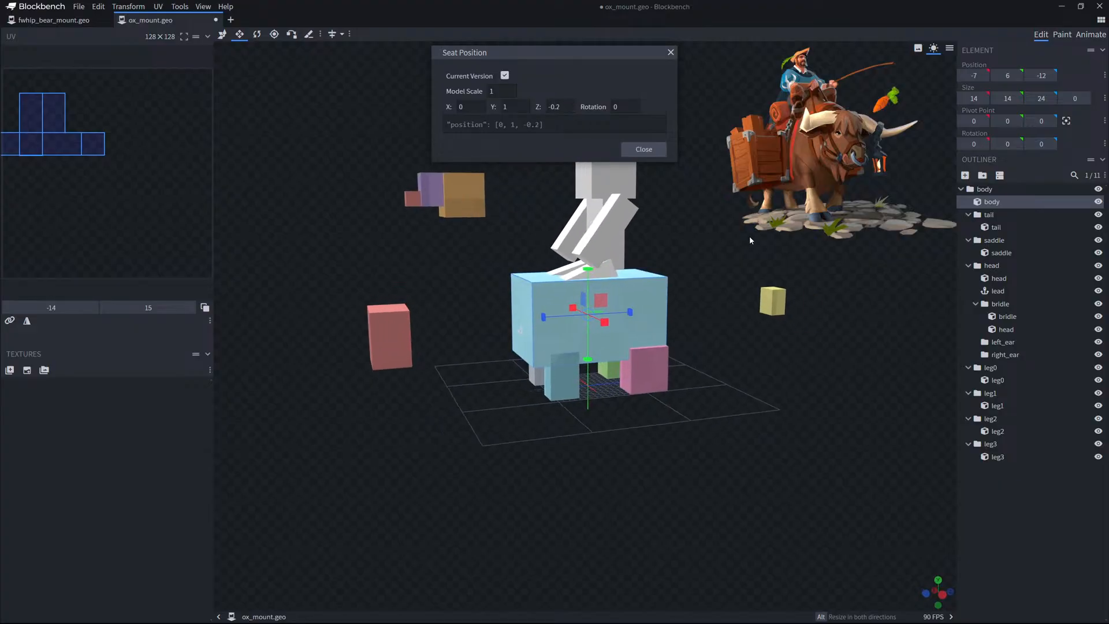
Set the seat's Y position to 1.4 and move the seat settings clear of the model.
left_click_drag(679, 219, 697, 218)
left_click(526, 107)
left_click(526, 106)
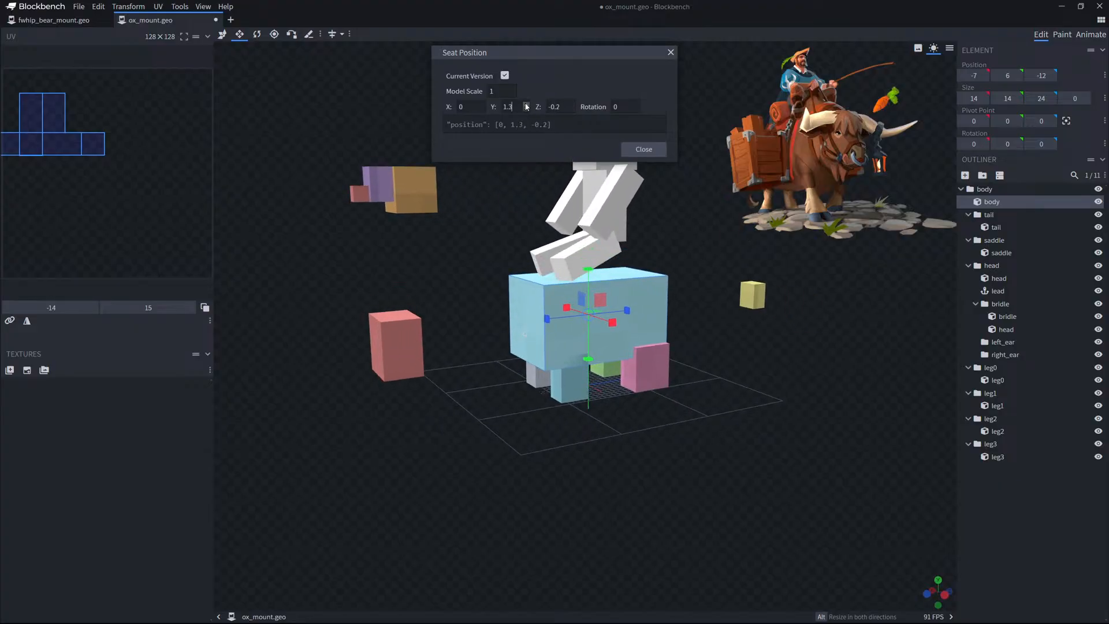
left_click(527, 106)
left_click(526, 107)
left_click_drag(653, 263, 676, 274)
left_click_drag(610, 52, 248, 397)
Compare with the bear mount, and enlarge the ox body cube to 17 units high and, evenly on both sides, 16 units wide.
left_click_drag(681, 295, 729, 294)
scroll(688, 294, "up", 3)
left_click_drag(588, 261, 571, 243)
left_click(53, 21)
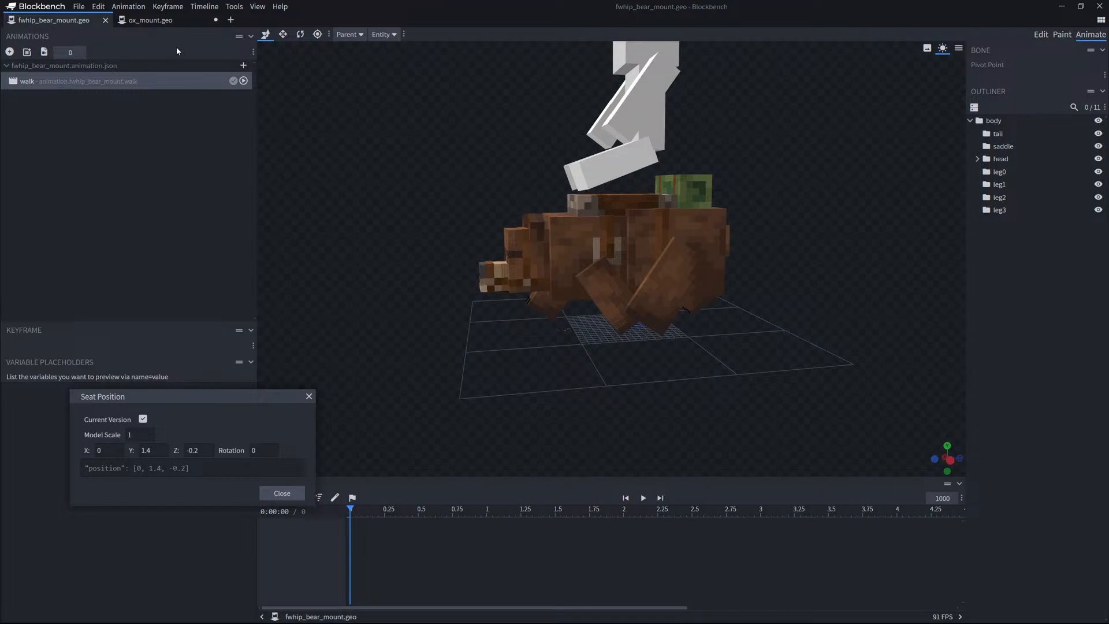
left_click(152, 20)
left_click_drag(326, 93, 414, 123)
left_click(606, 280)
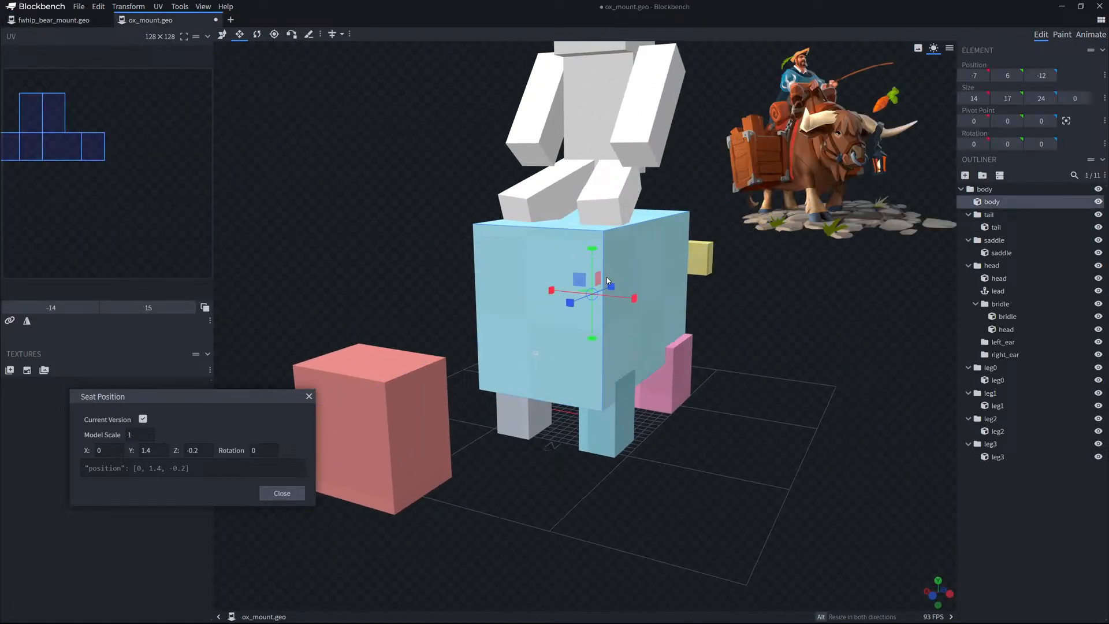
left_click_drag(634, 301, 642, 302)
left_click_drag(567, 293, 557, 292)
scroll(755, 340, "down", 5)
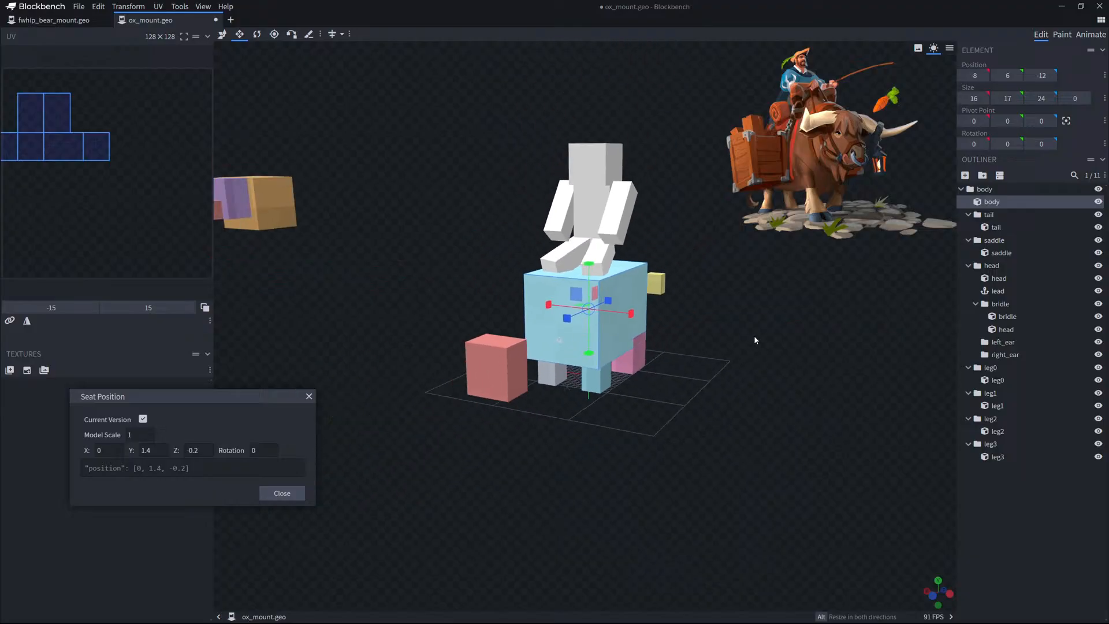
Stretch the body cube backward to a length of 29 units and raise it to a Y position of 10.
left_click_drag(754, 340, 635, 316)
left_click_drag(627, 315, 646, 311)
left_click_drag(708, 386, 797, 366)
left_click_drag(666, 253, 593, 244)
scroll(589, 289, "up", 6)
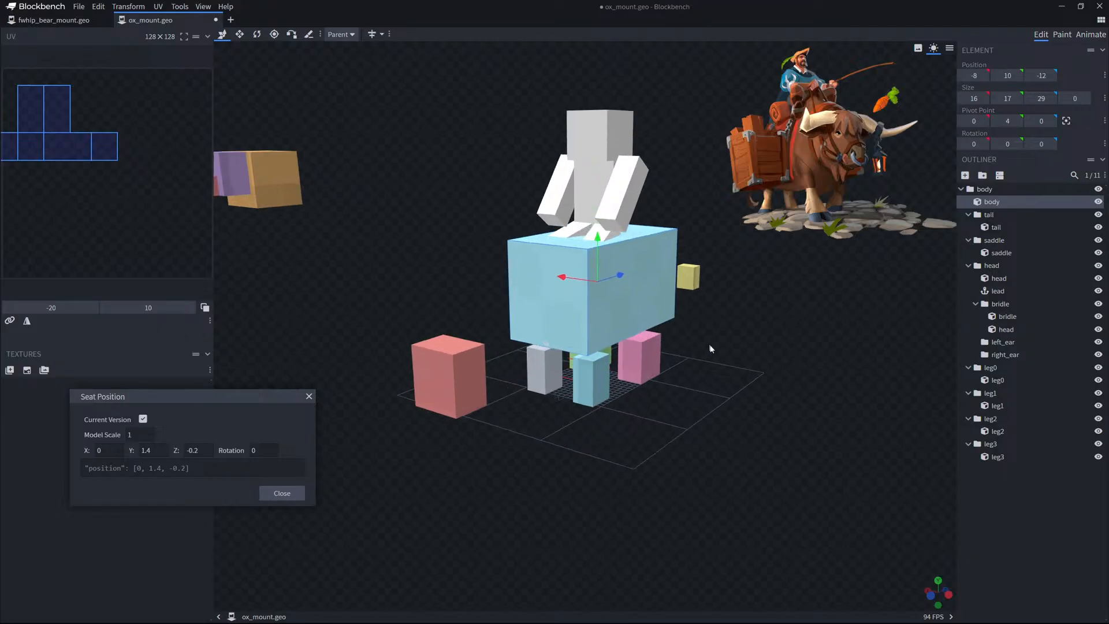
Extend the tops of the two front leg cubes up to the body, making them 10 units high.
left_click(587, 375)
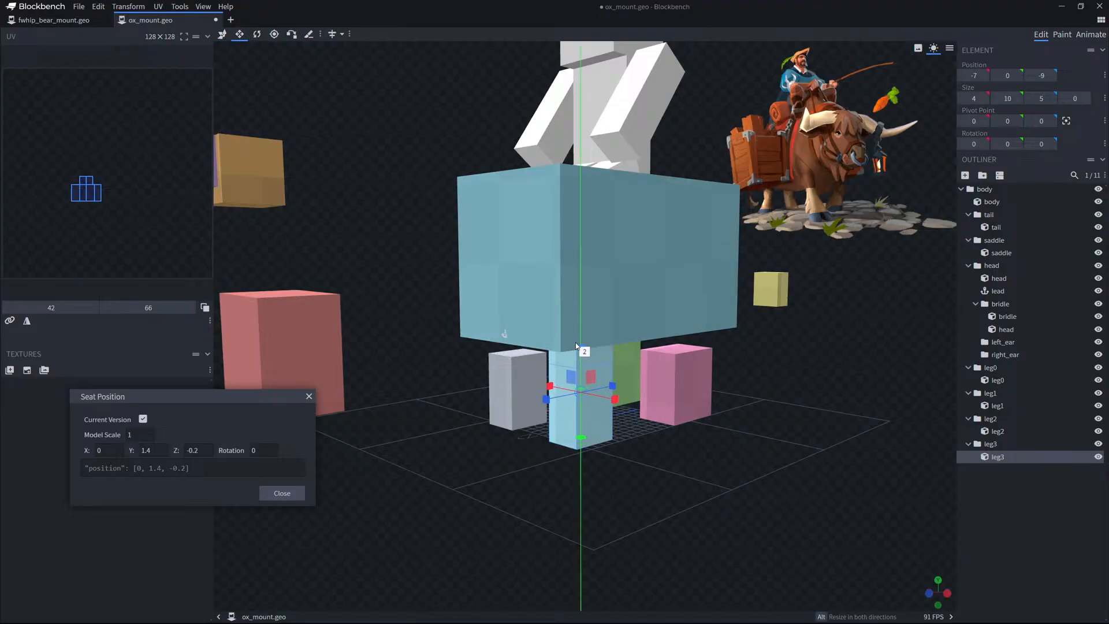
left_click_drag(577, 347, 576, 345)
left_click_drag(436, 364, 633, 326)
left_click(621, 381)
Widen each front leg cube outward to 5 units.
left_click_drag(748, 361, 592, 399)
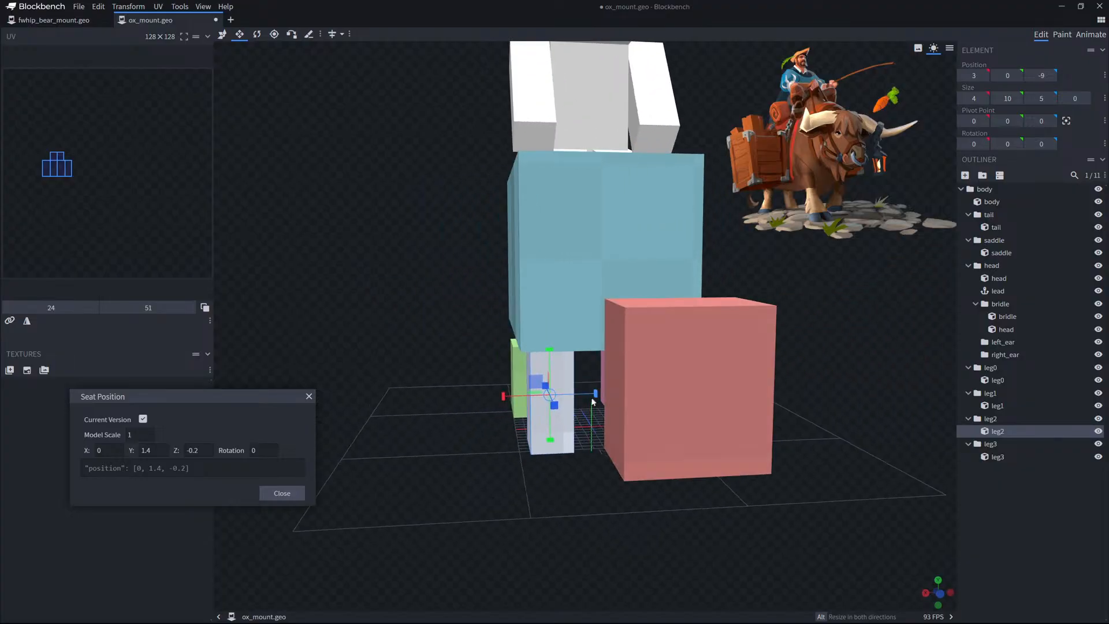
left_click_drag(501, 399, 494, 399)
left_click_drag(857, 373, 745, 378)
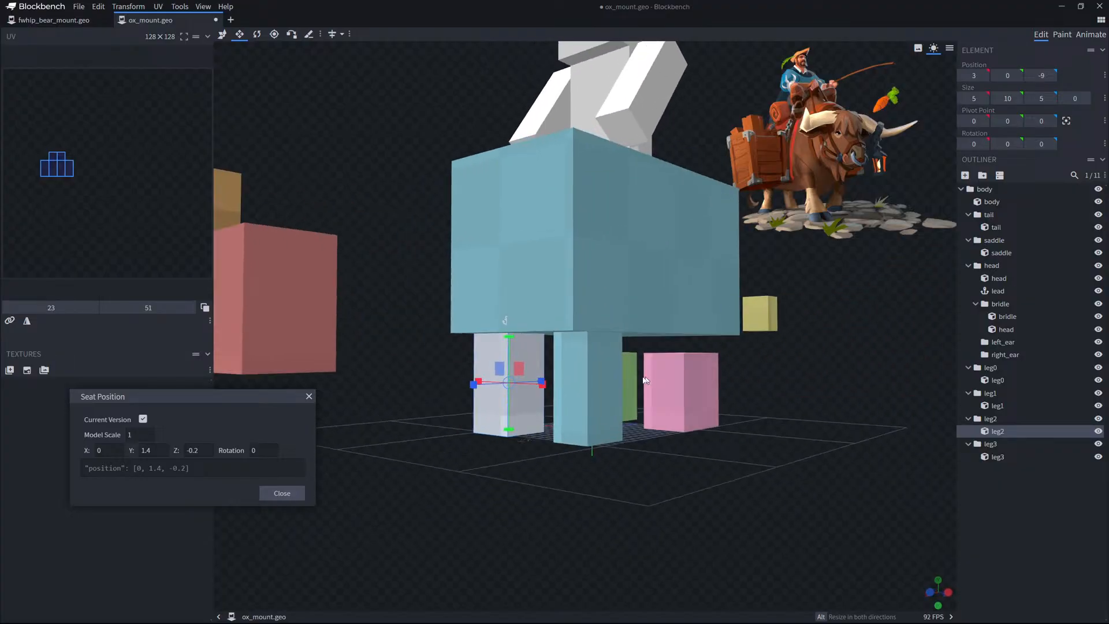
left_click(611, 388)
left_click_drag(632, 389, 633, 389)
Extend the tops of both hind leg cubes up to the body, making them 10 units high.
left_click_drag(815, 409, 691, 427)
left_click(693, 426)
left_click_drag(666, 355, 667, 355)
left_click_drag(825, 407, 690, 385)
left_click(665, 384)
left_click_drag(648, 347, 549, 381)
Move both hind leg cubes backward under the rear of the body to a Z position of 9.
left_click(533, 398)
left_click(222, 35)
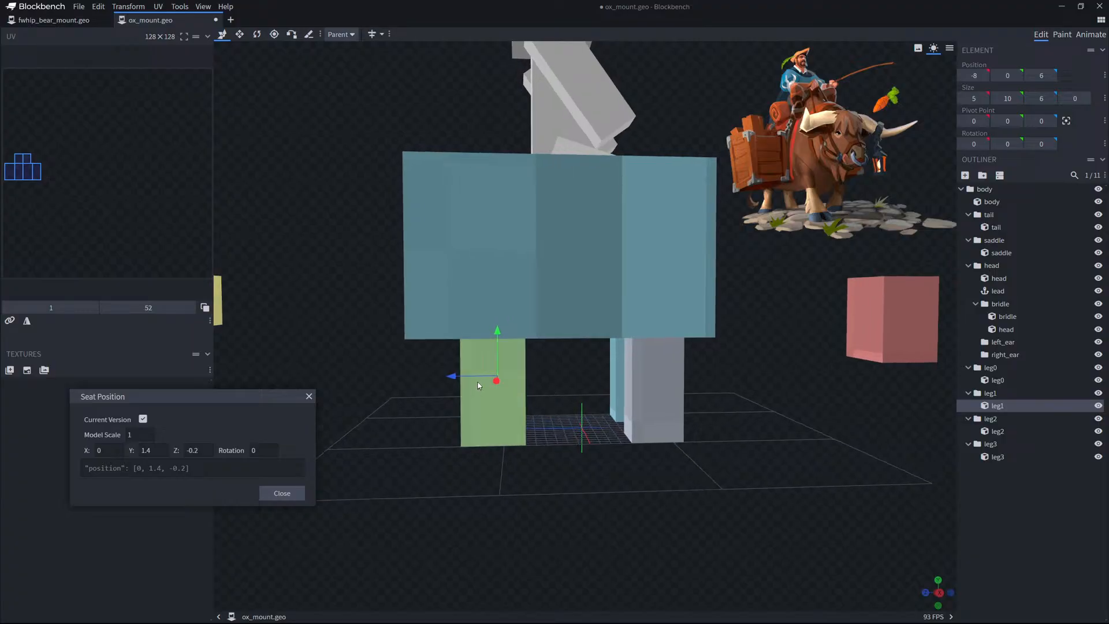
left_click_drag(476, 379, 455, 377)
left_click_drag(531, 381, 553, 418)
left_click(514, 409)
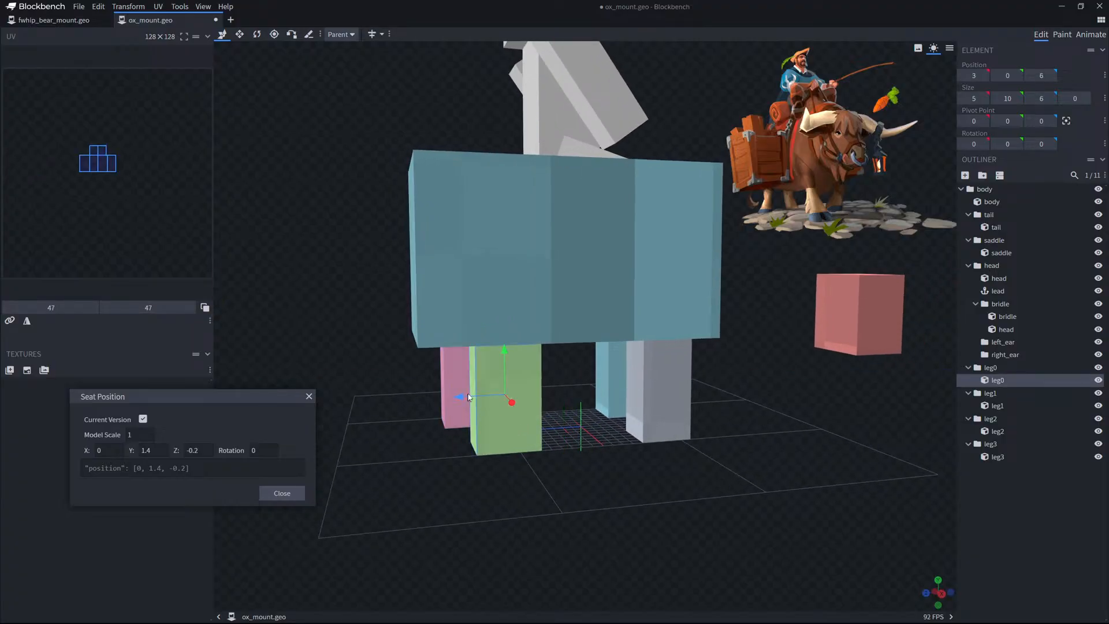
left_click_drag(468, 399, 445, 401)
left_click_drag(538, 393, 553, 359)
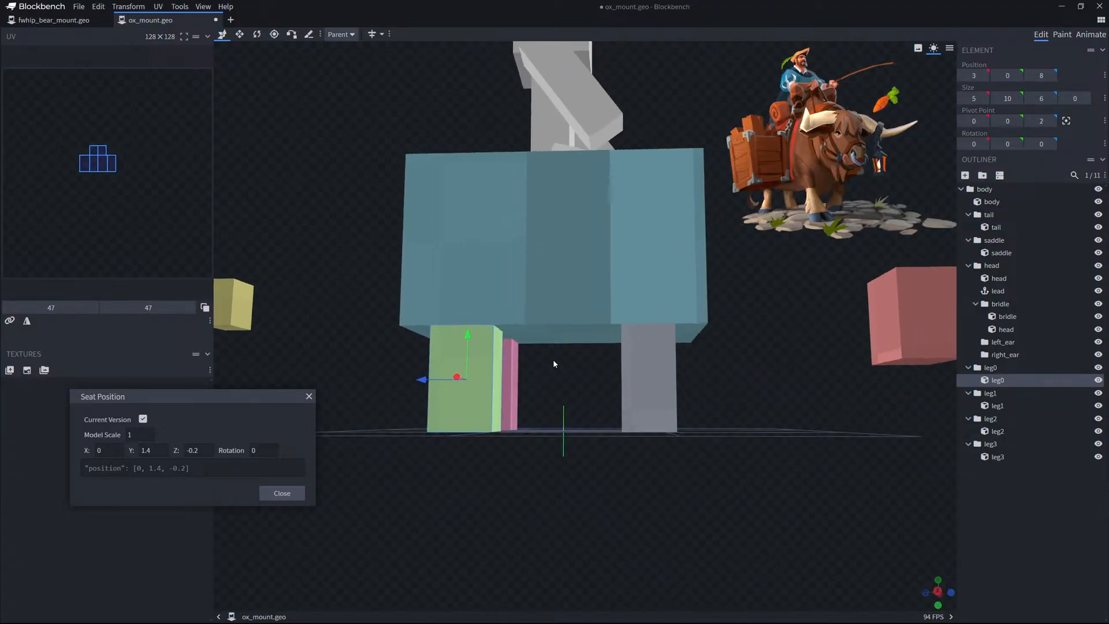
left_click_drag(440, 380, 429, 381)
left_click_drag(569, 378, 638, 394)
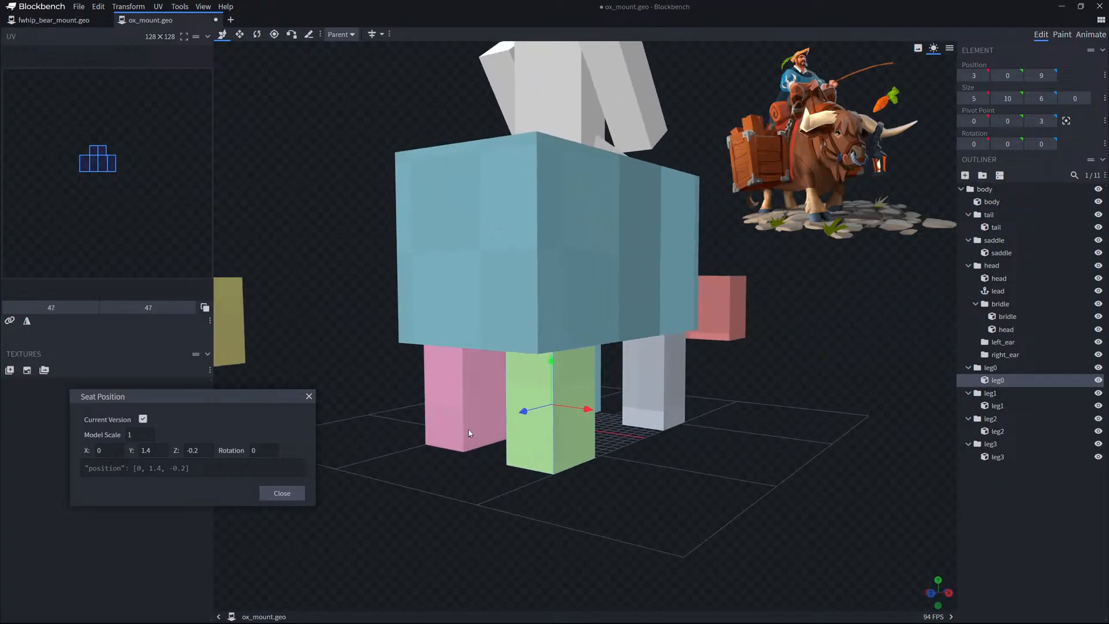
left_click(470, 431)
left_click_drag(435, 397, 691, 477)
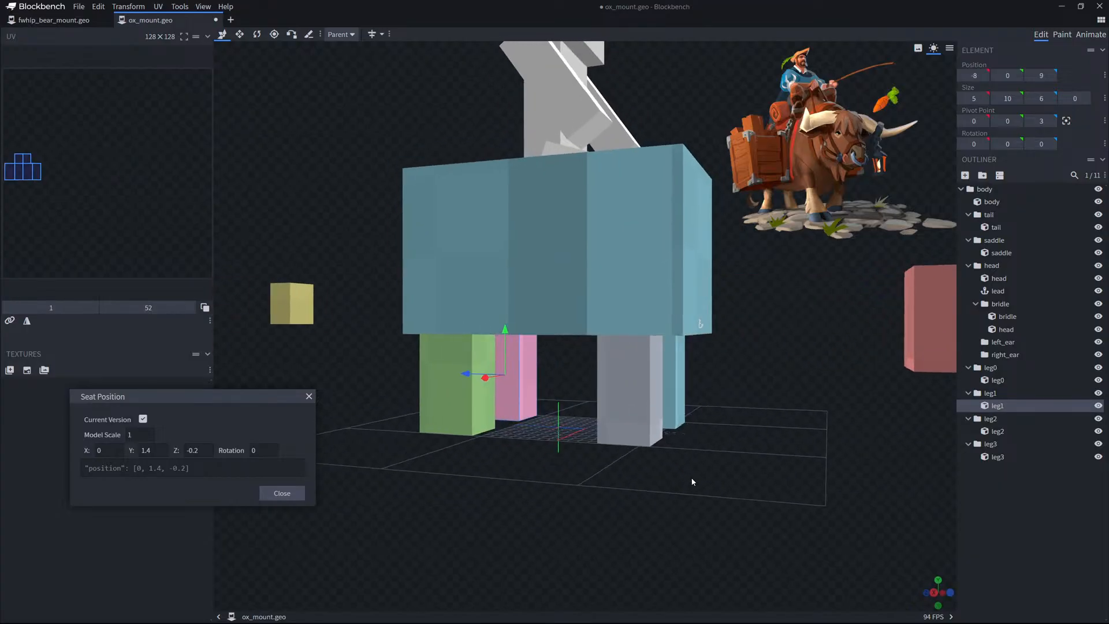
Move both front leg cubes forward to a Z position of -10.
left_click(641, 396)
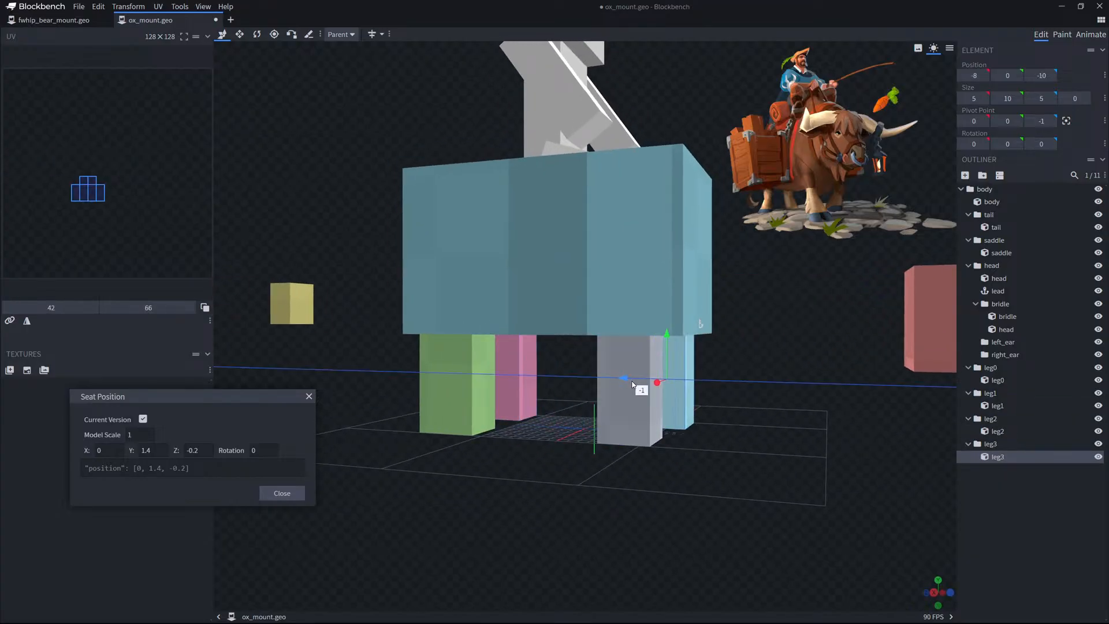
left_click(624, 408)
left_click_drag(605, 391, 615, 392)
Shorten all four leg cubes from the top to a height of 9 units.
left_click_drag(752, 416, 681, 438)
scroll(681, 438, "down", 4)
left_click_drag(613, 462, 679, 408)
scroll(678, 449, "up", 3)
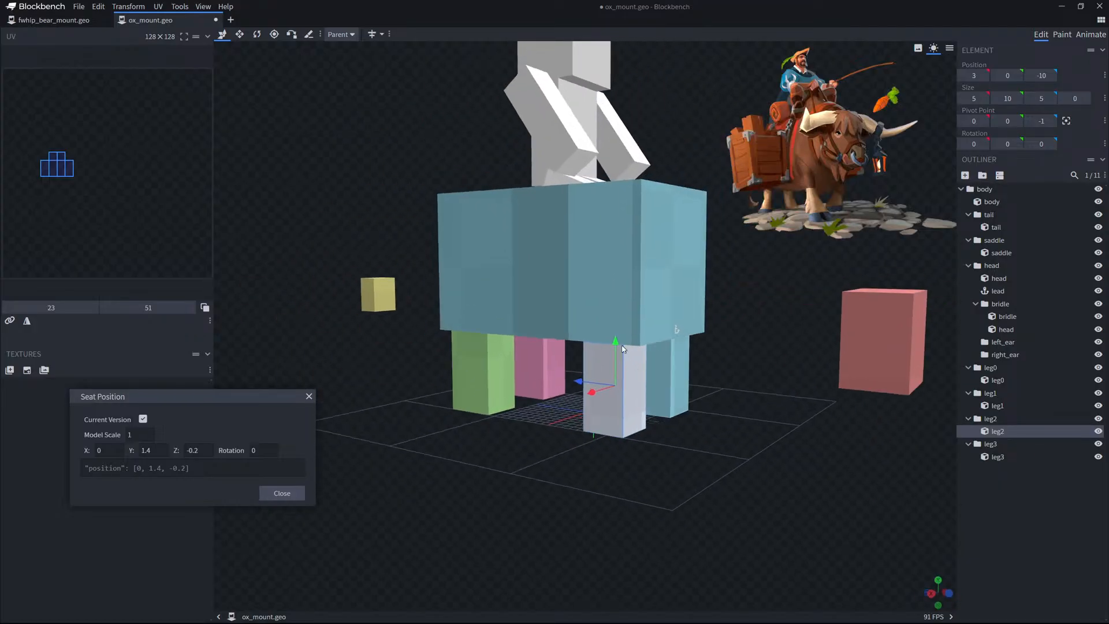
left_click(240, 36)
left_click_drag(615, 340, 615, 345)
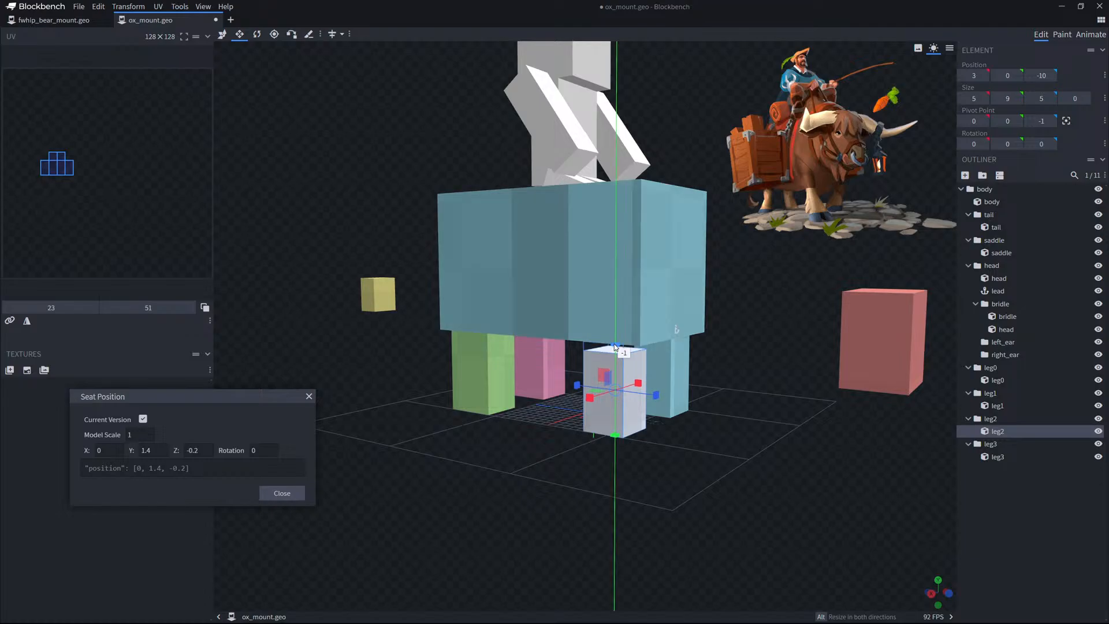
left_click(671, 338)
left_click(557, 356)
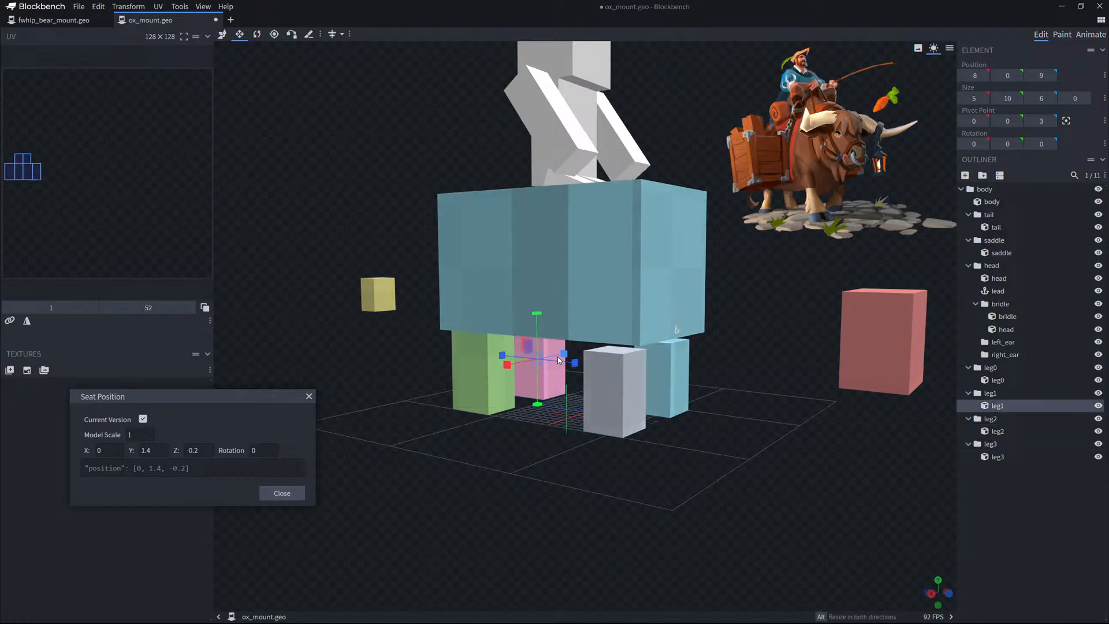
left_click_drag(539, 315, 482, 326)
left_click(472, 343)
Lower the body cube so that it rests on the four shortened legs.
left_click(229, 36)
left_click(511, 246)
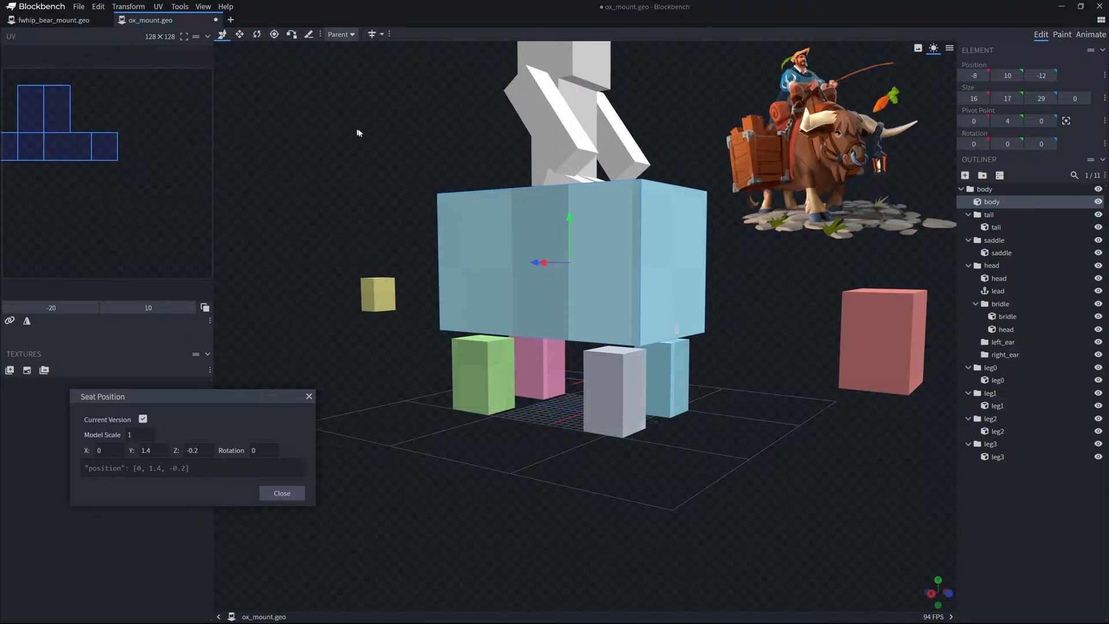
left_click_drag(566, 234, 572, 243)
left_click_drag(796, 352, 663, 408)
Examine from below how the two front legs line up with the sides of the body.
left_click(575, 385)
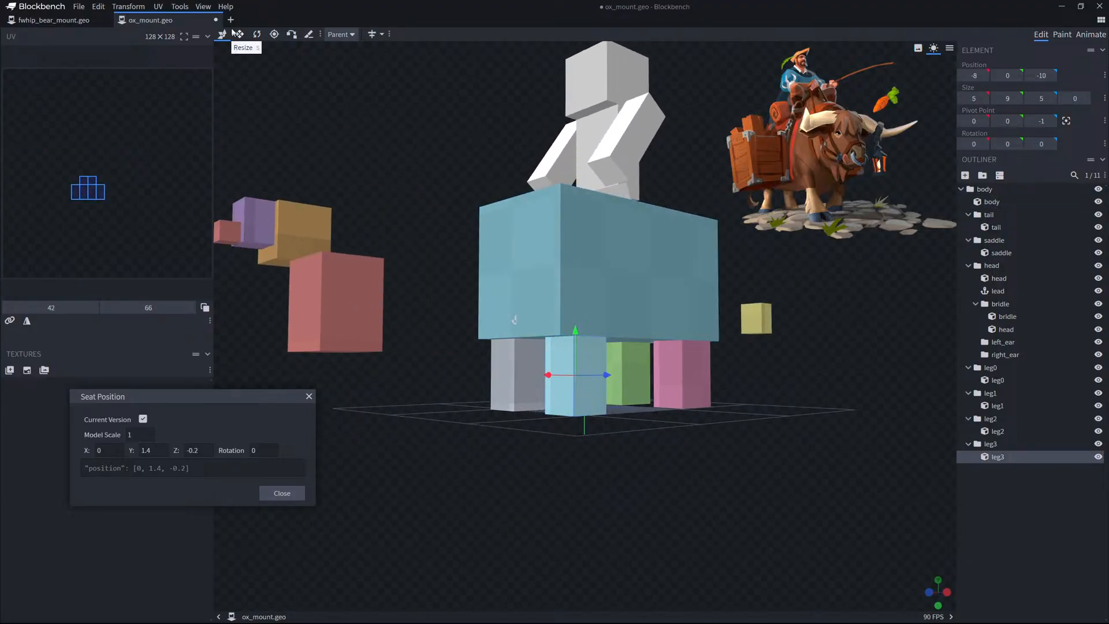
left_click_drag(375, 116, 414, 157)
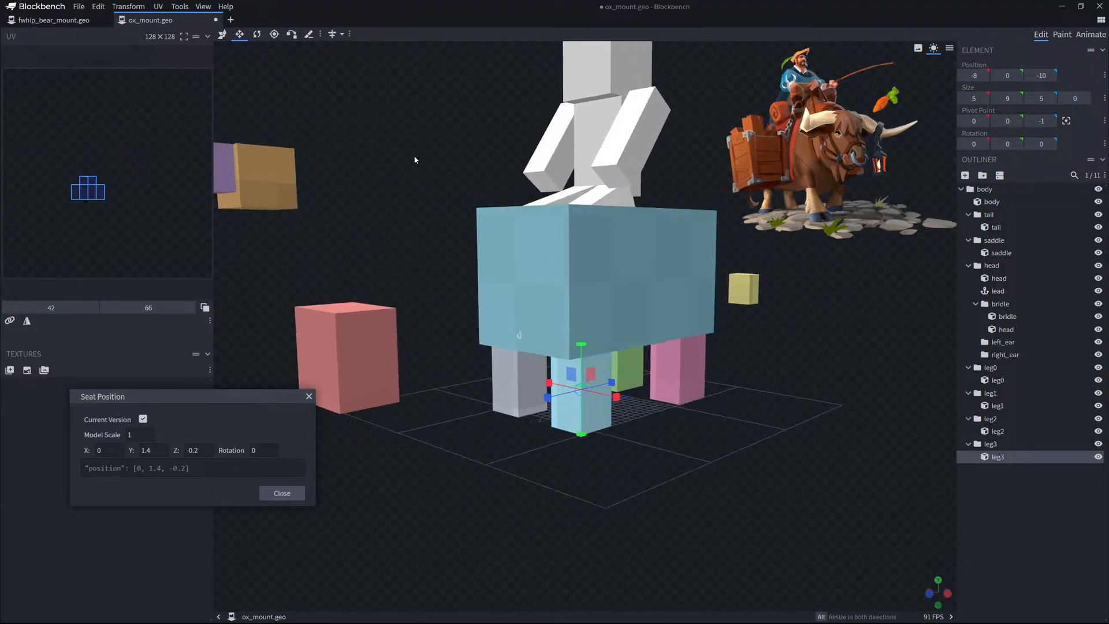
left_click(515, 369)
left_click_drag(433, 286, 323, 248)
right_click_drag(324, 248, 350, 362)
scroll(350, 362, "up", 3)
left_click_drag(350, 362, 434, 334)
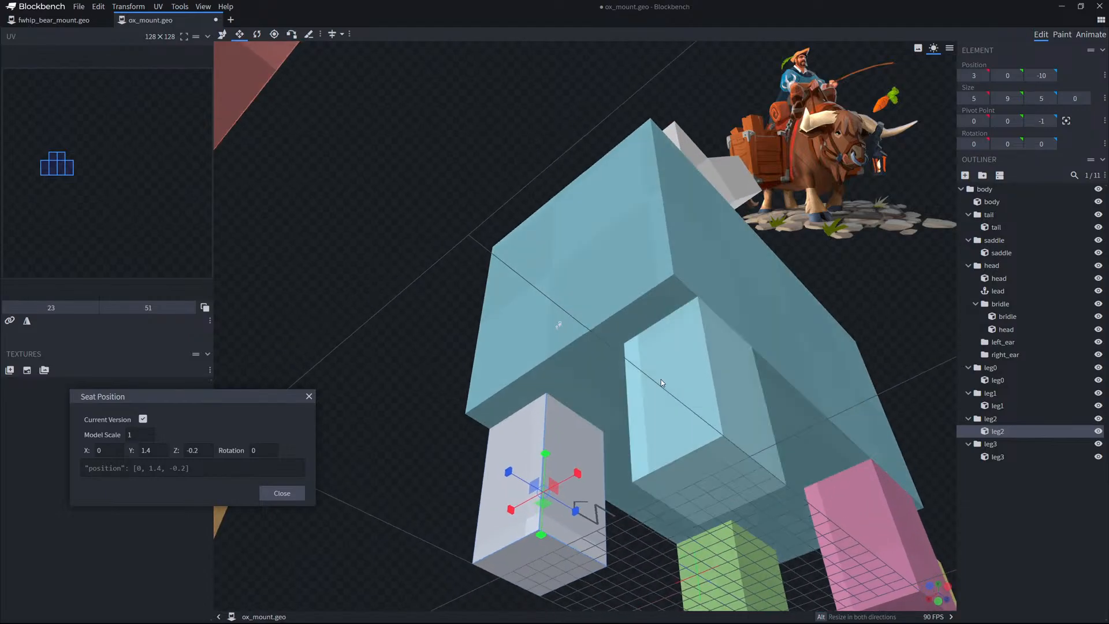
Shift both front leg cubes inward by 0.25 units, to X positions of -7.75 and 2.75.
left_click(662, 380)
left_click_drag(406, 173, 434, 185)
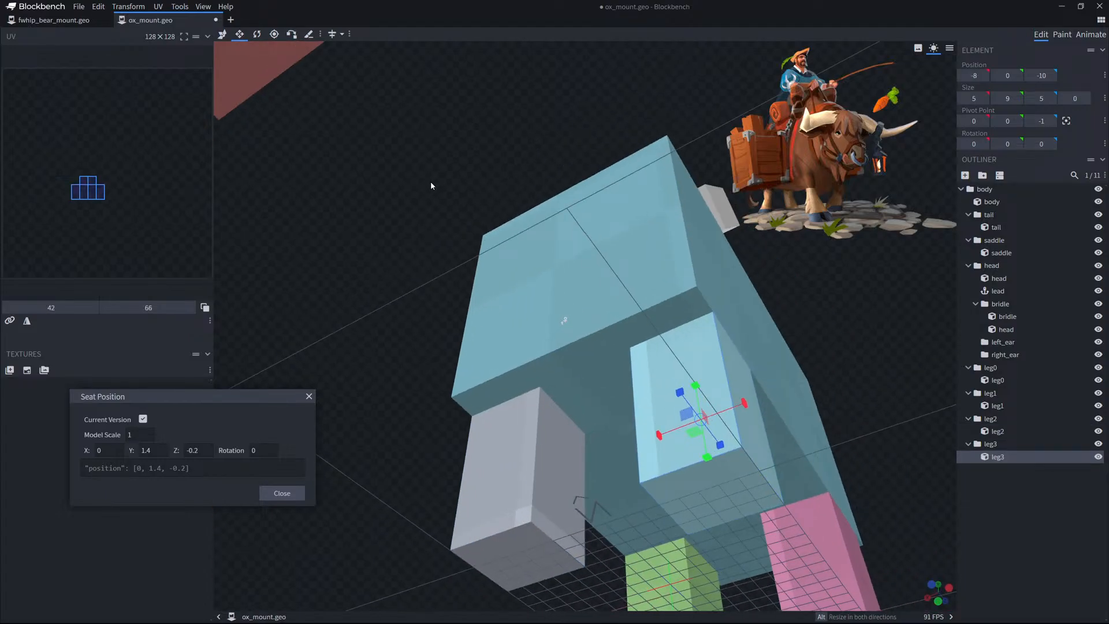
left_click(222, 33)
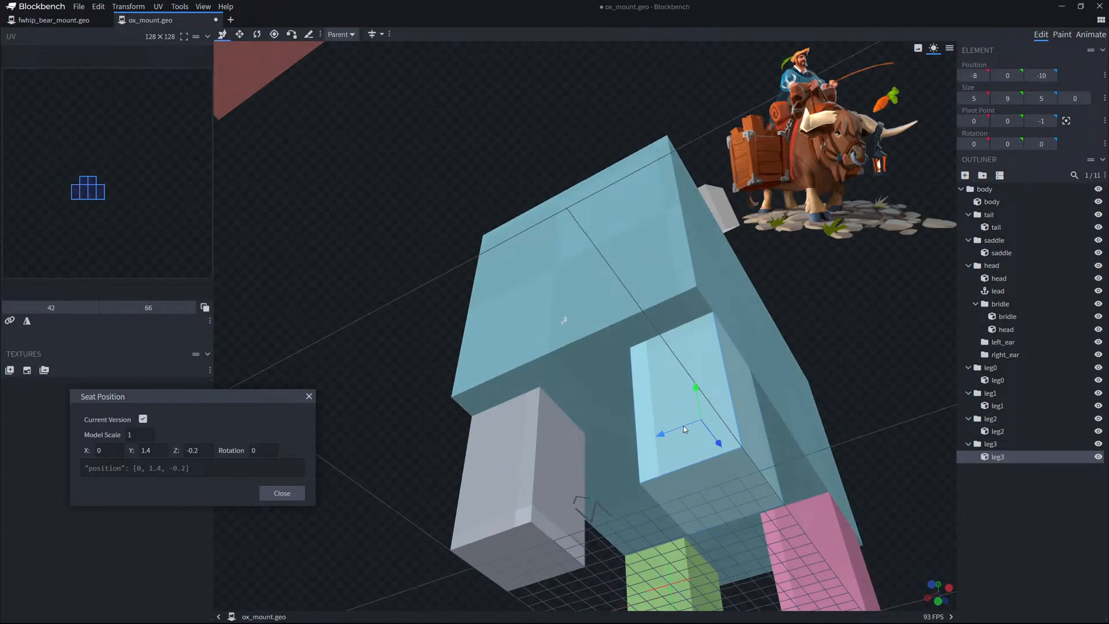
left_click_drag(684, 429, 682, 429)
left_click(524, 449)
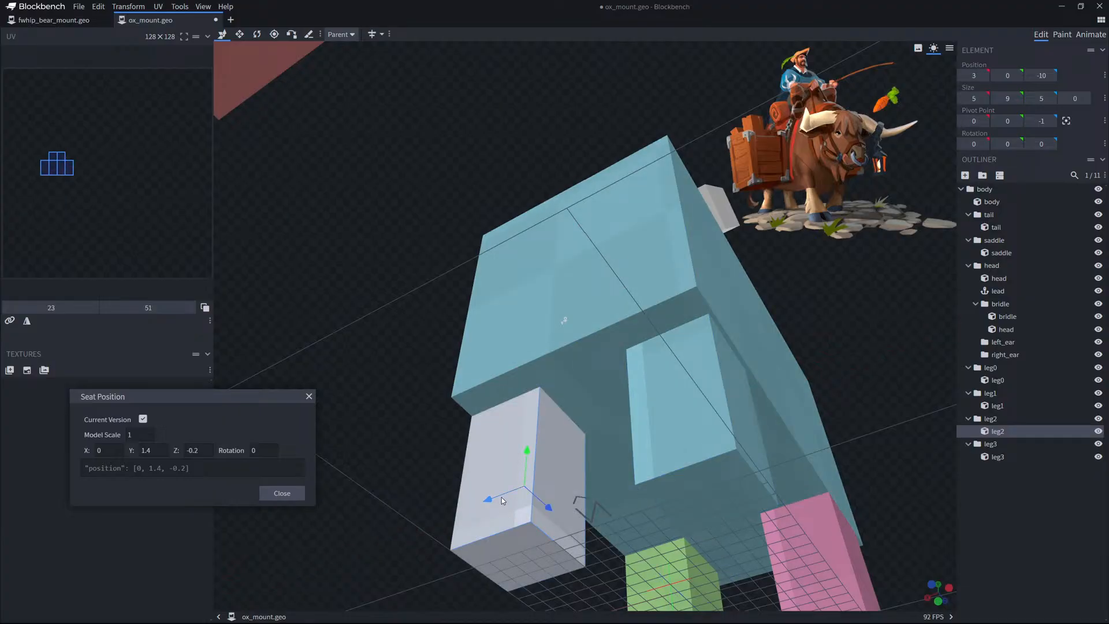
left_click_drag(502, 501, 506, 499)
Nudge both hind leg cubes slightly inward from the sides of the body to match the front legs.
scroll(720, 525, "down", 3)
right_click_drag(875, 519, 682, 470)
scroll(672, 474, "up", 3)
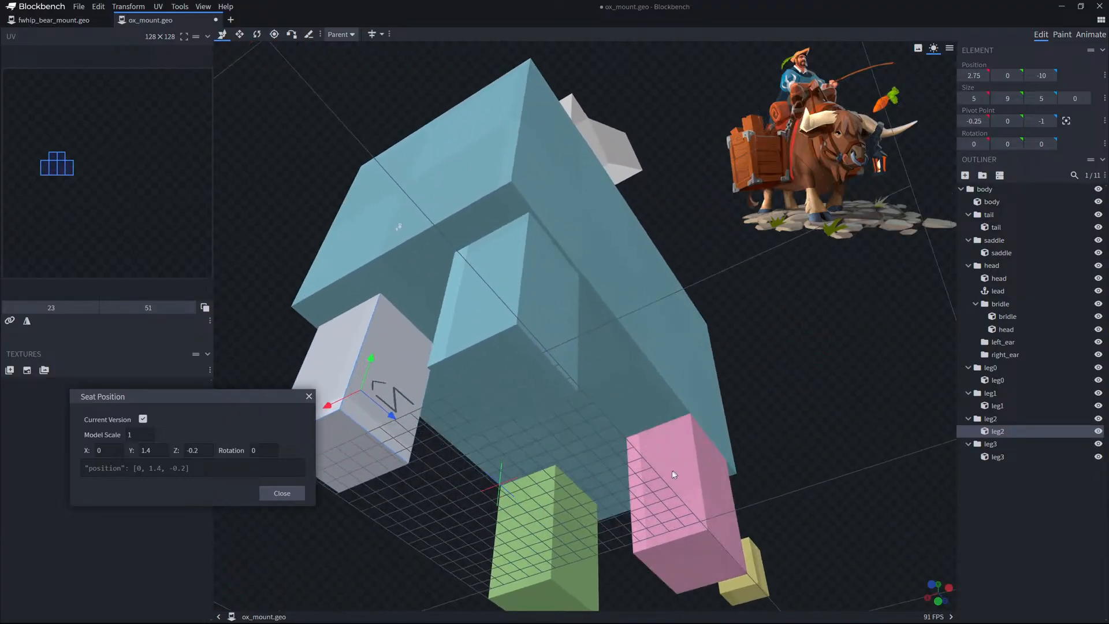
left_click(673, 474)
left_click(529, 553)
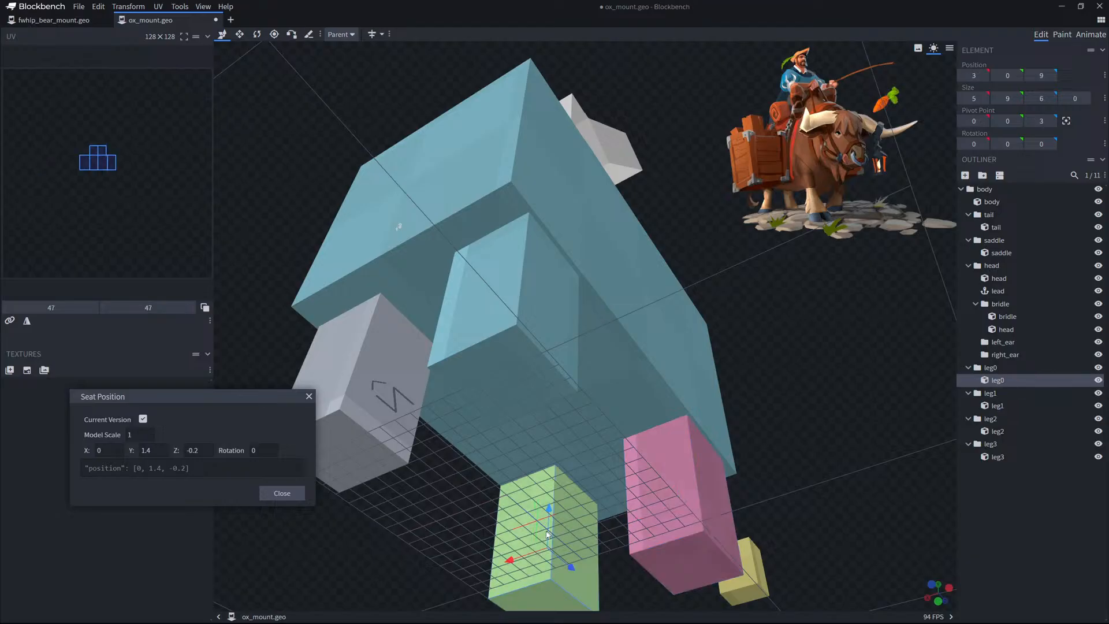
left_click_drag(512, 551, 536, 485)
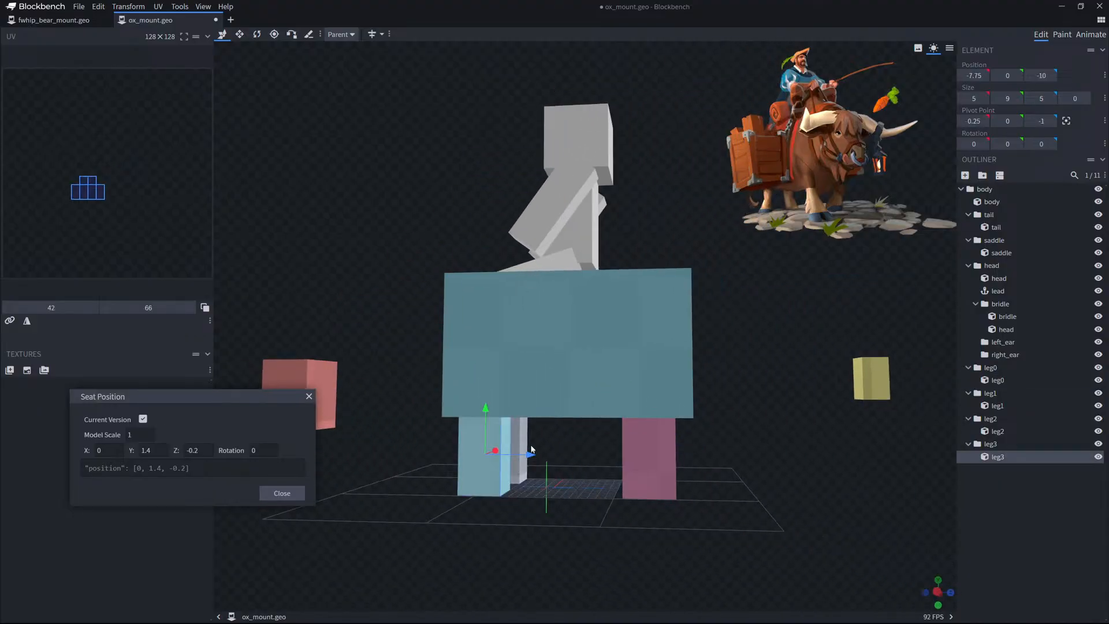
Extend the leg3 front leg cube towards the rear to a depth of 6 units.
left_click(523, 450)
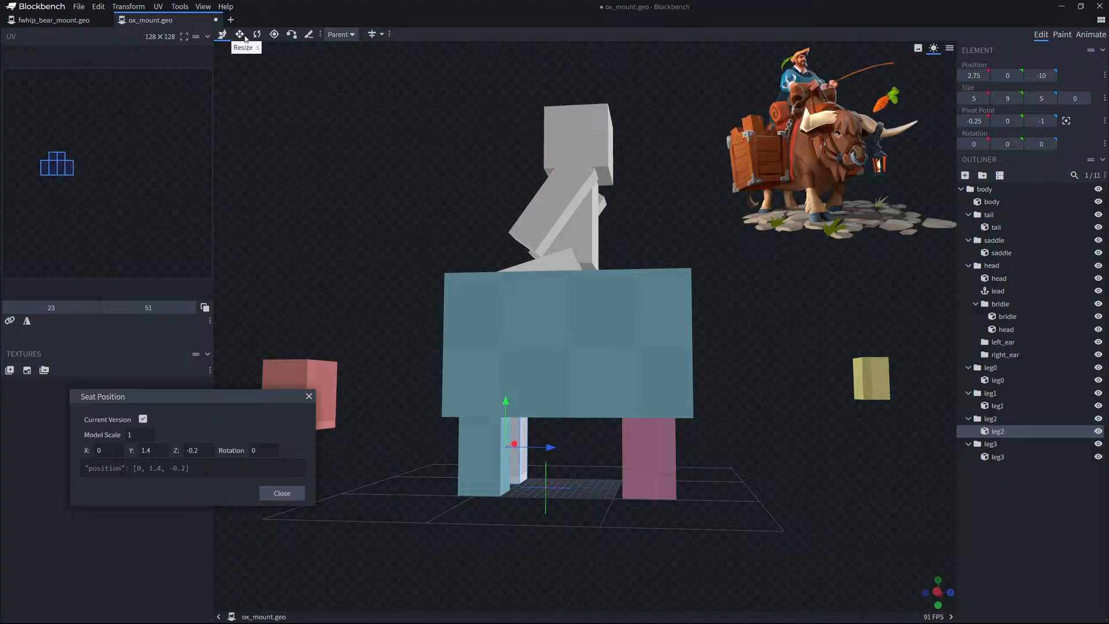
left_click(240, 35)
left_click(524, 458)
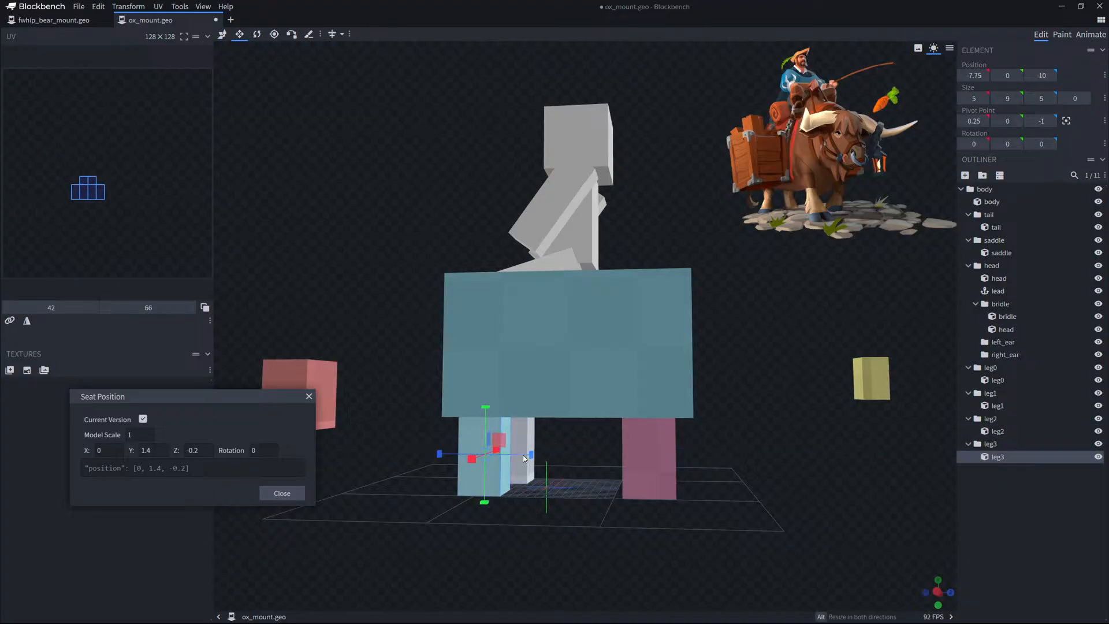
scroll(563, 469, "down", 4)
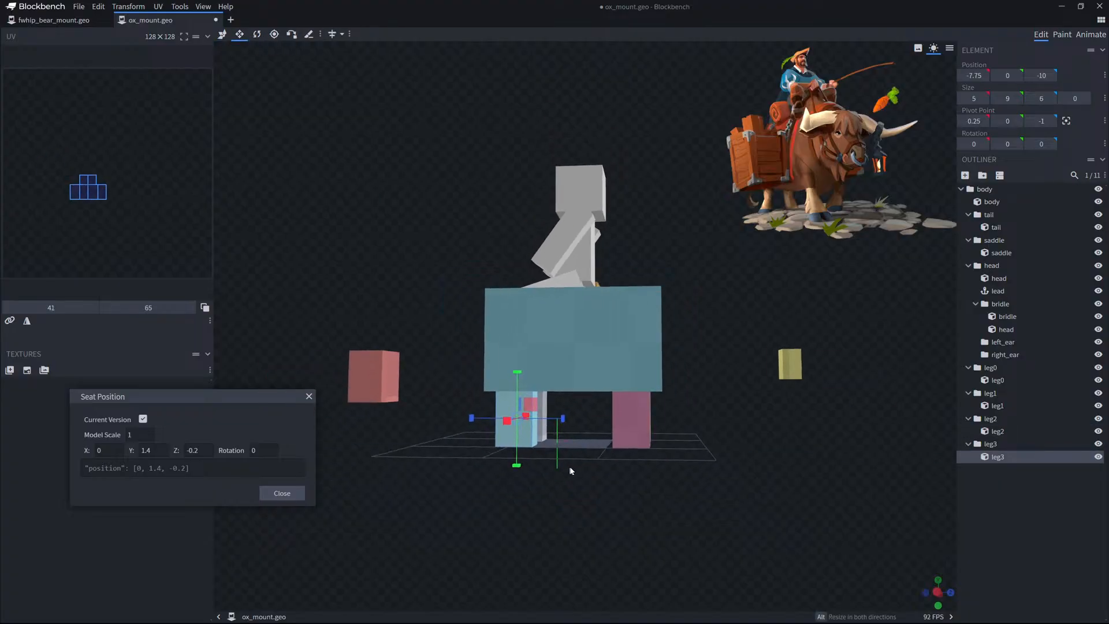
left_click_drag(570, 470, 619, 499)
scroll(626, 475, "up", 4)
left_click_drag(327, 351, 359, 344)
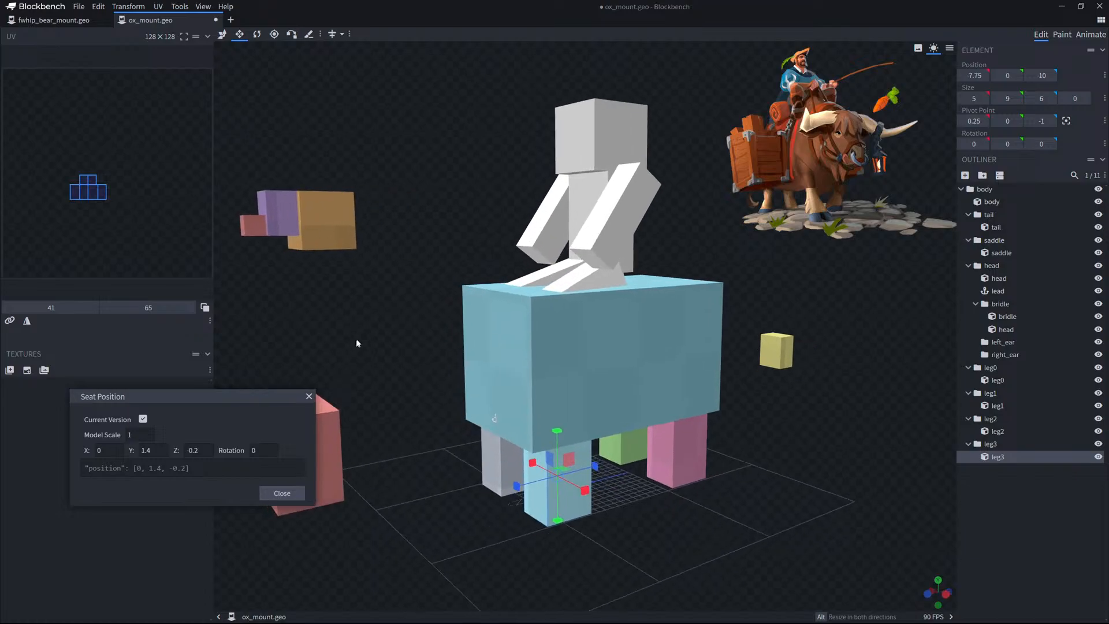
Move the head cube back against the front of the body at Z -18 and raise it to Y 16.
right_click_drag(359, 344, 469, 348)
left_click(447, 434)
left_click(222, 34)
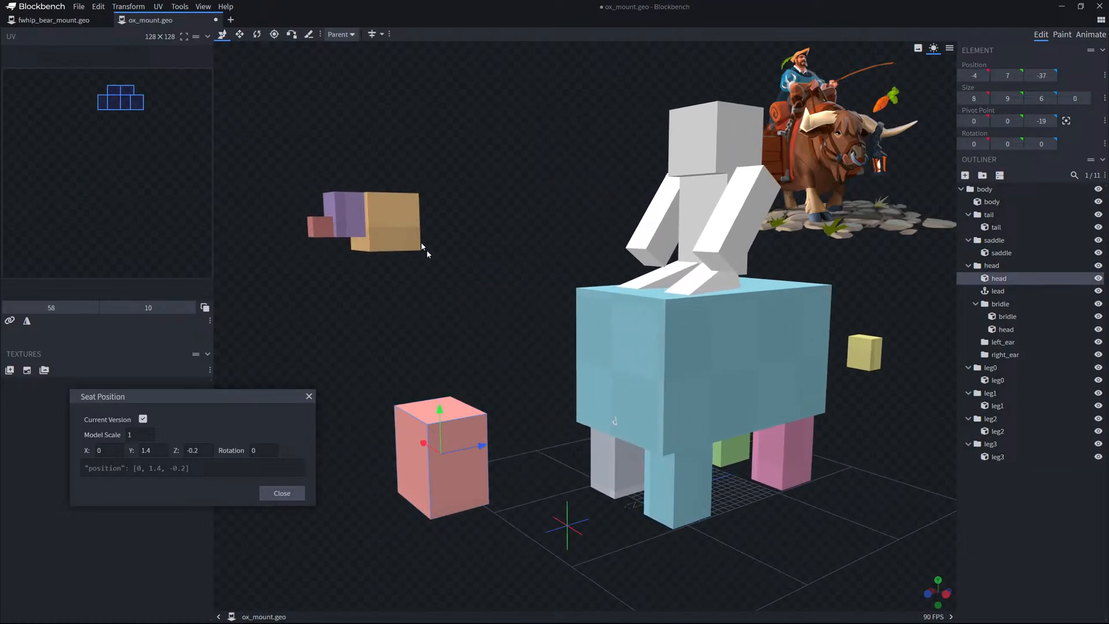
left_click_drag(484, 445, 620, 407)
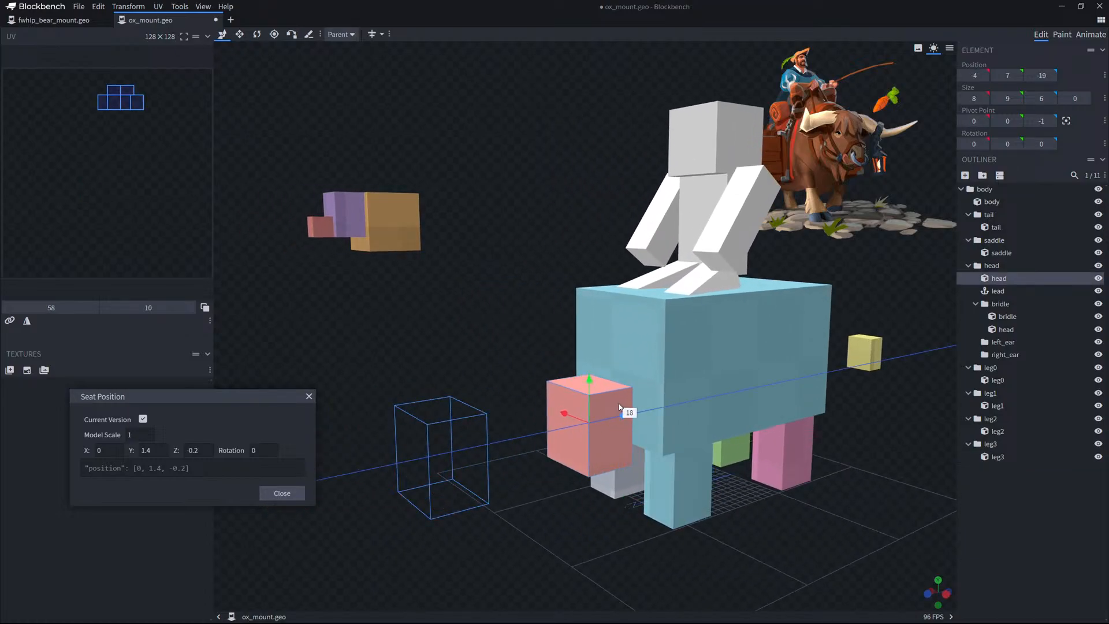
left_click_drag(630, 405, 621, 407)
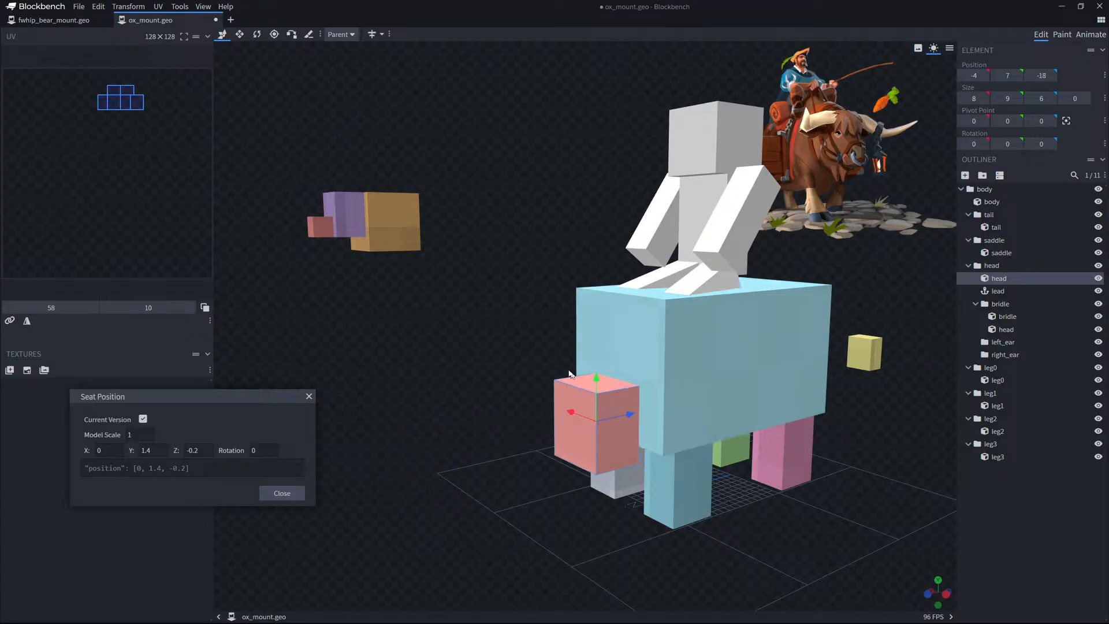
middle_click_drag(586, 361, 598, 330)
left_click_drag(605, 369, 605, 288)
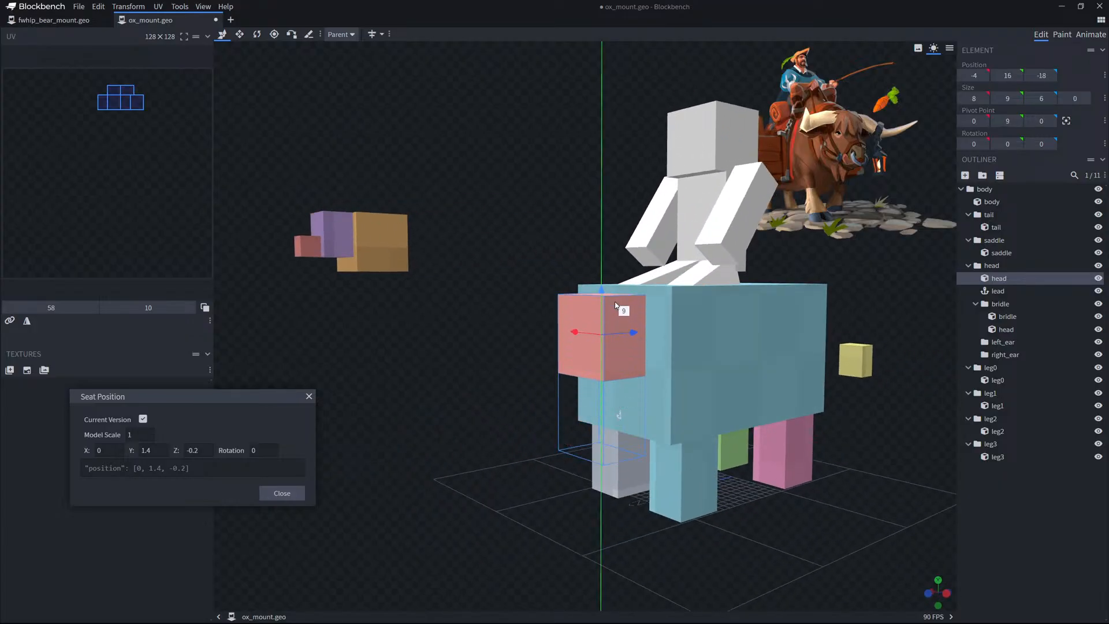
middle_click_drag(605, 289, 592, 340)
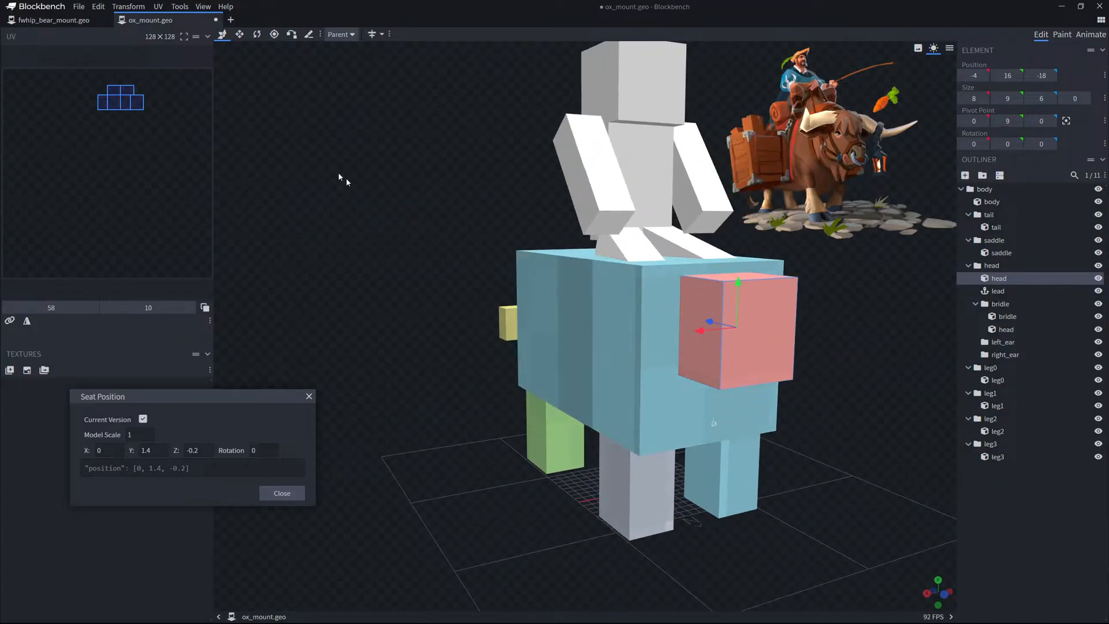
Widen the head cube by one unit on each side to a total width of 10 units.
left_click(240, 34)
middle_click_drag(428, 173, 569, 323)
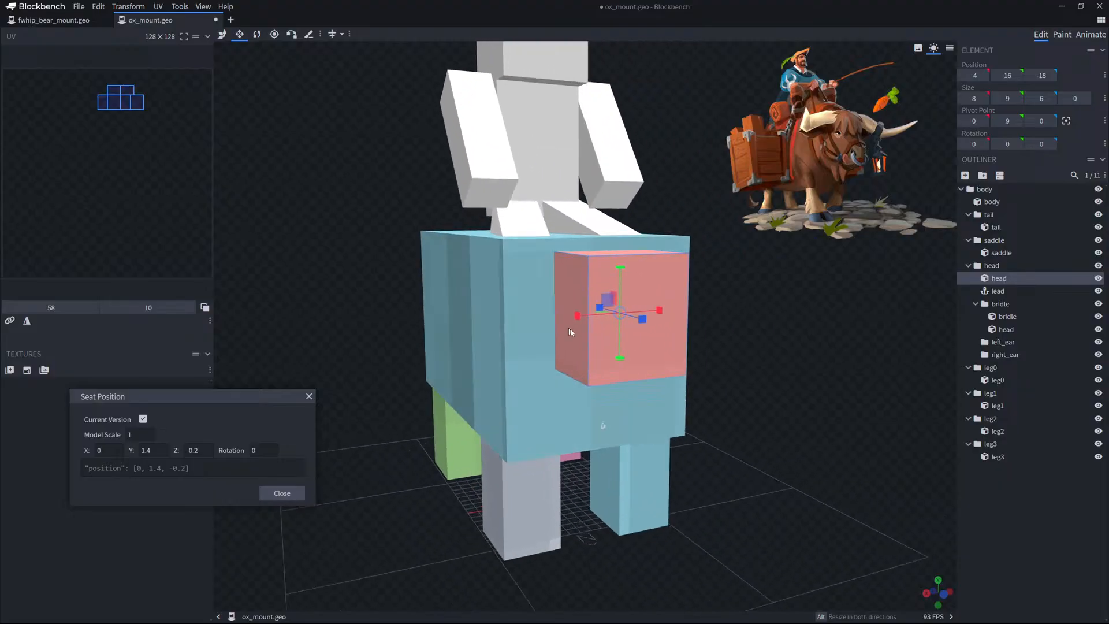
left_click_drag(578, 320, 560, 318)
middle_click_drag(718, 314, 648, 322)
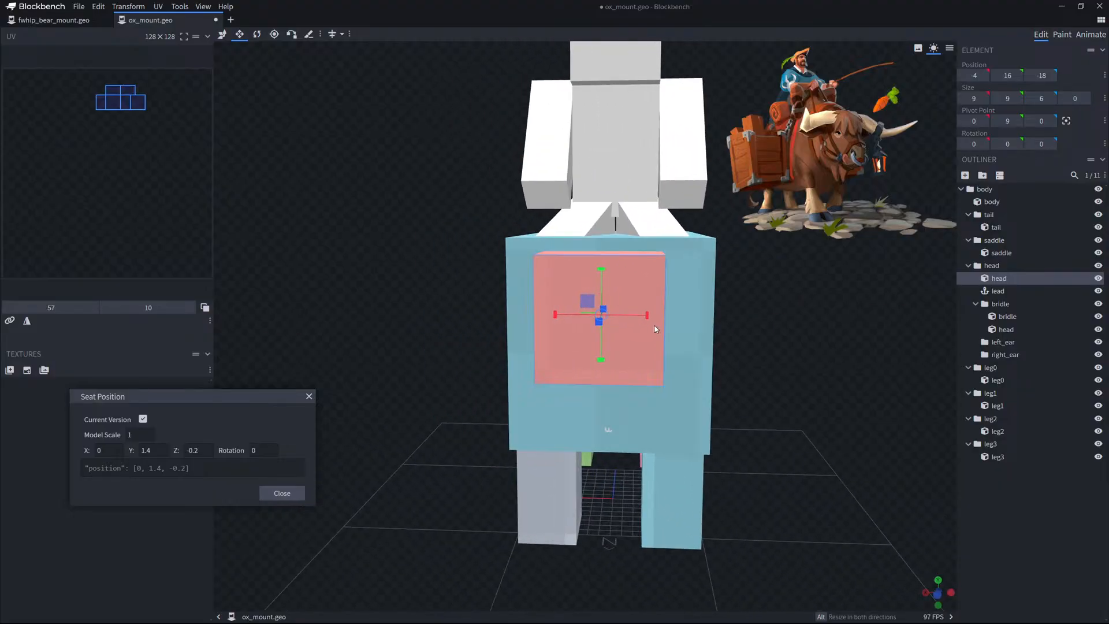
left_click_drag(648, 323, 664, 322)
middle_click_drag(664, 322, 806, 330)
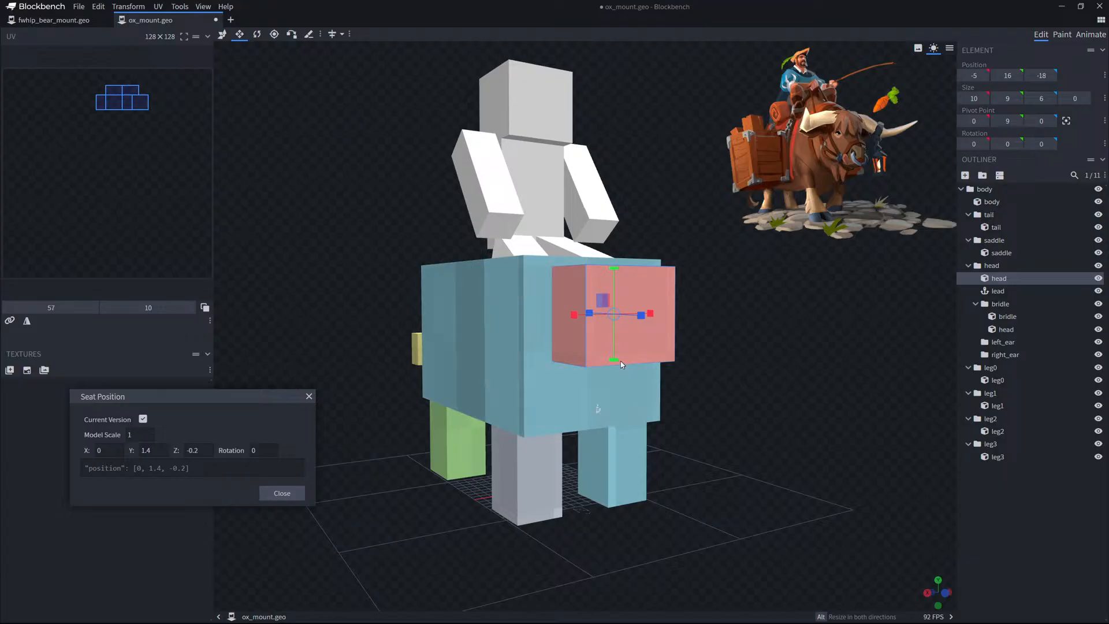
Extend the head cube downward to a height of 15 units and forward to a depth of 8 units.
left_click_drag(614, 360, 622, 424)
left_click_drag(641, 349, 654, 353)
middle_click_drag(654, 354, 784, 394)
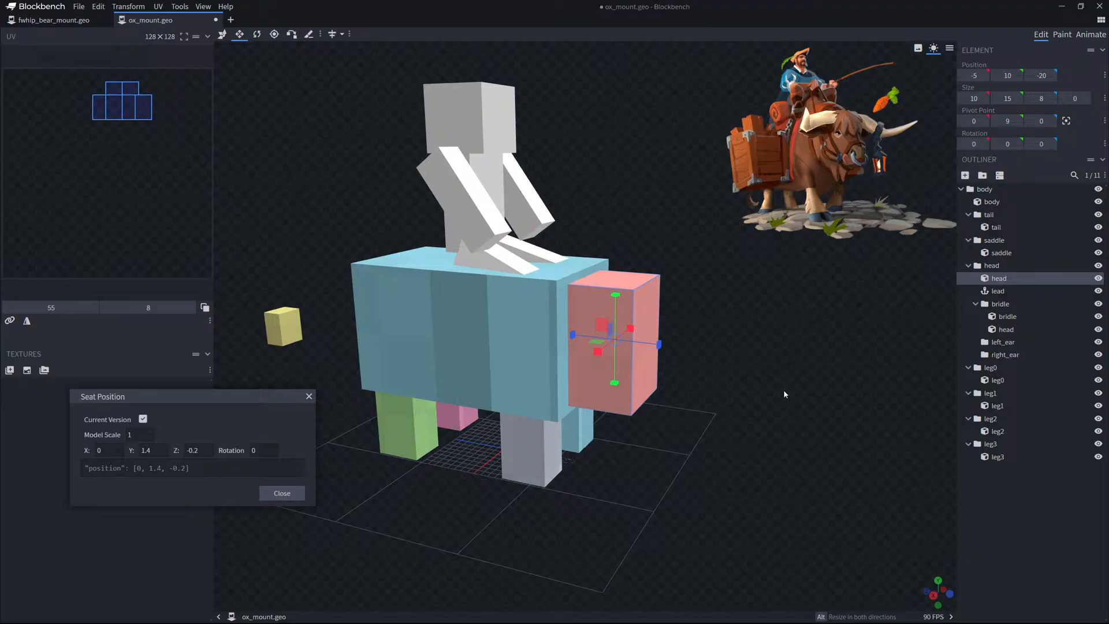
Examine the head's proportions against the body, rider and ox reference from several angles.
left_click_drag(784, 391, 758, 384)
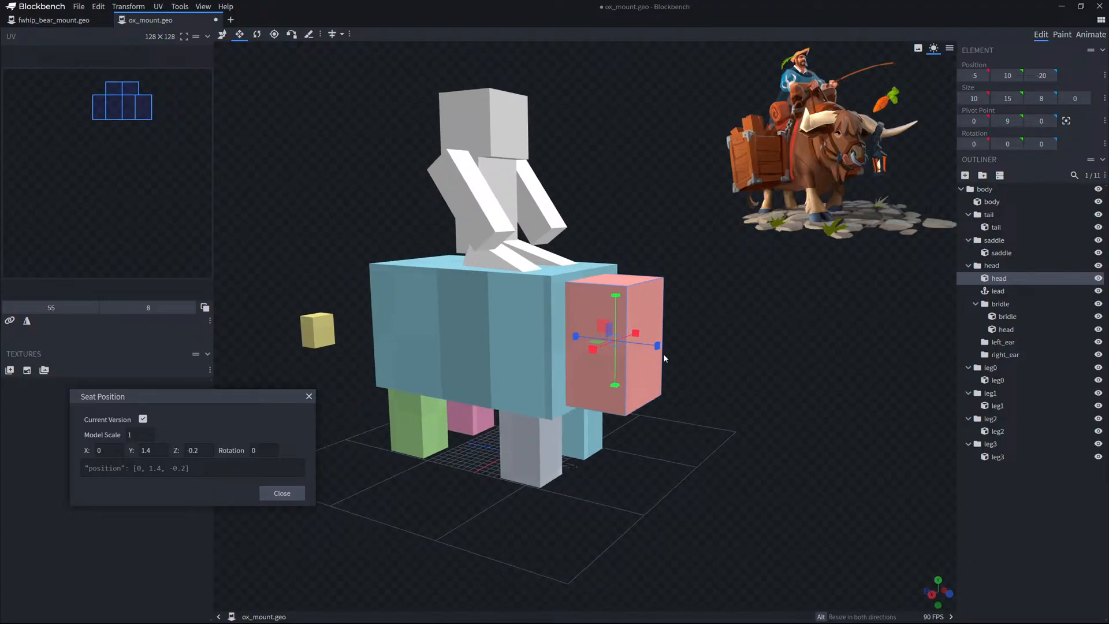
left_click_drag(658, 348, 656, 351)
left_click_drag(710, 374, 650, 407)
scroll(698, 411, "up", 2)
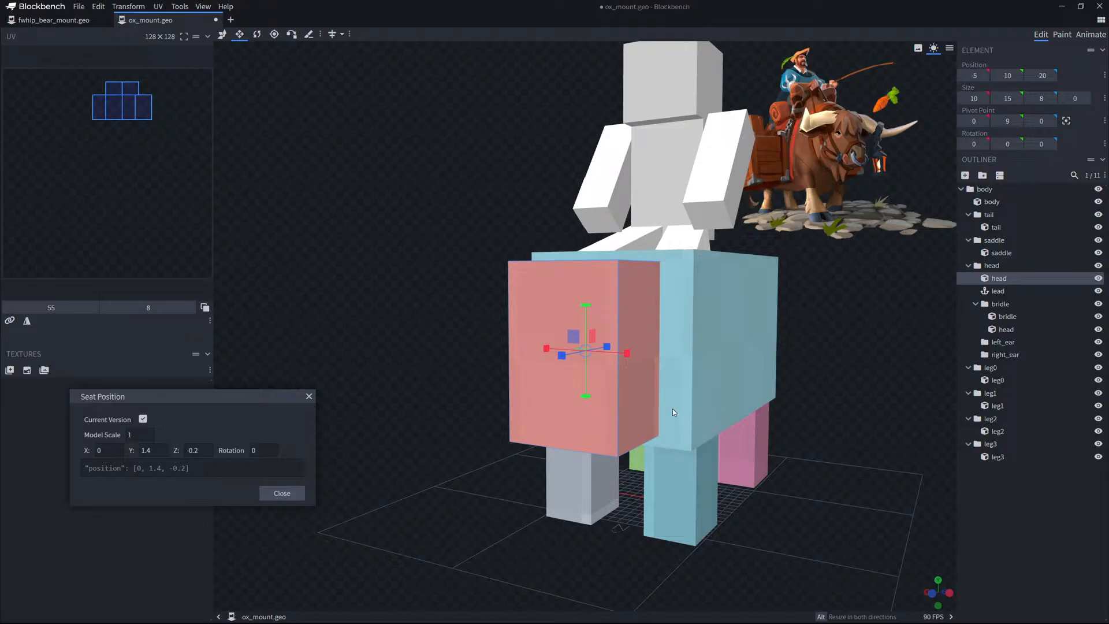
left_click_drag(673, 407, 660, 461)
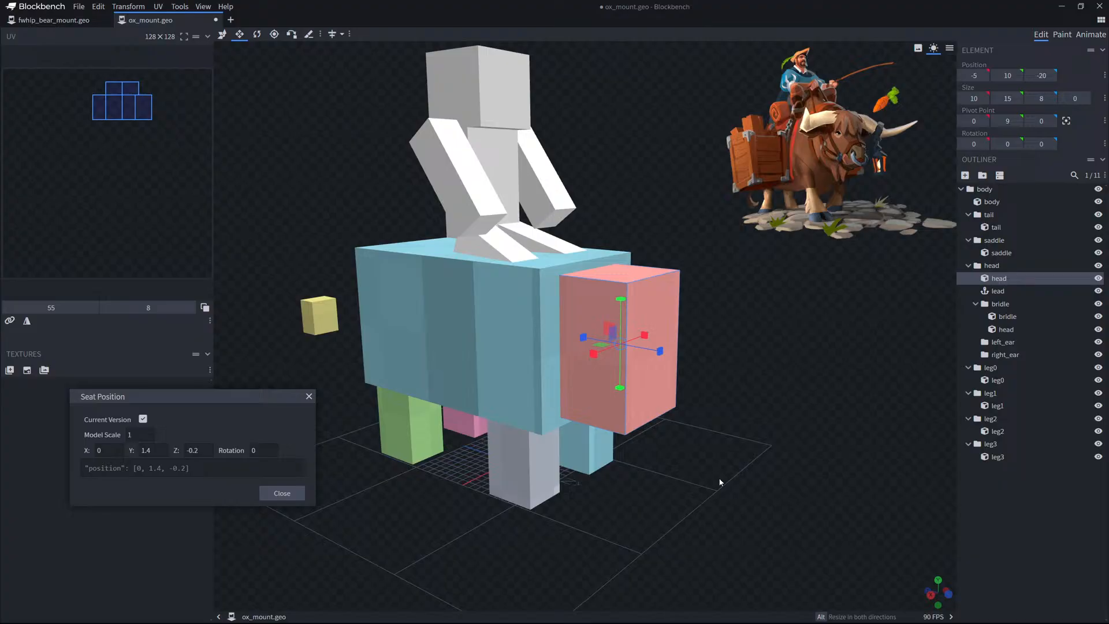
scroll(722, 476, "up", 4)
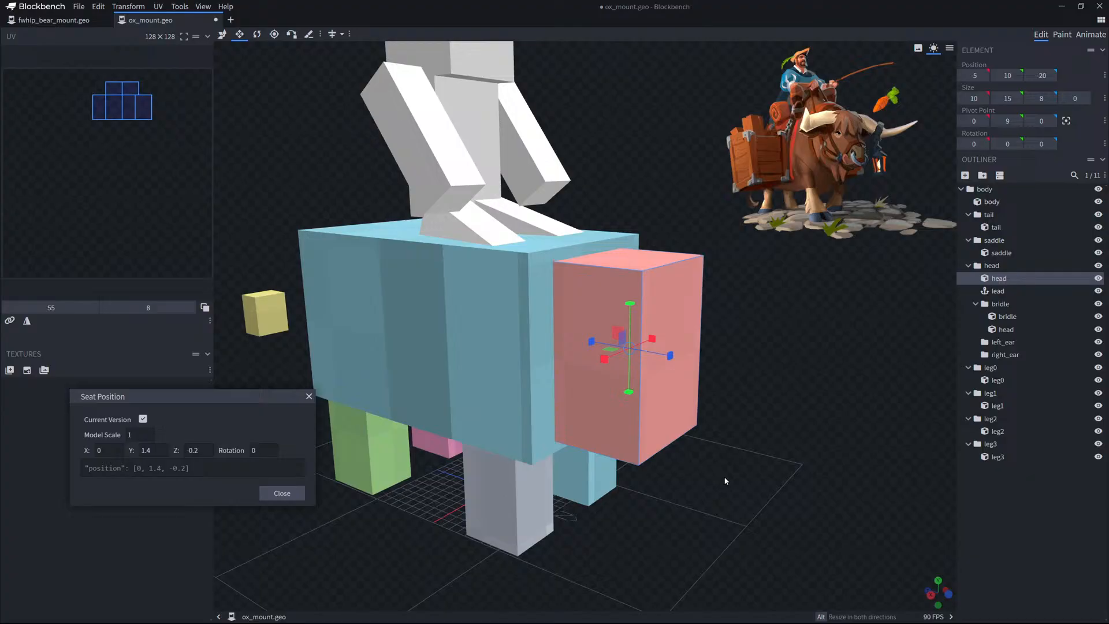
left_click_drag(725, 478, 634, 466)
scroll(714, 466, "down", 4)
scroll(634, 466, "up", 3)
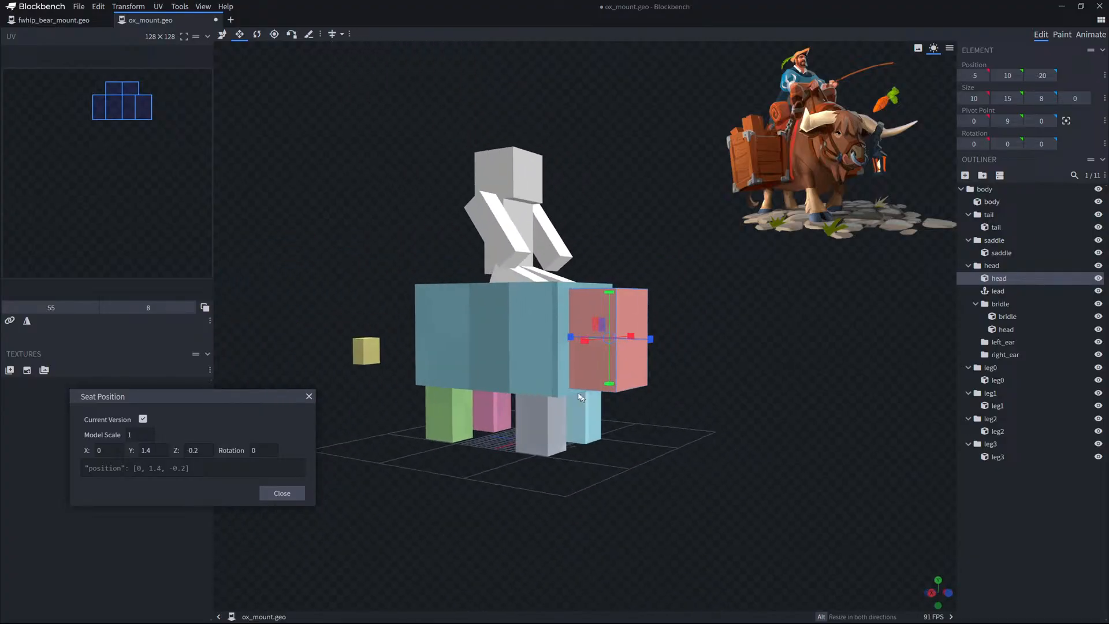
Extend the top of the body cube upward to a height of 18 units.
left_click(516, 287)
mouse_move(516, 289)
left_mouse_down()
mouse_move(515, 274)
mouse_move(516, 284)
left_mouse_up()
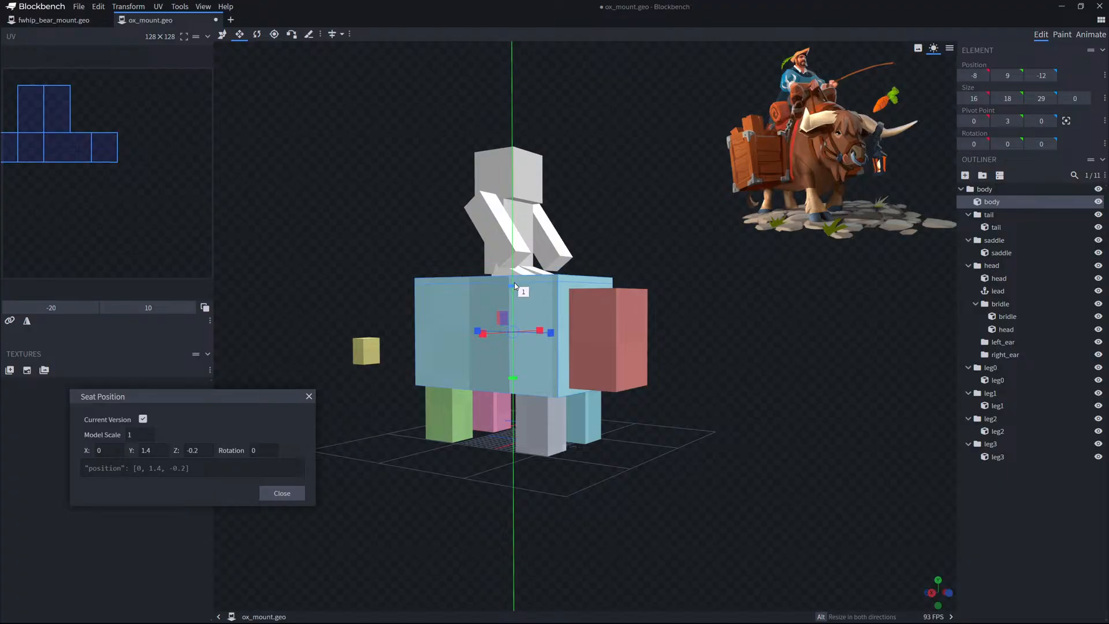
left_click_drag(592, 300, 716, 346)
scroll(719, 345, "up", 2)
Add a cube to the head group for a horn and place it beside the head at position 5, 21, -15.
left_click(642, 346)
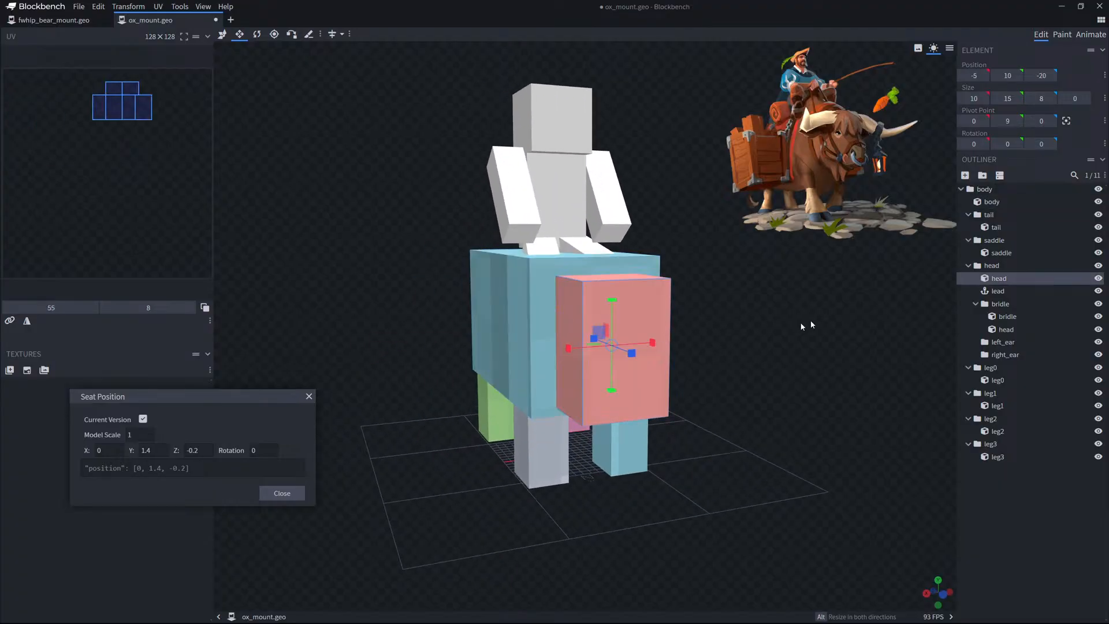
left_click(966, 175)
left_click_drag(809, 293, 817, 299)
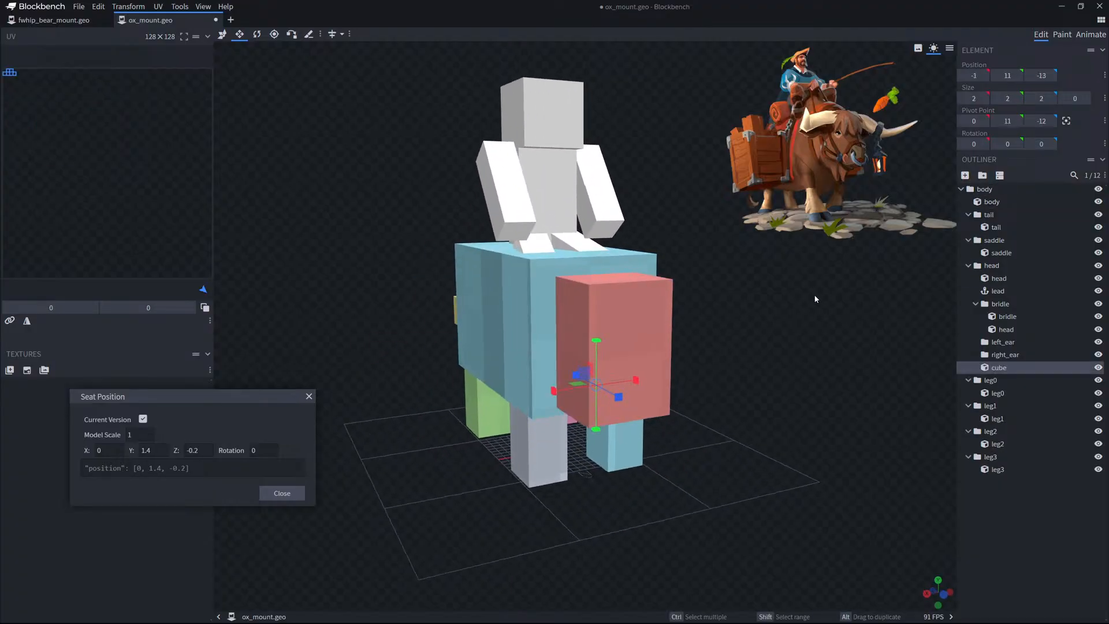
key("v")
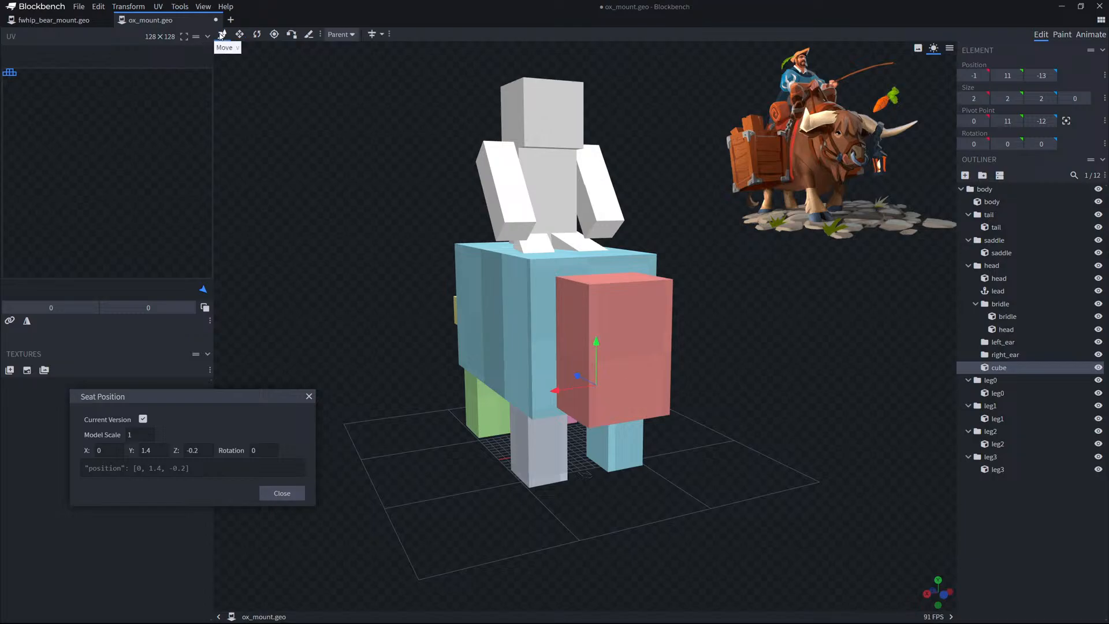
left_click_drag(556, 391, 490, 393)
left_click_drag(445, 329, 489, 345)
middle_click_drag(489, 345, 535, 347)
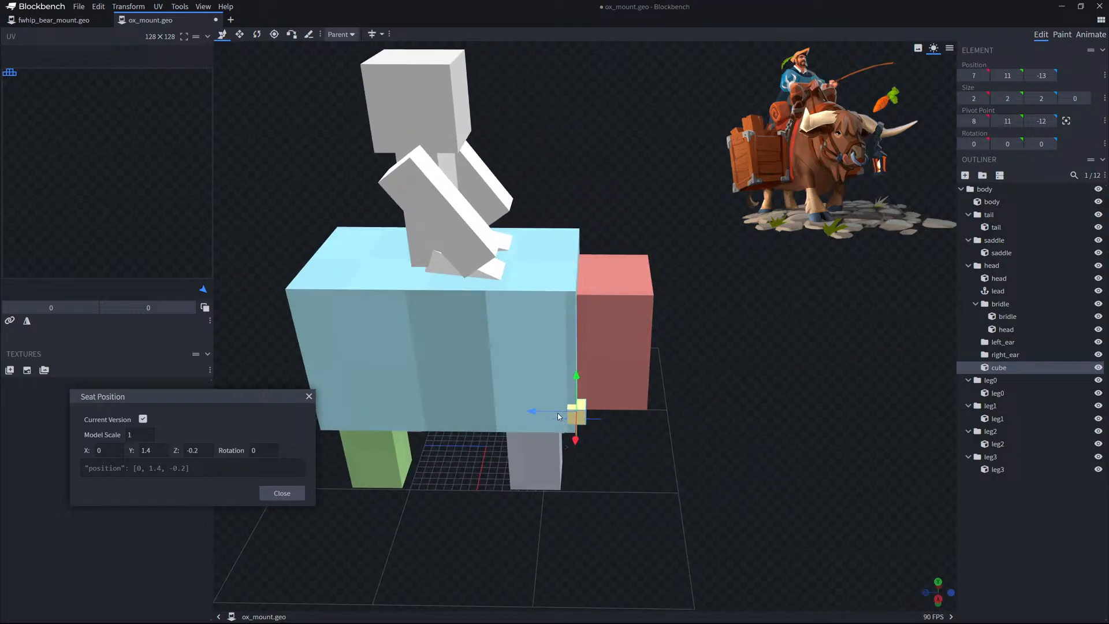
left_click_drag(559, 412, 580, 414)
middle_click_drag(694, 408, 650, 406)
left_click_drag(568, 418, 579, 320)
middle_click_drag(579, 321, 592, 323)
Enlarge the horn cube to 3 units tall and 3 units deep, and shift it forward to Z -17.
key("s")
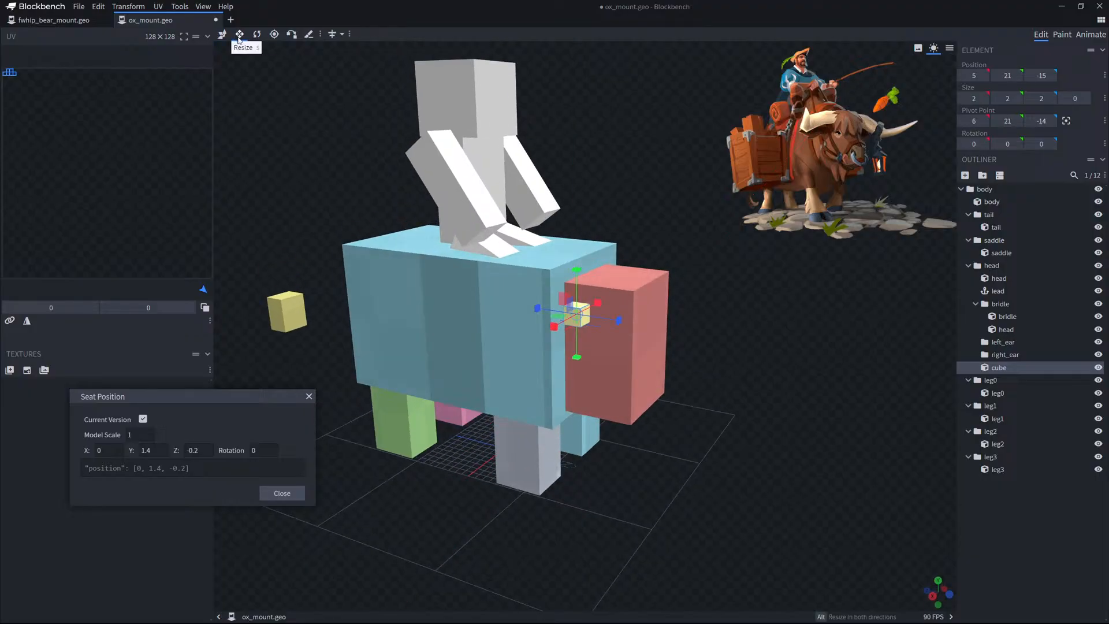
left_click_drag(627, 320, 640, 323)
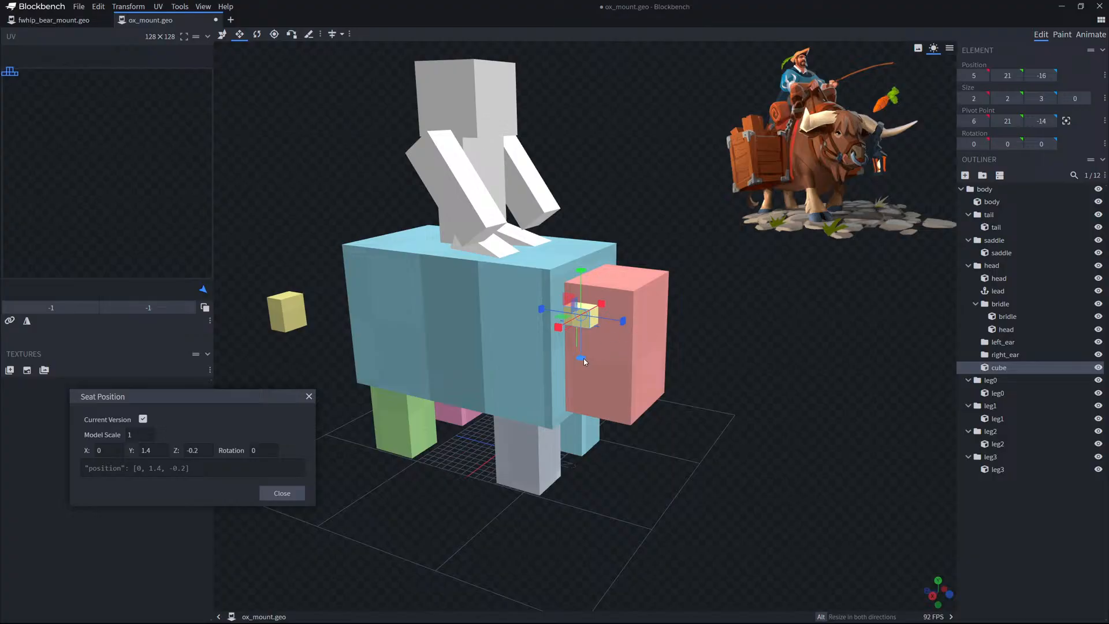
left_click_drag(583, 359, 584, 367)
middle_click_drag(585, 367, 760, 325)
key("v")
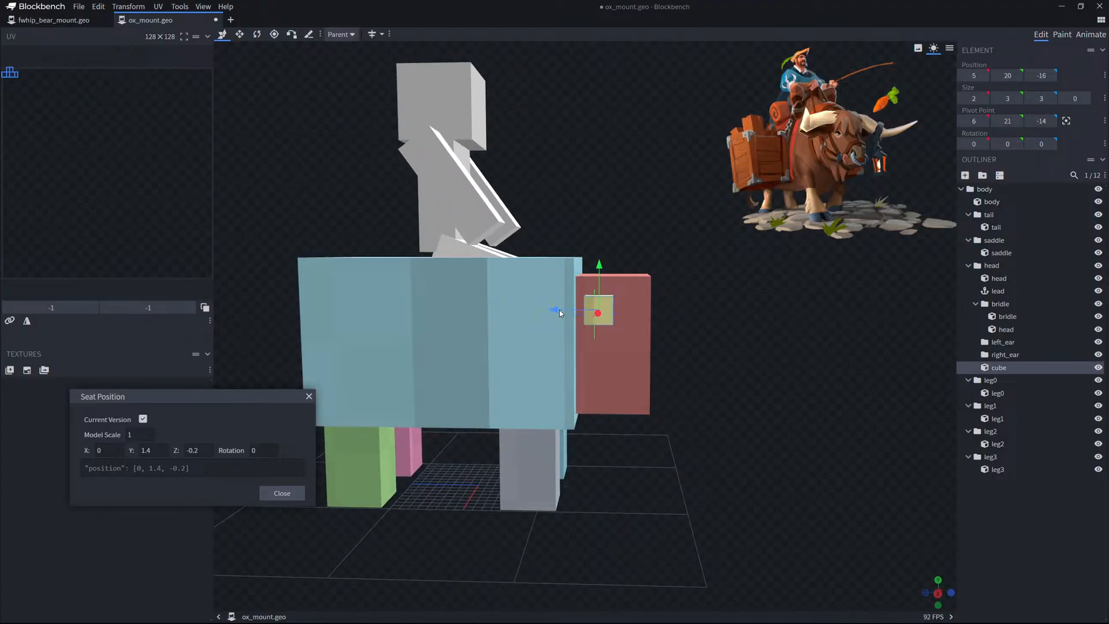
left_click_drag(558, 310, 572, 315)
left_click_drag(745, 319, 637, 315)
scroll(572, 305, "up", 2)
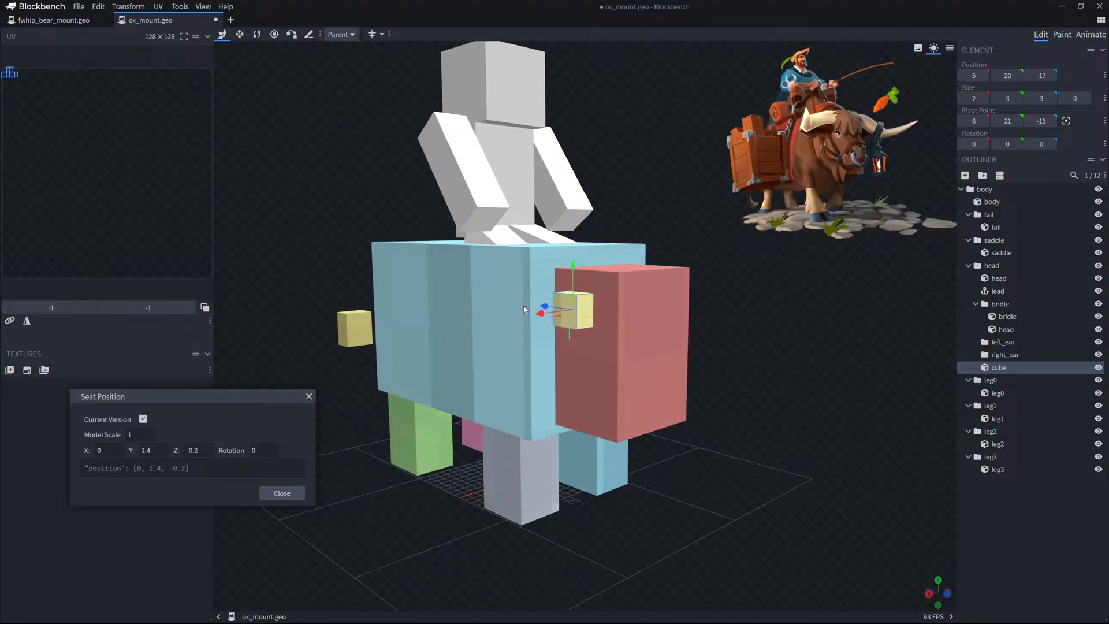
Lengthen the horn base cube outward from the side of the head to a width of 5 units.
left_click(240, 34)
left_click_drag(780, 215, 734, 233)
left_click_drag(508, 323, 475, 325)
left_click_drag(808, 315, 785, 315)
scroll(763, 301, "up", 3)
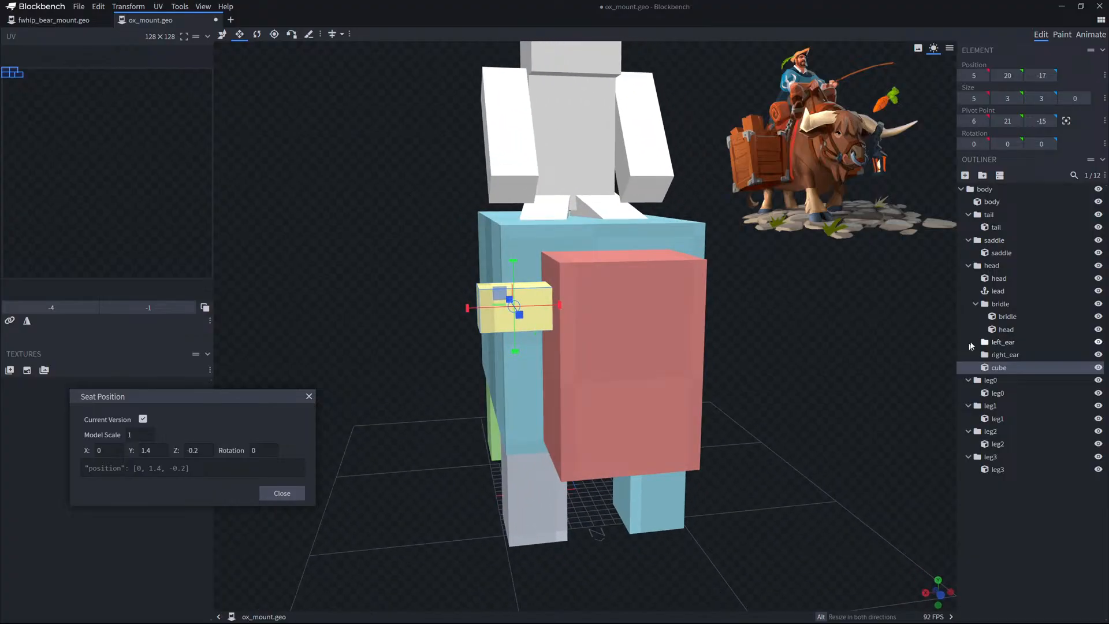
Add a second horn cube to the head group and place it at the horn base's outer end at position 10, 20, -16.
left_click(964, 175)
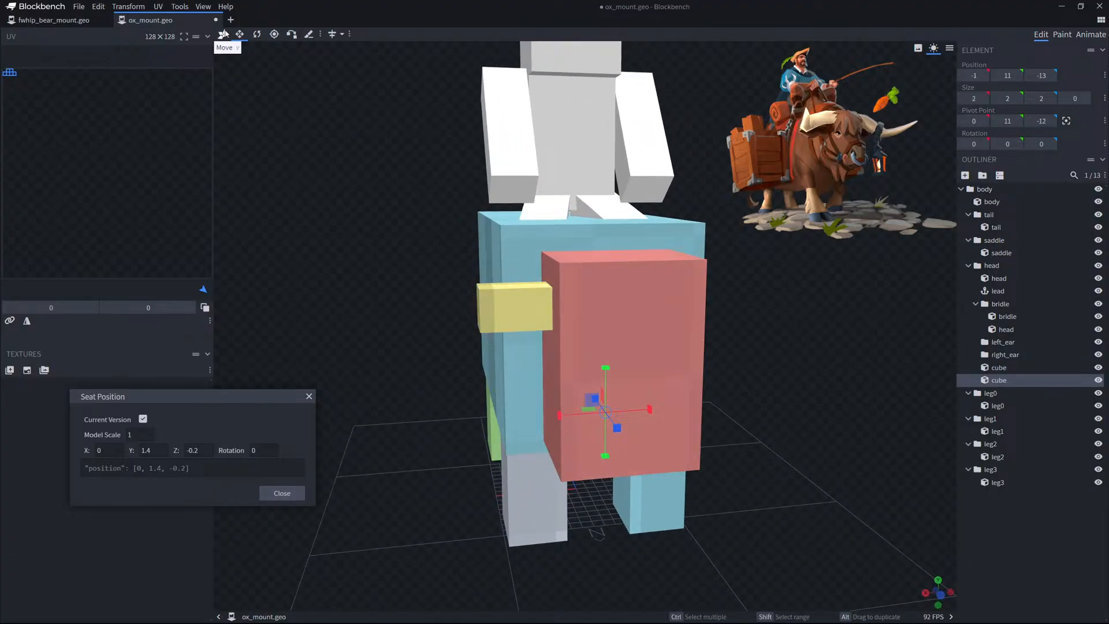
key("v")
left_click_drag(587, 416, 474, 278)
left_click_drag(774, 341, 870, 350)
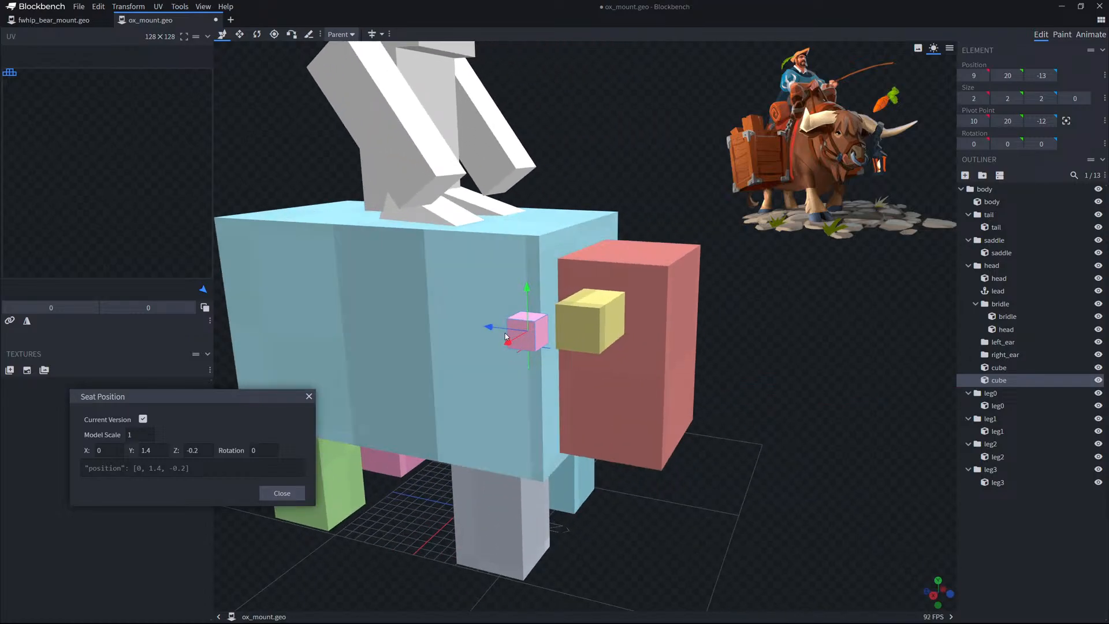
left_click_drag(490, 327, 552, 350)
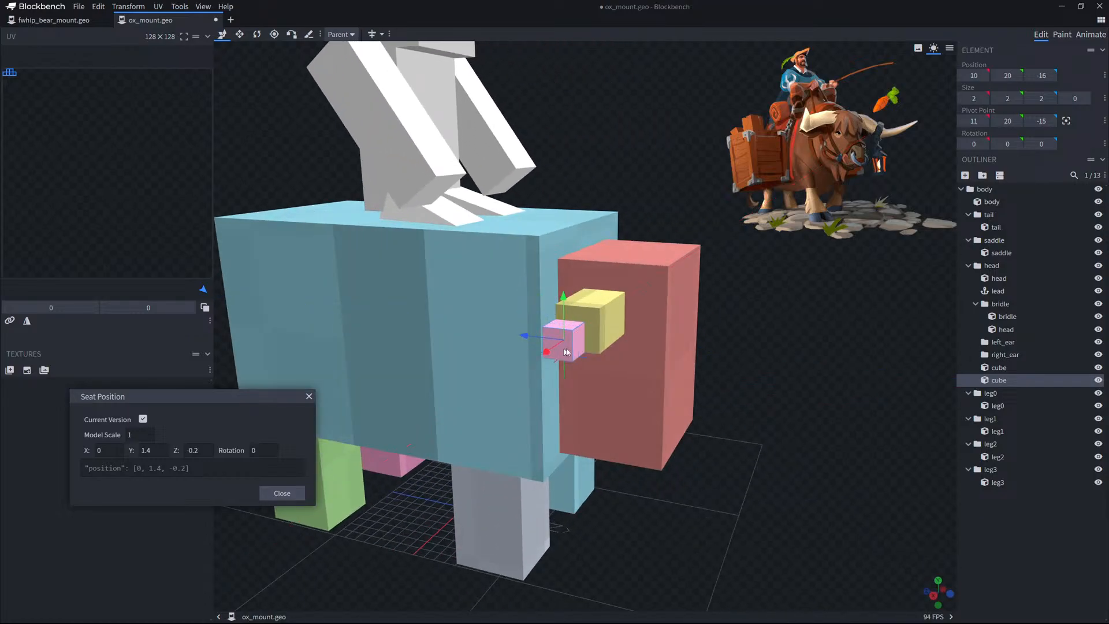
left_click_drag(664, 324, 587, 297)
Enlarge the second horn cube to 3 units in width, height and depth.
left_click(240, 34)
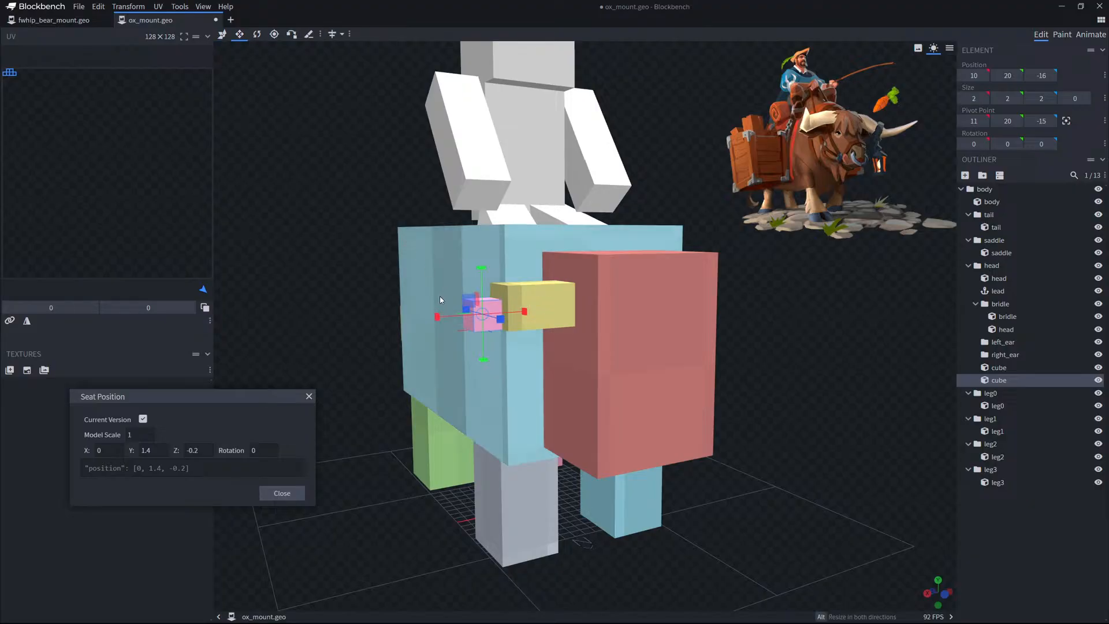
left_click_drag(439, 316, 422, 316)
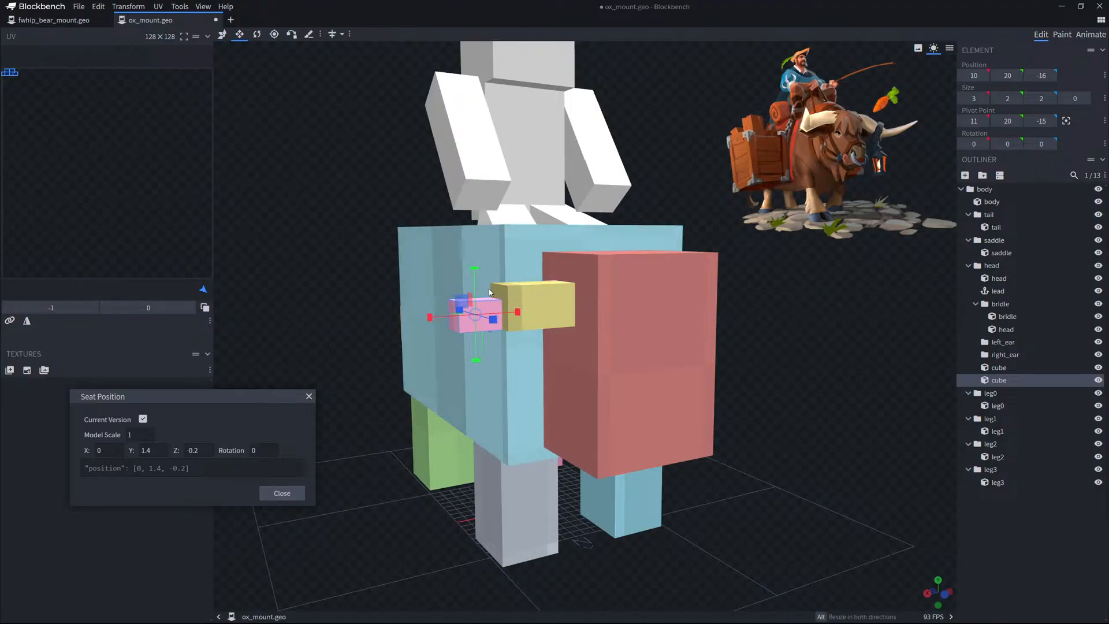
left_click_drag(475, 269, 475, 255)
left_click_drag(780, 310, 862, 319)
left_click_drag(645, 325, 657, 325)
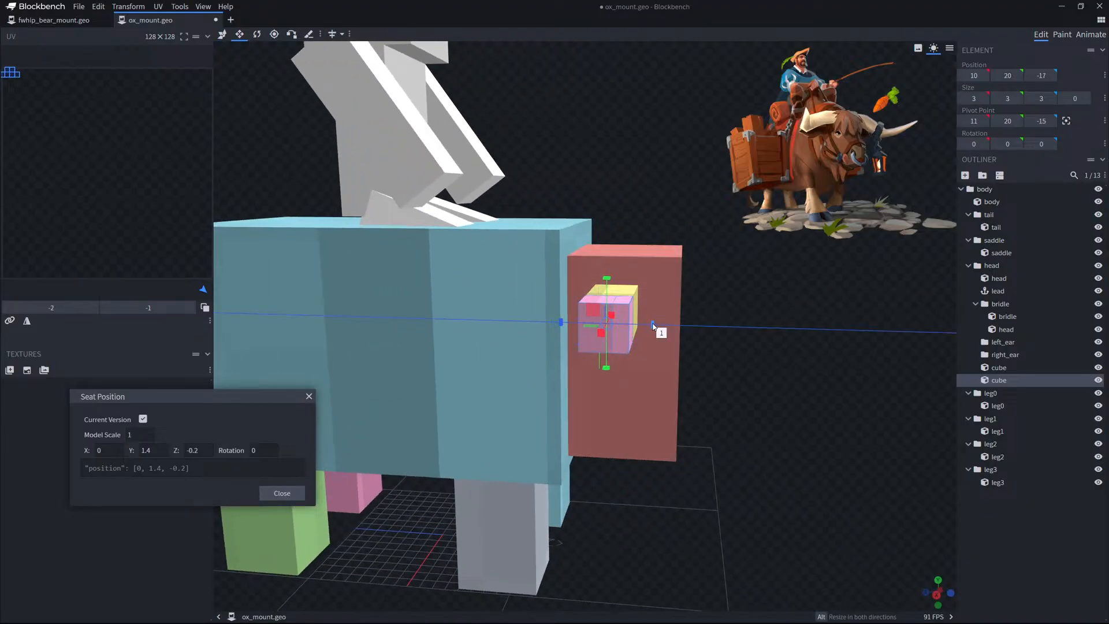
left_click_drag(786, 324, 676, 325)
Stretch the second horn cube upward to a height of 7 units.
left_click_drag(483, 272, 493, 216)
scroll(703, 354, "down", 5)
left_click_drag(783, 349, 844, 349)
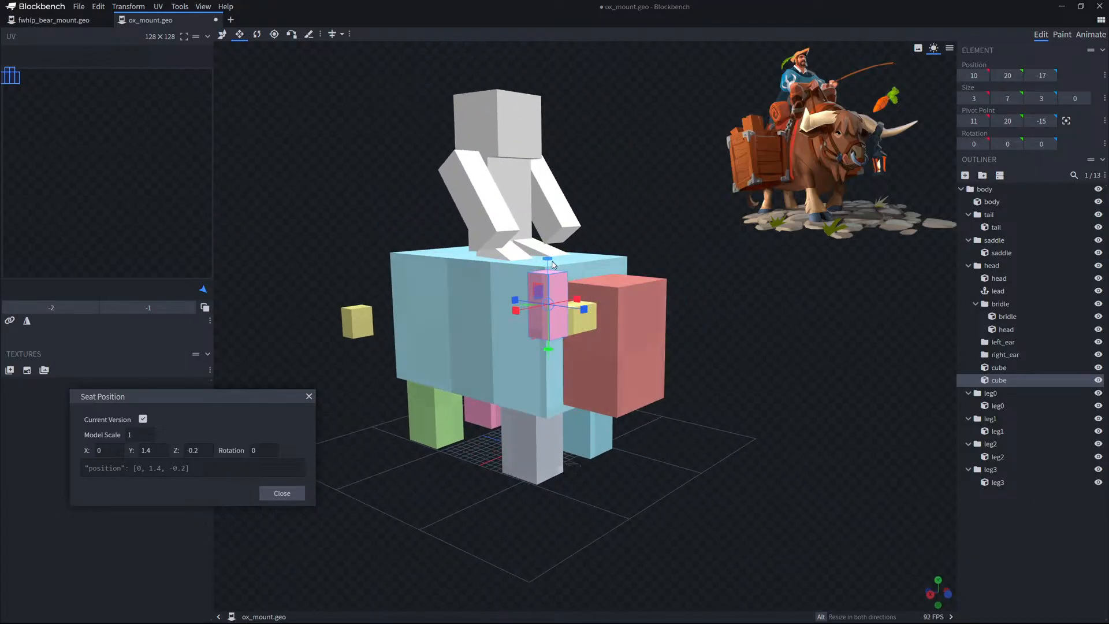
Reshape the second horn cube into a forward-pointing tip 3 wide, 3 high and 8 deep at position 10, 20, -22.
left_click_drag(548, 259, 624, 344)
left_click_drag(703, 322, 681, 337)
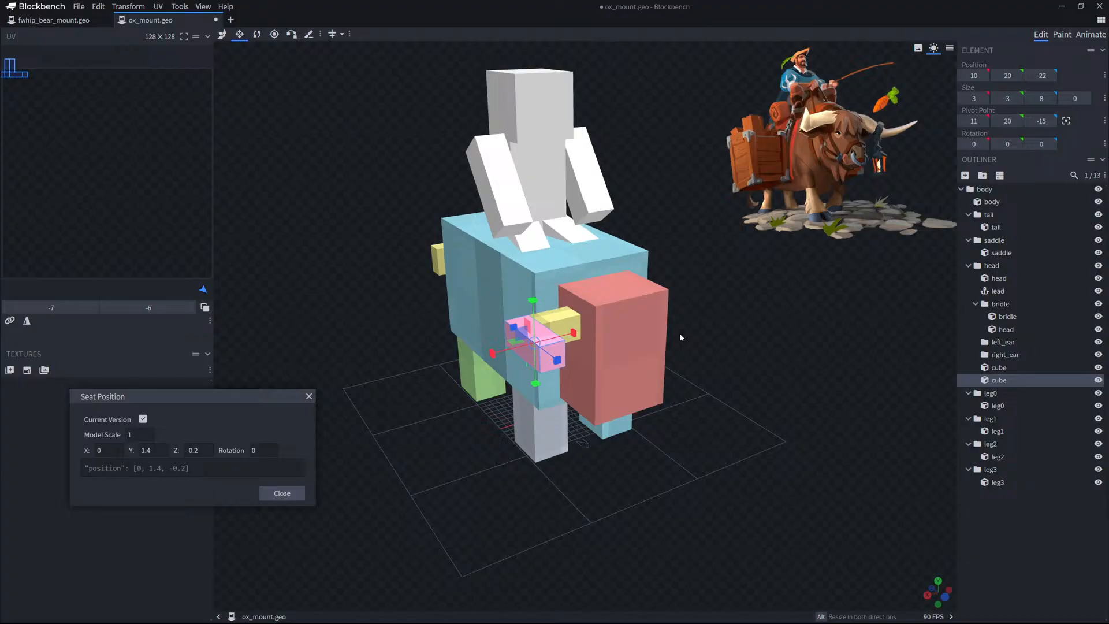
left_click_drag(679, 333, 893, 393)
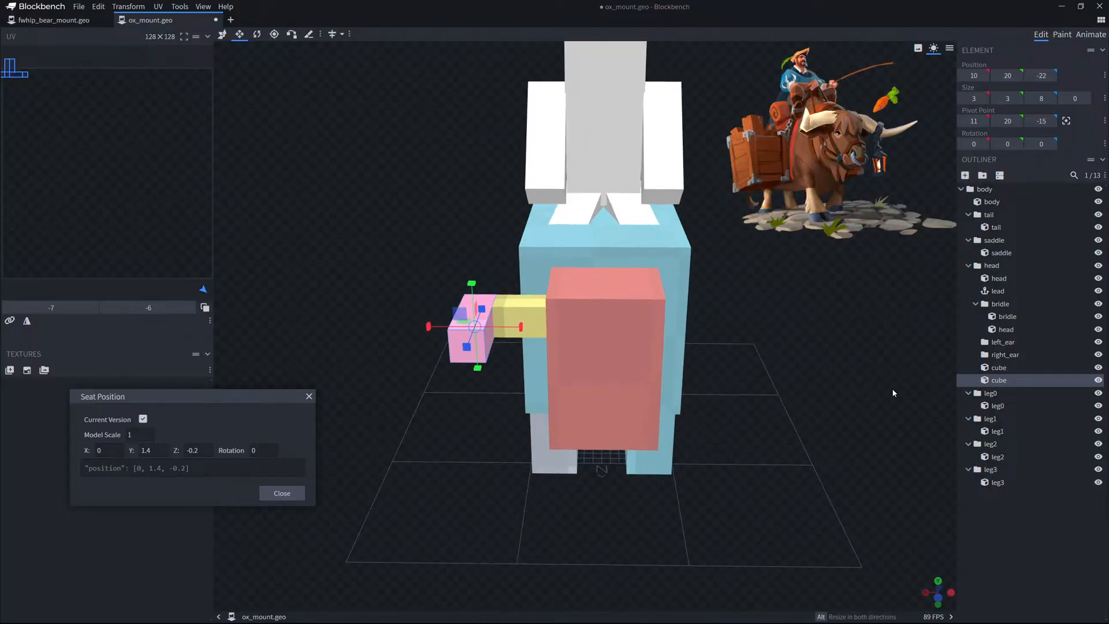
Duplicate the horn base cube and move the copy to the opposite side of the head at X -10.
left_click(1000, 370)
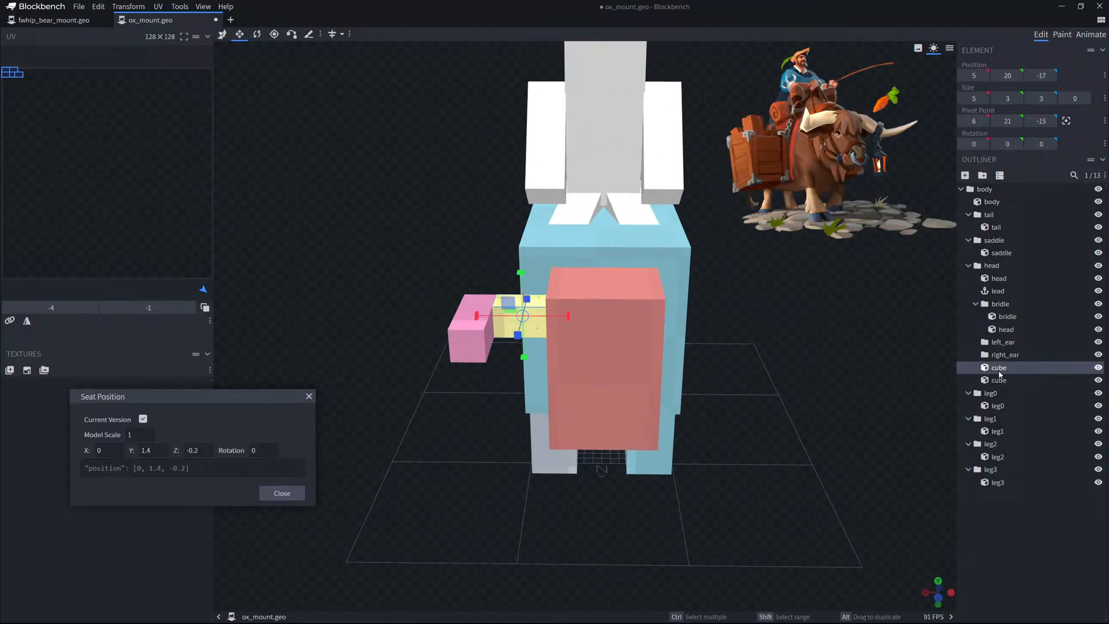
key("ctrl+d")
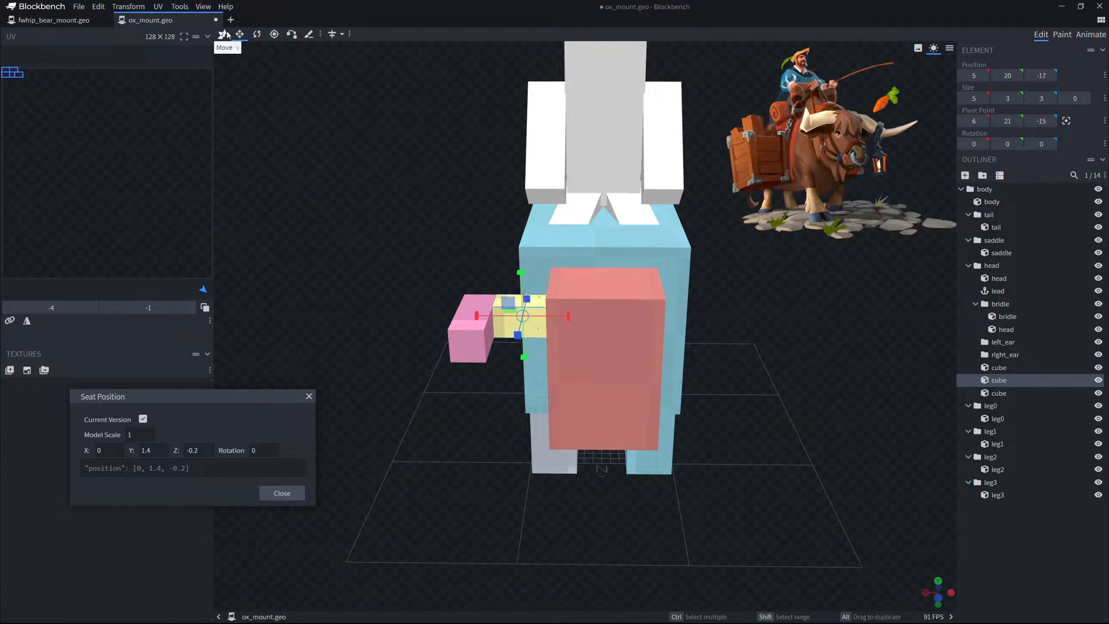
left_click(227, 35)
left_click_drag(503, 327, 717, 335)
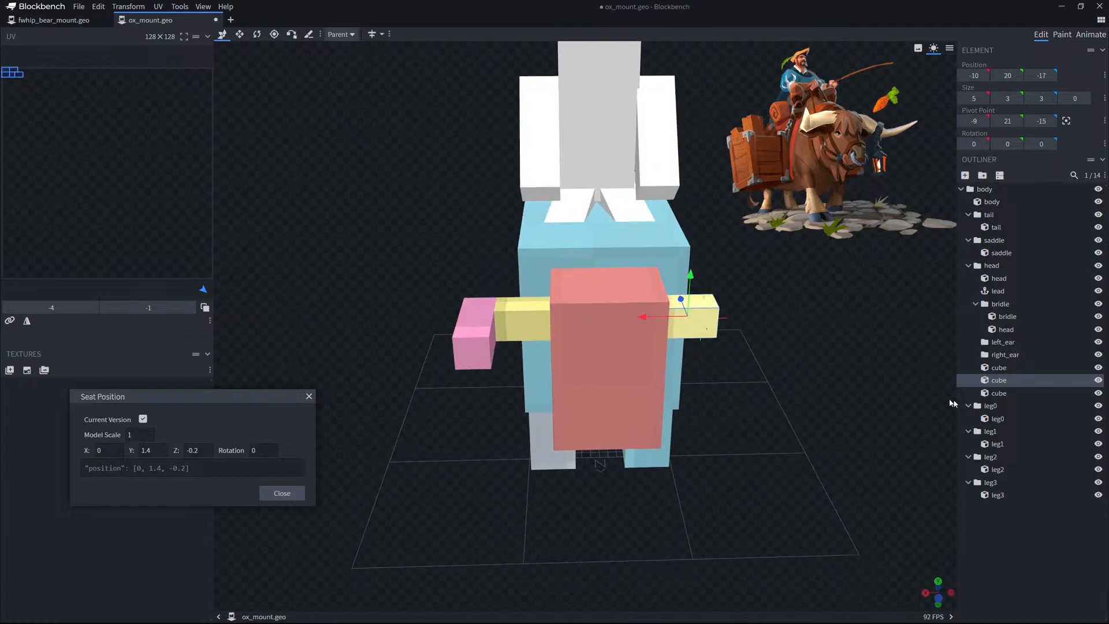
Duplicate the horn tip cube and move the copy to the outer end of the opposite horn base at X -13.
left_click(998, 393)
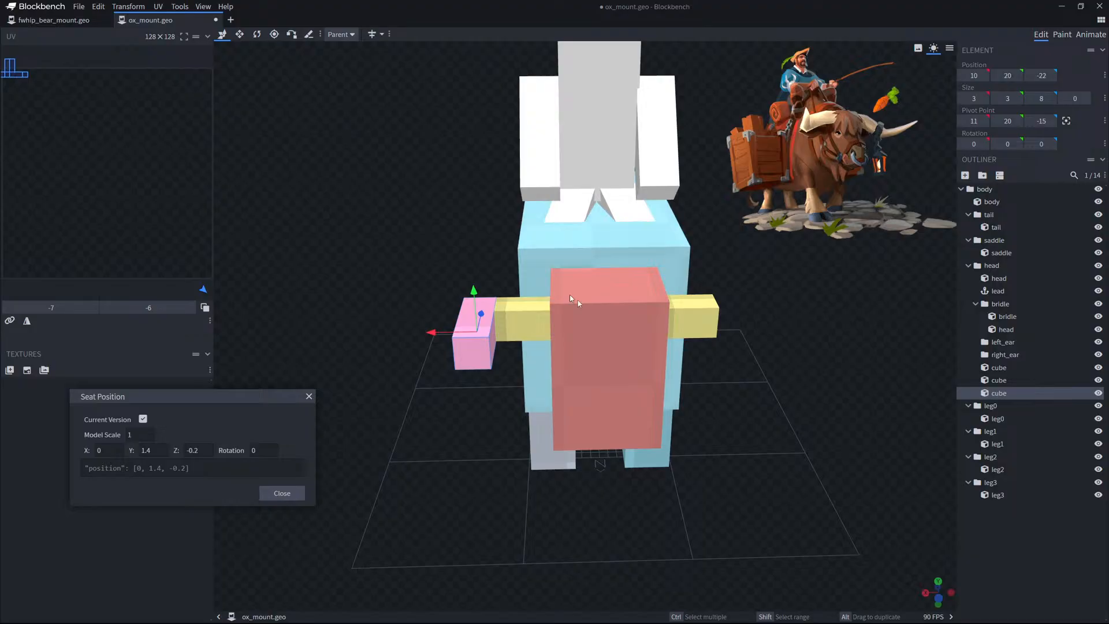
key("ctrl+d")
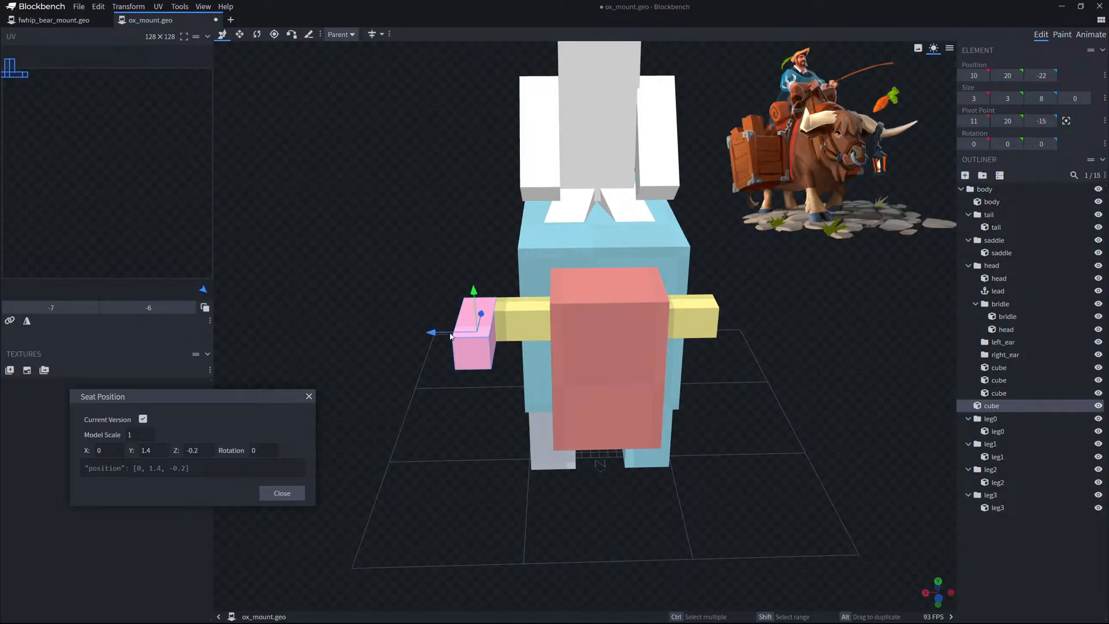
left_click_drag(450, 336, 716, 351)
left_click_drag(855, 374, 735, 384)
left_click(735, 384)
left_click_drag(866, 397, 854, 437)
scroll(779, 376, "up", 3)
Raise the horn base and tip cubes on both sides of the head to Y 21.
left_click(704, 310)
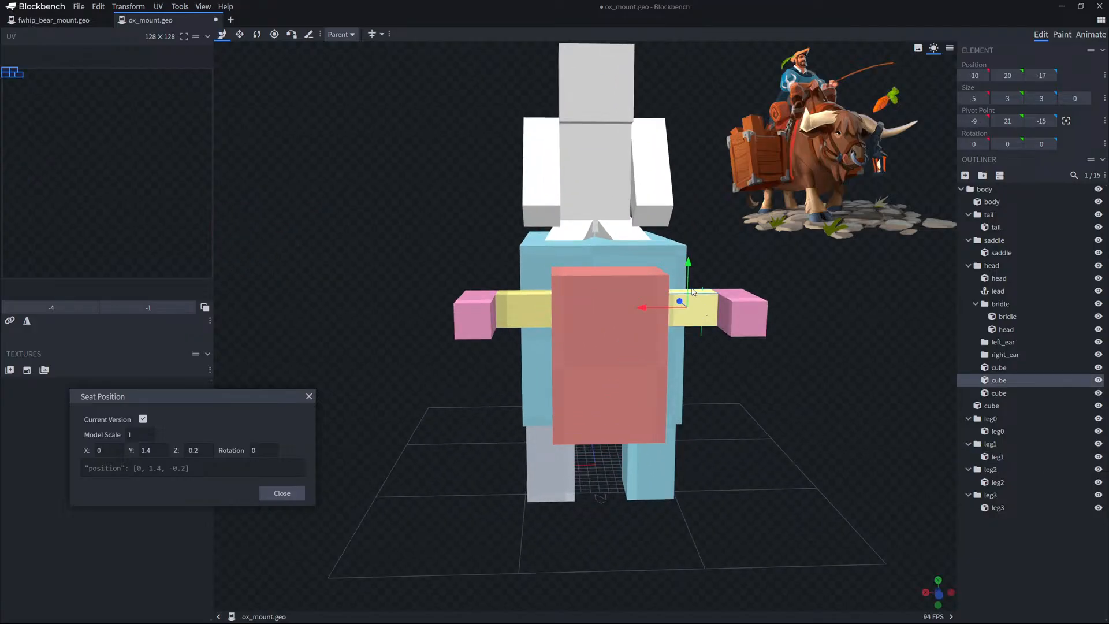
left_click(746, 306)
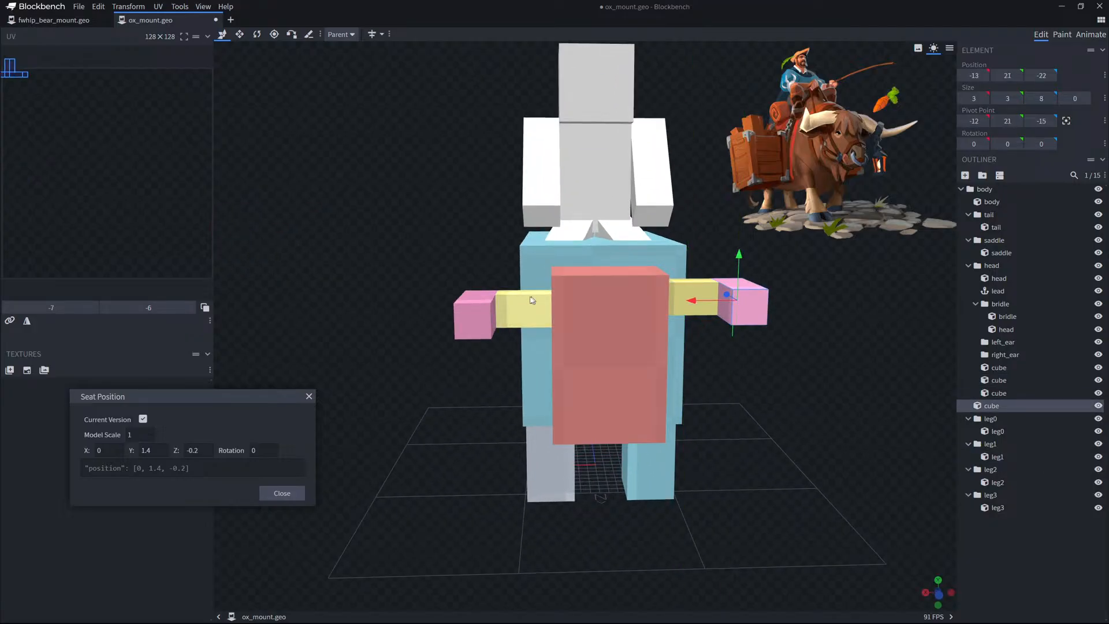
left_click(475, 309)
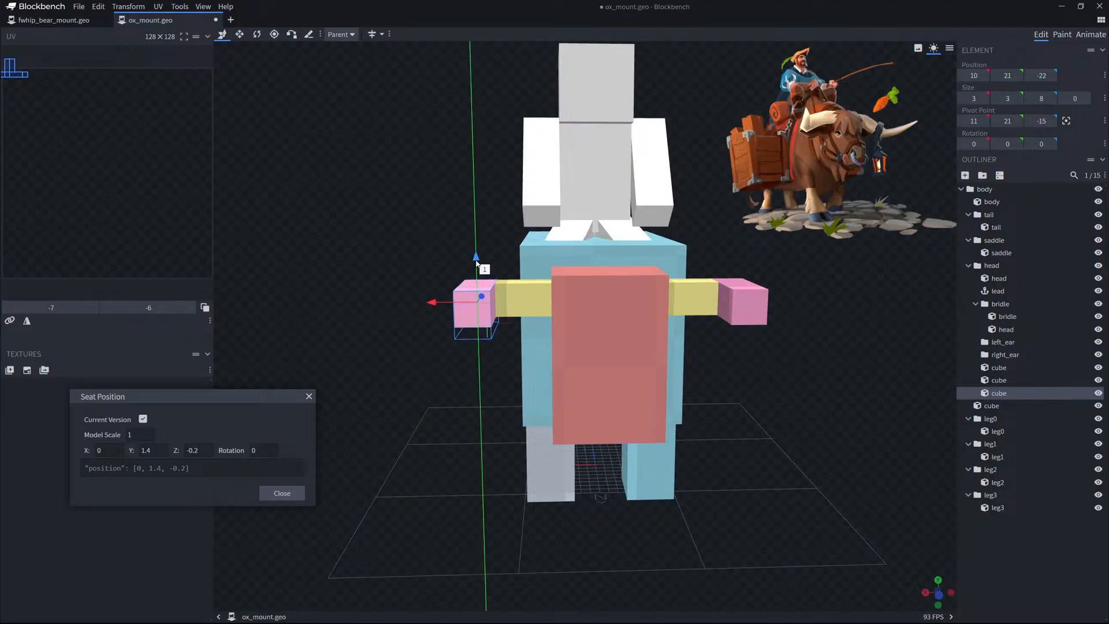
Examine the proportions of the head, horns and legs from several angles against the ox reference image.
left_click_drag(806, 373, 698, 398)
left_click_drag(829, 451, 878, 459)
scroll(829, 445, "up", 5)
left_click_drag(792, 433, 812, 411)
left_click(636, 397)
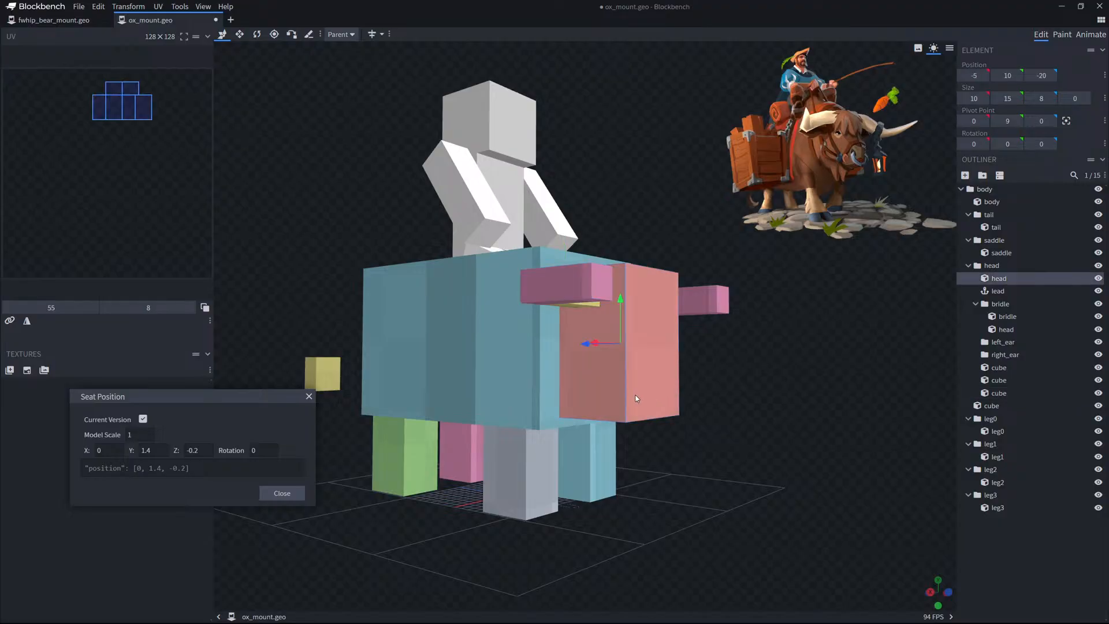
key("s")
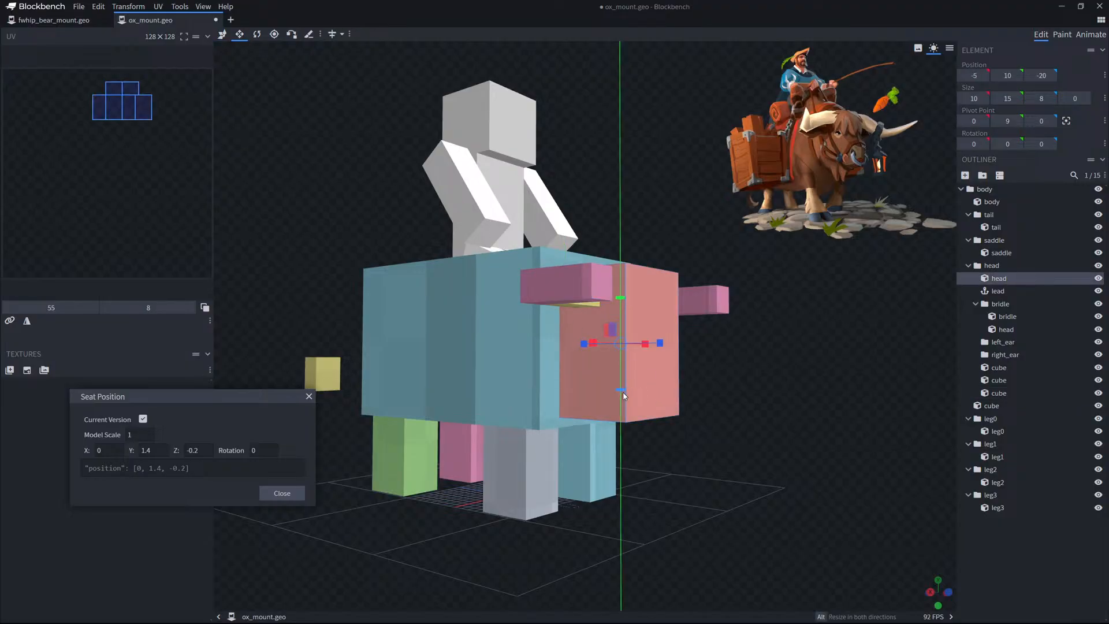
left_click_drag(624, 395, 623, 390)
scroll(762, 441, "down", 3)
left_click_drag(777, 442, 644, 446)
scroll(722, 444, "up", 2)
left_click_drag(743, 446, 799, 471)
left_click(710, 442)
scroll(624, 467, "down", 5)
left_click_drag(656, 453, 516, 477)
scroll(553, 476, "up", 3)
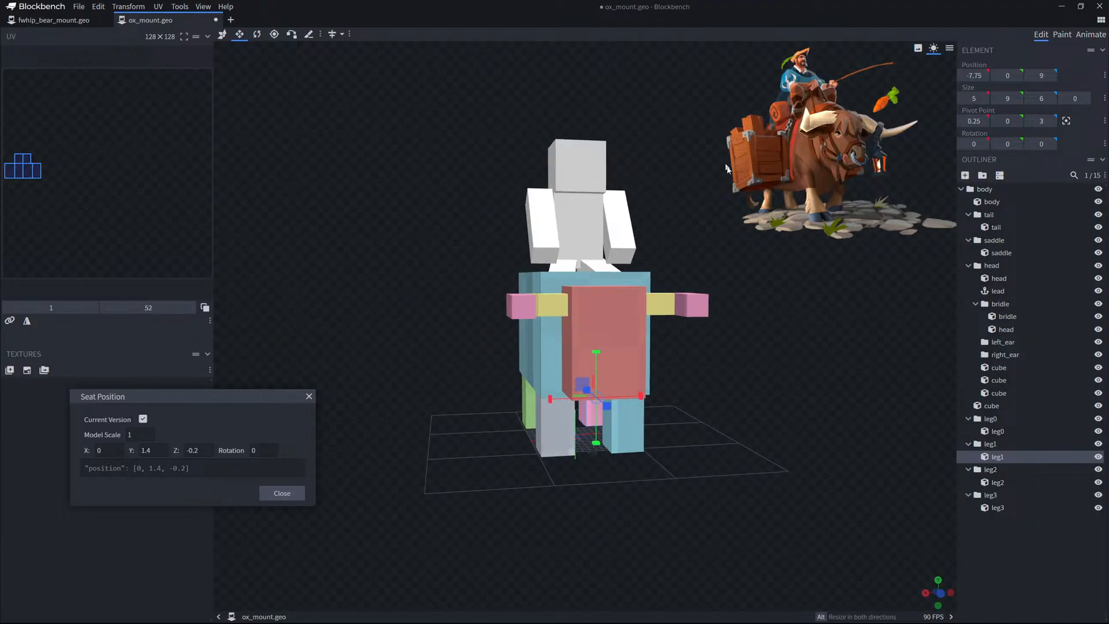
mouse_move(705, 598)
left_click_drag(712, 361, 804, 390)
scroll(758, 372, "up", 4)
Add a new cube for a side crate near the rear of the body at position 1, 15, 11.
left_click(464, 328)
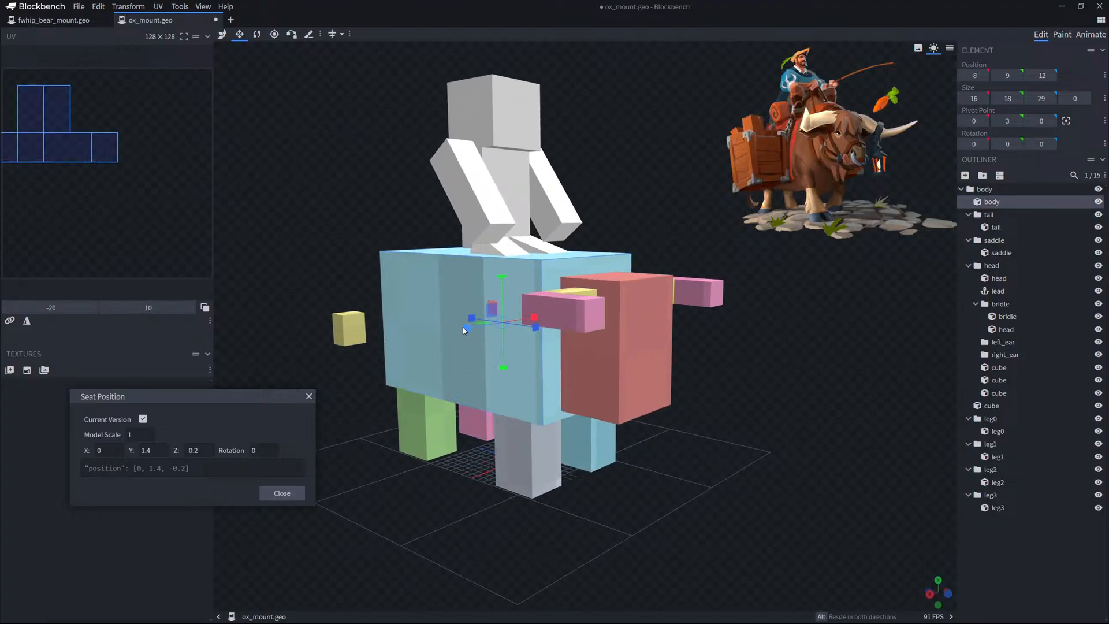
left_click(966, 176)
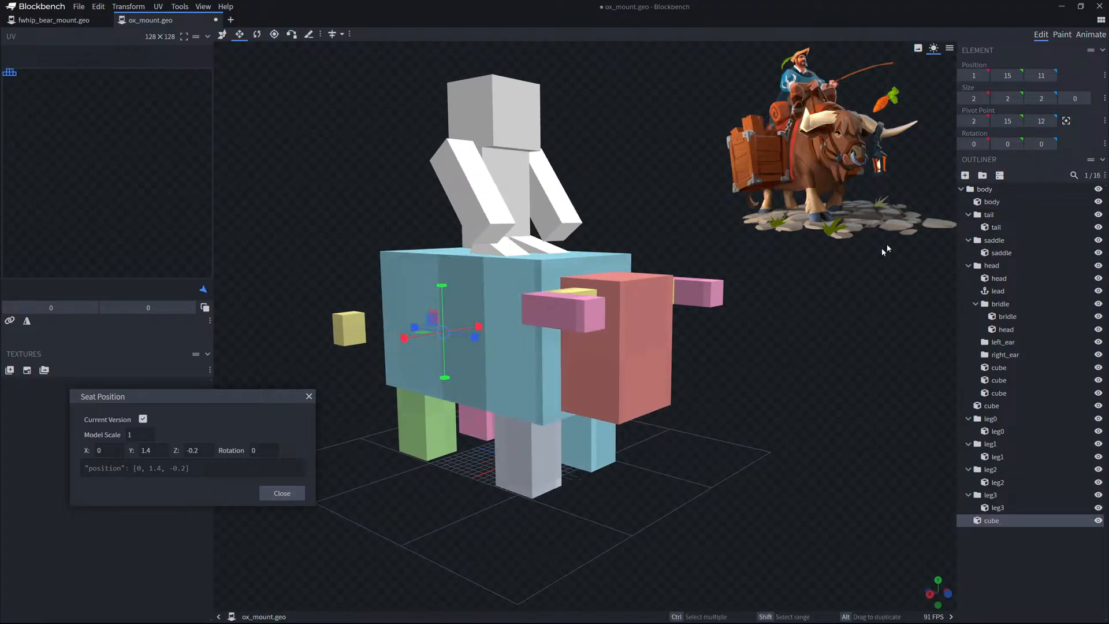
left_click_drag(886, 244, 812, 328)
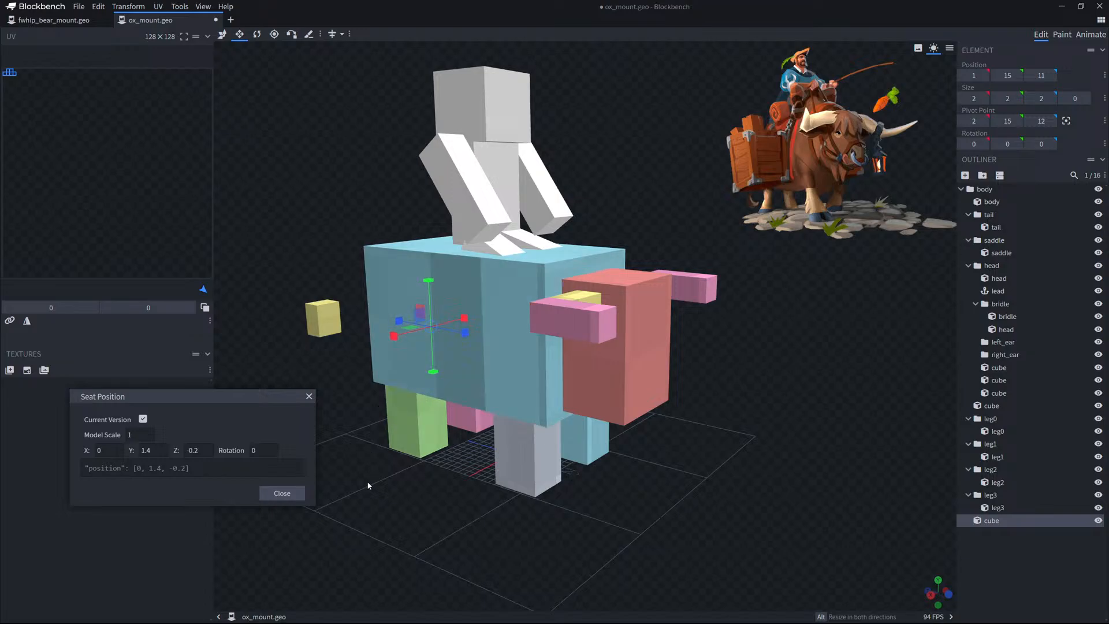
scroll(388, 485, "up", 5)
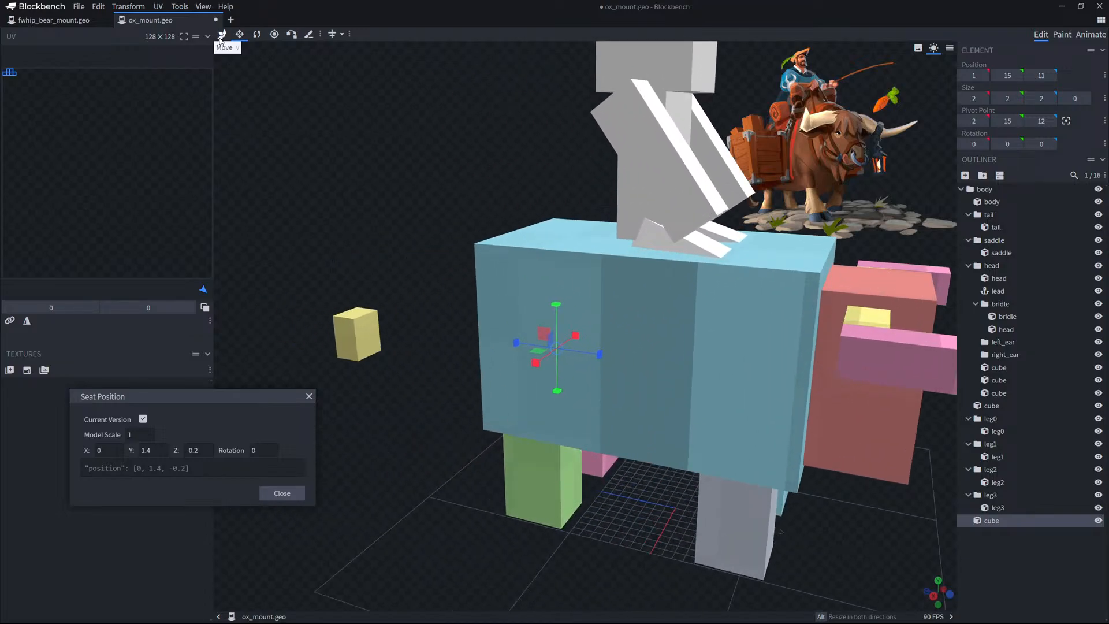
left_click(221, 35)
left_click_drag(535, 214, 553, 208)
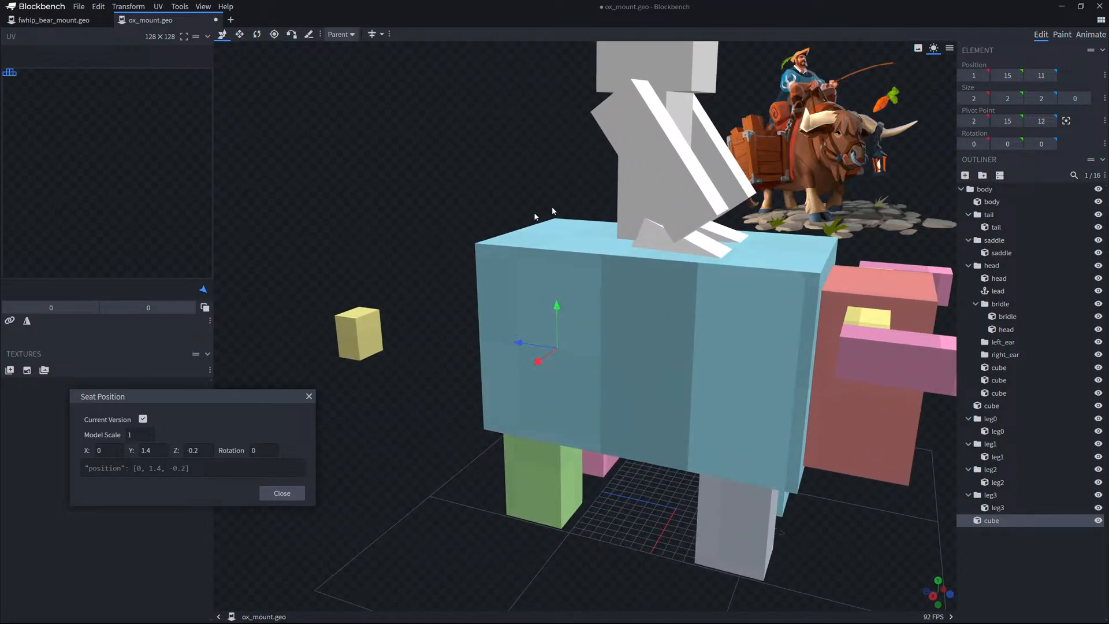
Try a seat height of Y 1.6 for the rider and close the seat position preview.
left_click(163, 449)
left_click(165, 449)
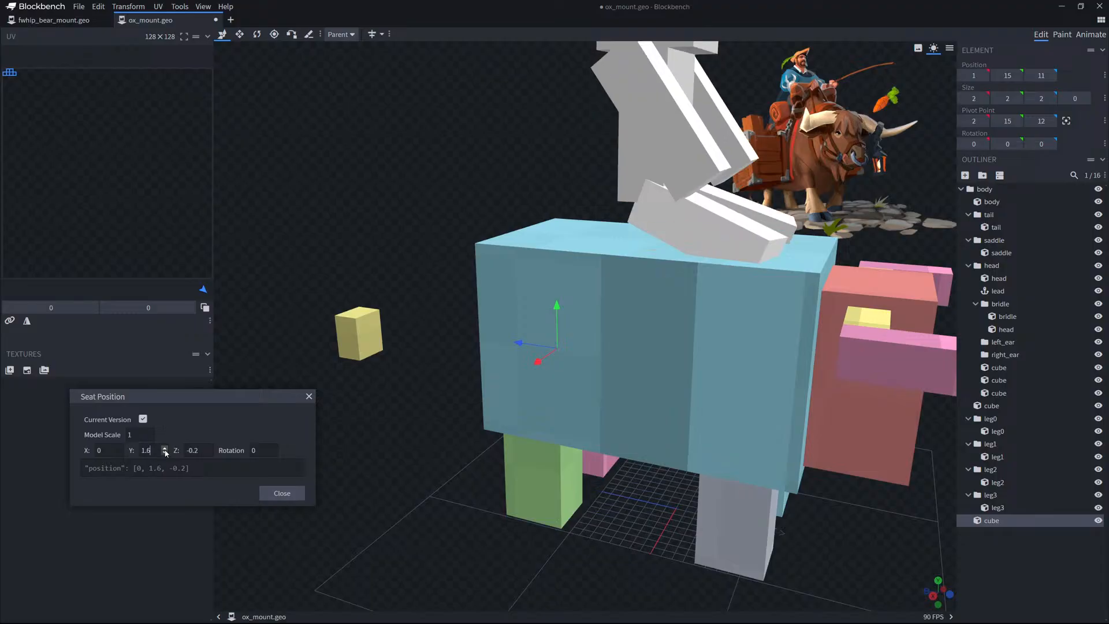
left_click(164, 454)
left_click(282, 494)
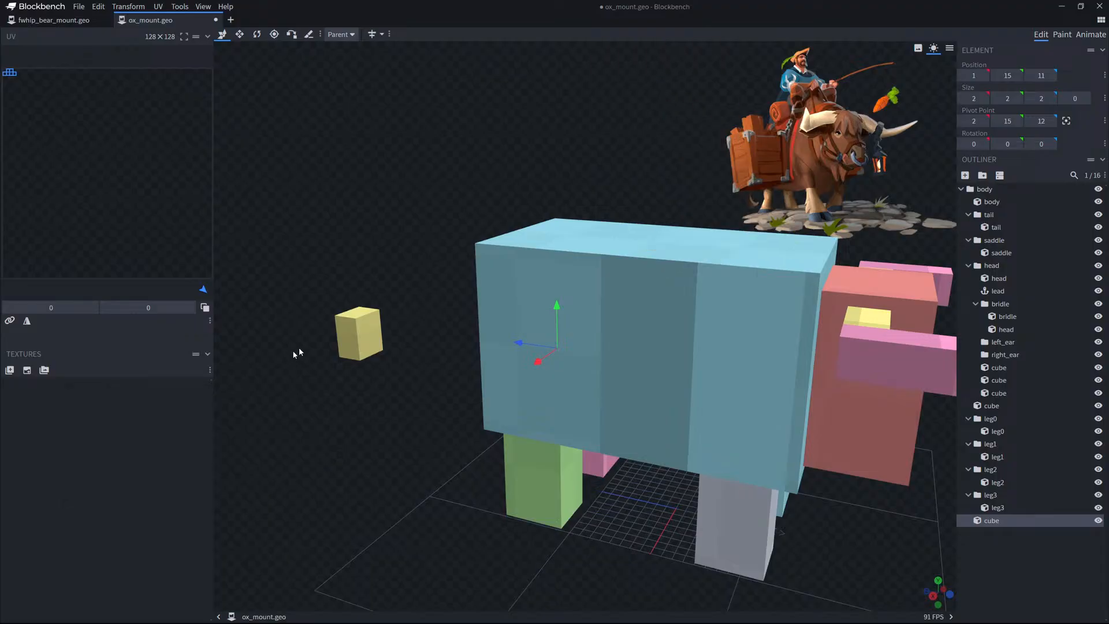
Move the crate cube out against the body's side at X 8 and place it in the body group.
left_click_drag(388, 426, 365, 404)
left_click(583, 375)
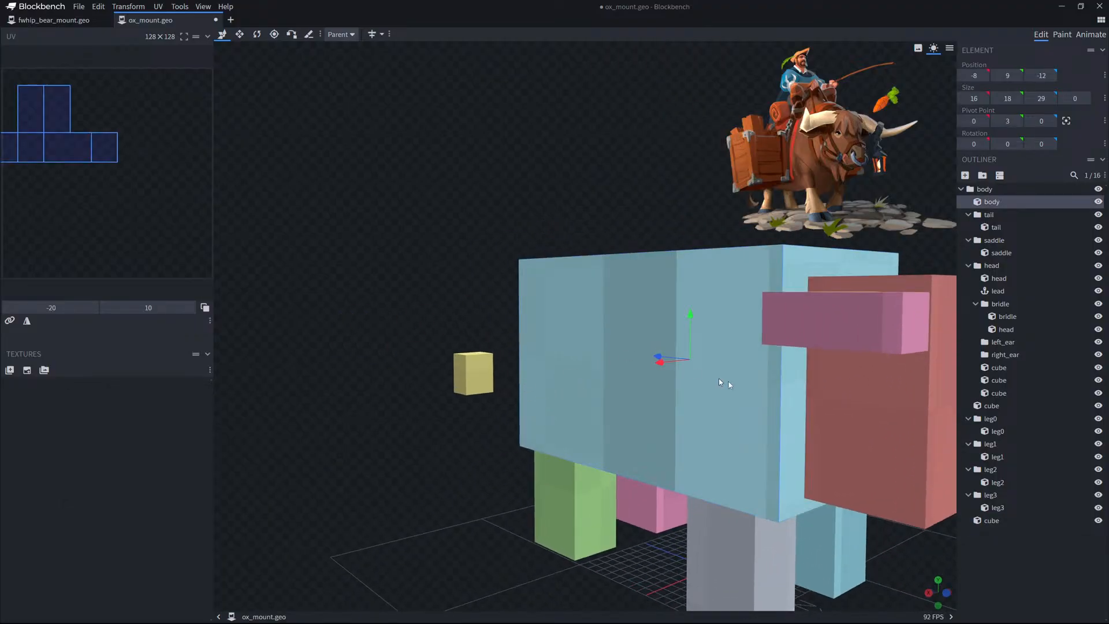
left_click(991, 520)
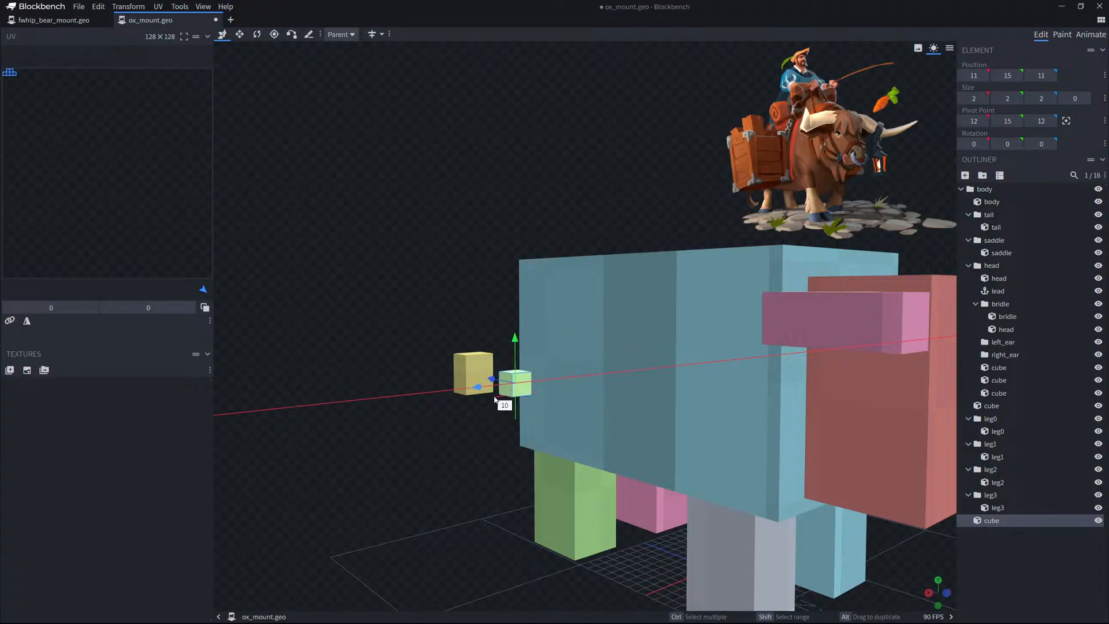
left_click_drag(988, 521, 993, 206)
left_click_drag(347, 217, 324, 176)
left_click_drag(595, 397, 563, 391)
left_click_drag(591, 438, 507, 406)
Resize the crate cube to 8 units wide and 8 units deep, with its front edge at Z 5.
key("s")
left_click_drag(649, 405, 732, 439)
left_click_drag(615, 410, 546, 431)
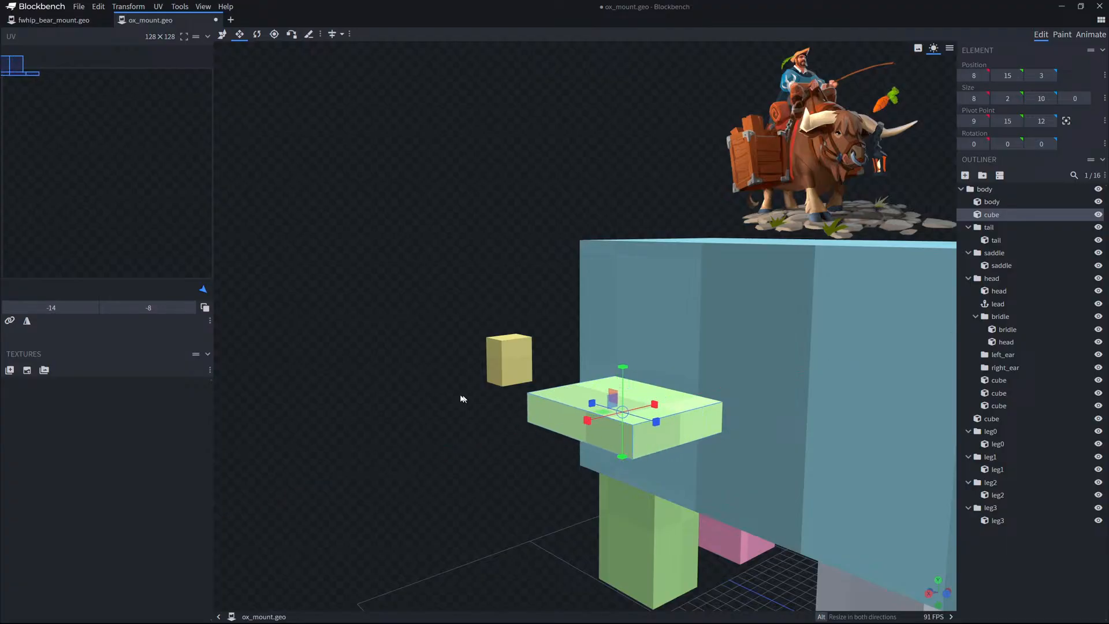
left_click_drag(461, 397, 510, 474)
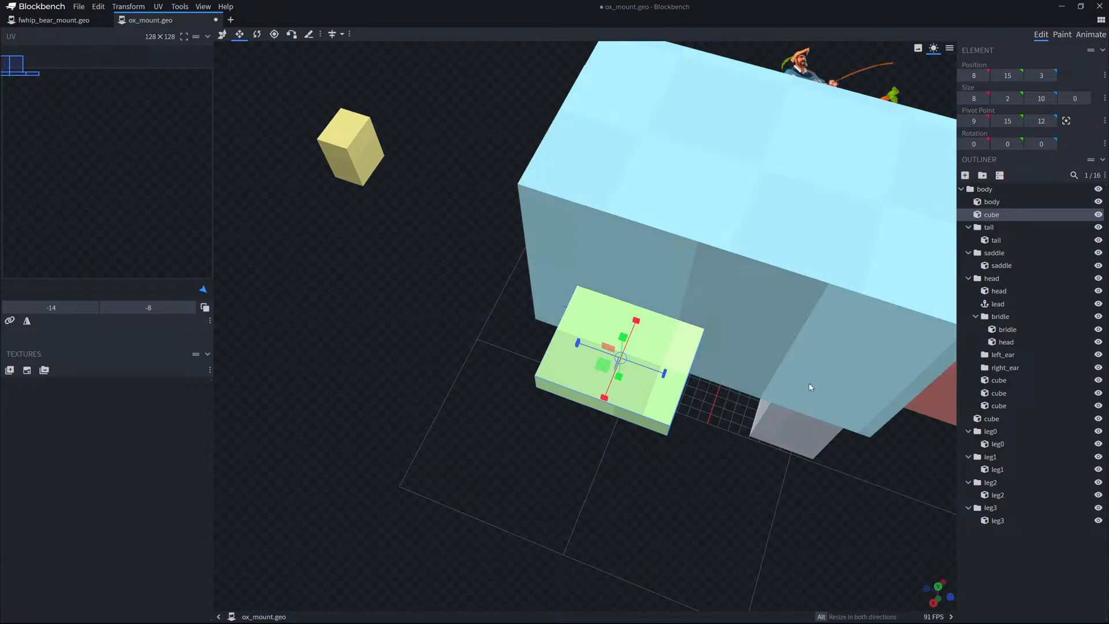
left_click_drag(664, 373, 645, 376)
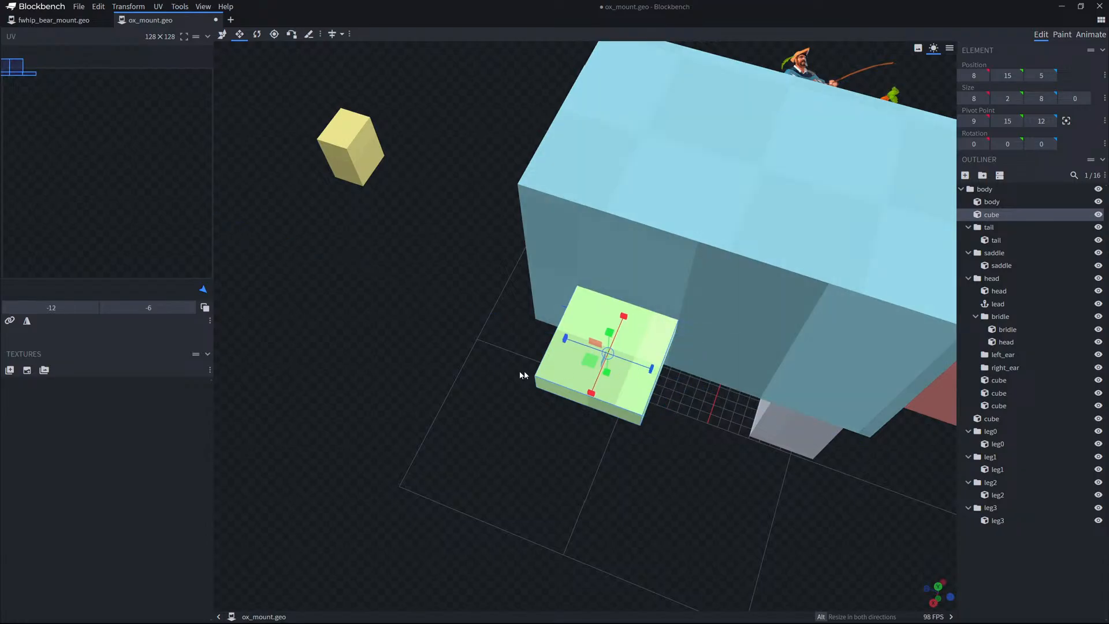
Stretch the crate cube downward and upward to a height of 12 units starting at Y 11.
left_click_drag(524, 374, 406, 342)
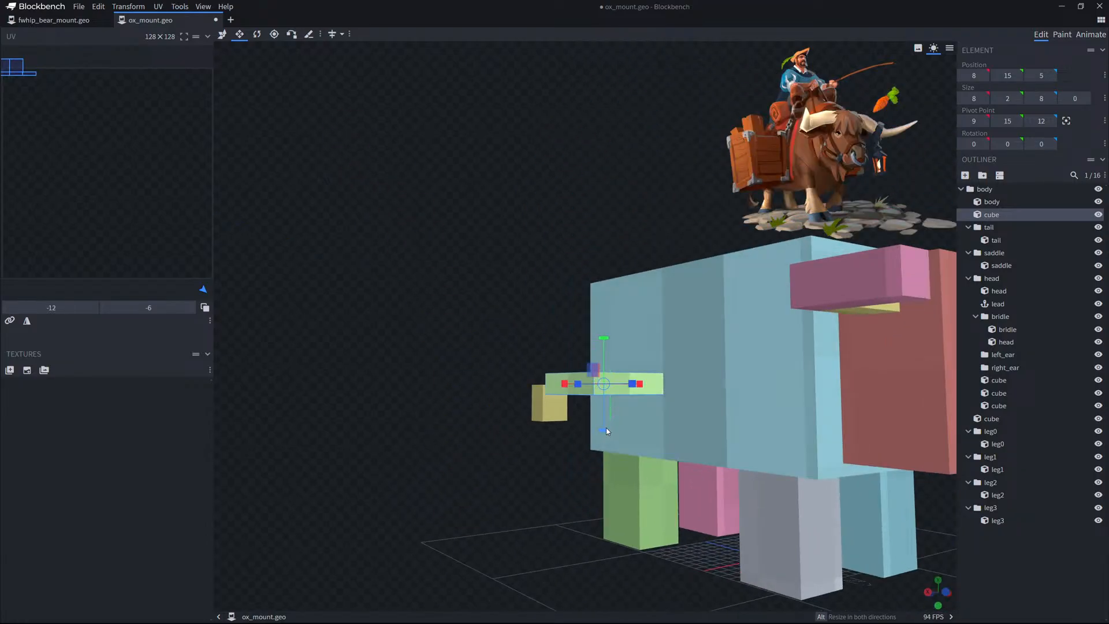
left_click_drag(606, 430, 610, 469)
left_click_drag(603, 359, 622, 345)
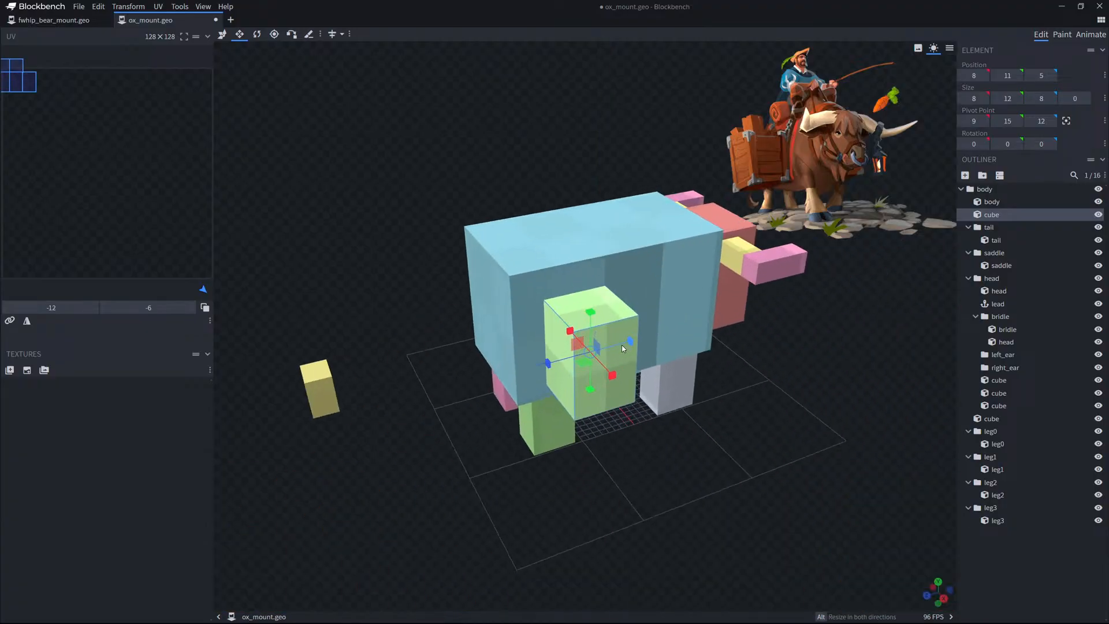
Lengthen the crate cube along the body in both directions to a depth of 10 units starting at Z 4.
scroll(622, 348, "up", 5)
left_click_drag(816, 441, 719, 412)
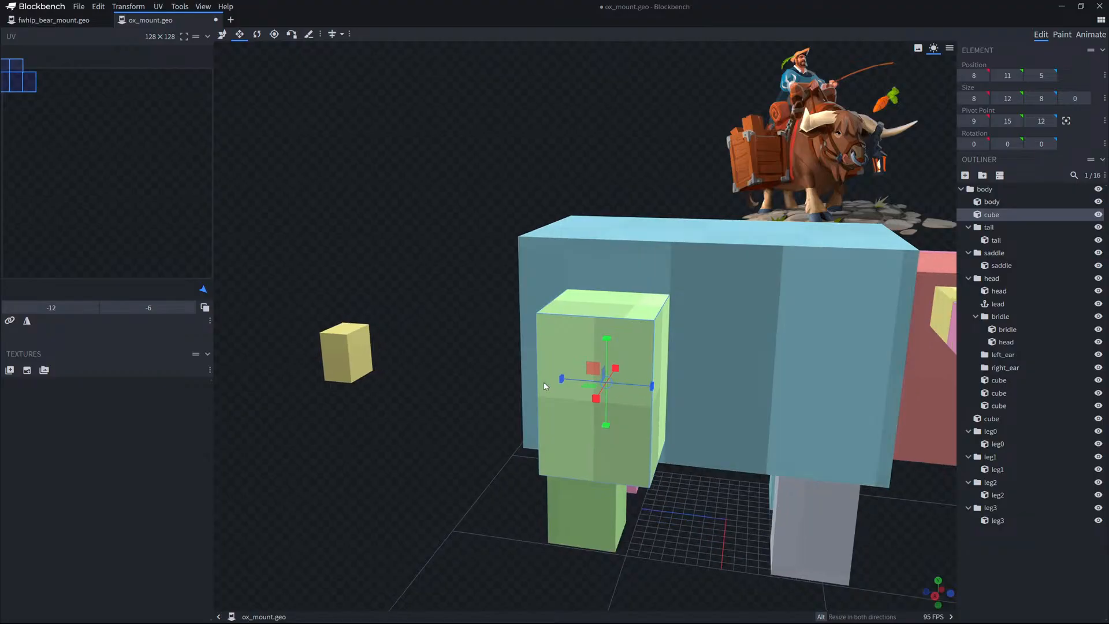
left_click_drag(558, 387, 552, 387)
left_click_drag(652, 387, 663, 389)
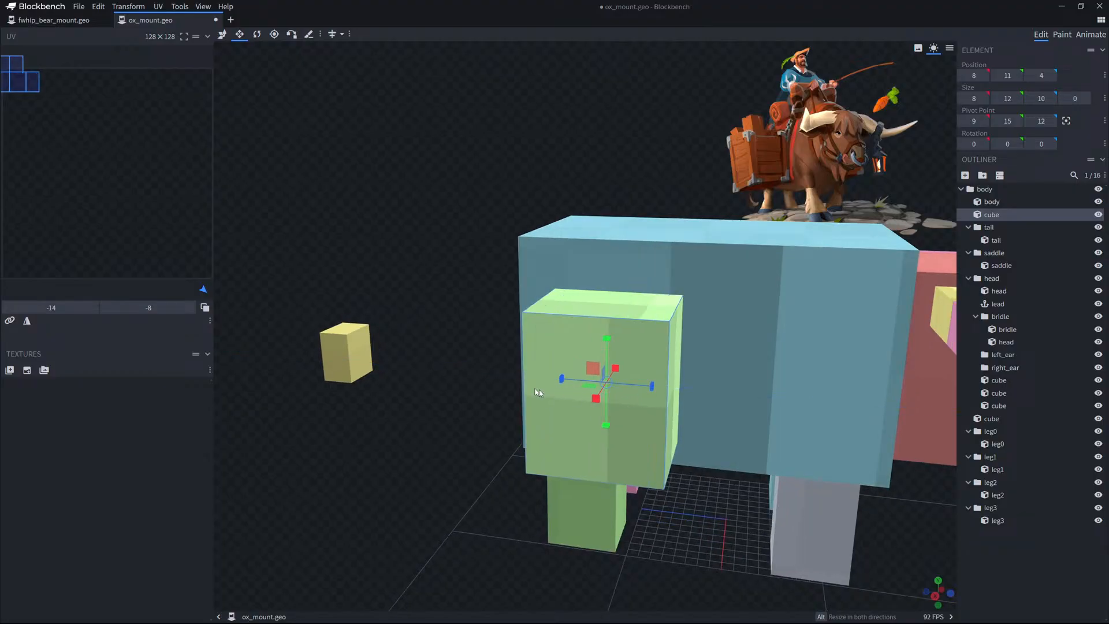
Duplicate the crate cube and move the copy to the opposite side of the body at X -16.
scroll(385, 358, "down", 3)
left_click_drag(457, 372, 371, 348)
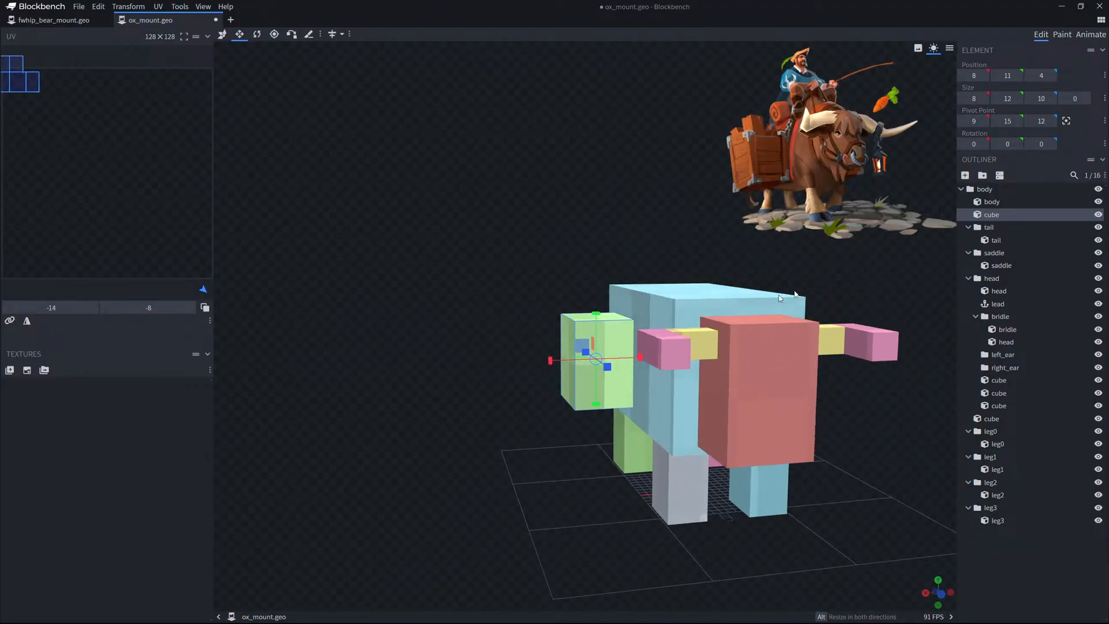
left_click_drag(993, 215, 998, 227)
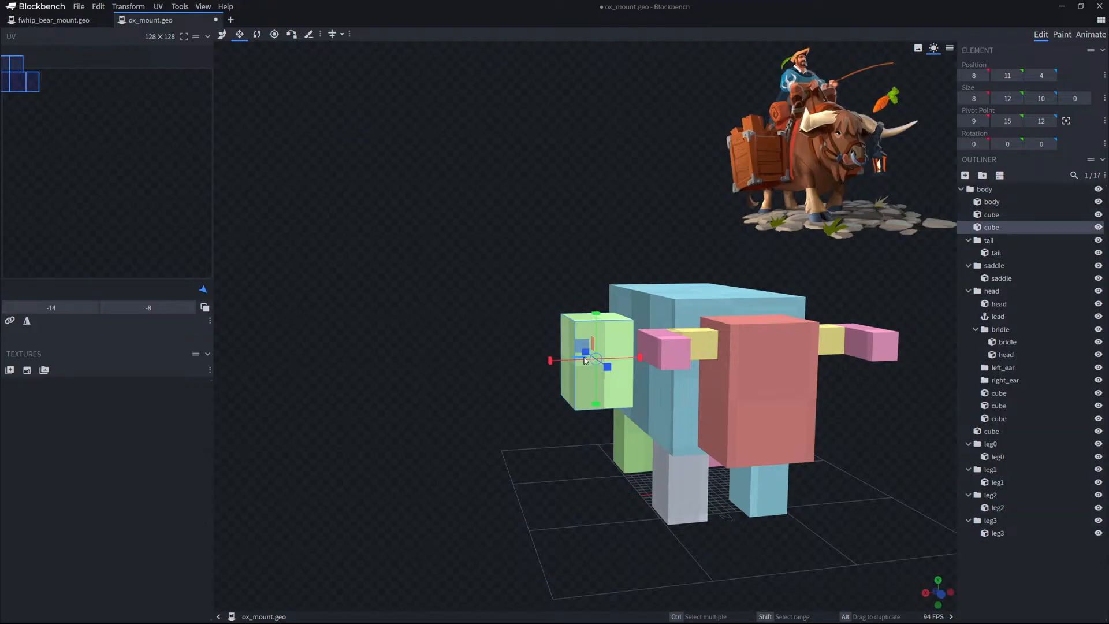
left_click_drag(581, 363, 695, 354)
left_click_drag(800, 260, 698, 274)
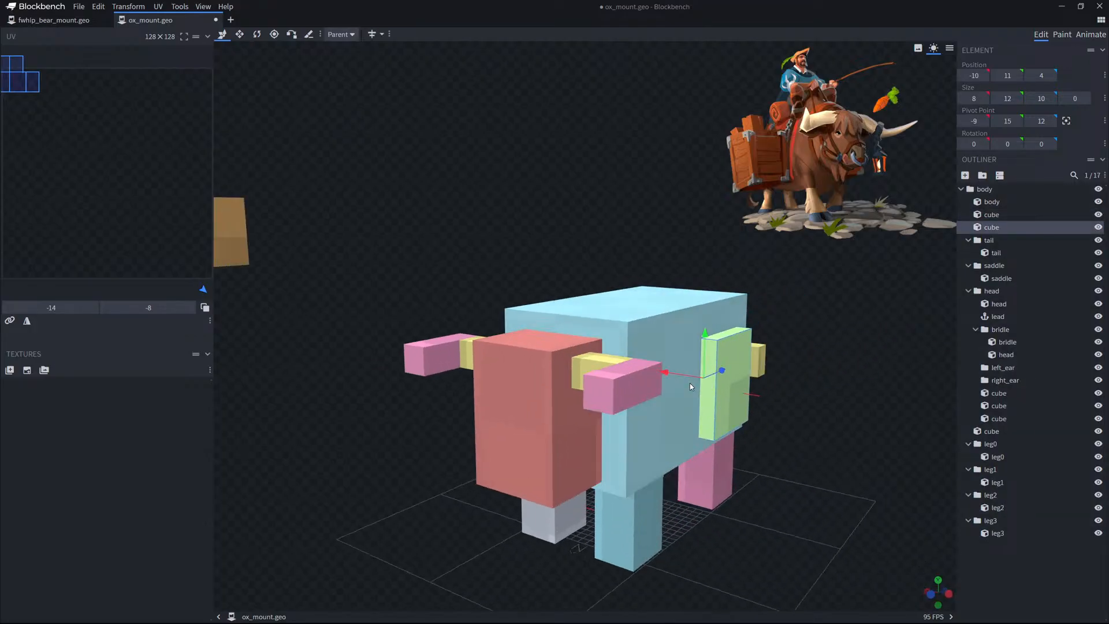
left_click_drag(686, 379, 877, 381)
Flatten the tail cube to a depth of 0 units.
scroll(769, 390, "down", 5)
scroll(768, 389, "down", 4)
scroll(741, 385, "down", 4)
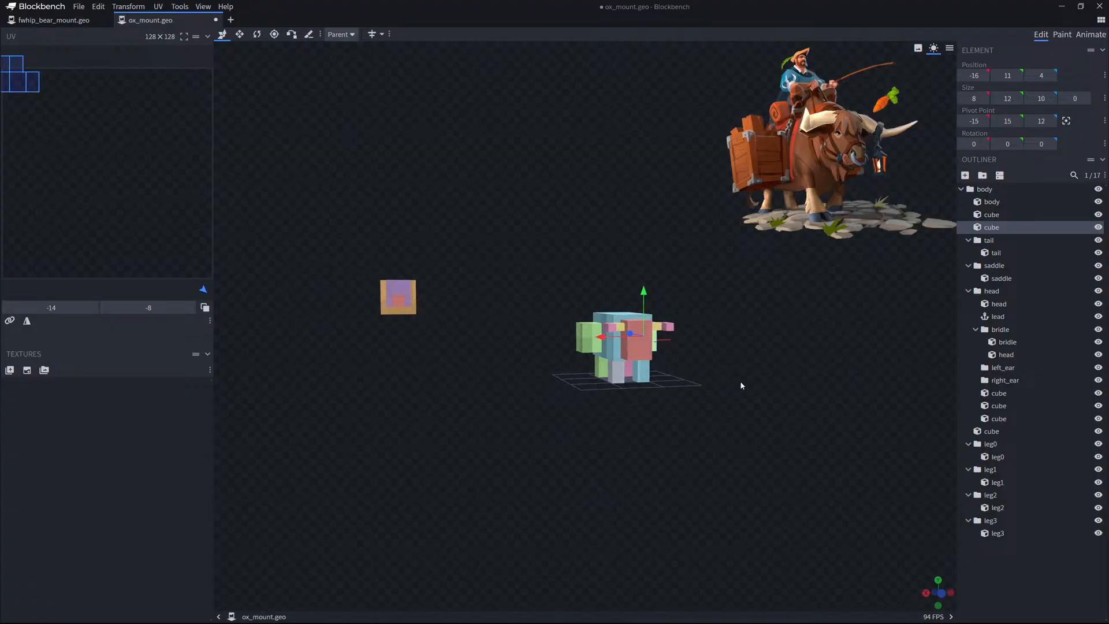
left_click_drag(740, 385, 725, 505)
scroll(775, 373, "up", 5)
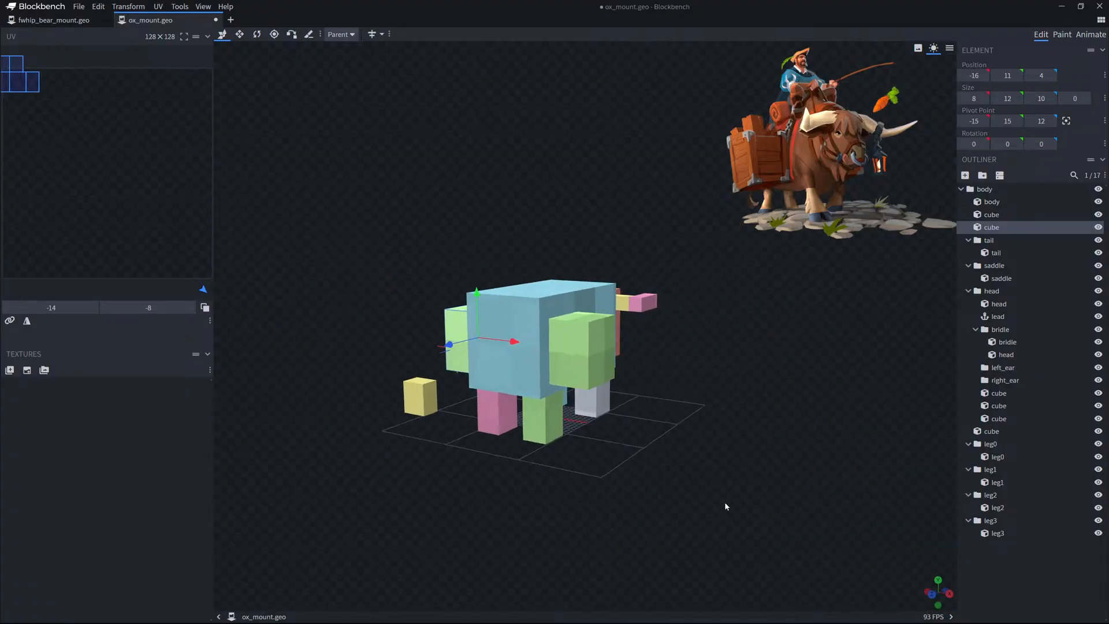
scroll(693, 496, "up", 3)
left_click_drag(663, 491, 549, 508)
left_click(516, 498)
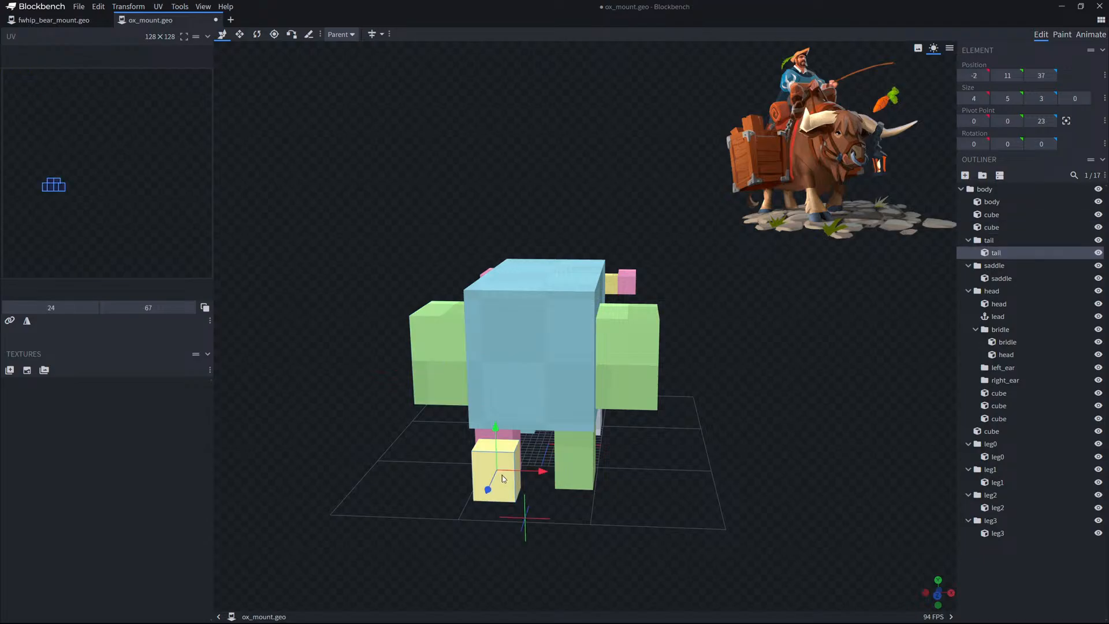
key("s")
left_click_drag(486, 495, 505, 486)
Move the flat tail against the body's rear face at Z 17 and raise it to Y 19.
left_click_drag(655, 495, 593, 471)
key("v")
left_click_drag(384, 421, 498, 389)
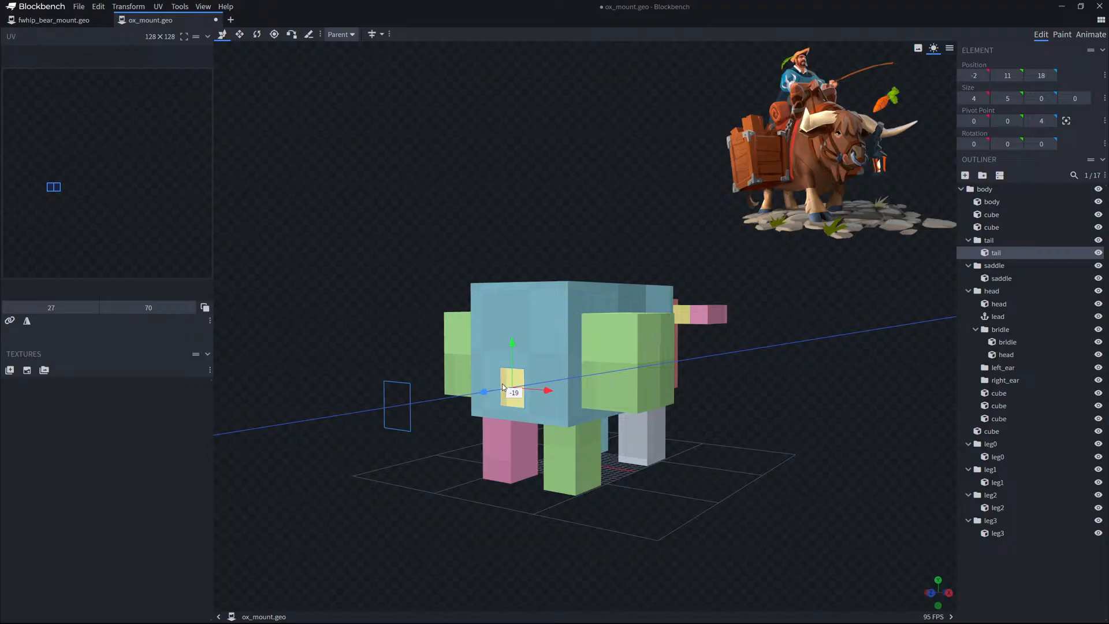
left_click_drag(509, 383, 503, 387)
scroll(347, 405, "up", 3)
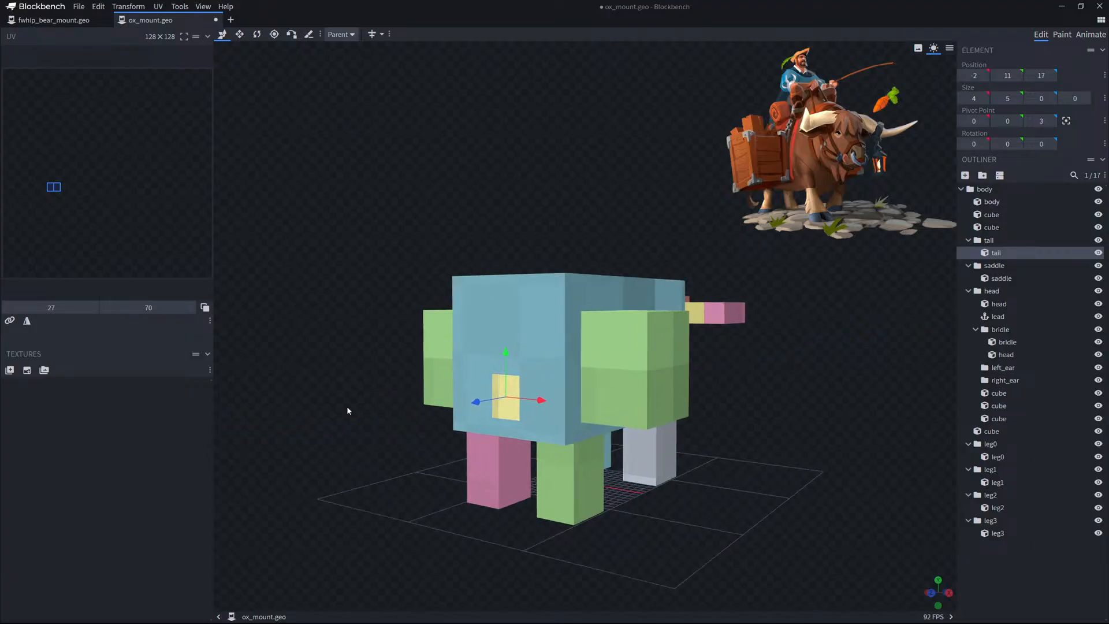
right_click_drag(346, 405, 438, 464)
left_click_drag(438, 464, 382, 479)
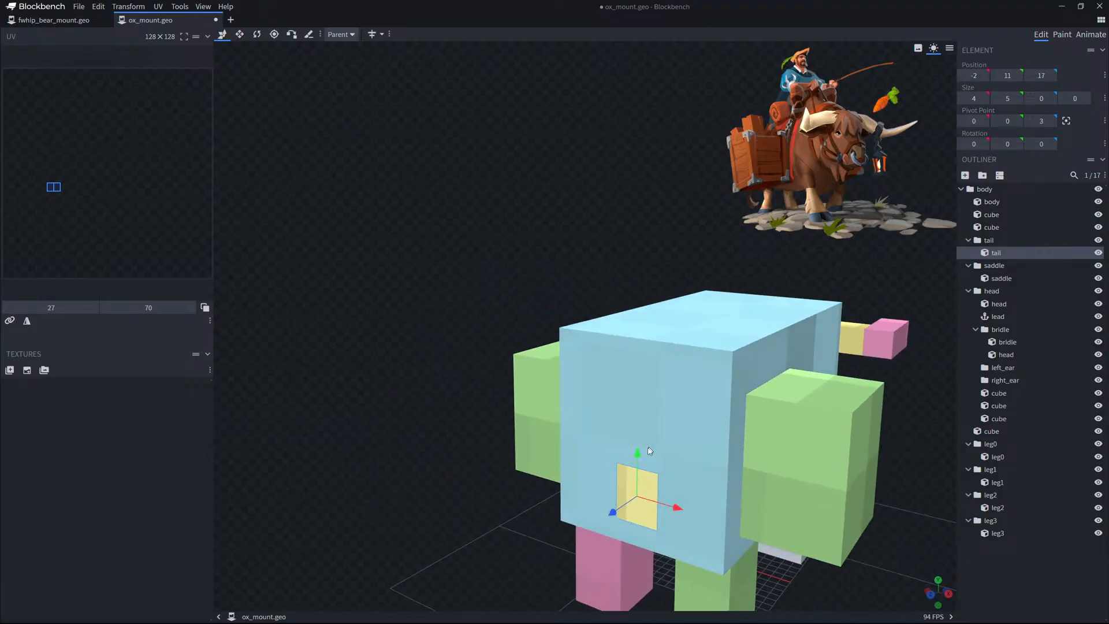
left_click_drag(634, 463, 632, 373)
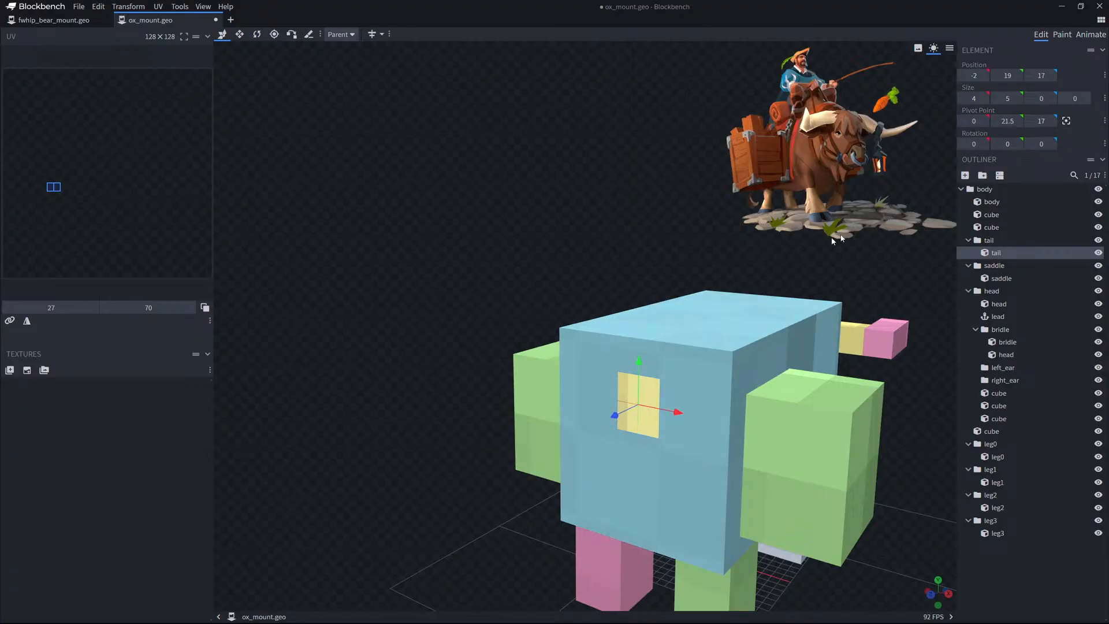
Raise the tail's pivot point to its upper edge at Y 24 and rotate the tail -22.5 degrees around X.
left_click_drag(833, 241, 574, 227)
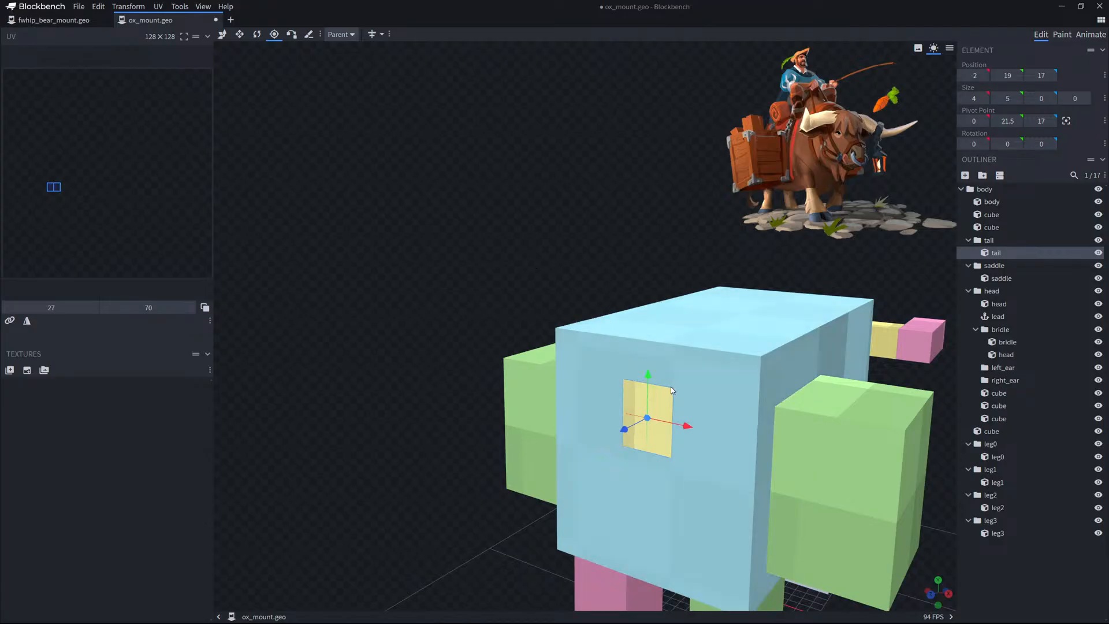
left_click_drag(649, 378, 647, 358)
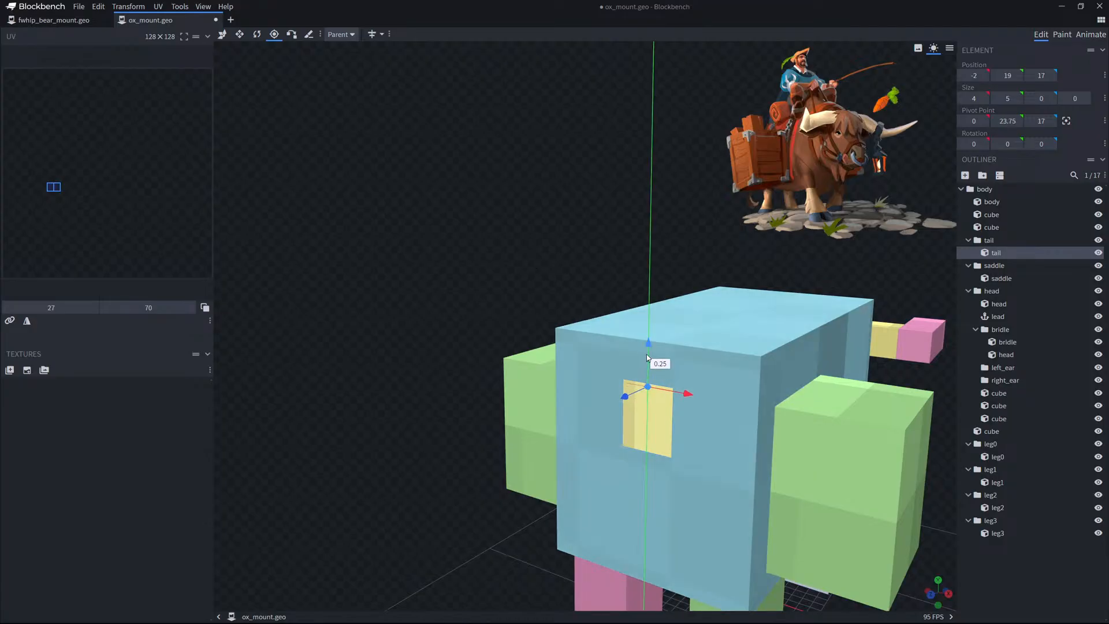
left_click_drag(580, 302, 493, 241)
key("r")
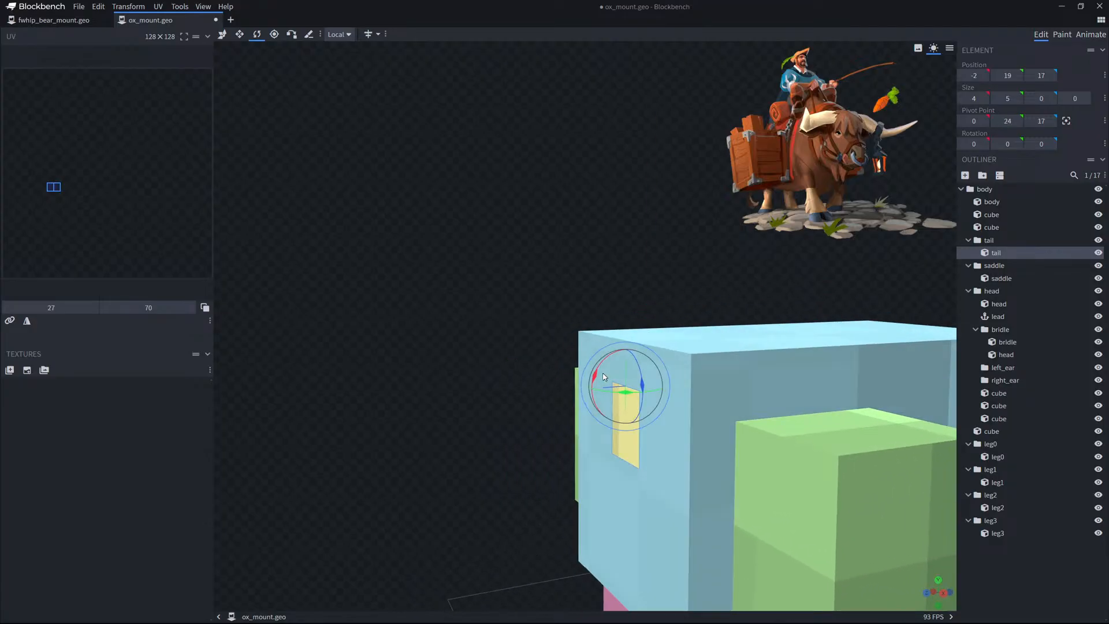
left_click_drag(604, 377, 608, 361)
left_click_drag(578, 356, 531, 349)
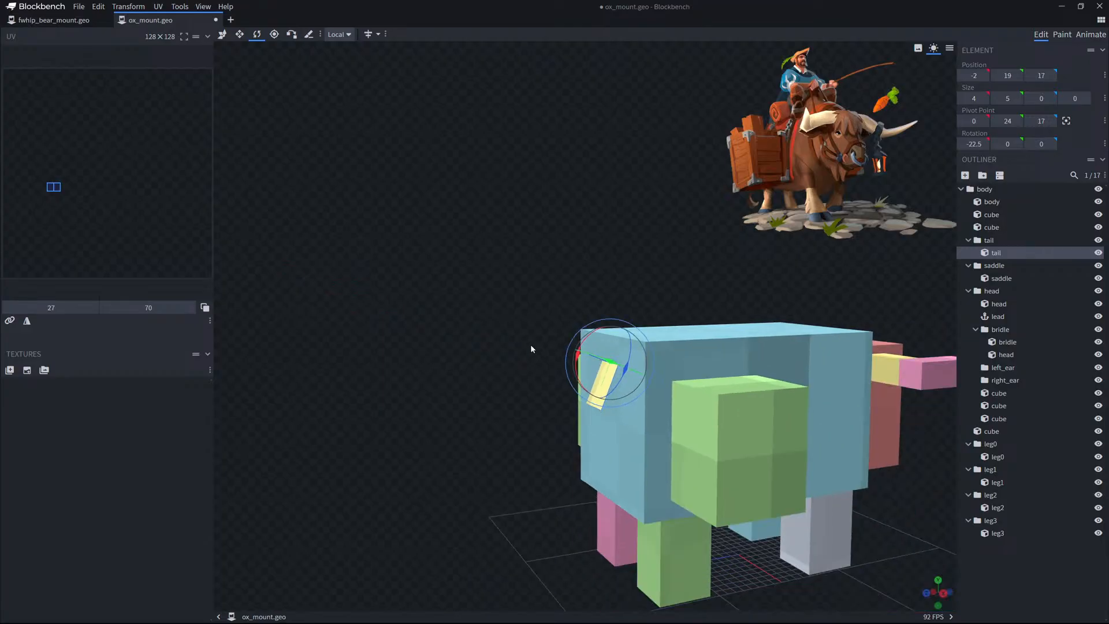
Lengthen the tail downward to a height of 15 units, with its lower end at Y 9.
scroll(532, 348, "down", 1)
key("s")
left_click_drag(586, 427, 562, 505)
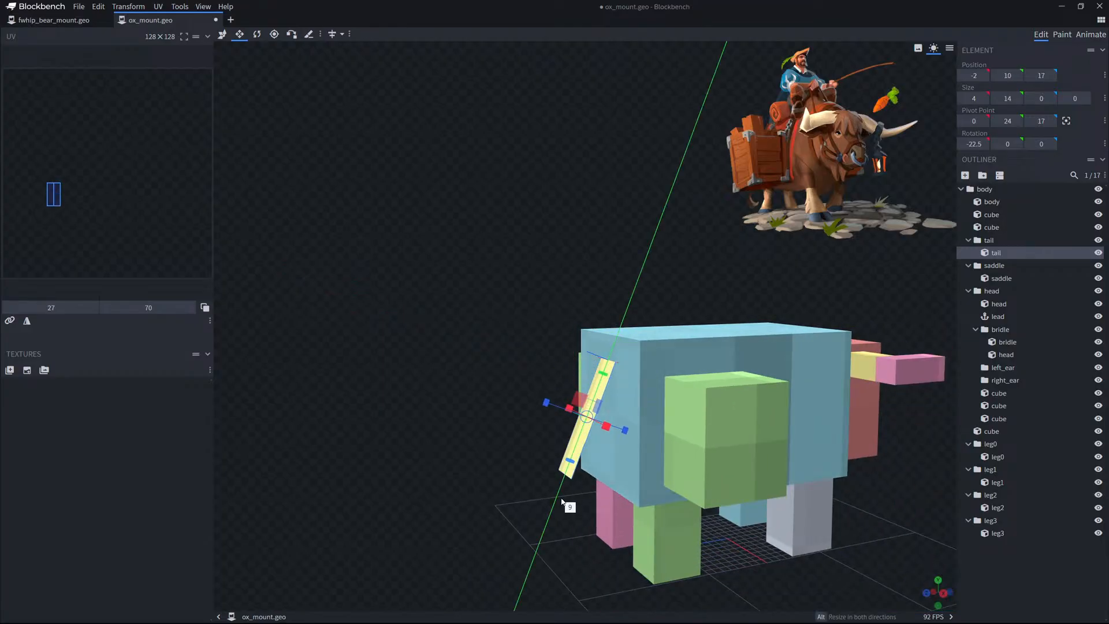
scroll(539, 458, "down", 4)
left_click_drag(539, 458, 725, 512)
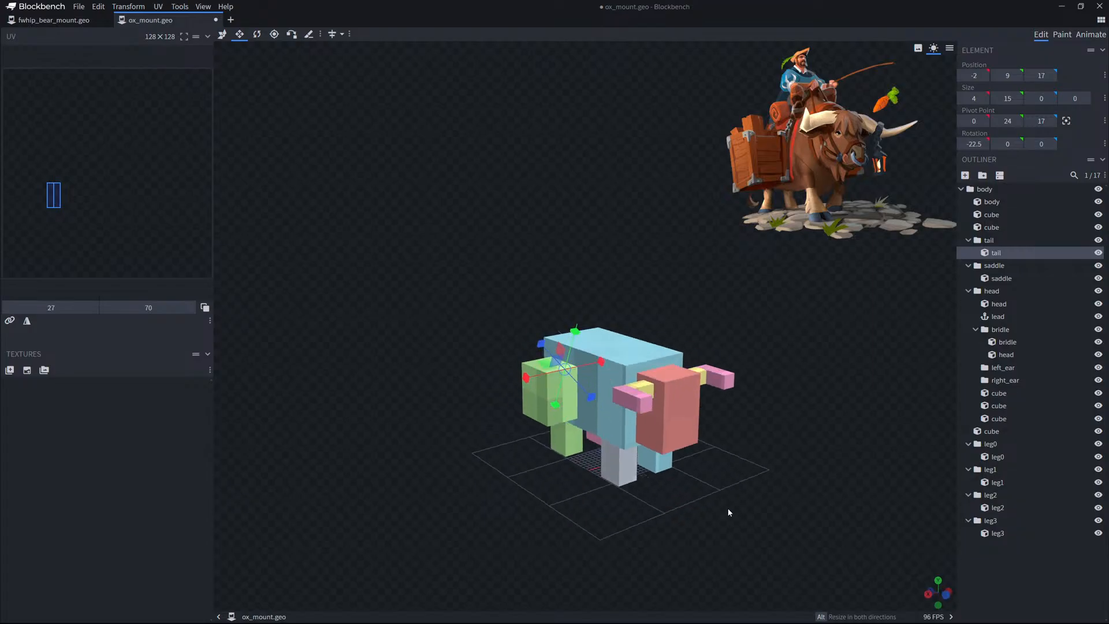
Add a new cube to the saddle group and raise it onto the body's back at Y 27.
left_click(640, 351)
scroll(822, 331, "up", 3)
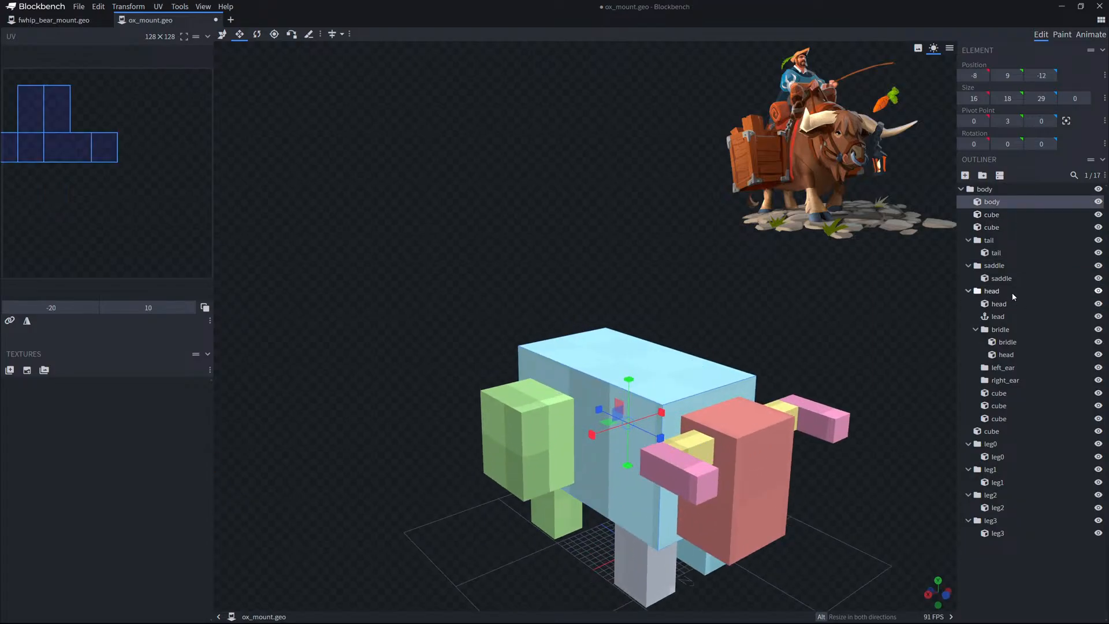
left_click(1001, 278)
scroll(577, 318, "down", 6)
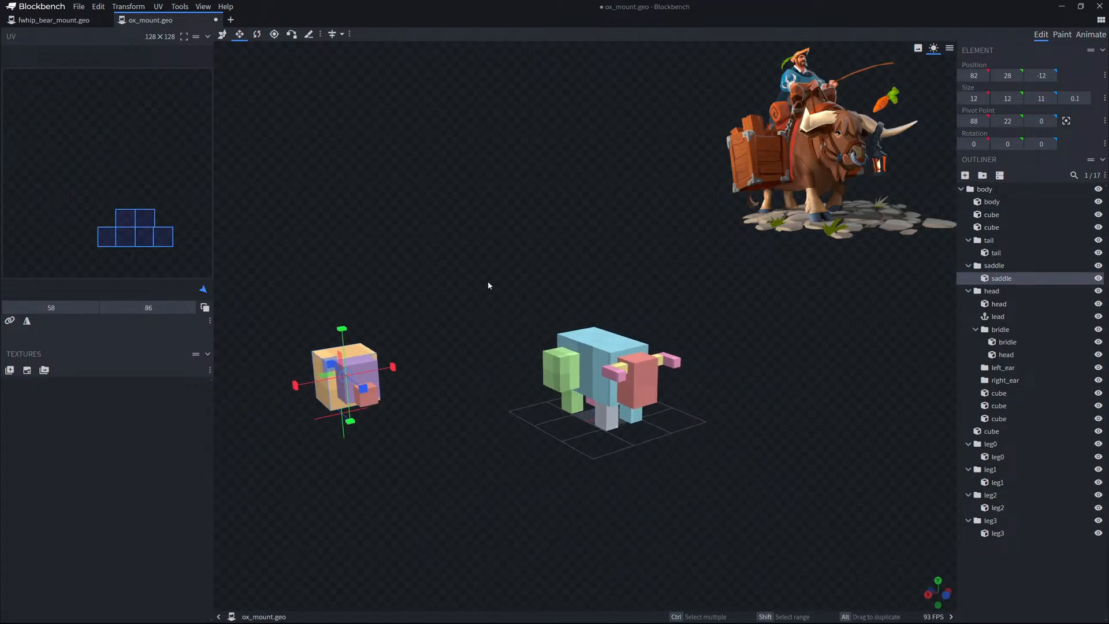
left_click_drag(487, 285, 550, 307)
scroll(550, 307, "up", 5)
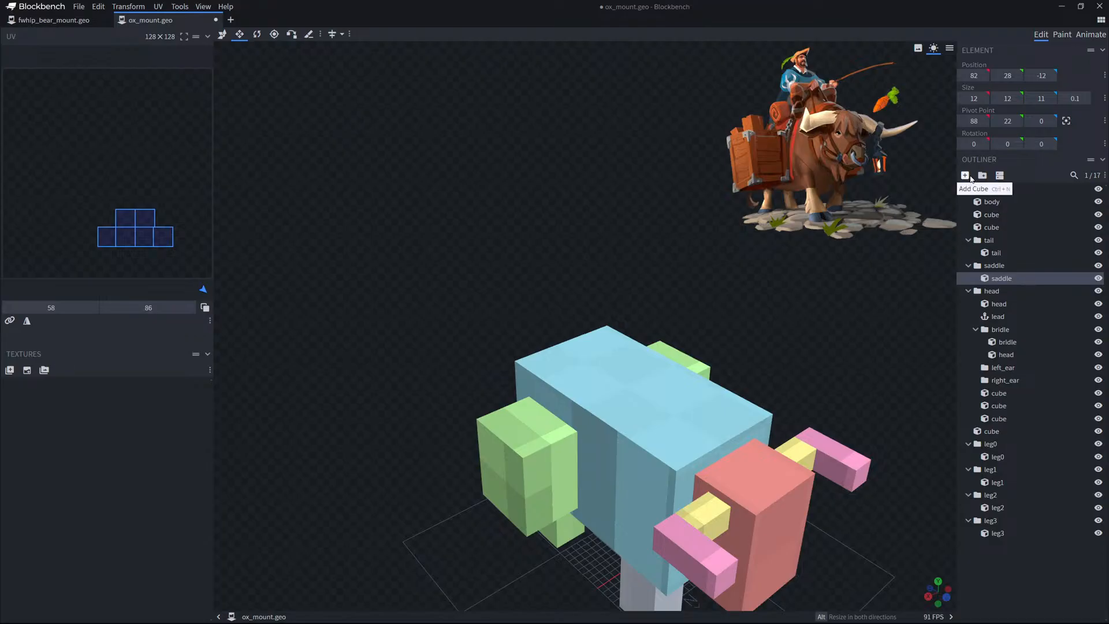
left_click(970, 178)
left_click_drag(758, 334, 762, 321)
key("v")
left_click_drag(576, 396, 586, 311)
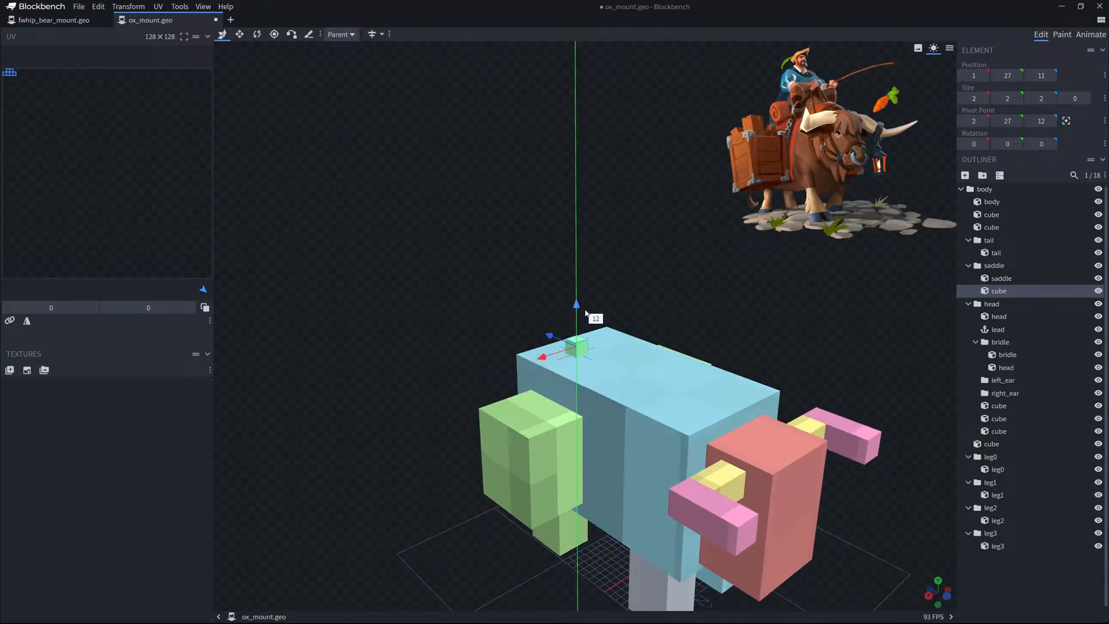
Move the new saddle cube forward to Z 1 and centre it across the back at X -1.
left_click_drag(569, 348, 575, 350)
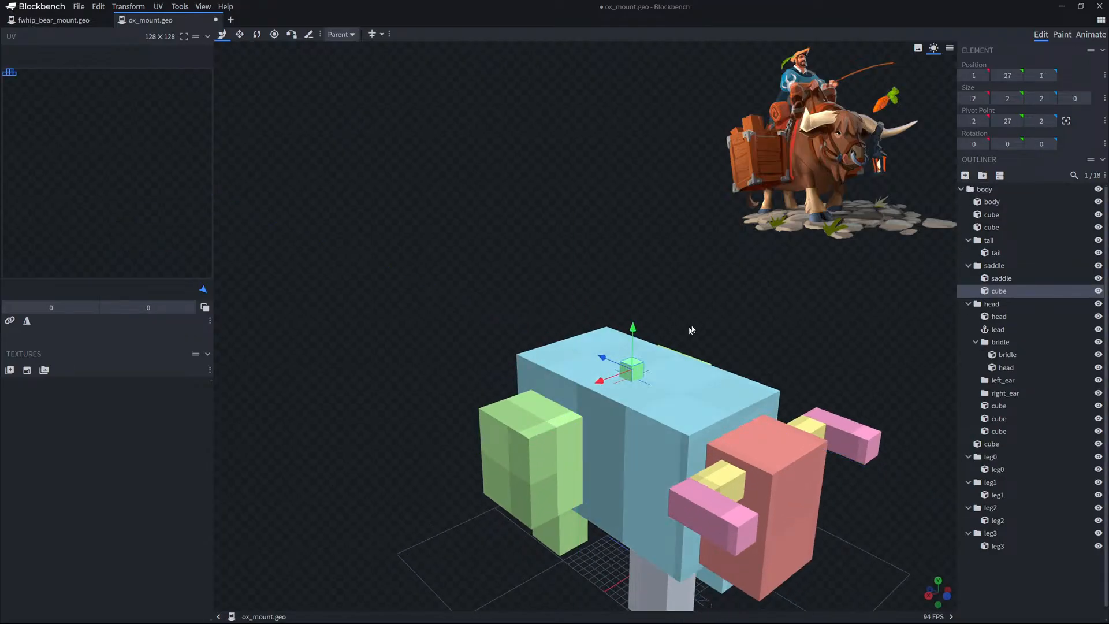
scroll(691, 329, "up", 2)
left_click_drag(730, 304, 667, 303)
scroll(668, 303, "up", 3)
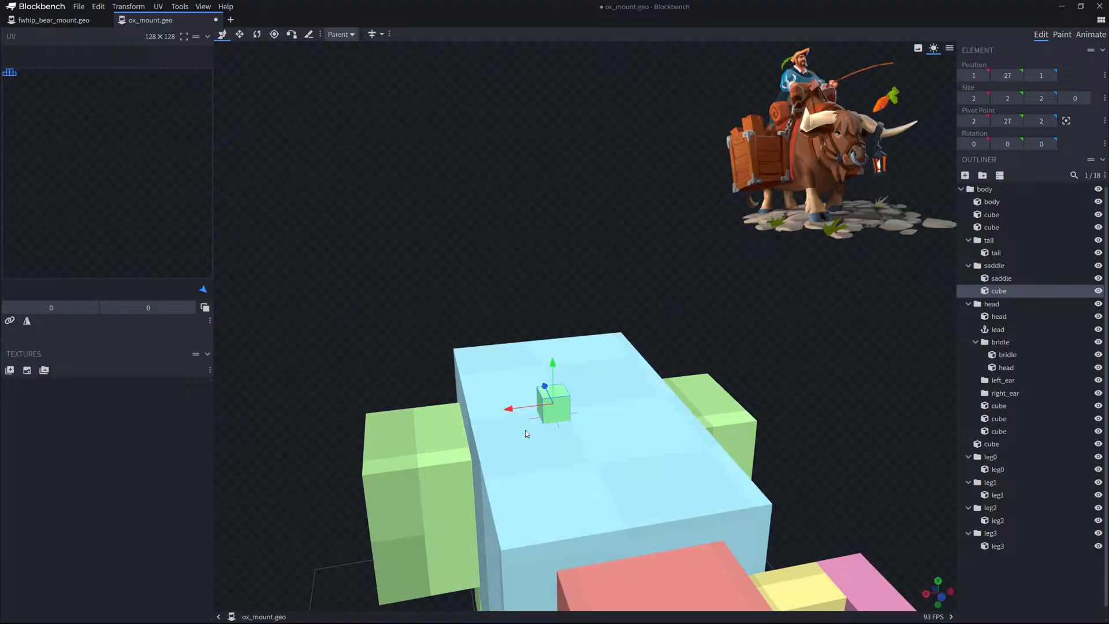
left_click_drag(530, 407, 560, 414)
scroll(535, 346, "down", 3)
left_click_drag(539, 263, 552, 324)
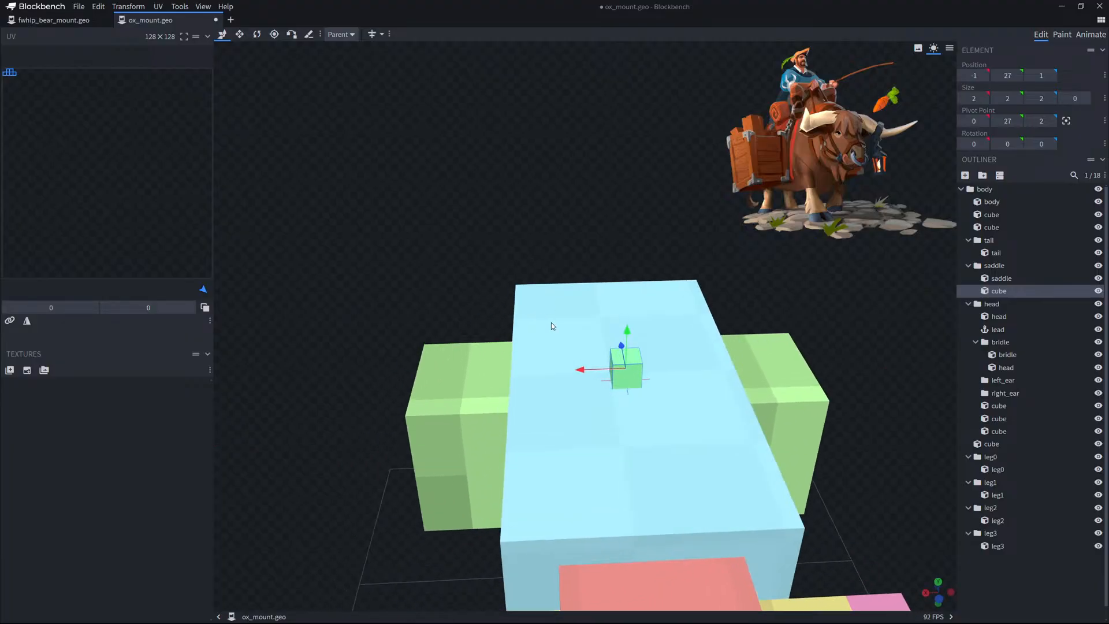
Stretch the saddle cube sideways in both directions to a width of 16 units starting at X -8.
key("s")
left_click_drag(580, 370, 492, 383)
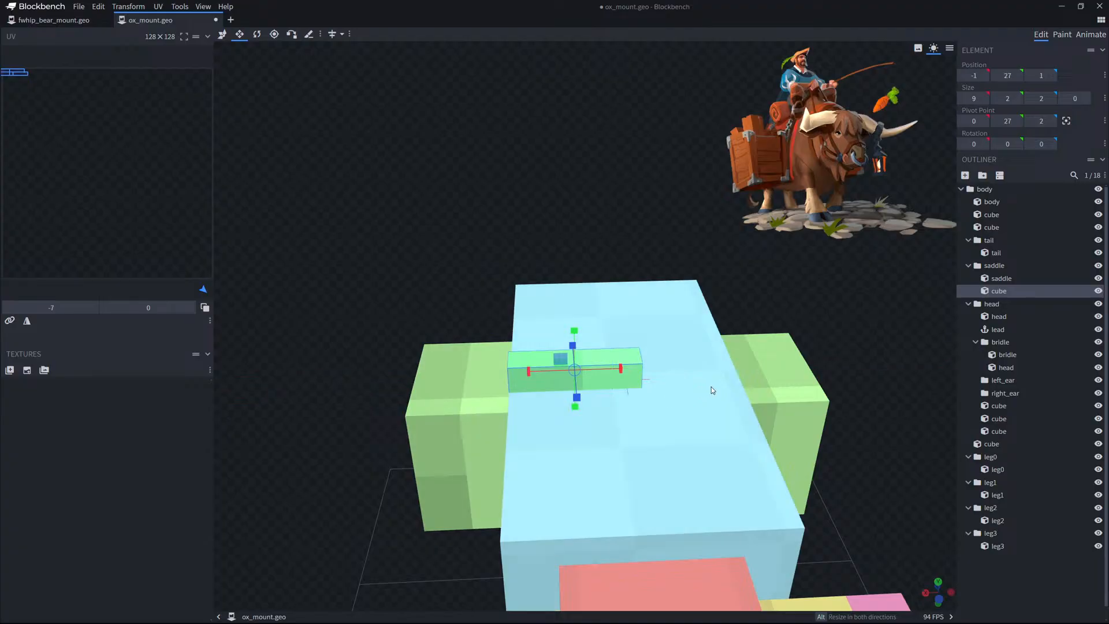
left_click_drag(621, 370, 737, 365)
scroll(706, 309, "down", 3)
left_click_drag(696, 301, 782, 271)
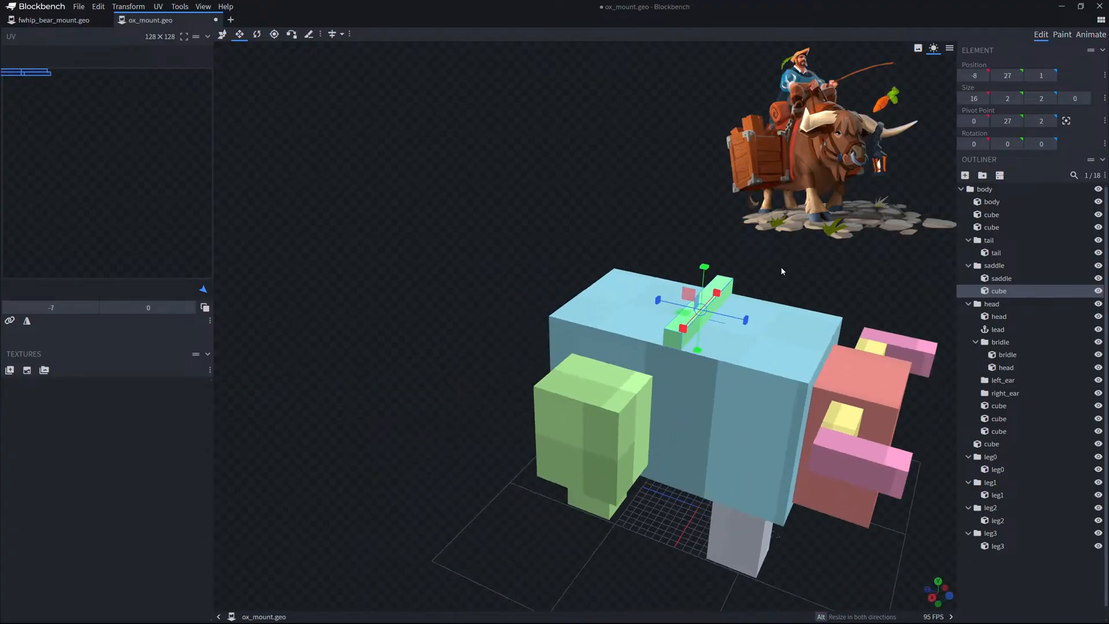
Extend the saddle block forward and backward to a depth of 15 units starting at Z -3, and set its height to 3.
left_click_drag(745, 326, 784, 329)
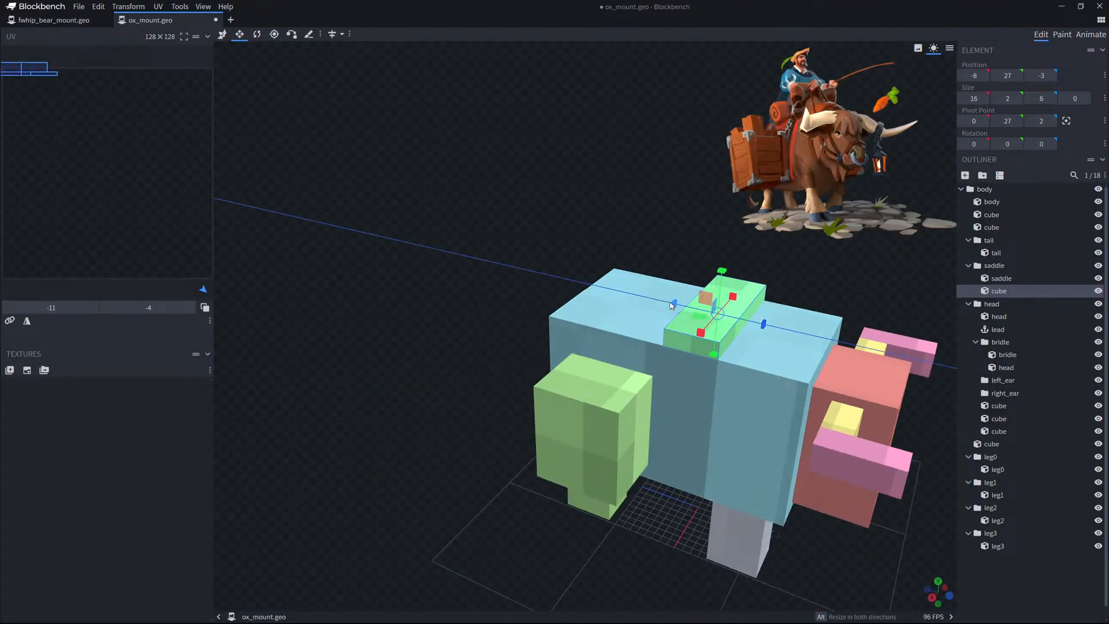
left_click_drag(669, 301, 603, 288)
left_click_drag(683, 263, 682, 258)
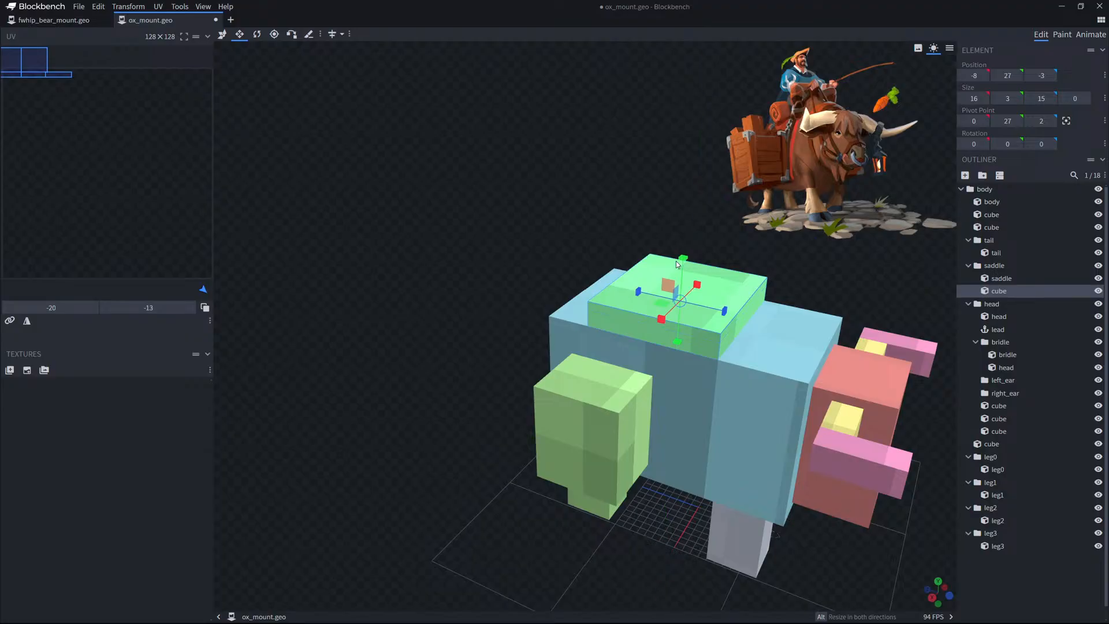
Narrow the saddle block to 14 units wide starting at X -7 and increase its height to 4 units.
scroll(681, 261, "down", 4)
scroll(678, 229, "up", 3)
left_click_drag(757, 243, 696, 247)
scroll(627, 312, "up", 3)
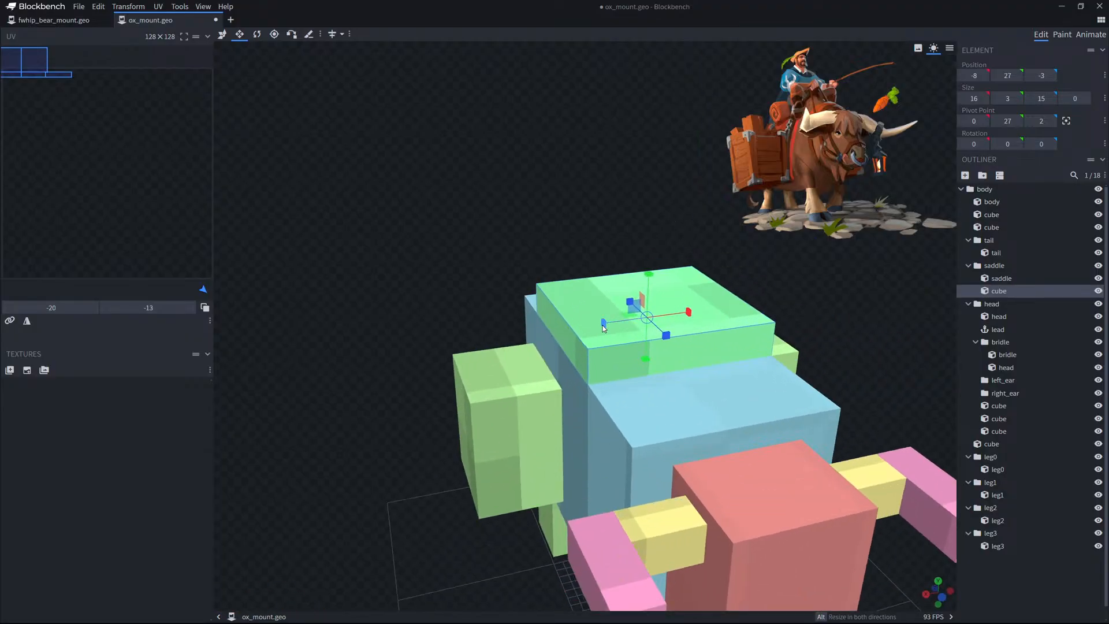
left_click_drag(603, 327, 609, 327)
left_click_drag(694, 315, 681, 317)
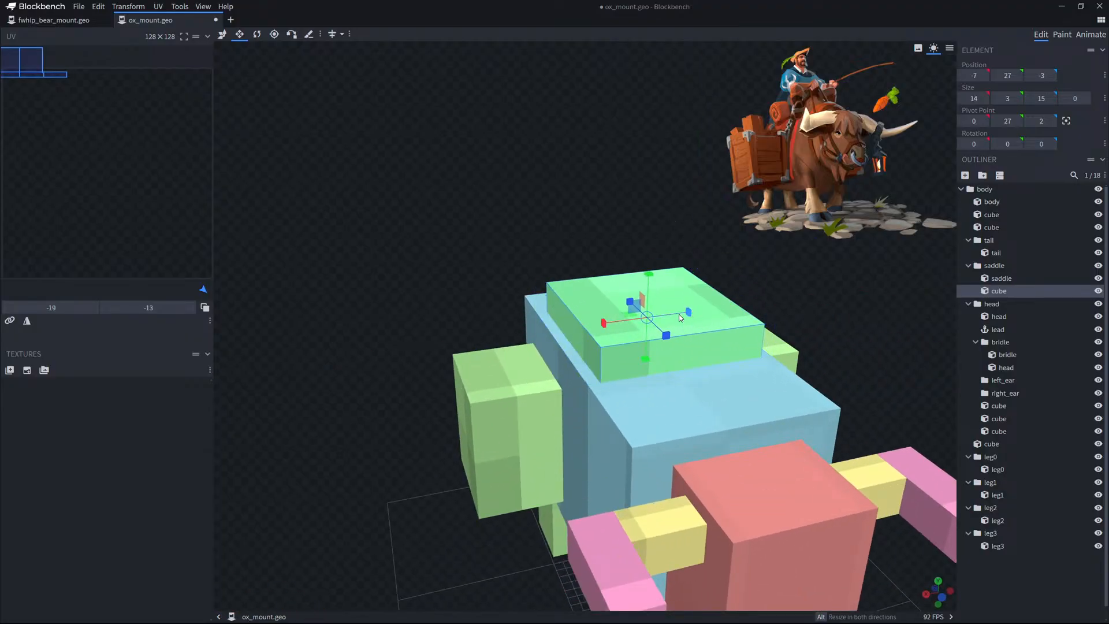
scroll(685, 317, "down", 5)
left_click_drag(787, 309, 834, 312)
scroll(751, 316, "up", 3)
left_click_drag(645, 258, 648, 253)
scroll(778, 288, "down", 4)
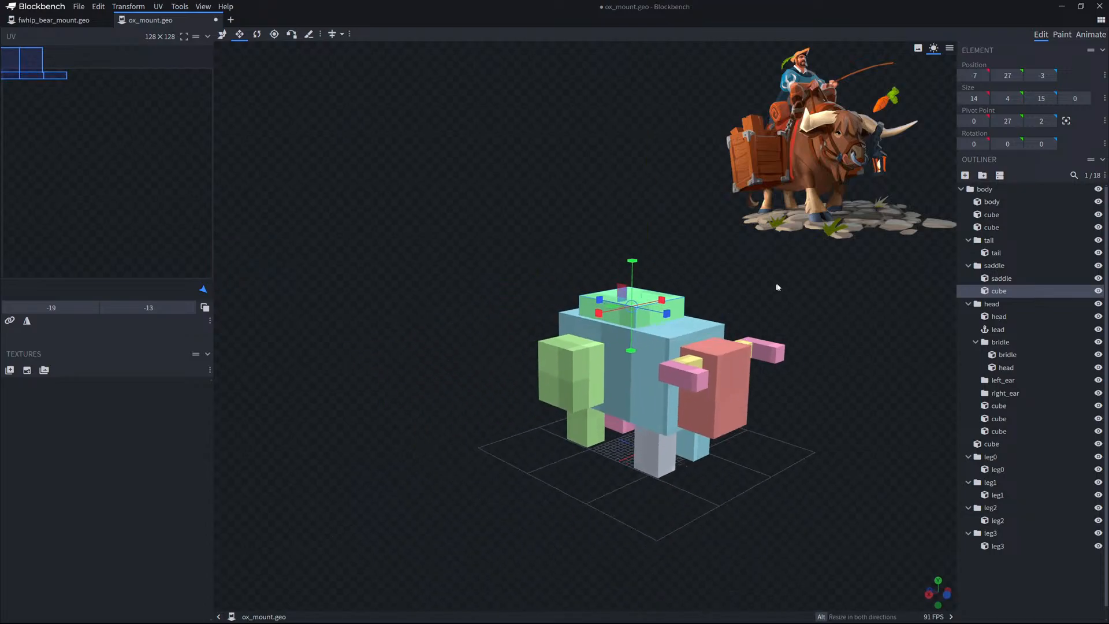
Shift the saddle block forward to Z -4 and lengthen it to a depth of 16 units.
scroll(777, 287, "up", 5)
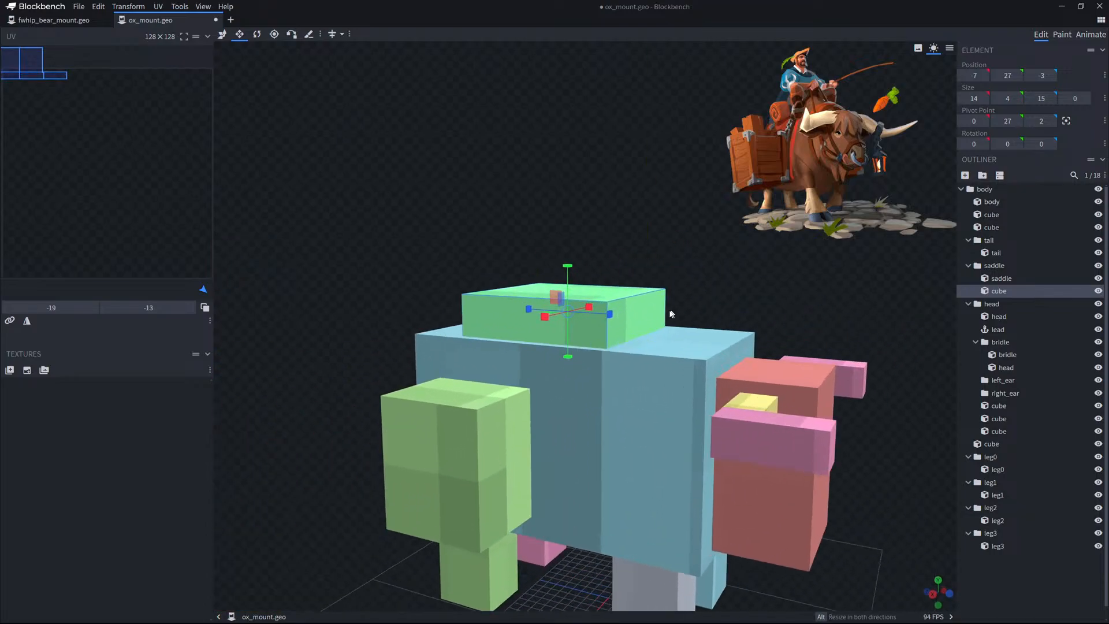
left_click_drag(567, 316, 539, 313)
scroll(768, 312, "down", 5)
left_click_drag(783, 312, 818, 332)
key("s")
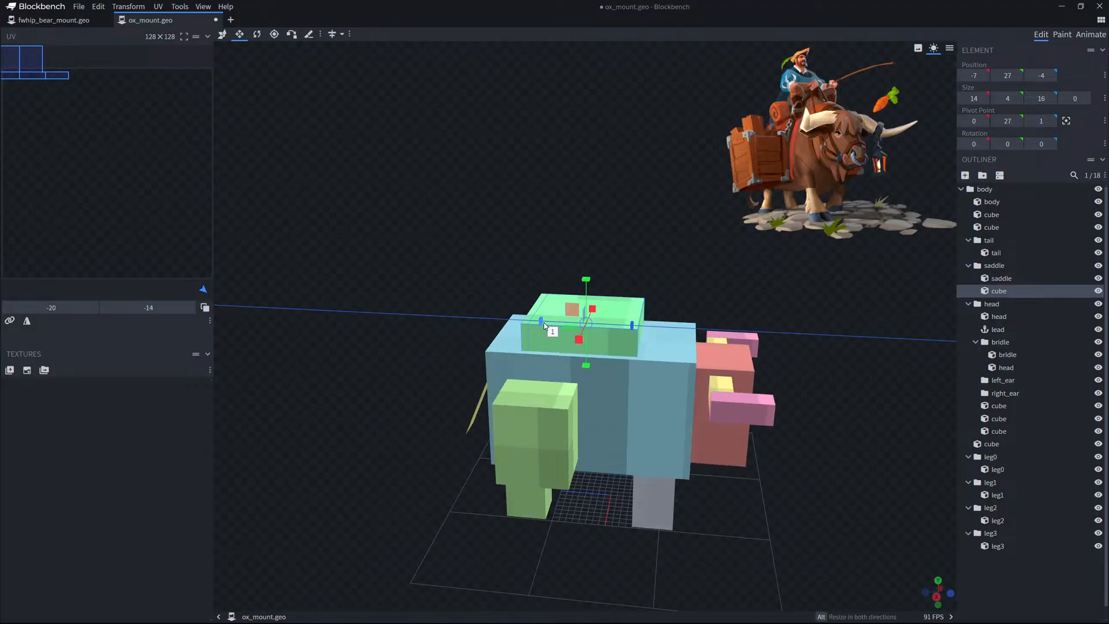
left_click_drag(544, 326, 544, 326)
Move the saddle block forward to Z -9 and reduce its height to 3 units.
scroll(710, 285, "up", 5)
left_click_drag(736, 282, 670, 304)
key("v")
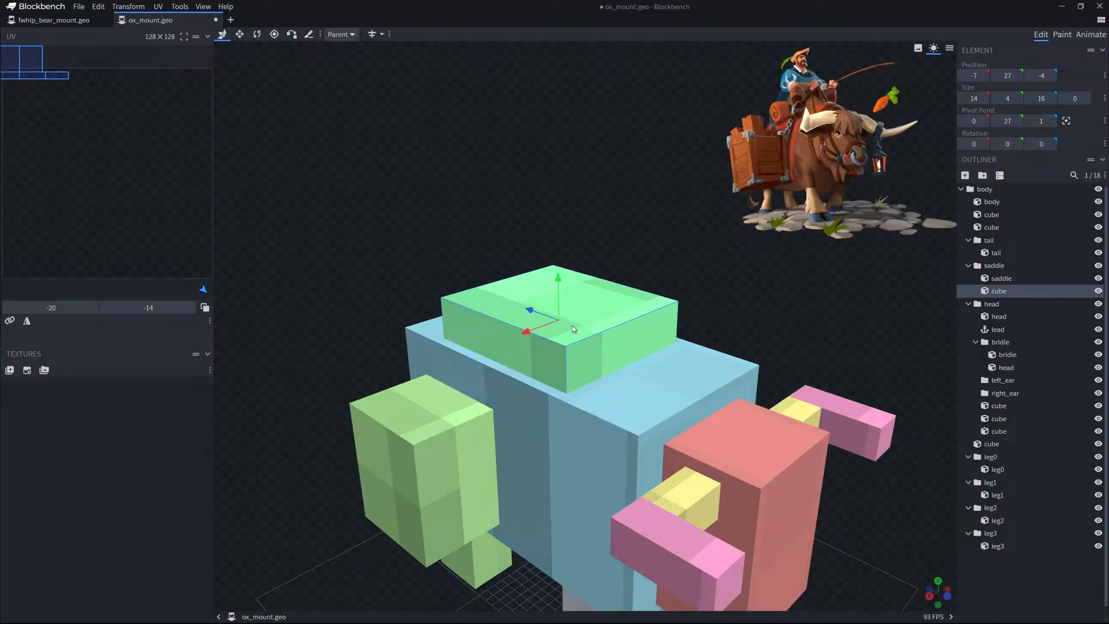
left_click_drag(538, 317, 950, 315)
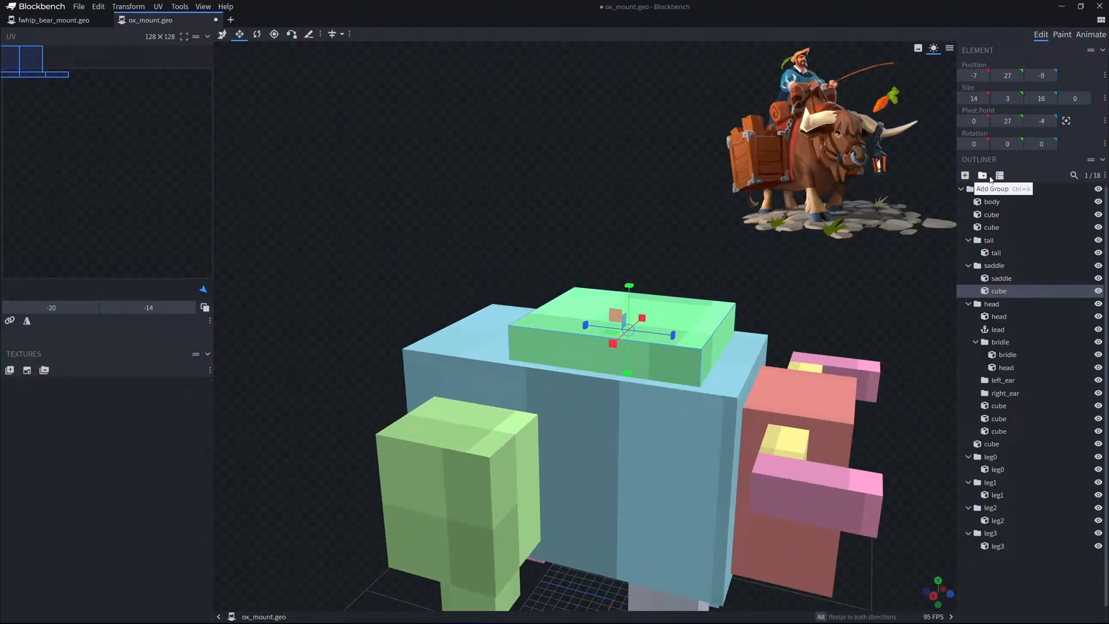
Add another cube to the saddle group and place it on the back behind the saddle block at Y 27, Z 7.
left_click(965, 175)
key("v")
left_click_drag(494, 409, 494, 289)
left_click_drag(549, 241, 653, 310)
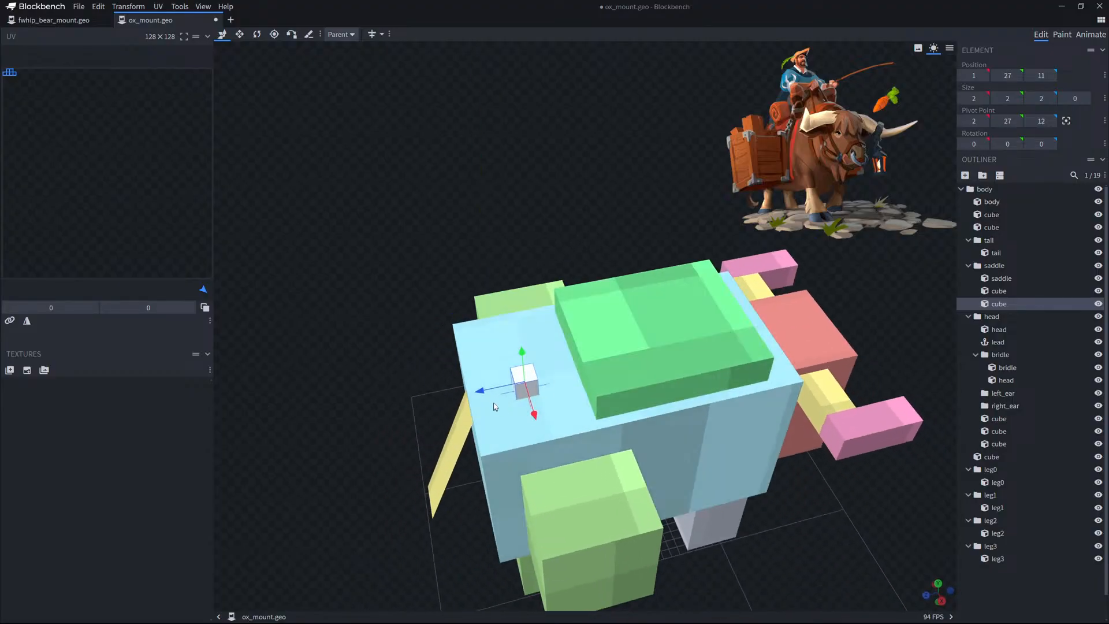
left_click_drag(497, 388, 550, 377)
middle_click_drag(550, 378, 615, 388)
Stretch the cube behind the saddle block in both directions to a width of 16 units starting at X -8.
key("s")
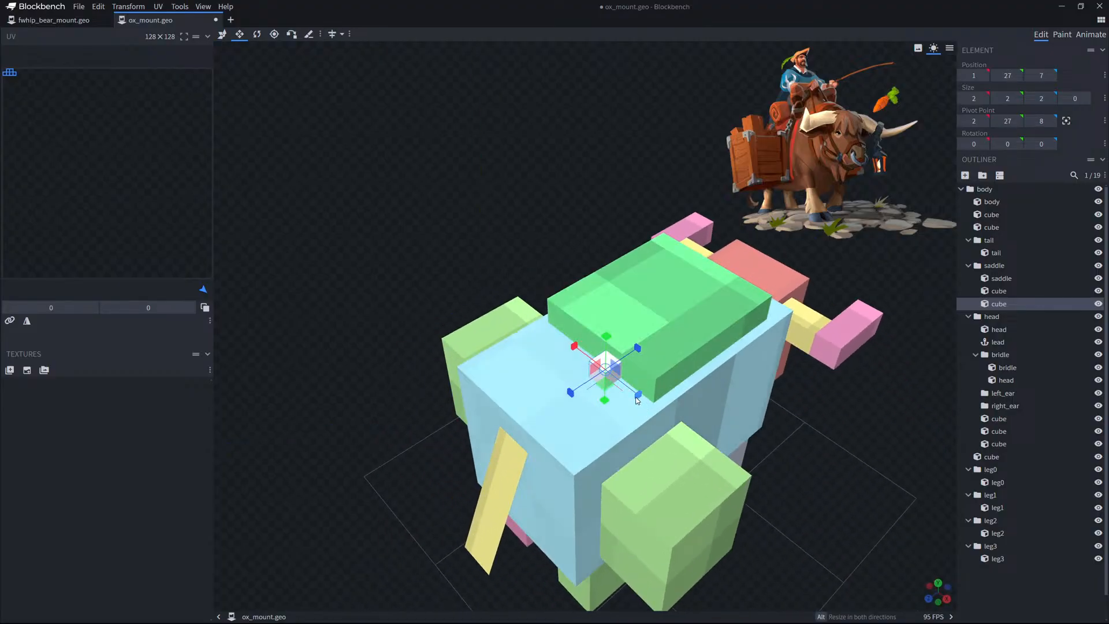
left_click_drag(639, 397, 701, 426)
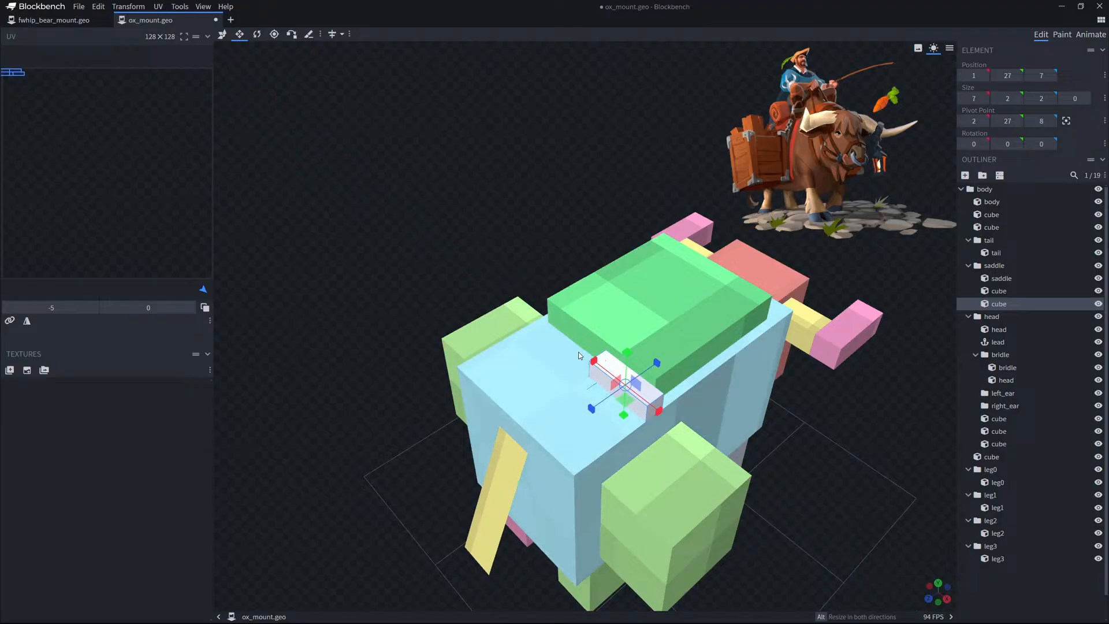
left_click_drag(589, 358, 533, 312)
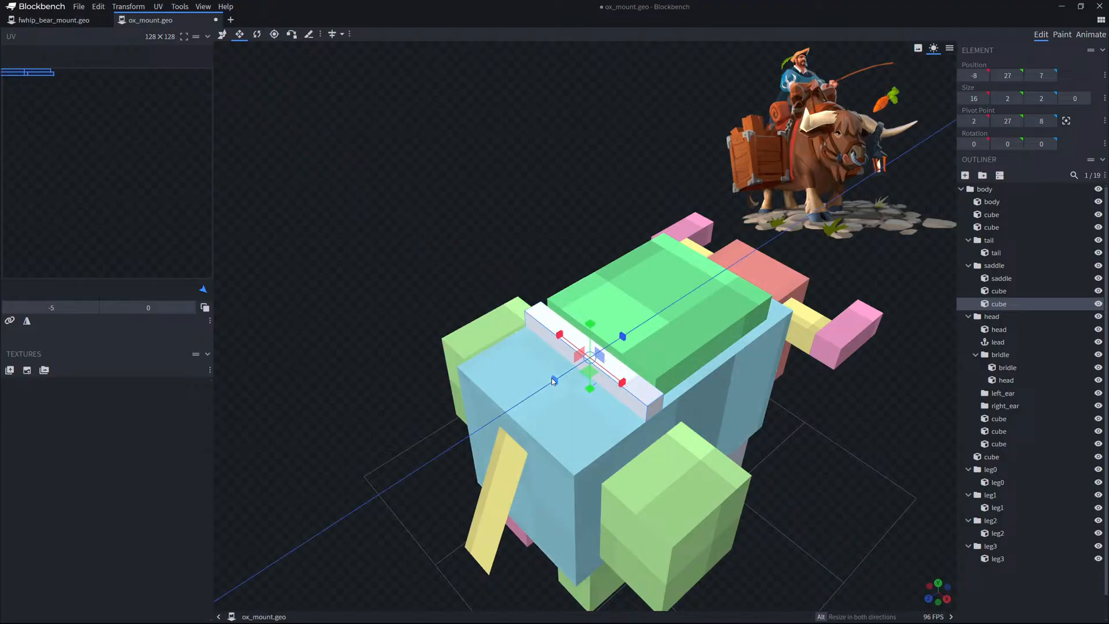
Enlarge the cube behind the saddle block to a height of 7 and a depth of 7 units.
left_click_drag(554, 379, 509, 395)
middle_click_drag(510, 395, 549, 301)
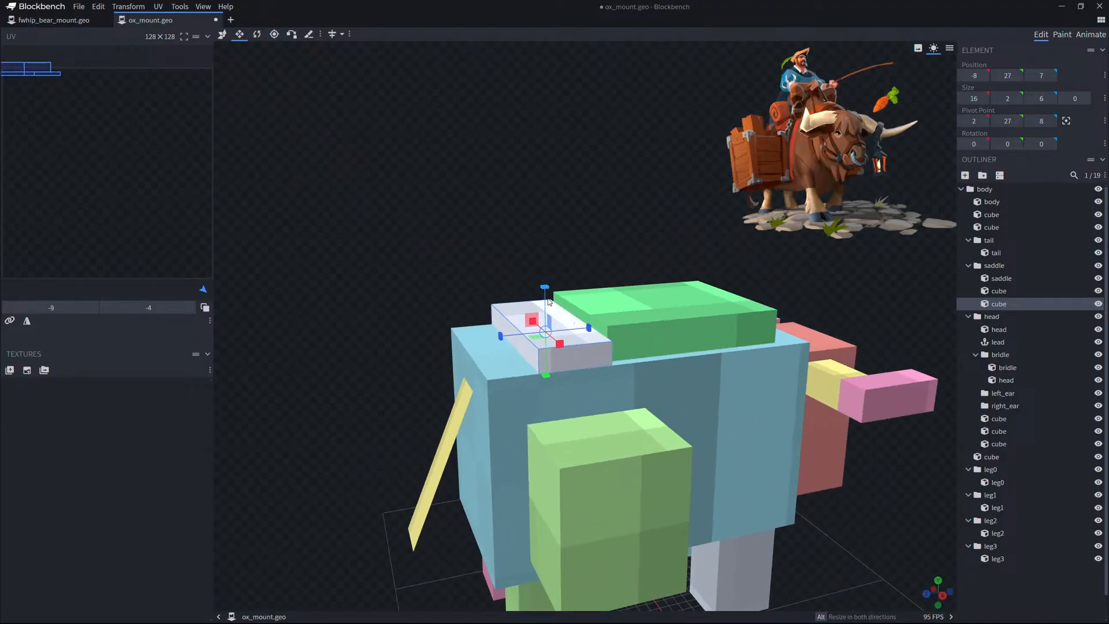
left_click_drag(549, 288, 553, 255)
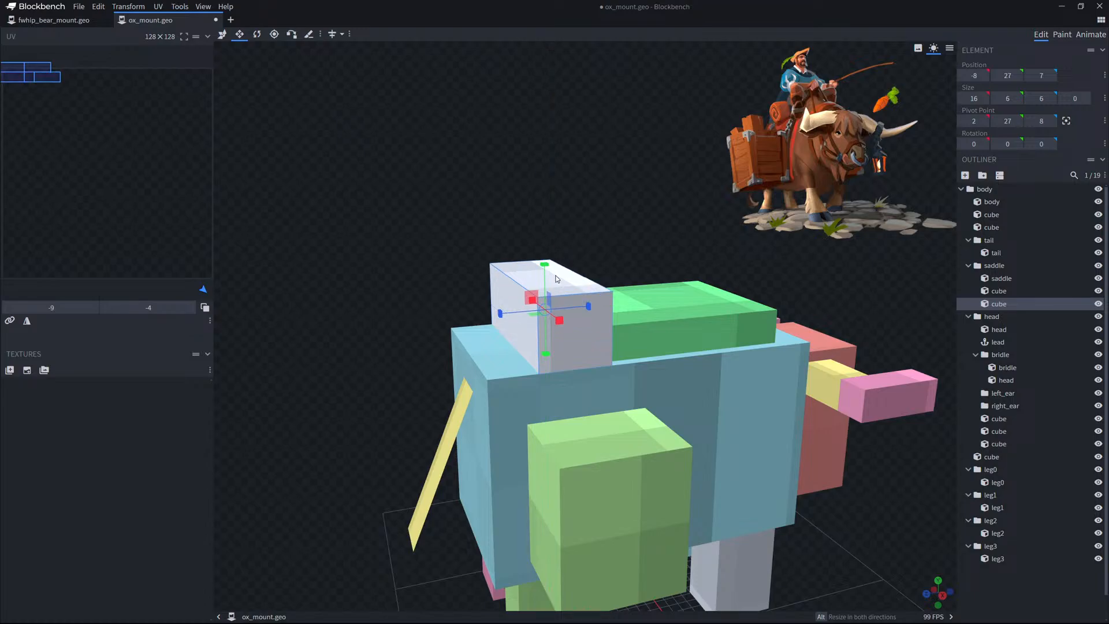
scroll(581, 254, "down", 3)
scroll(566, 251, "up", 3)
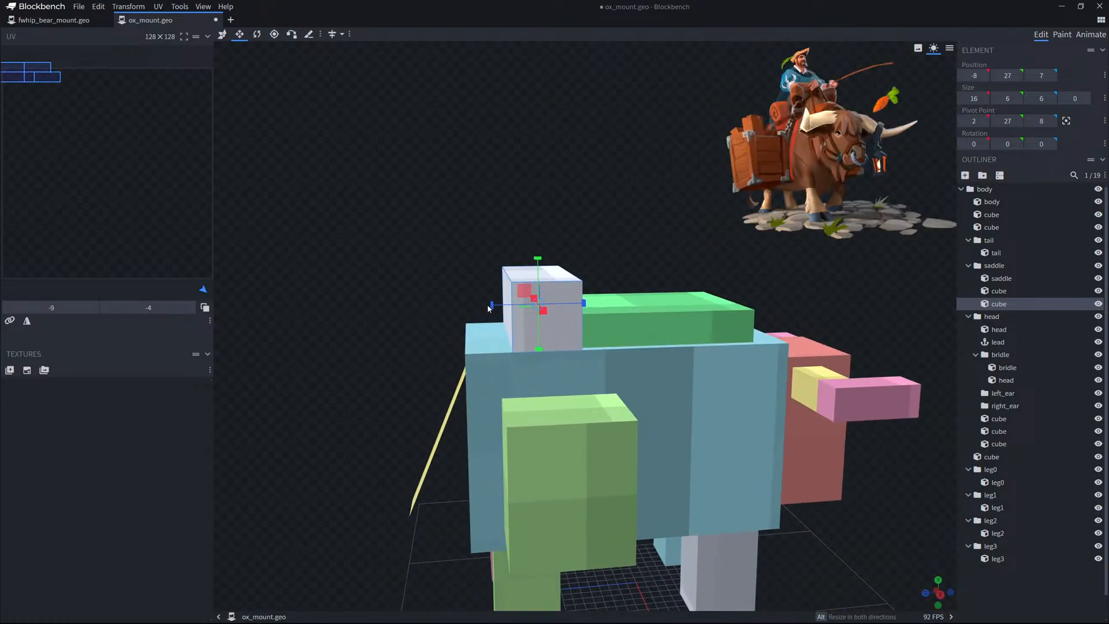
left_click_drag(534, 258, 570, 253)
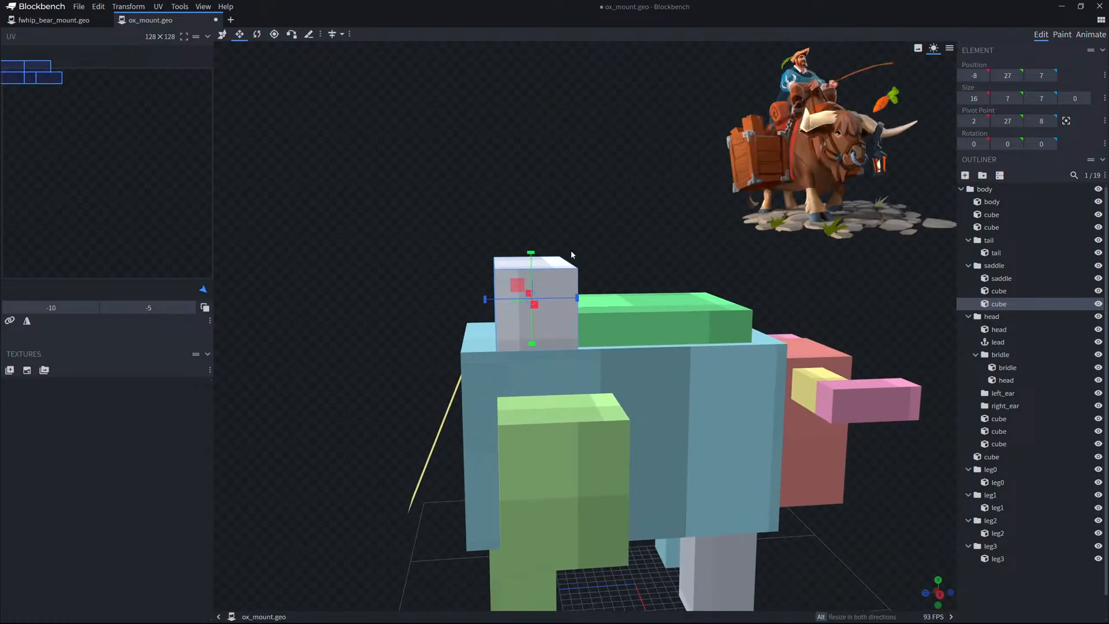
scroll(532, 238, "down", 5)
left_click_drag(632, 276, 677, 267)
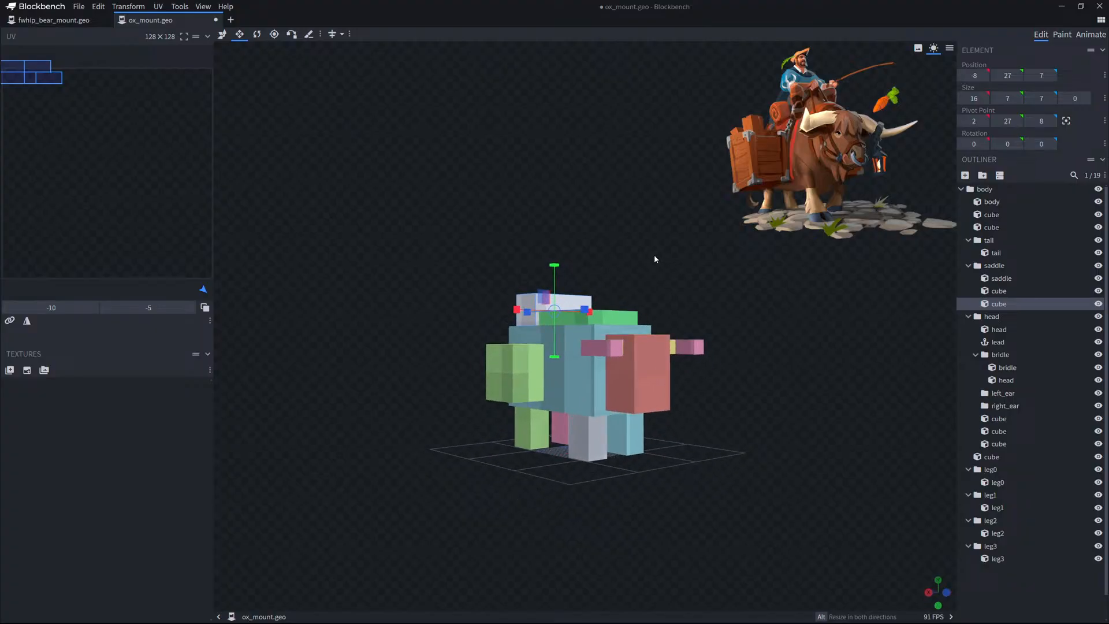
scroll(765, 417, "up", 5)
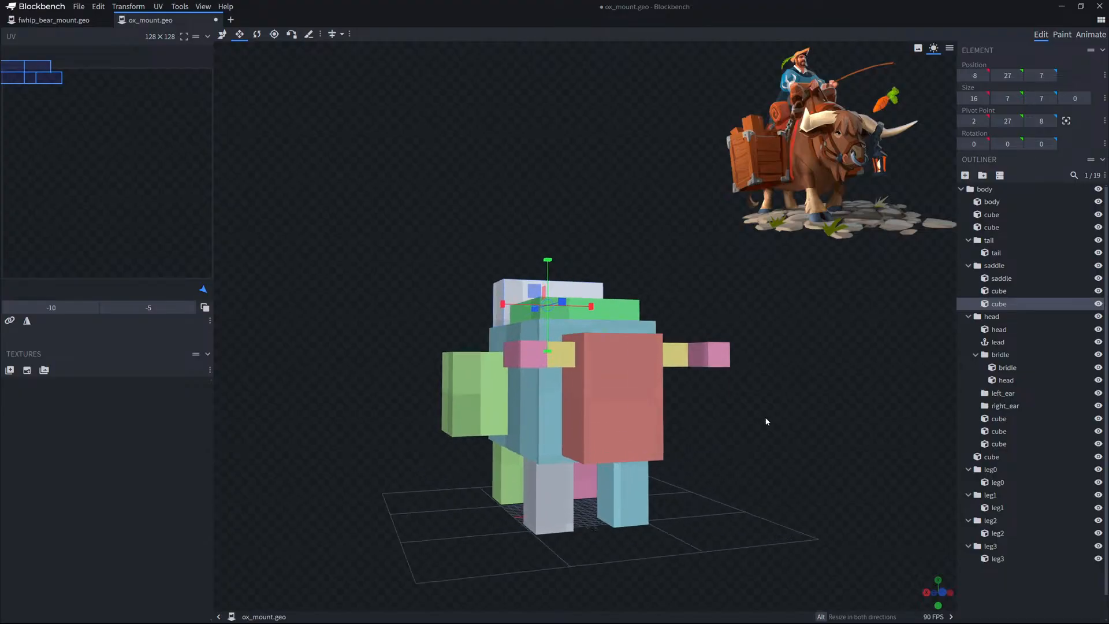
scroll(751, 424, "up", 3)
Reduce both front legs to a depth of 5 units starting at Z -9.
left_click(689, 456)
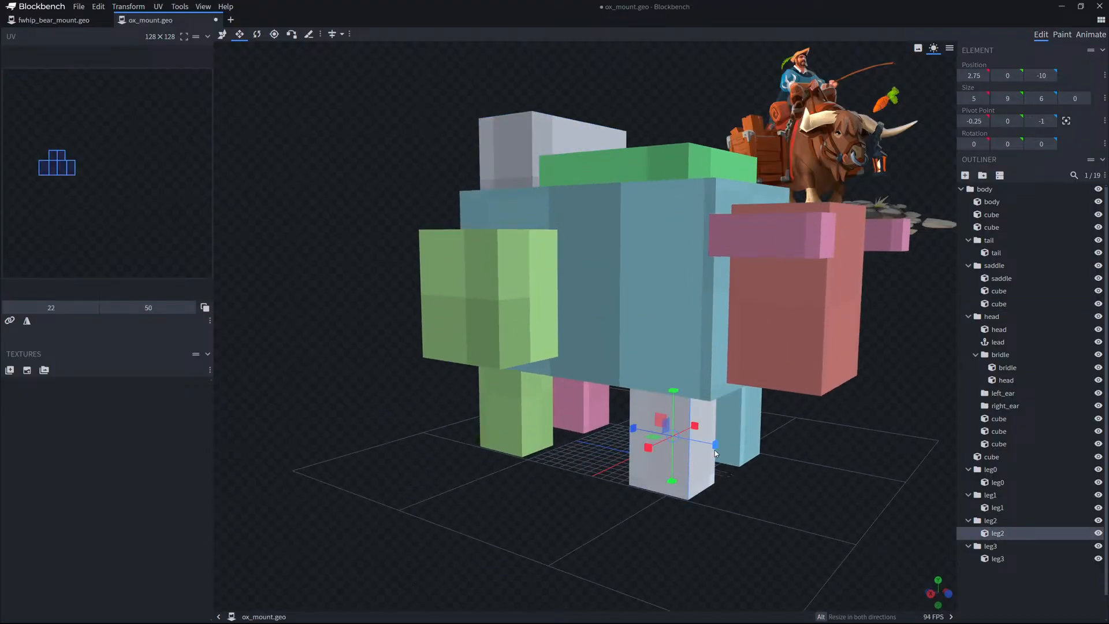
left_click(746, 439)
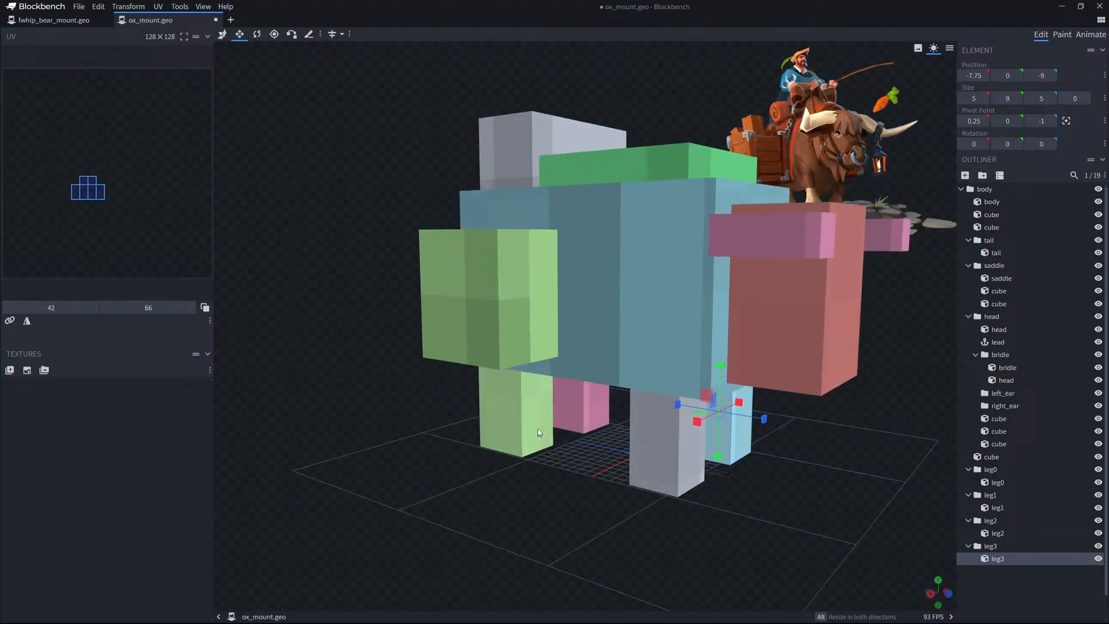
left_click(572, 399)
left_click(502, 420)
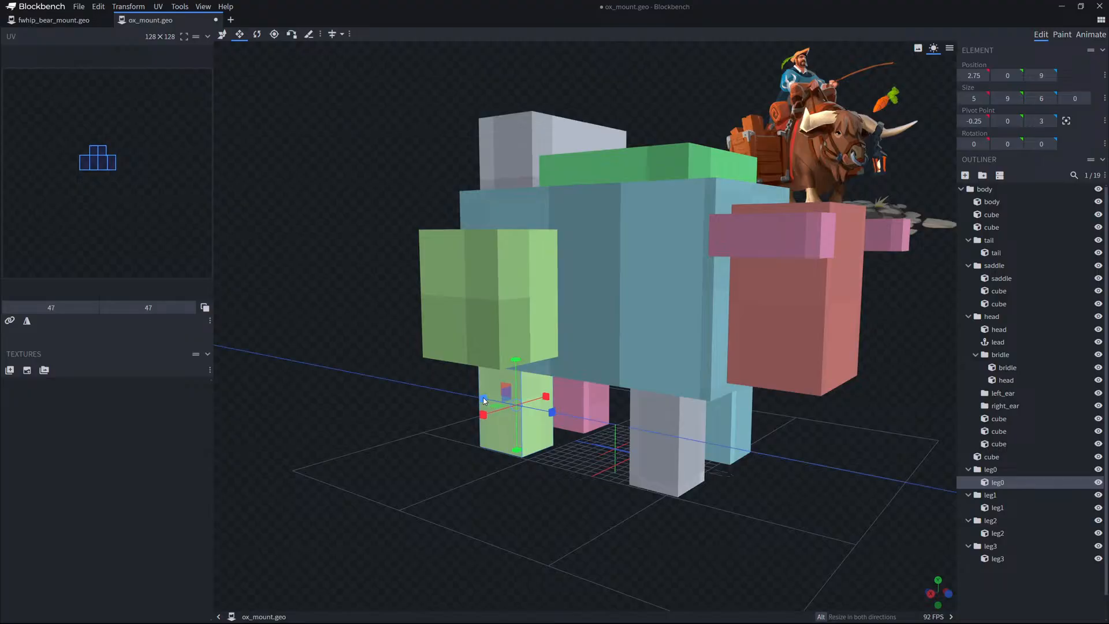
left_click(783, 506)
scroll(783, 505, "down", 5)
left_click_drag(783, 505, 693, 479)
scroll(664, 483, "up", 5)
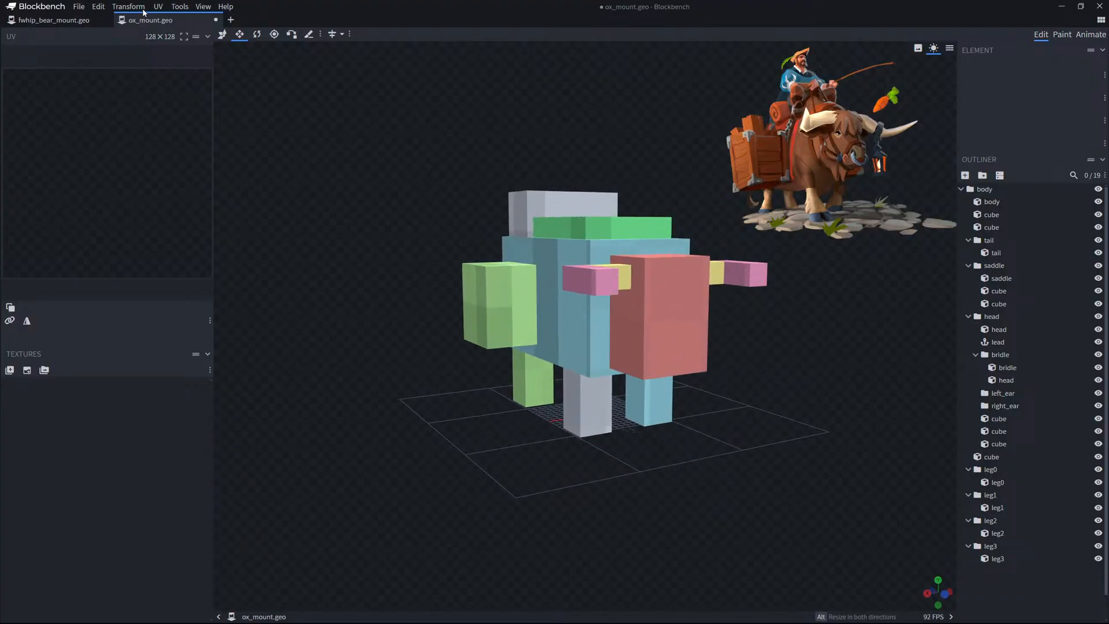
Open the seat position setup and raise the seat to Y 1.7.
left_click(179, 7)
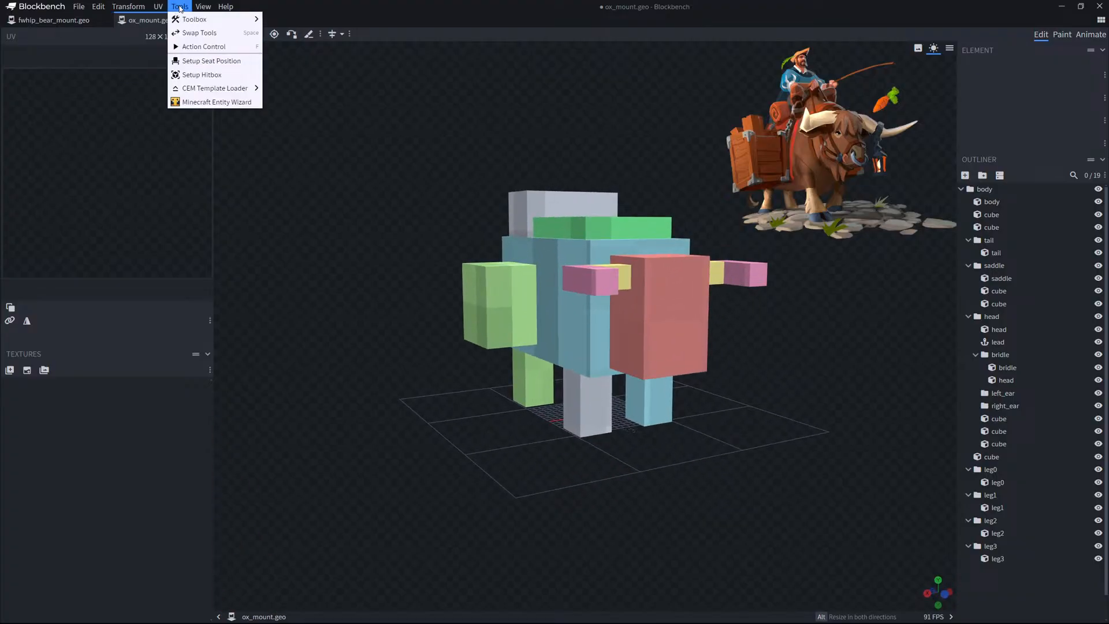
left_click(209, 61)
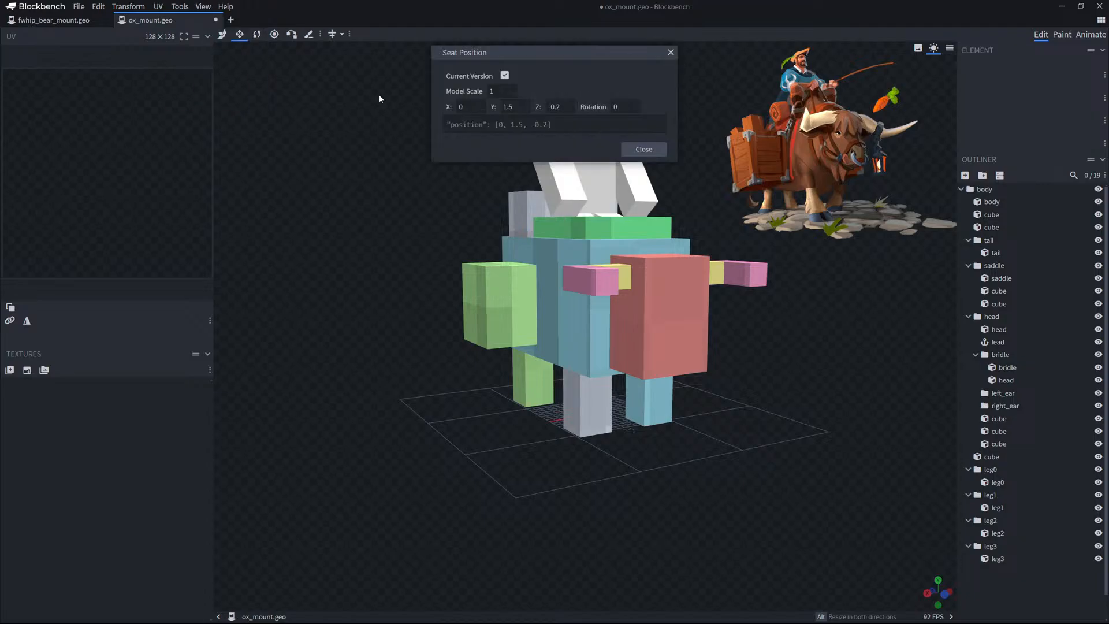
left_click(525, 105)
left_click(526, 105)
left_click(526, 105)
left_click(526, 109)
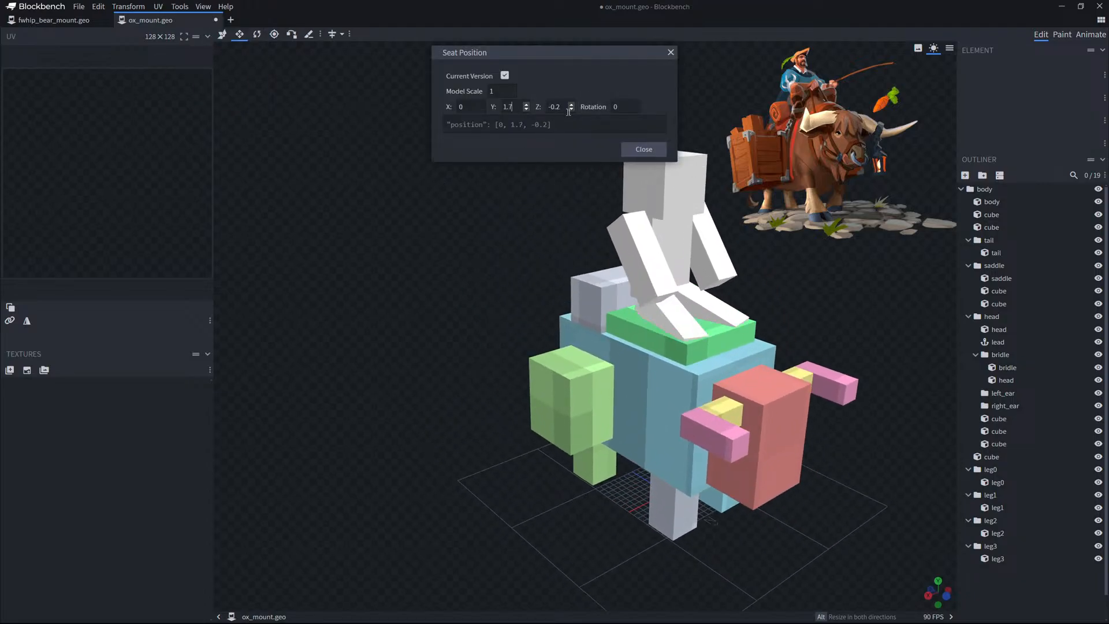
Shift the seat along Z until its Z position is 0.
left_click(571, 109)
left_click(572, 104)
left_click(571, 104)
left_click(571, 104)
left_click(571, 104)
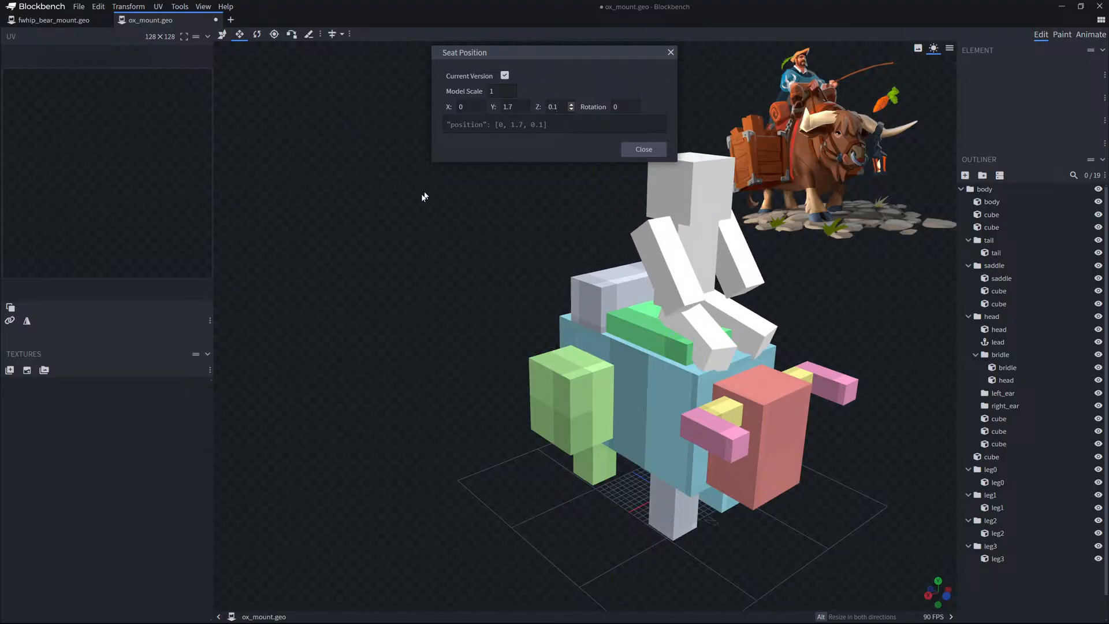
left_click_drag(423, 193, 282, 206)
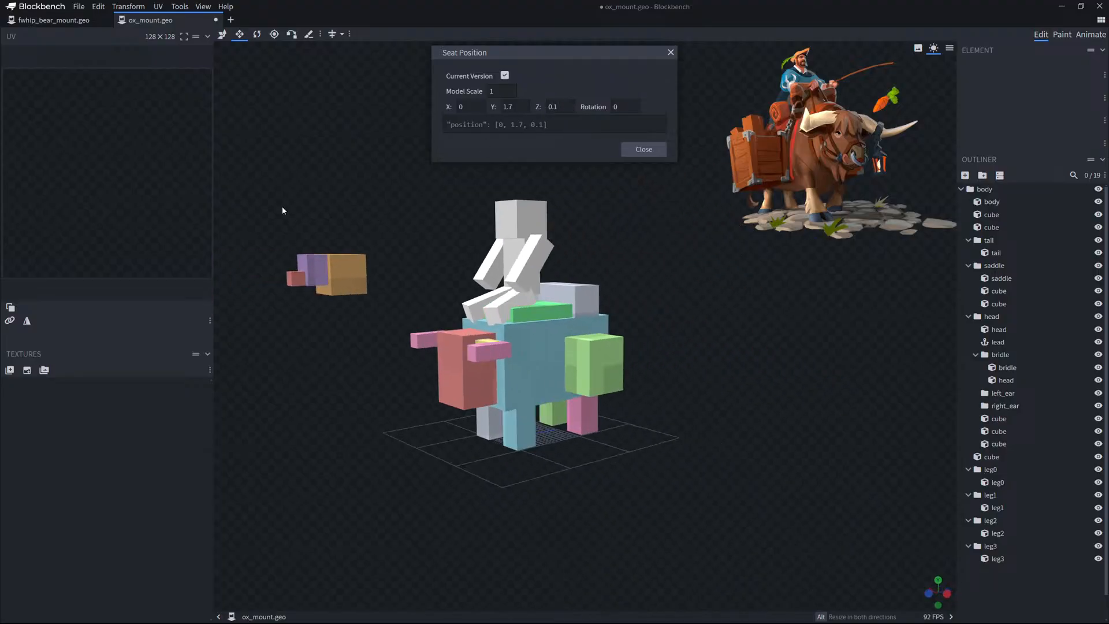
left_click(571, 109)
left_click_drag(369, 196, 595, 138)
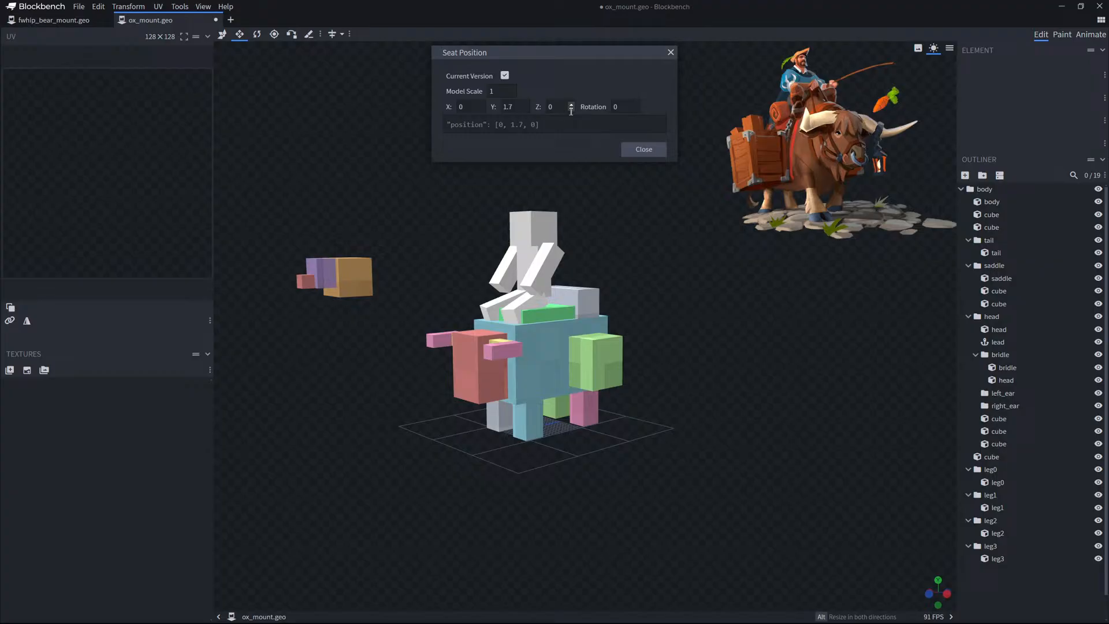
Lower the seat slightly by setting its Y position to 1.65.
left_click(527, 109)
left_click(526, 106)
type("65")
left_click_drag(732, 205, 874, 239)
scroll(605, 235, "down", 4)
scroll(866, 248, "up", 5)
left_click_drag(831, 303, 873, 295)
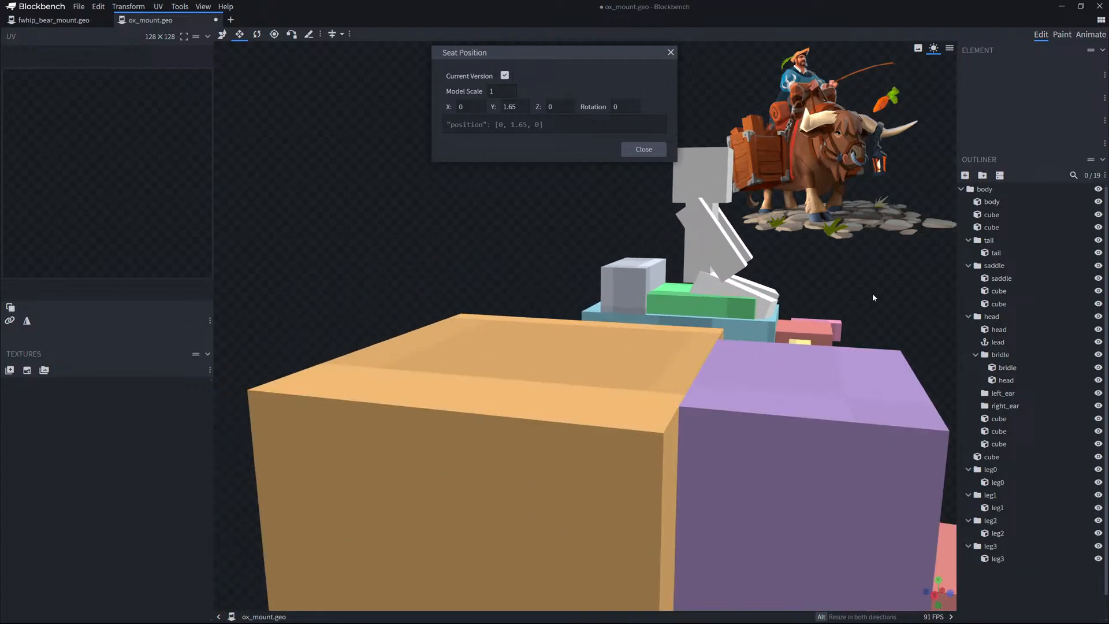
Examine the rider's fit on the saddle from the side and the front, and close the seat position setup.
right_click_drag(872, 295, 709, 298)
scroll(707, 299, "down", 3)
left_click_drag(693, 298, 509, 292)
scroll(441, 291, "down", 5)
left_click(440, 286)
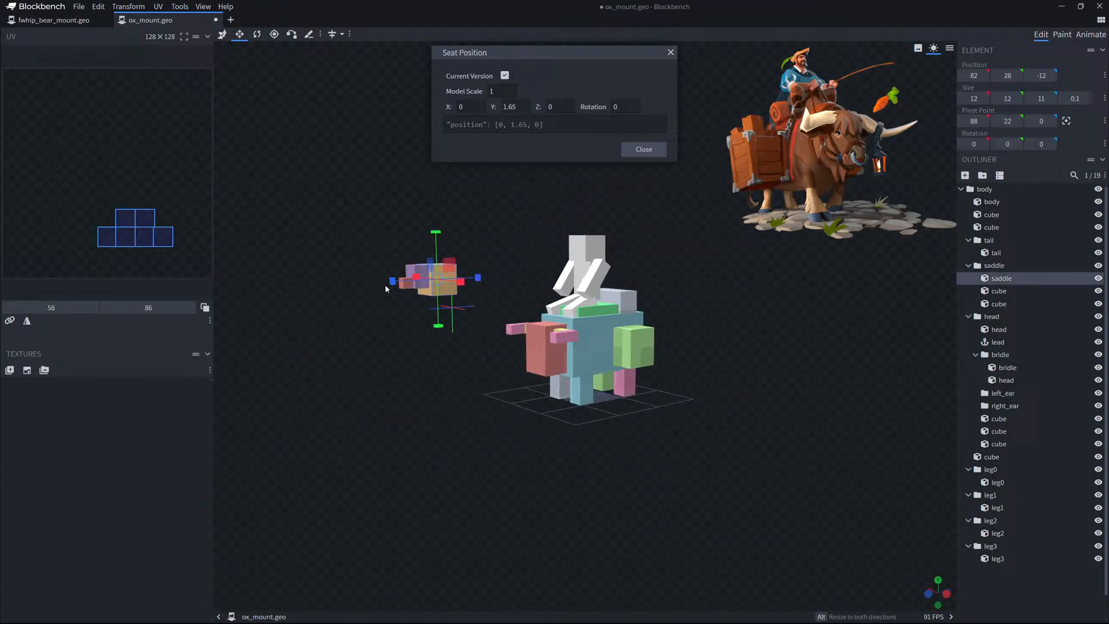
left_click_drag(466, 347, 719, 426)
left_click(990, 590)
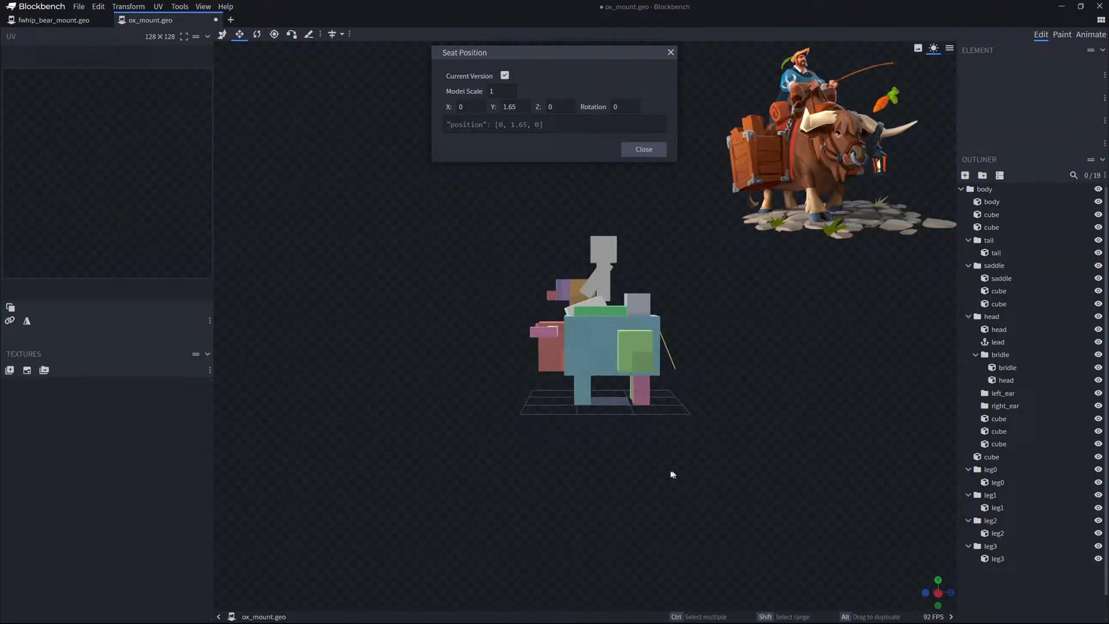
left_click_drag(679, 476, 761, 526)
scroll(822, 472, "up", 2)
scroll(445, 498, "up", 4)
scroll(490, 511, "up", 4)
right_click_drag(762, 527, 713, 493)
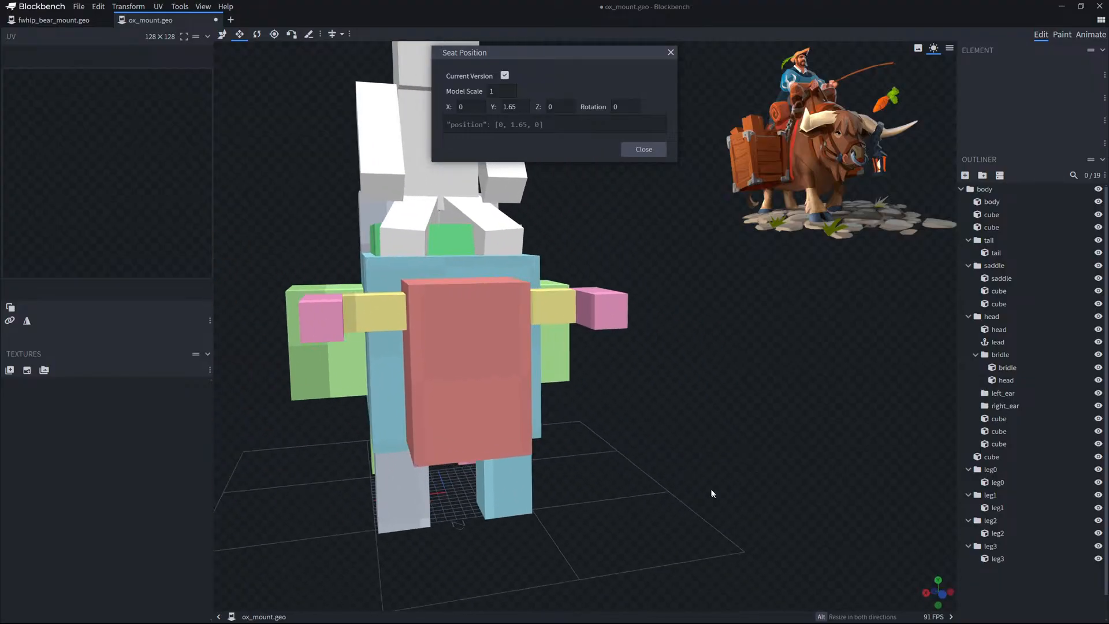
scroll(711, 492, "up", 3)
left_click_drag(696, 485, 700, 481)
left_click(644, 148)
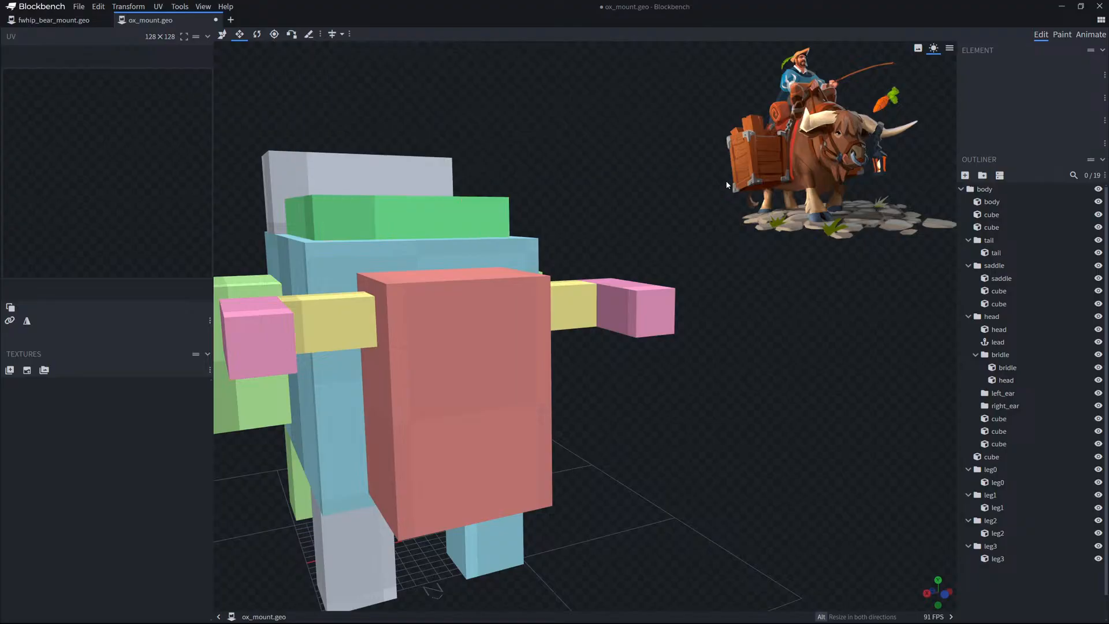
Move the two pink horn tip cubes outward by one unit each, away from the head.
left_click_drag(695, 184, 617, 244)
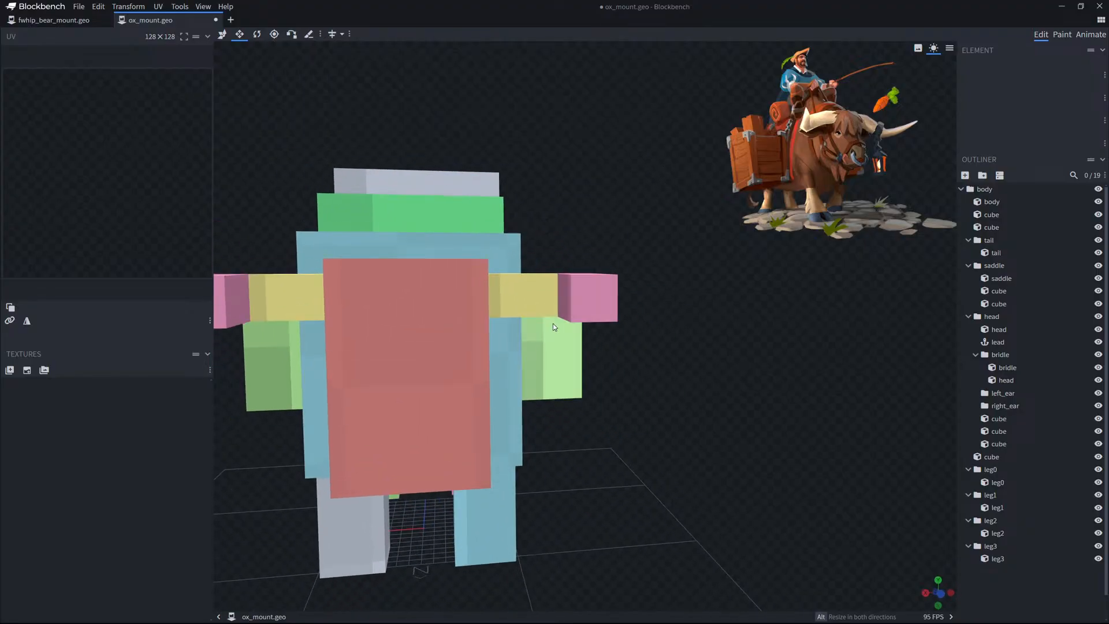
left_click_drag(573, 404, 643, 403)
scroll(643, 403, "down", 4)
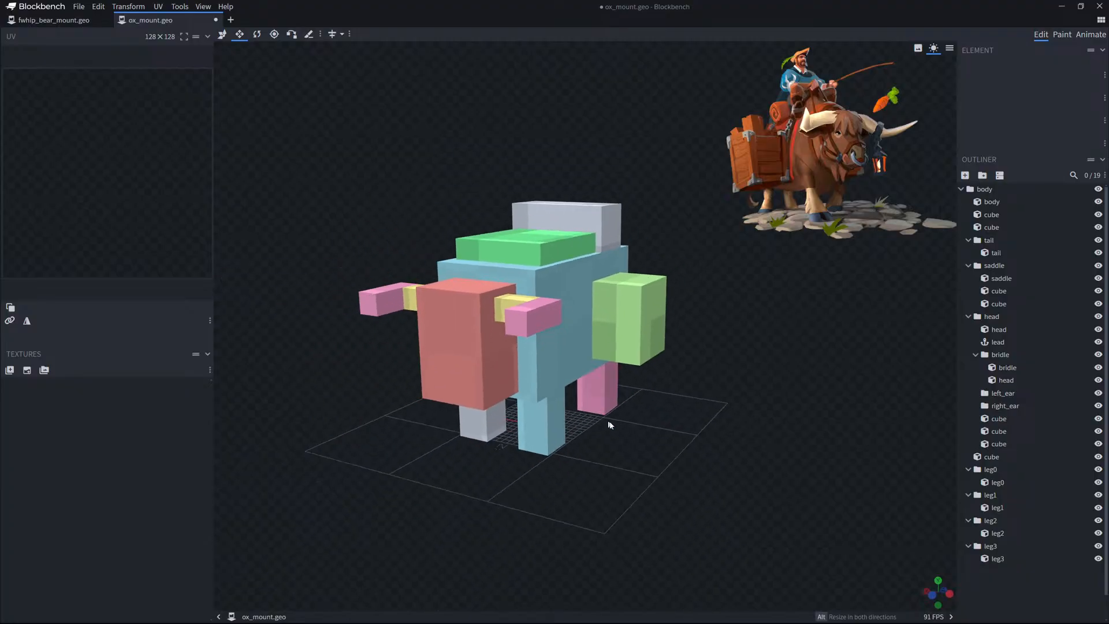
left_click_drag(773, 400, 856, 381)
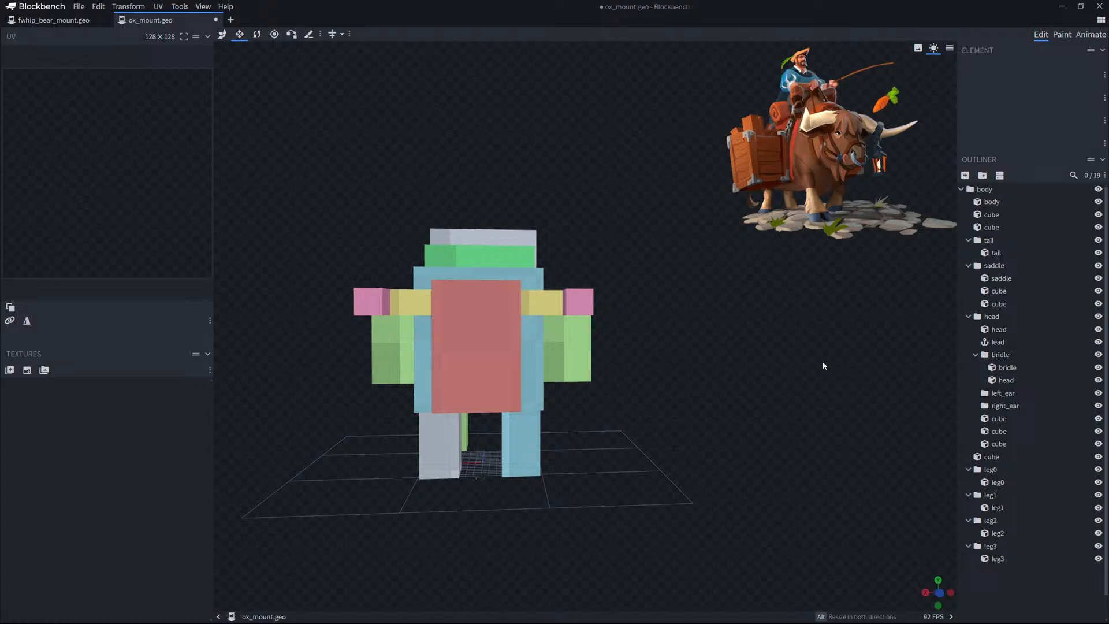
left_click_drag(812, 366, 720, 386)
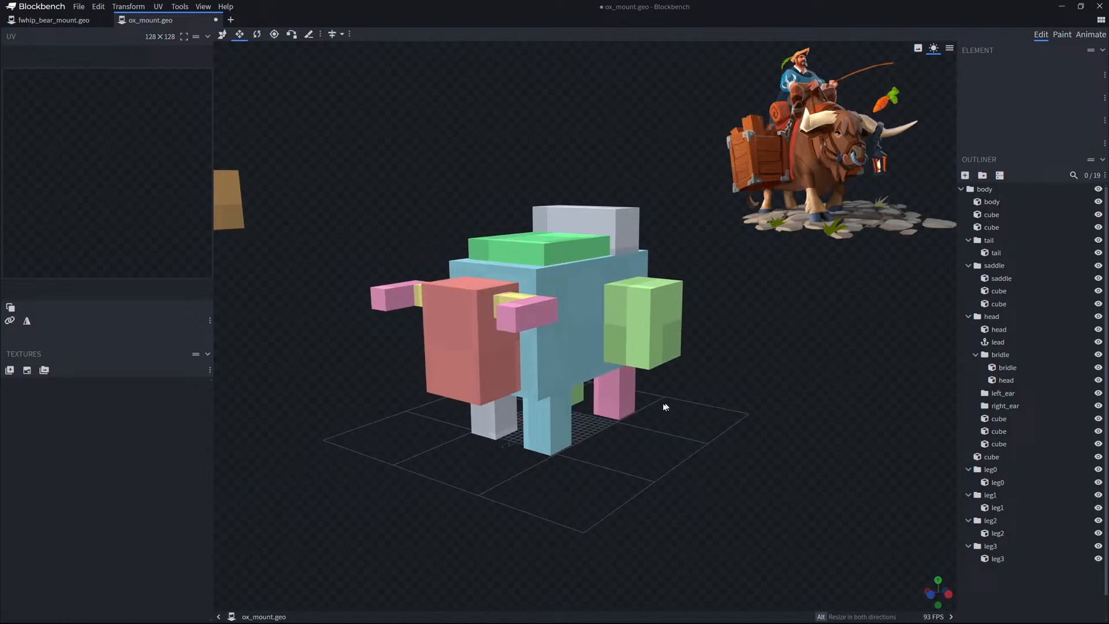
scroll(666, 422, "up", 2)
left_click_drag(668, 443, 665, 382)
left_click(571, 341)
key("v")
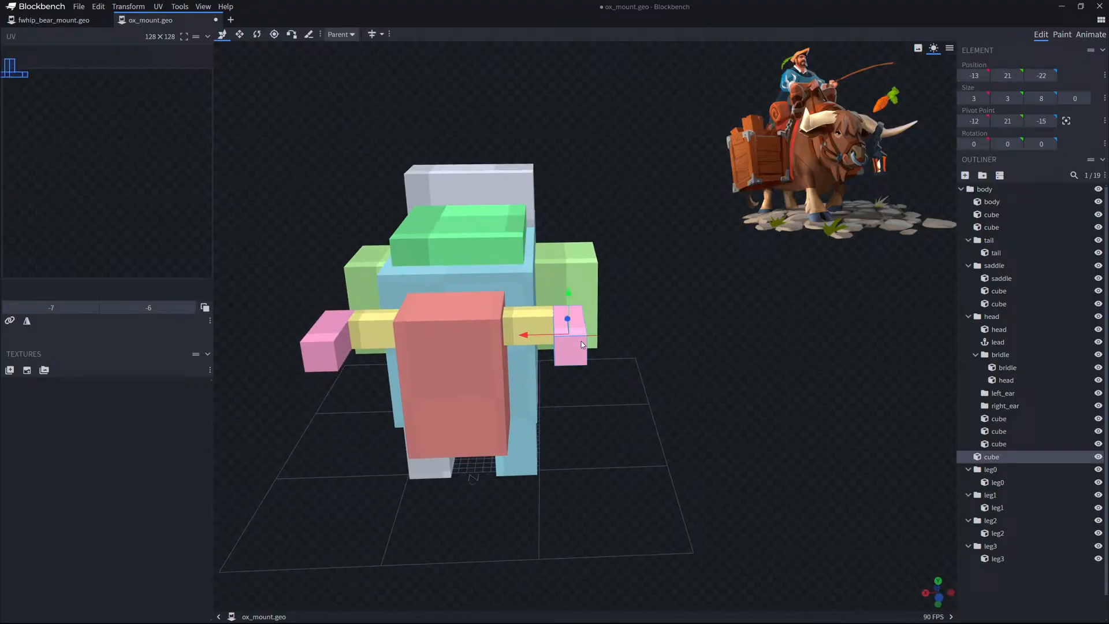
left_click_drag(546, 338, 556, 337)
left_click(342, 341)
mouse_move(311, 339)
left_mouse_down()
mouse_move(298, 340)
mouse_move(323, 331)
left_mouse_up()
Stretch the yellow base cubes of both horns outward until they meet the shifted horn tips.
left_click(387, 324)
key("s")
left_click(534, 330)
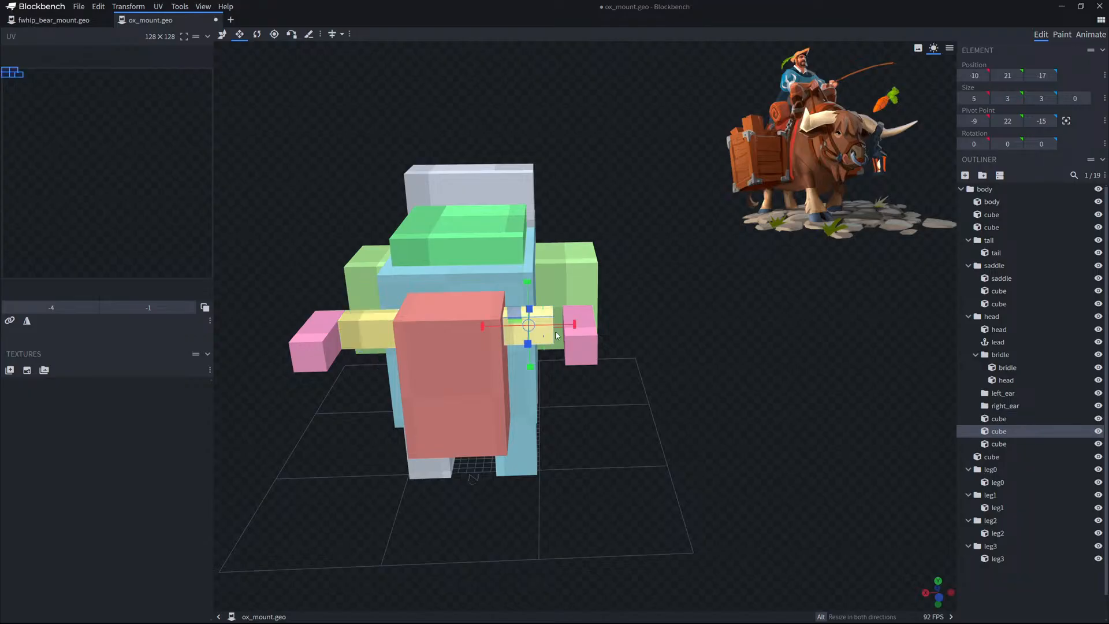
left_click_drag(572, 328, 581, 329)
left_click(735, 467)
left_click_drag(735, 467, 762, 426)
Dismiss the WinRAR licence notice, load the lantern_hanging model file and try to open its parent model.
mouse_move(477, 617)
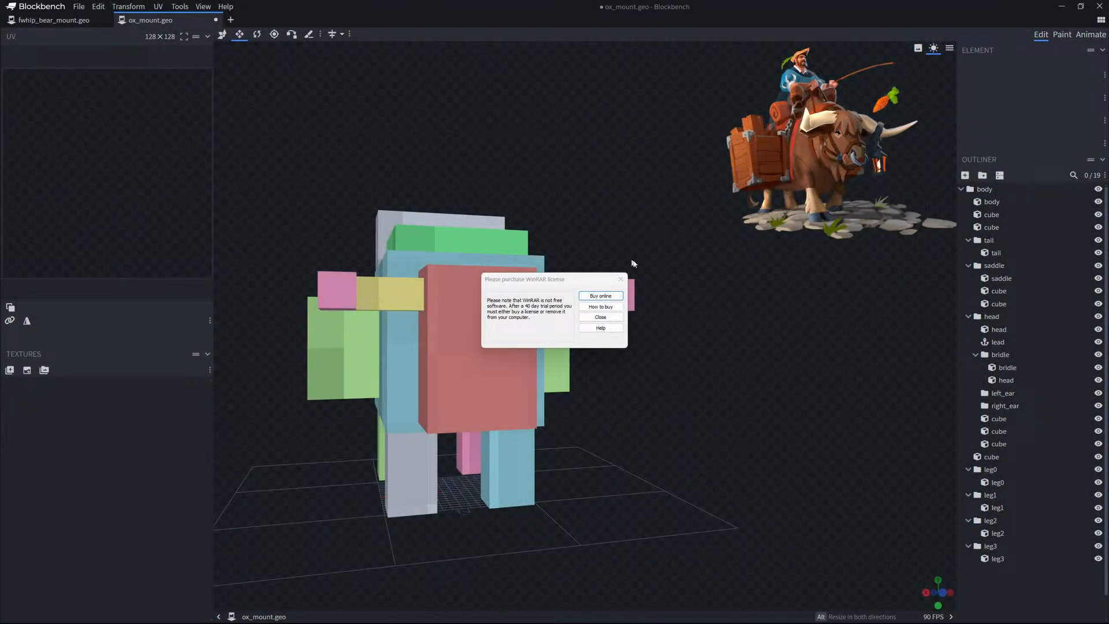
left_click(620, 279)
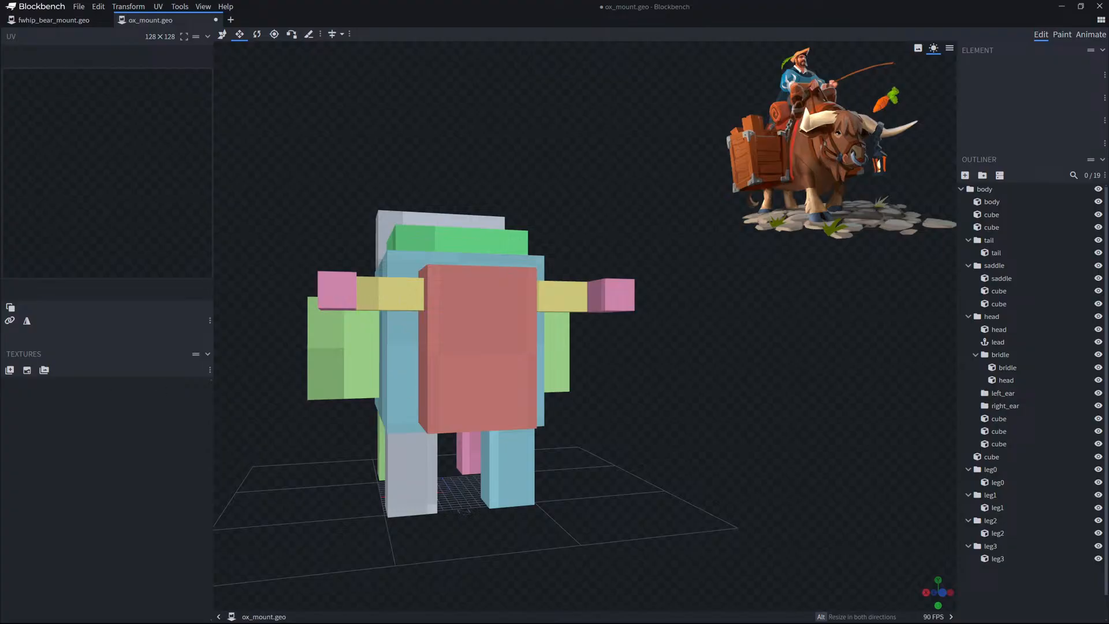
left_click_drag(285, 67, 277, 21)
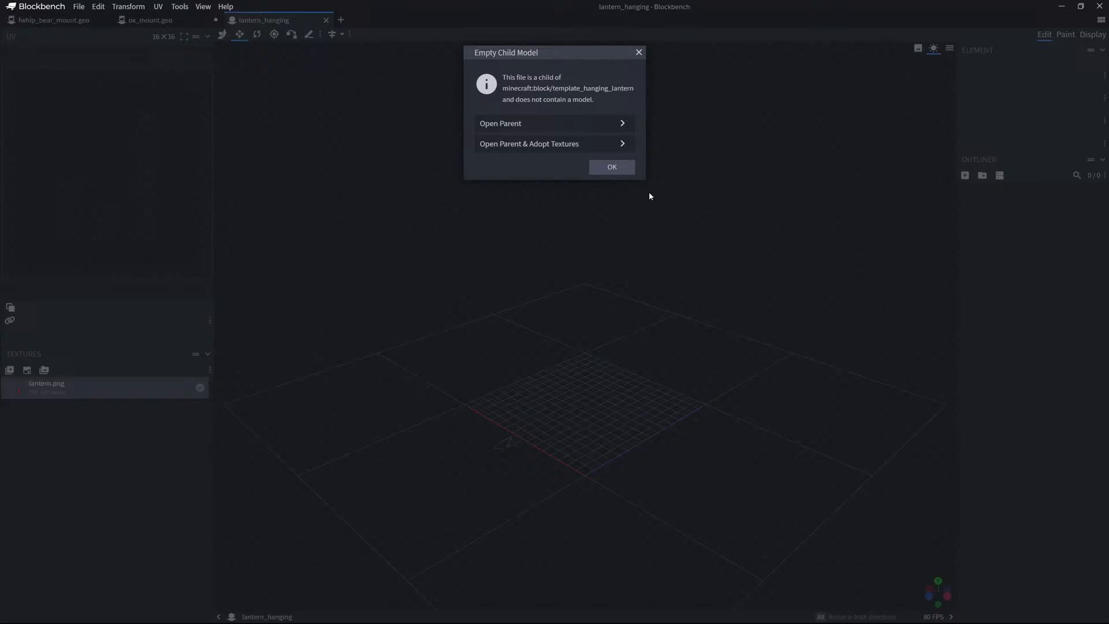
left_click(510, 122)
left_click(642, 137)
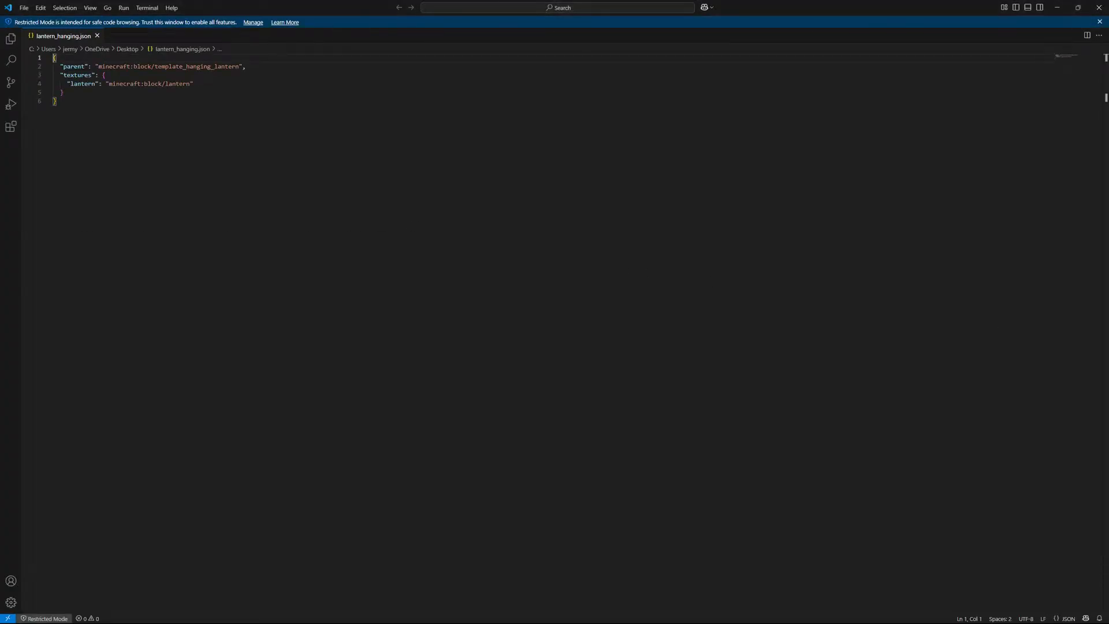
Examine the parent and texture references of lantern_hanging.json in Visual Studio Code and close the file.
key("alt+Tab")
key("Tab")
key("alt+Tab")
key("Tab")
key("Tab")
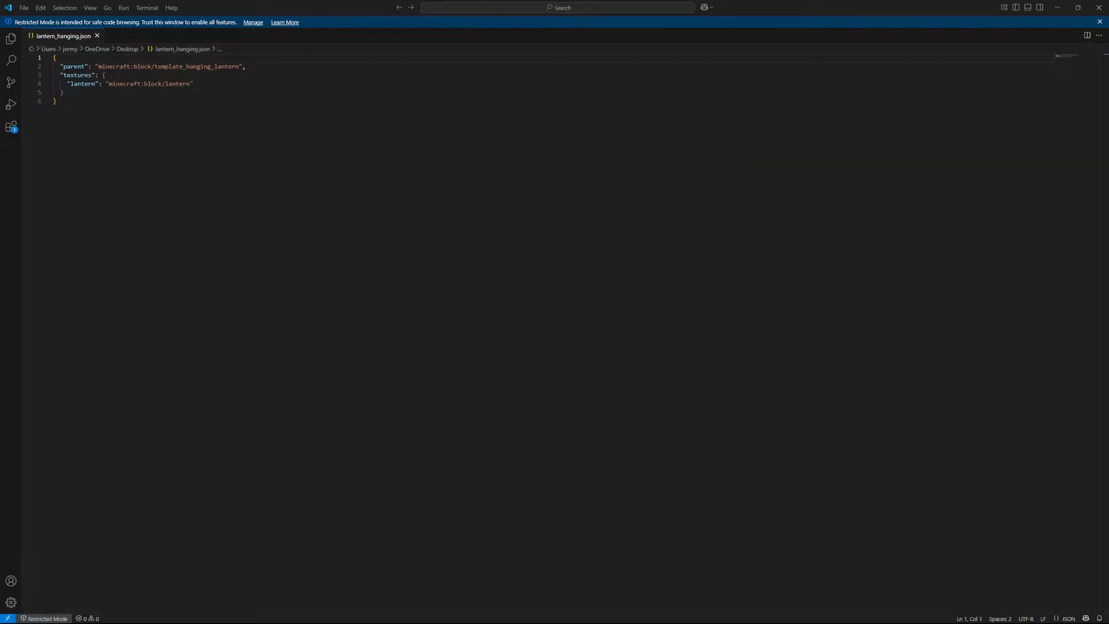
key("ctrl+w")
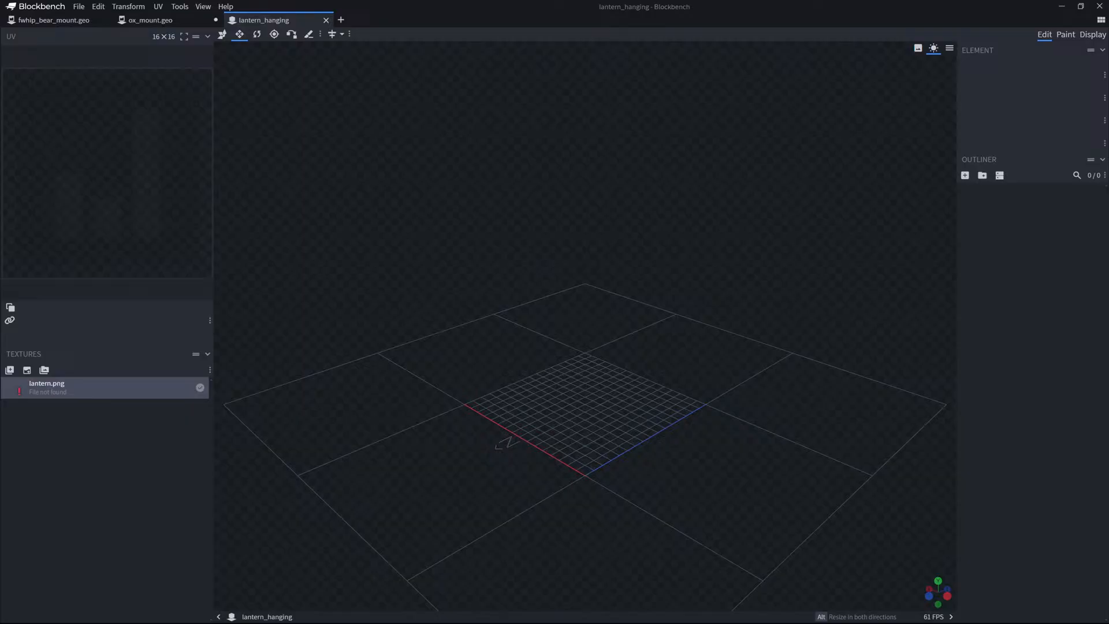
Open the template_hanging_lantern model and replace its #lantern texture with the lantern.png file.
left_click_drag(375, 315, 431, 319)
left_click_drag(350, 289, 448, 271)
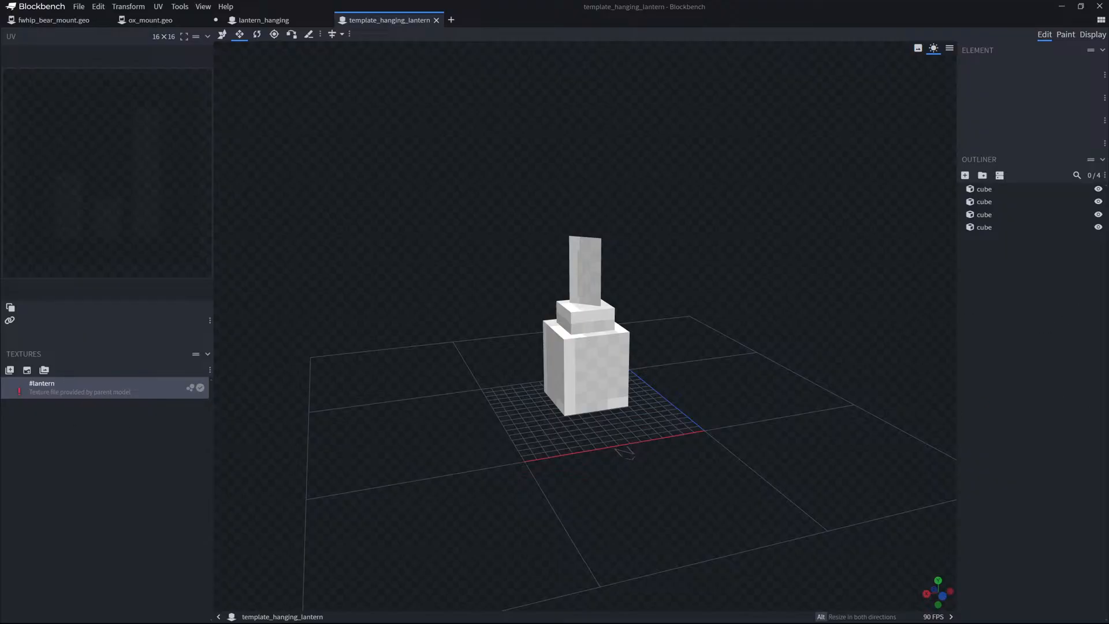
left_click_drag(0, 427, 94, 393)
left_click(587, 114)
right_click(69, 389)
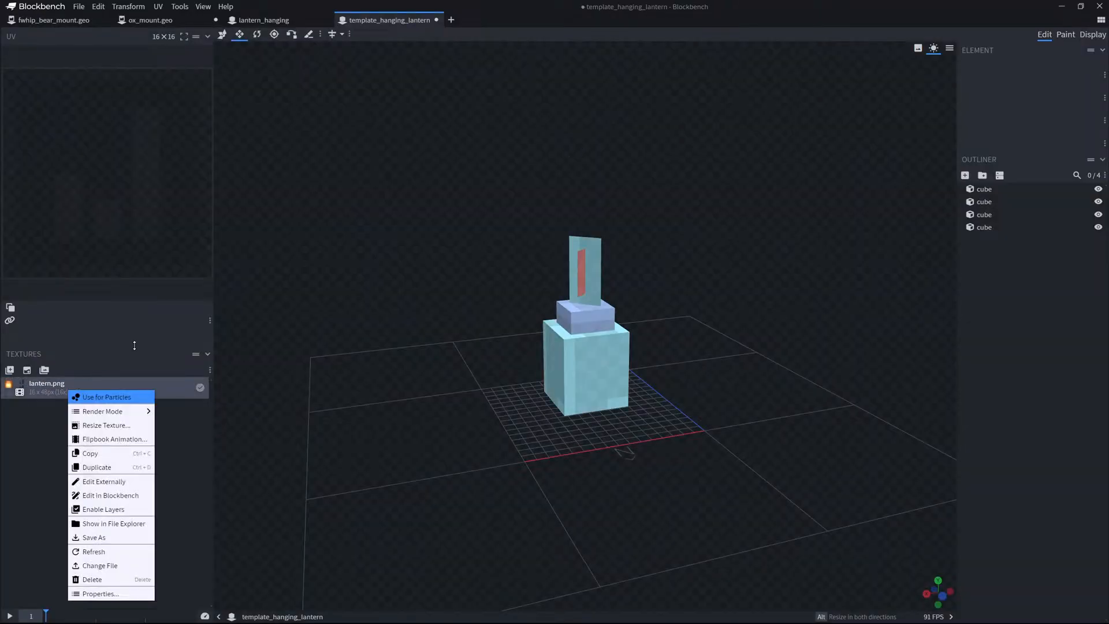
left_click_drag(370, 417, 397, 419)
Apply the lantern.png texture to the untextured faces of all four lantern cubes.
key("ctrl+a")
right_click(84, 393)
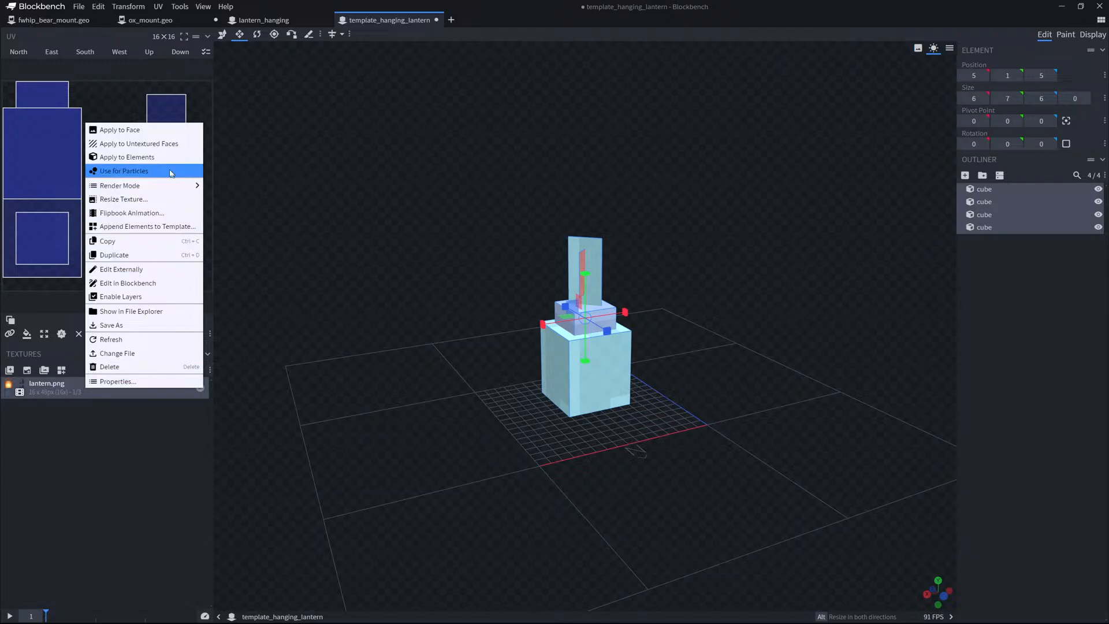
left_click(144, 141)
left_click(1020, 355)
left_click_drag(745, 371, 710, 372)
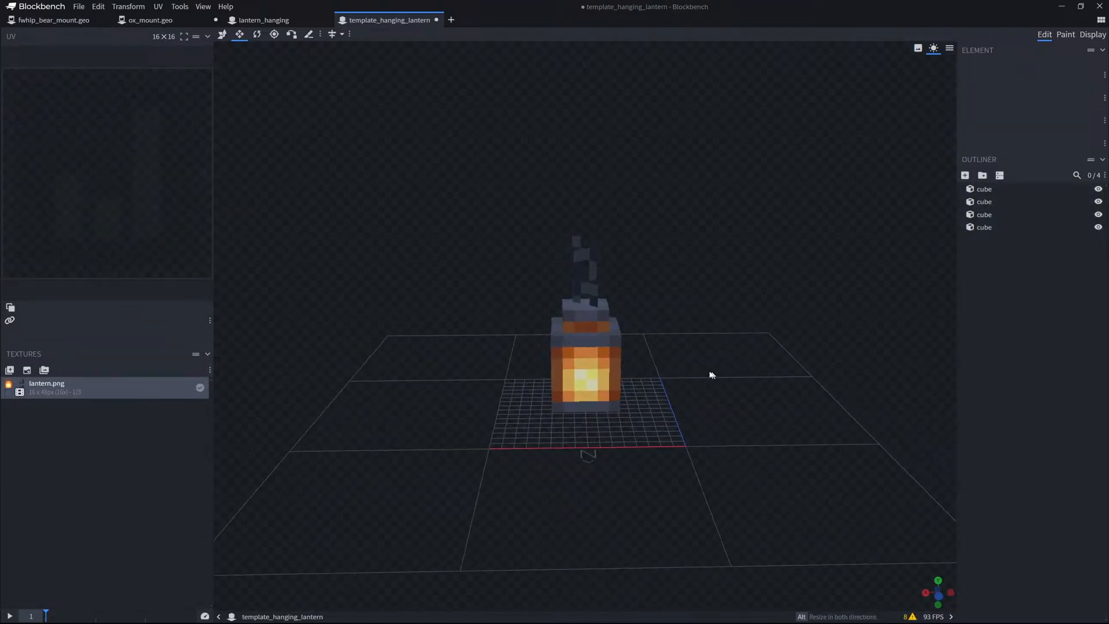
left_click_drag(482, 289, 417, 269)
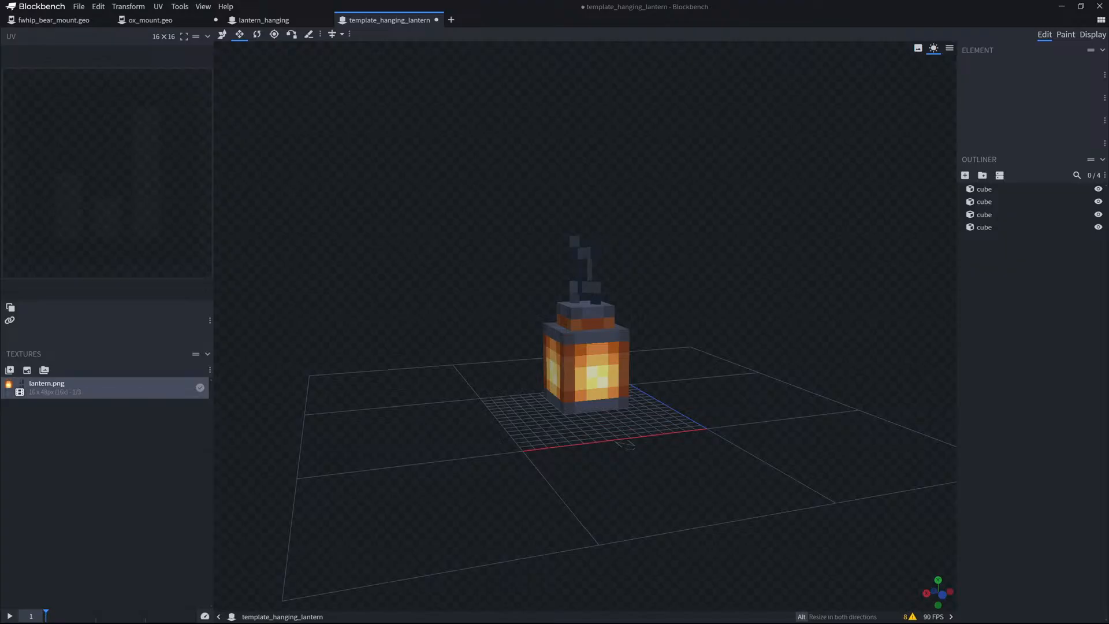
In the ox_mount model, try rotating one pink horn tip cube -27.5 degrees about its vertical axis.
left_click(162, 21)
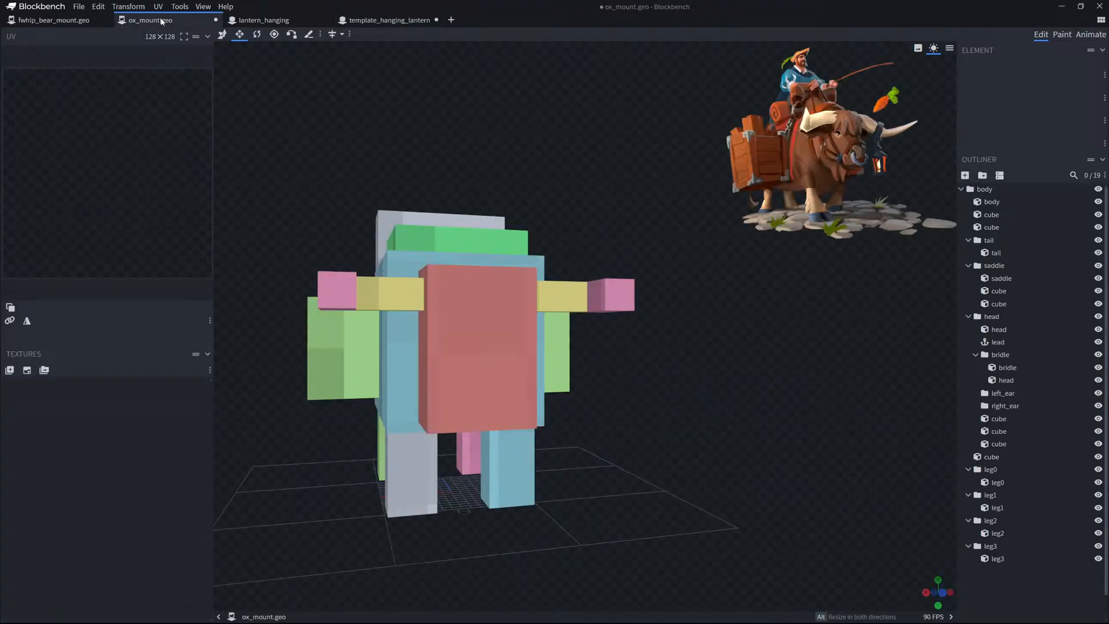
left_click_drag(521, 150, 560, 179)
scroll(561, 179, "down", 3)
left_click_drag(293, 169, 382, 189)
left_click(499, 378)
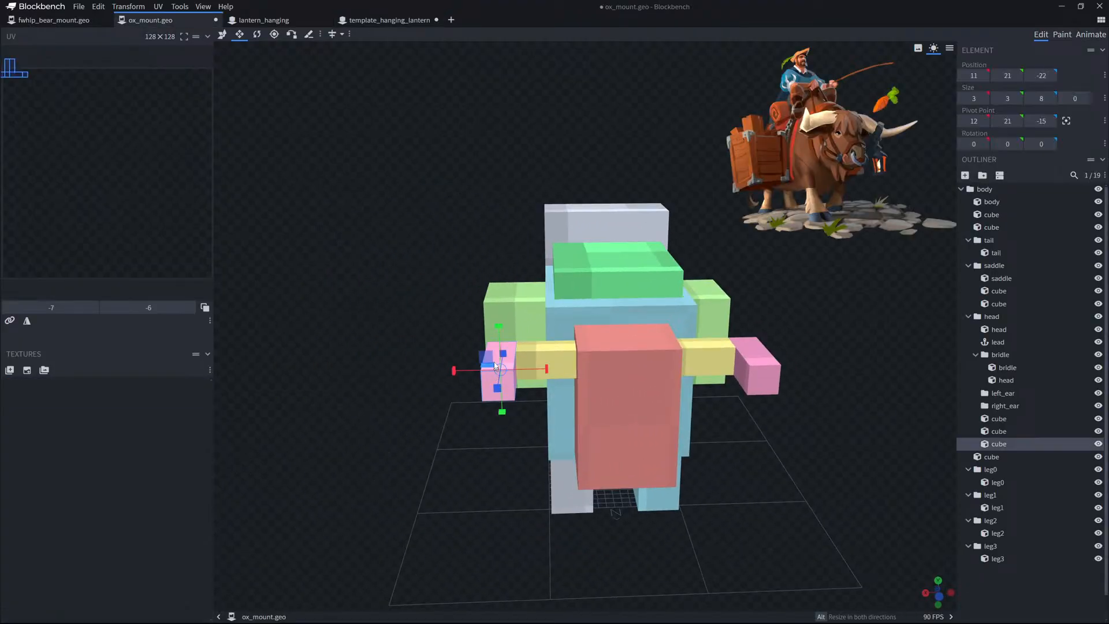
key("r")
left_click_drag(497, 216, 598, 231)
left_click(498, 224)
left_click(757, 408)
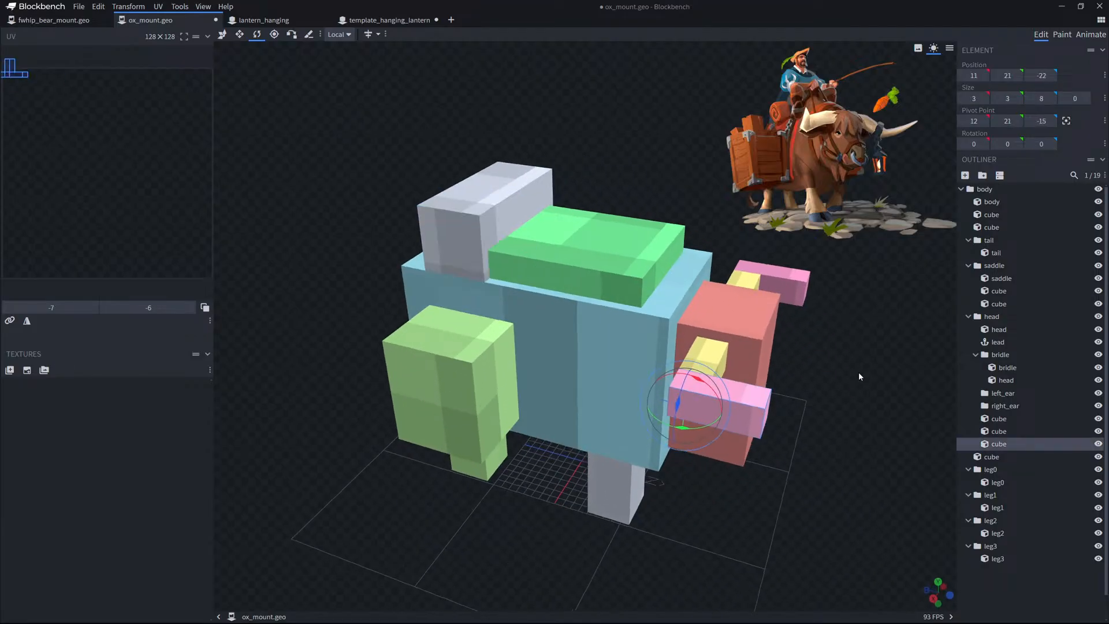
left_click_drag(859, 377, 746, 398)
mouse_move(535, 475)
left_mouse_down()
mouse_move(540, 466)
mouse_move(526, 463)
left_mouse_up()
left_click_drag(385, 380, 382, 357)
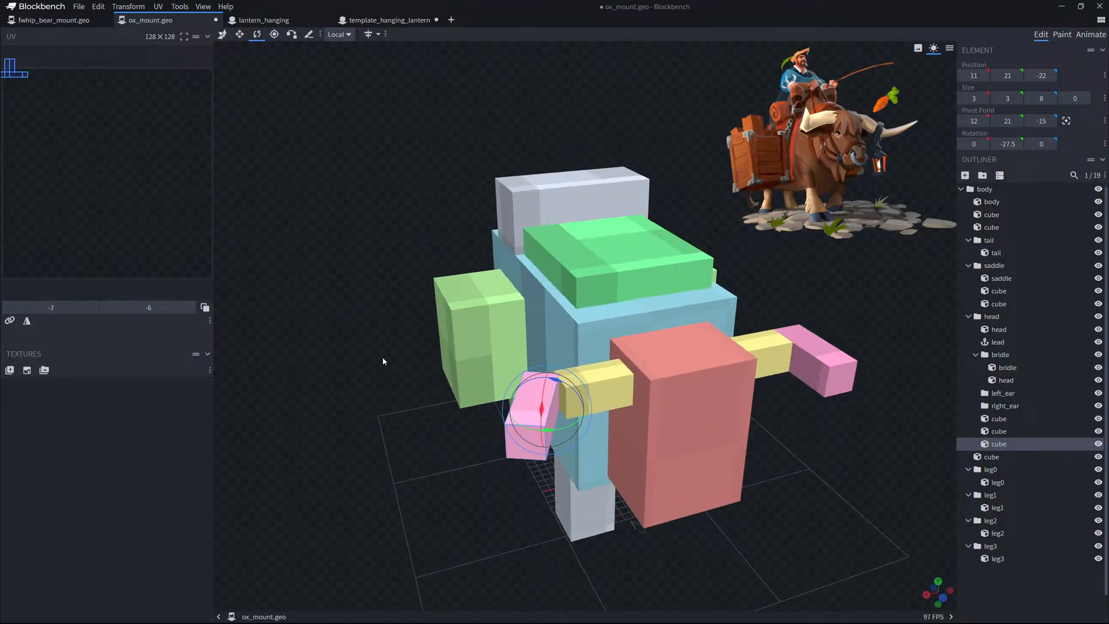
Try shifting the rotated horn tip cube, and undo both that move and the rotation.
key("v")
left_click_drag(521, 417, 540, 413)
left_click_drag(358, 335, 296, 330)
key("ctrl+z")
key("ctrl+z")
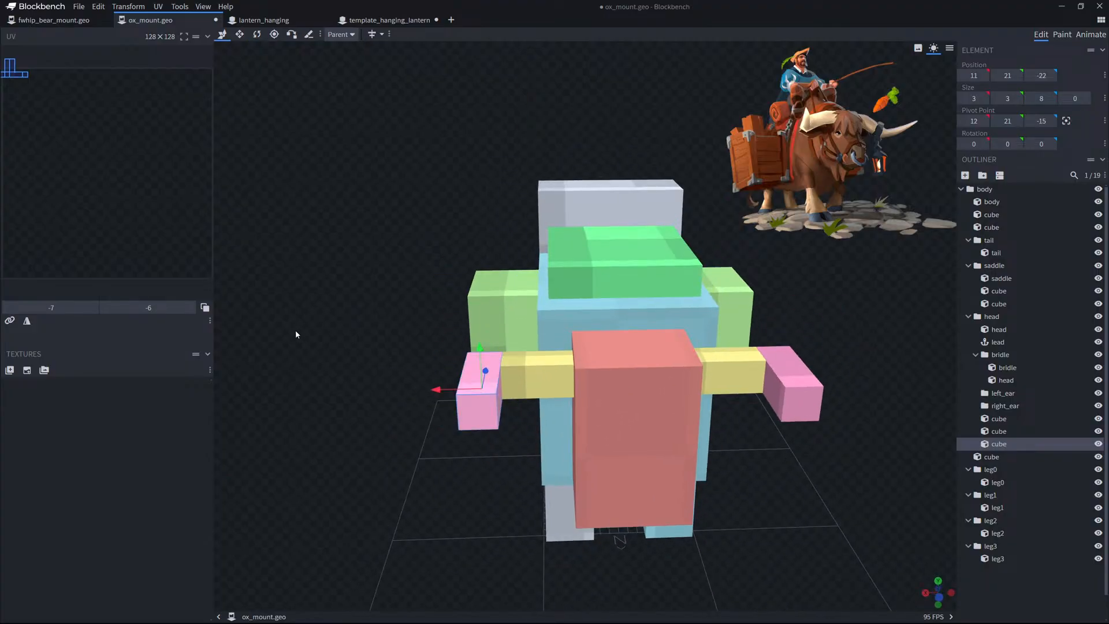
scroll(1000, 544, "down", 1)
left_click(998, 547)
left_click_drag(777, 517, 818, 508)
scroll(868, 484, "down", 4)
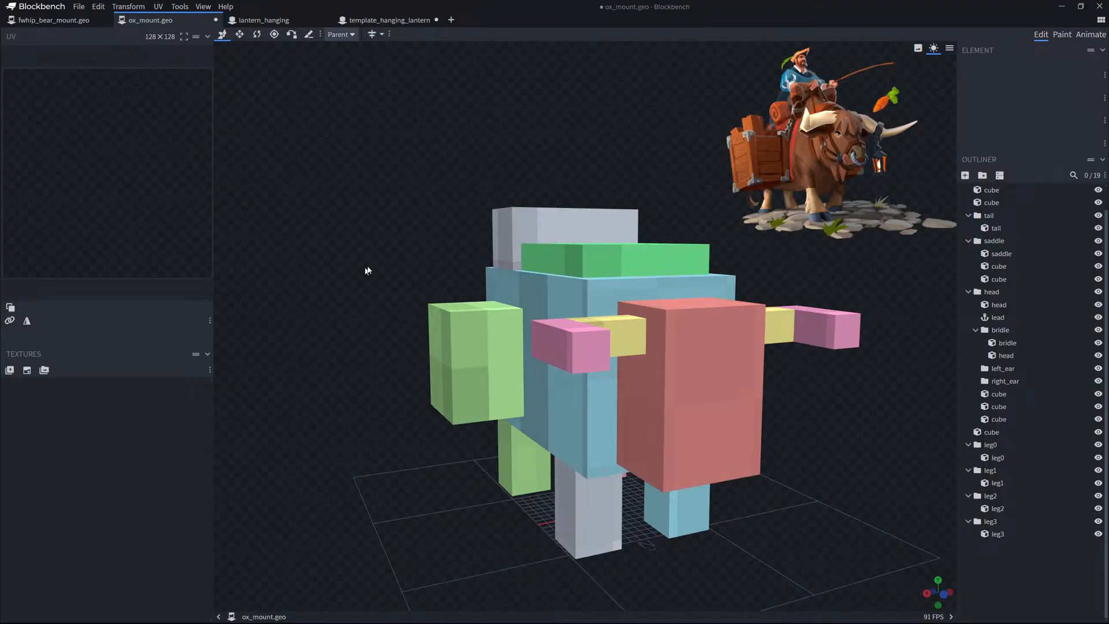
left_click(378, 22)
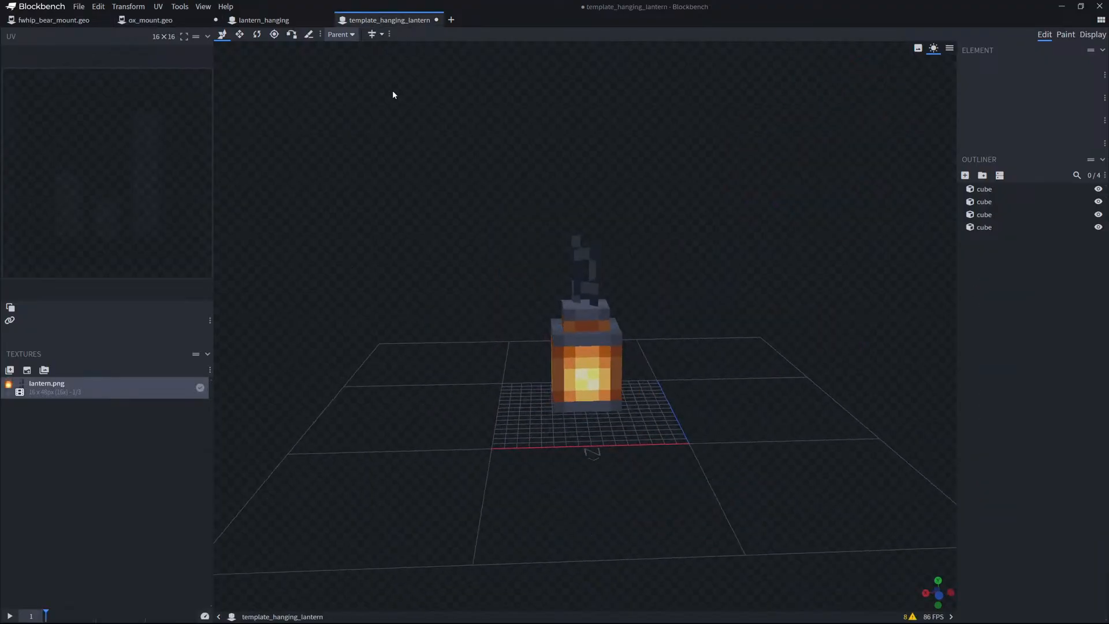
left_click(161, 23)
left_click_drag(443, 110, 480, 187)
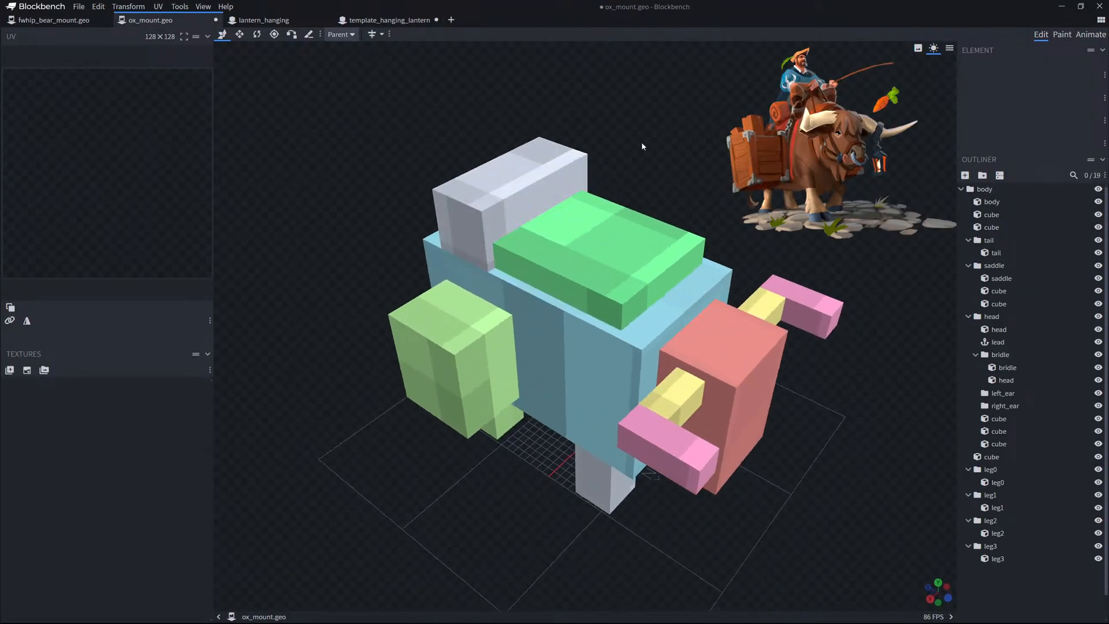
Shorten both pink horn tip cubes at their front ends to a length of 7 units.
left_click_drag(641, 141, 615, 187)
left_click(722, 294)
key("s")
mouse_move(743, 306)
left_mouse_down()
mouse_move(727, 314)
mouse_move(742, 307)
left_mouse_up()
left_click(569, 442)
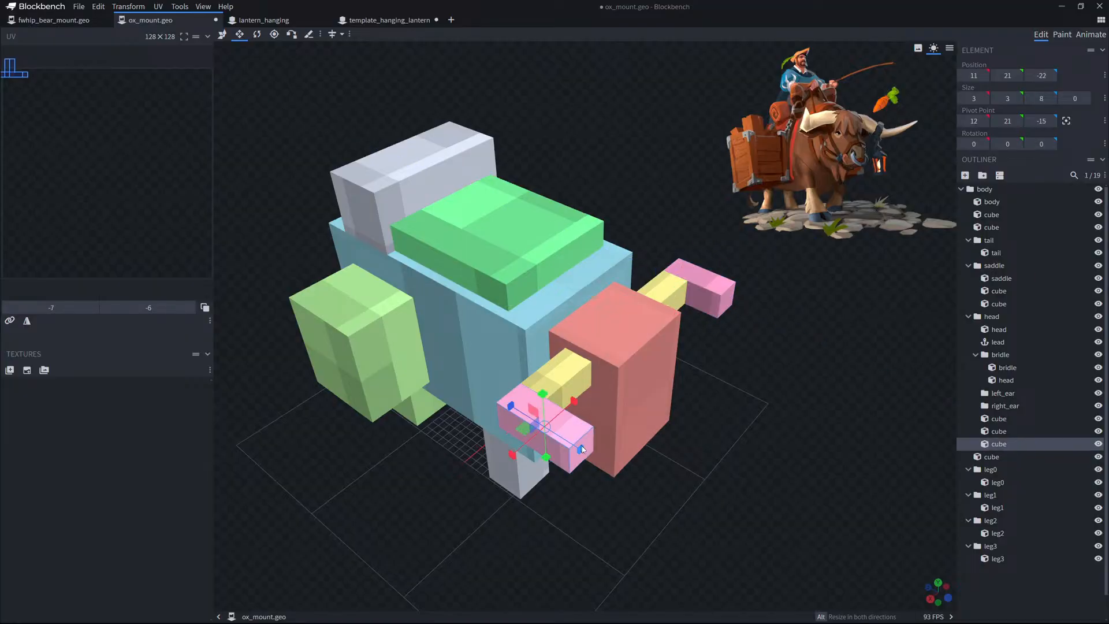
left_click_drag(580, 450, 575, 447)
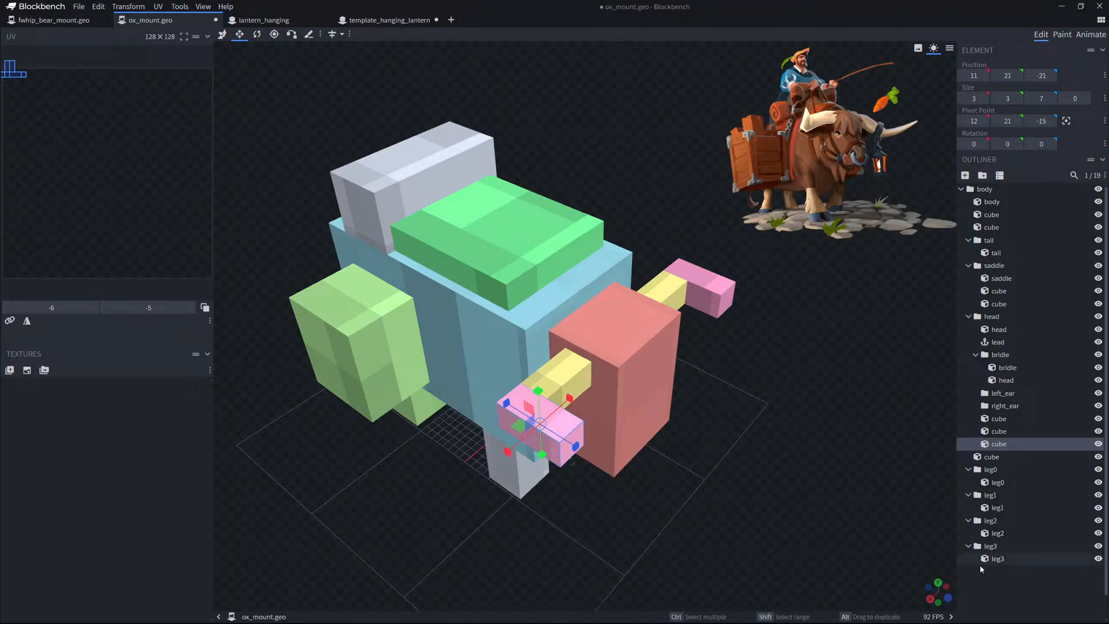
left_click(982, 581)
left_click_drag(913, 509, 696, 439)
Copy all four cubes of the hanging lantern model and paste them into the ox_mount model.
left_click(406, 20)
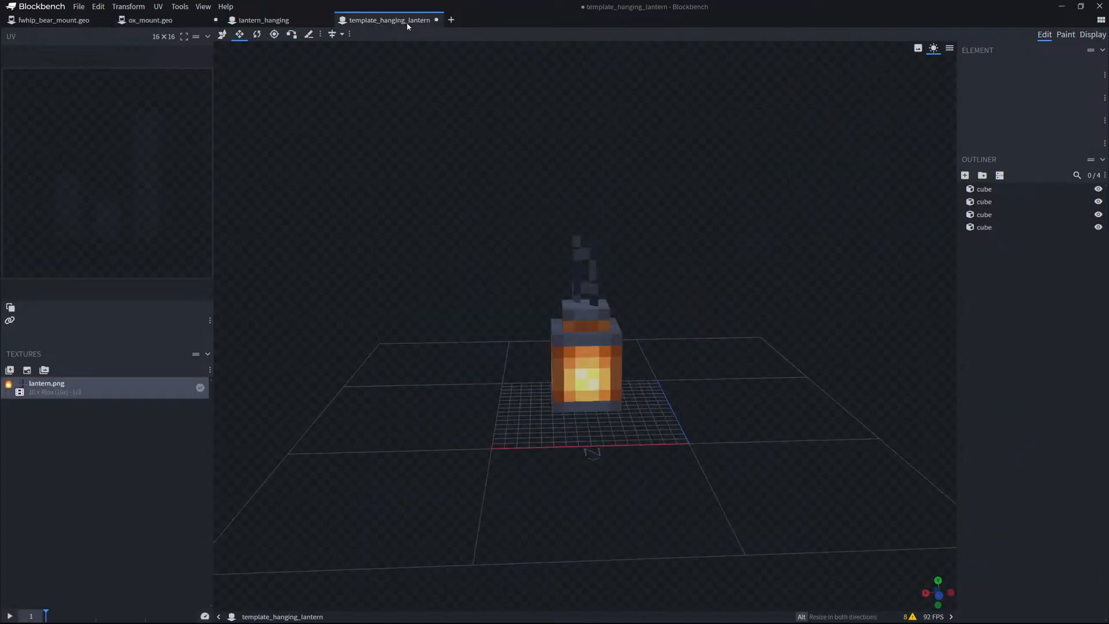
left_click_drag(593, 219, 618, 214)
key("ctrl+a")
key("ctrl+c")
left_click(176, 23)
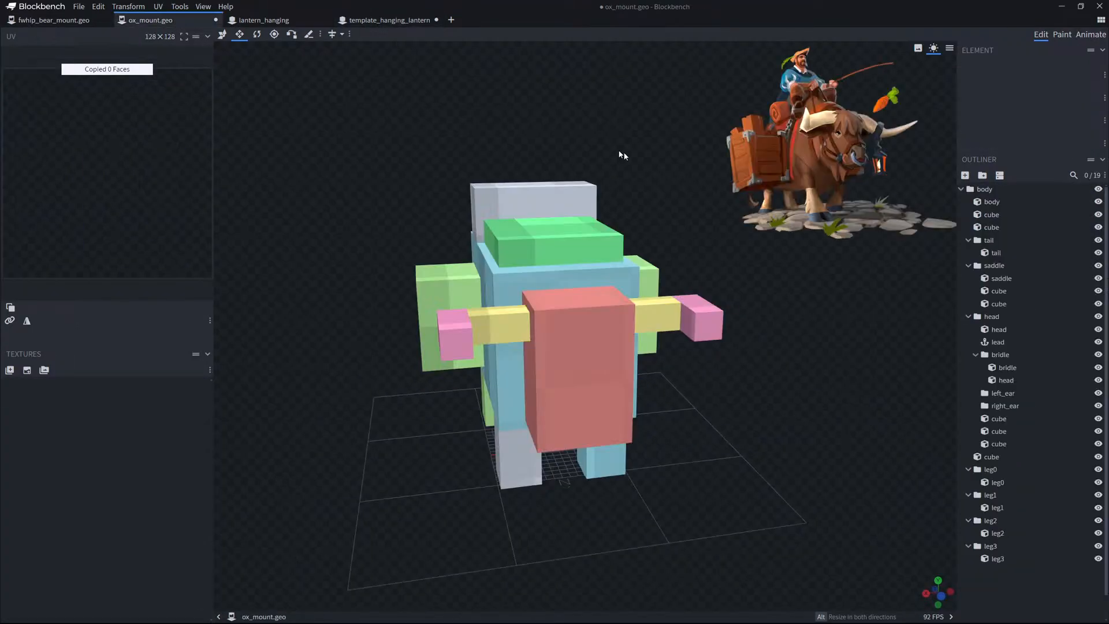
scroll(694, 202, "up", 3)
left_click_drag(736, 215, 771, 280)
scroll(771, 280, "up", 3)
right_click_drag(771, 280, 703, 272)
left_click_drag(703, 272, 691, 238)
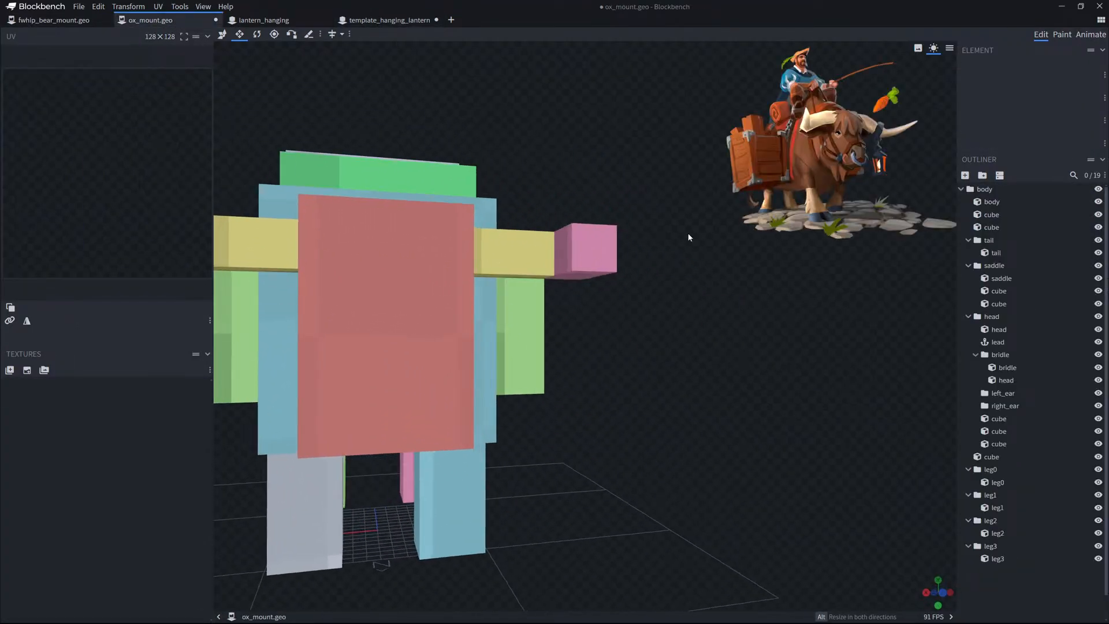
right_click_drag(691, 234, 692, 270)
left_click_drag(691, 267, 744, 276)
key("ctrl+v")
scroll(648, 202, "down", 2)
scroll(745, 279, "down", 4)
left_click_drag(580, 220, 604, 180)
scroll(600, 179, "down", 1)
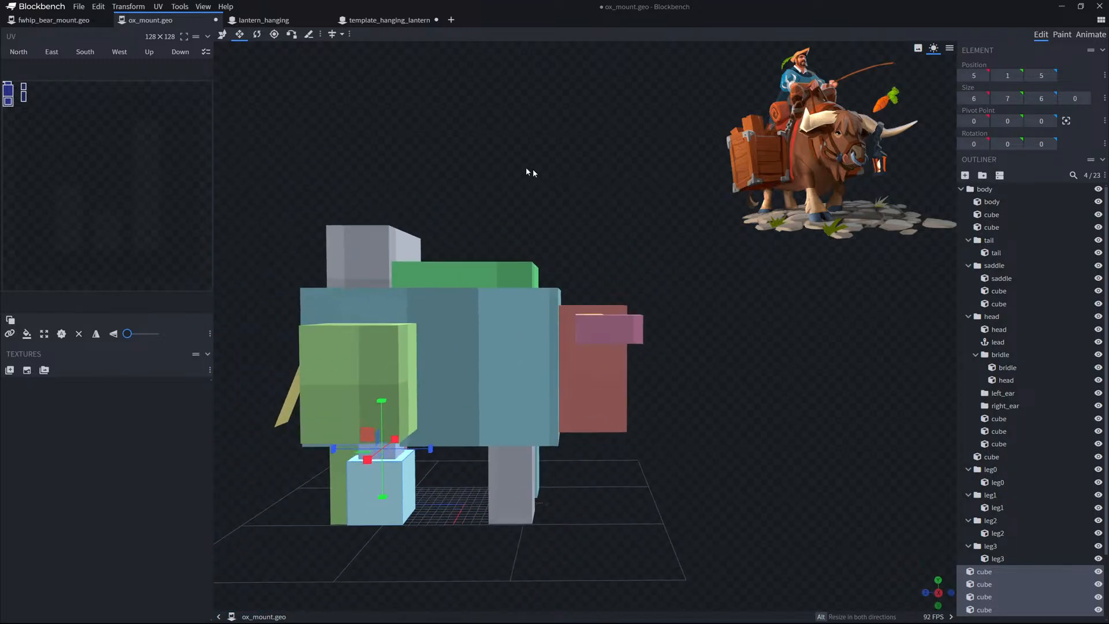
Move the pasted lantern to the front and outer side of the ox, placing its base cube at -21, 1, -21.
left_click(223, 34)
left_click_drag(367, 452, 601, 478)
left_click_drag(745, 404, 537, 425)
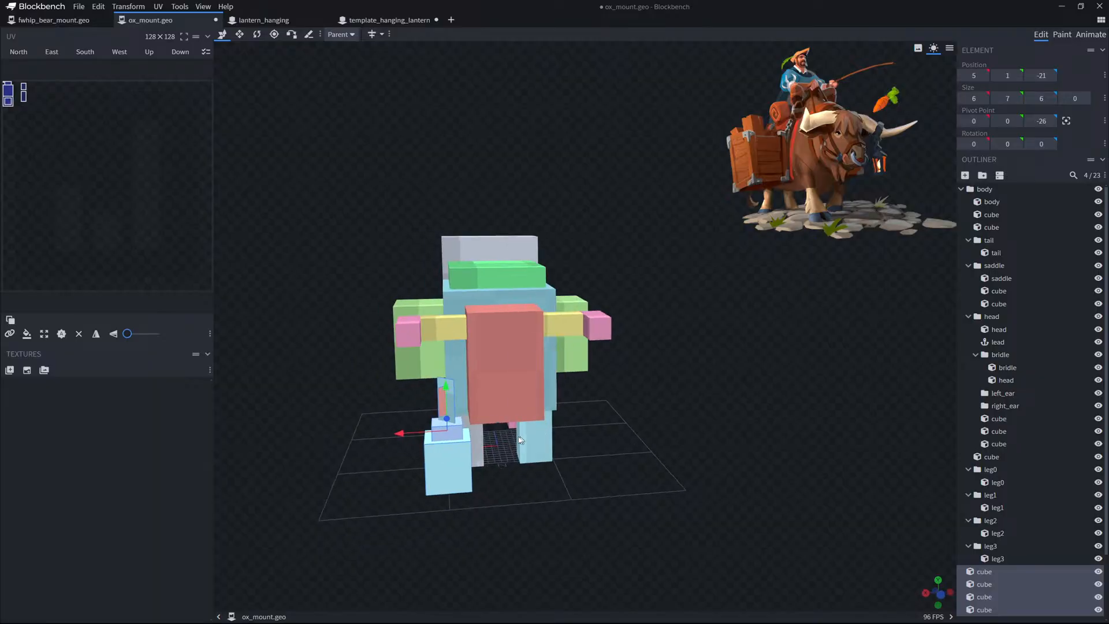
left_click_drag(443, 433, 613, 430)
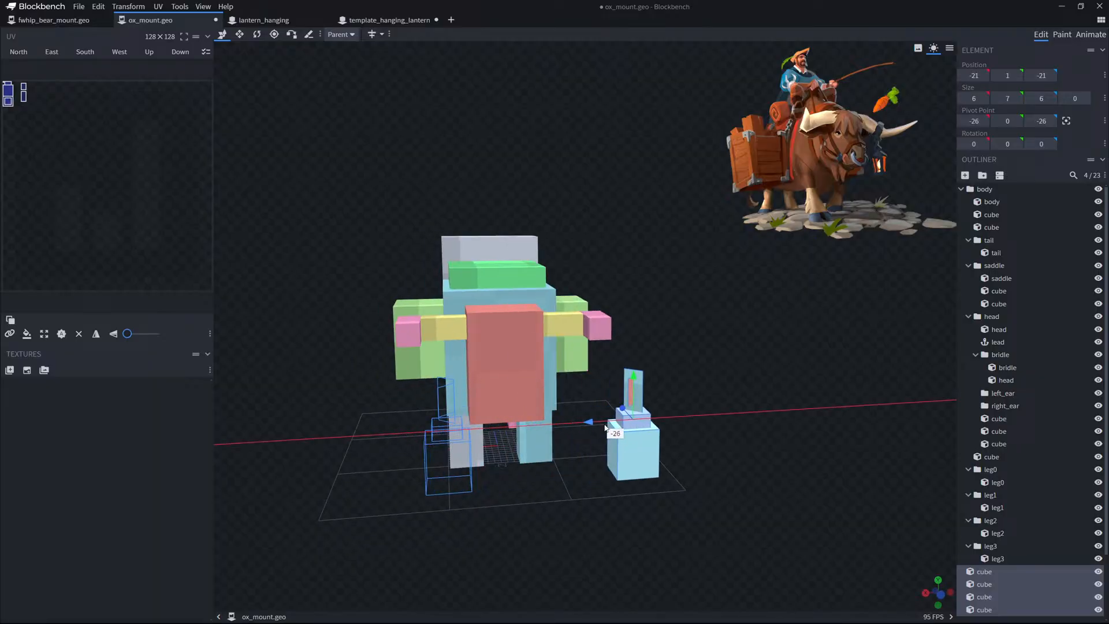
scroll(588, 418, "up", 2)
scroll(584, 415, "up", 4)
left_click_drag(762, 430, 808, 421)
Reselect all four lantern cubes and position them beneath the horn tip, with the base cube at -14, 6, -18.
left_click(679, 492)
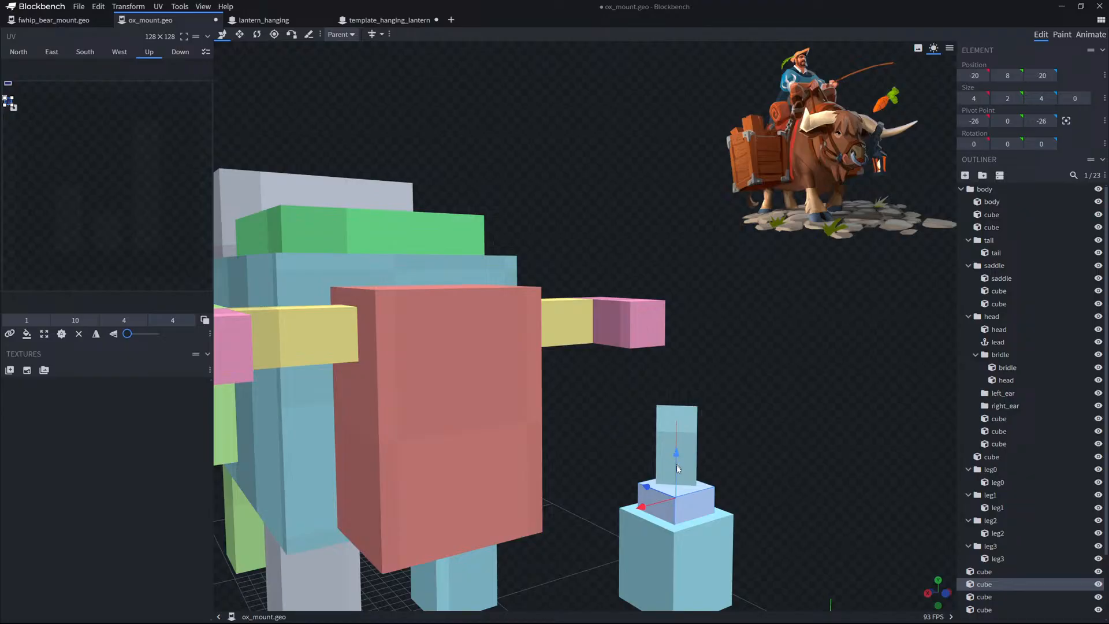
scroll(785, 450, "down", 5)
scroll(997, 503, "down", 3)
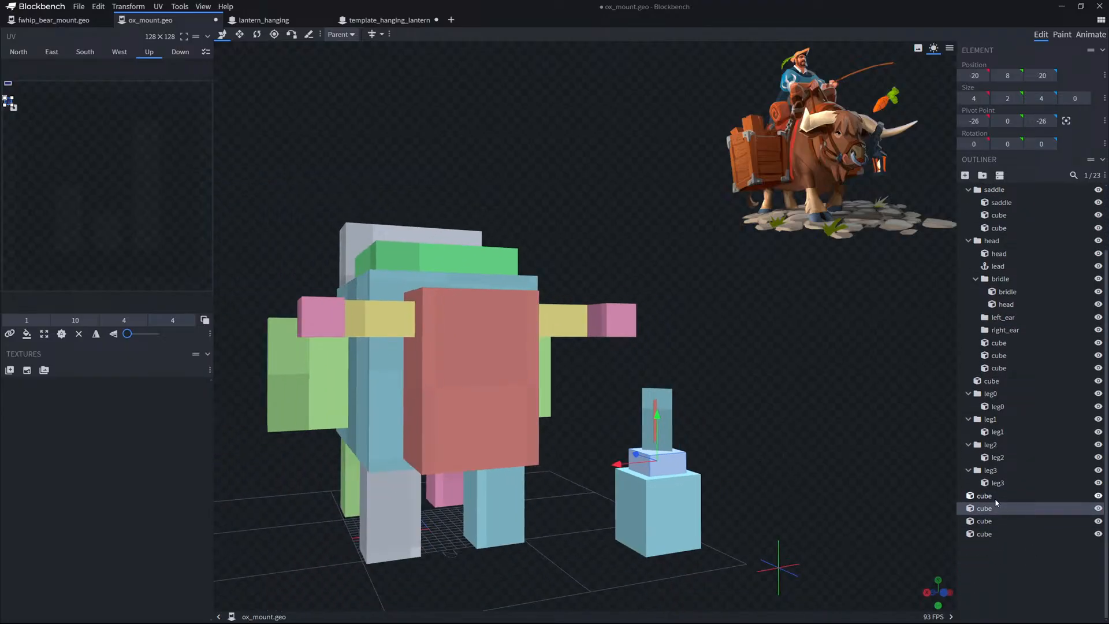
left_click(995, 498)
left_click(996, 534, "shift")
left_click_drag(765, 480, 789, 481)
left_click_drag(654, 430, 651, 385)
left_click_drag(775, 380, 708, 400)
left_click_drag(625, 414, 557, 408)
left_click_drag(705, 388, 613, 410)
left_click_drag(863, 465, 879, 498)
Compare the lantern's size with the whole ox and delete the four lantern cubes.
scroll(879, 498, "down", 7)
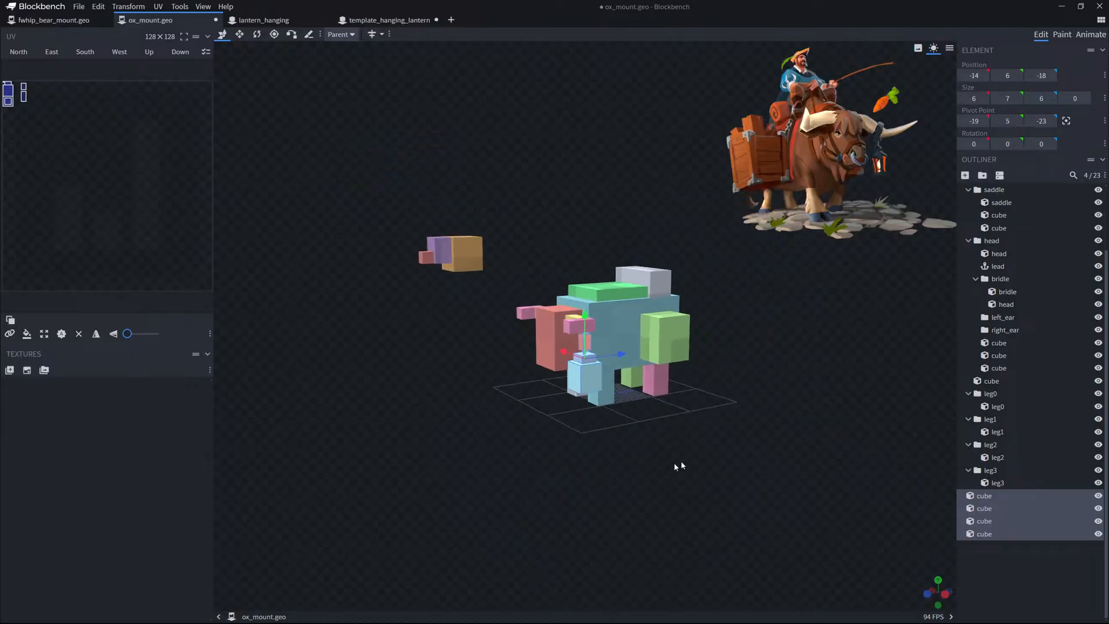
left_click_drag(679, 467, 604, 438)
scroll(809, 455, "down", 5)
scroll(785, 435, "down", 3)
scroll(717, 441, "up", 12)
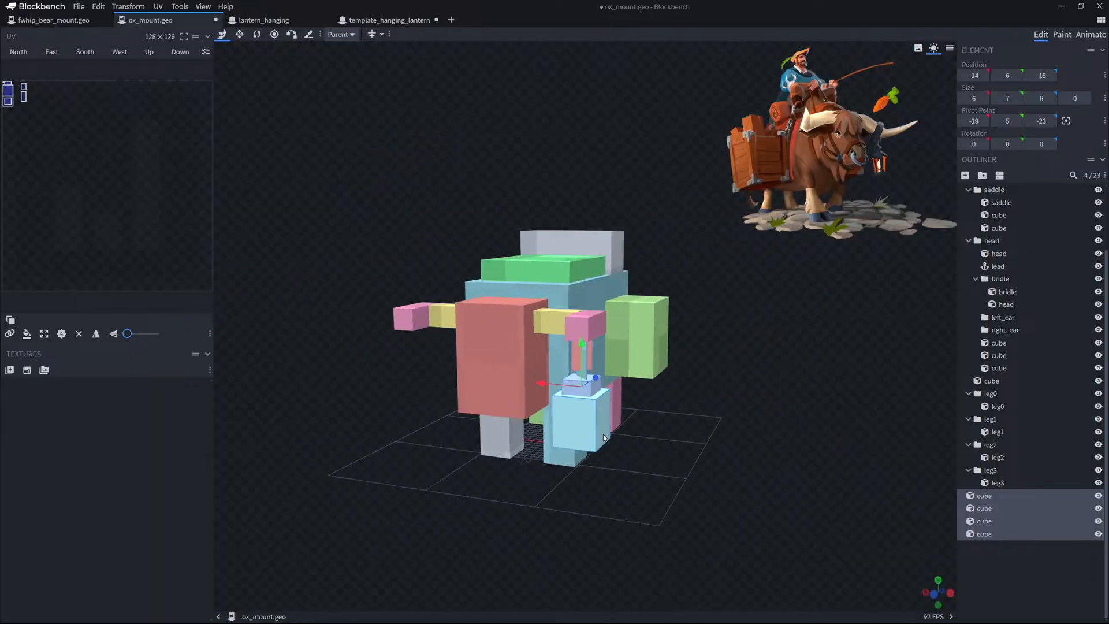
key("Delete")
left_click_drag(735, 426, 719, 441)
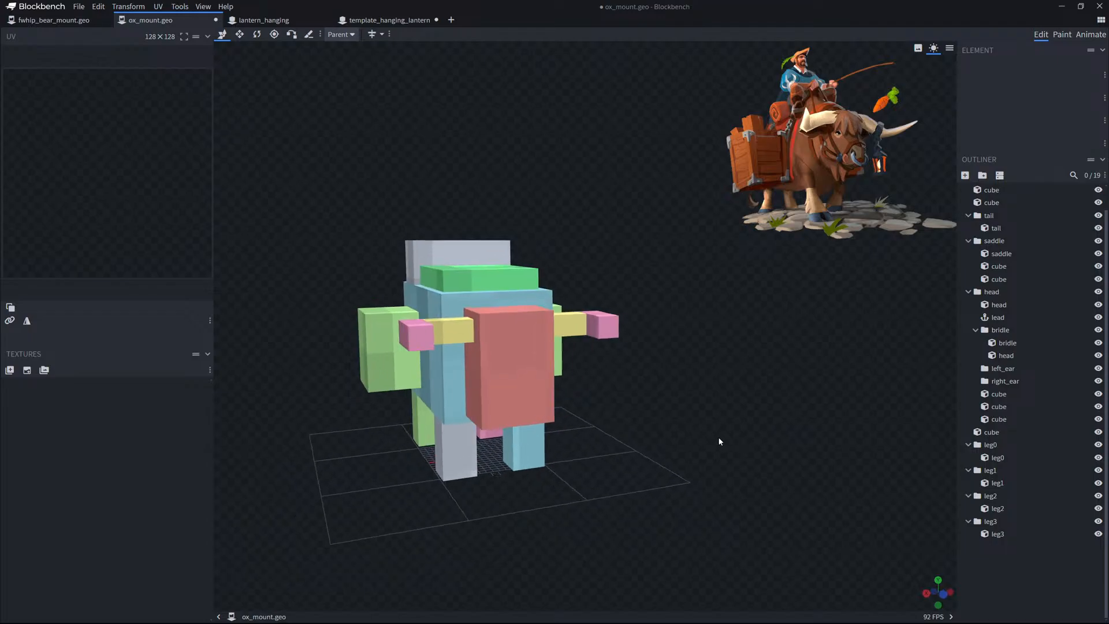
Create a 16x texture template named ox_mount for the ox model and delete that texture again.
right_click_drag(719, 442, 751, 455)
scroll(751, 455, "up", 3)
left_click_drag(751, 455, 727, 455)
right_click_drag(727, 454, 759, 419)
left_click_drag(759, 418, 774, 427)
right_click(175, 473)
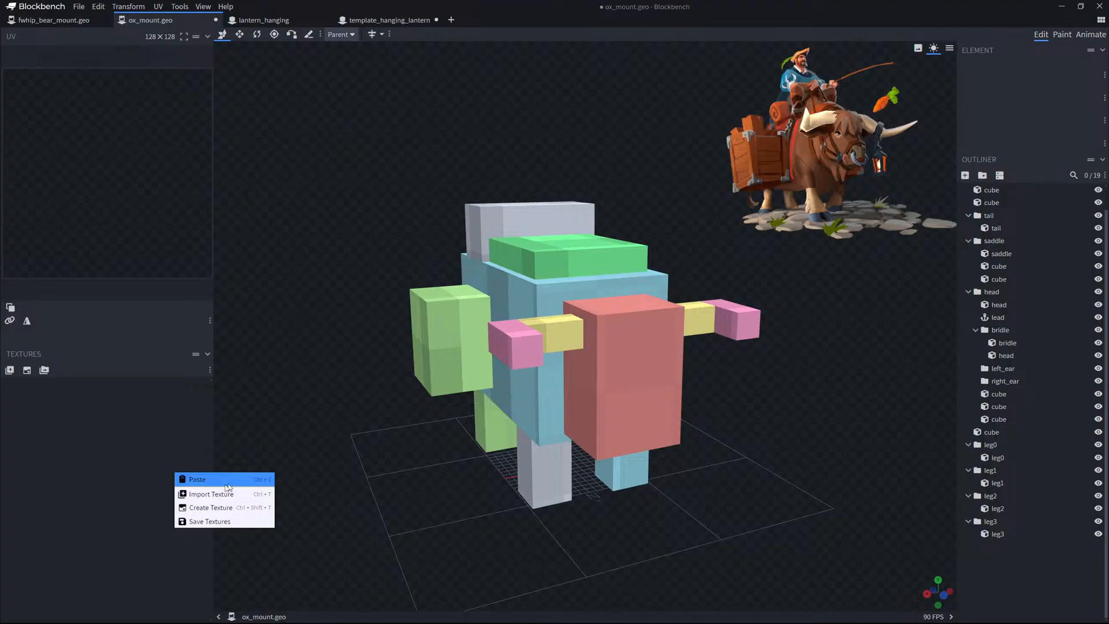
left_click(211, 507)
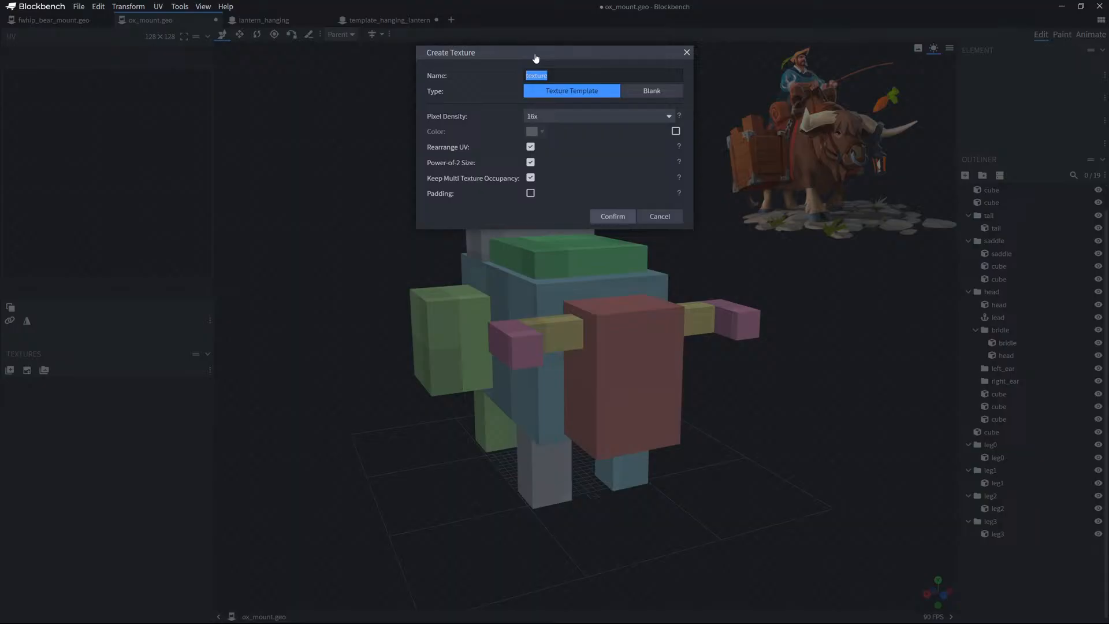
type("ox_mount")
left_click(613, 216)
left_click_drag(247, 390, 352, 351)
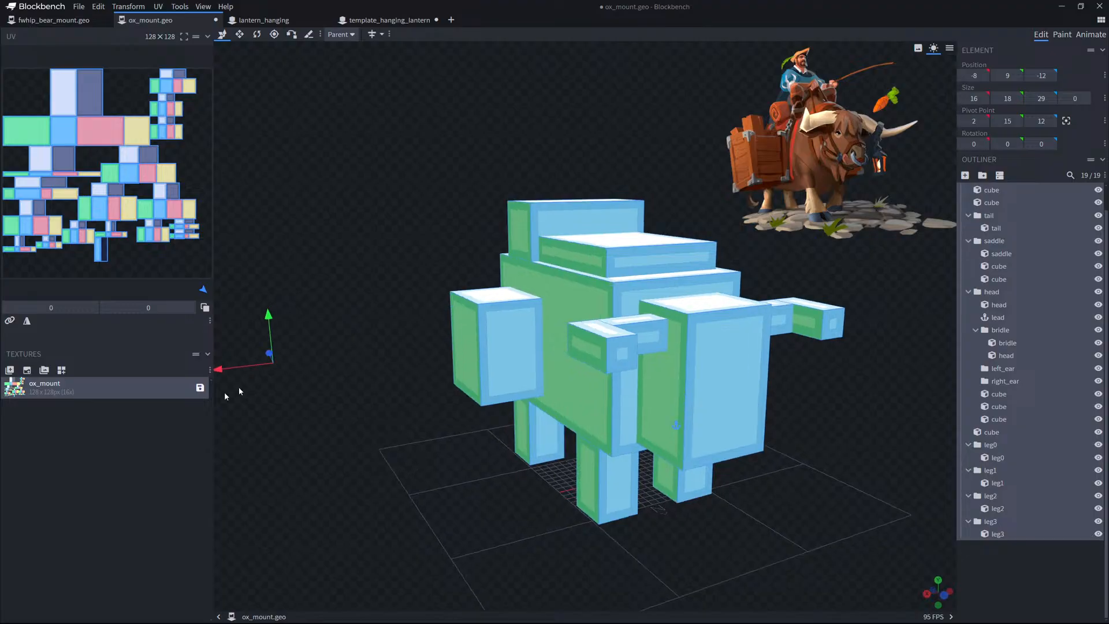
key("Delete")
Create a 16x texture template named fwhip_ox_mount with rearranged UVs and power-of-2 size.
right_click(67, 394)
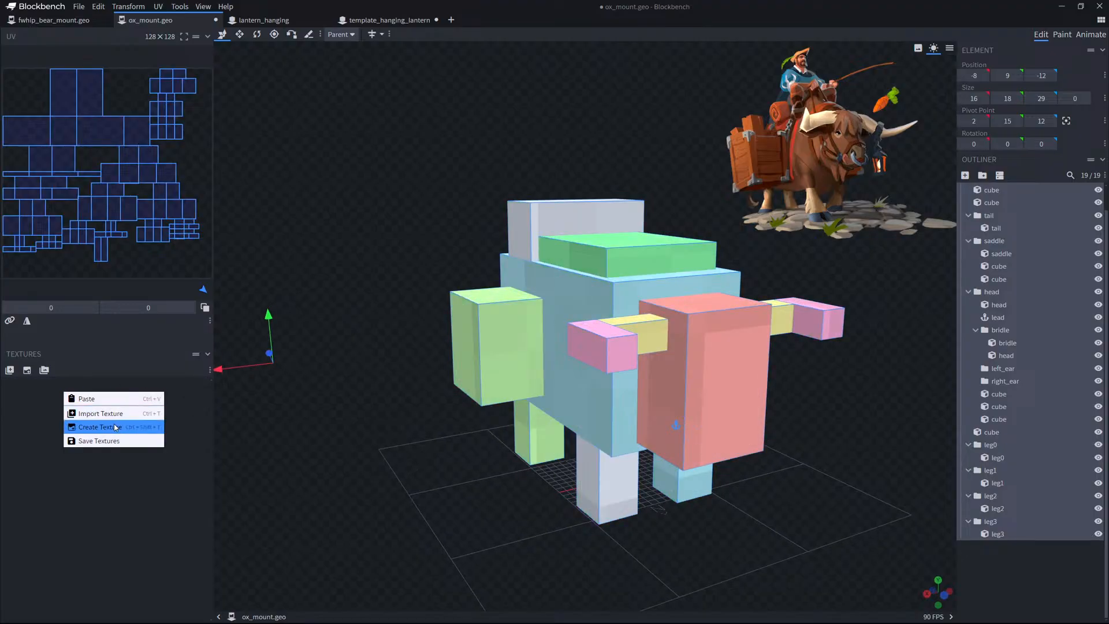
left_click(87, 424)
type("fwhip_ox_mount")
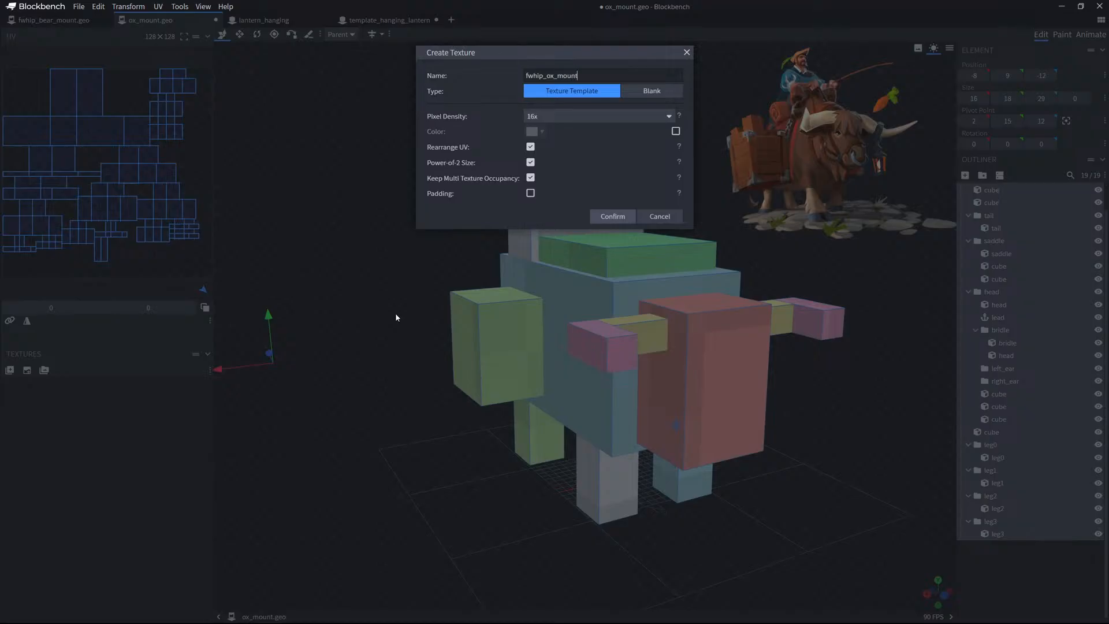
left_click(630, 217)
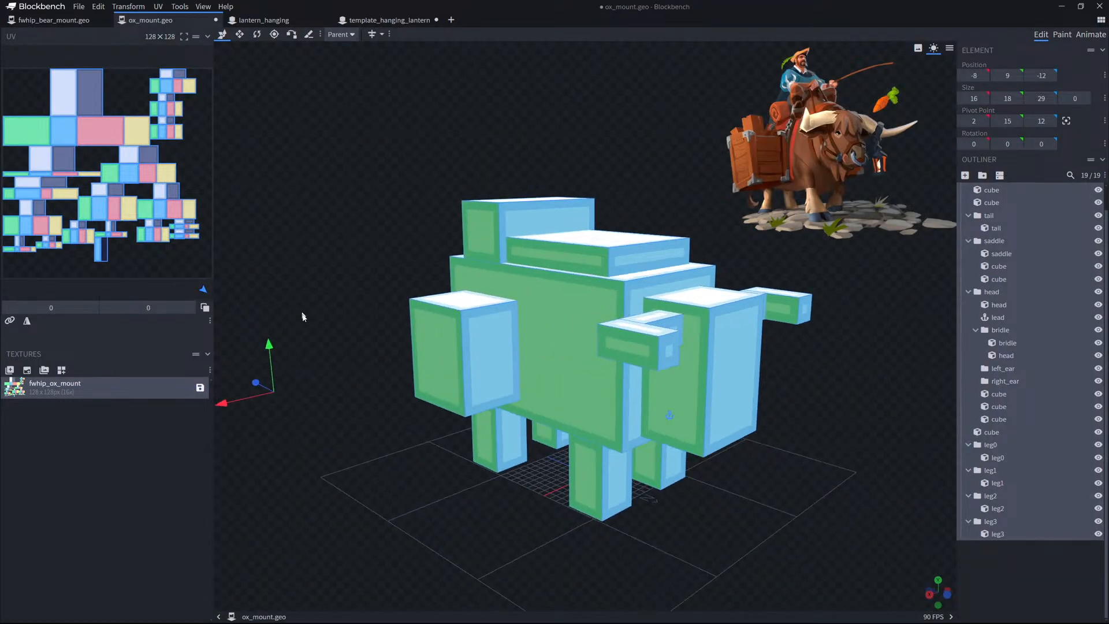
left_click_drag(302, 317, 335, 372)
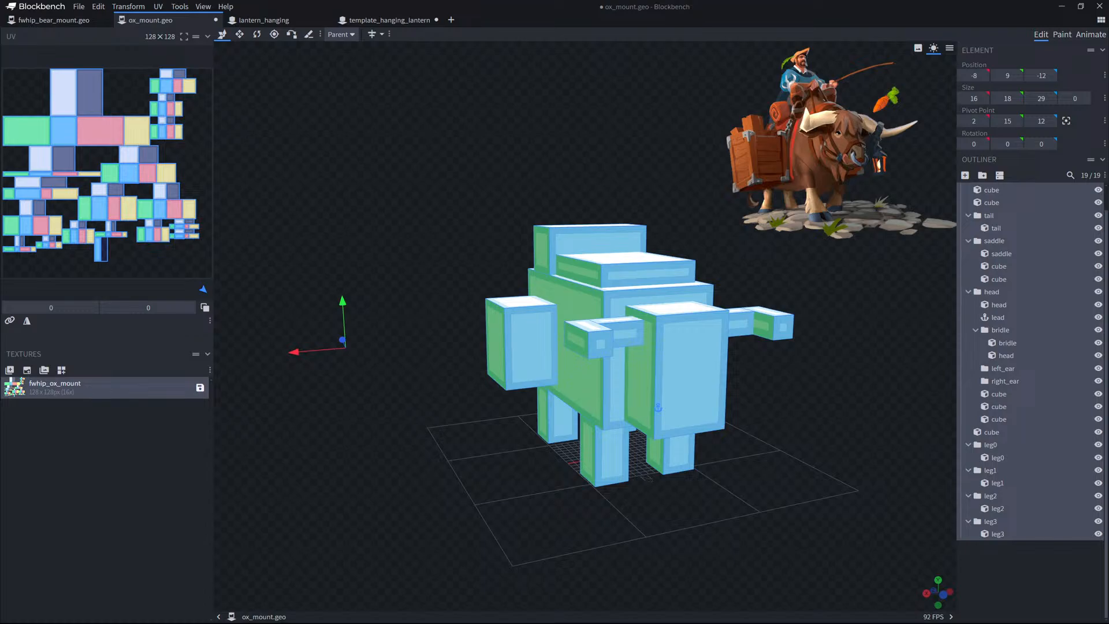
Save the texture as fwhip_ox_mount.png together with the model file ox_mount.geo.json.
key("ctrl+s")
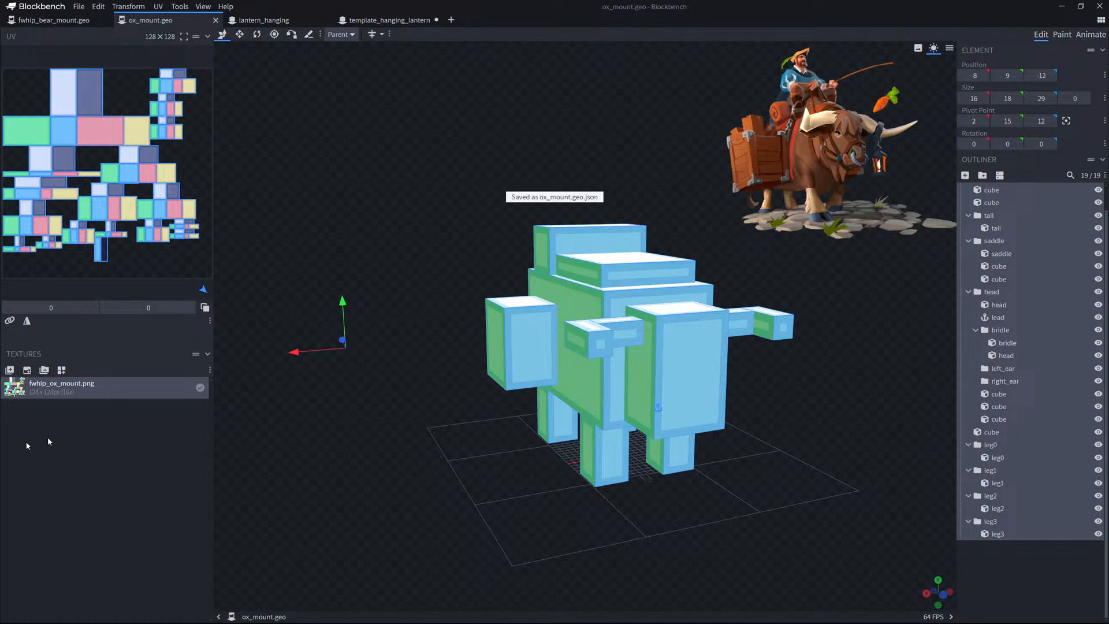
left_click_drag(293, 427, 329, 431)
key("ctrl+s")
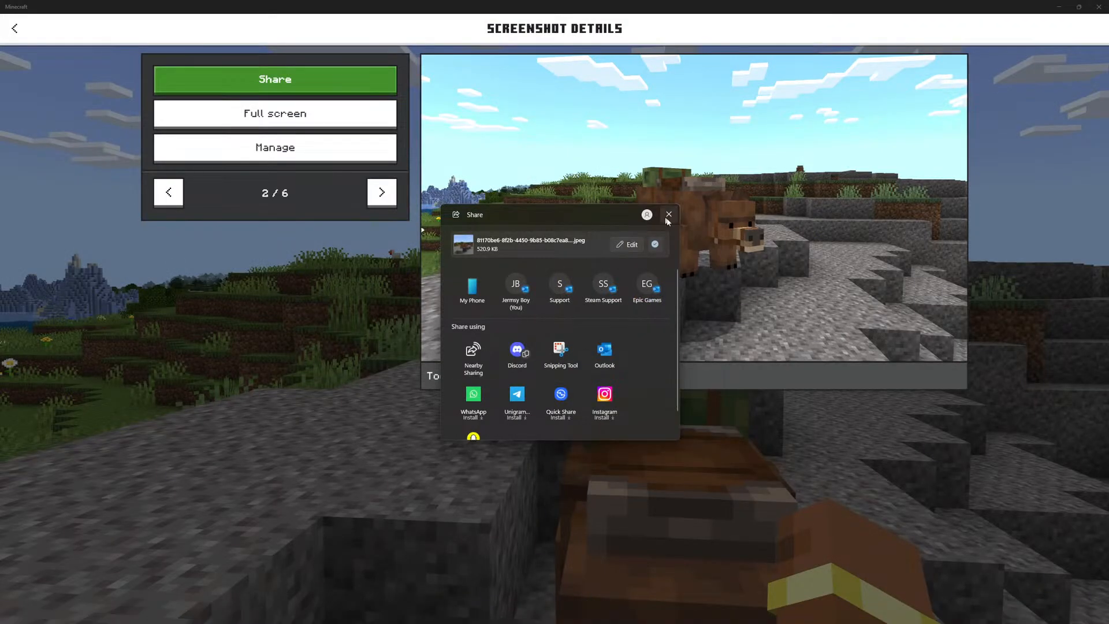
Close the screenshot sharing dialog and gallery, leave the current world and reopen the fWhip Bear Mount world.
left_click(669, 215)
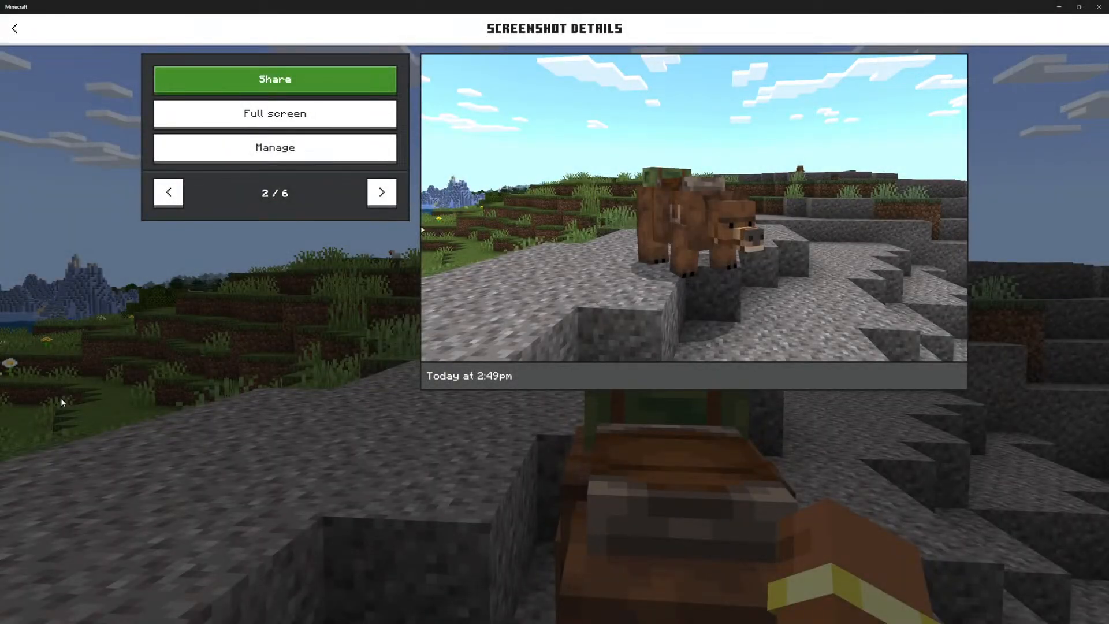
key("Escape")
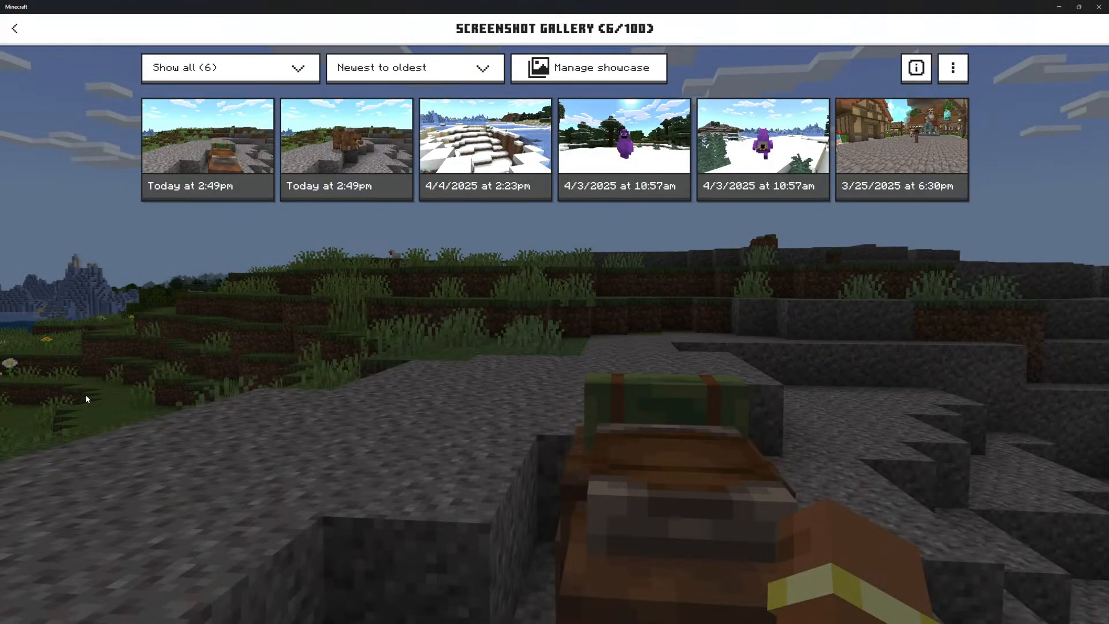
key("Escape")
left_click(358, 321)
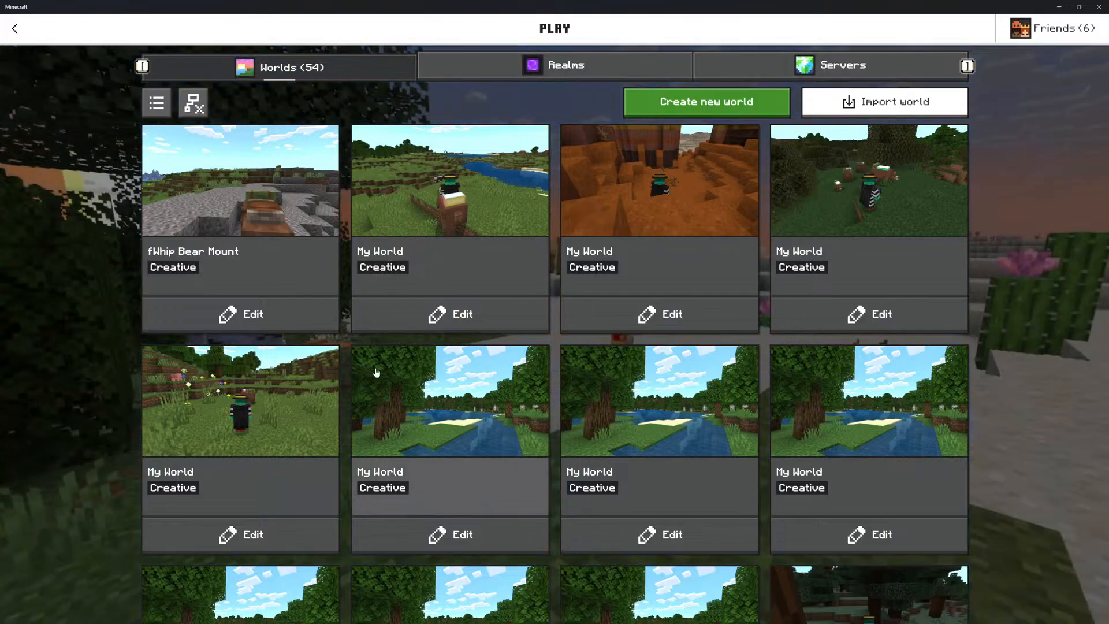
left_click(233, 249)
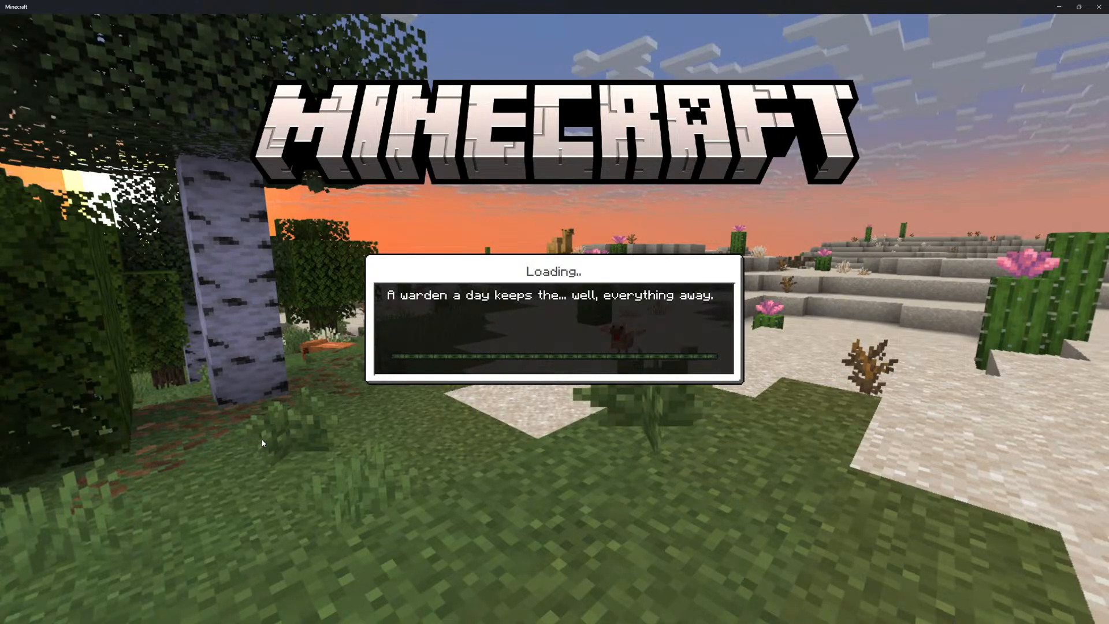
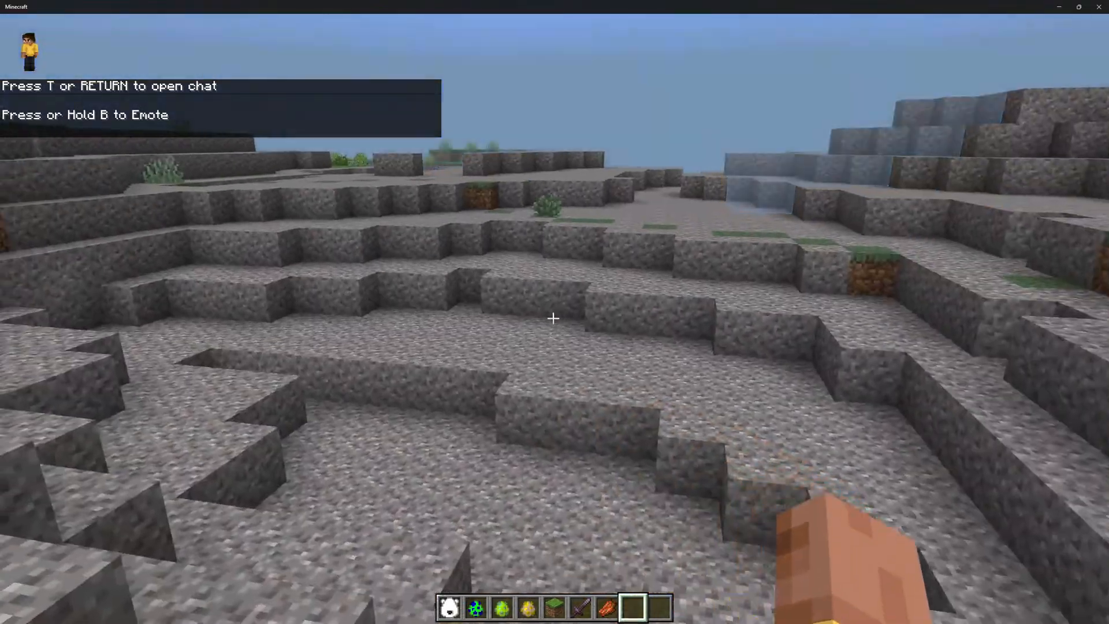
Spawn an Ox Mount on the gravel and examine its model and texture from several sides.
key("3")
right_click(553, 318)
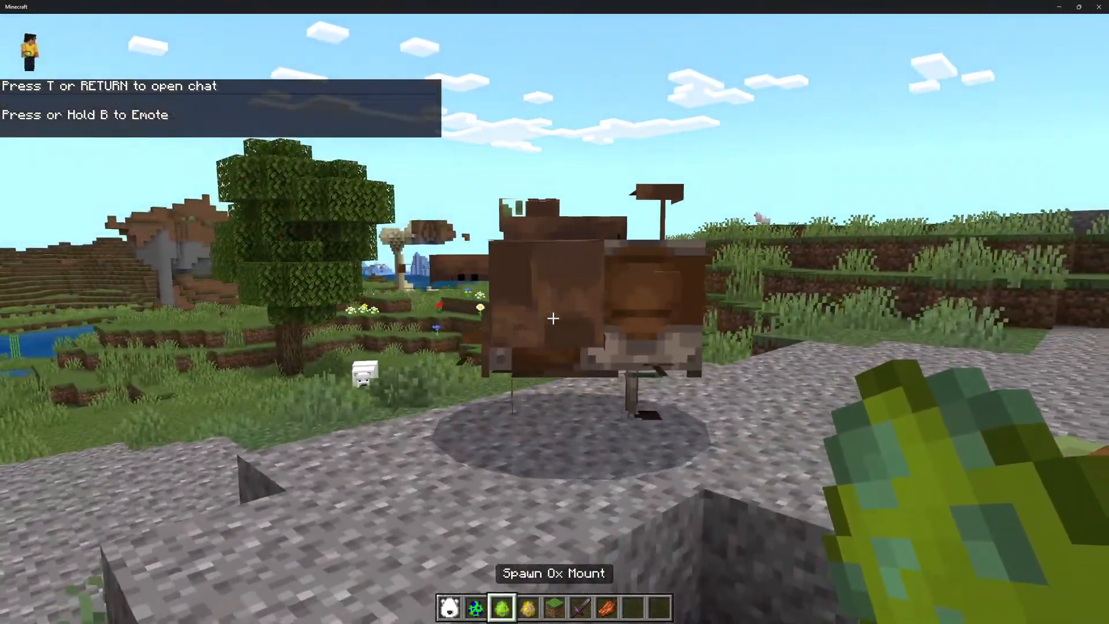
key("d")
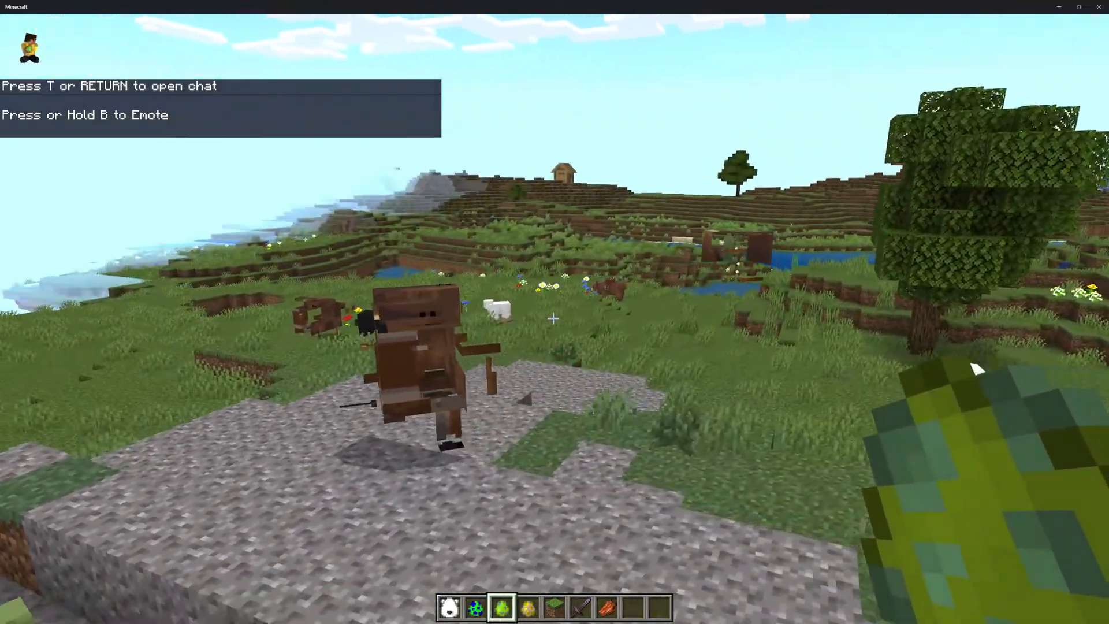
key("d")
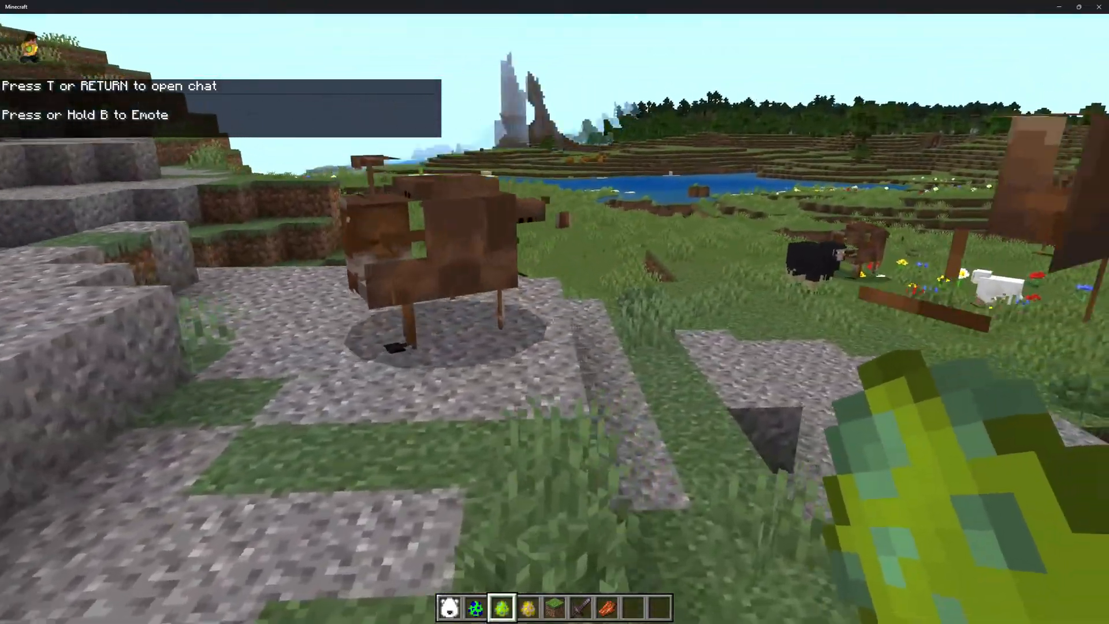
key("d")
key("alt+Tab")
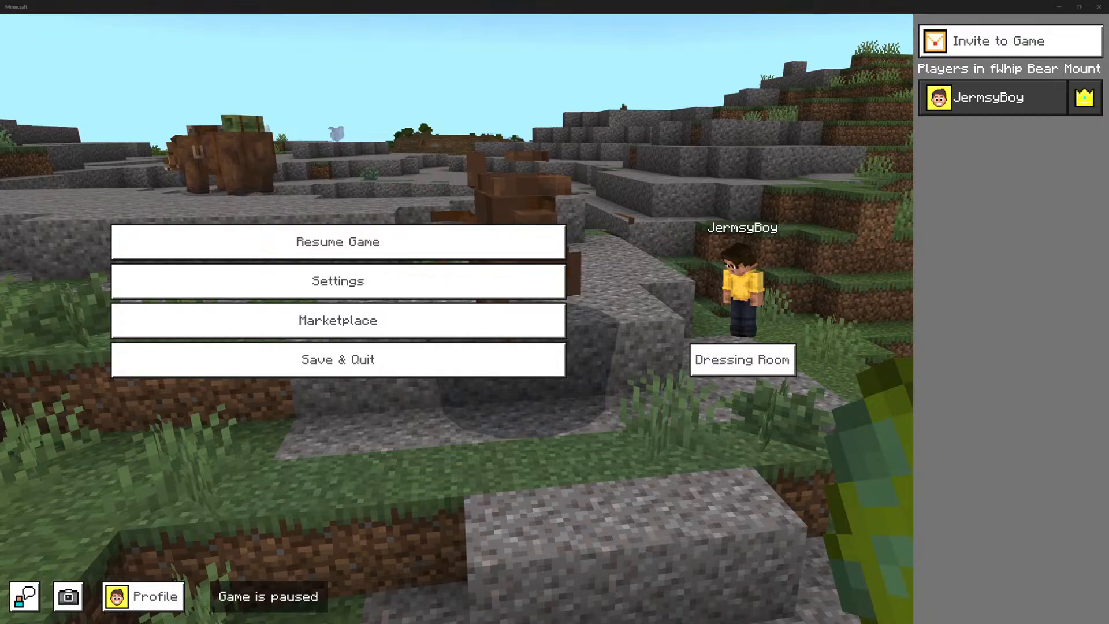
Save and quit the world, reload fWhip Bear Mount and examine the template-coloured ox from the front and side.
left_click(316, 370)
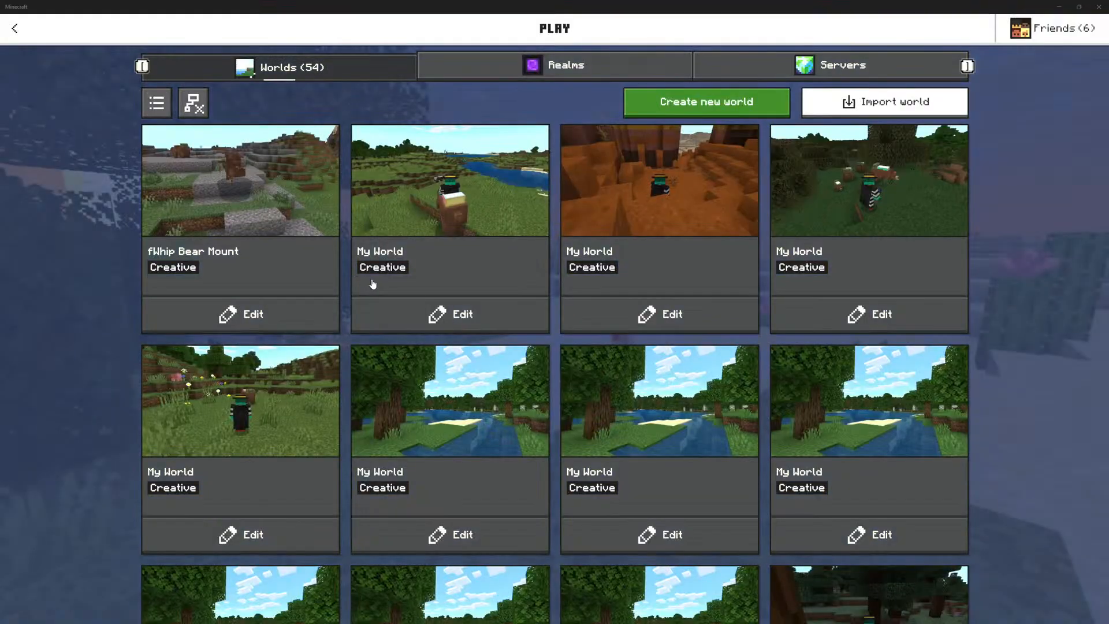
left_click(373, 283)
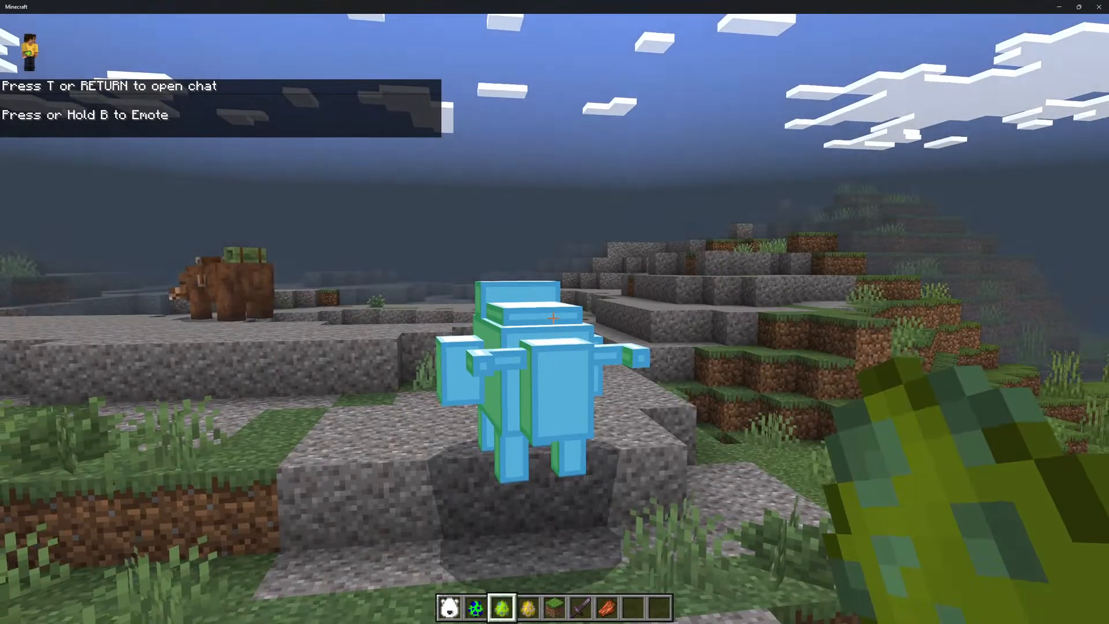
key("d")
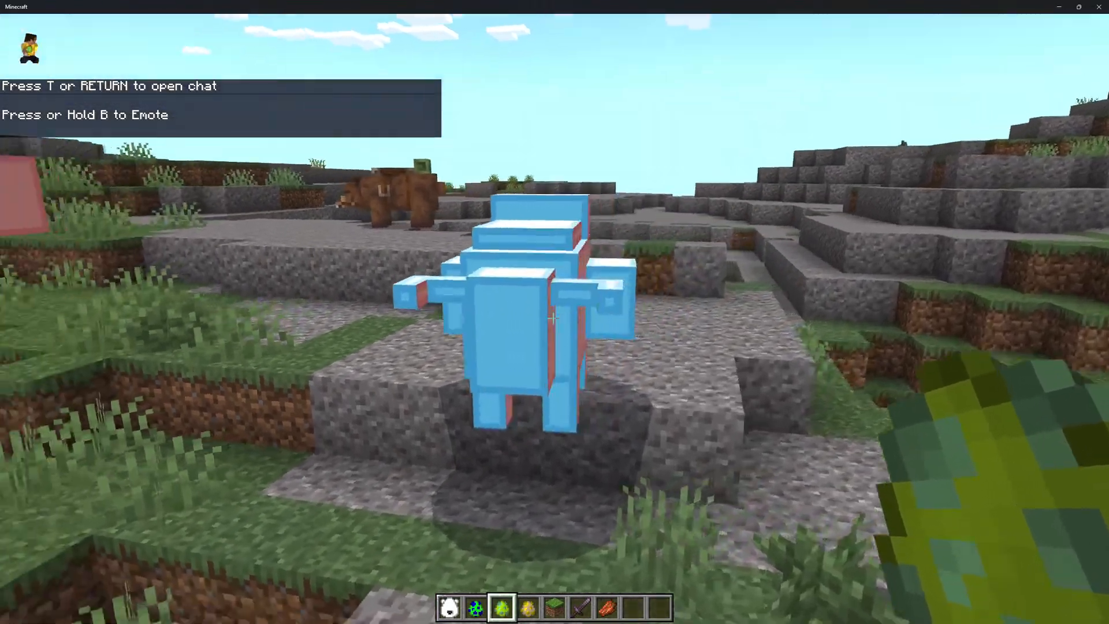
key("s")
key("d")
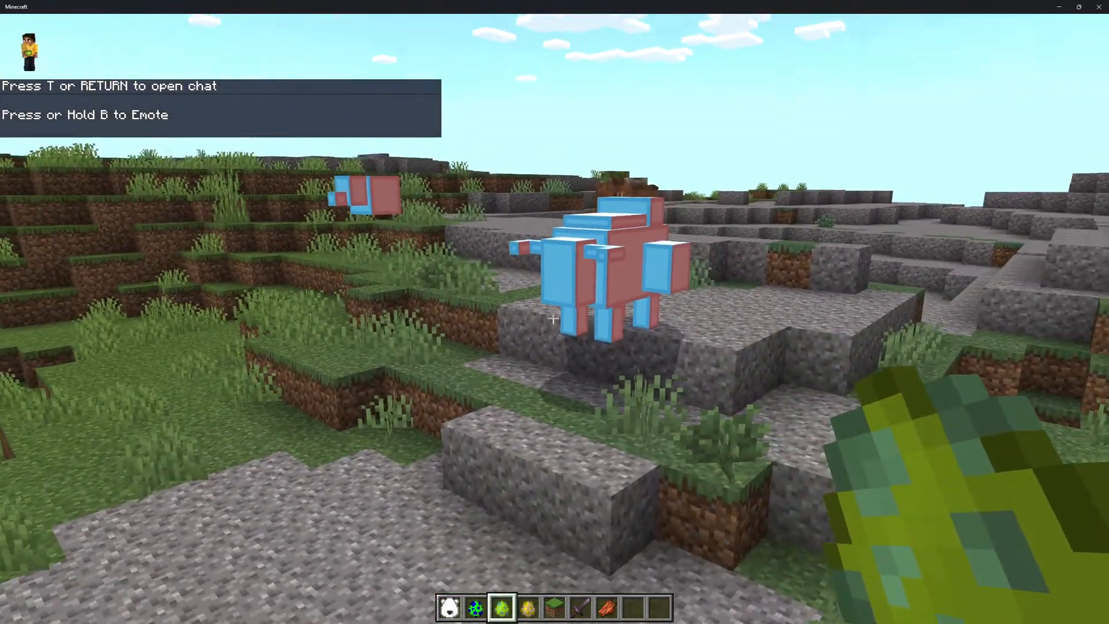
key("w")
key("space")
scroll(553, 317, "down", 5)
key("s")
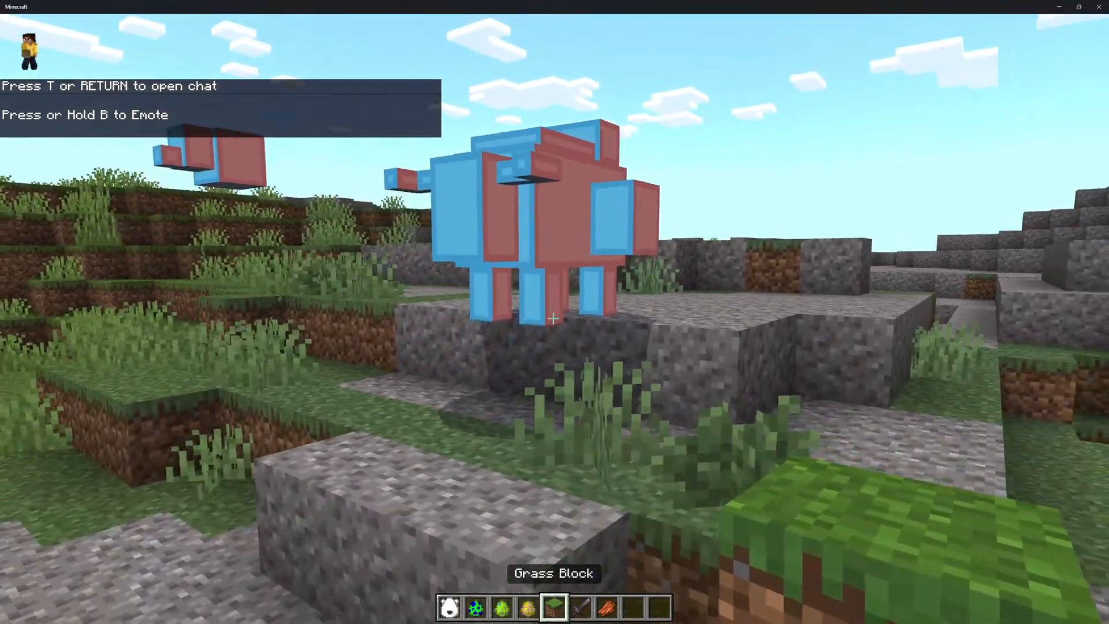
key("space")
key("w")
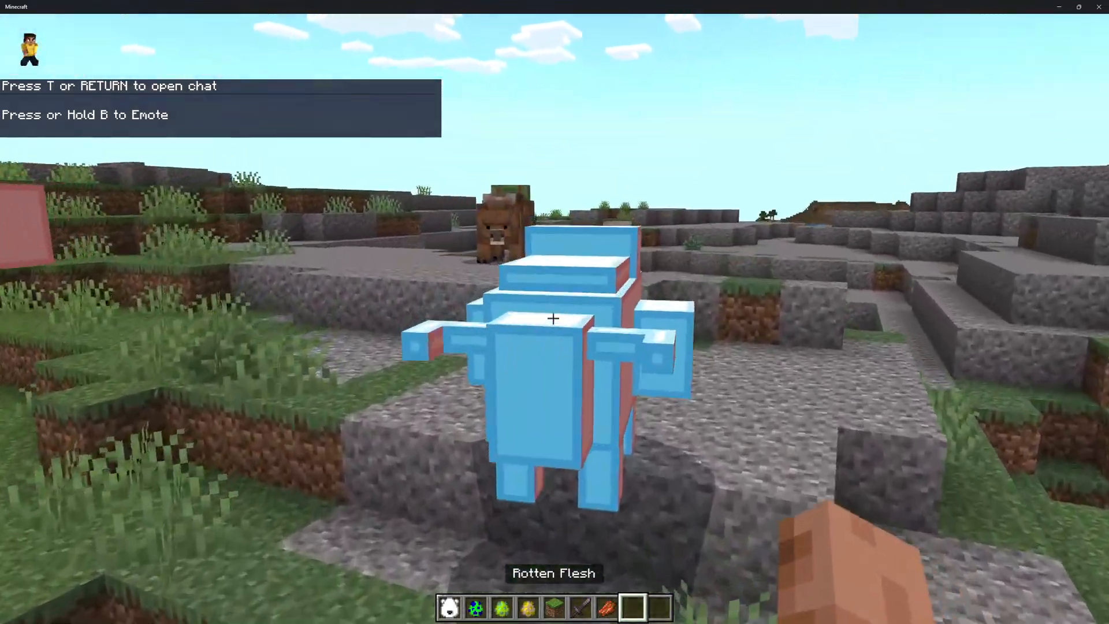
Mount the ox to check the riding position, dismount and view the whole animal from a distance.
right_click(553, 318)
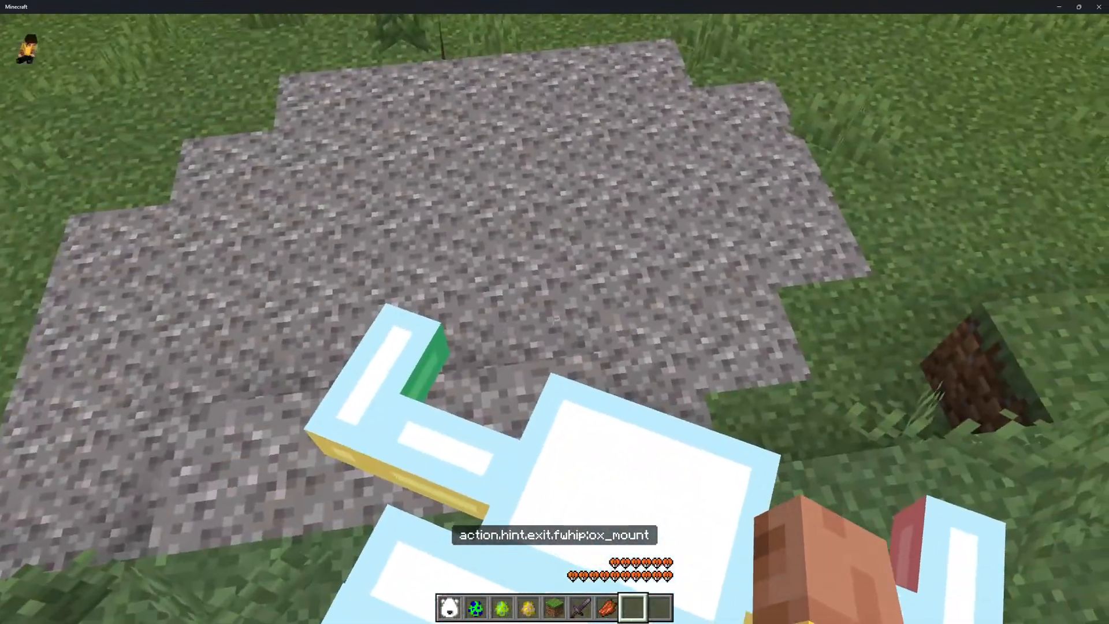
key("shift")
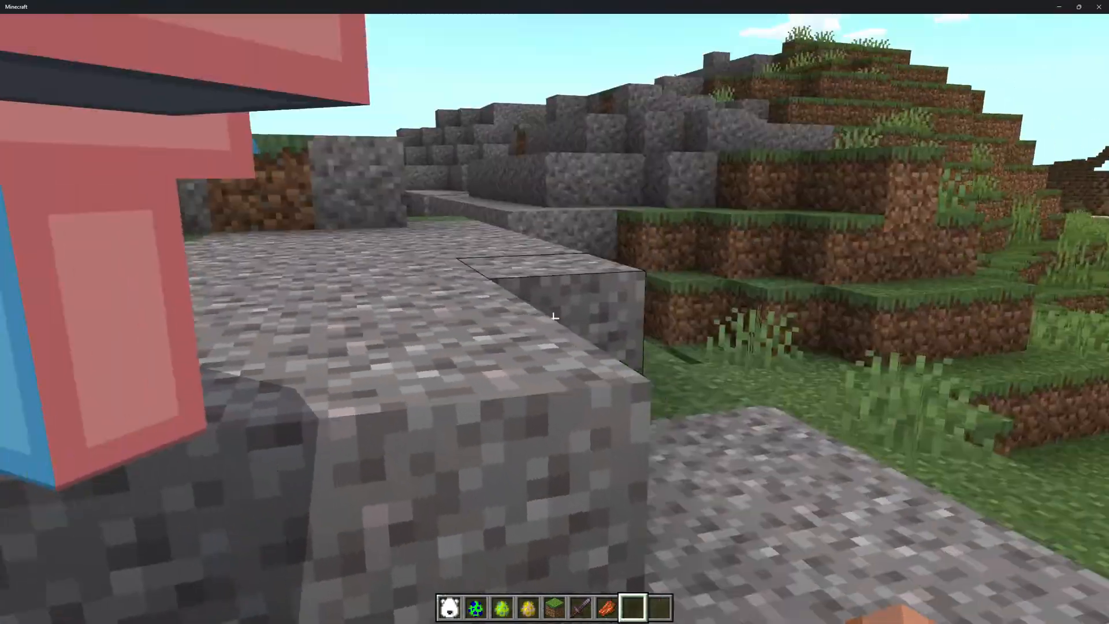
key("s")
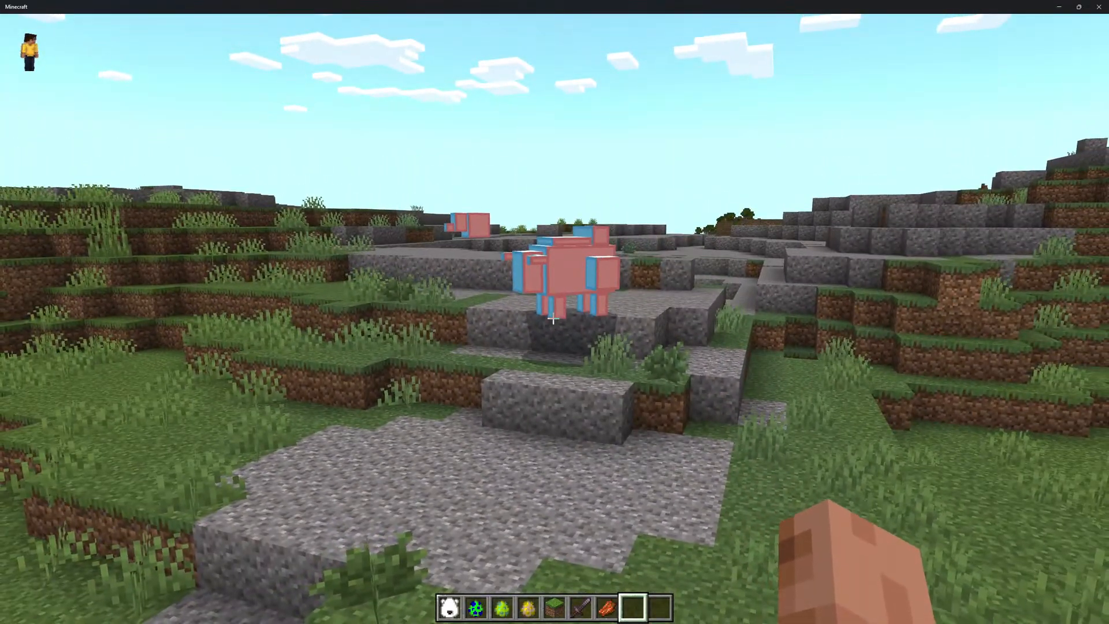
key("w")
key("w")
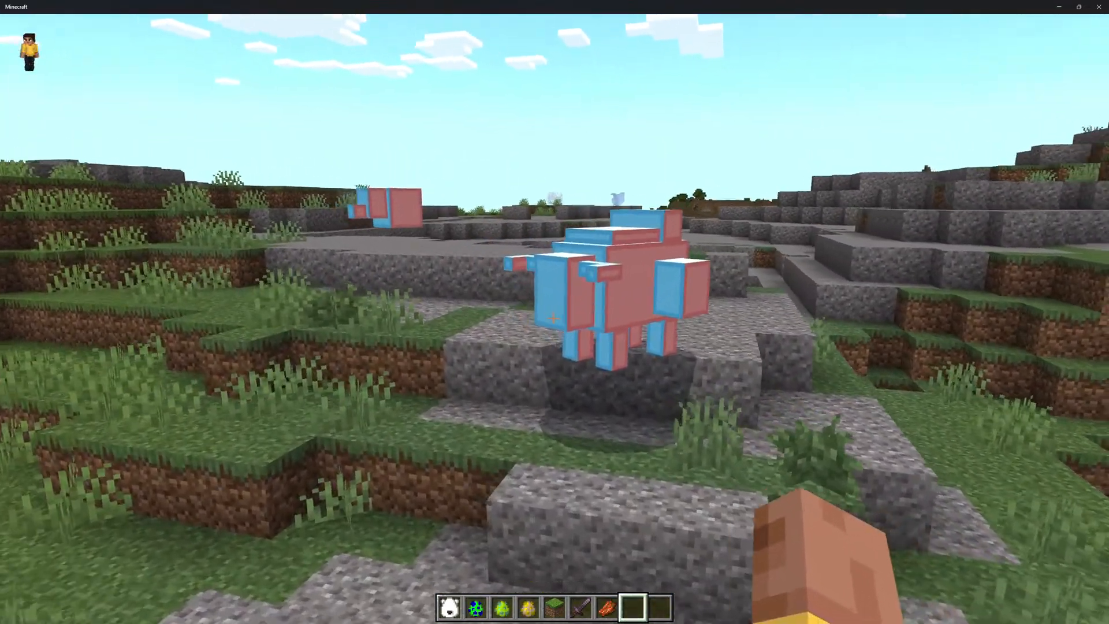
key("d")
key("s")
key("s")
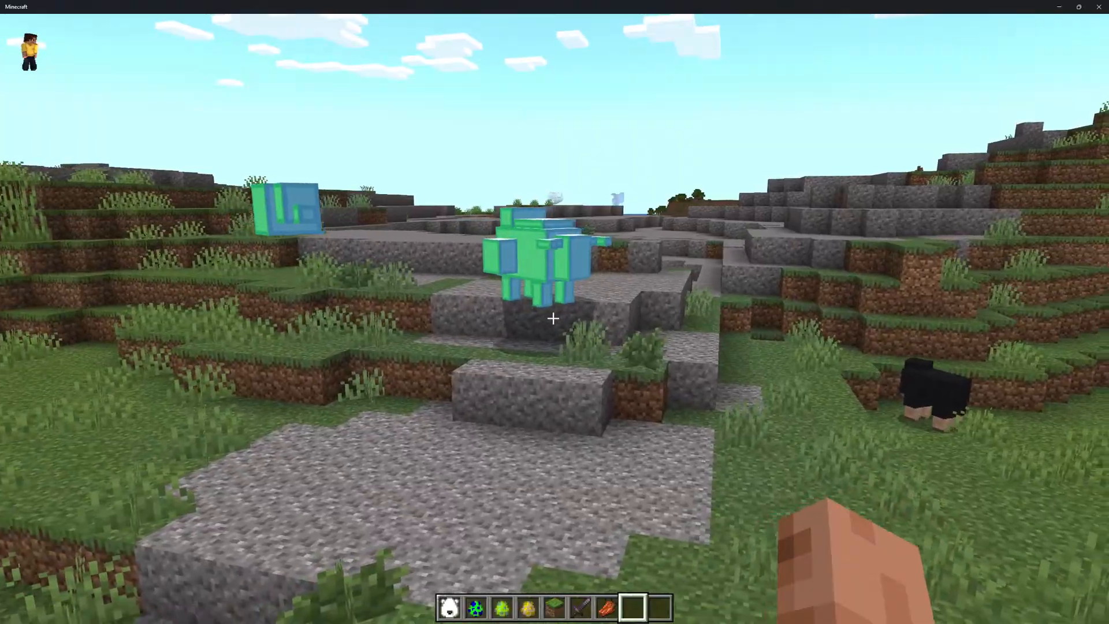
key("e")
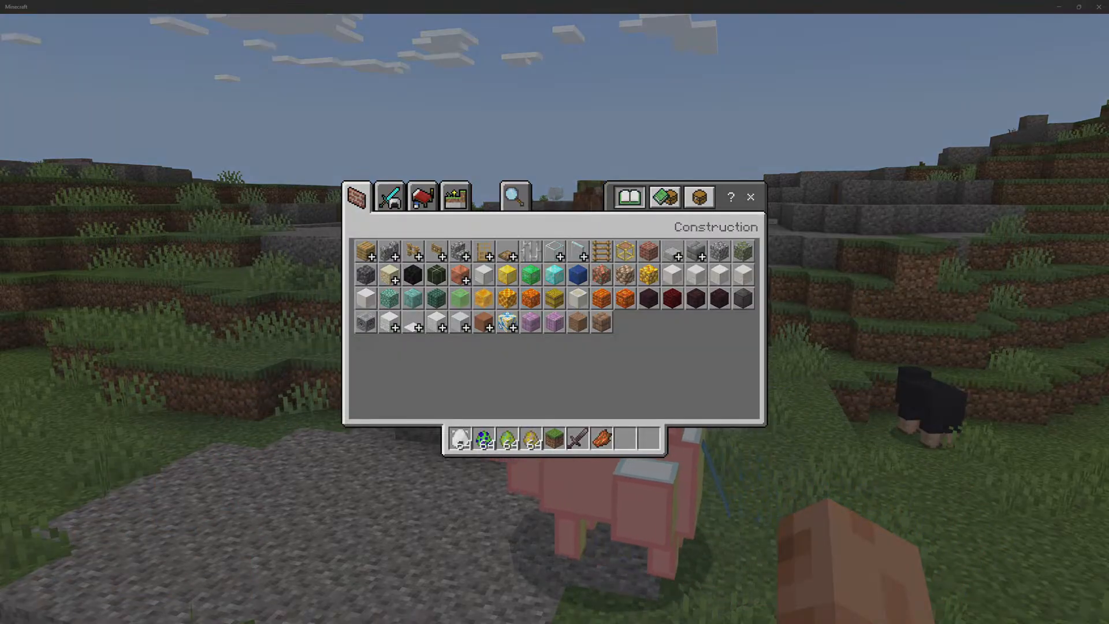
key("e")
key("e")
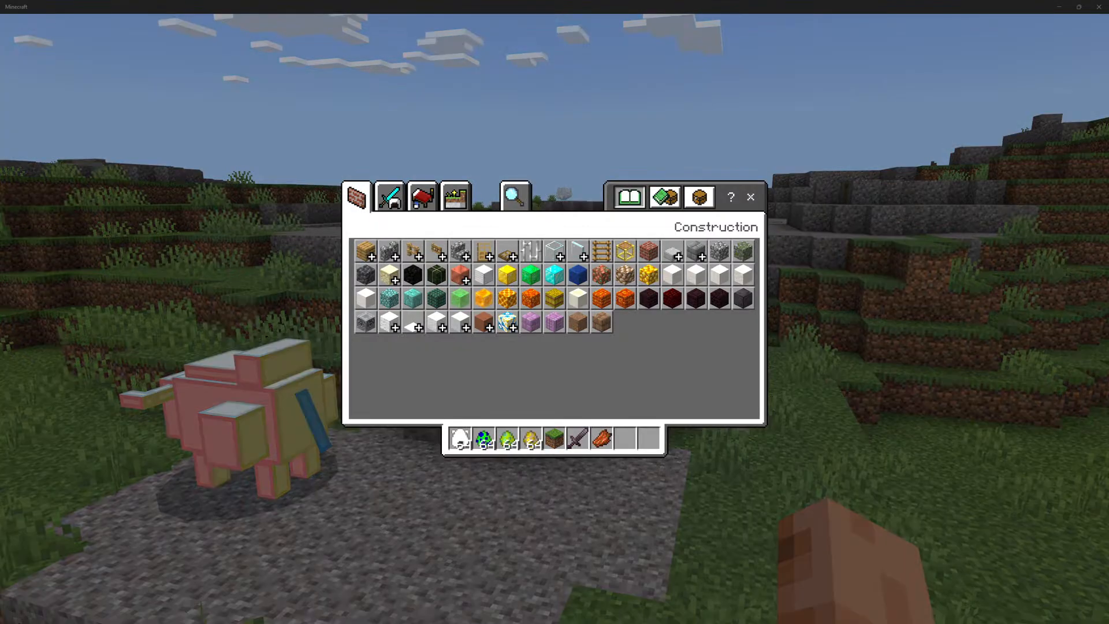
key("Escape")
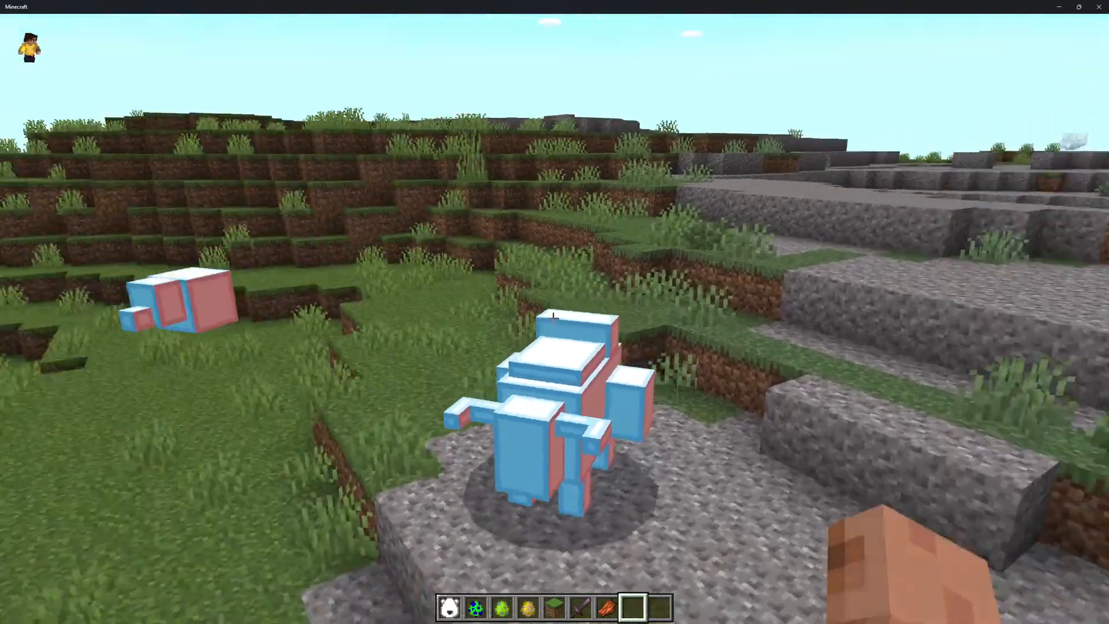
Approach the ox on the gravel, try riding it again and back away after dismounting.
key("s")
key("w")
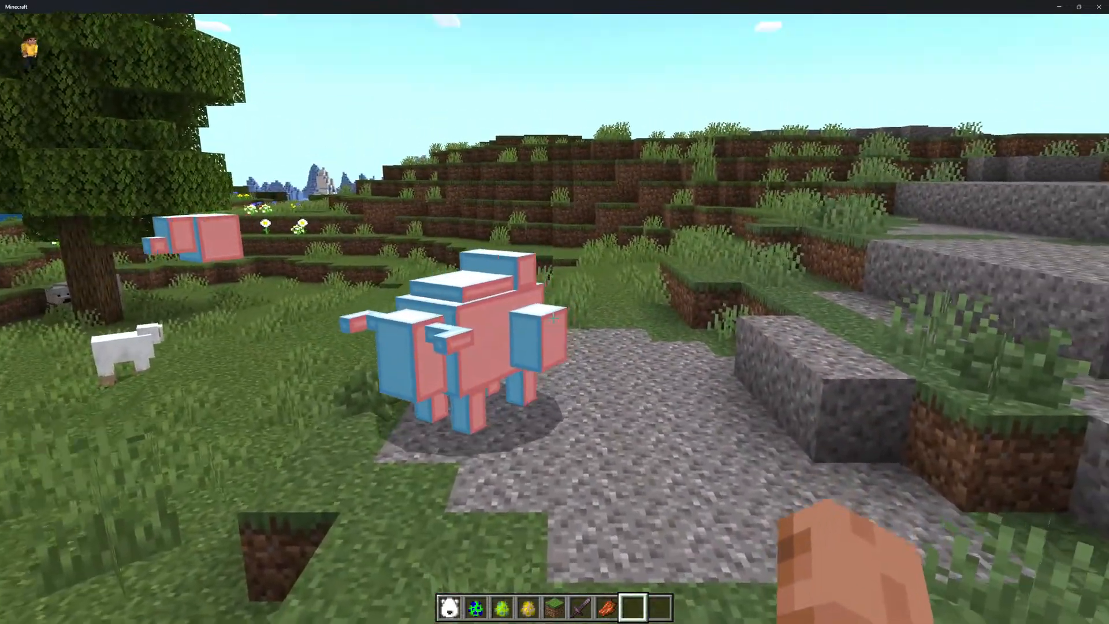
key("shift")
key("shift")
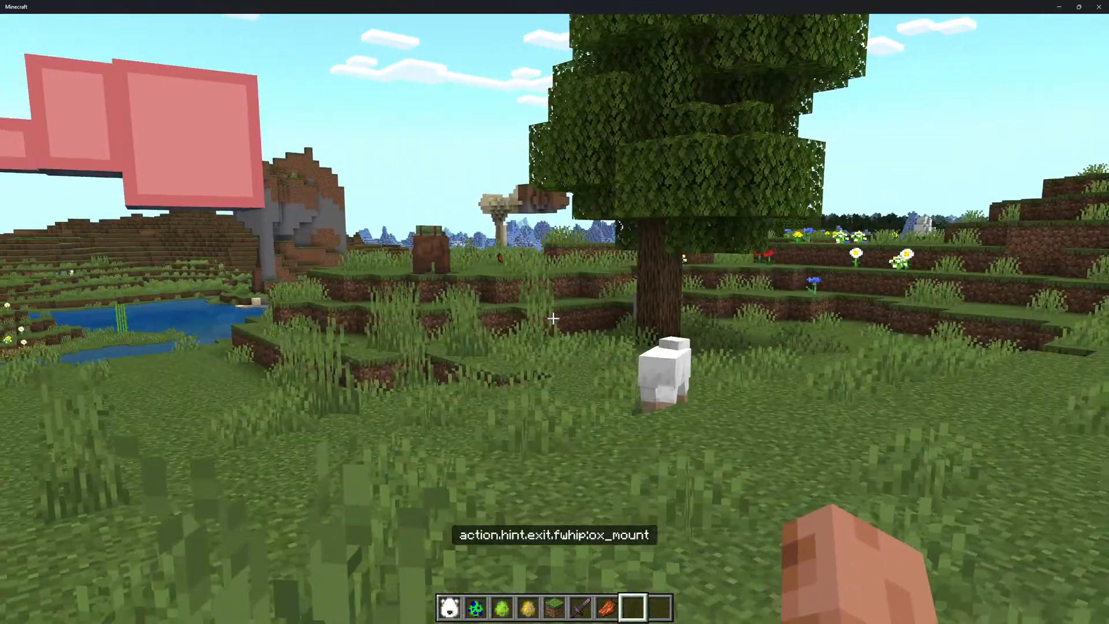
key("s")
key("space")
key("space")
key("s")
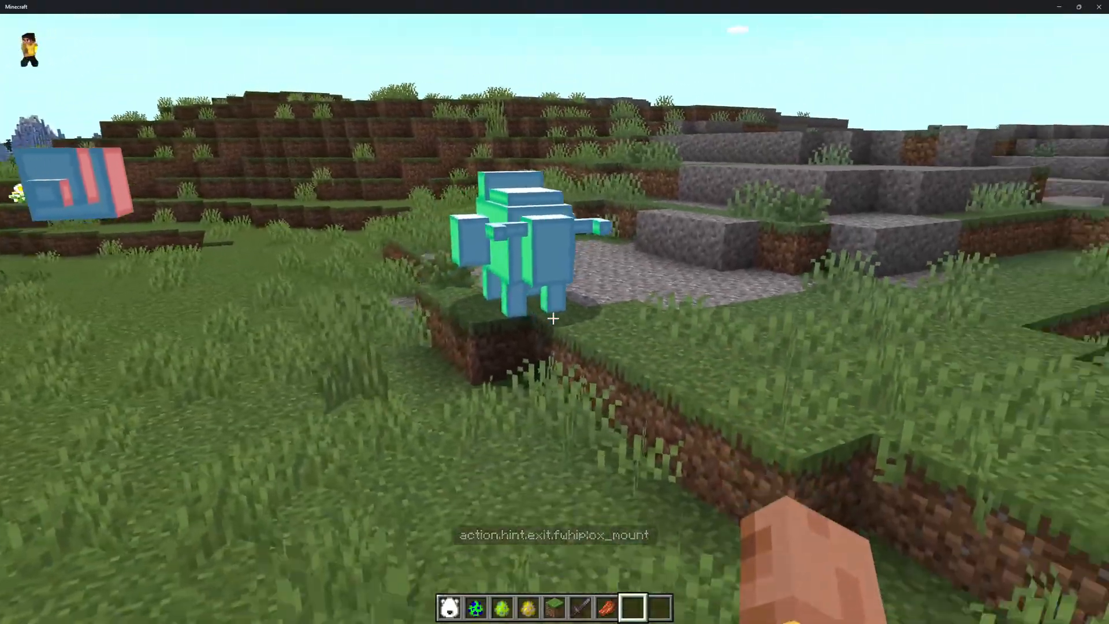
Circle the ox and examine its crates, saddle, horns and legs from the side, front and above.
key("w")
key("d")
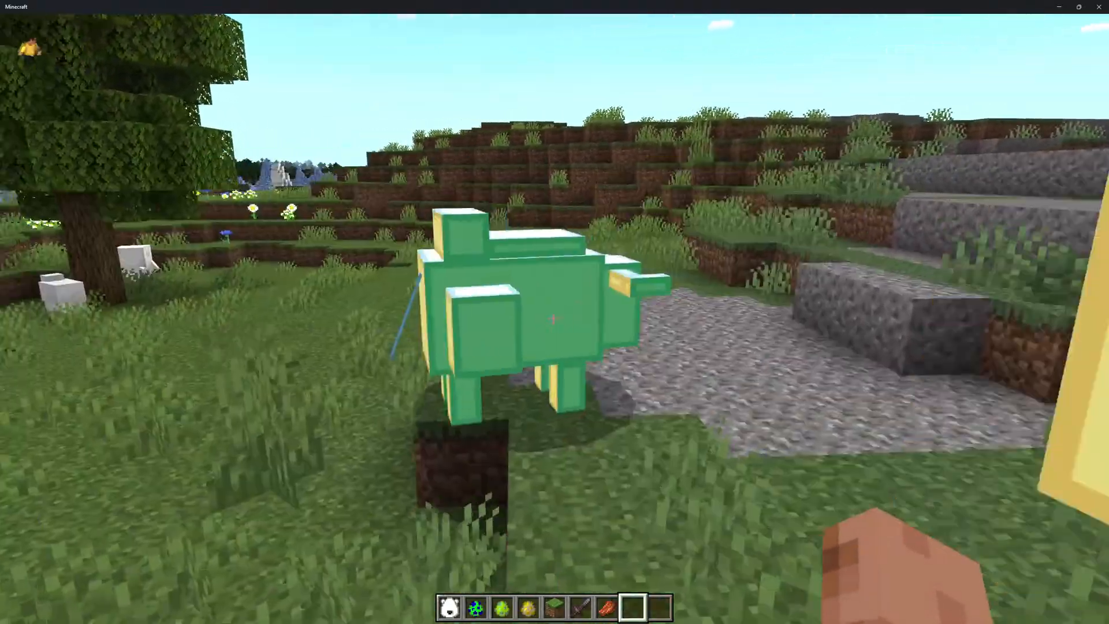
key("space")
key("s")
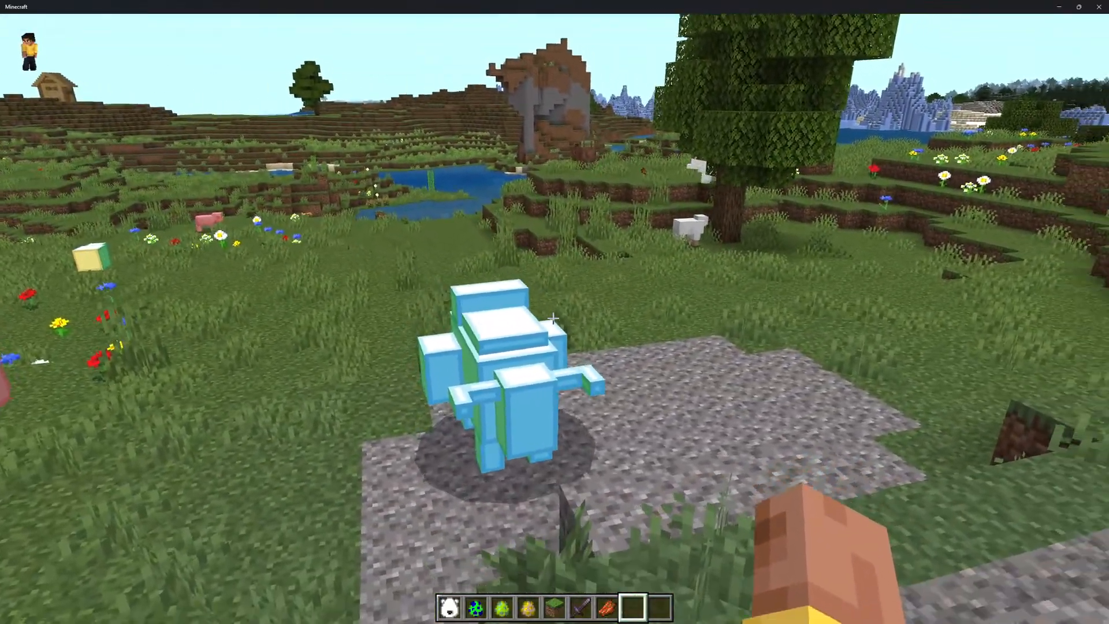
key("w")
key("w")
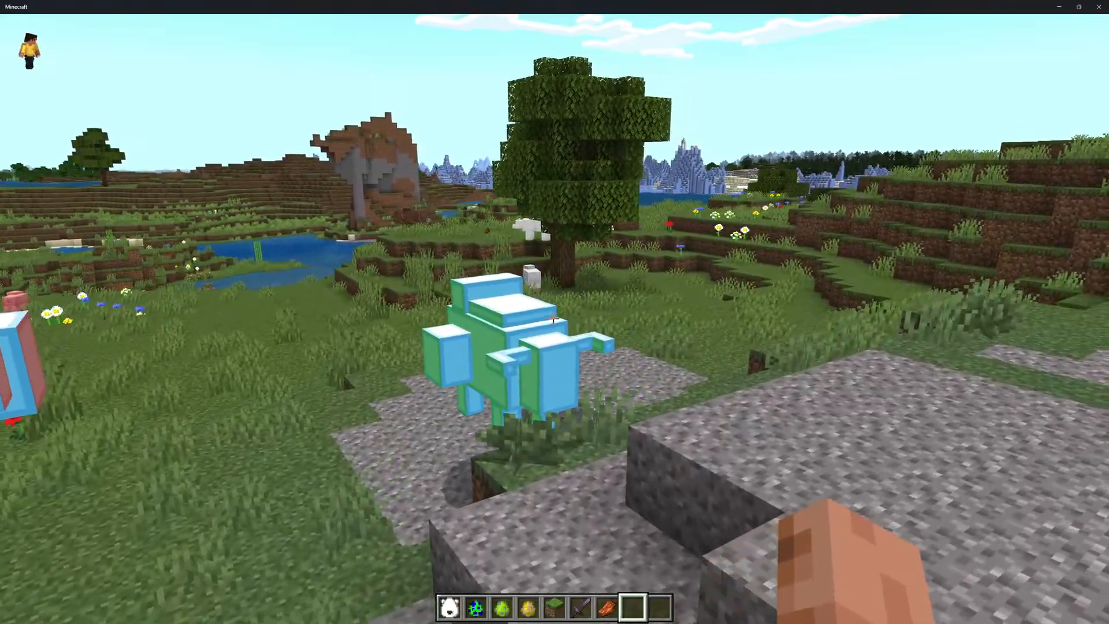
left_click(554, 319)
key("w")
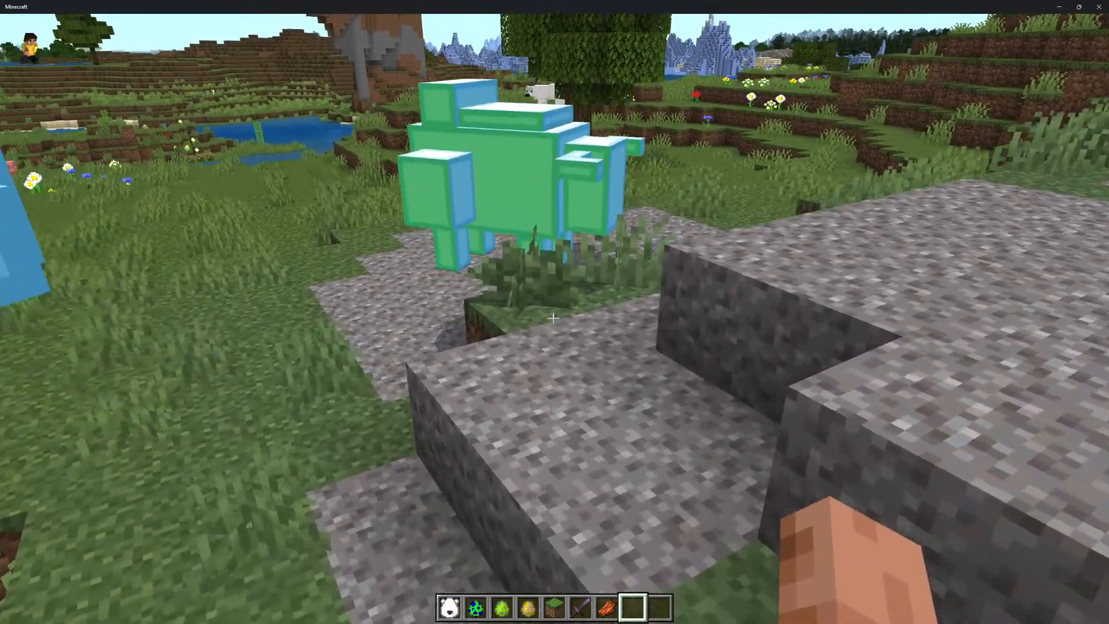
left_click(553, 319)
left_click(553, 318)
key("s")
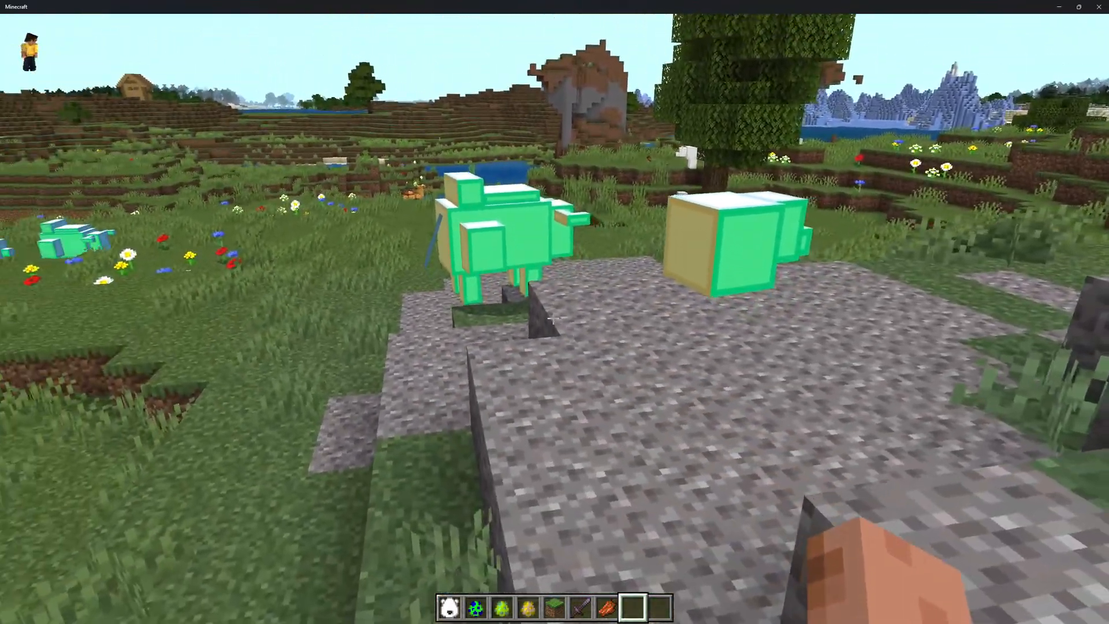
key("w")
key("d")
key("s")
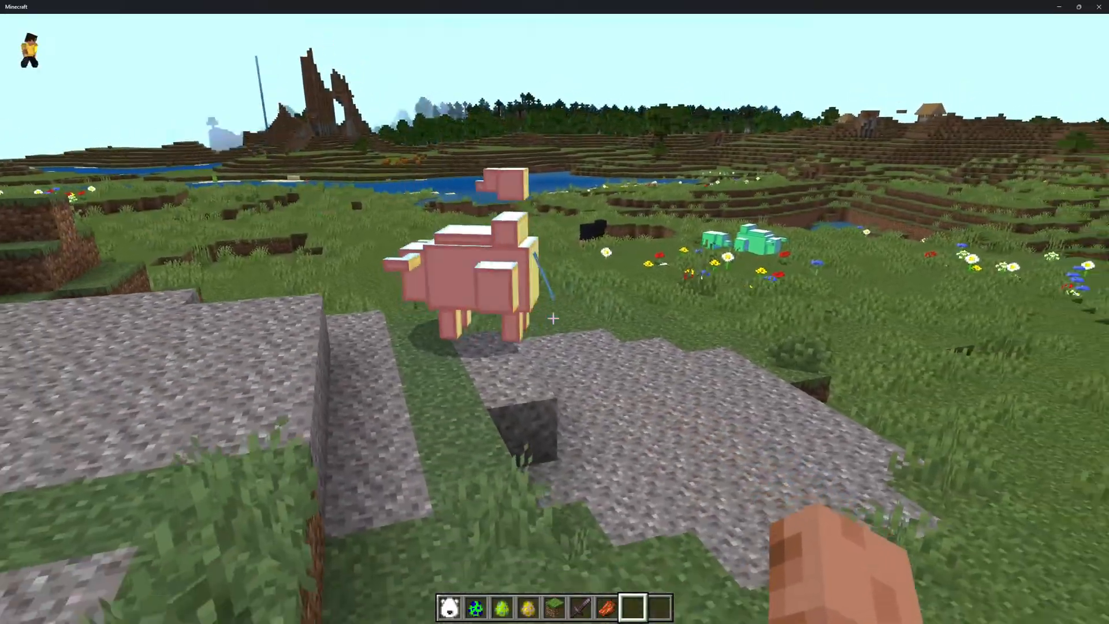
key("a")
Set the FOV to 60.40° in the video settings and return to the game.
key("Escape")
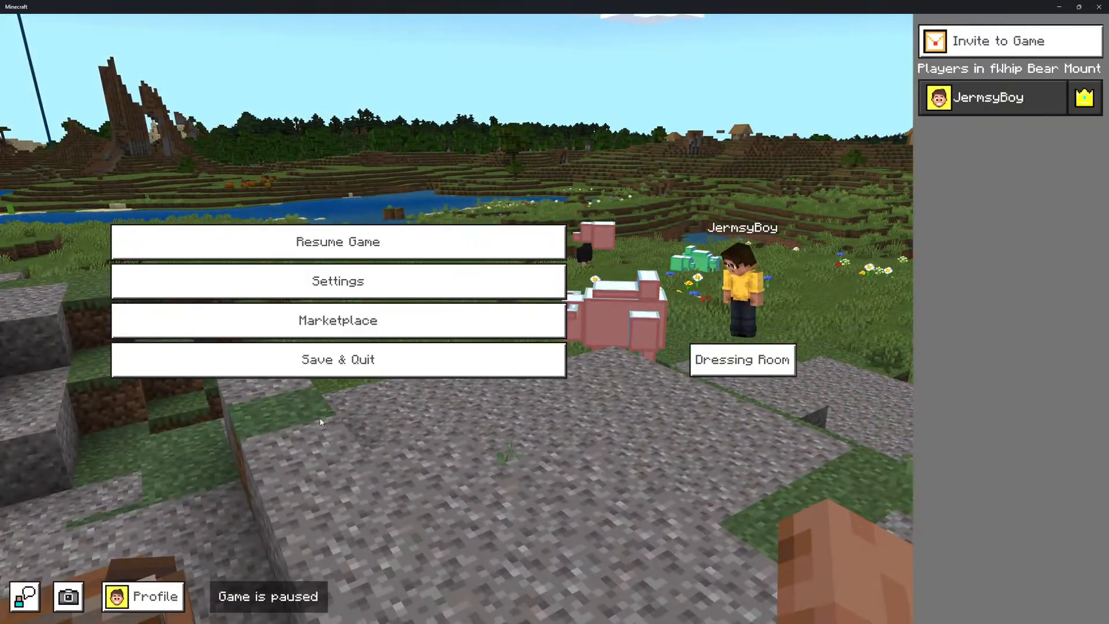
left_click(324, 294)
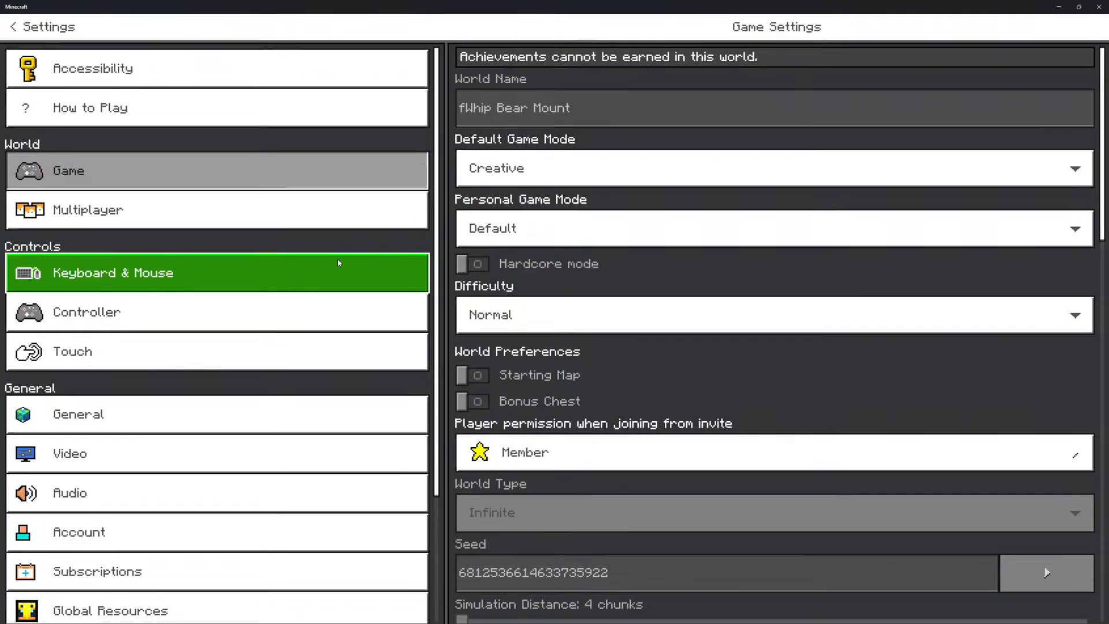
left_click(195, 453)
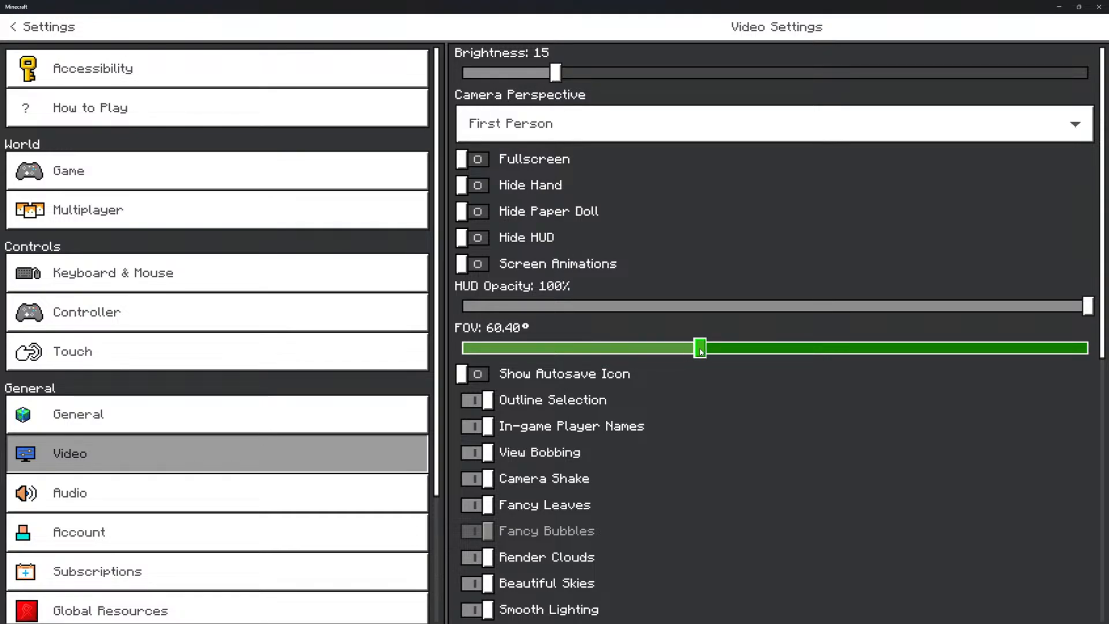
key("Escape")
key("Escape")
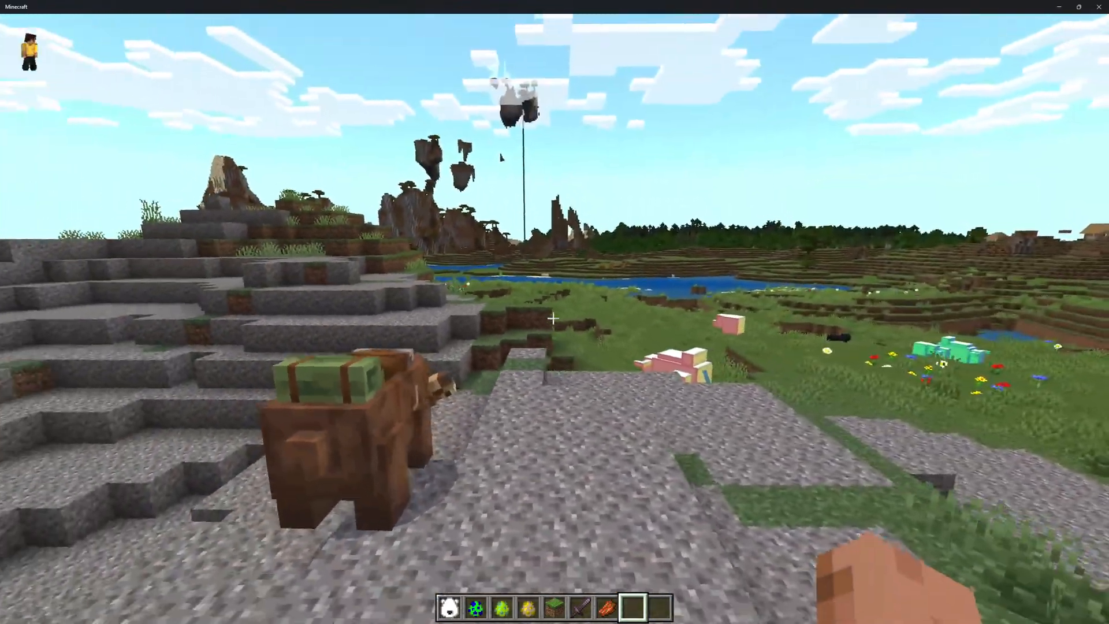
Fly around the template-coloured ox, mount and dismount it, and view its proportions with the adjusted field of view.
key("w")
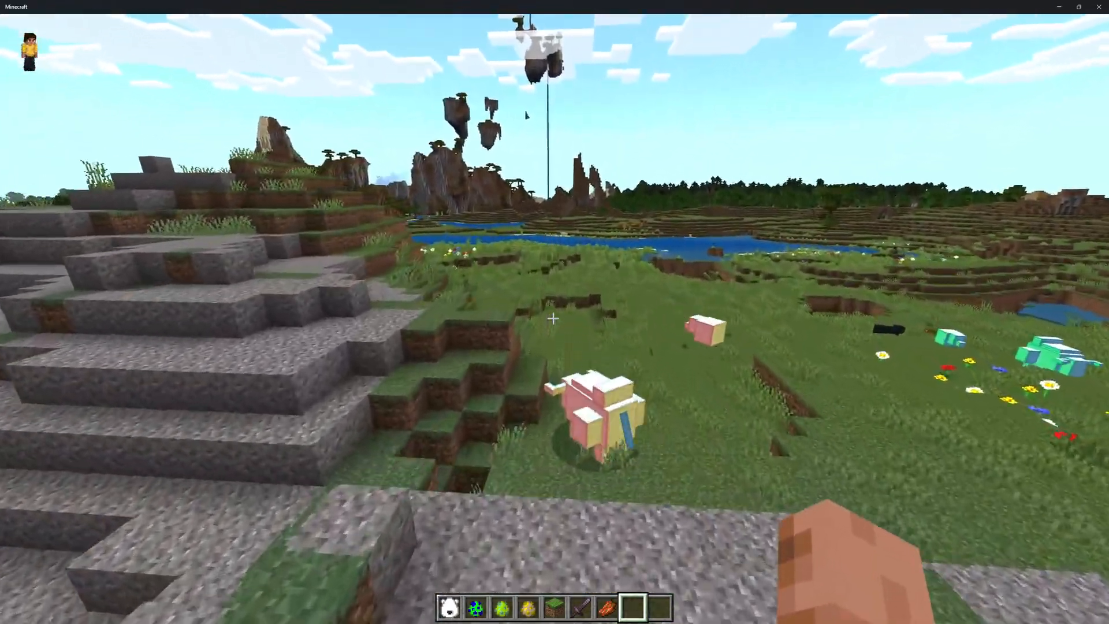
key("7")
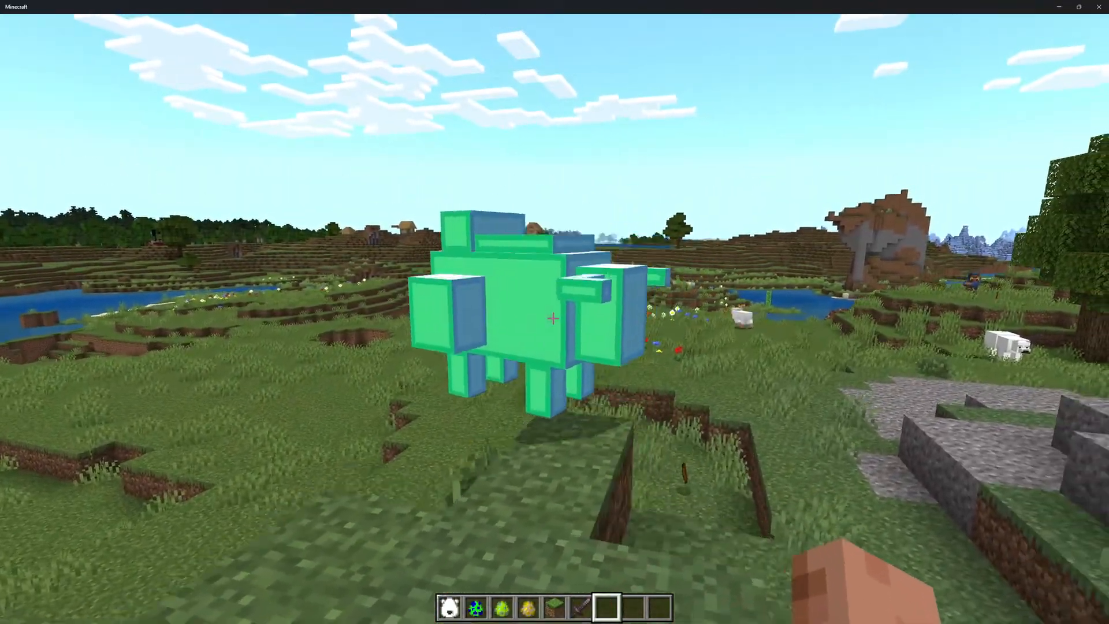
right_click(552, 318)
key("shift")
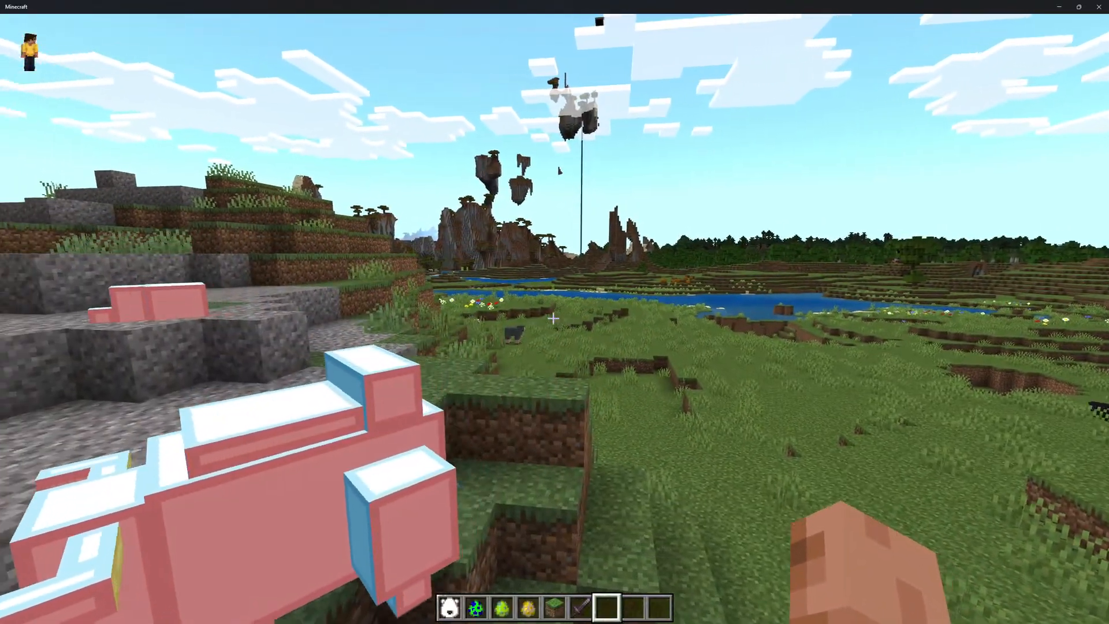
key("e")
key("e")
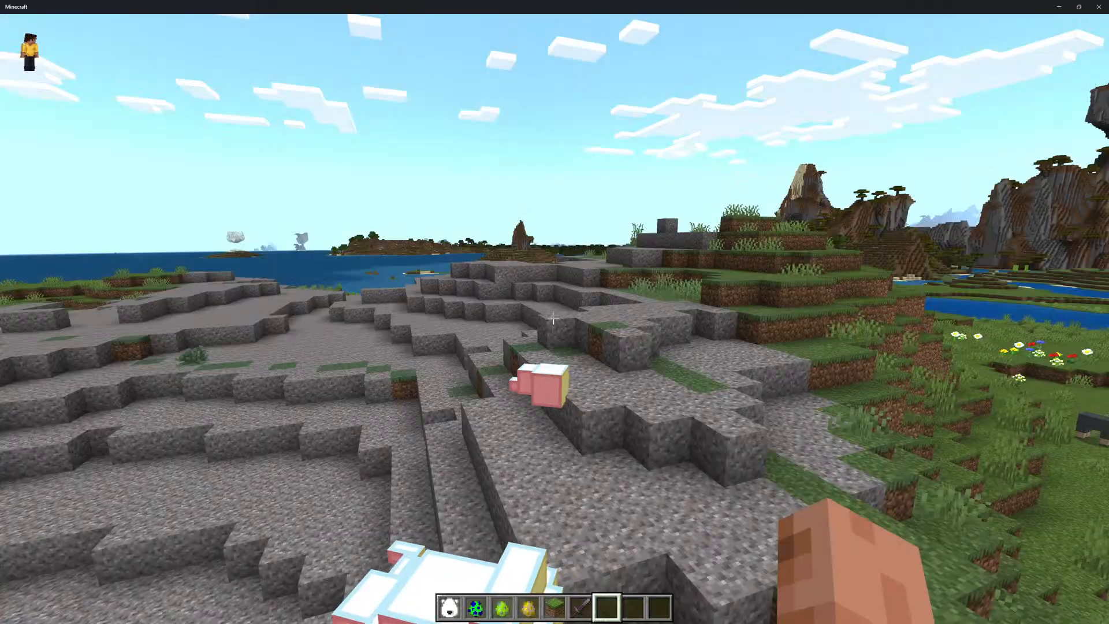
Close the 1.21.5.jar archive window and switch to the ox_mount model in Blockbench.
key("alt+Tab")
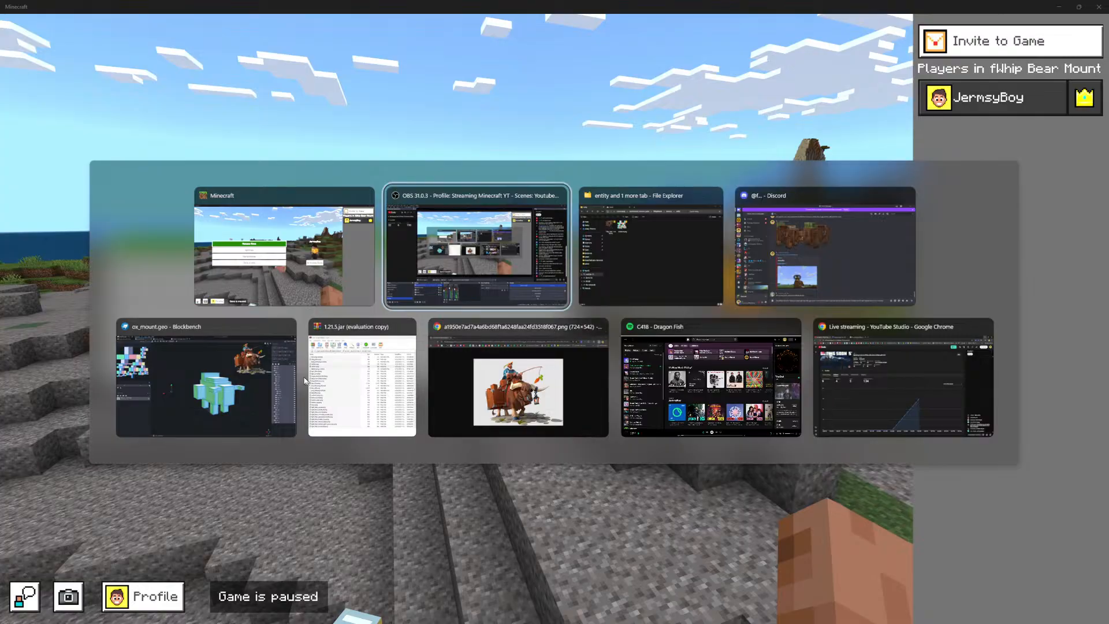
left_click(408, 327)
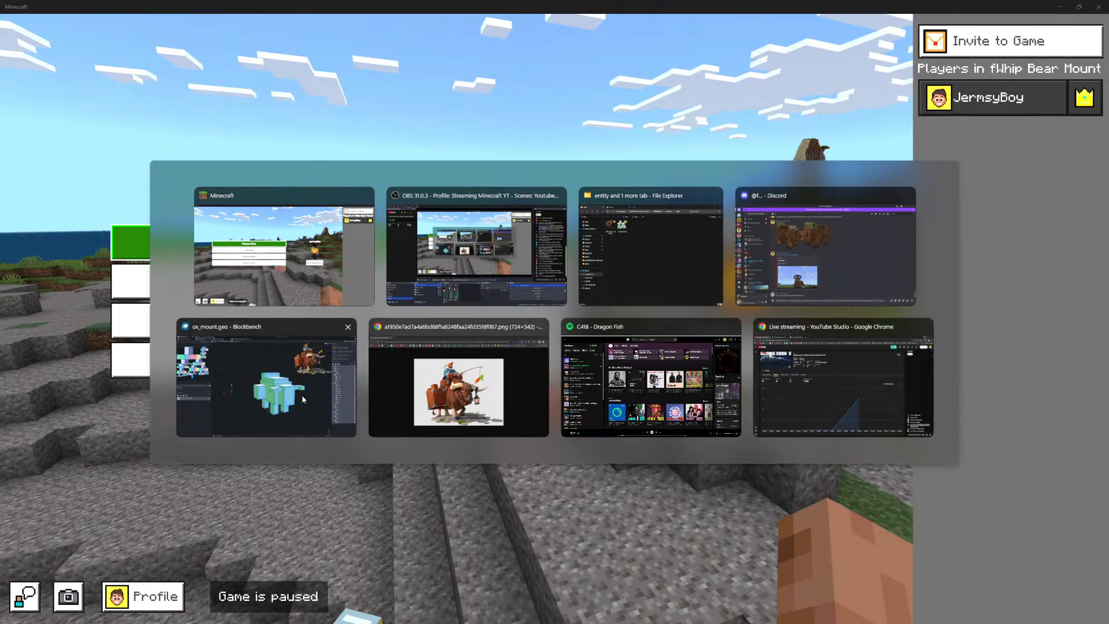
left_click(301, 395)
left_click_drag(482, 390, 397, 300)
scroll(415, 390, "down", 6)
scroll(390, 318, "up", 4)
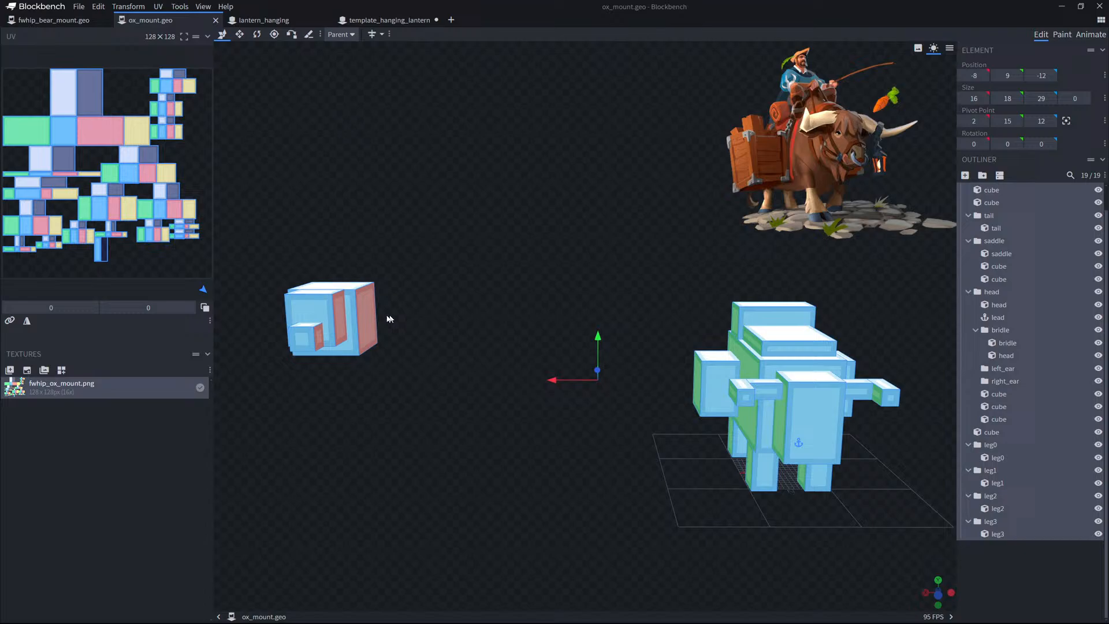
Show the fwhip_bear_mount model and examine its head, body and legs from the front and side.
left_click(34, 26)
left_click_drag(478, 206, 611, 218)
scroll(610, 224, "up", 2)
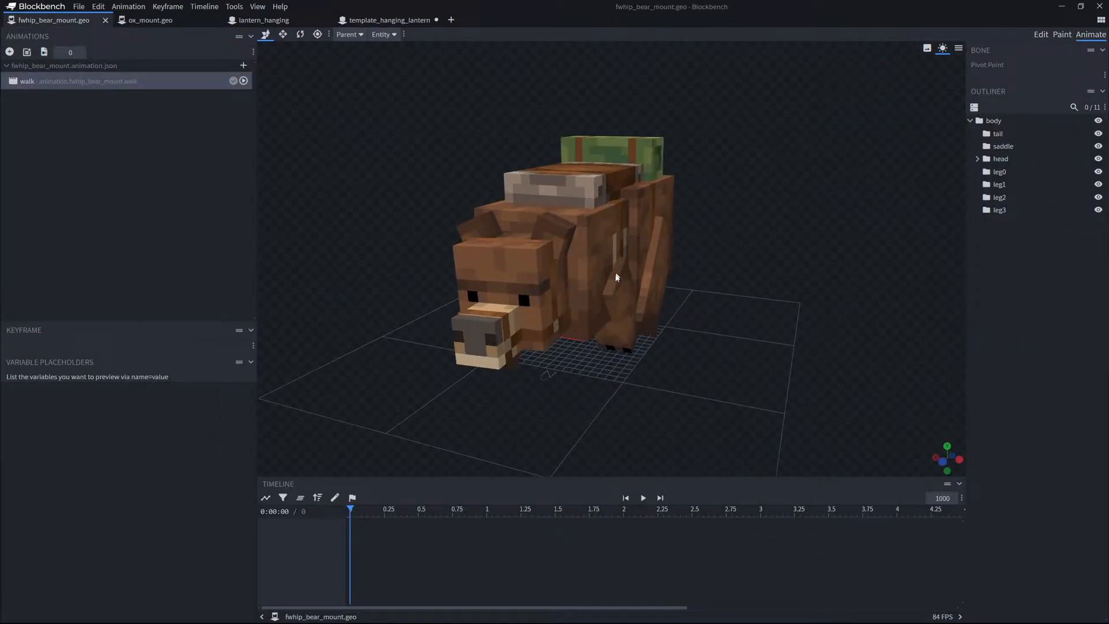
scroll(637, 224, "up", 3)
left_click_drag(851, 231, 762, 231)
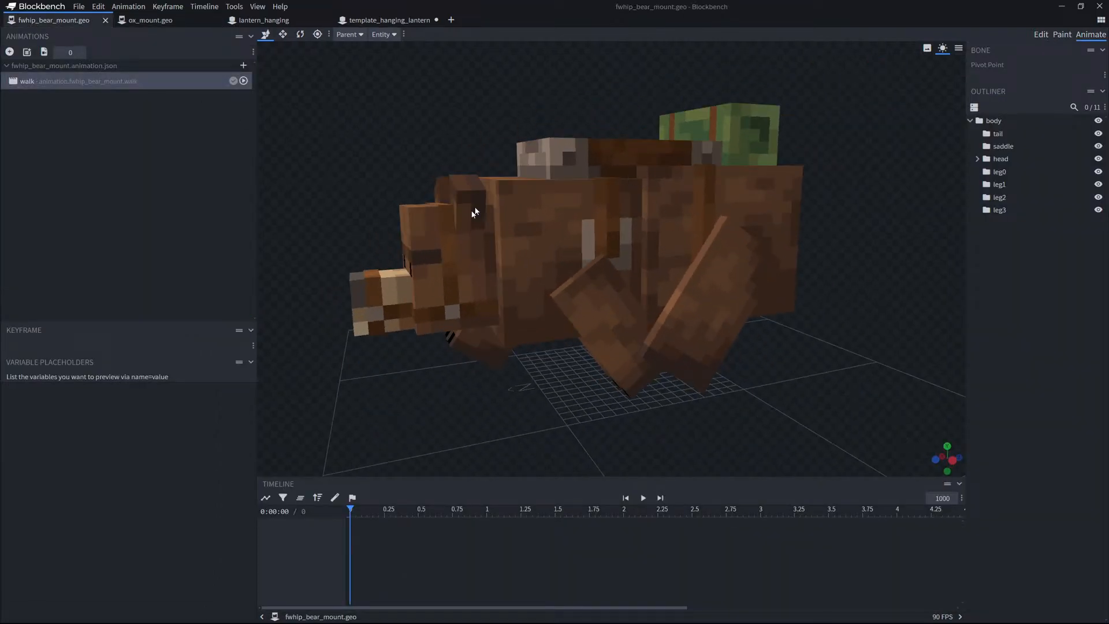
scroll(504, 294, "down", 3)
left_click_drag(443, 435, 471, 413)
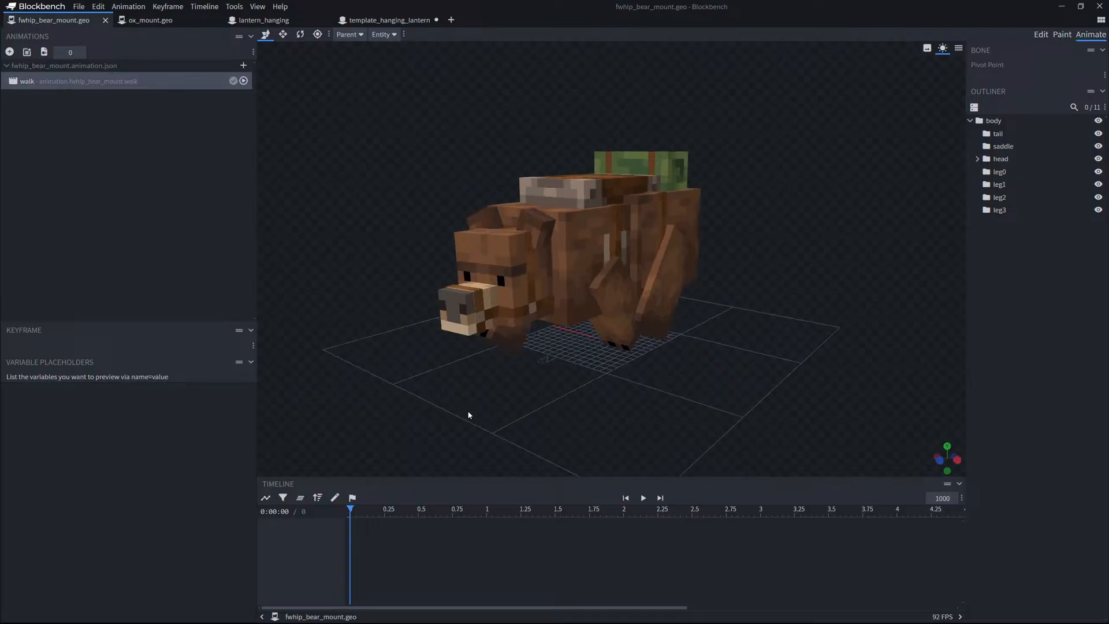
scroll(500, 371, "up", 3)
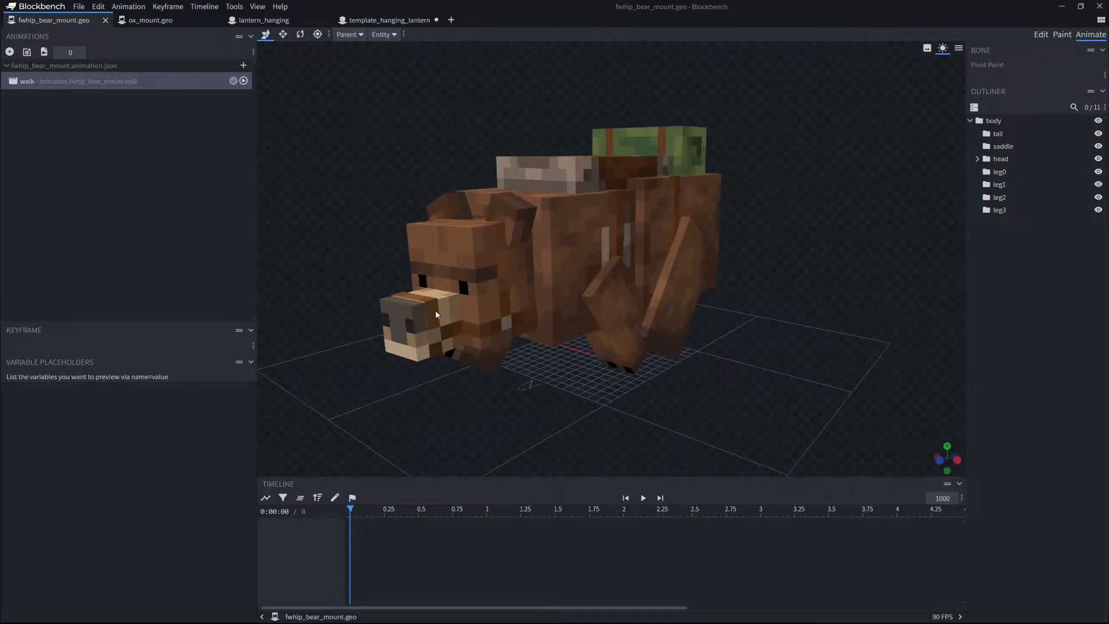
Close the lantern_hanging and template_hanging_lantern models, discarding unsaved changes, and return to the ox_mount model.
left_click(326, 20)
left_click(327, 20)
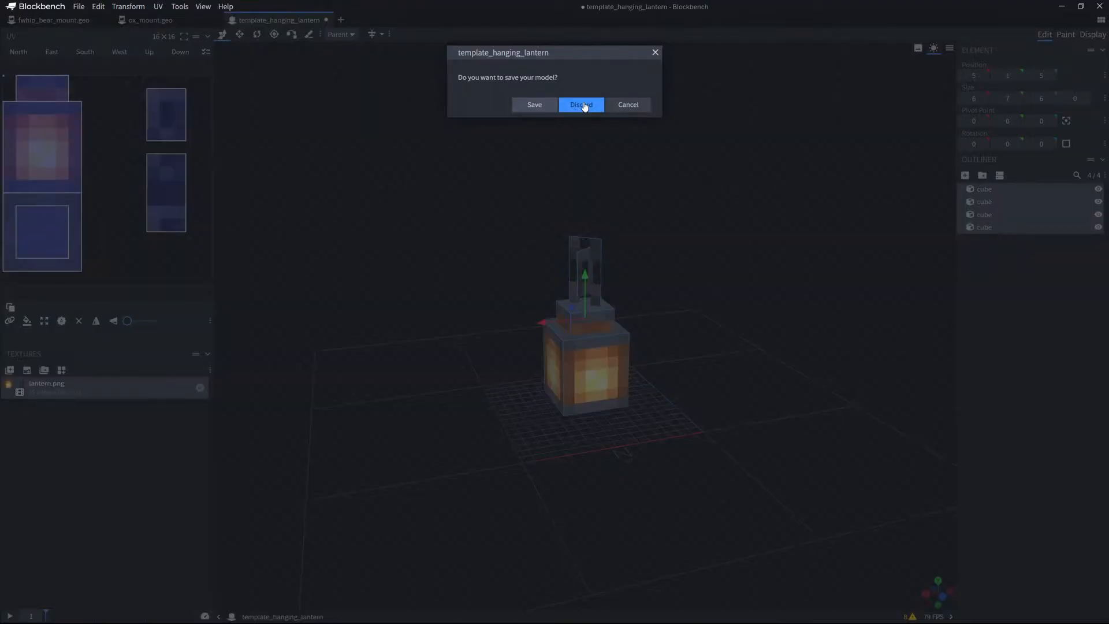
left_click(585, 106)
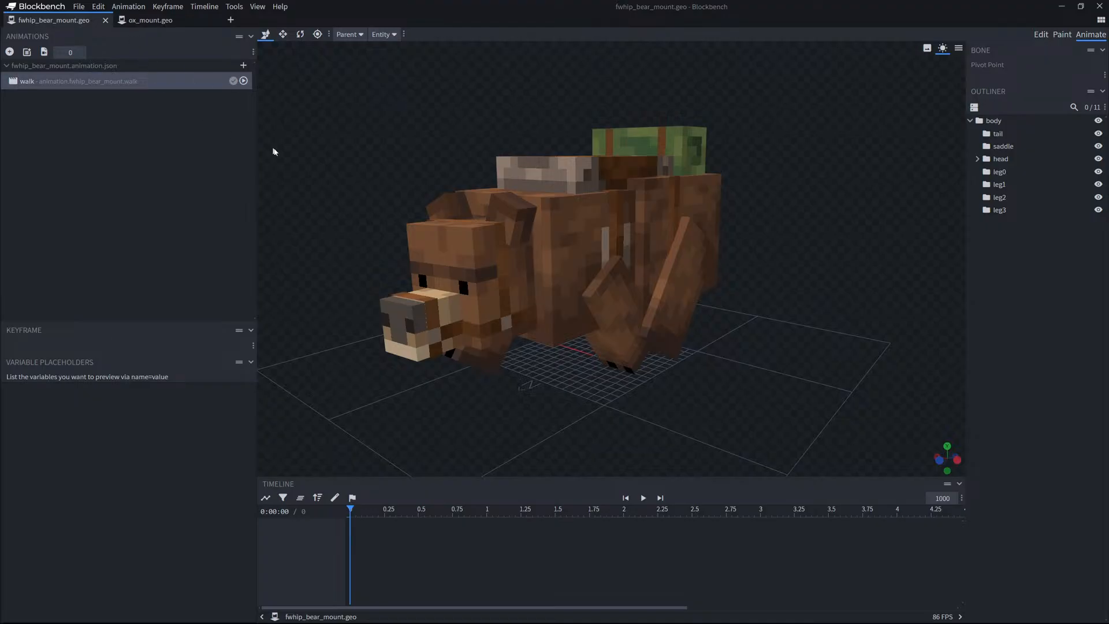
left_click(150, 21)
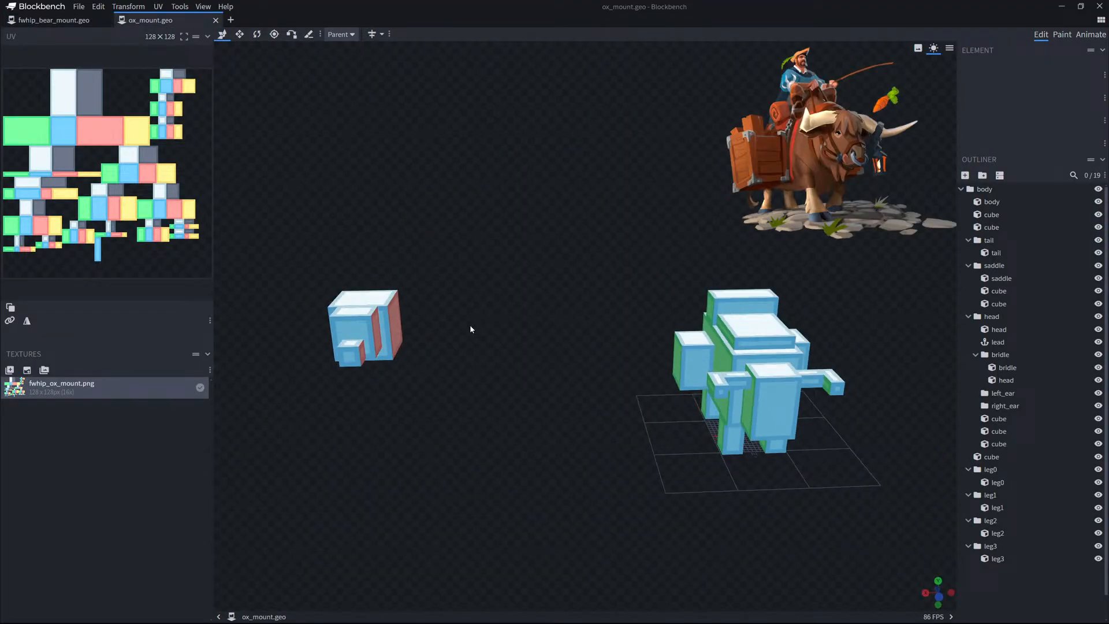
Inspect the detached saddle cubes and the whole ox model from the front and side.
left_click(401, 319)
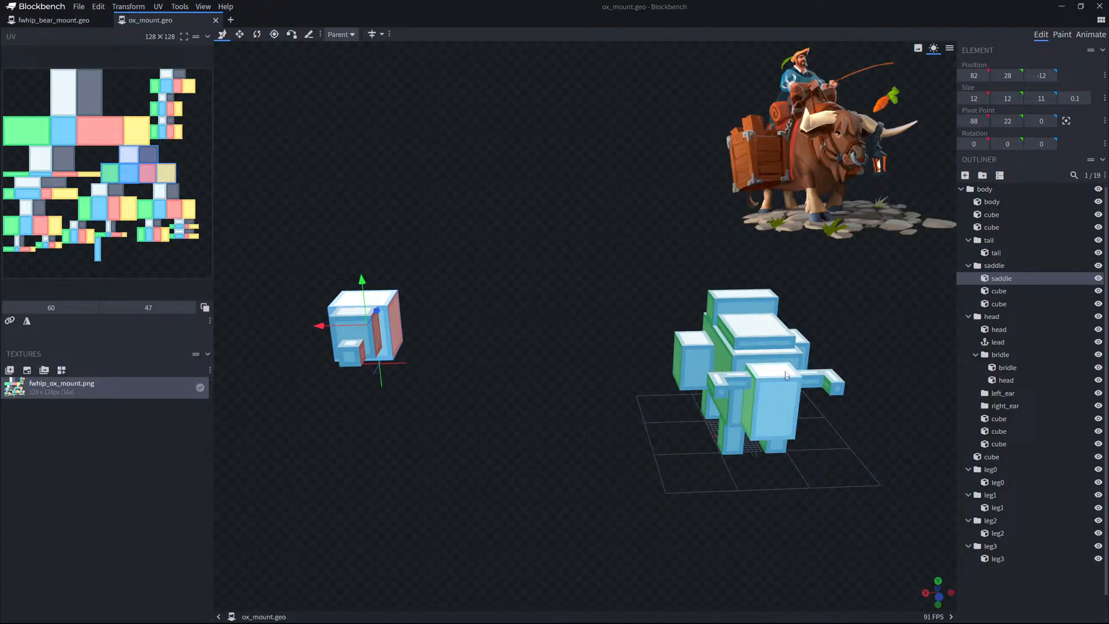
left_click_drag(773, 368, 515, 282)
left_click(770, 567)
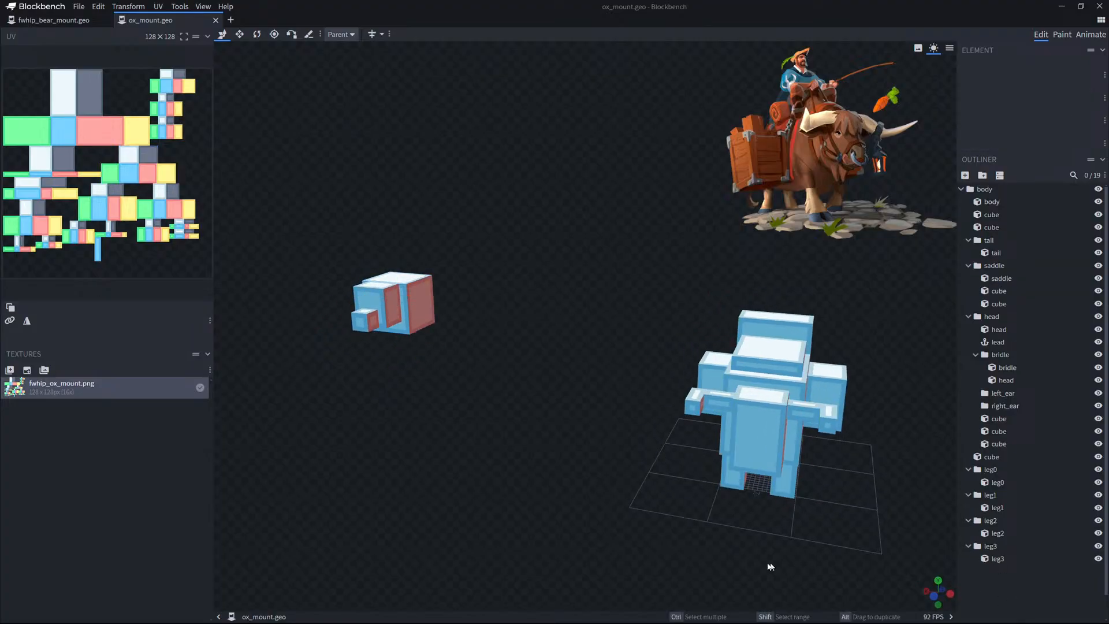
left_click_drag(770, 567, 341, 345)
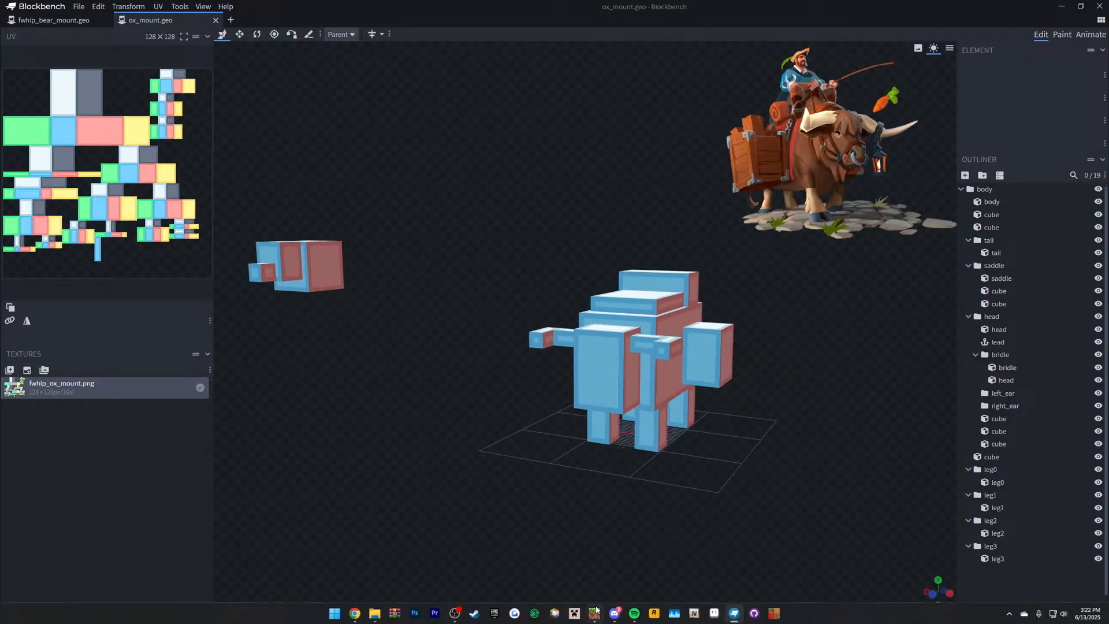
mouse_move(627, 620)
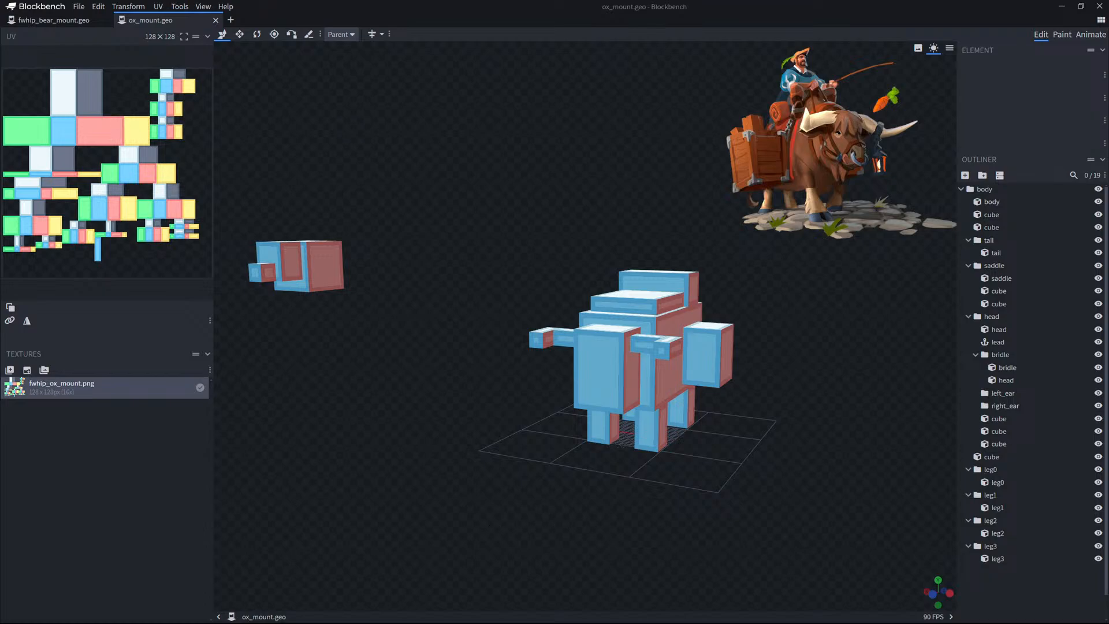
mouse_move(801, 617)
Switch to Minecraft to look at the ox from above, and go back to Blockbench.
left_click(601, 614)
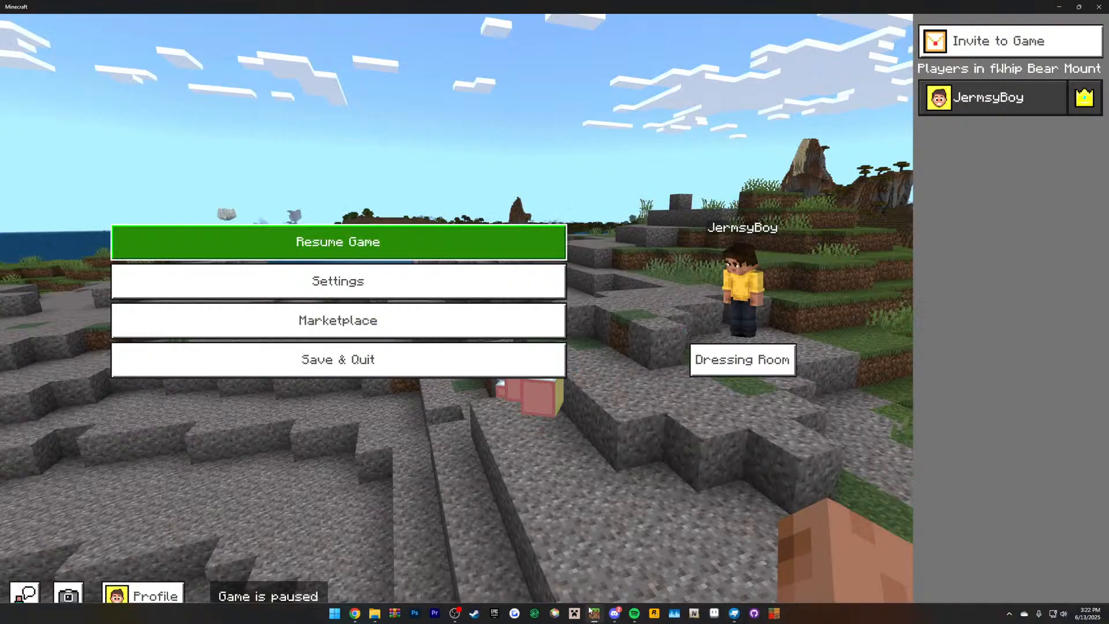
key("Escape")
key("e")
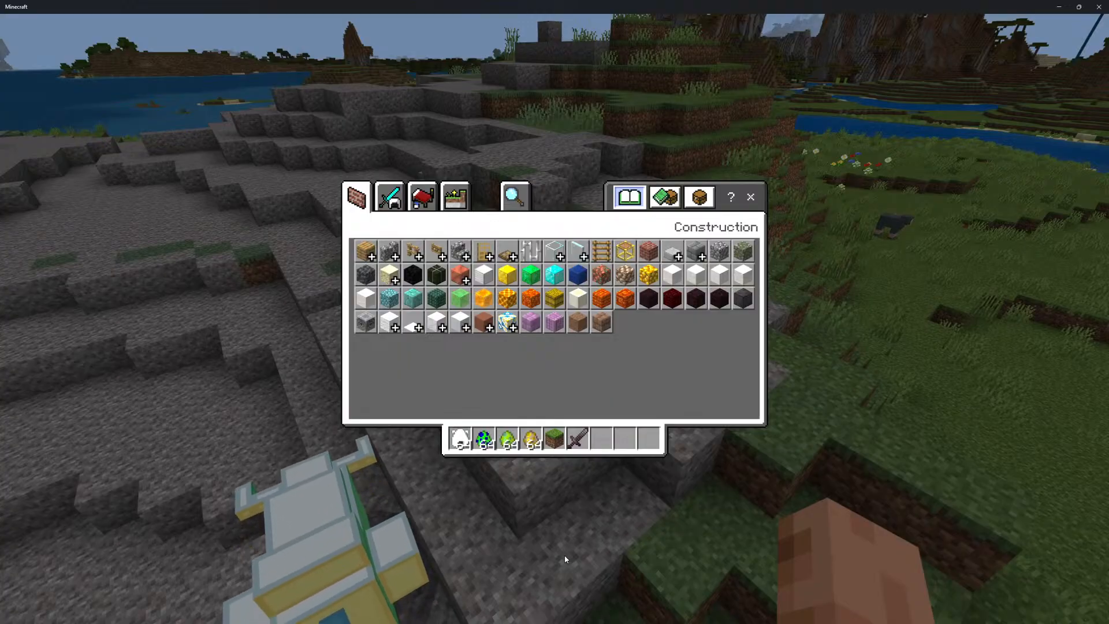
key("alt+Tab")
Add left_horn and right_horn groups side by side inside the head group.
left_click_drag(563, 555, 646, 517)
scroll(635, 547, "up", 5)
scroll(822, 561, "up", 3)
left_click_drag(822, 561, 708, 503)
left_click(731, 317)
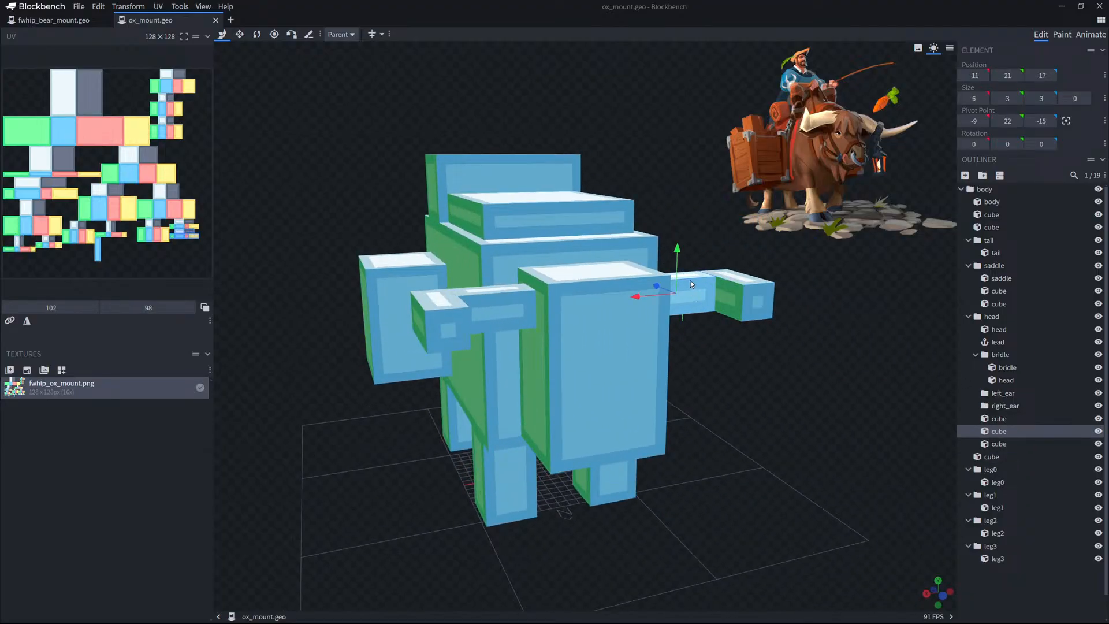
left_click(996, 319)
left_click(983, 179)
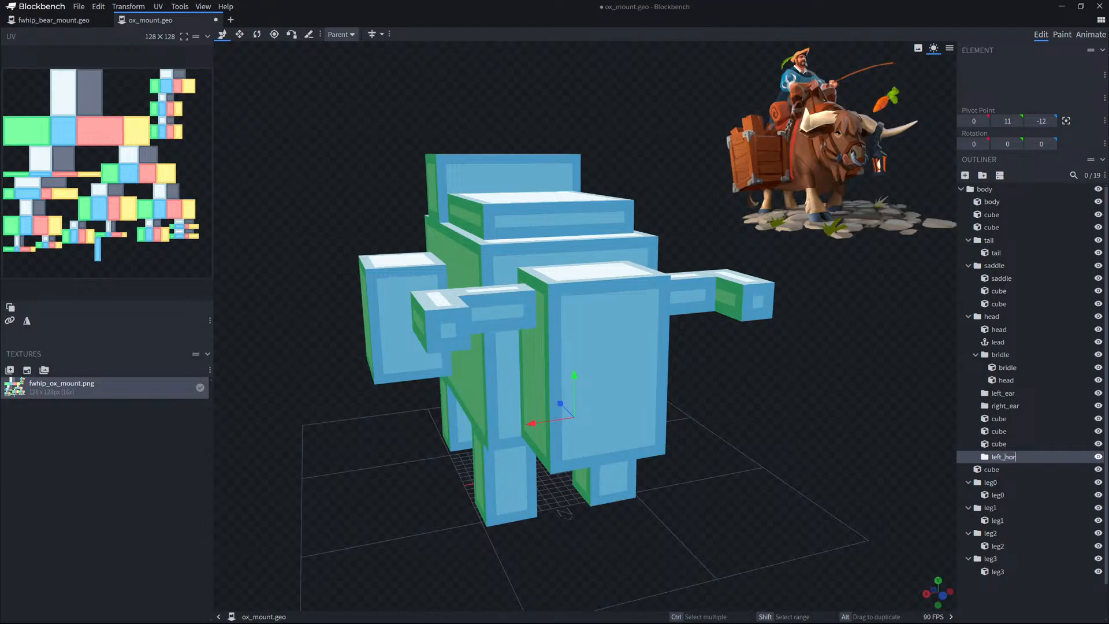
left_click(989, 178)
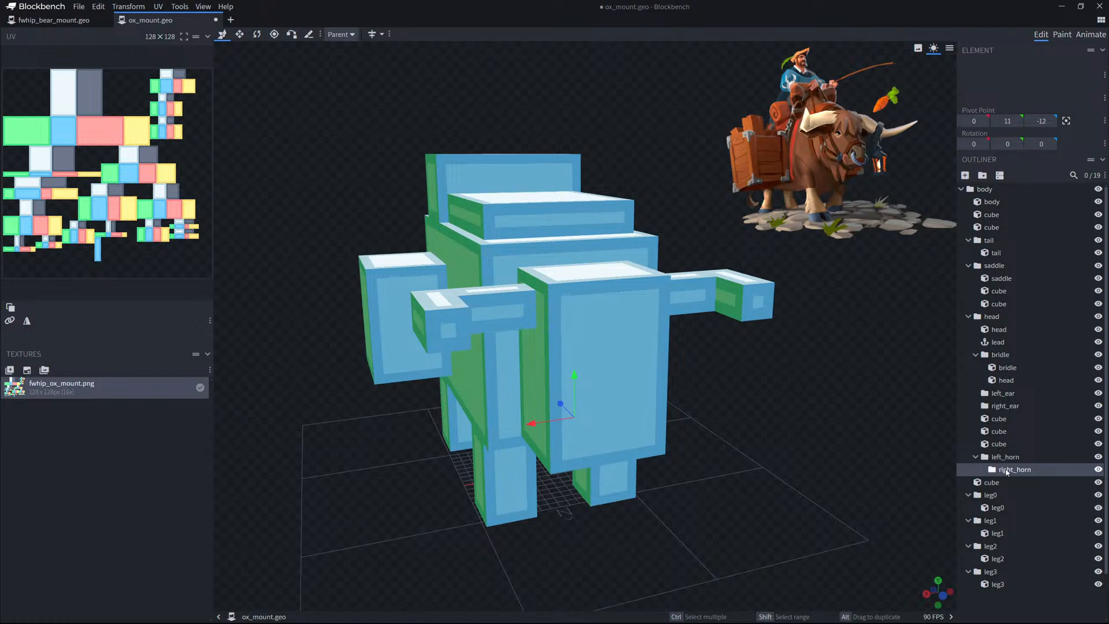
mouse_move(1005, 471)
left_mouse_down()
mouse_move(1012, 491)
mouse_move(1006, 459)
left_mouse_up()
Move each horn's two cubes into the matching right_horn and left_horn groups.
left_click(991, 433)
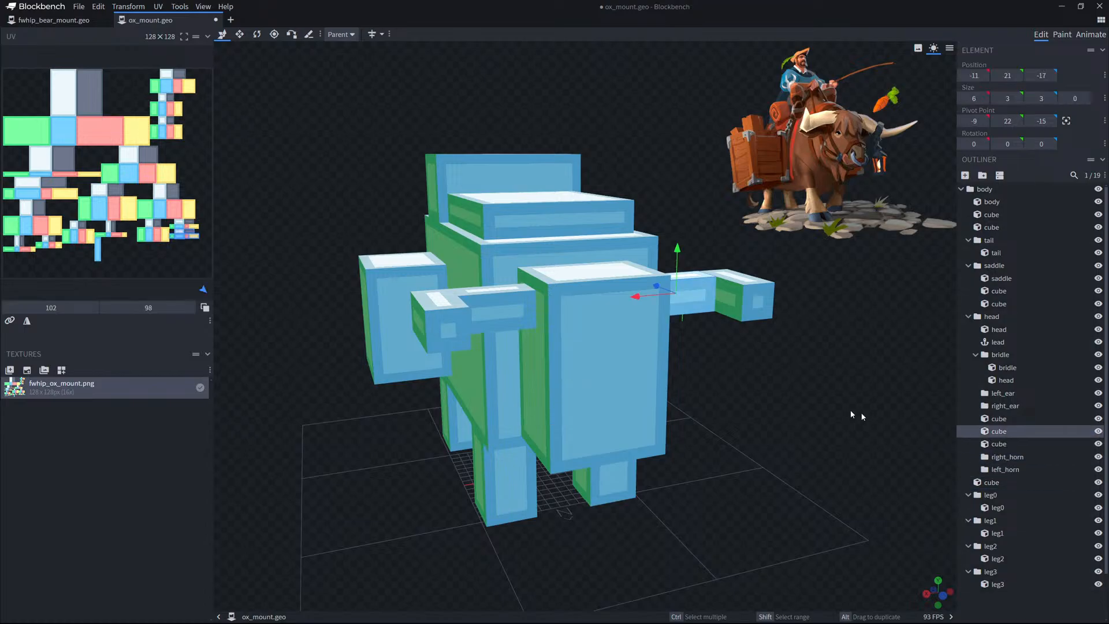
left_click(497, 315)
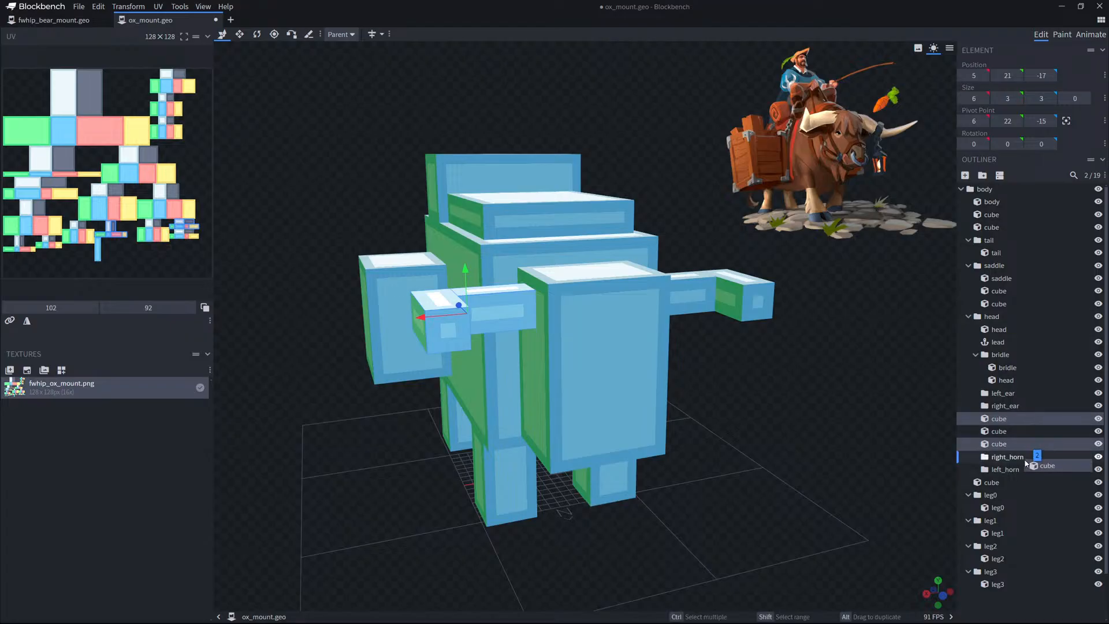
left_click_drag(1020, 460, 1018, 458)
left_click(1008, 419)
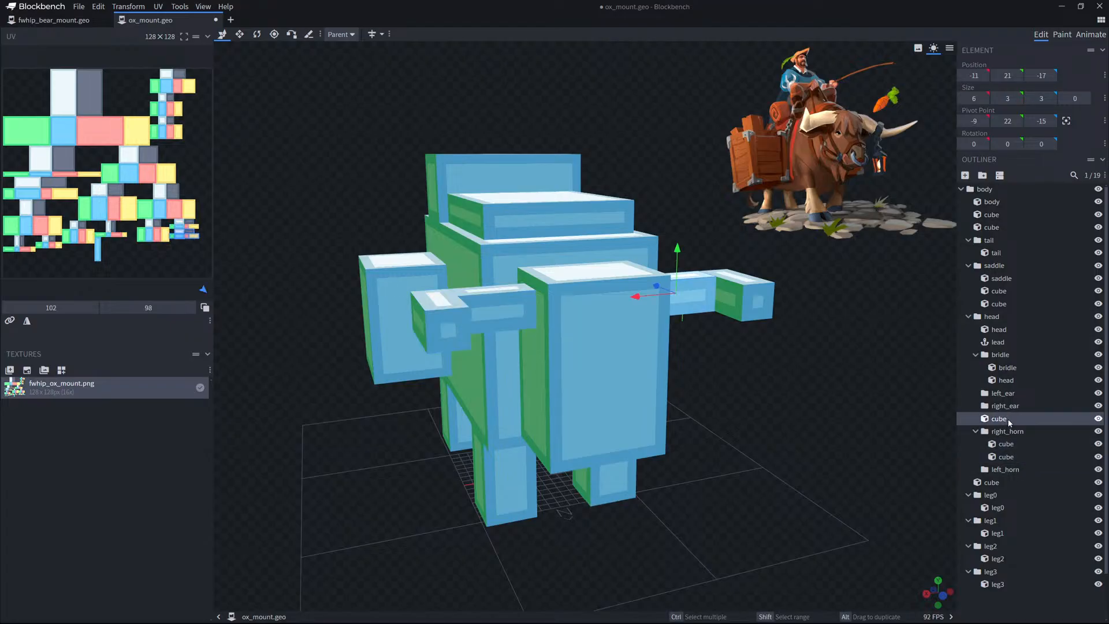
left_click(754, 310)
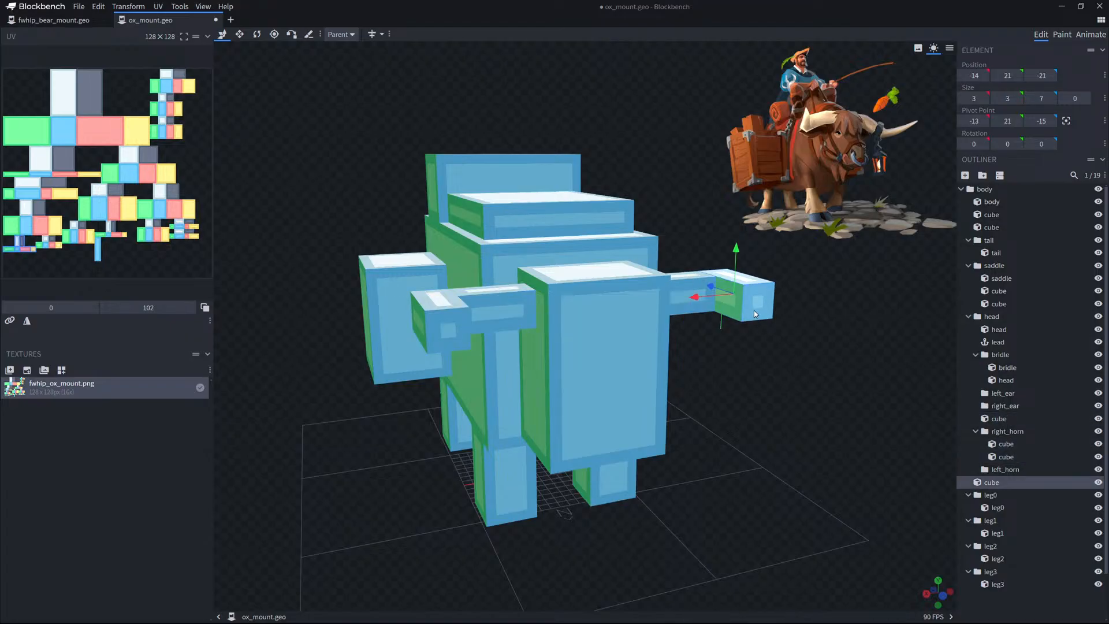
left_click_drag(1002, 419, 1007, 431)
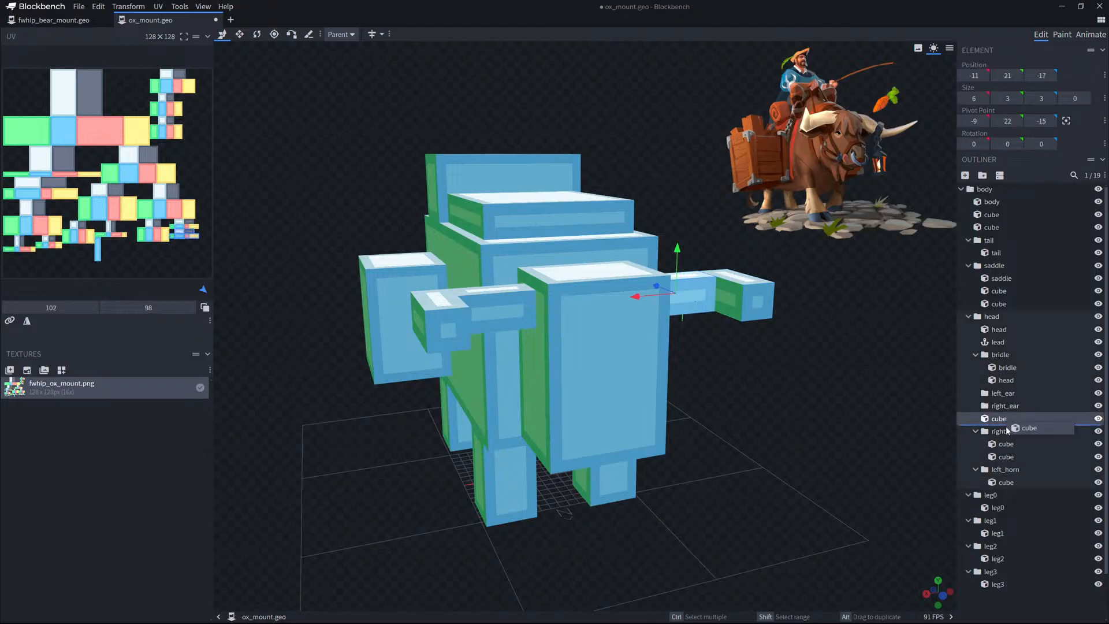
left_click_drag(1010, 474, 1010, 479)
Center the left_horn group's pivot on its cubes and shift it toward the head to -7.25, 22.5, -15.5.
left_click_drag(795, 434, 670, 346)
left_click(1033, 458)
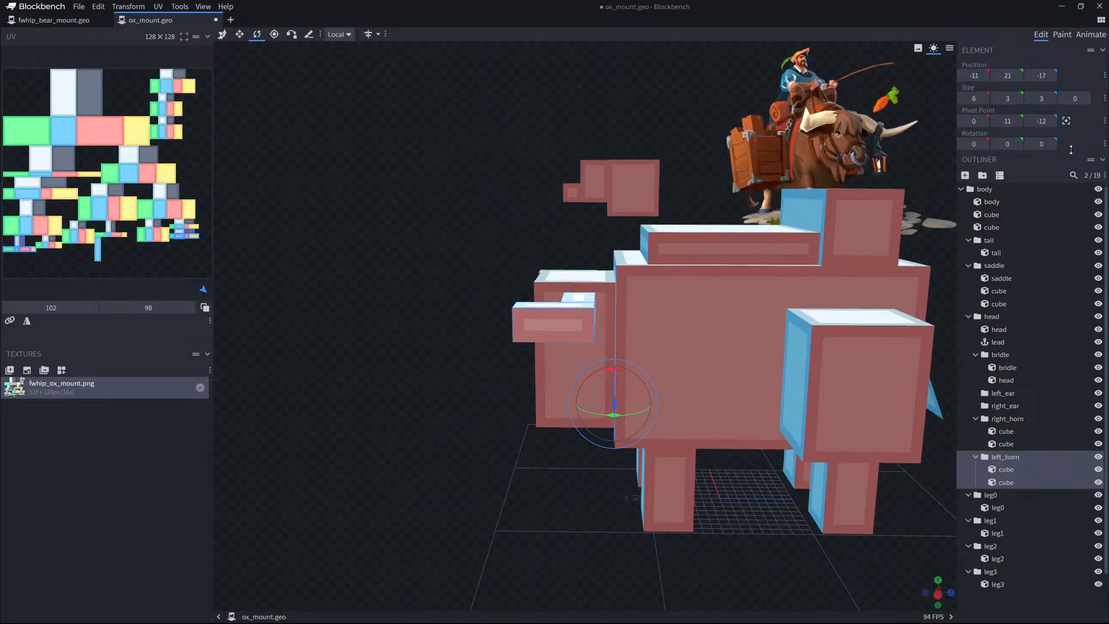
left_click_drag(896, 224, 440, 150)
left_click(278, 34)
scroll(450, 168, "up", 4)
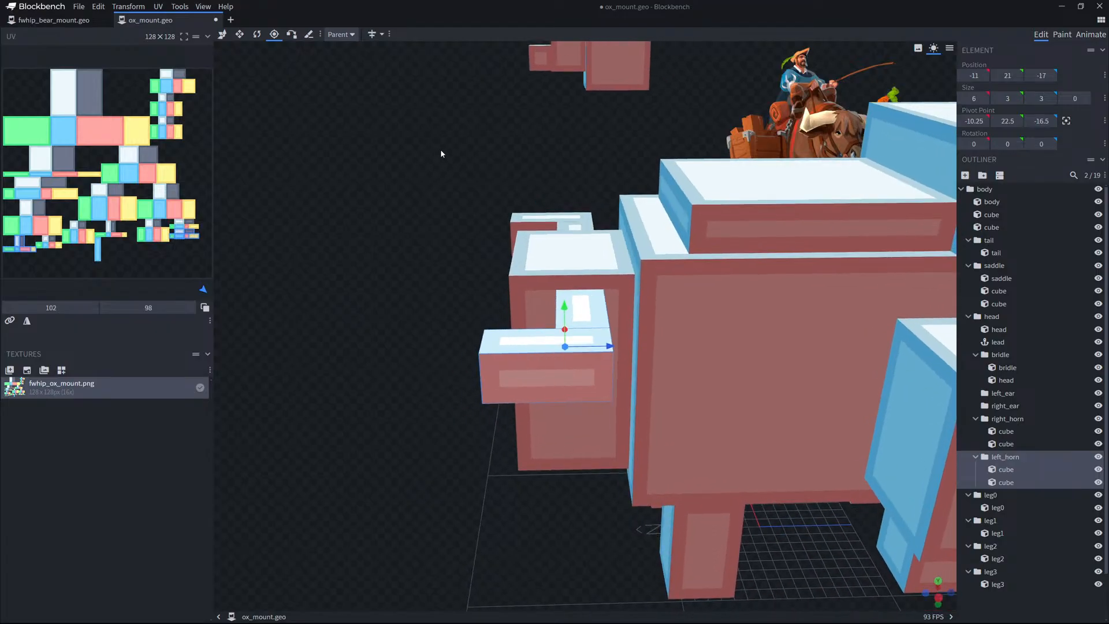
scroll(440, 139, "up", 2)
left_click_drag(432, 243, 594, 203)
left_click_drag(714, 282, 649, 283)
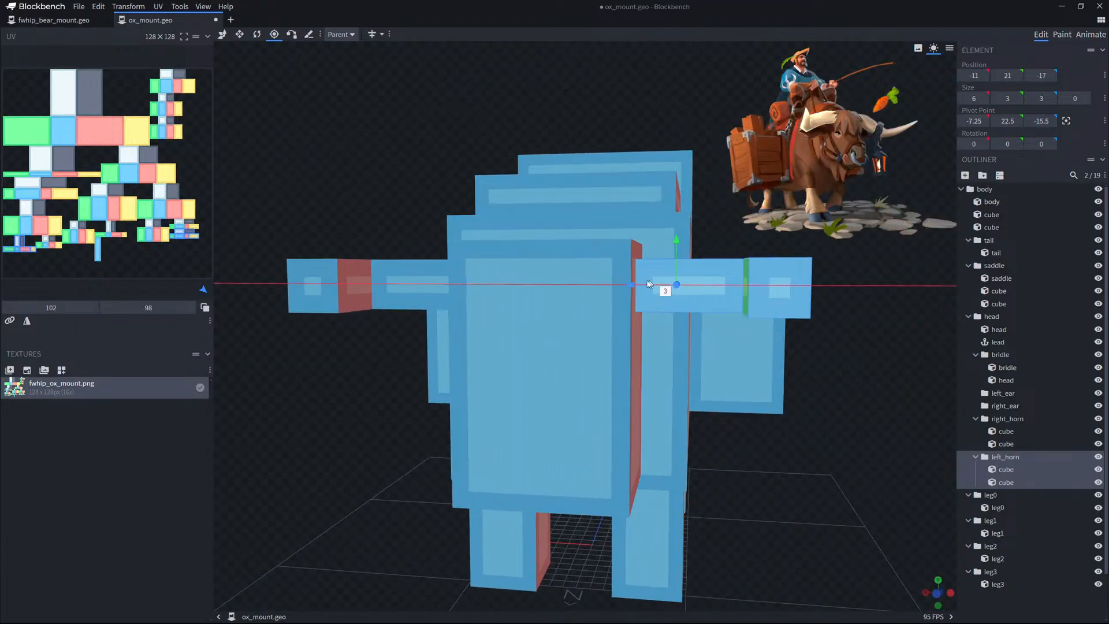
Shift the left_horn group's pivot sideways to the head's edge at -5, 22.5, -15.5.
scroll(632, 292, "up", 2)
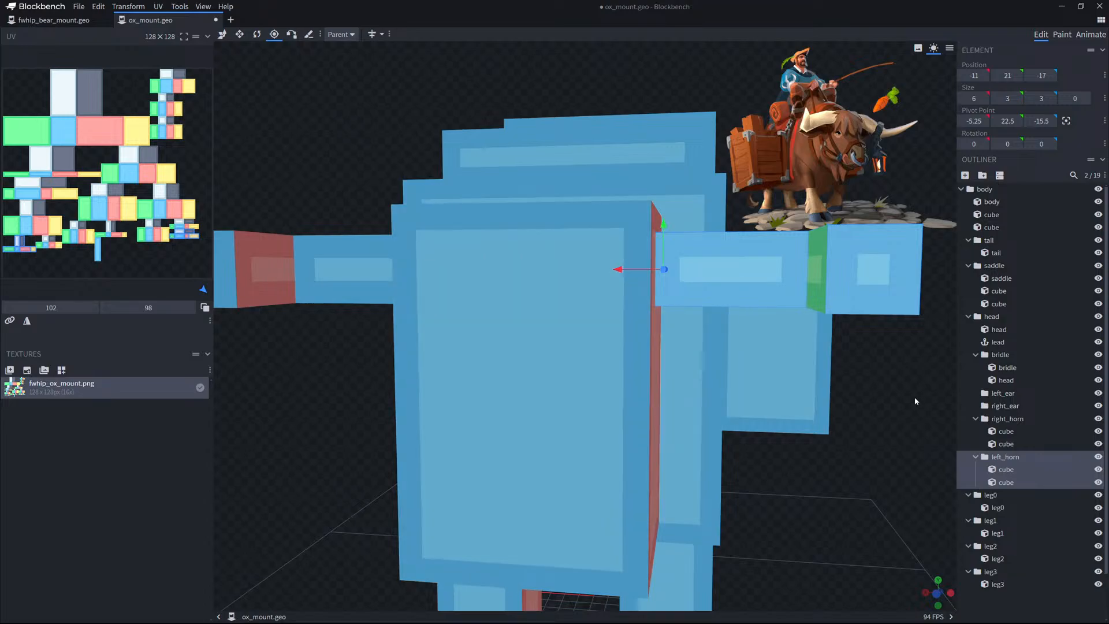
left_click_drag(644, 274, 640, 269)
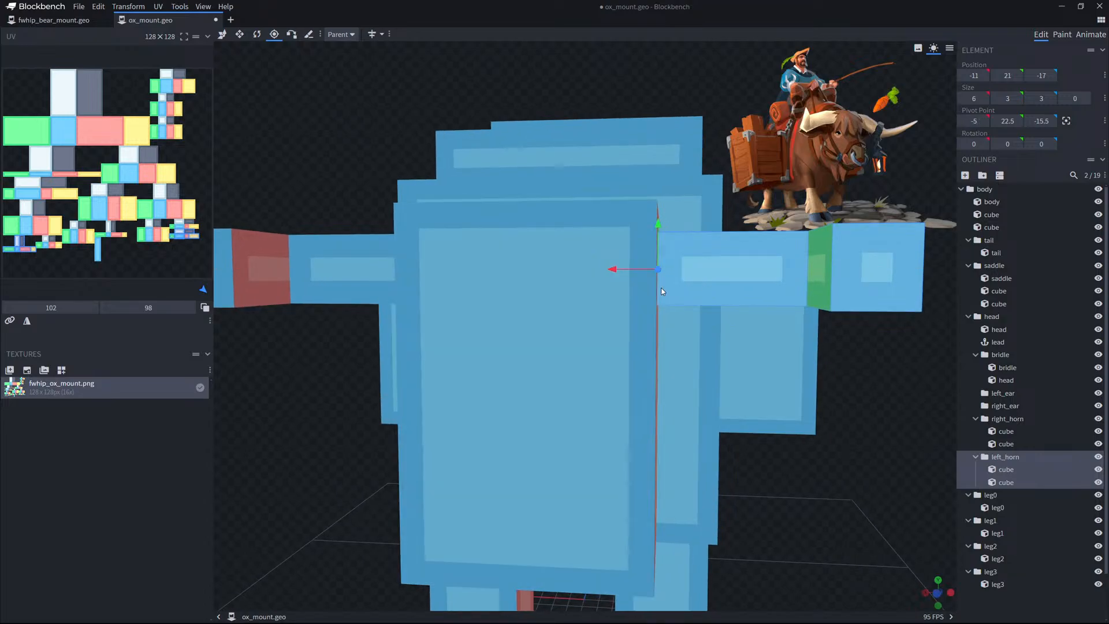
scroll(640, 269, "down", 3)
right_click_drag(794, 354, 838, 370)
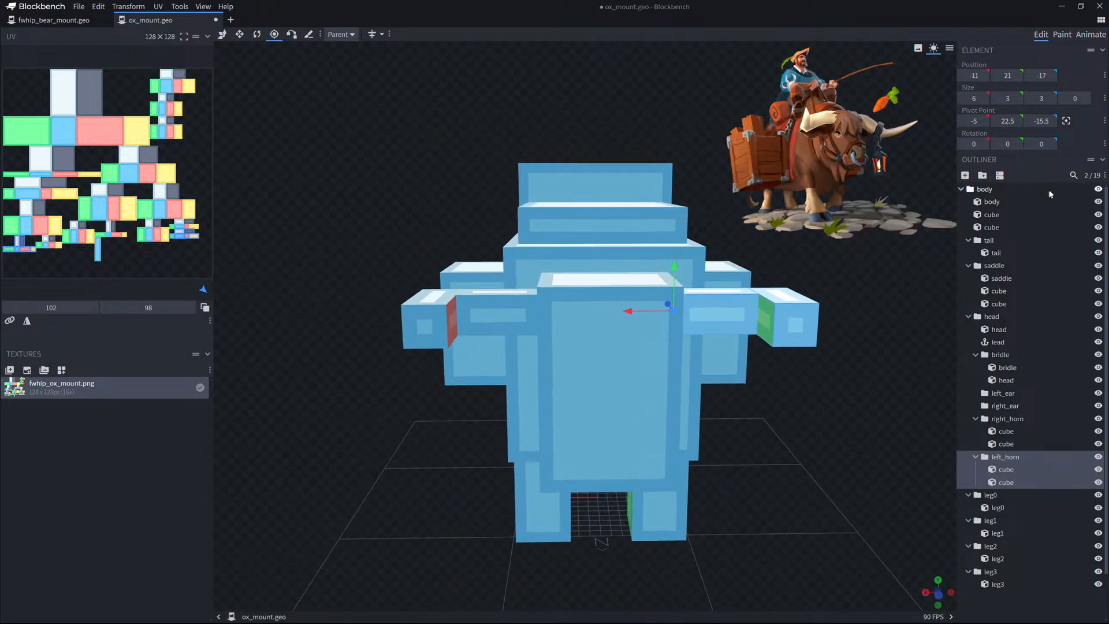
Center the right_horn group's pivot on its cubes and shift it to where the horn meets the head.
left_click(1021, 420)
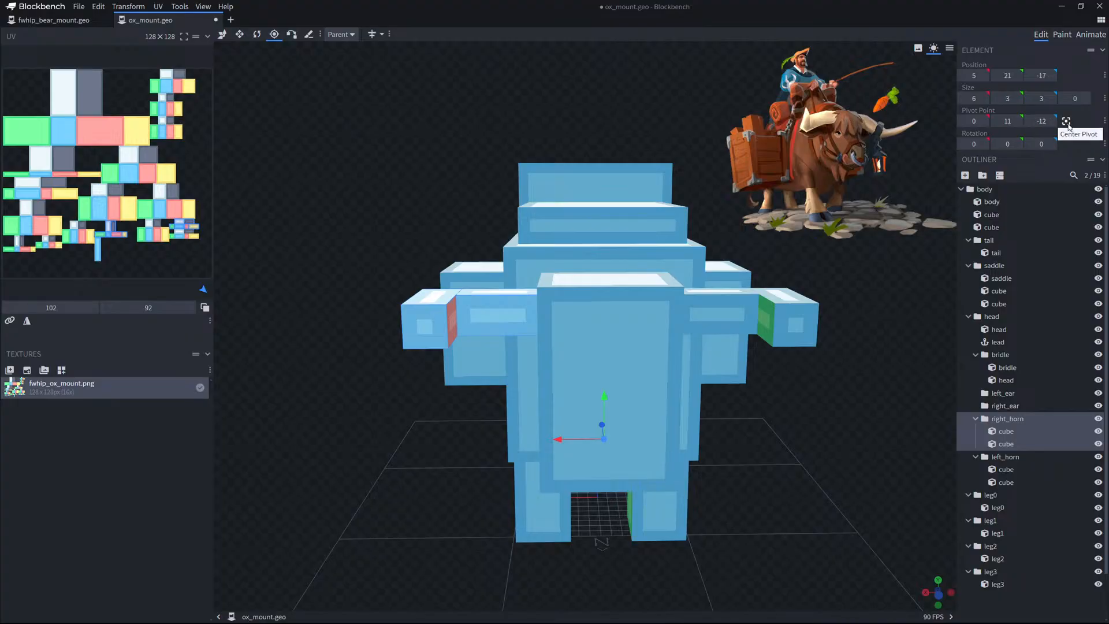
left_click_drag(758, 151, 785, 136)
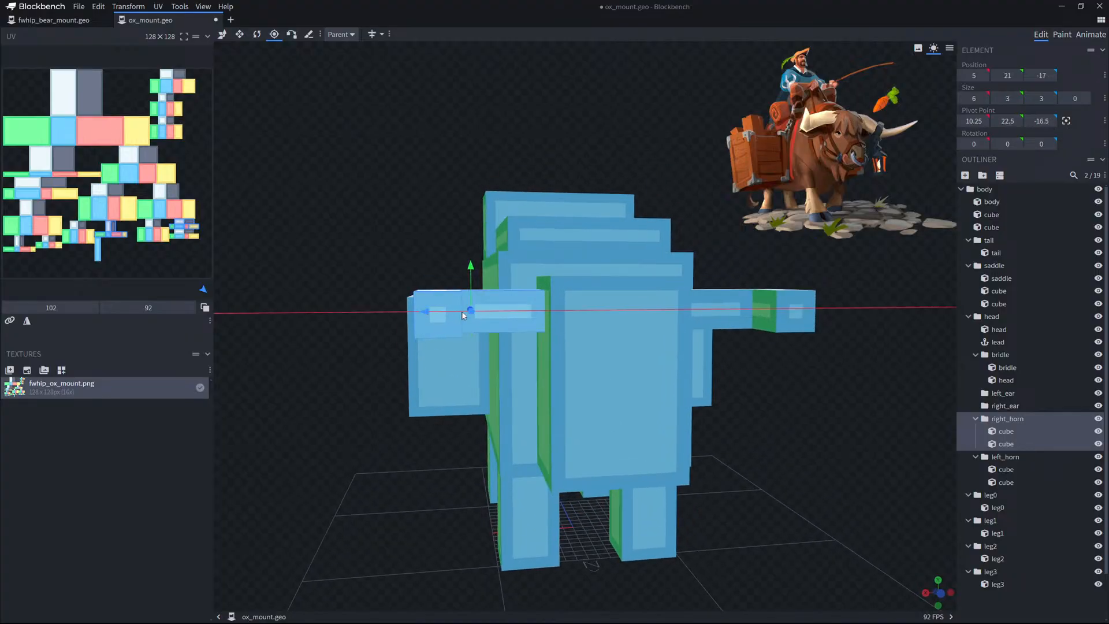
left_click_drag(516, 311, 523, 312)
left_click_drag(835, 395, 941, 442)
left_click_drag(578, 338, 562, 336)
left_click_drag(765, 367, 718, 316)
Rotate the right_horn and left_horn groups about their X axes to tilt both horn tips upward, giving left_horn 22.5 degrees.
key("r")
left_click_drag(606, 308, 603, 293)
left_click_drag(782, 340, 629, 355)
left_click(741, 353)
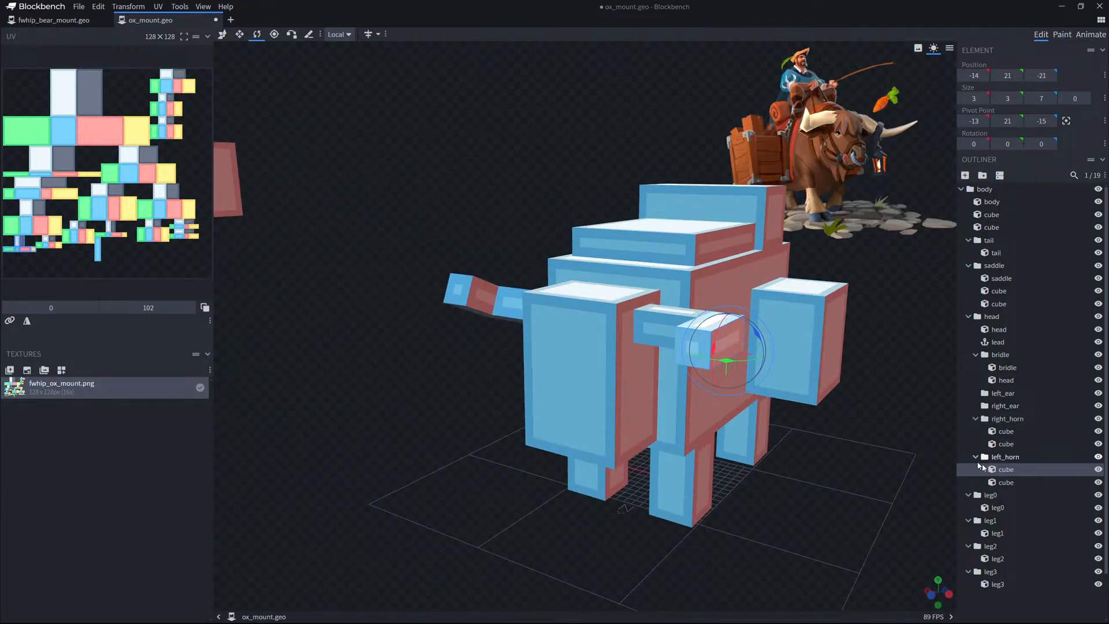
left_click(1005, 457)
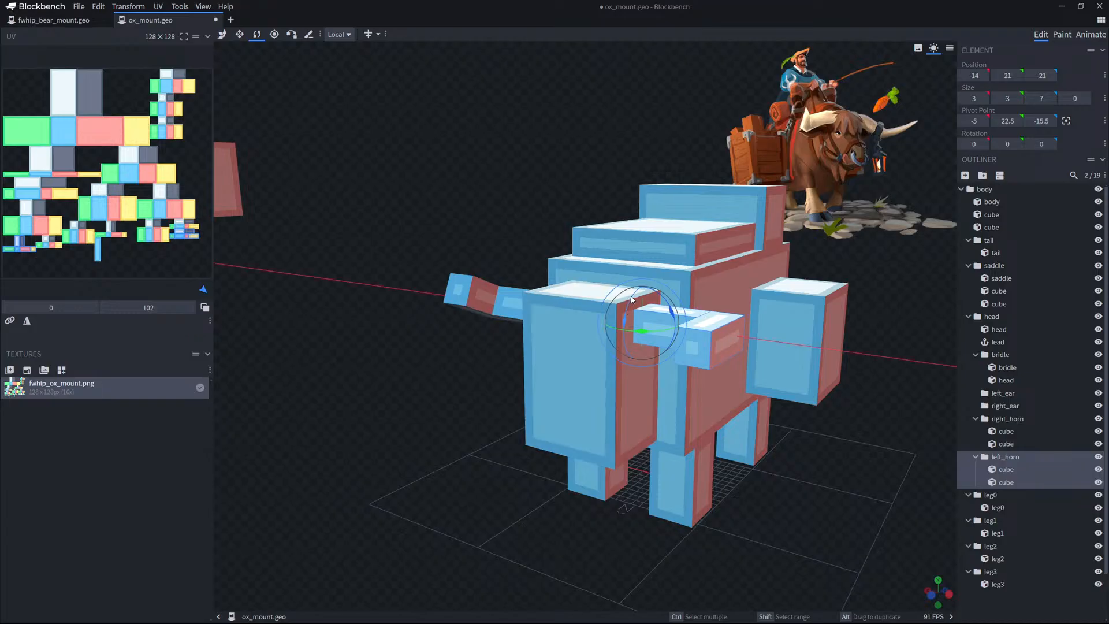
left_click_drag(633, 300, 887, 401)
scroll(886, 402, "down", 8)
left_click_drag(775, 414, 929, 404)
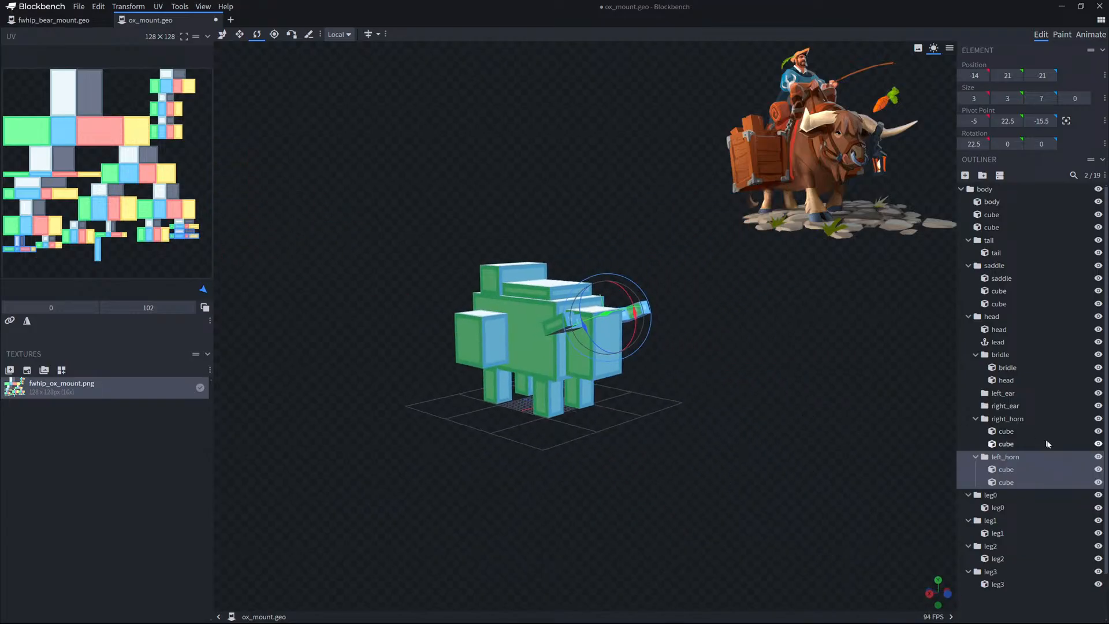
Deselect all elements and save the ox_mount.geo model.
scroll(1039, 485, "down", 2)
left_click(1015, 577)
left_click_drag(682, 381, 727, 380)
key("ctrl+s")
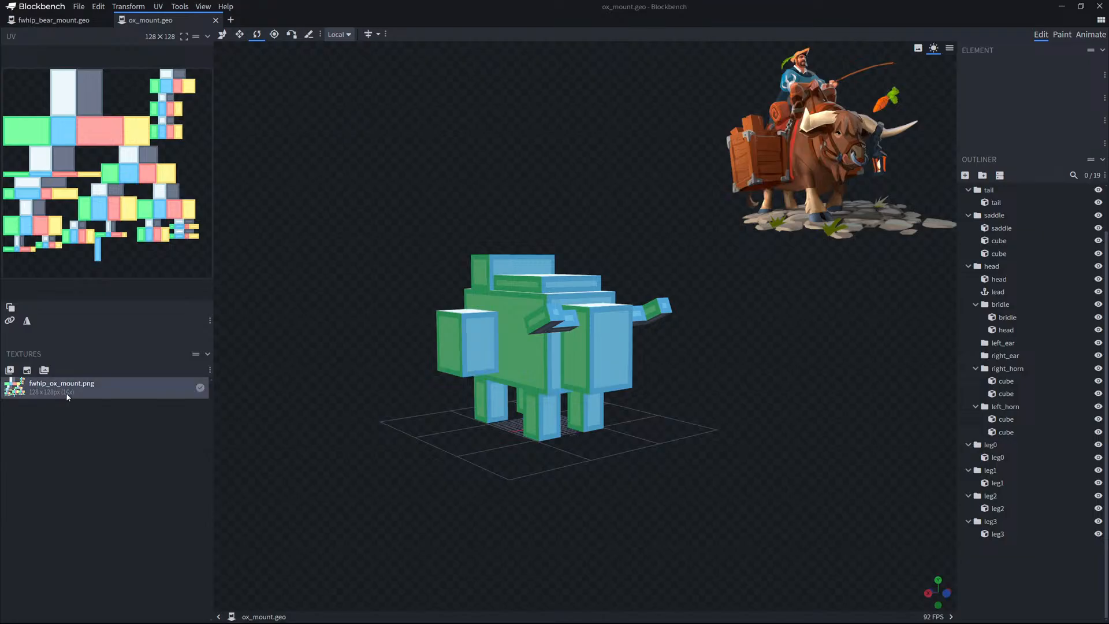
Replace the fwhip_ox_mount.png texture with the ox_mount.png file and save the model.
key("Delete")
key("alt+Tab")
key("Escape")
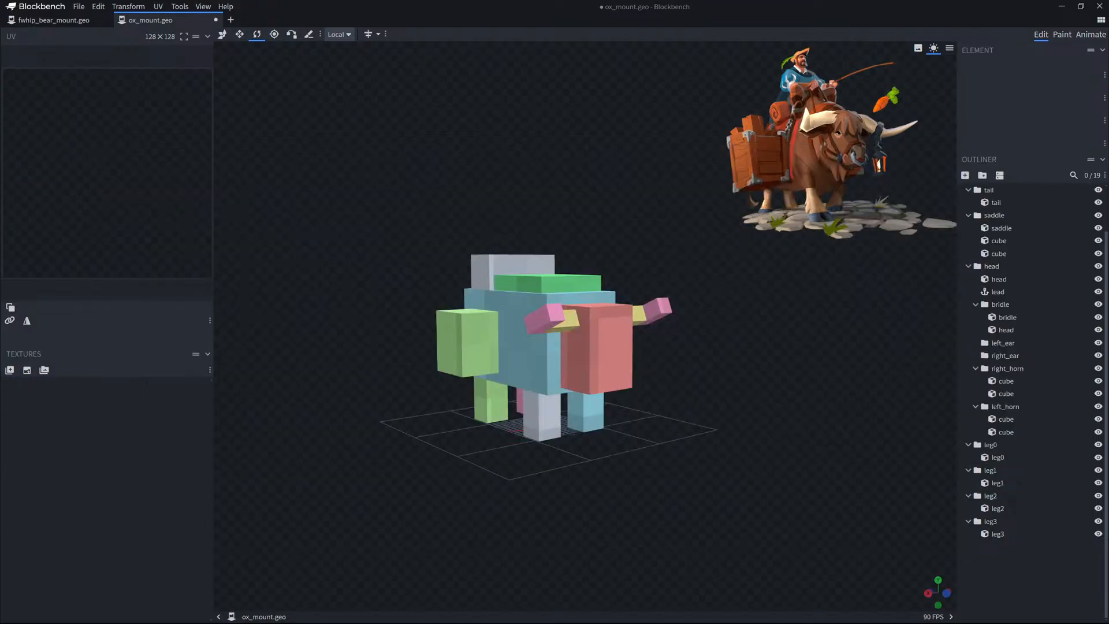
left_click_drag(36, 392, 39, 393)
left_click(553, 112)
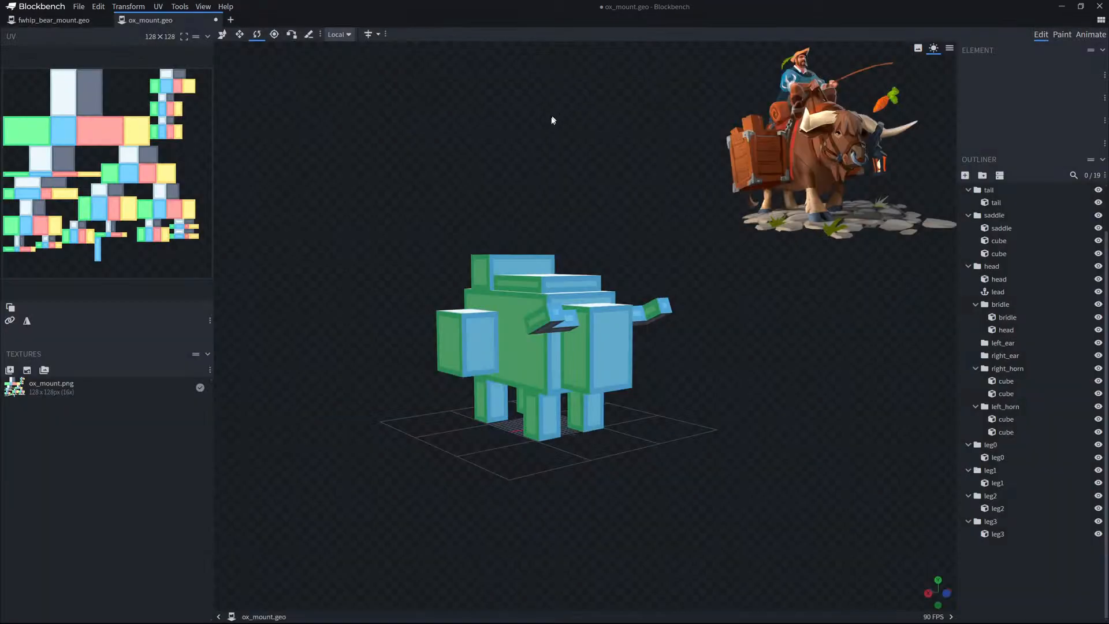
left_click_drag(366, 181, 374, 198)
key("ctrl+s")
Switch to Minecraft, leave the current world and reopen the fWhip Bear Mount world to reload the ox model.
key("alt+Tab")
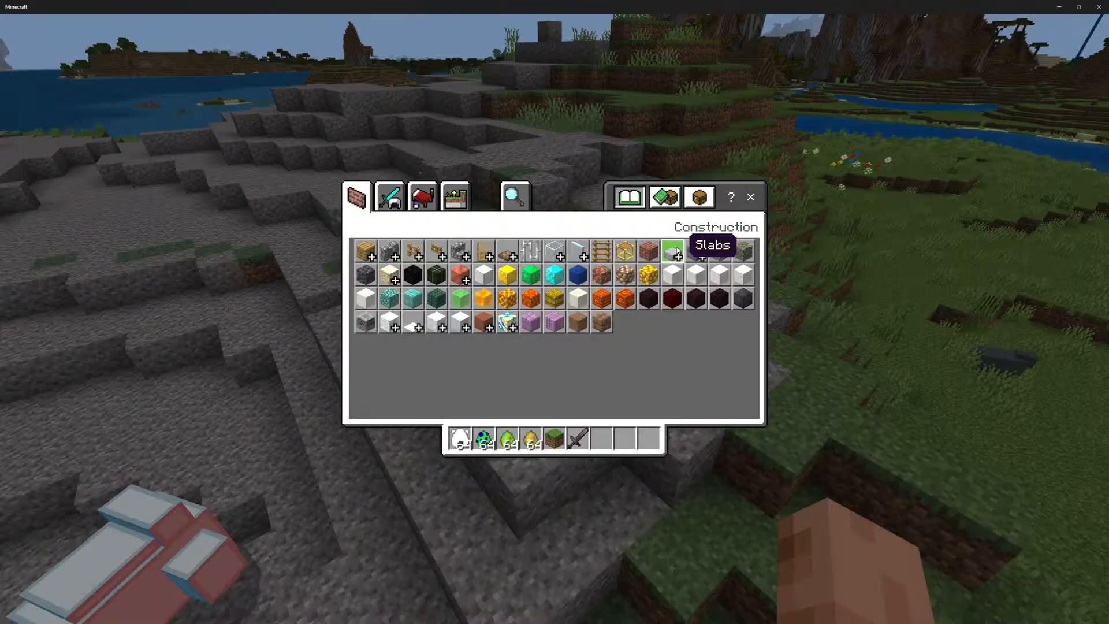
key("Escape")
left_click(412, 360)
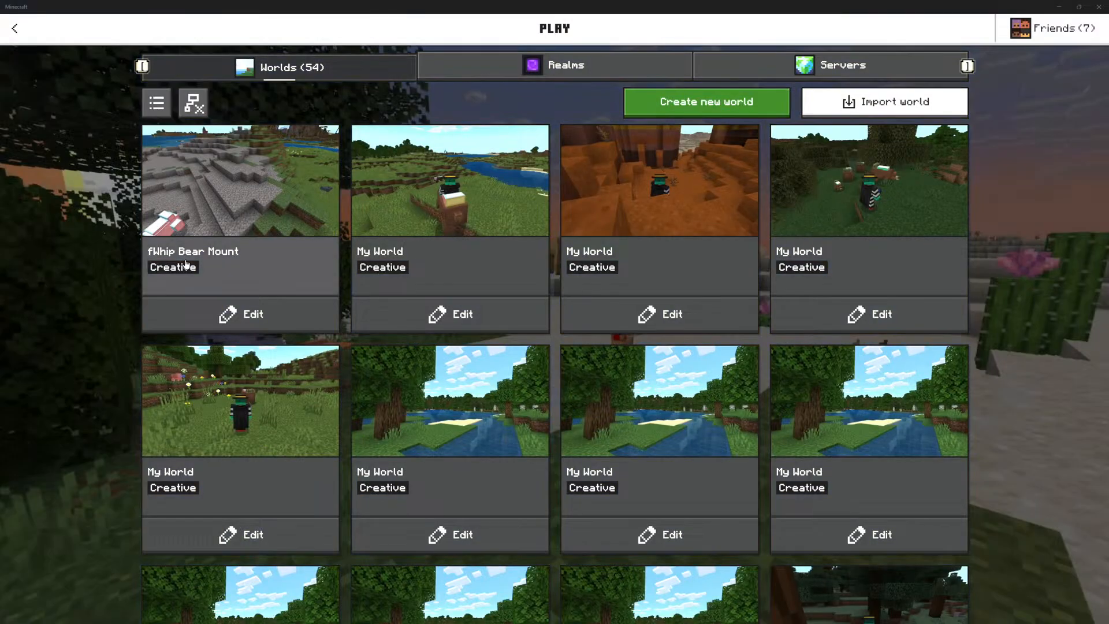
left_click(230, 258)
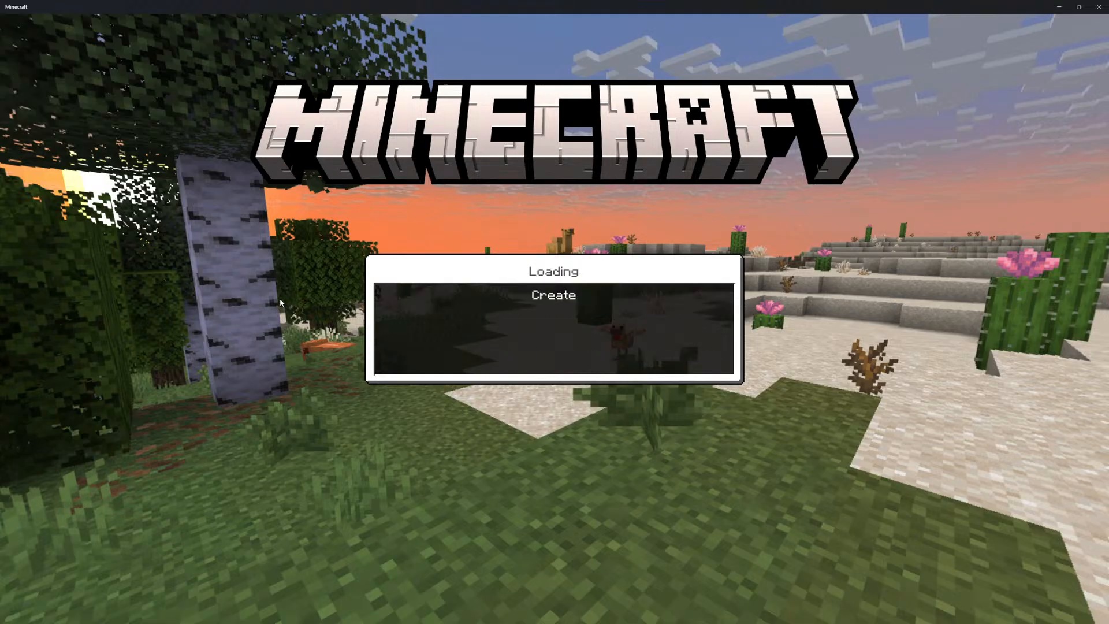
Walk up to the ox, interact with it, and back away to examine its tilted horns and body.
key("w")
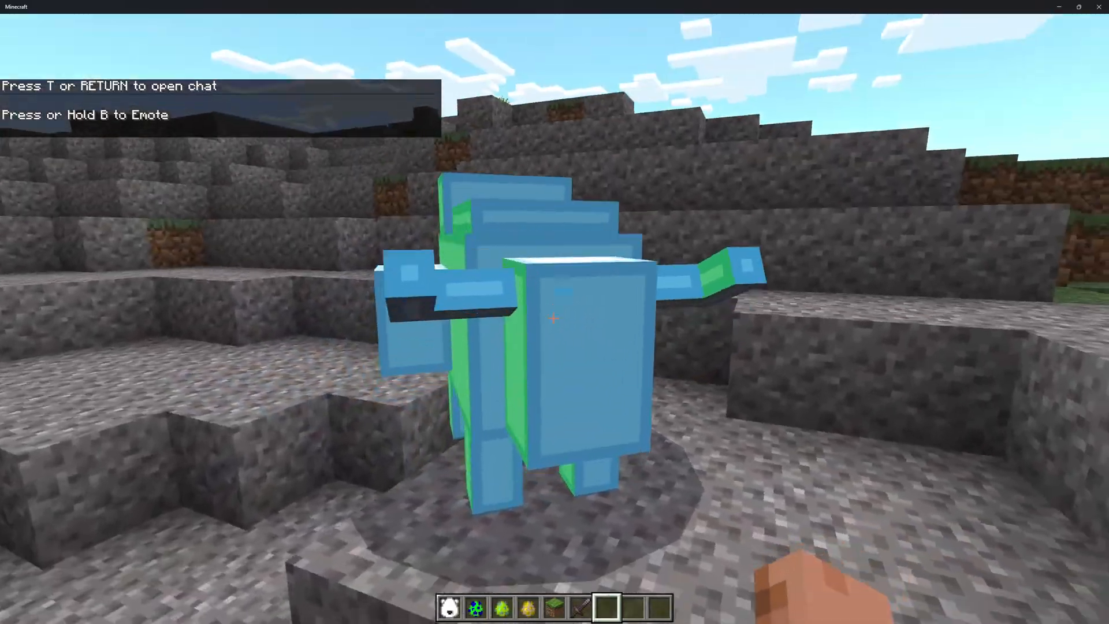
right_click(552, 318)
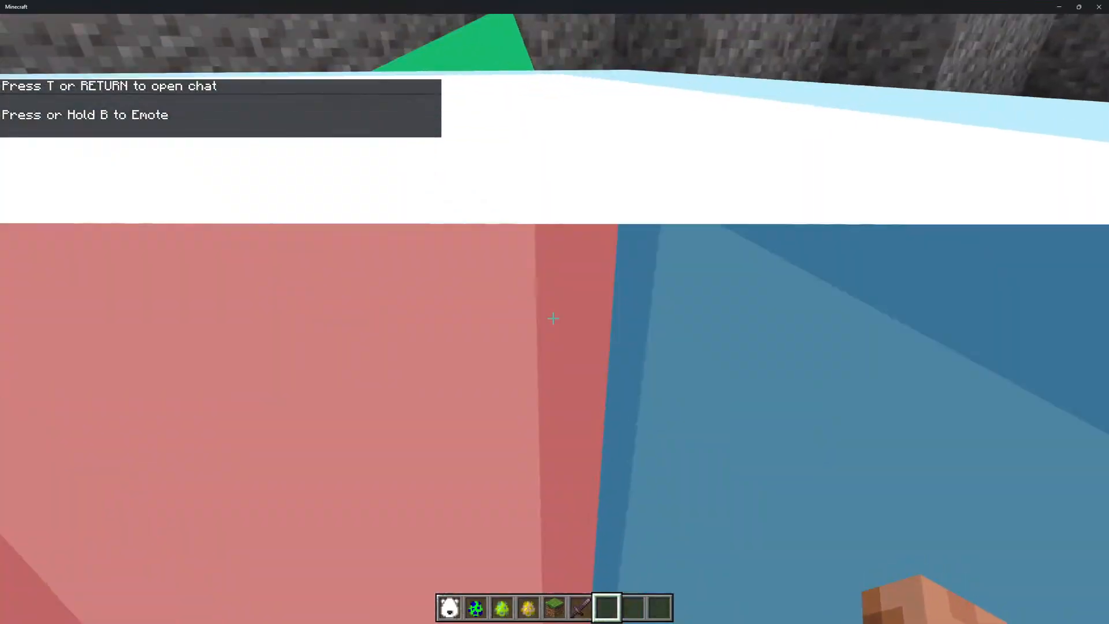
key("s")
key("s")
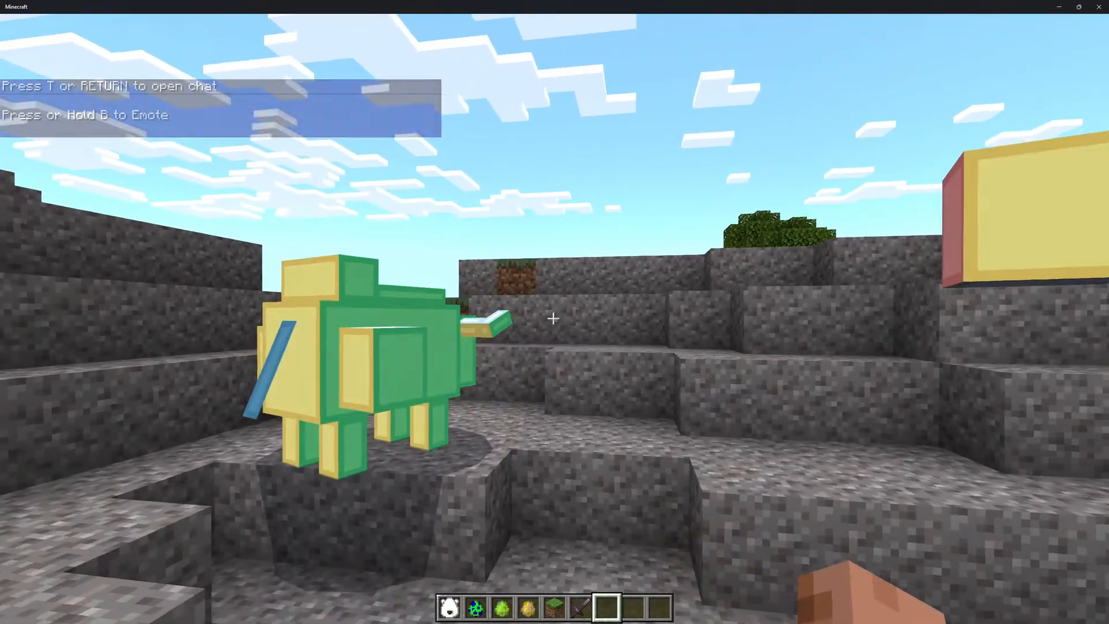
Walk around the ox mounts in the Minecraft world and examine the untextured model from several sides.
key("w")
key("w")
key("space")
key("space")
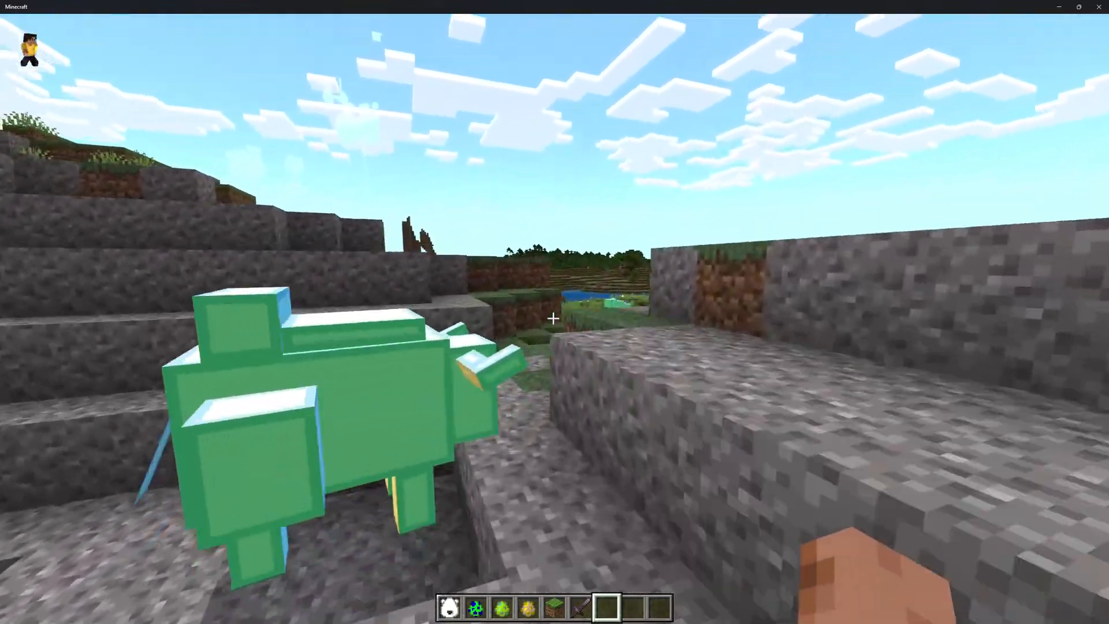
key("s")
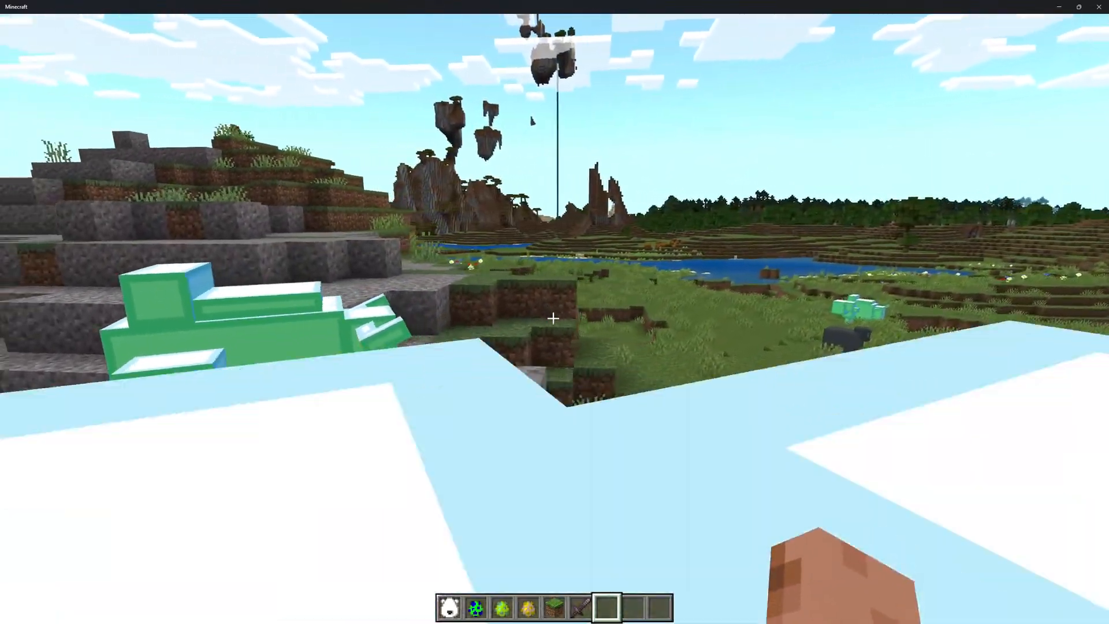
key("s")
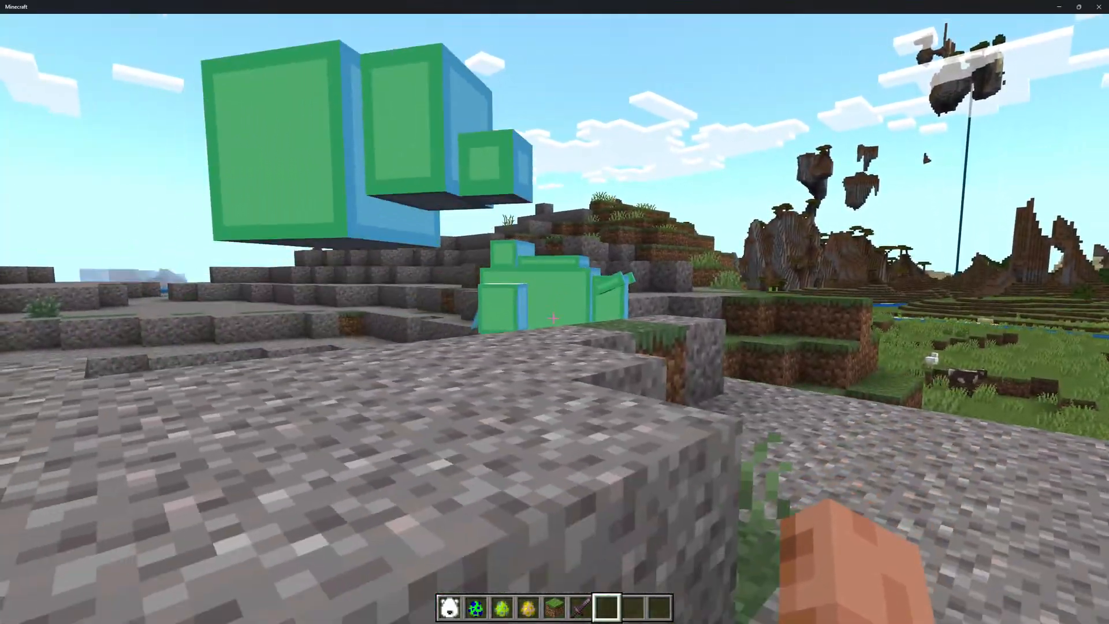
key("space")
key("w")
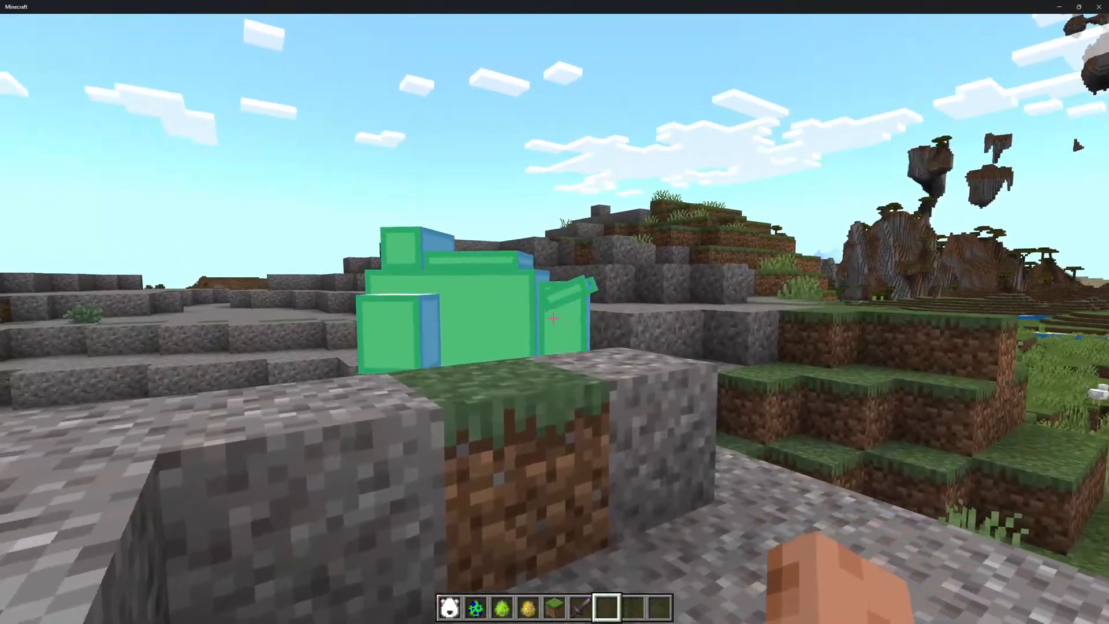
key("space")
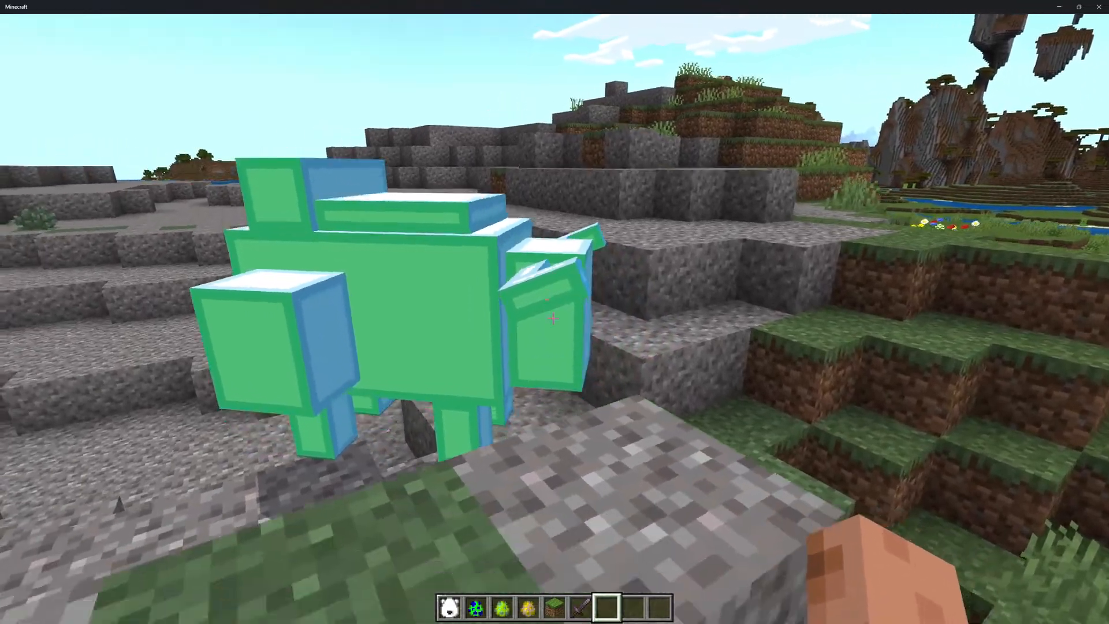
Pause the Minecraft game and switch to the ox_mount.geo model in Blockbench.
key("Escape")
key("alt+tab")
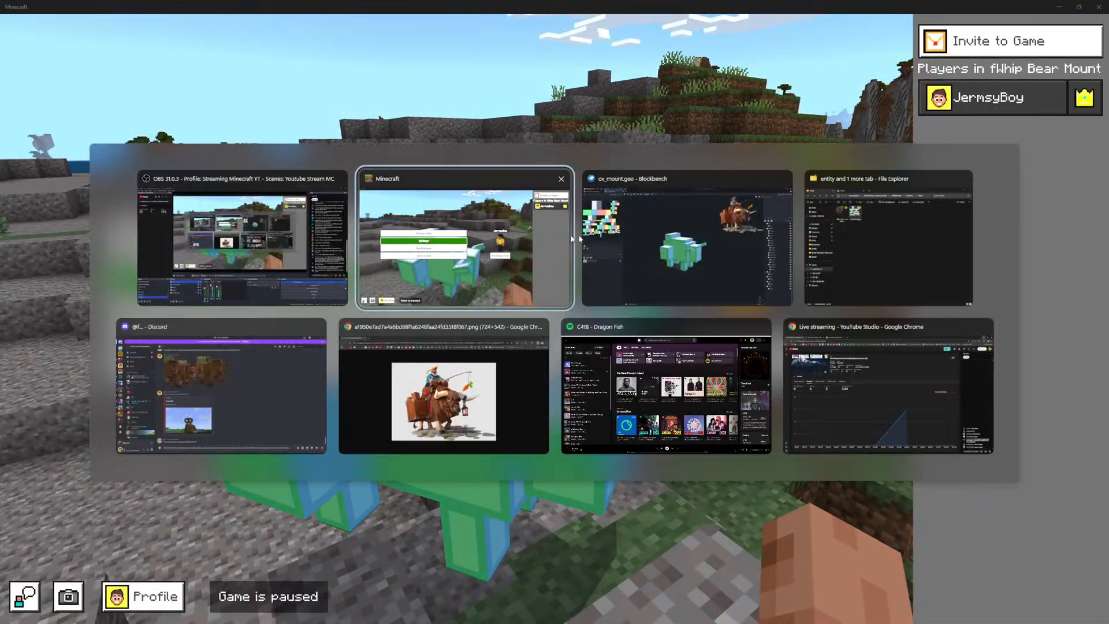
left_click(658, 237)
scroll(659, 324, "up", 2)
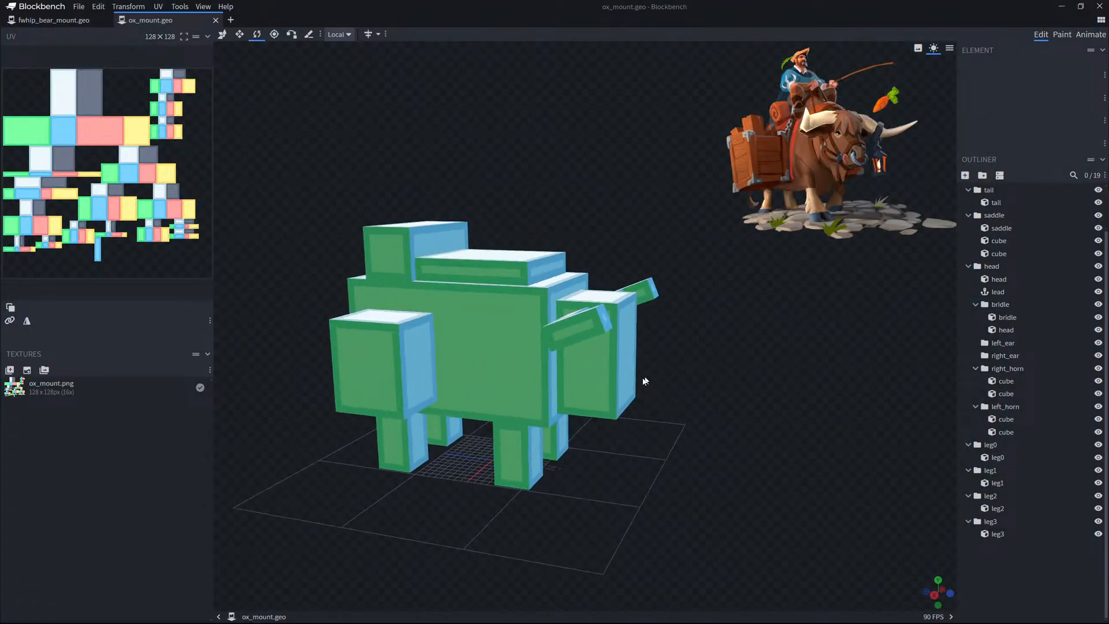
Add a 2×2×2 cube to the ox's head group and place it in front of the face at -1, 11, -22.
left_click(629, 379)
scroll(728, 371, "up", 2)
left_click_drag(806, 363, 761, 346)
left_click(965, 176)
key("v")
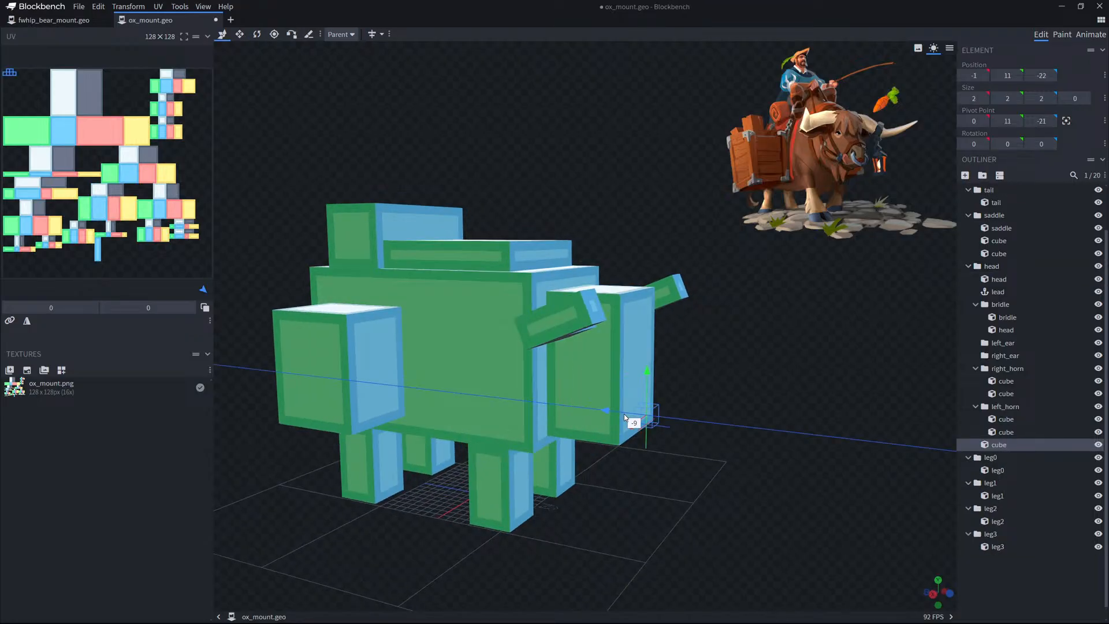
left_click_drag(624, 414, 813, 443)
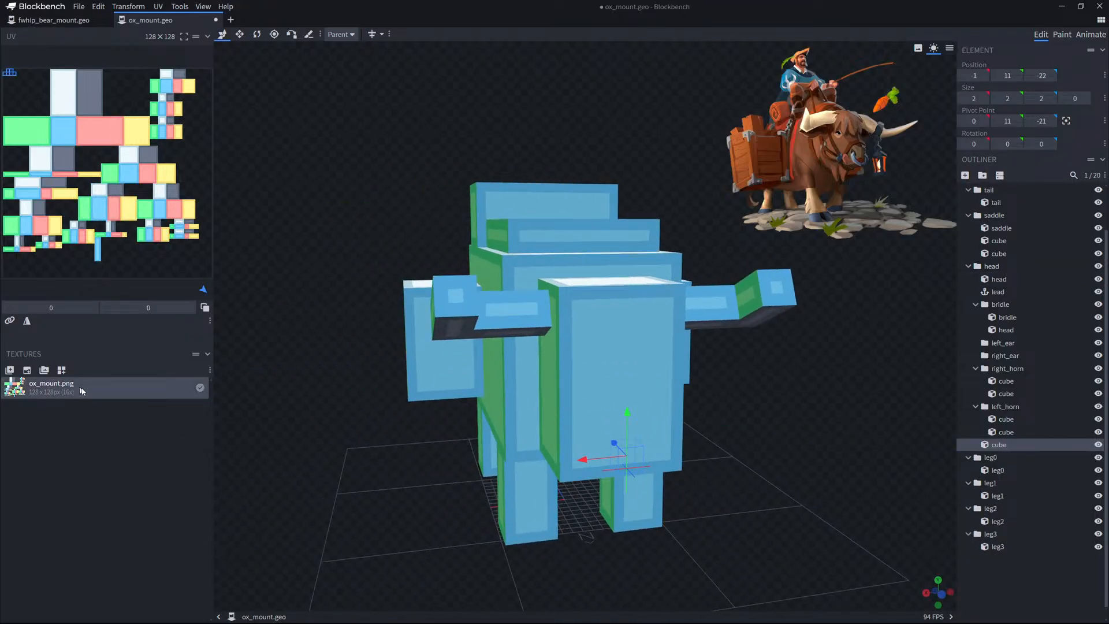
Remove the ox_mount.png texture from the ox model.
key("Delete")
left_click_drag(753, 500, 727, 507)
Try resizing the small cube in front of the ox's face as a snout, then delete that cube.
key("s")
left_click_drag(599, 460, 573, 464)
mouse_move(668, 447)
left_mouse_down()
mouse_move(691, 445)
mouse_move(651, 459)
mouse_move(660, 464)
left_mouse_up()
left_click_drag(639, 407, 639, 375)
left_click_drag(597, 442, 589, 444)
left_click_drag(669, 428, 678, 426)
left_click_drag(637, 389, 637, 400)
left_click_drag(766, 408, 605, 463)
key("Delete")
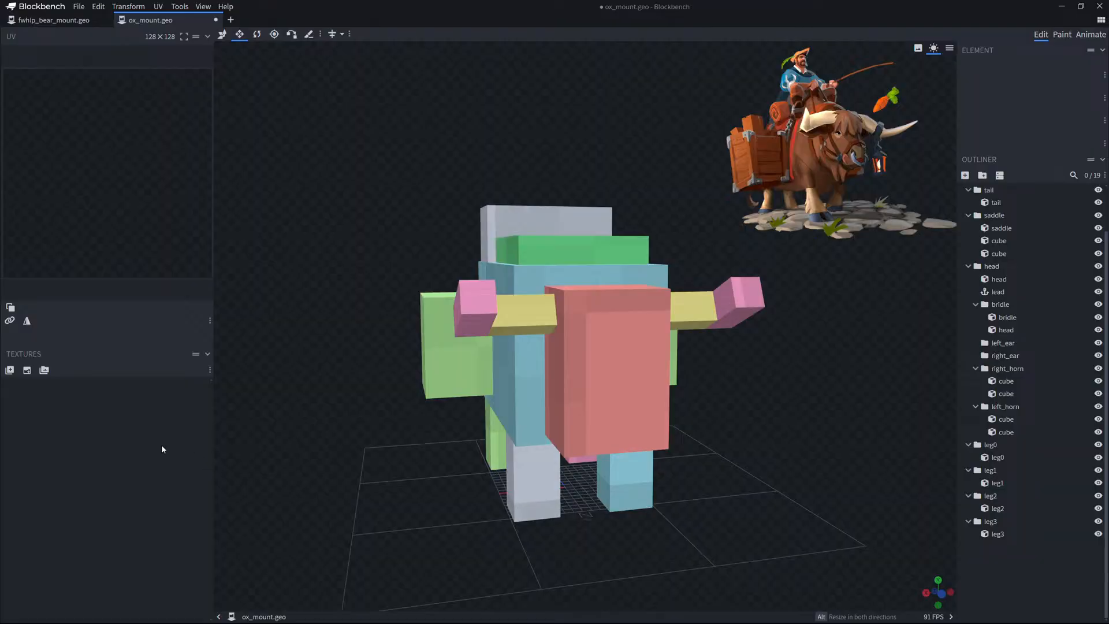
Import ox_mount.png from File Explorer as the ox model's texture and open the same file in Aseprite.
key("alt+Tab")
left_click_drag(1, 367, 111, 399)
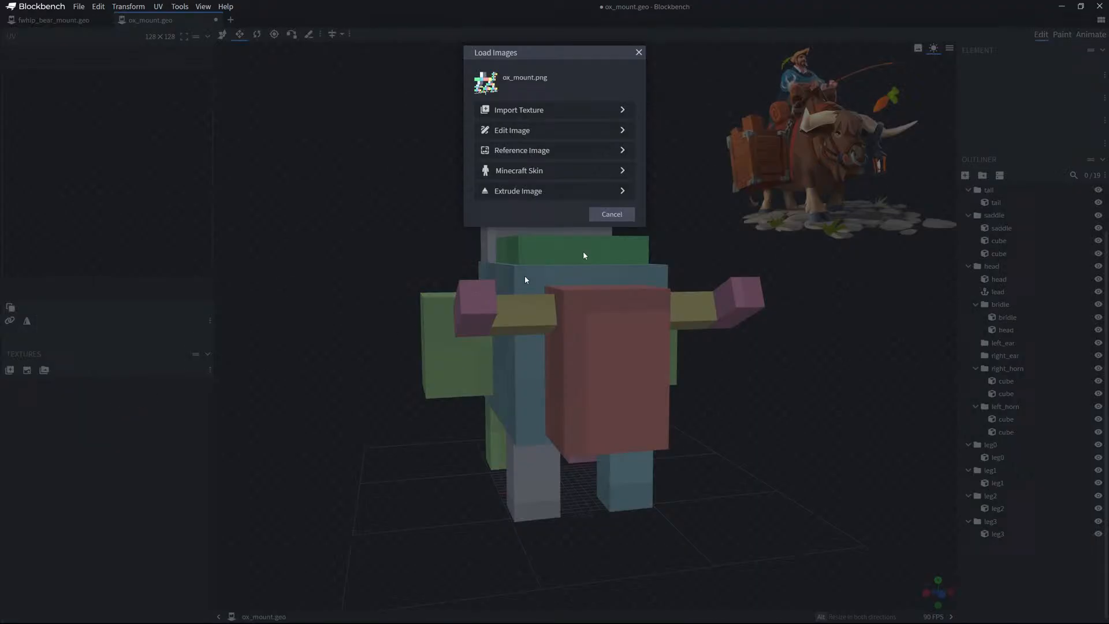
left_click(546, 117)
left_click_drag(330, 195, 352, 195)
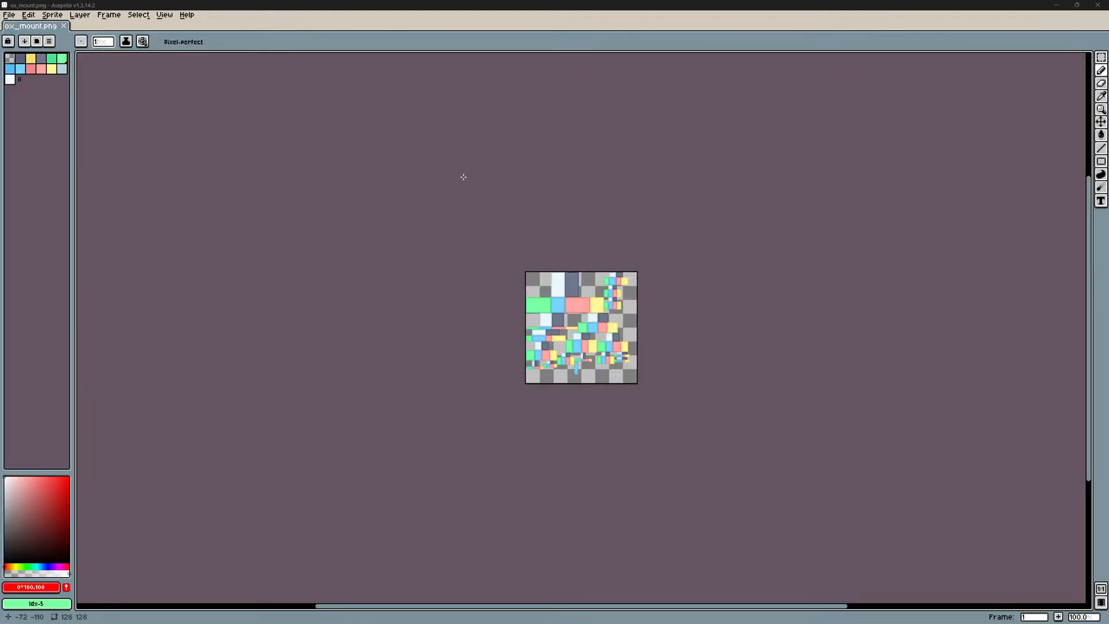
left_click(1056, 5)
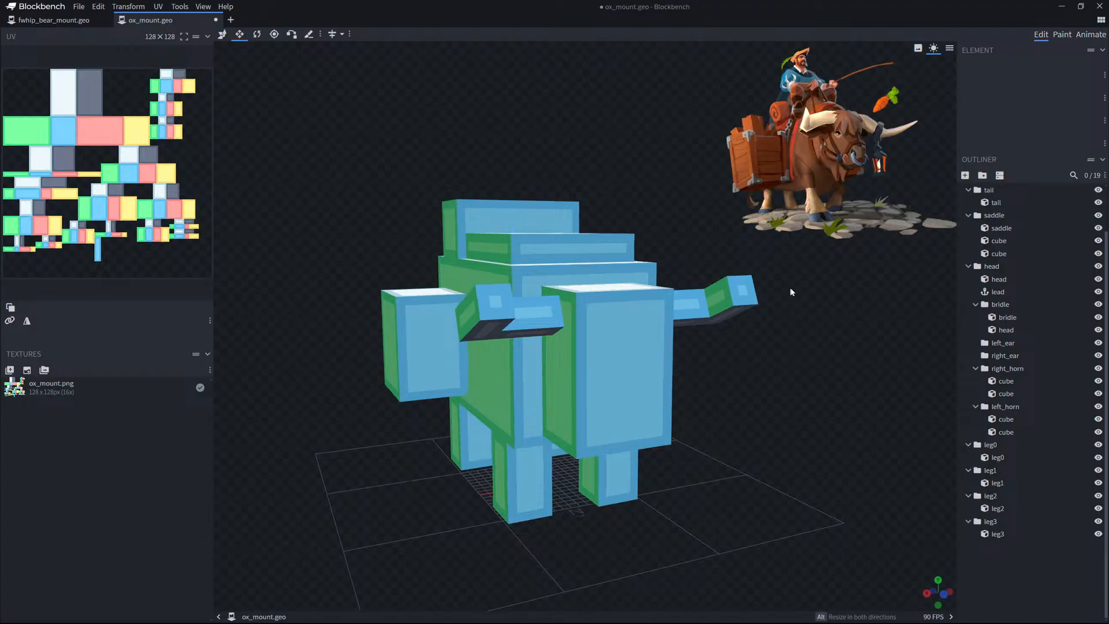
scroll(792, 292, "down", 2)
left_click_drag(792, 292, 855, 195)
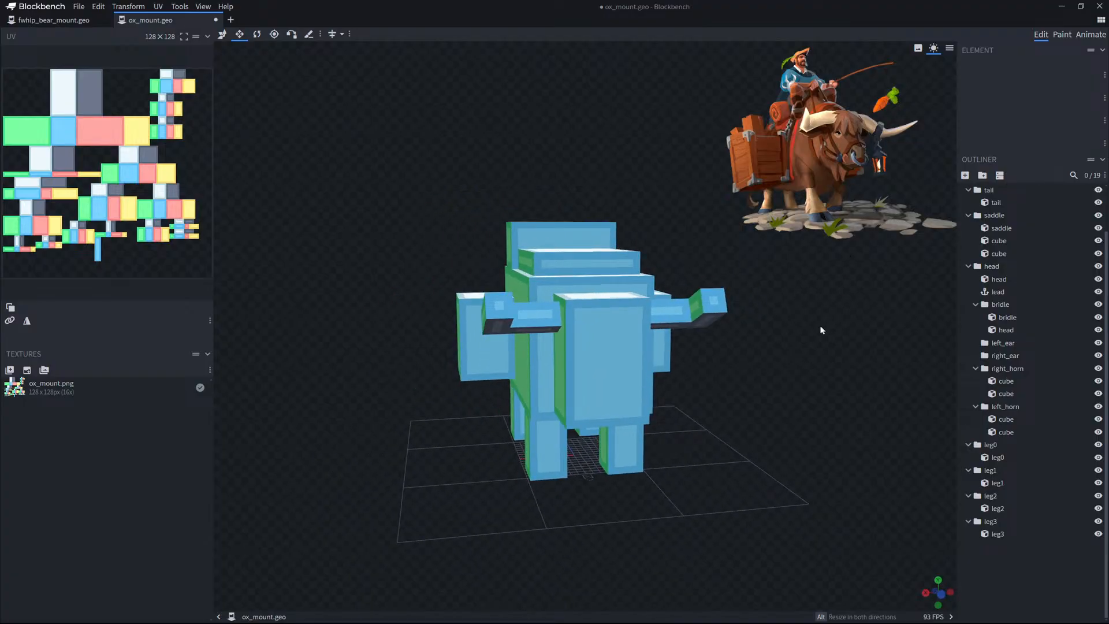
scroll(822, 330, "up", 2)
left_click_drag(822, 331, 862, 330)
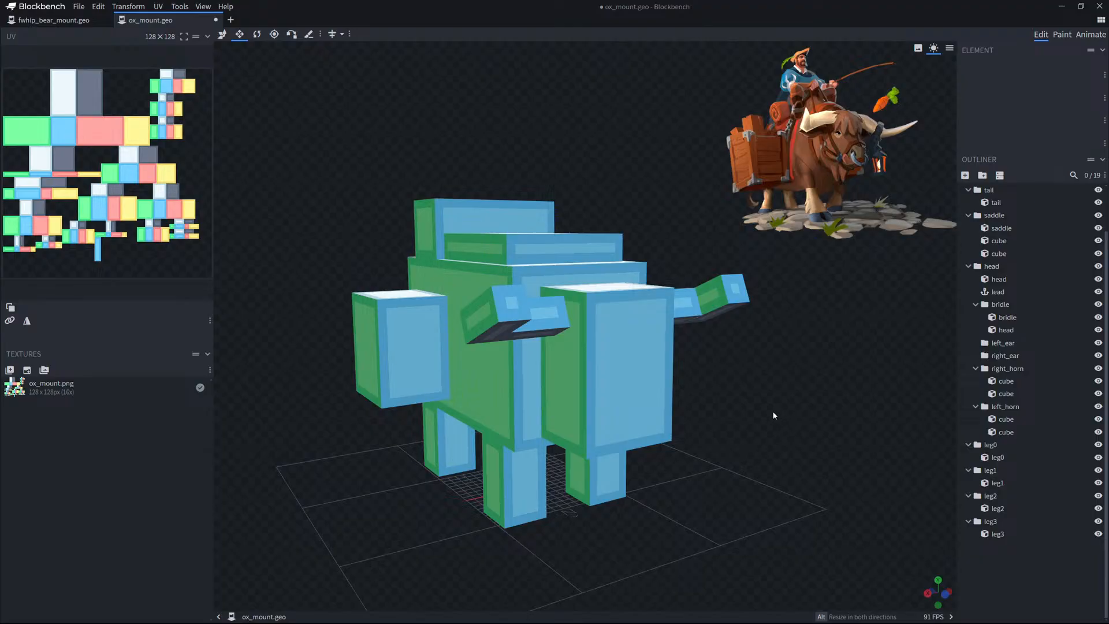
left_click_drag(774, 416, 788, 409)
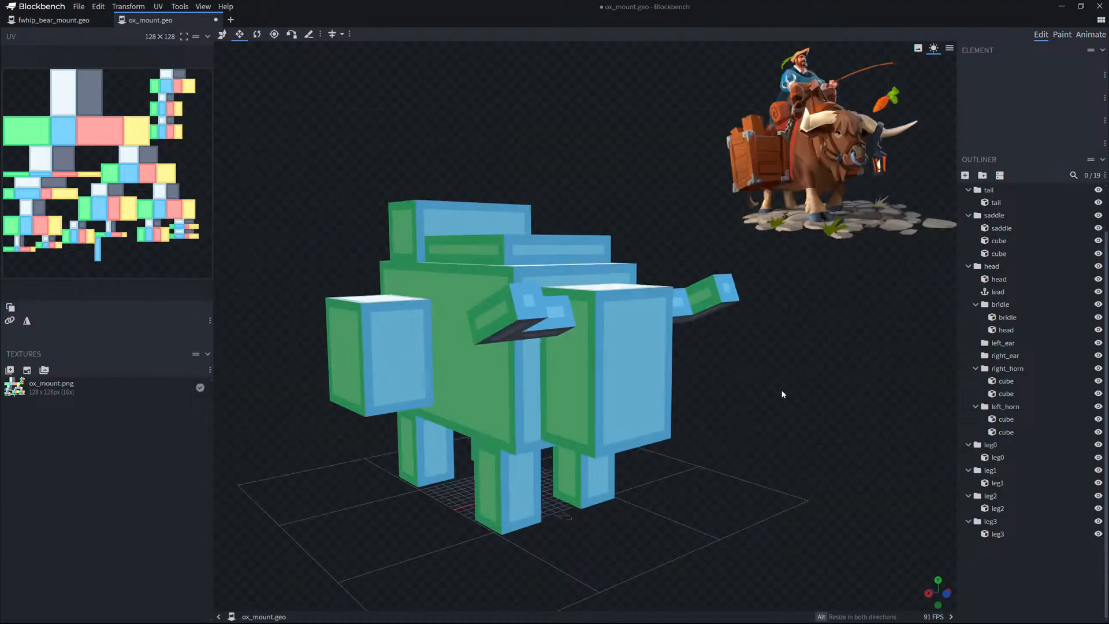
Switch to Aseprite, load the ox rider reference image and dock it beside the ox_mount.png canvas.
key("alt+Tab")
mouse_move(360, 615)
key("alt+Tab")
key("alt+Tab")
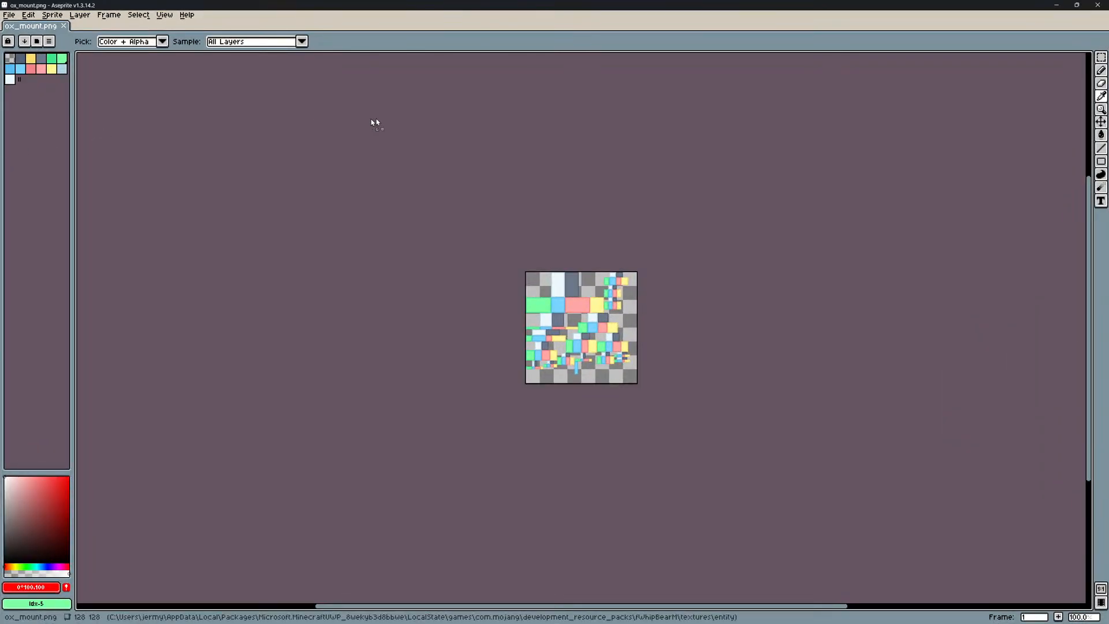
left_click_drag(374, 123, 376, 125)
left_click_drag(109, 26, 1072, 224)
Widen the reference image's pane and fit the whole ox texture sheet enlarged in the remaining canvas area.
middle_click_drag(445, 310, 501, 254)
scroll(509, 256, "up", 4)
scroll(436, 253, "down", 2)
middle_click_drag(374, 242, 389, 248)
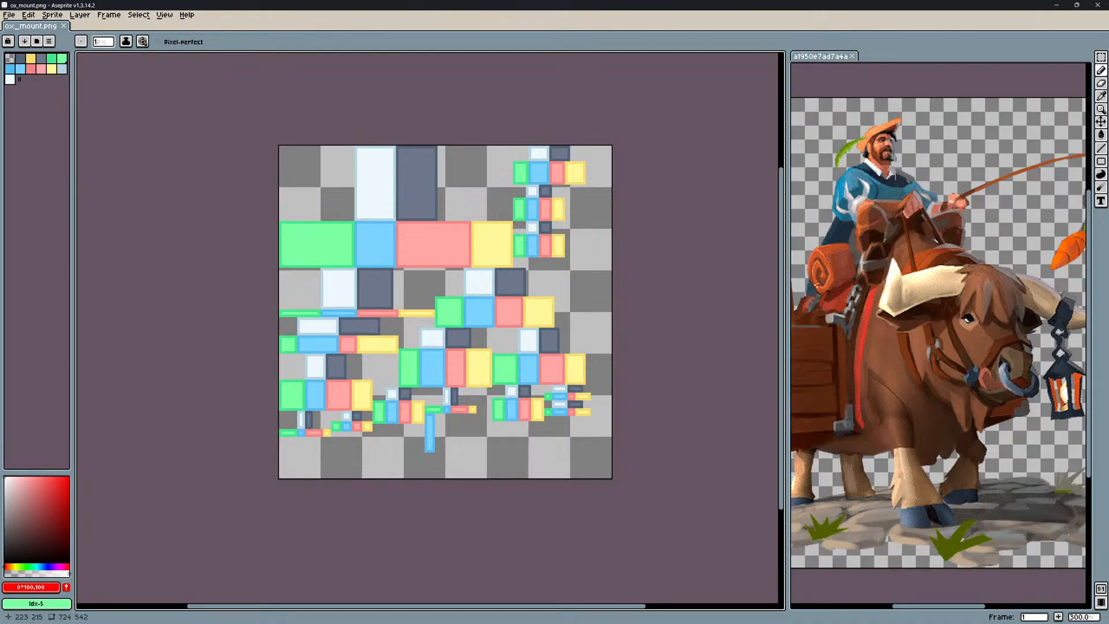
left_click_drag(785, 286, 660, 285)
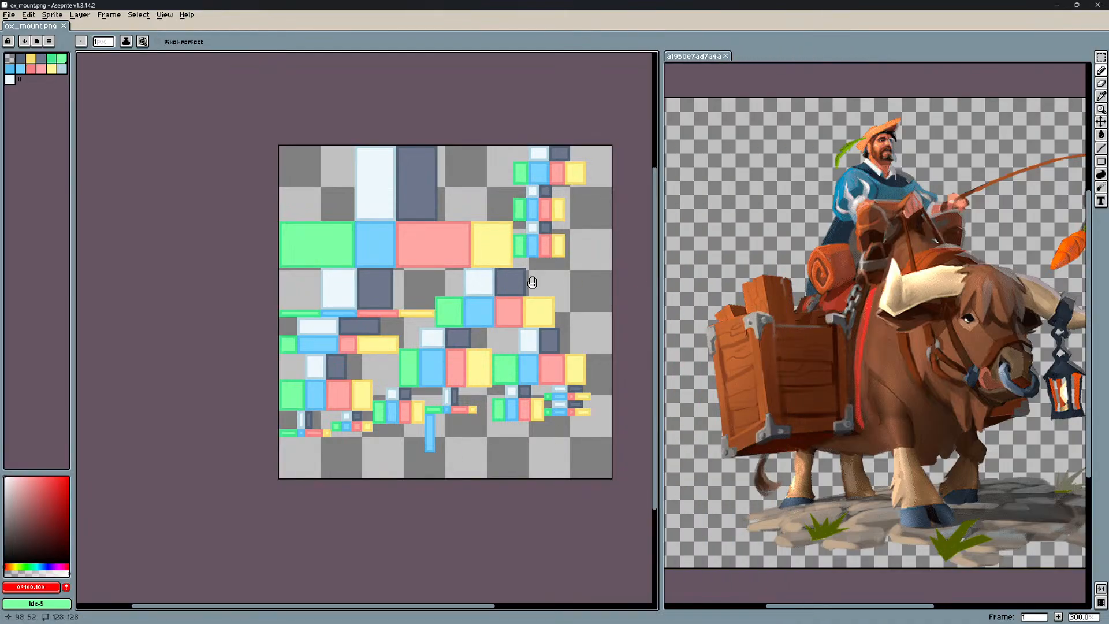
scroll(414, 295, "up", 1)
middle_click_drag(532, 283, 408, 273)
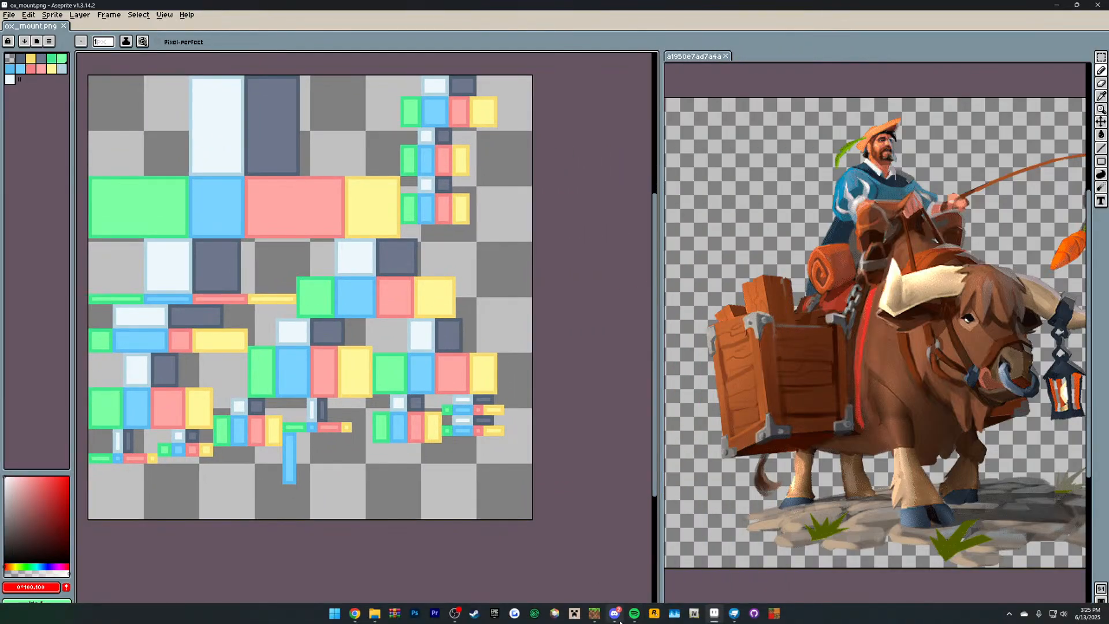
Switch to Blockbench and compare the ox model with the textured fwhip_bear_mount model in Edit mode, checking its bridle and saddle.
left_click(732, 614)
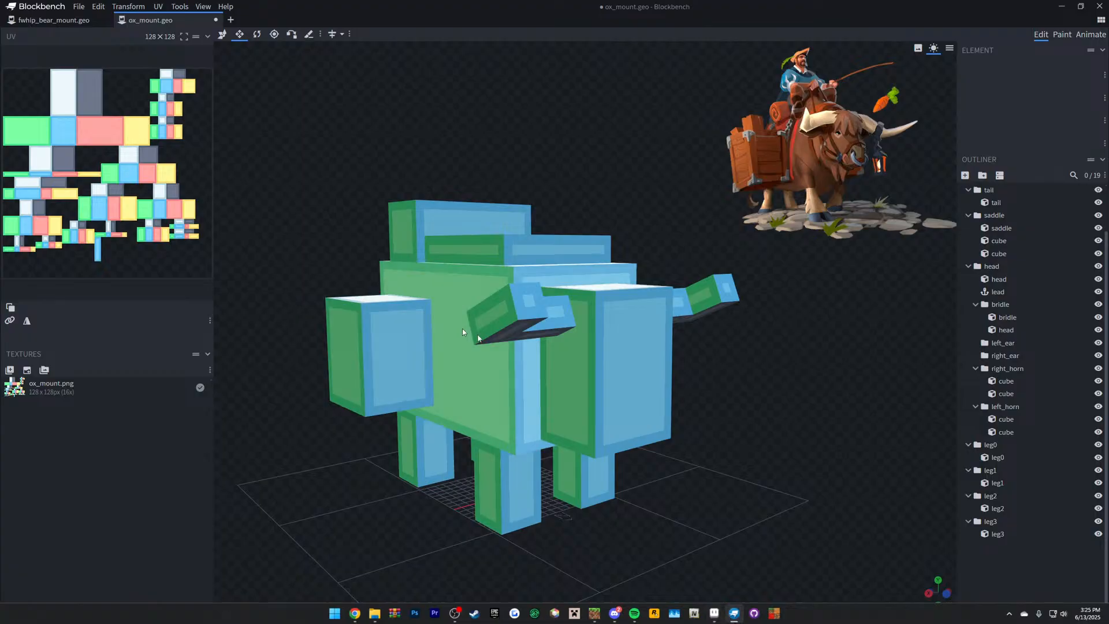
left_click(596, 401)
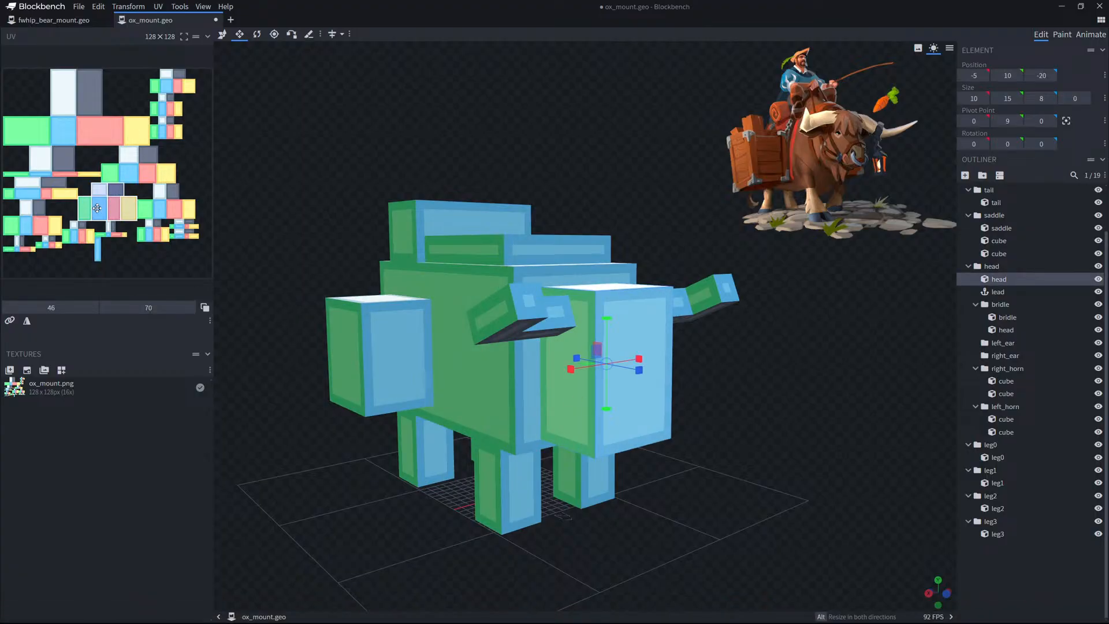
left_click(49, 17)
left_click(477, 244)
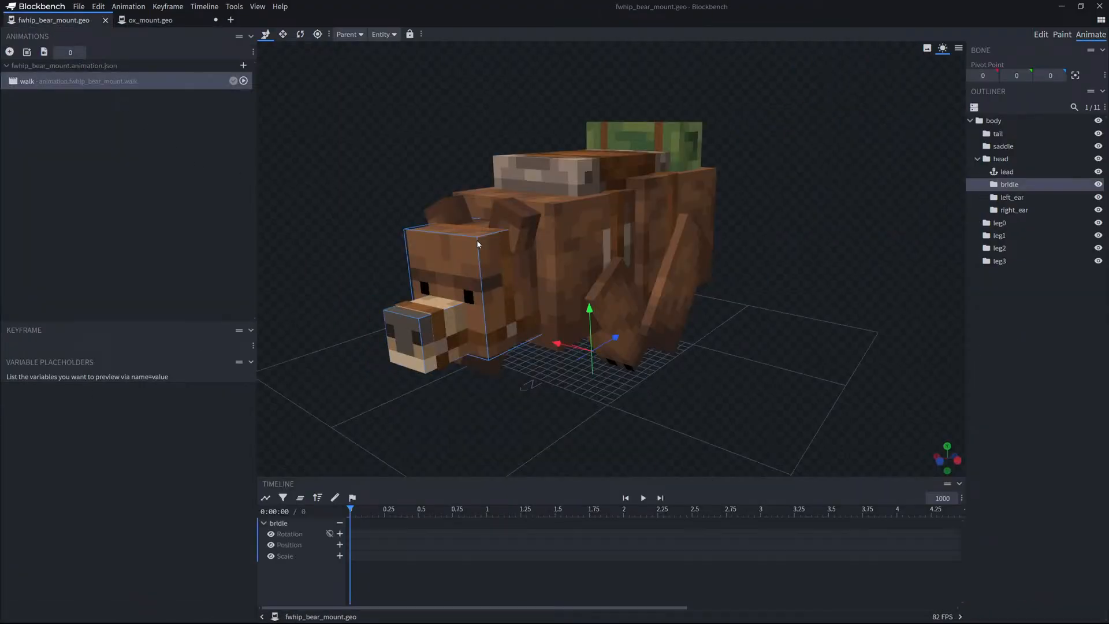
left_click(1042, 35)
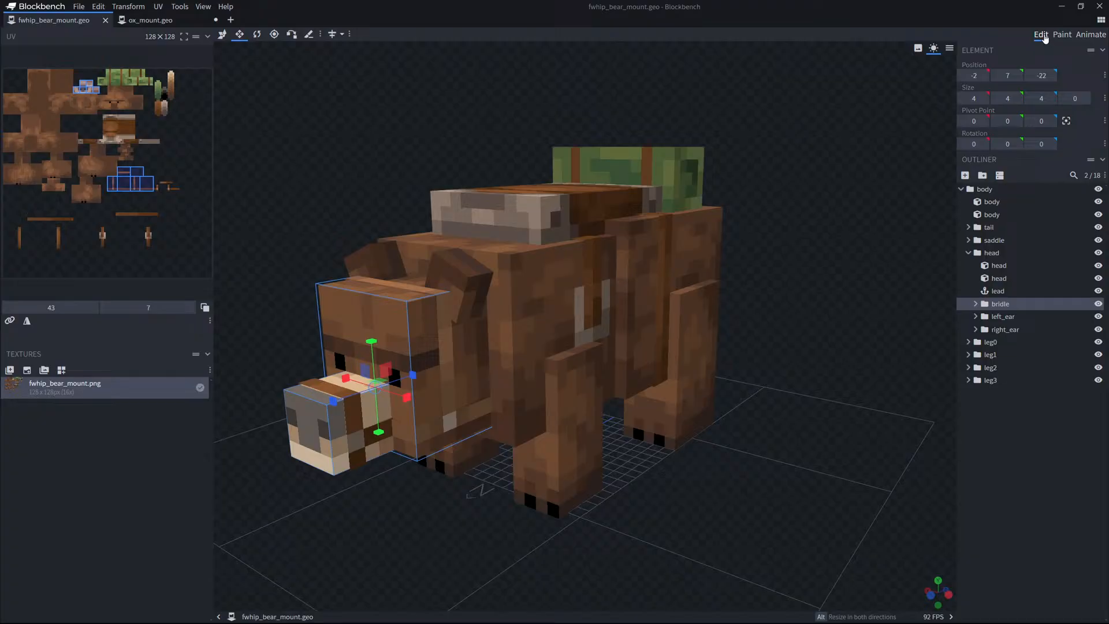
left_click(522, 276)
left_click(604, 224)
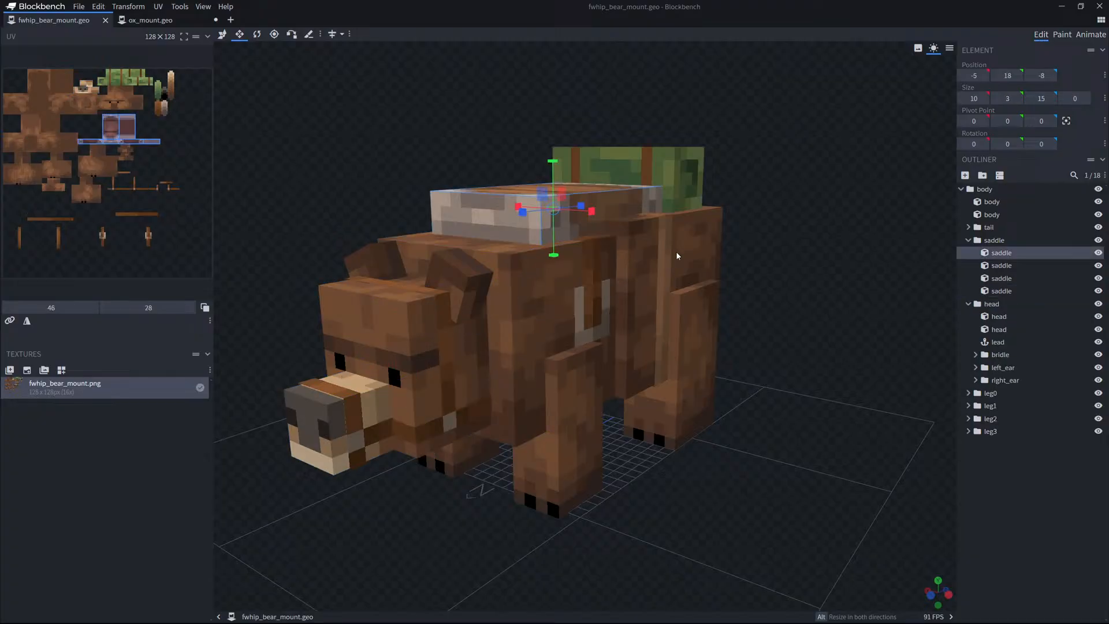
left_click(677, 256)
left_click(148, 23)
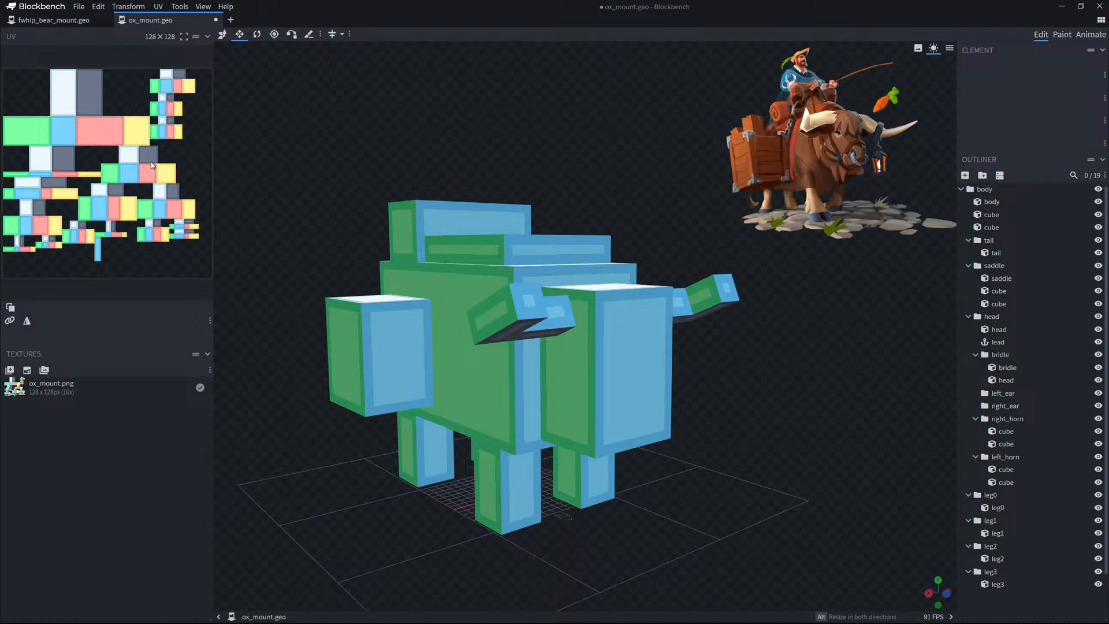
left_click(69, 22)
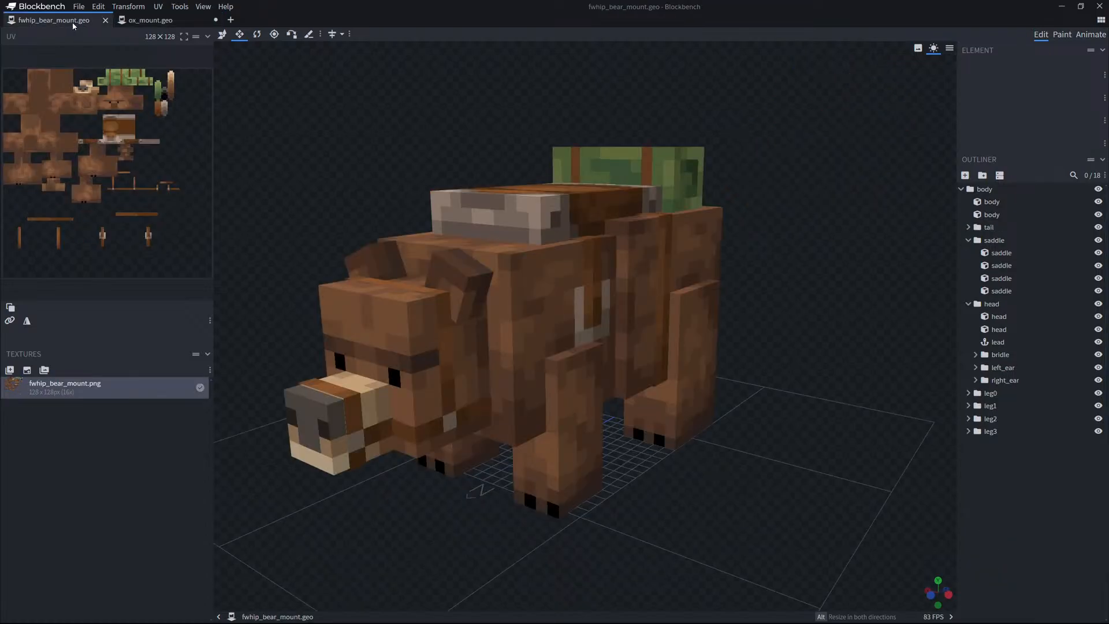
left_click(132, 23)
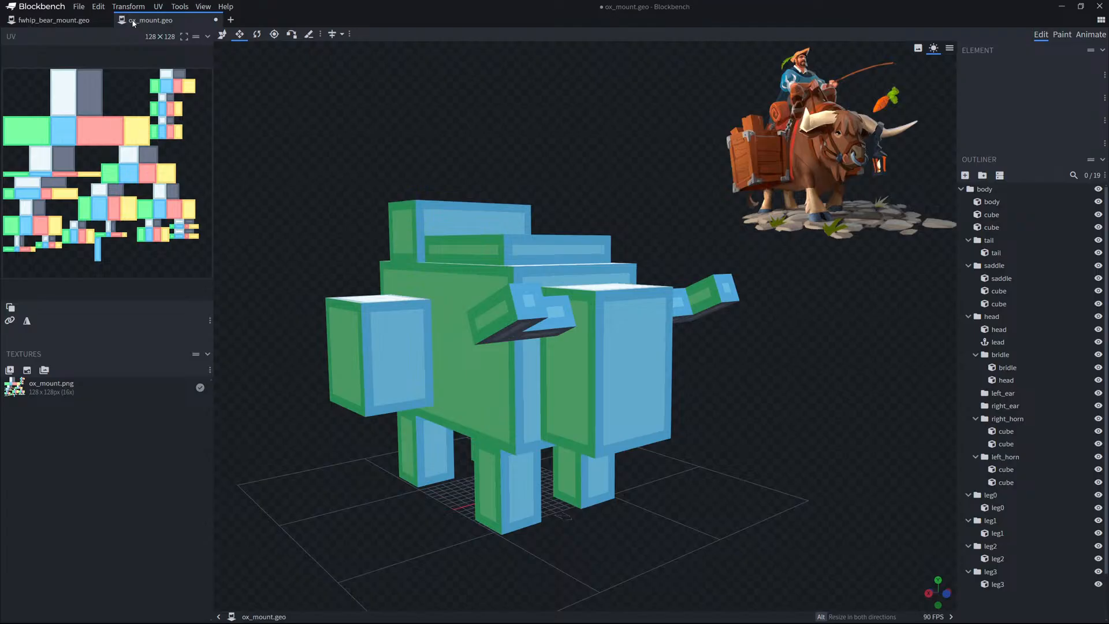
Examine the ox model's legs, head and side crate from several sides, checking where the parts lie on the texture layout.
left_click(526, 498)
left_click(569, 488)
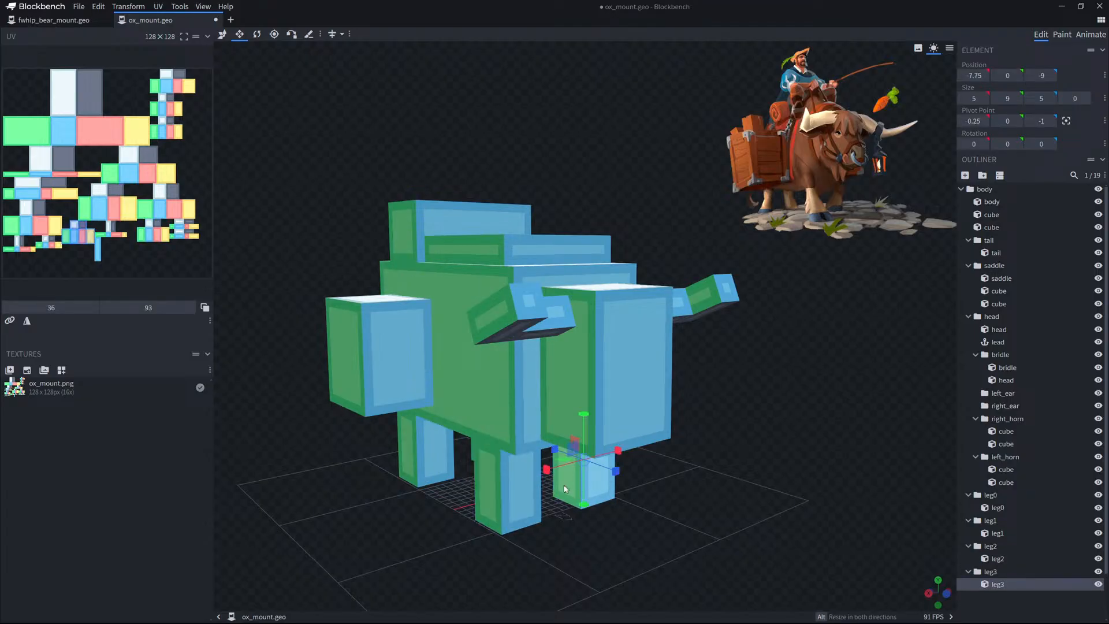
left_click(428, 469)
left_click_drag(662, 544, 593, 530)
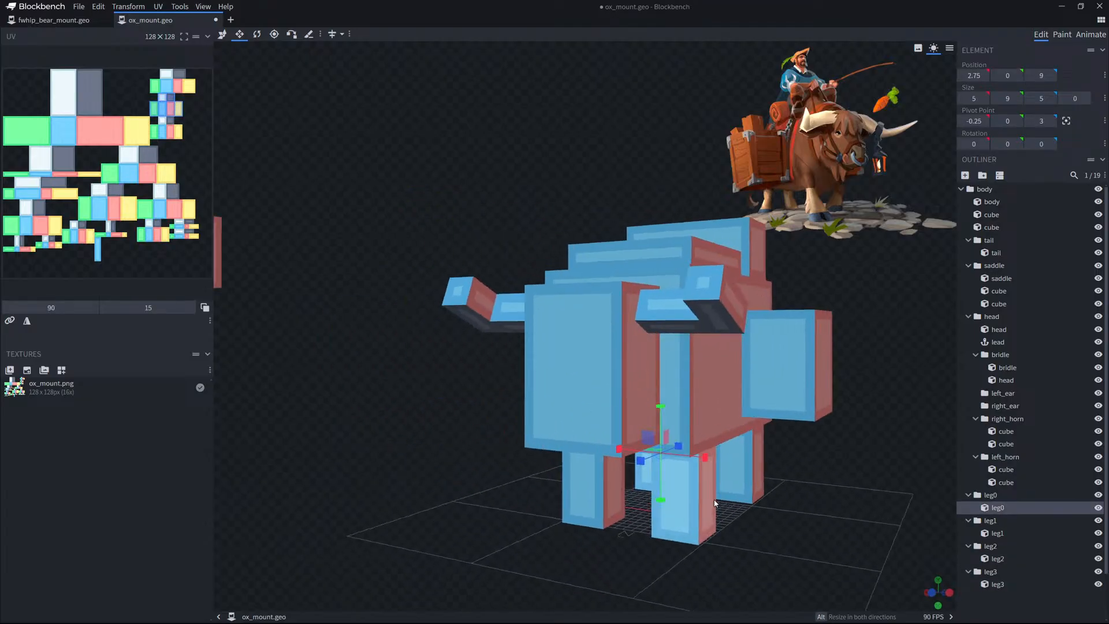
scroll(986, 575, "down", 1)
scroll(985, 573, "down", 1)
left_click(705, 555)
left_click_drag(706, 556, 477, 527)
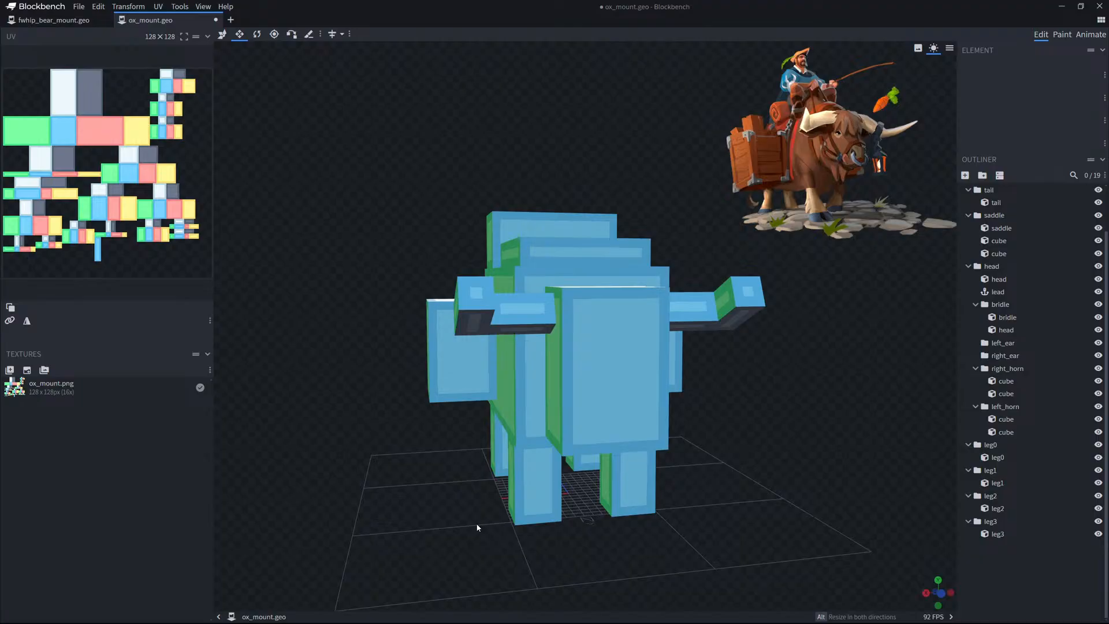
left_click_drag(388, 494, 349, 480)
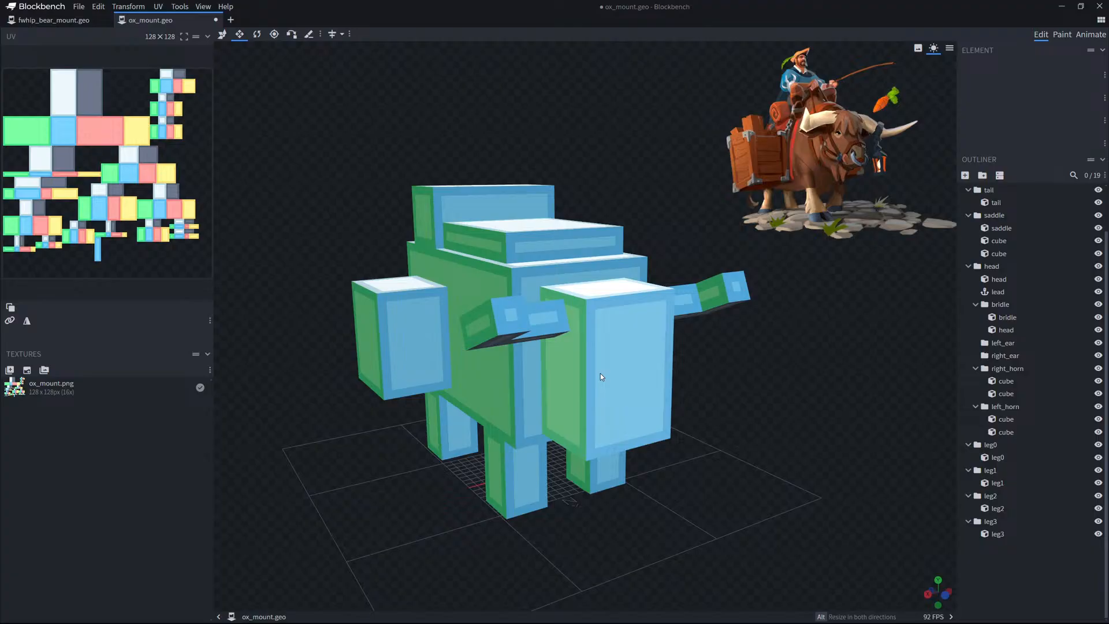
left_click_drag(355, 473, 478, 460)
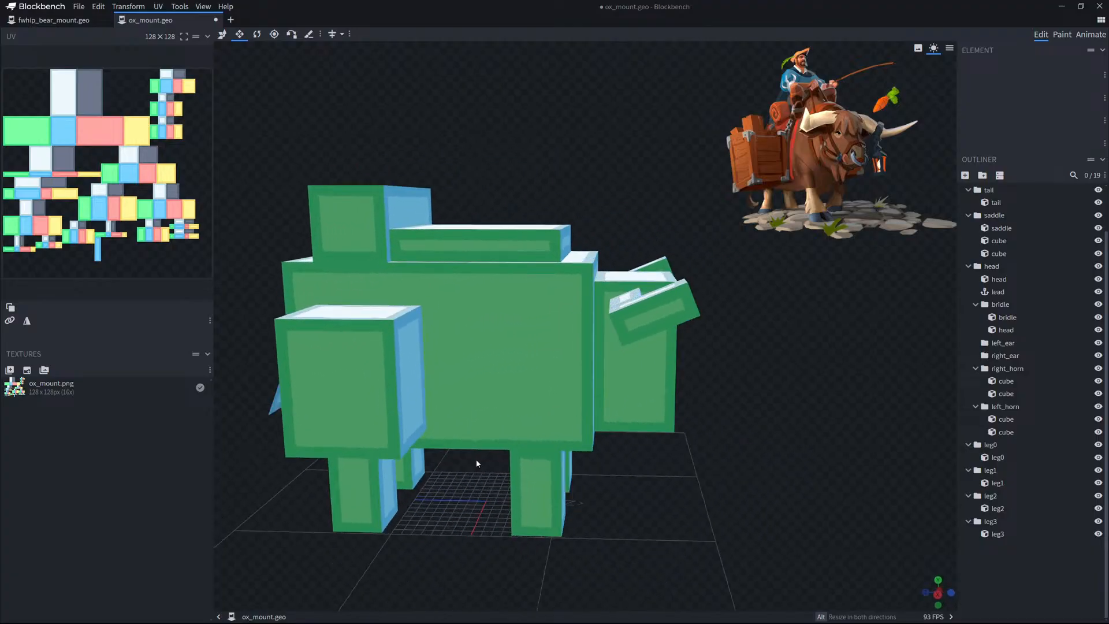
left_click(389, 357)
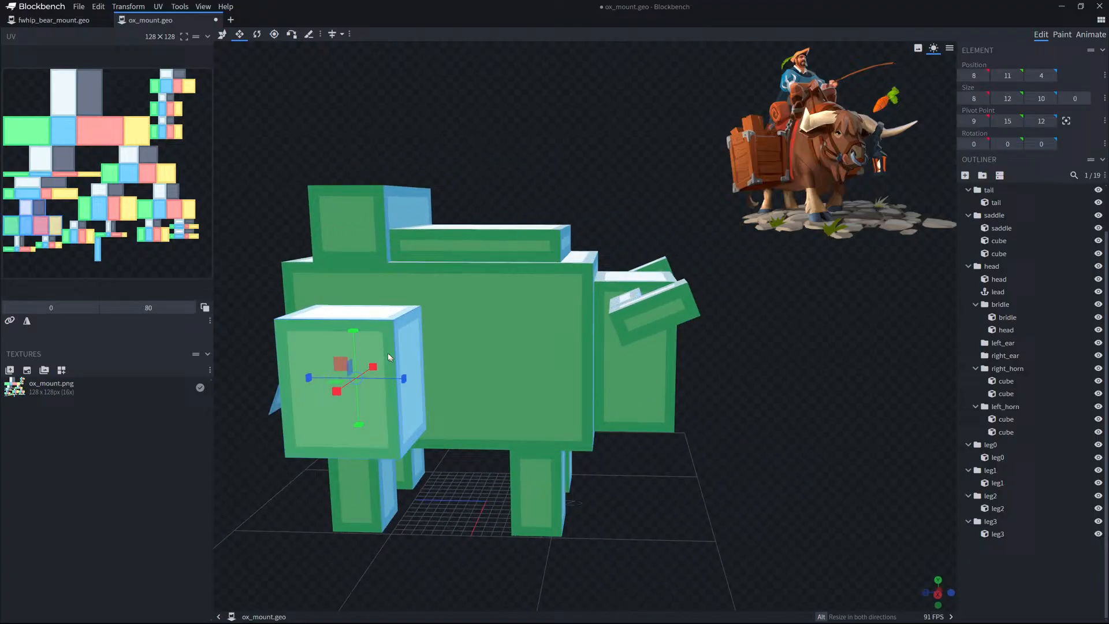
left_click(1003, 587)
left_click_drag(778, 522, 713, 521)
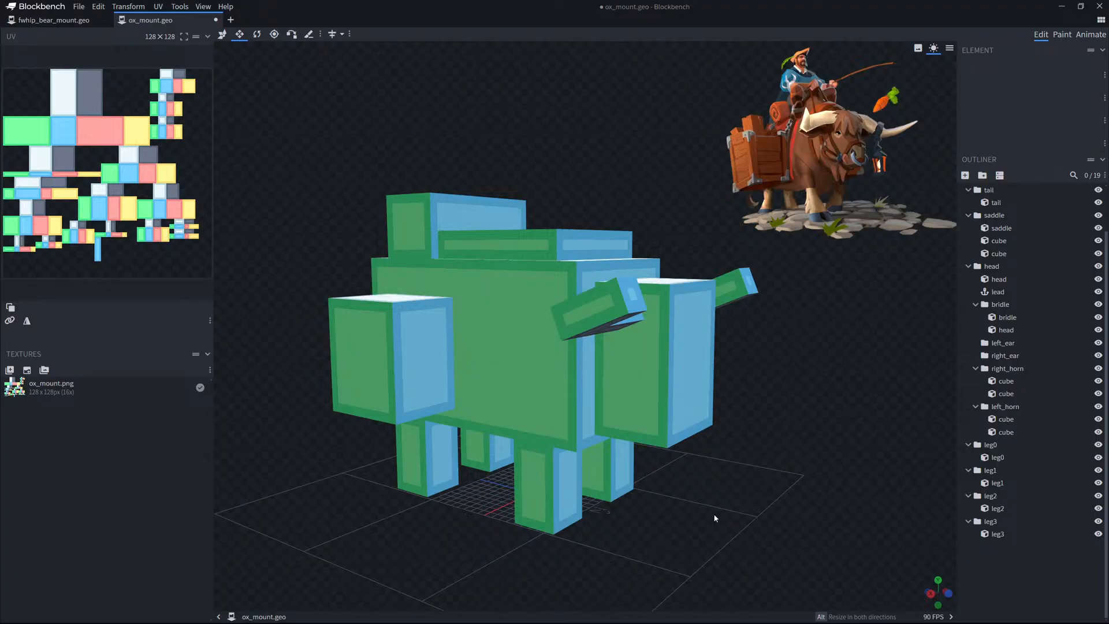
Switch to Aseprite and sample the brown fur colour #805338 from the ox's cheek in the reference image.
left_click_drag(729, 517, 685, 516)
left_click(701, 401)
left_click_drag(722, 479, 390, 120)
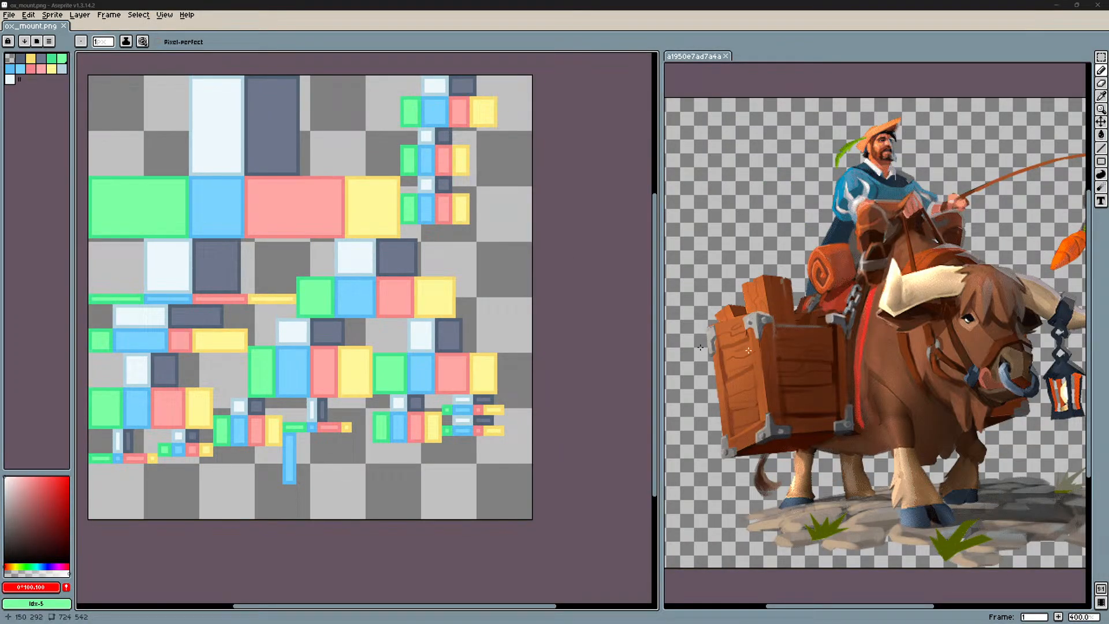
left_click_drag(0, 35, 0, 168)
scroll(468, 289, "up", 1)
middle_click_drag(1015, 368, 942, 349)
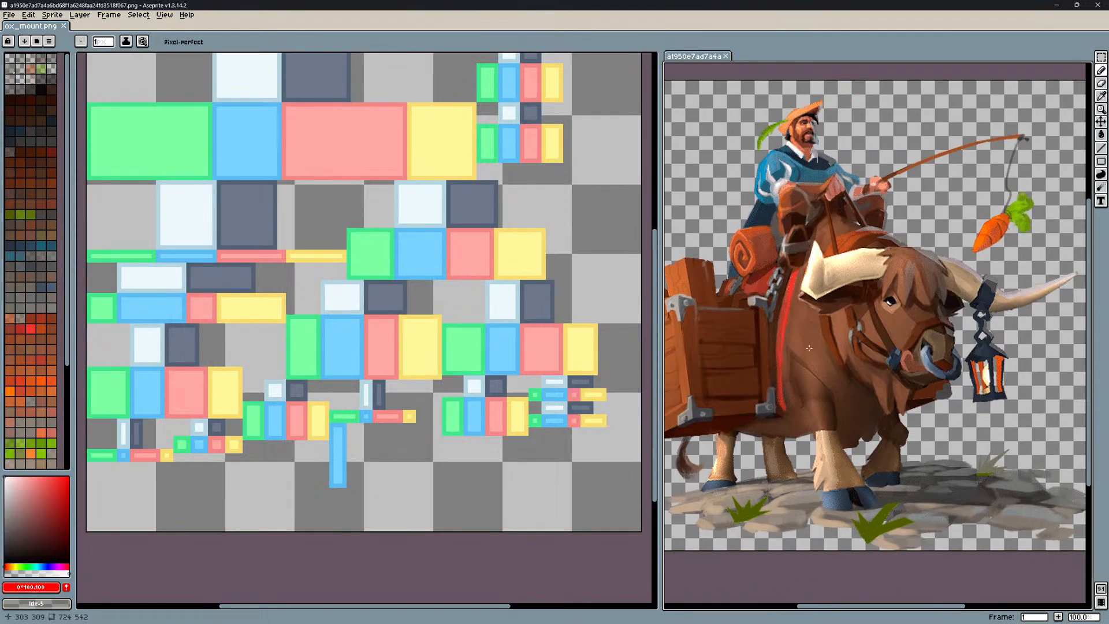
scroll(942, 348, "up", 2)
scroll(939, 347, "down", 1)
key("b")
key("alt")
left_click(871, 289, "alt")
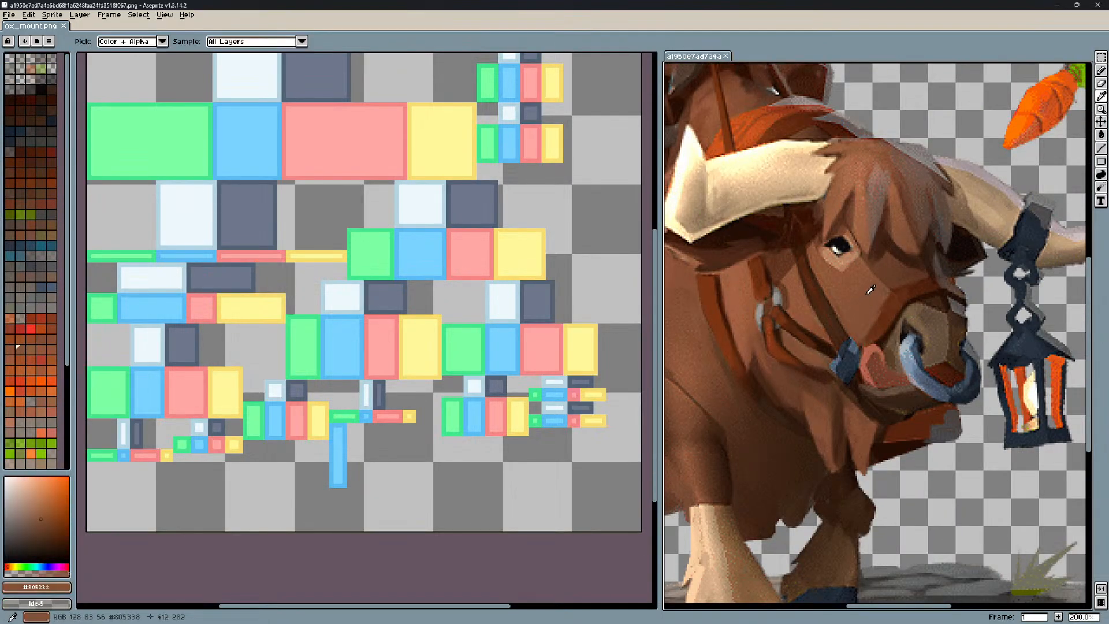
Outline the tall blue face of the box in the middle of the texture sheet with one-pixel brown lines and activate the Paint Bucket.
scroll(352, 269, "up", 6)
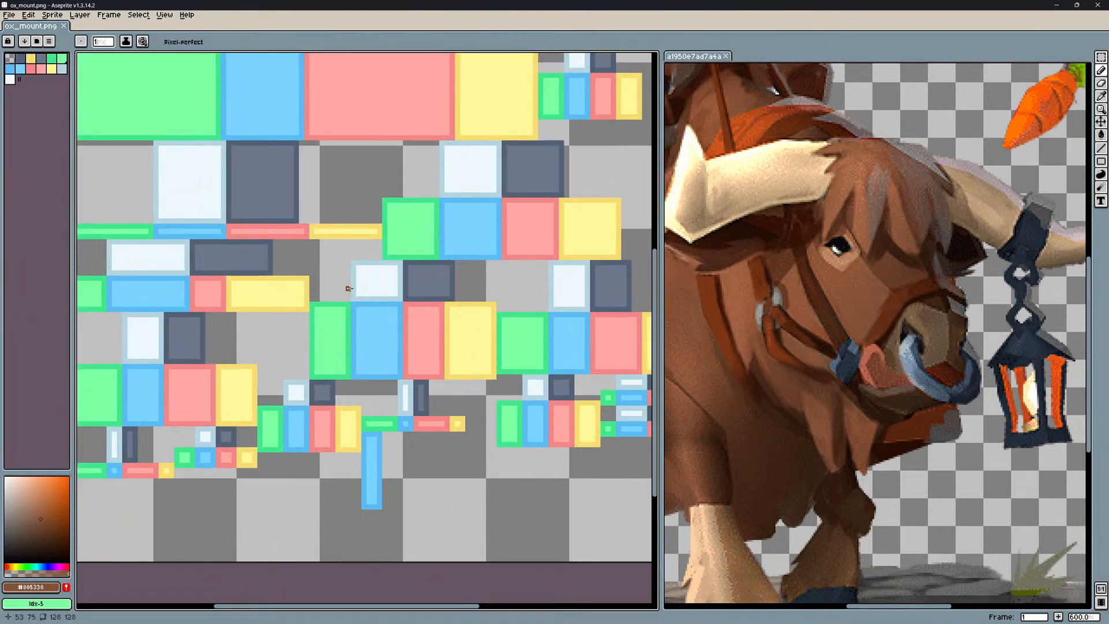
left_click(299, 279)
scroll(298, 278, "up", 1)
left_click(287, 260)
scroll(287, 272, "down", 1)
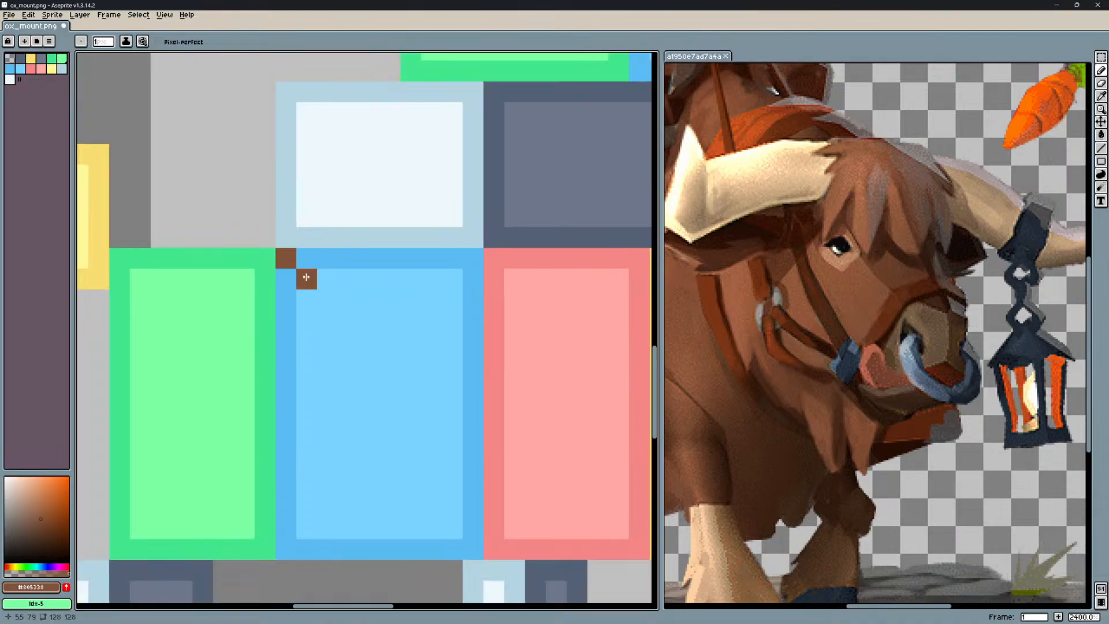
middle_click_drag(307, 278, 300, 232)
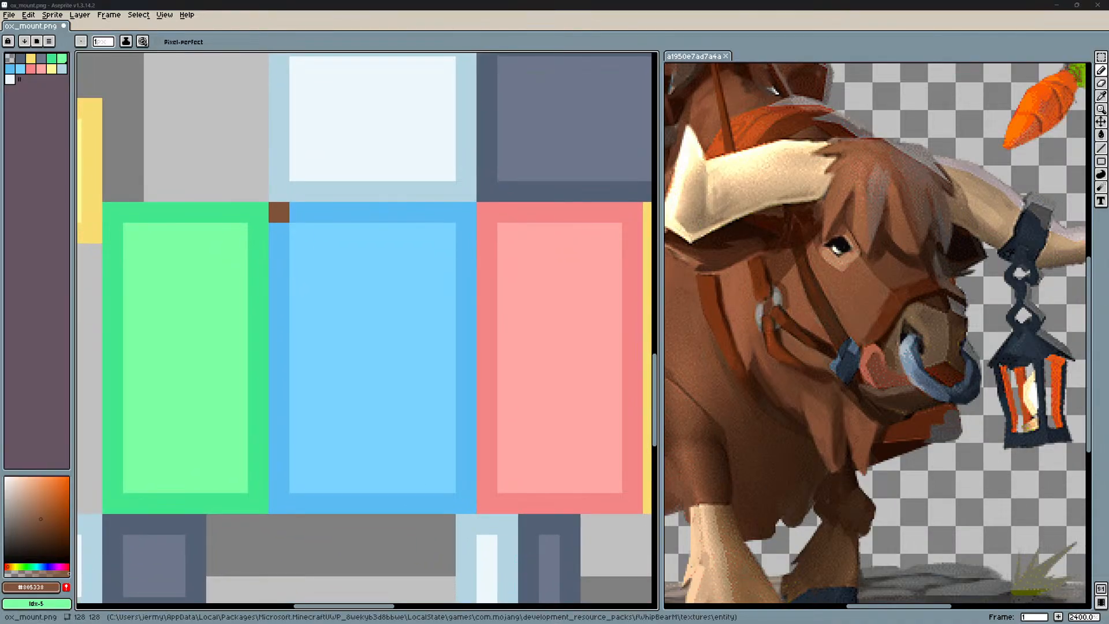
middle_click_drag(392, 375, 382, 365)
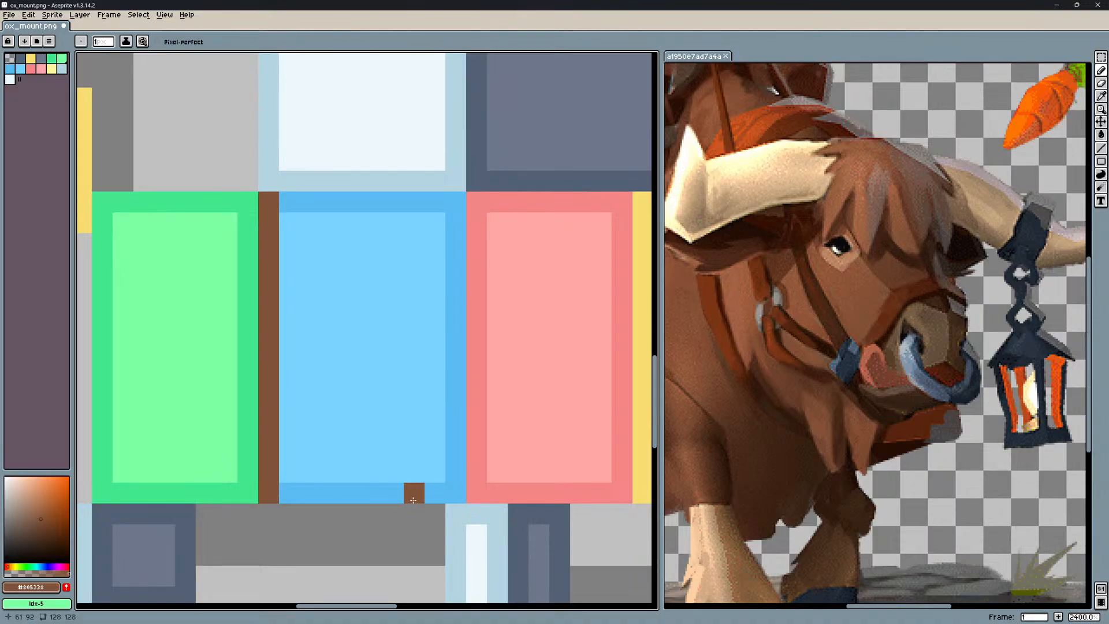
left_click(443, 499, "shift")
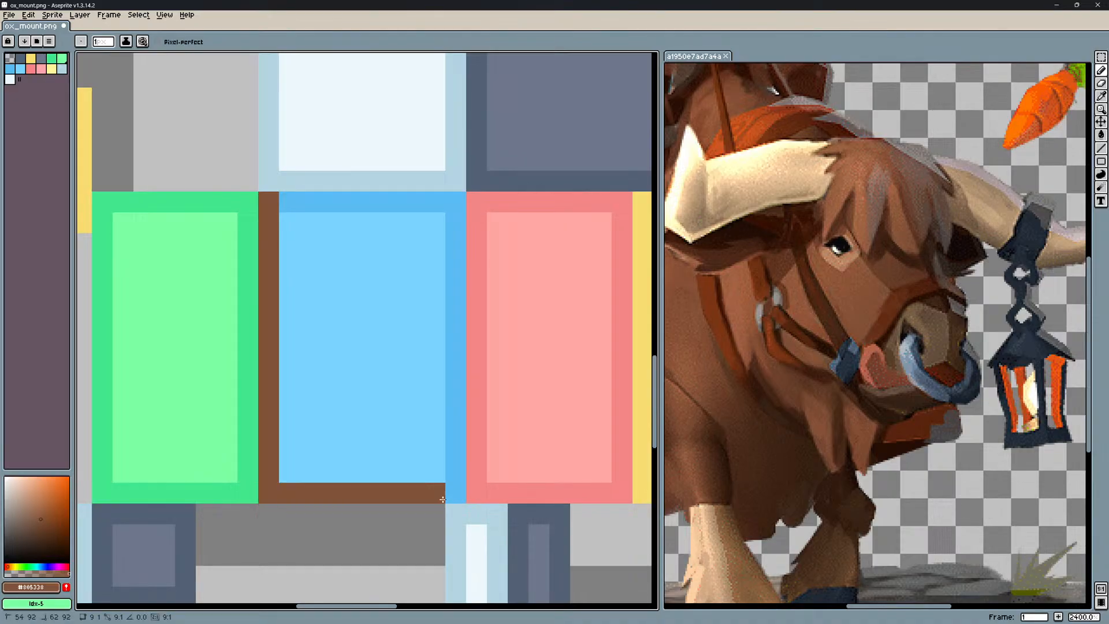
left_click(456, 201, "shift")
left_click(289, 201, "shift")
key("g")
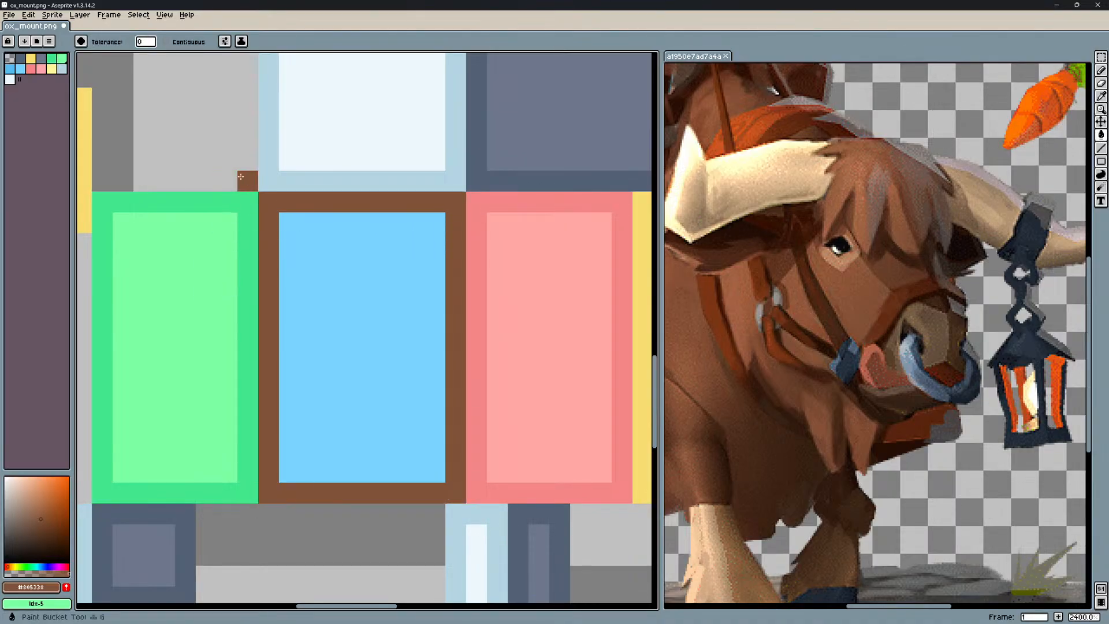
left_click(387, 280)
scroll(388, 281, "down", 7)
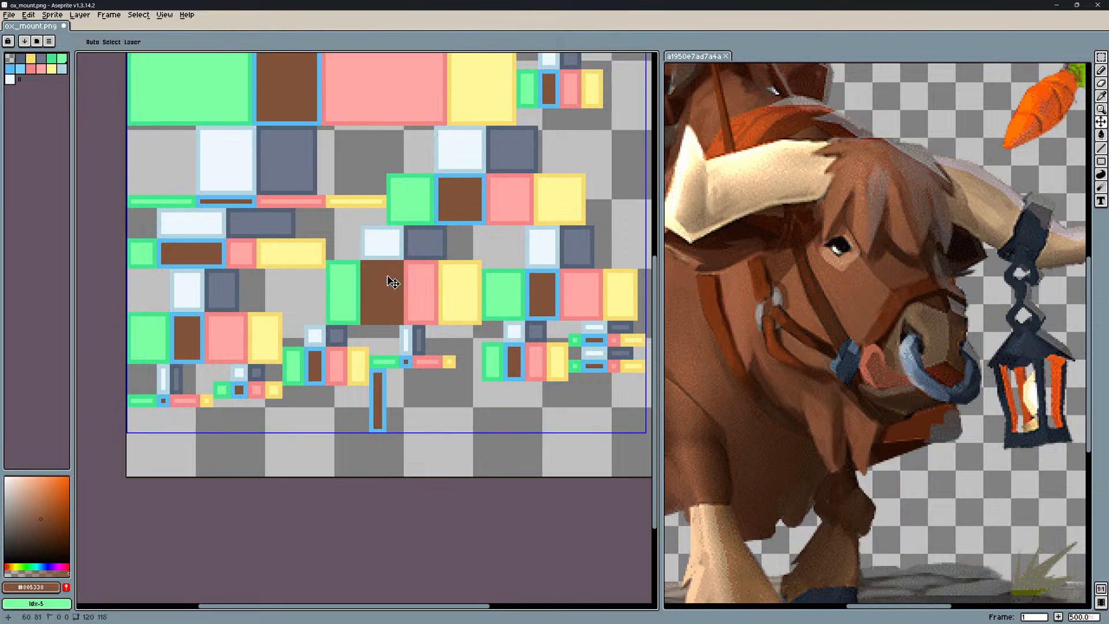
key("ctrl+z")
Restrict the Paint Bucket to contiguous pixels and fill the inside of the outlined face with the same brown.
left_click(167, 42)
left_click(386, 308)
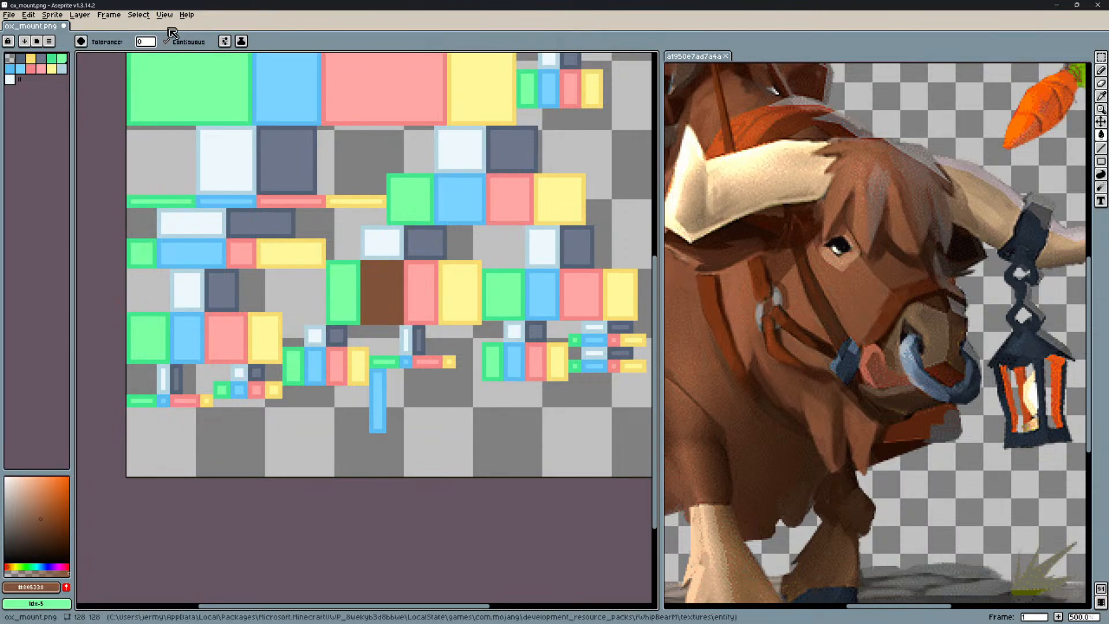
scroll(427, 306, "up", 7)
scroll(441, 218, "down", 3)
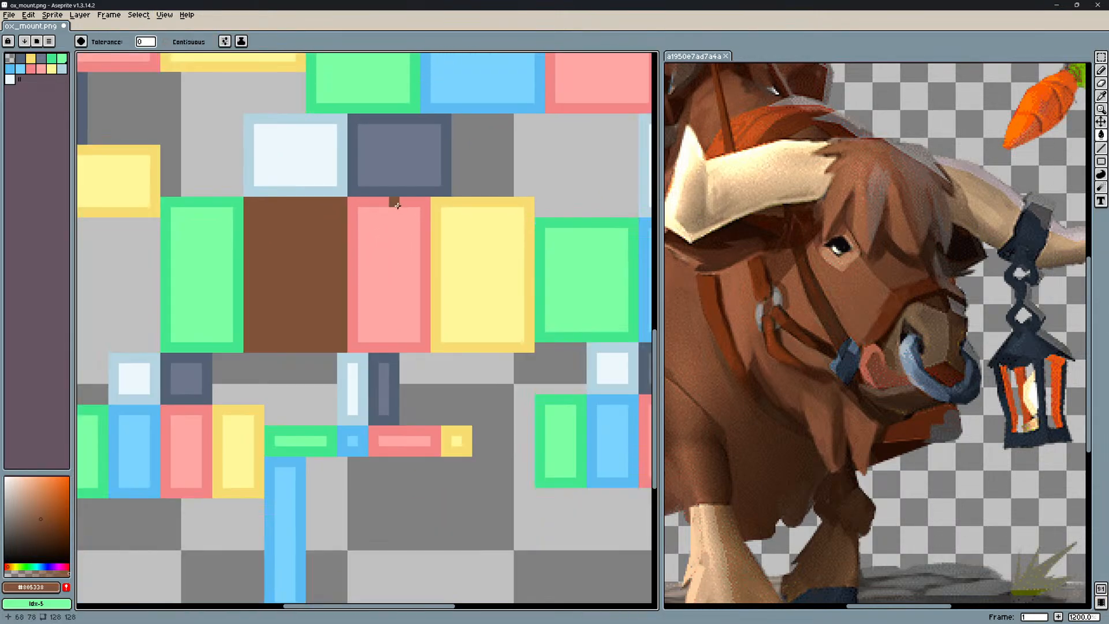
Copy the 10 × 15 px brown face onto the yellow face of the same box and deselect it.
key("m")
left_click_drag(345, 199, 250, 351)
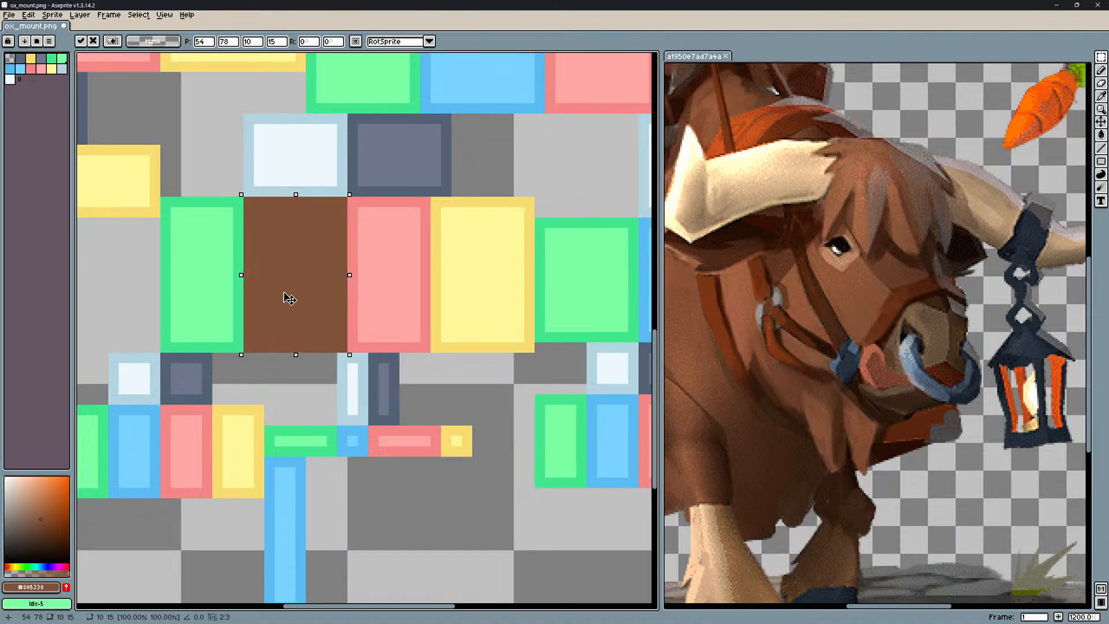
mouse_move(285, 295)
left_mouse_down("ctrl")
mouse_move(477, 297)
mouse_move(462, 292)
left_mouse_up("ctrl")
key("ctrl+d")
key("b")
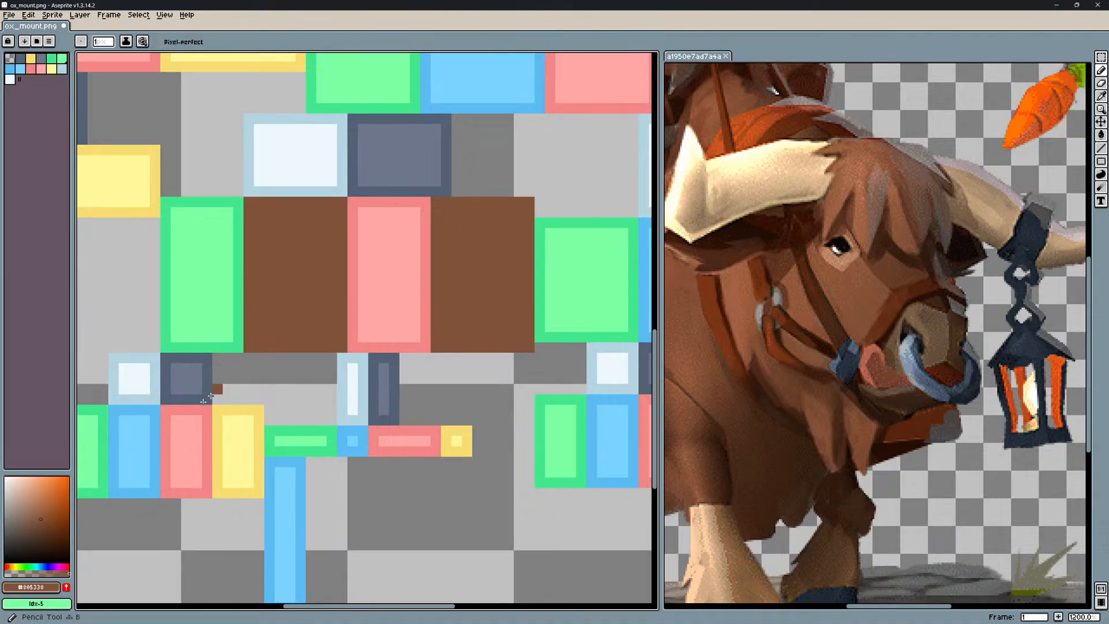
Outline the green side face of the same box in the darker brown #583F31.
left_click(43, 526)
middle_click_drag(241, 279, 288, 334)
mouse_move(285, 252)
left_mouse_down()
mouse_move(284, 397)
mouse_move(211, 402)
mouse_move(214, 261)
left_mouse_up()
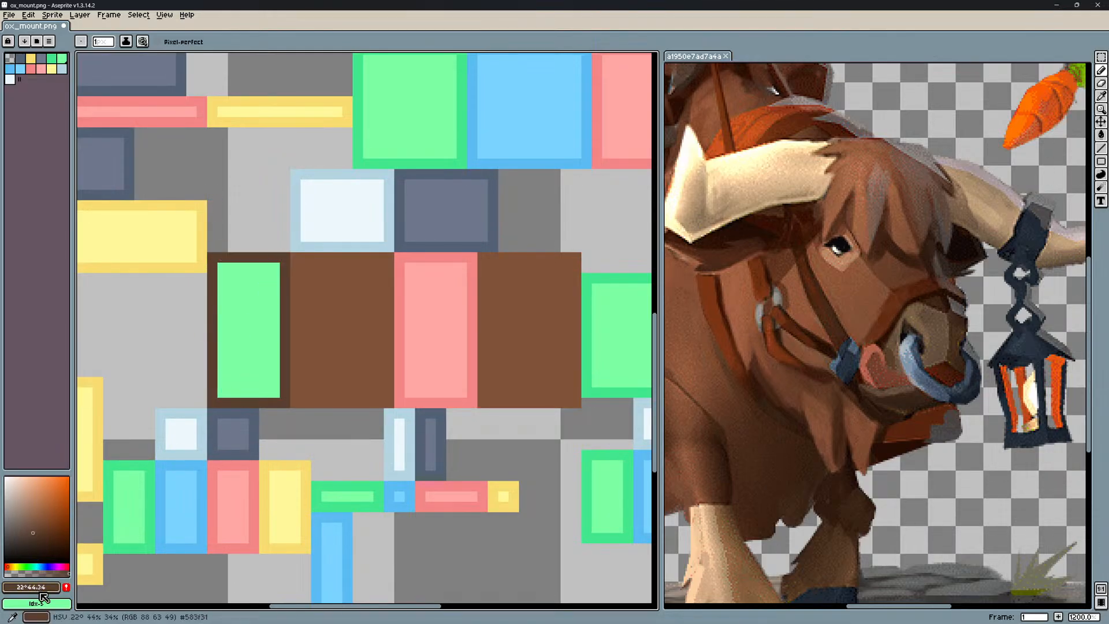
left_click(157, 41)
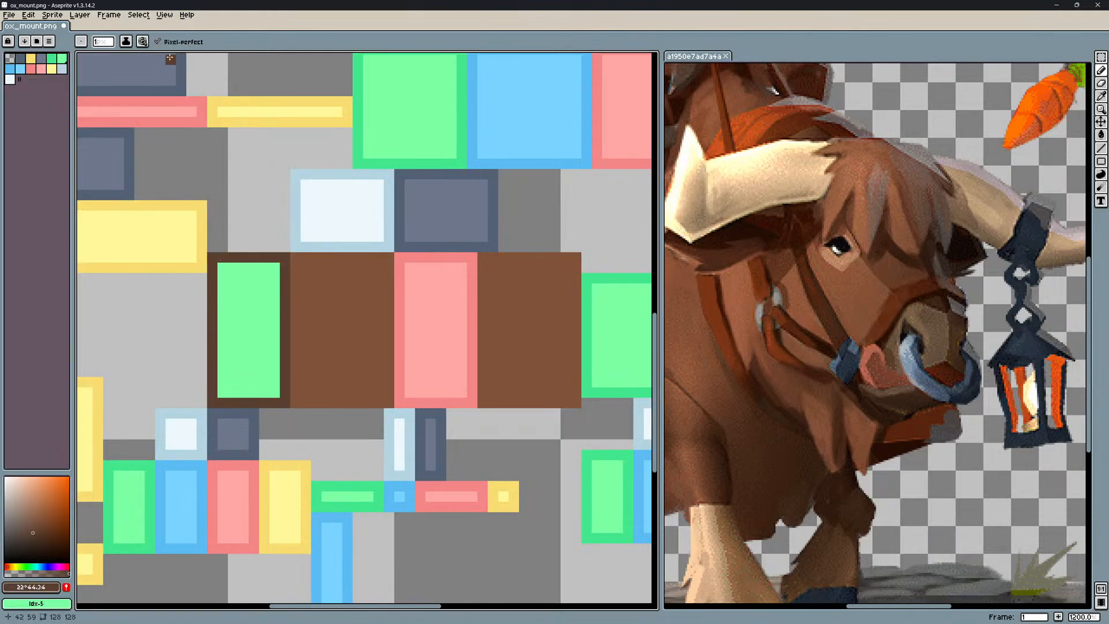
left_click(172, 45)
scroll(212, 177, "up", 1)
key("ctrl+z")
scroll(286, 308, "down", 1)
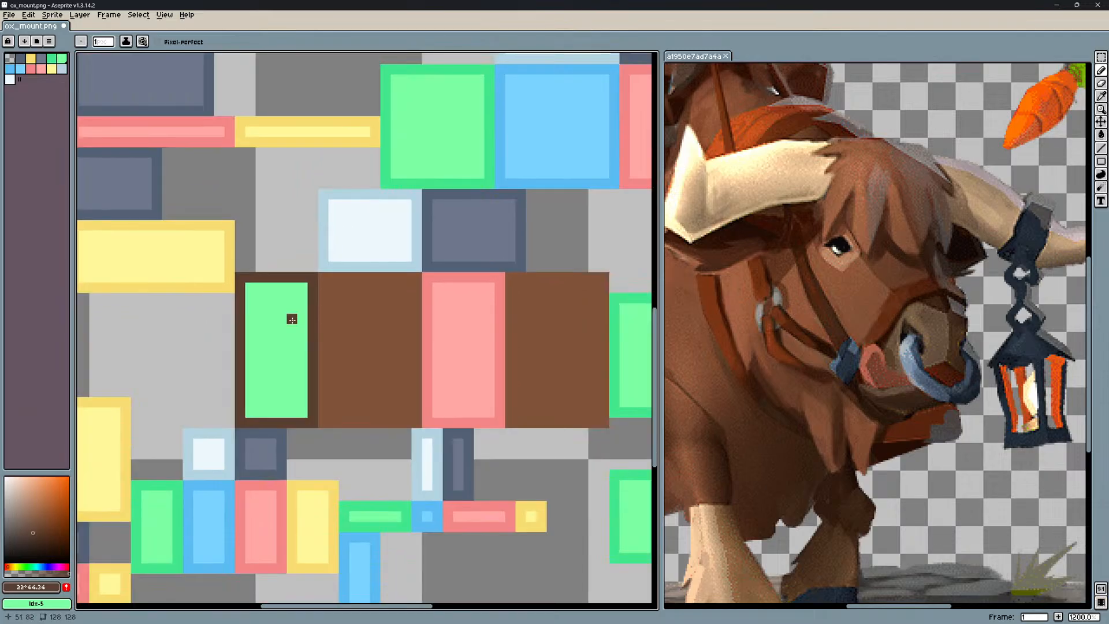
Fill the interior of the outlined green side face with the dark brown.
key("g")
left_click(285, 352)
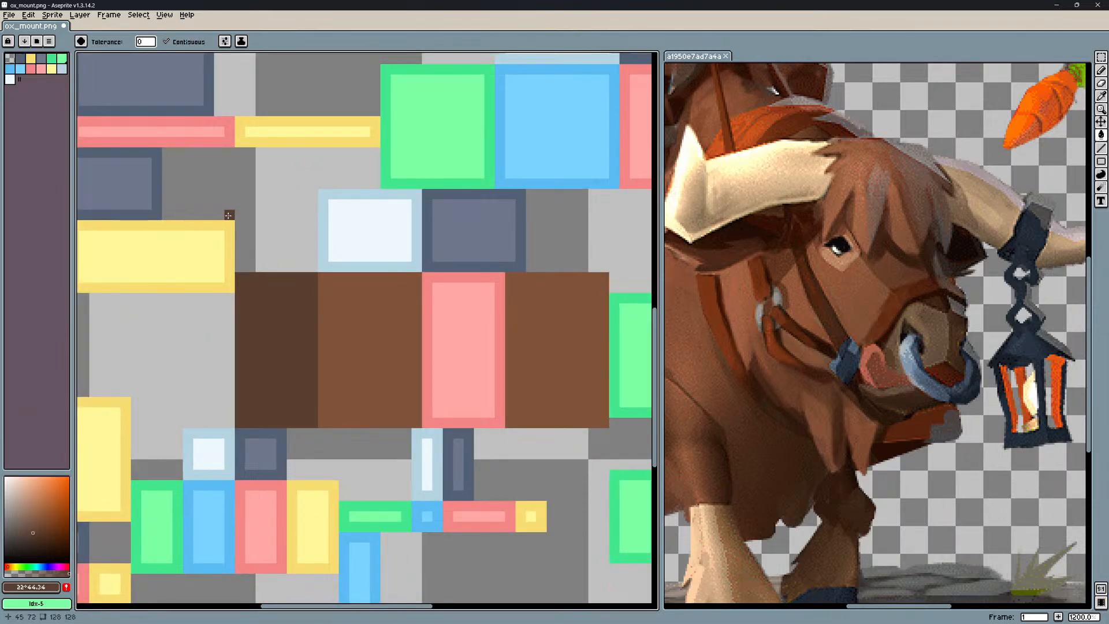
middle_click_drag(248, 206, 249, 219)
middle_click_drag(328, 231, 276, 246)
middle_click_drag(287, 178, 264, 167)
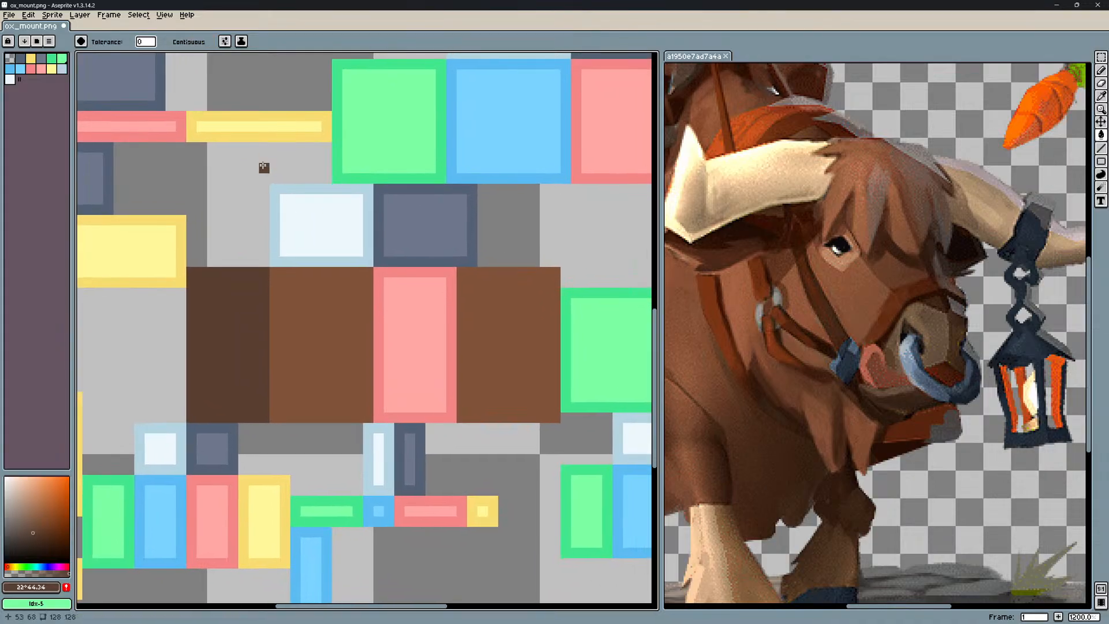
Copy the 8 × 15 px dark brown side face onto the red face of the same box and deselect it.
left_click(237, 324)
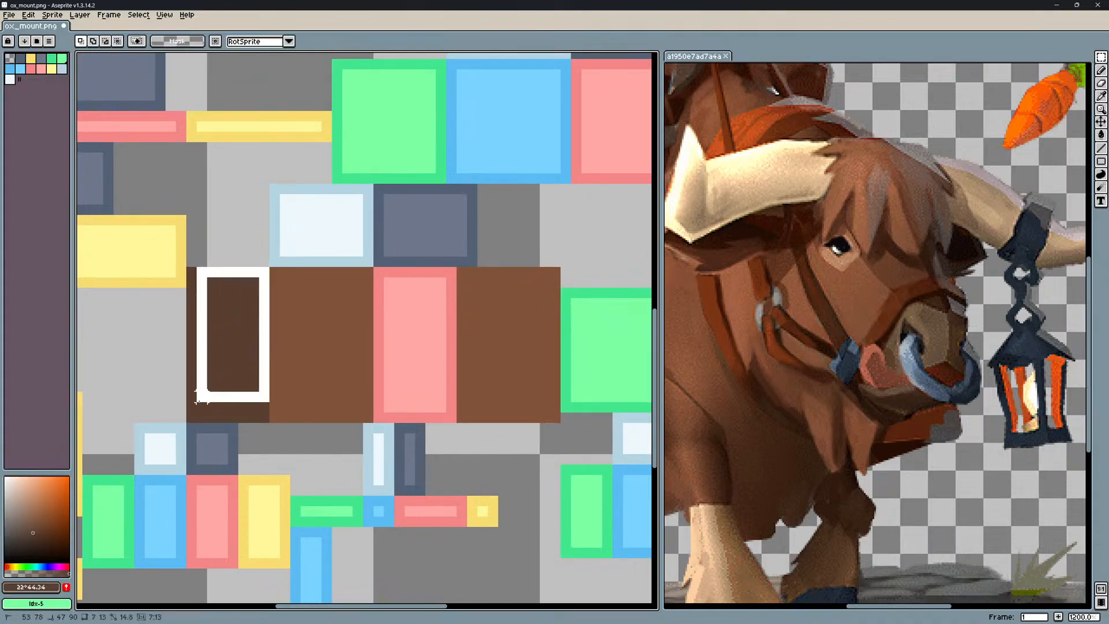
left_click_drag(231, 366, 416, 366)
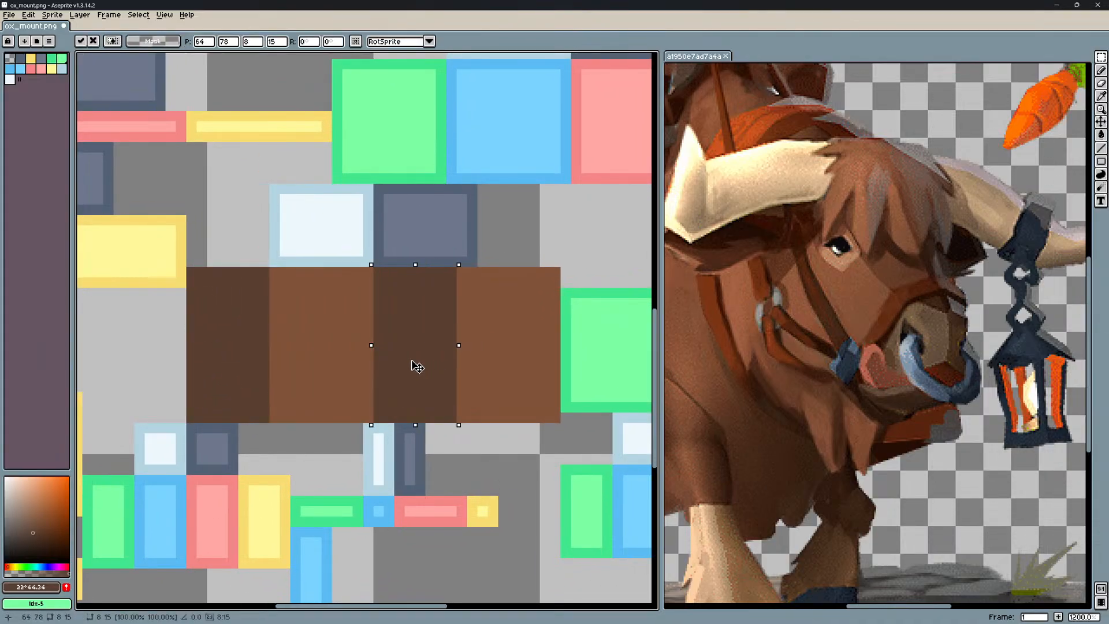
key("ctrl+d")
Paint the white face above the brown box entirely in the dark brown #583F31 with the Pencil.
key("b")
middle_click_drag(391, 294, 405, 353)
key("alt")
scroll(378, 328, "up", 1)
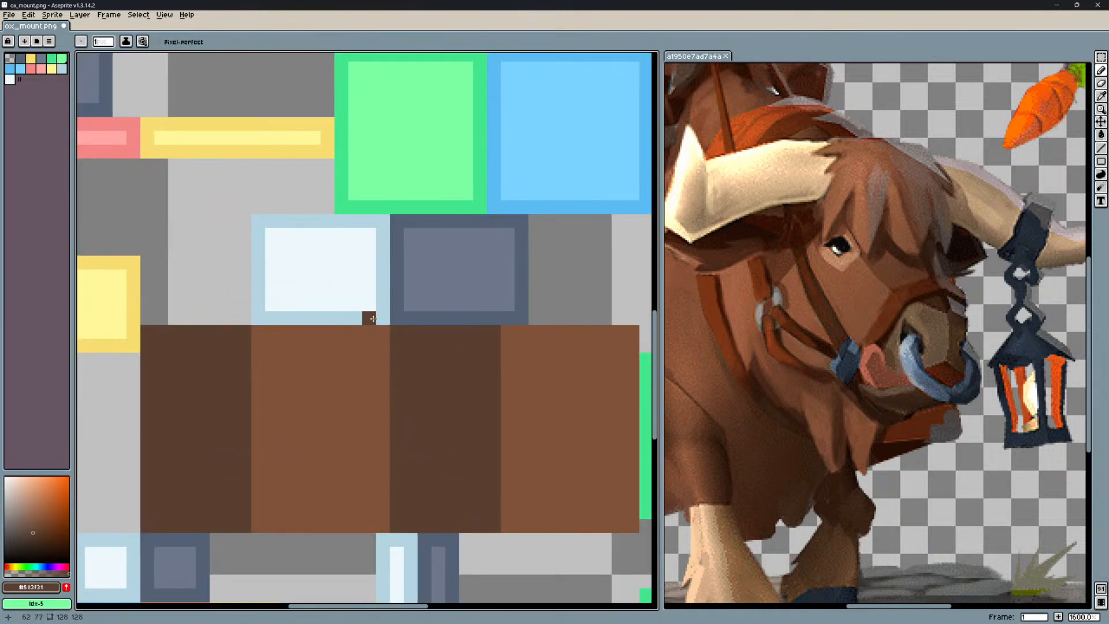
left_click(376, 317)
left_click(258, 315, "shift")
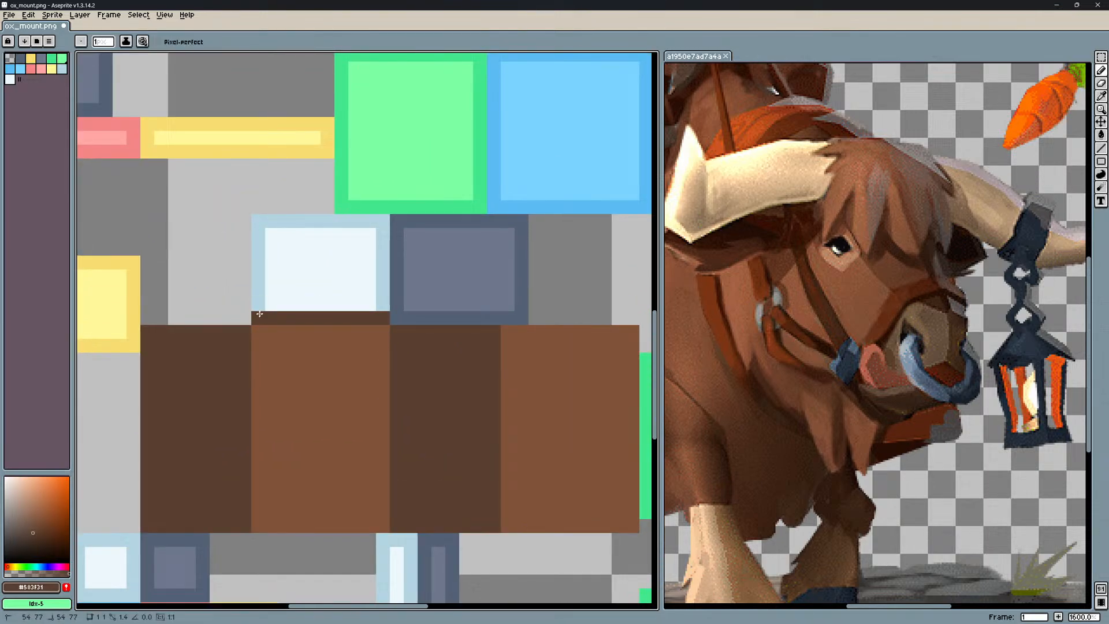
left_click(257, 220, "shift")
mouse_move(384, 301)
left_mouse_down()
mouse_move(277, 303)
mouse_move(368, 286)
mouse_move(329, 297)
mouse_move(284, 275)
mouse_move(289, 245)
mouse_move(347, 248)
mouse_move(370, 235)
mouse_move(369, 260)
left_mouse_up()
Sample the lighter brown #805338 from the box and paint the adjoining slate-grey face completely with it.
left_click(354, 381, "alt")
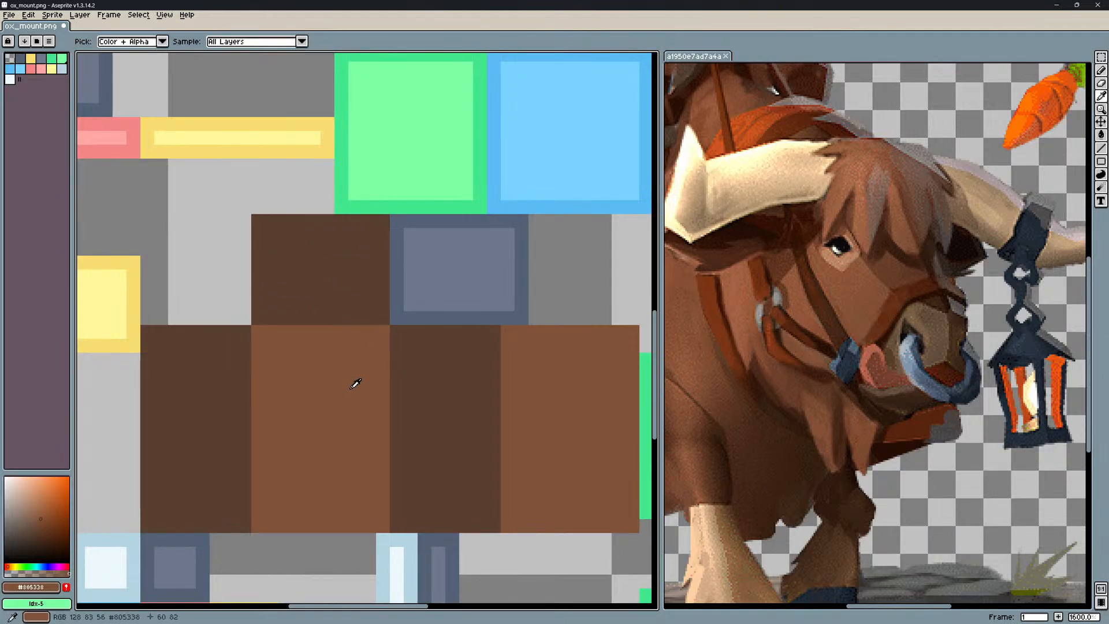
left_click(476, 313)
mouse_move(401, 317)
left_mouse_down()
mouse_move(523, 318)
mouse_move(510, 226)
mouse_move(511, 308)
left_mouse_up()
left_click_drag(519, 228, 520, 222)
key("e")
mouse_move(534, 290)
left_mouse_down()
mouse_move(535, 317)
mouse_move(422, 302)
mouse_move(404, 244)
left_mouse_up()
key("b")
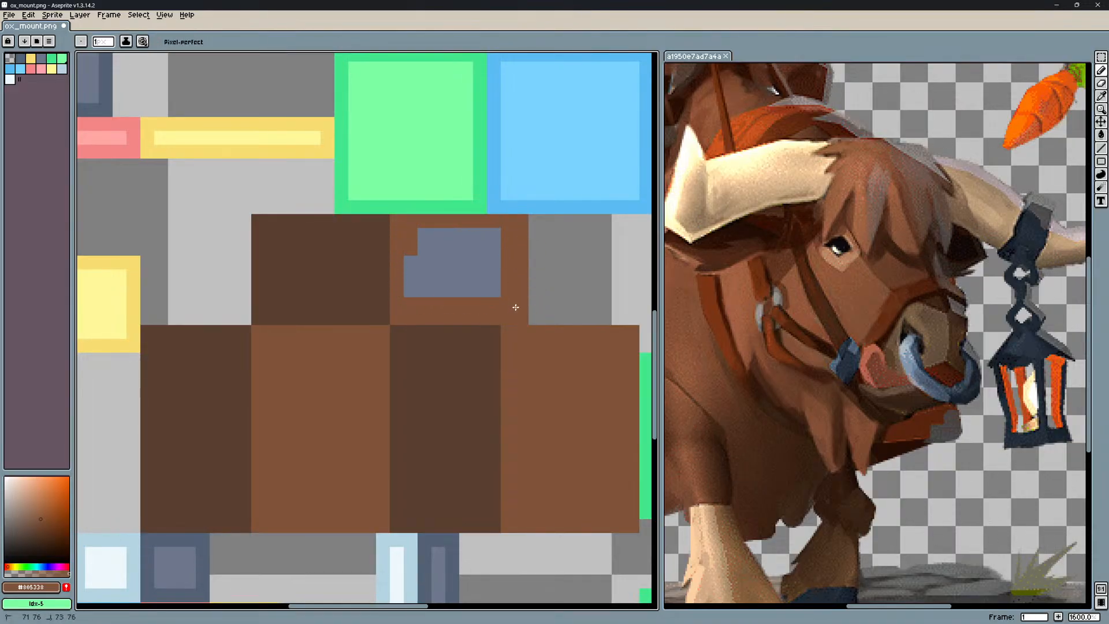
mouse_move(516, 307)
left_mouse_down()
mouse_move(411, 271)
mouse_move(495, 277)
mouse_move(462, 248)
mouse_move(489, 236)
left_mouse_up()
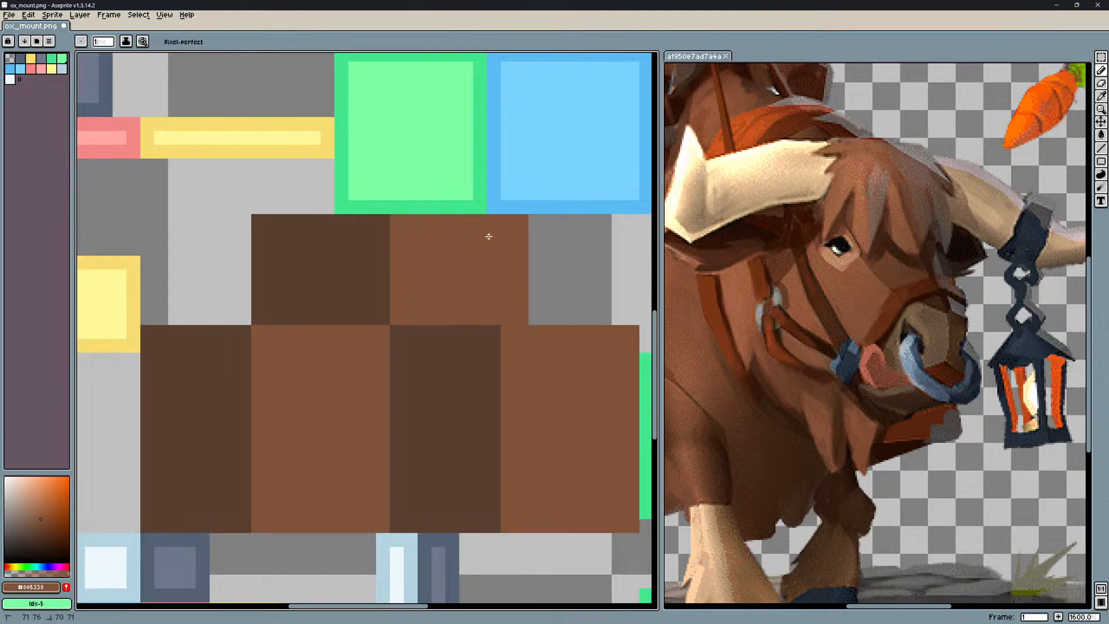
scroll(490, 248, "down", 2)
scroll(416, 306, "up", 1)
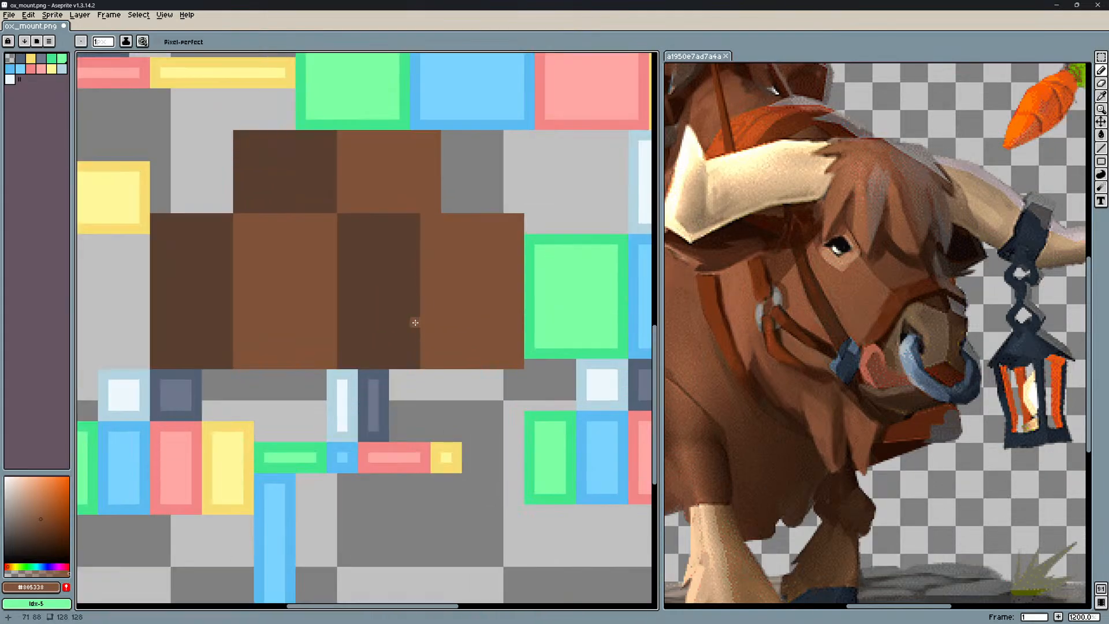
middle_click_drag(415, 322, 475, 347)
scroll(441, 297, "down", 1)
scroll(441, 309, "up", 1)
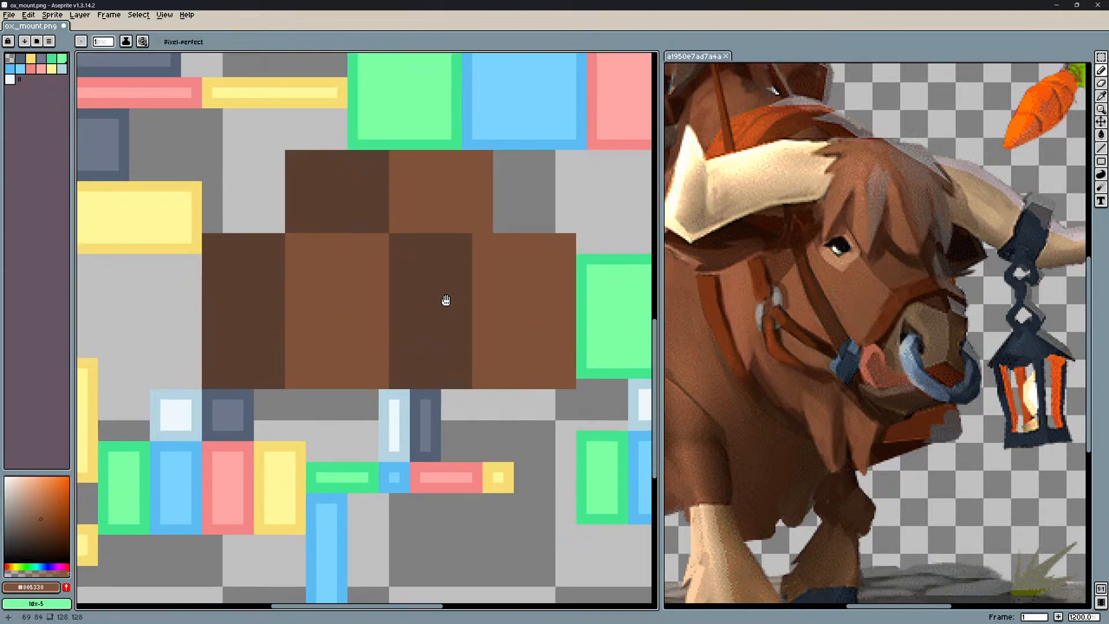
middle_click_drag(446, 300, 487, 319)
mouse_move(404, 335)
middle_mouse_down()
mouse_move(428, 315)
mouse_move(403, 321)
middle_mouse_up()
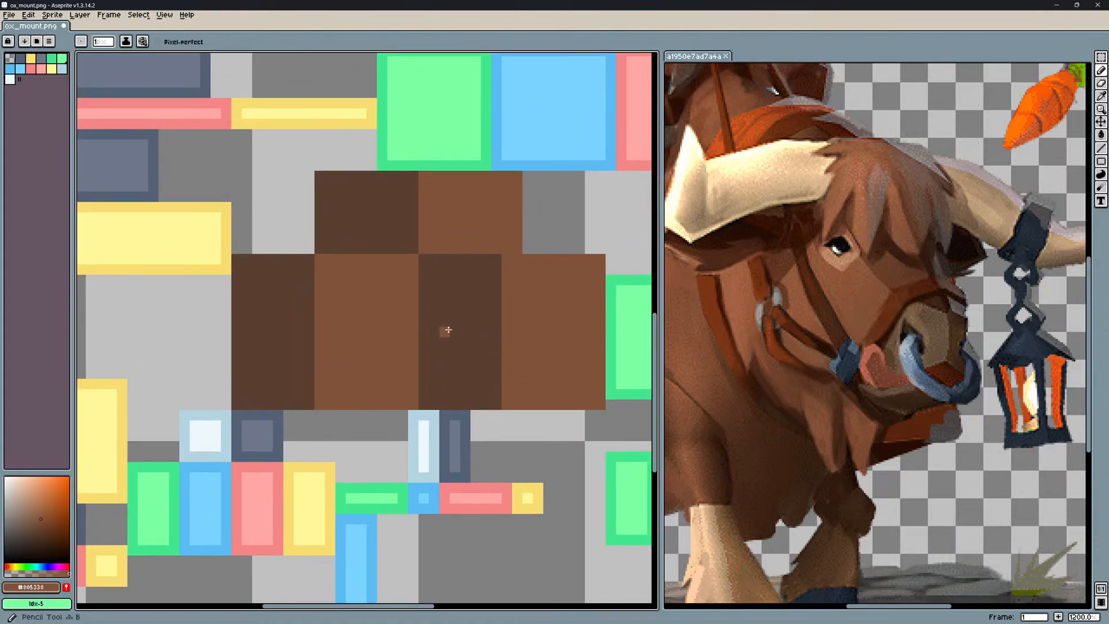
Examine the whole ox rider reference image against the painted brown box on the texture sheet.
scroll(871, 389, "down", 11)
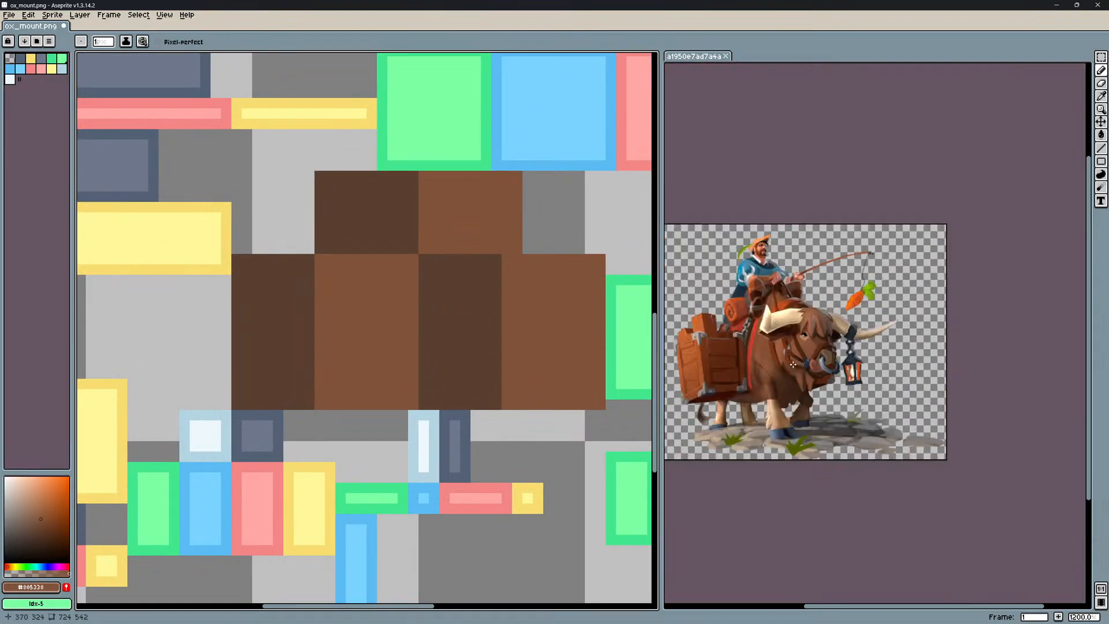
scroll(872, 389, "up", 1)
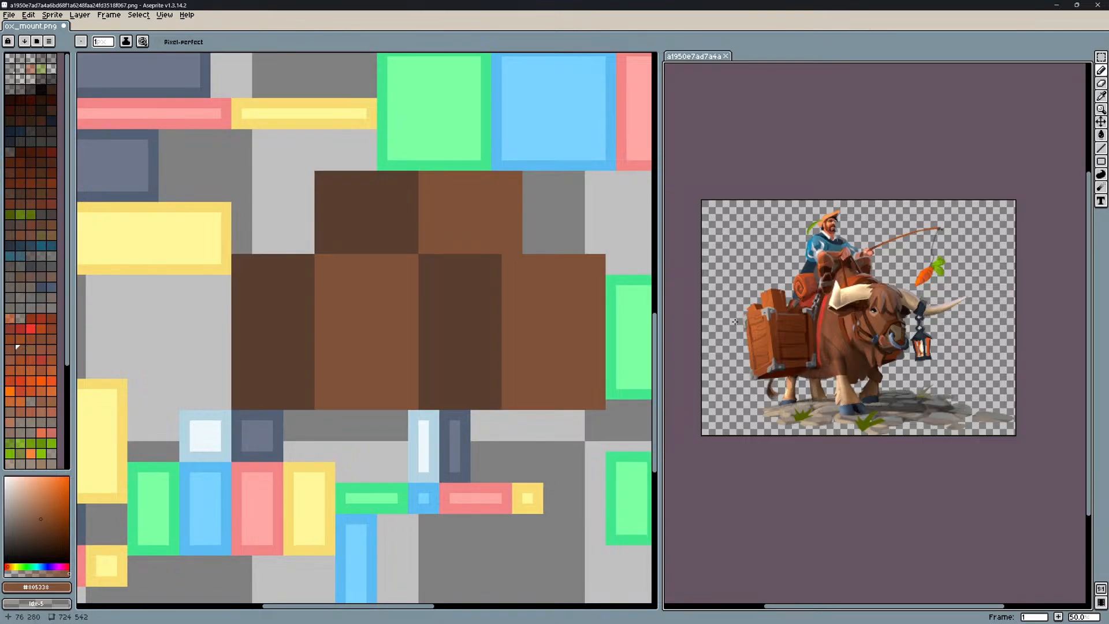
scroll(850, 341, "up", 4)
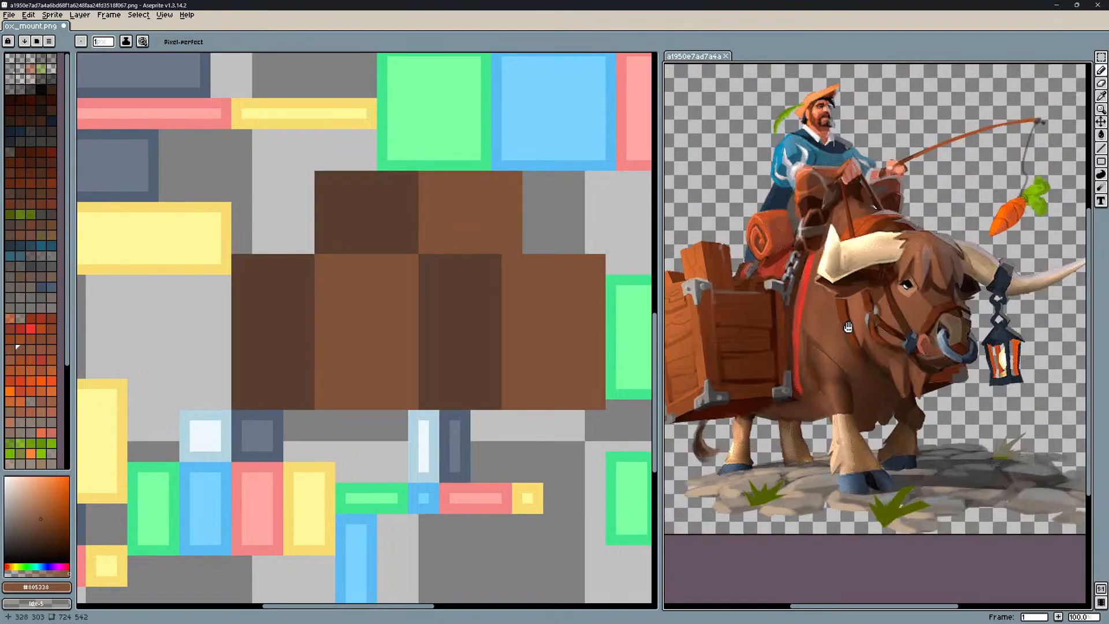
scroll(911, 339, "down", 2)
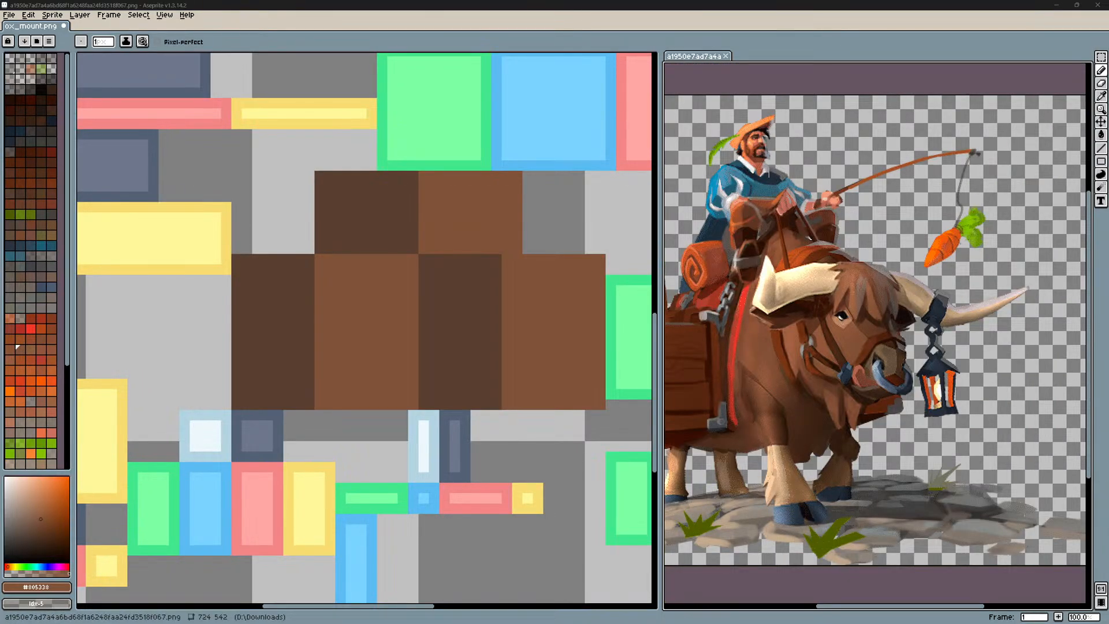
middle_click_drag(463, 329, 398, 328)
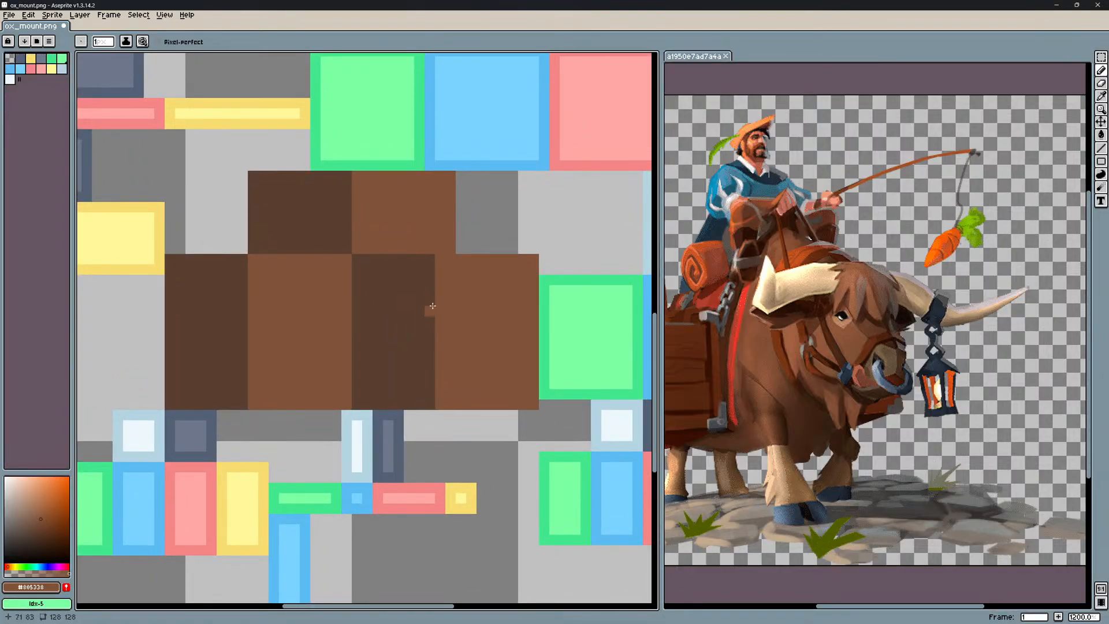
middle_click_drag(511, 304, 495, 317)
mouse_move(355, 361)
middle_mouse_down()
mouse_move(408, 353)
mouse_move(421, 339)
mouse_move(463, 360)
mouse_move(411, 337)
middle_mouse_up()
scroll(405, 339, "up", 1)
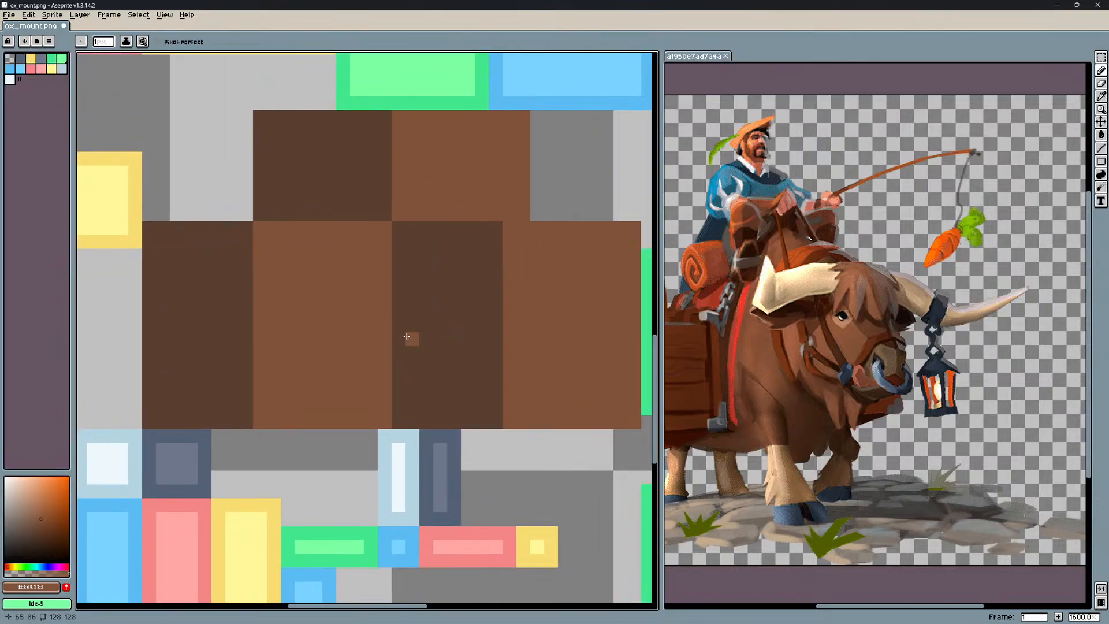
Paint two black eyes, each two pixels wide and one high, on the front face of the brown head box and save the texture.
left_click_drag(422, 299, 444, 300)
mouse_move(536, 622)
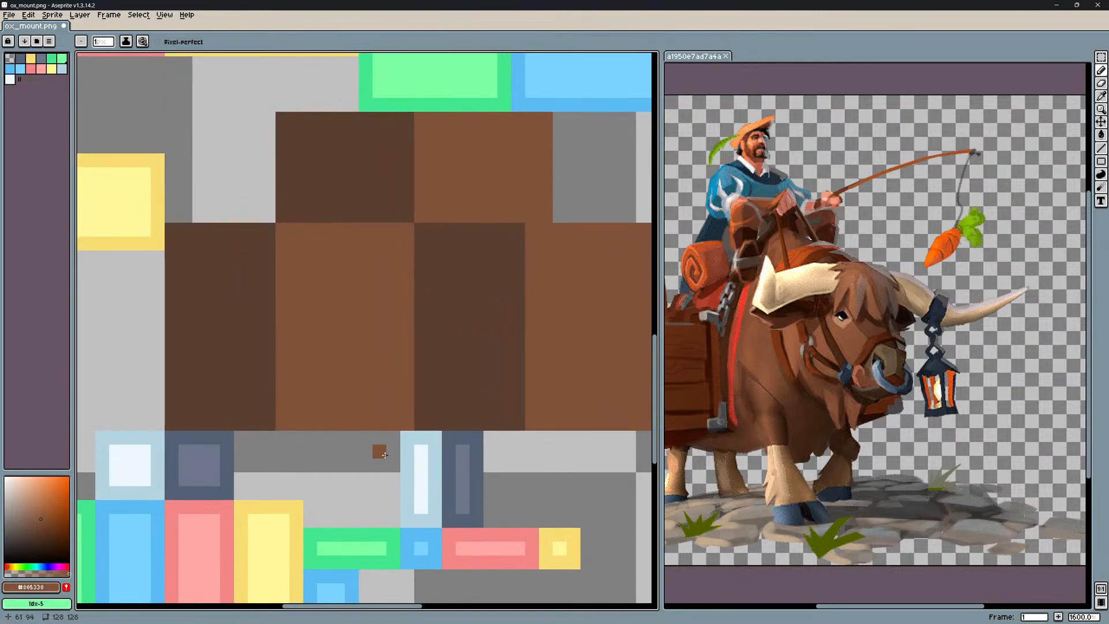
scroll(384, 455, "up", 3)
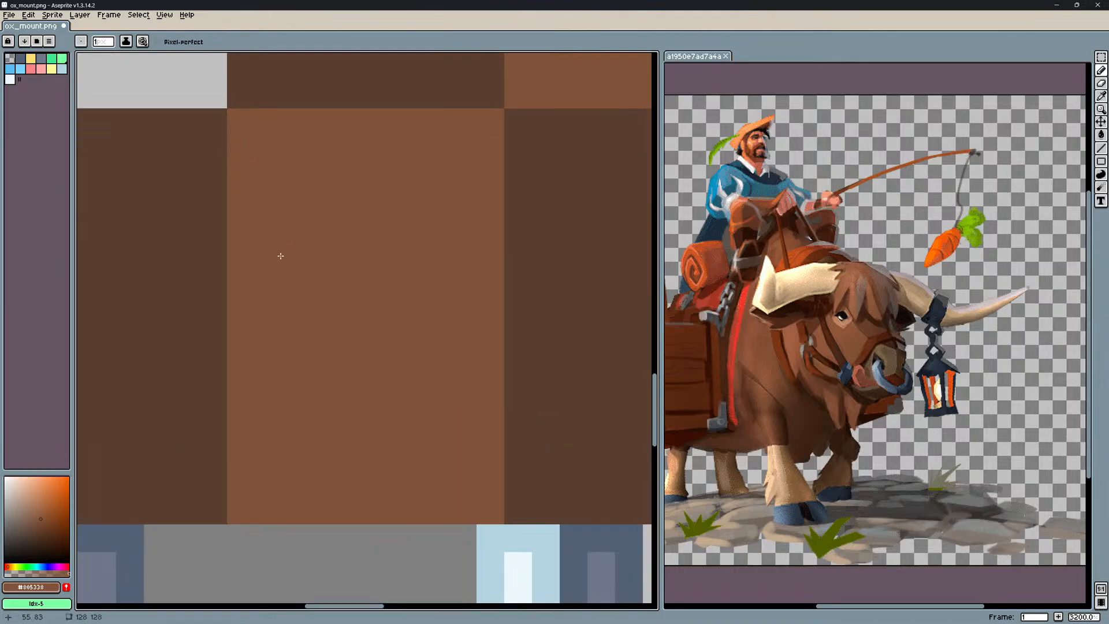
left_click(8, 556)
left_click(281, 287)
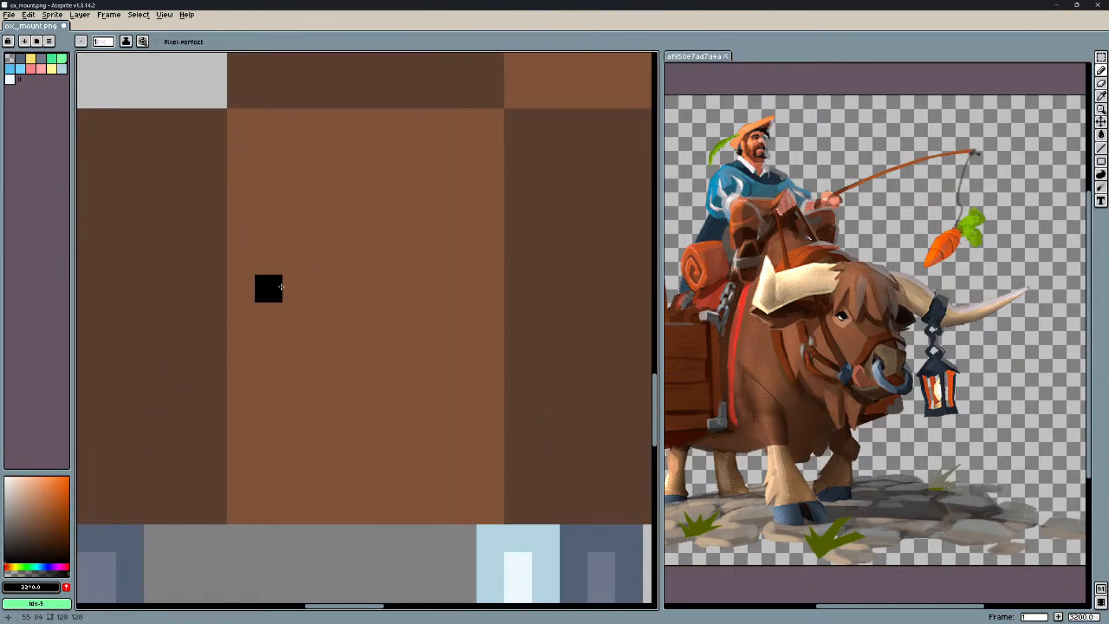
left_click(296, 287)
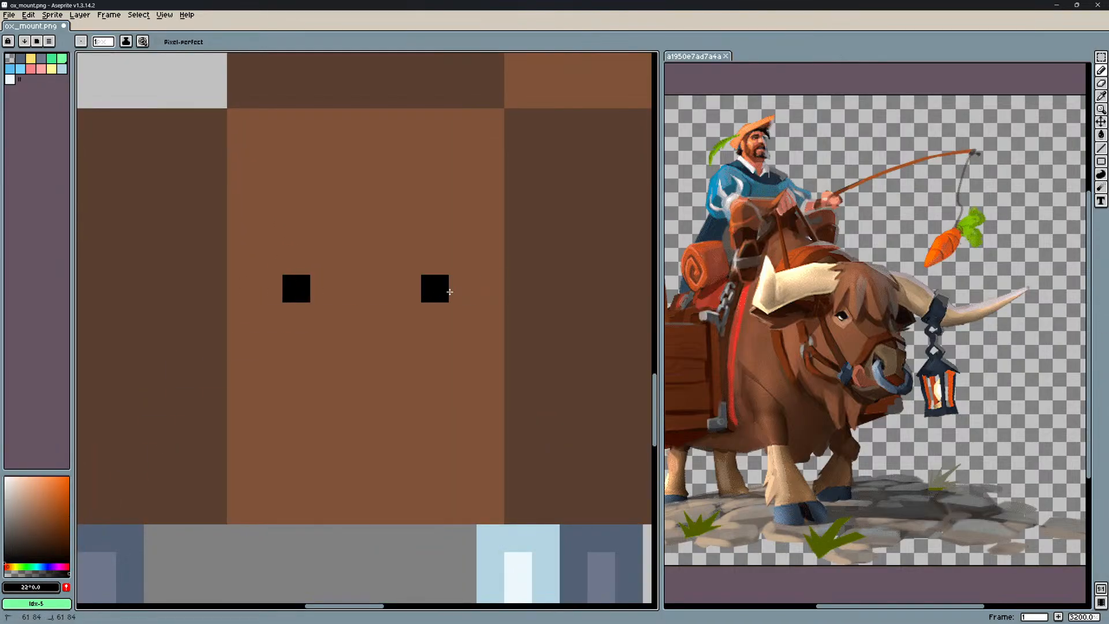
left_click(463, 289)
left_click(267, 287)
scroll(439, 442, "down", 6)
scroll(443, 443, "up", 1)
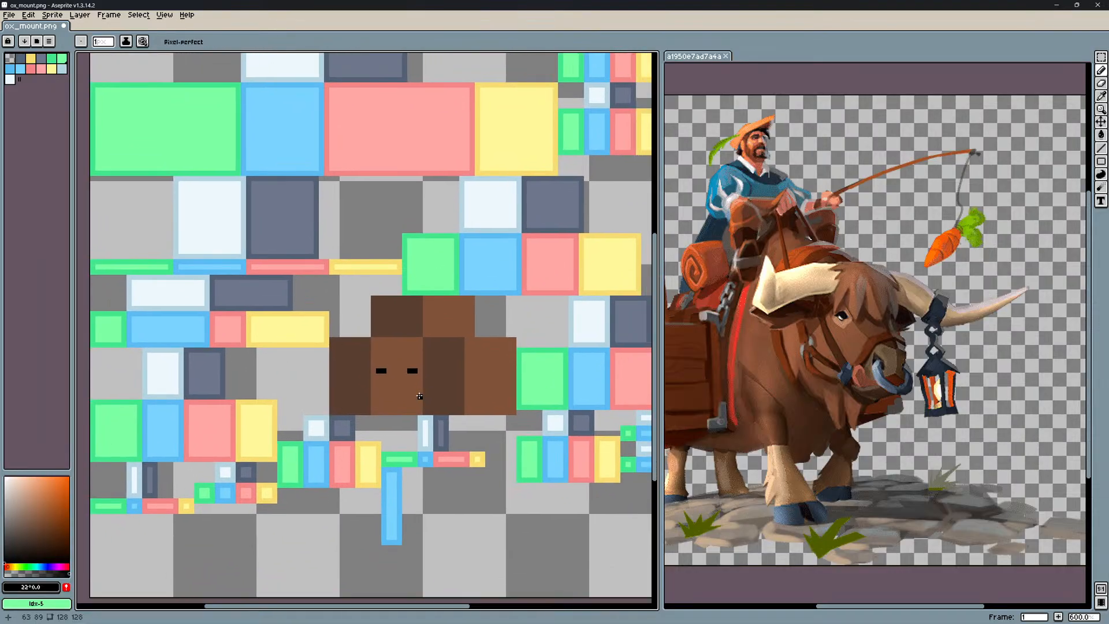
key("ctrl+s")
Sample the cream #FCD0A1 from the reference ox's horn and paint the blue, yellow and slate-grey faces of the upper small horn box.
scroll(399, 381, "up", 2)
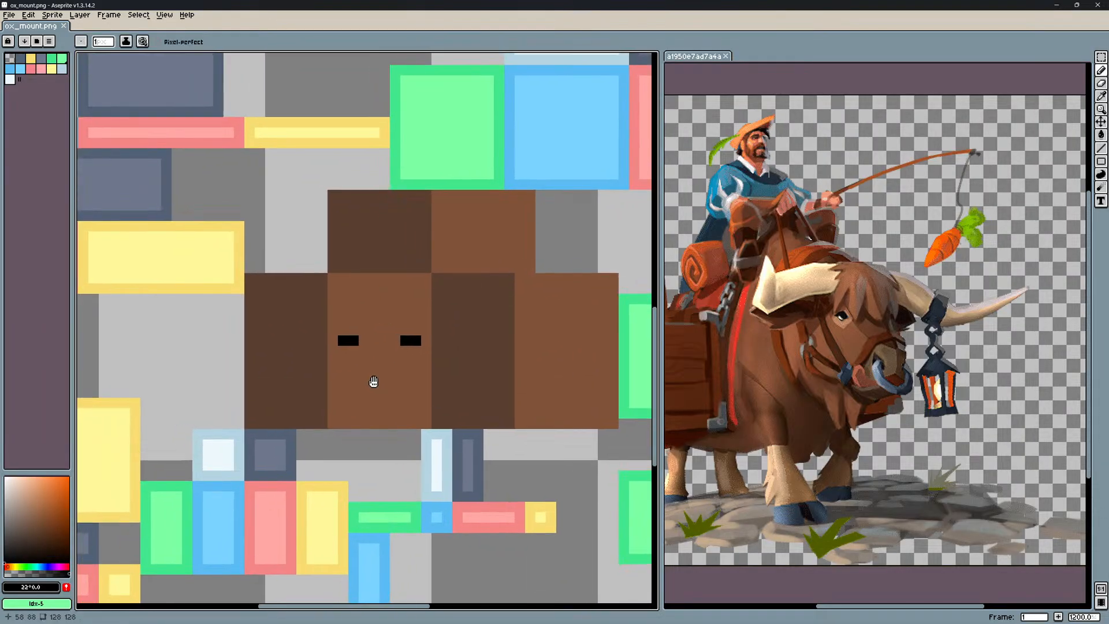
scroll(379, 393, "up", 1)
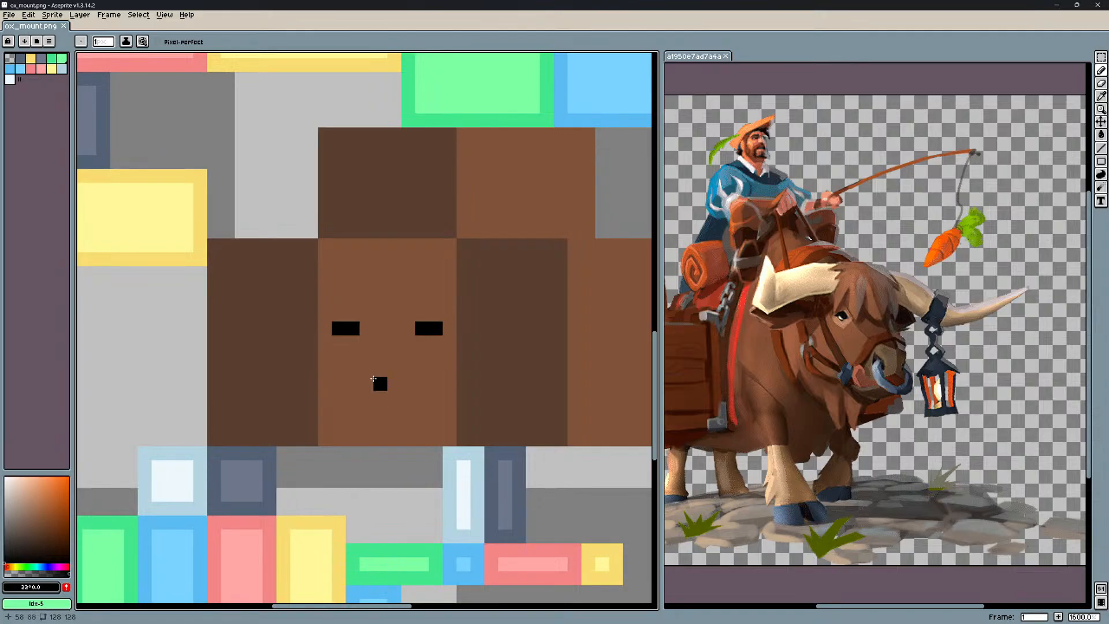
scroll(382, 394, "down", 4)
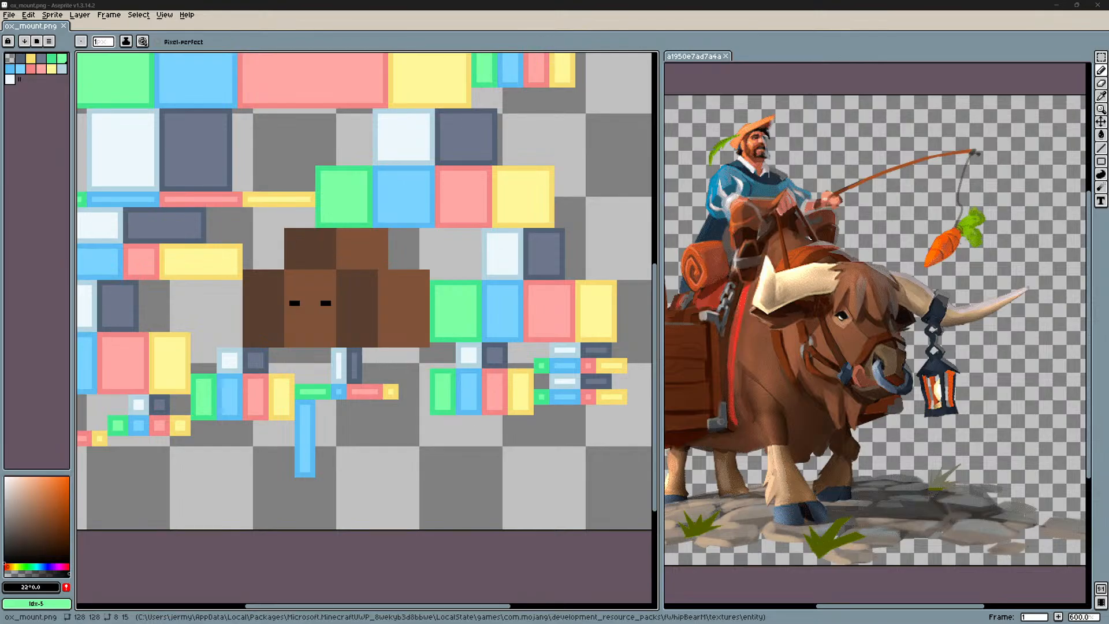
scroll(429, 338, "up", 4)
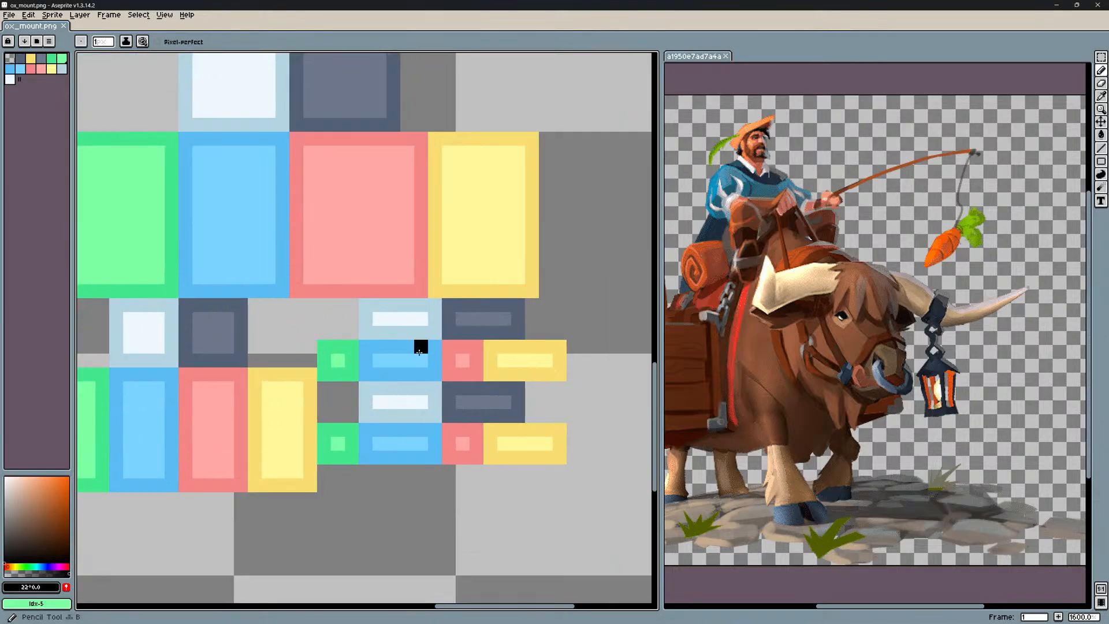
left_click(780, 290, "alt")
scroll(361, 377, "up", 1)
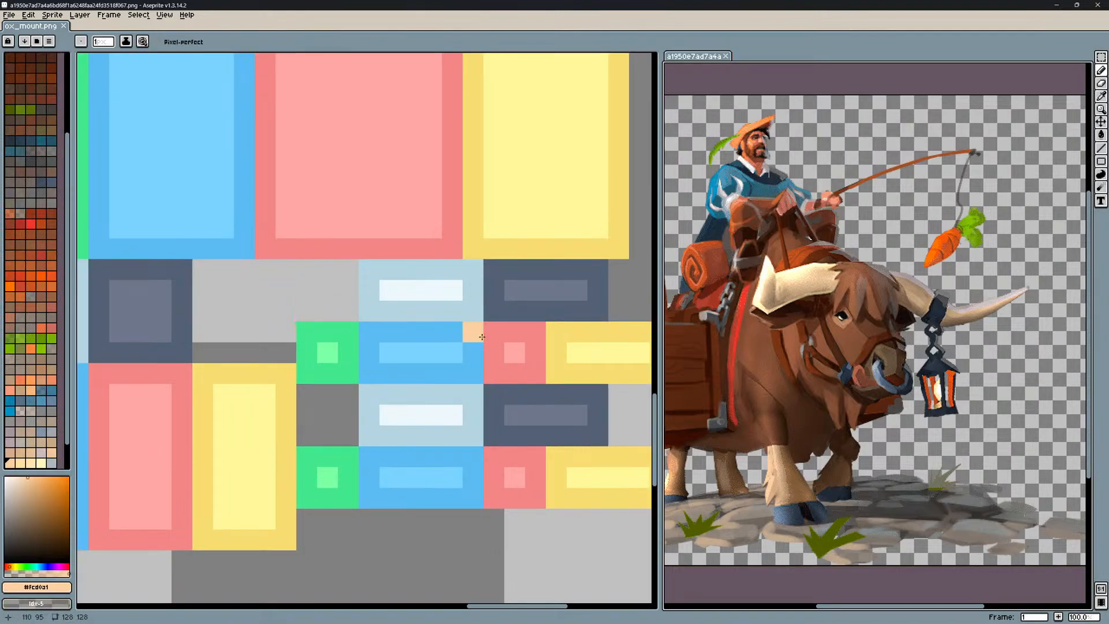
mouse_move(481, 336)
left_mouse_down()
mouse_move(372, 374)
mouse_move(386, 357)
mouse_move(474, 375)
left_mouse_up()
middle_click_drag(536, 354, 444, 359)
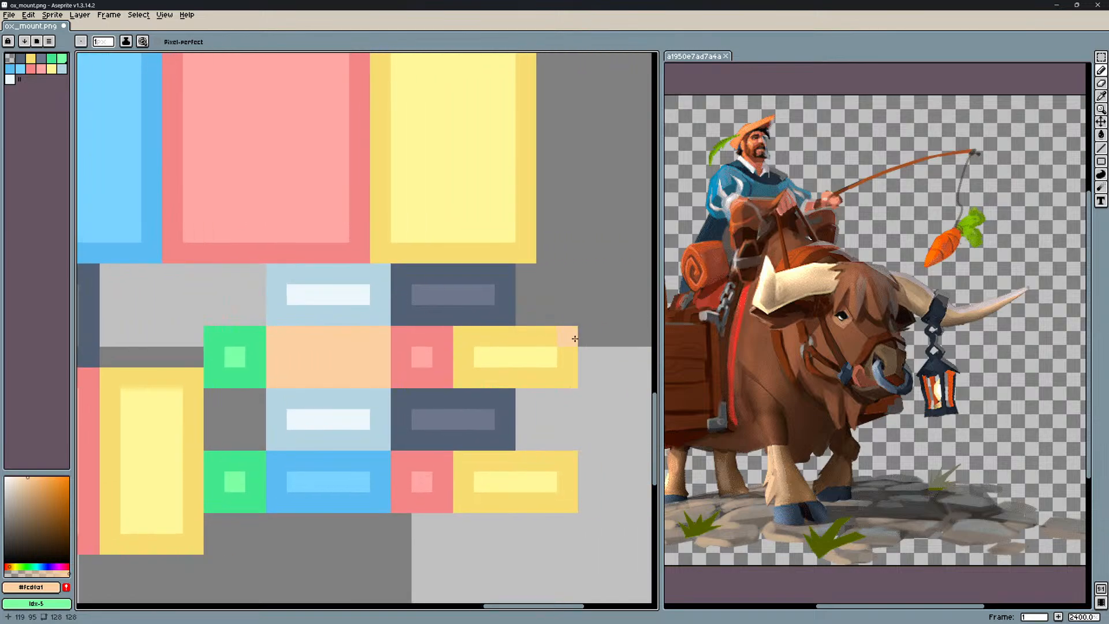
mouse_move(457, 354)
left_mouse_down()
mouse_move(475, 350)
mouse_move(565, 394)
mouse_move(556, 378)
mouse_move(573, 353)
left_mouse_up()
key("ctrl+z")
mouse_move(468, 379)
left_mouse_down()
mouse_move(500, 315)
mouse_move(433, 315)
mouse_move(508, 288)
mouse_move(404, 305)
left_mouse_up()
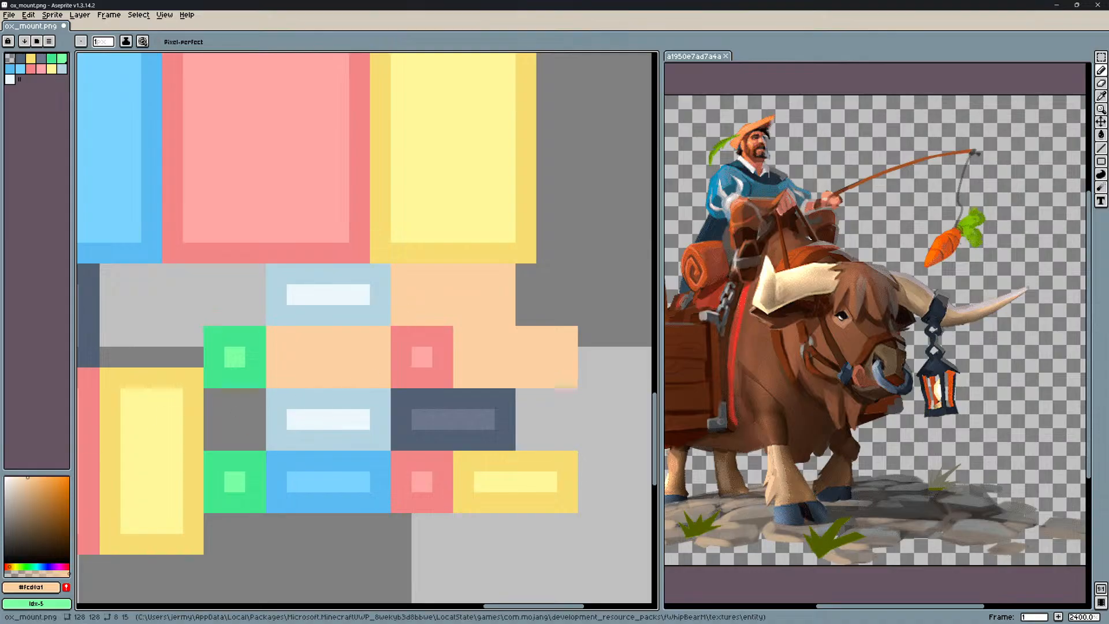
Darken the cream to a tan and paint the green, white and red faces of the same horn box with it.
left_click_drag(29, 491, 26, 502)
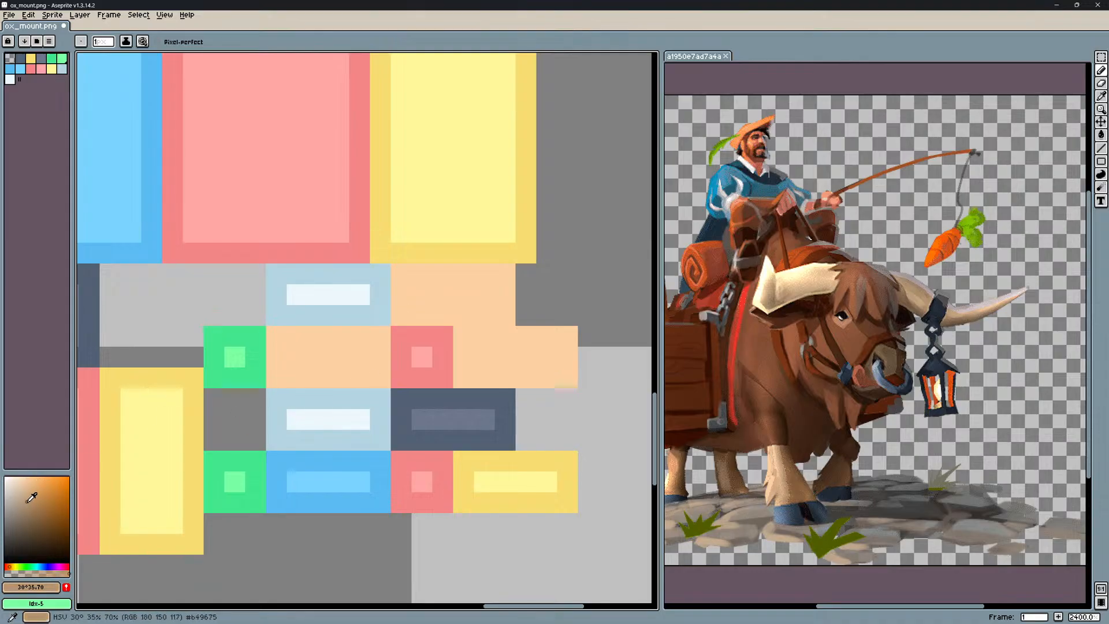
mouse_move(257, 357)
left_mouse_down()
mouse_move(246, 378)
mouse_move(214, 353)
mouse_move(218, 372)
left_mouse_up()
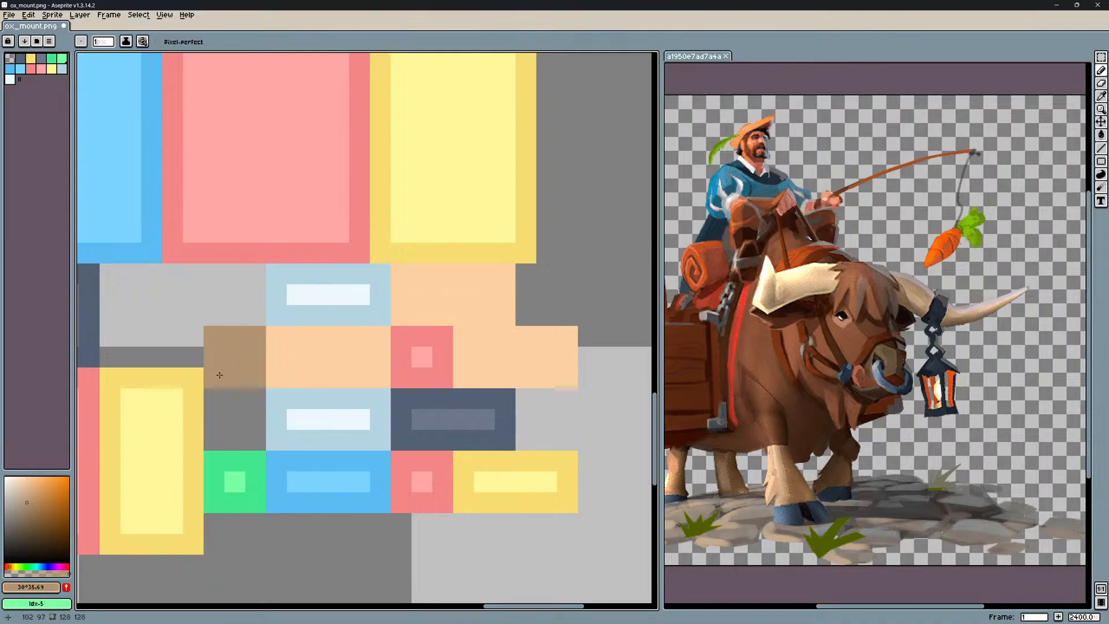
mouse_move(297, 316)
left_mouse_down()
mouse_move(367, 292)
mouse_move(282, 282)
mouse_move(372, 277)
left_mouse_up()
left_click_drag(405, 348, 411, 373)
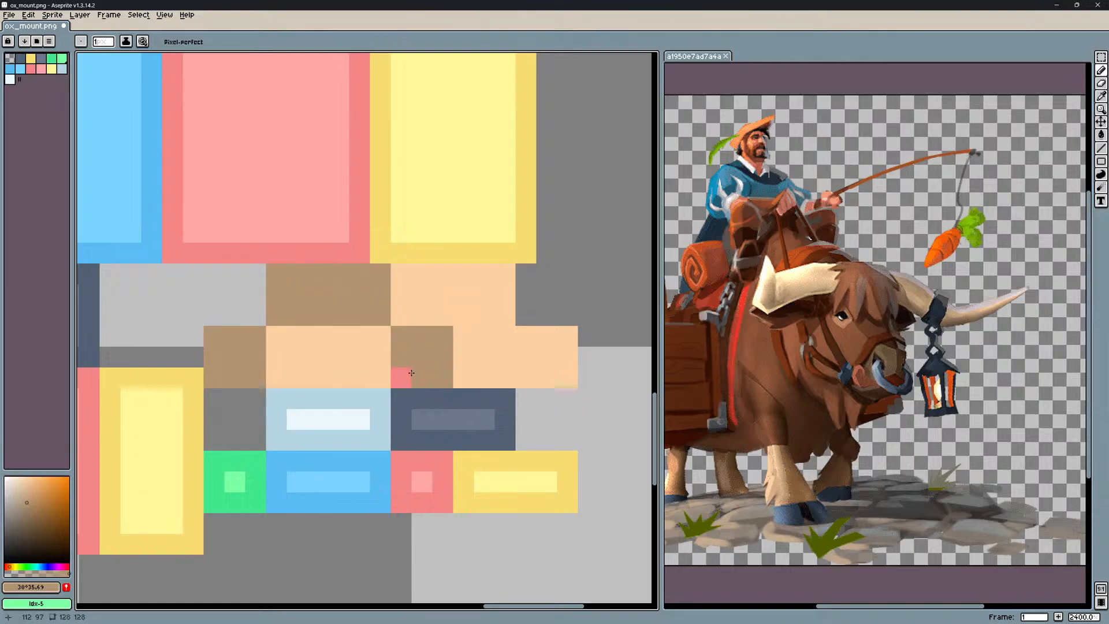
Copy the painted 18 × 6 px horn box onto the identical unpainted box directly below it and deselect it.
scroll(481, 397, "down", 3)
scroll(461, 385, "up", 3)
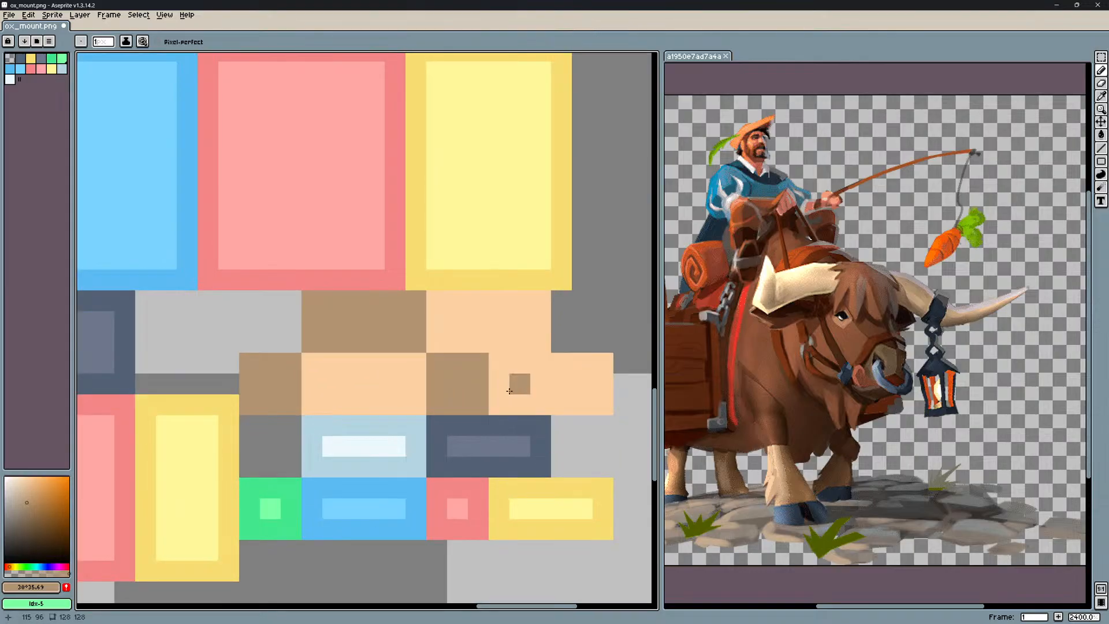
middle_click_drag(503, 391, 459, 368)
scroll(458, 369, "down", 2)
scroll(458, 368, "up", 3)
scroll(456, 370, "down", 2)
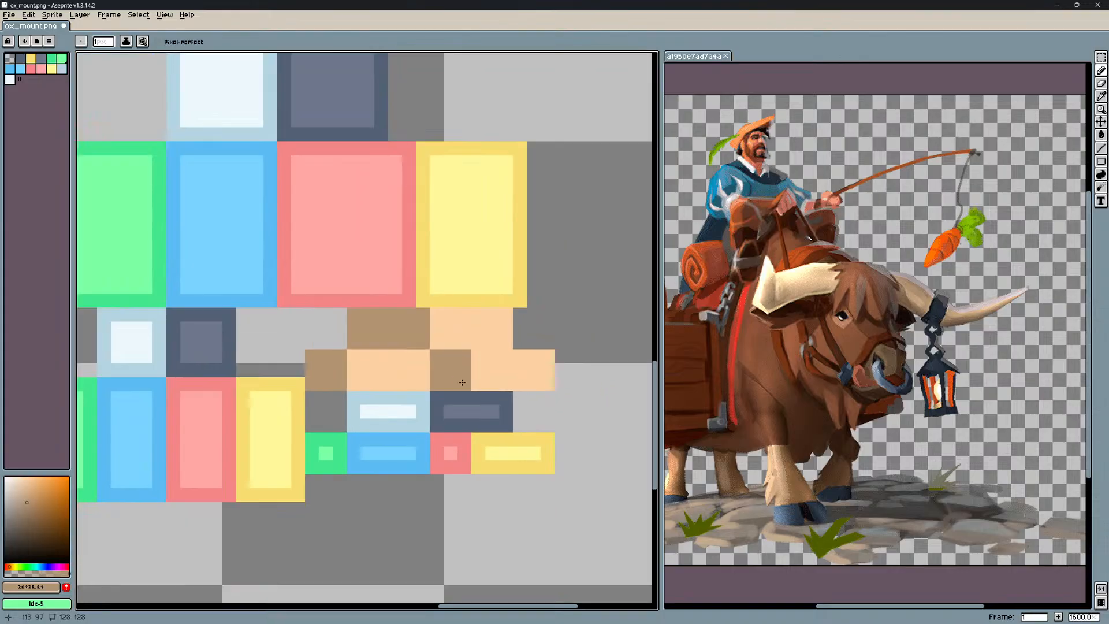
scroll(457, 375, "up", 2)
scroll(457, 379, "down", 1)
key("m")
left_click_drag(557, 378, 313, 305)
middle_click_drag(433, 333, 434, 294)
left_click_drag(440, 307, 440, 432, "shift")
key("ctrl+z")
left_click_drag(463, 328, 465, 405, "ctrl")
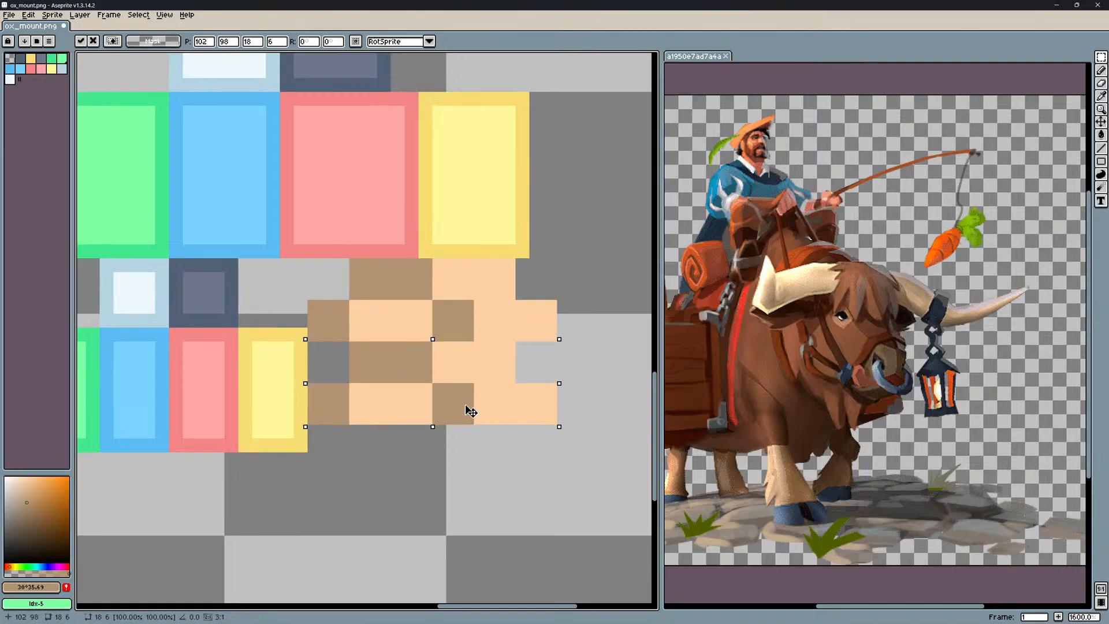
scroll(464, 403, "down", 2)
key("ctrl+d")
Sample the tan from the finished horn boxes and paint the green, white and red faces of the horn box beneath the head.
middle_click_drag(312, 377, 481, 401)
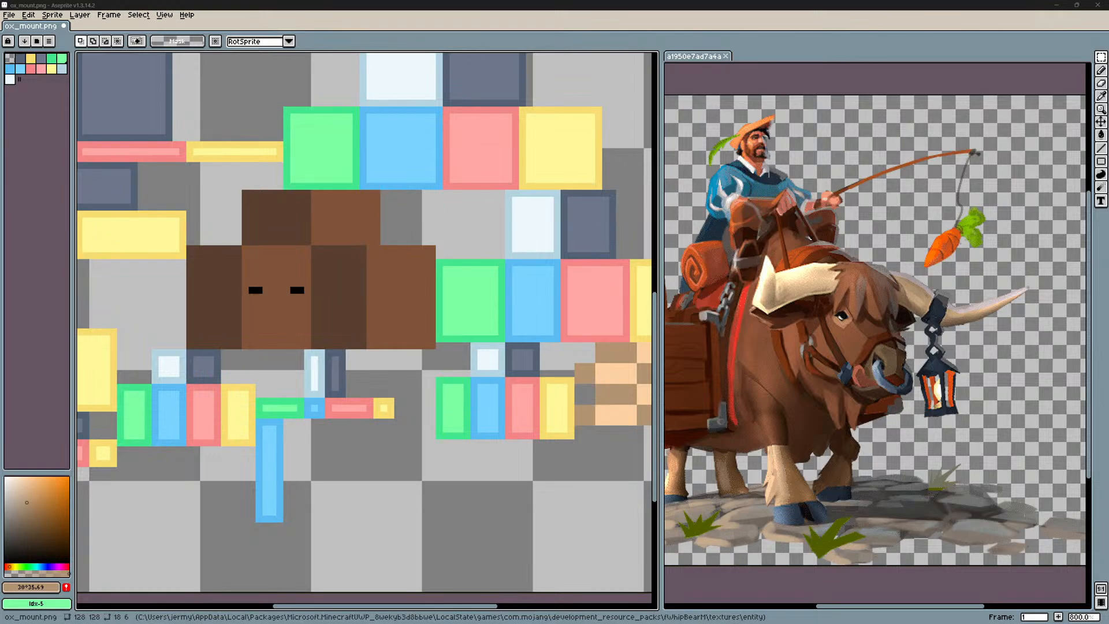
middle_click_drag(359, 374, 352, 370)
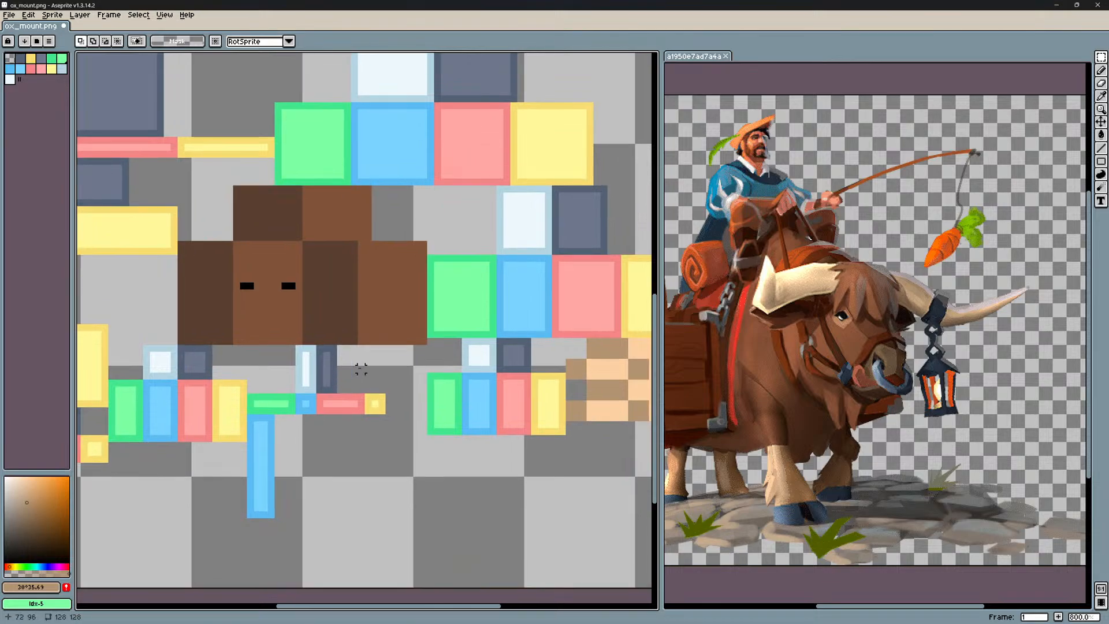
scroll(503, 372, "up", 1)
middle_click_drag(503, 371, 452, 341)
scroll(452, 340, "down", 1)
key("b")
left_click(581, 372, "alt")
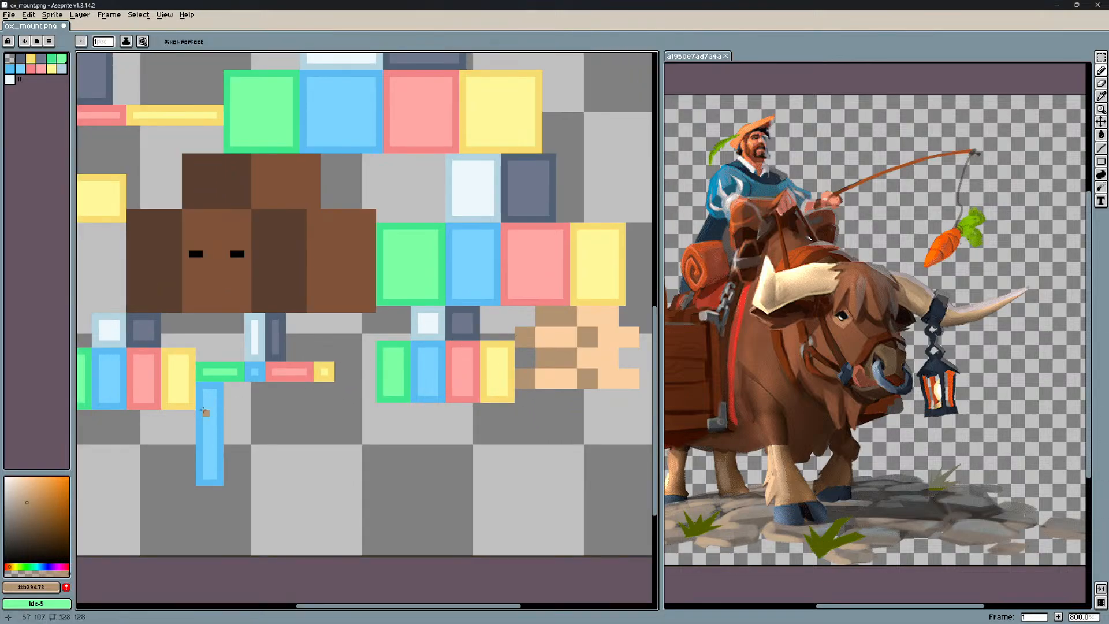
scroll(204, 408, "up", 2)
mouse_move(276, 348)
left_mouse_down()
mouse_move(185, 339)
mouse_move(266, 332)
left_mouse_up()
key("ctrl+z")
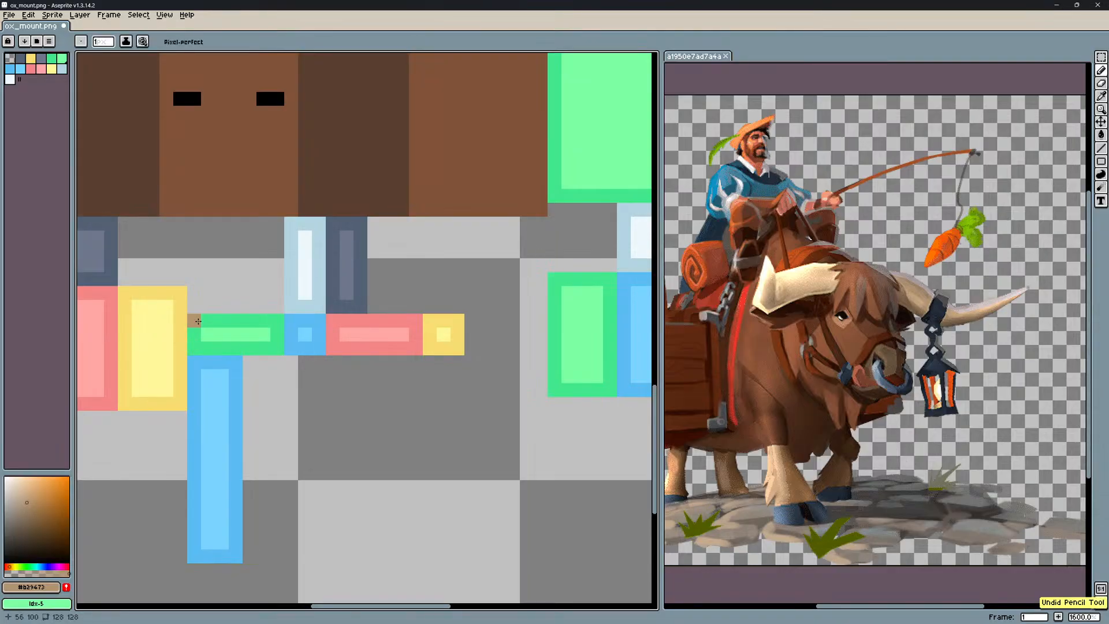
mouse_move(195, 320)
left_mouse_down()
mouse_move(250, 346)
mouse_move(206, 332)
mouse_move(305, 306)
mouse_move(305, 237)
mouse_move(291, 306)
mouse_move(400, 331)
mouse_move(352, 335)
left_mouse_up()
left_click(319, 224)
left_click(407, 330)
left_click(334, 350)
Sample the cream #FCD0A1 and paint the yellow, blue and slate-grey faces of the horn box beneath the head.
scroll(362, 360, "down", 1)
middle_click_drag(570, 340, 348, 346)
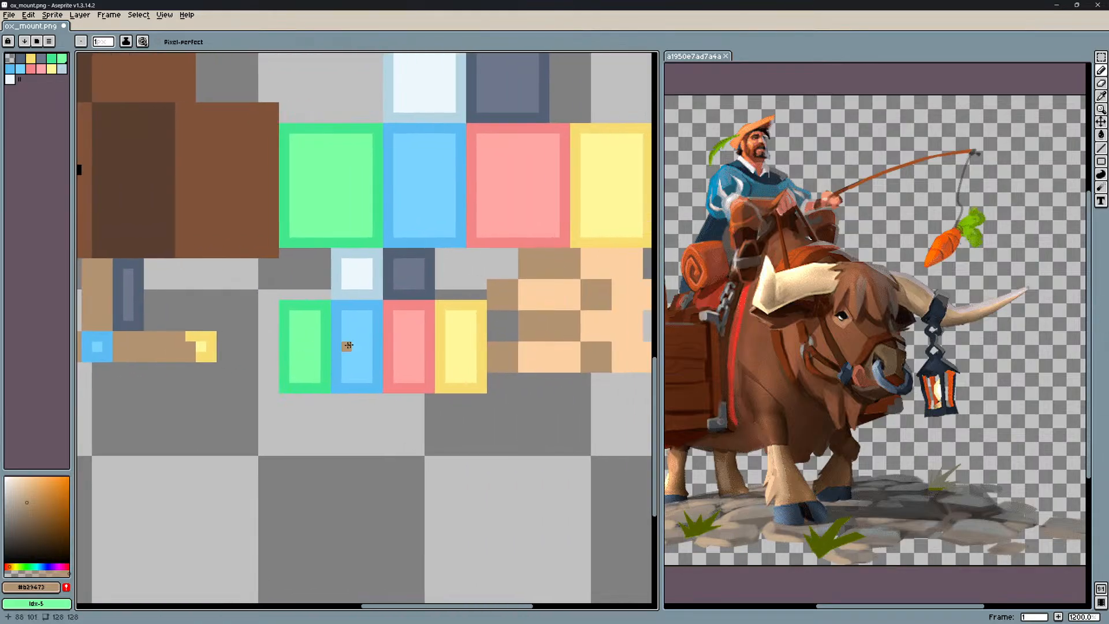
left_click(530, 354, "alt")
middle_click_drag(206, 347, 341, 342)
scroll(343, 342, "up", 2)
mouse_move(346, 322)
left_mouse_down()
mouse_move(309, 321)
mouse_move(331, 338)
left_mouse_up()
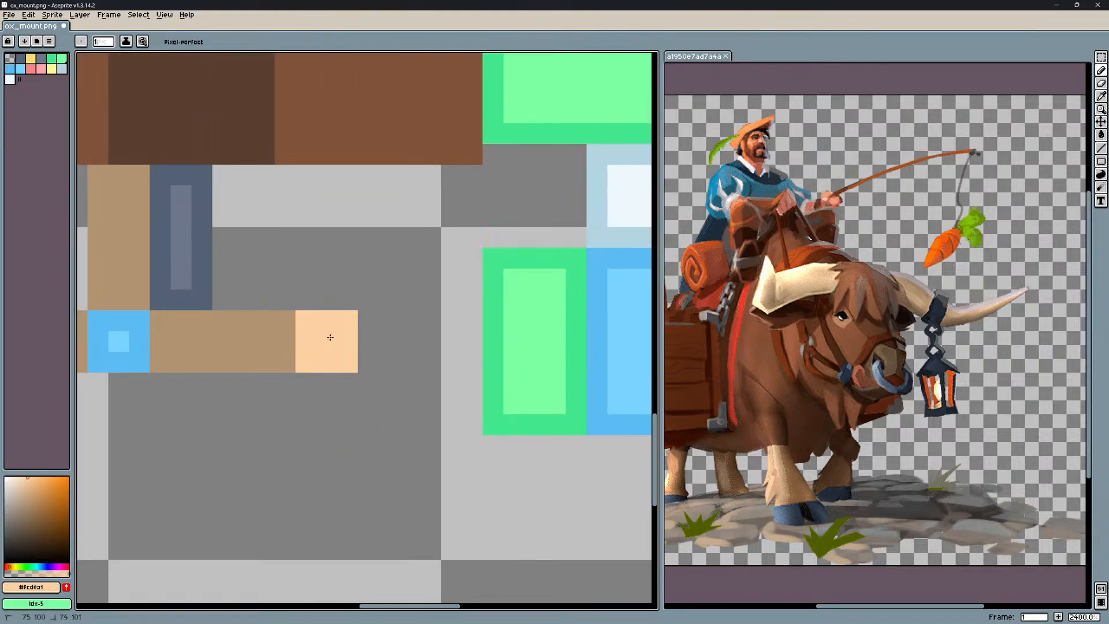
middle_click_drag(115, 335, 260, 346)
mouse_move(285, 330)
left_mouse_down()
mouse_move(285, 362)
mouse_move(252, 371)
left_mouse_up()
left_click(311, 304)
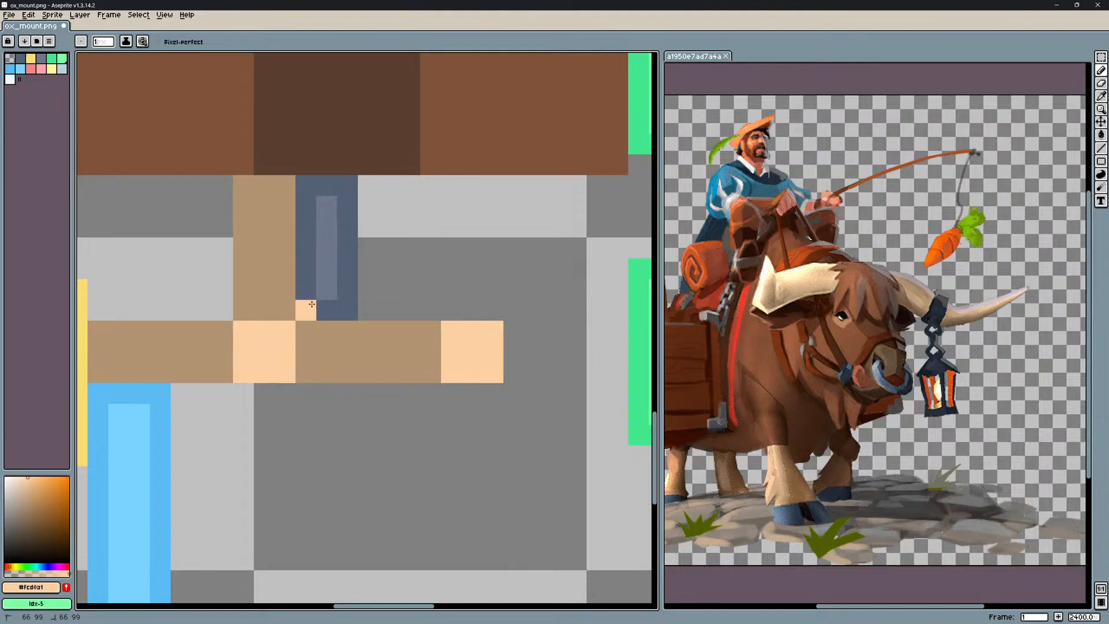
mouse_move(311, 304)
left_mouse_down()
mouse_move(322, 180)
mouse_move(347, 280)
mouse_move(321, 211)
left_mouse_up()
Copy the painted 20 × 10 px horn box onto the matching box in the sheet's lower-left corner and save the texture.
scroll(331, 277, "down", 1)
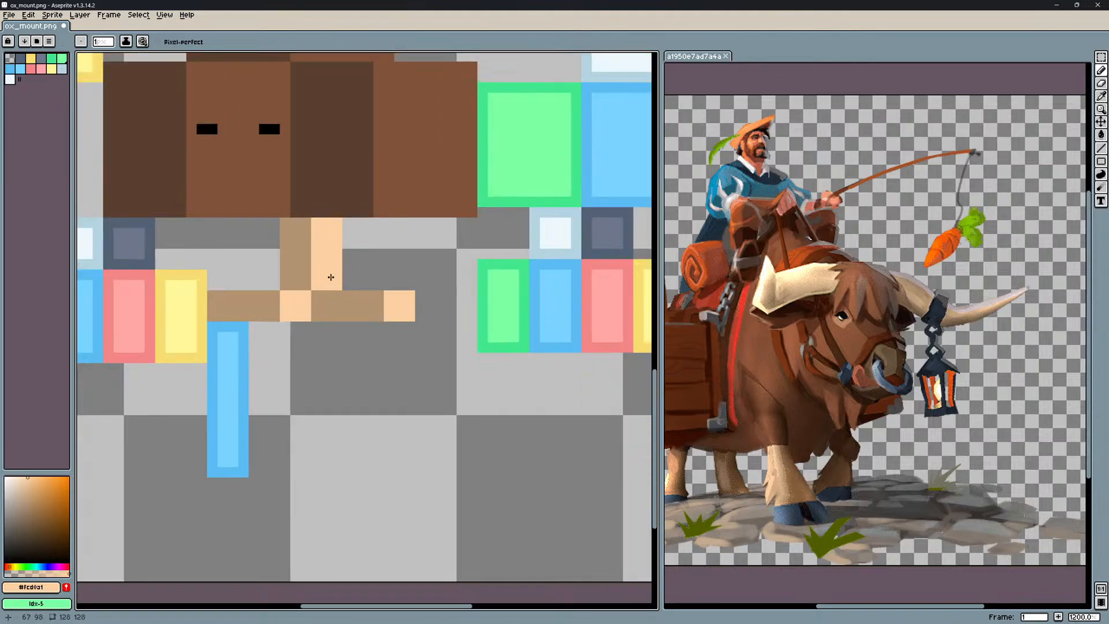
scroll(330, 277, "down", 1)
key("m")
mouse_move(506, 342)
left_mouse_down()
mouse_move(375, 267)
mouse_move(371, 276)
left_mouse_up()
middle_click_drag(370, 276, 517, 274)
left_click_drag(572, 339, 203, 388)
key("Return")
scroll(198, 386, "down", 1)
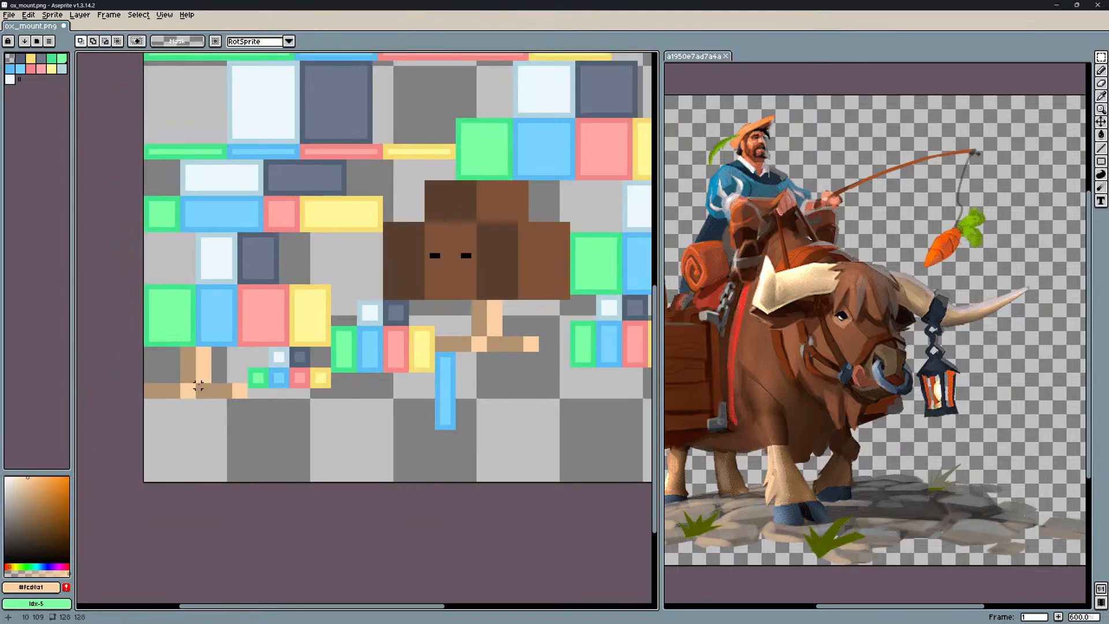
middle_click_drag(356, 390, 288, 398)
scroll(287, 398, "down", 1)
mouse_move(384, 403)
middle_mouse_down()
mouse_move(320, 409)
mouse_move(399, 407)
middle_mouse_up()
key("ctrl+s")
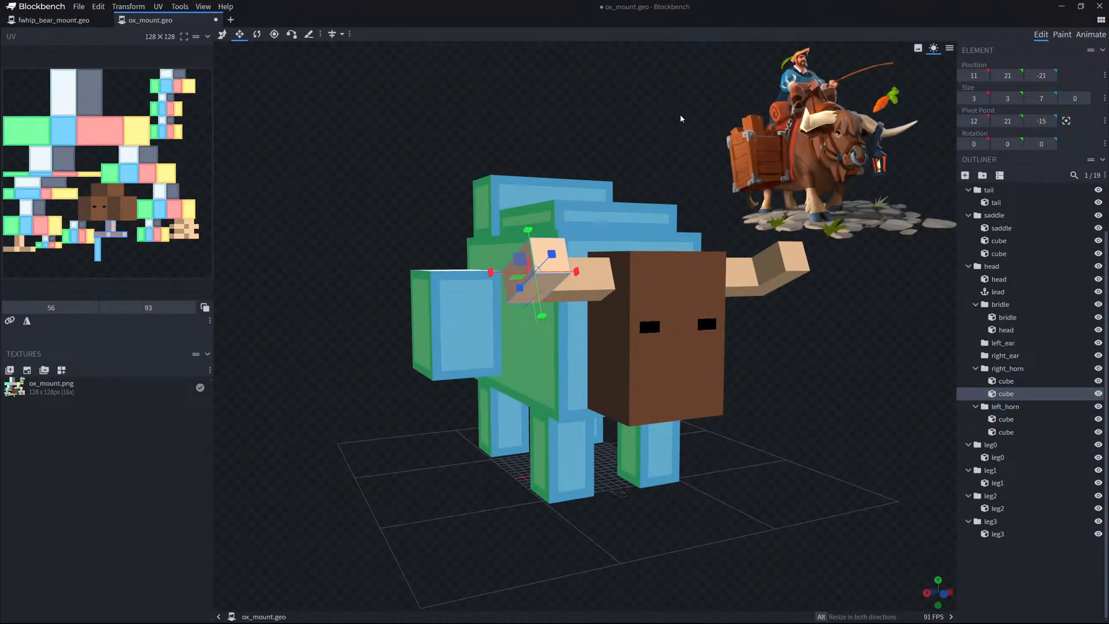
Check the painted head and horns on the ox model in Blockbench, and return to the texture sheet in Aseprite.
mouse_move(680, 118)
left_mouse_down()
mouse_move(626, 113)
mouse_move(711, 120)
mouse_move(681, 118)
left_mouse_up()
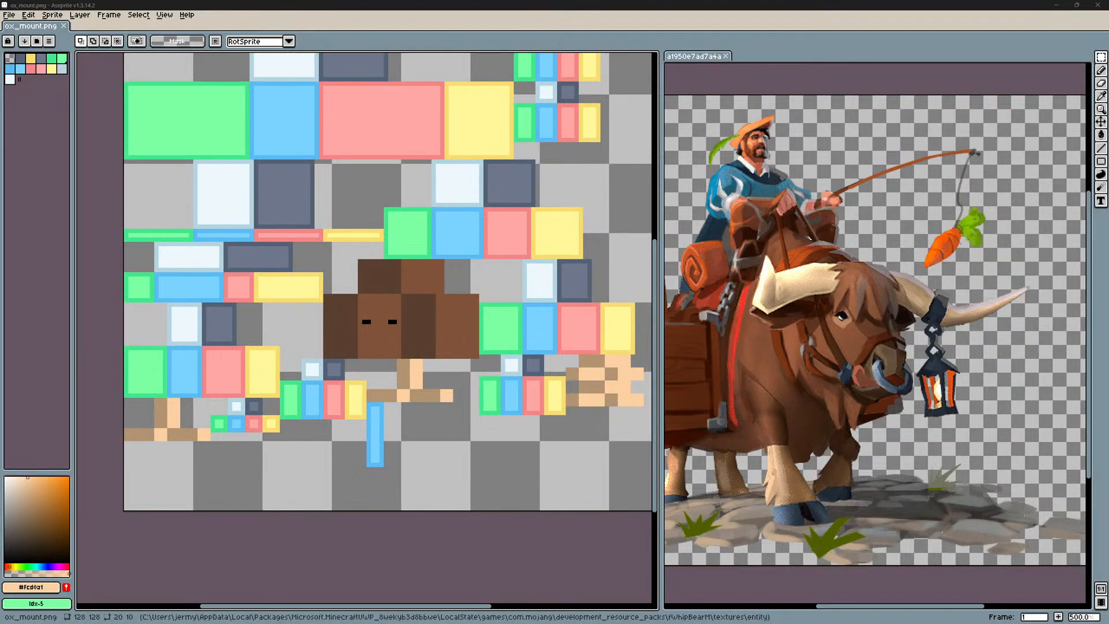
middle_click_drag(562, 284, 545, 293)
scroll(464, 328, "up", 1)
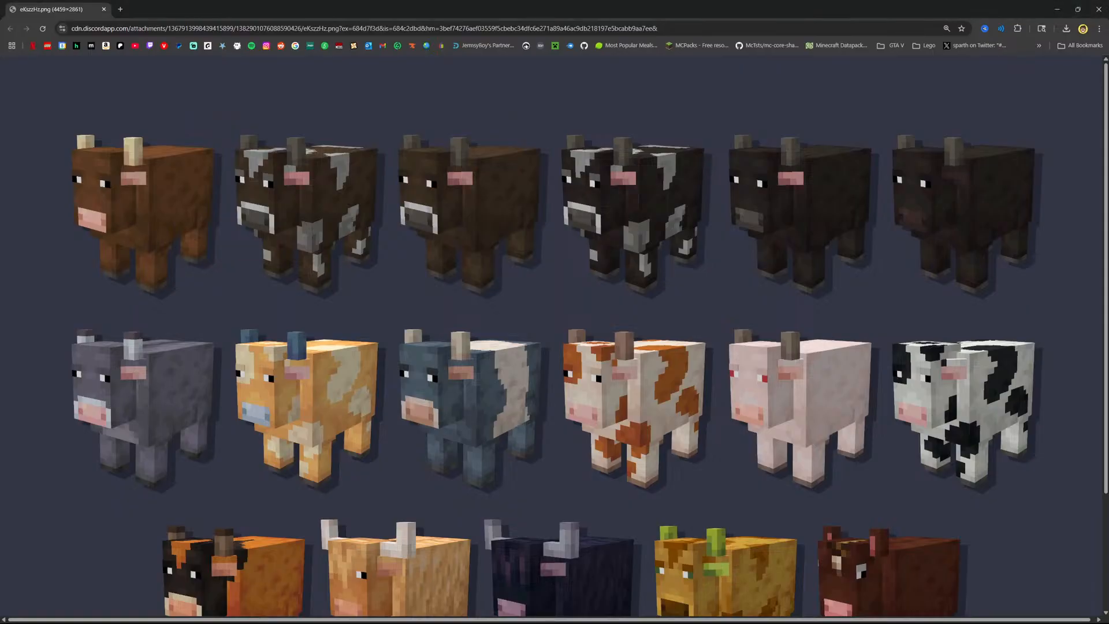
Switch to the browser and examine the Minecraft cow variants image, including the fur shading of the long-haired cows in the last row.
scroll(218, 229, "down", 1)
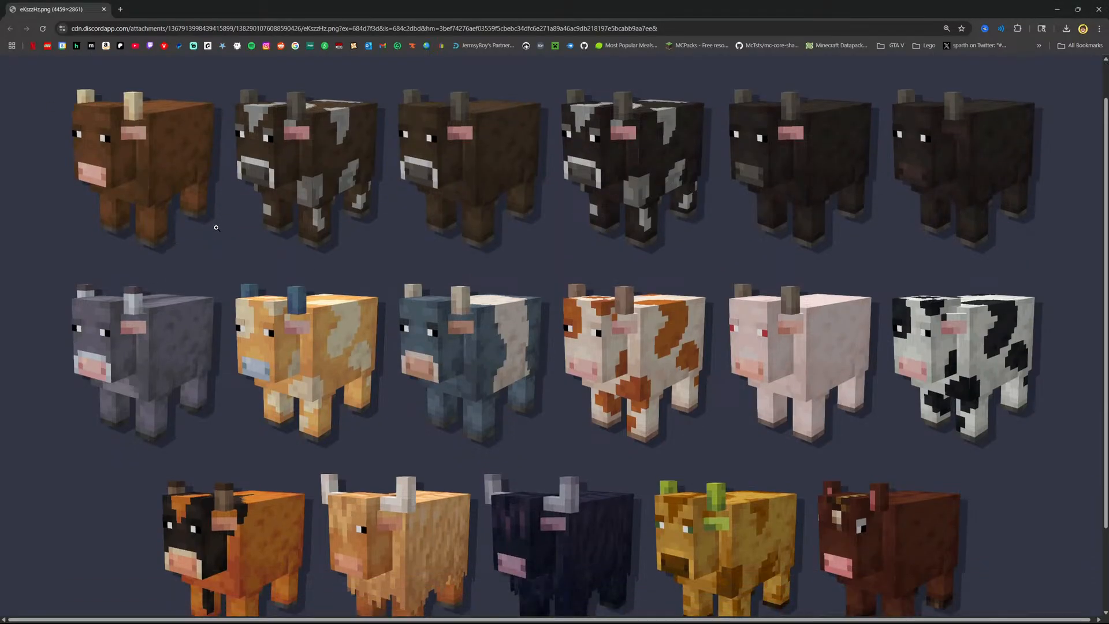
scroll(216, 228, "down", 2)
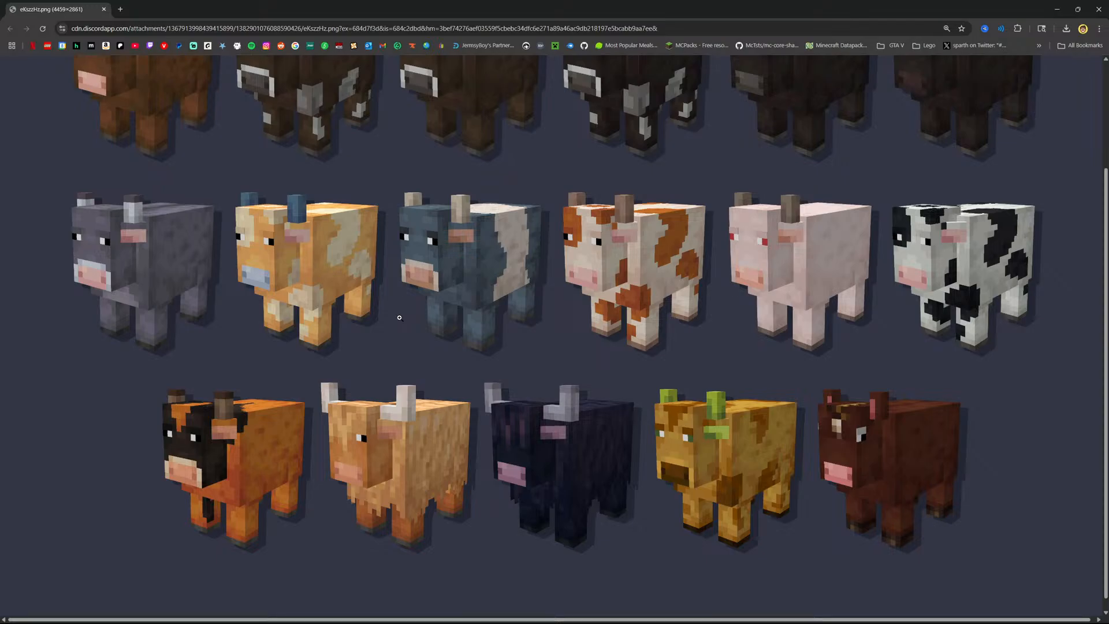
scroll(399, 317, "down", 1)
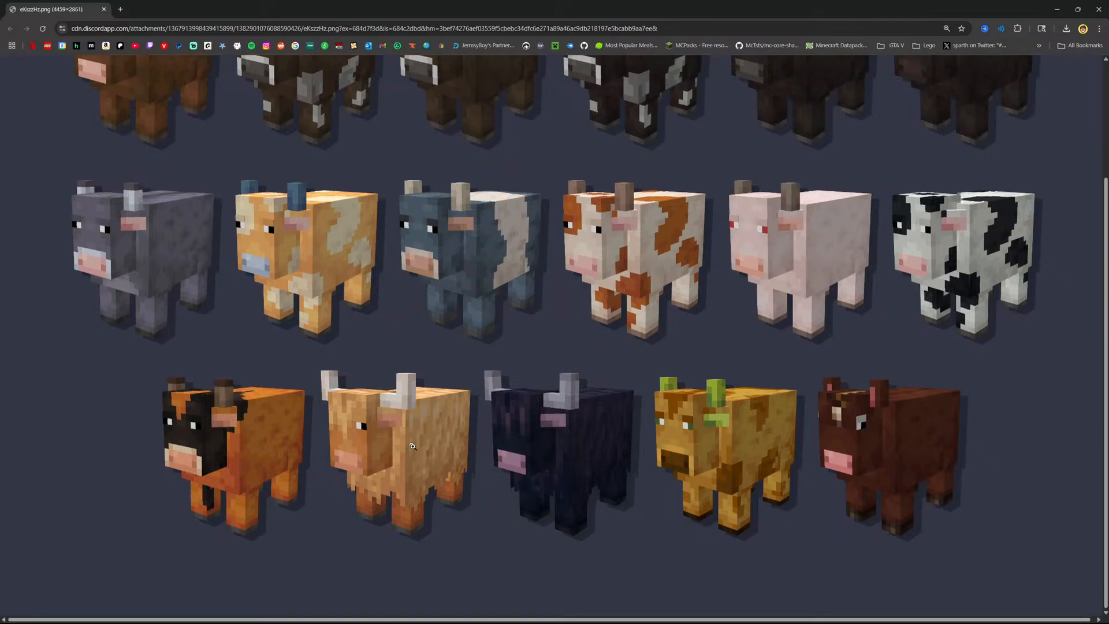
scroll(422, 434, "up", 3)
scroll(697, 473, "down", 3)
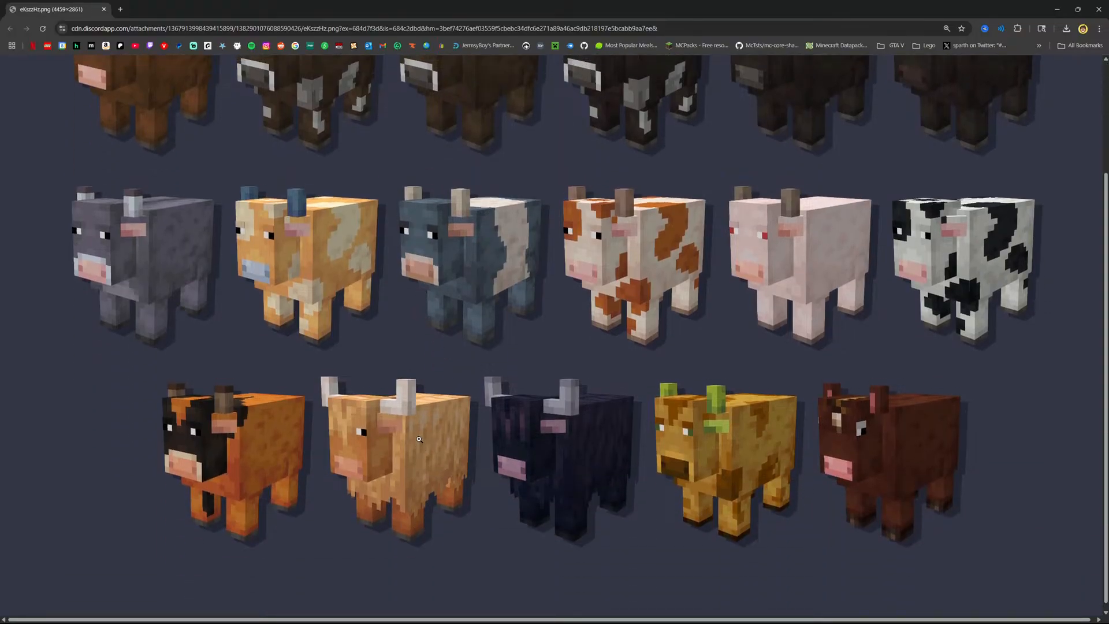
scroll(419, 439, "up", 1)
scroll(419, 438, "down", 1)
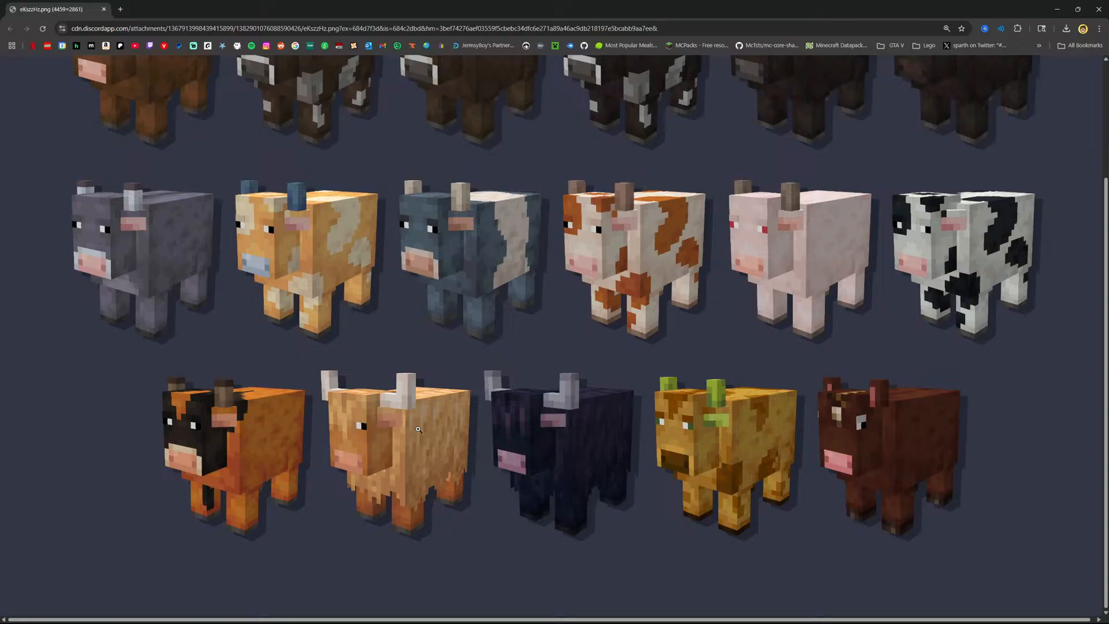
Examine the upper rows of the cow variants image, and return to the texture sheet in Aseprite.
scroll(419, 429, "up", 1)
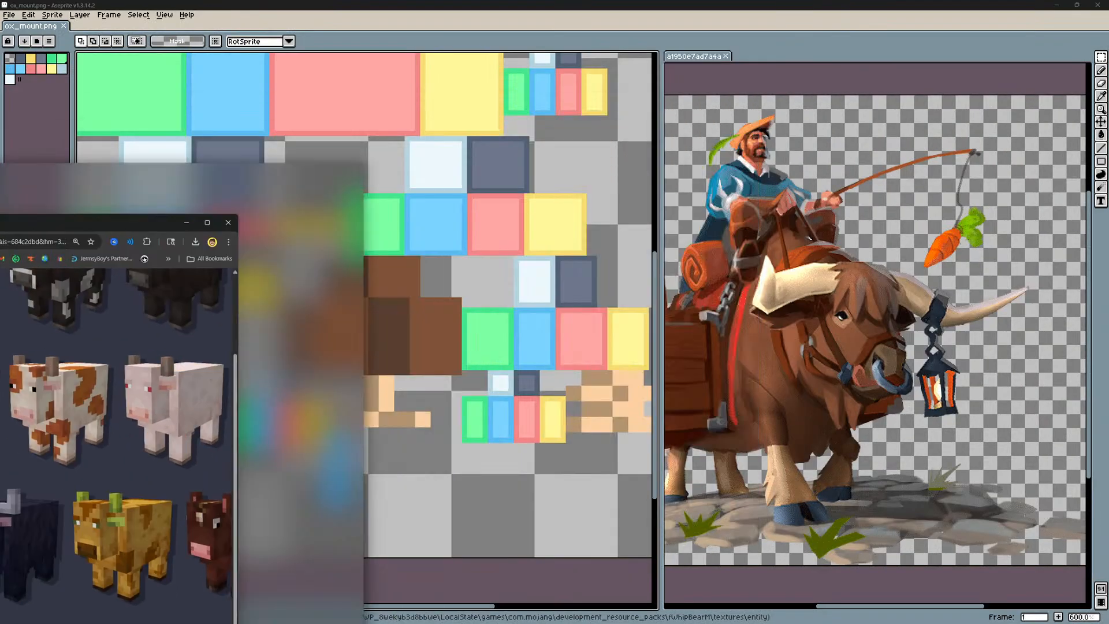
left_click_drag(0, 223, 379, 2)
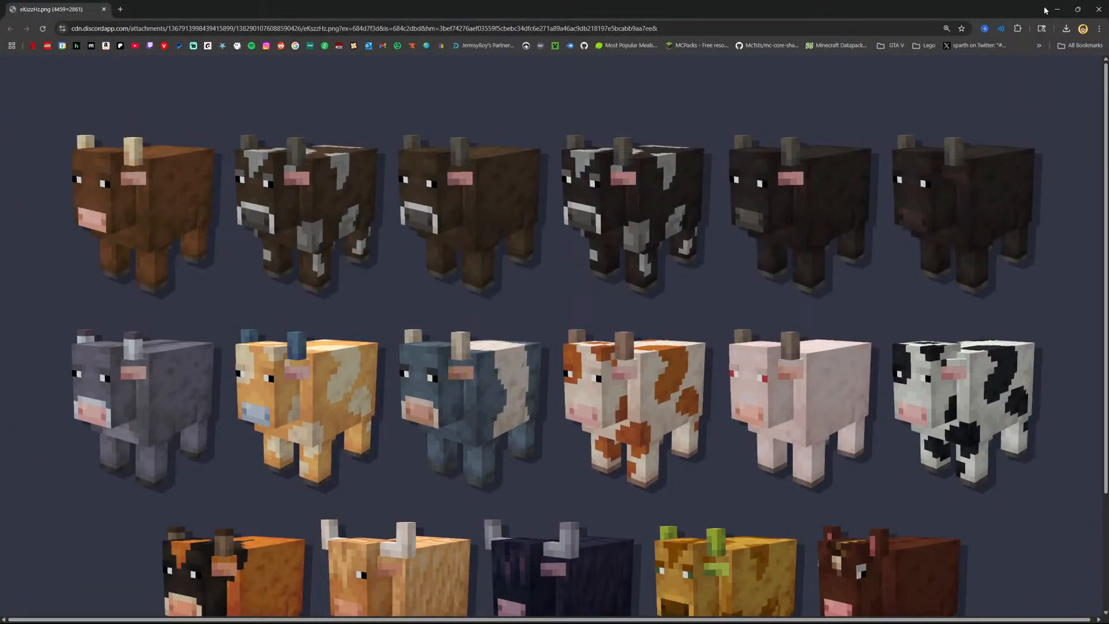
left_click(1047, 10)
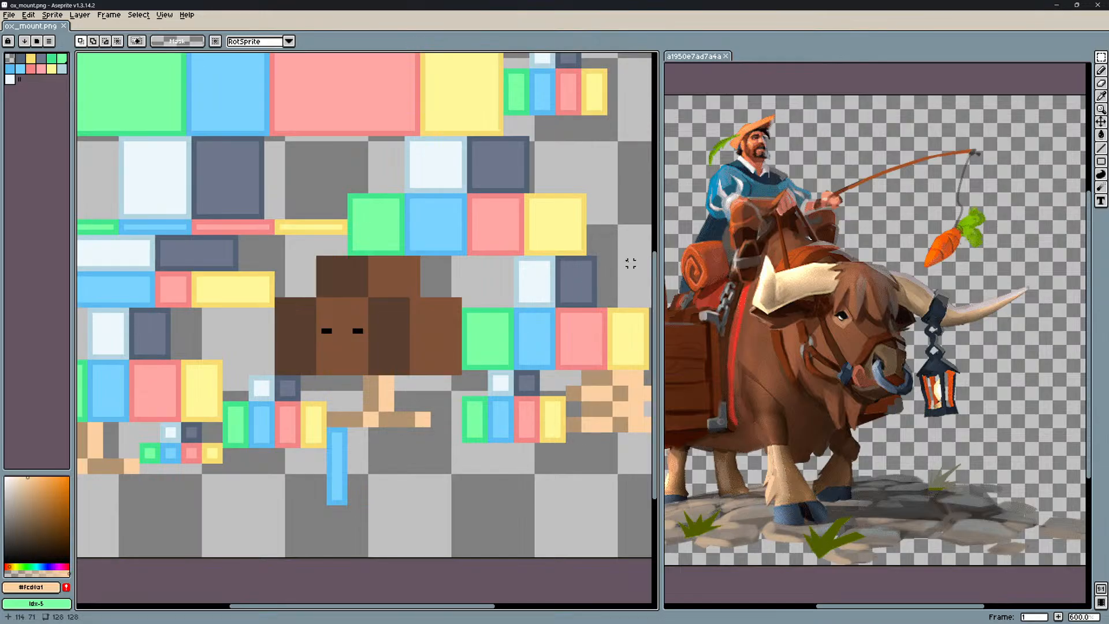
Sample the muzzle brown #5B493E from the ox reference and paint an 8 × 4 px muzzle block at the face's lower edge.
middle_click_drag(452, 256, 381, 272)
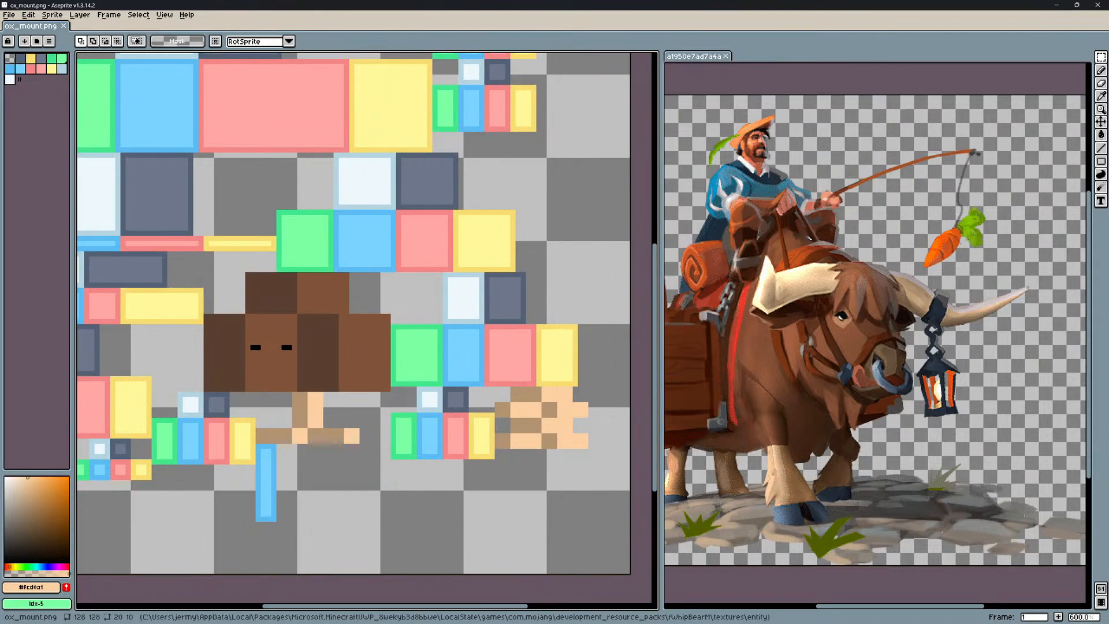
middle_click_drag(161, 401, 210, 372)
scroll(381, 327, "up", 2)
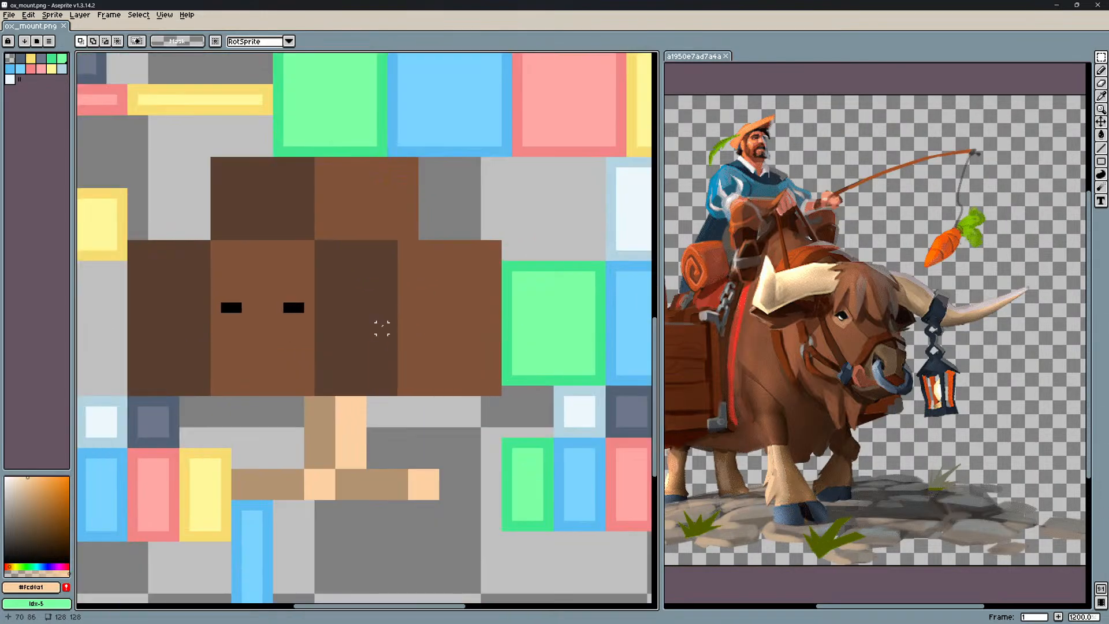
key("b")
middle_click_drag(381, 327, 477, 306)
key("alt")
left_click(891, 351, "alt")
scroll(331, 349, "up", 1)
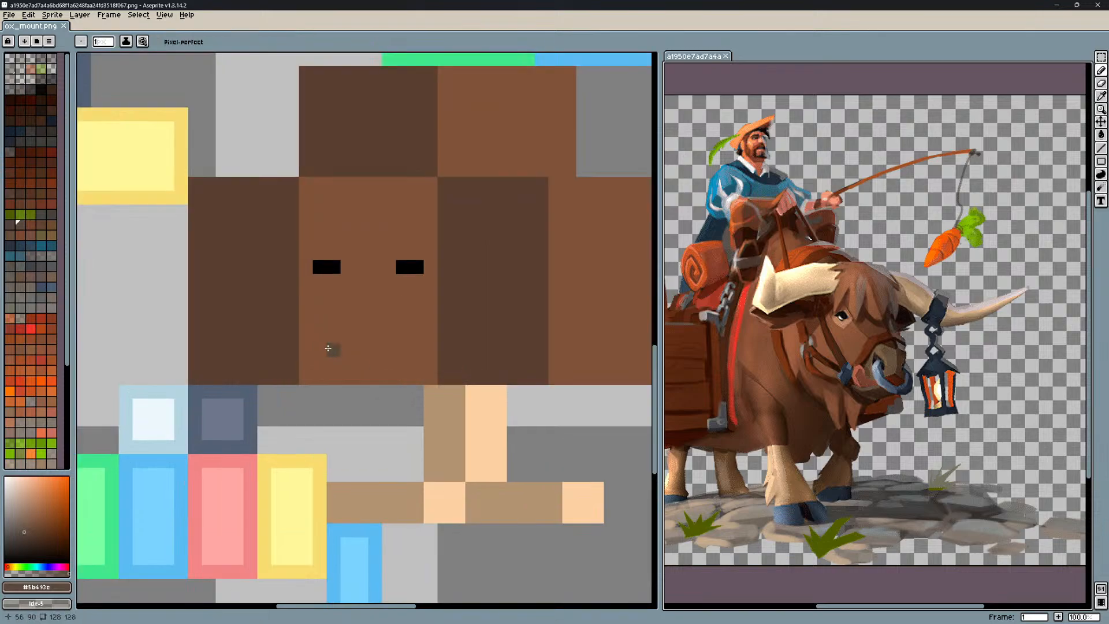
middle_click_drag(331, 349, 334, 344)
scroll(335, 345, "up", 1)
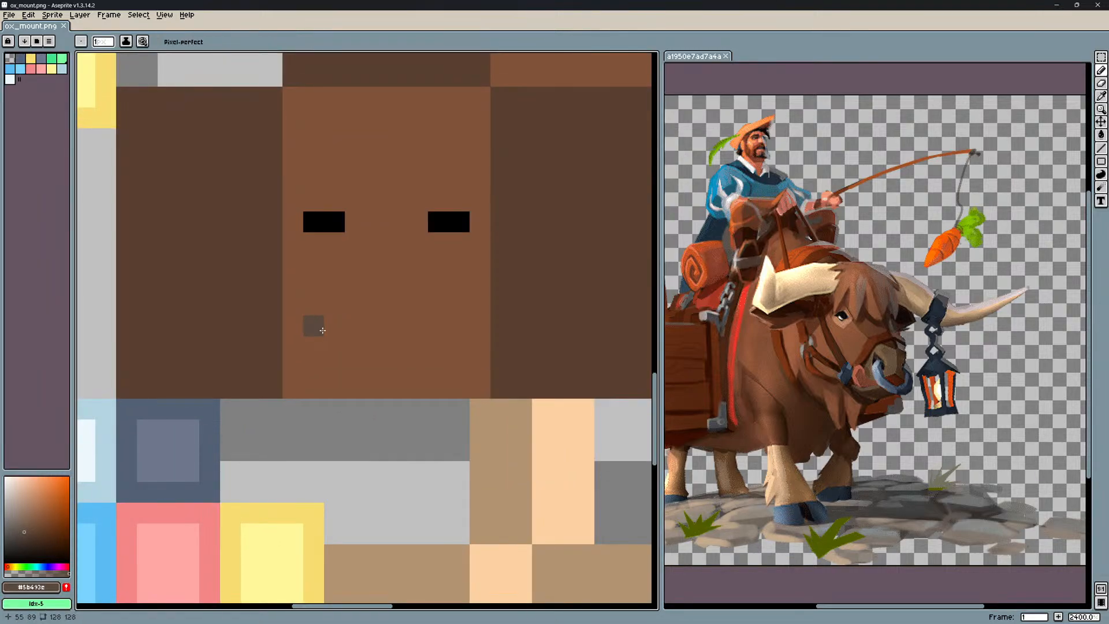
mouse_move(319, 331)
left_mouse_down()
mouse_move(315, 367)
mouse_move(453, 382)
mouse_move(385, 322)
mouse_move(433, 347)
mouse_move(327, 365)
left_mouse_up()
Trim the muzzle to 6 px wide with fur brown #805338, and paint a dark brown nostril pixel at each side.
left_click(307, 300, "alt")
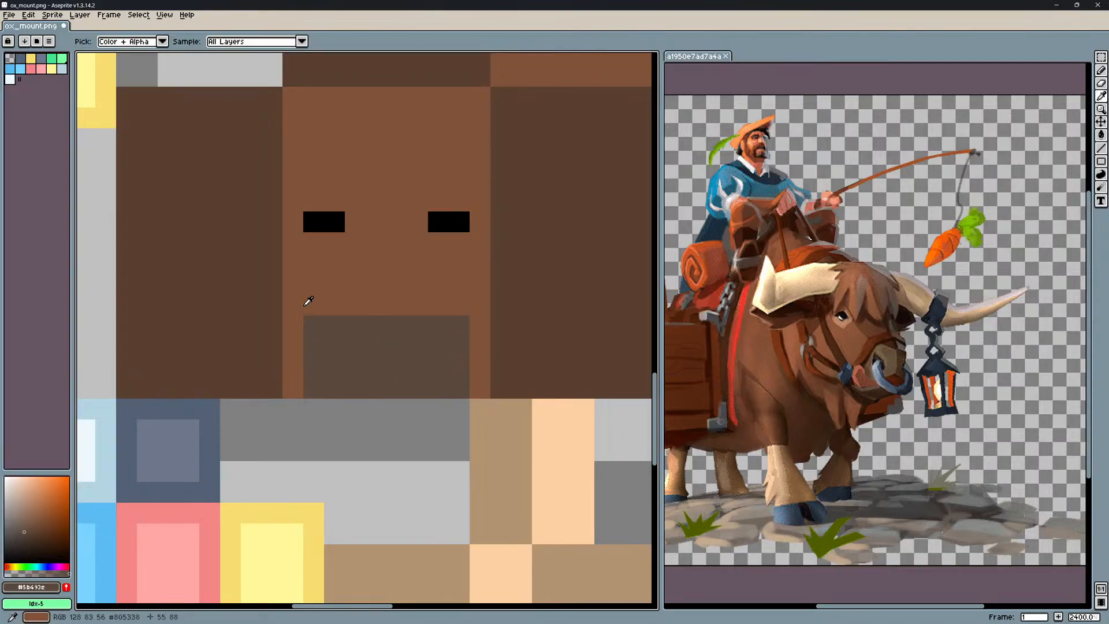
left_click_drag(314, 321, 314, 383)
left_click_drag(459, 394, 454, 320)
left_click(379, 339, "alt")
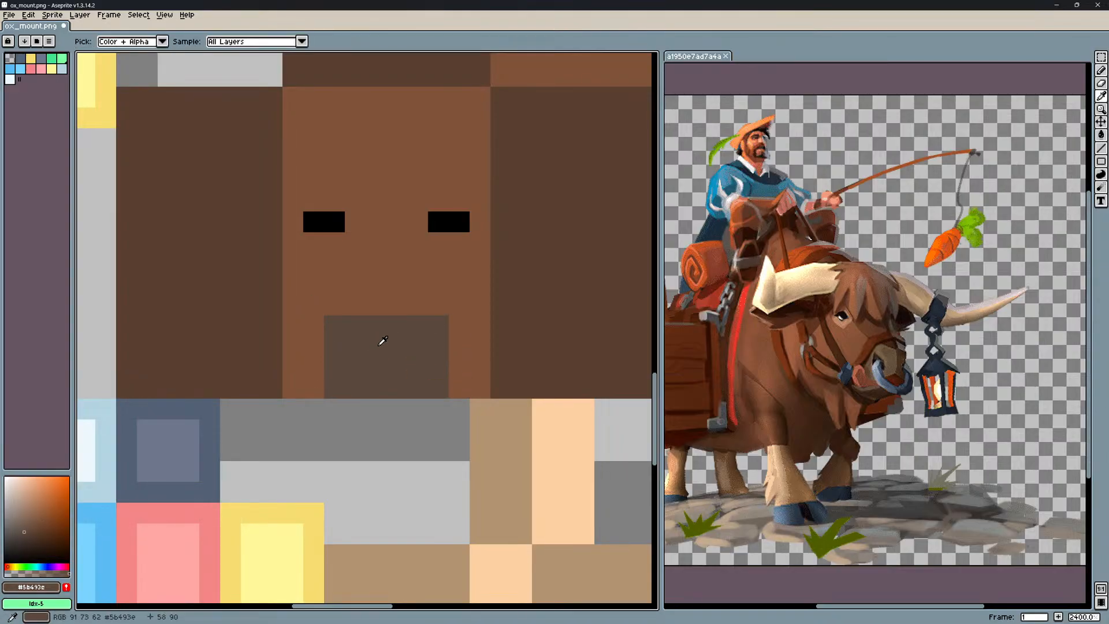
left_click_drag(23, 539, 15, 547)
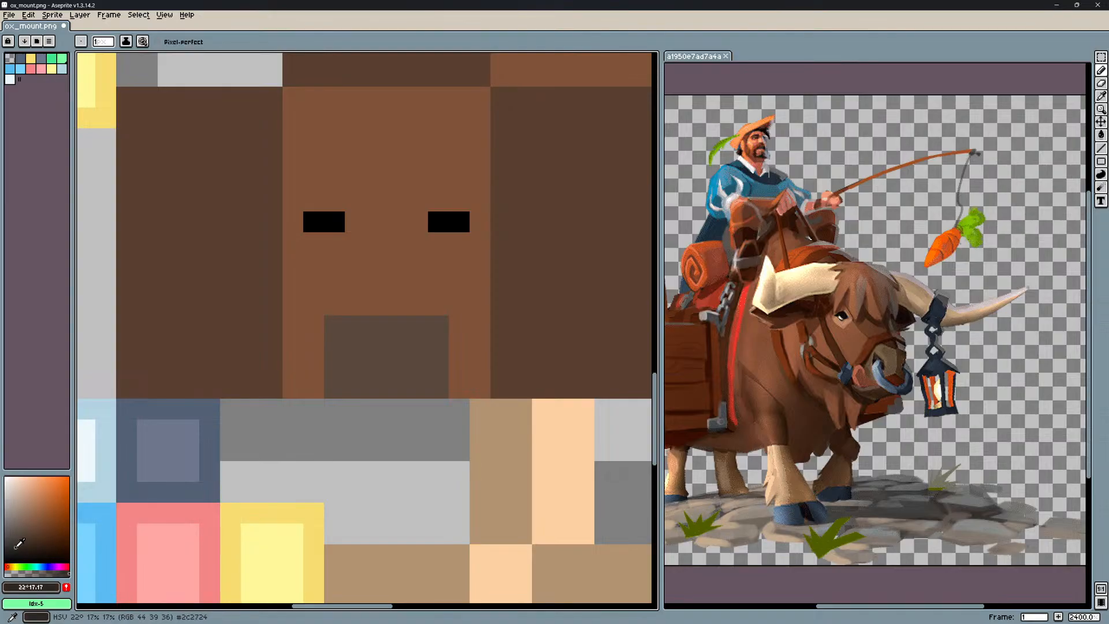
left_click(438, 367)
Shade the muzzle's bottom row and the pixel above the right nostril with the darker brown #4B3C33.
left_click(385, 363, "alt")
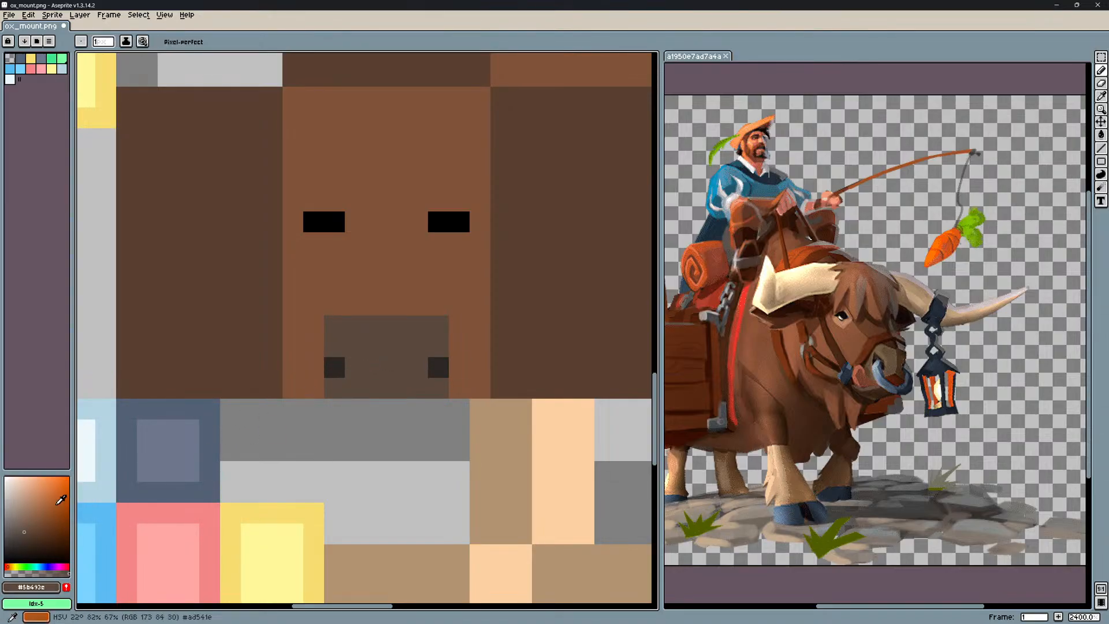
left_click(23, 537)
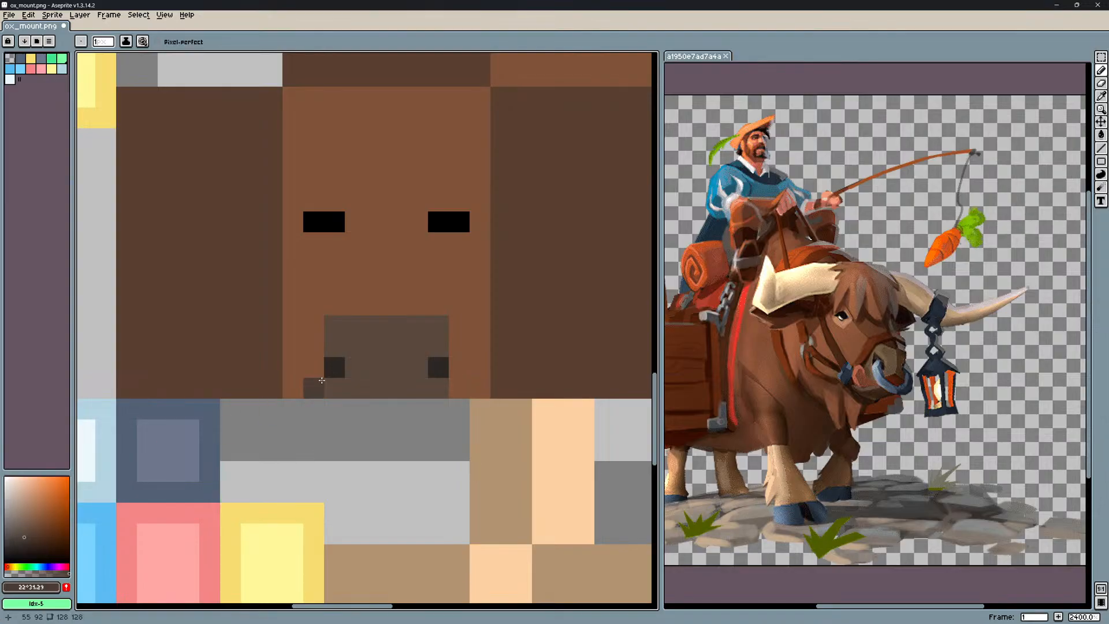
left_click_drag(335, 388, 443, 390)
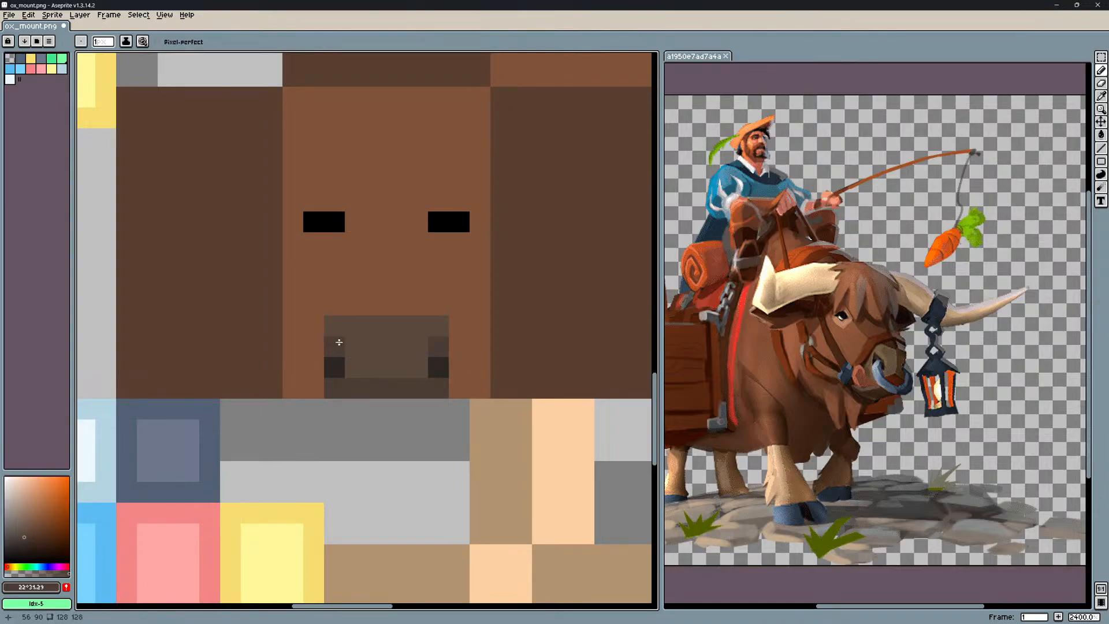
Mix the lighter brown #745E50 from the muzzle colour and paint a highlight across the muzzle's top row.
left_click(346, 349, "alt")
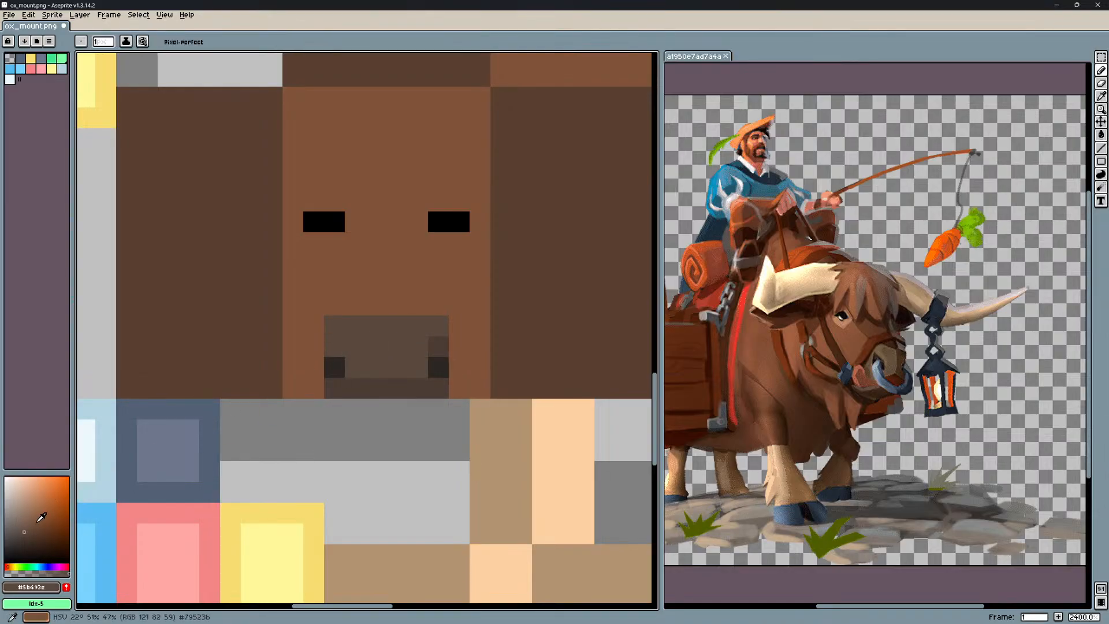
left_click(24, 524)
mouse_move(335, 367)
left_mouse_down()
mouse_move(355, 327)
mouse_move(428, 328)
mouse_move(438, 346)
mouse_move(338, 328)
left_mouse_up()
key("ctrl+z")
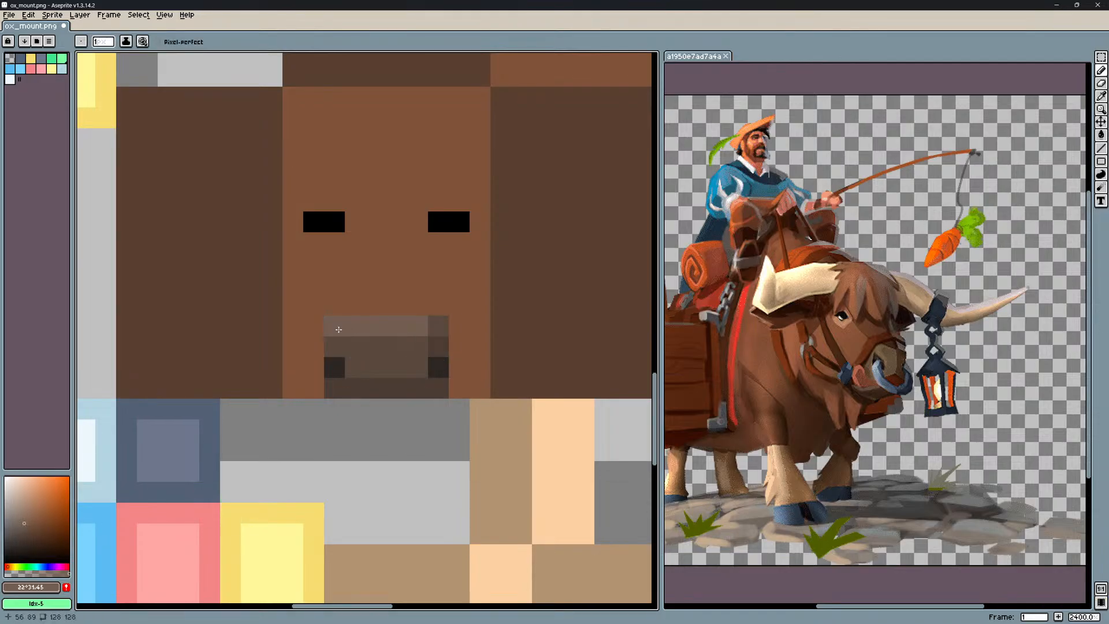
scroll(376, 413, "down", 6)
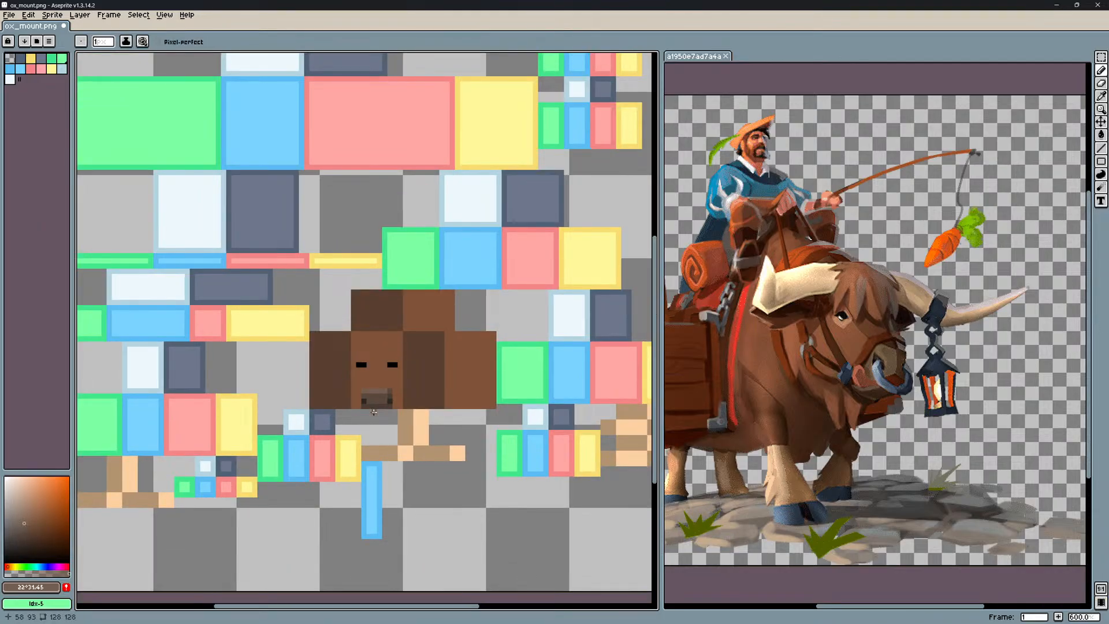
scroll(374, 412, "up", 4)
key("alt+Tab")
key("alt+Tab")
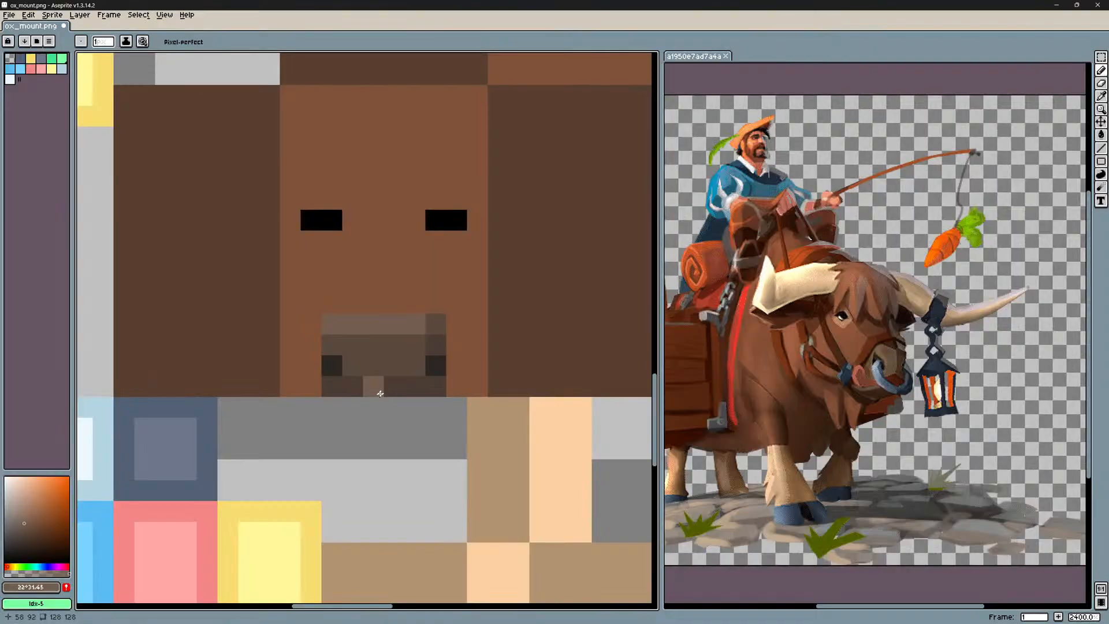
Reduce the muzzle's top-row highlight to a single #745E50 pixel, leaving the rest of the row in base brown #5B493E.
left_click(363, 350, "alt")
left_click_drag(330, 326, 414, 325)
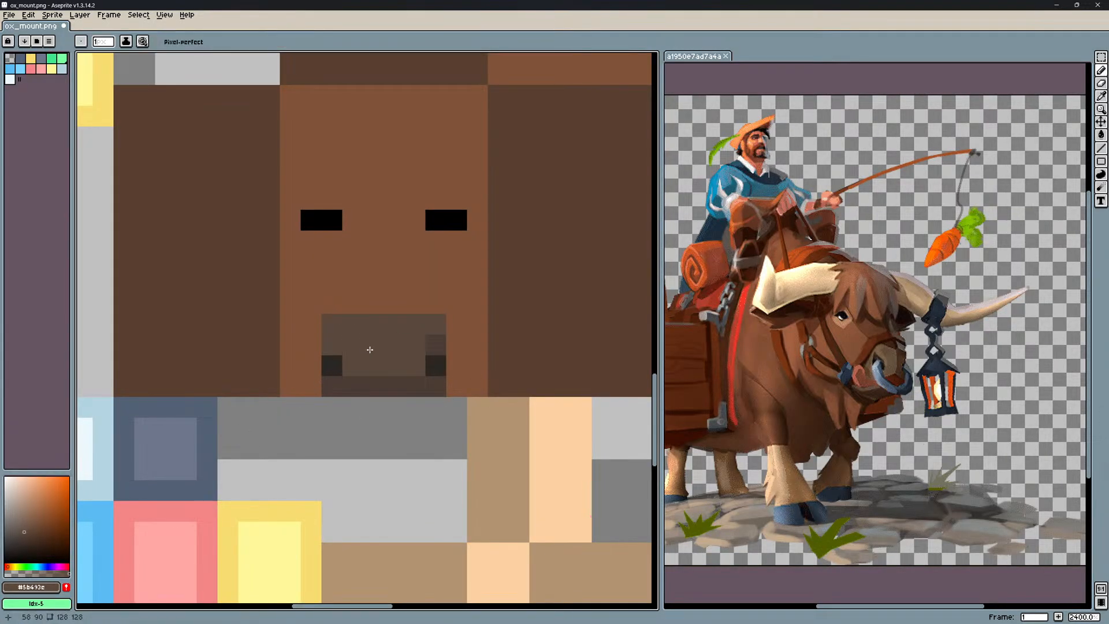
key("ctrl+z")
left_click(361, 320, "alt")
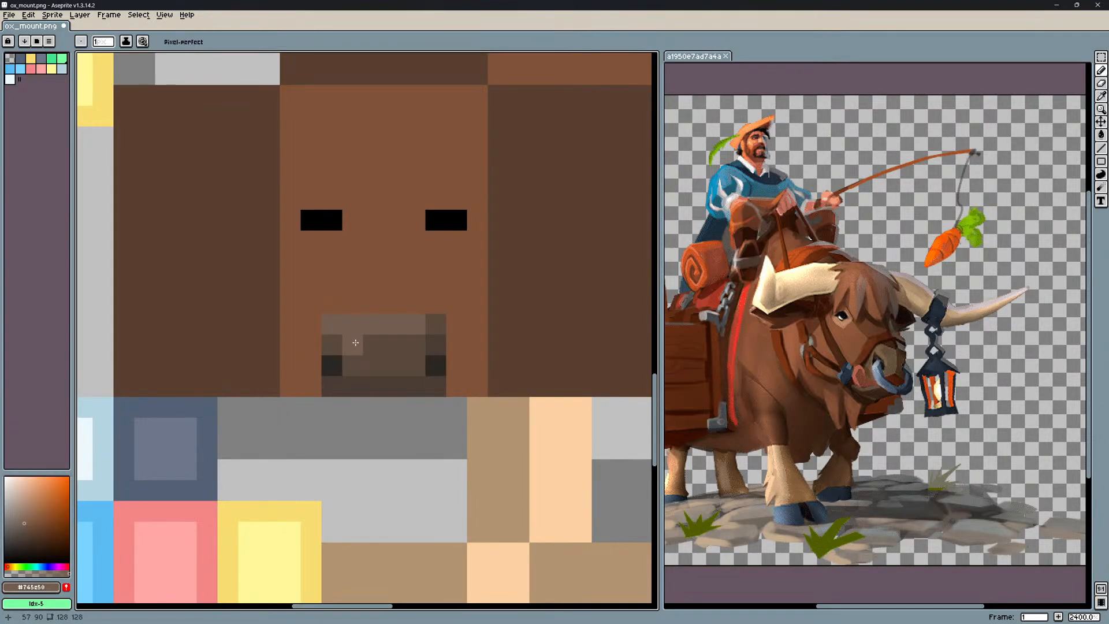
left_click_drag(373, 324, 416, 324)
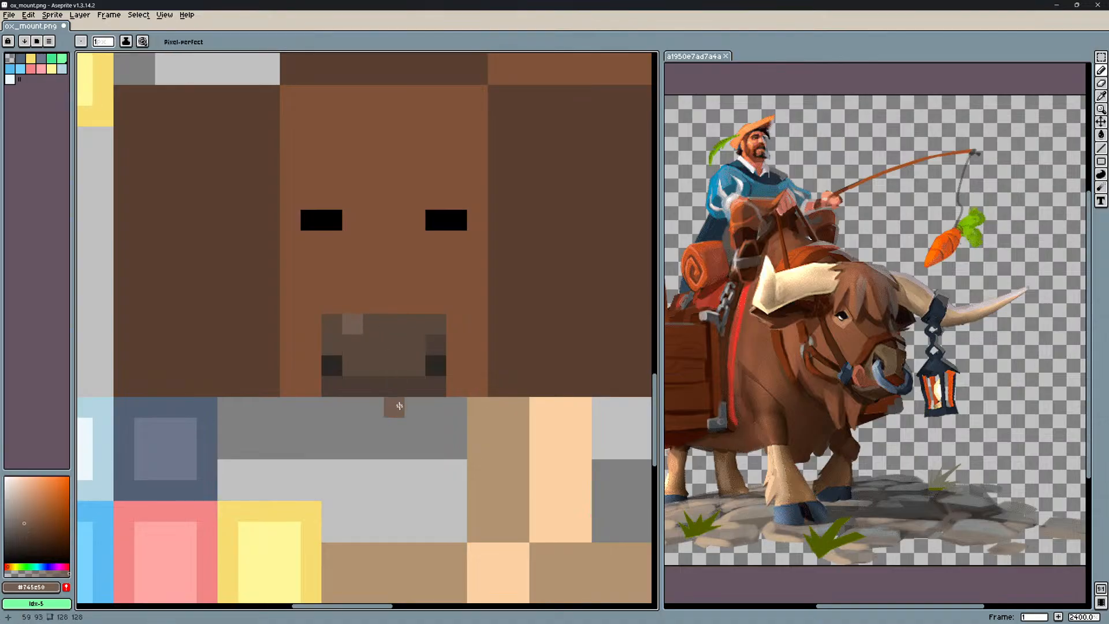
scroll(409, 425, "down", 2)
scroll(409, 425, "up", 2)
left_click(405, 383, "alt")
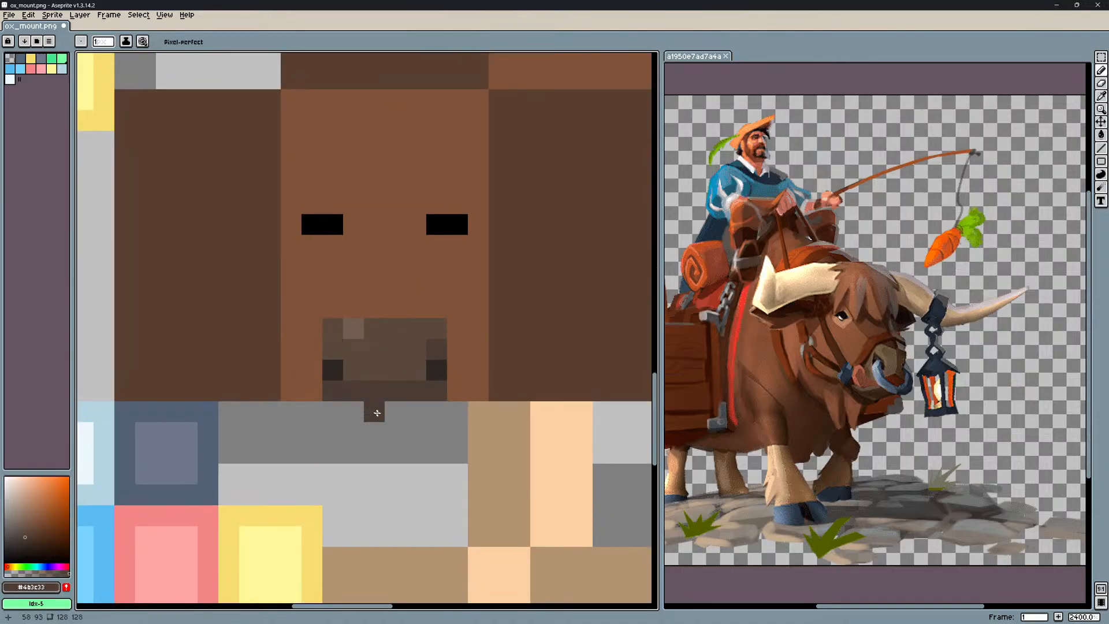
Try shifting the highlight down and covering the muzzle's top row with fur brown #805338, and undo these changes.
left_click(362, 331, "alt")
left_click(357, 348)
left_click(334, 299, "alt")
left_click_drag(332, 327, 447, 329)
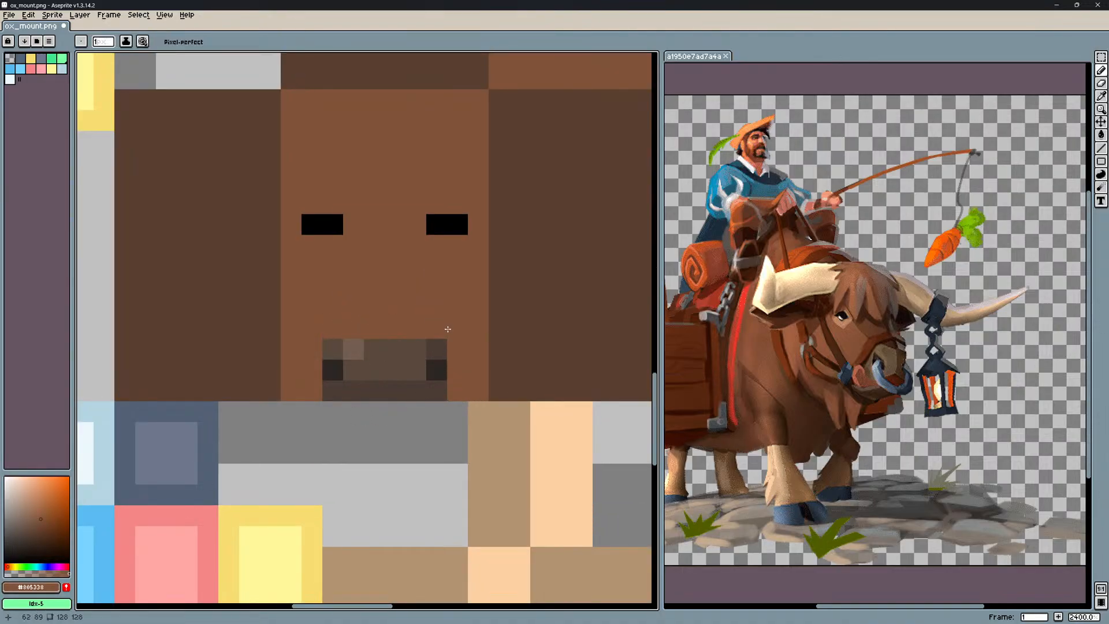
scroll(448, 329, "down", 2)
scroll(405, 328, "up", 2)
left_click(392, 327)
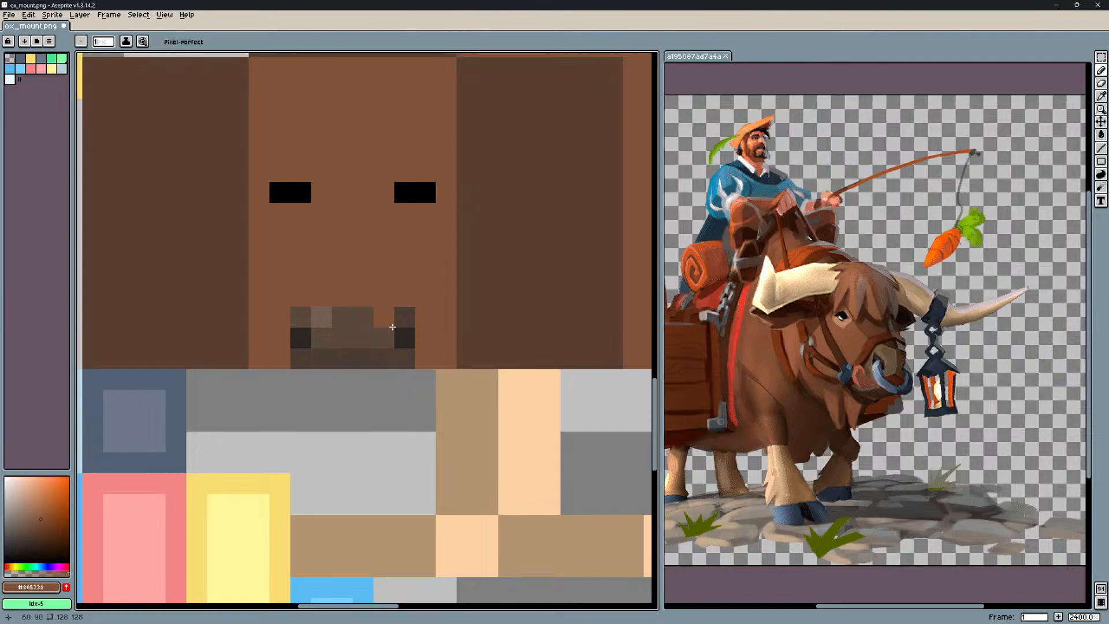
key("ctrl+z")
key("ctrl+z")
key("ctrl+z")
Widen the highlight on the muzzle's top row to two pixels with #745E50, and save the texture.
middle_click_drag(418, 324, 463, 353)
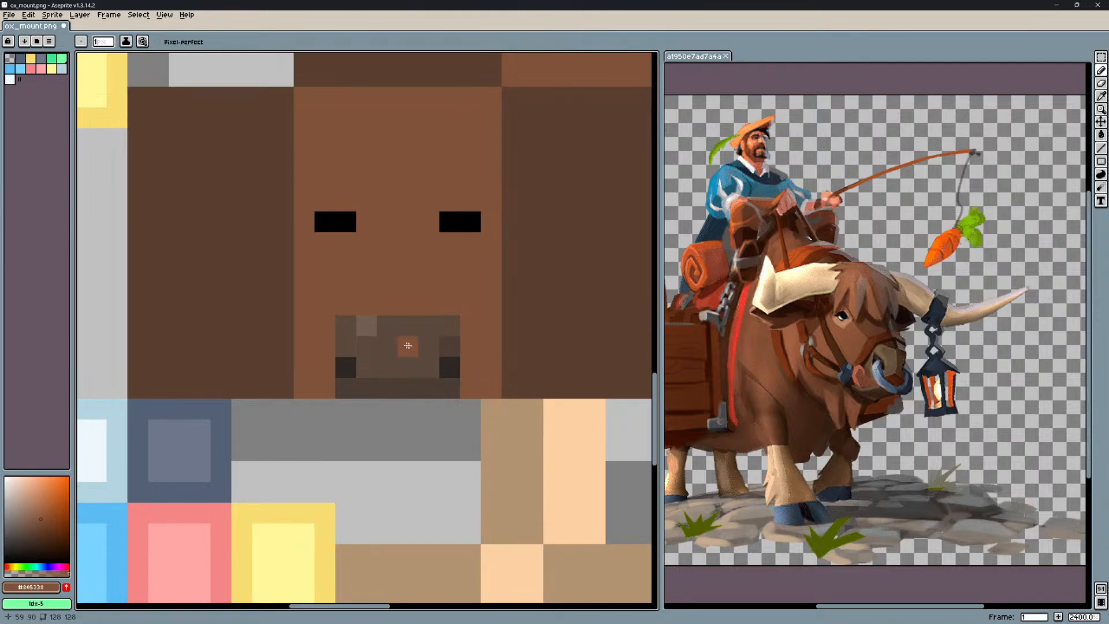
left_click(373, 324, "alt")
left_click(385, 325)
scroll(492, 377, "down", 2)
scroll(491, 377, "up", 3)
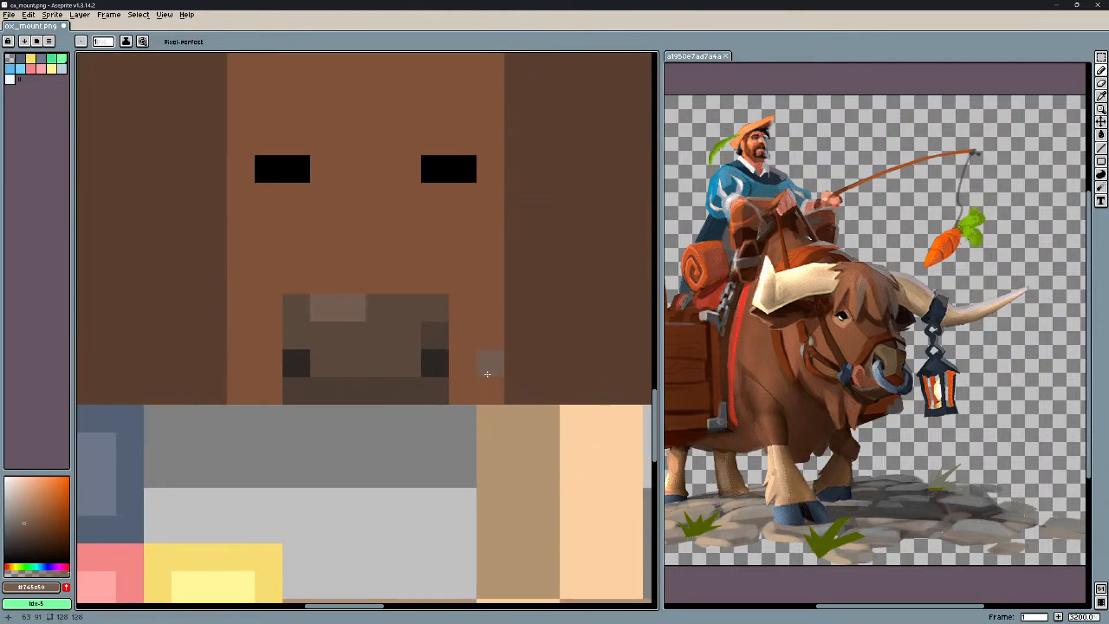
scroll(487, 374, "down", 1)
scroll(485, 364, "up", 1)
middle_click_drag(485, 364, 477, 364)
key("ctrl+s")
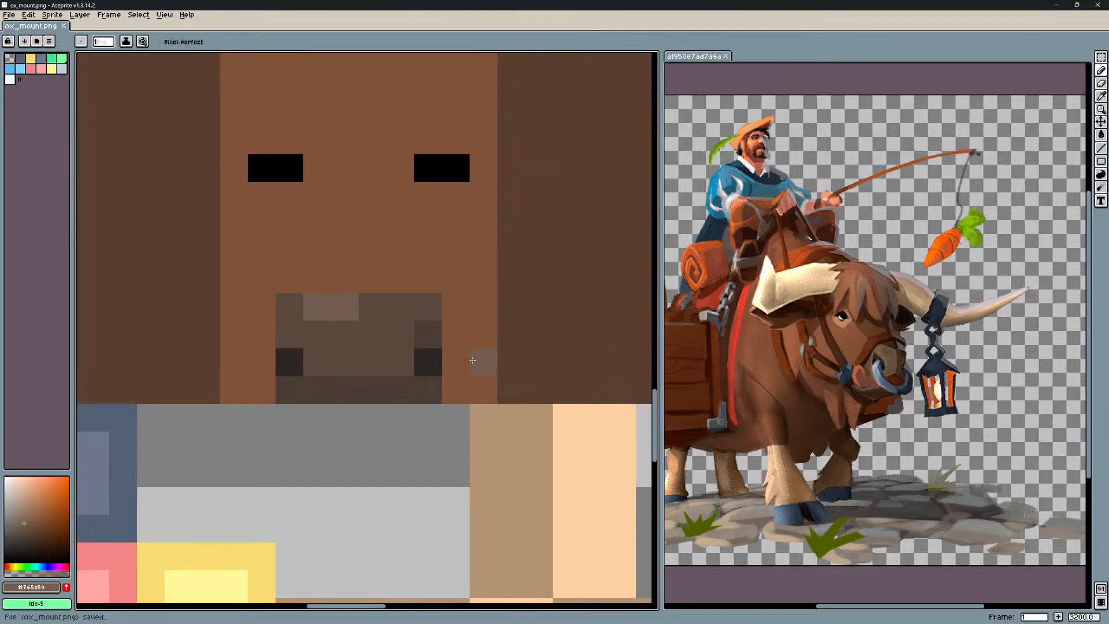
Try shading the muzzle pixels beside the right nostril with the darker brown #4B3C33.
middle_click_drag(393, 335, 428, 336)
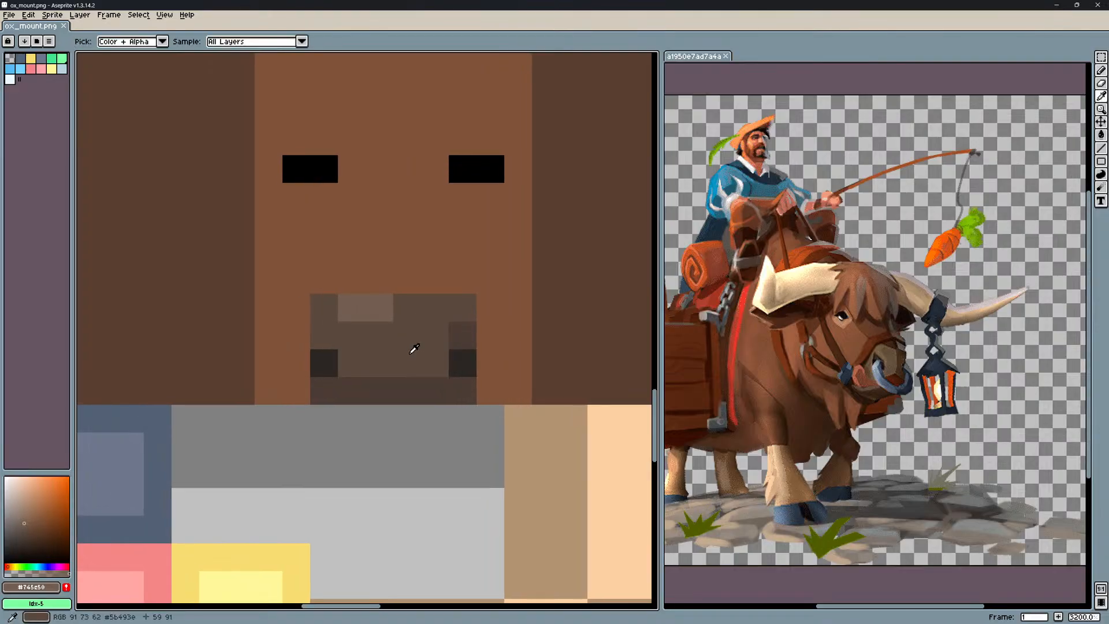
left_click(392, 384, "alt")
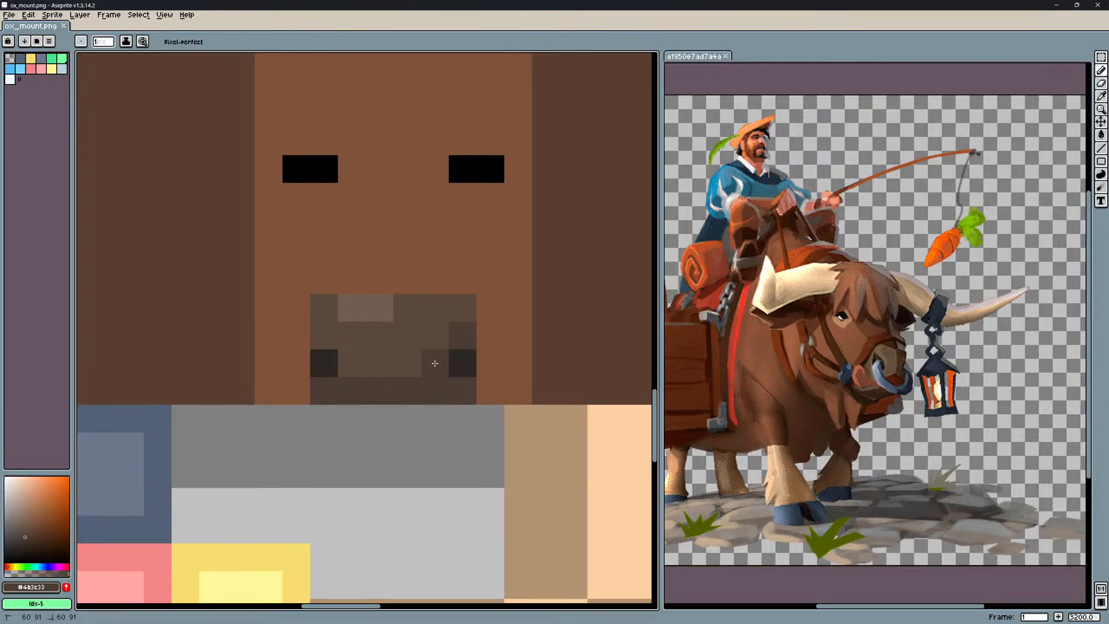
left_click(411, 367)
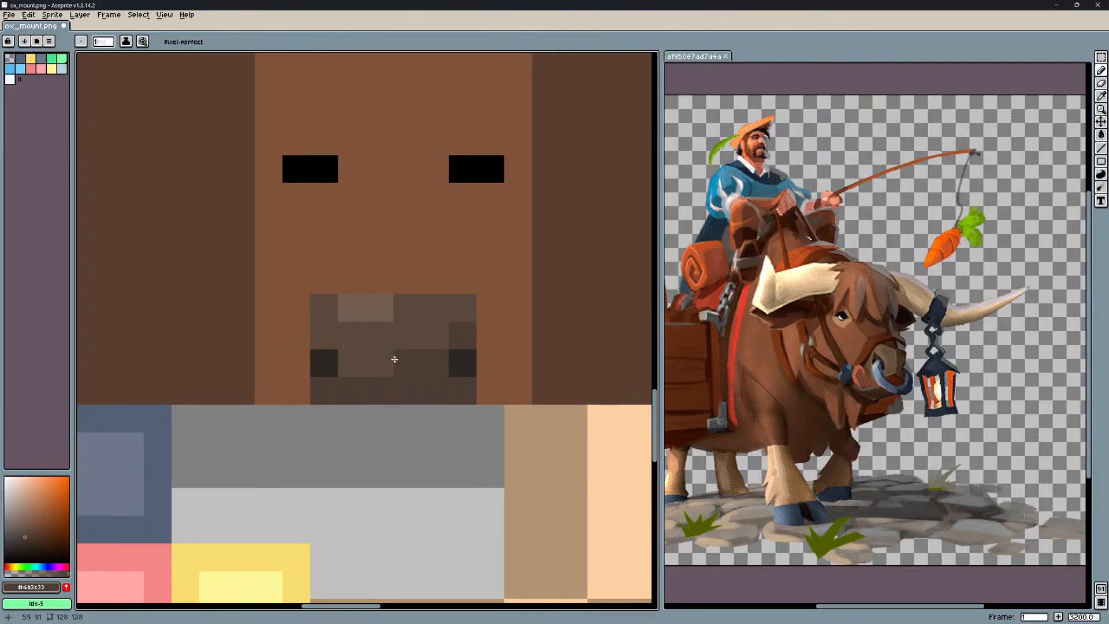
scroll(323, 339, "down", 4)
scroll(336, 342, "up", 3)
middle_click_drag(385, 336, 469, 332)
Use Replace Color to swap the muzzle's base brown #5B493E for a slightly retuned brown.
left_click(404, 356, "alt")
left_click(425, 338, "alt")
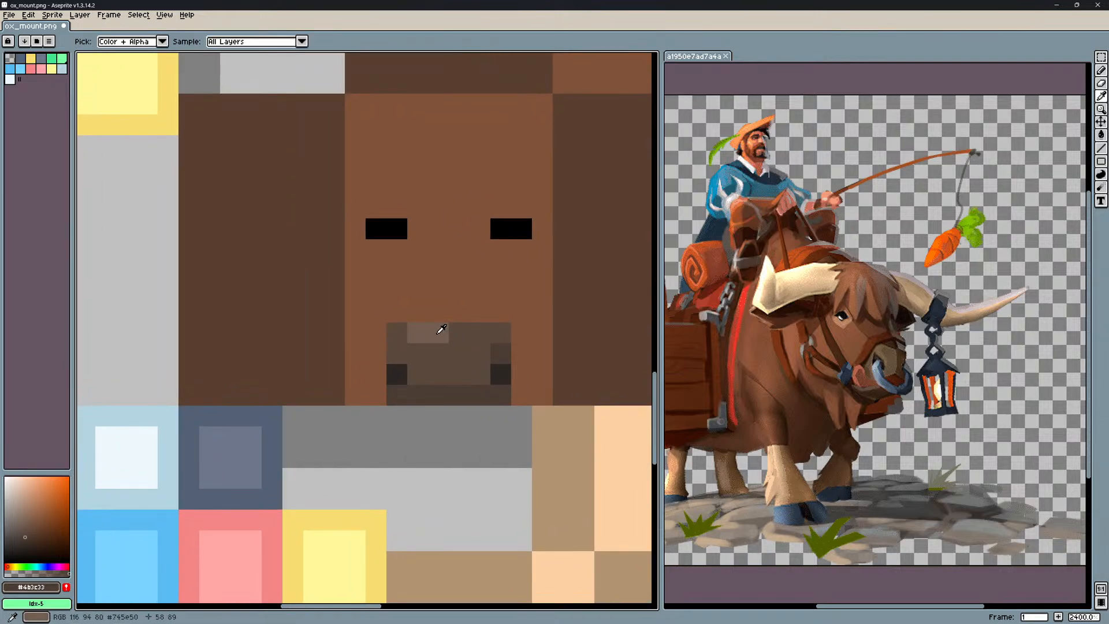
left_click(450, 340, "alt")
key("shift+r")
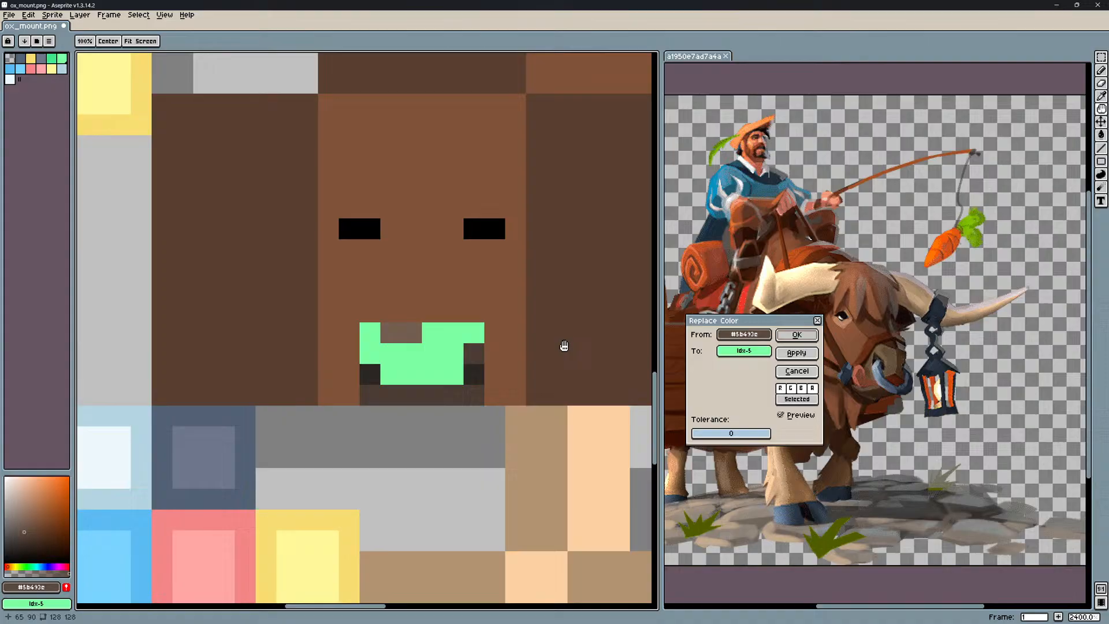
left_click(744, 351)
left_click(770, 368)
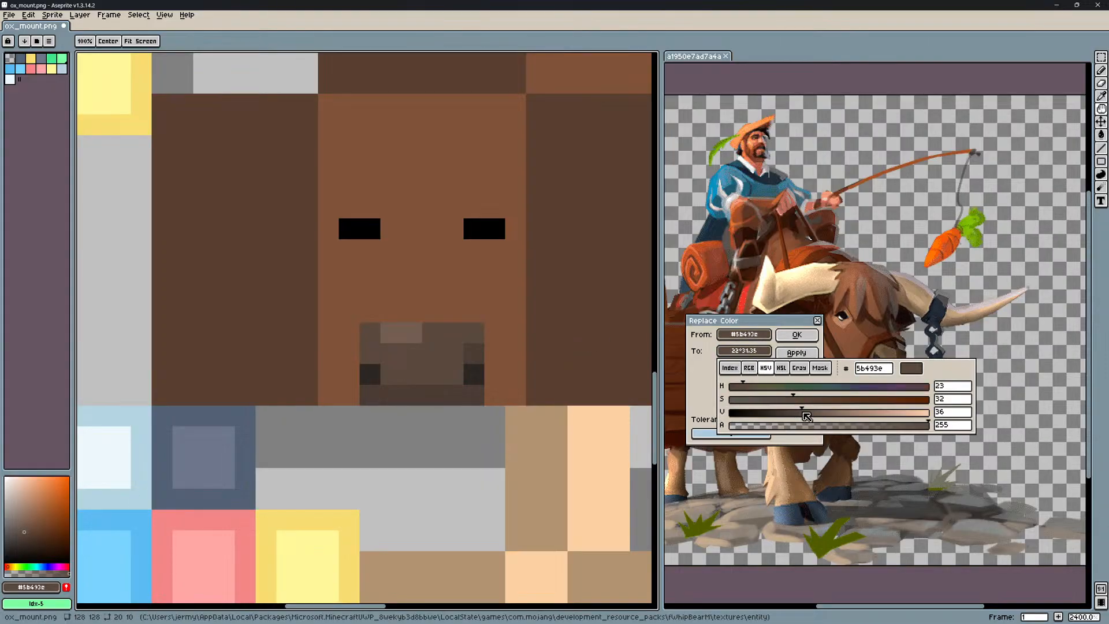
left_click(796, 339)
middle_click_drag(495, 332, 466, 331)
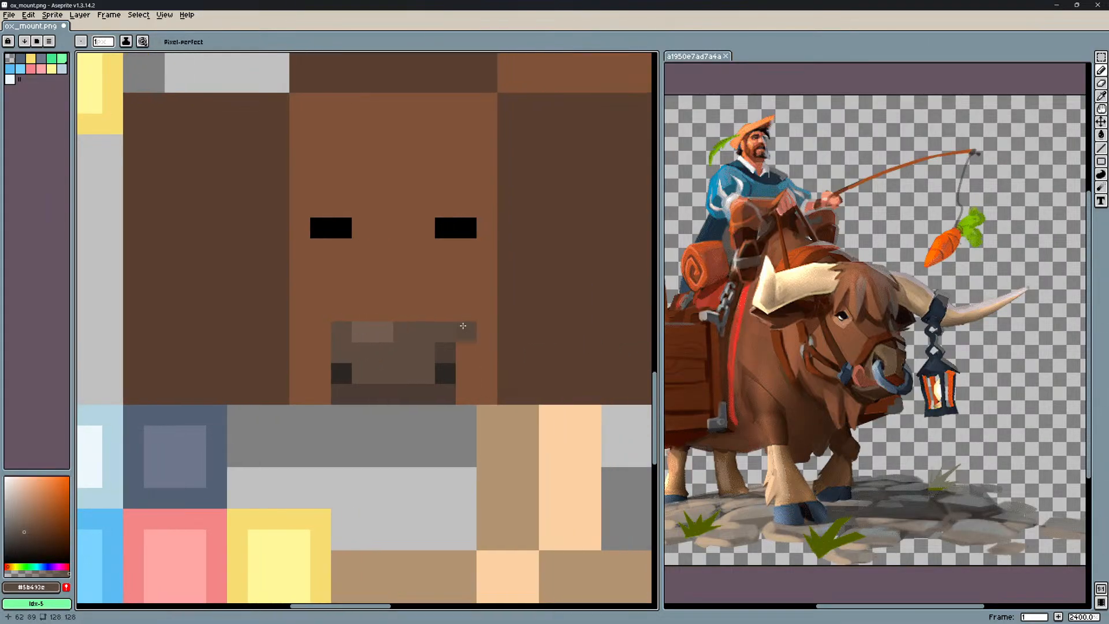
Use Replace Color to swap the muzzle's darker brown #4B3C33 for the slightly lighter #4F4037.
key("shift+r")
left_click(528, 347)
left_click(445, 352)
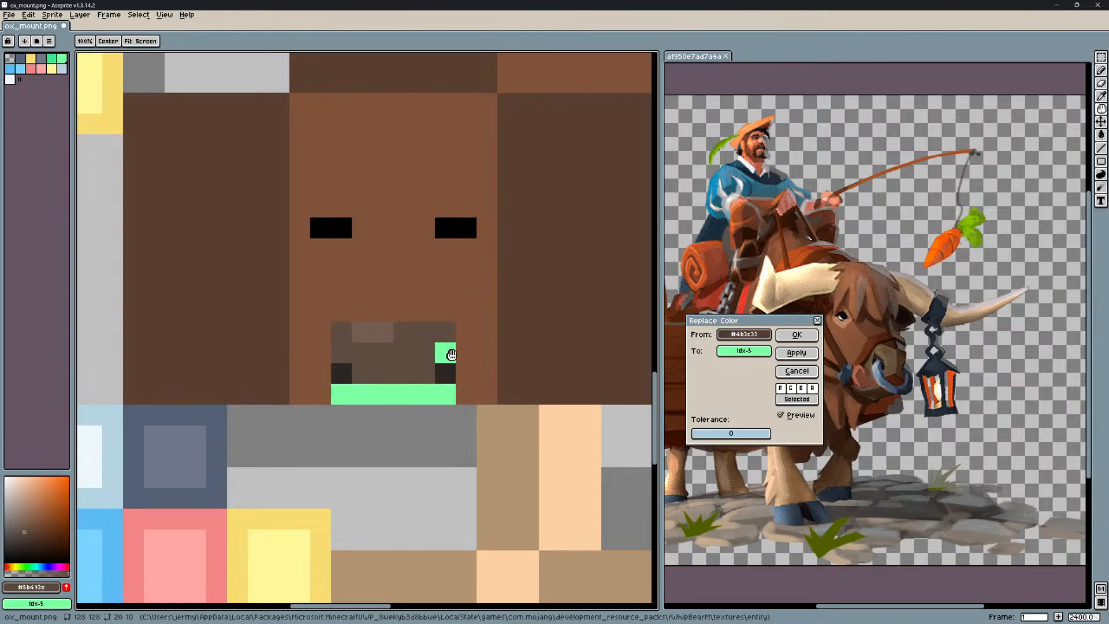
left_click_drag(761, 351, 762, 335)
left_click(761, 351)
left_click(770, 368)
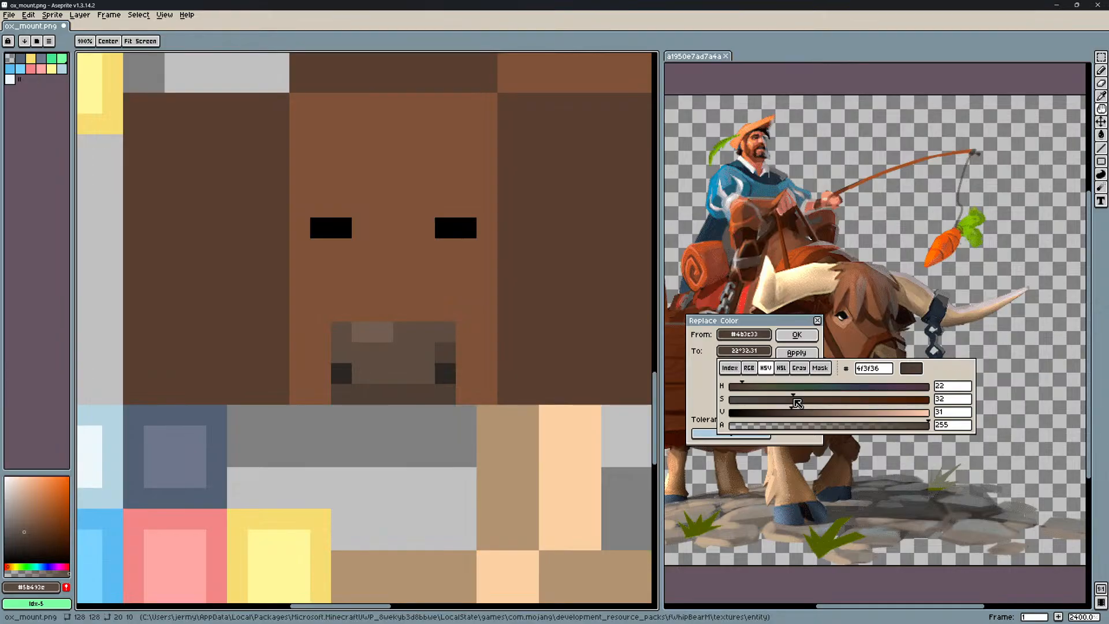
left_click(797, 336)
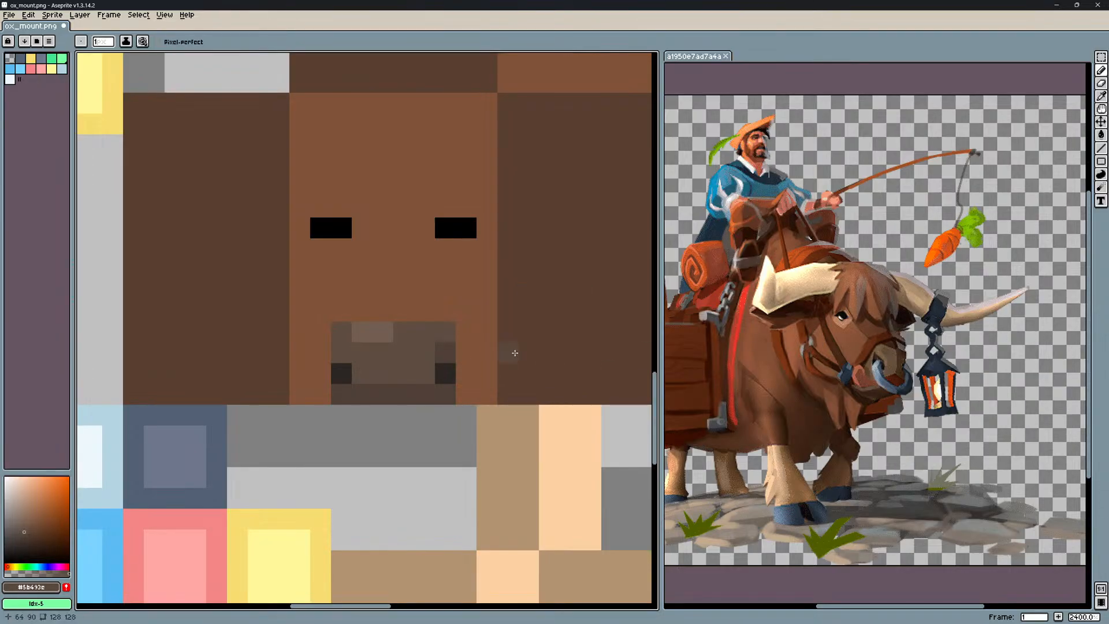
Use Replace Color to swap the nostril colour #2C2724 for #2B2724.
mouse_move(514, 352)
middle_mouse_down()
mouse_move(535, 352)
mouse_move(512, 357)
middle_mouse_up()
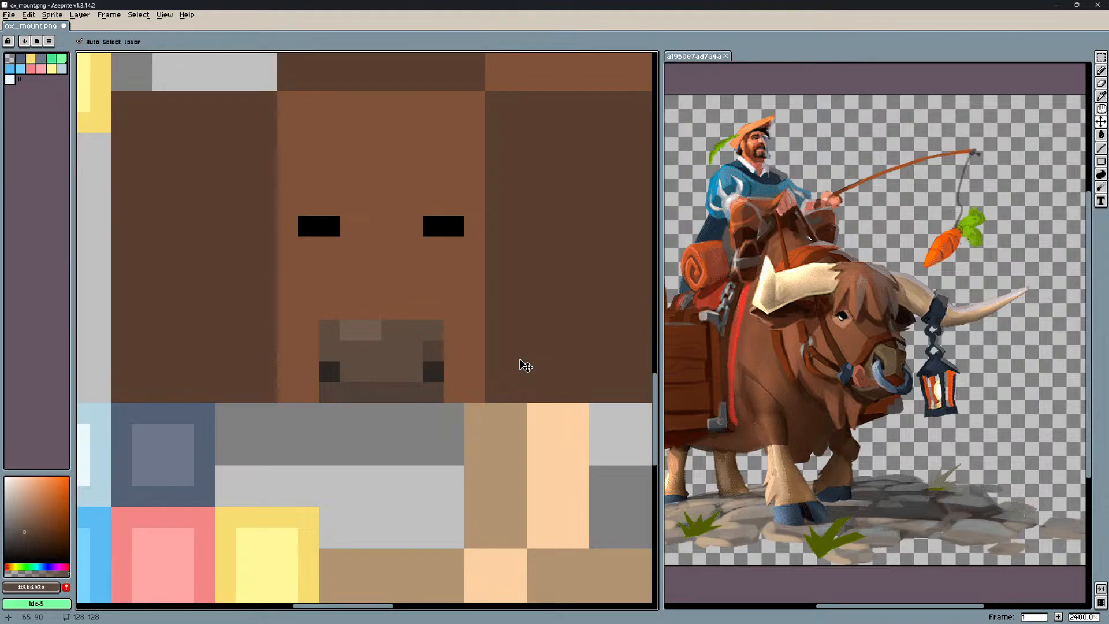
middle_click_drag(497, 345, 509, 346)
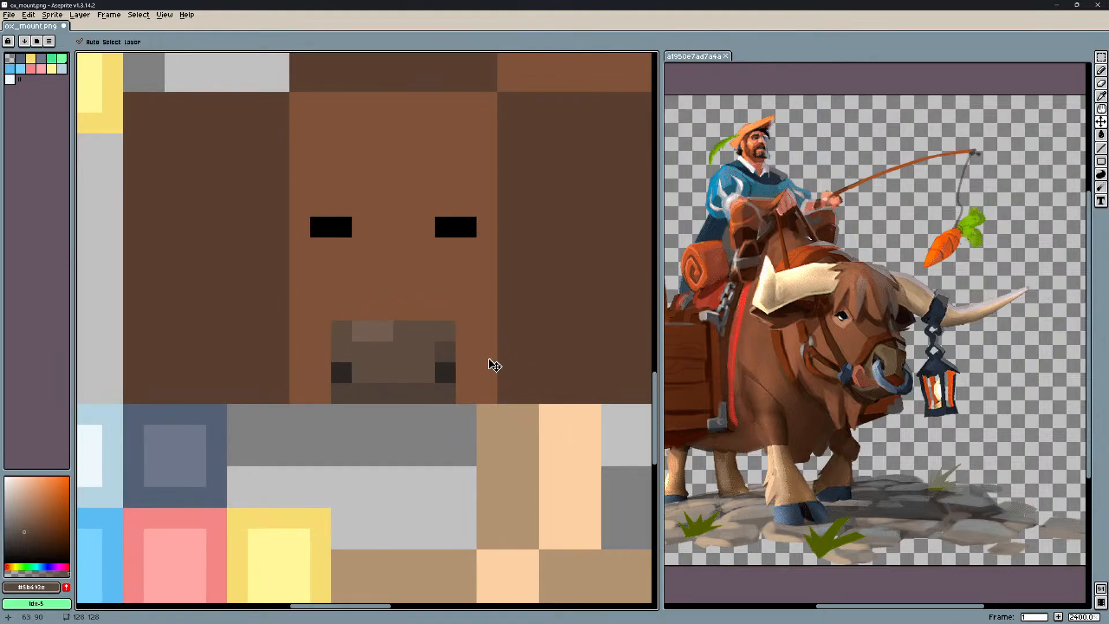
key("shift+r")
left_click_drag(730, 336, 752, 330)
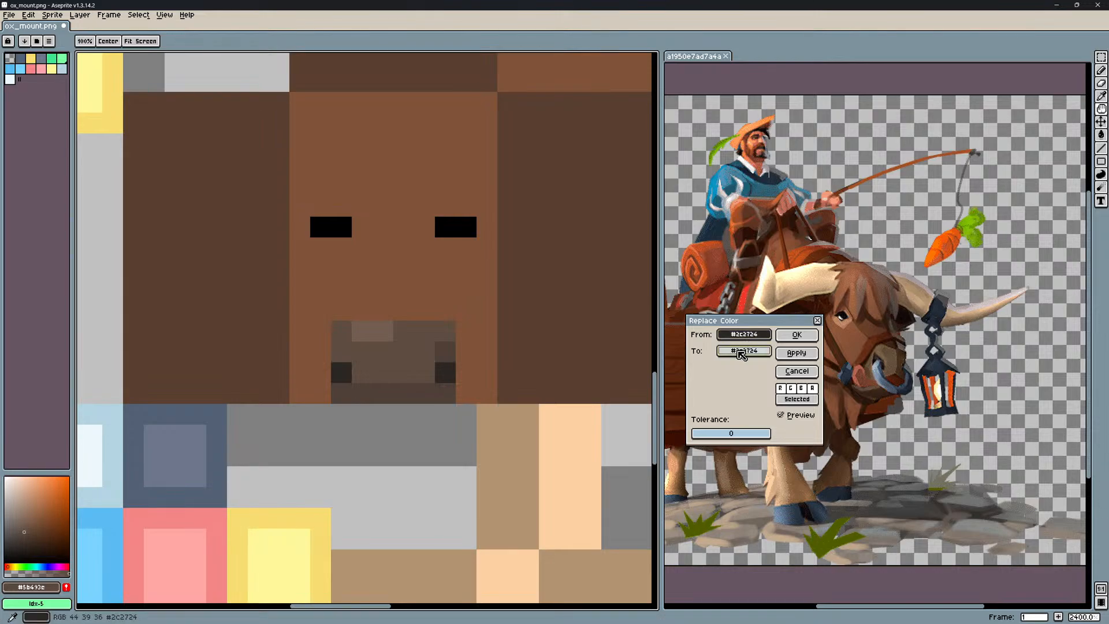
left_click(745, 351)
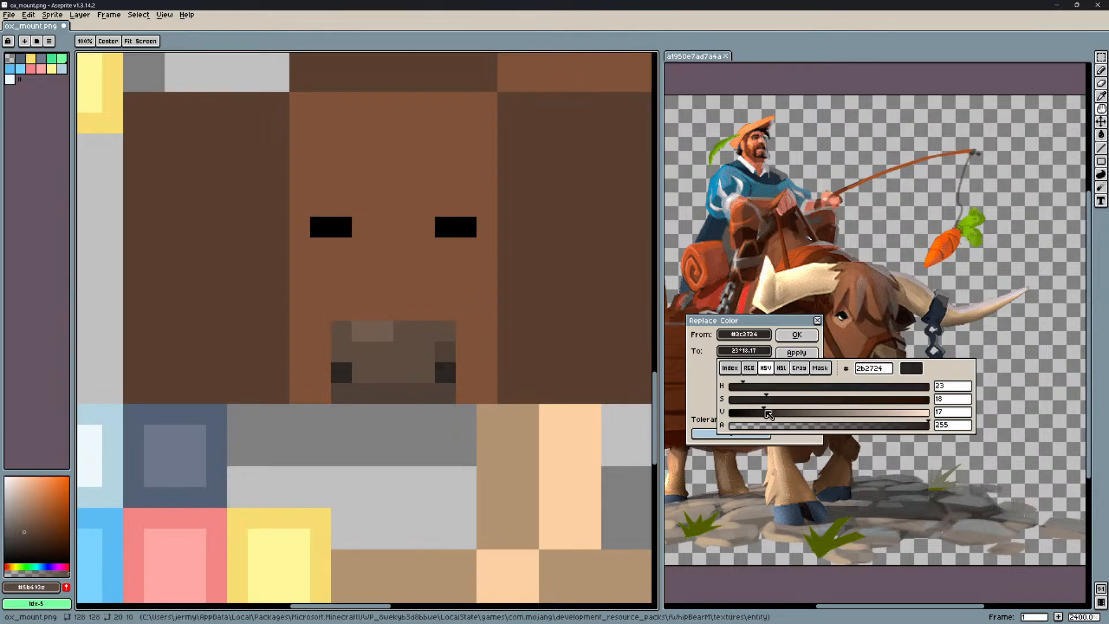
left_click(795, 335)
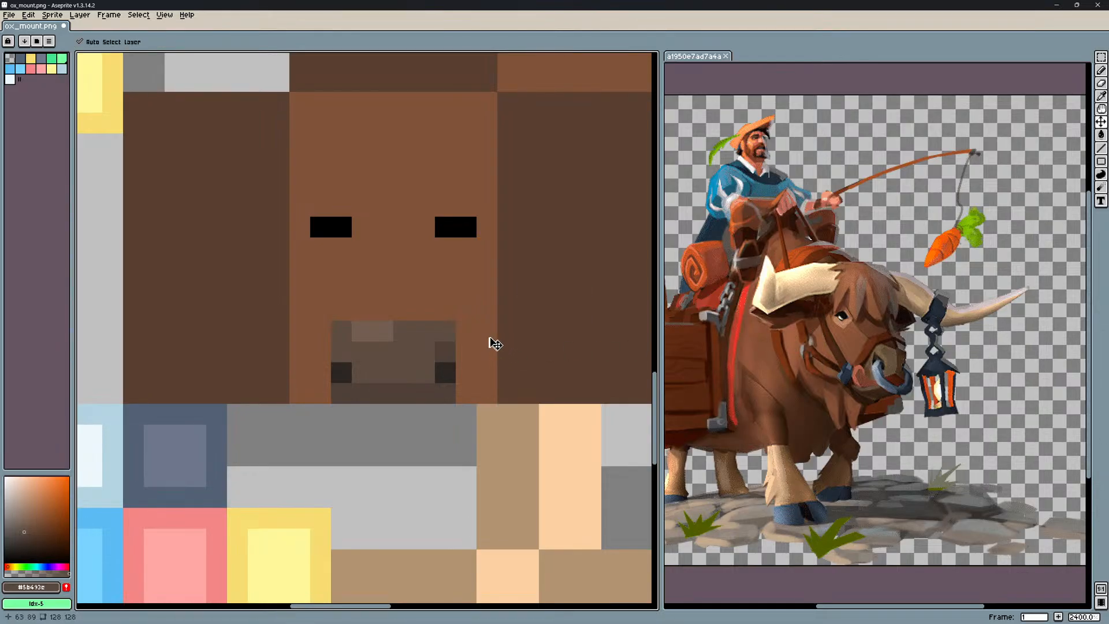
Try fine-tuning the muzzle's darker brown #4F4037 in HSV with Replace Color.
middle_click_drag(490, 338, 463, 332)
left_click(420, 368, "alt")
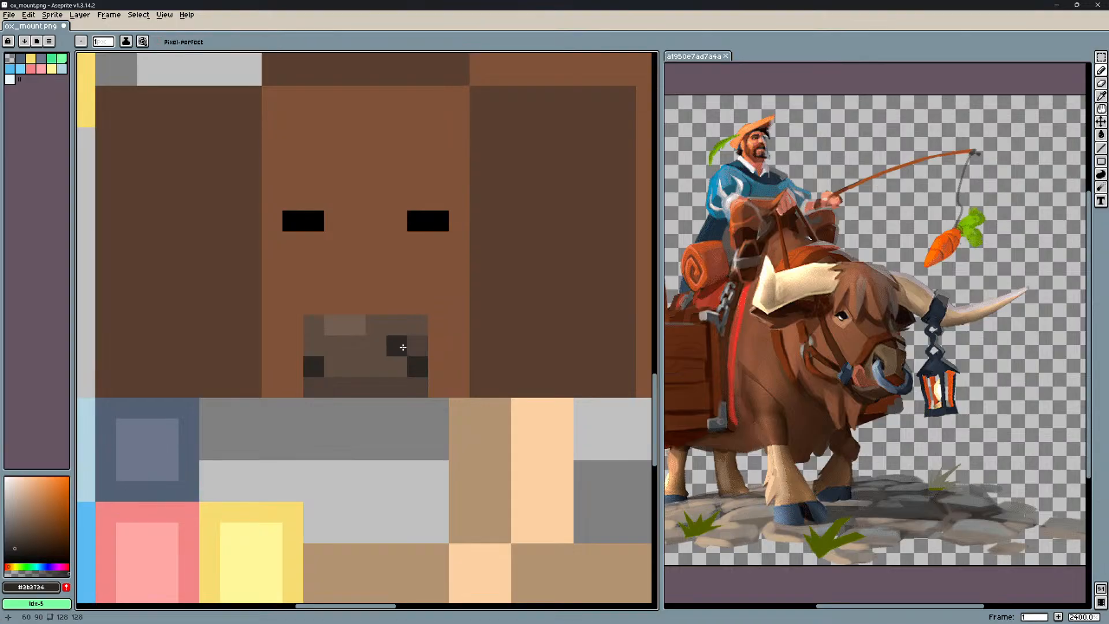
left_click(412, 385, "alt")
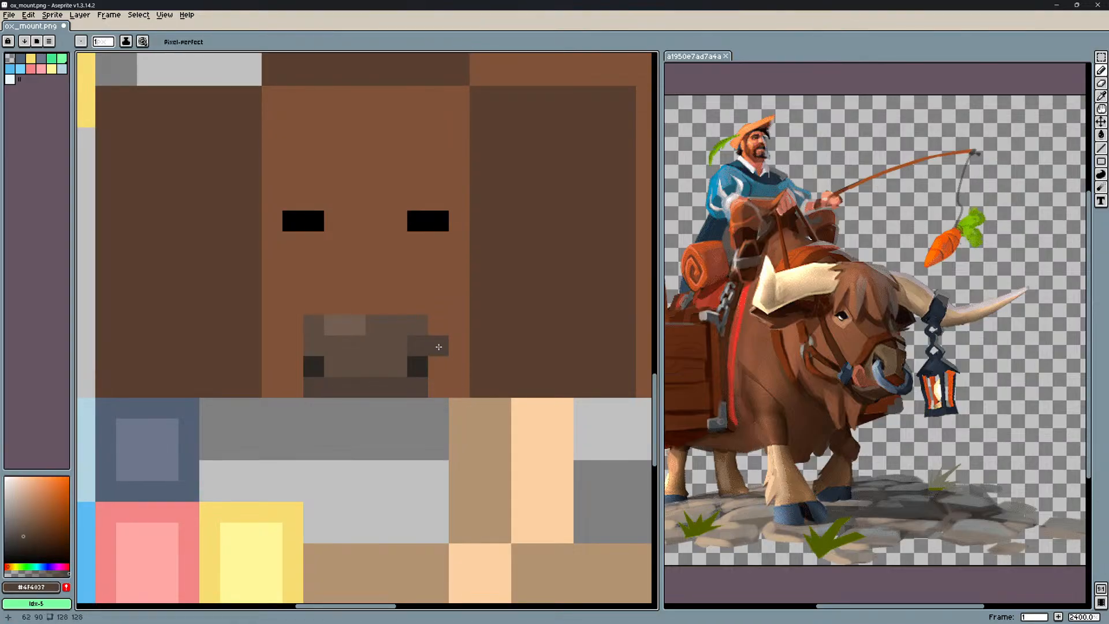
key("shift+r")
left_click_drag(765, 353, 762, 336)
left_click(764, 353)
left_click(767, 370)
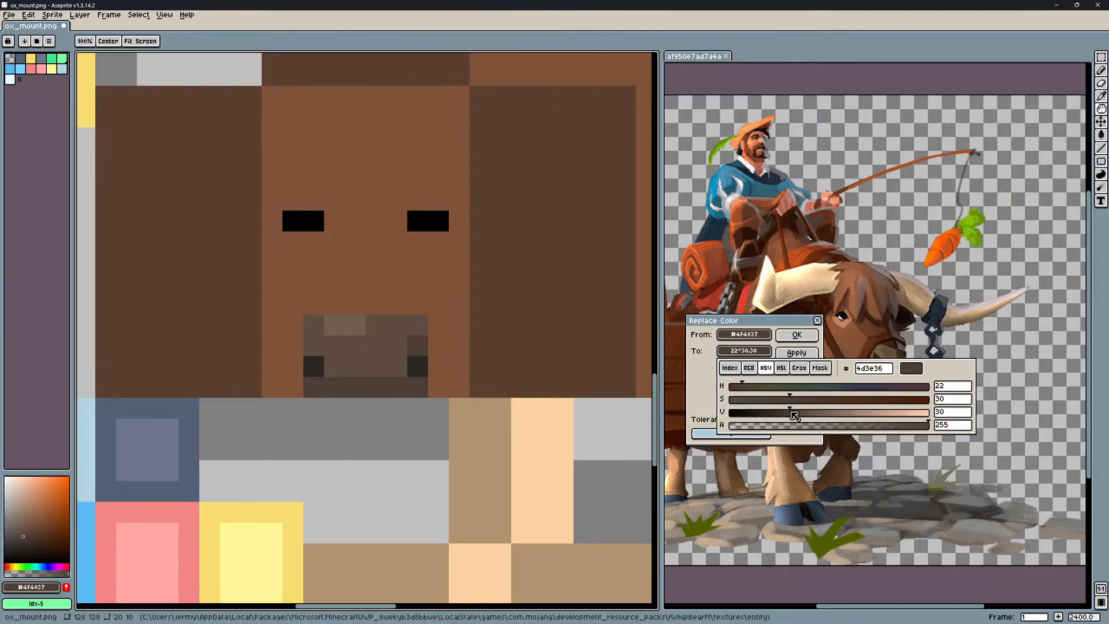
left_click(797, 334)
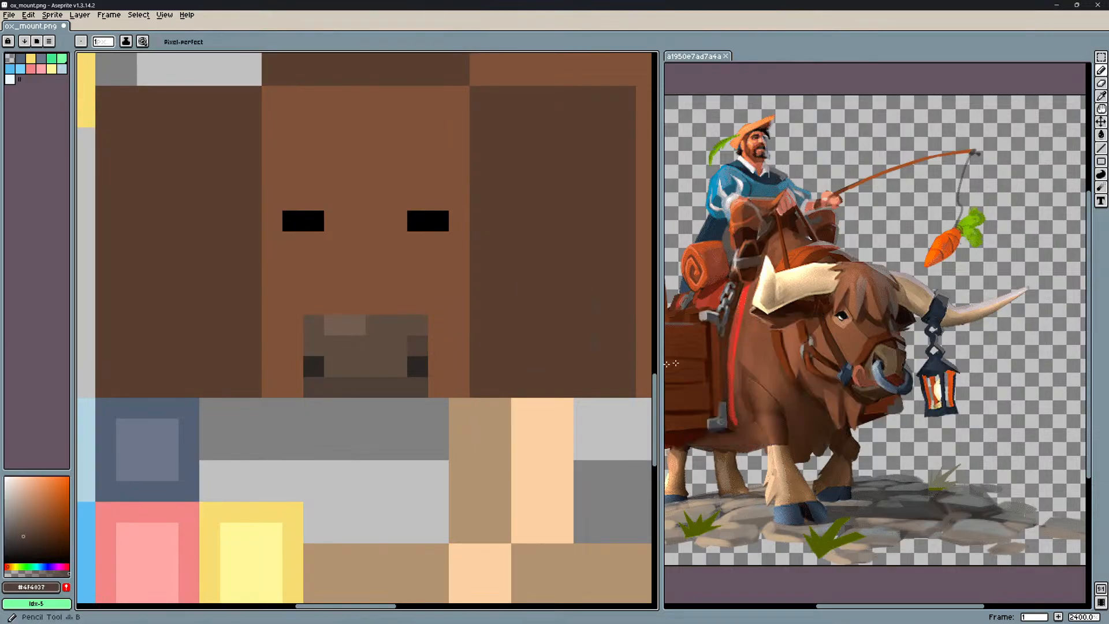
Extend the highlight on the muzzle's top row to three pixels with #745E50, and save the texture.
middle_click_drag(439, 364, 521, 372)
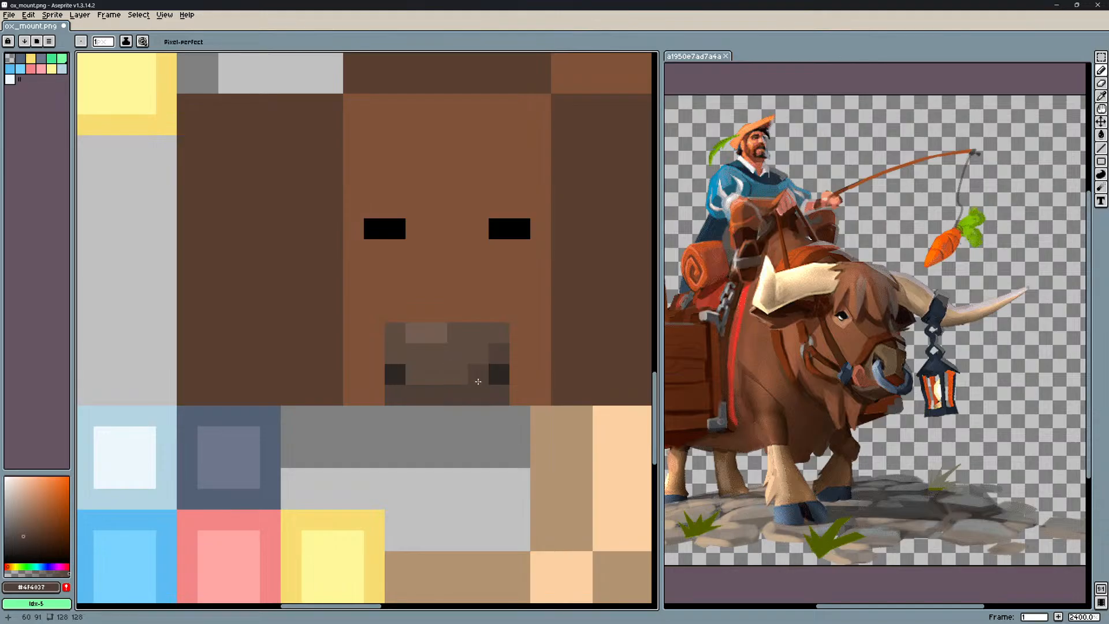
middle_click_drag(538, 343, 546, 347)
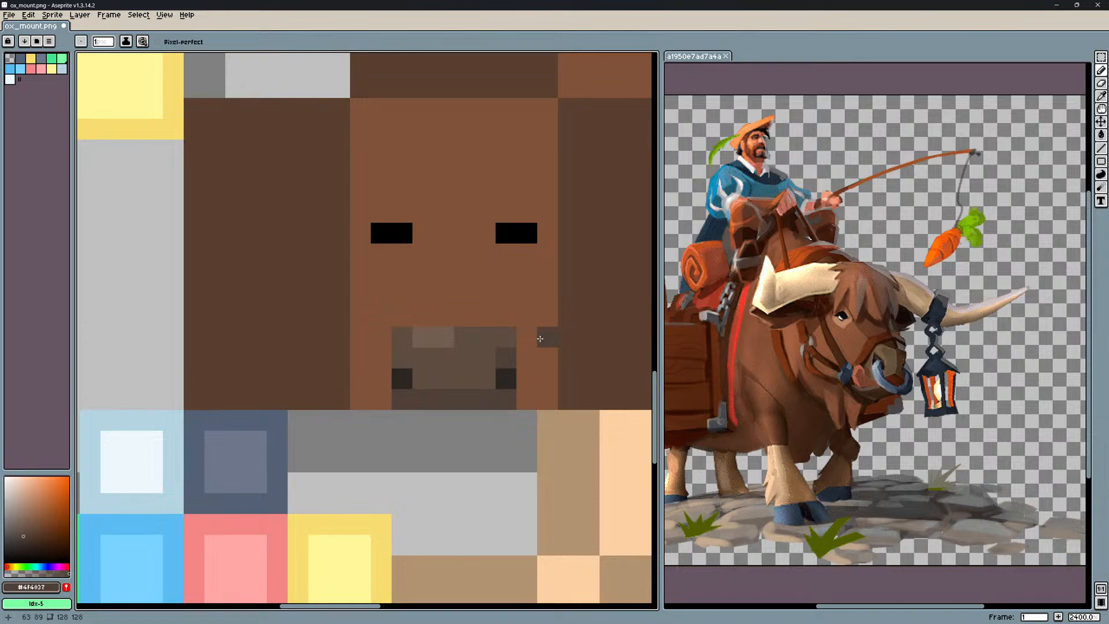
left_click(433, 337, "alt")
left_click_drag(427, 338, 476, 338)
scroll(566, 391, "down", 2)
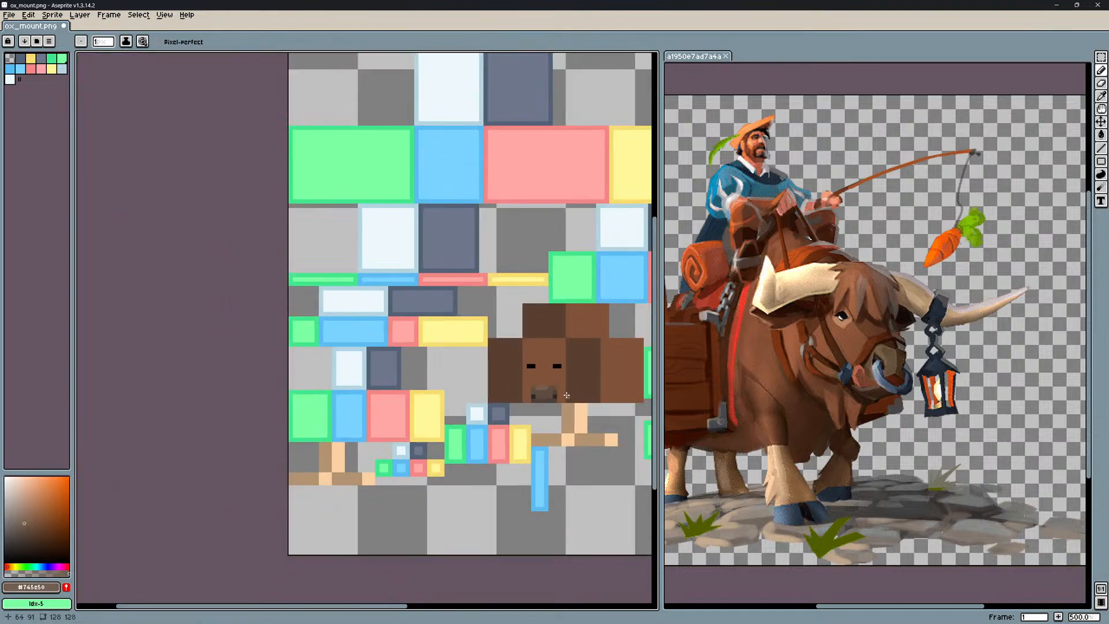
middle_click_drag(566, 391, 535, 392)
key("ctrl+s")
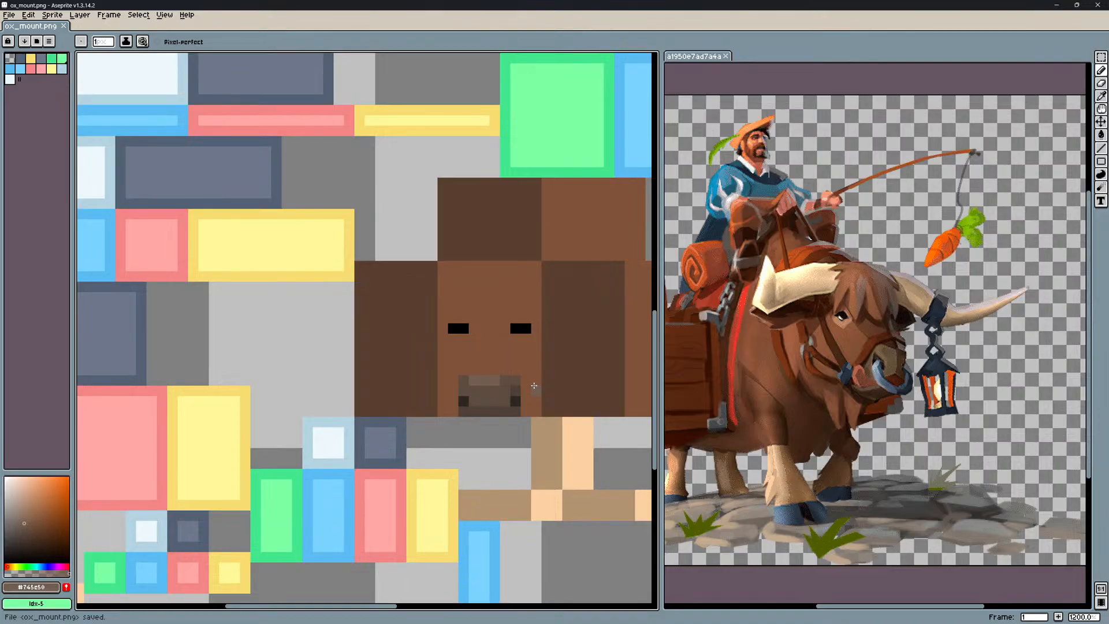
Paint the inner pixel of each eye white and add a two-pixel brow above the left eye with #583F31.
key("alt")
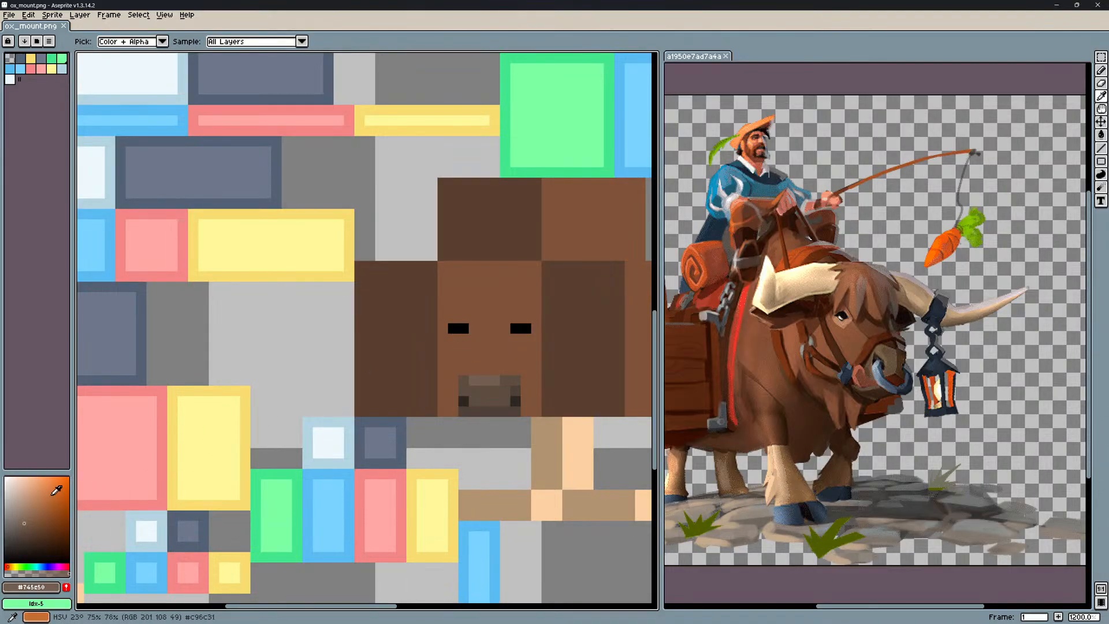
left_click_drag(35, 491, 4, 477)
key("b")
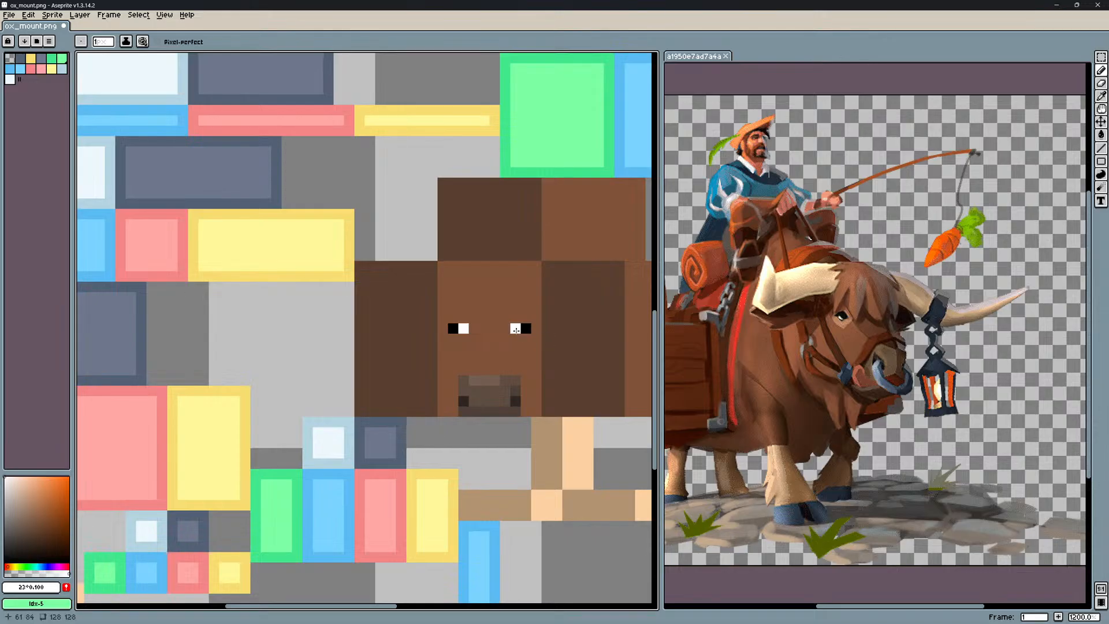
left_click(545, 358, "alt")
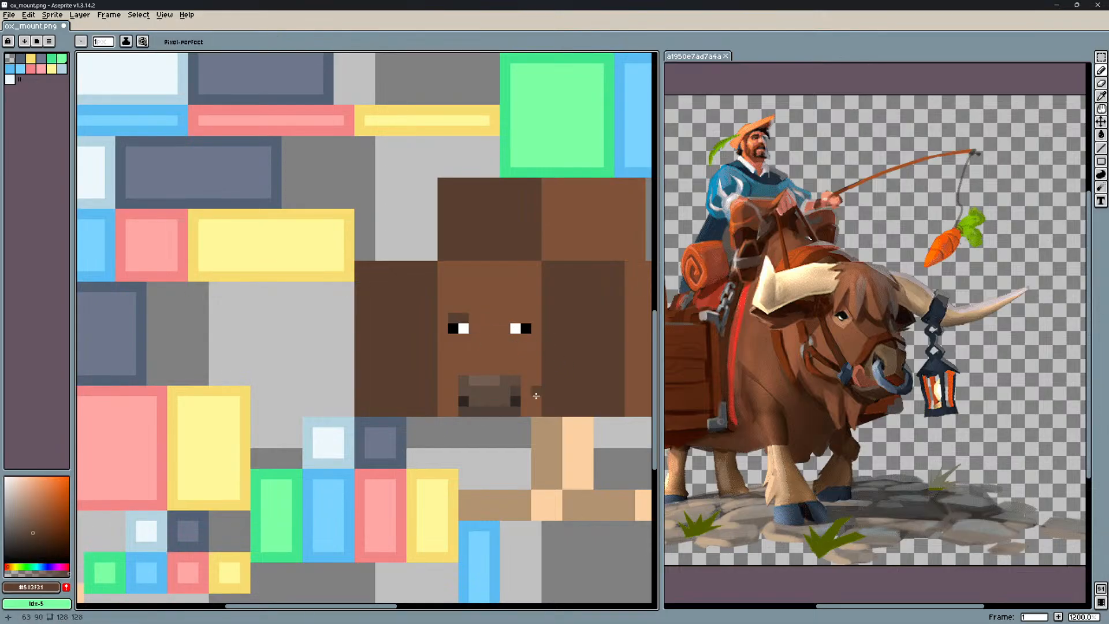
scroll(536, 396, "up", 5)
Try painting the brows above the eyes with the muzzle brown #4F4037, and undo the last stroke.
left_click(331, 168, "alt")
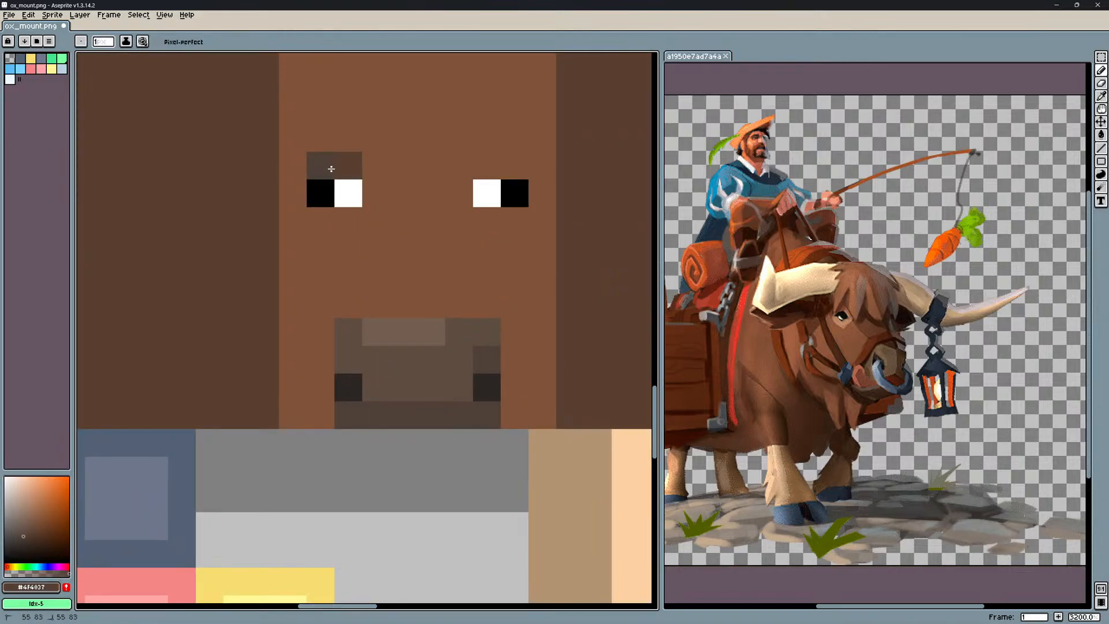
left_click(514, 165)
scroll(565, 290, "down", 3)
key("ctrl+z")
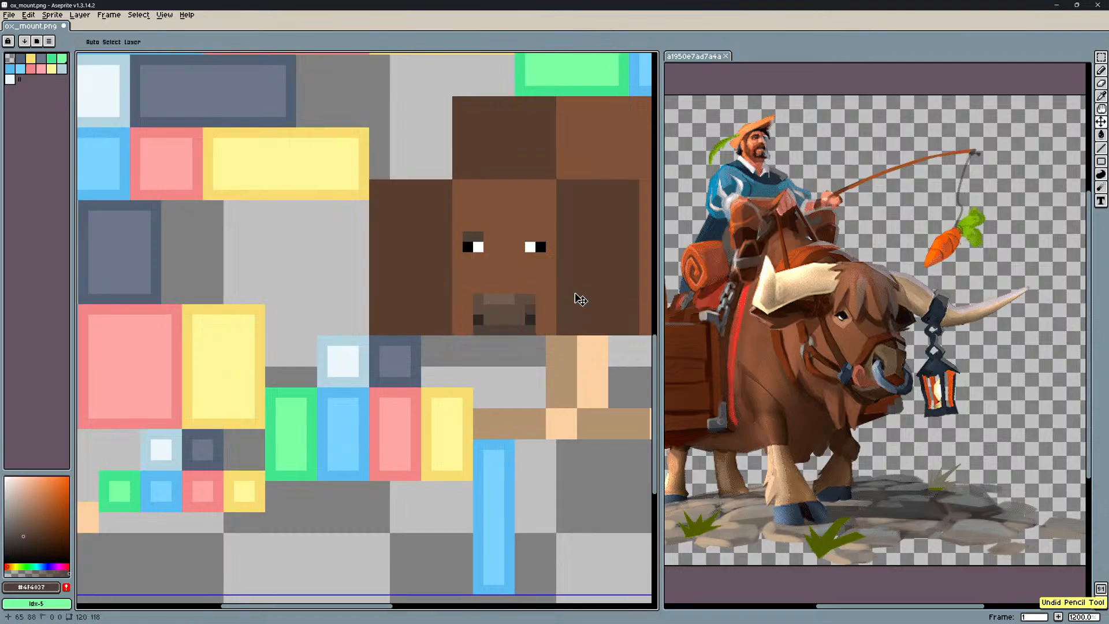
Paint a two-pixel brow directly above each eye with the dark fur brown #583F31.
left_click(526, 228, "alt")
scroll(536, 280, "down", 2)
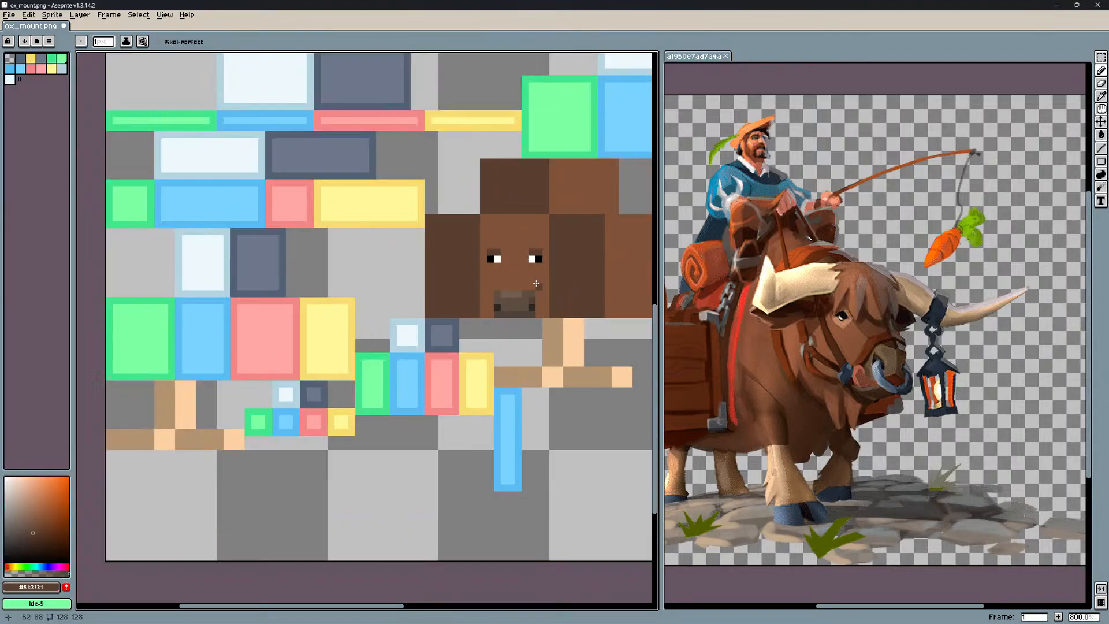
scroll(560, 297, "up", 3)
middle_click_drag(553, 290, 543, 330)
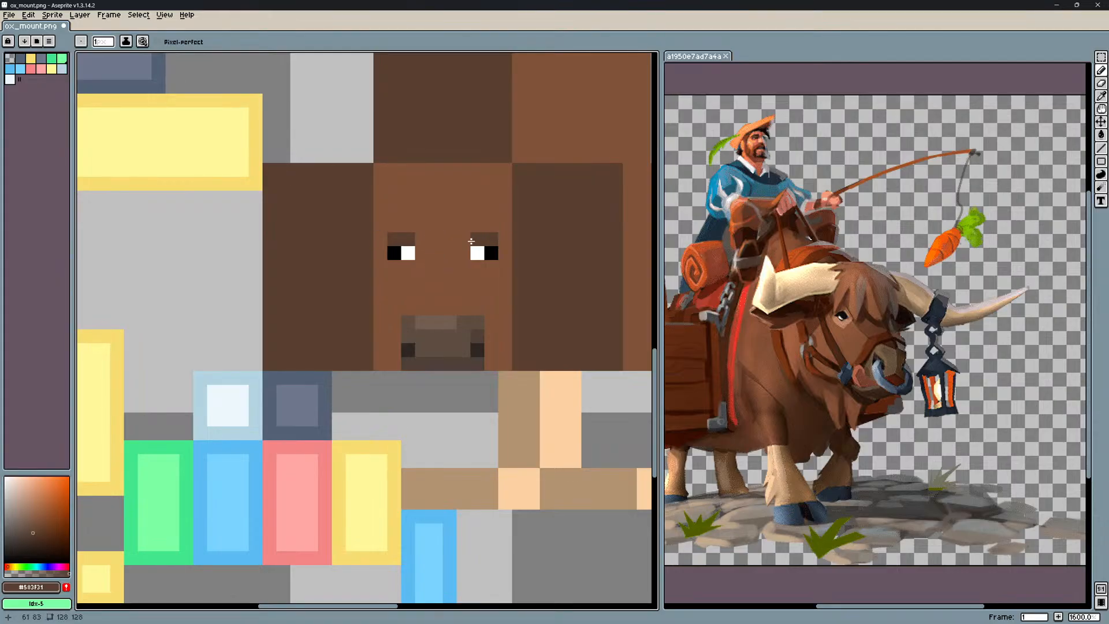
Examine how the eyes, brows and muzzle read on the ox's face from afar and up close.
middle_click_drag(535, 234, 543, 267)
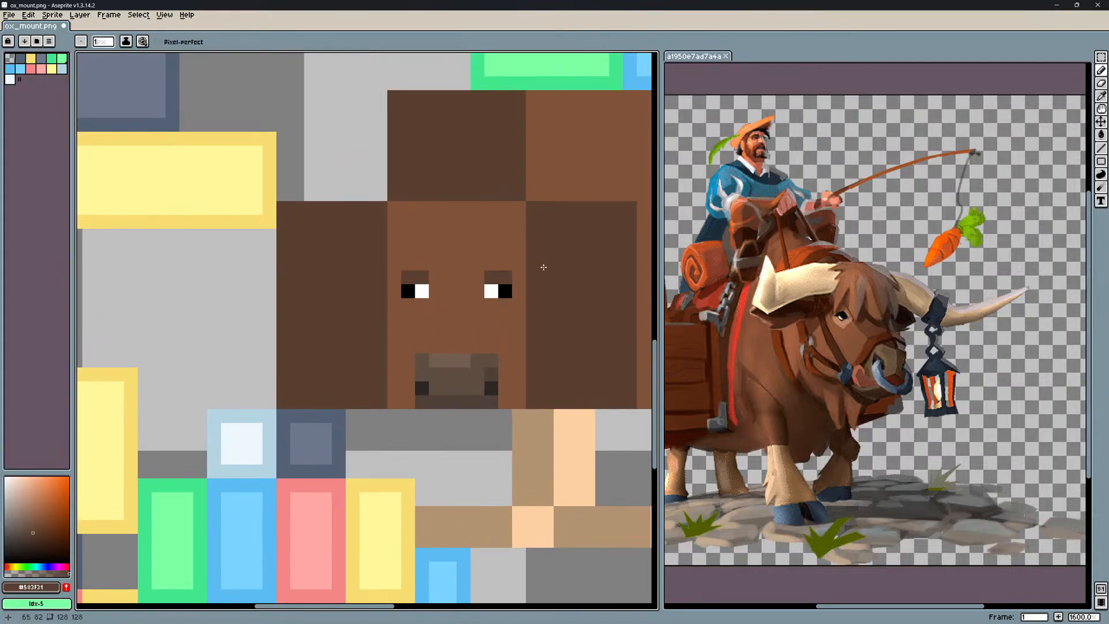
middle_click_drag(543, 335, 539, 314)
scroll(498, 312, "down", 2)
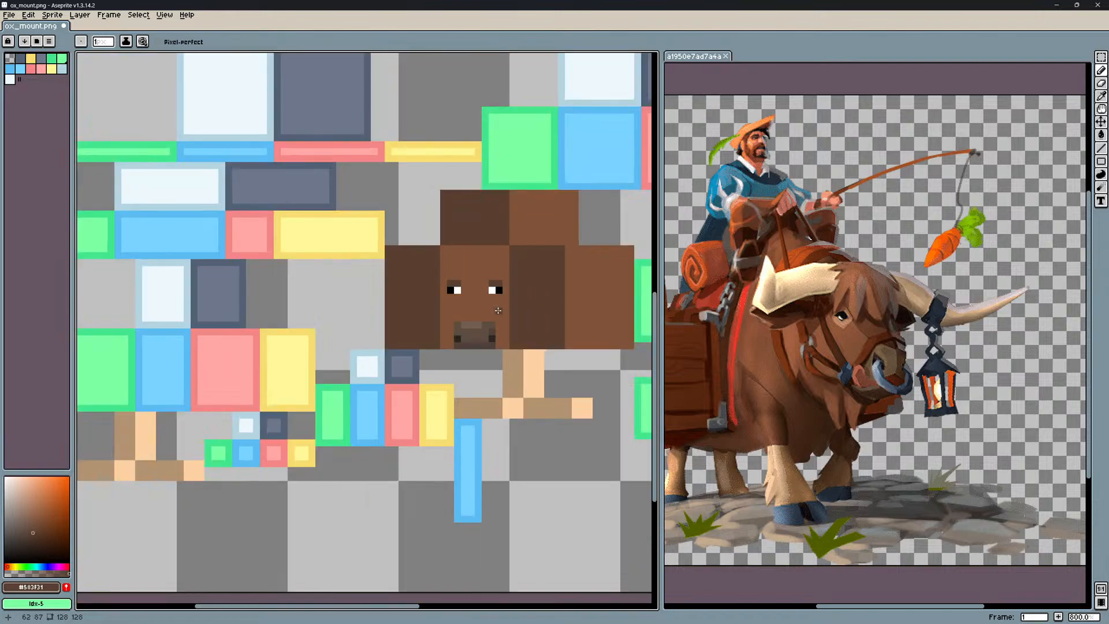
scroll(493, 312, "up", 4)
middle_click_drag(487, 280, 482, 327)
scroll(483, 327, "down", 2)
scroll(478, 318, "up", 1)
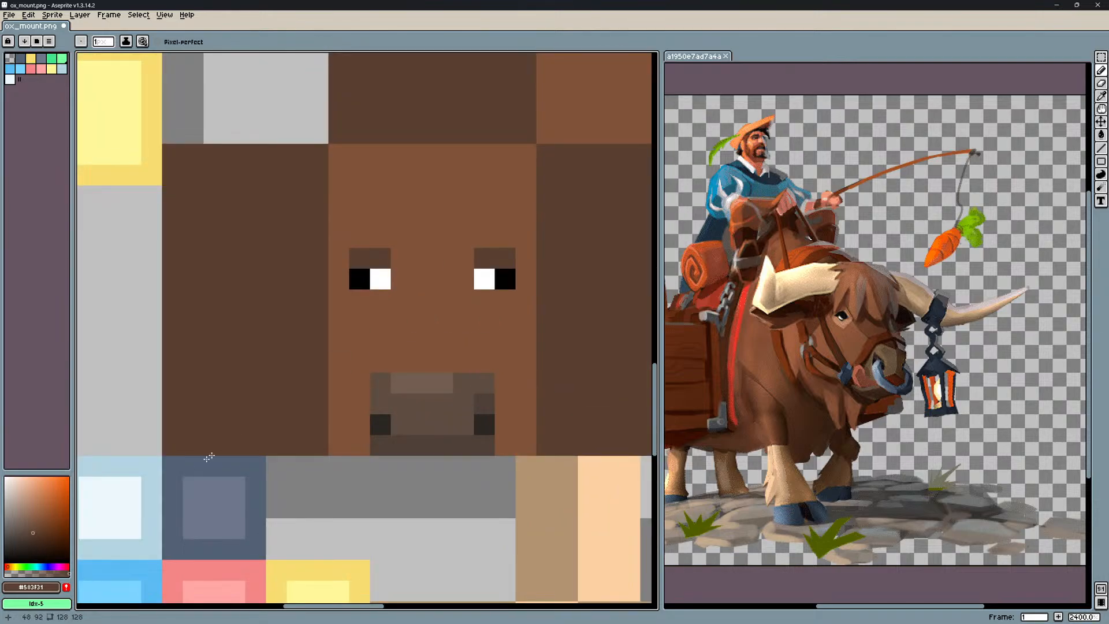
Shade the fur on both sides of the lower muzzle in stepped patches with a darker brown, HSV 22, 55, 42.
left_click(404, 334, "alt")
left_click(44, 525)
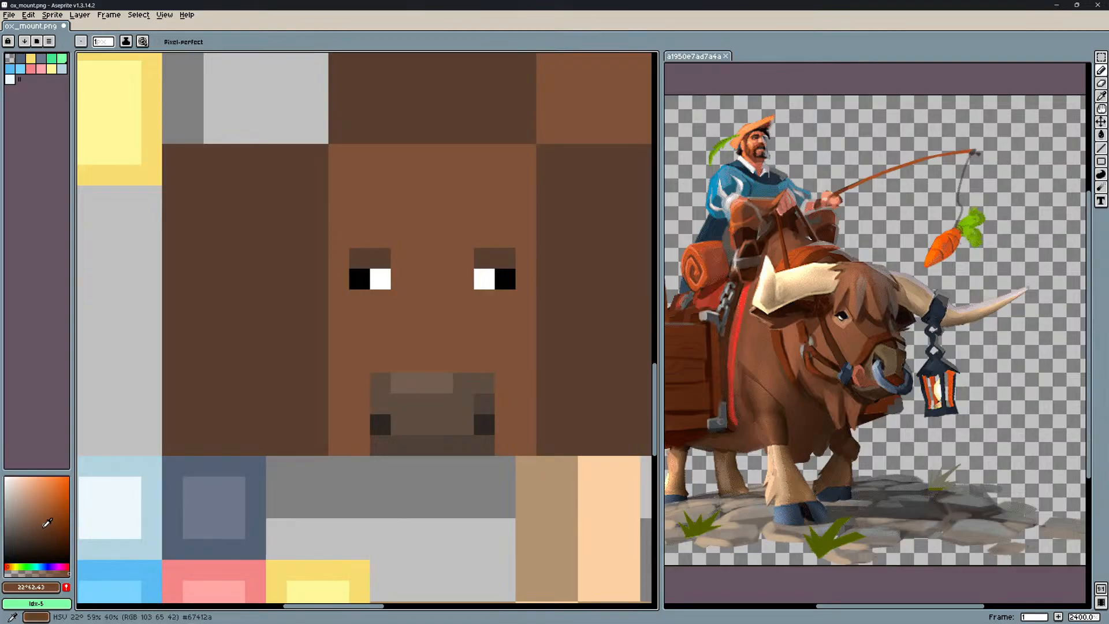
mouse_move(357, 422)
left_mouse_down()
mouse_move(347, 437)
mouse_move(340, 368)
left_mouse_up()
key("ctrl+z")
mouse_move(358, 424)
left_mouse_down()
mouse_move(354, 446)
mouse_move(341, 421)
left_mouse_up()
left_click(360, 405)
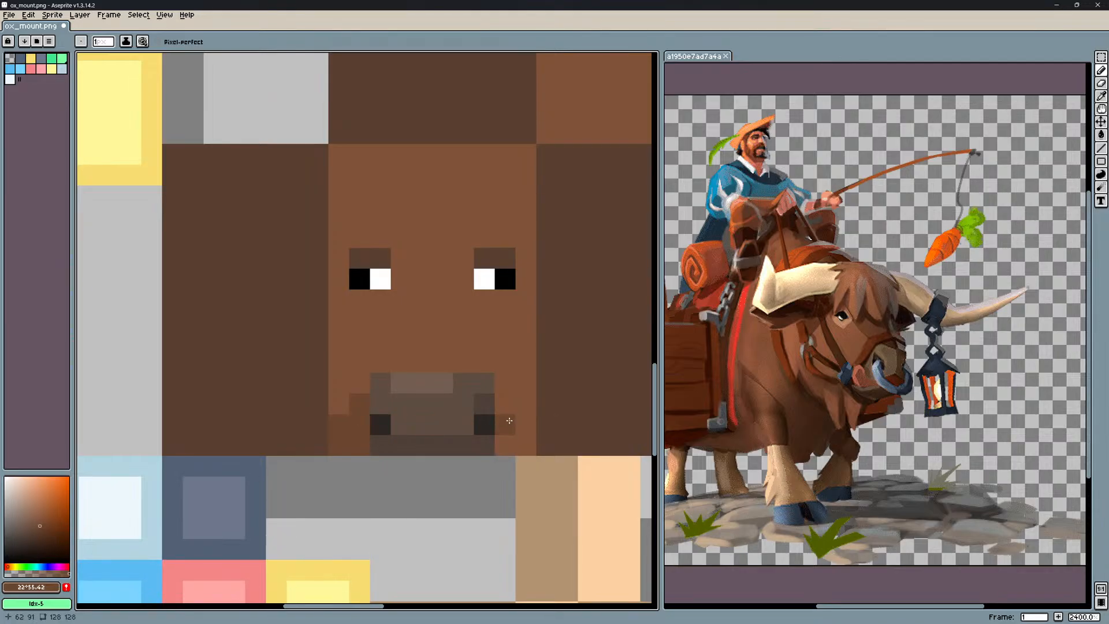
mouse_move(506, 407)
left_mouse_down()
mouse_move(538, 440)
mouse_move(527, 426)
left_mouse_up()
Use Replace Color to shift the dark fur brown #583F31 on the head's side panels to a more saturated shade.
left_click(565, 428, "alt")
left_click(549, 445)
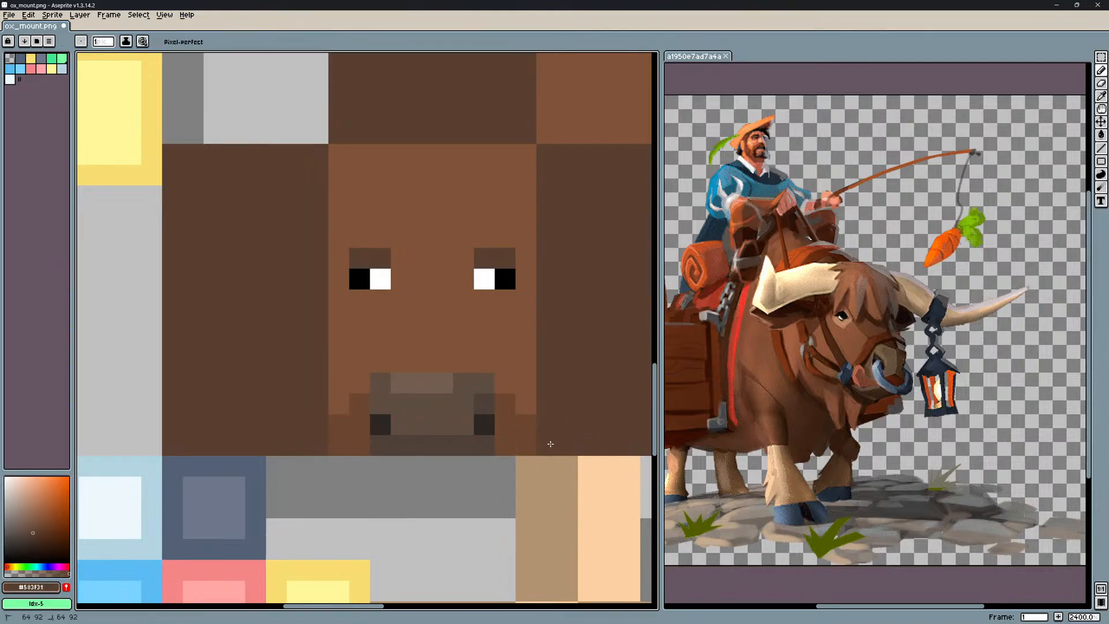
middle_click_drag(591, 414, 547, 416)
scroll(640, 381, "down", 1)
middle_click_drag(641, 381, 544, 386)
key("shift+r")
left_click_drag(744, 350, 744, 335)
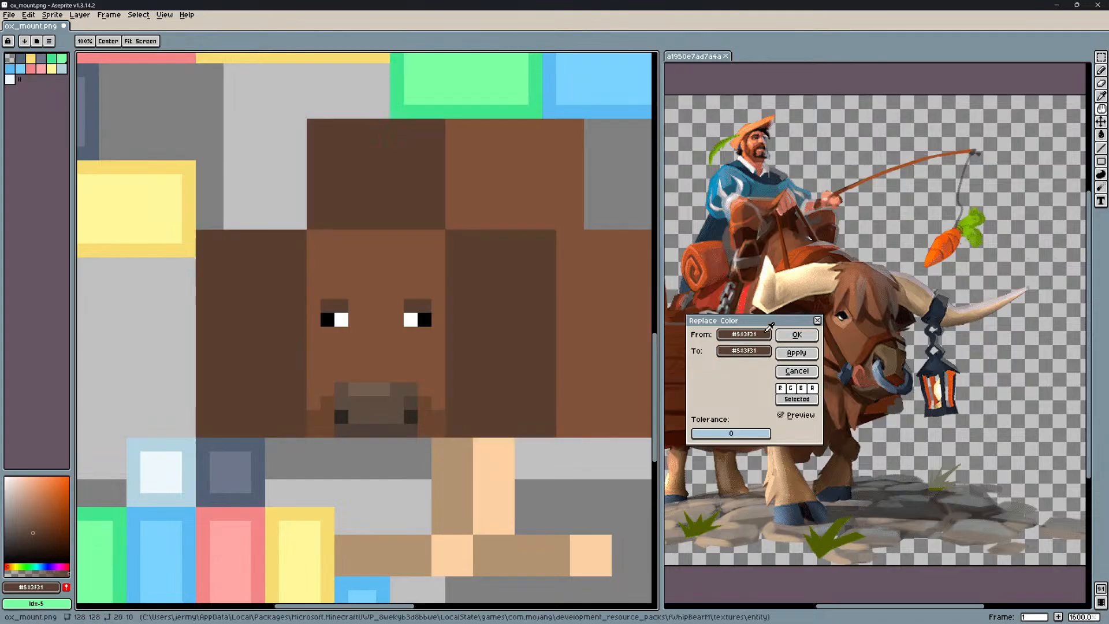
left_click(745, 351)
left_click(765, 368)
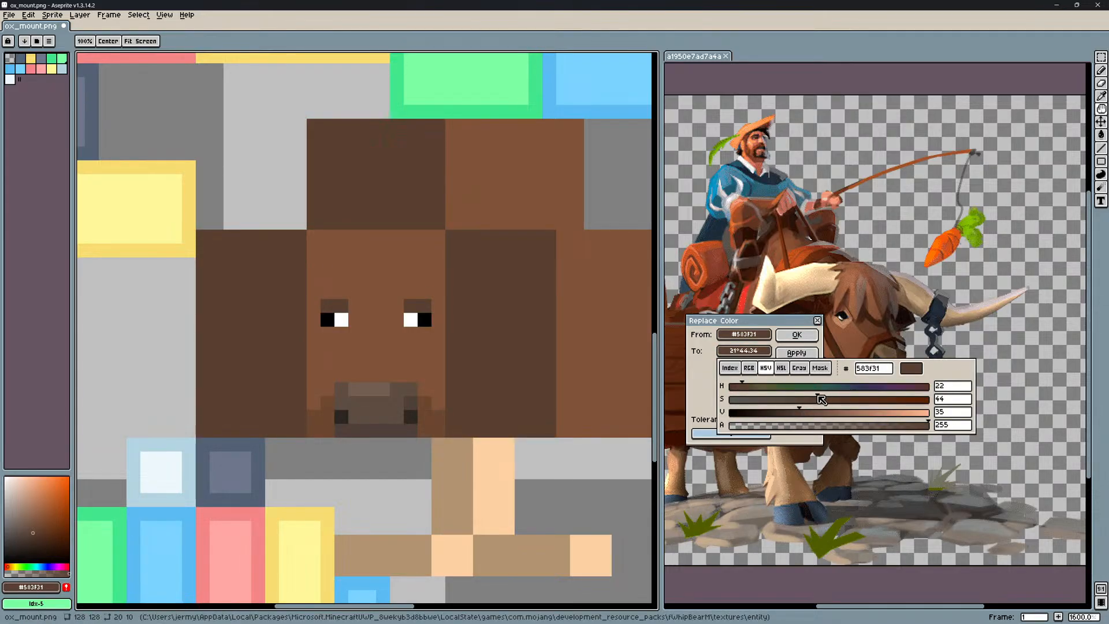
left_click_drag(824, 402, 825, 402)
left_click_drag(828, 402, 831, 402)
left_click(806, 359)
left_click(799, 336)
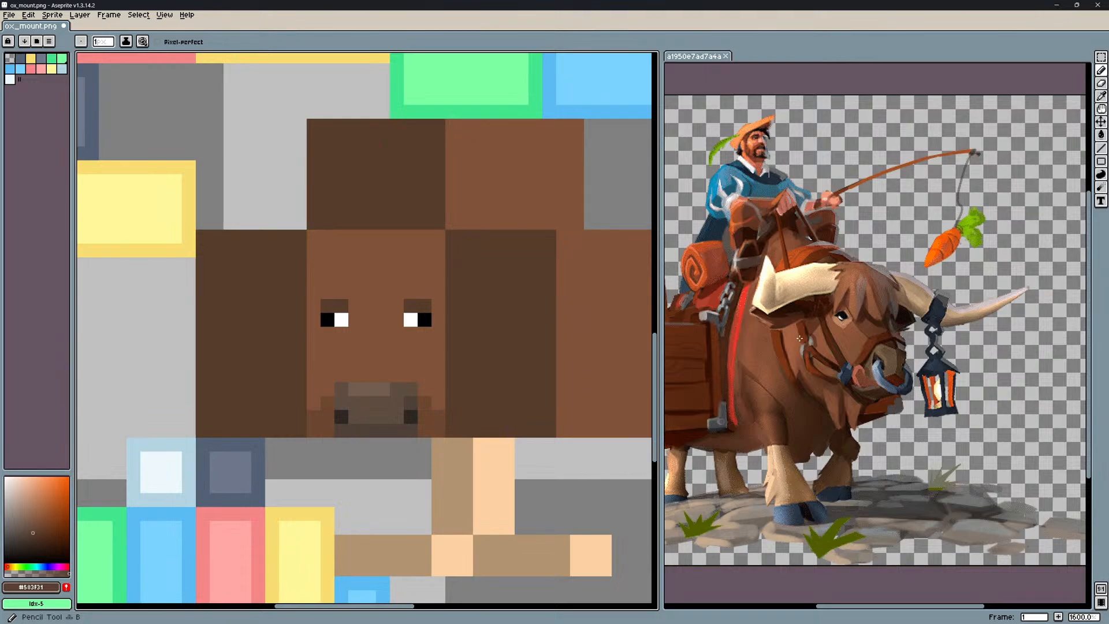
Sample the shading brown beside the lower muzzle, and save the texture.
middle_click_drag(446, 309, 451, 302)
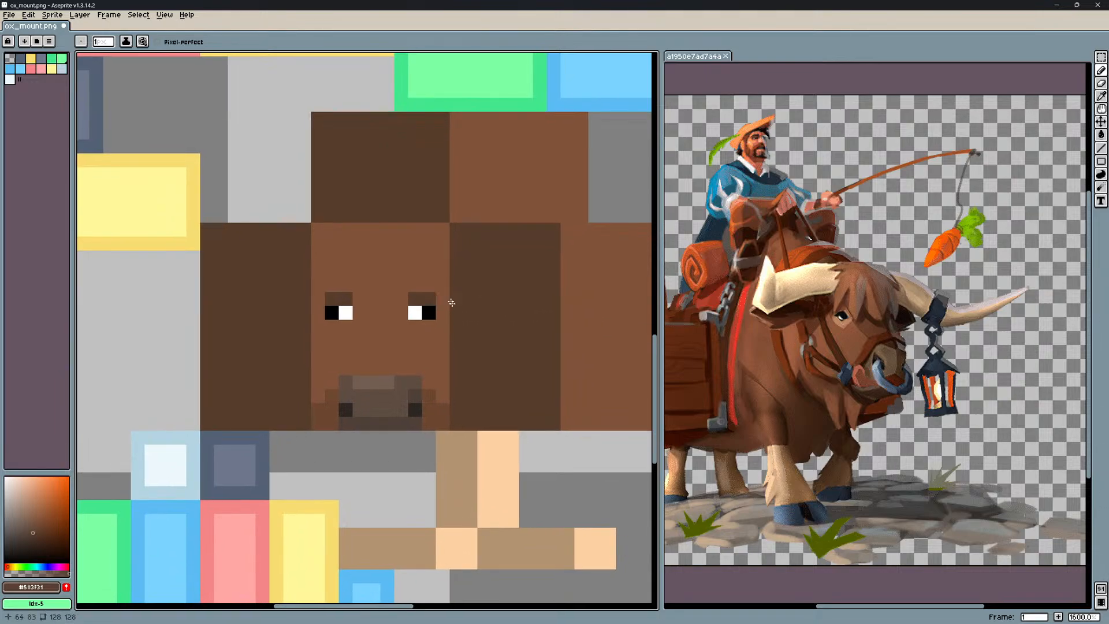
left_click(448, 411, "alt")
scroll(425, 322, "down", 6)
scroll(425, 323, "up", 5)
scroll(424, 329, "up", 1)
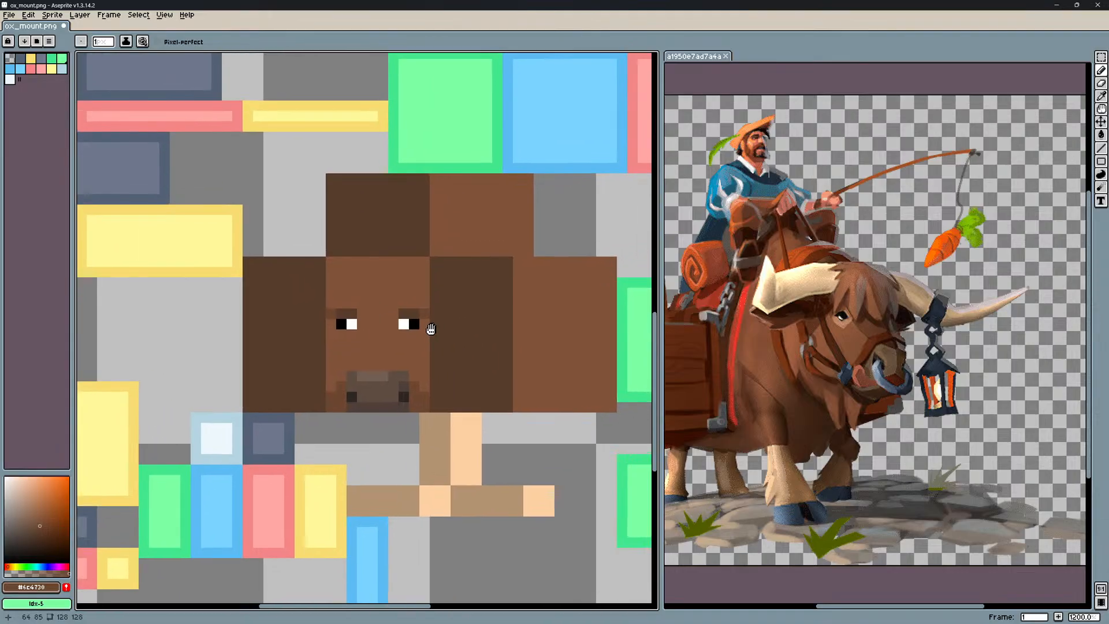
key("ctrl+s")
Switch to the browser to view the reference image of the Minecraft cow variants.
key("alt+Tab")
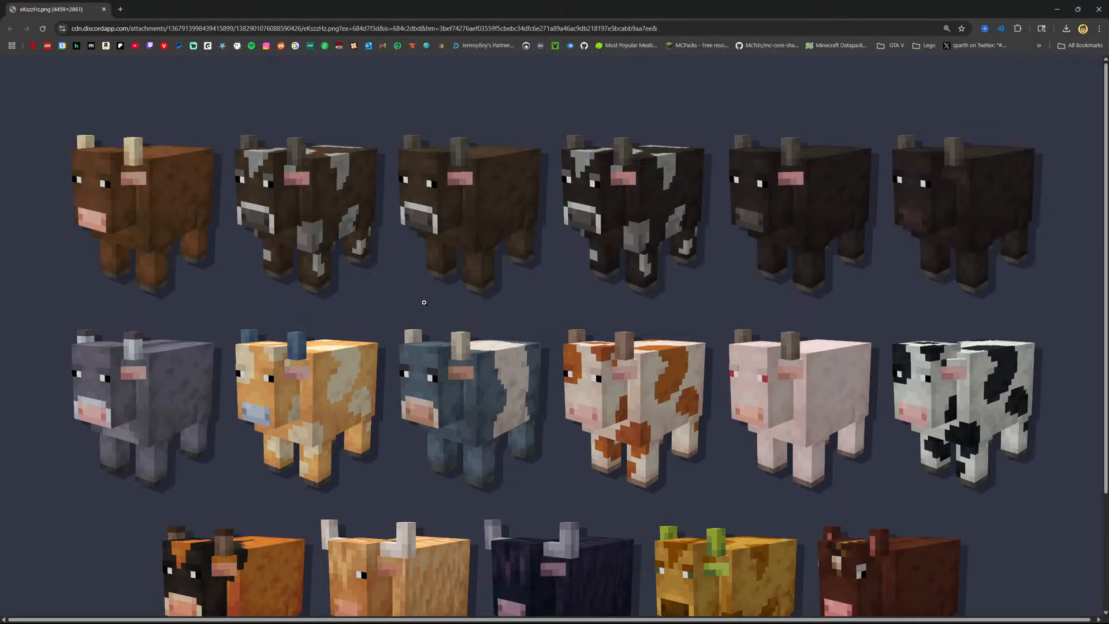
Extend the dark brown brows outward to both edges of the ox's face, comparing with the Minecraft cow reference image.
key("alt+Tab")
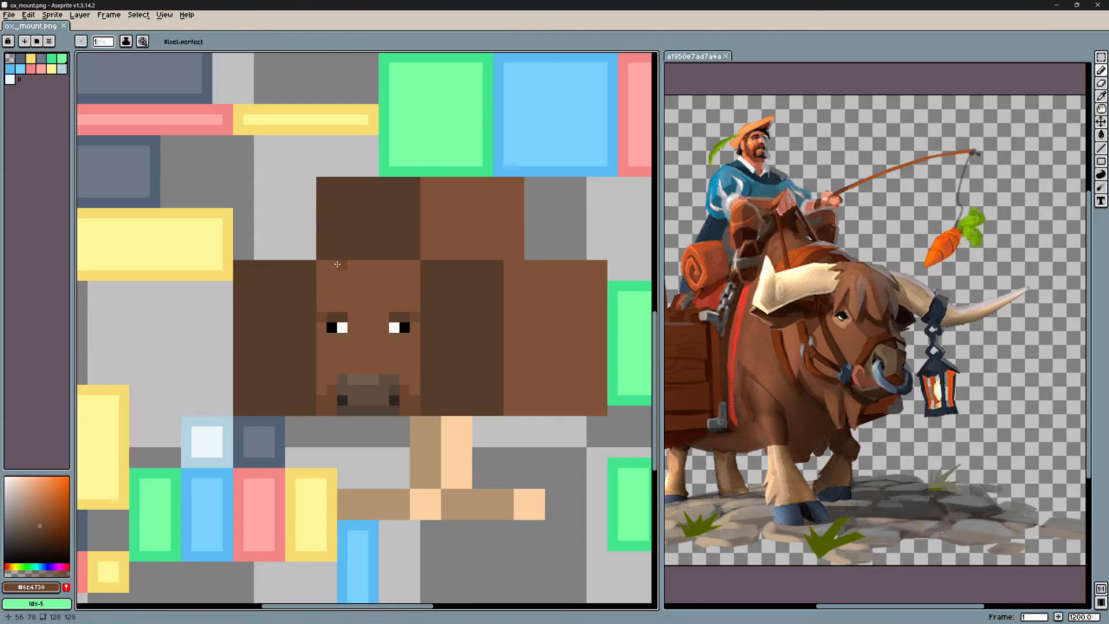
scroll(362, 316, "up", 2)
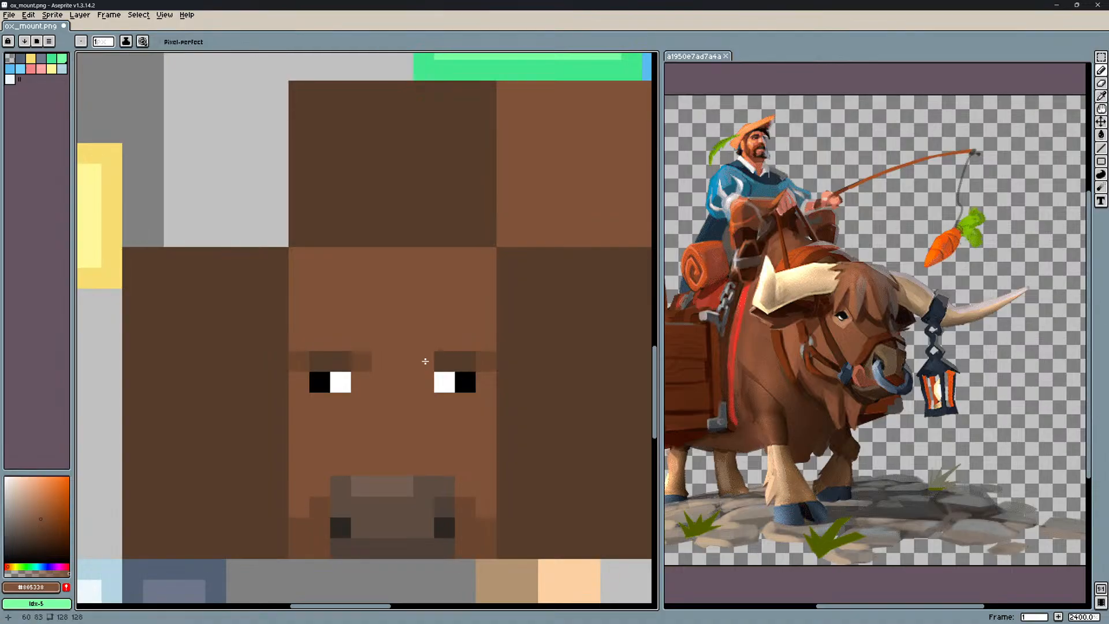
key("alt+Tab")
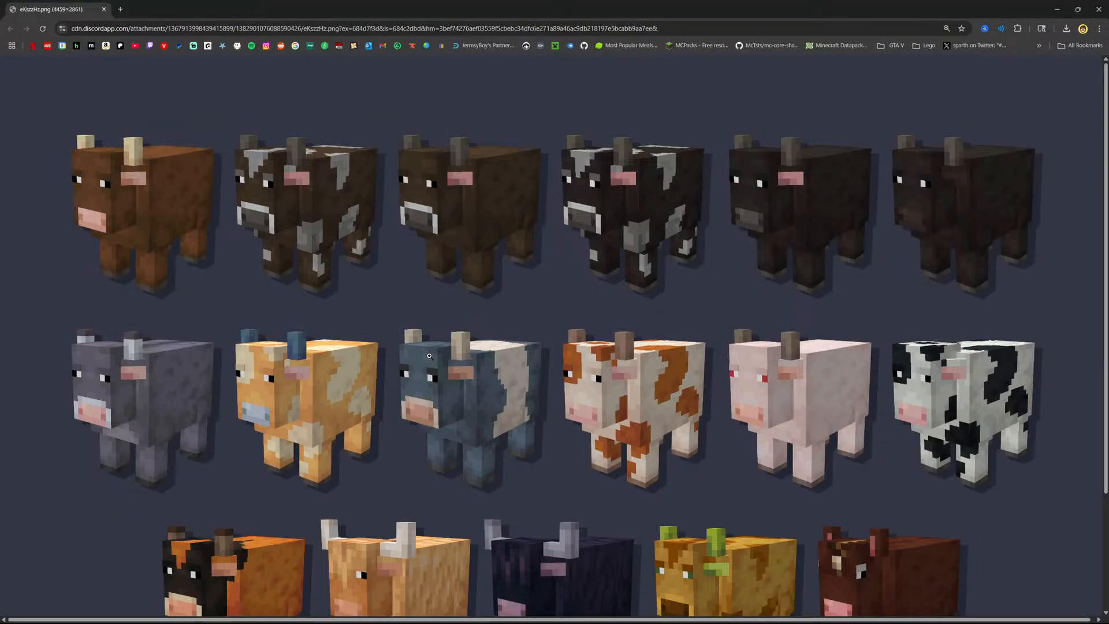
key("alt+Tab")
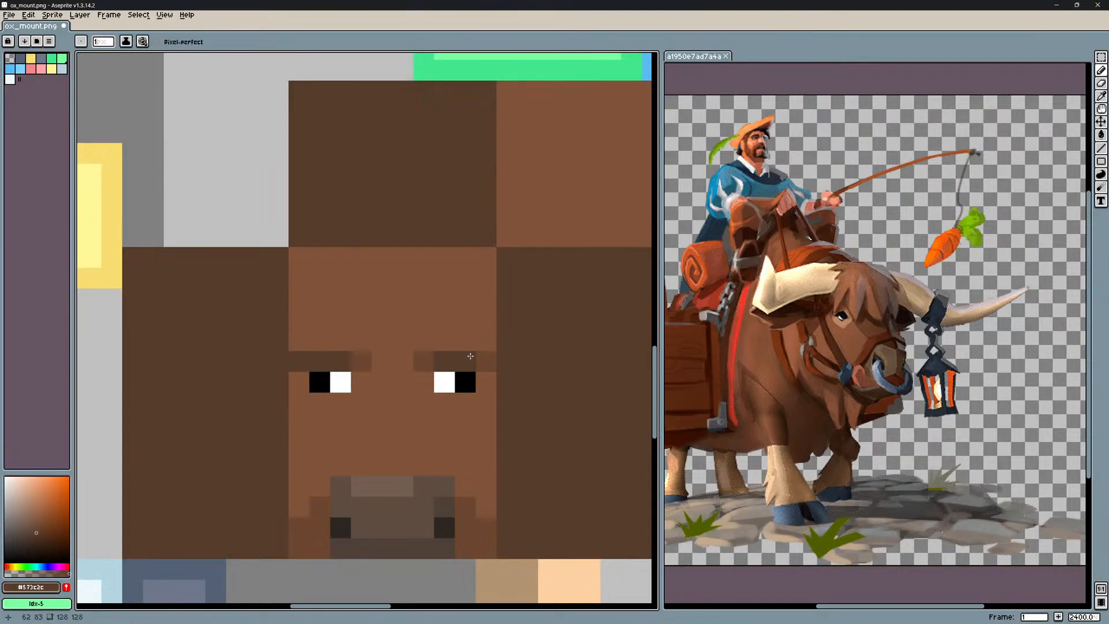
left_click(485, 357)
left_click(426, 356, "alt")
Shade the fur below and beside the outer corners of both eyes with medium brown #6c4730, checking the cow reference image.
key("alt+Tab")
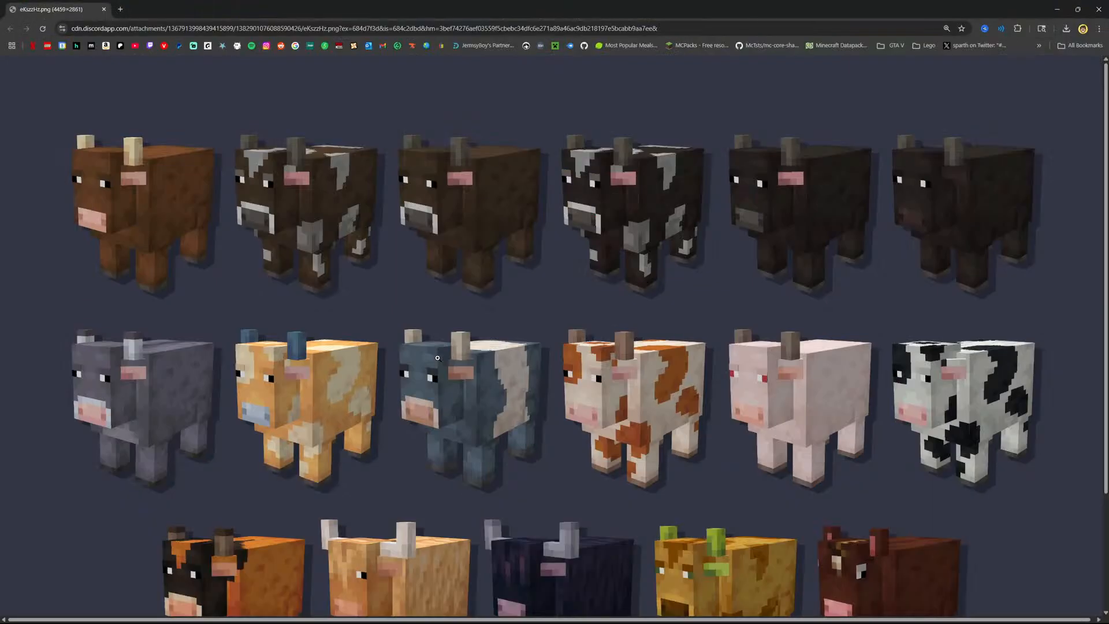
key("alt+Tab")
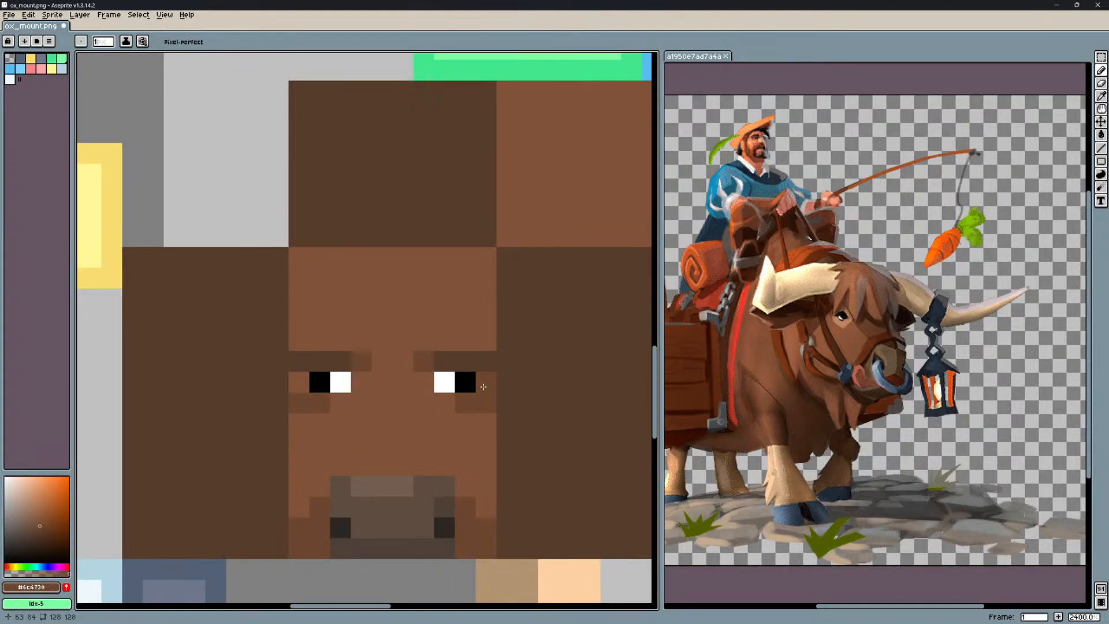
scroll(462, 390, "down", 3)
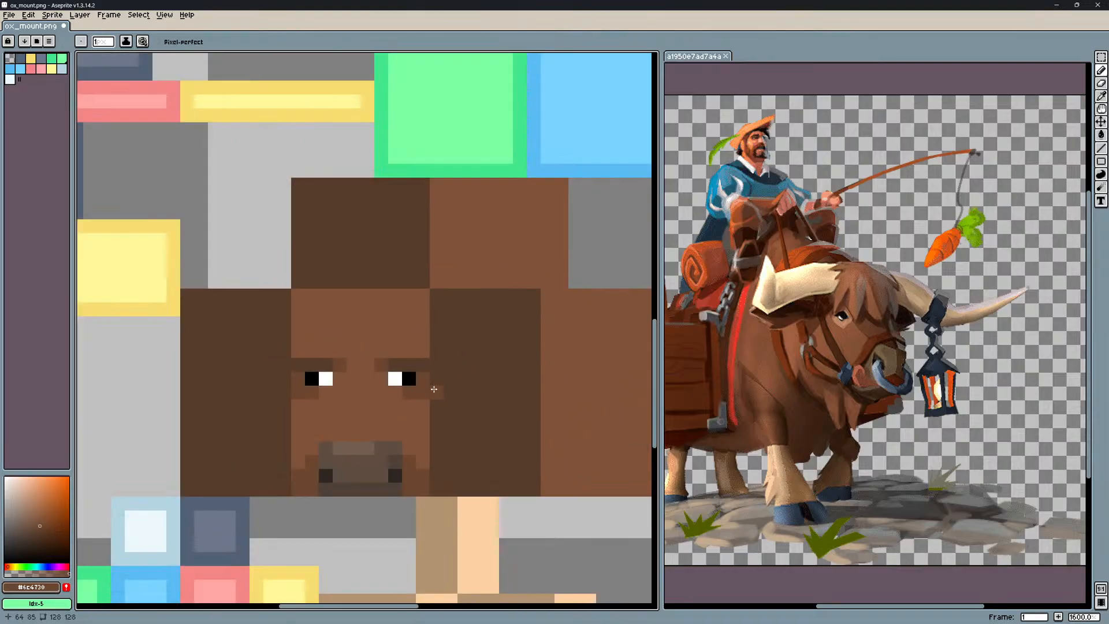
scroll(442, 382, "up", 2)
key("alt+Tab")
key("alt+Tab")
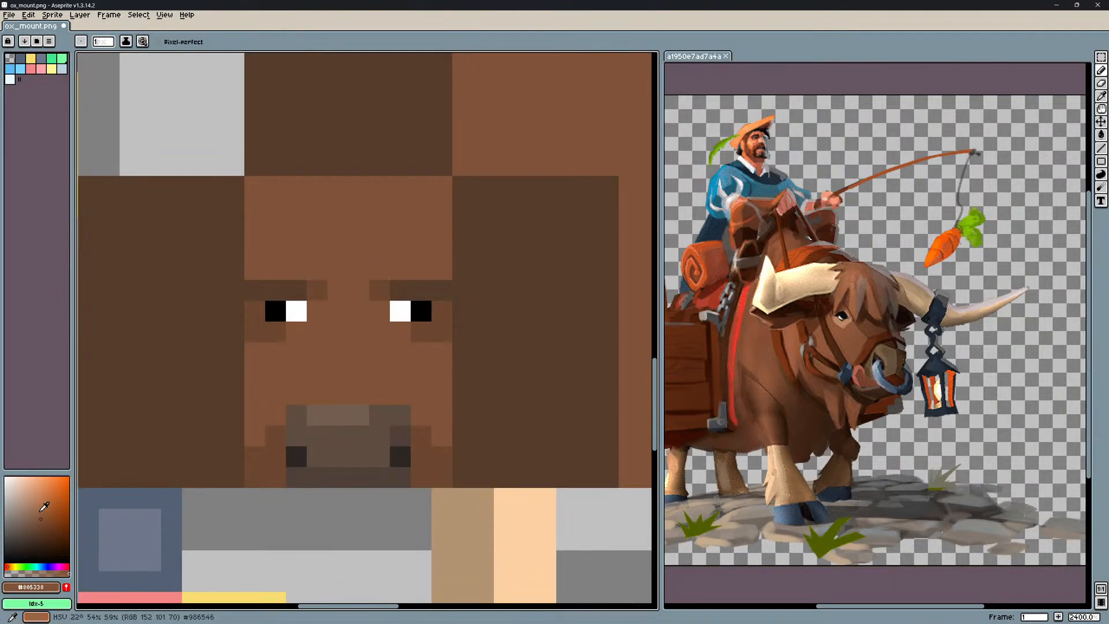
Paint fur highlights above the muzzle and between the eyes with a lighter brown, HSV 24, 56, 59, following the cow reference.
left_click(10, 563)
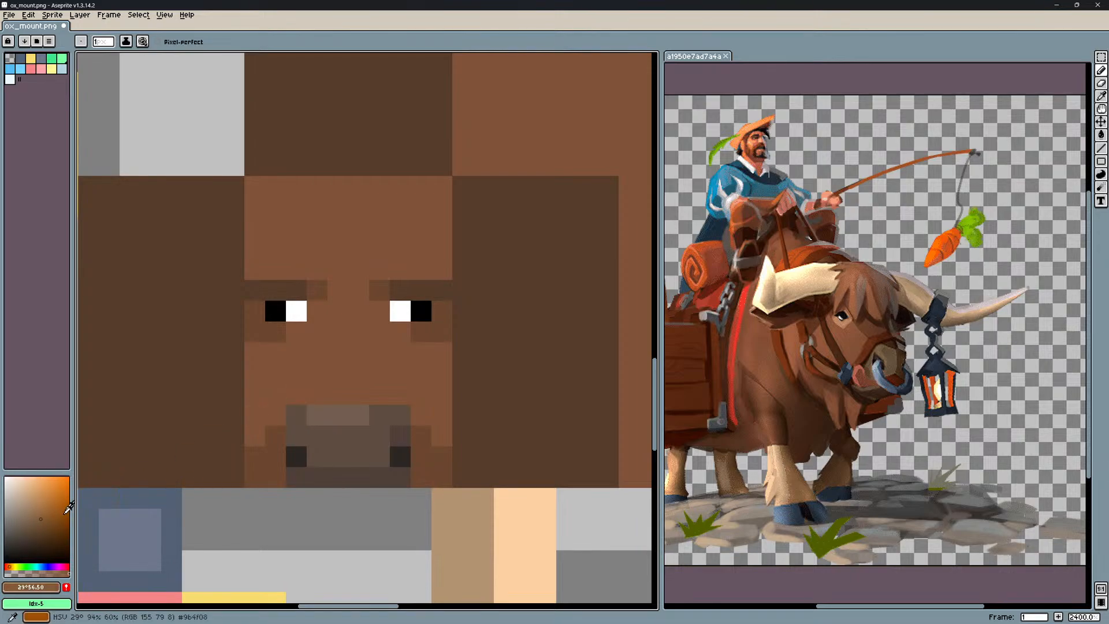
left_click(11, 564)
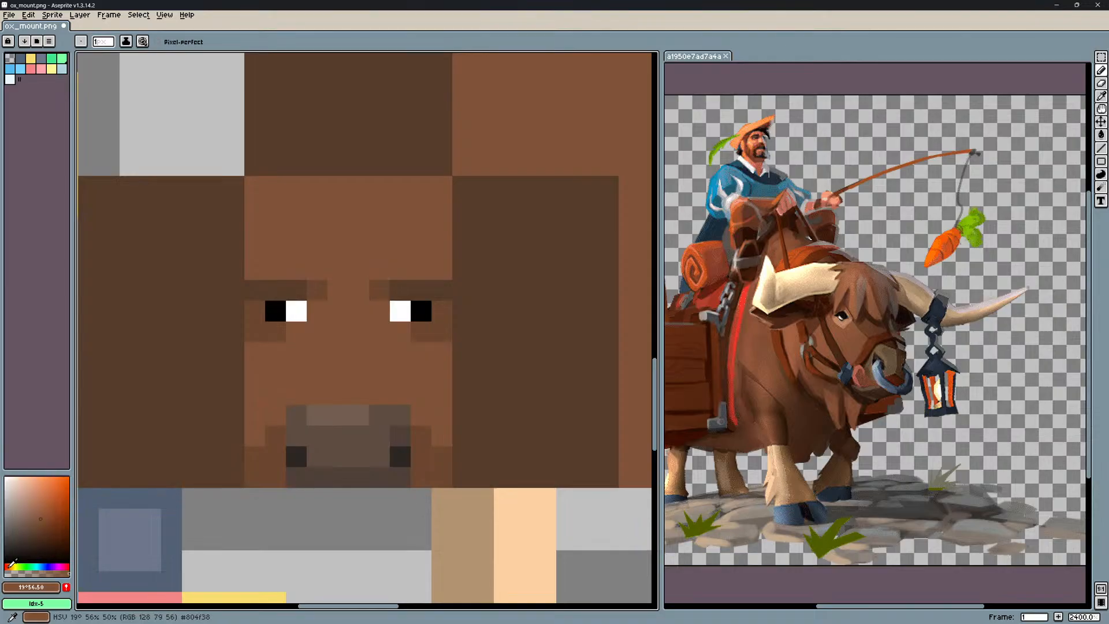
left_click(12, 564)
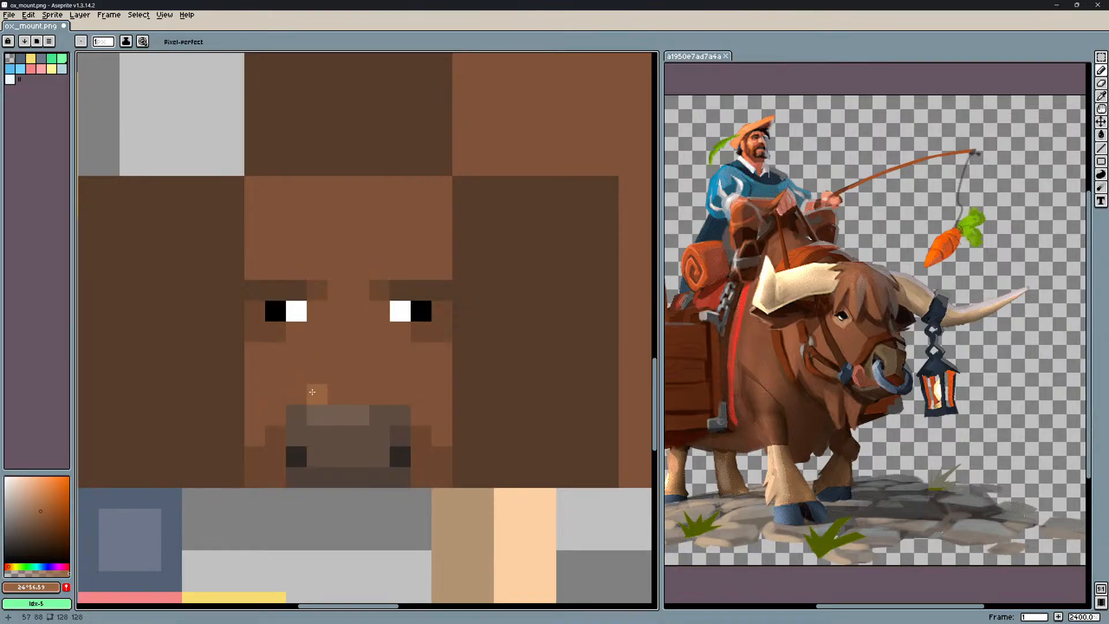
left_click_drag(316, 393, 365, 390)
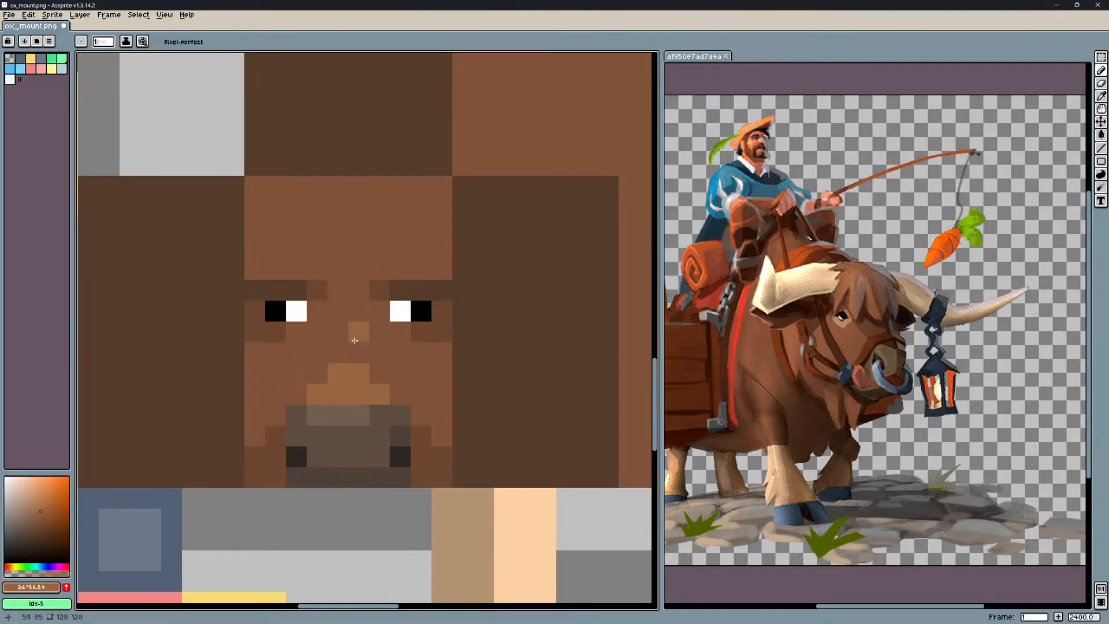
key("alt+Tab")
key("alt+Tab")
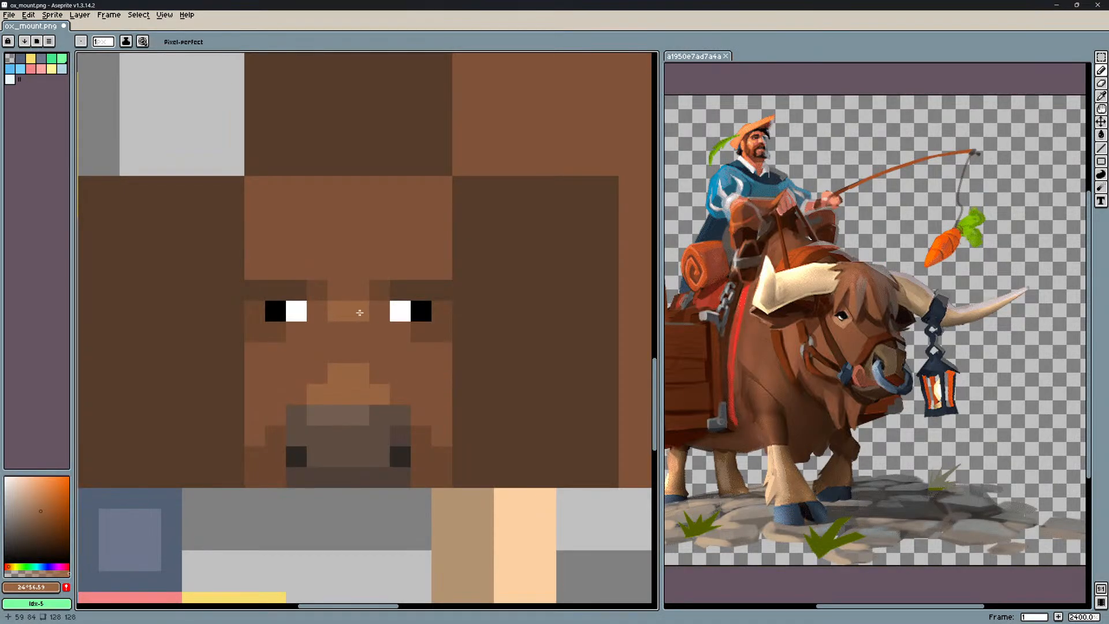
Save the texture and inspect the updated ox face on the 3D model in Blockbench.
scroll(456, 332, "down", 1)
scroll(445, 333, "up", 1)
key("ctrl+s")
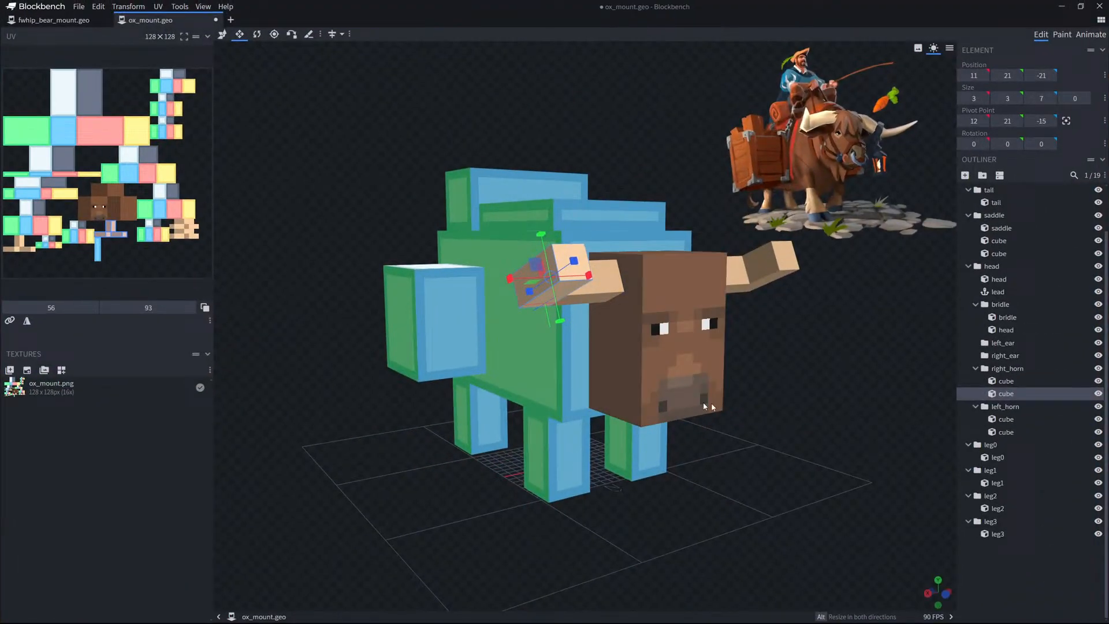
left_click_drag(712, 405, 789, 401)
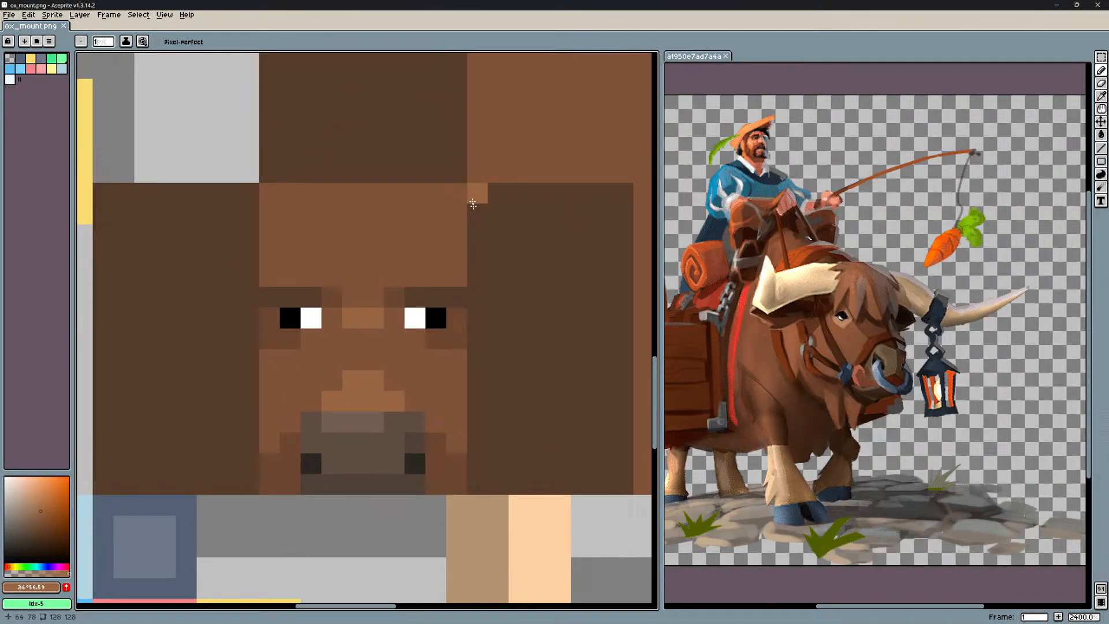
Turn the brows into ragged hair tufts between and above the eyes with the dark brown #573c2c.
left_click(490, 292, "alt")
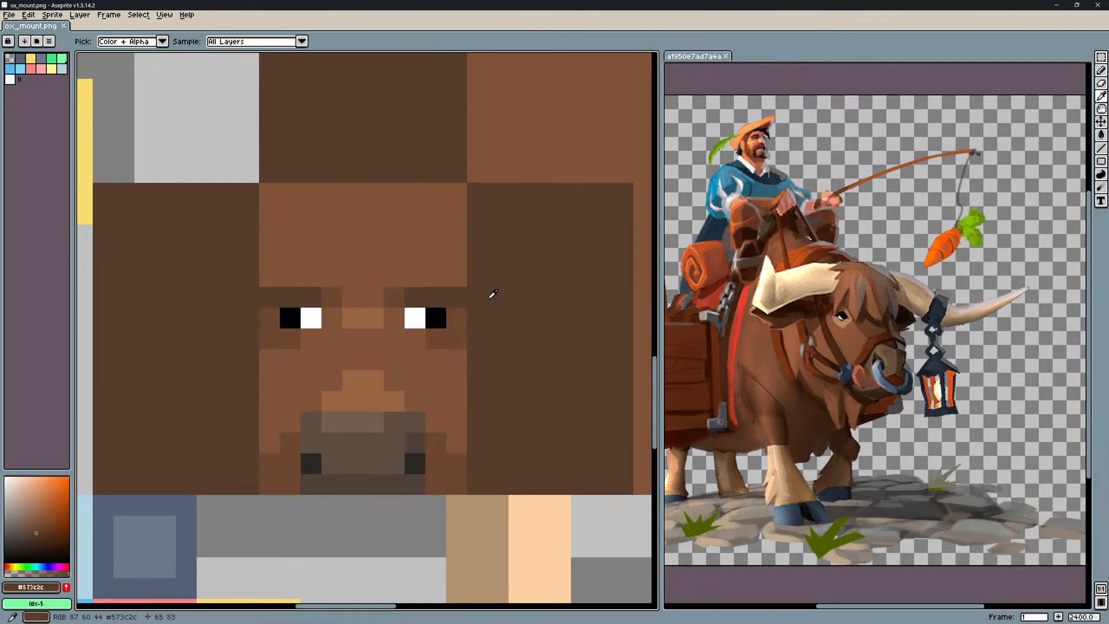
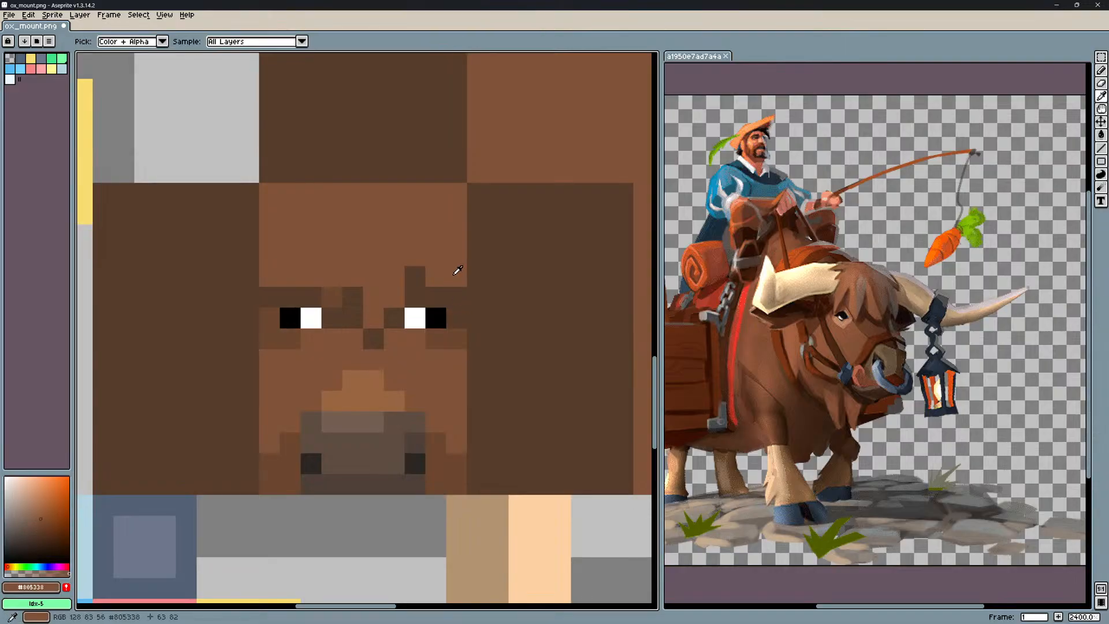
scroll(456, 270, "down", 4)
scroll(491, 344, "up", 3)
key("i")
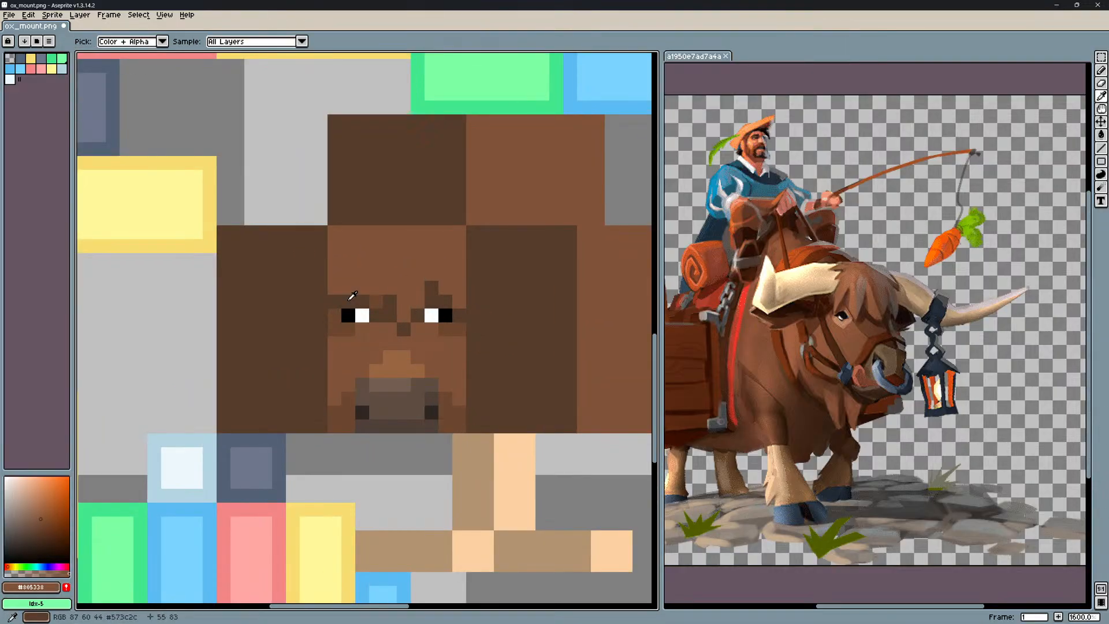
left_click(349, 300, "alt")
left_click(348, 288)
Paint vertical hair strands down the forehead above the brows with the medium brown sampled beside the eyes.
left_click(340, 329, "alt")
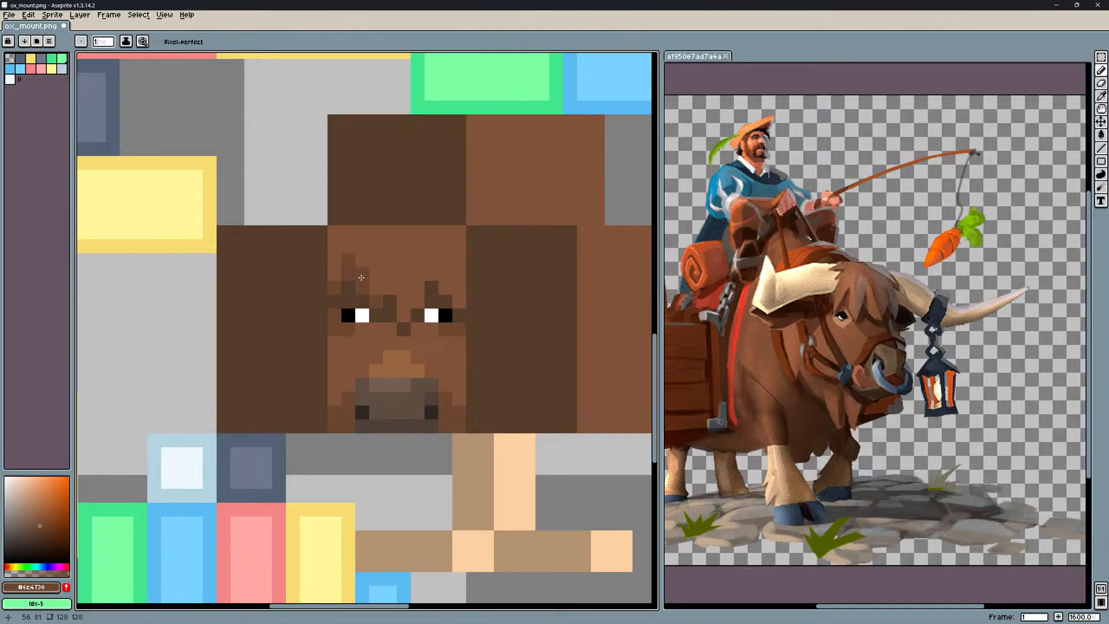
middle_click_drag(430, 323, 418, 342)
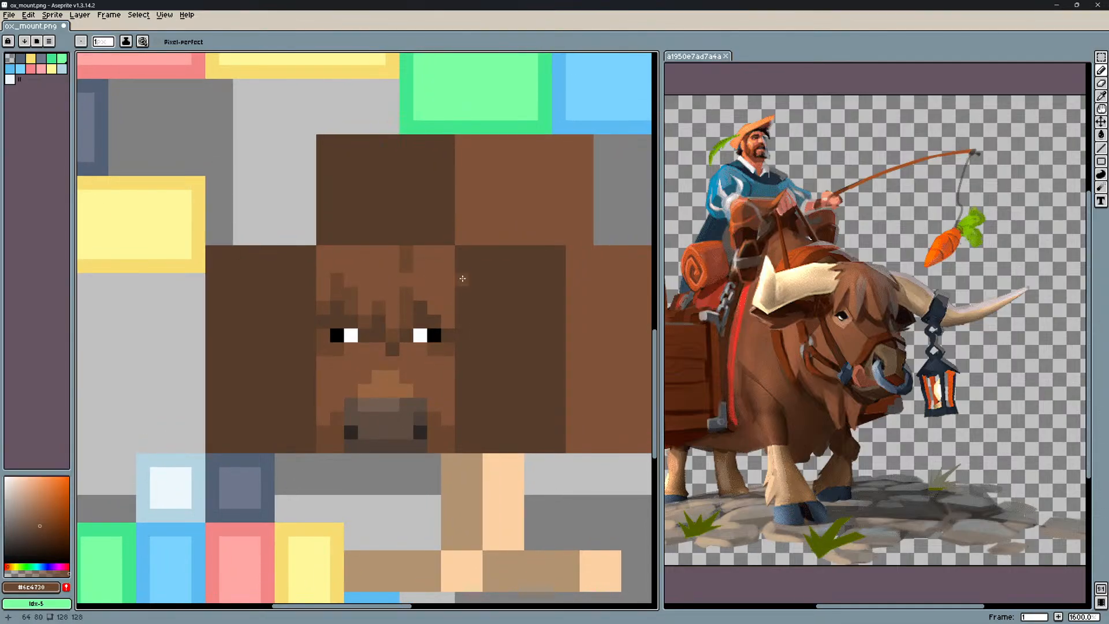
middle_click_drag(462, 279, 457, 300)
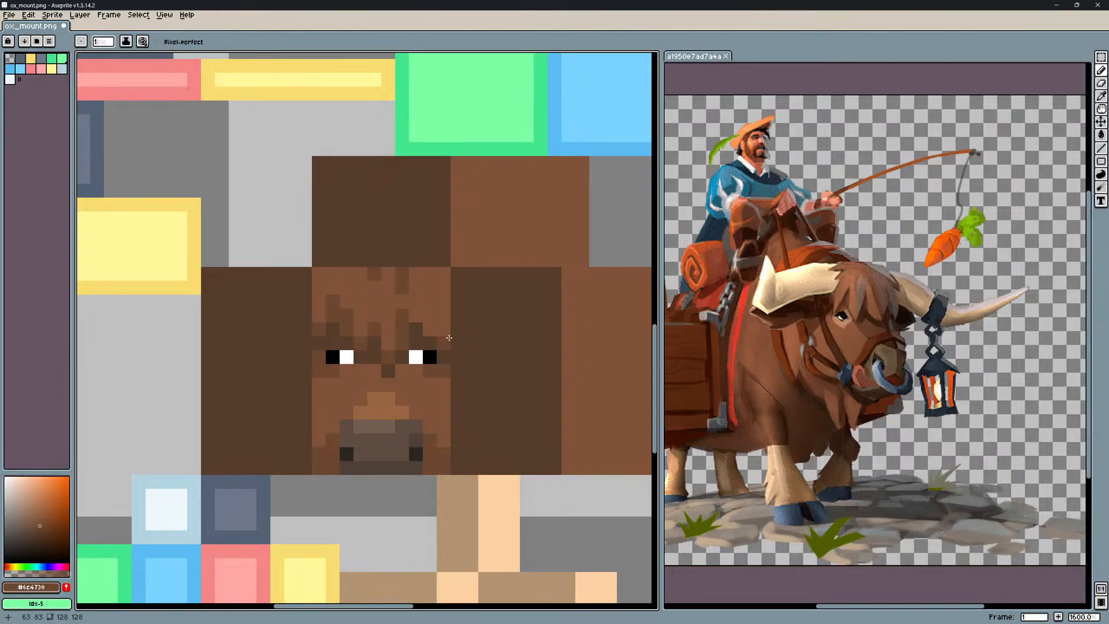
scroll(428, 327, "up", 2)
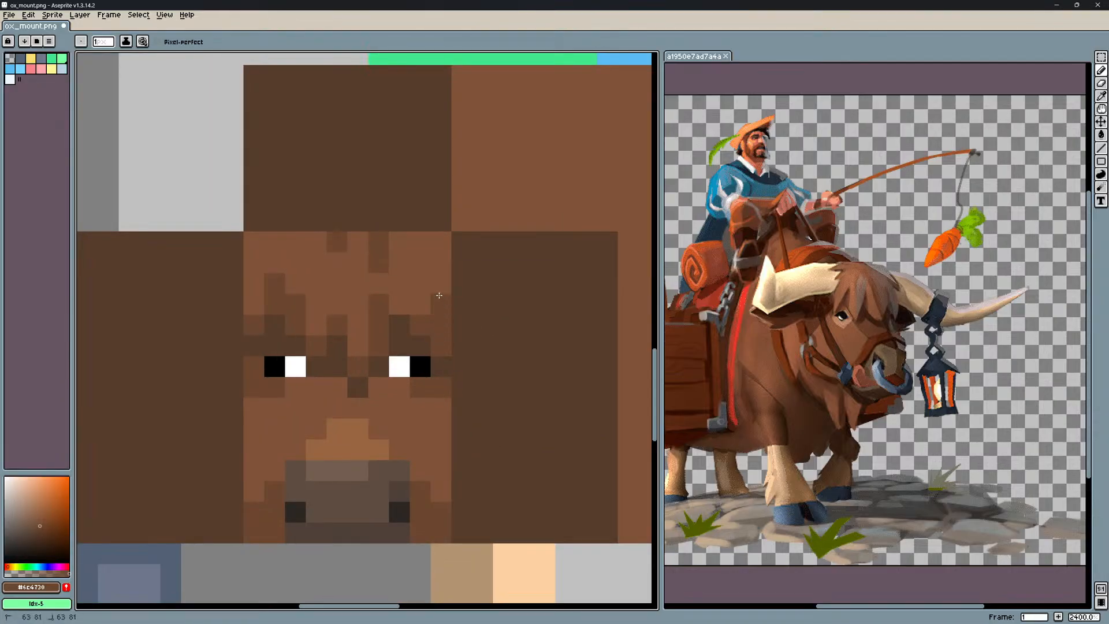
Streak both sides of the forehead hair with highlight locks in the light brown sampled above the muzzle.
left_click(345, 433, "alt")
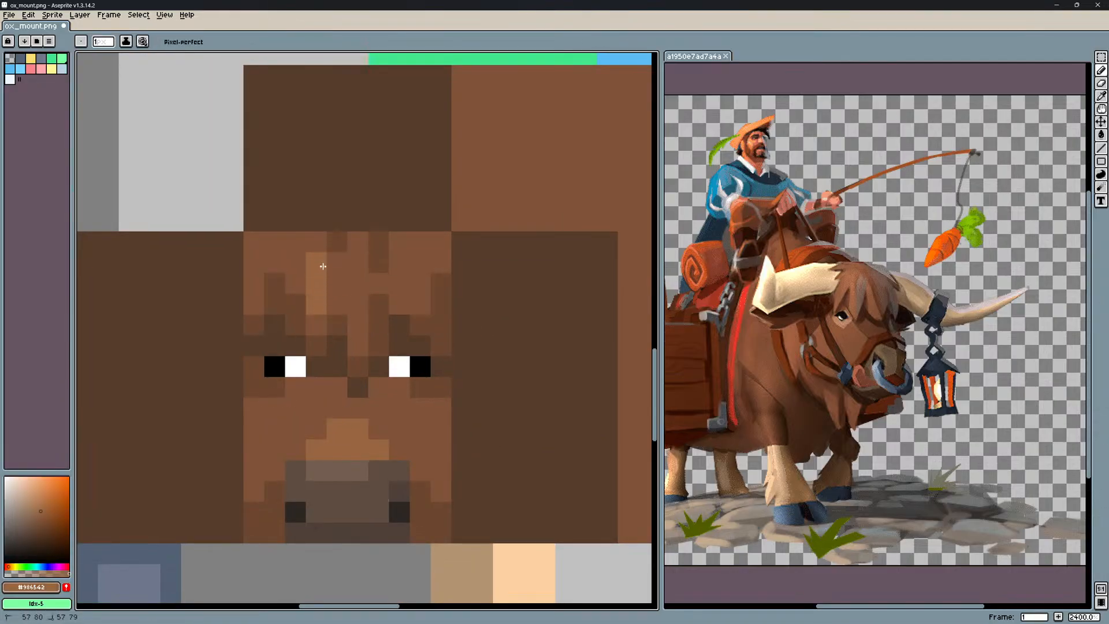
scroll(333, 284, "down", 3)
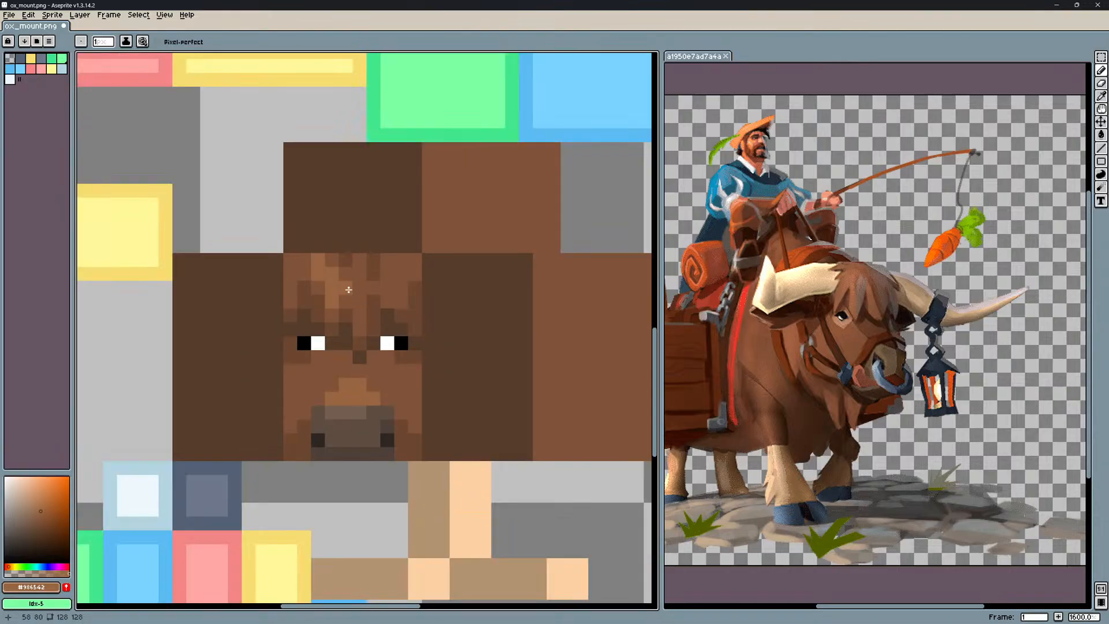
scroll(277, 272, "up", 3)
scroll(323, 289, "down", 6)
scroll(465, 347, "up", 6)
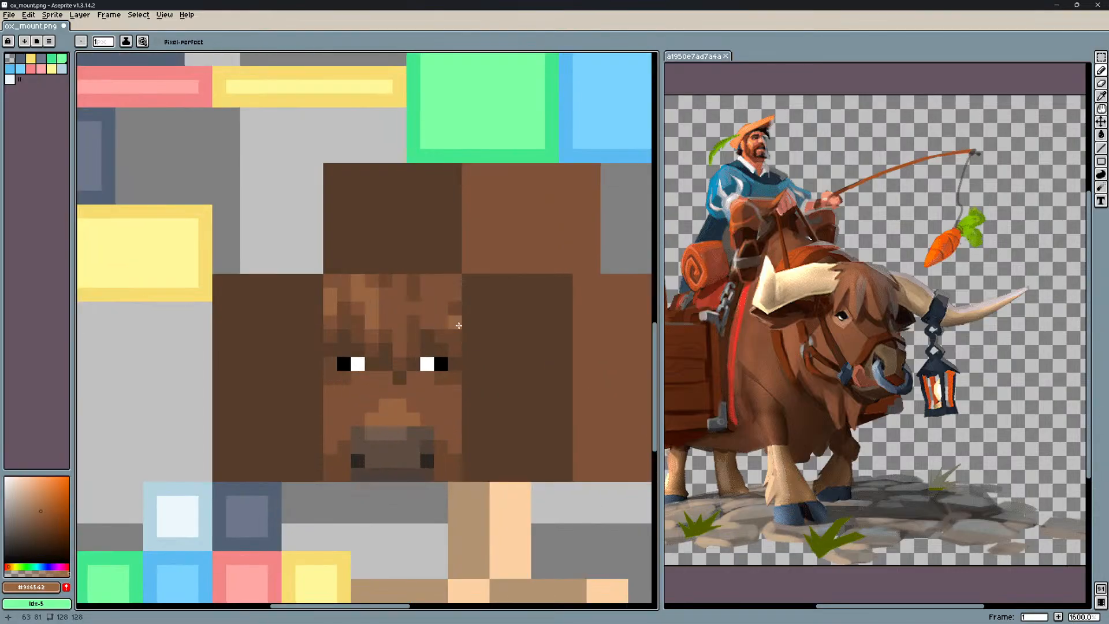
scroll(505, 335, "down", 6)
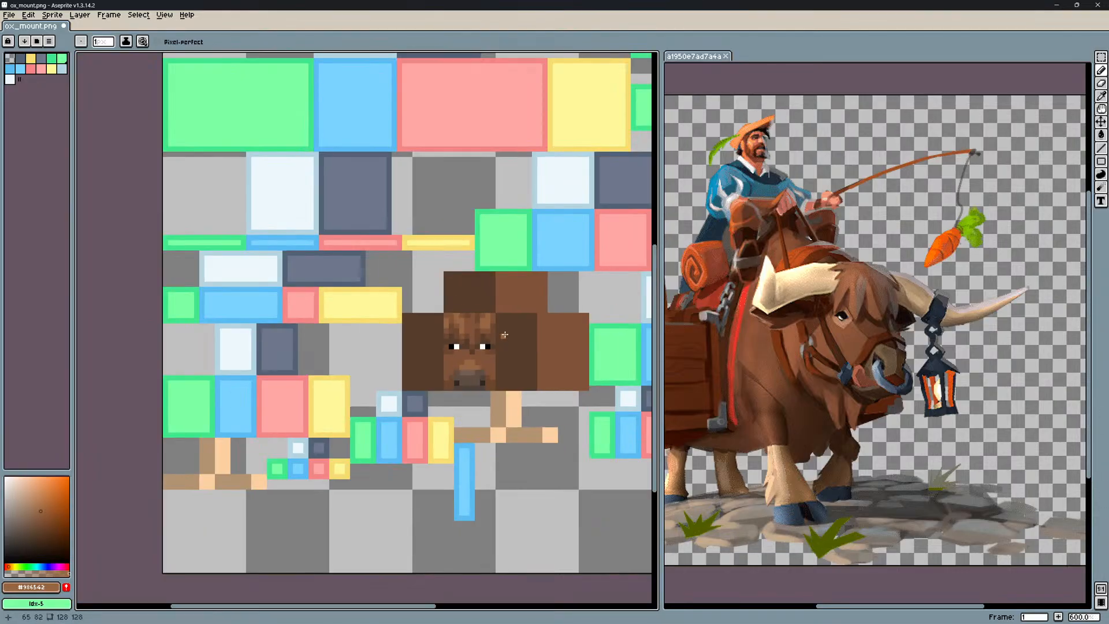
scroll(504, 335, "up", 3)
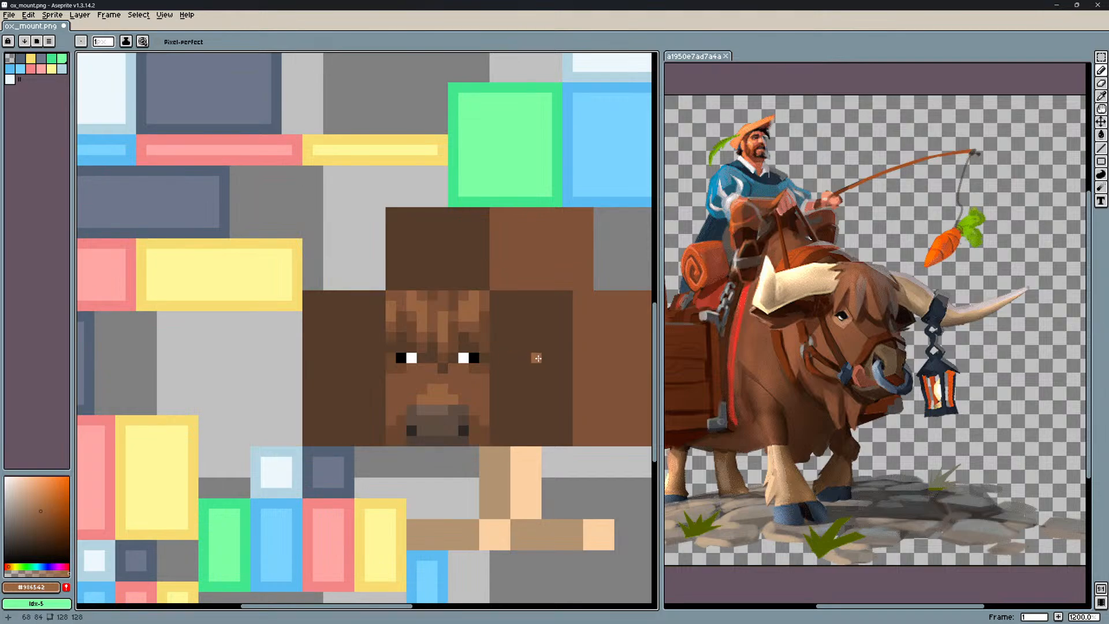
scroll(538, 358, "down", 3)
scroll(512, 325, "up", 3)
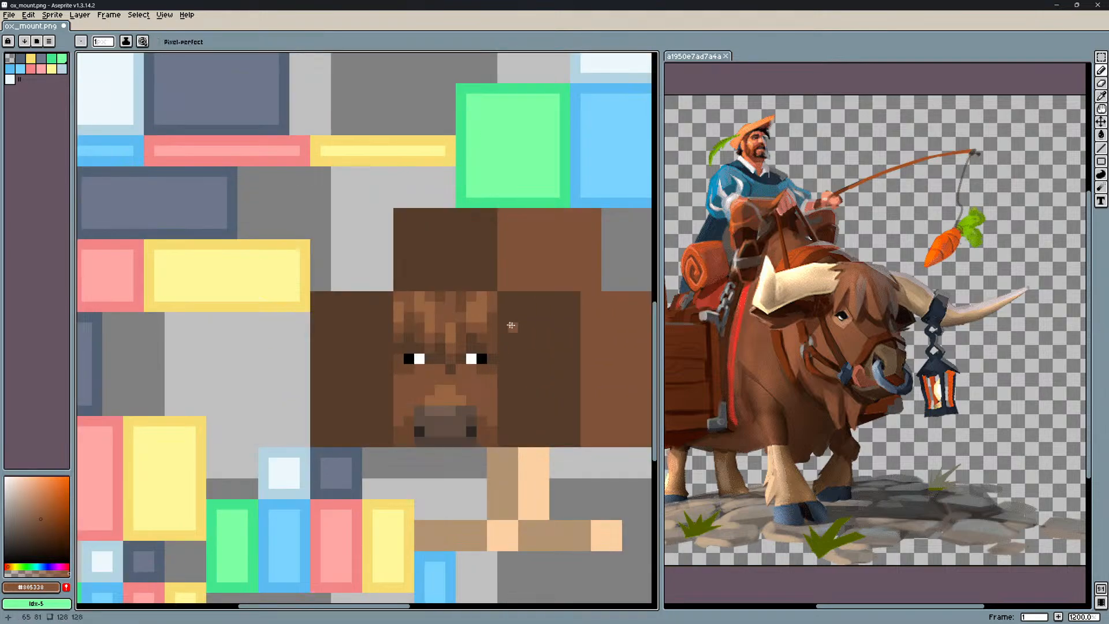
Refine the central forehead locks with base brown #805338 and a dark #573c2c strand, and save the texture.
scroll(512, 326, "down", 4)
scroll(522, 340, "up", 5)
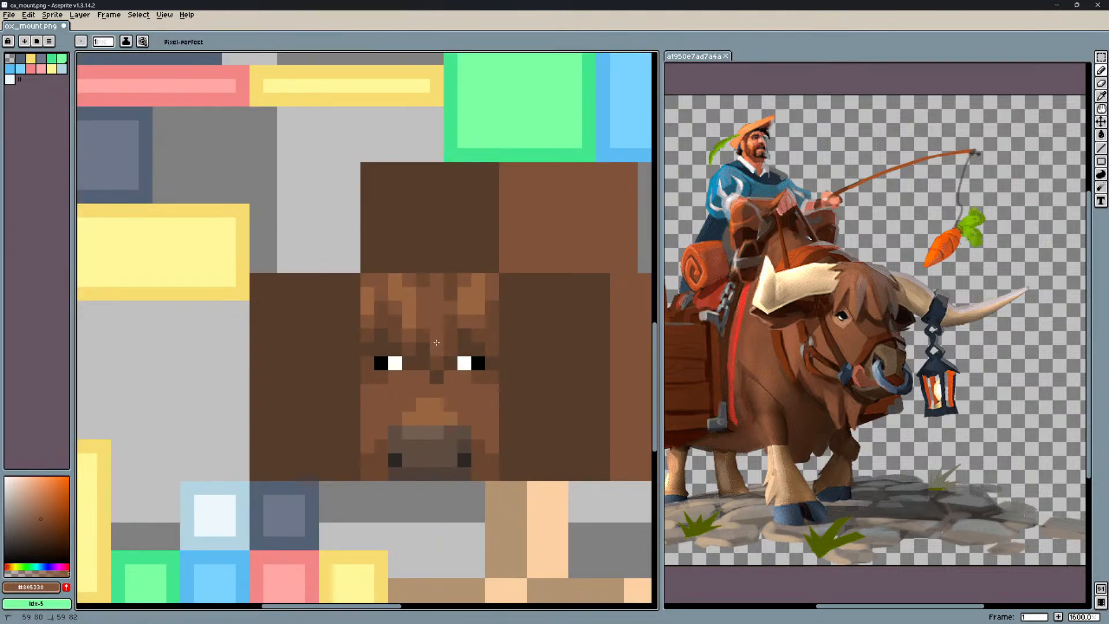
left_click(467, 338, "alt")
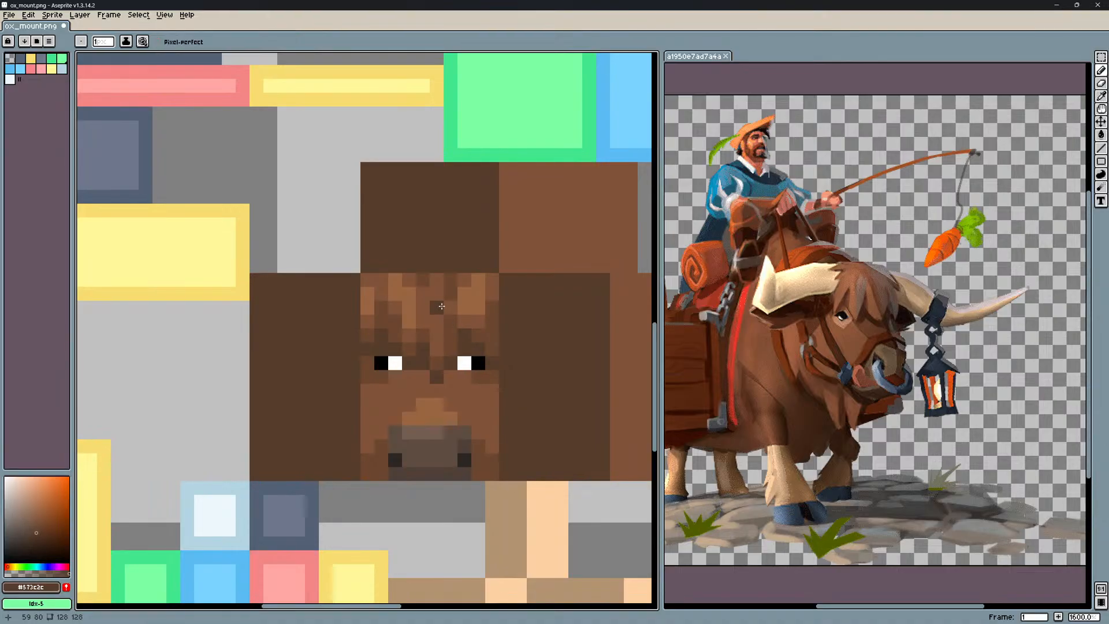
key("alt")
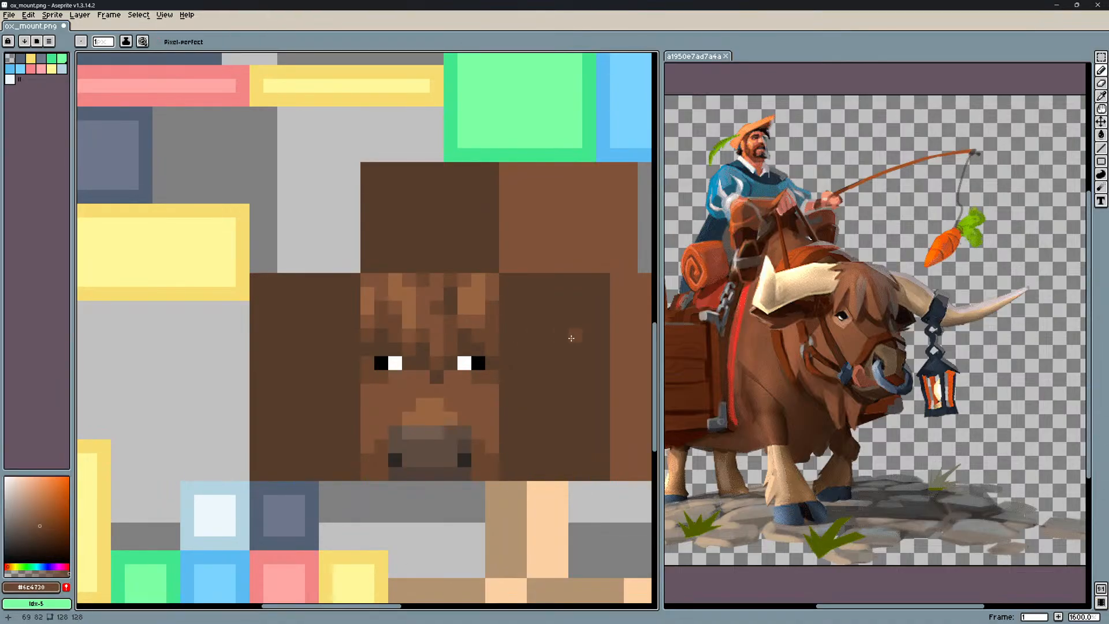
scroll(571, 338, "down", 4)
scroll(569, 338, "up", 1)
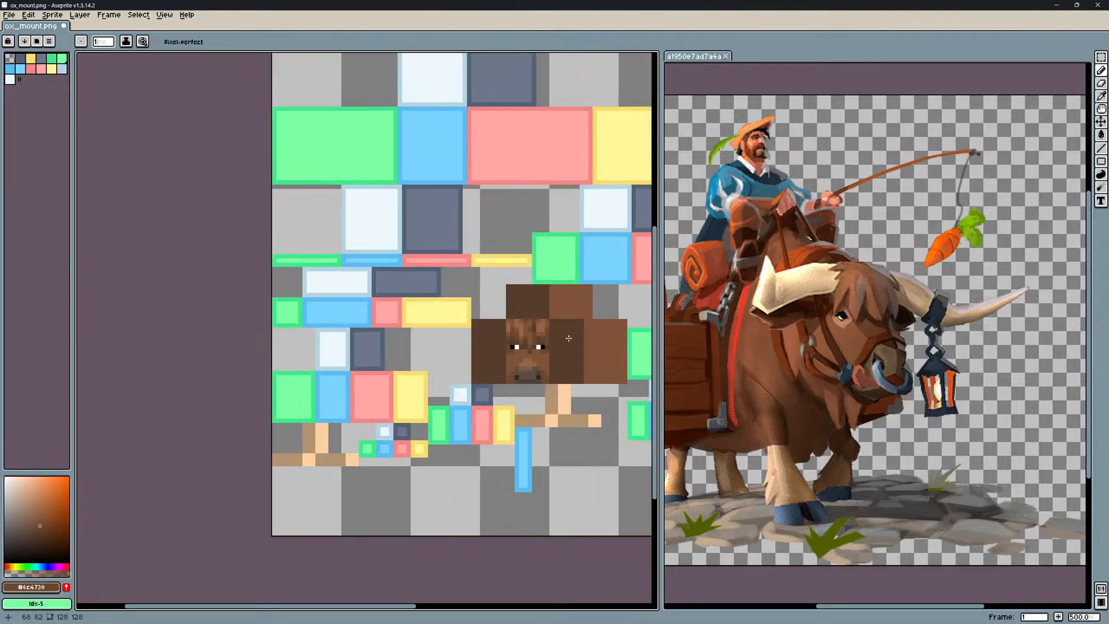
key("ctrl+s")
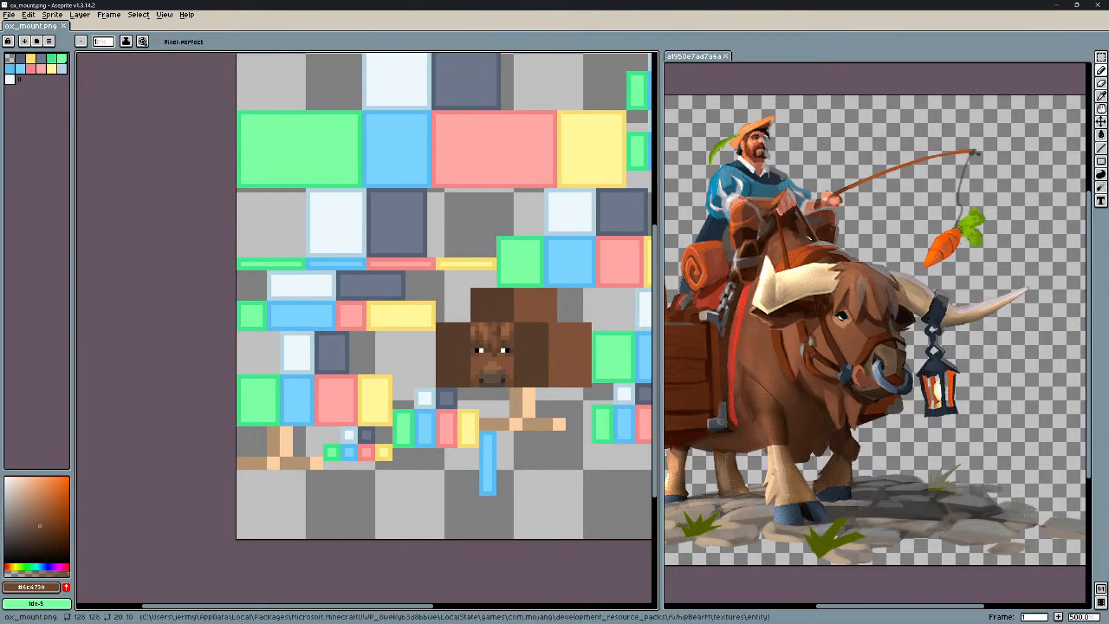
Soften the dark tuft directly above the right-hand eye with medium brown #6c4730 pixels.
scroll(544, 347, "up", 2)
scroll(480, 342, "up", 5)
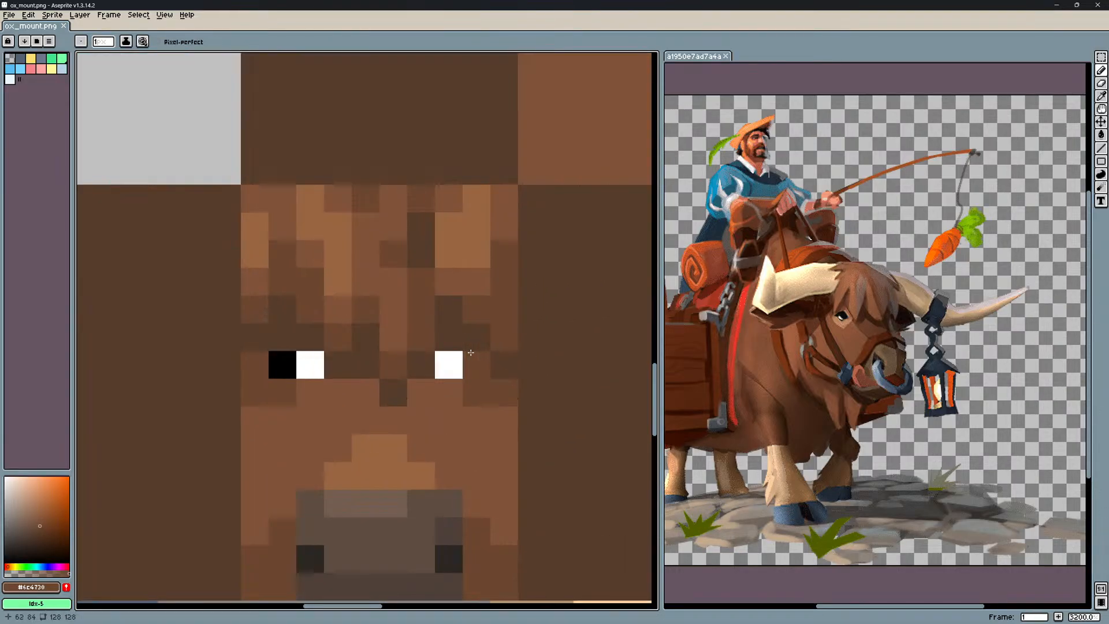
left_click_drag(454, 327, 471, 329)
scroll(602, 373, "down", 5)
scroll(587, 363, "up", 2)
scroll(601, 392, "down", 2)
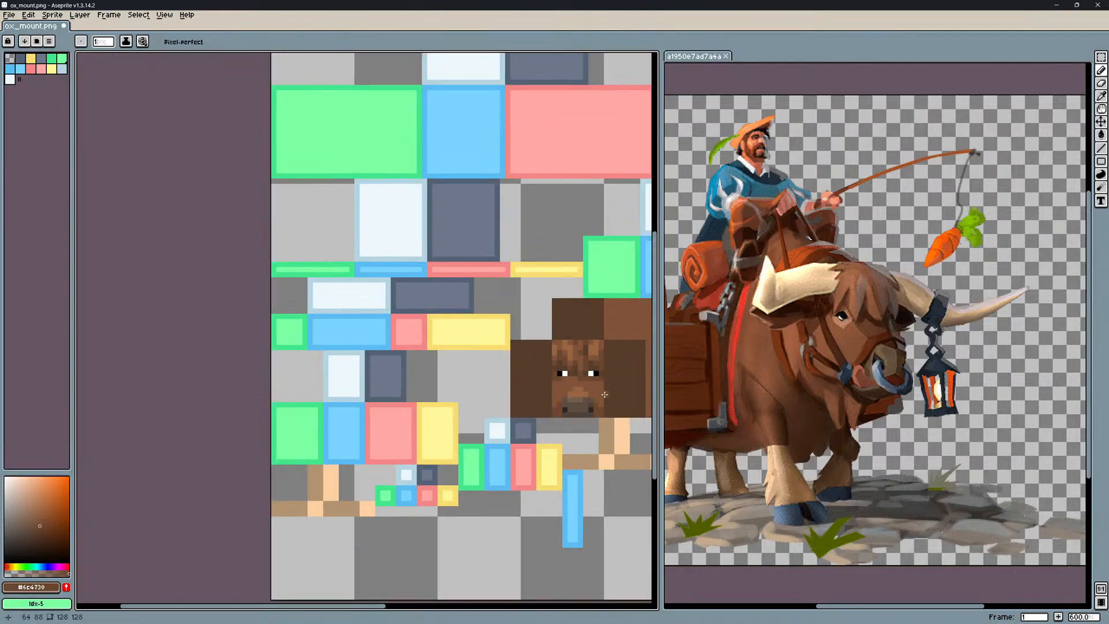
Undo the last hair edit and sample the base brown #805338 from the cheek below the right-hand eye.
key("ctrl+z")
scroll(602, 393, "up", 3)
left_click(583, 376, "alt")
scroll(567, 360, "down", 3)
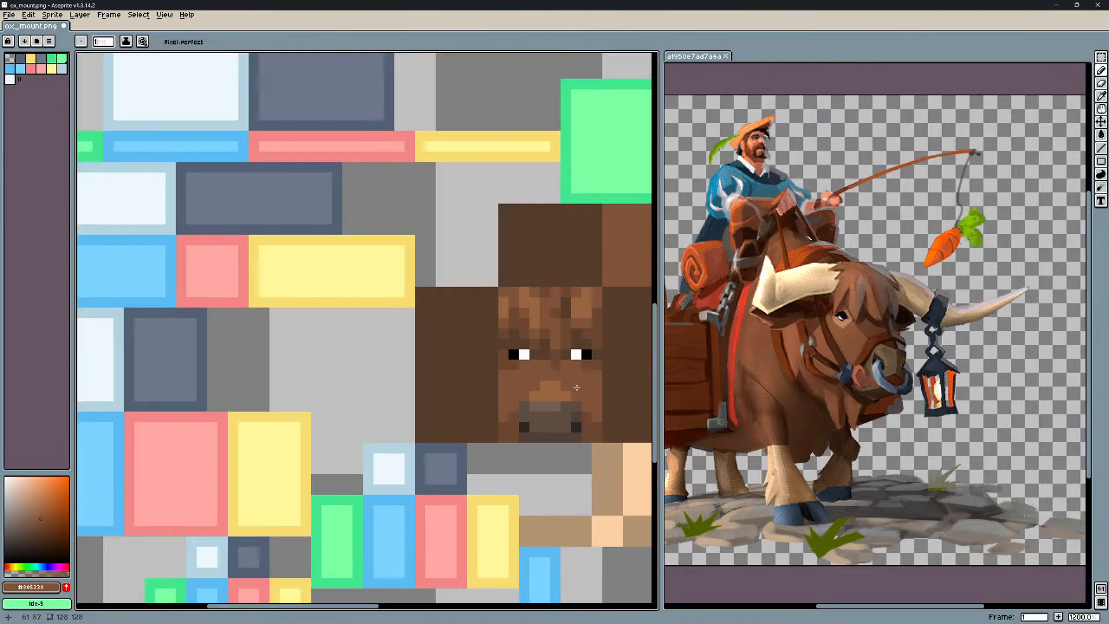
scroll(587, 390, "up", 3)
scroll(558, 377, "down", 1)
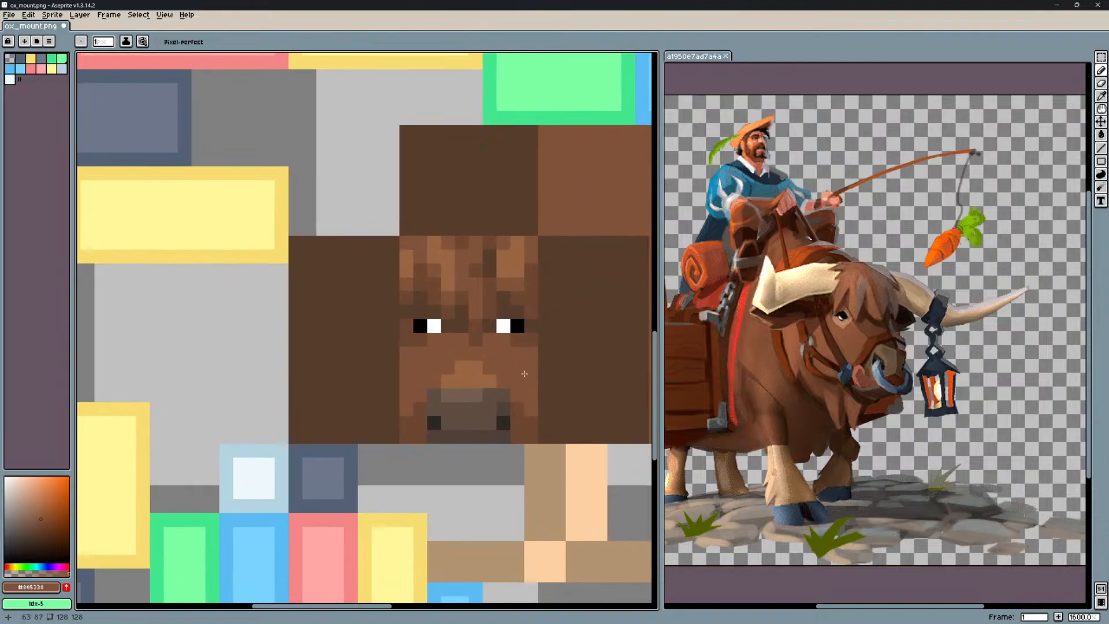
key("alt")
scroll(523, 362, "up", 1)
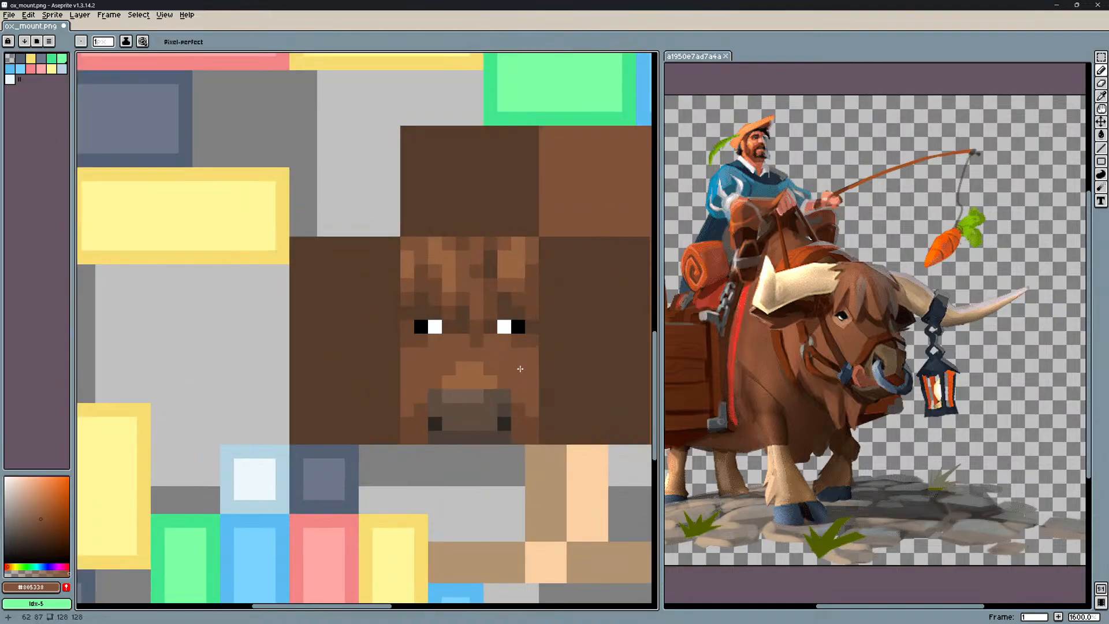
Move the muzzle up one pixel on the face, touch up the surrounding fur, and save the texture.
key("m")
left_click_drag(507, 356, 439, 396)
key("ctrl+d")
key("b")
left_click(526, 395, "alt")
key("ctrl+s")
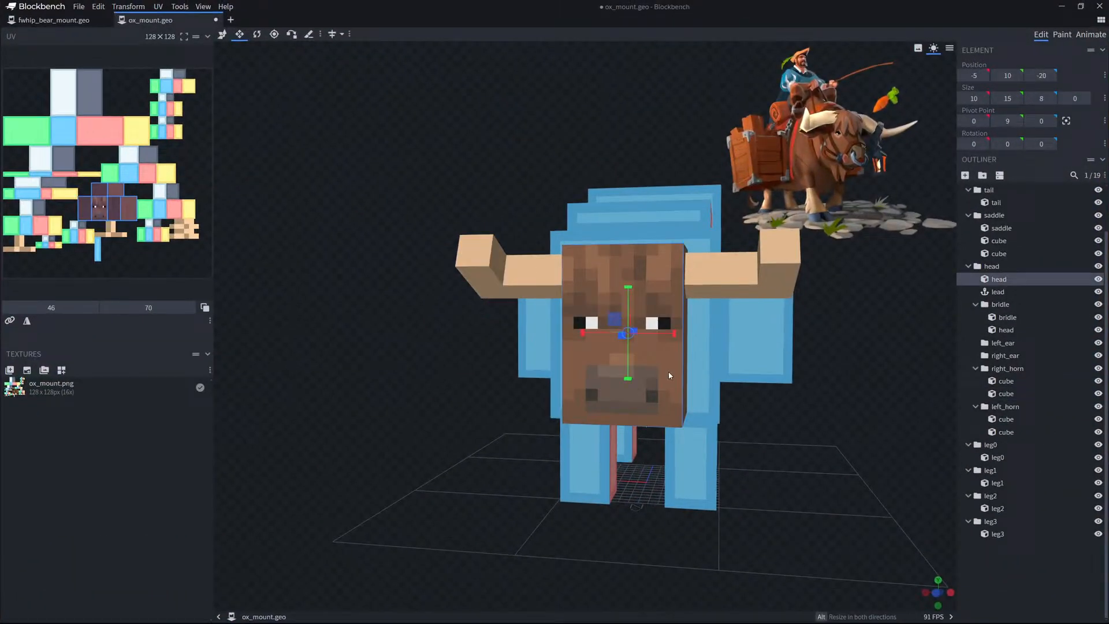
Shorten the head cube to a height of 14 by raising its underside to Y 11.
left_click_drag(948, 370, 859, 370)
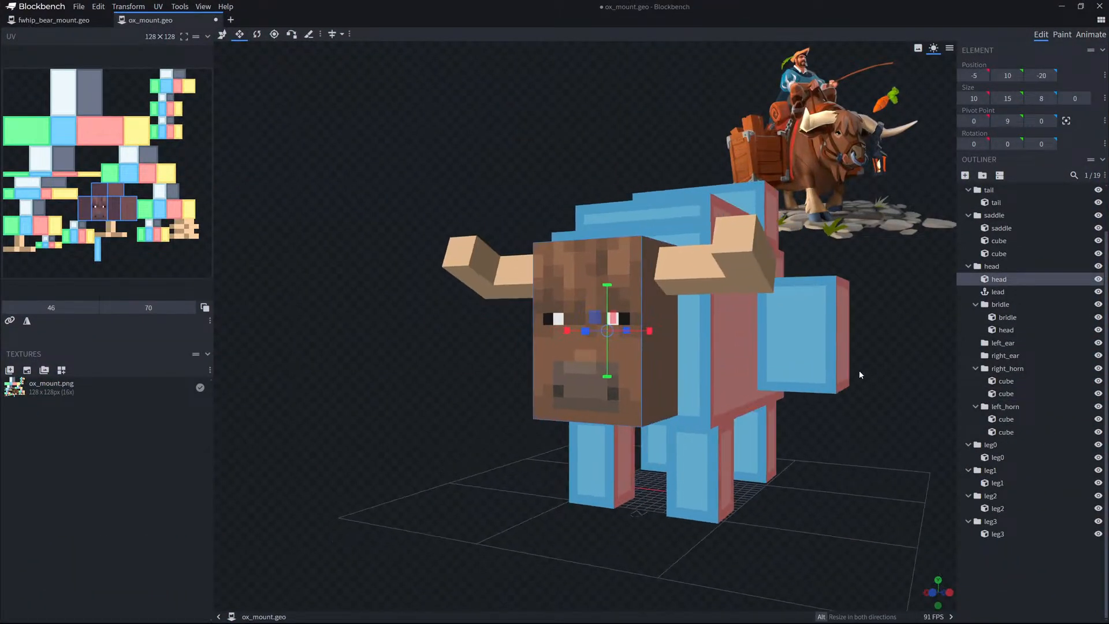
left_click_drag(599, 376, 599, 364)
left_click_drag(808, 494, 705, 431)
key("ctrl+z")
left_click_drag(571, 390, 572, 379)
left_click_drag(436, 383, 530, 391)
mouse_move(855, 430)
left_mouse_down()
mouse_move(918, 444)
mouse_move(871, 421)
left_mouse_up()
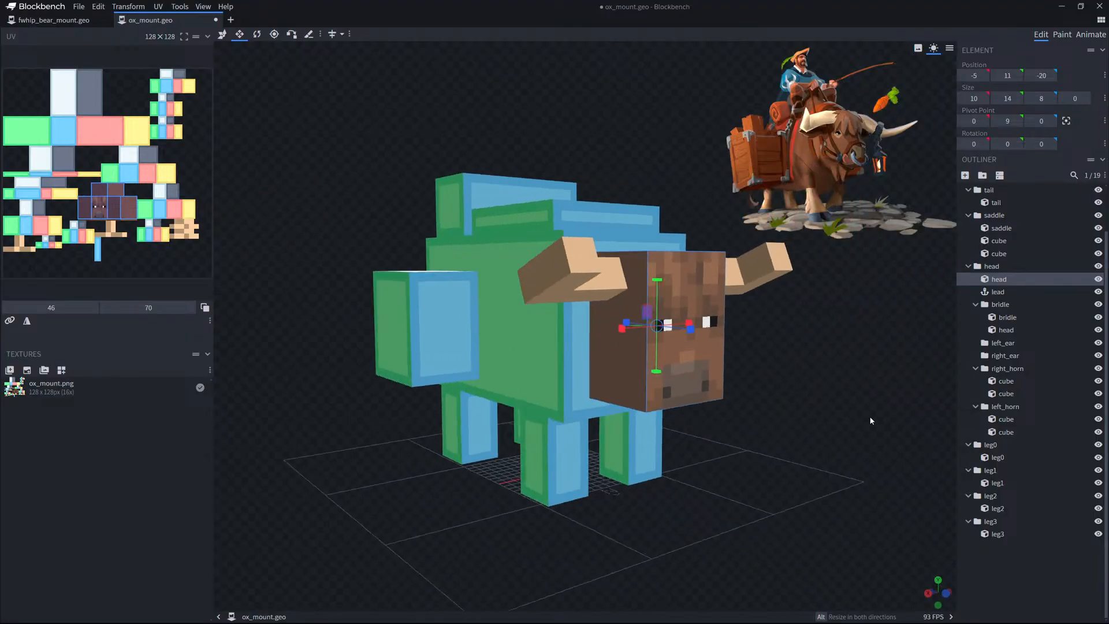
Add a new cube to the head group and move it forward to the snout at Z -22.
scroll(871, 420, "up", 3)
right_click_drag(871, 421, 754, 407)
scroll(753, 408, "up", 3)
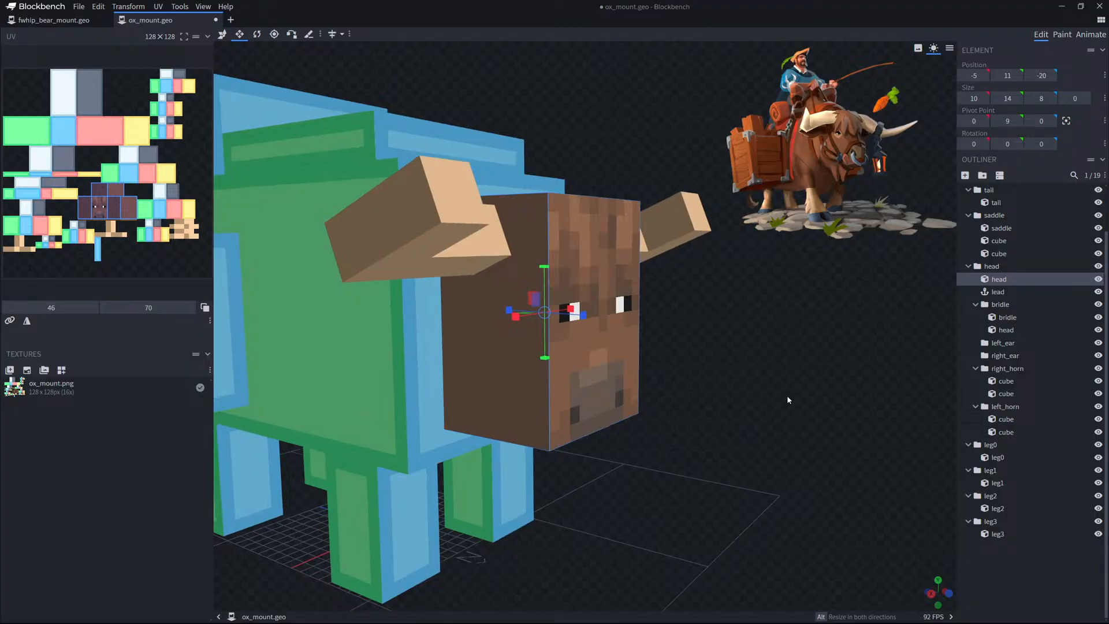
left_click(965, 175)
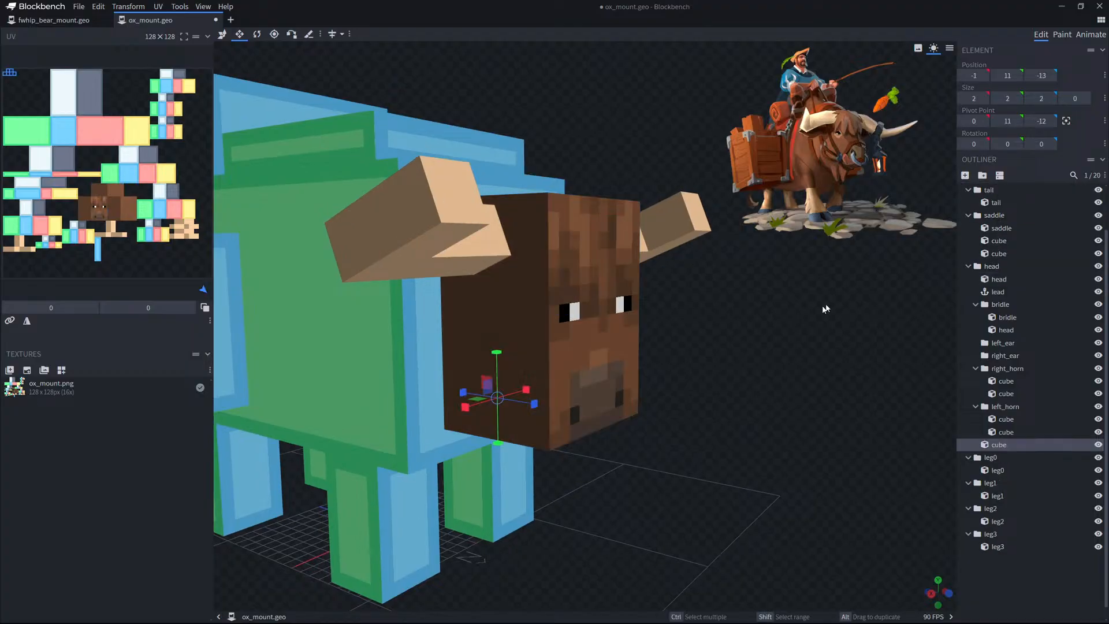
left_click_drag(824, 310, 835, 312)
key("v")
left_click_drag(468, 396, 594, 421)
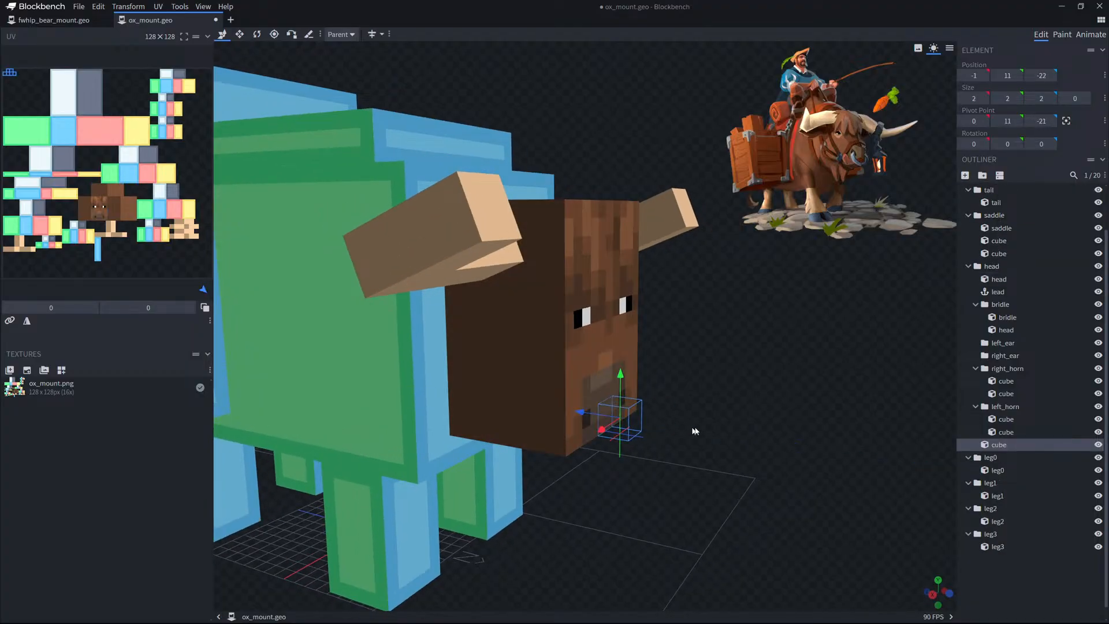
Resize the new muzzle cube to 6 × 4 × 2 so it covers the painted muzzle.
left_click_drag(695, 431, 630, 432)
key("s")
left_click_drag(545, 431, 513, 436)
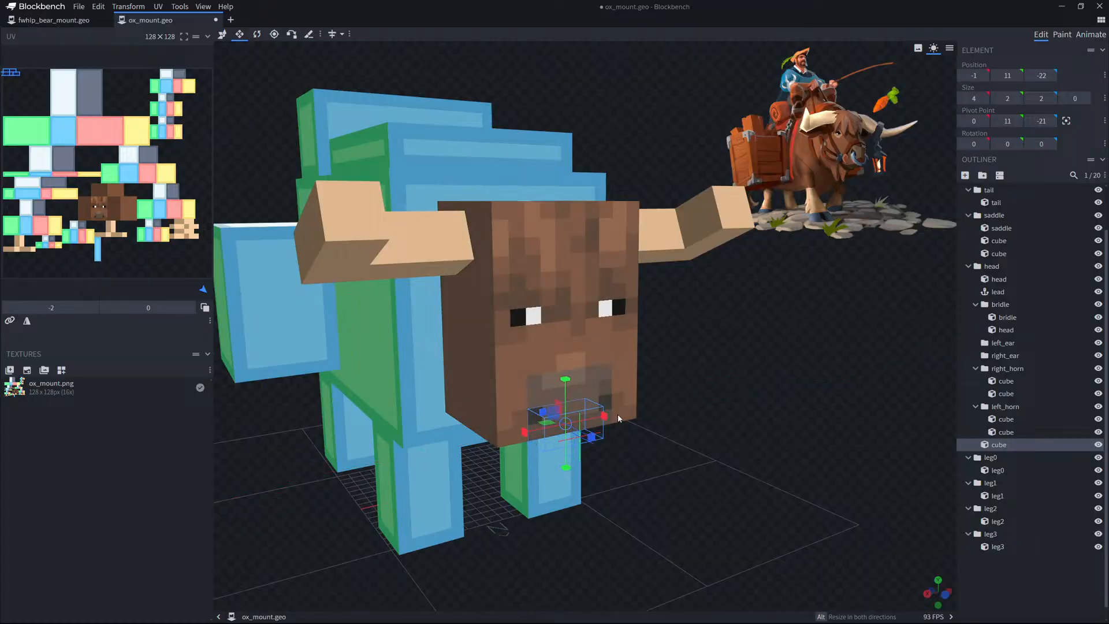
left_click_drag(605, 417, 630, 412)
left_click_drag(581, 376, 588, 349)
mouse_move(682, 341)
left_mouse_down()
mouse_move(840, 334)
mouse_move(805, 331)
mouse_move(757, 358)
mouse_move(680, 358)
left_mouse_up()
Place the muzzle cube's UV layout in the empty texture area at 60, 103.
scroll(124, 242, "up", 12, "ctrl")
left_click_drag(148, 243, 83, 206)
scroll(87, 211, "down", 5, "ctrl")
scroll(87, 211, "down", 2, "ctrl")
scroll(88, 215, "down", 2)
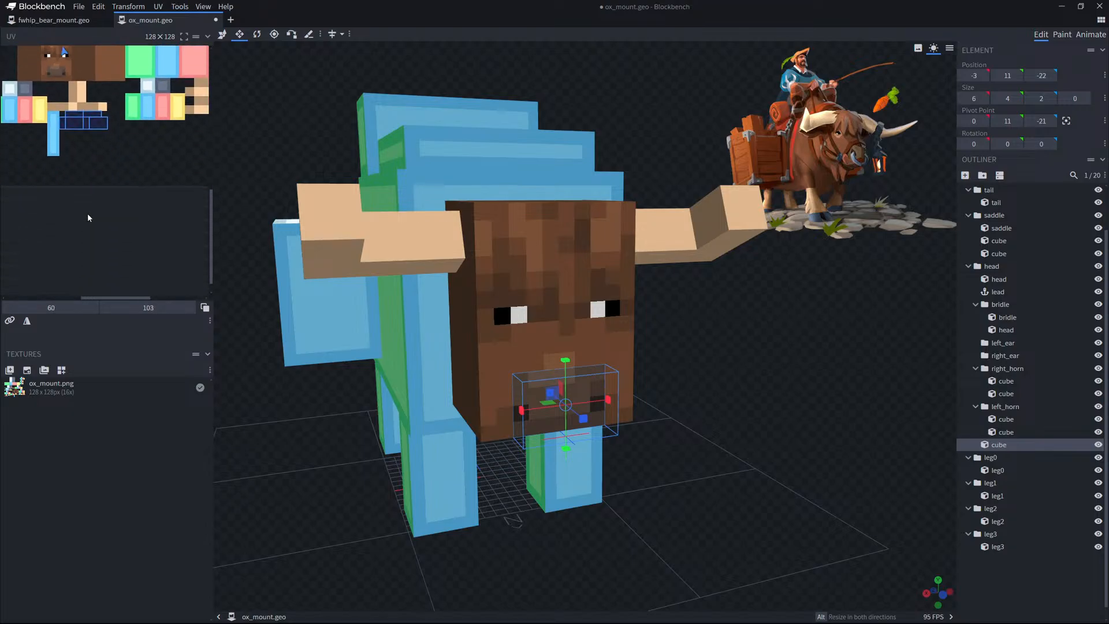
scroll(89, 216, "up", 2)
left_click_drag(675, 399, 688, 391)
Switch to Aseprite and paint the muzzle cube's top face in the gray-brown of the existing muzzle.
key("alt+Tab")
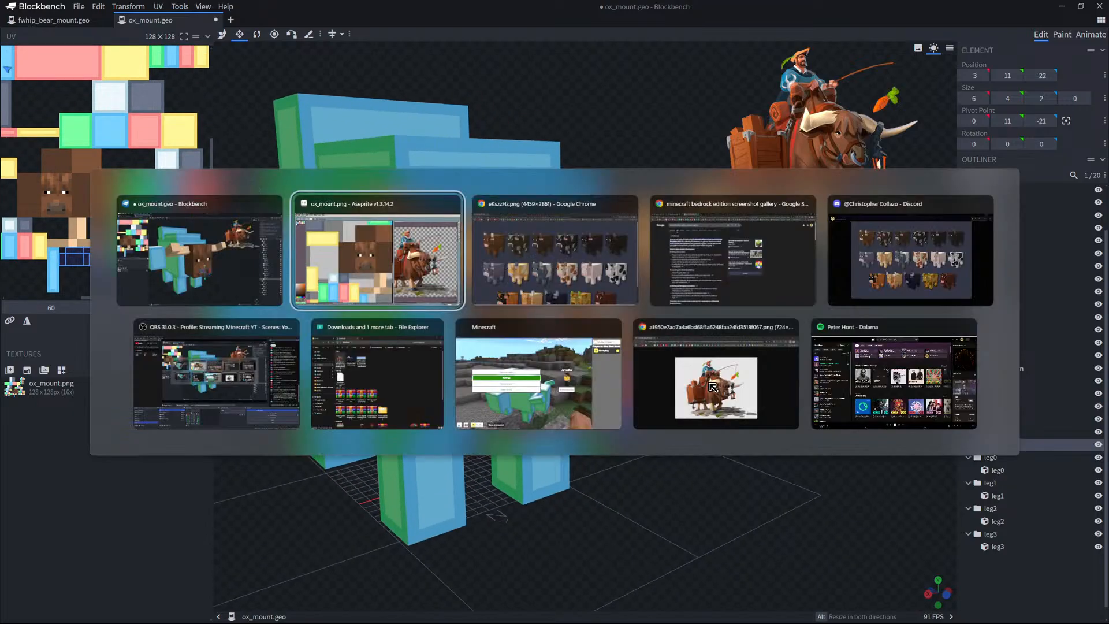
scroll(501, 366, "down", 3)
middle_click_drag(550, 436, 476, 300)
key("alt+Tab")
key("alt+Tab")
scroll(480, 401, "up", 1)
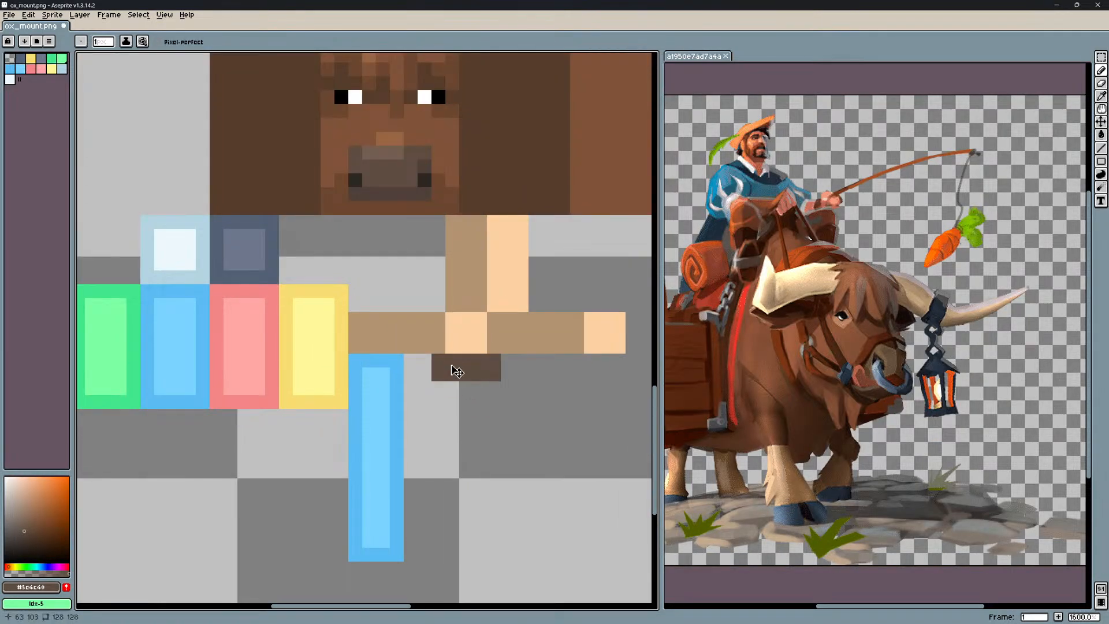
key("alt+Tab")
key("alt+Tab")
Add the muzzle cube's underside beside its top face as a 6 × 2 pixel strip in the darker brown #4f4037.
left_click(407, 190, "alt")
scroll(537, 373, "up", 1)
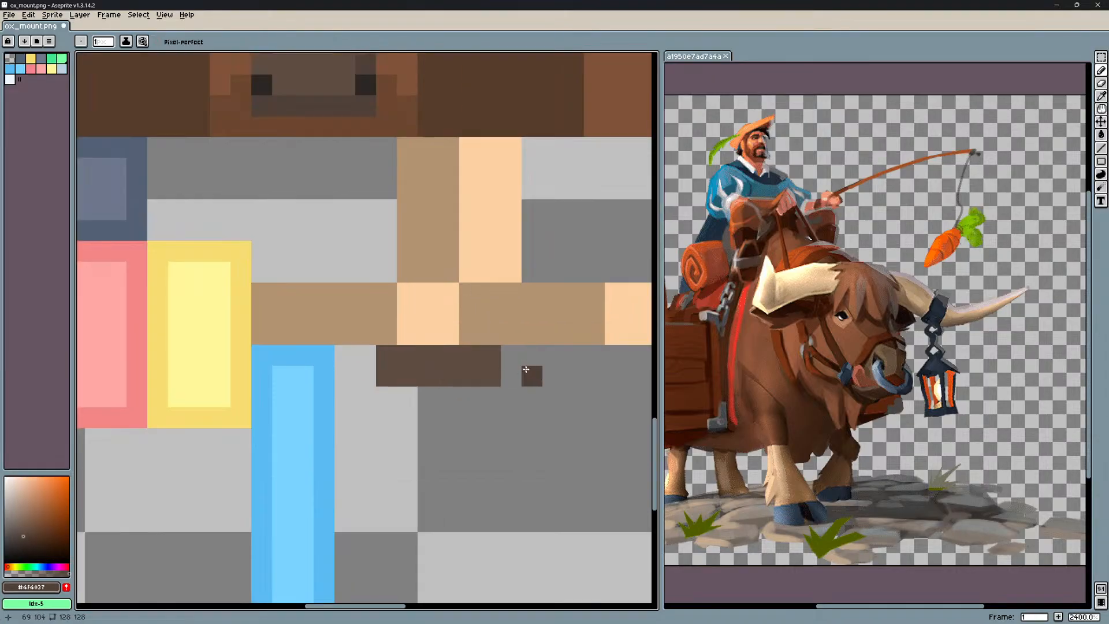
scroll(528, 370, "down", 1)
middle_click_drag(518, 368, 389, 350)
key("m")
mouse_move(381, 344)
left_mouse_down()
mouse_move(309, 354)
mouse_move(446, 358)
mouse_move(248, 371)
mouse_move(382, 393)
left_mouse_up()
key("ctrl+c")
key("ctrl+v")
key("Return")
key("ctrl+d")
key("b")
scroll(373, 380, "up", 2)
key("alt+Tab")
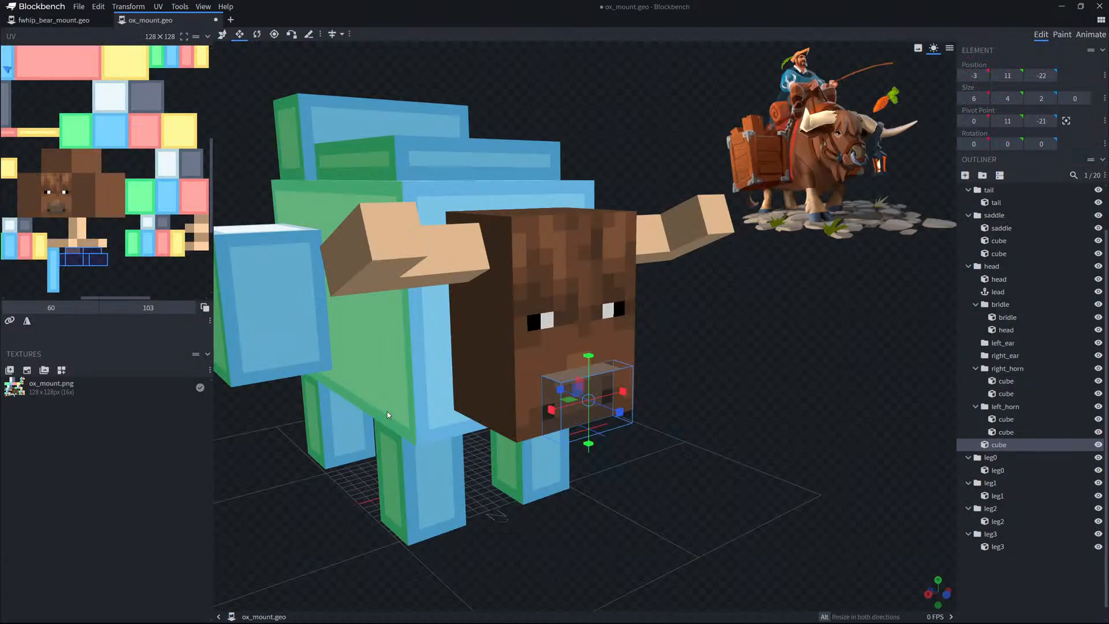
key("alt+Tab")
Fill the muzzle cube's front face with dark brown and both side faces with the lighter gray-brown.
mouse_move(383, 416)
left_mouse_down()
mouse_move(335, 452)
mouse_move(234, 439)
left_mouse_up()
left_click(254, 335, "alt")
left_click_drag(212, 371, 179, 372)
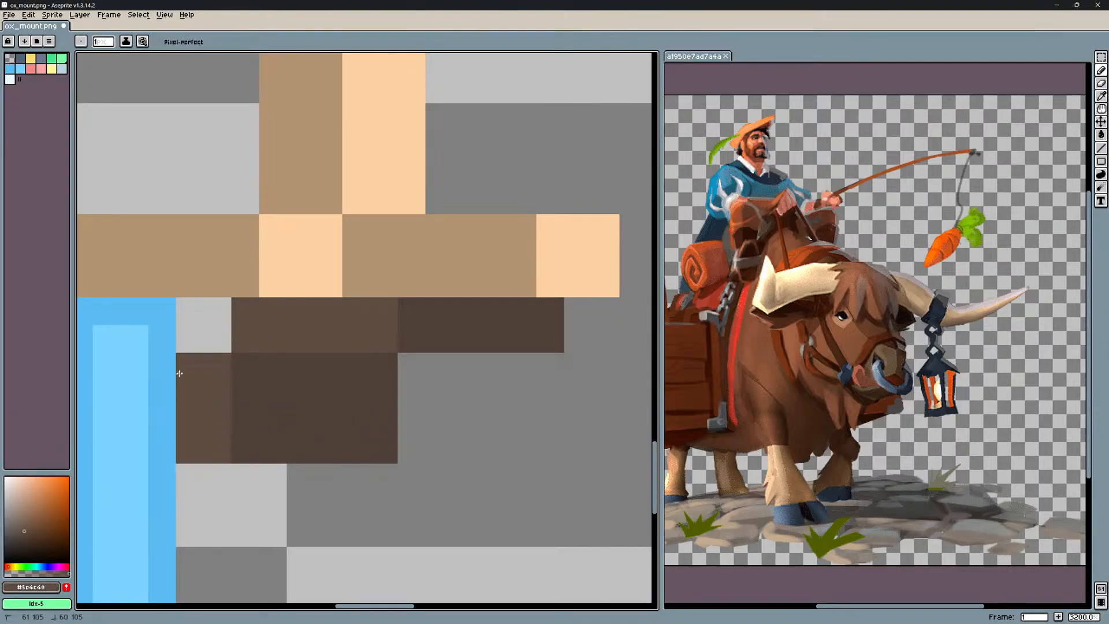
left_click_drag(415, 370, 439, 361)
scroll(324, 344, "down", 2)
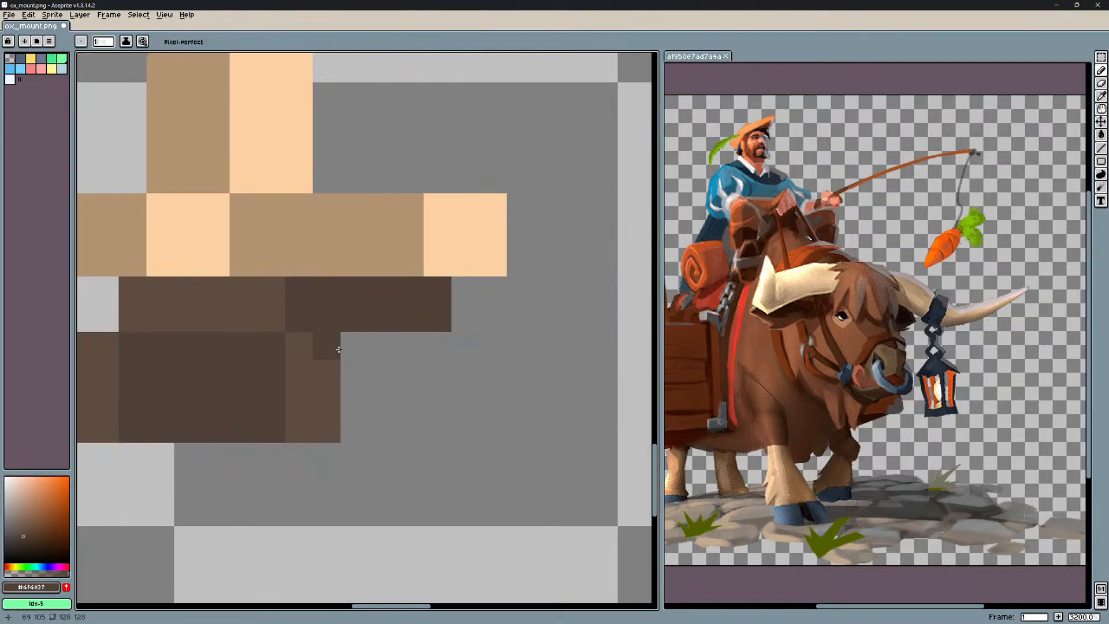
Copy a dark face block onto the muzzle cube's back face, save the texture, and switch to Blockbench.
key("m")
left_click_drag(295, 344, 372, 384)
key("ctrl+c")
key("ctrl+v")
scroll(372, 384, "down", 3)
key("ctrl+s")
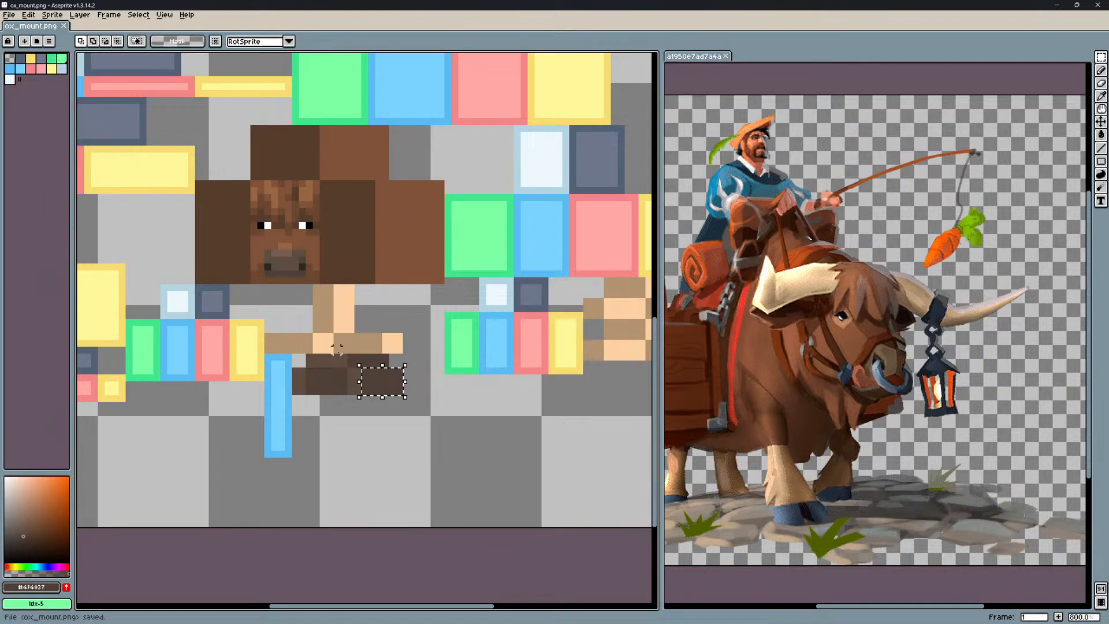
key("alt+Tab")
left_click_drag(855, 504, 538, 514)
scroll(538, 515, "down", 3)
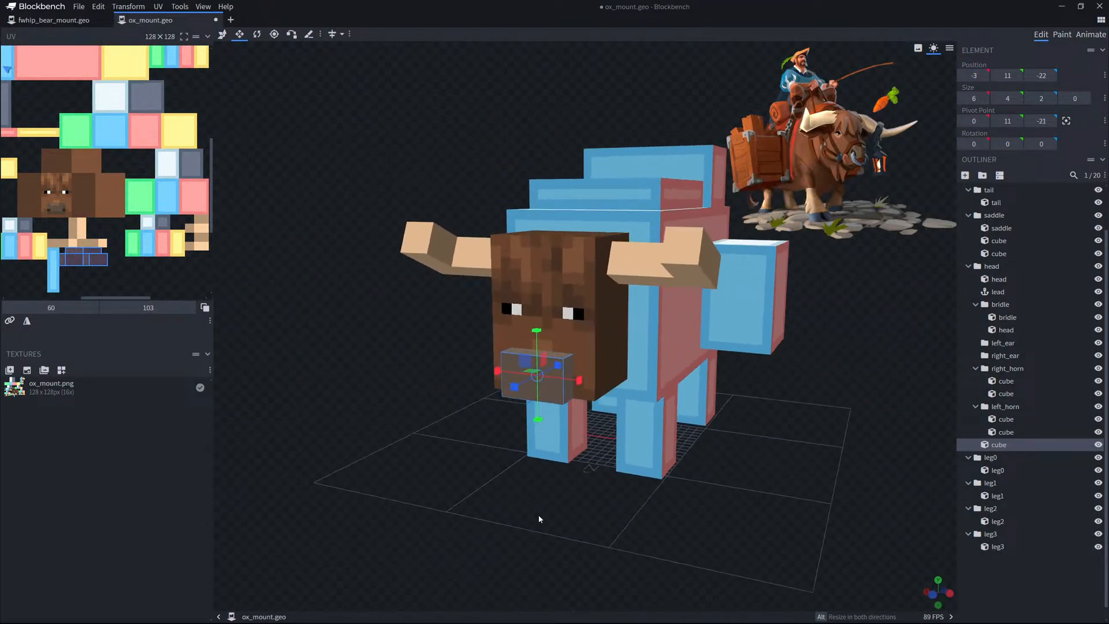
Switch to Aseprite, copy the 6 × 4 pixel muzzle from the face onto the muzzle cube's front face, and save.
key("alt+Tab")
scroll(369, 323, "up", 3)
middle_click_drag(282, 296, 435, 316)
left_click_drag(312, 124, 202, 196)
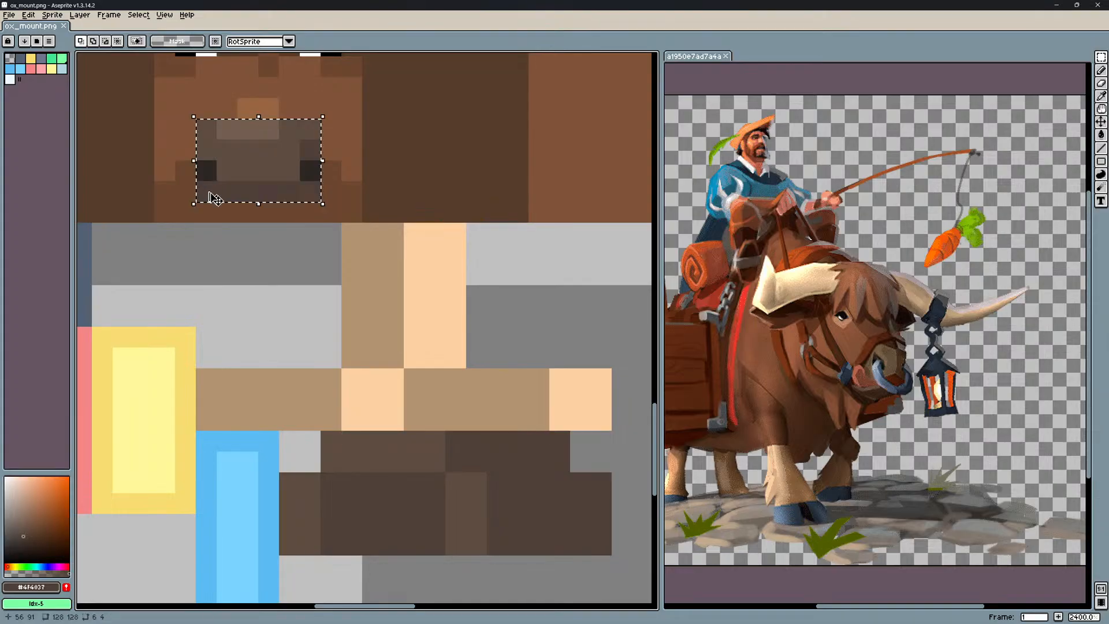
scroll(277, 188, "down", 1)
key("ctrl+c")
key("ctrl+v")
left_click_drag(280, 184, 362, 417)
key("ctrl+s")
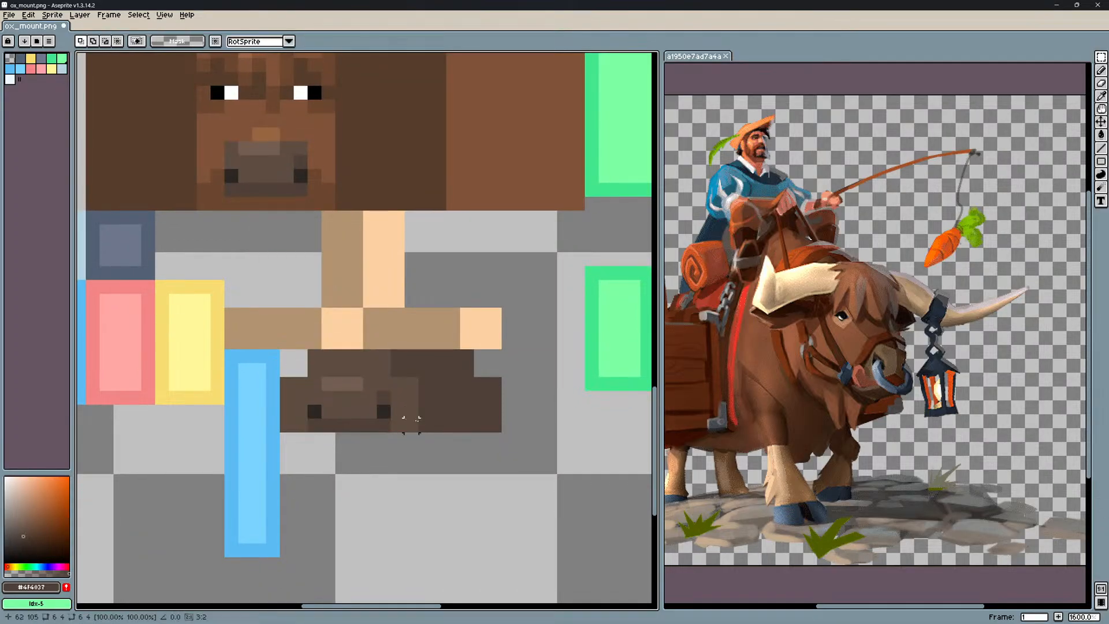
Switch to Blockbench and raise the muzzle cube slightly on the front of the head.
key("alt+Tab")
left_click(1009, 598)
left_click_drag(757, 511, 824, 480)
left_click(597, 373)
key("v")
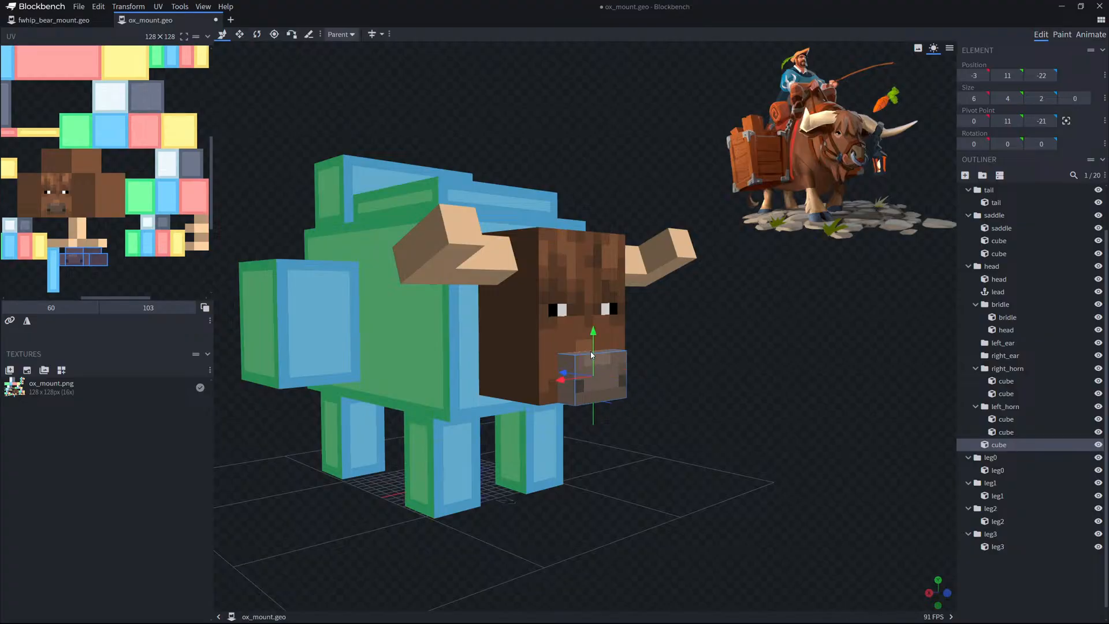
left_click_drag(595, 370, 594, 346)
left_click_drag(759, 365, 869, 461)
left_click(800, 466)
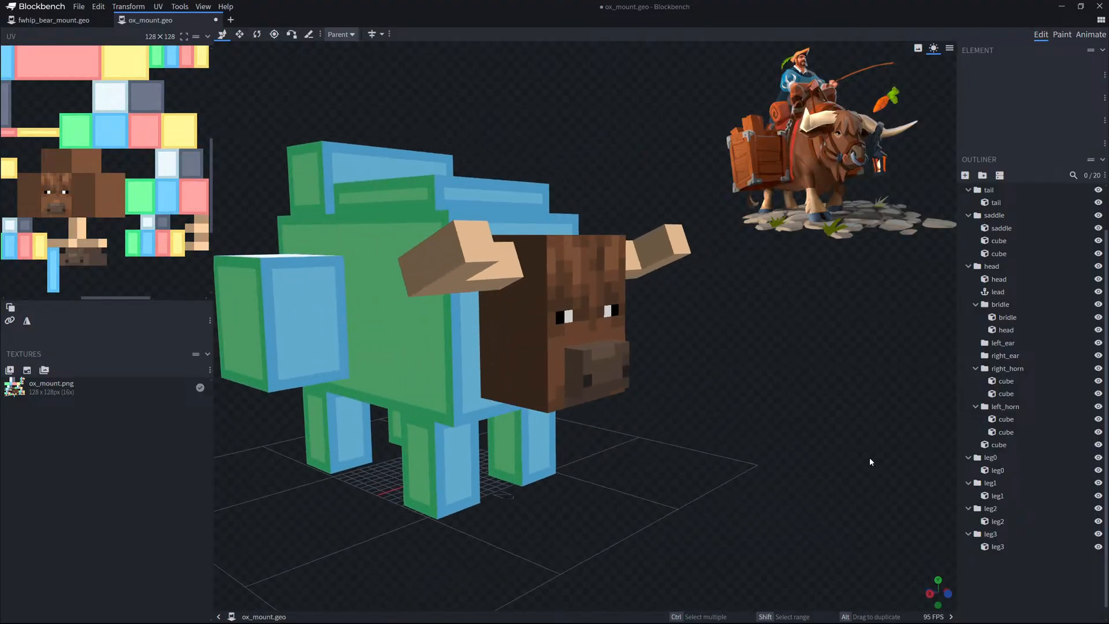
Delete the muzzle cube from the head.
left_click(618, 370)
key("Delete")
left_click_drag(620, 370, 657, 418)
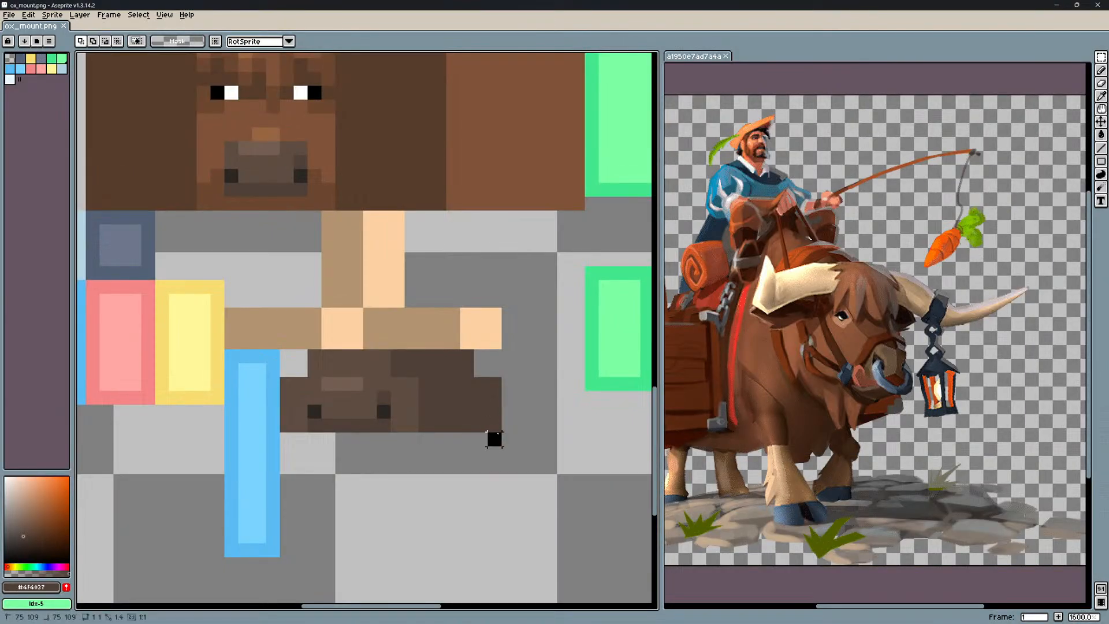
Erase the muzzle cube's painted faces from the texture and save it.
left_click_drag(495, 439, 280, 349)
key("Delete")
key("ctrl+s")
Switch to Blockbench and narrow the body cube evenly on both sides to a width of 14.
key("alt+Tab")
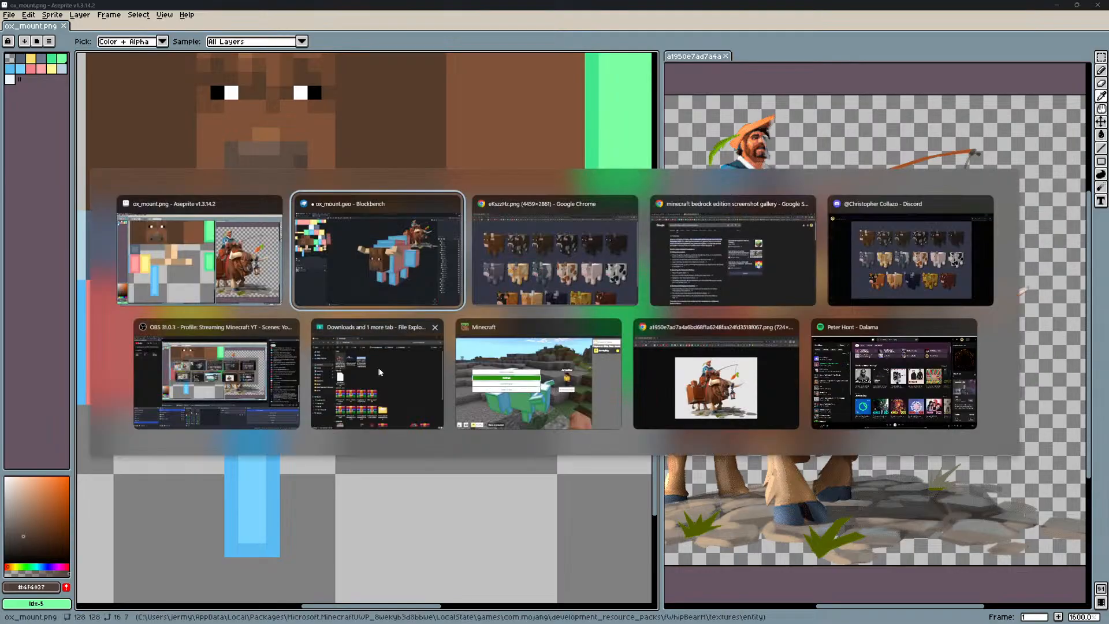
left_click_drag(429, 306, 386, 338)
scroll(672, 377, "up", 3)
left_click_drag(759, 384, 815, 395)
left_click(671, 376)
key("s")
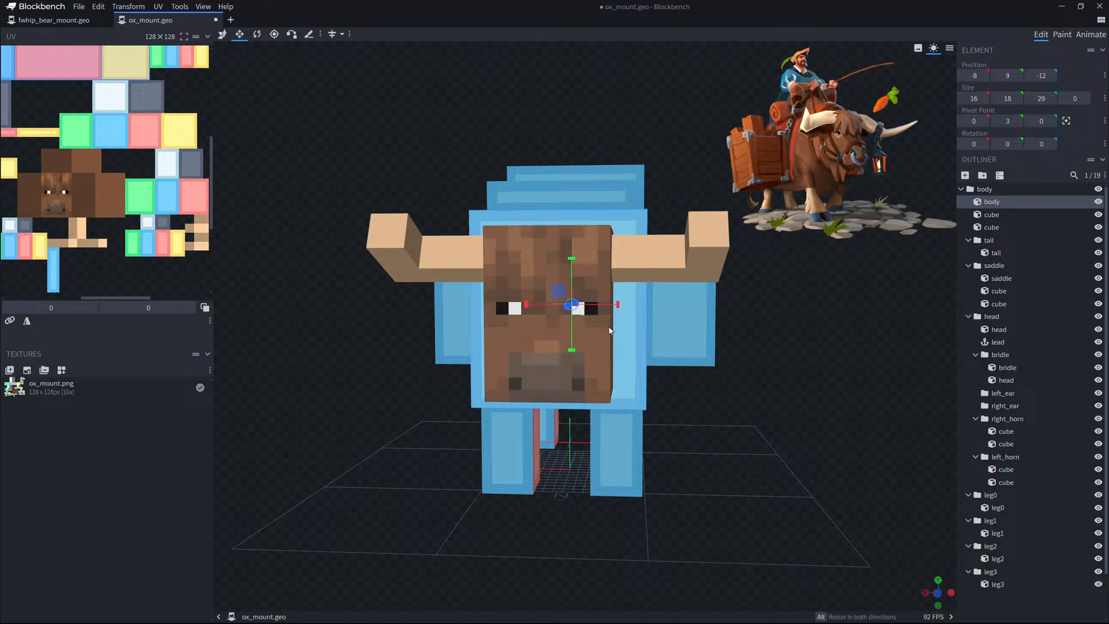
left_click_drag(527, 304, 533, 309)
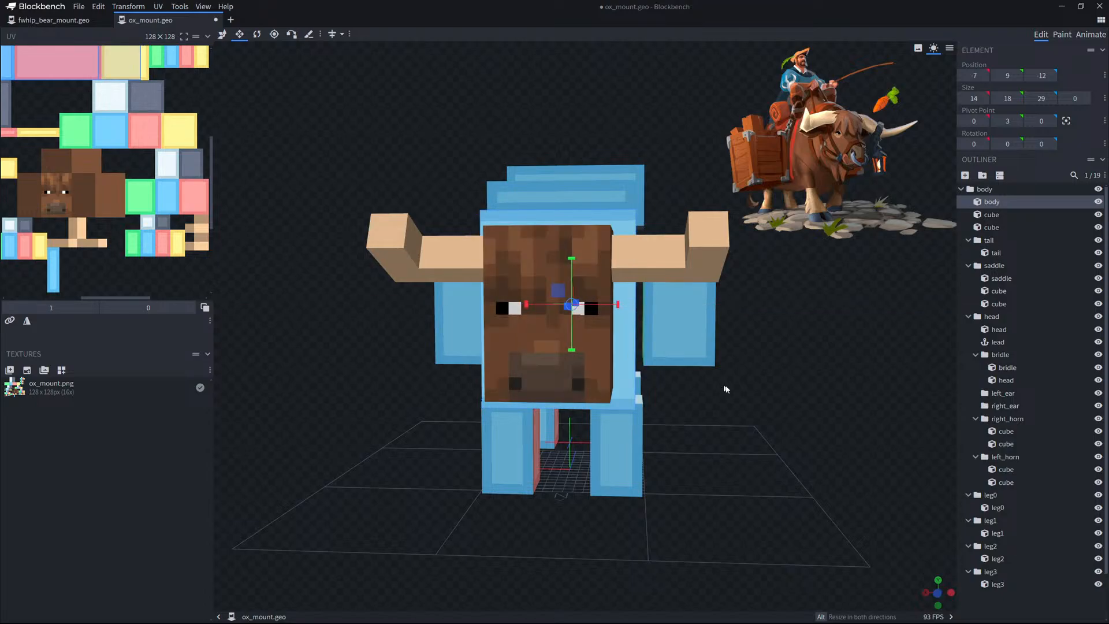
Move the front and rear legs inward by one unit each to fit the narrower body.
left_click_drag(725, 388, 769, 380)
left_click(482, 461)
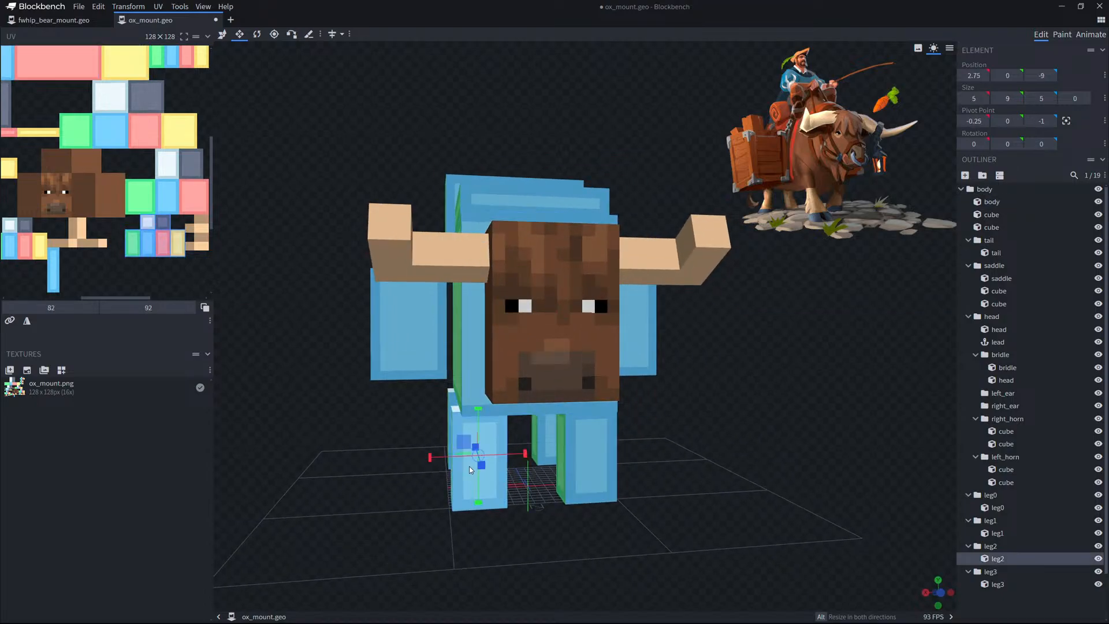
key("v")
left_click_drag(438, 460, 448, 462)
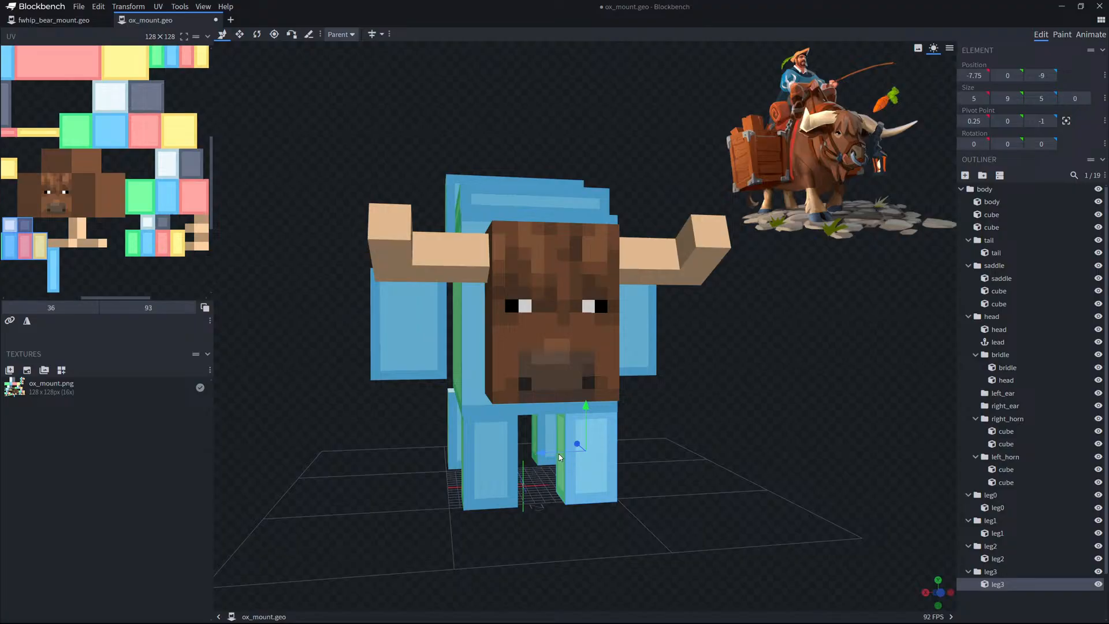
left_click_drag(561, 454, 550, 455)
left_click_drag(393, 459, 608, 438)
scroll(613, 445, "down", 5)
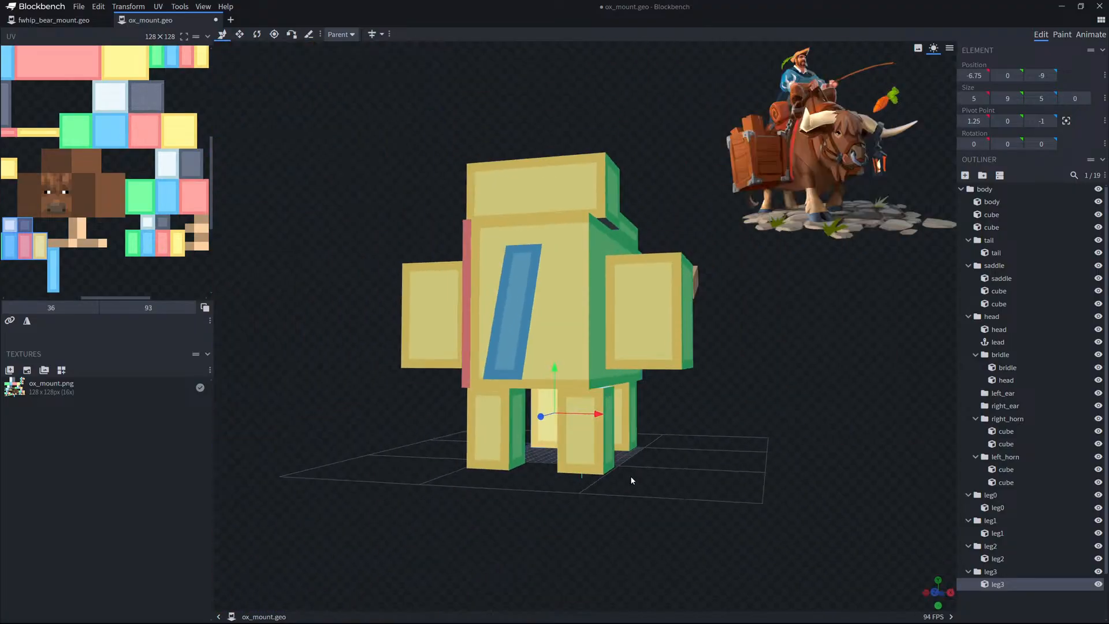
left_click(597, 465)
left_click(493, 447)
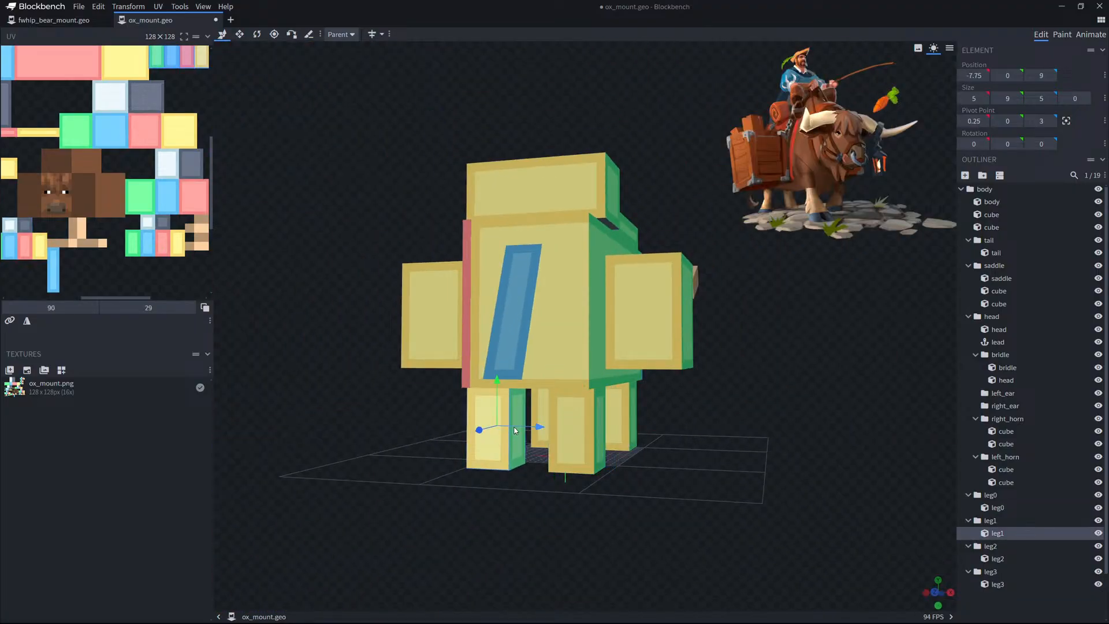
Move both side saddlebag cubes inward so they sit against the narrowed body.
left_click(659, 315)
left_click_drag(687, 404, 748, 444)
left_click(577, 349)
left_click_drag(607, 340, 613, 340)
Narrow the low saddle cube on the ox's back evenly to a width of 12.
left_click_drag(445, 391, 688, 469)
scroll(703, 473, "up", 3)
left_click(624, 299)
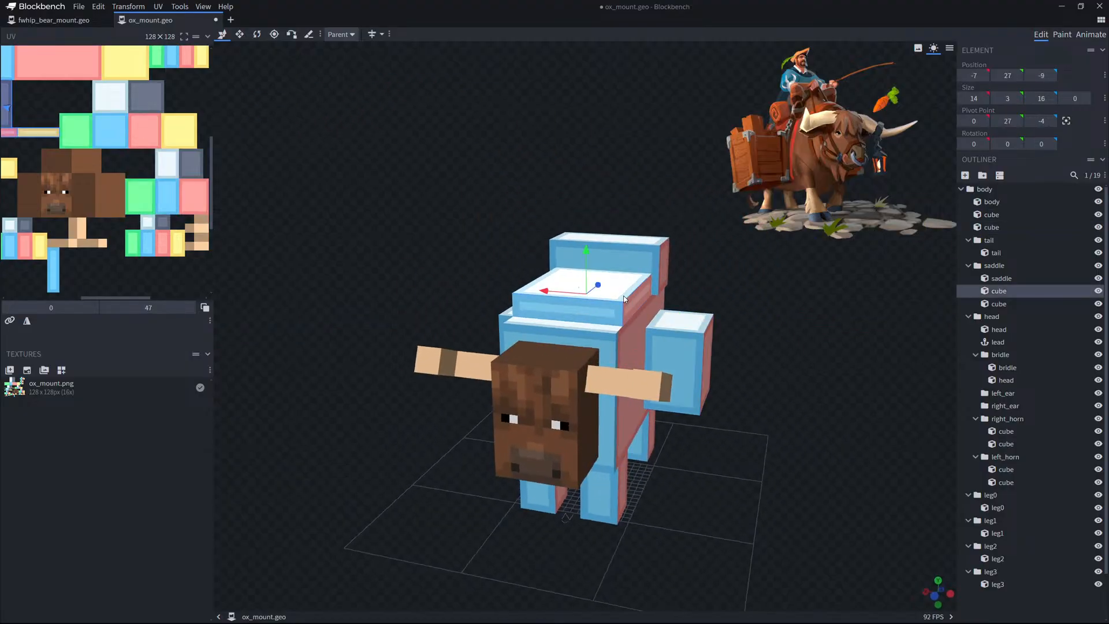
left_click_drag(620, 302, 623, 301)
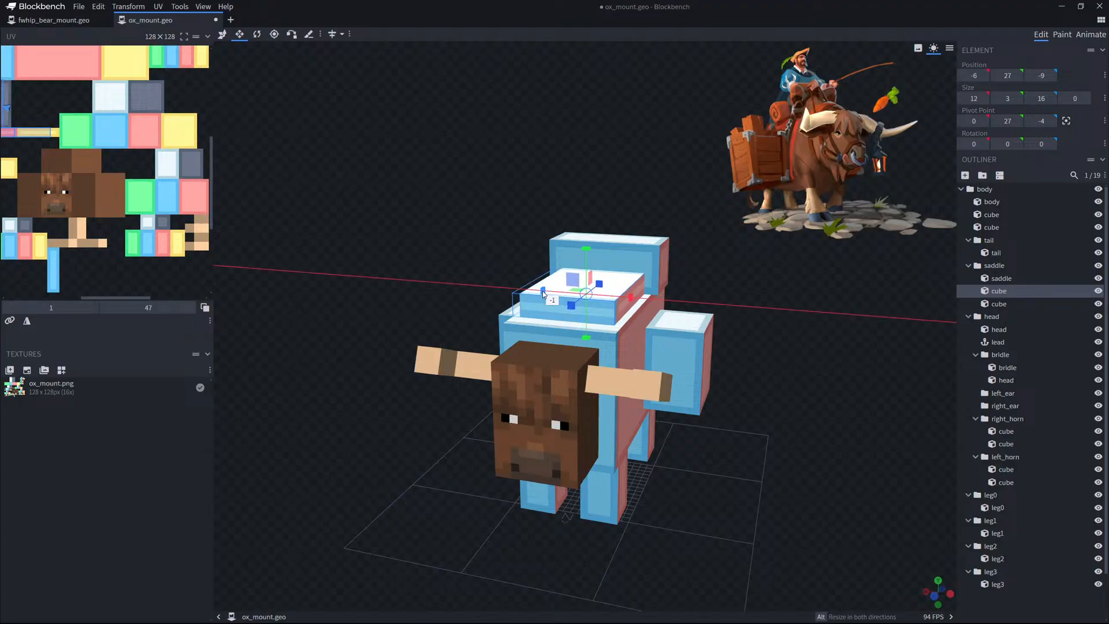
Narrow the tall rear saddle cube by one unit on each side to match the body.
left_click(652, 270)
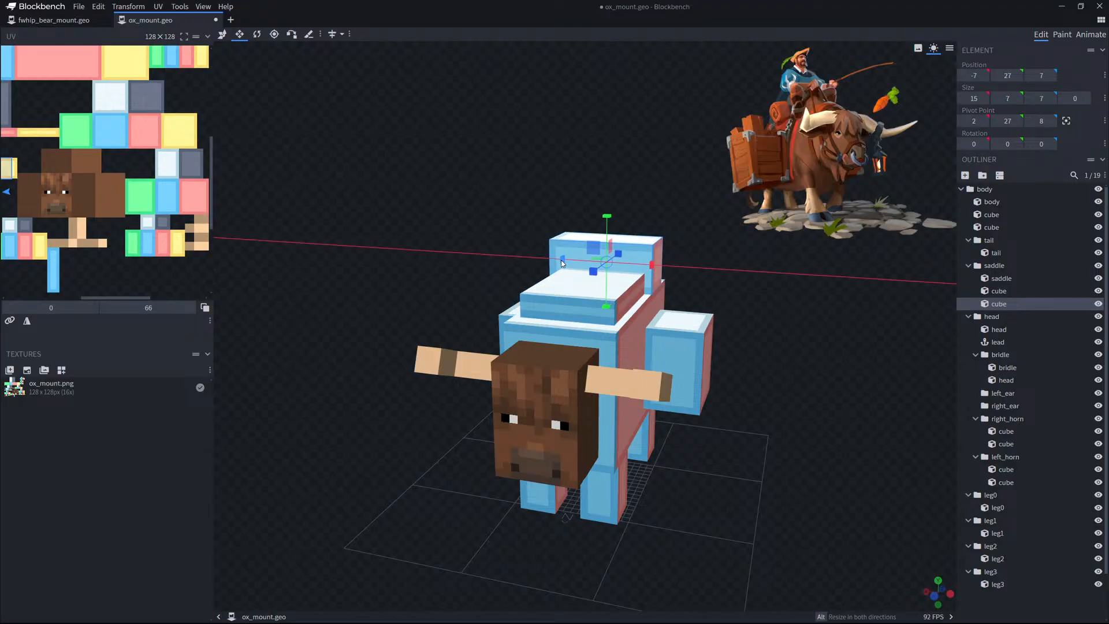
left_click_drag(561, 264, 569, 264)
left_click_drag(745, 338, 656, 453)
scroll(757, 369, "down", 3)
left_click(751, 434)
scroll(755, 434, "up", 3)
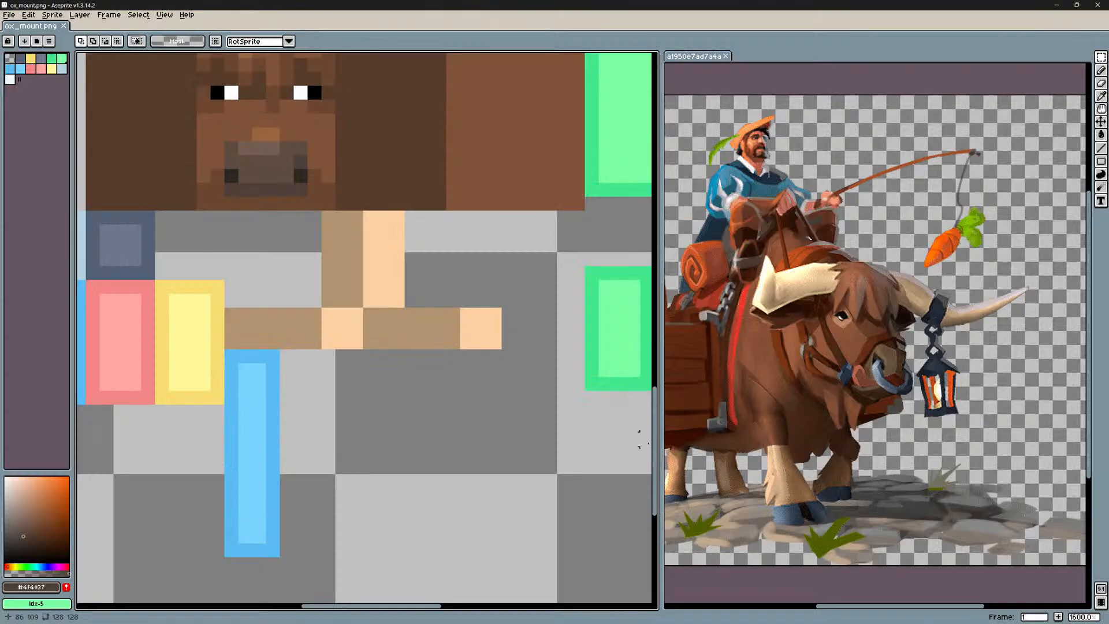
Select and copy the painted ox head and the horn pixels beneath it in the ox_mount texture.
scroll(564, 425, "down", 3)
scroll(564, 425, "up", 1)
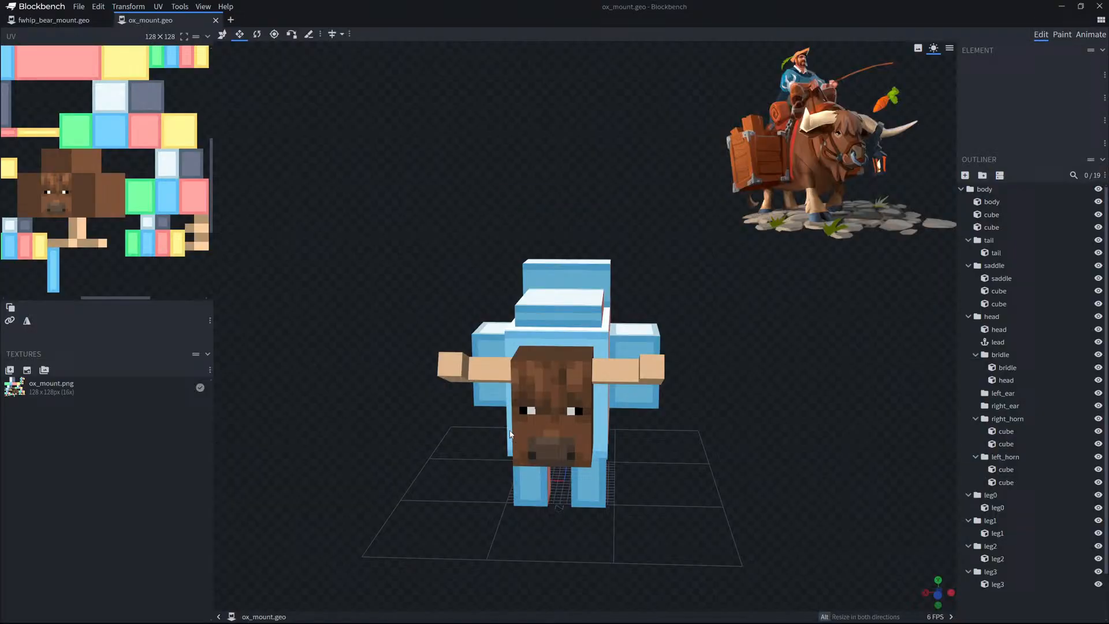
left_click(591, 341)
scroll(112, 226, "down", 2)
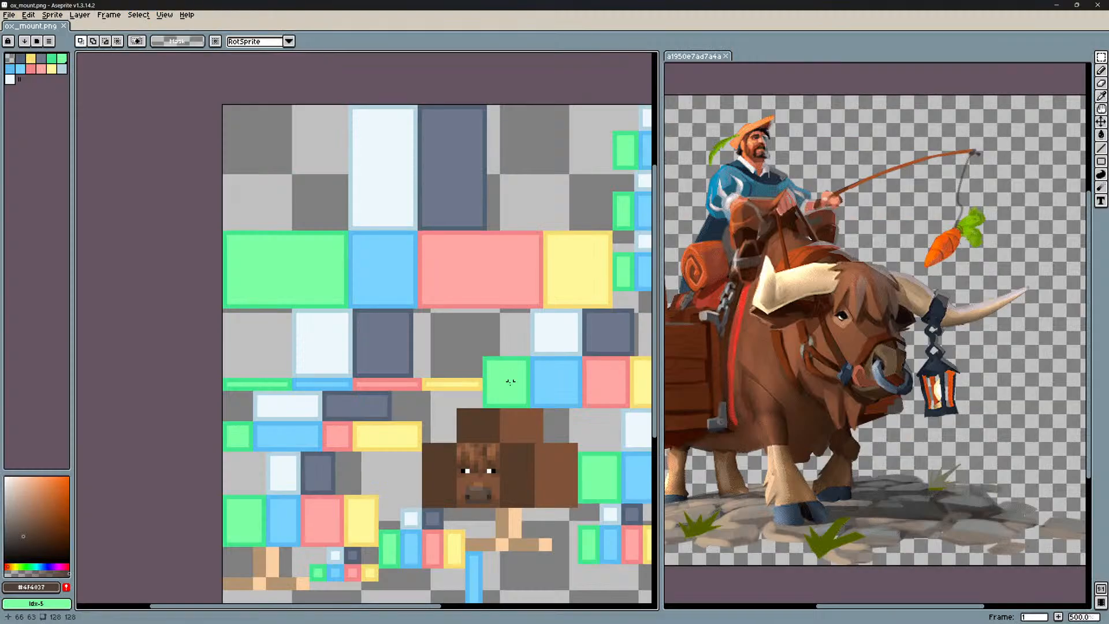
scroll(426, 322, "down", 1)
scroll(363, 306, "up", 1)
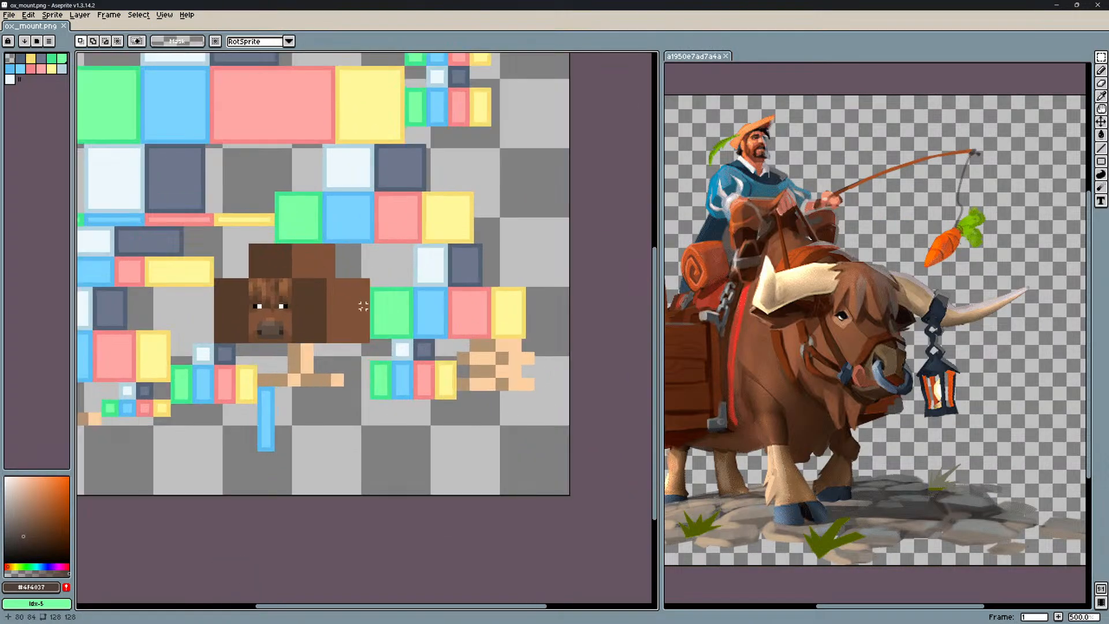
scroll(501, 349, "down", 1)
scroll(398, 329, "up", 1)
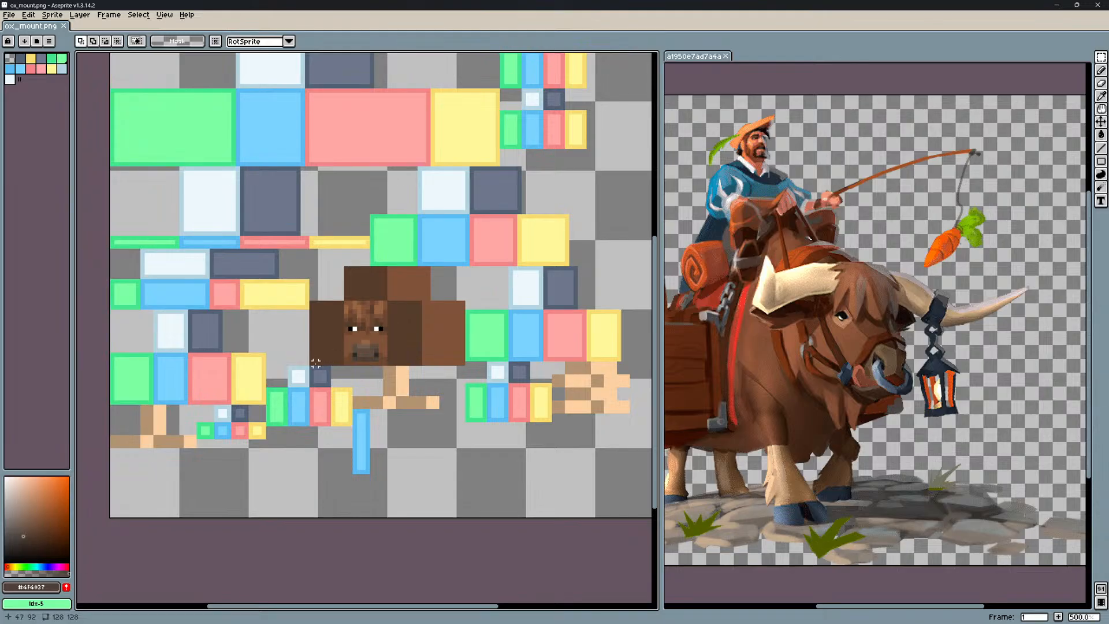
left_click_drag(311, 363, 472, 264)
right_click_drag(516, 389, 467, 262)
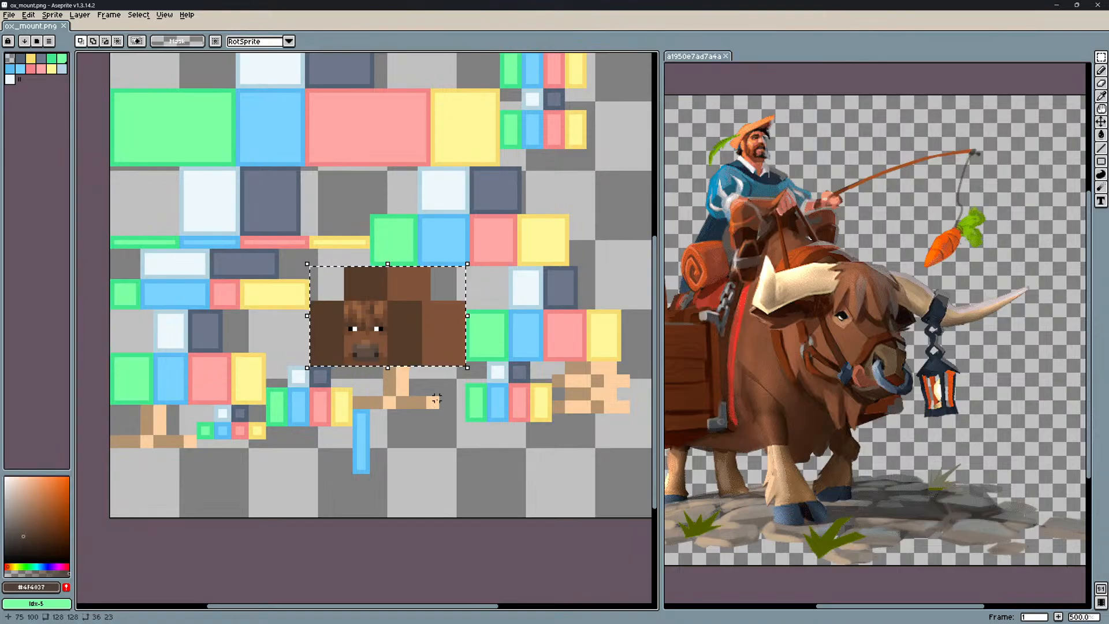
left_click_drag(437, 406, 354, 362)
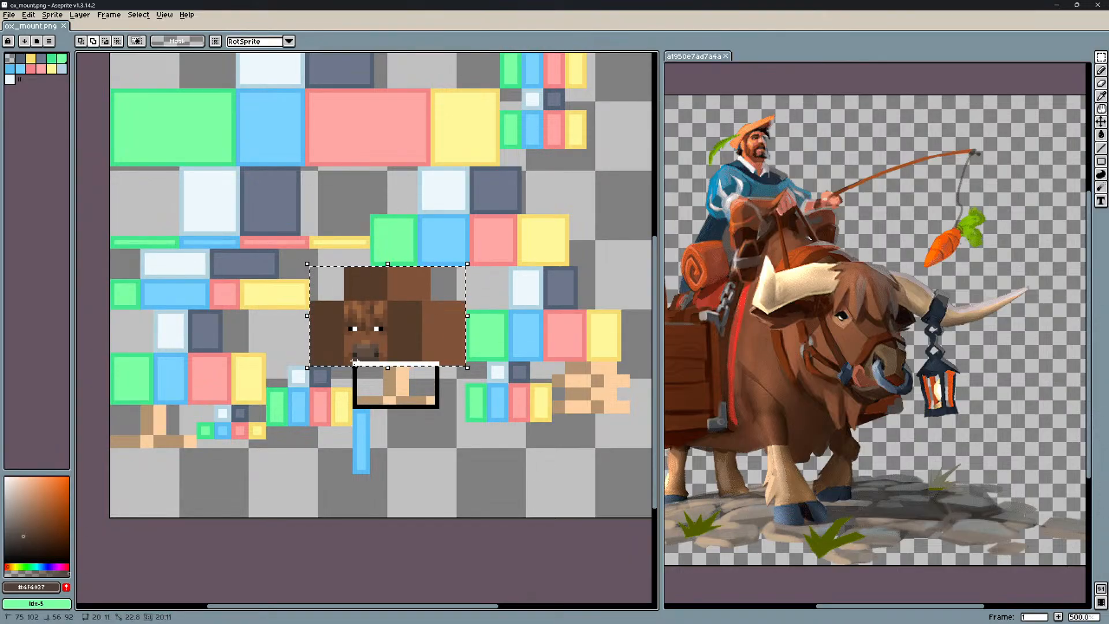
left_click_drag(354, 362, 407, 339)
Switch to Blockbench and remove the ox_mount.png texture from the project.
key("alt+Tab")
key("alt+Tab")
key("alt+Tab")
left_click(69, 385)
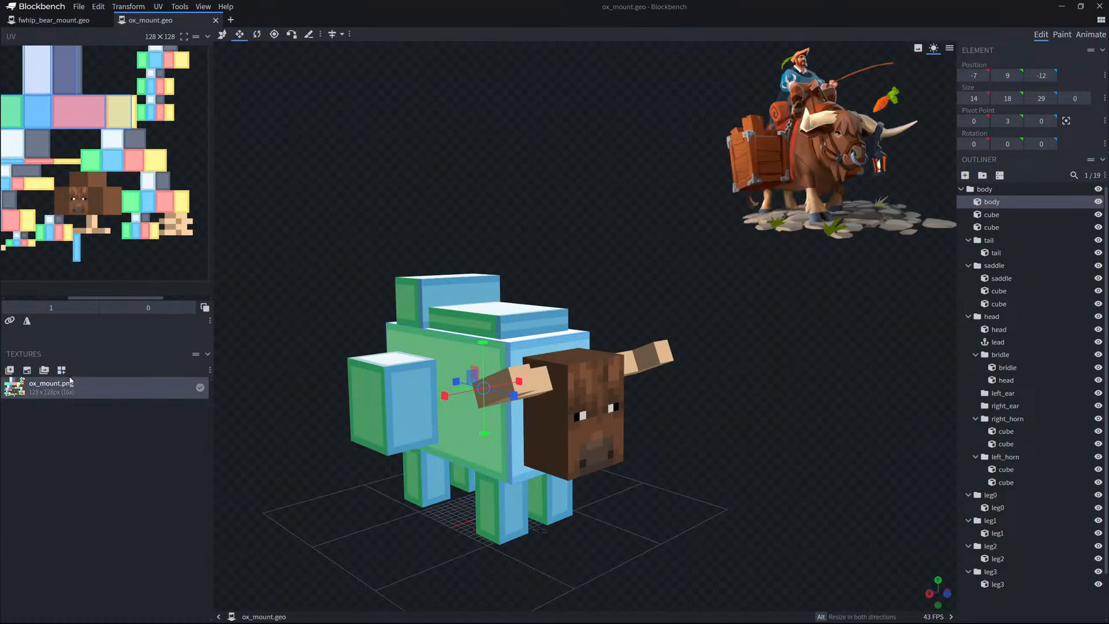
key("Delete")
right_click(71, 385)
left_click(107, 422)
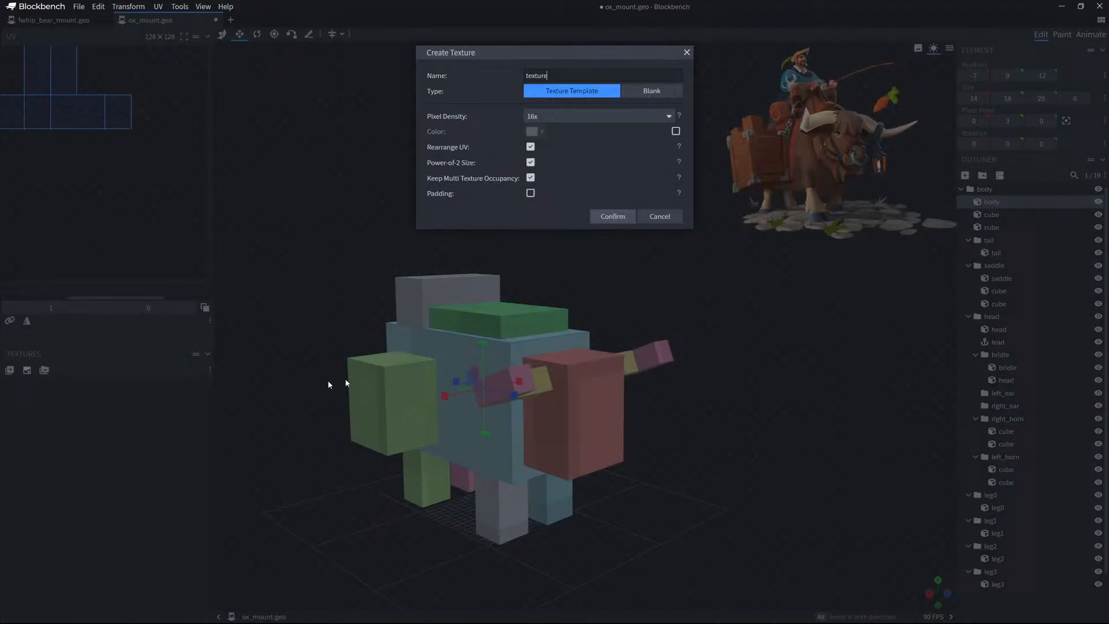
left_click(611, 217)
key("Delete")
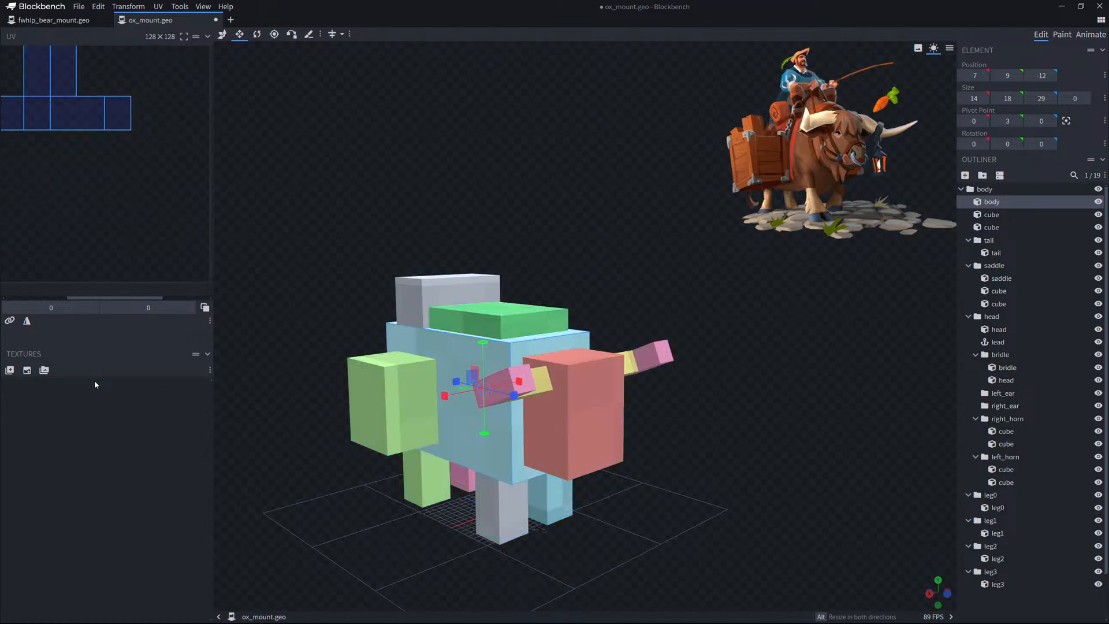
Create a 16x texture template named ox_mount with rearranged UVs and power-of-2 size.
right_click(94, 381)
left_click(106, 425)
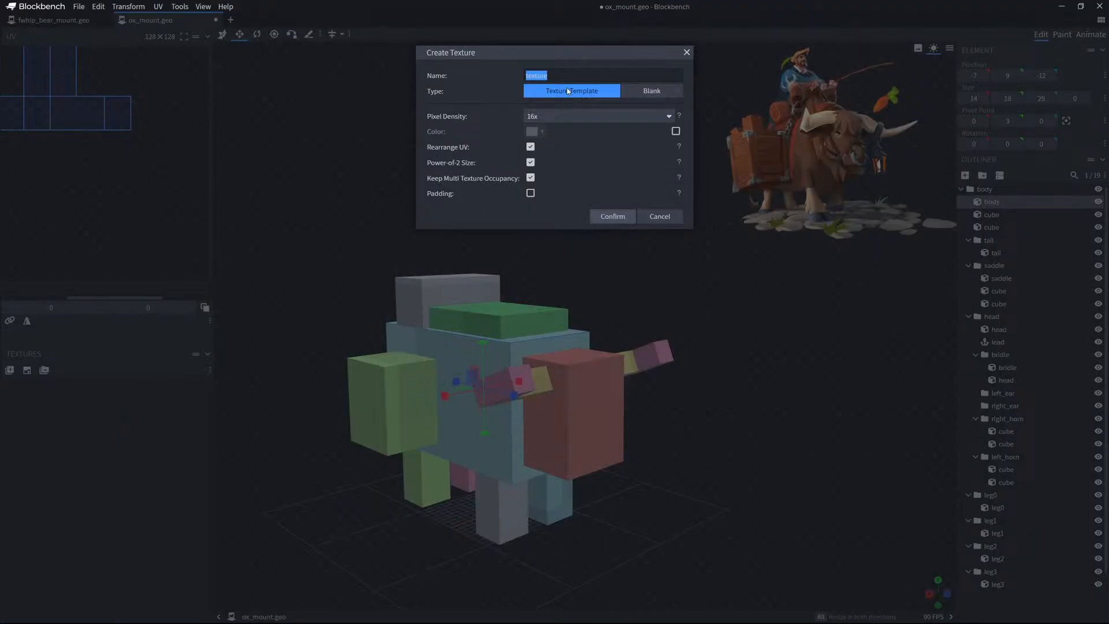
type("ox_mount")
key("Return")
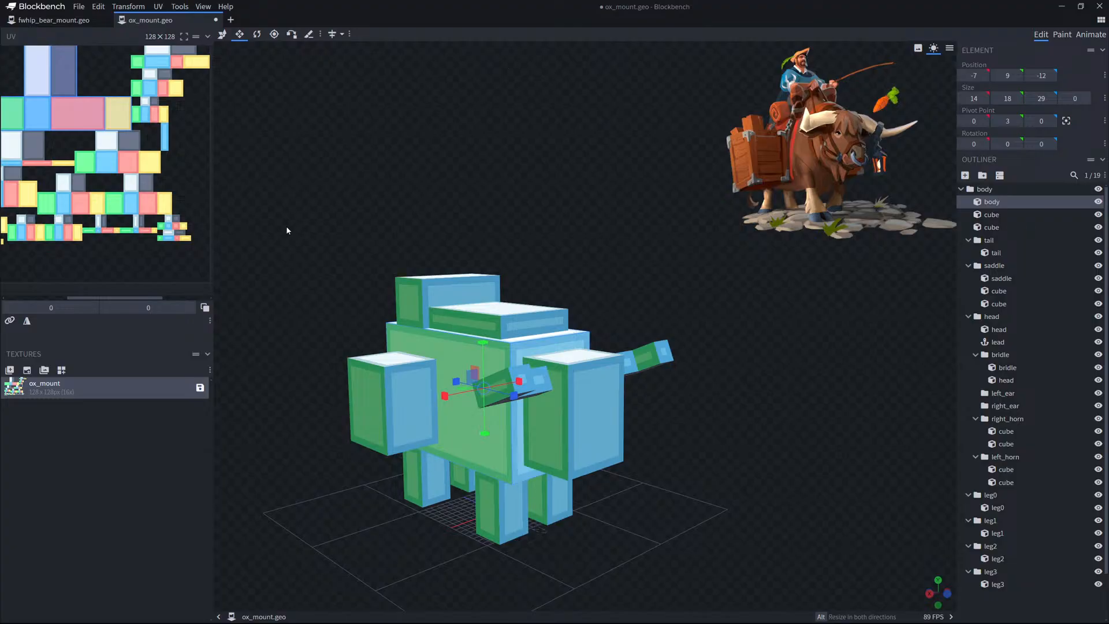
left_click_drag(277, 225, 262, 226)
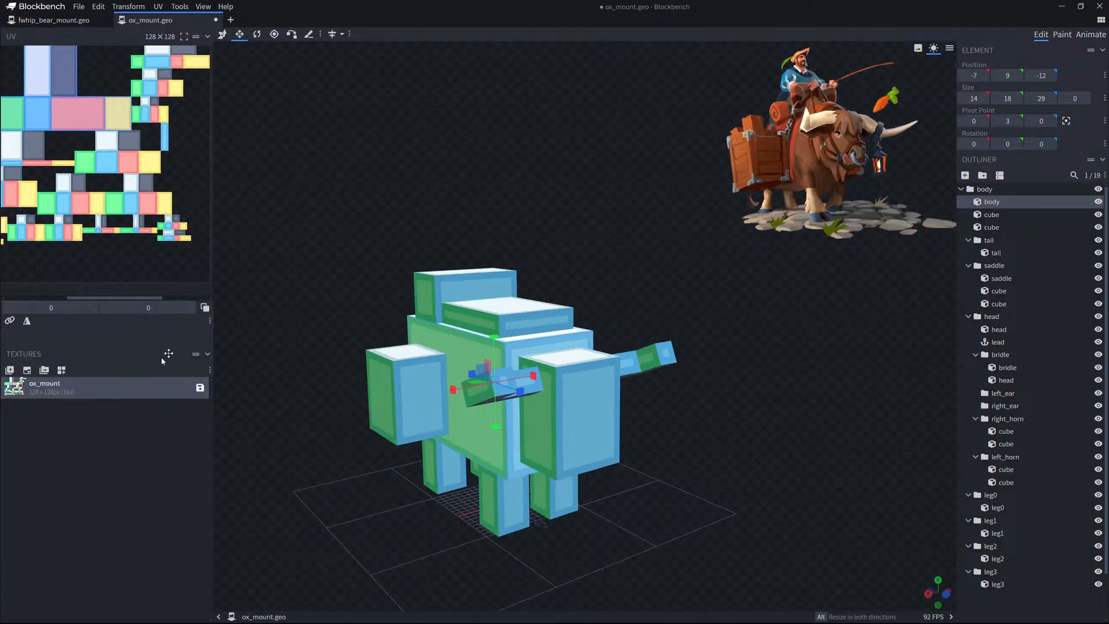
left_click_drag(255, 293, 256, 308)
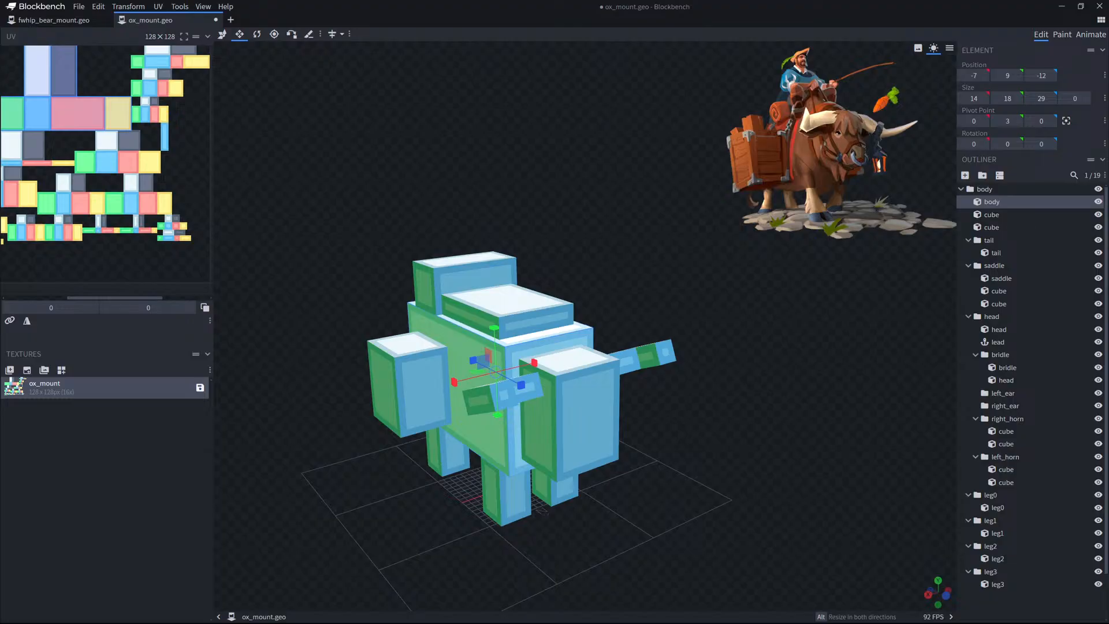
Switch to Aseprite and try to paste the copied head and horn pixels into the old ox_mount.png layout.
key("alt+Tab")
middle_click_drag(426, 286, 438, 287)
key("ctrl+v")
left_click_drag(406, 299, 220, 295)
key("ctrl+z")
key("ctrl+d")
key("ctrl+f")
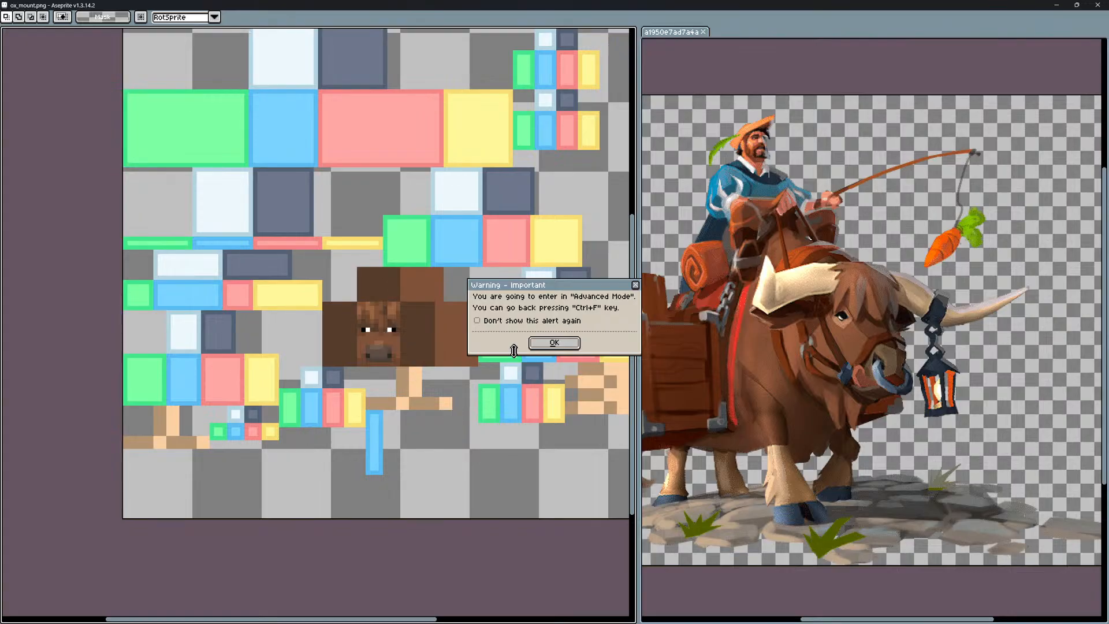
left_click(544, 345)
key("ctrl+f")
key("ctrl+f")
middle_click_drag(449, 273, 423, 423)
key("ctrl+v")
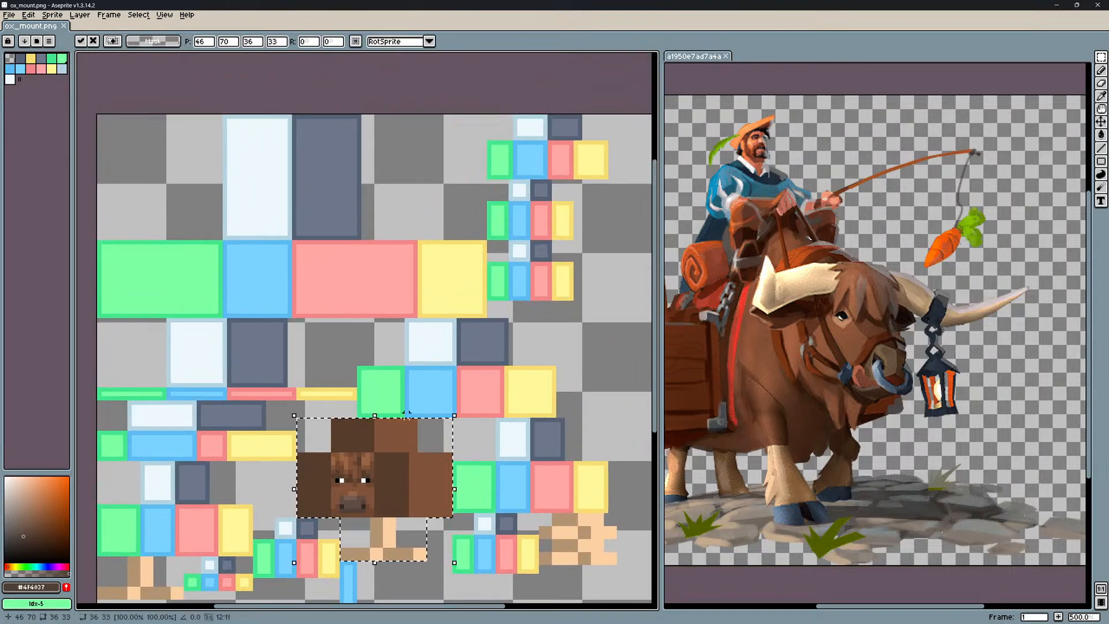
left_click_drag(380, 456, 354, 292)
key("ctrl+d")
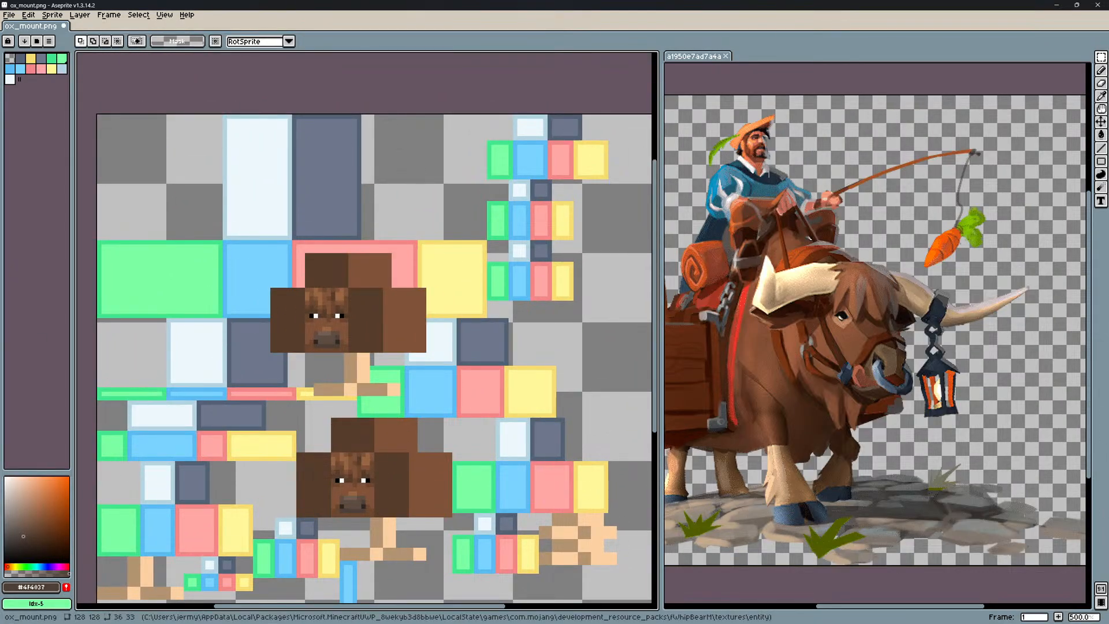
Save the new texture template in Blockbench and close the outdated ox_mount.png in Aseprite without saving it.
key("alt+Tab")
key("ctrl+s")
key("alt+Tab")
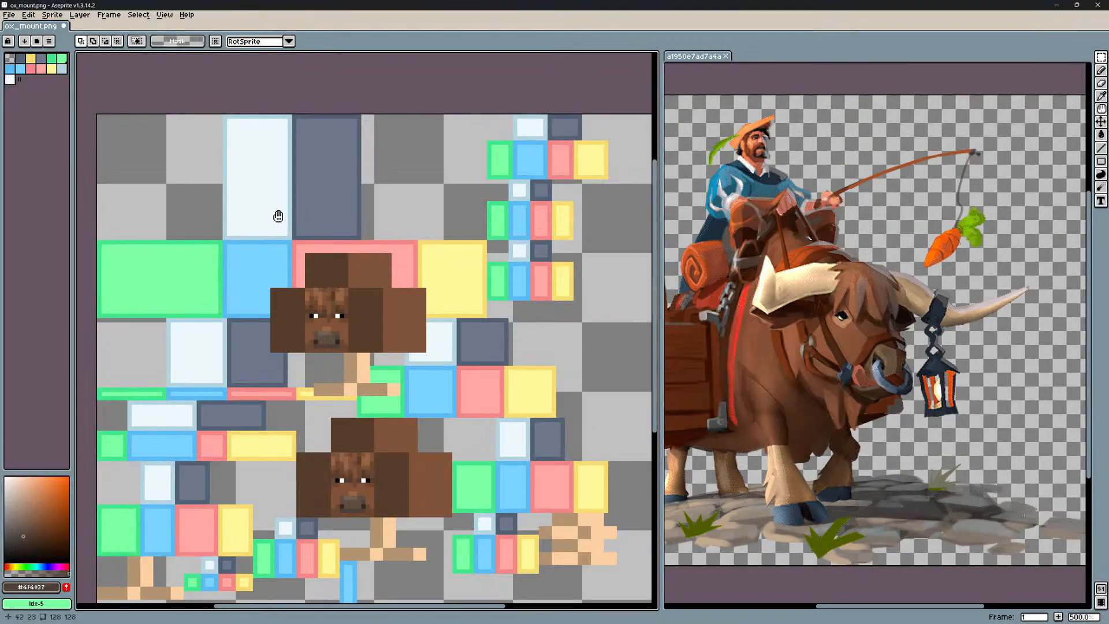
middle_click_drag(278, 216, 252, 192)
key("ctrl+w")
left_click(554, 337)
Open the regenerated ox_mount.png in Aseprite alongside the reference image.
key("alt+Tab")
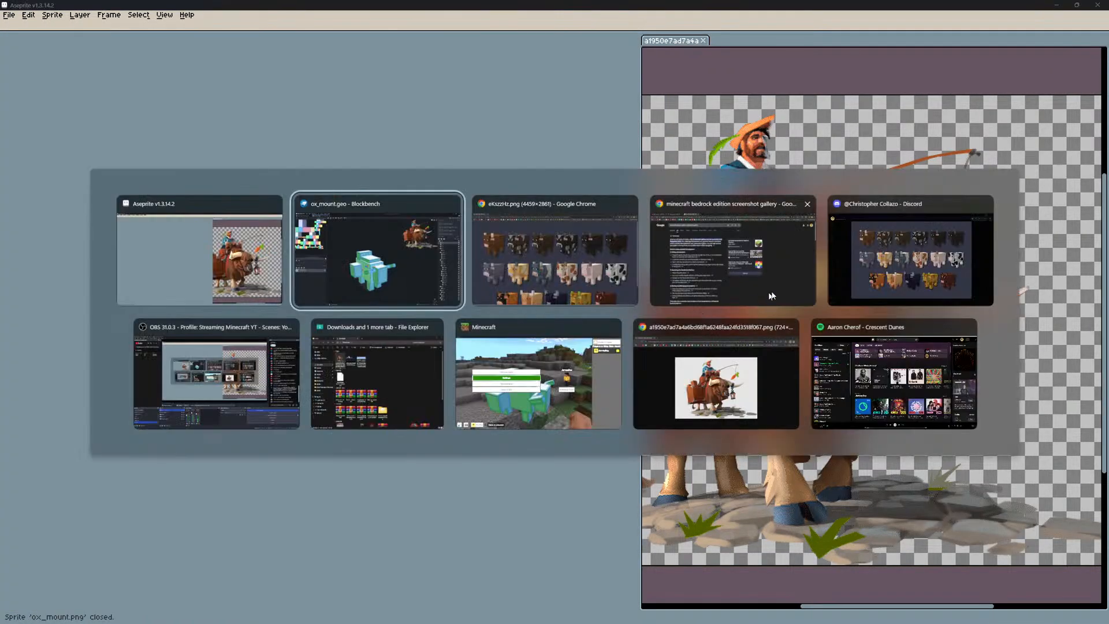
key("alt+Tab")
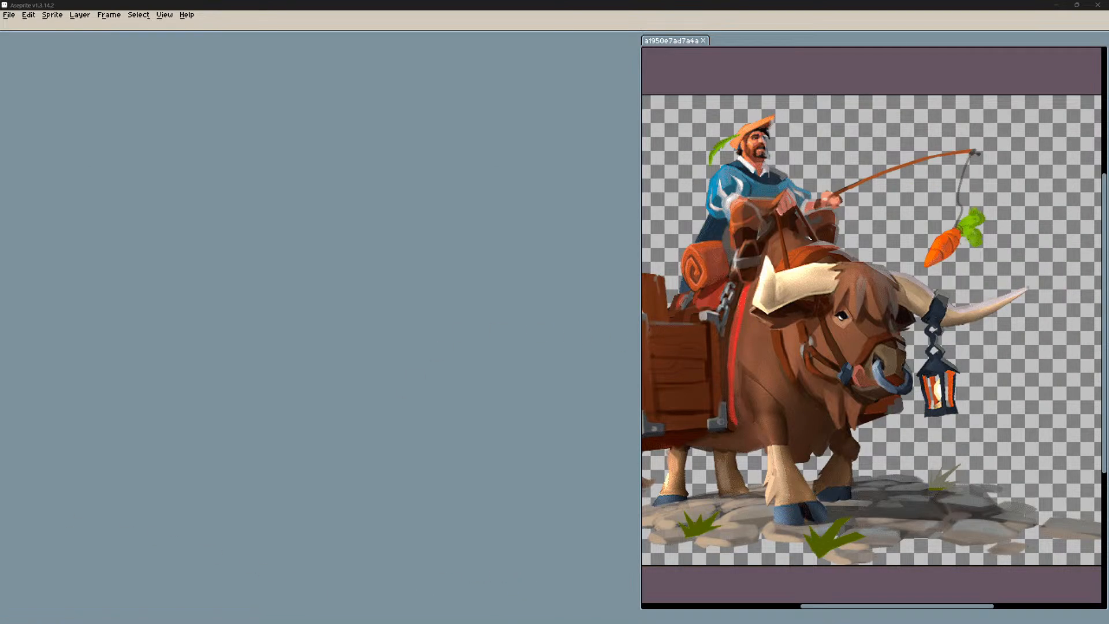
left_click_drag(200, 213, 206, 217)
scroll(427, 349, "up", 3)
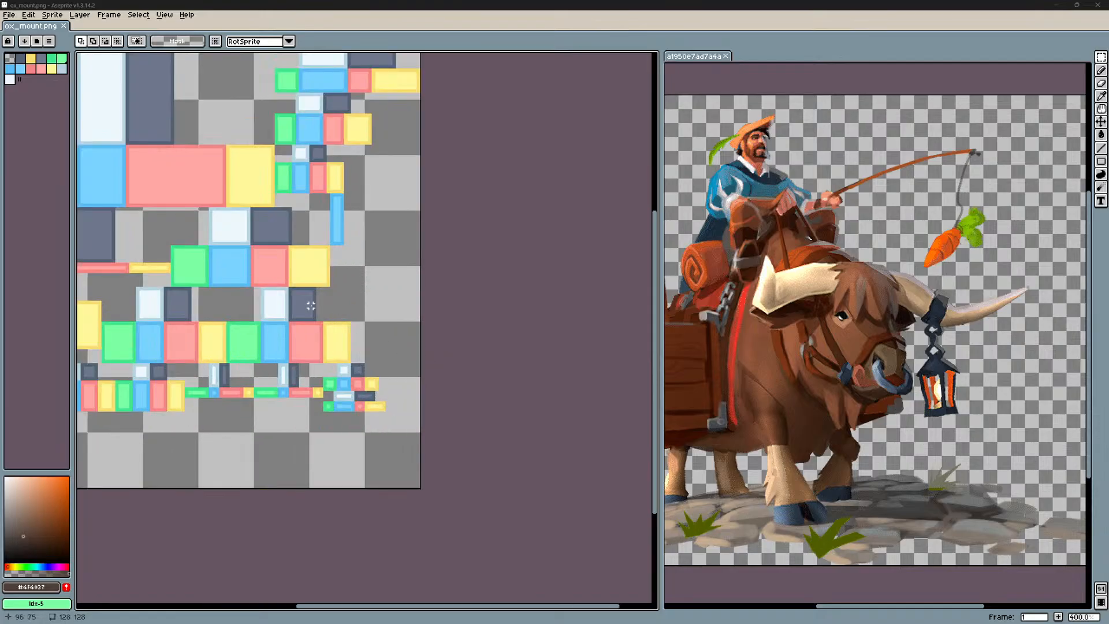
middle_click_drag(314, 308, 445, 315)
Paste the copied pixels so only the horn piece lands in the empty upper-left corner of the texture.
key("ctrl+v")
left_click_drag(352, 356, 300, 184)
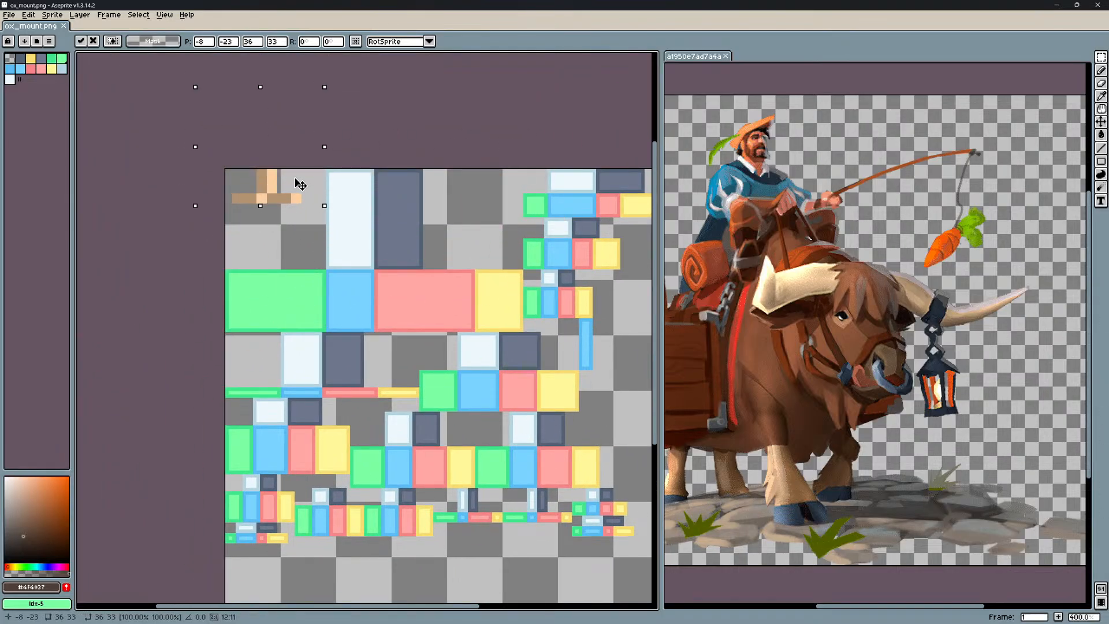
left_click(334, 232)
Paste the copied head and horn pixels onto an empty area of the reference image.
middle_click_drag(563, 205, 517, 202)
scroll(922, 184, "up", 6)
middle_click_drag(922, 184, 757, 329)
key("ctrl+v")
middle_click_drag(853, 278, 802, 401)
left_click_drag(843, 342, 801, 516)
middle_click_drag(799, 508, 800, 341)
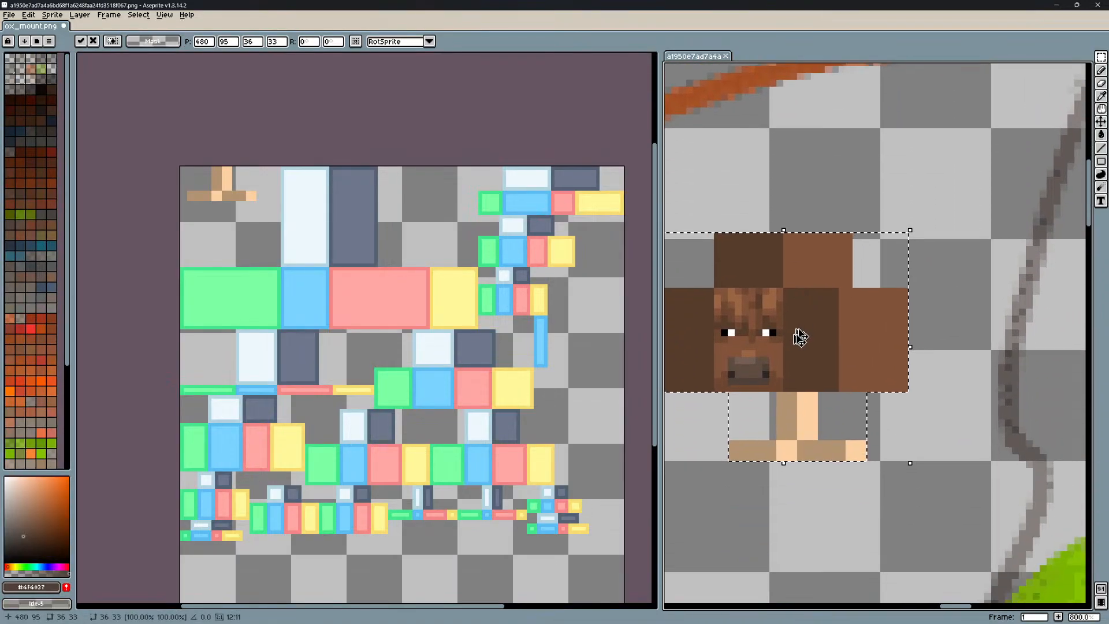
Delete the horn piece from the pasted copy and cut out the remaining 36 × 23 px head.
left_click(723, 400)
left_click_drag(731, 397, 878, 488)
key("Delete")
middle_click_drag(814, 381, 883, 384)
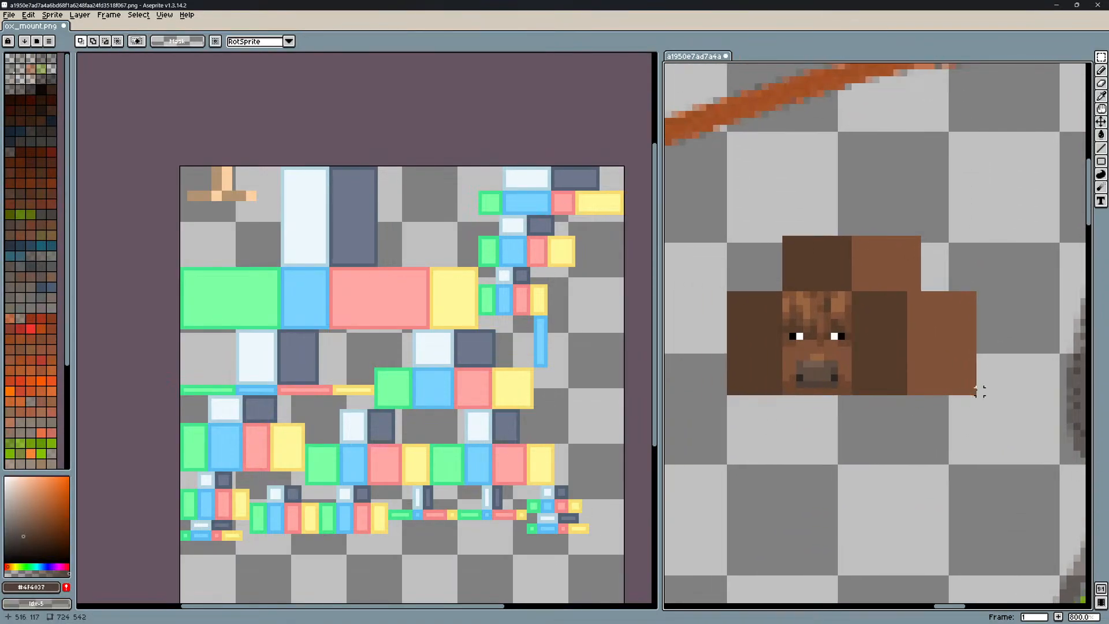
left_click_drag(978, 393, 729, 237)
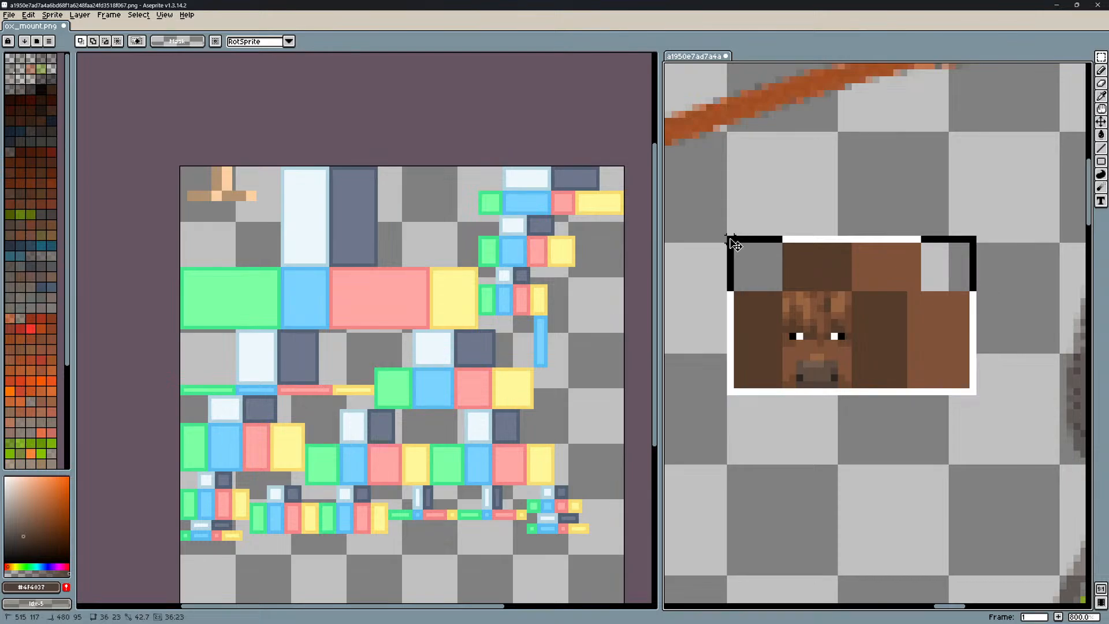
key("ctrl+x")
Paste the painted head into ox_mount.png over the head's new UV area at 0, 66.
middle_click_drag(314, 419, 413, 356)
scroll(414, 356, "up", 1)
key("ctrl+v")
left_click_drag(367, 494, 315, 388)
scroll(757, 368, "down", 5)
scroll(751, 404, "up", 3)
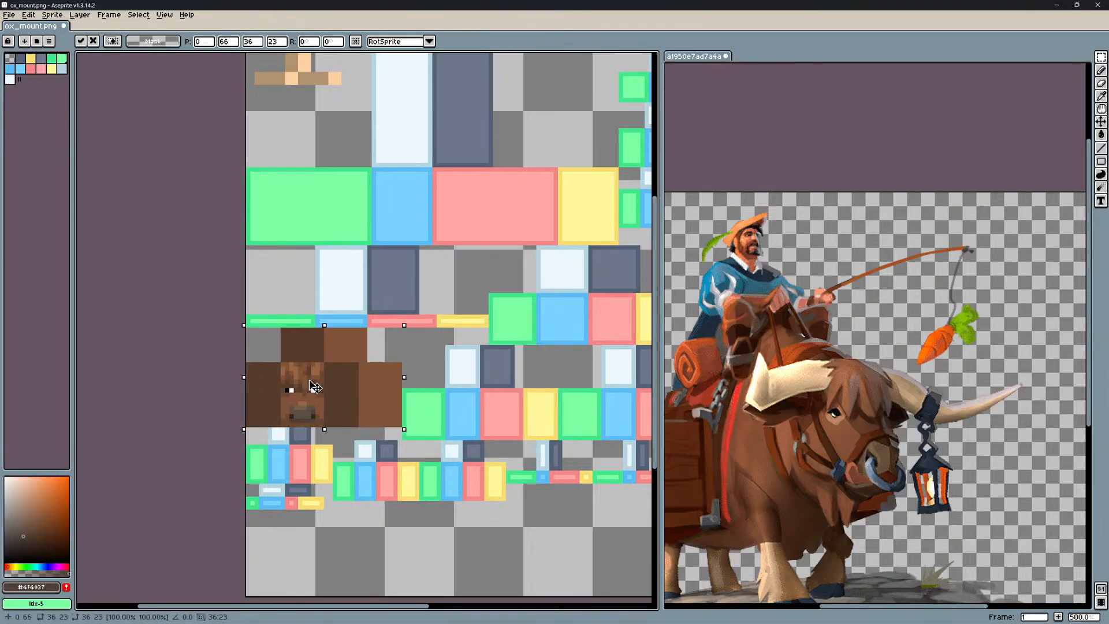
scroll(345, 408, "up", 2)
Commit the pasted head and erase the surplus pixel row along its lower edge.
middle_click_drag(439, 451, 458, 409)
left_click(458, 409)
key("e")
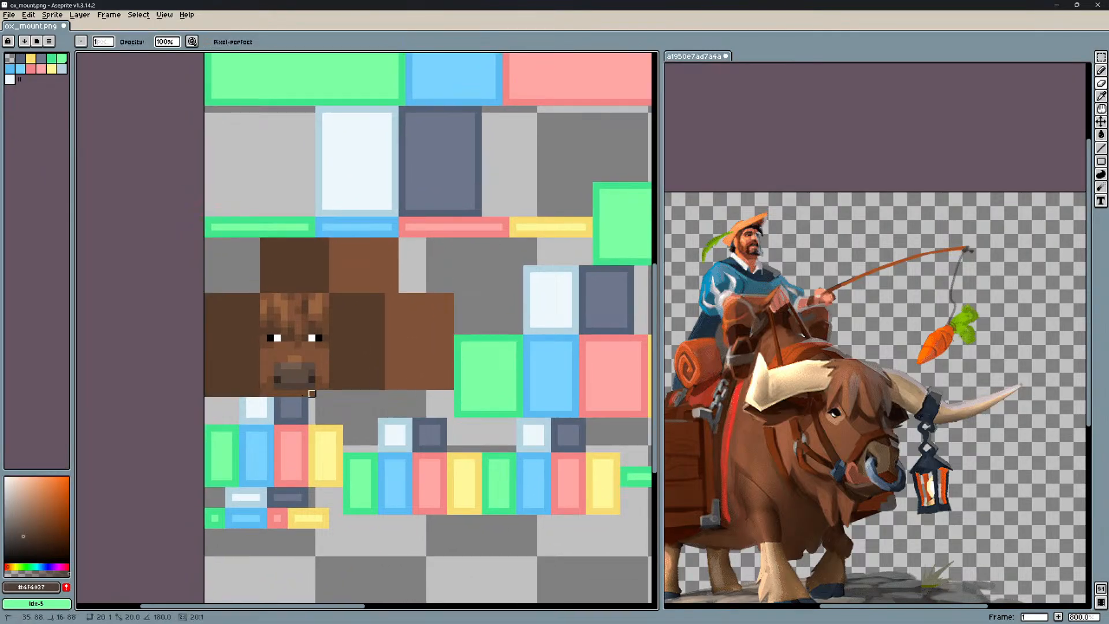
scroll(284, 408, "up", 2)
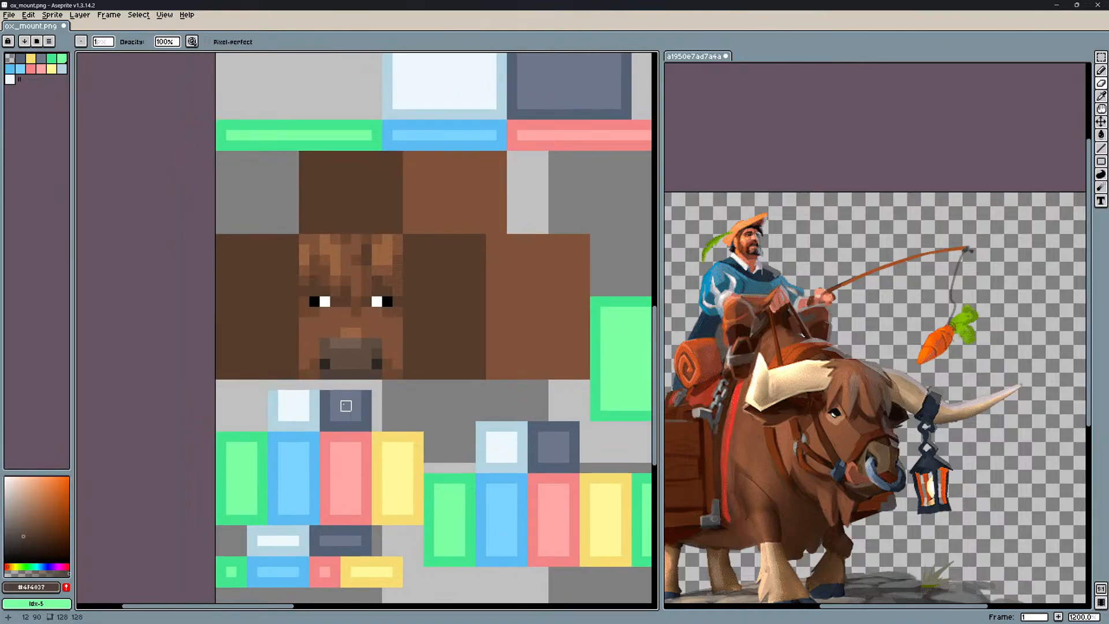
key("m")
left_click_drag(273, 426, 355, 388)
key("ctrl+d")
Save ox_mount.png and switch to Blockbench to check the painted head on the model from both sides.
scroll(362, 389, "down", 4)
middle_click_drag(491, 367, 380, 368)
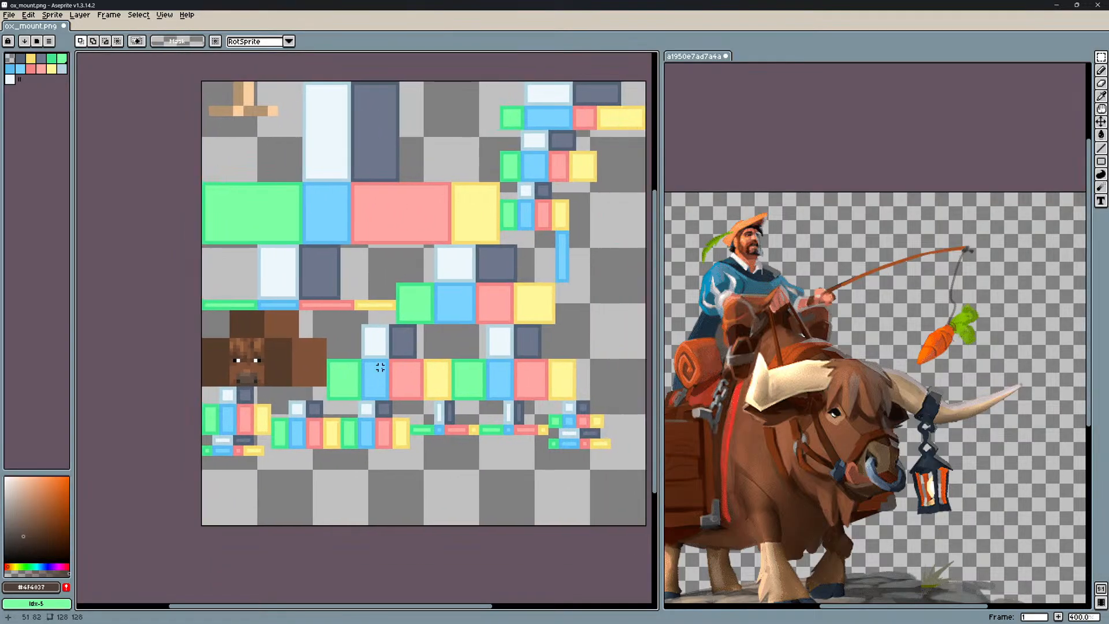
key("alt+Tab")
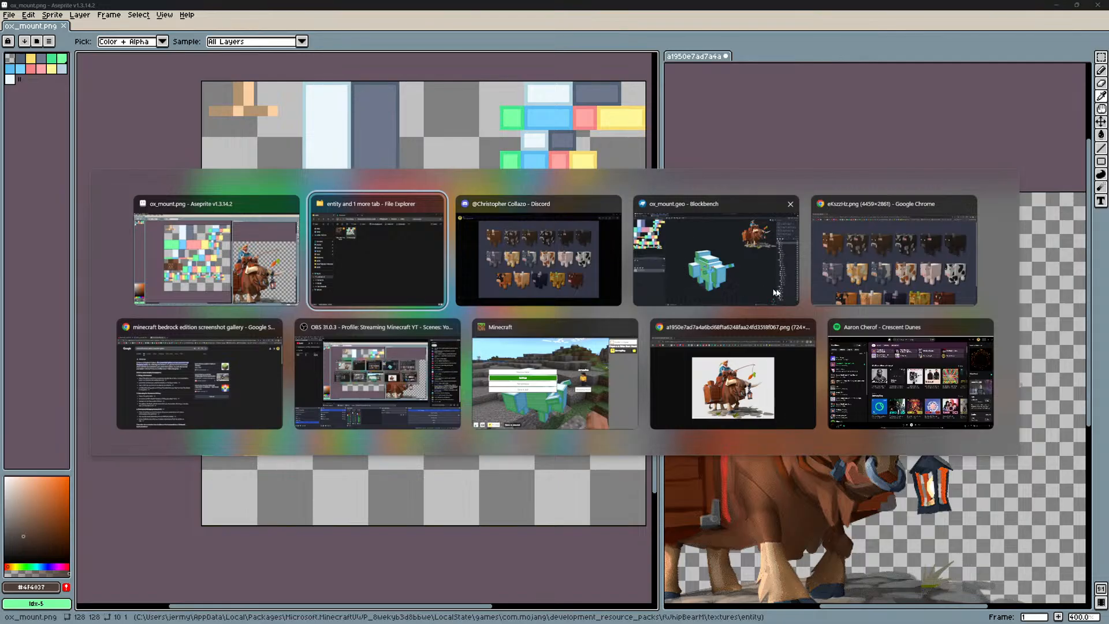
left_click(721, 290)
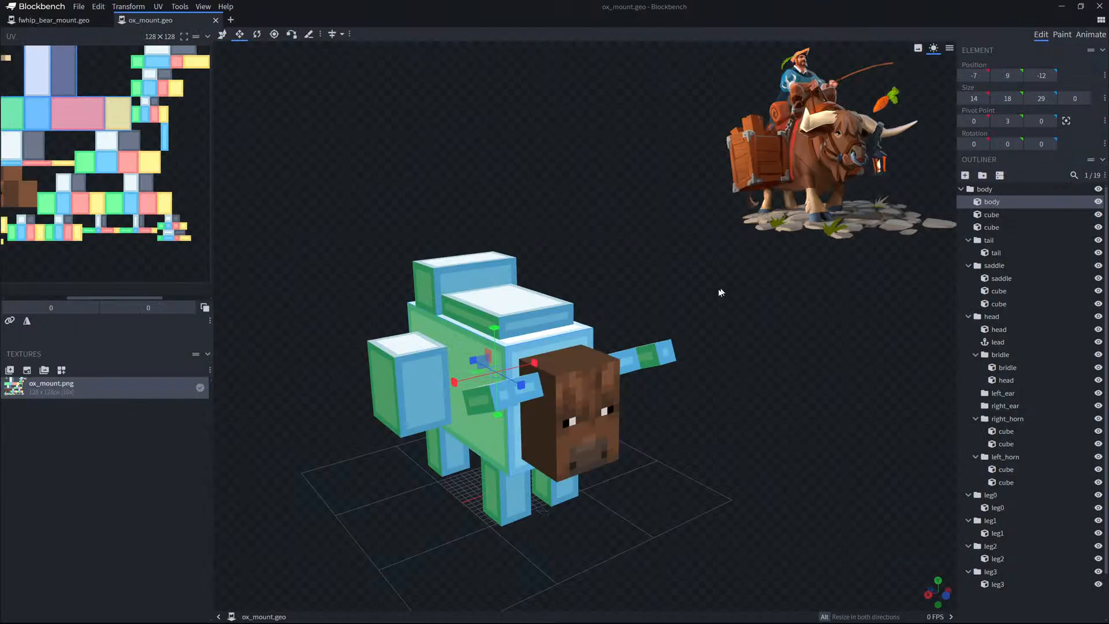
left_click_drag(731, 296, 593, 263)
scroll(1017, 520, "down", 2)
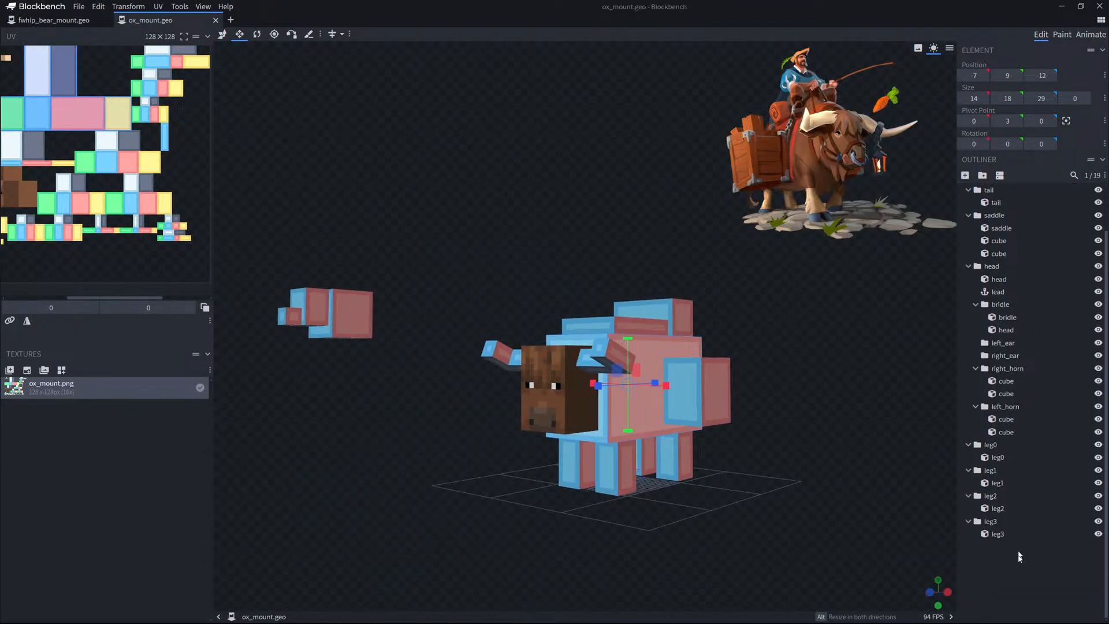
left_click(1018, 558)
left_click_drag(748, 511, 832, 507)
scroll(751, 462, "up", 2)
Try to narrow the head cube from both sides, and undo both size changes.
left_click(546, 399)
left_click_drag(812, 456, 837, 452)
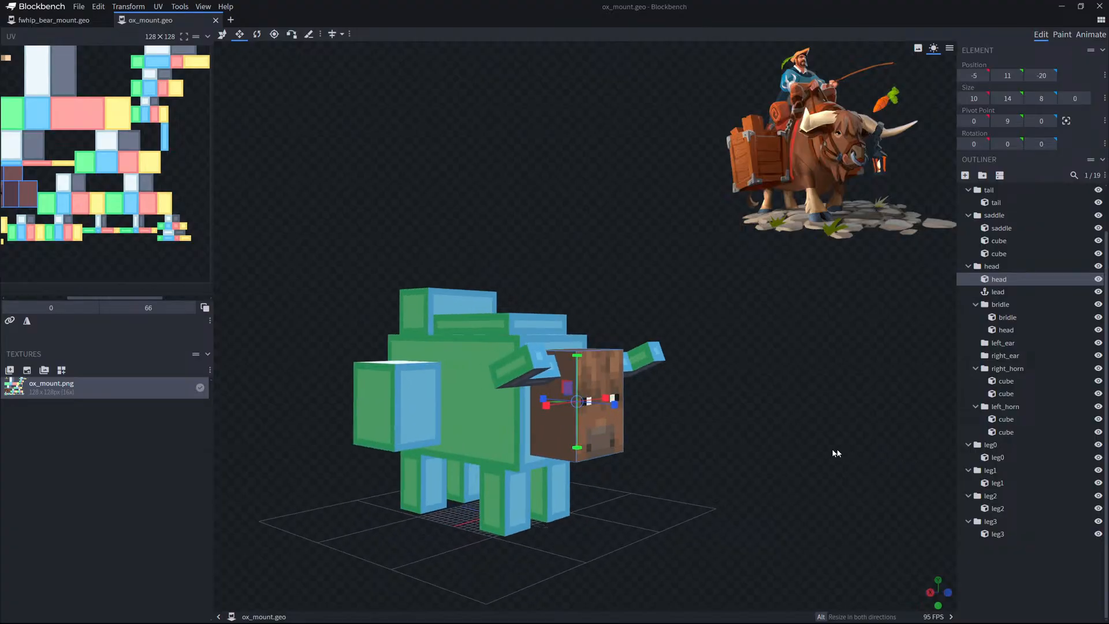
scroll(808, 453, "up", 2)
left_click_drag(769, 454, 688, 467)
left_click_drag(586, 438, 579, 440)
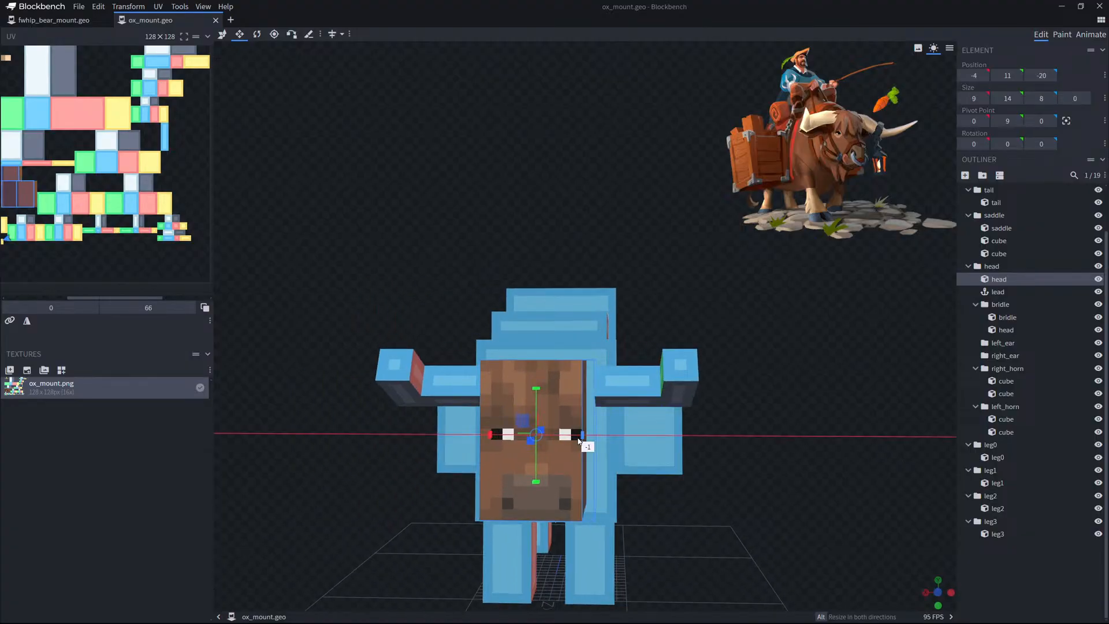
left_click_drag(491, 437, 513, 441)
scroll(751, 487, "down", 2)
left_click_drag(755, 486, 845, 508)
key("ctrl+z")
key("ctrl+z")
left_click(899, 537)
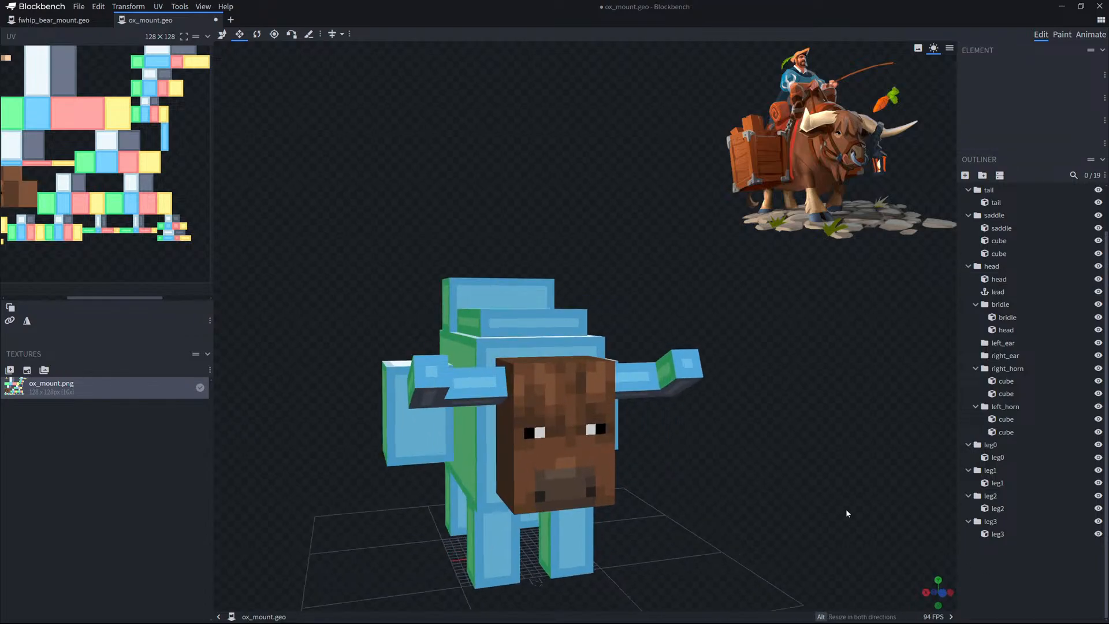
scroll(693, 405, "down", 2)
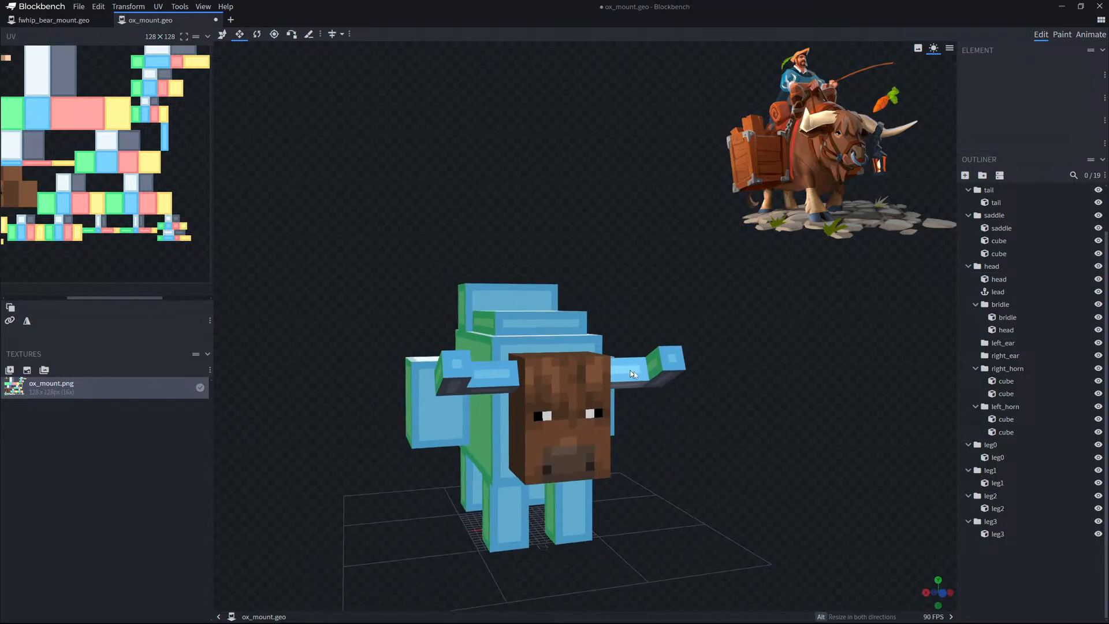
Check the painted head on the model, switch to Aseprite and bring the whole ox reference artwork into view.
mouse_move(736, 417)
left_mouse_down()
mouse_move(561, 394)
mouse_move(736, 412)
mouse_move(788, 398)
mouse_move(745, 403)
left_mouse_up()
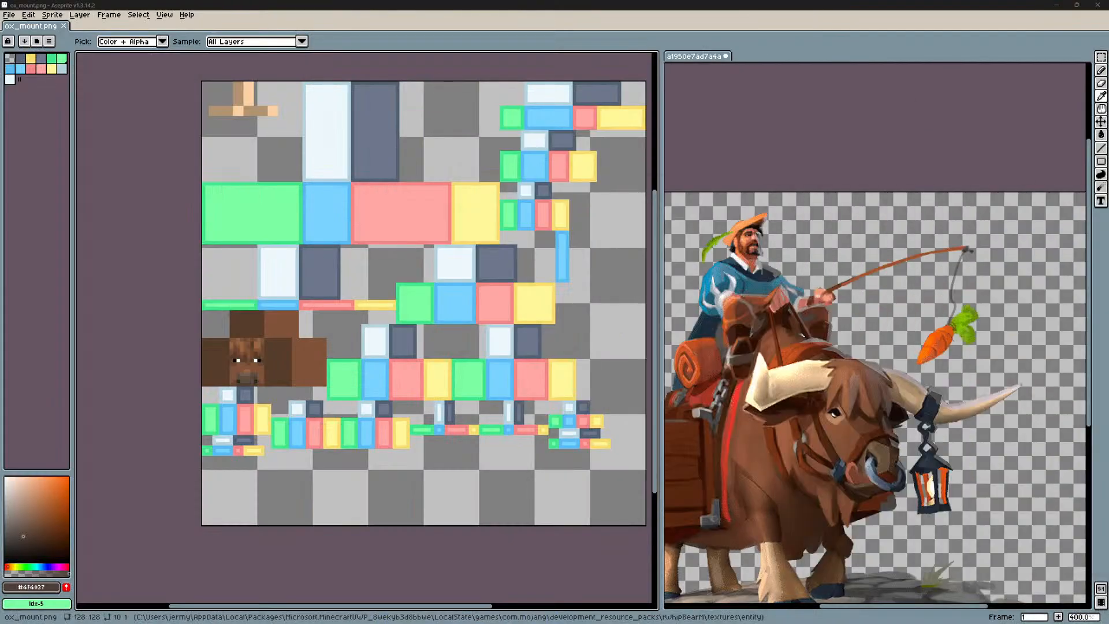
left_click(825, 268)
scroll(824, 267, "up", 2)
middle_click_drag(825, 267, 832, 283)
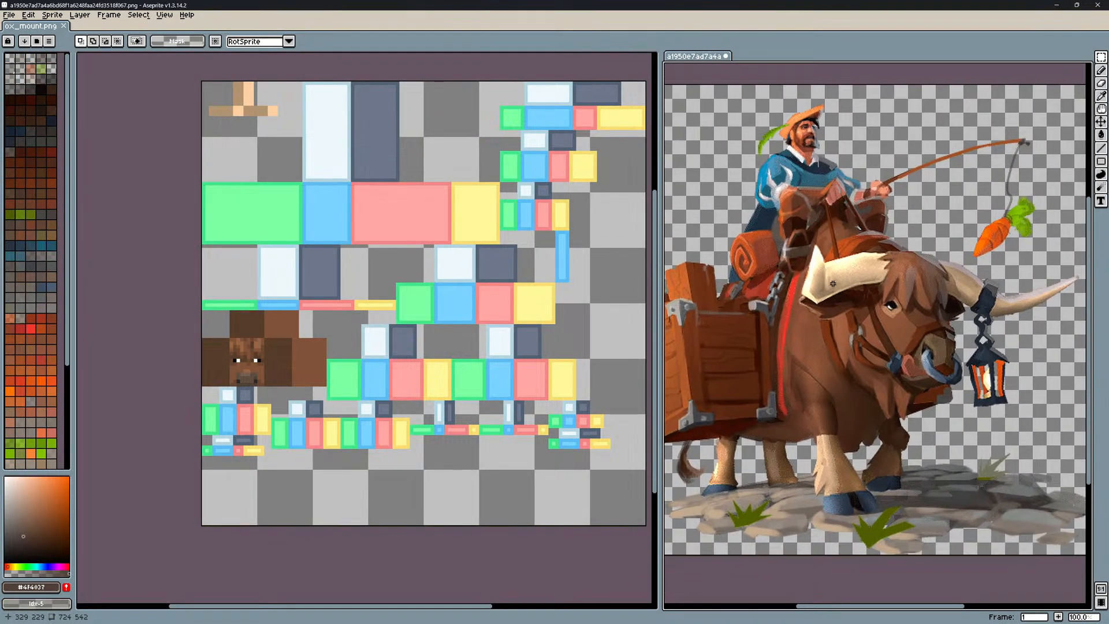
Examine the painted head's fringe and plain side faces on the texture against the ox reference, sampling a light brown from the hair.
scroll(331, 318, "up", 6)
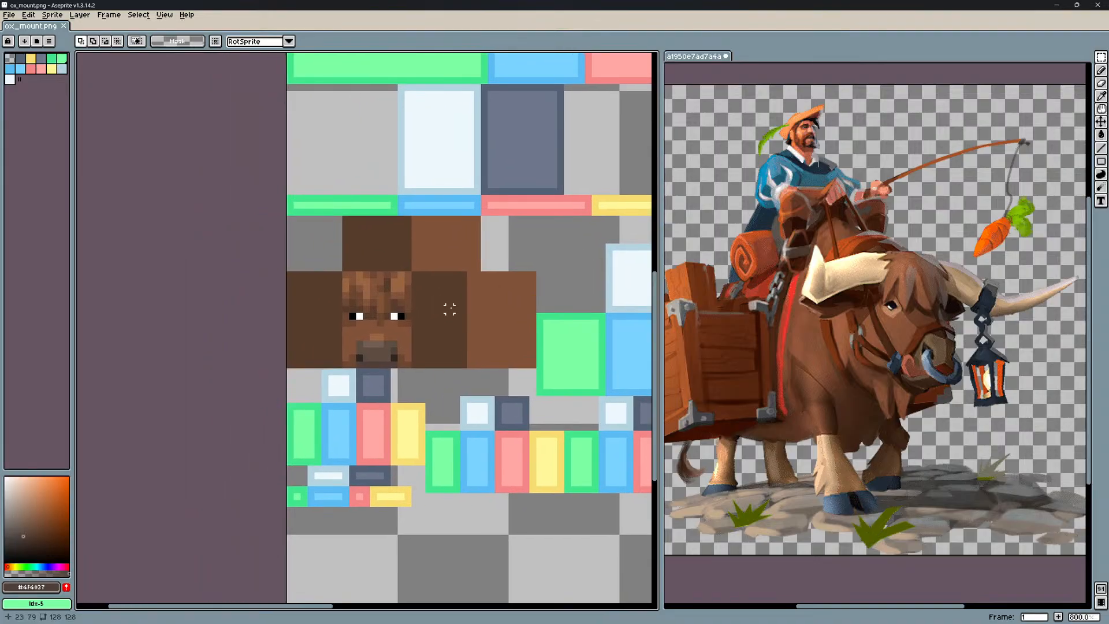
middle_click_drag(458, 288, 476, 293)
scroll(399, 311, "up", 1)
key("b")
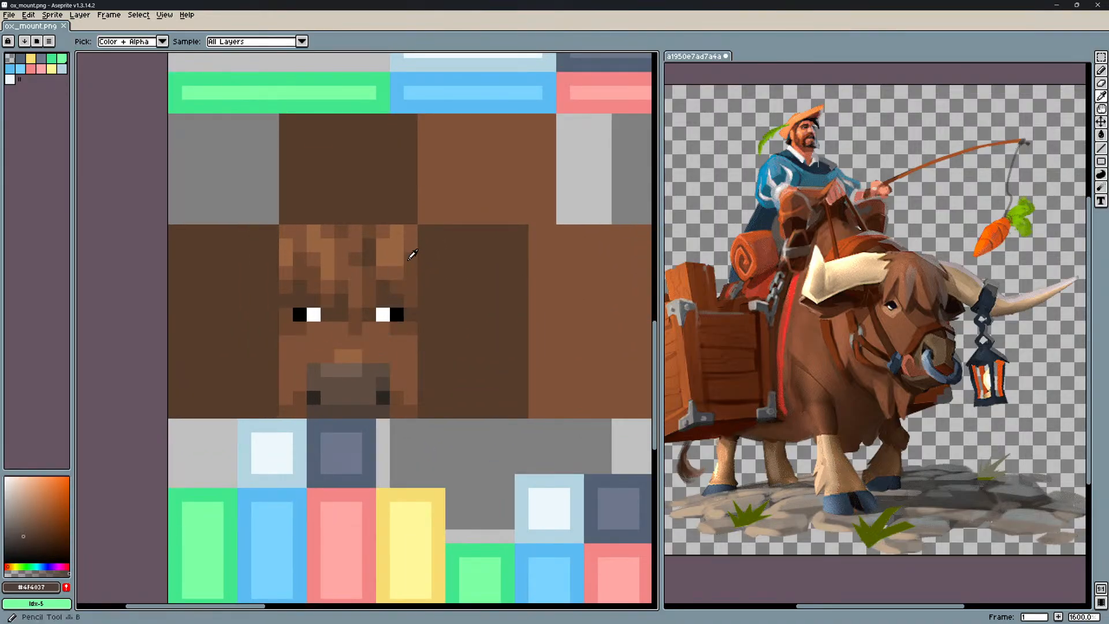
left_click(400, 256, "alt")
scroll(381, 322, "up", 2)
scroll(462, 391, "down", 5)
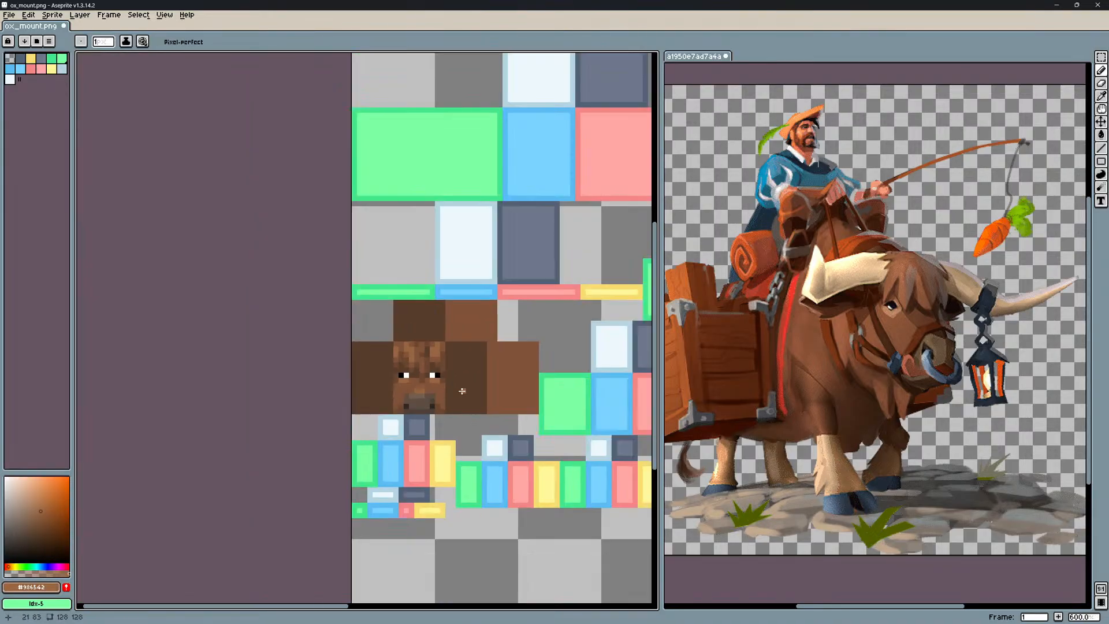
scroll(475, 390, "up", 3)
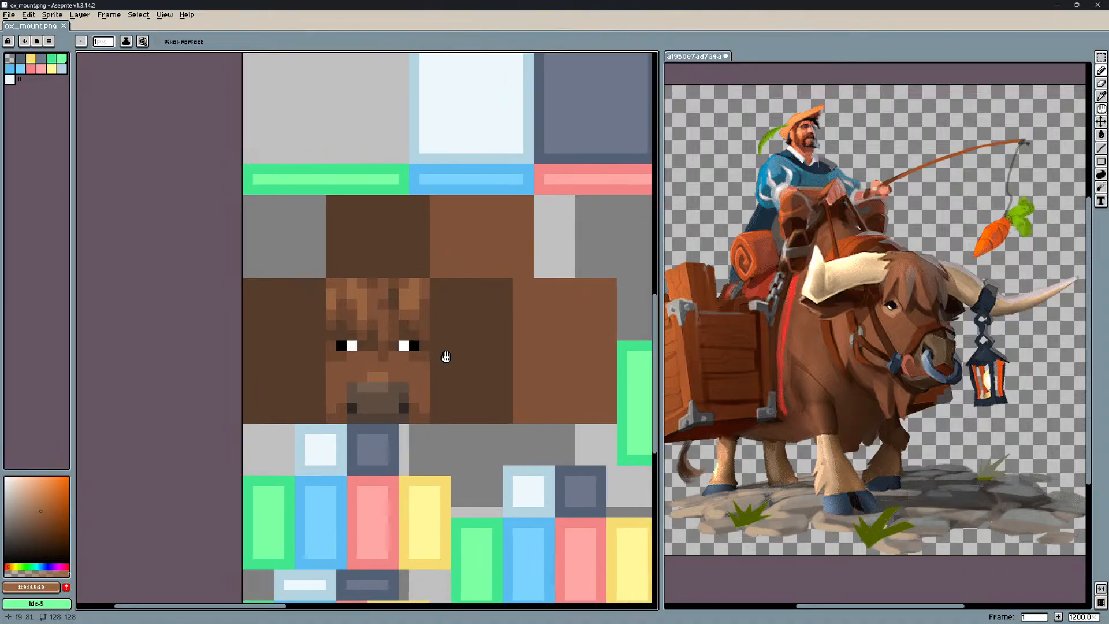
mouse_move(402, 338)
middle_mouse_down()
mouse_move(443, 331)
mouse_move(394, 320)
middle_mouse_up()
scroll(396, 328, "up", 2)
scroll(391, 322, "down", 5)
middle_click_drag(436, 256, 396, 277)
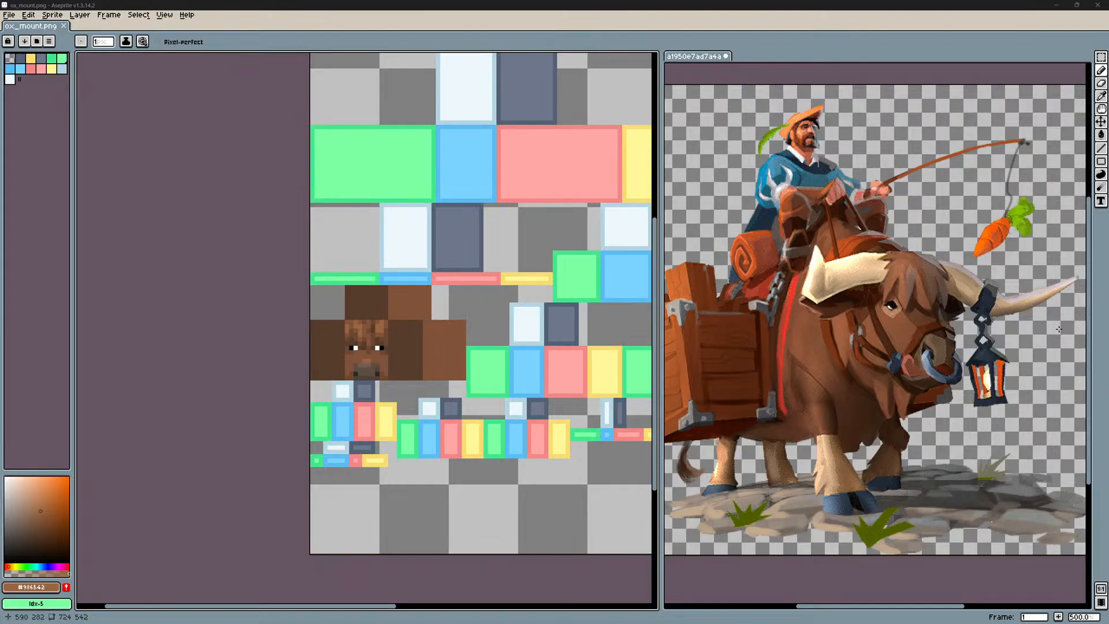
Move the painted 20 × 10 px horn piece from the texture's upper corner to the empty area at 92, 109.
scroll(534, 232, "down", 3)
middle_click_drag(549, 193, 428, 265)
scroll(380, 235, "up", 2)
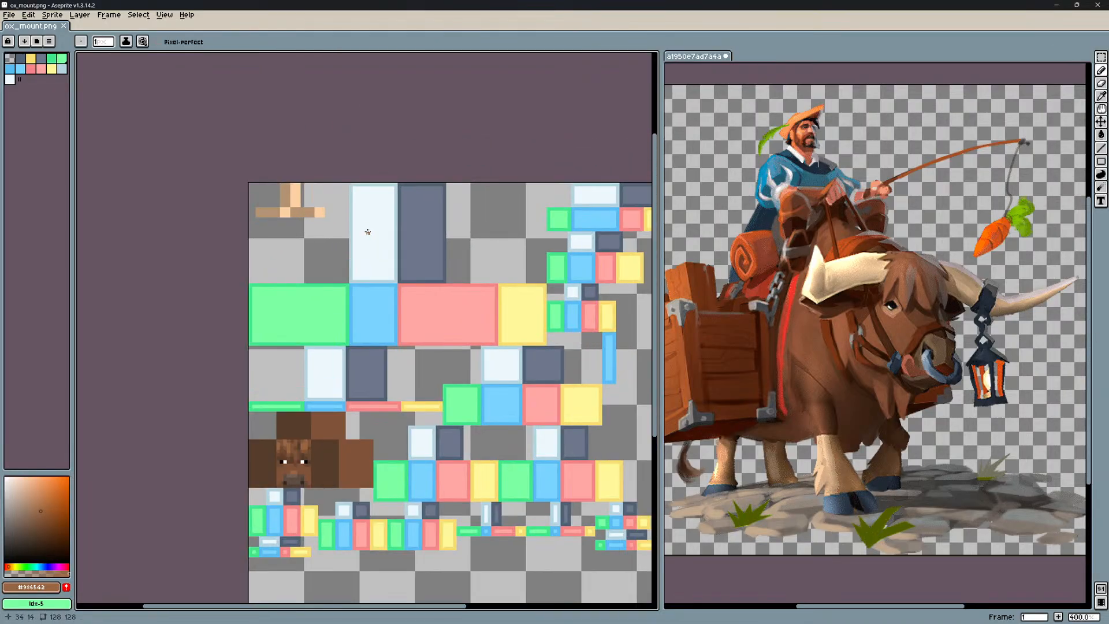
middle_click_drag(369, 233, 345, 232)
key("m")
scroll(292, 210, "up", 1)
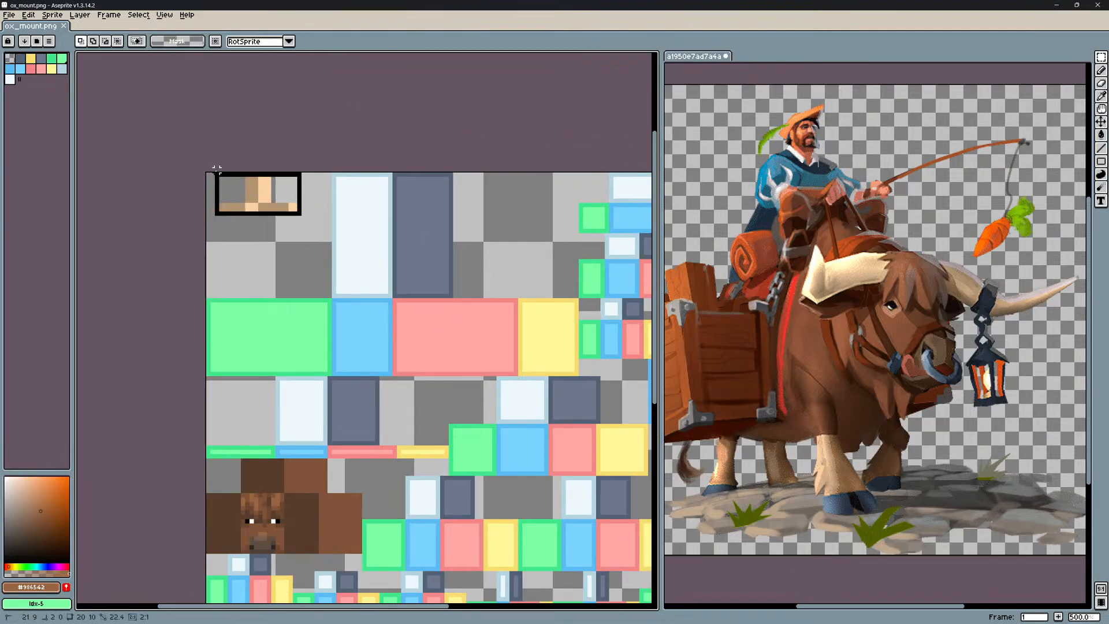
scroll(284, 219, "down", 2)
left_click_drag(263, 205, 514, 495)
Place the painted horn piece over both long horn UV areas, with the second one at 80, 92, and commit it.
scroll(515, 496, "up", 1)
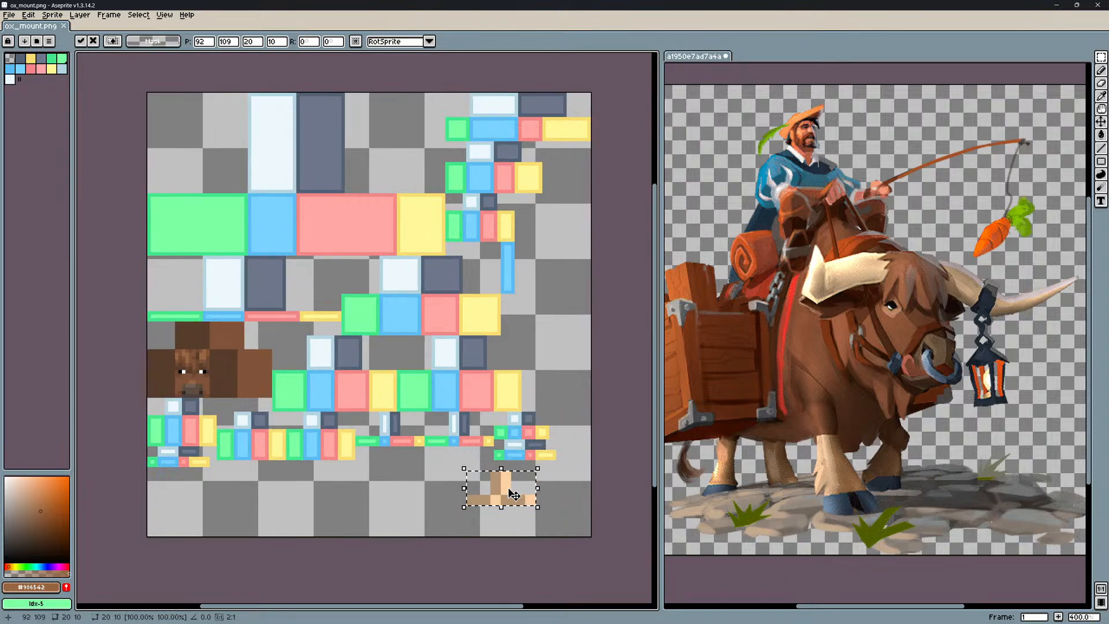
middle_click_drag(515, 495, 410, 433)
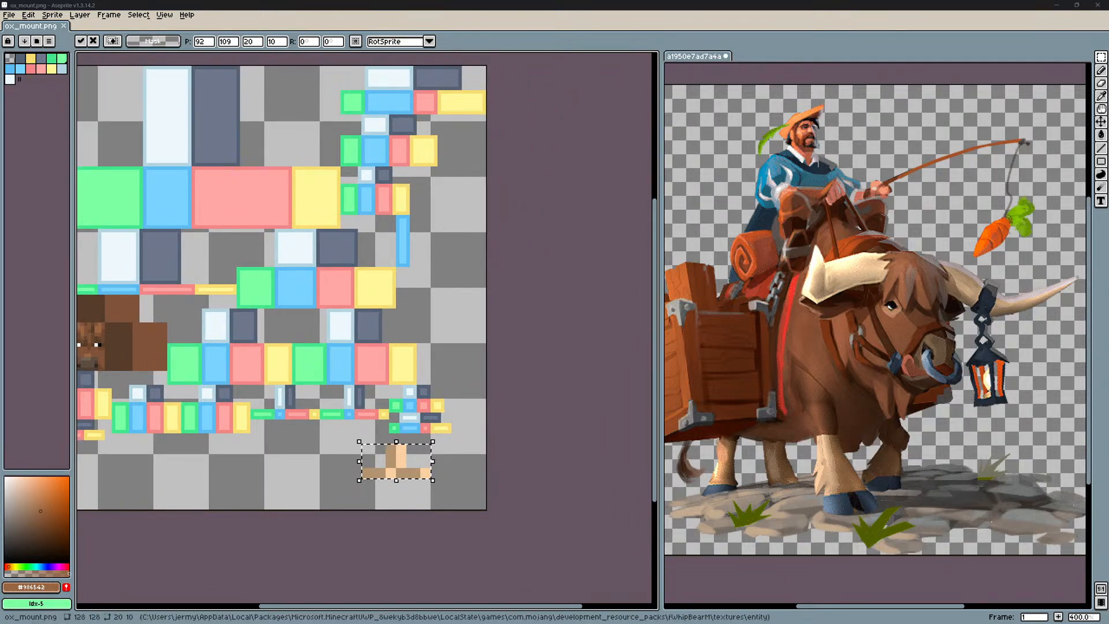
left_click_drag(418, 475, 410, 411)
scroll(307, 415, "up", 2)
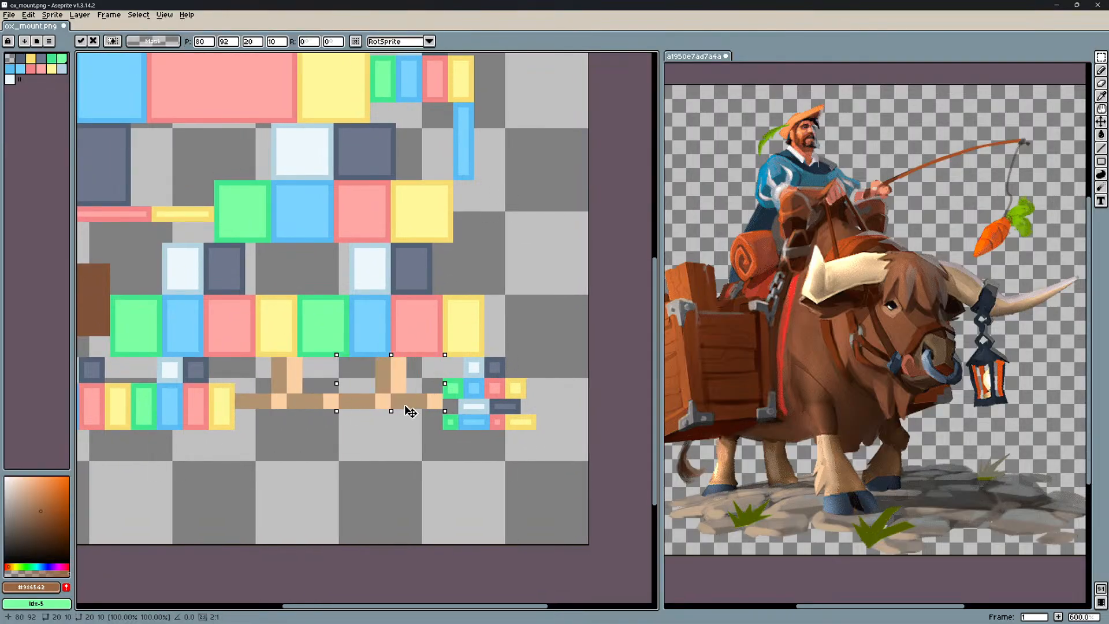
left_click(450, 417)
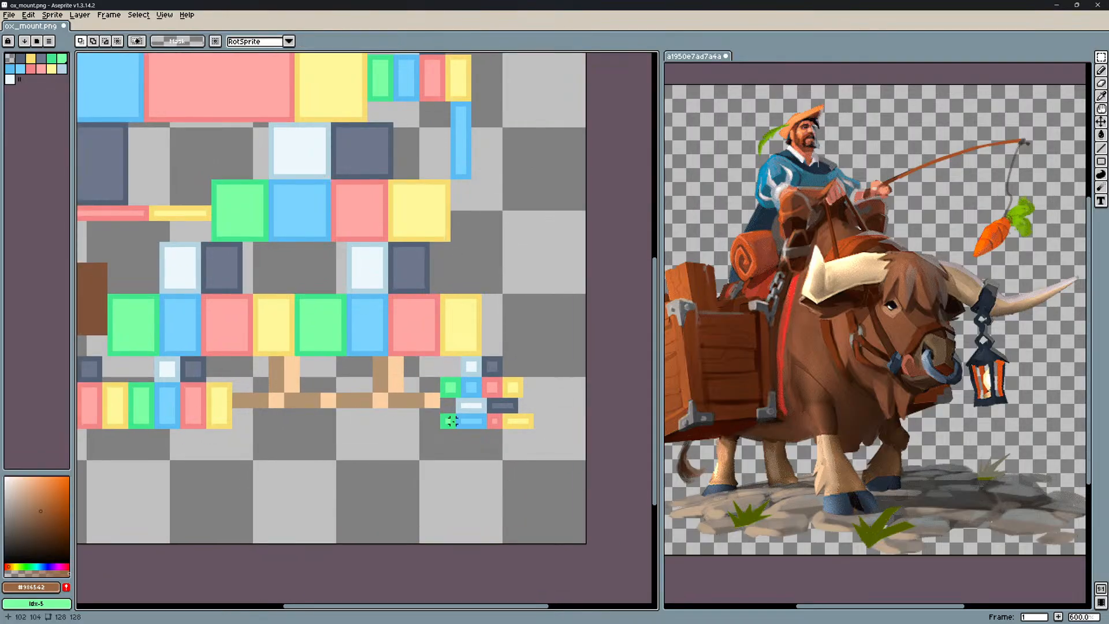
Paint the upper face and both end faces of the small horn tip's UV block with the light cream sampled from the horn.
scroll(459, 419, "up", 3)
key("b")
left_click(409, 386, "alt")
scroll(529, 415, "up", 2)
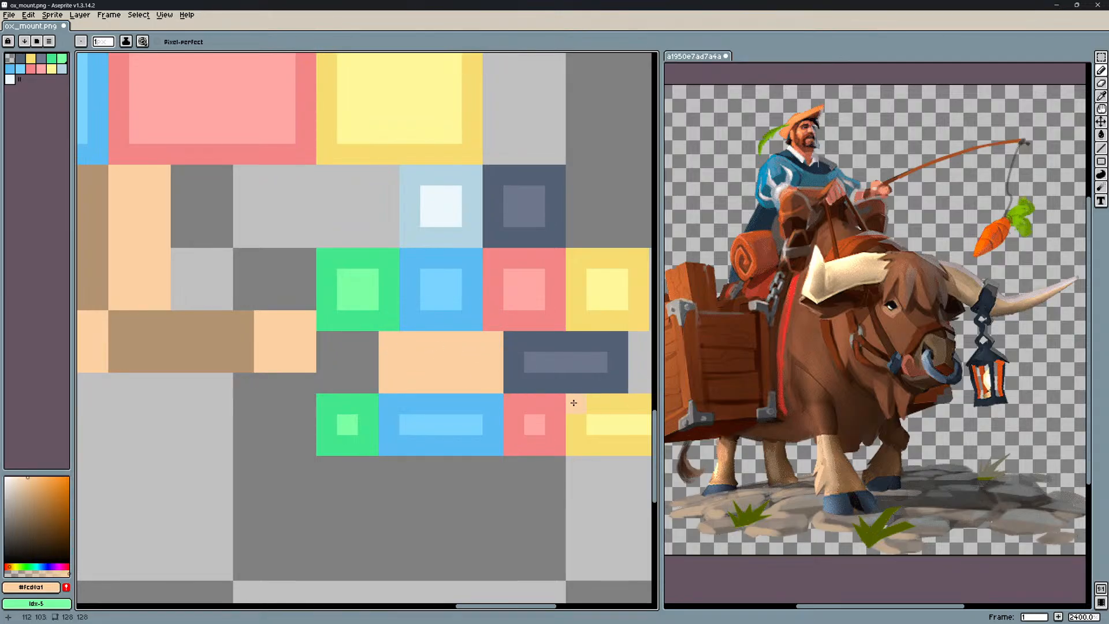
scroll(508, 406, "down", 2)
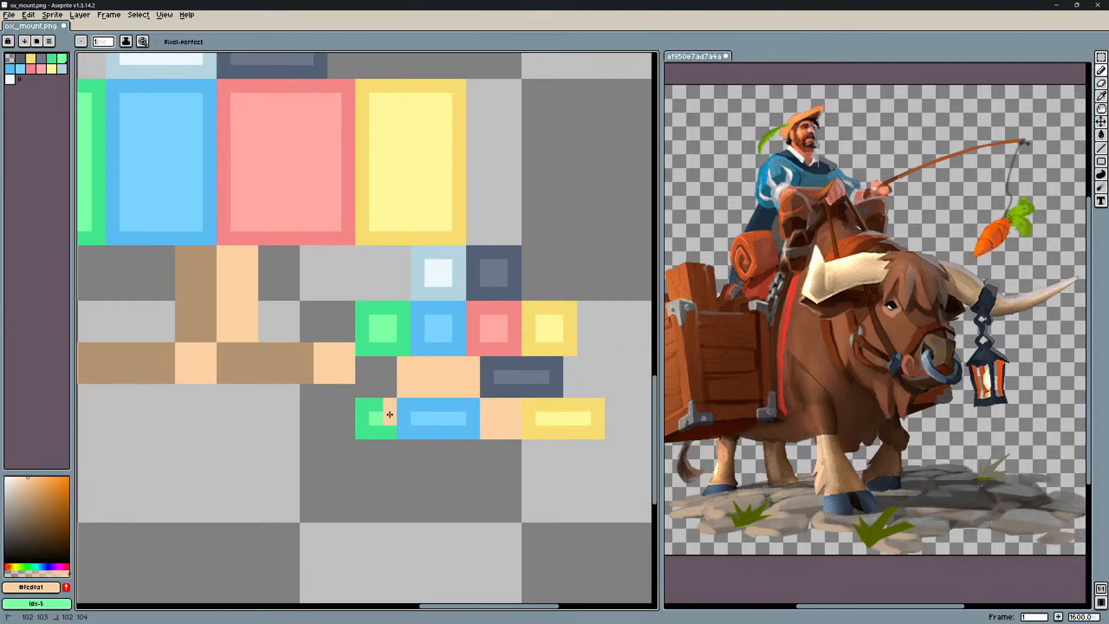
left_click_drag(358, 412, 376, 417)
Paint the horn tip's remaining front, underside and back faces with the darker tan sampled from the horn, and save ox_mount.png.
left_click(287, 354, "alt")
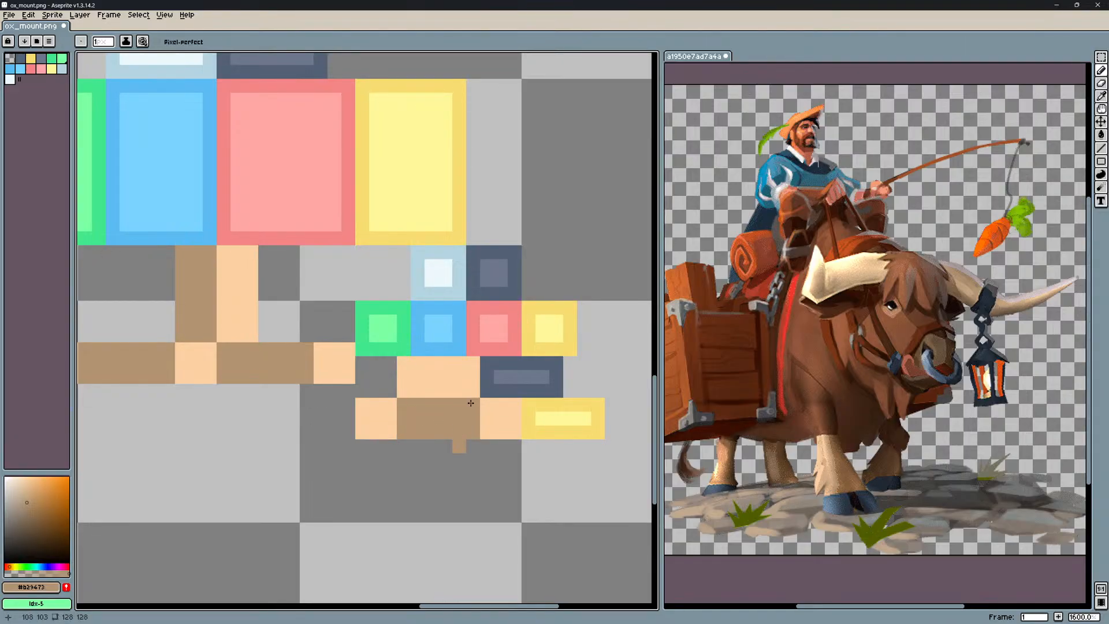
key("b")
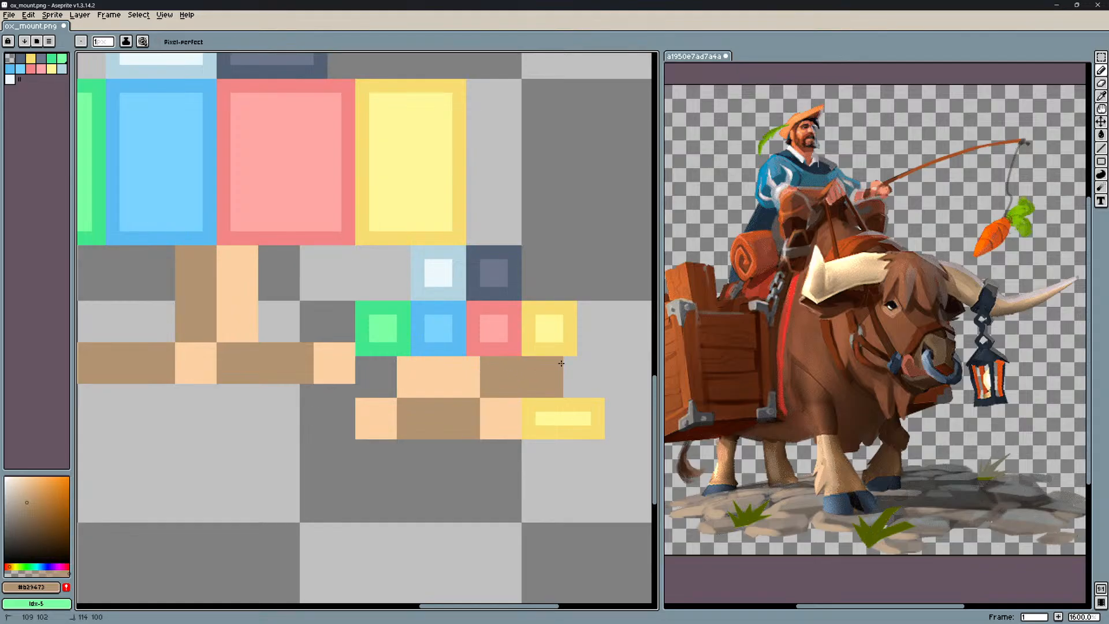
left_click_drag(598, 432, 525, 403)
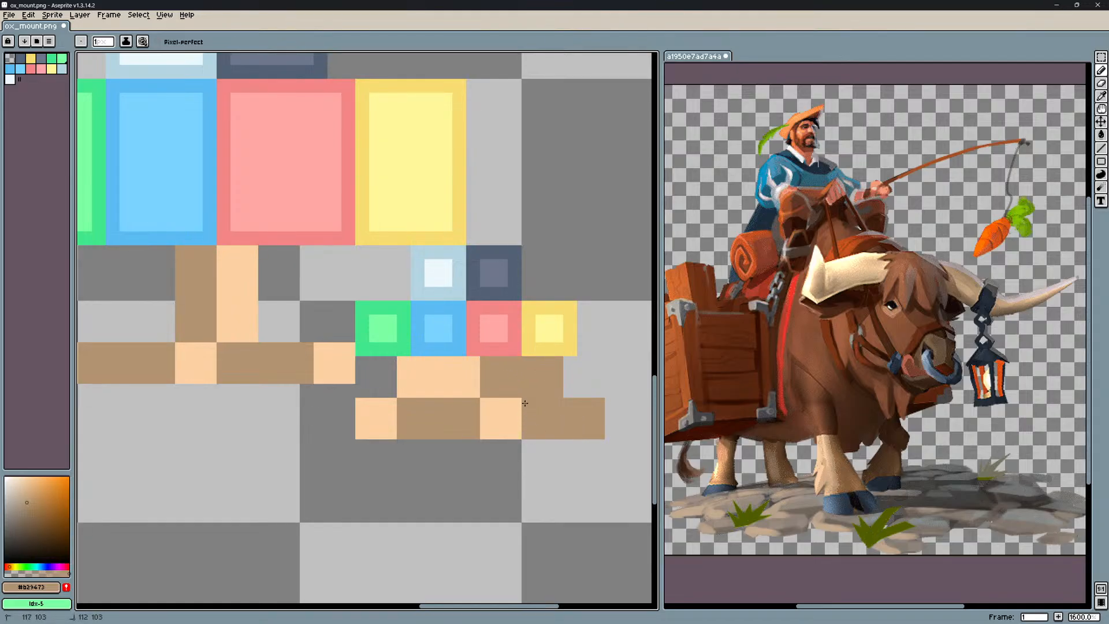
scroll(515, 416, "down", 2)
middle_click_drag(422, 404, 472, 415)
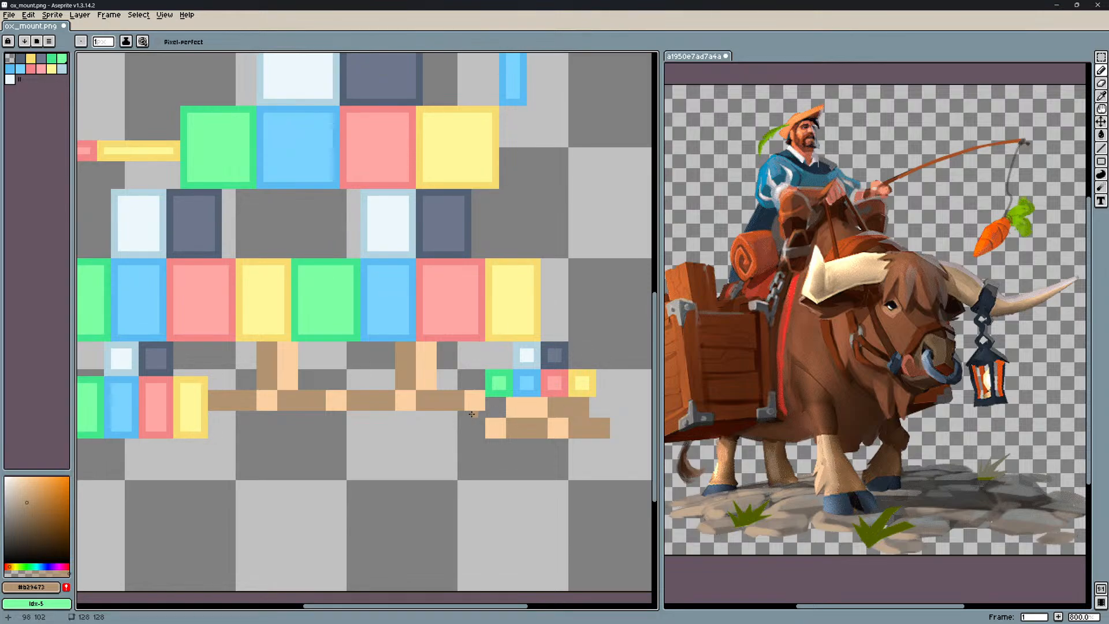
middle_click_drag(448, 389, 397, 384)
mouse_move(717, 395)
middle_mouse_down()
mouse_move(749, 409)
mouse_move(738, 401)
middle_mouse_up()
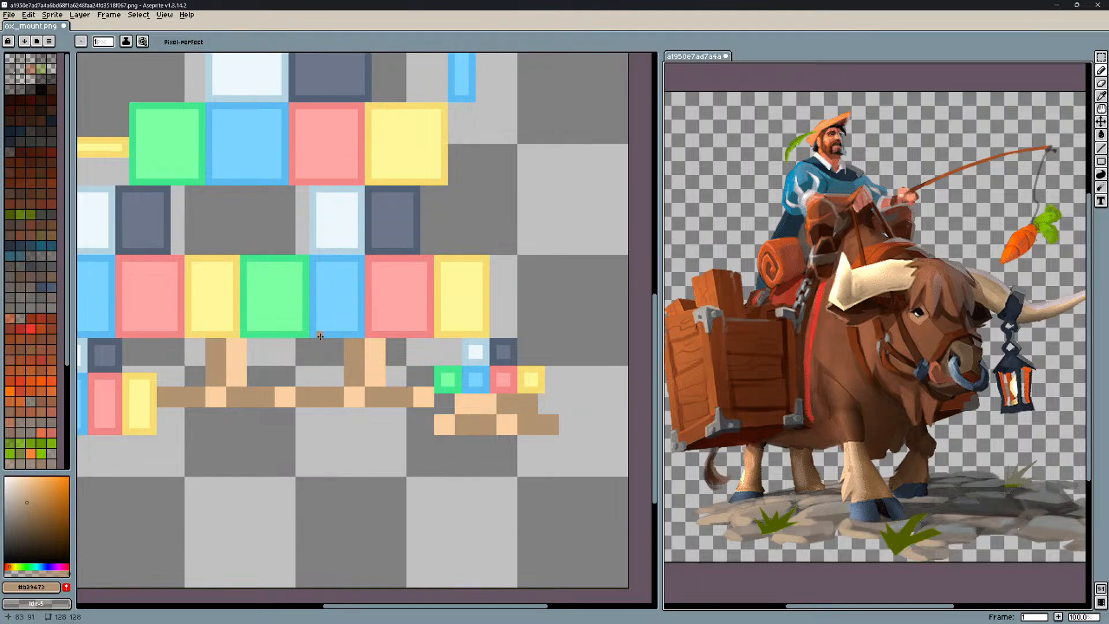
scroll(341, 307, "down", 1)
key("ctrl+s")
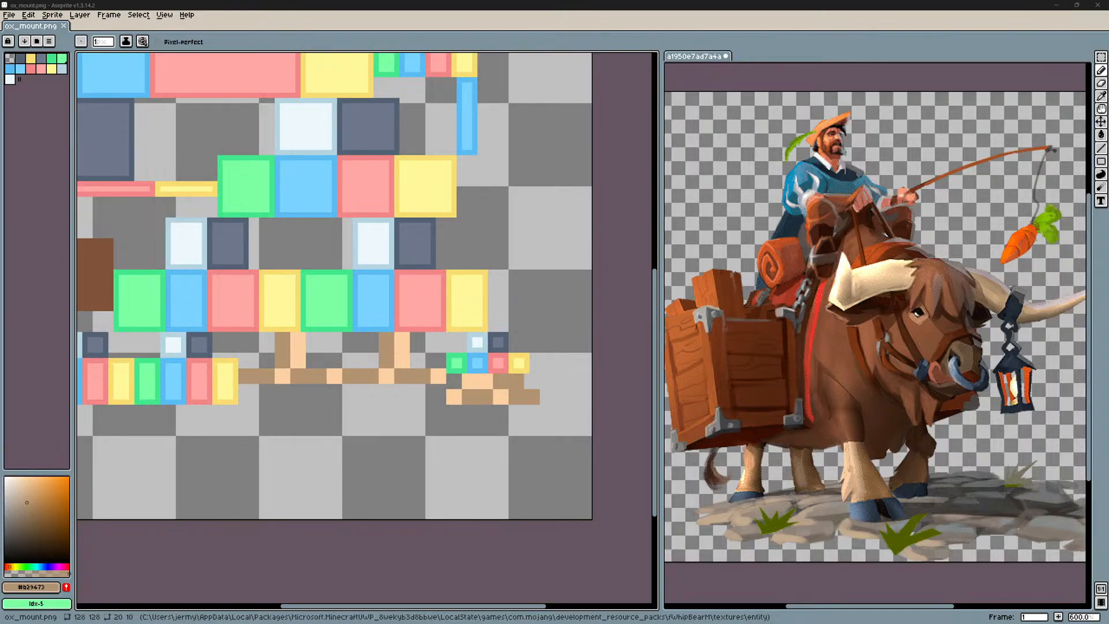
Copy the painted 18 × 6 px horn tip block onto the other horn tip's UV area at 0, 102 and save ox_mount.png.
middle_click_drag(302, 360, 423, 391)
mouse_move(362, 354)
middle_mouse_down()
mouse_move(353, 382)
mouse_move(362, 370)
middle_mouse_up()
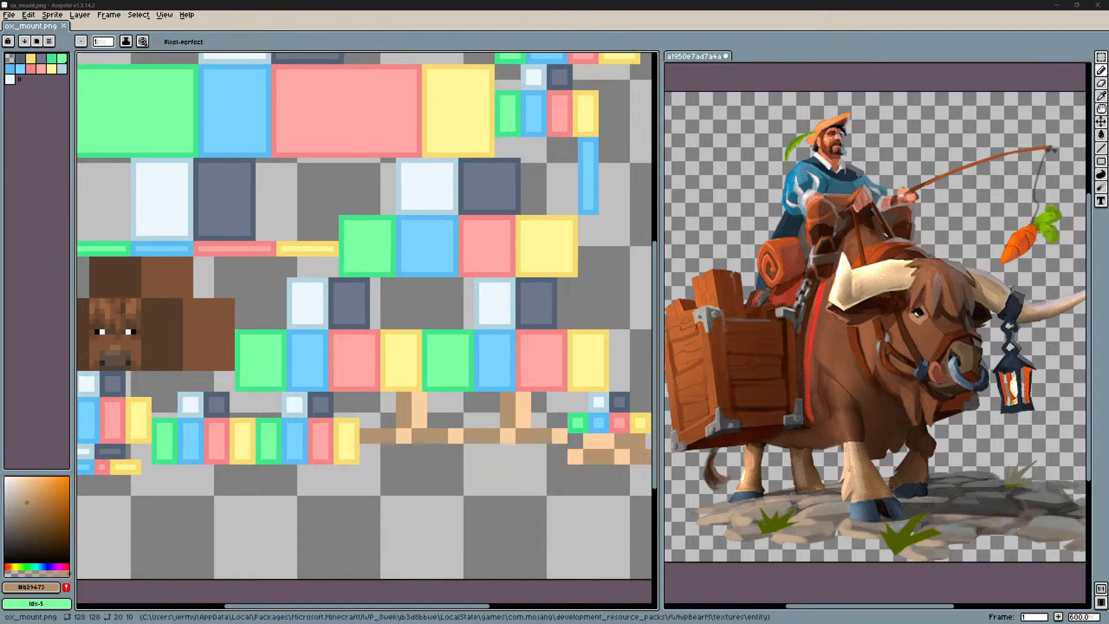
middle_click_drag(558, 457, 494, 443)
key("m")
left_click_drag(508, 447, 595, 422)
middle_click_drag(348, 371, 432, 362)
left_click_drag(611, 435, 209, 445, "ctrl")
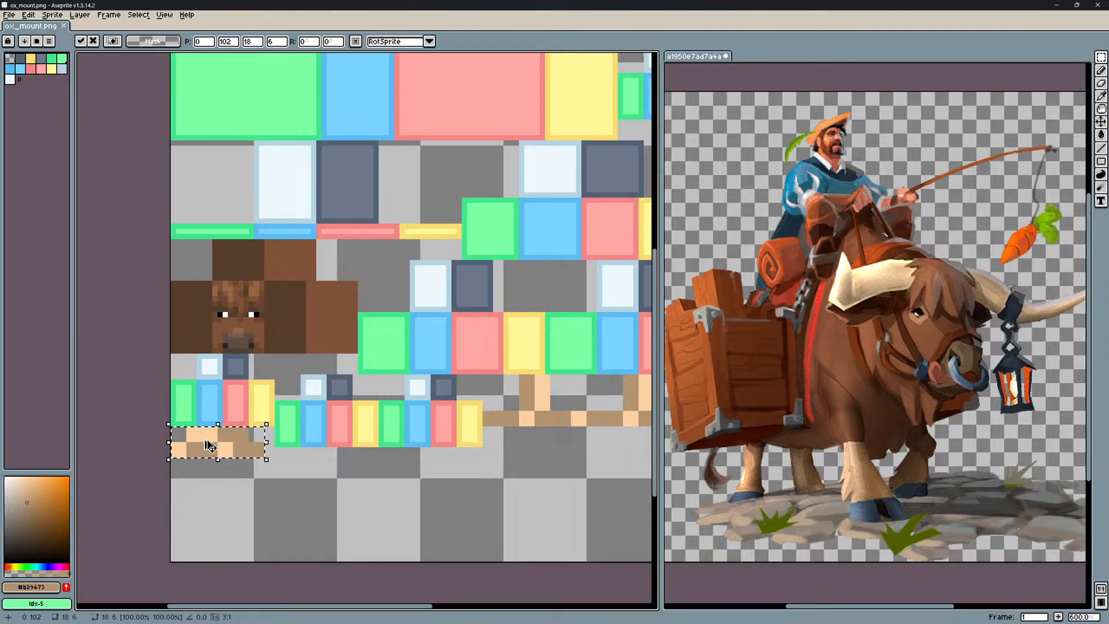
left_click(313, 443)
middle_click_drag(313, 445, 299, 453)
key("ctrl+s")
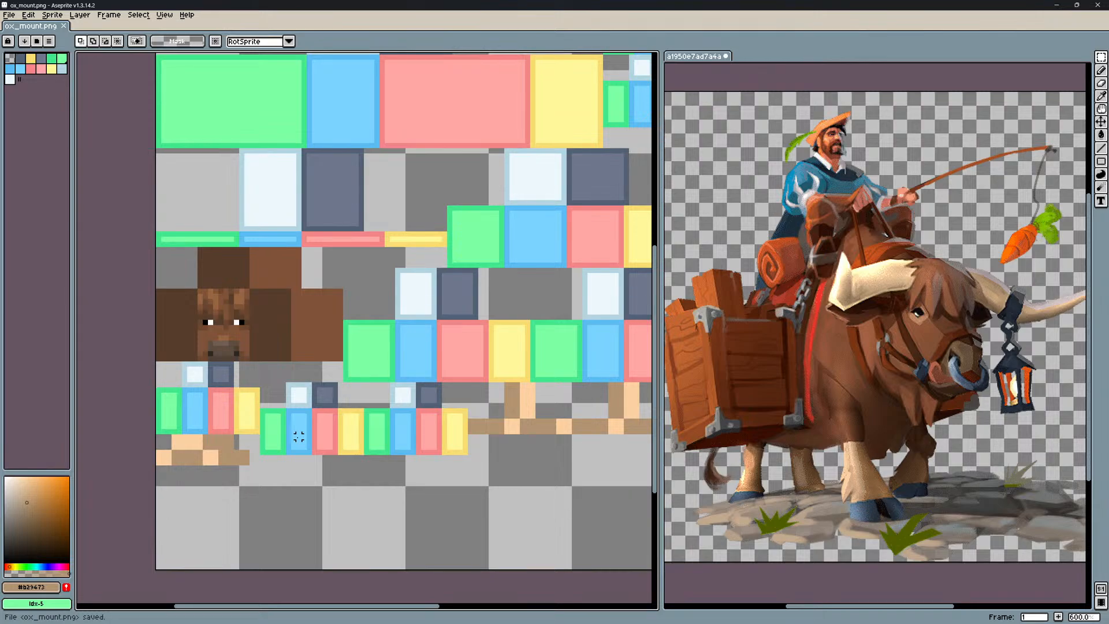
Fill the head's first side face with the mid-brown sampled from the cheek, leaving a dark strip at eye level.
middle_click_drag(346, 362, 304, 377)
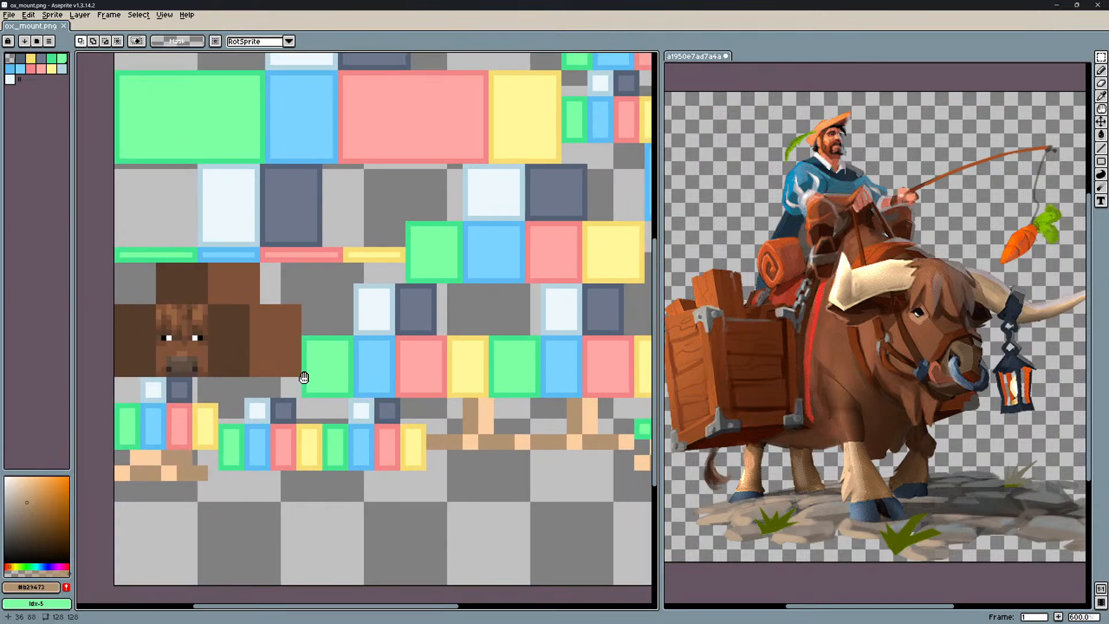
middle_click_drag(199, 366, 347, 387)
scroll(283, 374, "up", 4)
key("b")
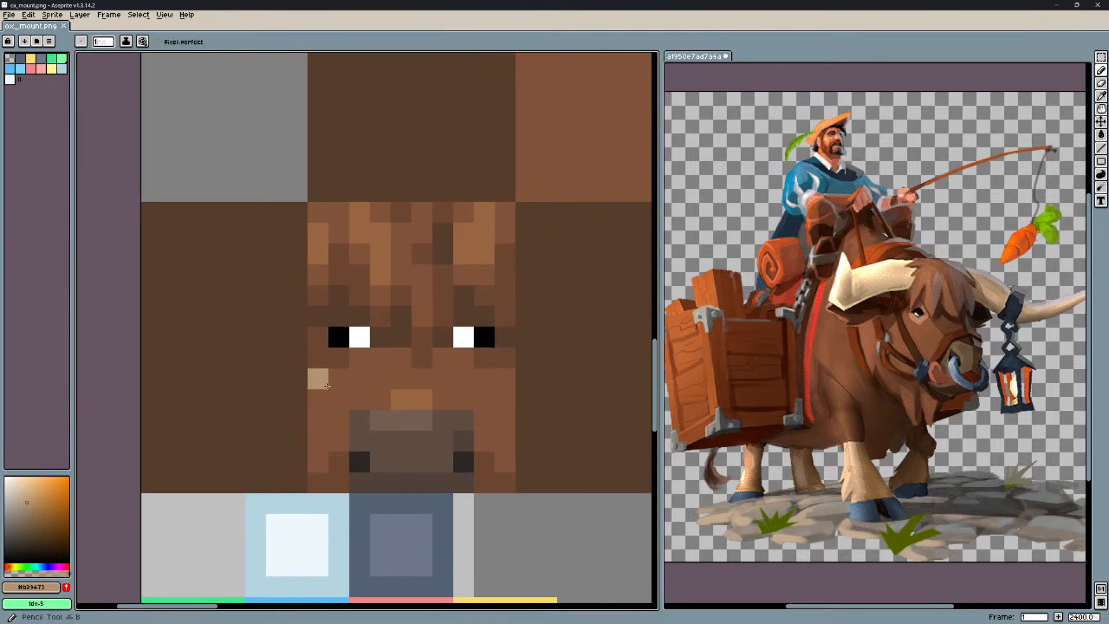
key("i")
left_click(325, 386)
key("b")
mouse_move(317, 268)
left_mouse_down()
mouse_move(293, 303)
mouse_move(281, 211)
mouse_move(227, 294)
mouse_move(242, 300)
mouse_move(175, 290)
mouse_move(182, 247)
mouse_move(126, 215)
left_mouse_up()
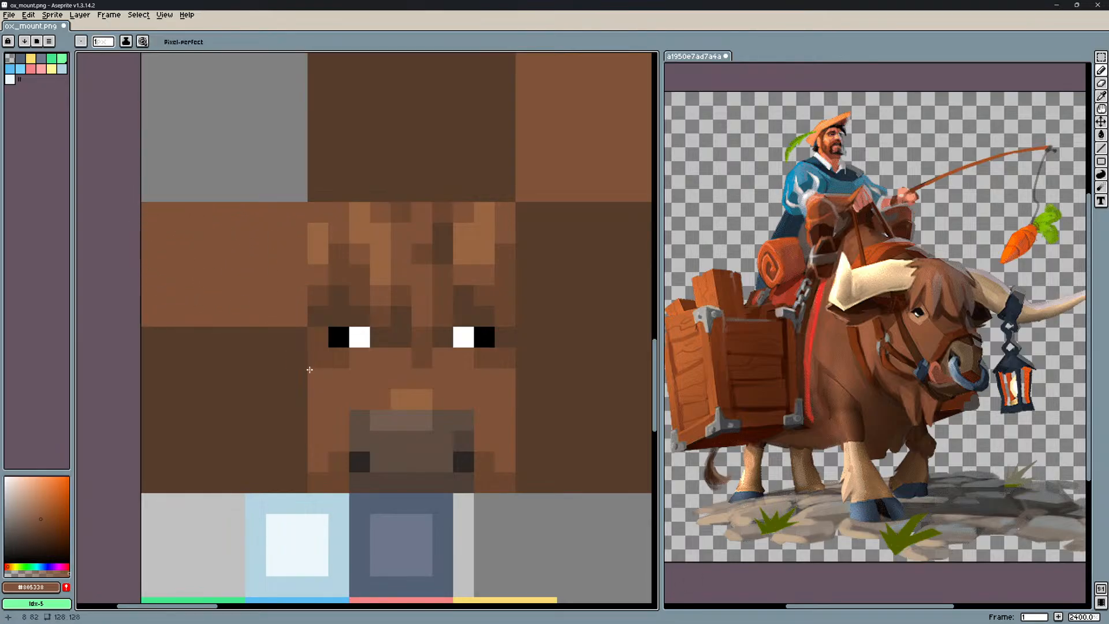
middle_click_drag(309, 370, 333, 340)
mouse_move(325, 333)
left_mouse_down()
mouse_move(203, 346)
mouse_move(163, 331)
mouse_move(122, 366)
mouse_move(149, 391)
mouse_move(315, 443)
mouse_move(189, 440)
mouse_move(235, 448)
left_mouse_up()
middle_click_drag(282, 370, 303, 417)
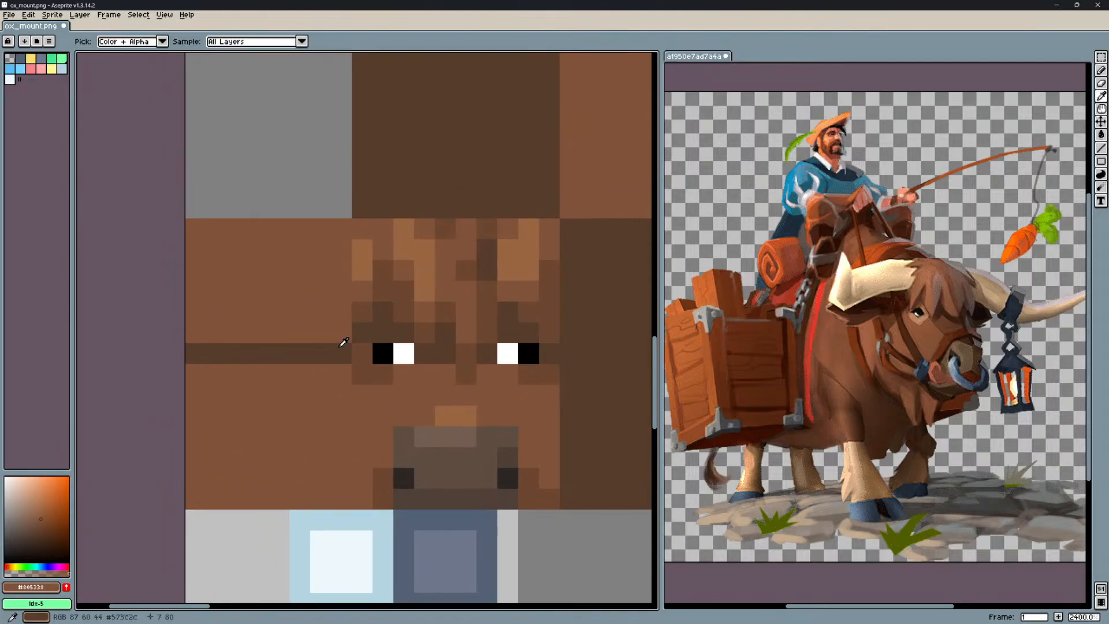
Extend the face's edge column one pixel onto the adjoining side face and continue the jaw shading along its lower edge with a sampled brown.
scroll(349, 340, "up", 1)
scroll(351, 341, "down", 1)
key("m")
left_click_drag(353, 373, 345, 259)
key("ctrl+d")
middle_click_drag(533, 354, 480, 355)
key("b")
left_click(327, 501, "alt")
left_click_drag(305, 502, 284, 501)
middle_click_drag(504, 470, 441, 468)
Copy the face's opposite 1 × 14 px edge column onto the neighbouring side face at 18, 74.
key("m")
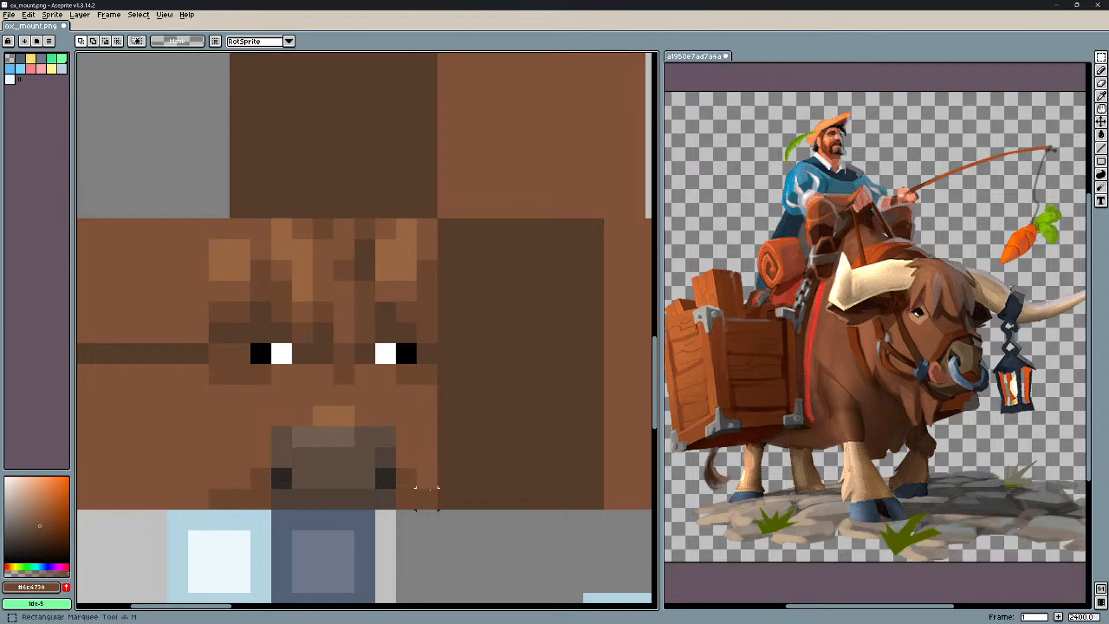
left_click_drag(416, 511, 439, 217)
key("ctrl+c")
key("ctrl+v")
left_click_drag(430, 287, 453, 295)
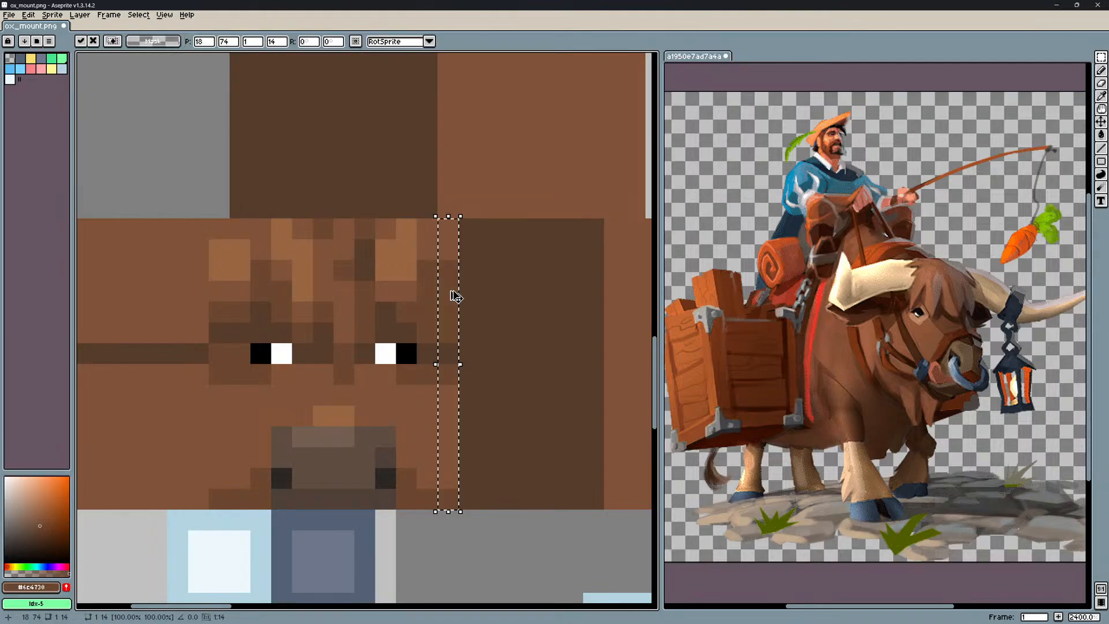
key("ctrl+d")
Fill the rest of the head's other side face with the sampled mid-brown and save ox_mount.png.
middle_click_drag(494, 278, 385, 260)
key("b")
left_click(552, 281, "alt")
left_click(491, 206)
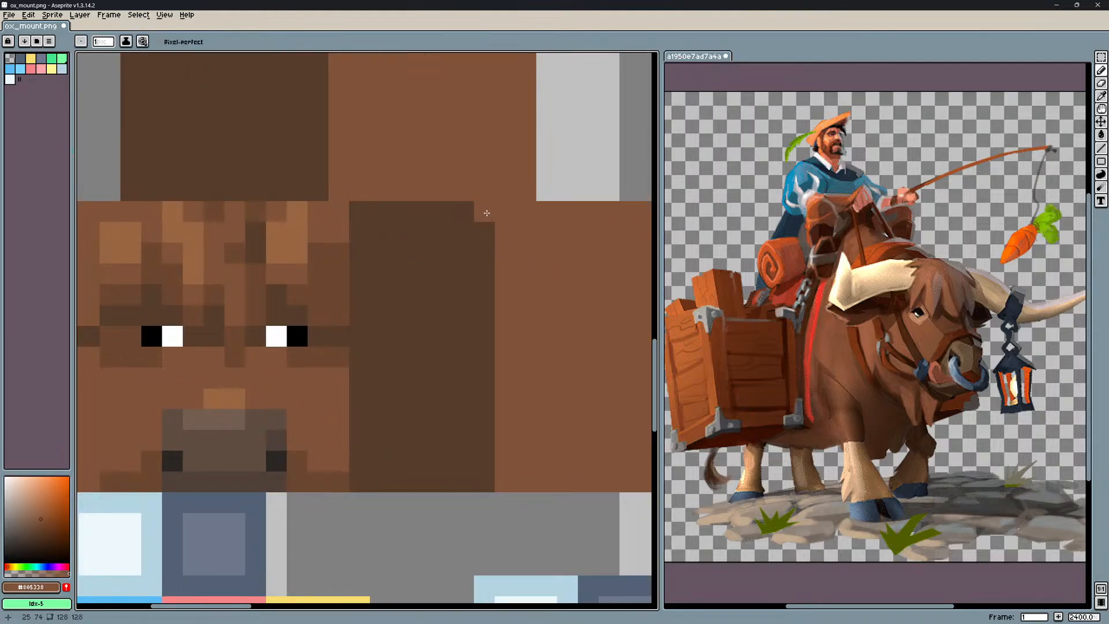
mouse_move(487, 213)
left_mouse_down()
mouse_move(449, 318)
mouse_move(471, 289)
mouse_move(428, 214)
mouse_move(358, 225)
mouse_move(377, 453)
mouse_move(419, 275)
mouse_move(490, 440)
mouse_move(373, 466)
mouse_move(490, 473)
left_mouse_up()
middle_click_drag(336, 318, 439, 324)
key("ctrl+s")
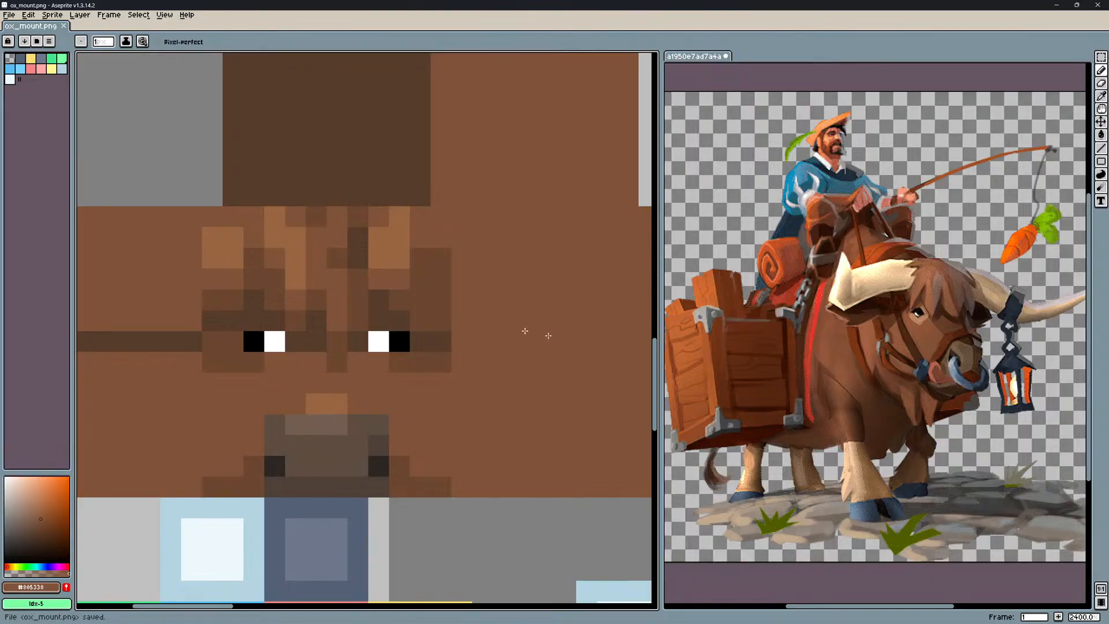
Erase the dark eye-level strip on the first side face, repaint it in mid-brown and save ox_mount.png.
middle_click_drag(234, 321, 341, 336)
key("e")
left_click_drag(298, 356, 194, 356)
key("b")
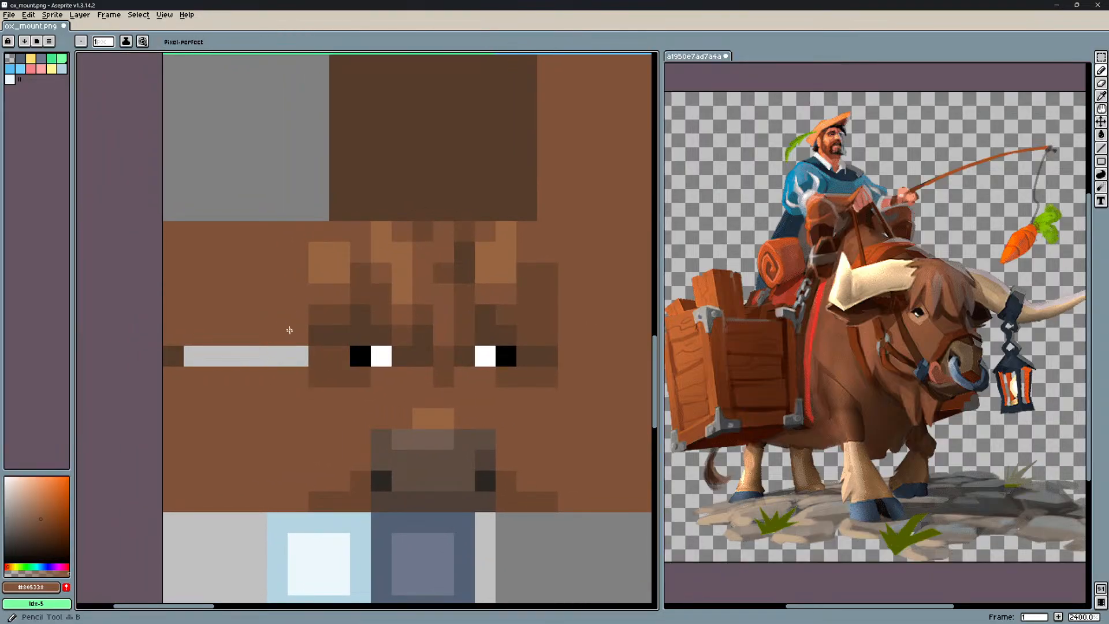
left_click_drag(300, 356, 167, 356)
key("ctrl+s")
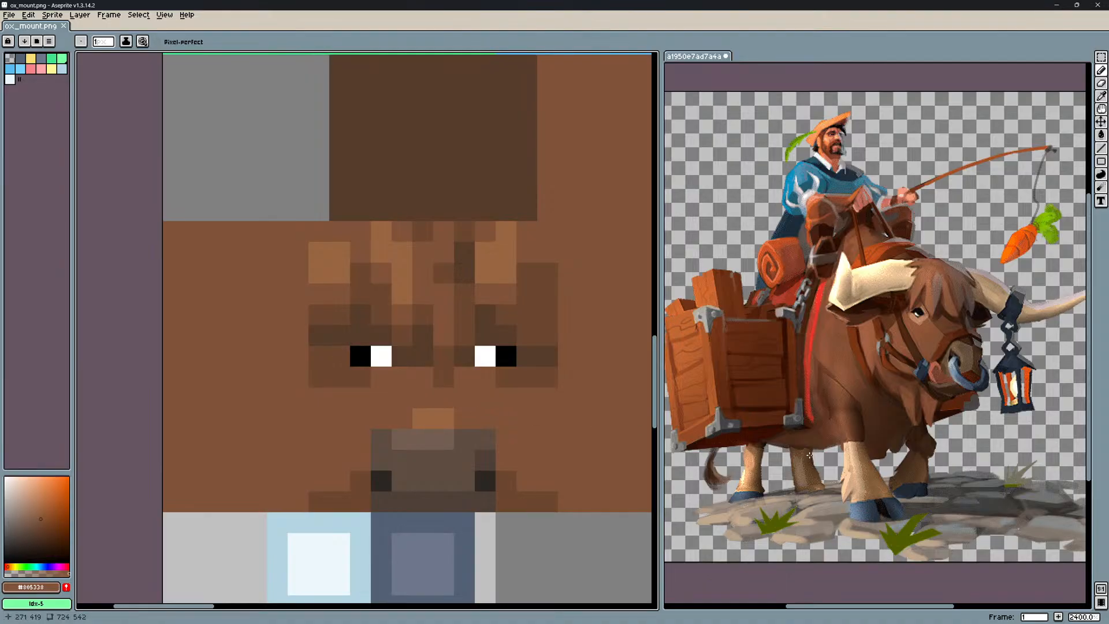
Sample the dark brown #573c2c beside the eye and paint one pixel of it at eye level on the neighbouring side face.
middle_click_drag(545, 428, 568, 399)
left_click(413, 340, "alt")
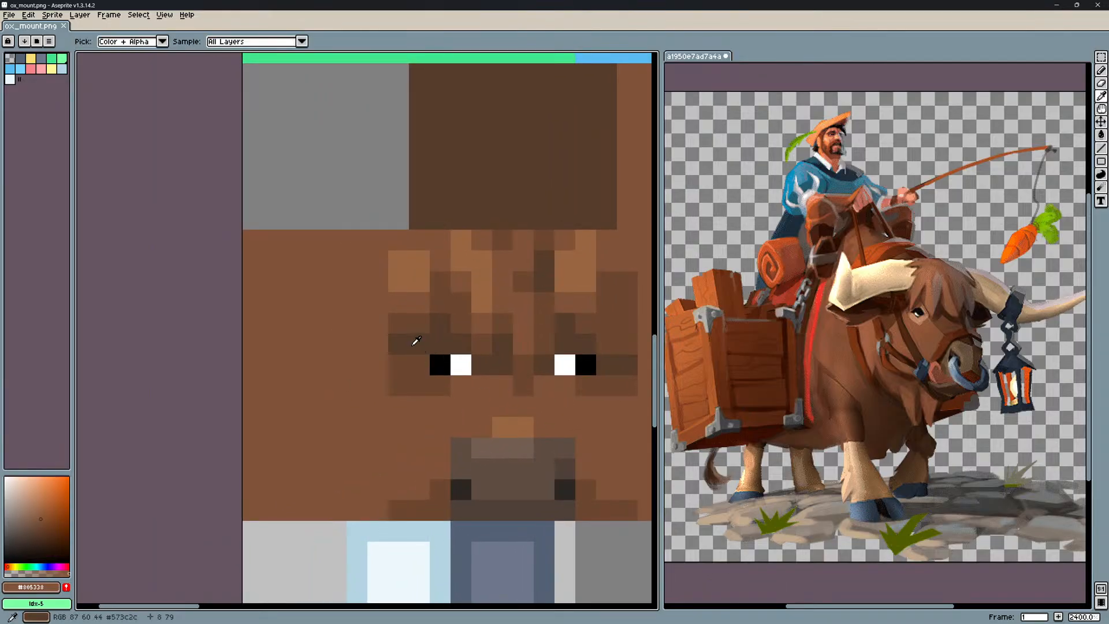
left_click(376, 358)
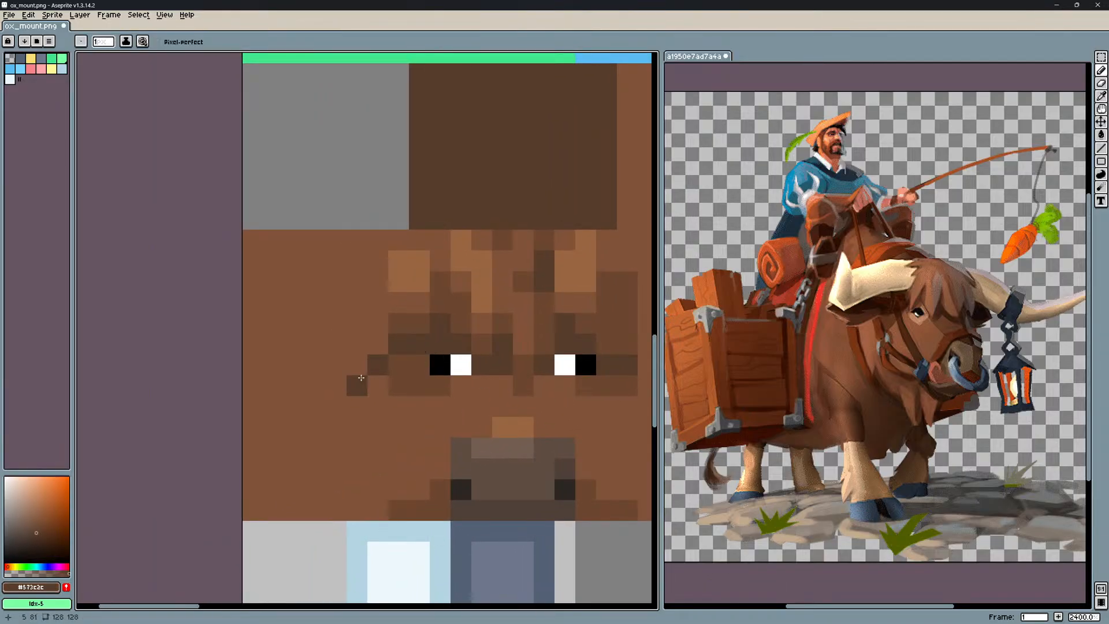
scroll(348, 366, "down", 4)
scroll(451, 373, "up", 2)
middle_click_drag(450, 373, 433, 387)
Switch to Blockbench and examine the textured head and horns of the ox from the front and the side.
key("alt+Tab")
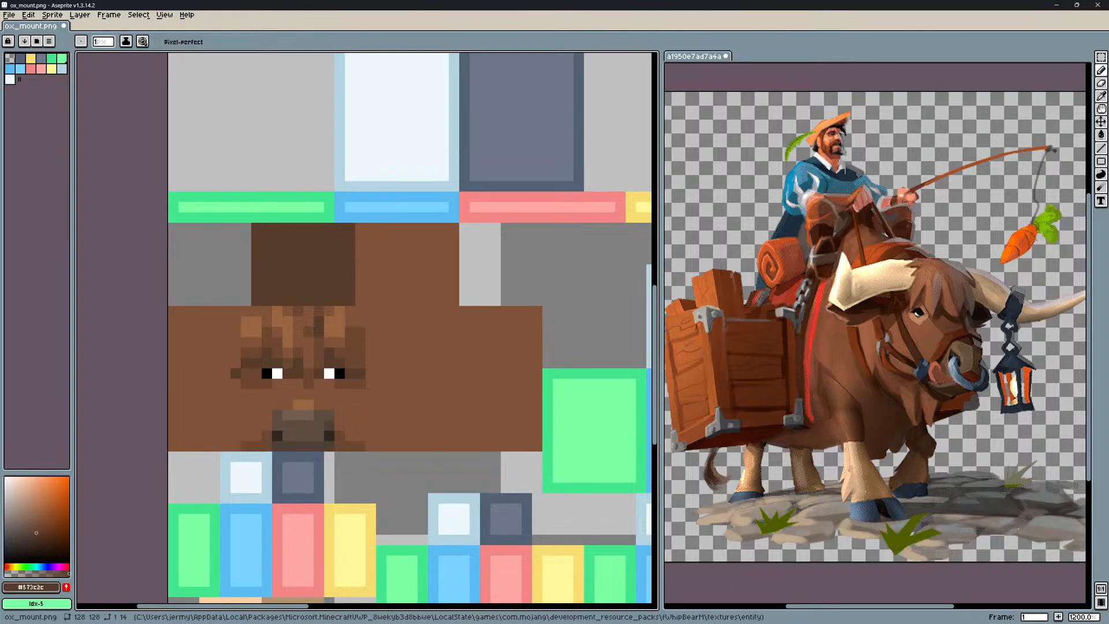
left_click_drag(1108, 254, 471, 1)
scroll(648, 302, "down", 2)
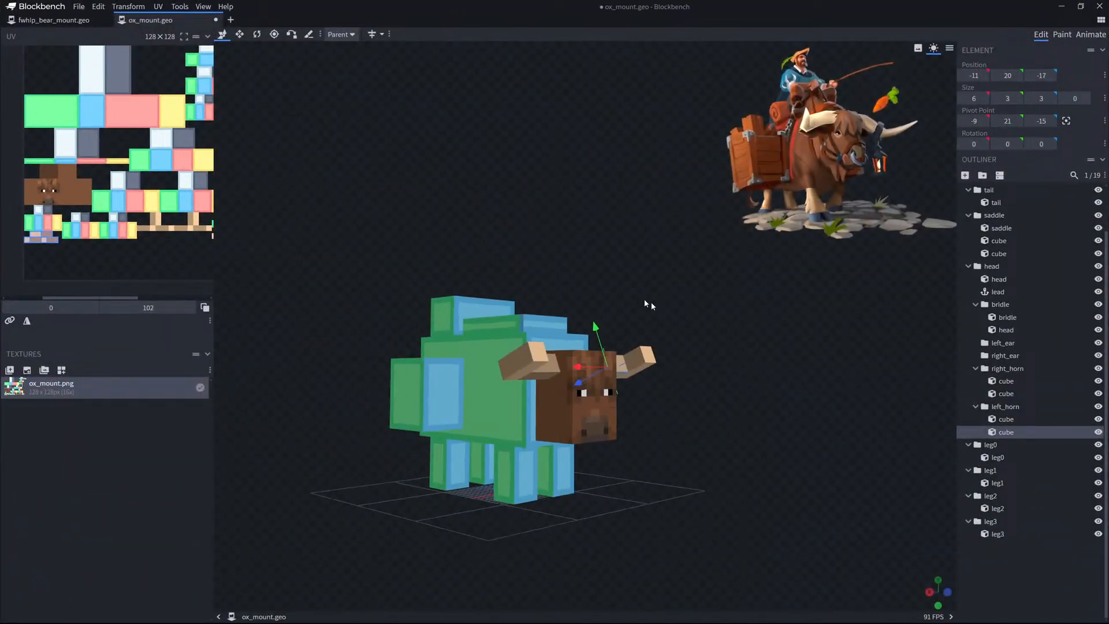
left_click_drag(650, 303, 719, 356)
scroll(720, 356, "up", 2)
left_click(1020, 549)
scroll(572, 435, "up", 1)
left_click(572, 435)
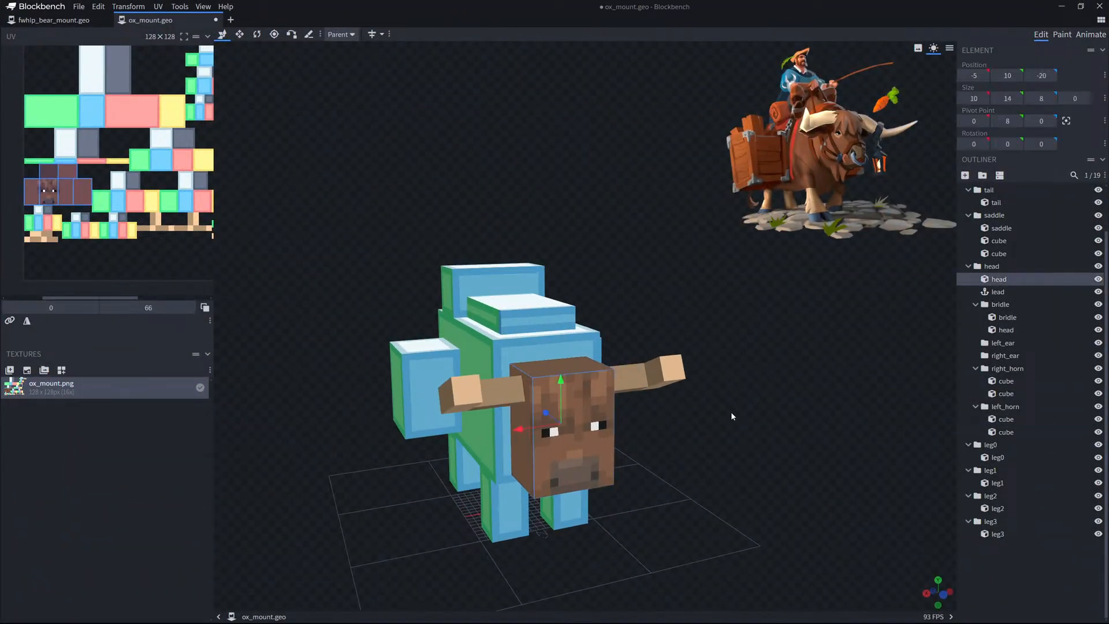
scroll(745, 385, "up", 1)
left_click_drag(731, 413, 814, 344)
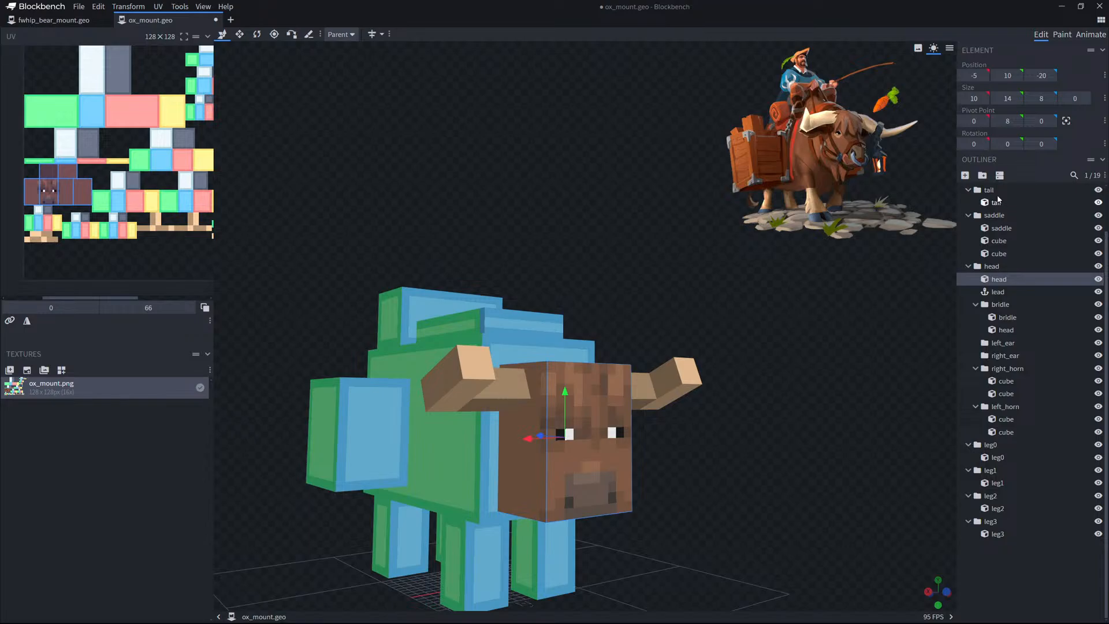
Add a cube to the right_ear group and shift the group 5 units outward along X.
left_click(982, 175)
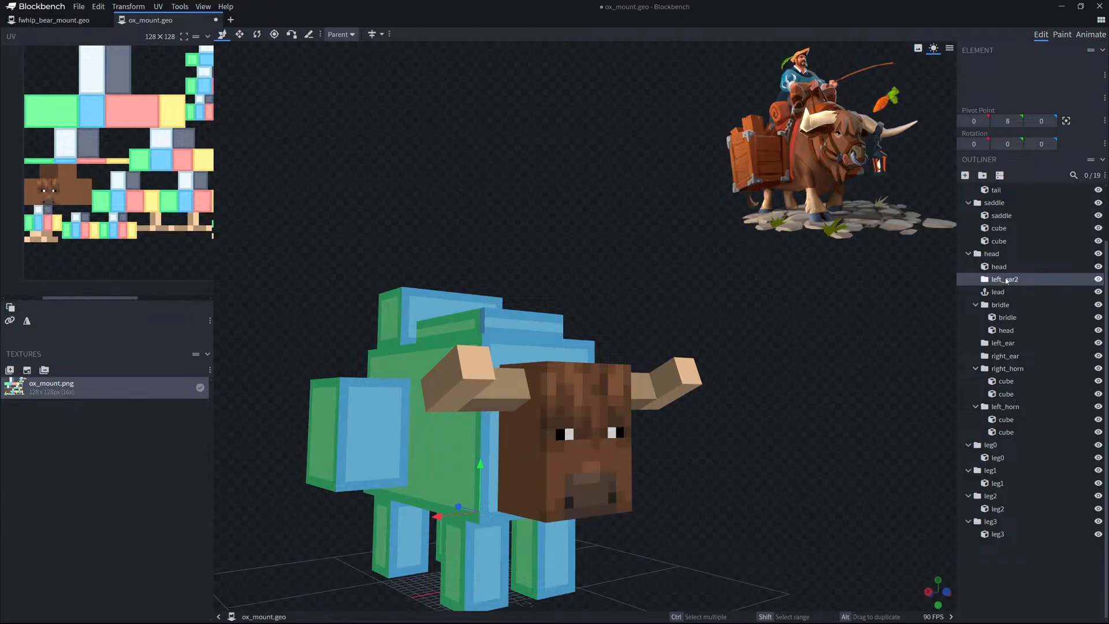
key("Delete")
left_click(1008, 343)
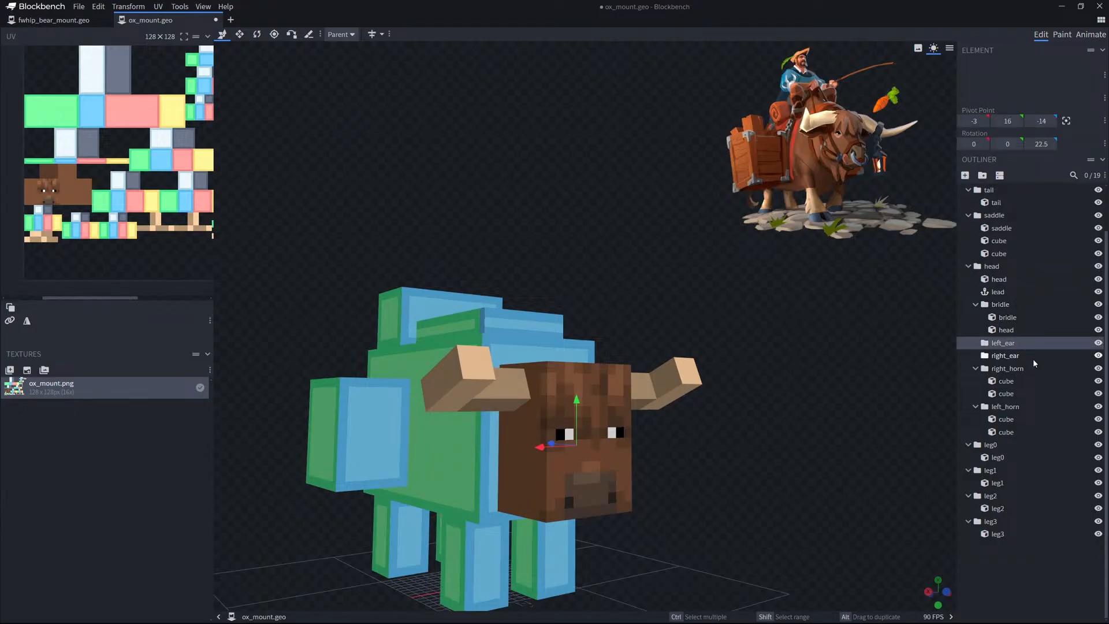
left_click(1020, 356)
left_click(965, 176)
left_click_drag(850, 263, 825, 275)
left_click(1008, 344)
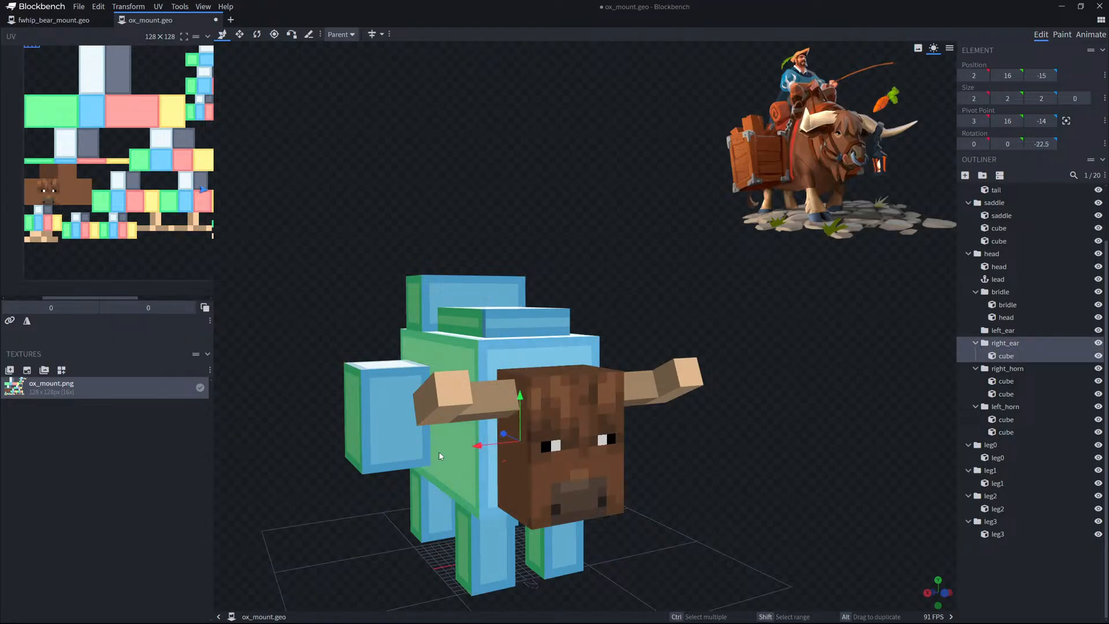
left_click_drag(497, 445, 452, 447)
Reset the right_ear group's rotation to 0 on all axes.
left_click_drag(783, 476, 820, 456)
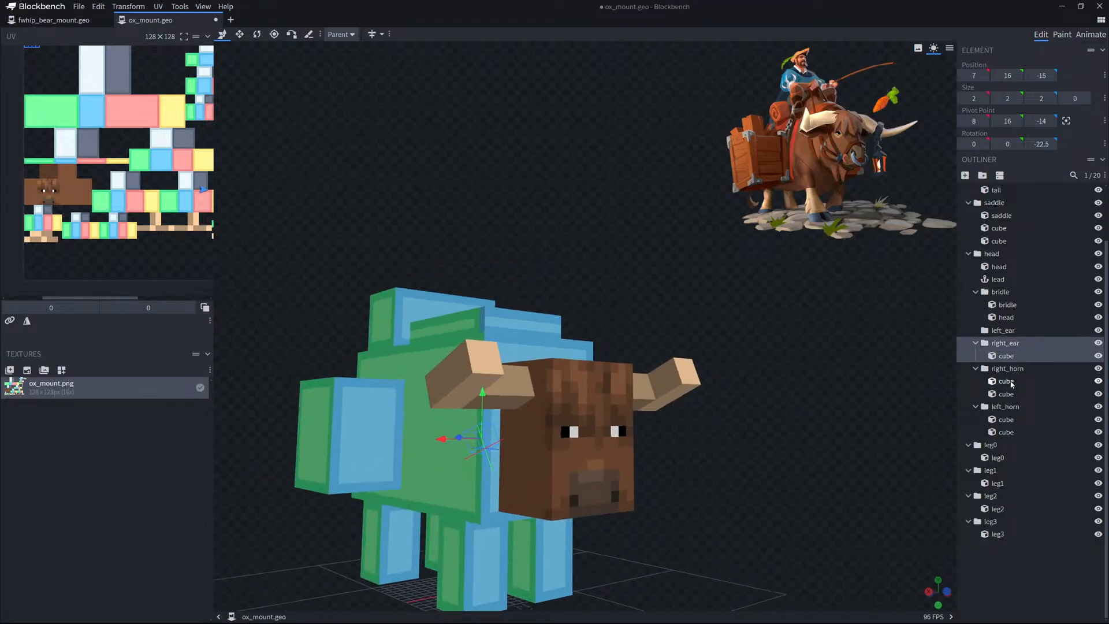
left_click(1008, 368)
left_click(1009, 345)
left_click_drag(832, 401, 786, 413)
key("r")
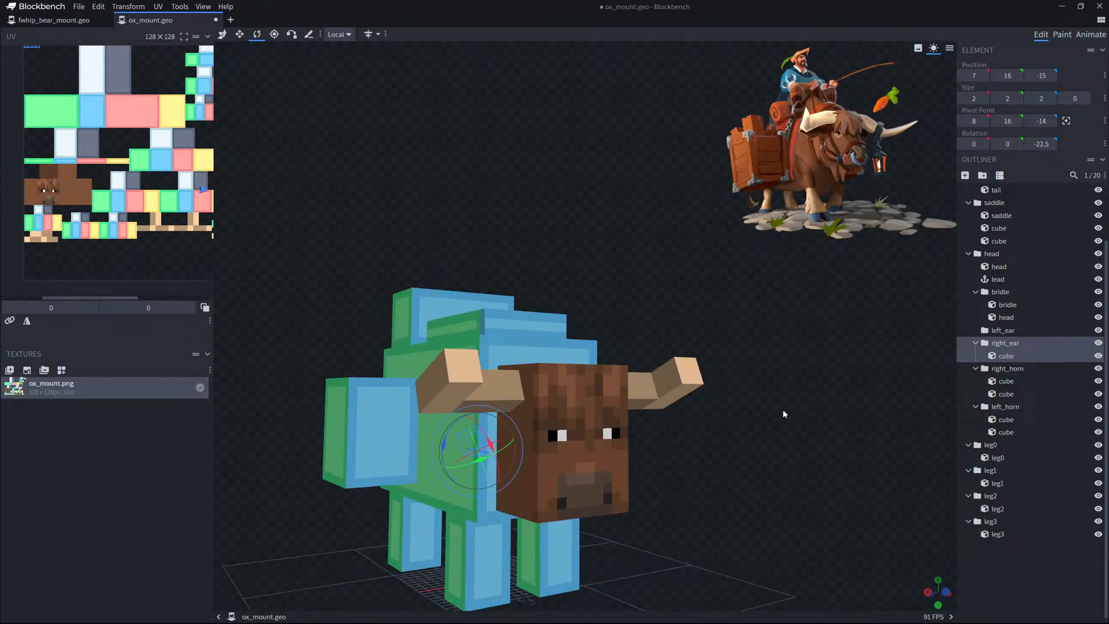
left_click_drag(447, 439, 450, 428)
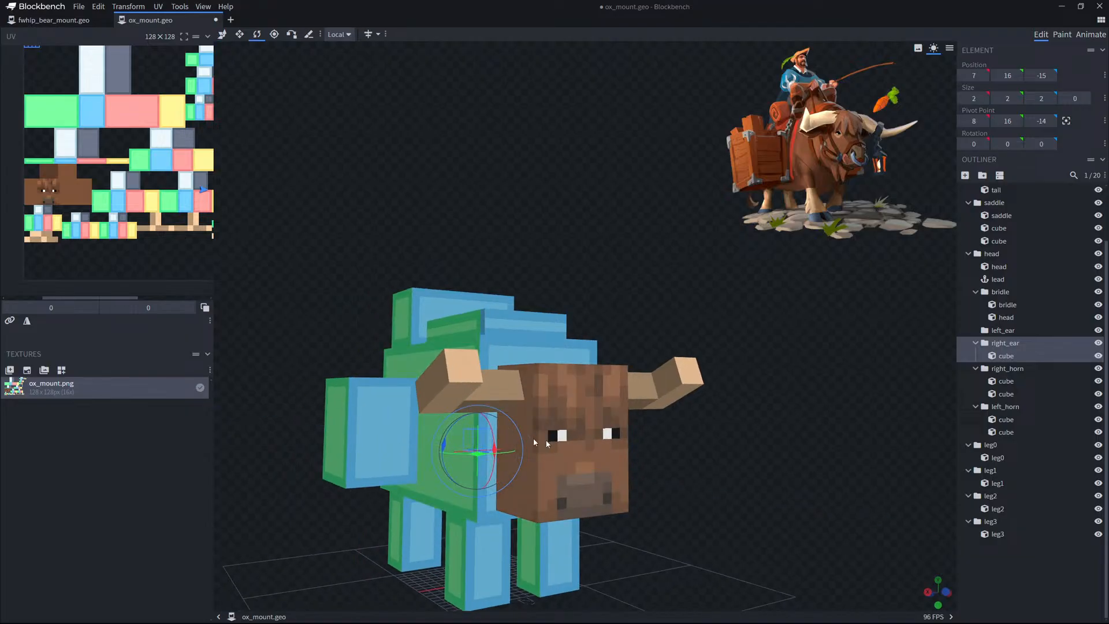
left_click_drag(685, 454, 879, 403)
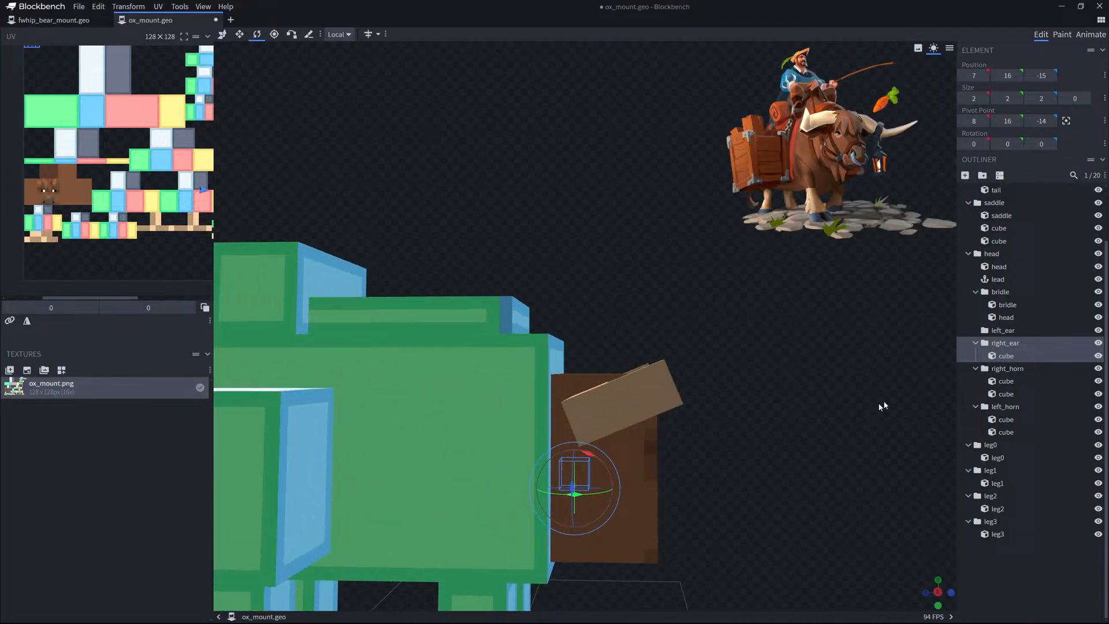
Reduce the ear cube's depth to 1 and remove the ox_mount.png texture from the model.
left_click(1007, 356)
key("v")
left_click_drag(621, 474, 616, 476)
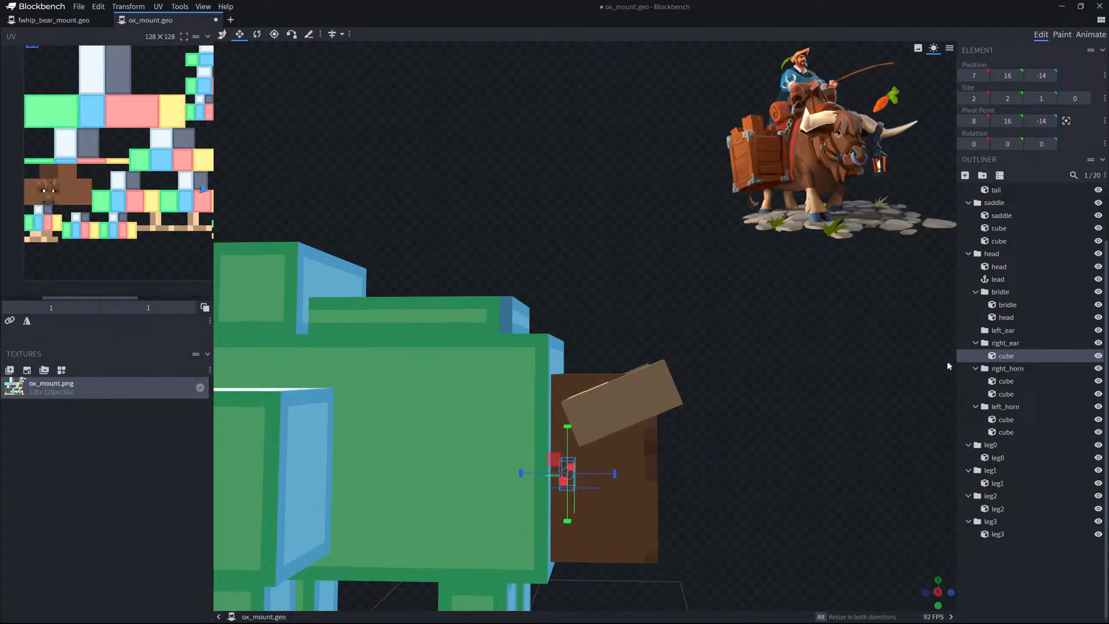
left_click_drag(948, 364, 827, 414)
scroll(715, 498, "up", 2)
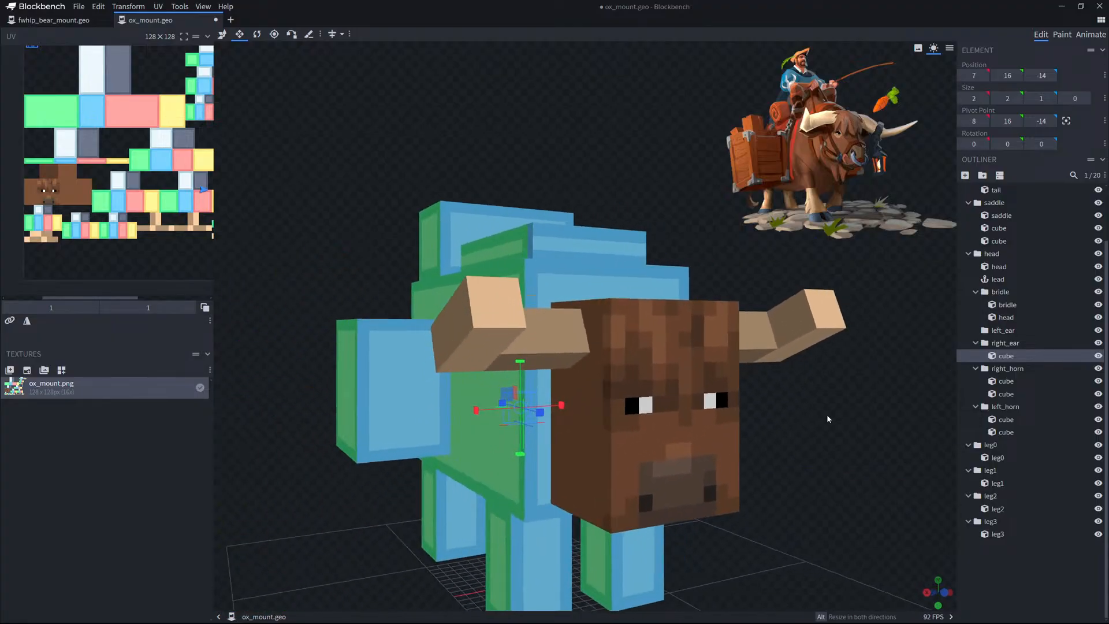
key("Delete")
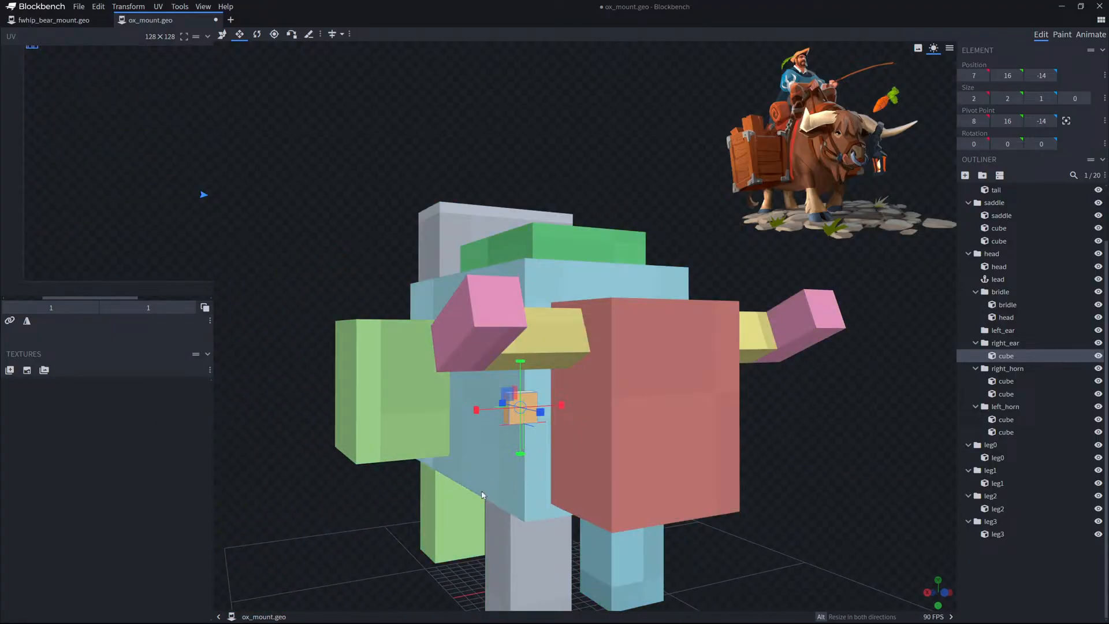
Enlarge the ear cube to 5 wide and 4 high, extending it outward, upward and downward.
left_click_drag(531, 415, 453, 425)
left_click_drag(508, 371, 506, 359)
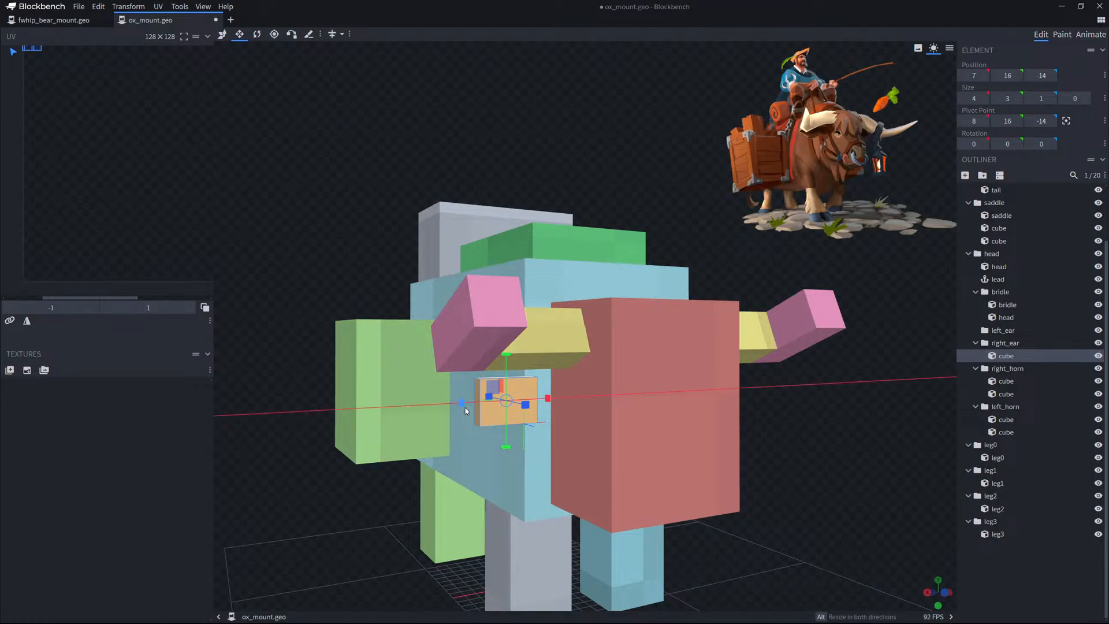
left_click_drag(459, 408, 461, 410)
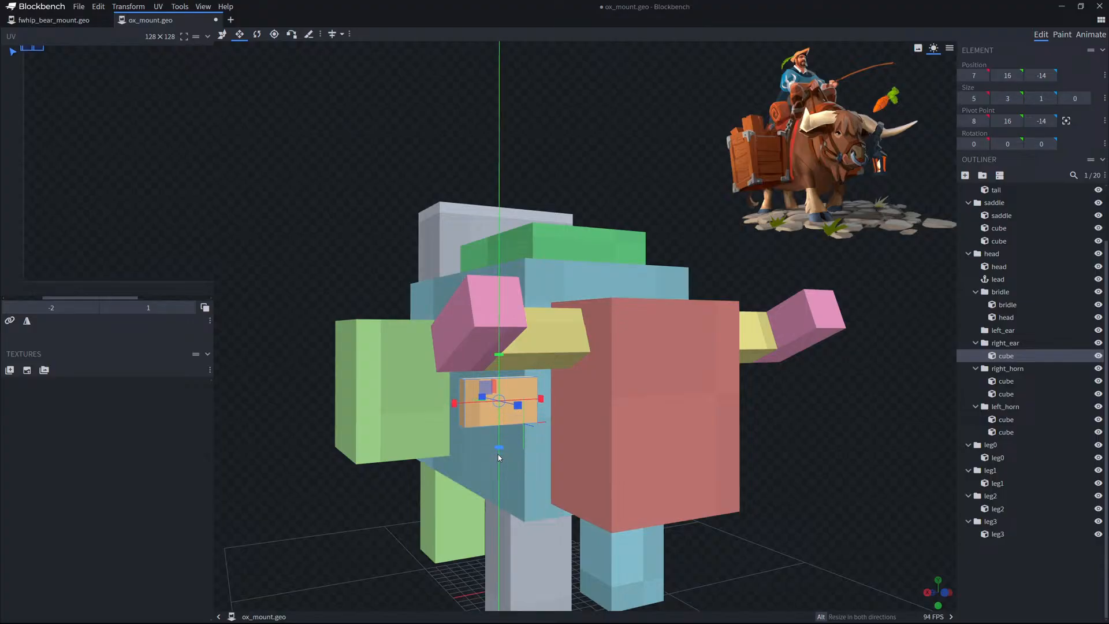
left_click_drag(500, 455, 502, 458)
Move the ear cube's pivot point to 7, 17, -14 at its inner edge.
left_click_drag(855, 454, 396, 168)
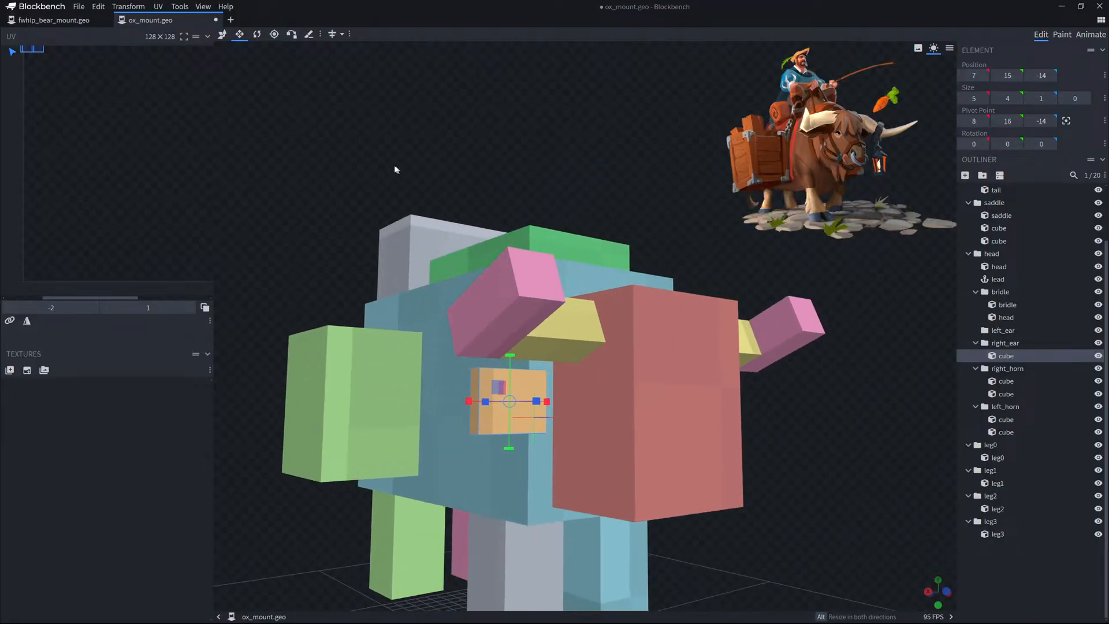
left_click(274, 34)
left_click_drag(439, 92, 534, 175)
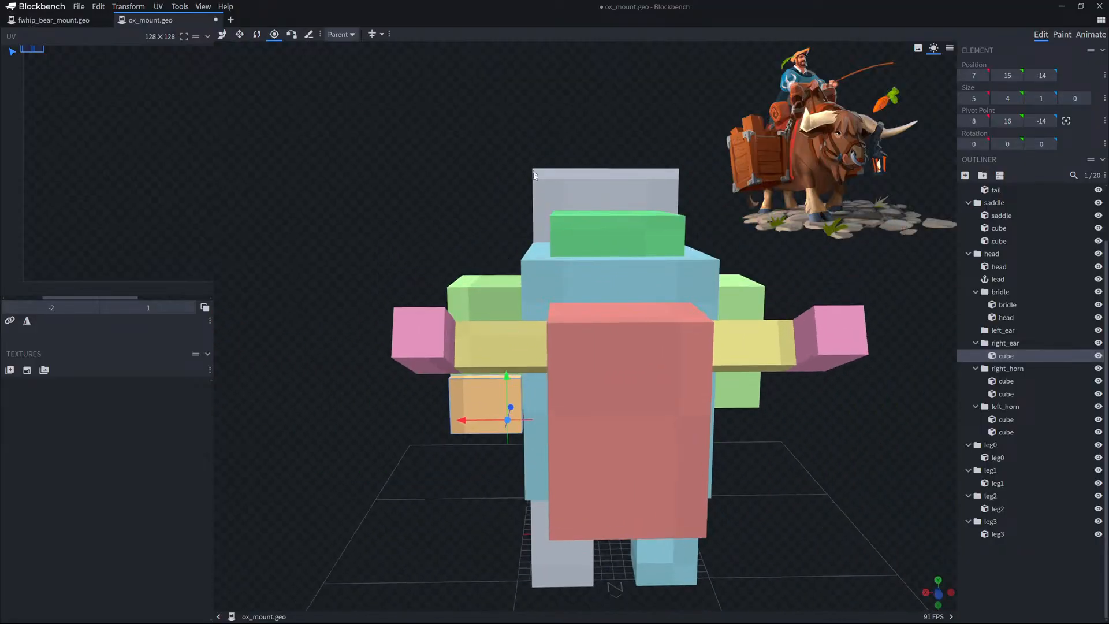
left_click_drag(487, 429, 472, 428)
left_click_drag(467, 468, 655, 407)
left_click_drag(598, 381, 805, 357)
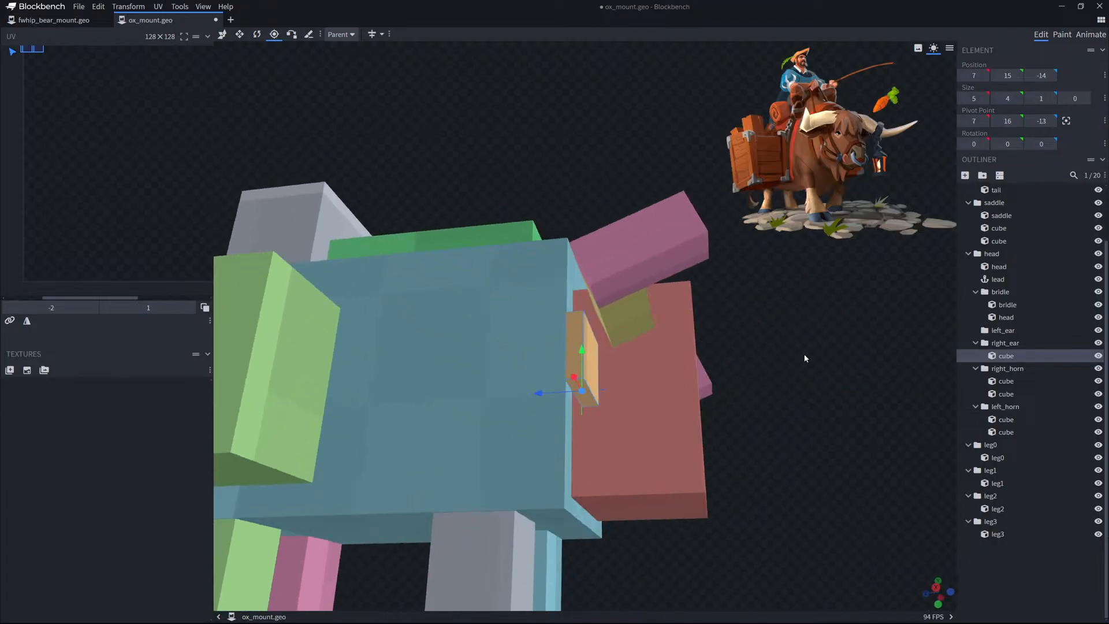
left_click_drag(544, 391, 559, 390)
left_click_drag(742, 404, 653, 434)
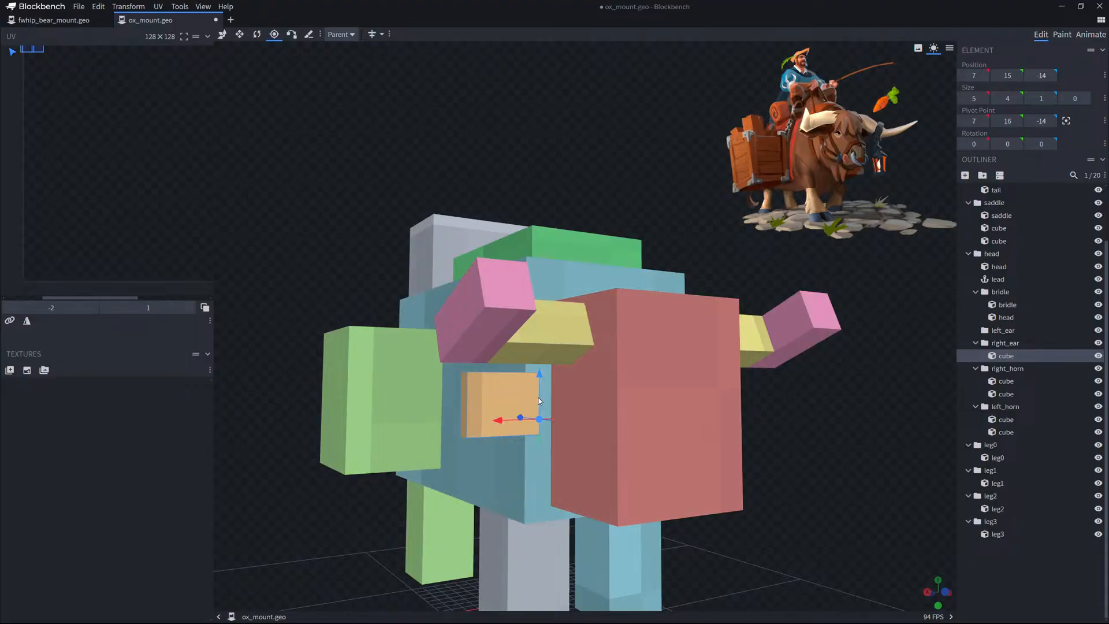
left_click_drag(543, 404, 546, 390)
left_click_drag(808, 441, 774, 451)
Move the ear cube against the side of the head below the horn, at position 5, 16, -17.
key("v")
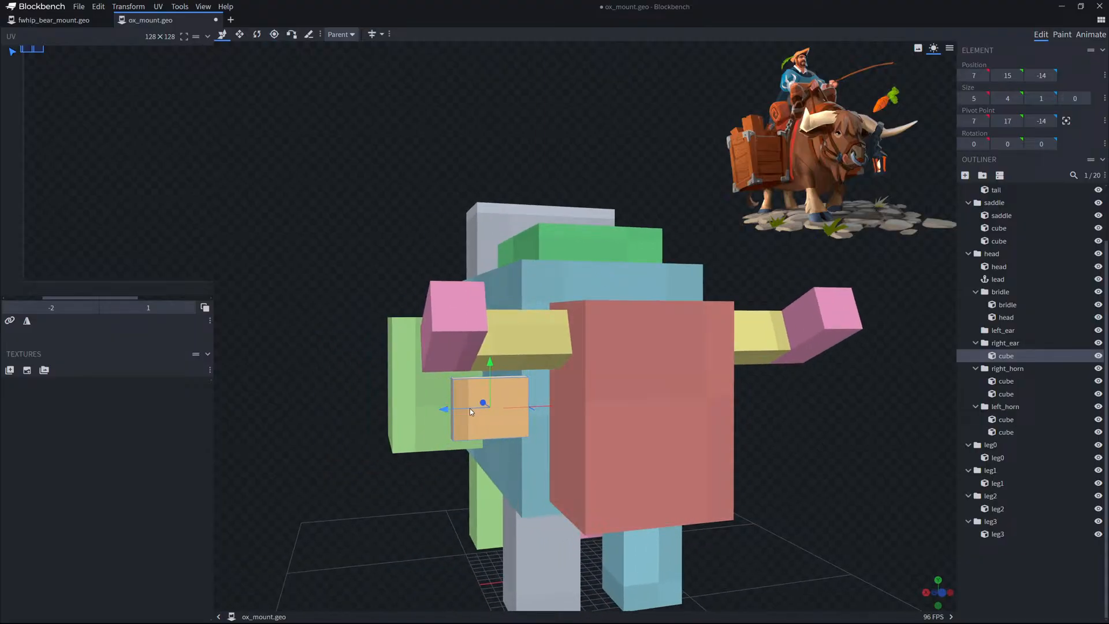
mouse_move(488, 407)
left_mouse_down()
mouse_move(523, 405)
mouse_move(483, 404)
mouse_move(500, 405)
left_mouse_up()
left_click_drag(821, 438, 910, 442)
left_click_drag(547, 415, 592, 418)
left_click_drag(611, 379, 613, 365)
left_click_drag(863, 404, 719, 428)
Rotate the ear cube -22.5° about its vertical axis.
left_click(600, 386)
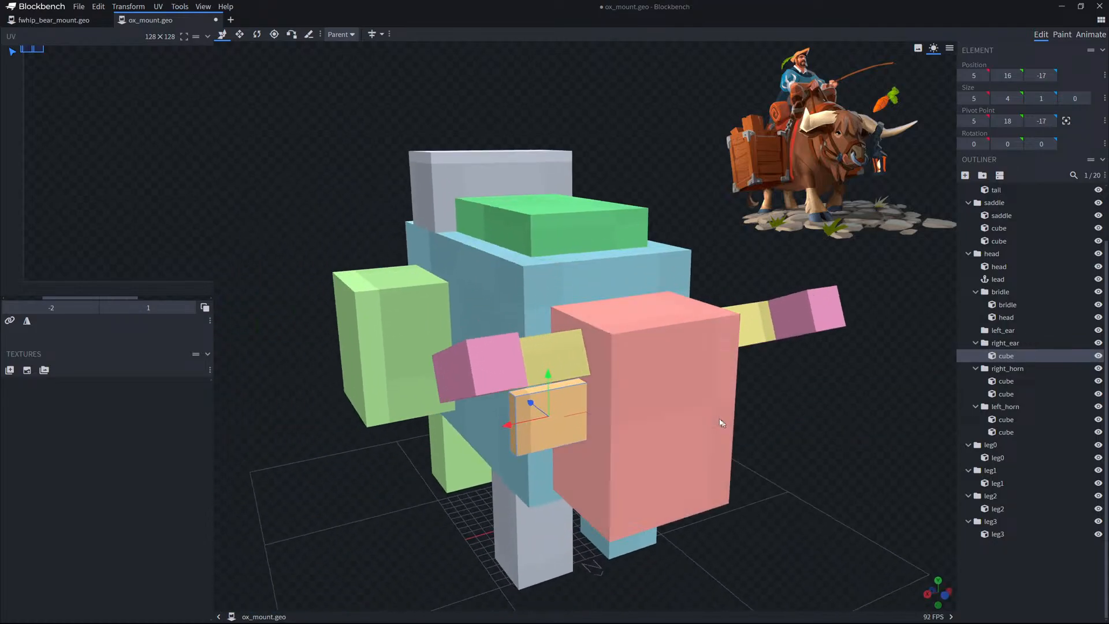
key("r")
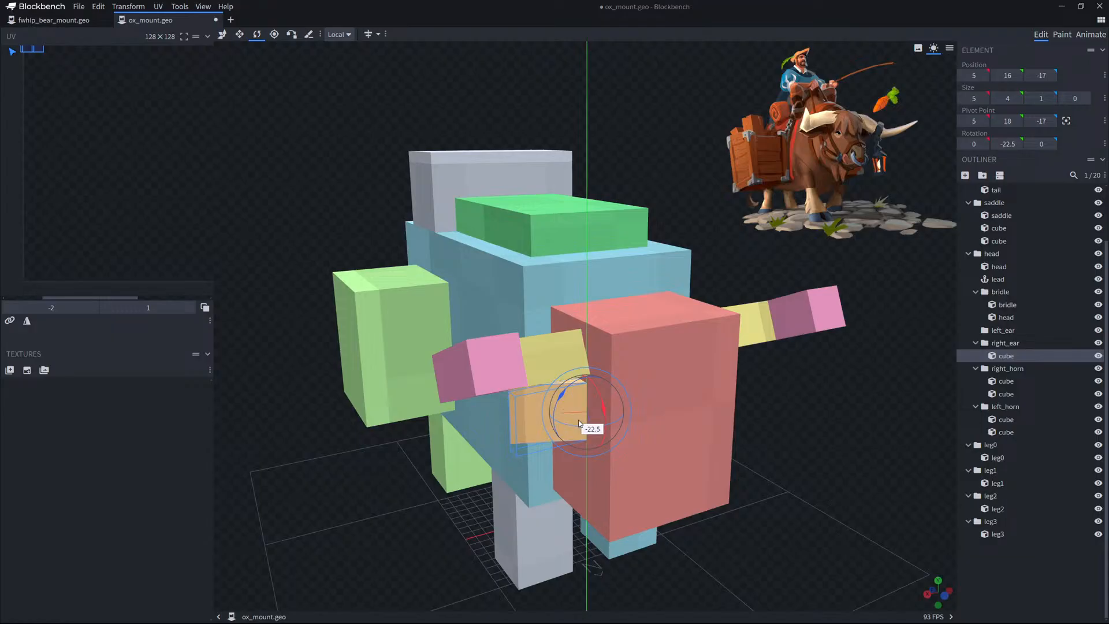
left_click_drag(578, 423, 580, 424)
Adjust the rotated ear's placement under the horn by moving it one unit back to position 5, 16, -16.
left_click_drag(832, 400, 879, 354)
key("v")
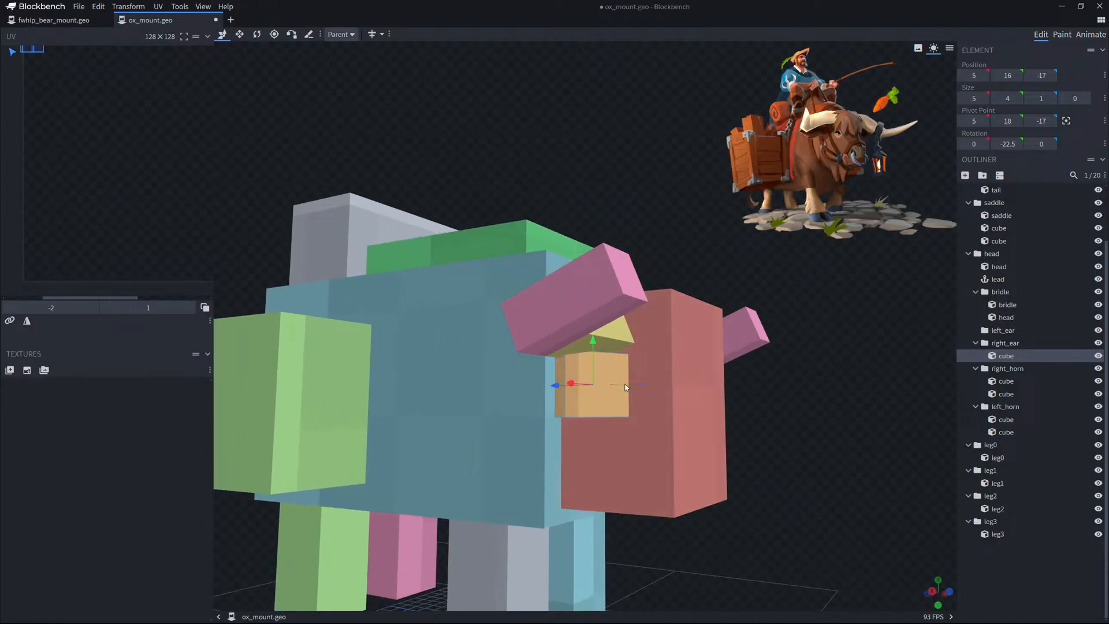
left_click_drag(593, 366, 594, 379)
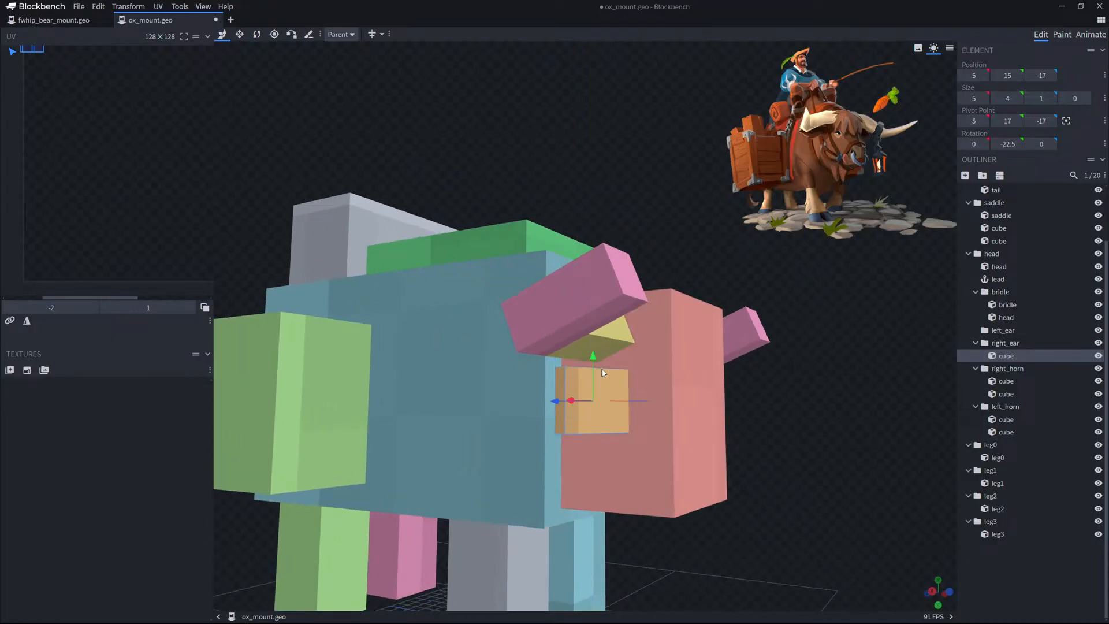
left_click_drag(838, 398, 767, 384)
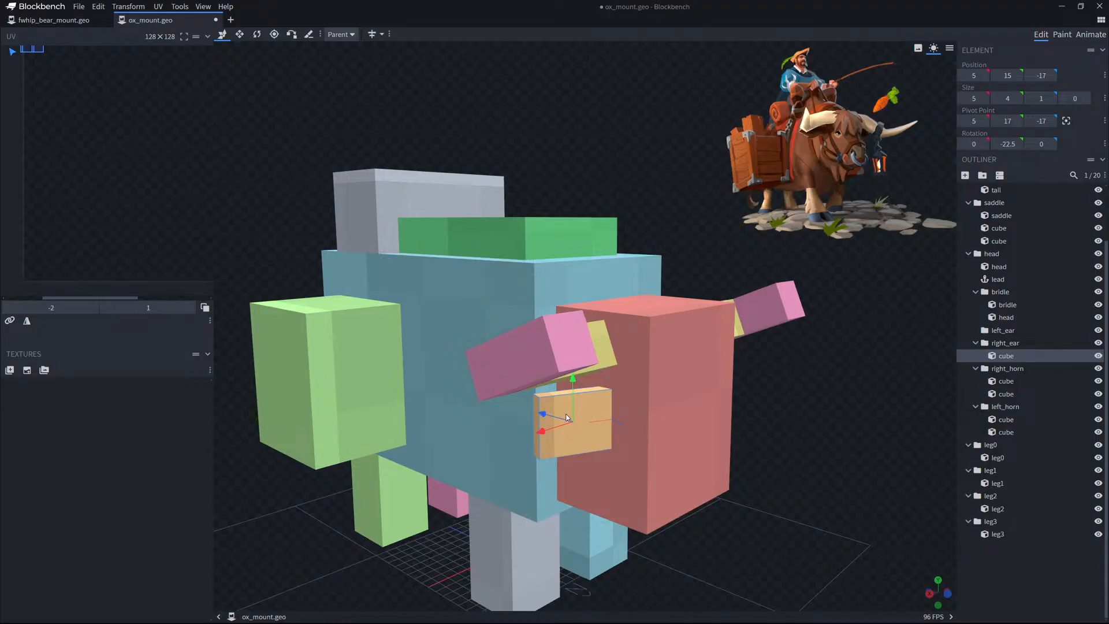
left_click_drag(566, 417, 557, 418)
left_click_drag(804, 369, 763, 352)
left_click_drag(541, 370, 542, 366)
left_click_drag(806, 418, 895, 428)
left_click_drag(851, 375, 941, 387)
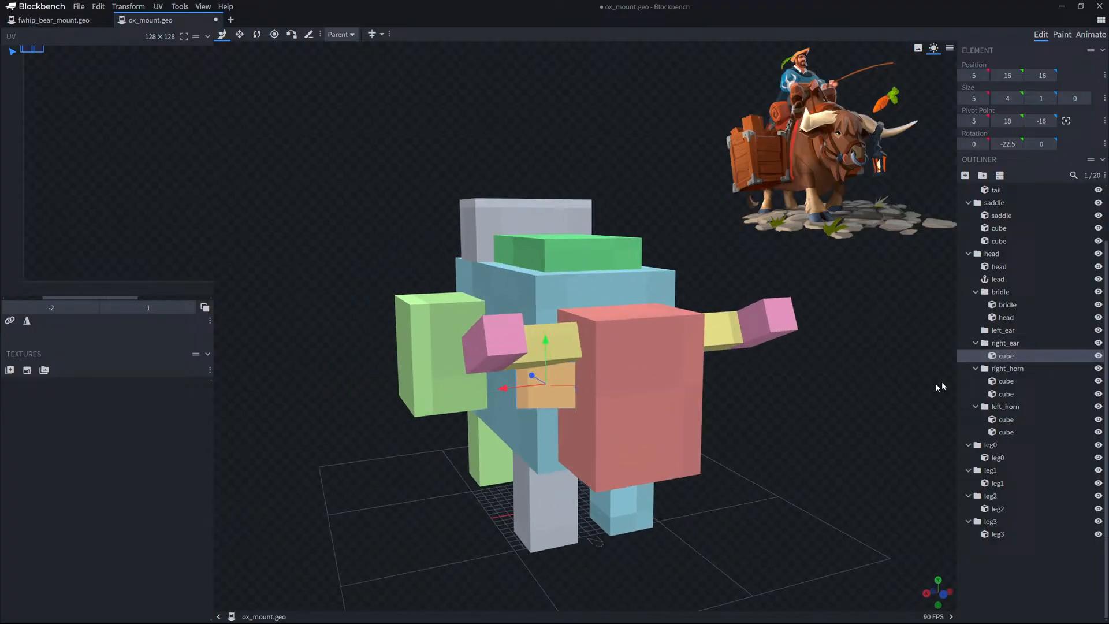
Level the right_horn group by setting its rotation to 0 on all axes.
left_click(1018, 408)
left_click_drag(819, 414, 793, 413)
left_click(1012, 370)
left_click_drag(866, 394, 923, 375)
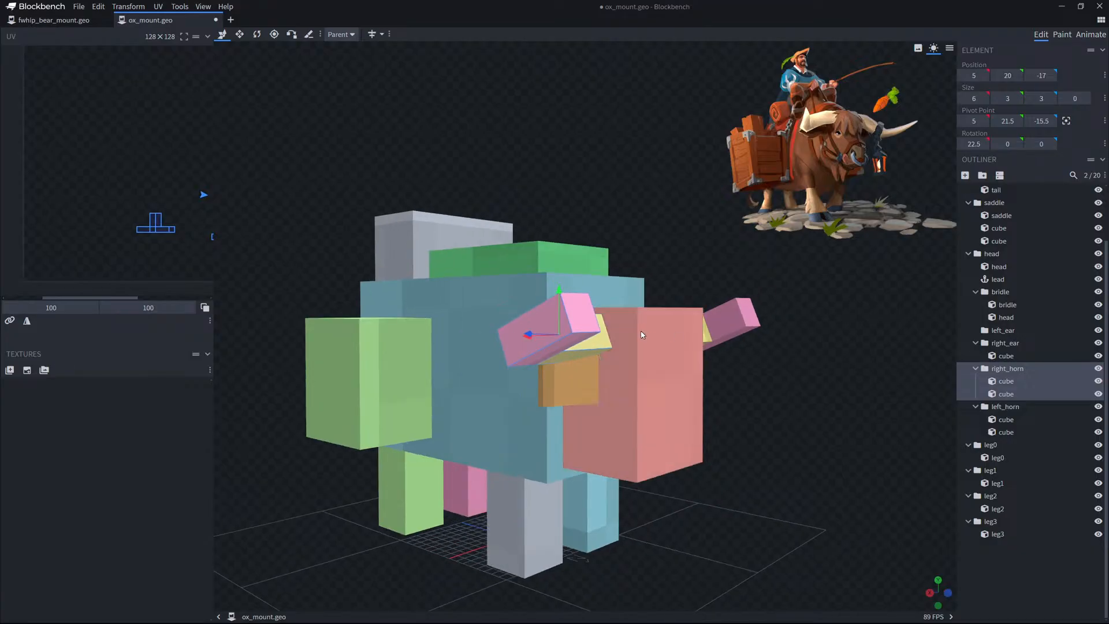
key("r")
left_click_drag(617, 356, 618, 356)
left_click_drag(782, 347, 685, 344)
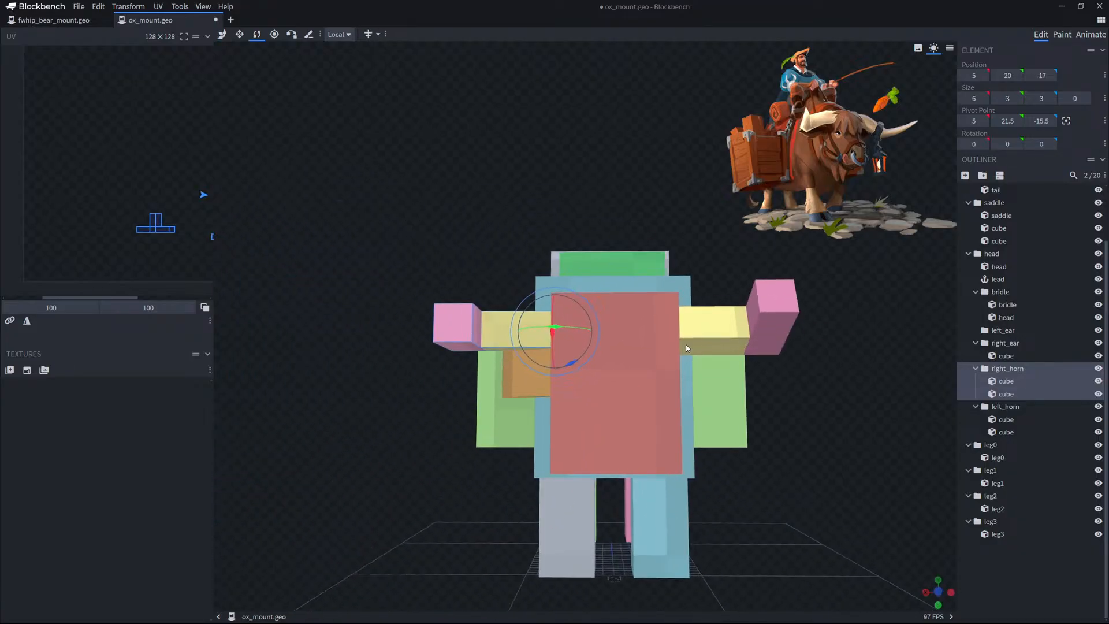
scroll(795, 433, "down", 3)
left_click(829, 462)
left_click_drag(830, 463, 936, 471)
scroll(855, 437, "up", 4)
left_click(845, 428)
scroll(797, 415, "down", 5)
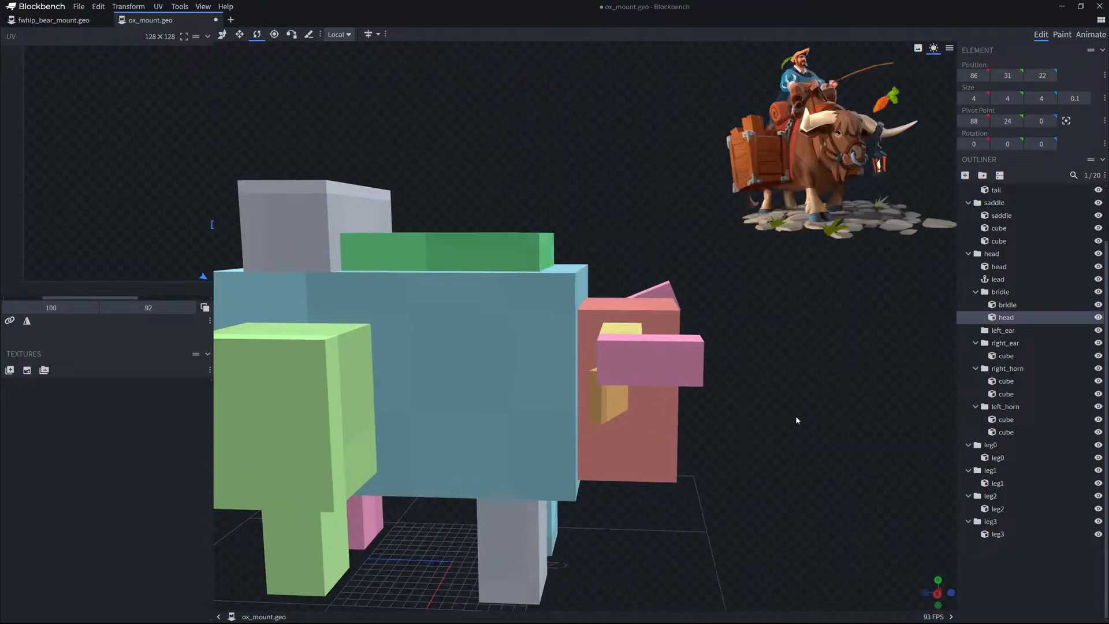
left_click_drag(796, 414, 767, 418)
Try to rotate the whole right_ear group -22.5° about its vertical axis, and undo the rotation.
left_click(594, 395)
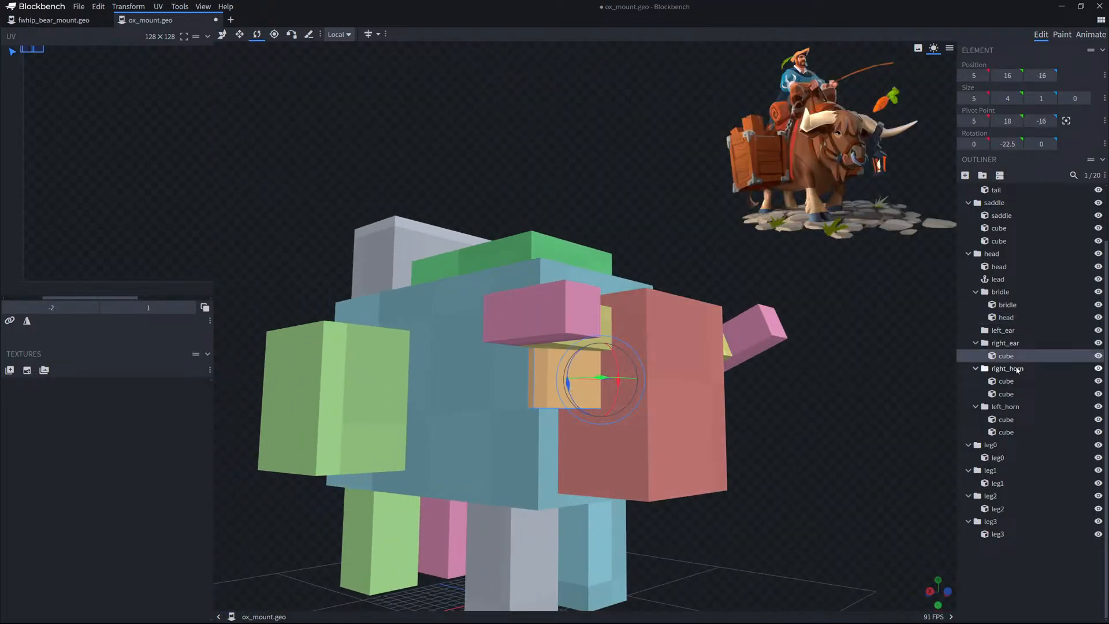
left_click_drag(916, 396, 574, 412)
left_click_drag(814, 451, 815, 480)
left_click_drag(578, 434, 781, 405)
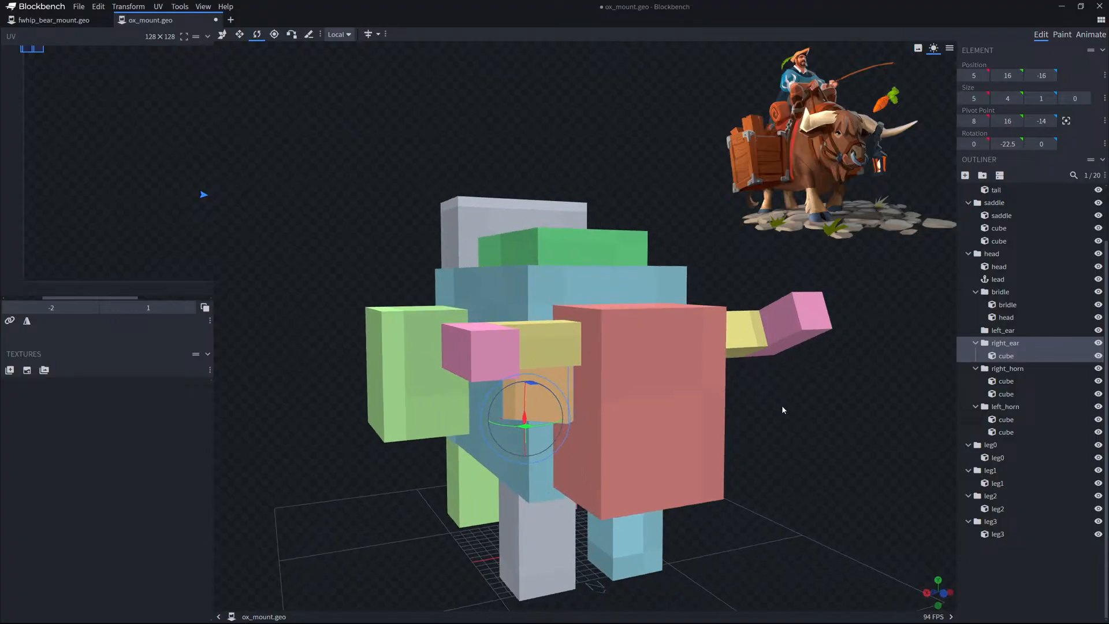
key("ctrl+z")
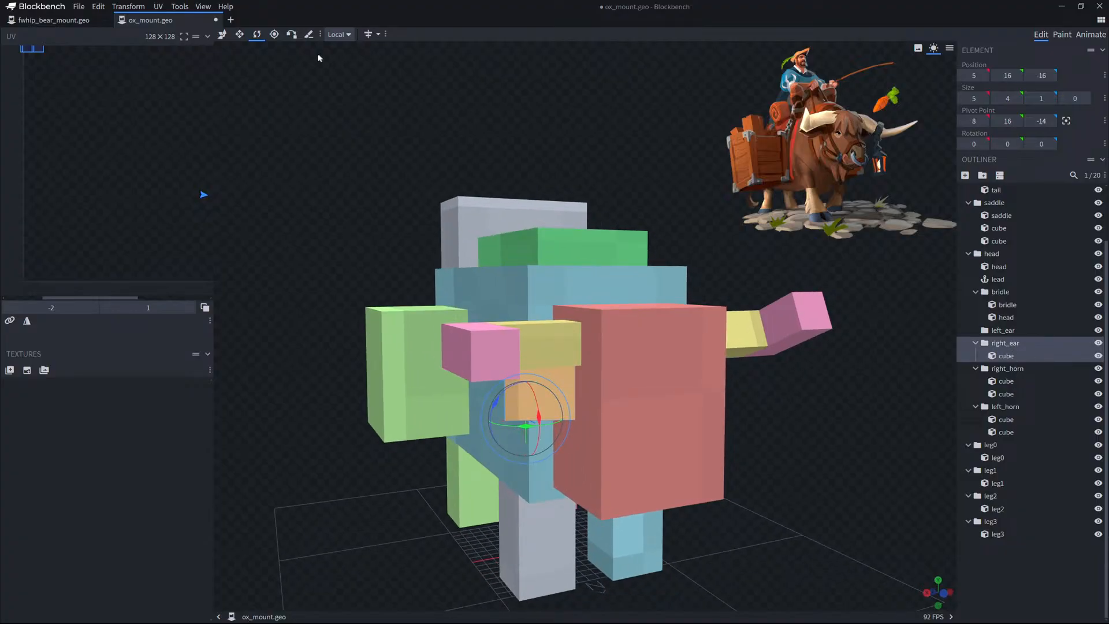
Move the right ear cube to position 7, 15, -14 and place its pivot point at 7, 17, -14.
left_click_drag(510, 124, 459, 124)
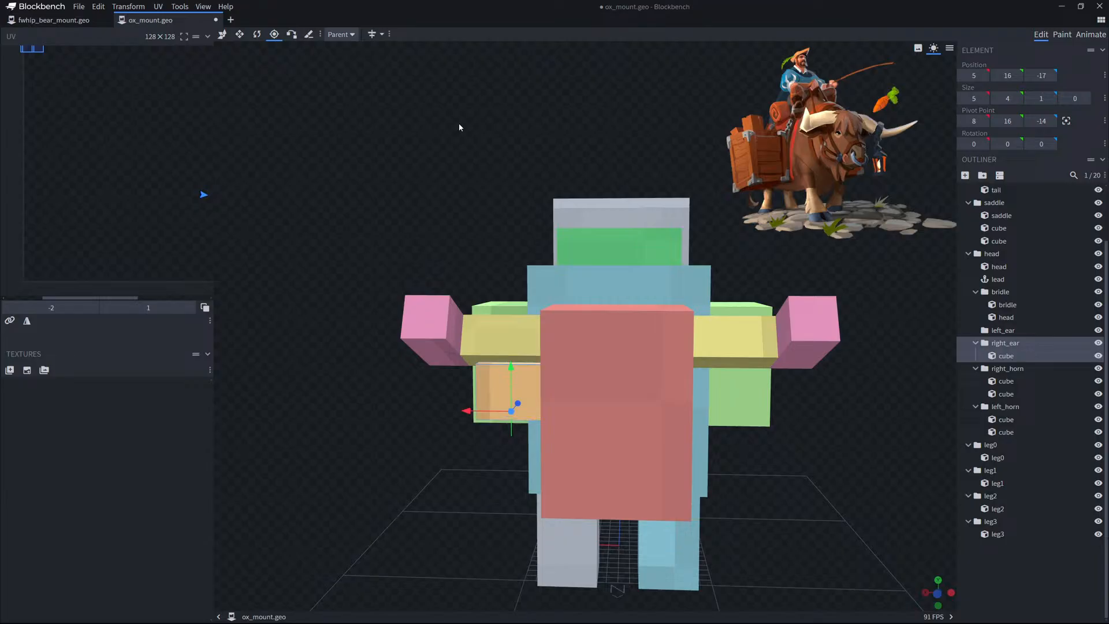
key("Page_Down")
left_click_drag(459, 123, 604, 139)
key("Left")
key("Left")
left_click_drag(560, 390, 474, 432)
left_click(1019, 356)
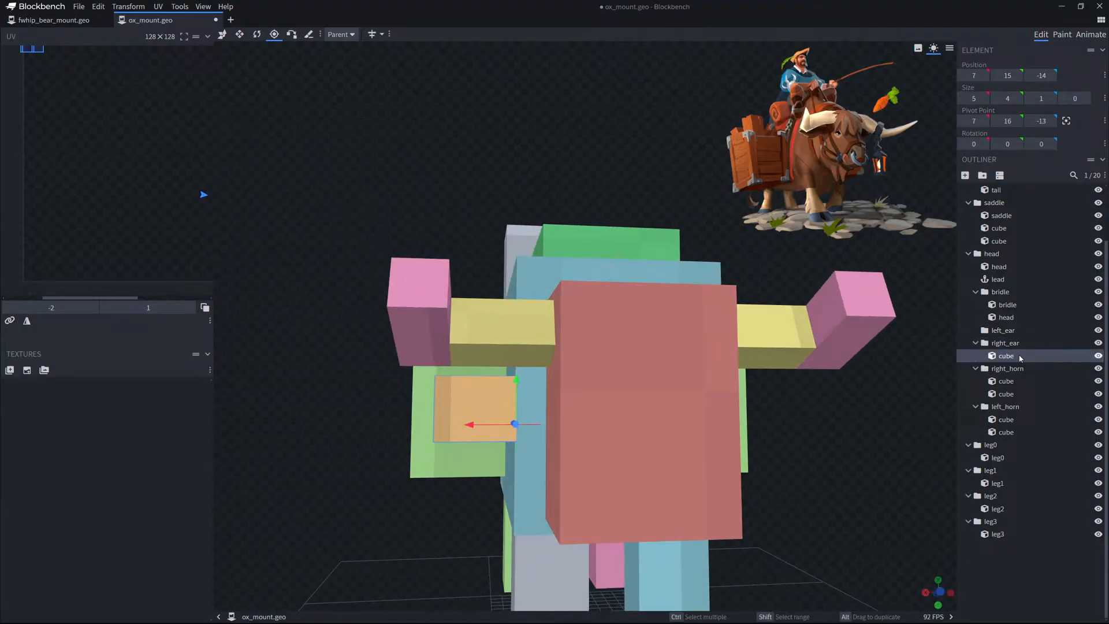
left_click_drag(879, 446, 606, 453)
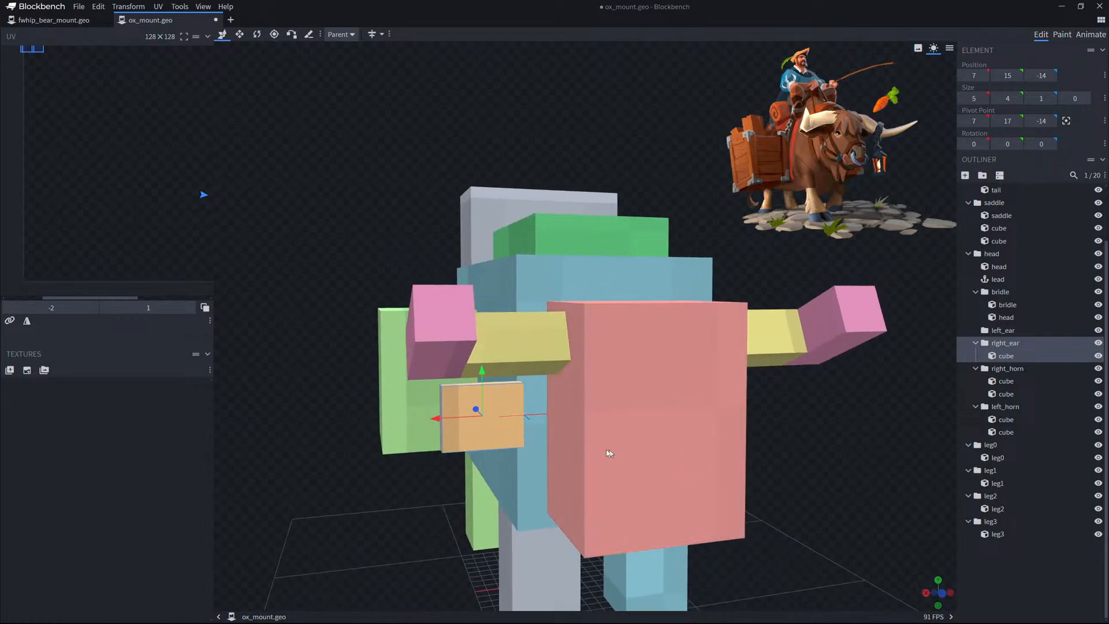
Move the right ear with its pivot to position 5, 15, -16 and rotate its cube -45° about the vertical axis.
key("v")
left_click_drag(457, 417, 515, 416)
left_click_drag(800, 426, 872, 421)
key("r")
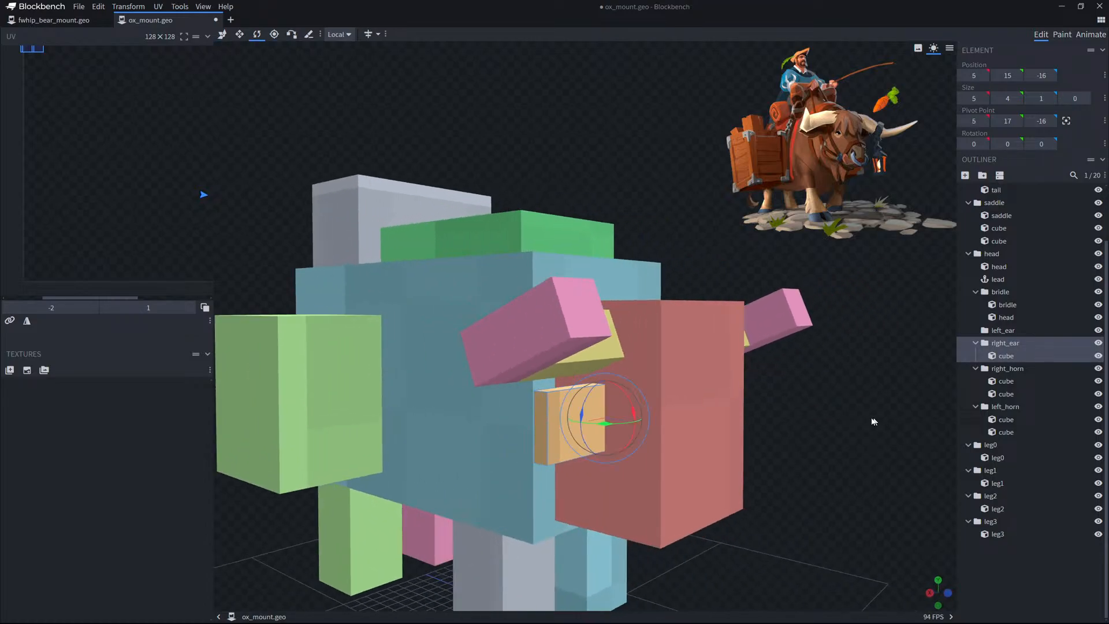
left_click_drag(611, 428, 585, 426)
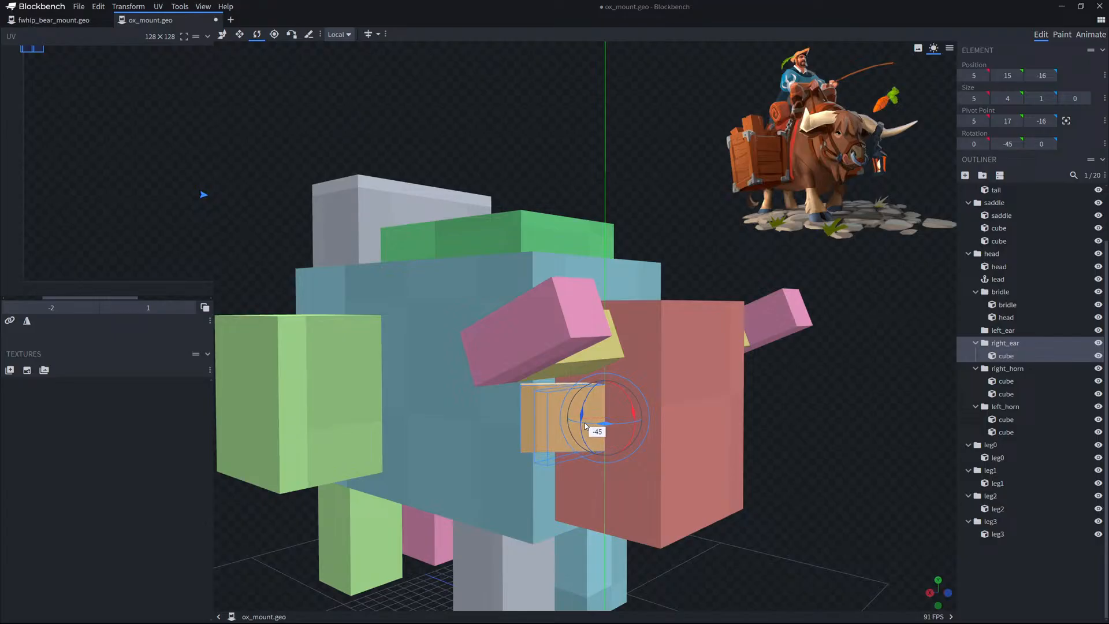
left_click_drag(779, 403, 805, 394)
Examine the angled right ear's fit against the head and horn from several angles and distances.
key("v")
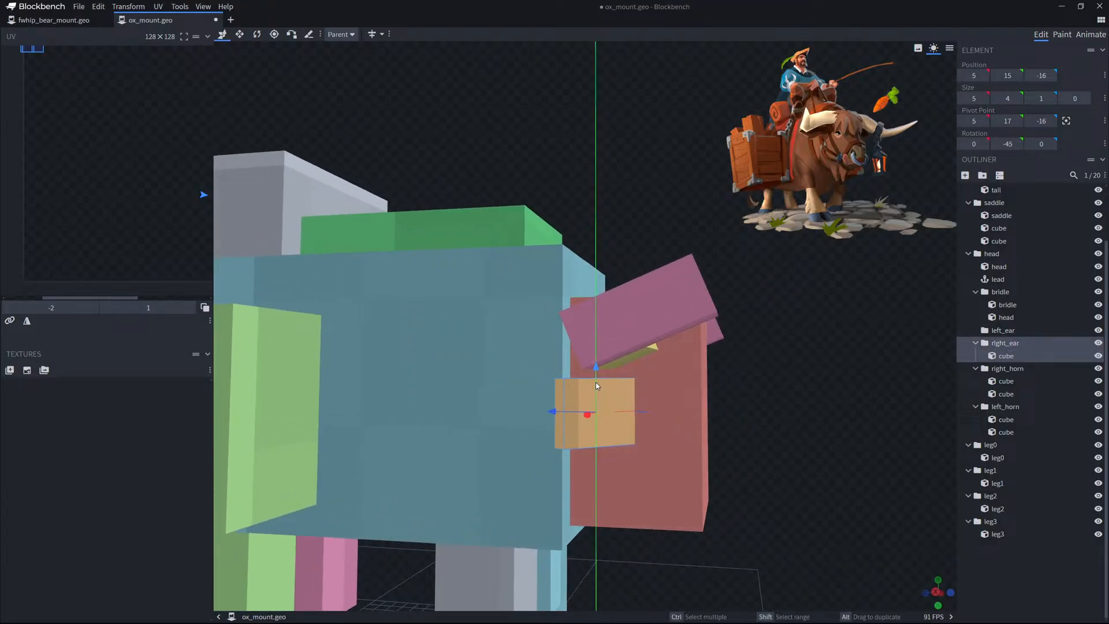
left_click_drag(598, 382, 598, 386)
left_click_drag(832, 392, 748, 394)
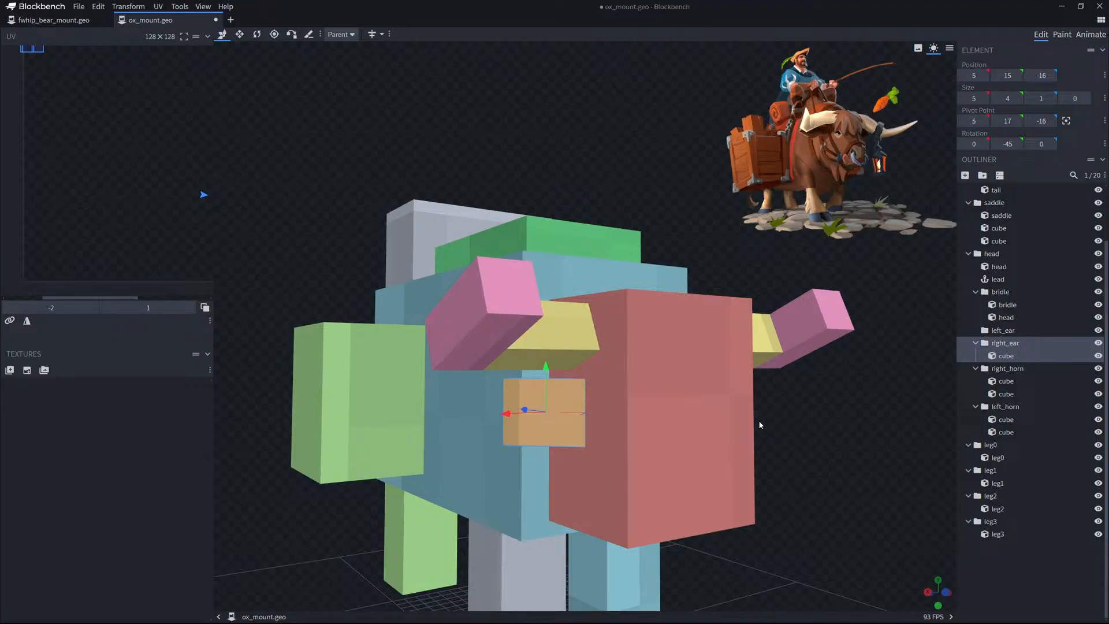
scroll(827, 476, "down", 3)
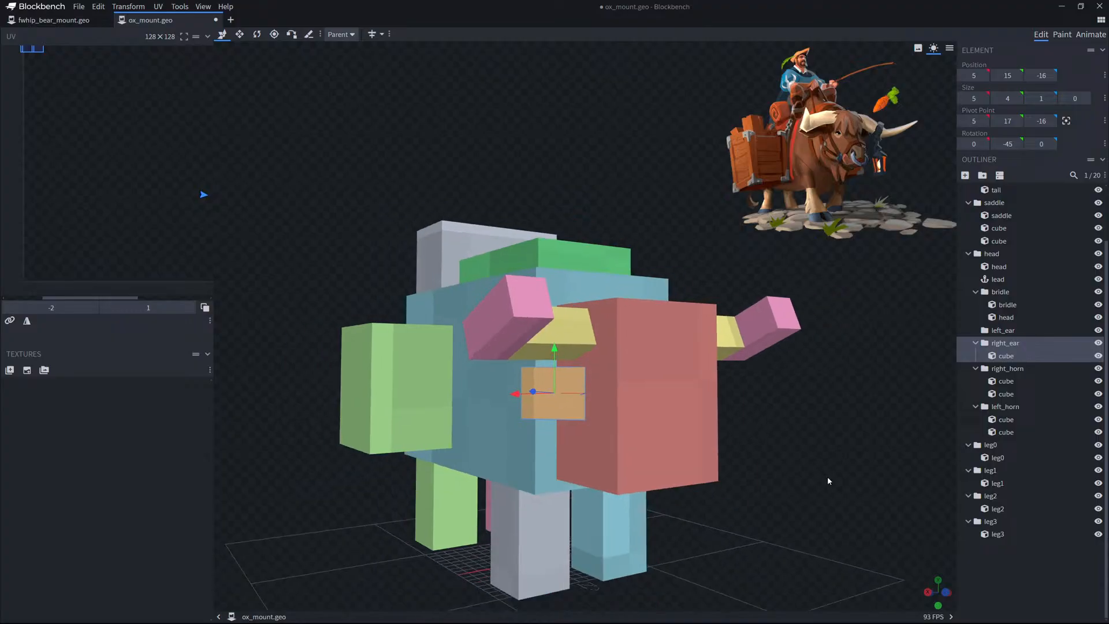
mouse_move(828, 477)
left_mouse_down()
mouse_move(766, 496)
mouse_move(862, 488)
mouse_move(837, 466)
mouse_move(776, 492)
mouse_move(747, 481)
mouse_move(840, 466)
left_mouse_up()
scroll(863, 488, "up", 3)
scroll(858, 476, "down", 5)
scroll(775, 478, "up", 5)
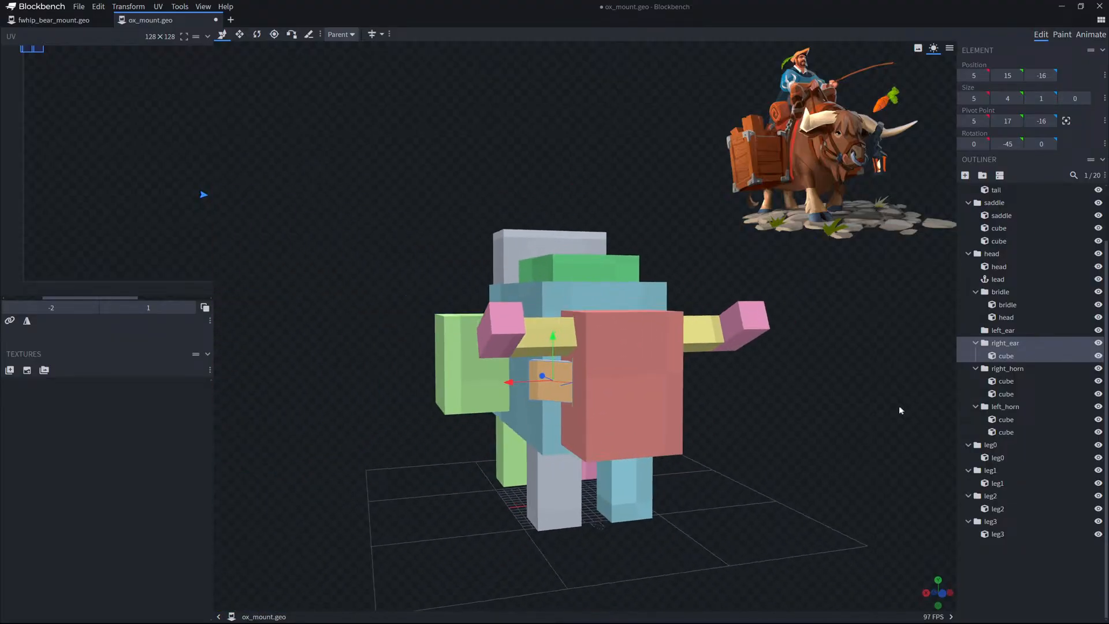
left_click(805, 411)
left_click_drag(899, 405, 897, 430)
Delete the empty left_ear group and duplicate the right_ear group with its cube in its place under the head.
left_click(1020, 357)
left_click(1020, 344)
left_click(1006, 332)
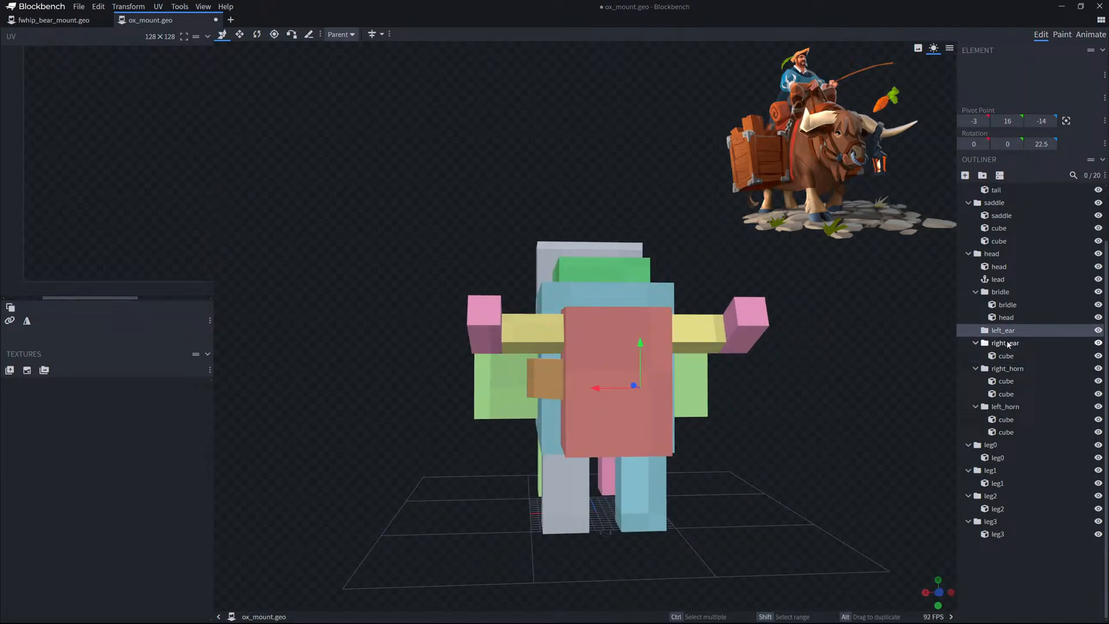
key("Delete")
left_click(1010, 343)
left_click_drag(1009, 338, 1010, 335, "alt")
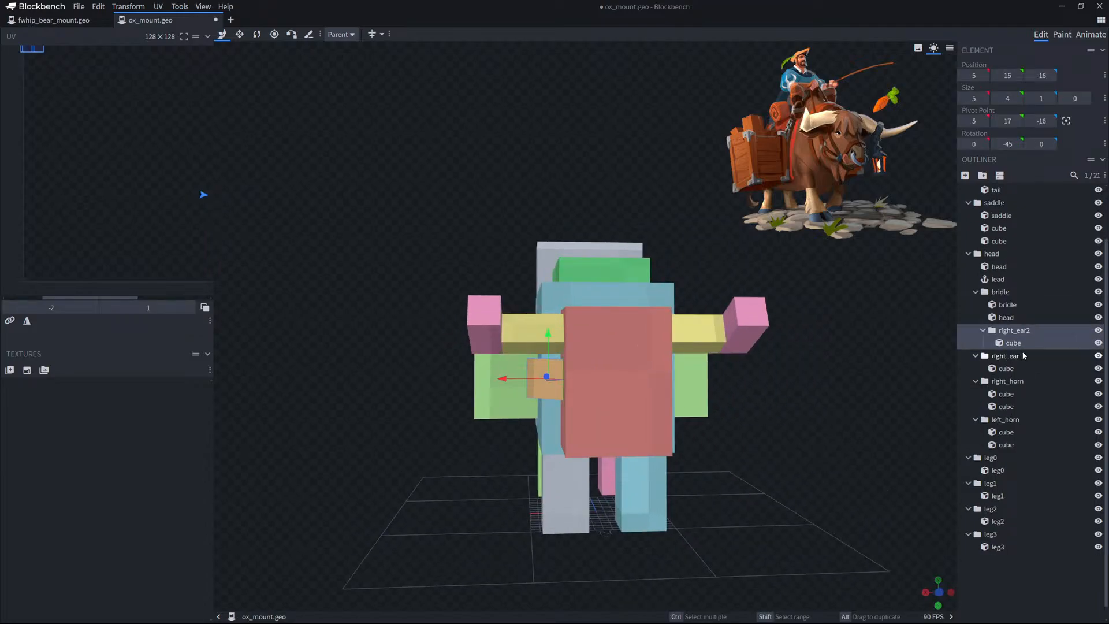
Rename the duplicated right_ear2 group to left_ear and move it out of the bridle group to sit beside right_ear.
right_click(1010, 333)
left_click(936, 492)
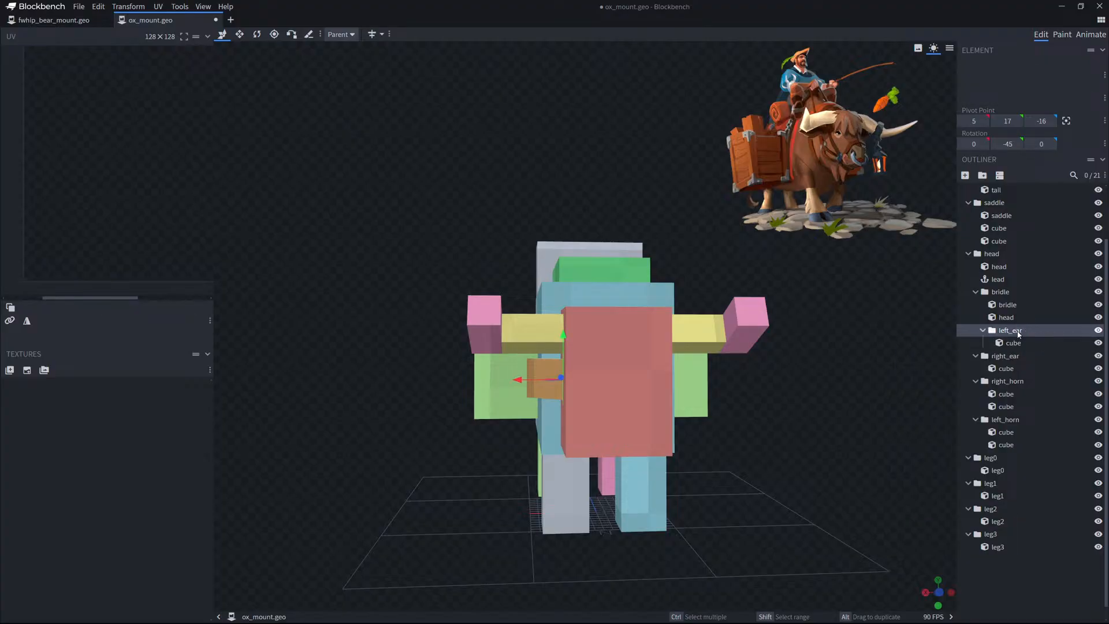
left_click_drag(999, 358, 1001, 353)
right_click(1004, 330)
left_click_drag(908, 414, 902, 414)
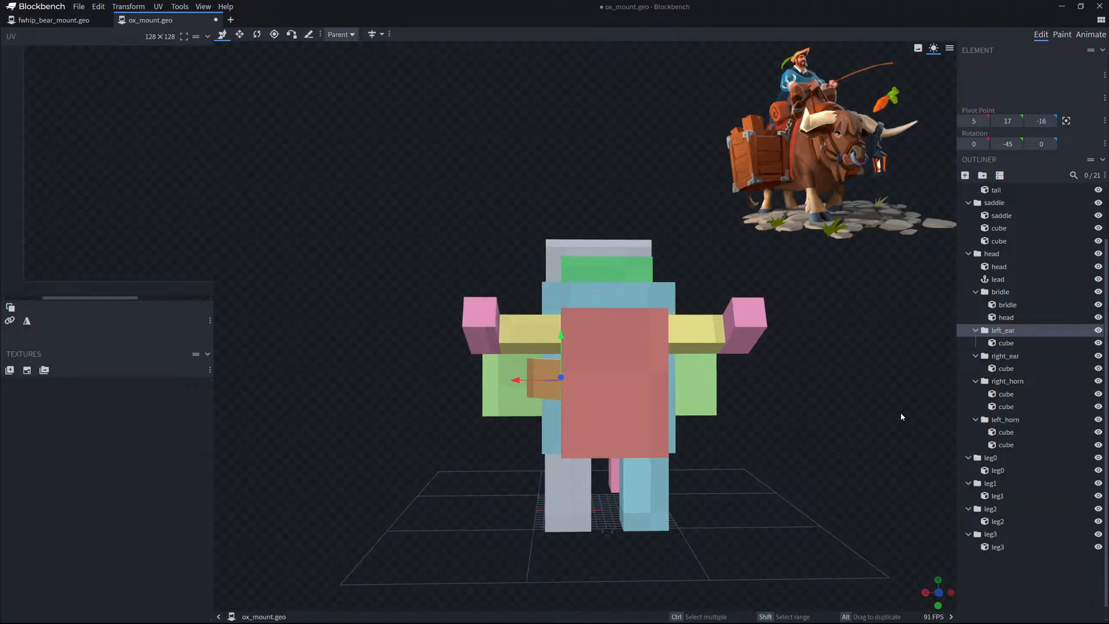
Try to flip the left_ear group along the Z axis, and undo it.
left_click(128, 7)
mouse_move(144, 47)
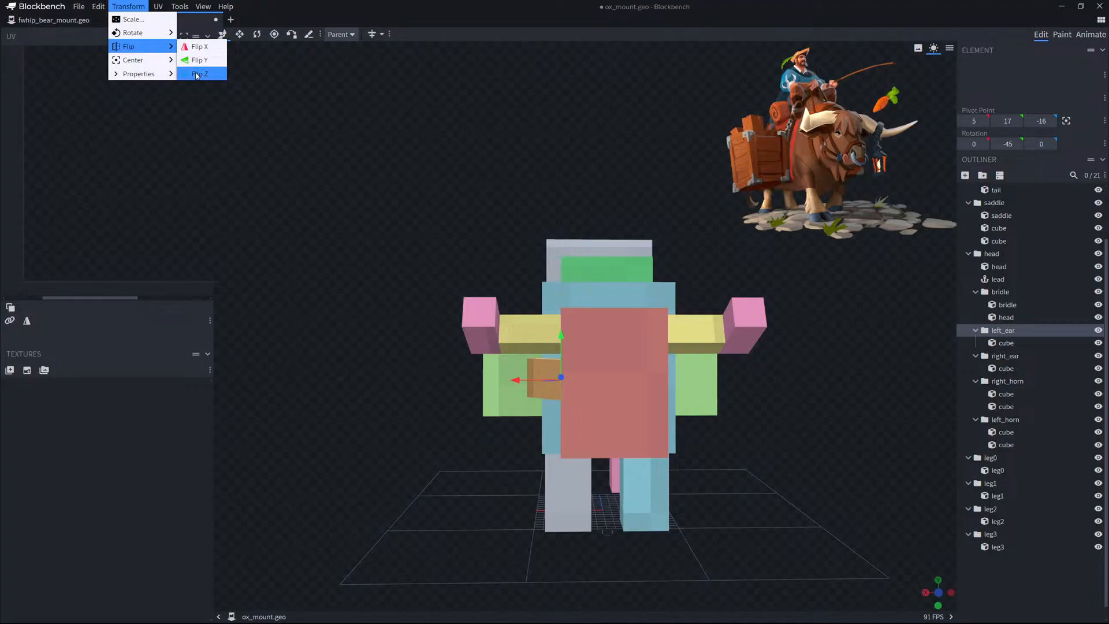
left_click(197, 74)
left_click_drag(838, 421, 902, 414)
key("ctrl+z")
Flip the left_ear group along the X axis so it sits on the opposite side of the head.
left_click(144, 6)
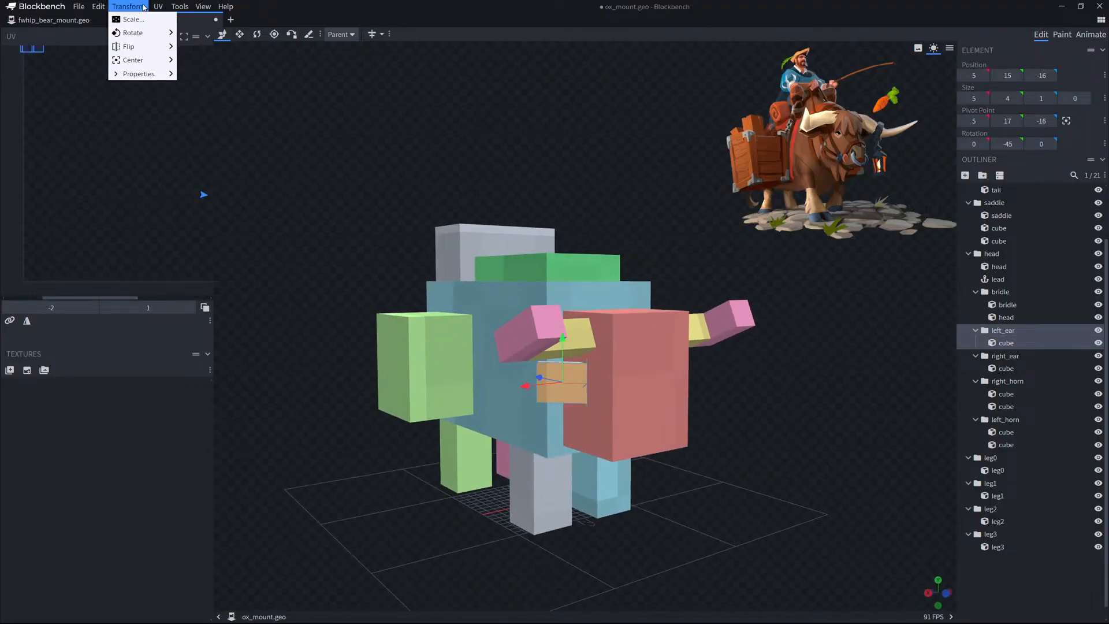
mouse_move(149, 49)
left_click(221, 48)
left_click_drag(829, 328, 722, 350)
left_click_drag(901, 451, 868, 437)
scroll(873, 440, "down", 5)
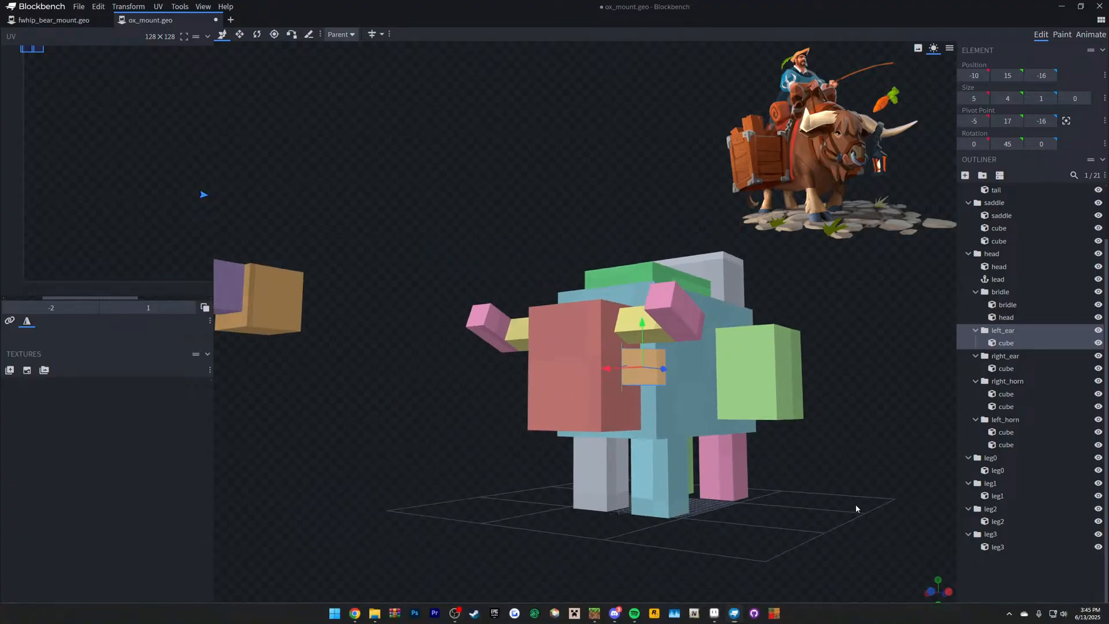
left_click(981, 595)
left_click_drag(864, 504, 789, 445)
Reduce the height of both ear cubes to 3 by raising their bottom faces.
scroll(834, 445, "up", 5)
left_click(549, 404)
key("s")
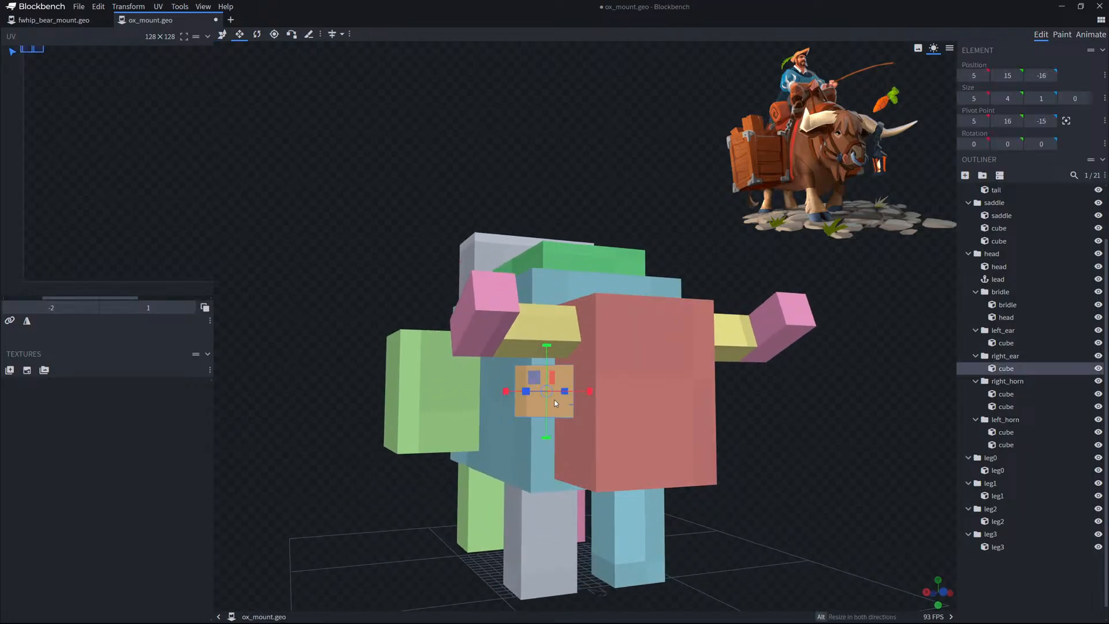
left_click_drag(549, 436, 547, 425)
left_click_drag(831, 433, 687, 430)
left_click(682, 405)
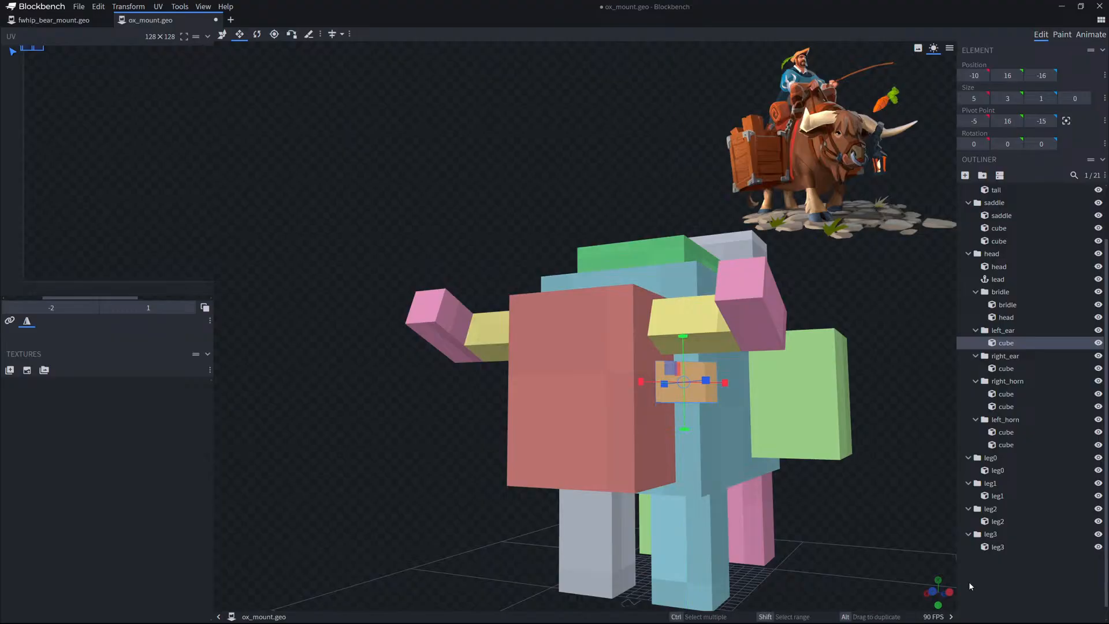
left_click_drag(969, 581, 850, 460)
Rotate the right_horn and left_horn groups to 0° on the X axis so both horns are level.
scroll(836, 480, "up", 5)
left_click(608, 341)
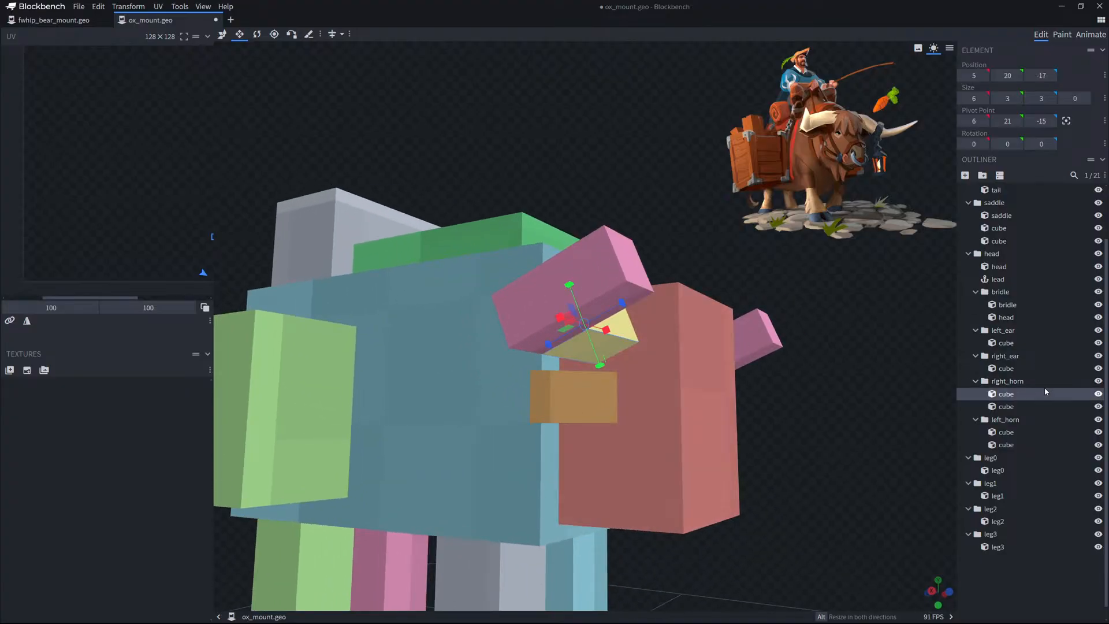
left_click(984, 381)
left_click_drag(890, 379, 862, 397)
key("r")
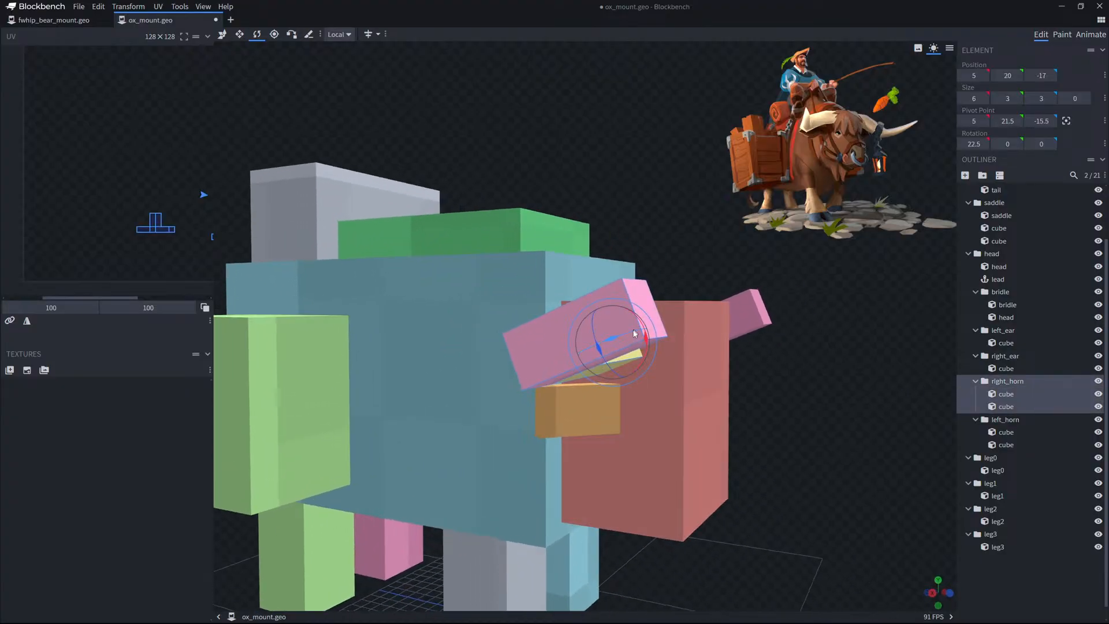
left_click_drag(647, 342, 651, 360)
left_click_drag(752, 374, 621, 384)
left_click(1010, 422)
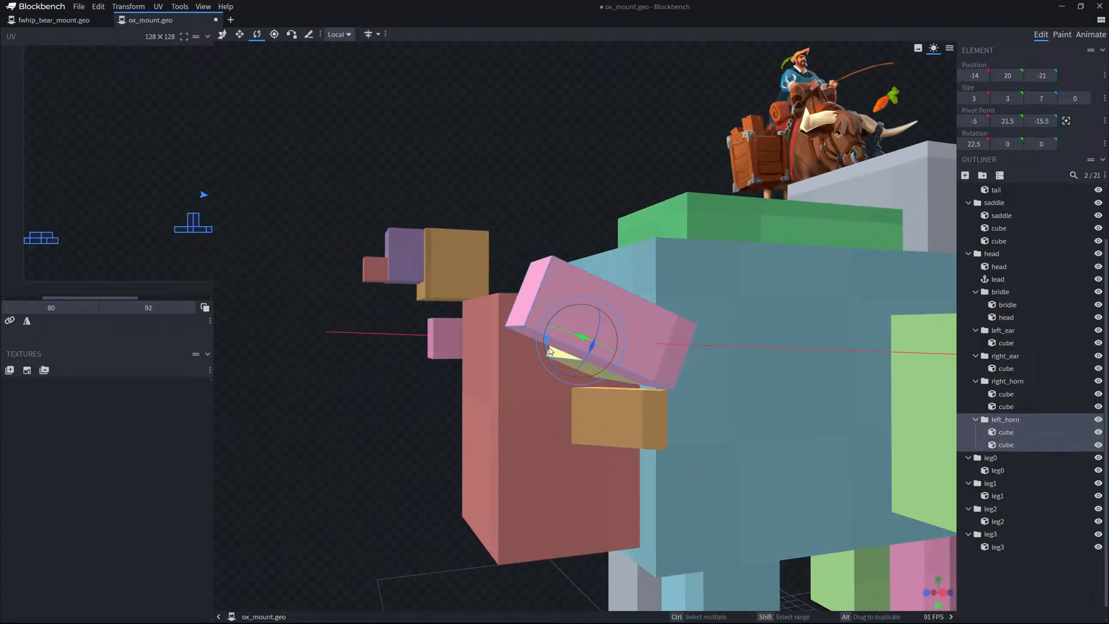
left_click_drag(549, 351, 574, 384)
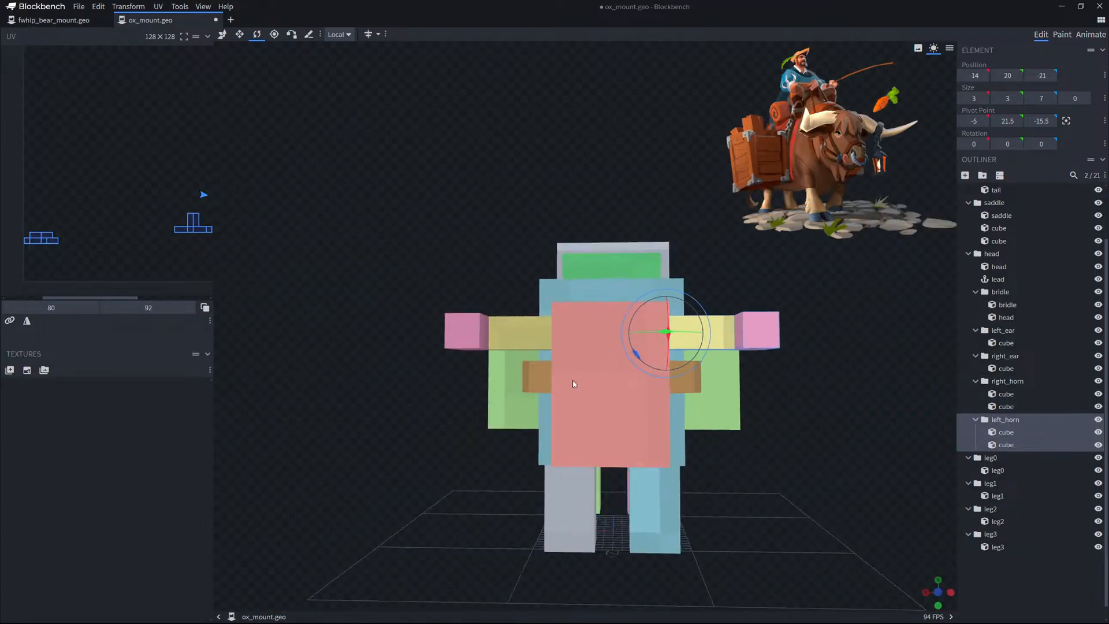
Raise the right_ear and left_ear groups by 1 unit so each ear cube's vertical position is 17.
left_click(538, 383)
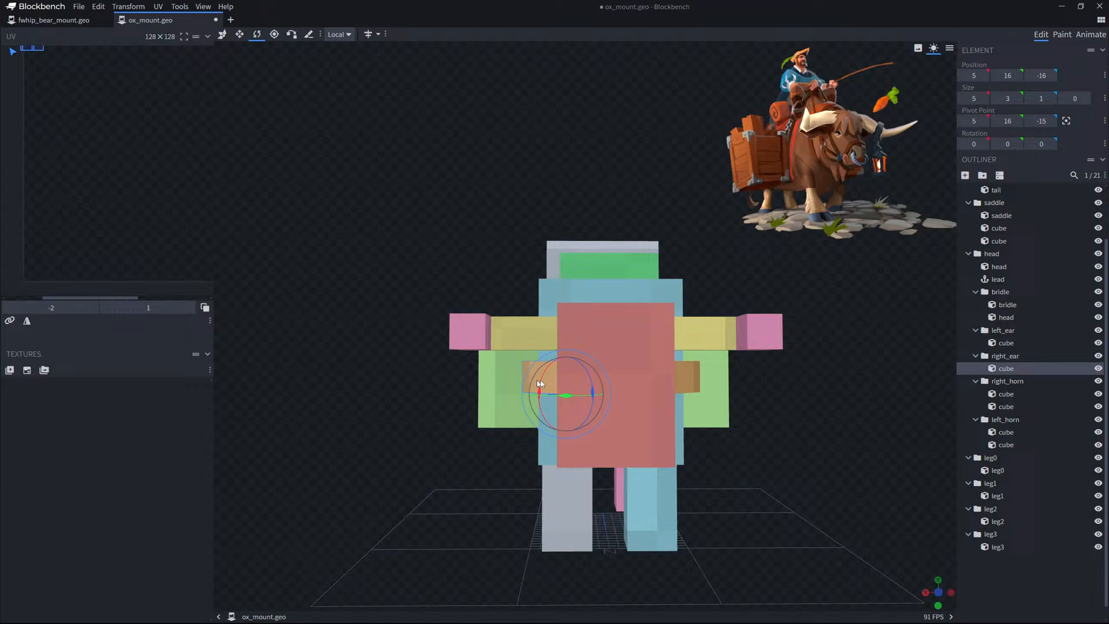
left_click(1020, 360)
left_click_drag(875, 405, 939, 405)
key("v")
scroll(693, 381, "up", 3)
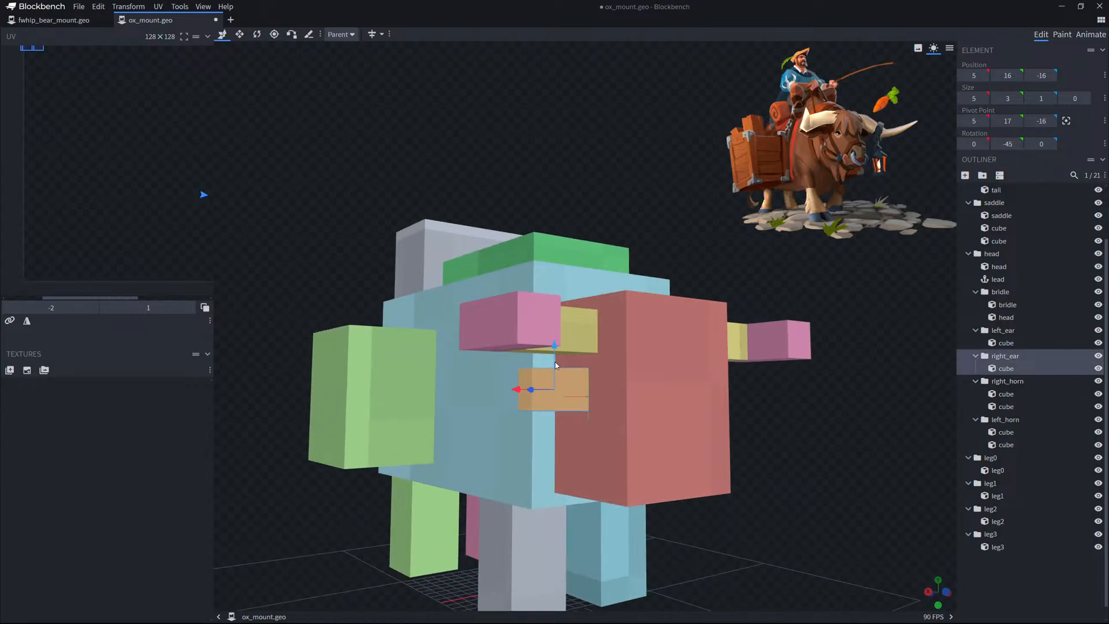
left_click_drag(556, 365, 559, 356)
left_click_drag(890, 436, 694, 431)
left_click(653, 386)
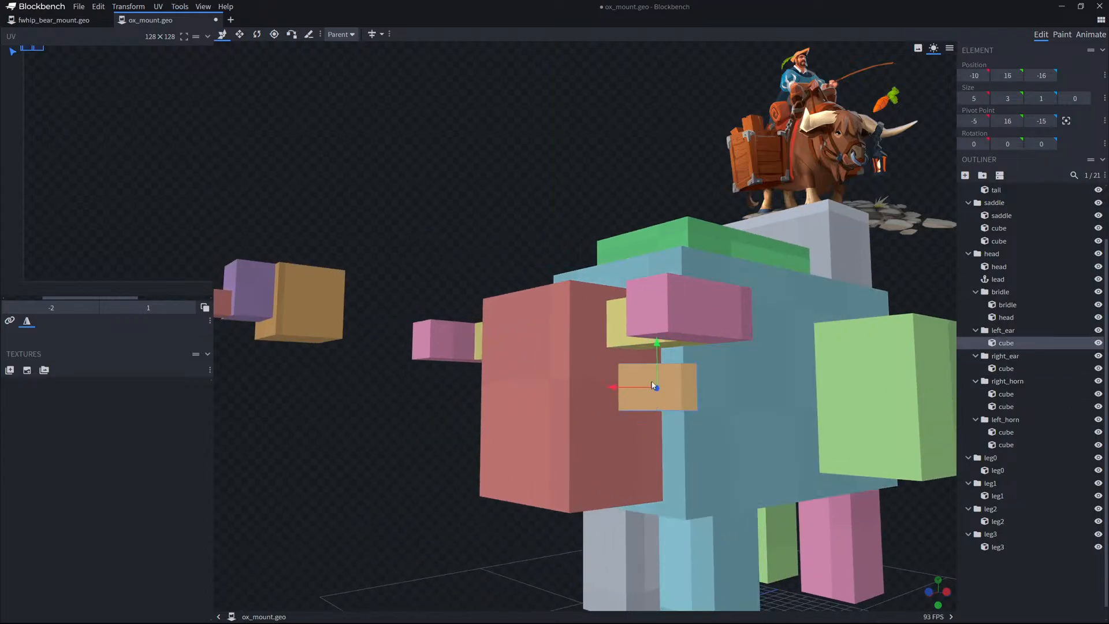
double_click(658, 366)
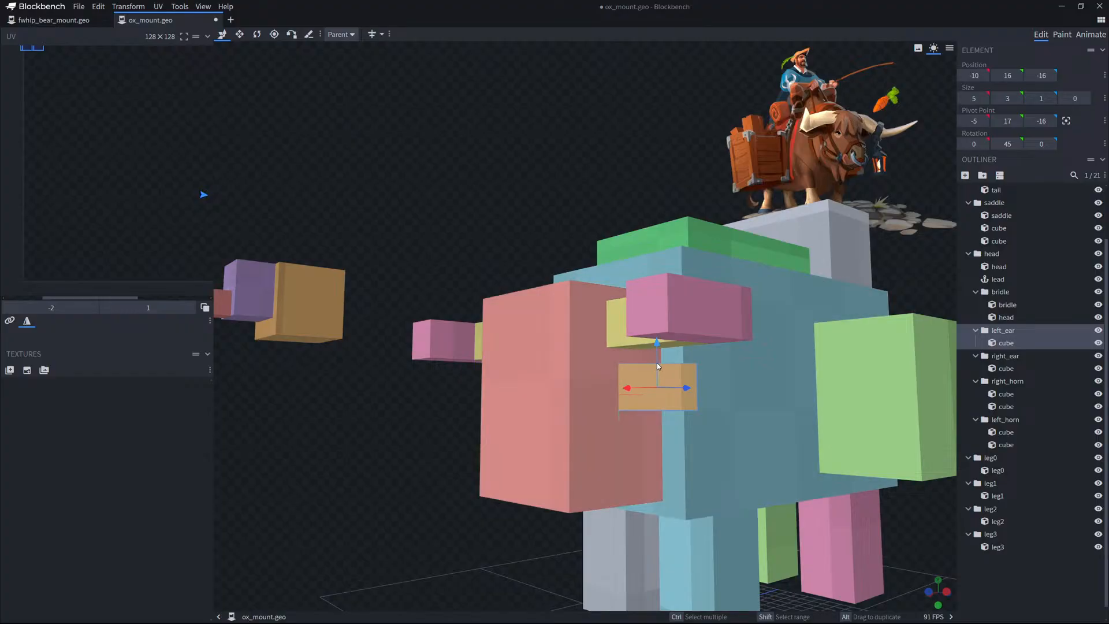
left_click_drag(658, 362, 656, 354)
scroll(664, 370, "down", 8)
left_click_drag(791, 461, 889, 479)
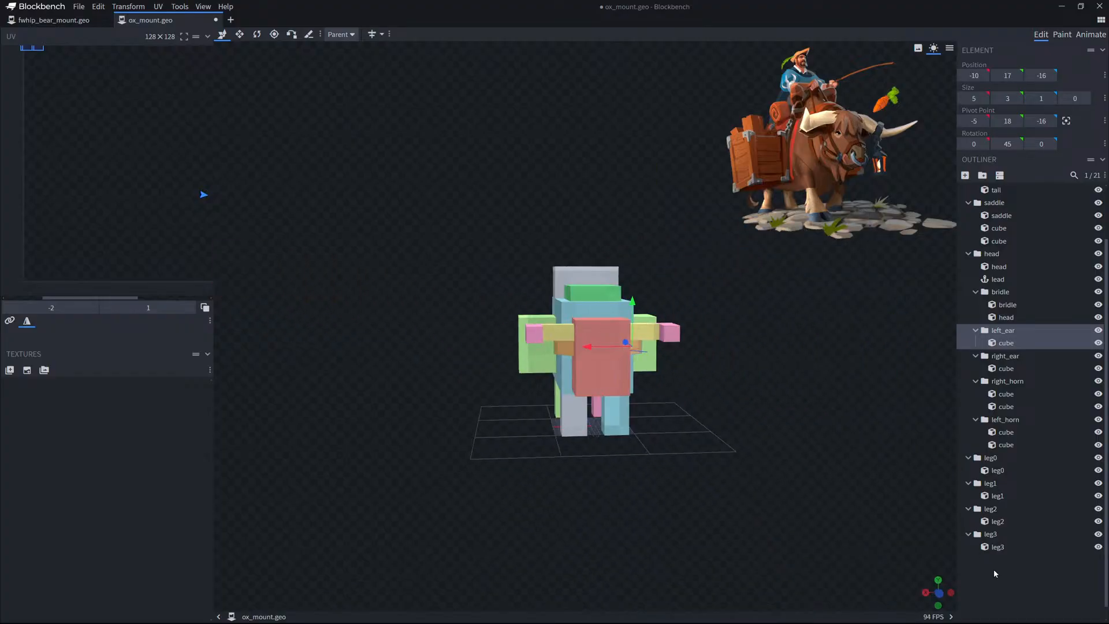
left_click(993, 570)
mouse_move(804, 440)
left_mouse_down()
mouse_move(878, 441)
mouse_move(755, 448)
mouse_move(792, 450)
left_mouse_up()
Import ox_mount.png from the File Explorer window as the model's texture.
key("alt+Tab")
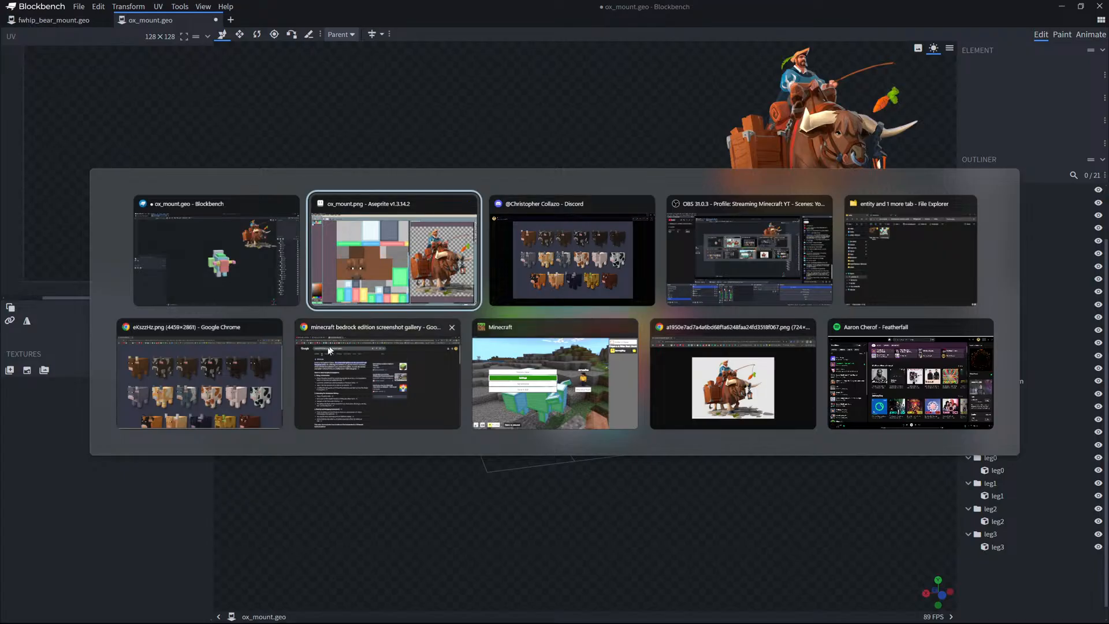
left_click(405, 274)
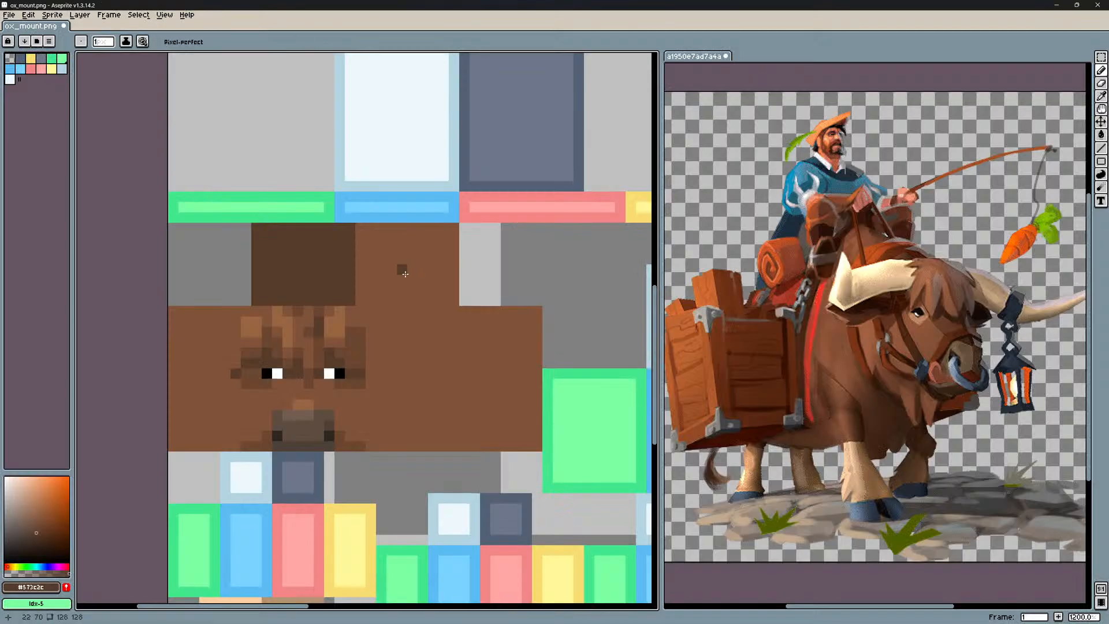
key("alt+Tab")
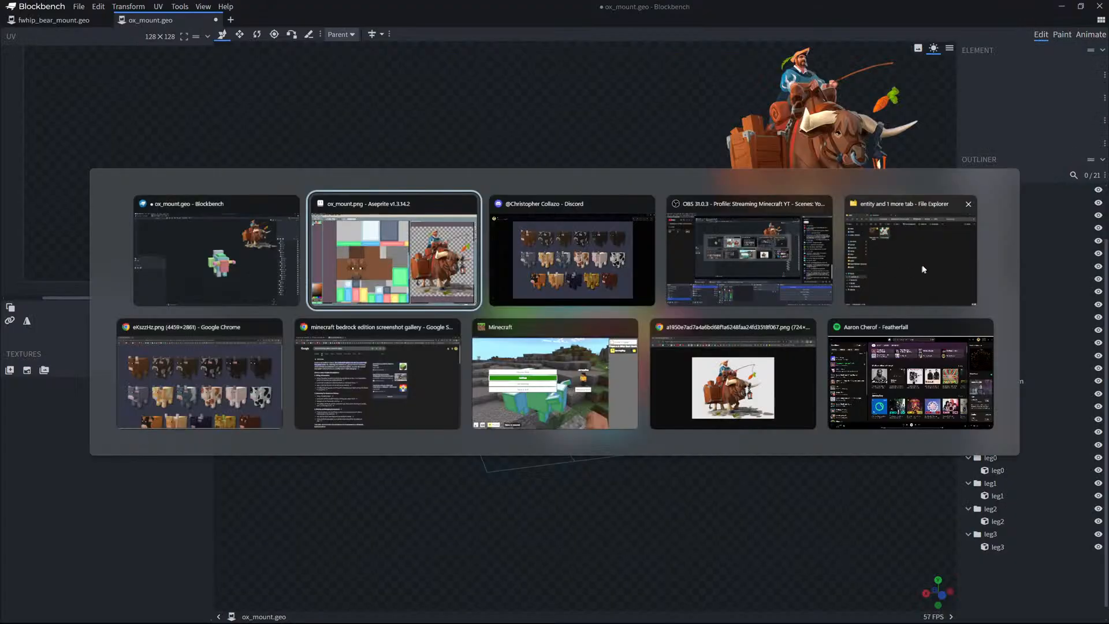
left_click_drag(153, 474, 153, 474)
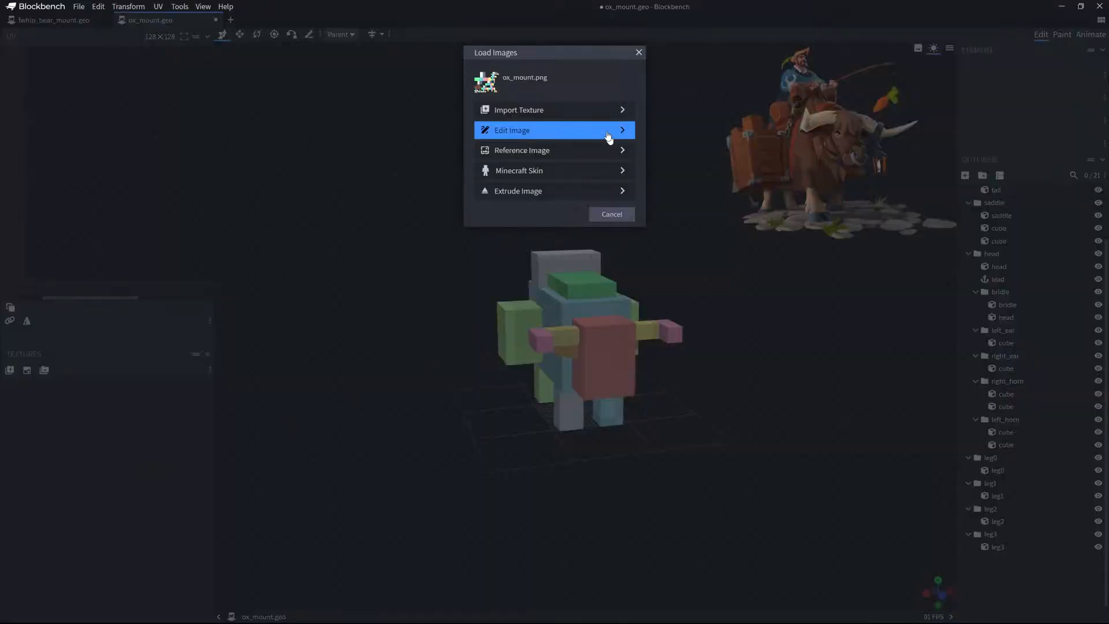
left_click(600, 110)
Move the right ear cube's UV to 20, 106, in the empty space beneath the small coloured blocks.
left_click_drag(375, 271, 358, 299)
scroll(358, 299, "up", 3)
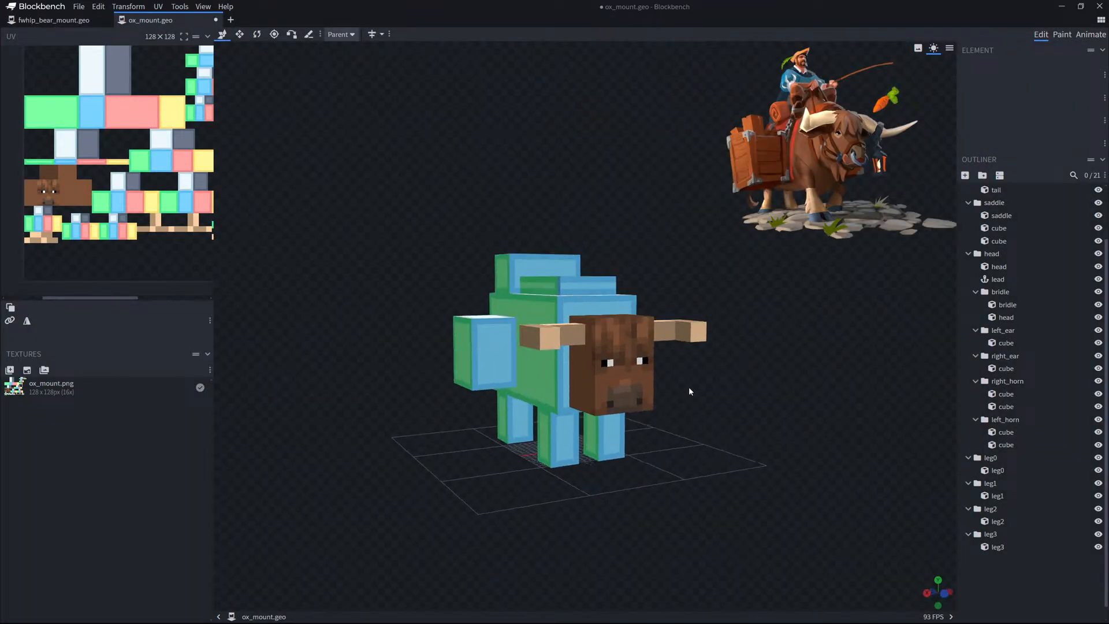
left_click(580, 360)
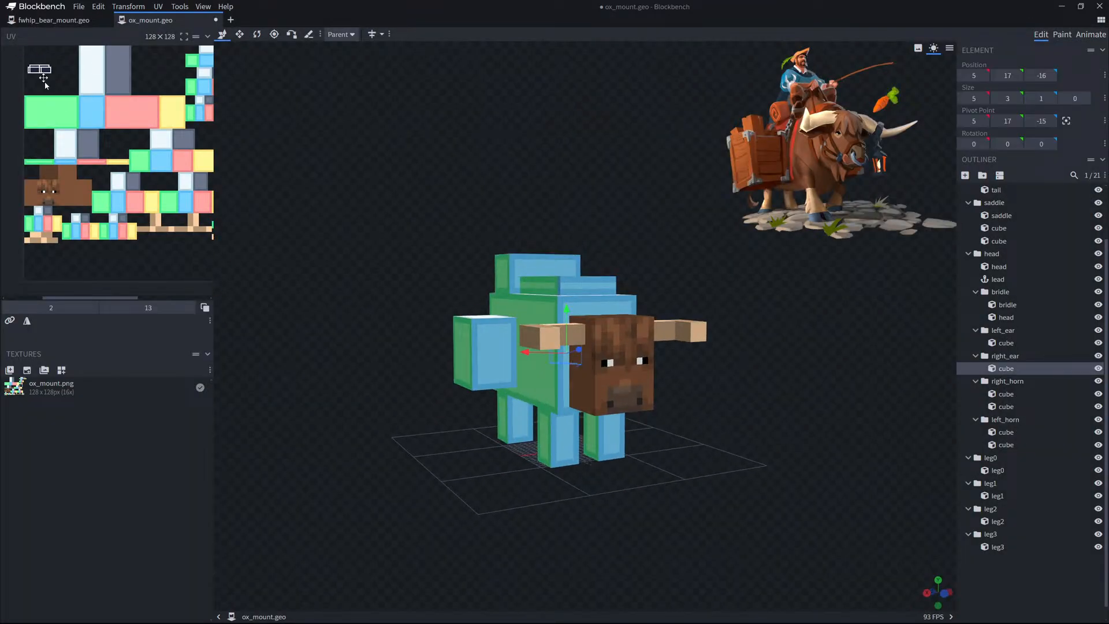
scroll(127, 256, "up", 5)
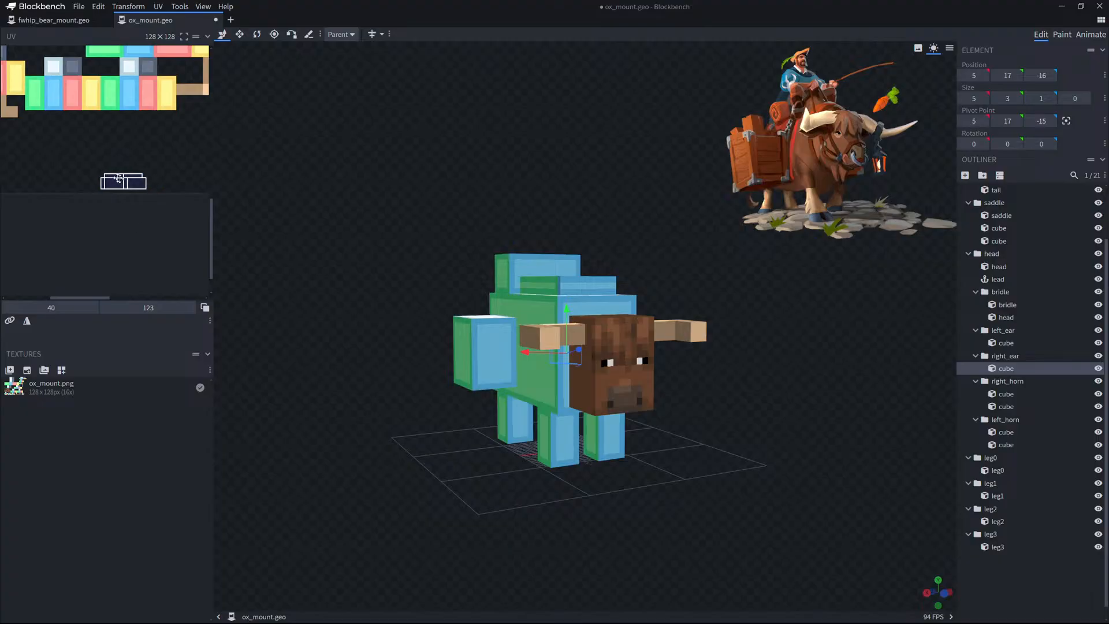
scroll(145, 184, "down", 4)
scroll(182, 208, "up", 4)
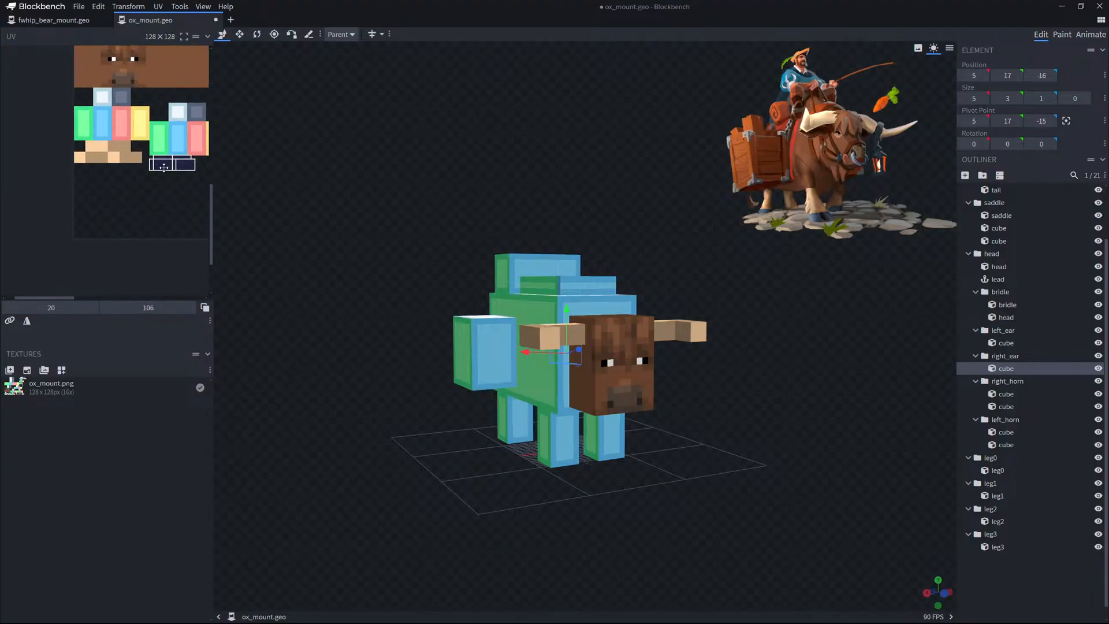
Widen the UV area and move the left ear cube's UV to 31, 106, beside the right ear's.
left_click_drag(729, 453, 636, 430)
left_click(642, 356)
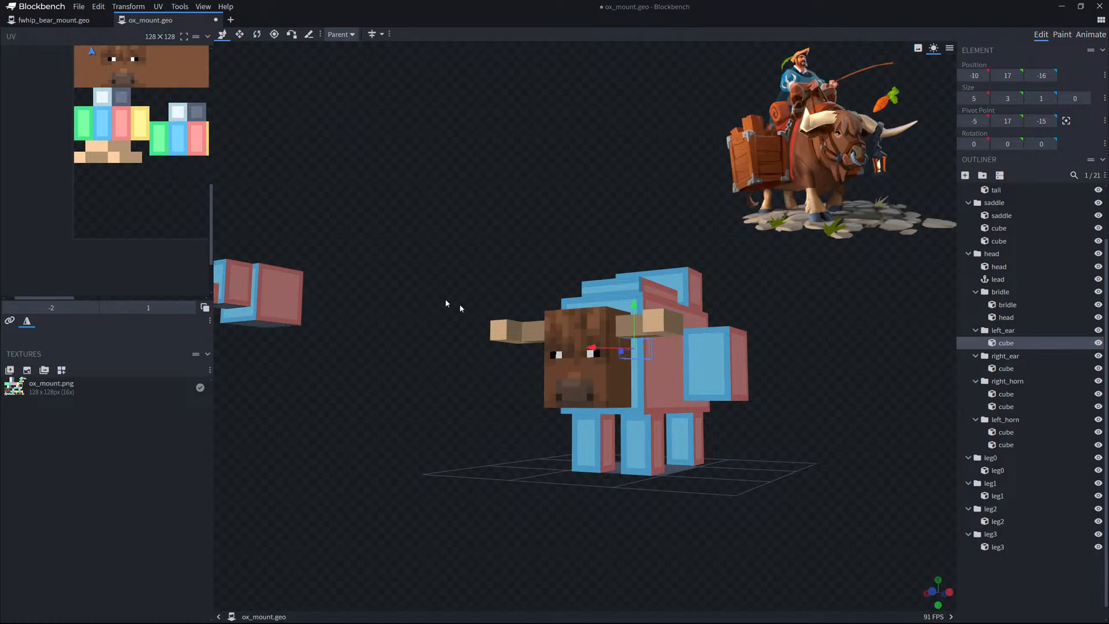
middle_click_drag(135, 144, 95, 224)
scroll(74, 78, "down", 4)
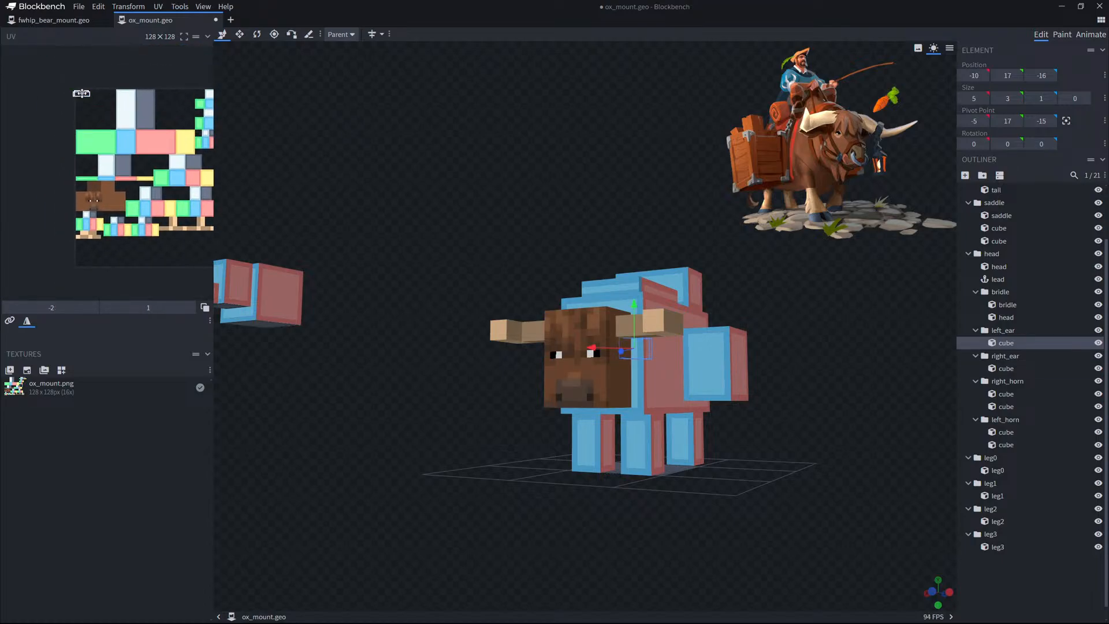
scroll(120, 241, "up", 5)
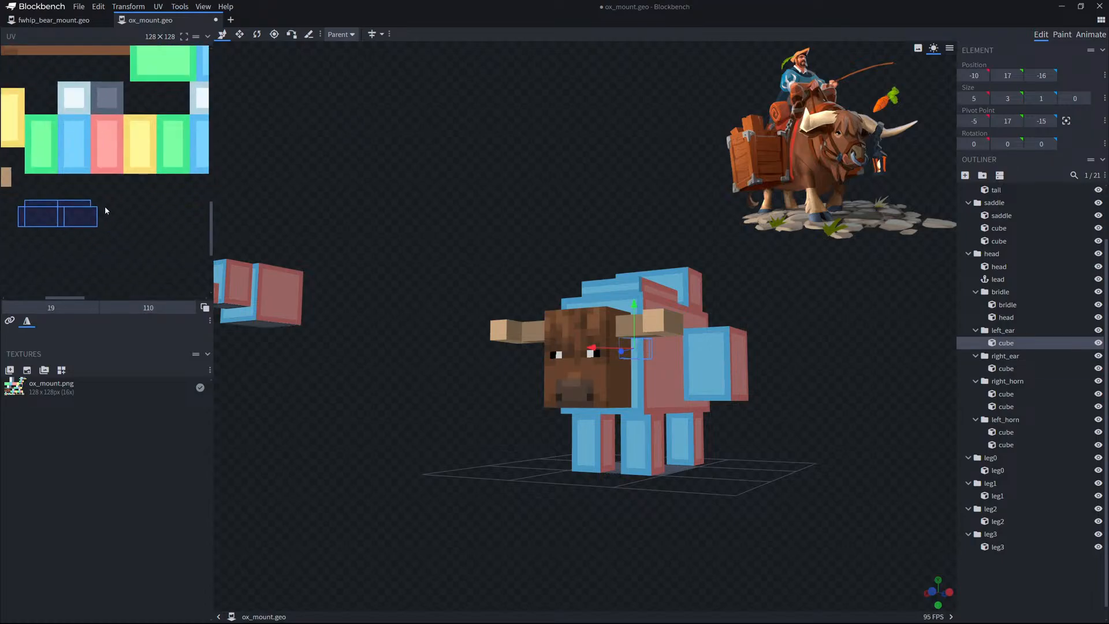
mouse_move(105, 206)
middle_mouse_down()
mouse_move(142, 207)
mouse_move(114, 205)
middle_mouse_up()
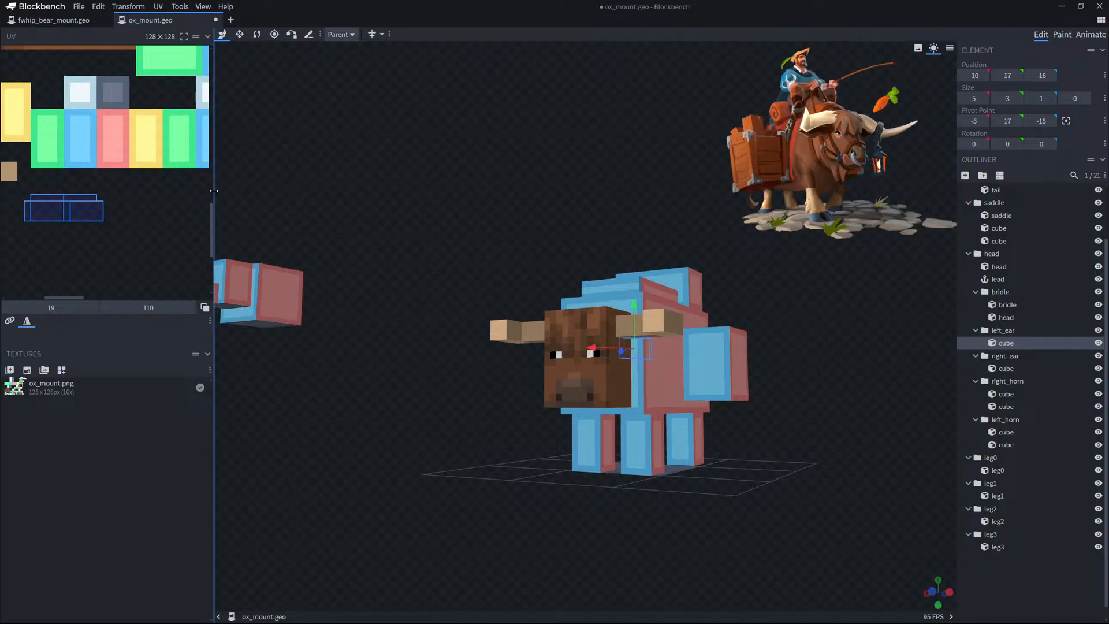
left_click_drag(214, 191, 263, 198)
middle_click_drag(178, 237, 158, 165)
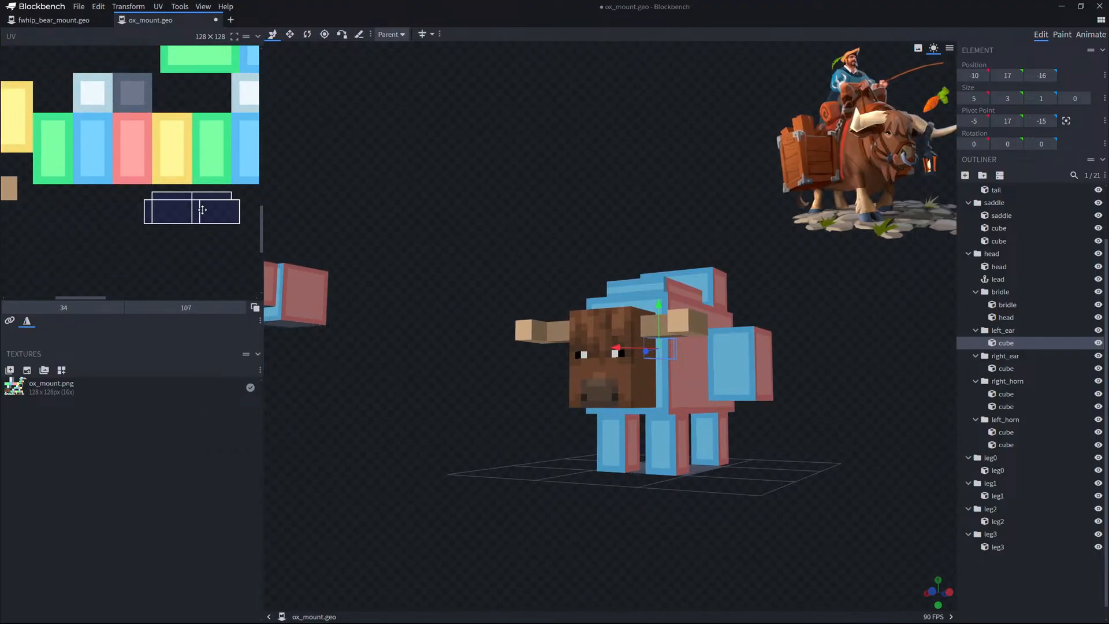
Compare the two ears' UV placements and shift the left ear cube's UV to 32, 106.
middle_click_drag(606, 376, 688, 375)
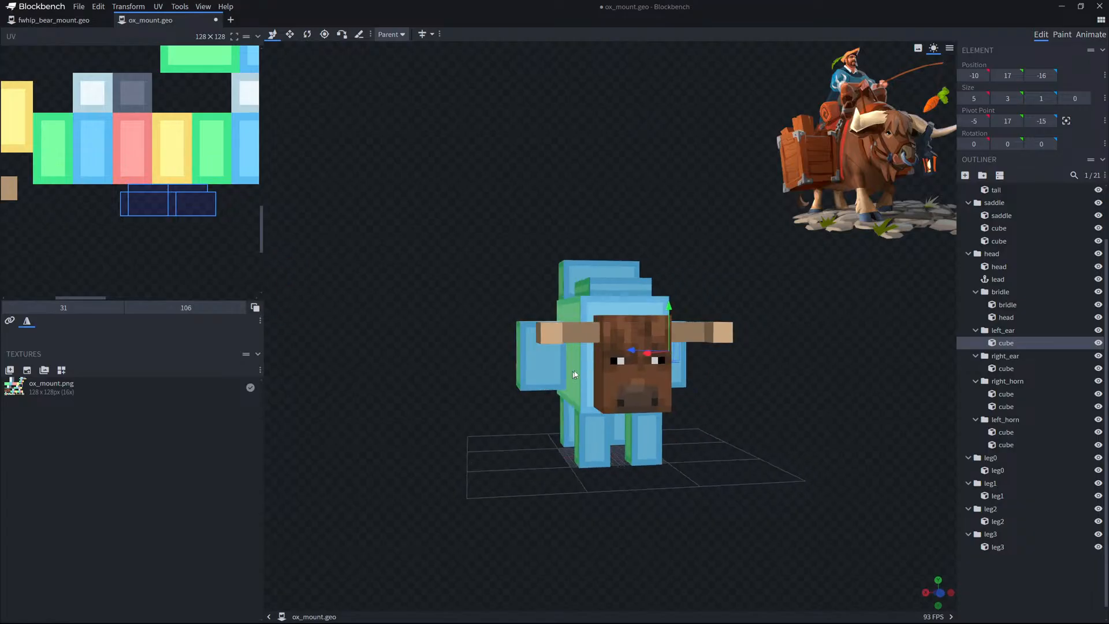
left_click(582, 358)
middle_click_drag(580, 352, 660, 355)
left_click(660, 355)
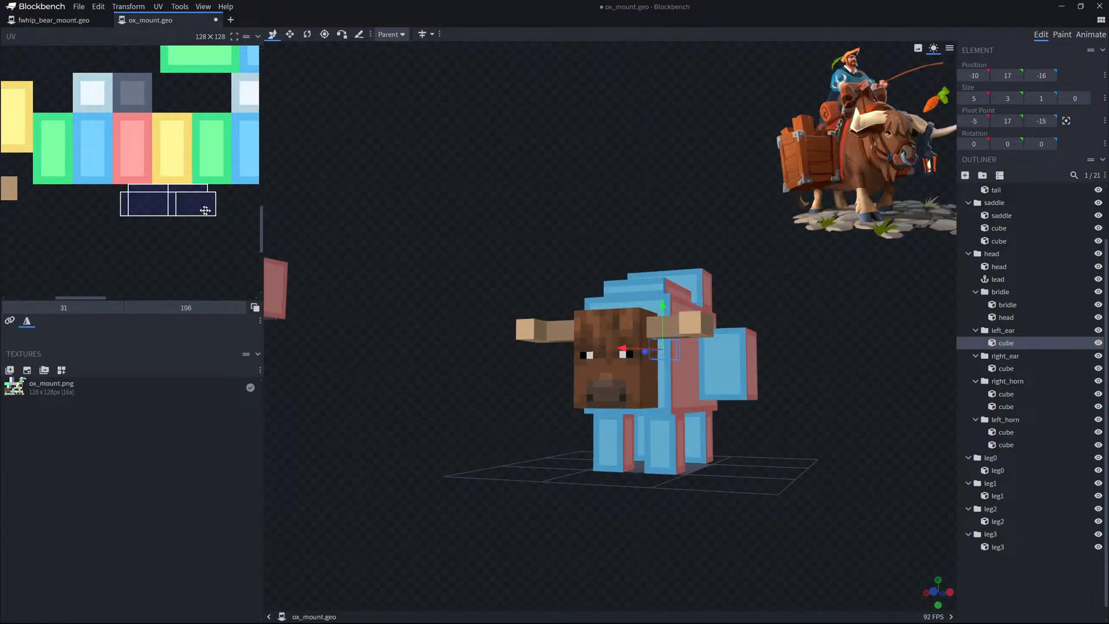
middle_click_drag(415, 253, 530, 282)
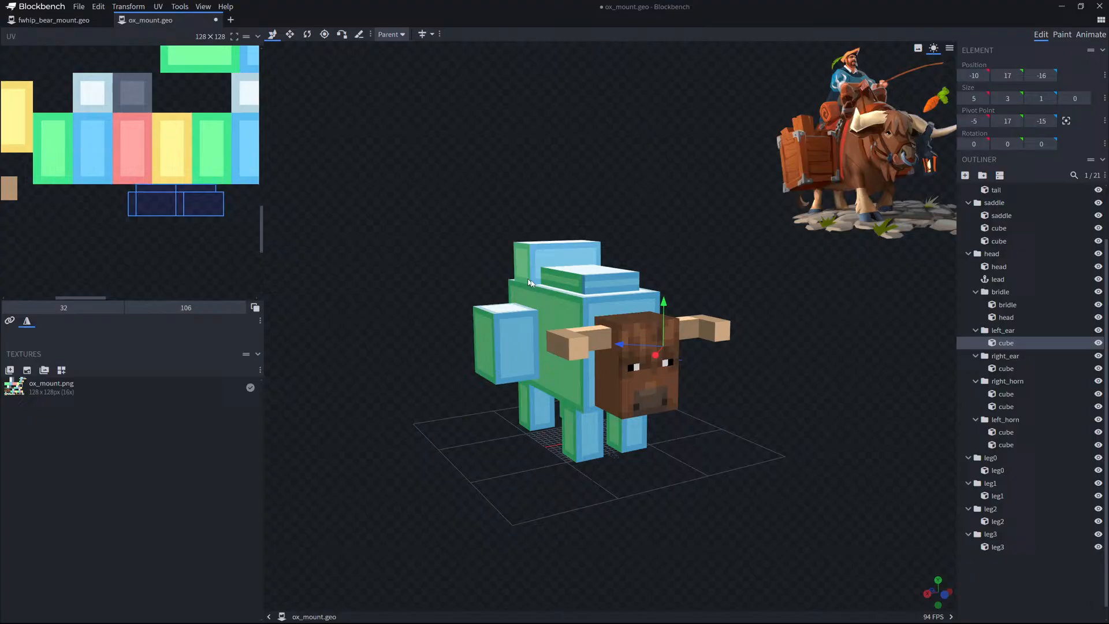
left_click(601, 364)
middle_click_drag(809, 390, 775, 380)
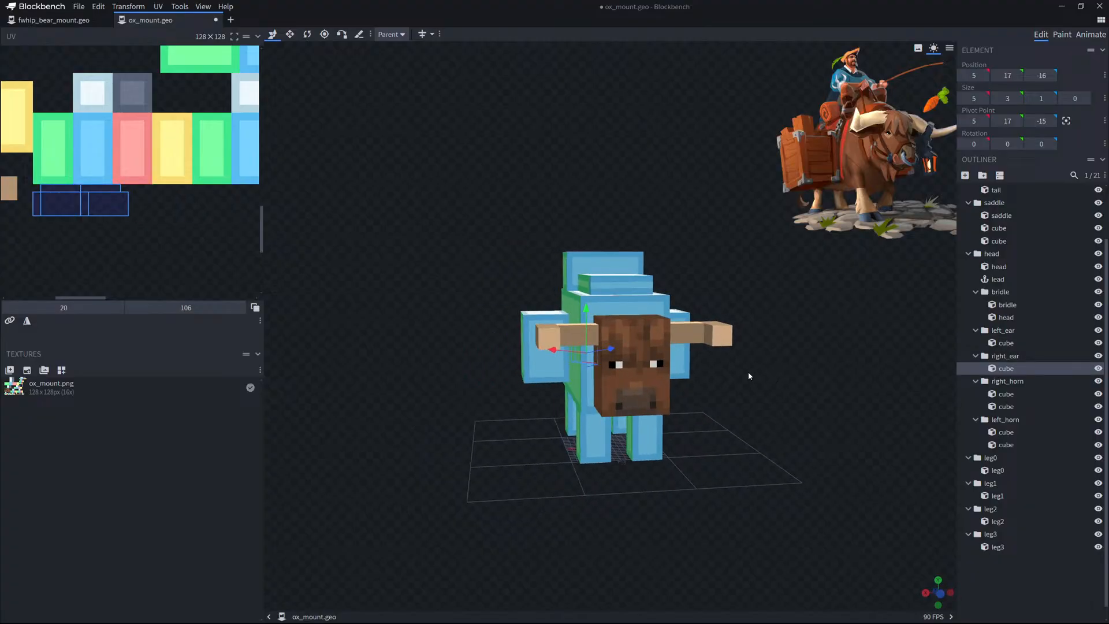
left_click_drag(747, 394, 697, 398)
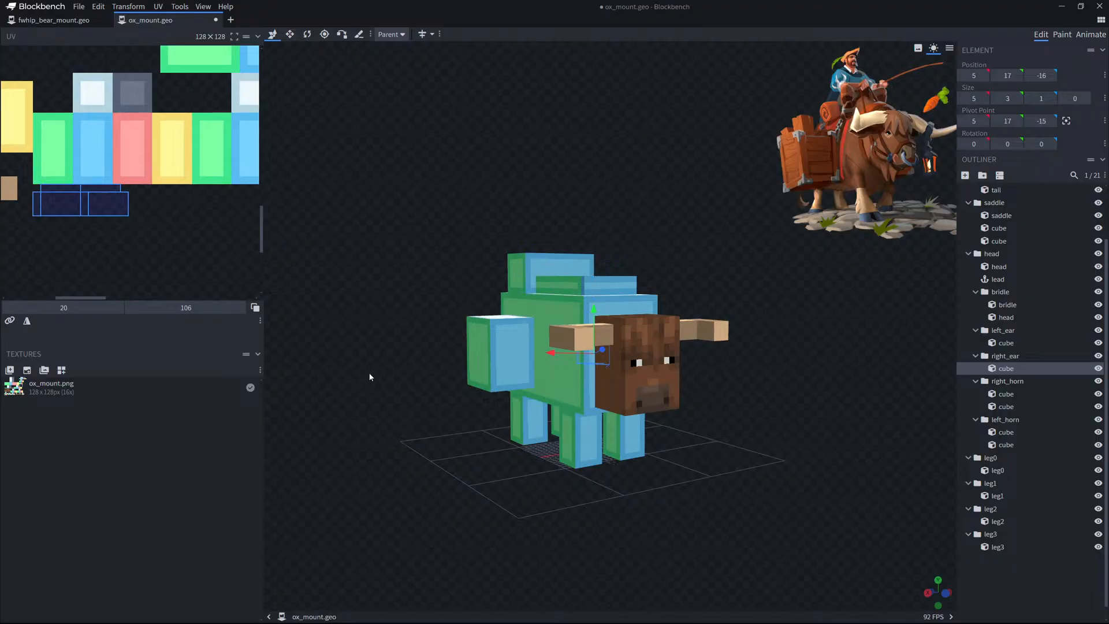
Switch to Aseprite with the ox_mount.png texture.
key("alt+Tab")
left_click(601, 289)
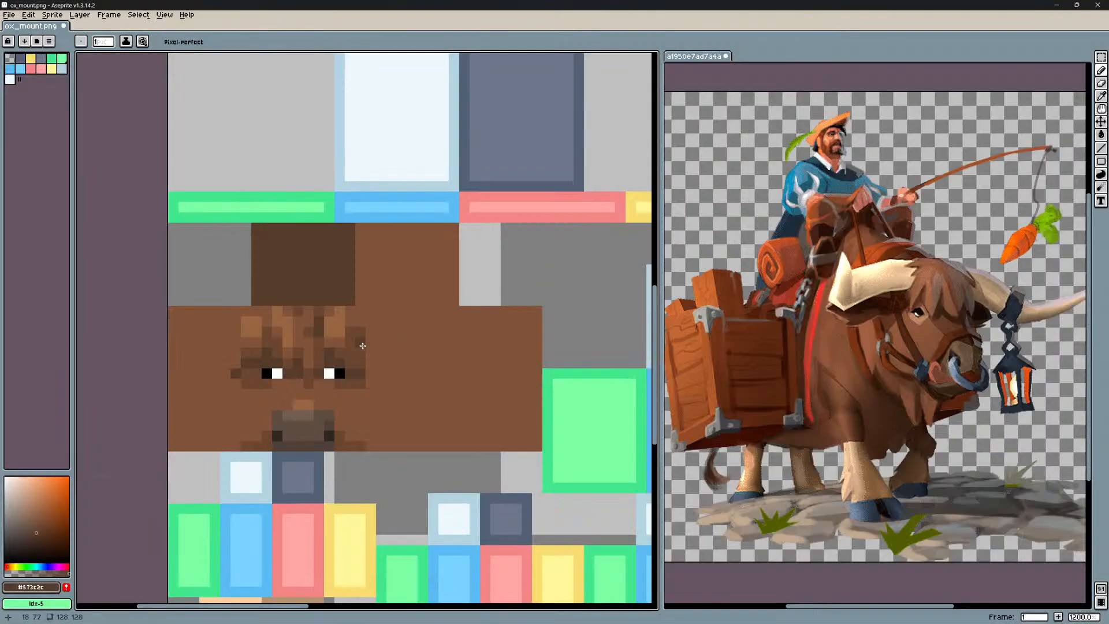
Examine the head and the empty ear area of the texture and sample the head's base brown.
middle_click_drag(376, 366, 417, 298)
scroll(378, 309, "up", 2)
middle_click_drag(352, 263, 355, 282)
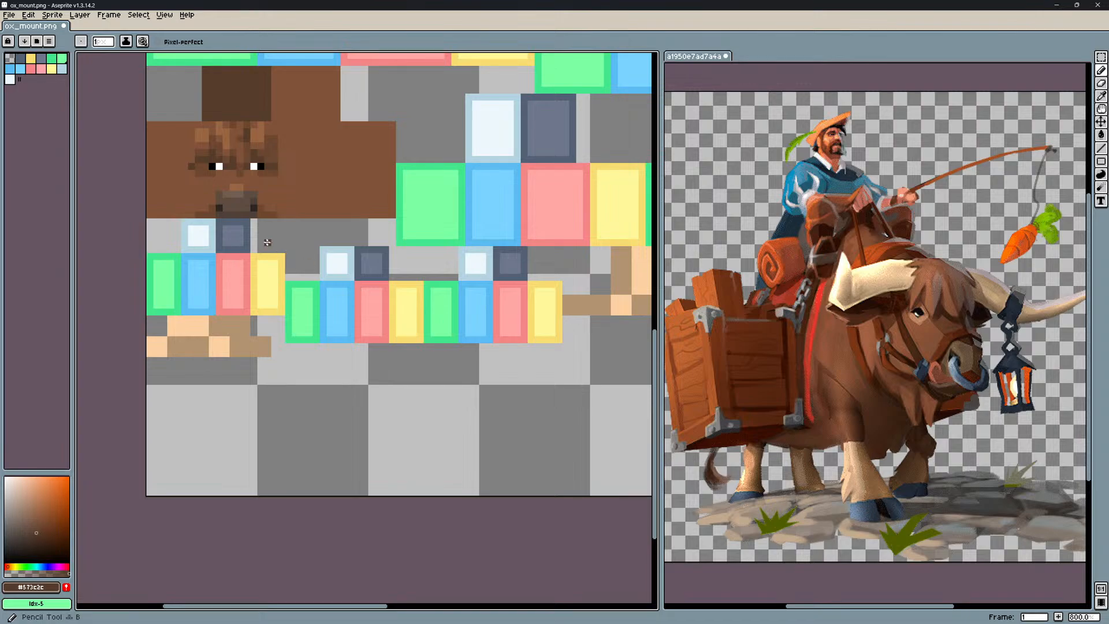
key("i")
key("b")
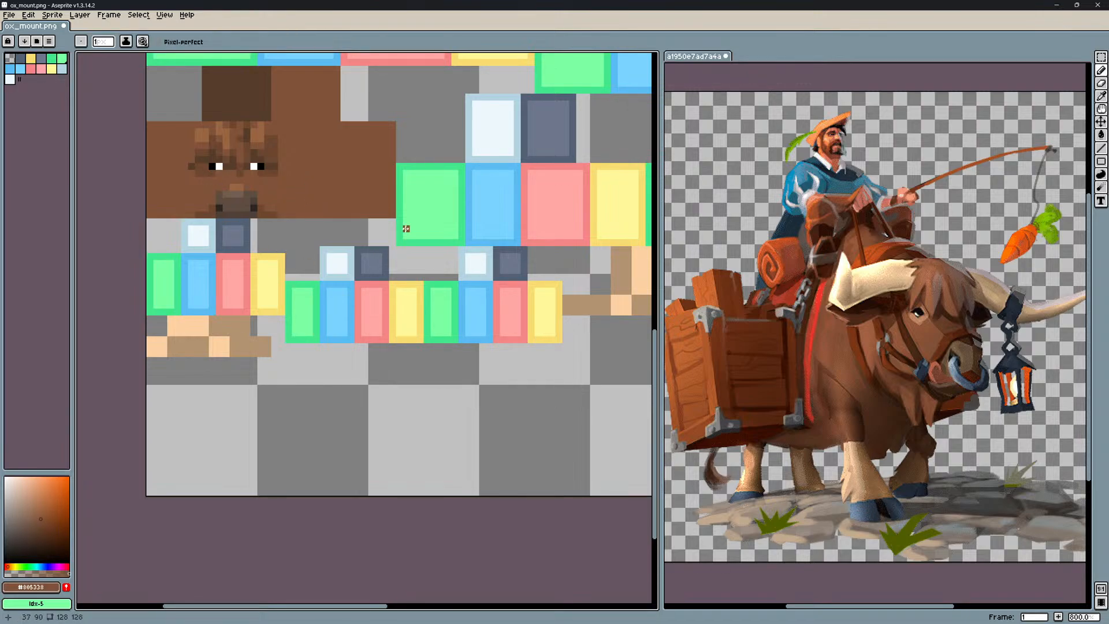
key("alt+Tab")
left_click_drag(504, 6, 1108, 35)
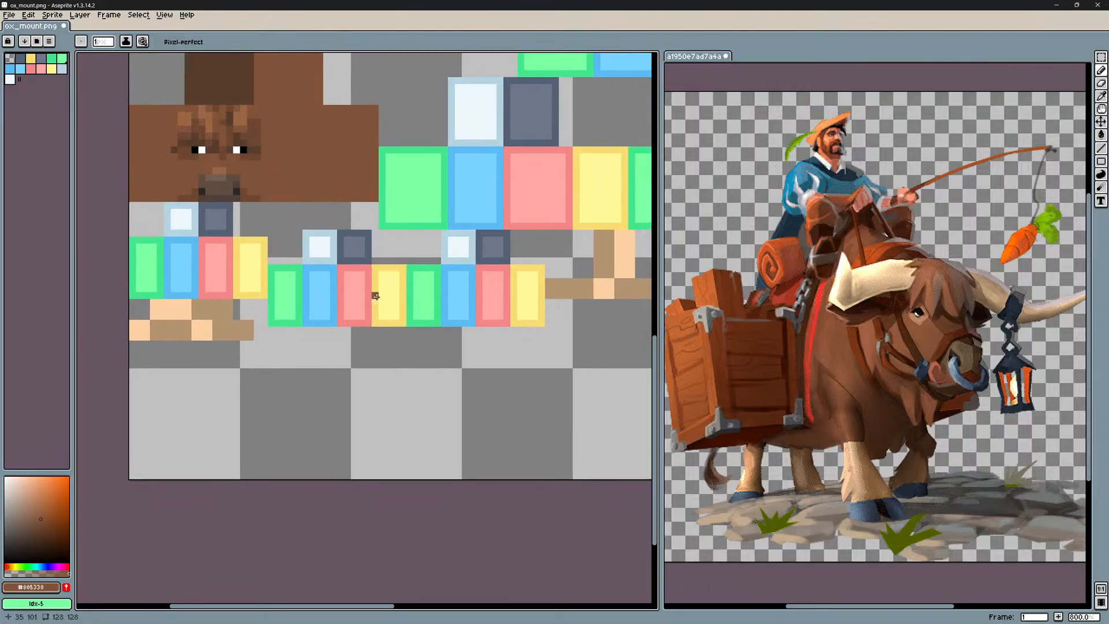
Paint the right ear's outer side as a dark brown column three pixels tall starting at 20, 107, and save.
scroll(322, 316, "up", 2)
middle_click_drag(196, 171, 230, 200)
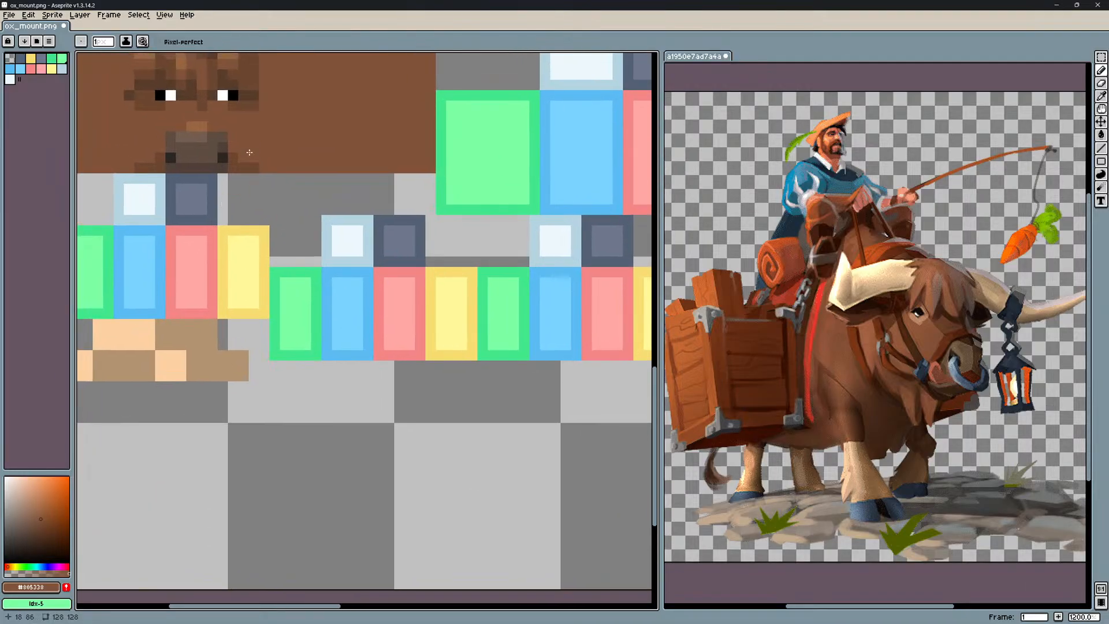
left_click(248, 164, "alt")
middle_click_drag(364, 358, 372, 324)
scroll(372, 325, "up", 1)
left_click(304, 338)
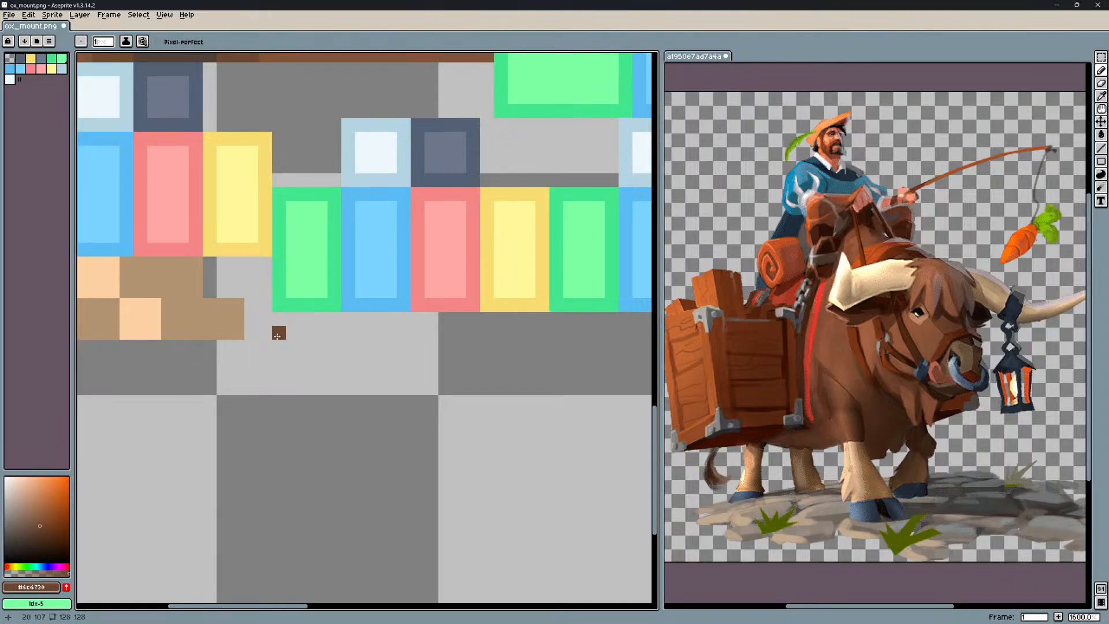
key("e")
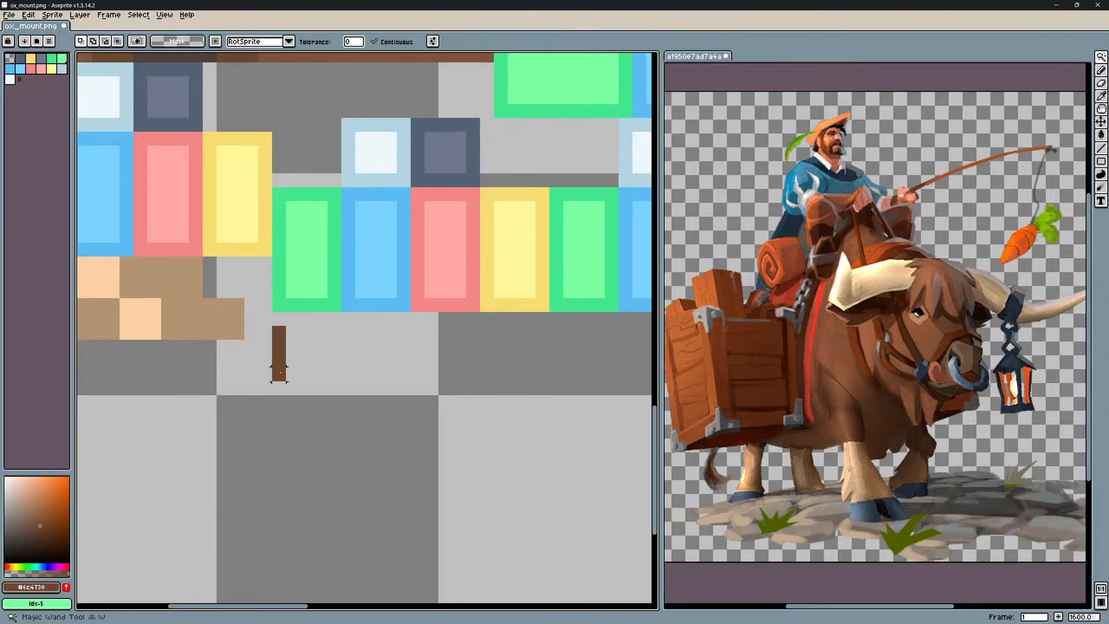
left_click(279, 374)
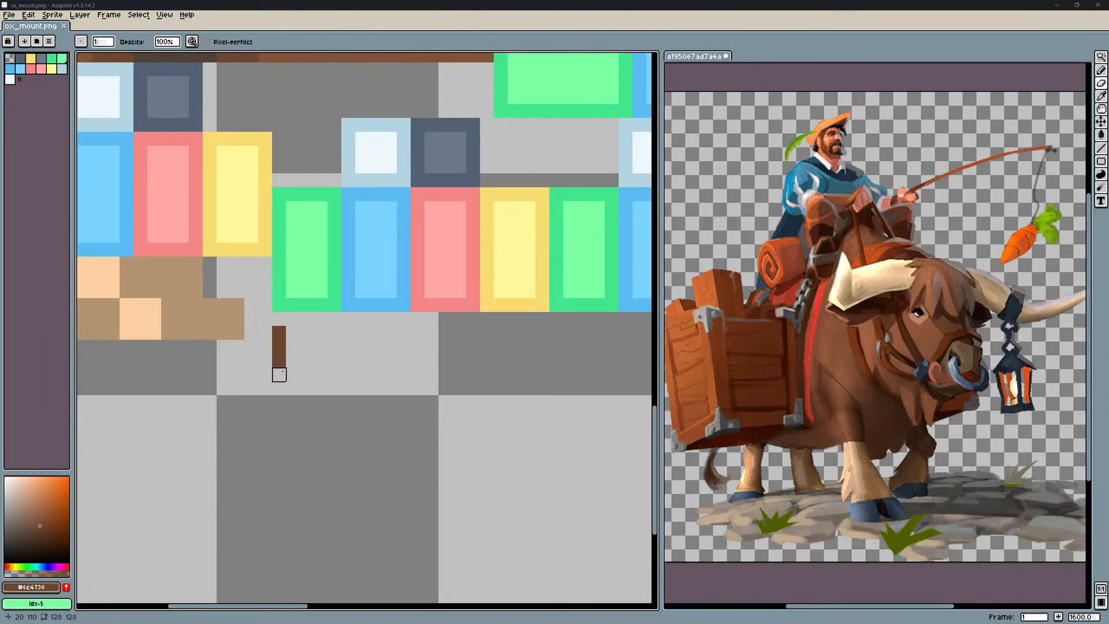
key("alt+Tab")
key("Escape")
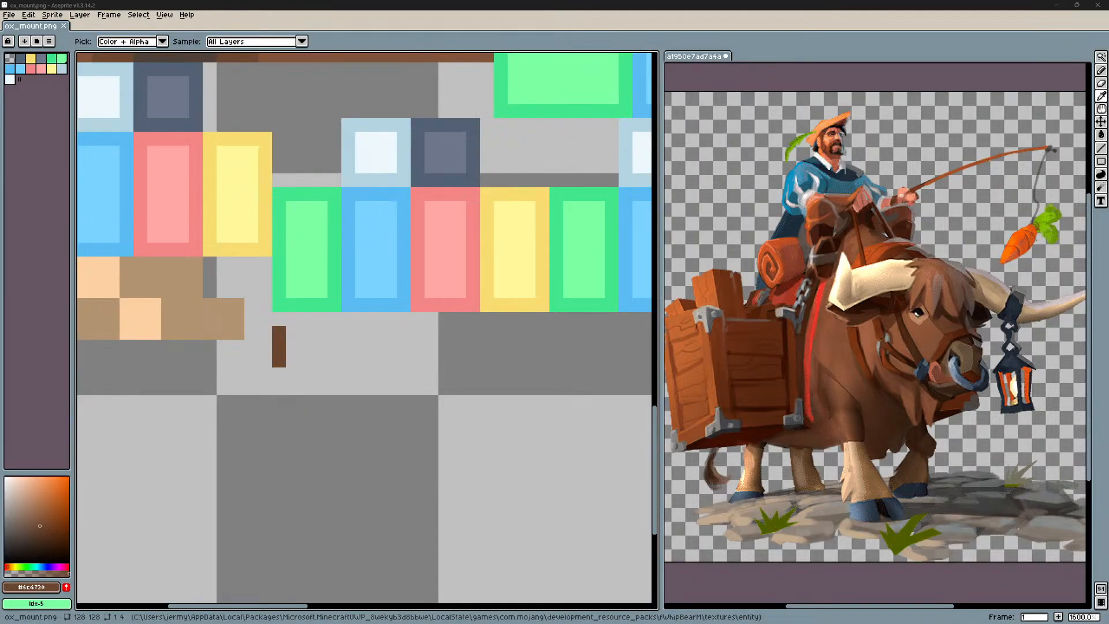
Paint the right ear's top face as a dark brown row from 21, 106 to 25, 106, and save.
middle_click_drag(445, 361, 423, 370)
key("b")
left_click(259, 346, "alt")
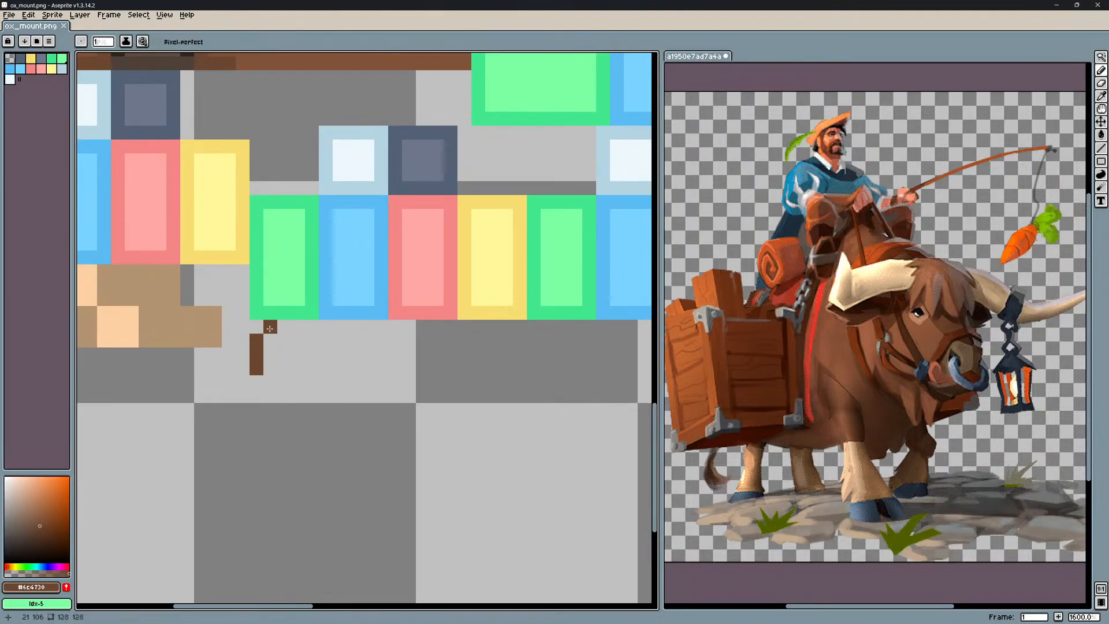
left_click_drag(270, 326, 318, 325)
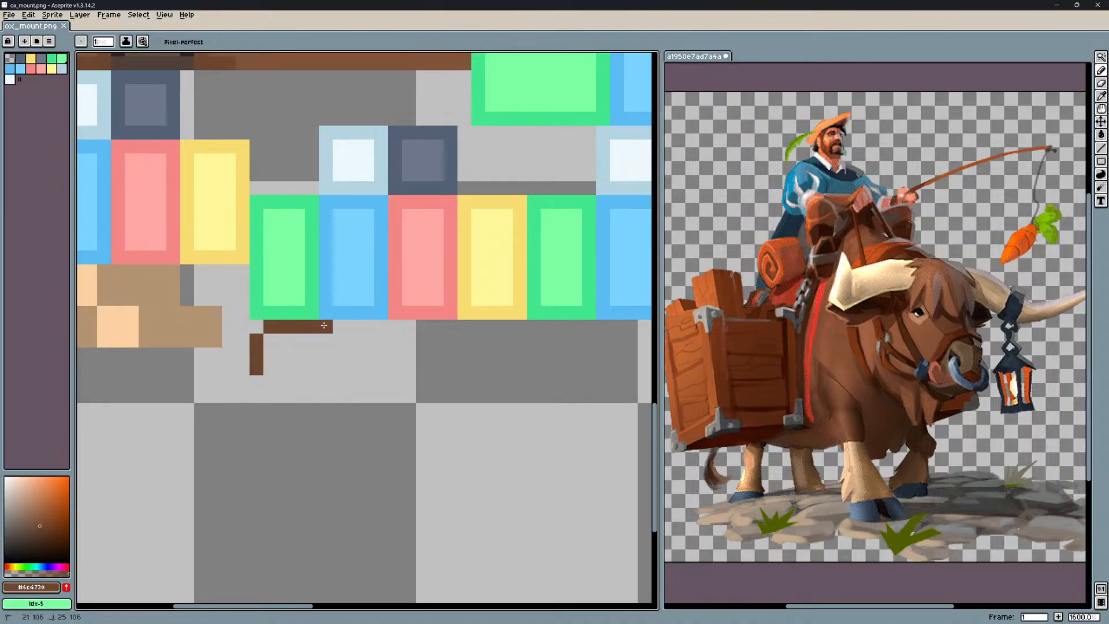
key("ctrl+s")
Fill the right ear's front face, five by three pixels, with the head's base brown.
scroll(328, 286, "down", 2)
mouse_move(331, 289)
middle_mouse_down()
mouse_move(365, 378)
mouse_move(407, 297)
middle_mouse_up()
scroll(347, 260, "up", 1)
left_click(352, 241, "alt")
scroll(383, 368, "up", 2)
mouse_move(361, 409)
left_mouse_down()
mouse_move(300, 449)
mouse_move(280, 430)
left_mouse_up()
Paint the right ear's other side as a three-pixel dark brown column directly after the front face.
left_click(335, 388, "alt")
scroll(441, 409, "up", 1)
middle_click_drag(442, 409, 384, 403)
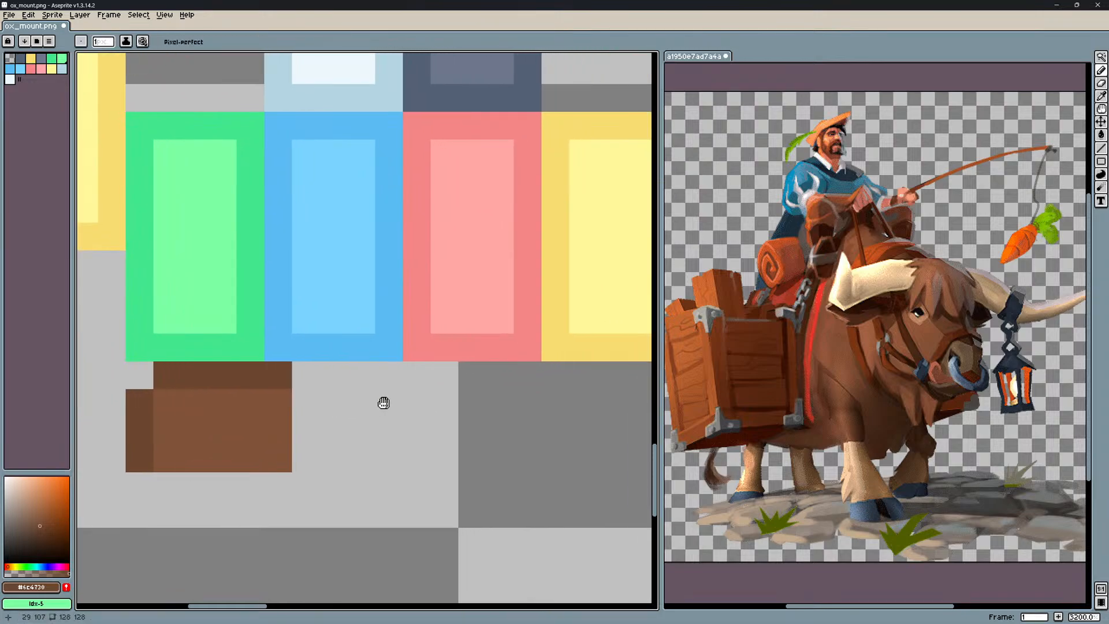
scroll(348, 402, "down", 1)
scroll(313, 402, "up", 1)
left_click_drag(316, 403, 319, 457)
Fill the right ear's back face, five by three pixels, with the base brown sampled from its front face.
left_click(290, 432, "alt")
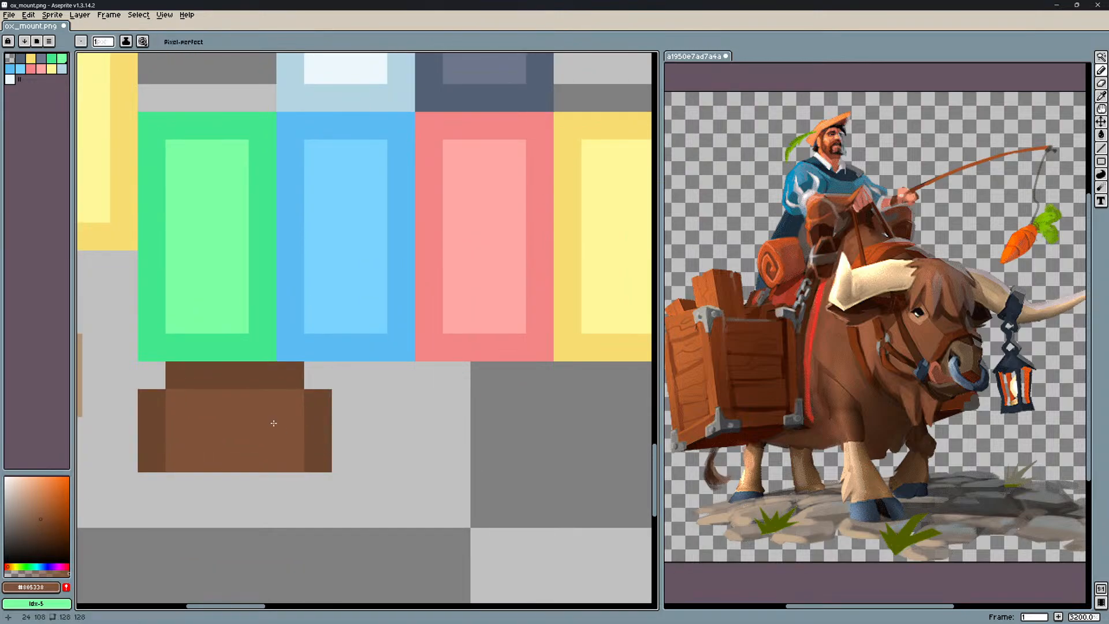
mouse_move(278, 416)
left_mouse_down()
mouse_move(344, 397)
mouse_move(209, 455)
mouse_move(397, 430)
left_mouse_up()
scroll(346, 398, "down", 1)
key("ctrl+z")
key("m")
scroll(393, 425, "down", 2)
key("ctrl+d")
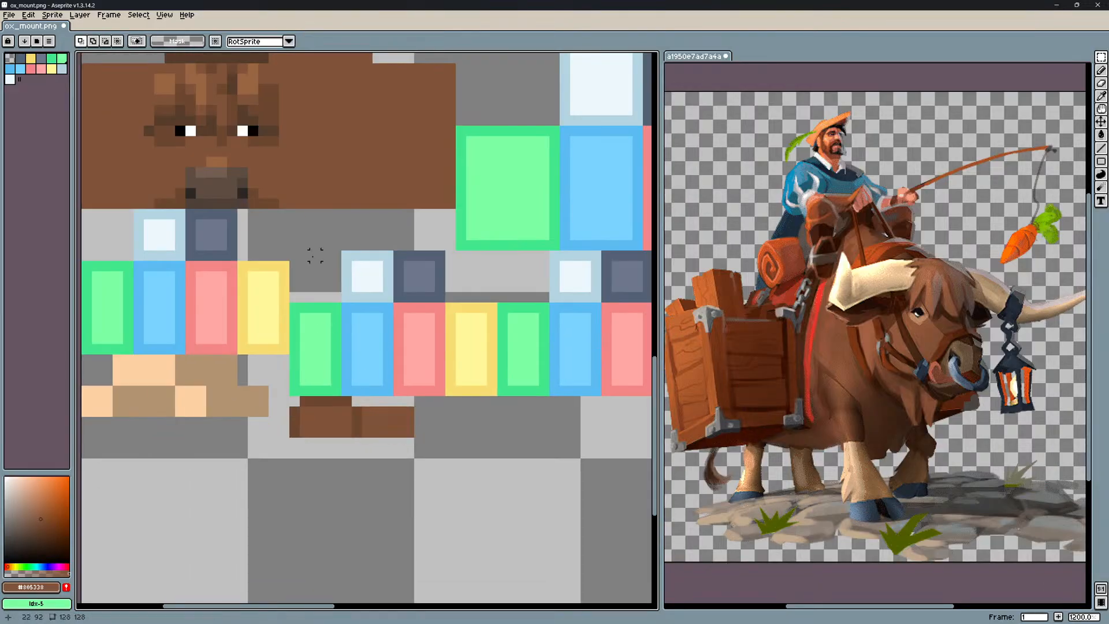
Paint the right ear's underside as a five-pixel row in the light brown of the forehead hair, and save.
middle_click_drag(315, 255, 339, 332)
key("b")
left_click(288, 188, "alt")
scroll(405, 278, "up", 3)
left_click_drag(373, 393, 458, 393)
key("ctrl+s")
key("Return")
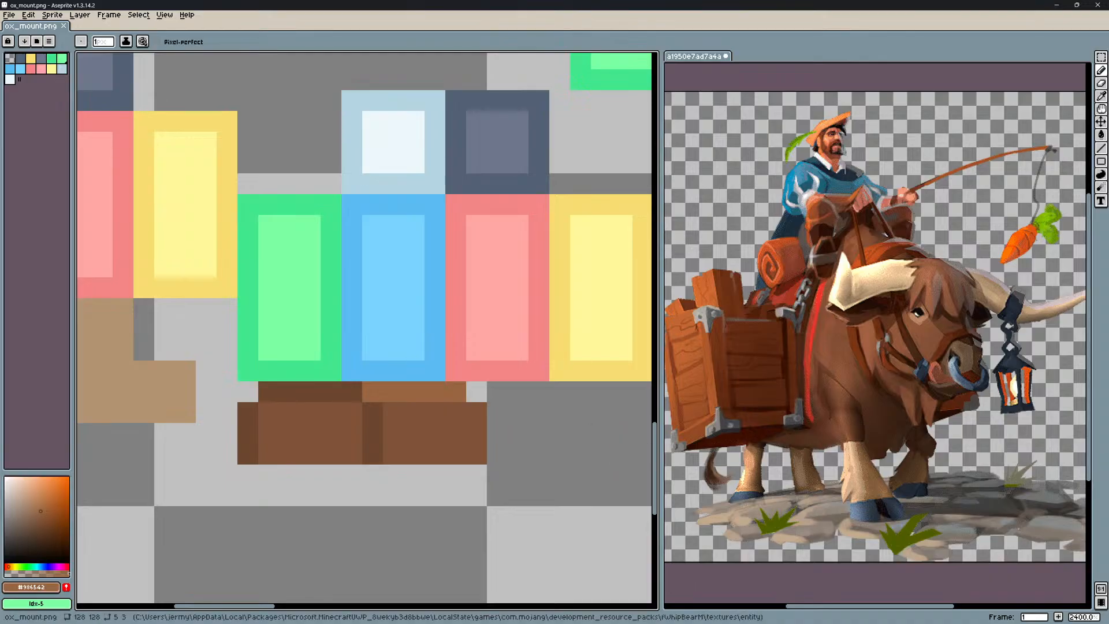
Copy the whole right ear texture to 32, 106 for the left ear, save, and check the model in Blockbench.
scroll(547, 439, "down", 1)
middle_click_drag(542, 449, 448, 411)
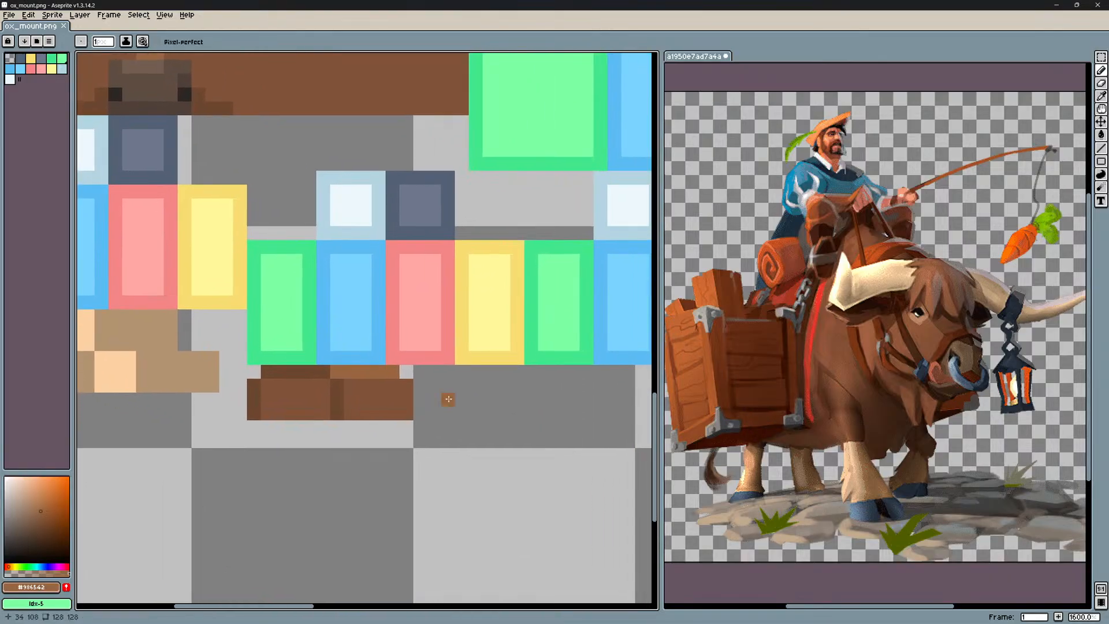
key("m")
left_click_drag(406, 413, 245, 363)
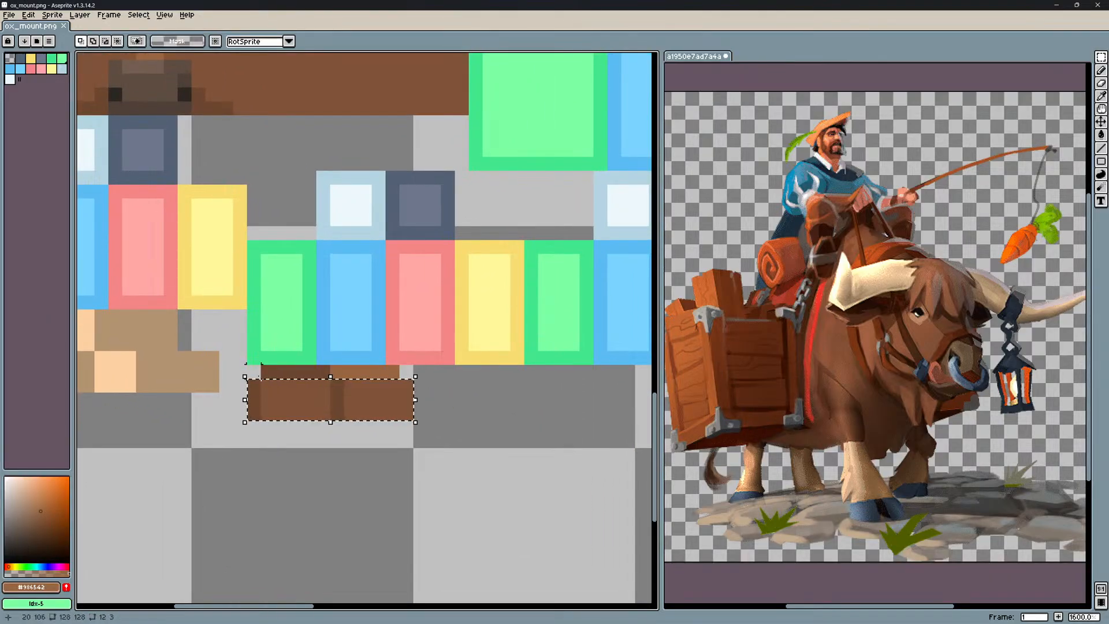
left_click_drag(393, 410, 559, 411, "ctrl")
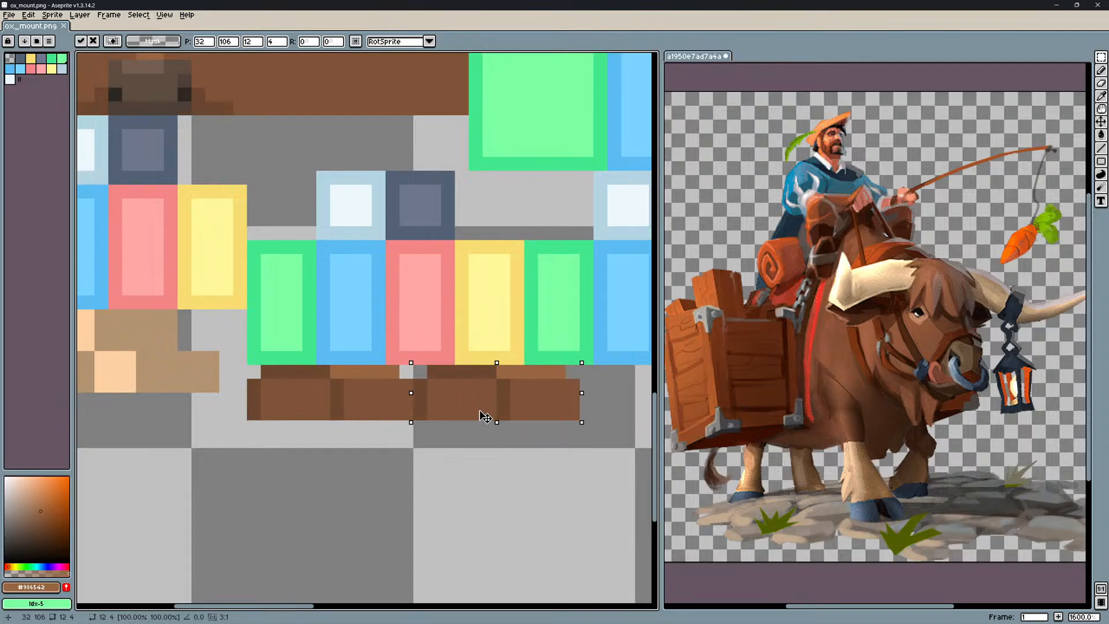
key("ctrl+s")
key("Return")
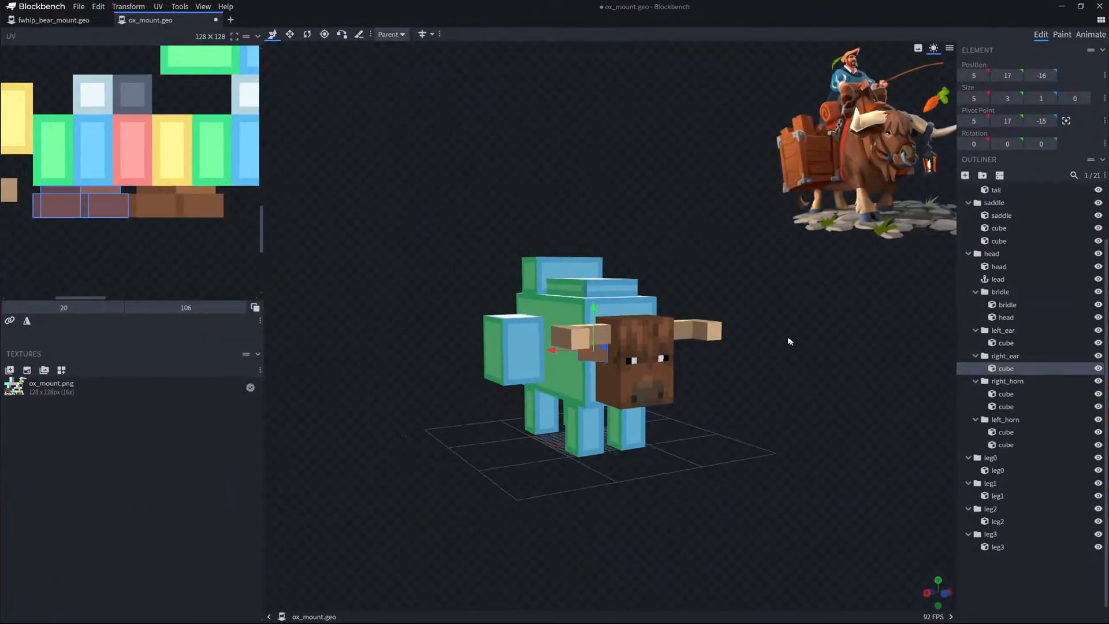
left_click_drag(792, 407, 463, 70)
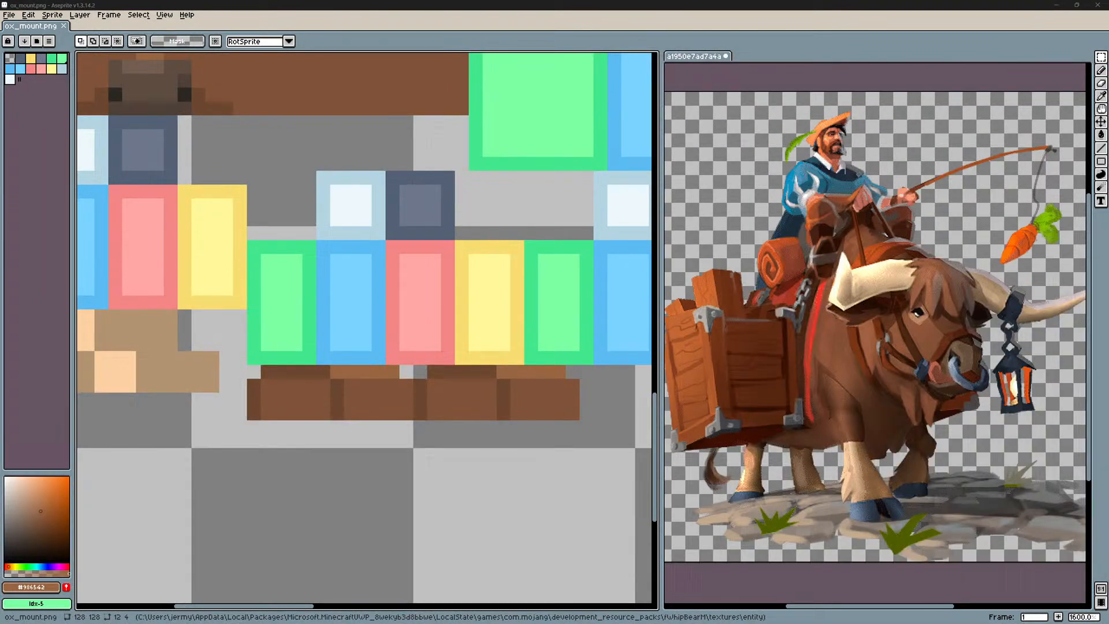
Return to Aseprite, cover the dark shading under both of the ox's eyes with base brown, and save.
scroll(294, 188, "up", 4)
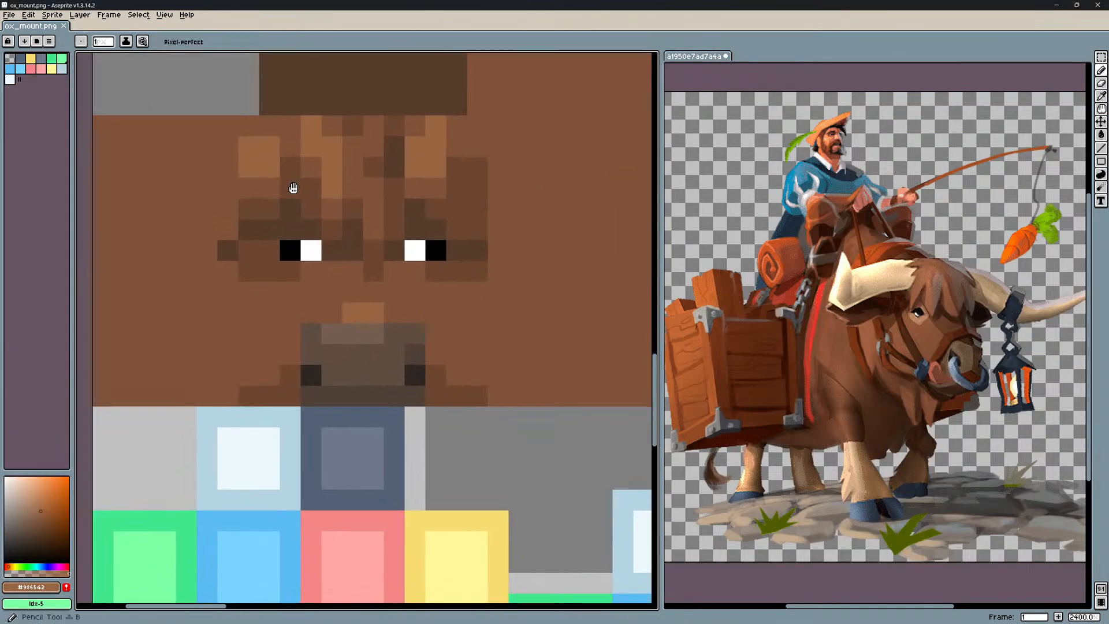
middle_click_drag(294, 188, 297, 187)
left_click(333, 280, "alt")
left_click_drag(293, 271, 252, 271)
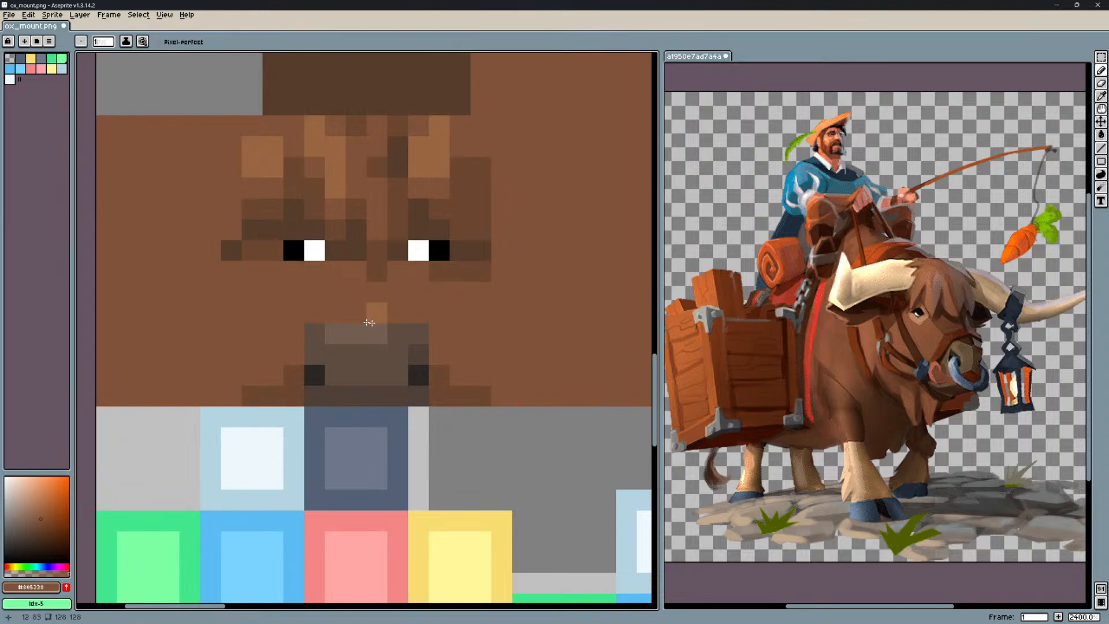
left_click_drag(439, 272, 481, 272)
key("ctrl+s")
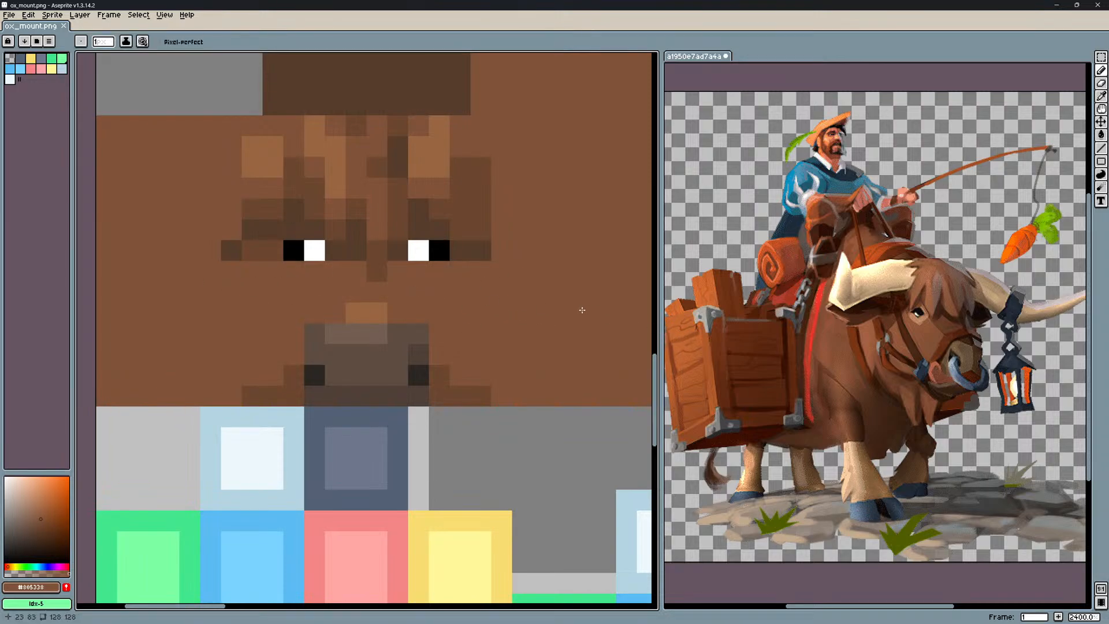
Try a two-row light brown highlight above the ox's nose, narrower in the upper row, and save.
scroll(405, 301, "down", 2)
left_click(319, 296, "alt")
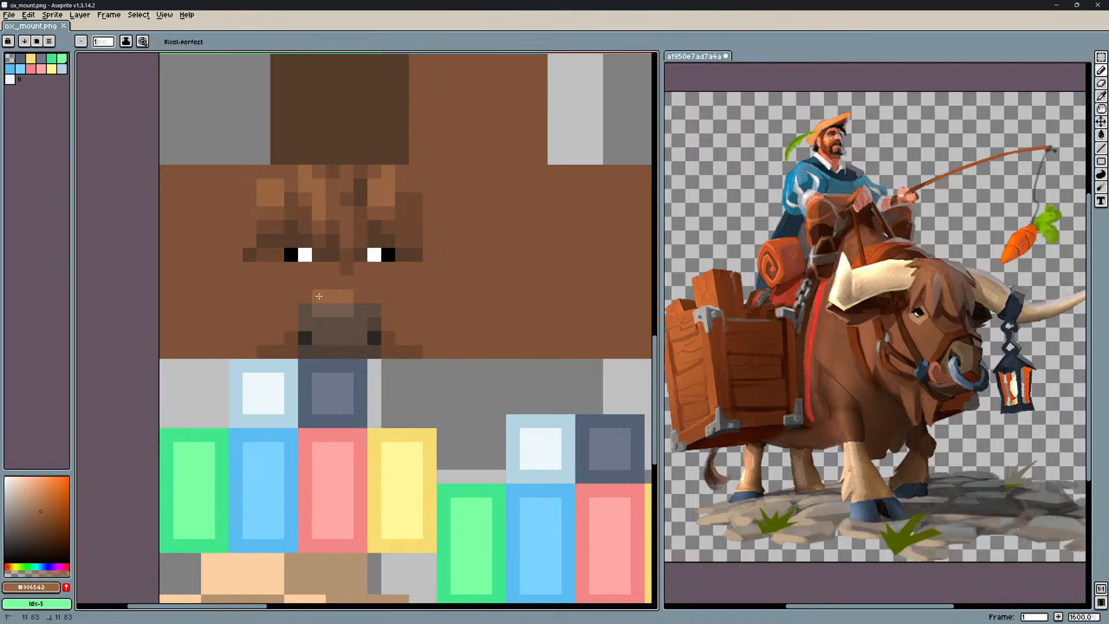
left_click(345, 283)
left_click(324, 282, "alt")
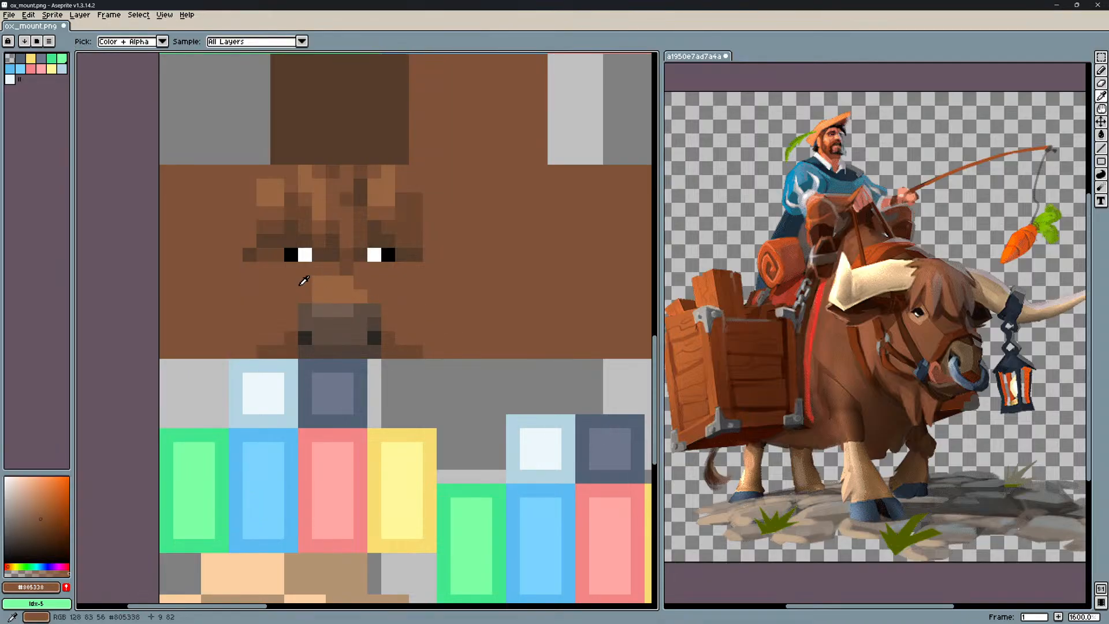
middle_click_drag(421, 291, 427, 303)
key("ctrl+s")
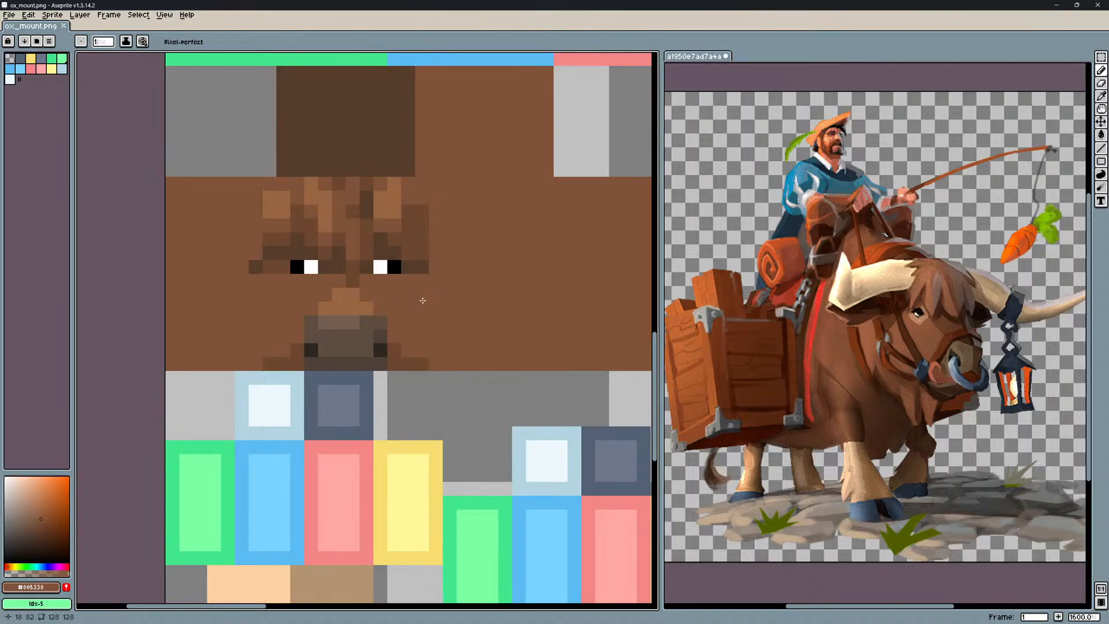
Cut the light brown highlight above the nose back to a single four-pixel row and save.
scroll(378, 286, "up", 2)
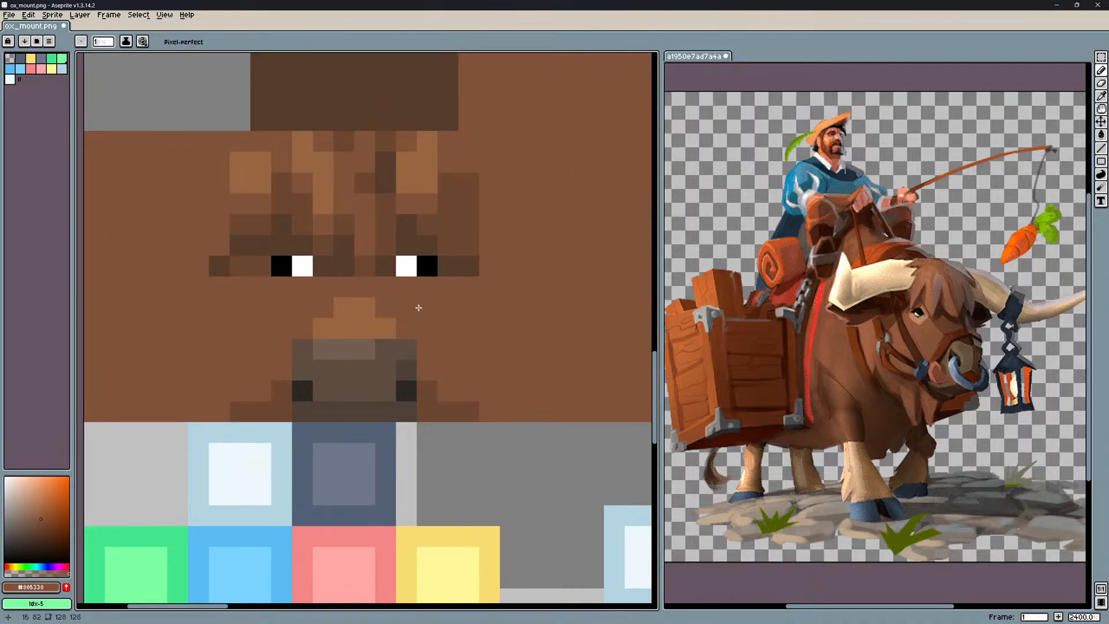
scroll(447, 314, "down", 4)
scroll(450, 316, "up", 4)
key("ctrl+z")
left_click(391, 299, "alt")
left_click_drag(381, 305, 343, 307)
left_click(387, 321)
key("ctrl+z")
key("ctrl+s")
scroll(501, 341, "down", 3)
scroll(493, 340, "up", 3)
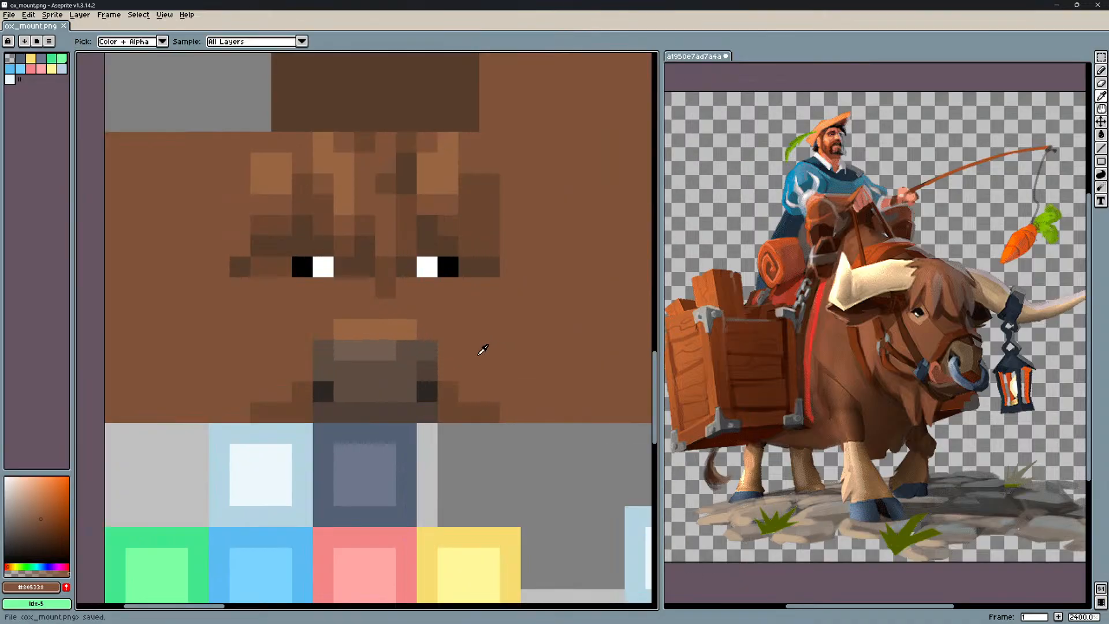
Repaint the four-pixel row above the ox's nose in dark brown and save the texture.
left_click(428, 389, "alt")
left_click_drag(405, 326, 346, 325)
left_click(386, 289, "alt")
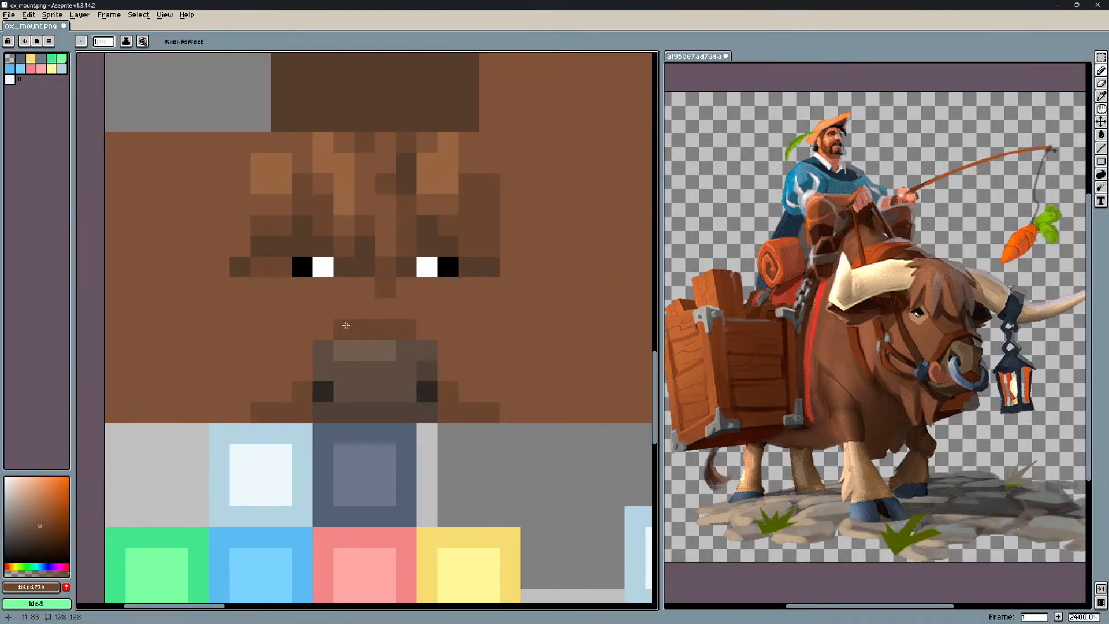
left_click(450, 356)
key("ctrl+s")
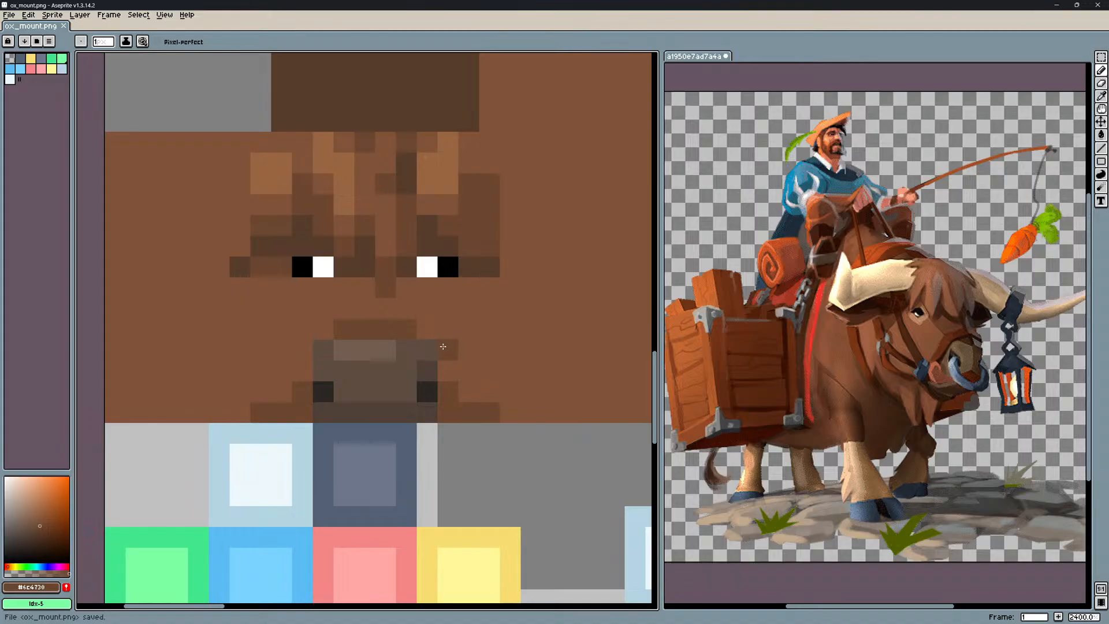
scroll(444, 346, "down", 1)
scroll(443, 346, "up", 1)
scroll(426, 341, "down", 1)
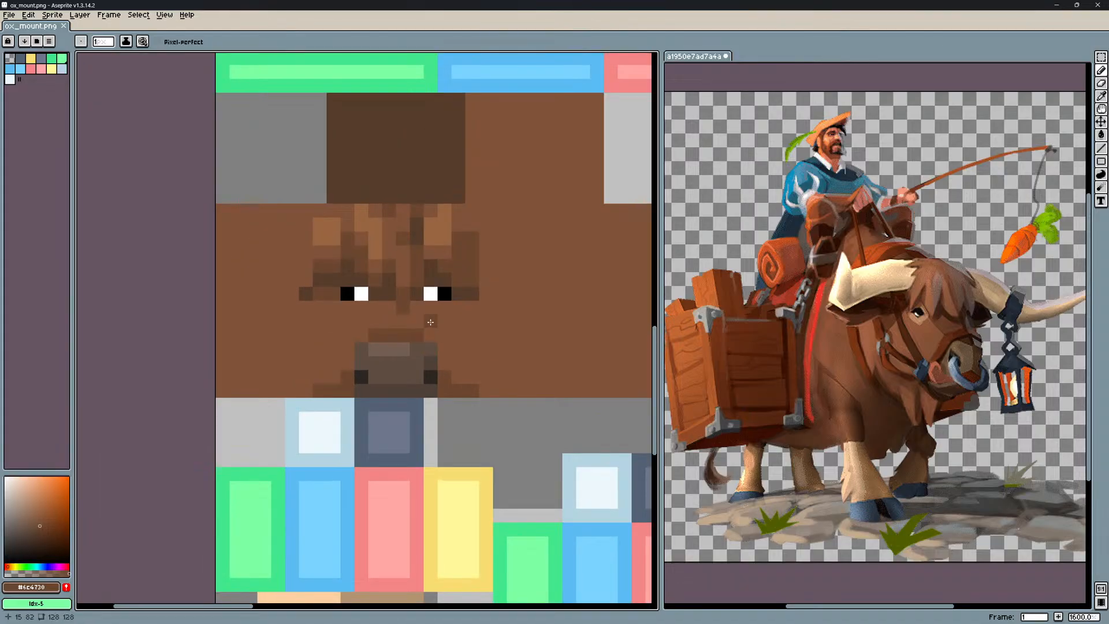
key("alt+Tab")
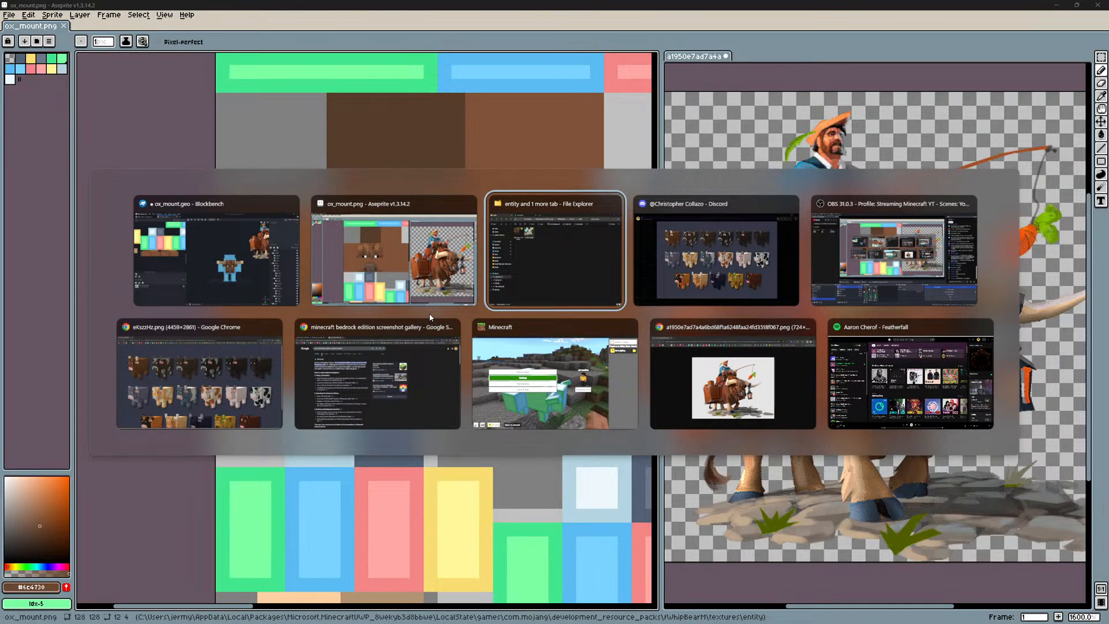
key("Escape")
Paint the lower two rows of the right ear's front face in the muzzle's dark grey-brown, and save.
scroll(582, 273, "down", 2)
middle_click_drag(581, 273, 375, 181)
scroll(455, 275, "up", 1)
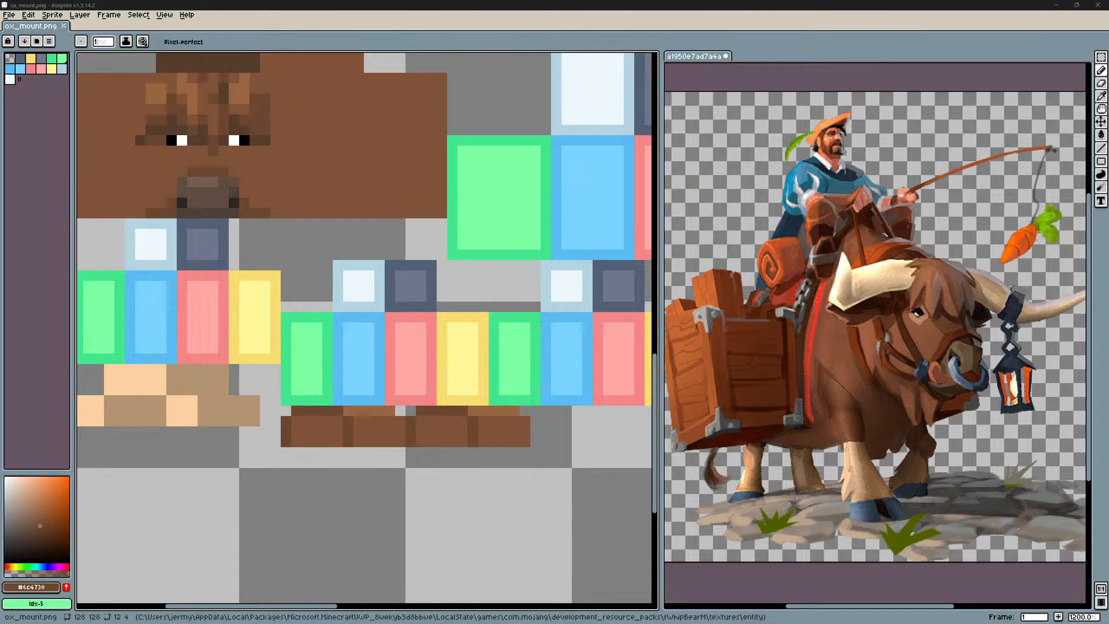
scroll(486, 375, "up", 1)
middle_click_drag(485, 375, 454, 337)
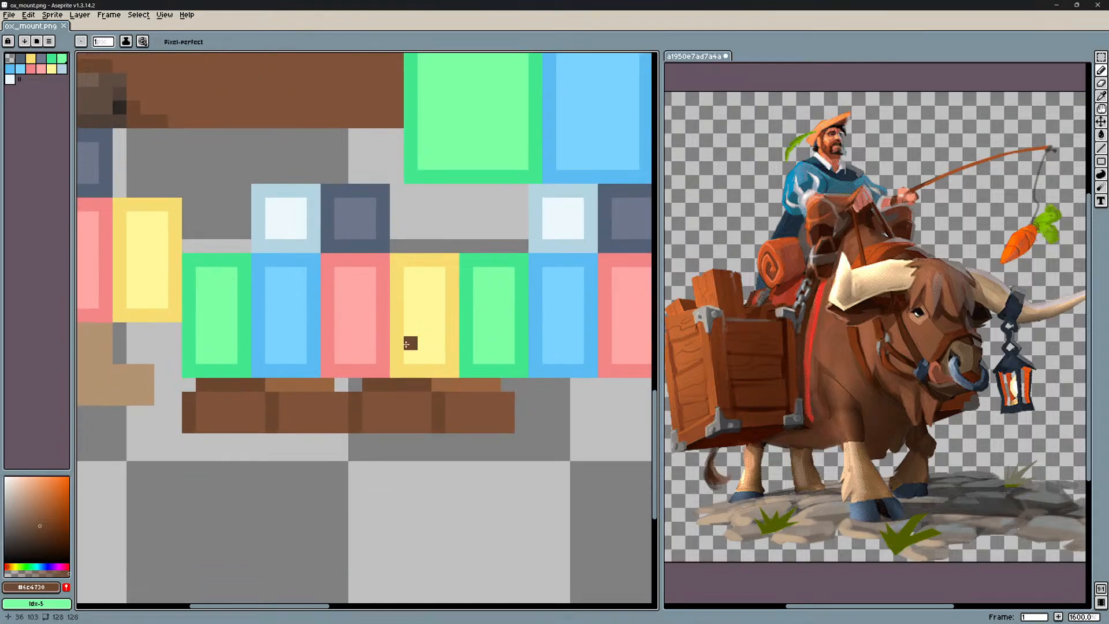
scroll(407, 345, "down", 1)
middle_click_drag(333, 282, 361, 295)
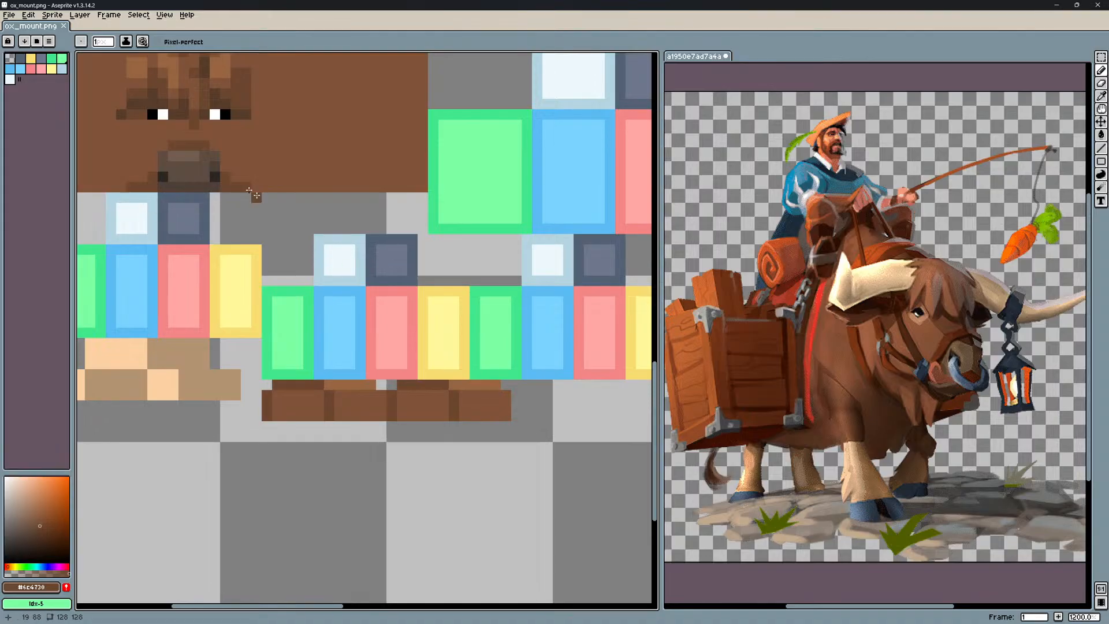
left_click(196, 173, "alt")
scroll(361, 399, "up", 1)
middle_click_drag(335, 392, 419, 379)
scroll(400, 387, "up", 1)
mouse_move(380, 403)
left_mouse_down()
mouse_move(318, 401)
mouse_move(387, 425)
left_mouse_up()
key("ctrl+s")
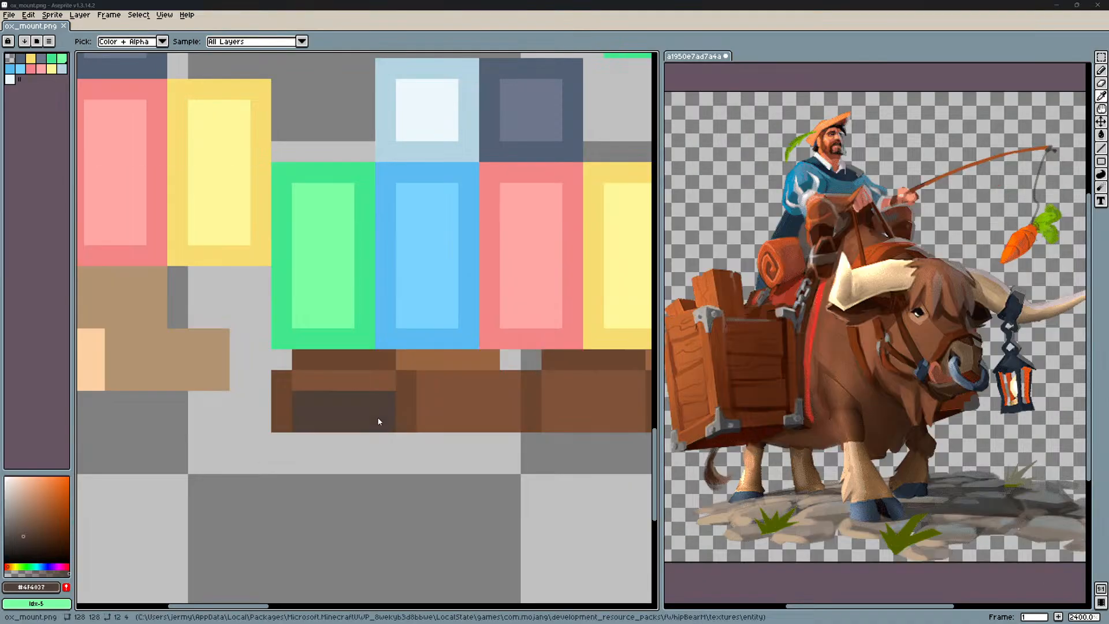
Paint a lighter grey-brown highlight, sampled from the muzzle, along the upper row and outer end of the right ear's dark front patch.
key("alt+Tab")
left_click(570, 285)
scroll(573, 280, "down", 1)
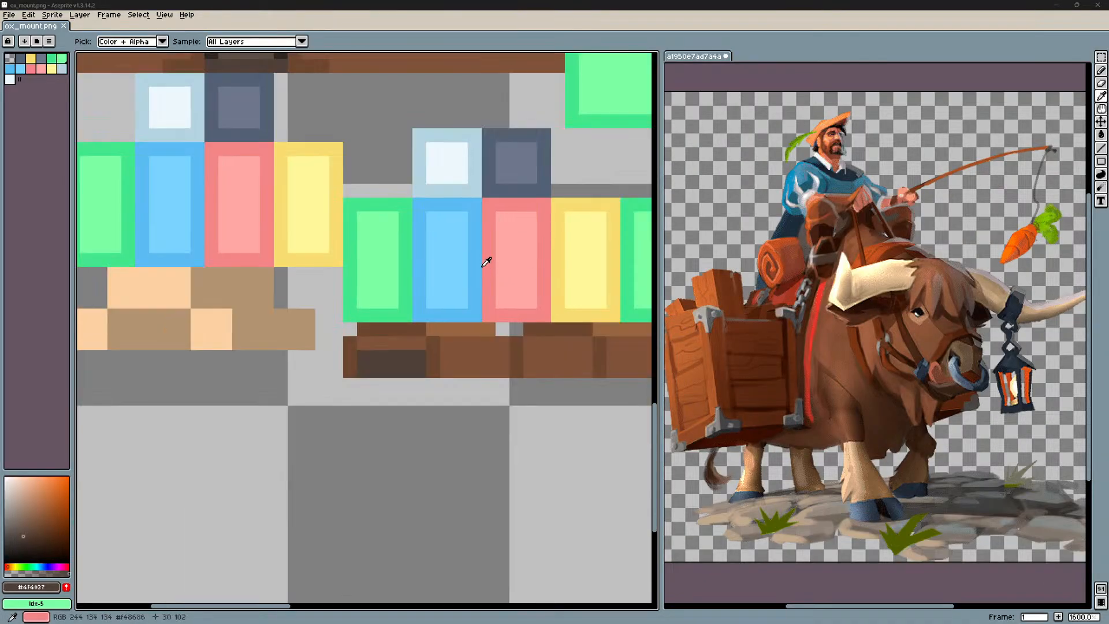
middle_click_drag(486, 260, 478, 366)
left_click(285, 168)
middle_click_drag(376, 453, 375, 358)
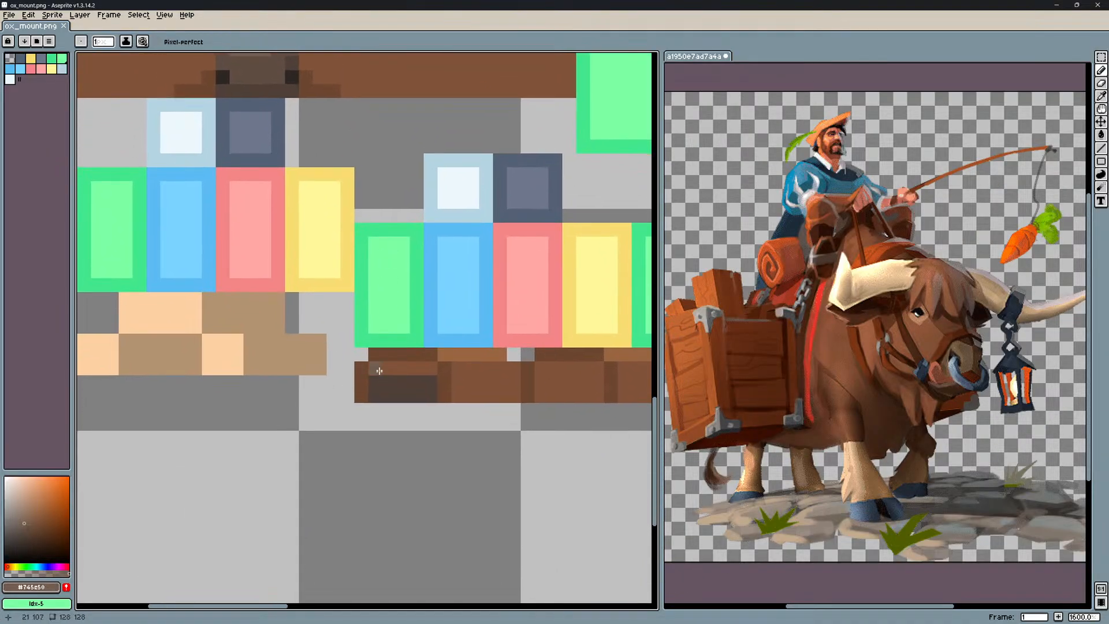
scroll(390, 390, "up", 1)
mouse_move(408, 379)
left_mouse_down()
mouse_move(366, 386)
mouse_move(368, 396)
left_mouse_up()
middle_click_drag(301, 193, 345, 388)
Blend the ear patch with mid grey-brown pixels from the muzzle, extend its upper highlight to four pixels, and save the texture.
left_click(255, 112, "alt")
scroll(433, 286, "up", 1)
middle_click_drag(463, 448, 423, 208)
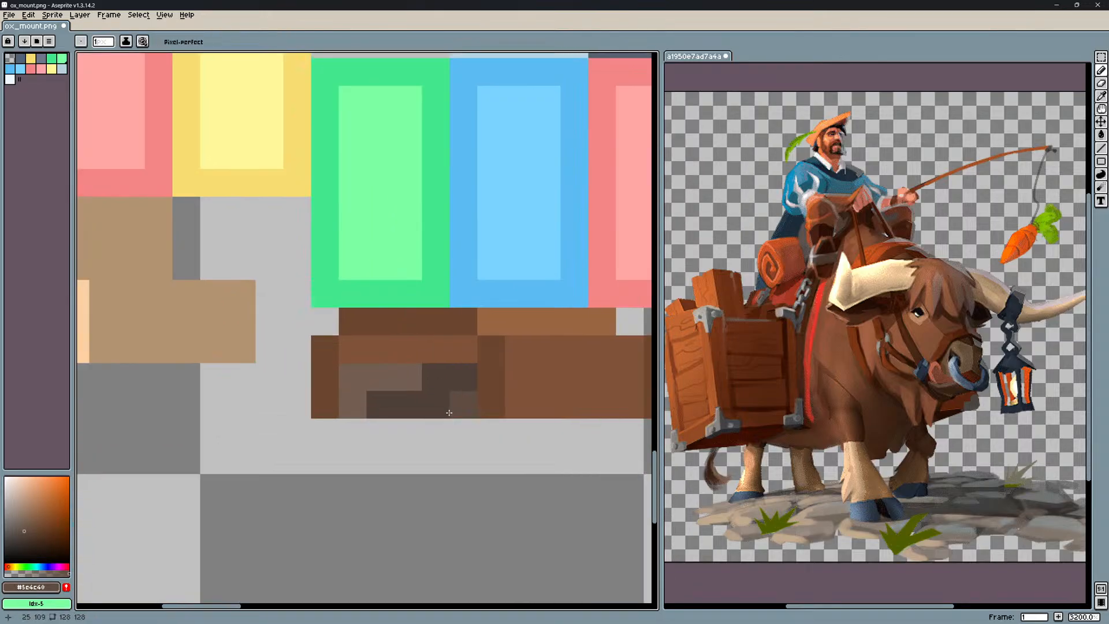
left_click(382, 407)
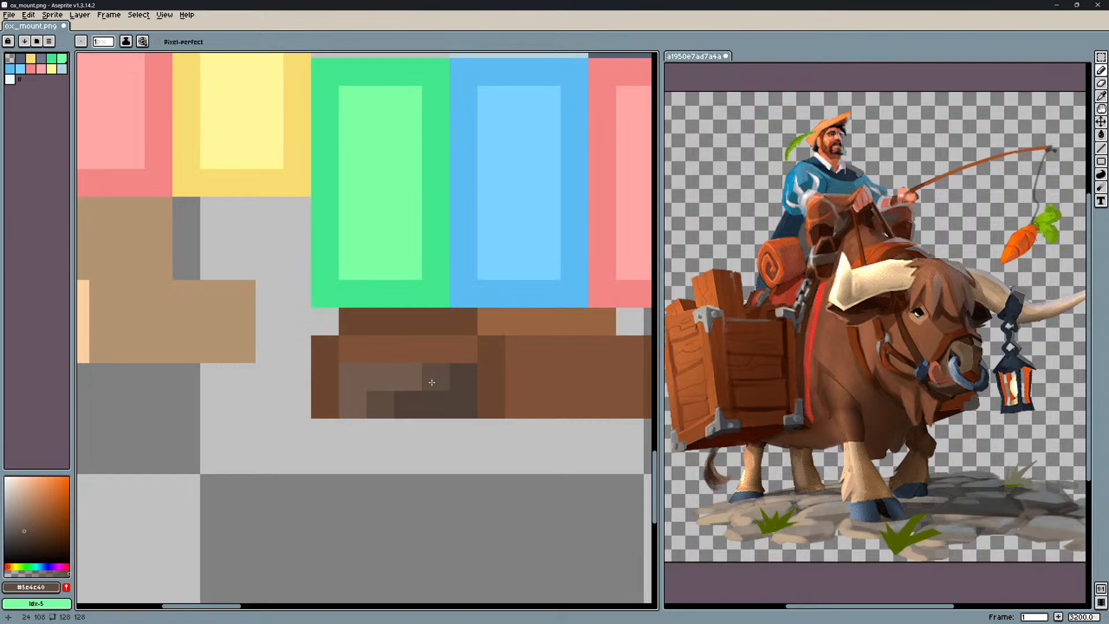
left_click(457, 382)
left_click(412, 380, "alt")
left_click(426, 379)
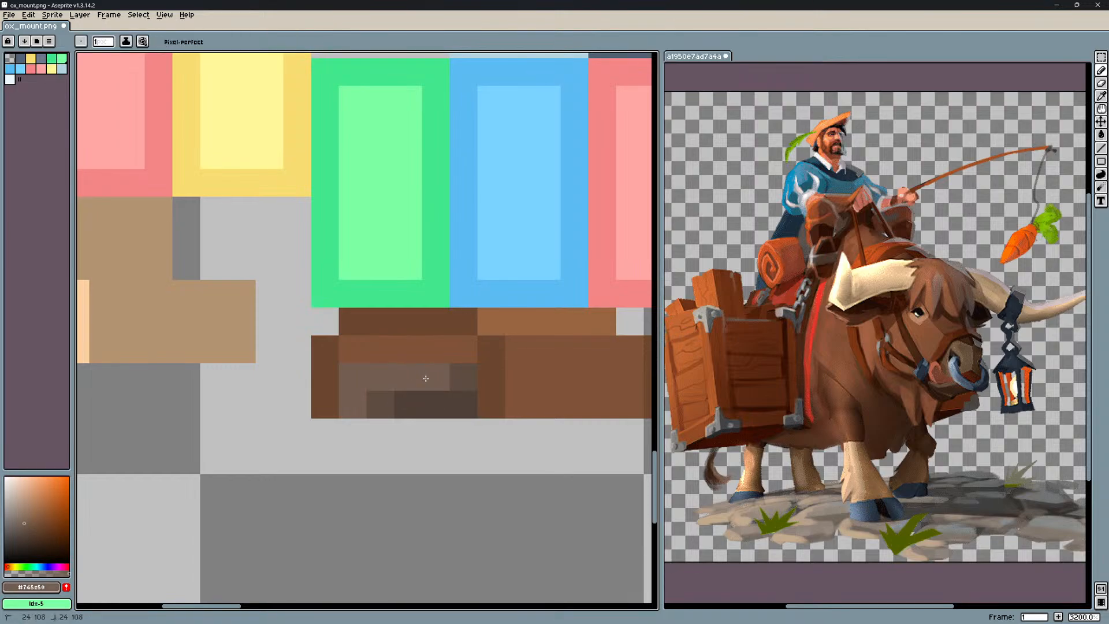
scroll(378, 404, "down", 3)
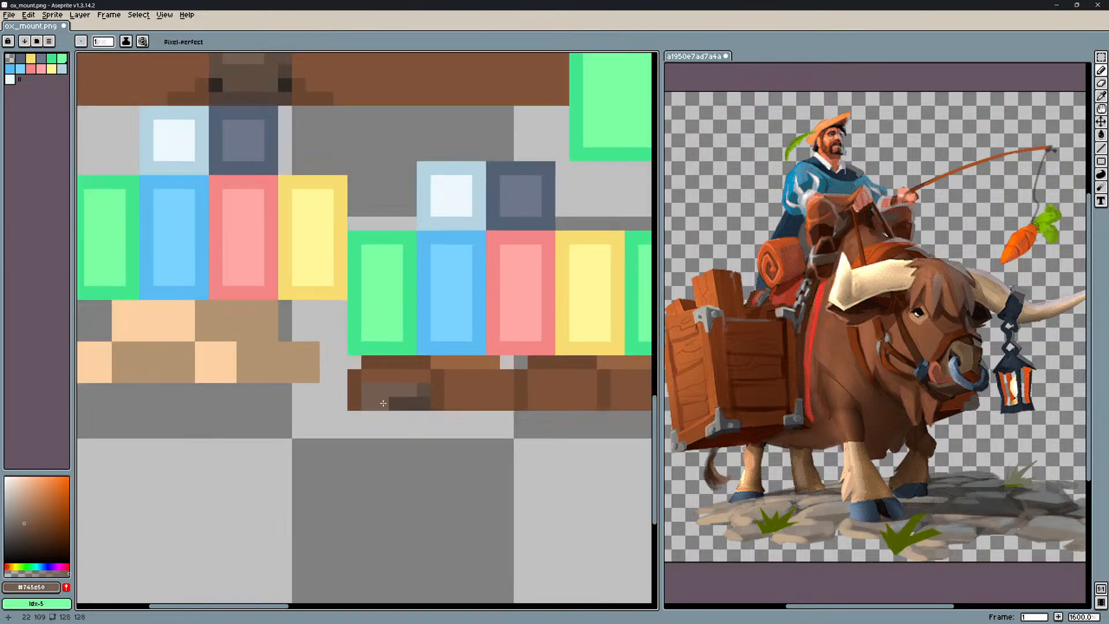
scroll(393, 375, "up", 2)
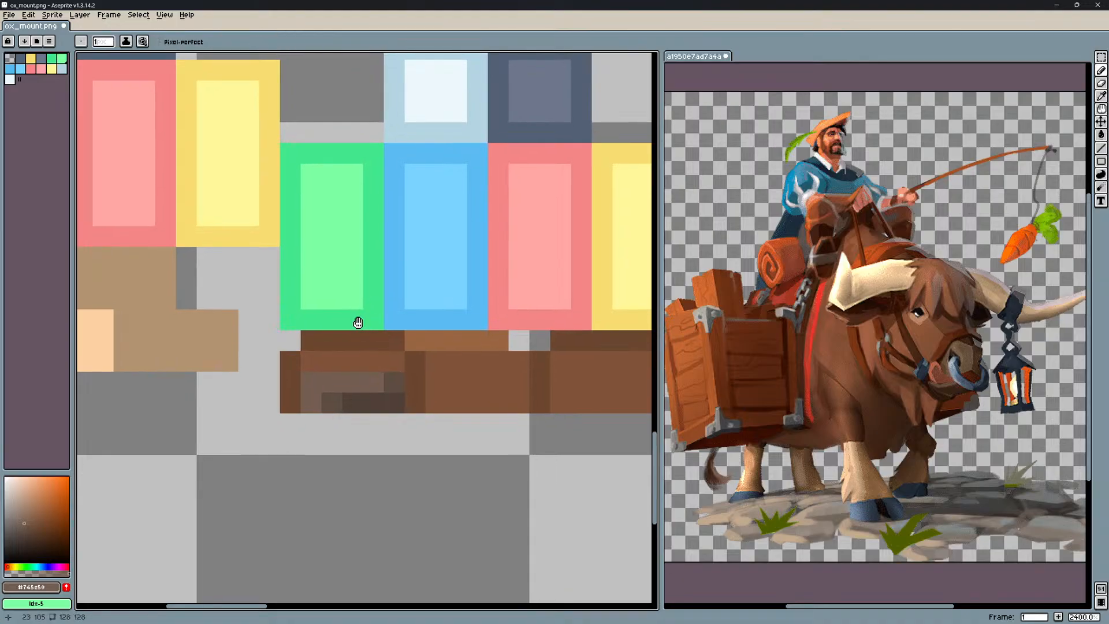
scroll(384, 385, "down", 1)
key("ctrl+s")
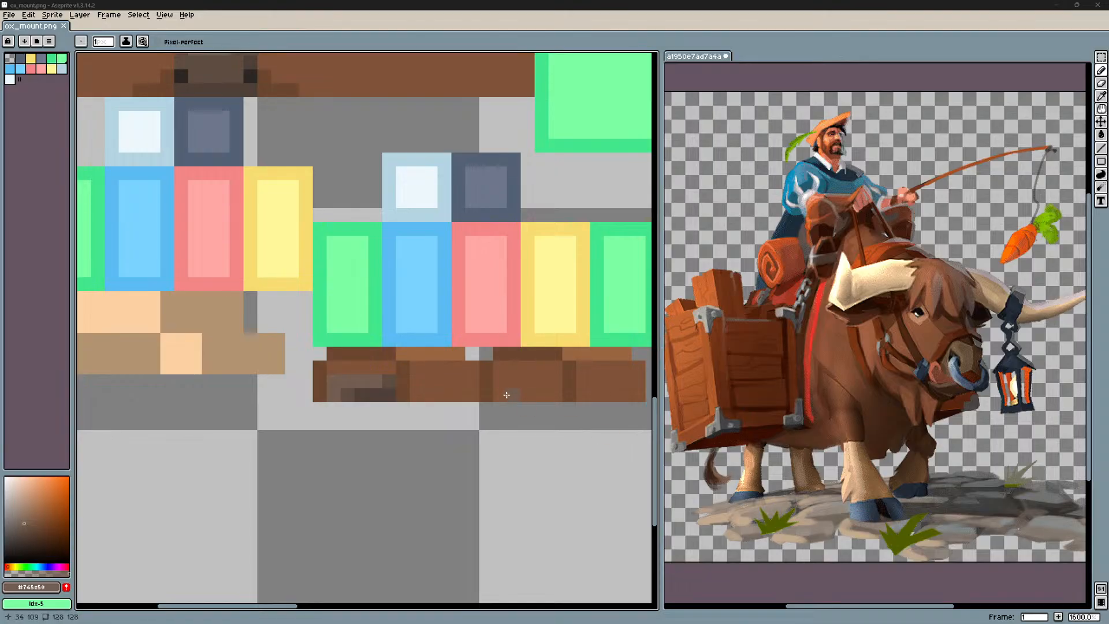
Select the right ear's grey-brown patch together with the ox's muzzle.
scroll(508, 395, "down", 1)
middle_click_drag(386, 248, 426, 316)
scroll(426, 315, "up", 1)
key("m")
middle_click_drag(464, 448, 450, 402)
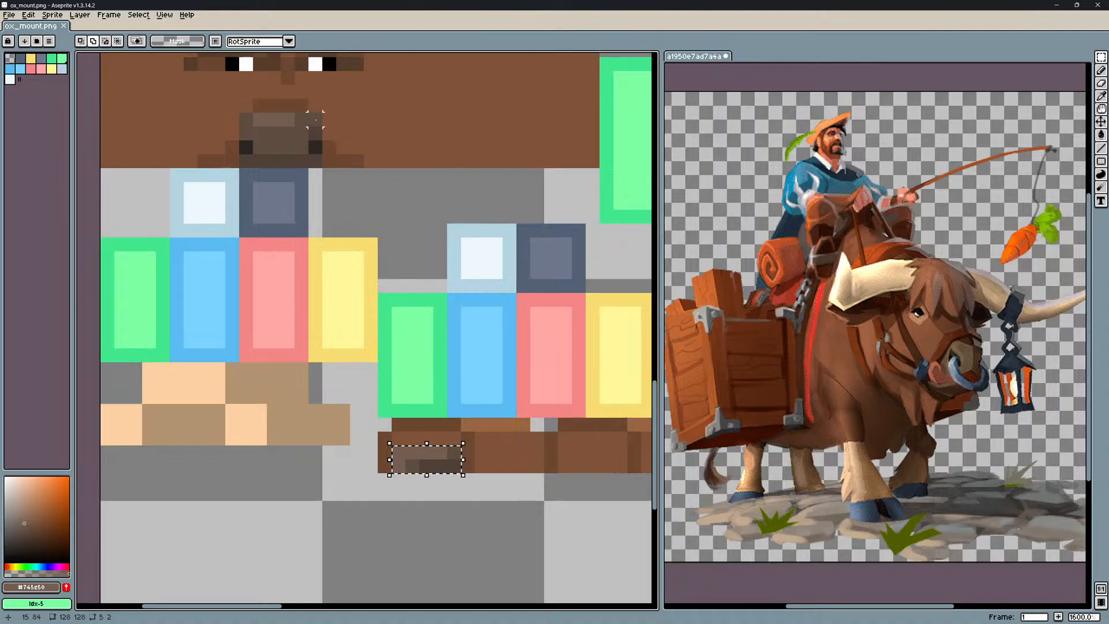
left_click(28, 15)
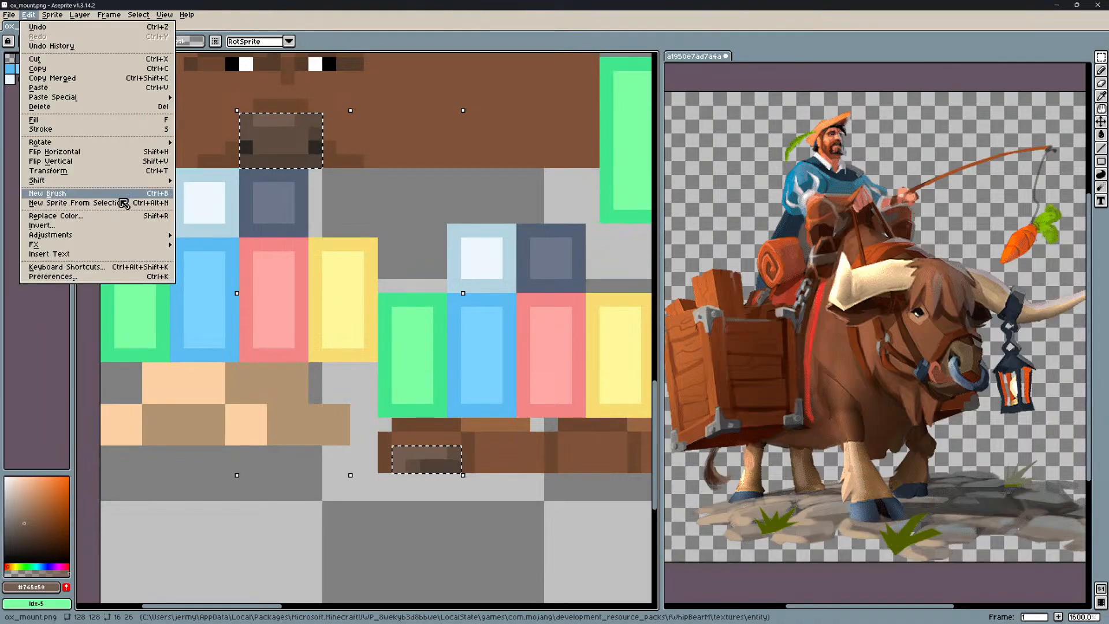
mouse_move(87, 235)
left_click(254, 245)
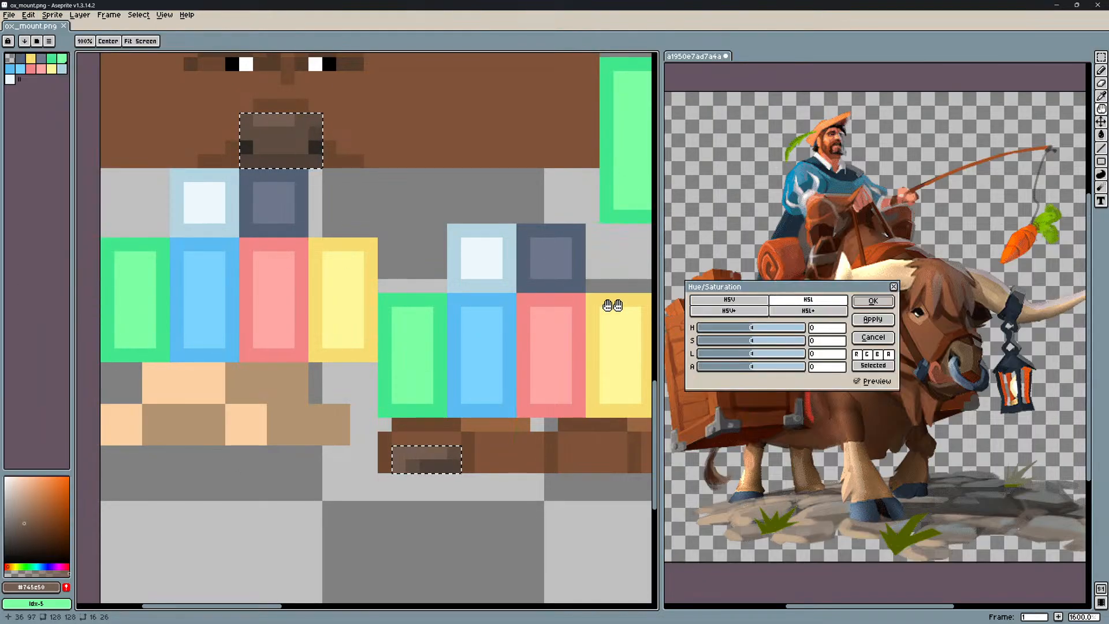
left_click(893, 288)
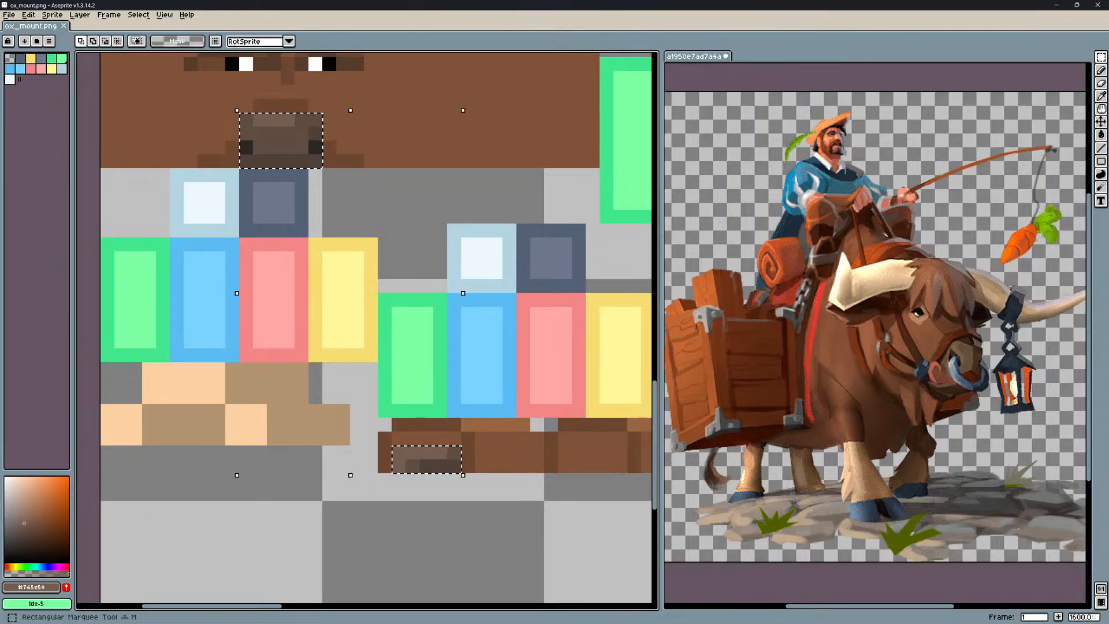
Adjust the selected ear patch and muzzle to brightness 19 and contrast 5.
left_click(28, 15)
mouse_move(75, 241)
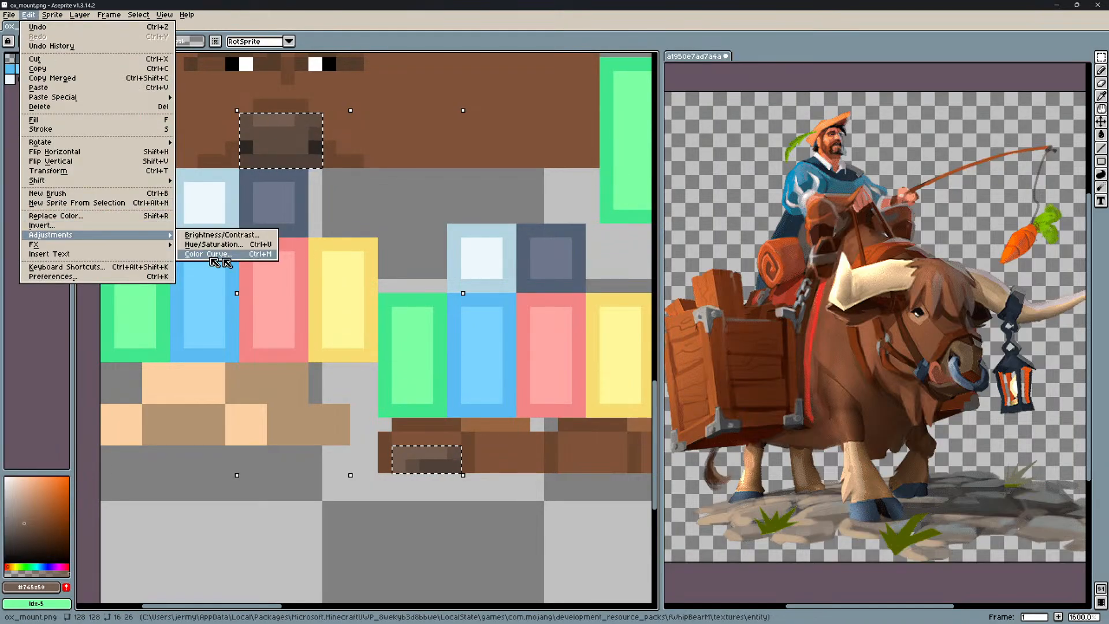
left_click(199, 236)
left_click_drag(895, 355, 897, 356)
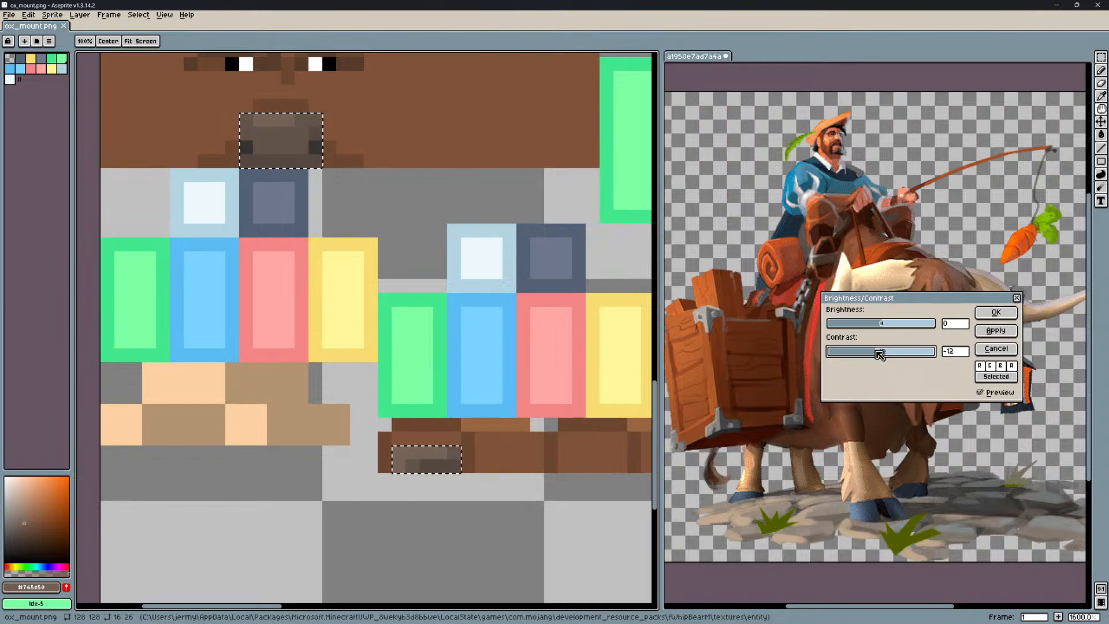
left_click(968, 351)
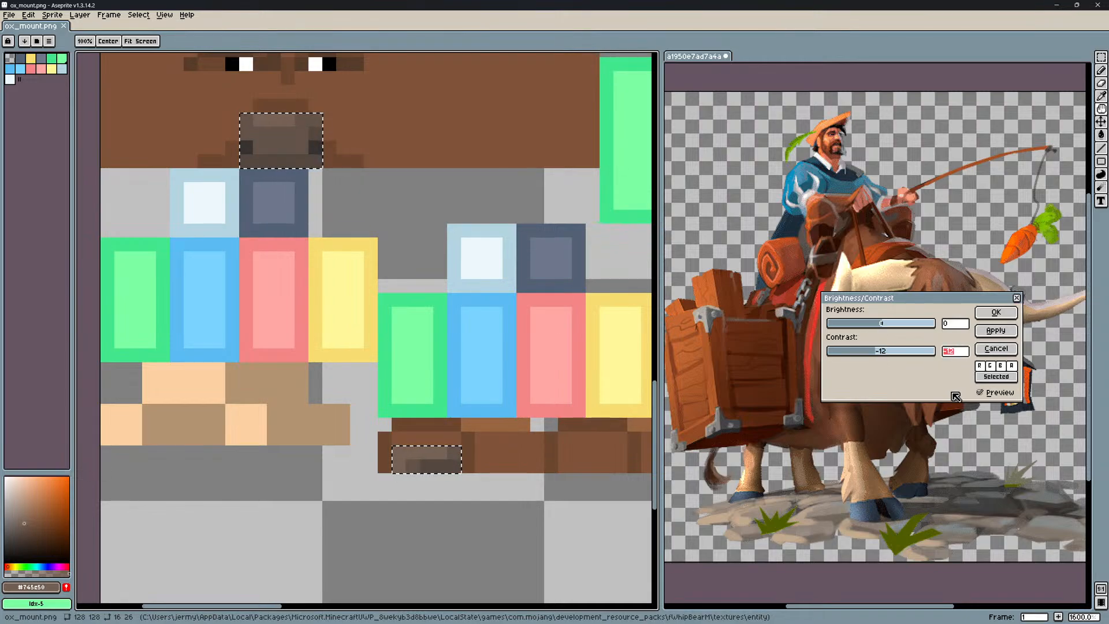
left_click_drag(889, 327, 892, 328)
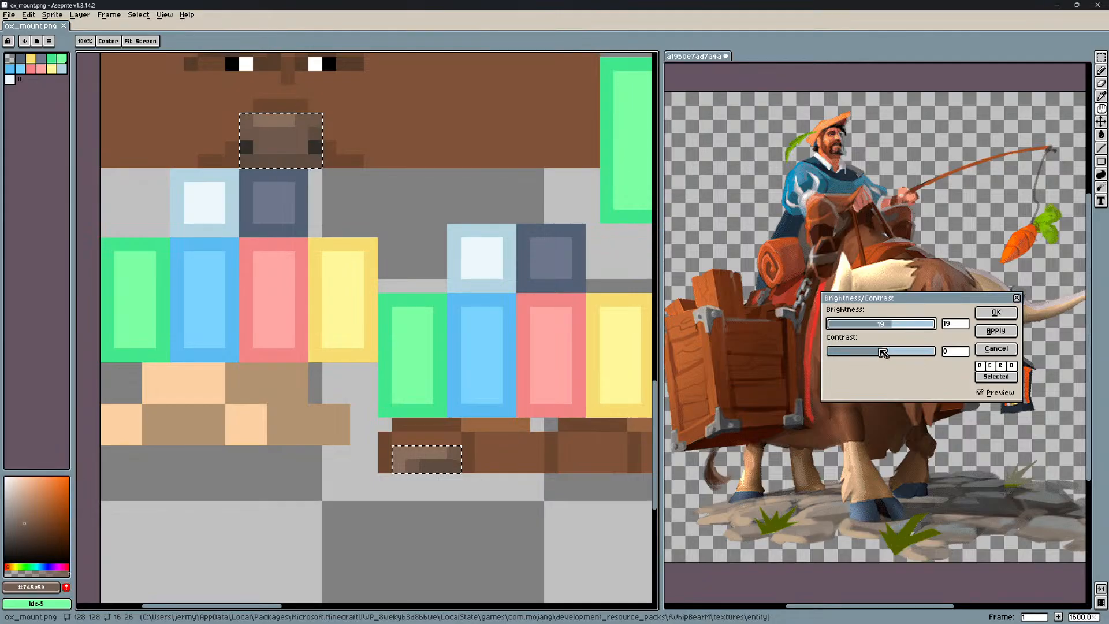
left_click_drag(882, 353, 885, 355)
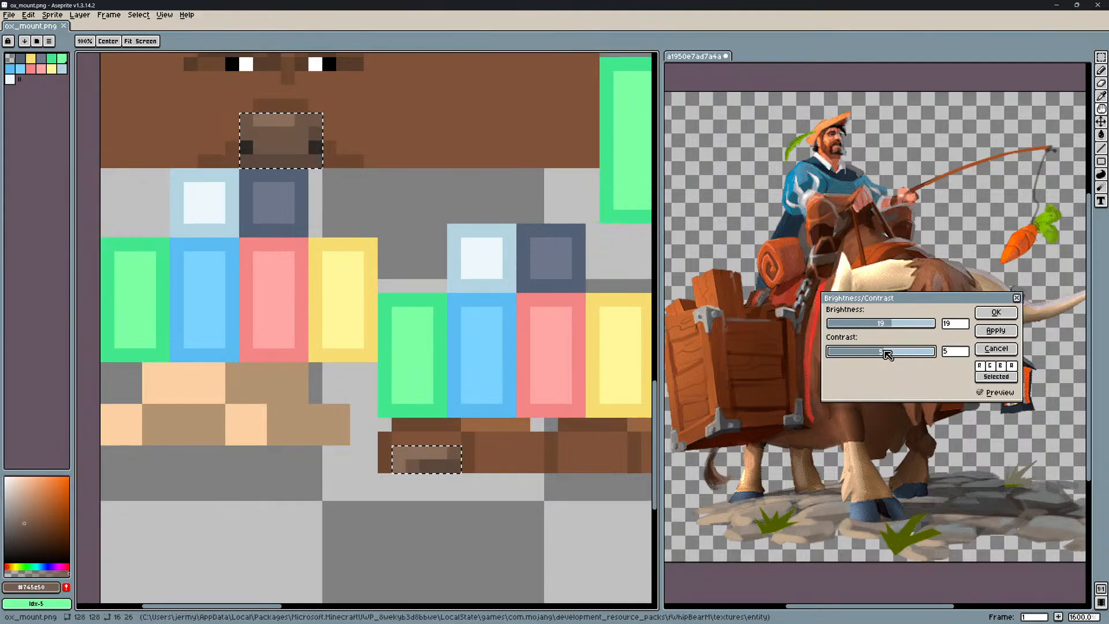
left_click(996, 312)
Shift the hue of the selected ear patch and muzzle by -3 and save the texture.
left_click(29, 15)
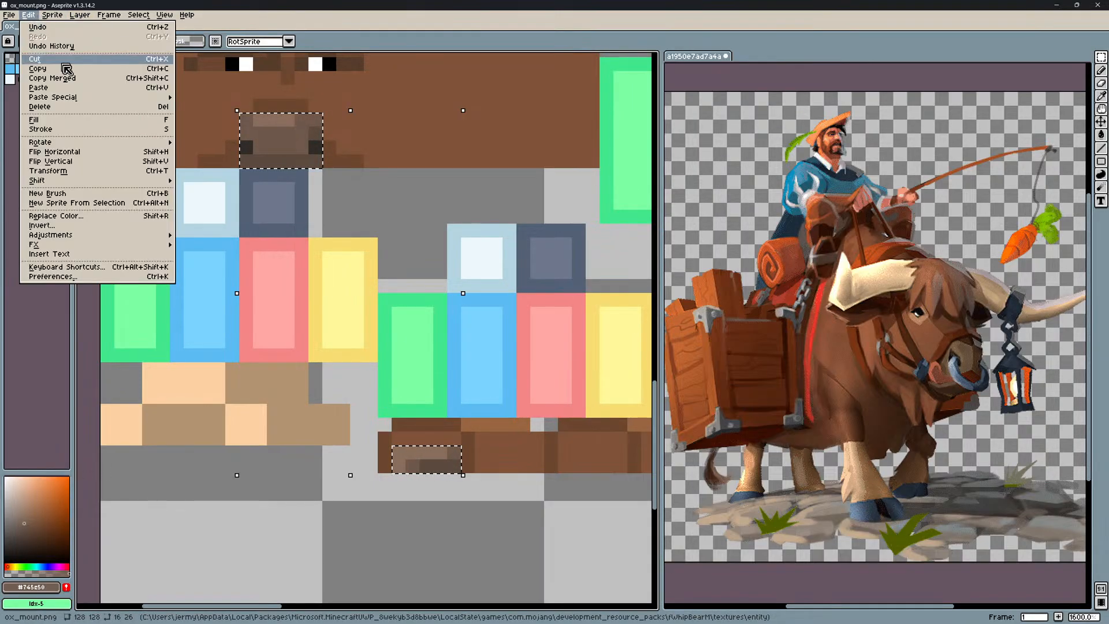
mouse_move(79, 240)
left_click(223, 245)
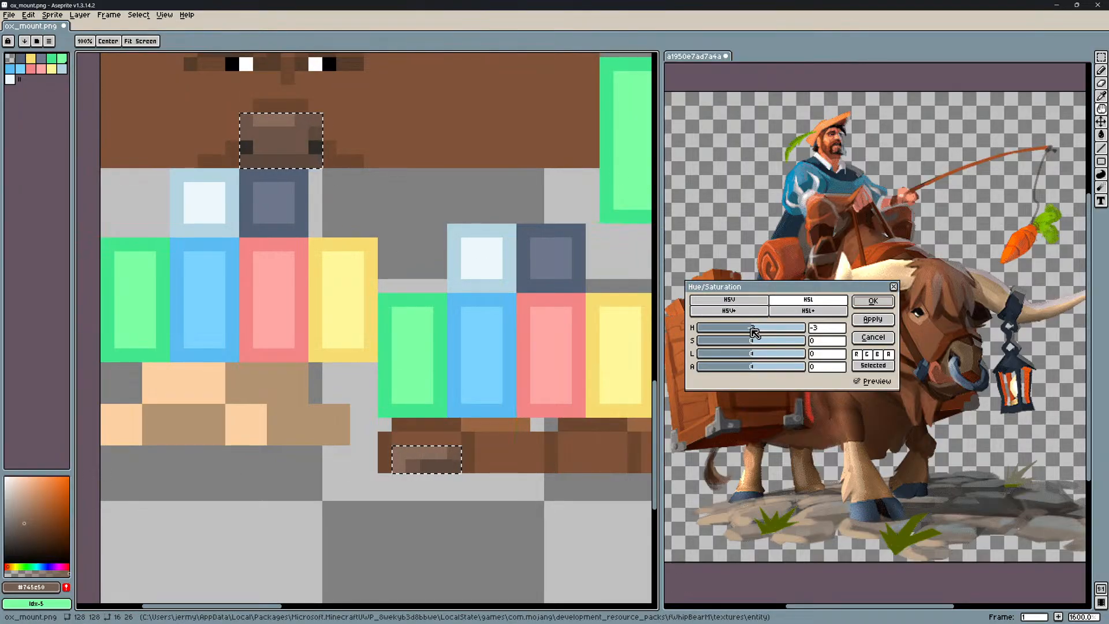
left_click(873, 301)
key("v")
scroll(321, 276, "down", 3)
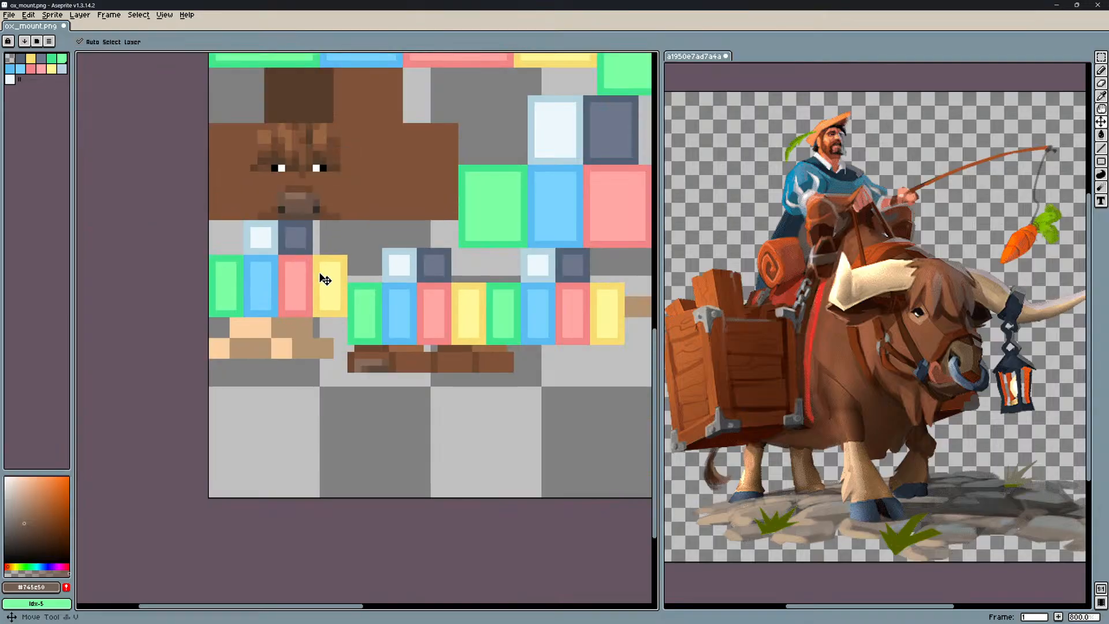
scroll(326, 280, "up", 1)
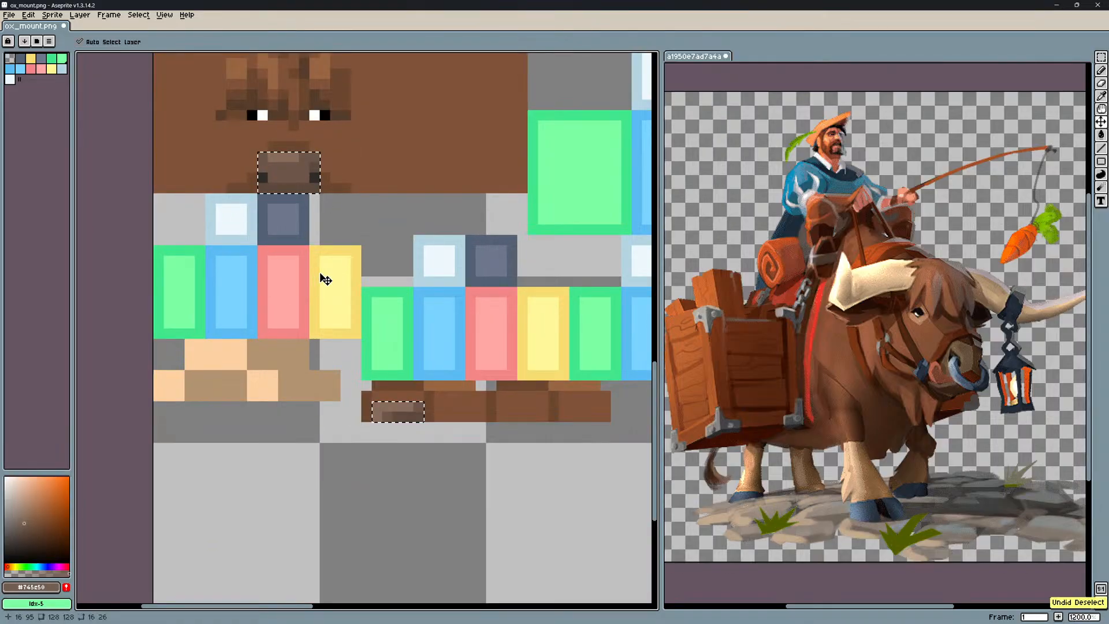
scroll(326, 279, "down", 4)
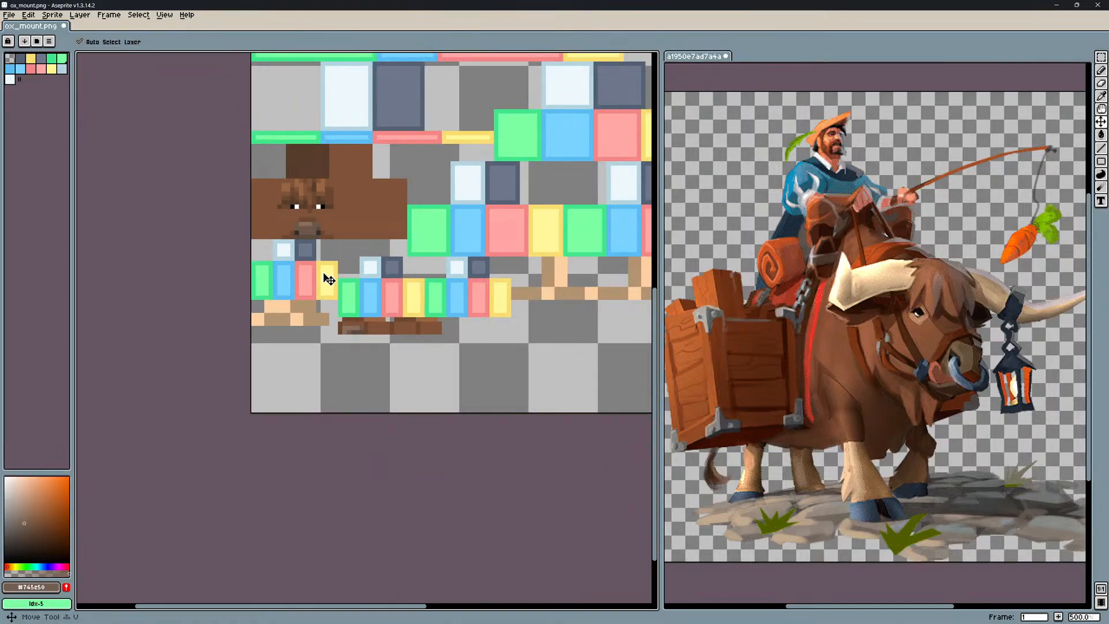
scroll(328, 280, "up", 2)
key("ctrl+s")
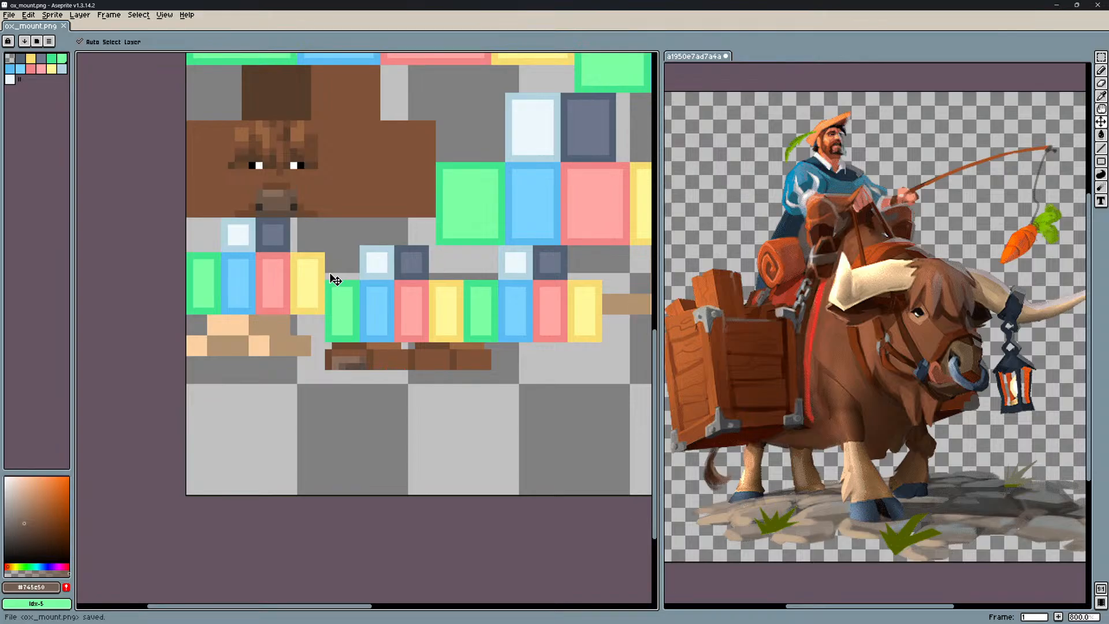
Try a dark brown outline around the ox's muzzle, undo it, and save the texture.
scroll(332, 277, "up", 2)
key("i")
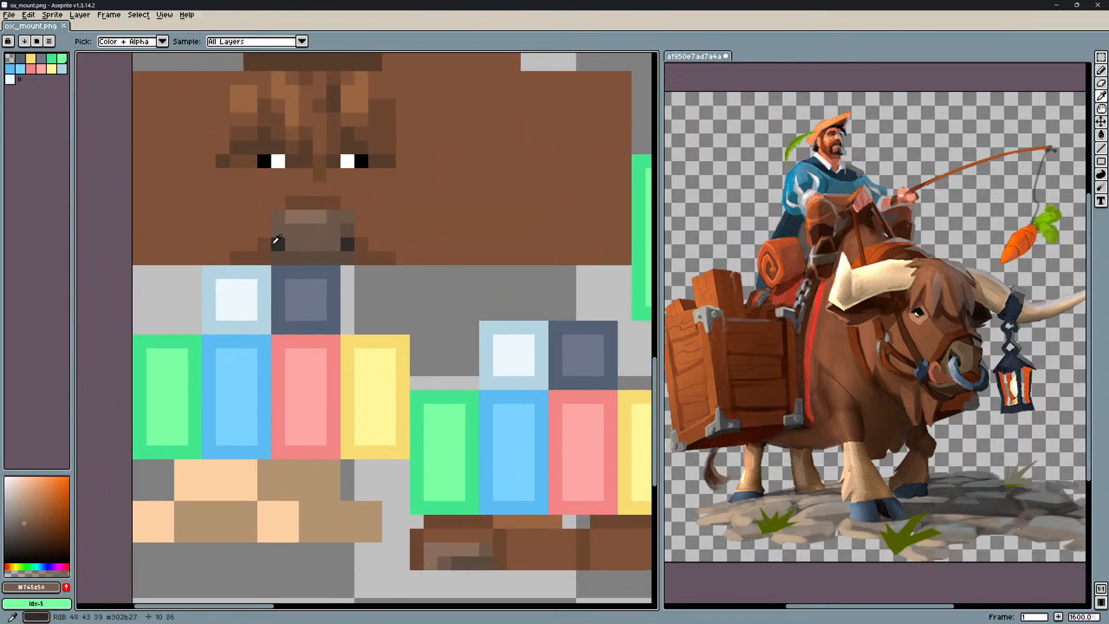
left_click(263, 234, "alt")
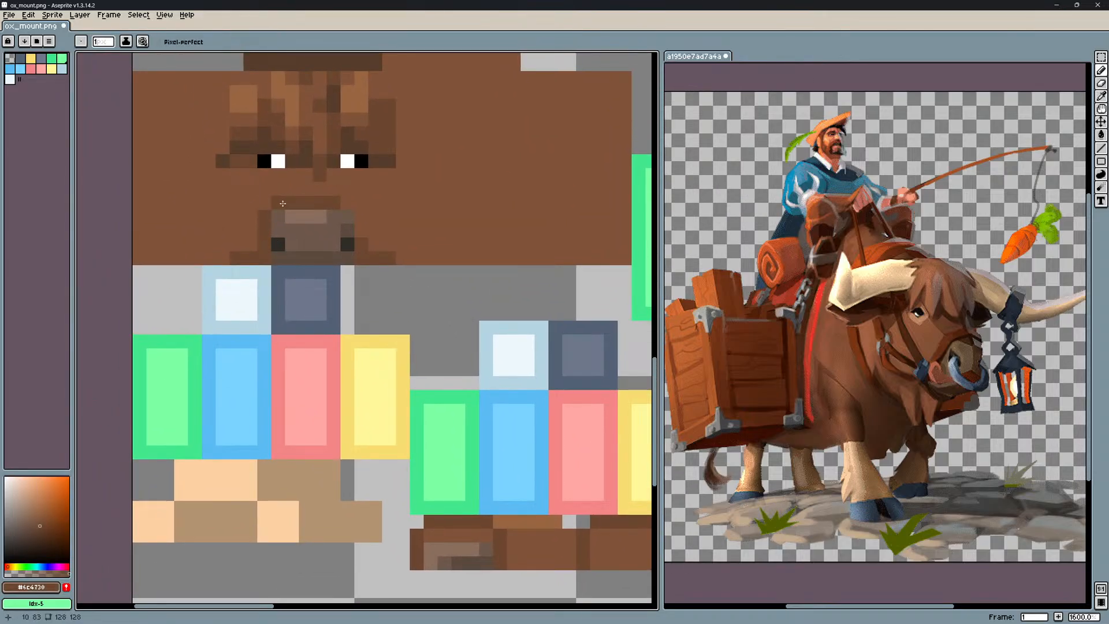
left_click(420, 274)
key("ctrl+s")
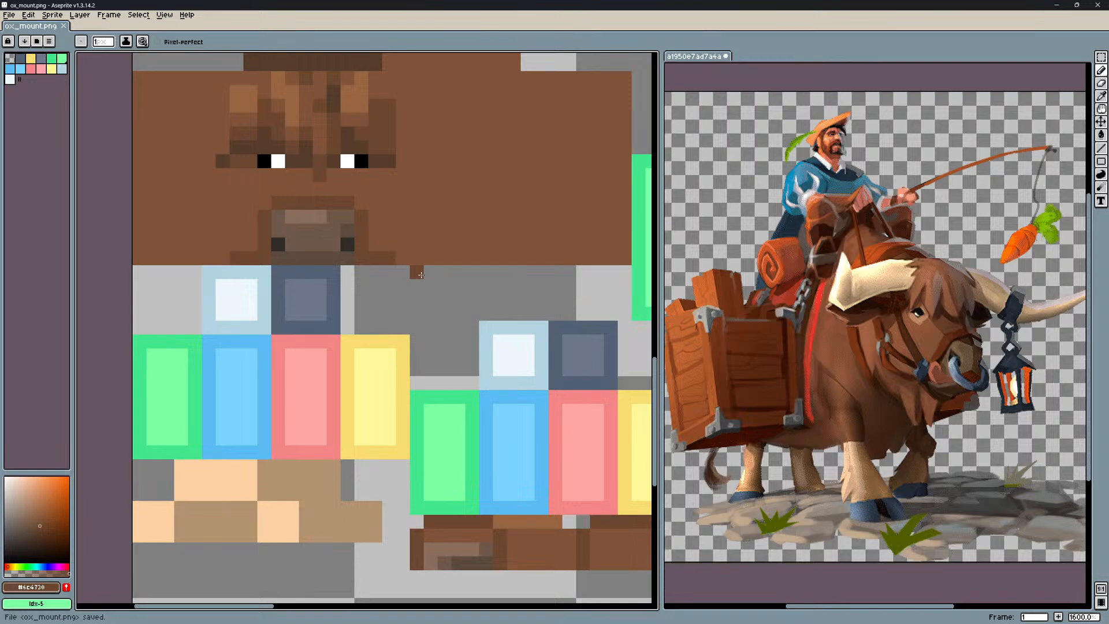
key("ctrl+z")
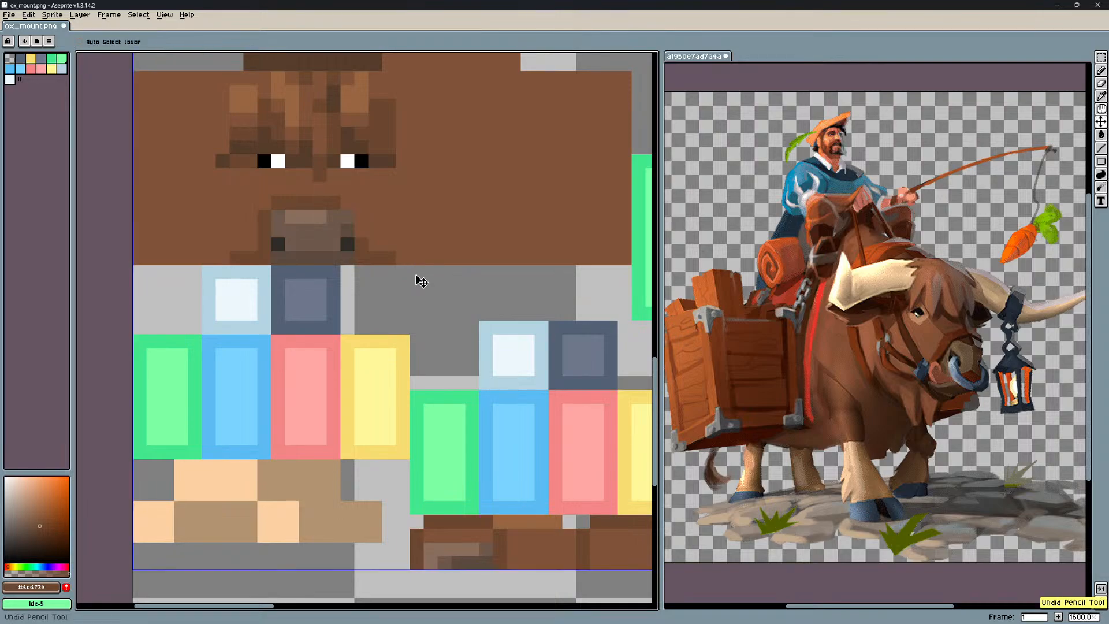
key("ctrl+z")
key("ctrl+s")
Paint the first three pixels of the right ear's upper front row in light brown #986542.
middle_click_drag(502, 363, 364, 131)
scroll(402, 317, "up", 1)
middle_click_drag(296, 298, 354, 320)
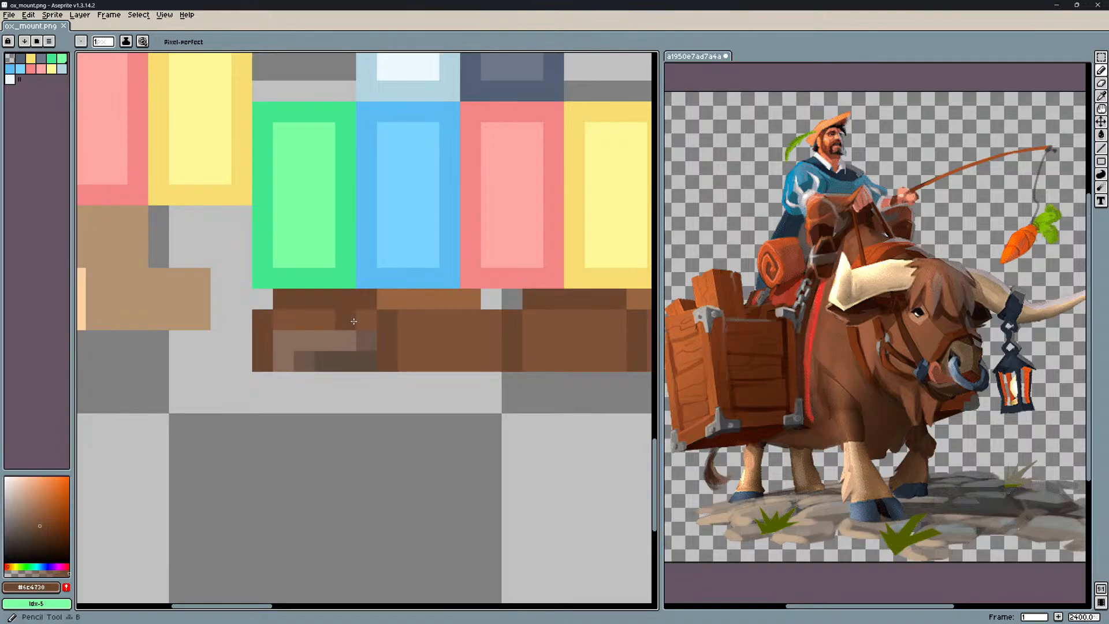
scroll(354, 320, "down", 1)
scroll(338, 321, "up", 1)
left_click_drag(336, 318, 294, 317)
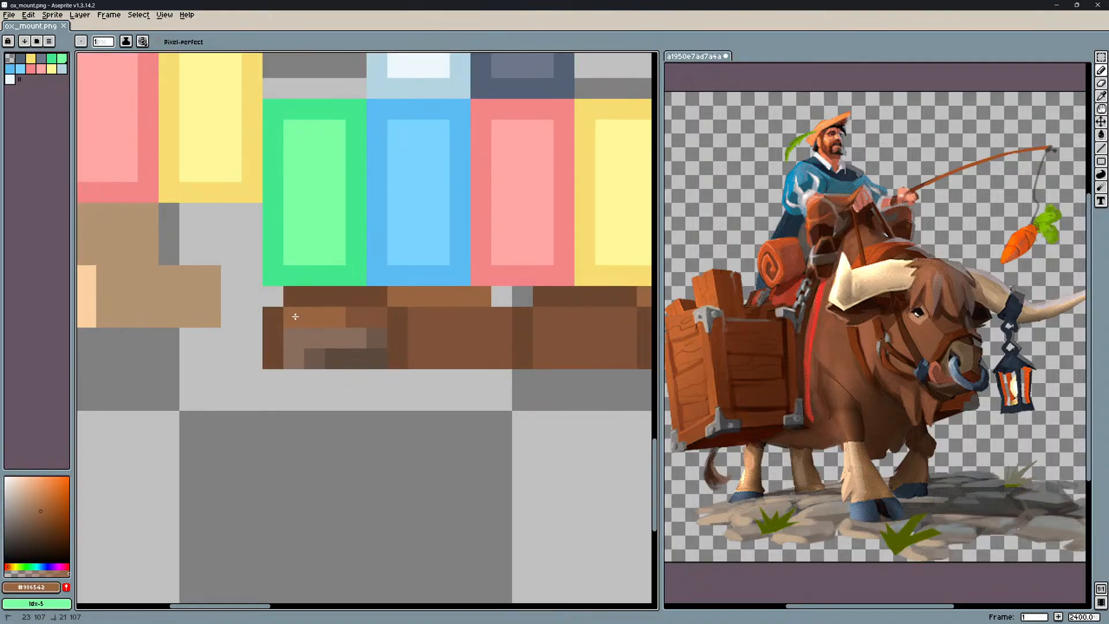
Paint the rest of the ear's upper front row and the adjoining inner side pixel in the head's base brown, and save.
middle_click_drag(254, 168, 369, 371)
scroll(369, 372, "down", 1)
middle_click_drag(302, 108, 328, 215)
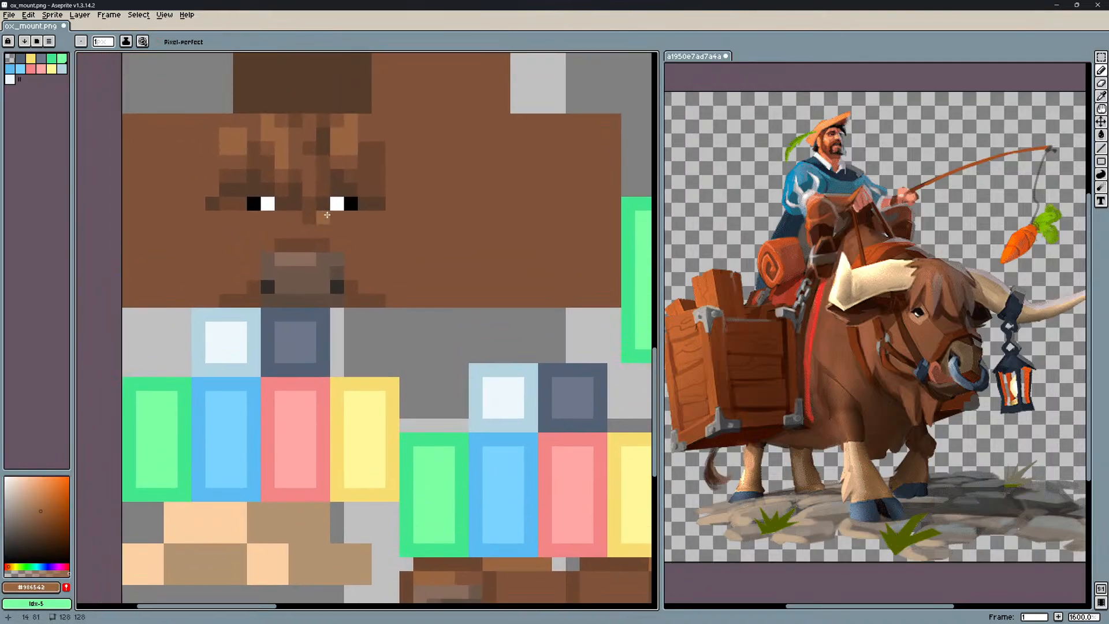
left_click(444, 255, "alt")
middle_click_drag(483, 383, 453, 275)
left_click_drag(454, 275, 435, 185)
scroll(418, 374, "up", 2)
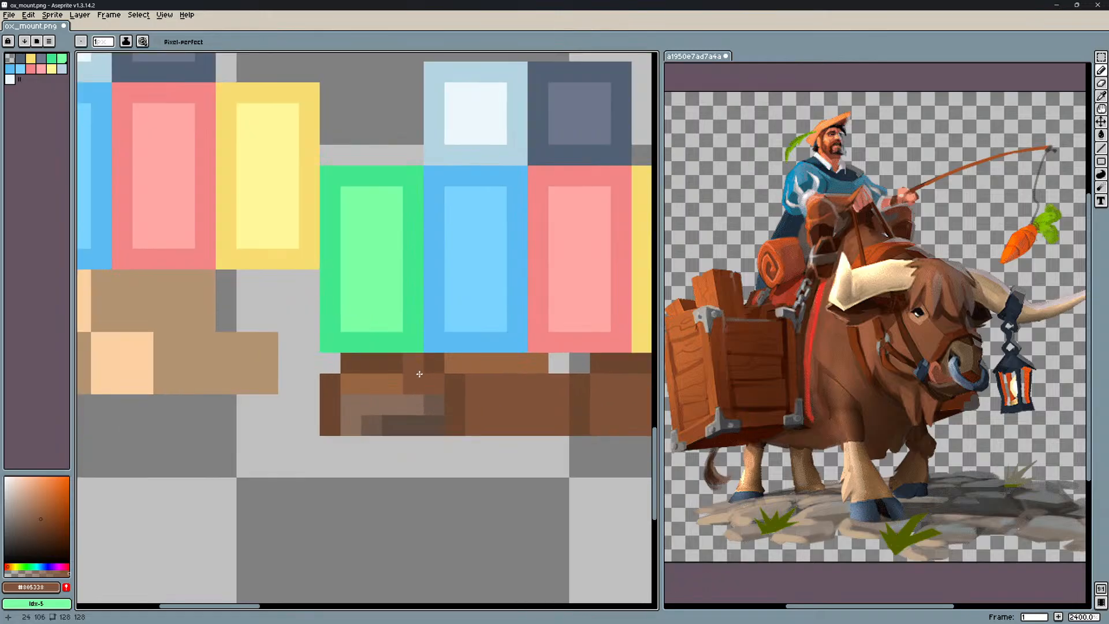
left_click(390, 387)
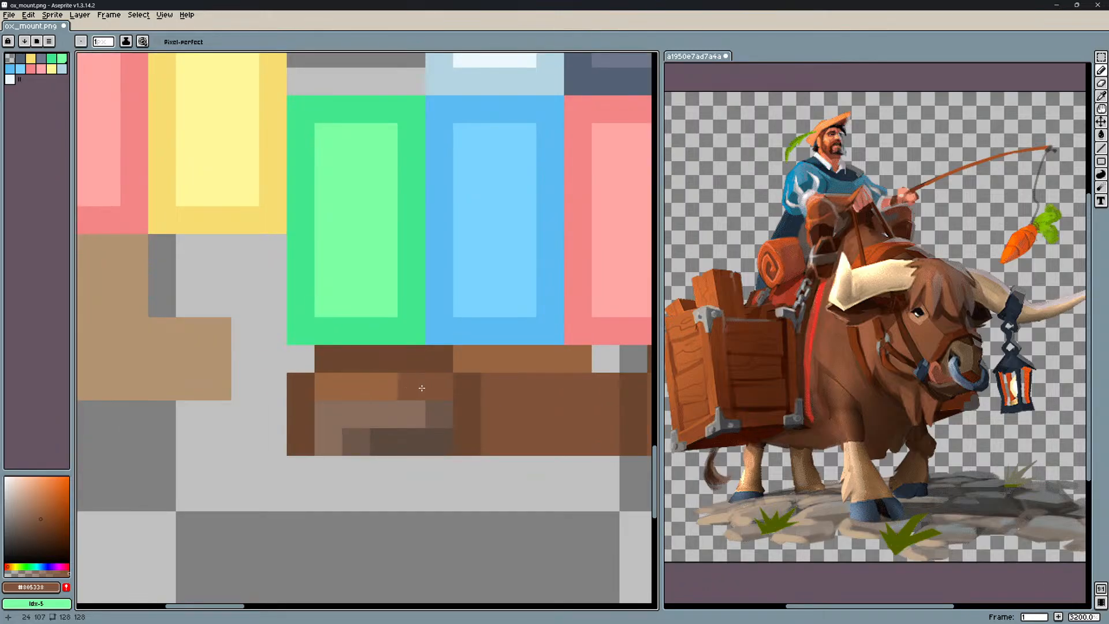
scroll(391, 374, "down", 2)
scroll(391, 374, "up", 1)
key("ctrl+s")
scroll(392, 372, "up", 1)
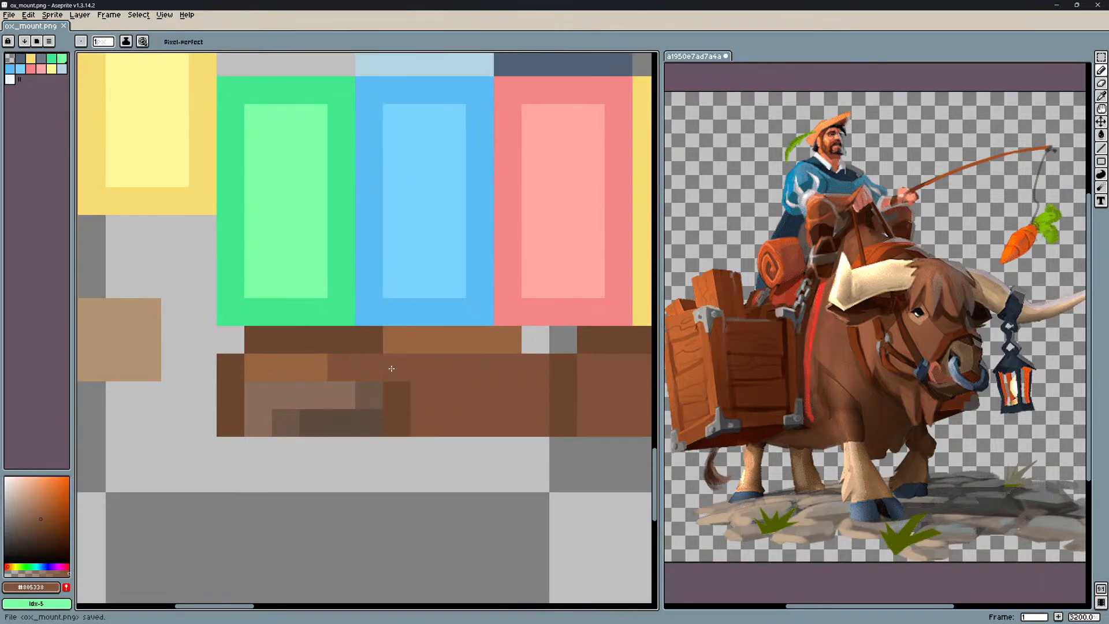
Repaint the ear's outer side column with light brown #986542 on the upper two pixels and base brown on the lowest.
middle_click_drag(392, 372, 454, 371)
left_click(329, 369, "alt")
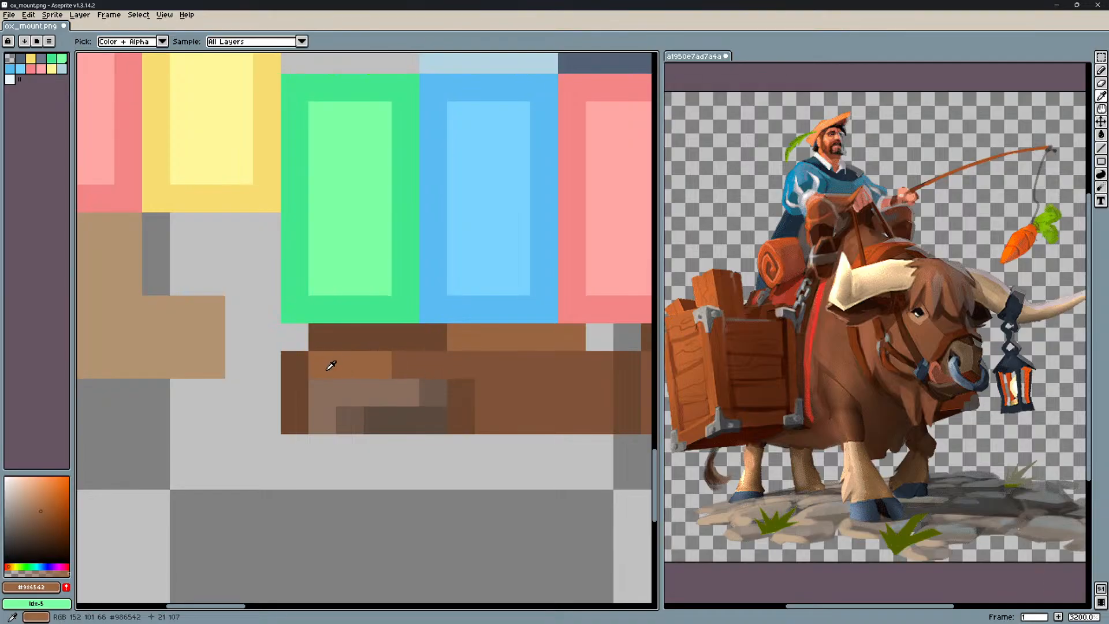
left_click_drag(297, 366, 296, 394)
left_click(399, 370, "alt")
left_click(299, 421)
Repaint the ear's top face with three light brown pixels followed by two base brown pixels, and save the texture.
left_click(320, 373, "alt")
left_click_drag(322, 338, 433, 338)
left_click(404, 362, "alt")
middle_click_drag(510, 371, 475, 364)
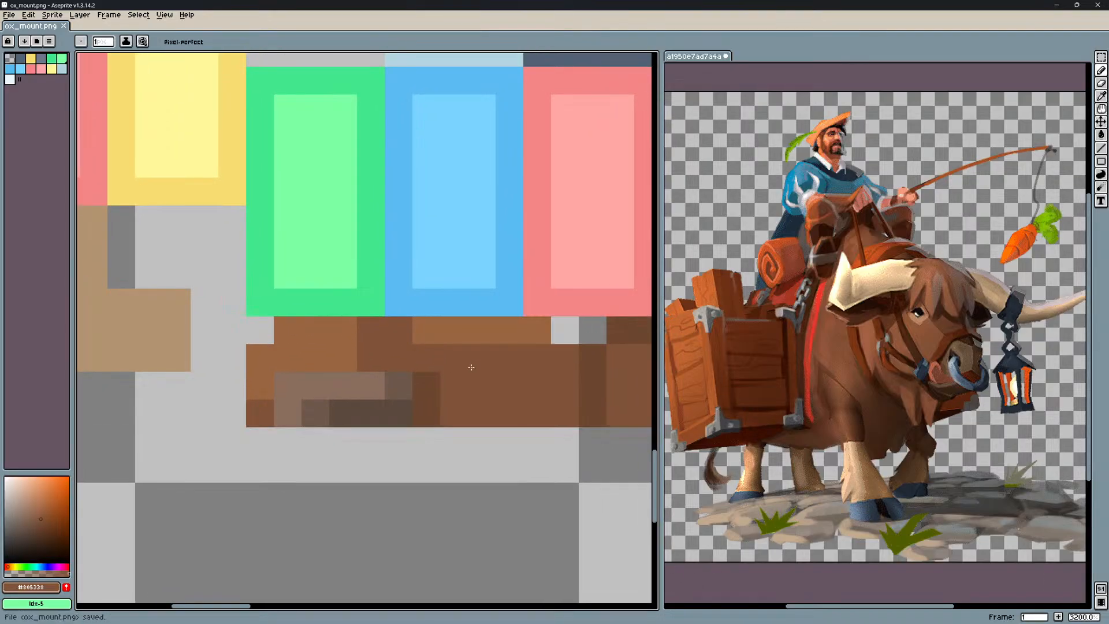
Repaint the right ear's bottom face with one base brown pixel followed by four dark brown #6c4730 pixels, and save.
left_click(428, 375, "alt")
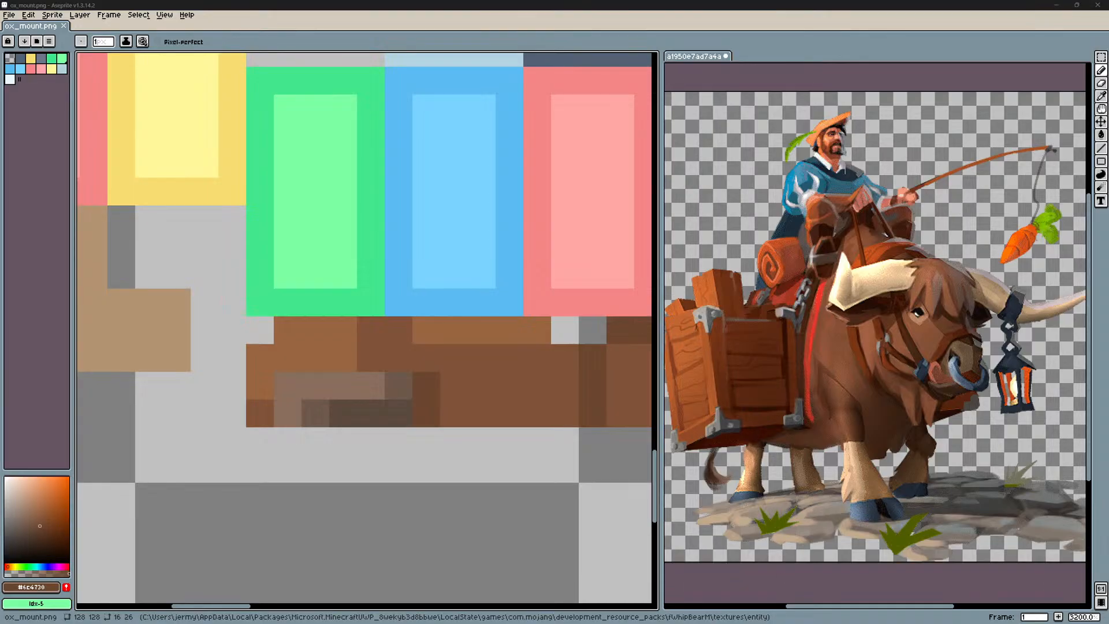
mouse_move(369, 373)
left_mouse_down()
mouse_move(517, 330)
mouse_move(460, 328)
left_mouse_up()
key("ctrl+s")
key("ctrl+z")
key("ctrl+s")
left_click(408, 334, "alt")
key("ctrl+s")
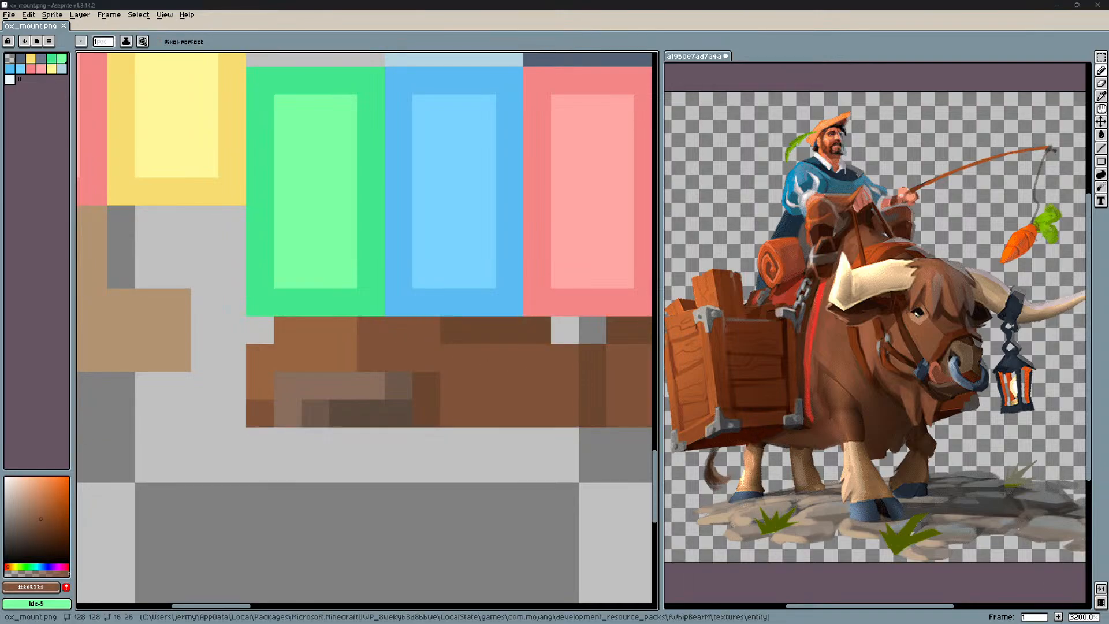
Shade the lower rows of the right ear's inner side and adjoining back face in dark brown #6c4730.
middle_click_drag(626, 441, 530, 424)
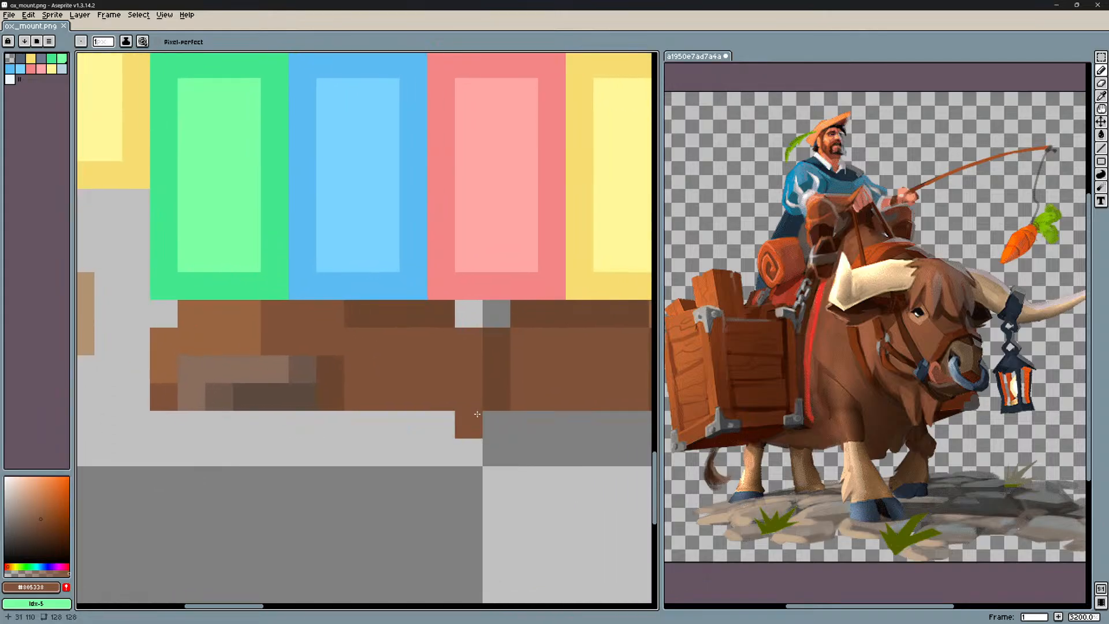
left_click(332, 367, "alt")
left_click_drag(358, 369, 406, 388)
scroll(478, 423, "down", 3)
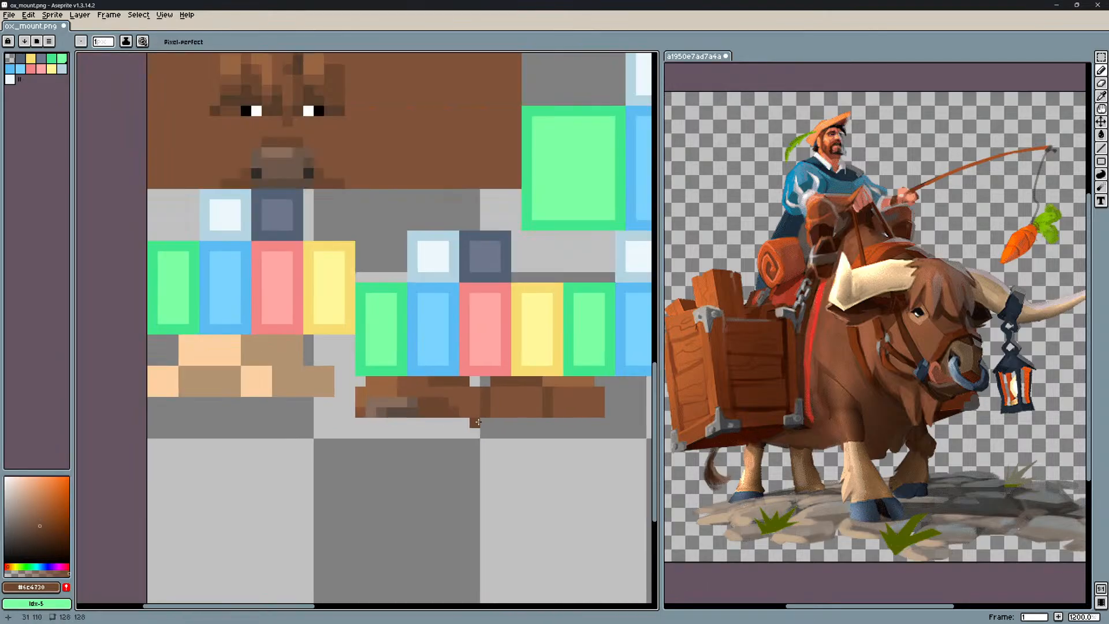
scroll(480, 423, "up", 2)
scroll(330, 377, "down", 2)
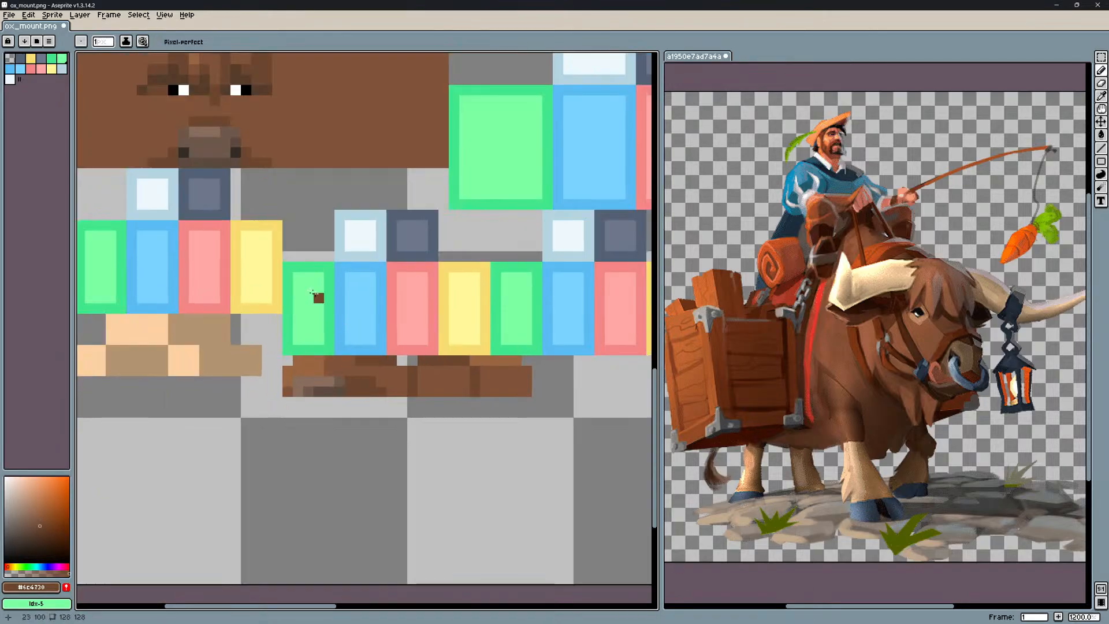
scroll(446, 275, "up", 2)
Darken four pixels of the bottom row across the right ear's inner side and back face with #573c2c.
left_click(446, 275, "alt")
middle_click_drag(599, 570, 409, 358)
scroll(410, 357, "down", 2)
scroll(406, 445, "up", 2)
middle_click_drag(449, 523, 386, 434)
scroll(406, 442, "up", 1)
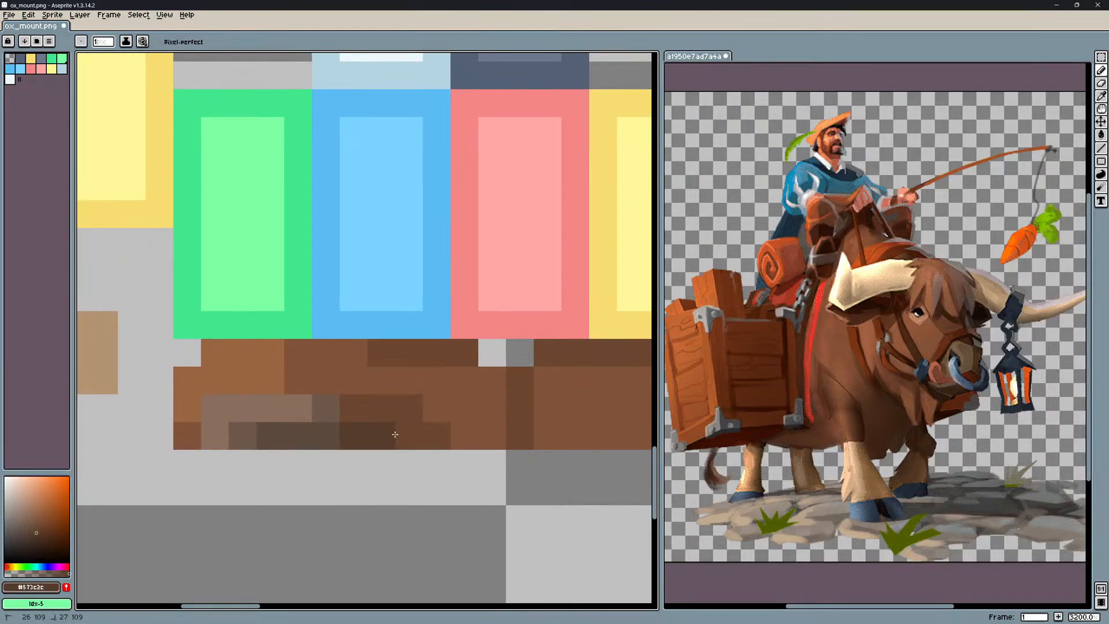
left_click_drag(410, 436, 435, 436)
End the ear's bottom shadow with one dark brown #6c4730 pixel, trim the shadow row above with base brown, and save.
left_click(417, 416, "alt")
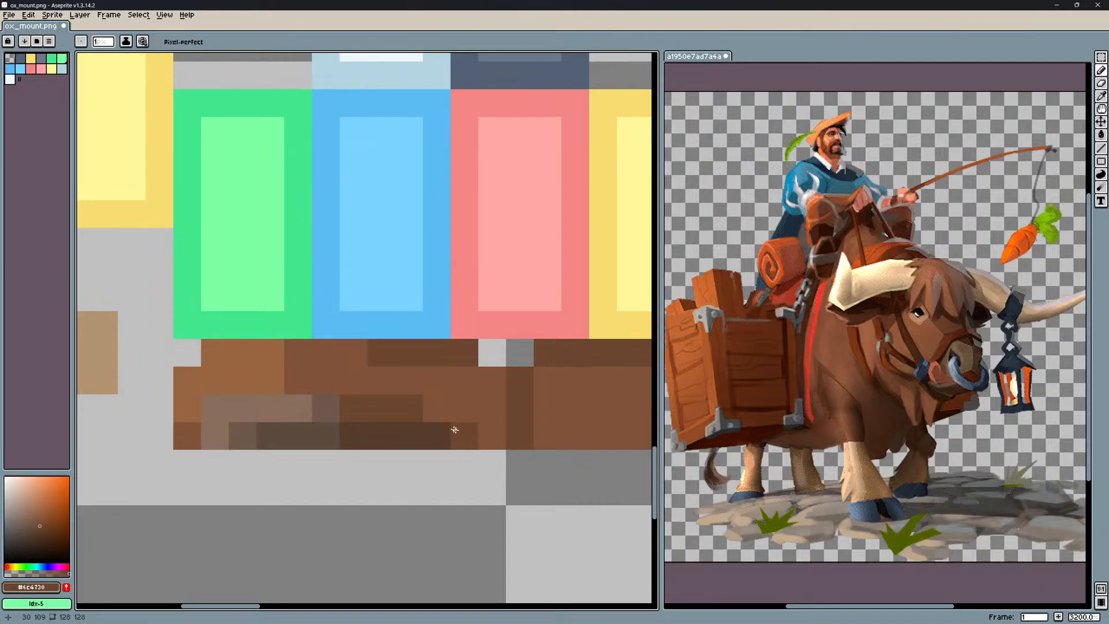
left_click(486, 438)
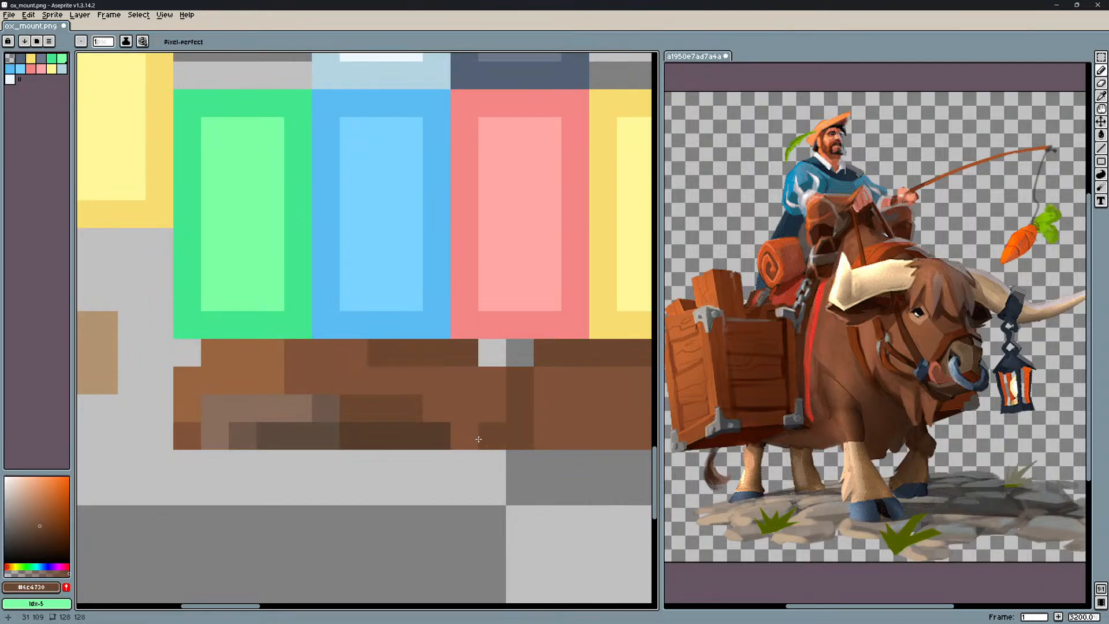
key("ctrl+z")
left_click(464, 437)
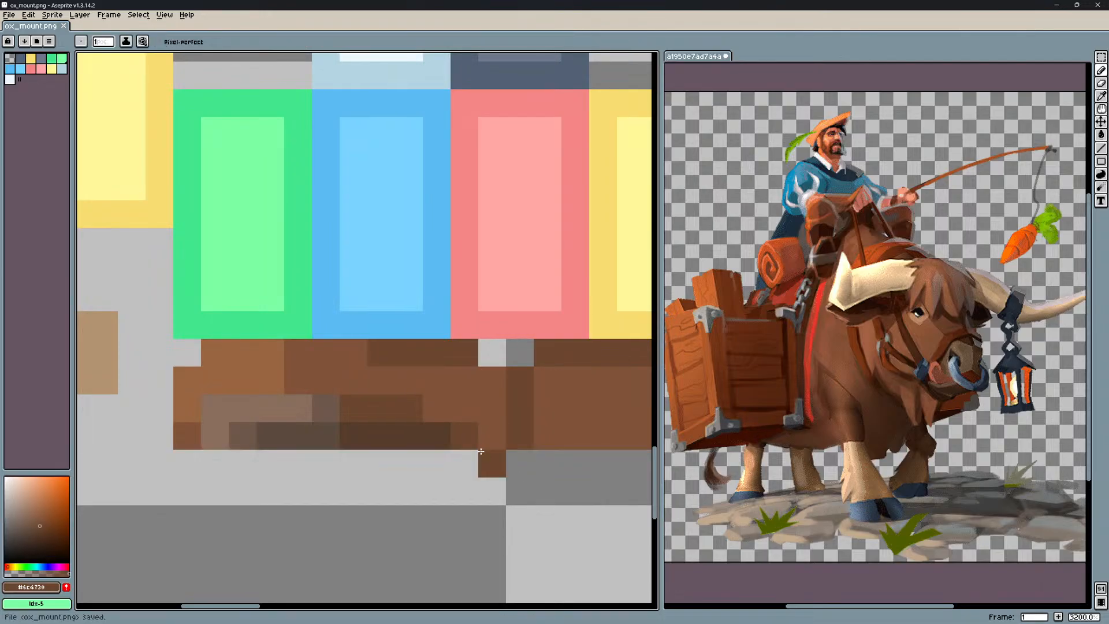
key("ctrl+z")
left_click(416, 411, "alt")
key("ctrl+s")
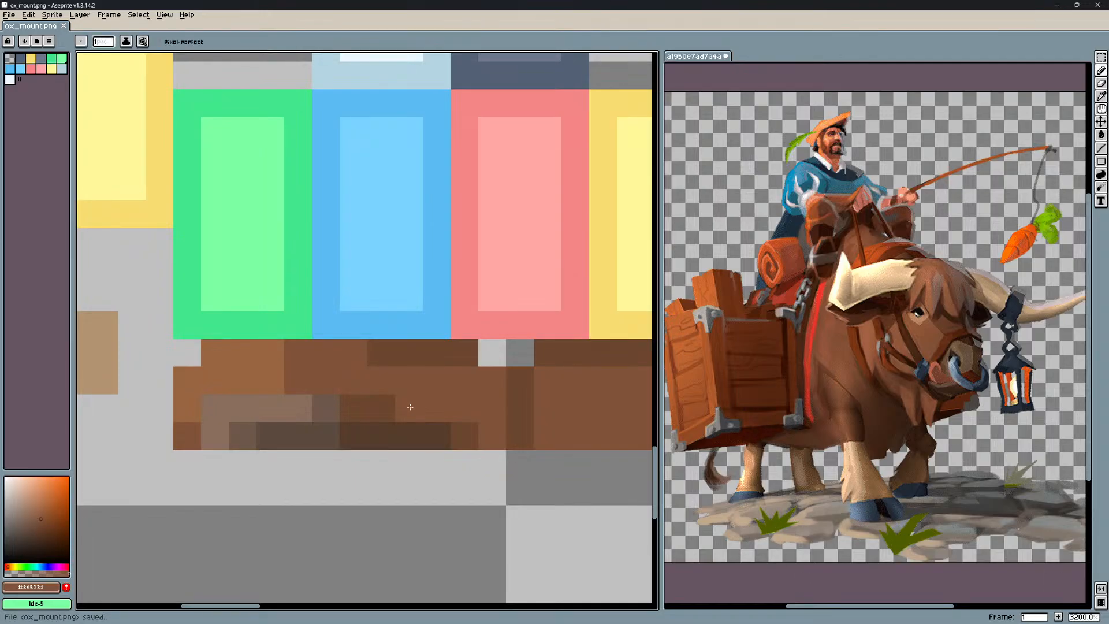
Paint the outer end of the right ear's back face light brown, three upper-row pixels and one below, and save.
scroll(411, 410, "down", 2)
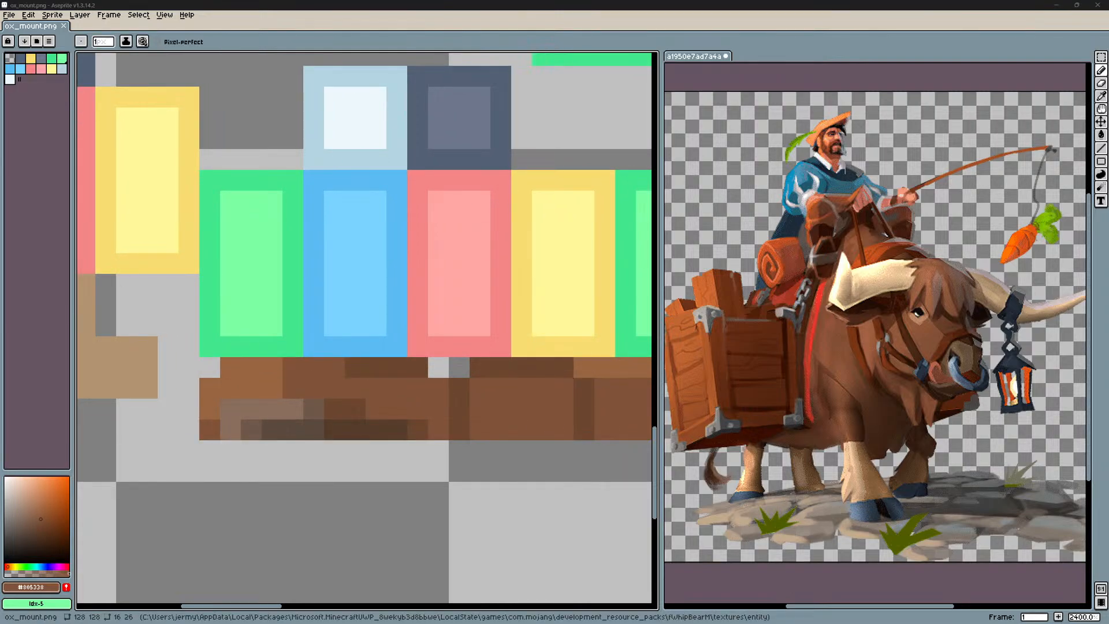
middle_click_drag(254, 398, 266, 396)
left_click(278, 391, "alt")
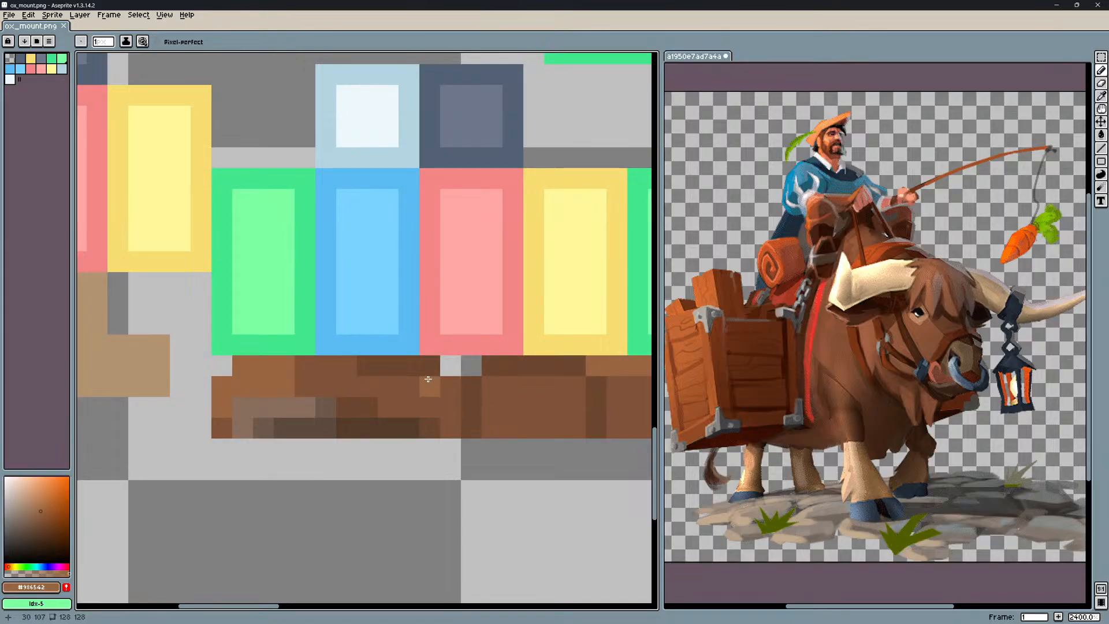
left_click_drag(447, 398, 421, 385)
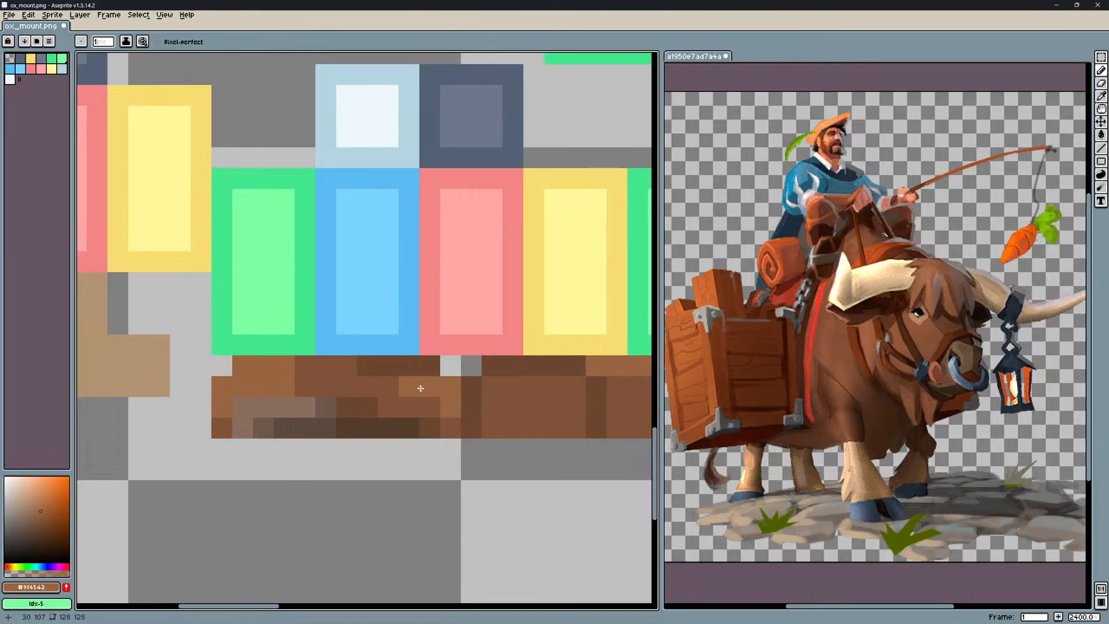
key("ctrl+s")
scroll(329, 356, "down", 3)
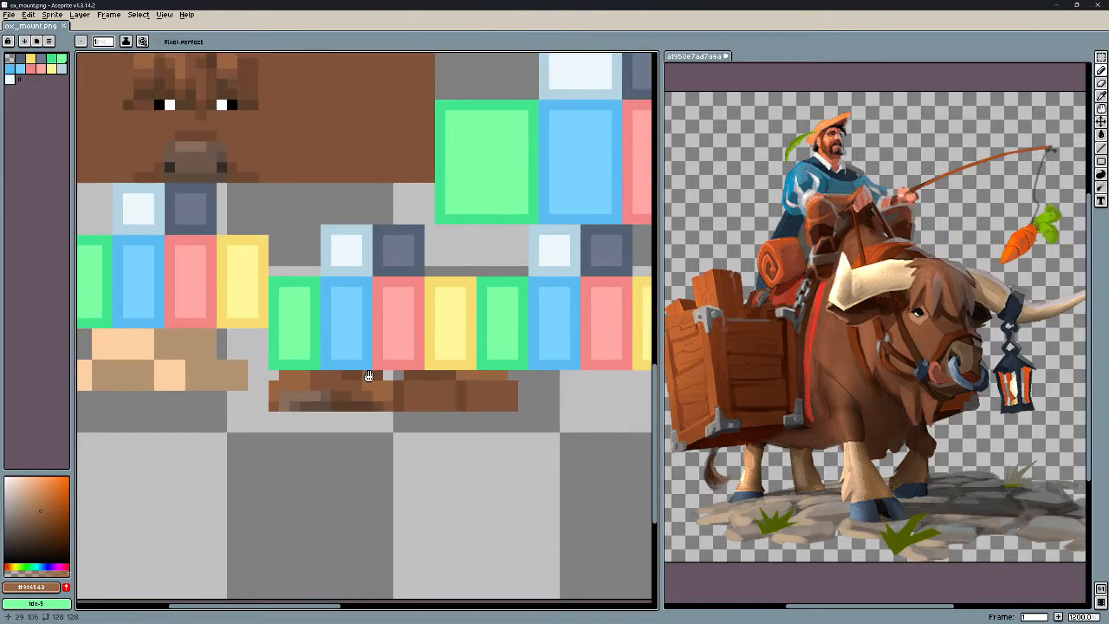
Copy the finished right ear's 12 × 4 pixel texture onto the left ear's area at 32, 106, and save.
scroll(330, 356, "up", 2)
key("m")
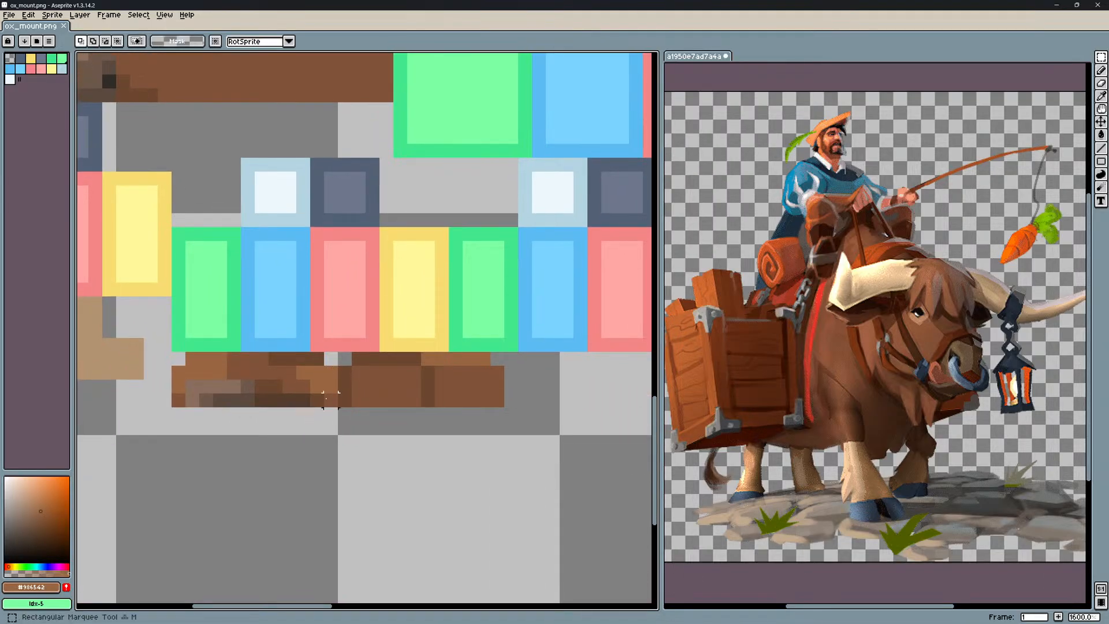
left_click_drag(336, 406, 172, 352)
left_click_drag(255, 381, 391, 393, "ctrl")
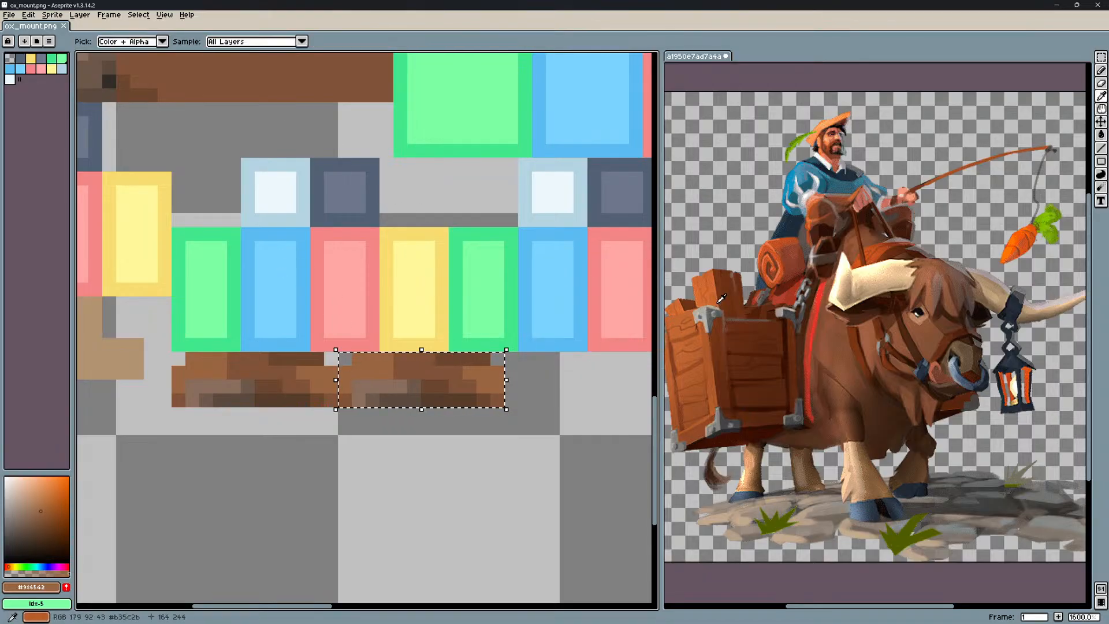
key("alt+Tab")
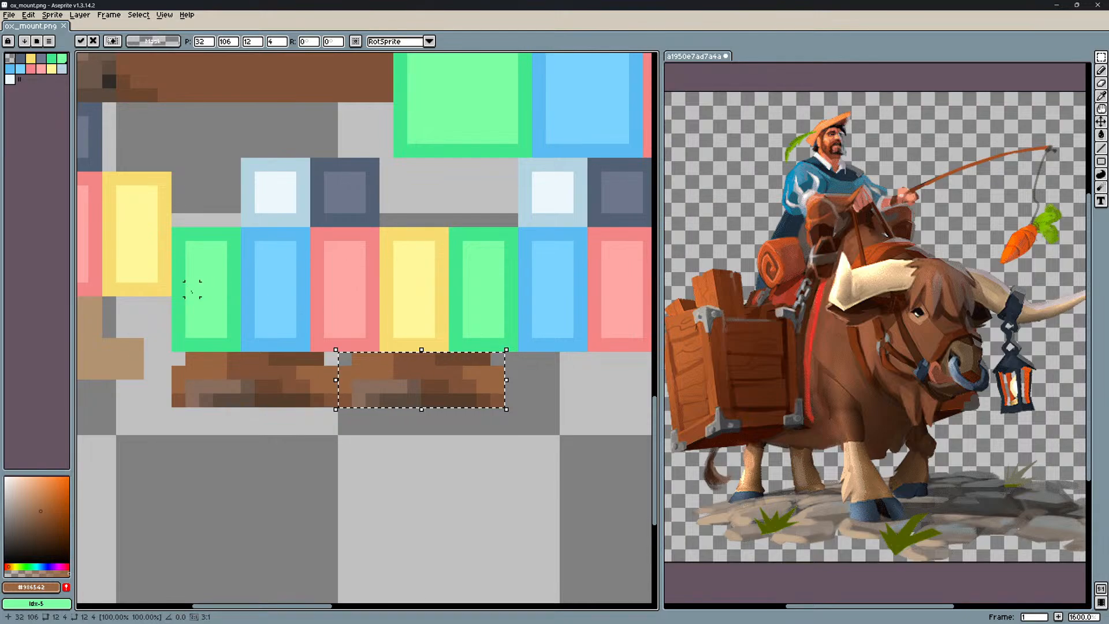
middle_click_drag(271, 337, 354, 314)
scroll(385, 347, "up", 1)
middle_click_drag(402, 345, 354, 342)
scroll(353, 347, "down", 1)
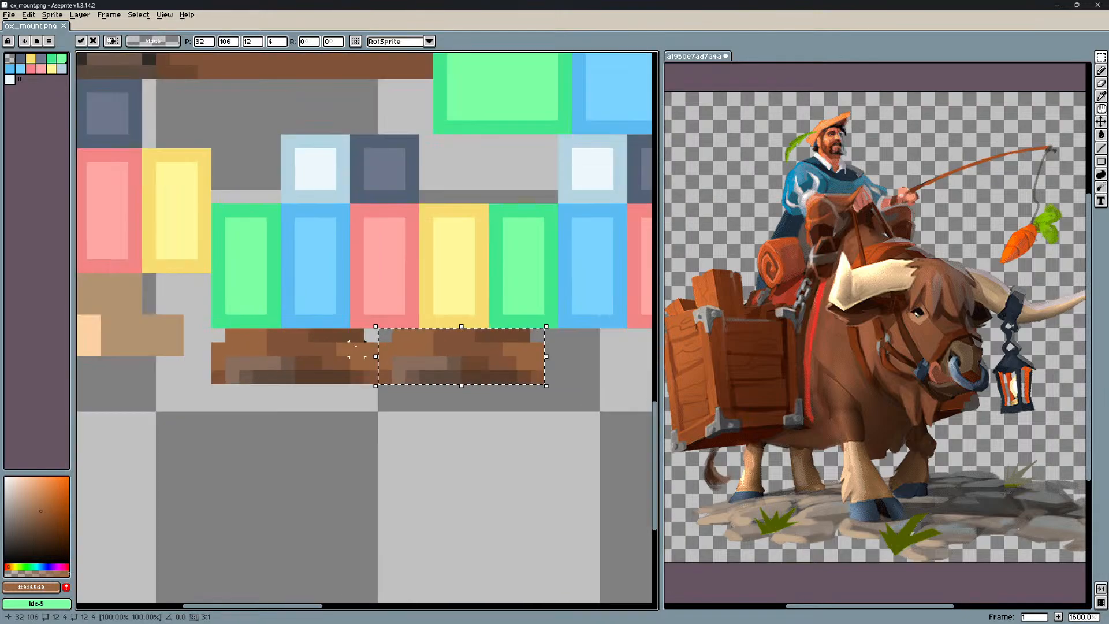
scroll(376, 350, "up", 1)
middle_click_drag(506, 364, 426, 367)
key("Return")
key("ctrl+s")
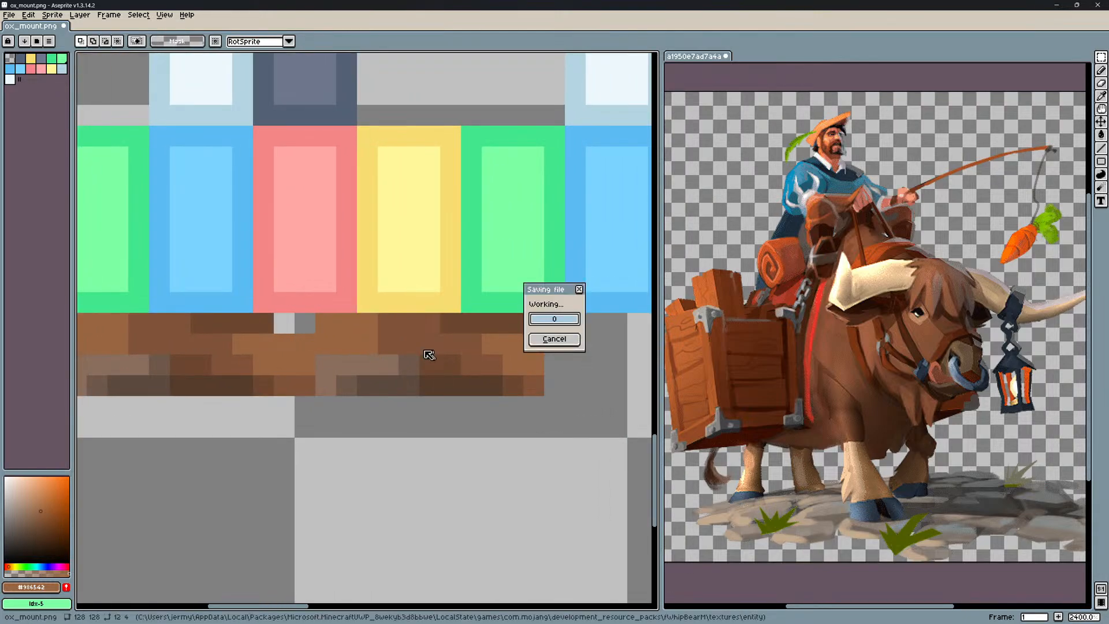
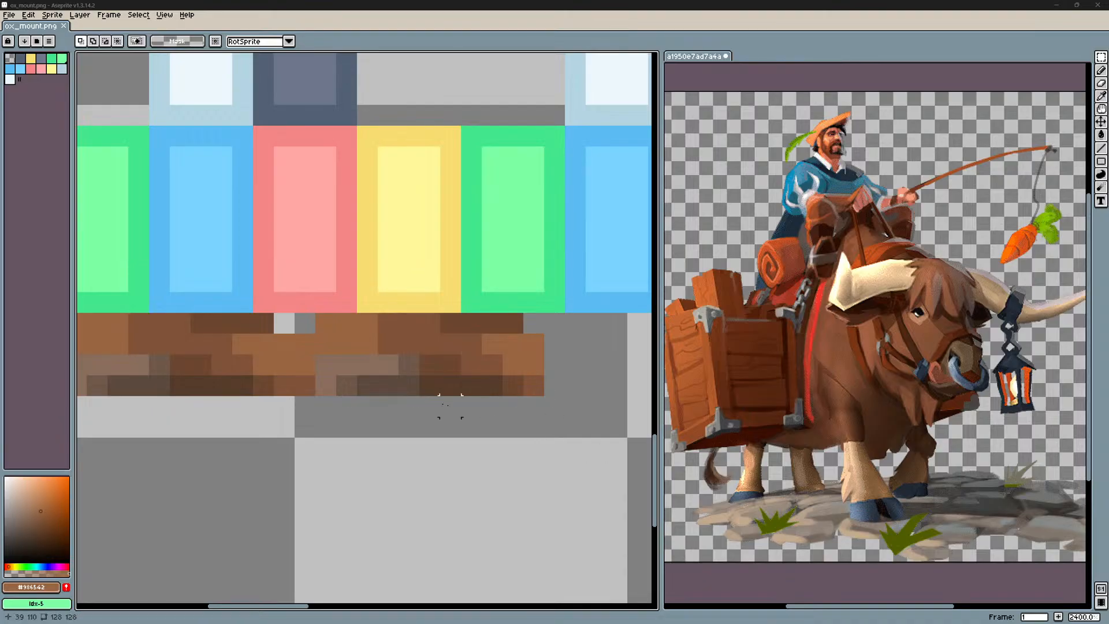
Narrow the grey patch on the right ear's front by one pixel, extending the dark brown and #573c2c shadow rows, and save.
middle_click_drag(342, 386, 422, 397)
middle_click_drag(278, 384, 310, 387)
key("b")
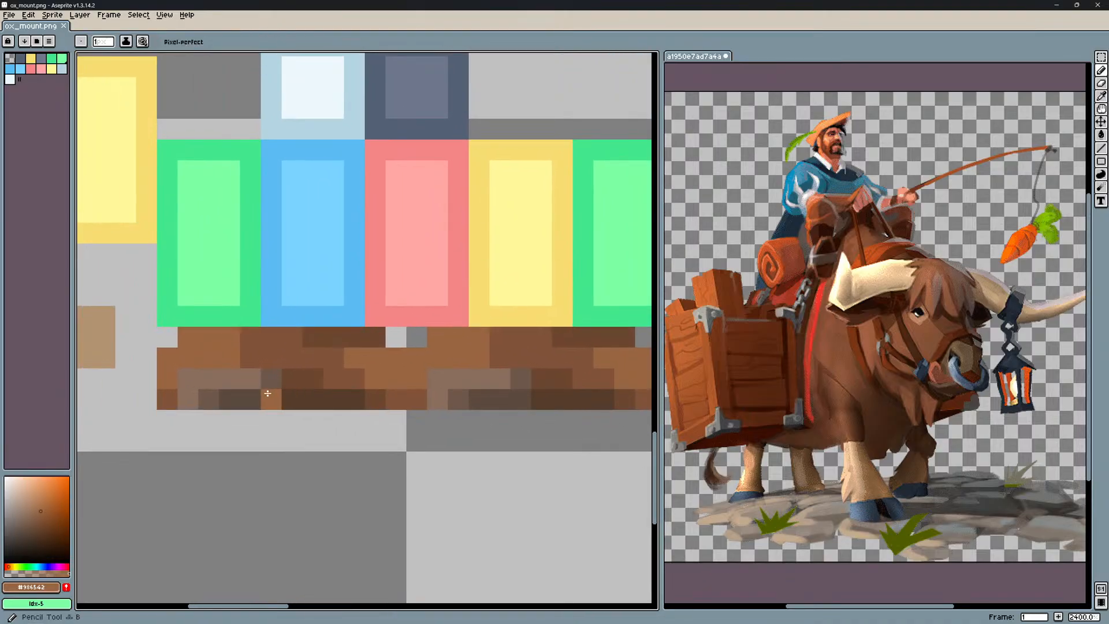
left_click(267, 380, "alt")
left_click(253, 380)
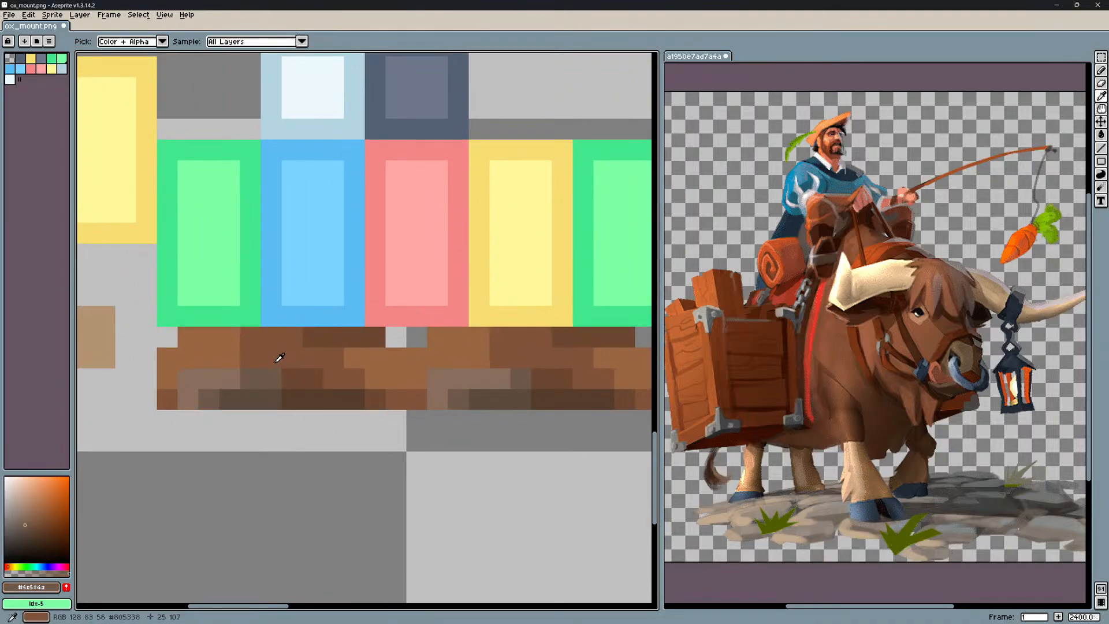
left_click(280, 378, "alt")
left_click(318, 403, "alt")
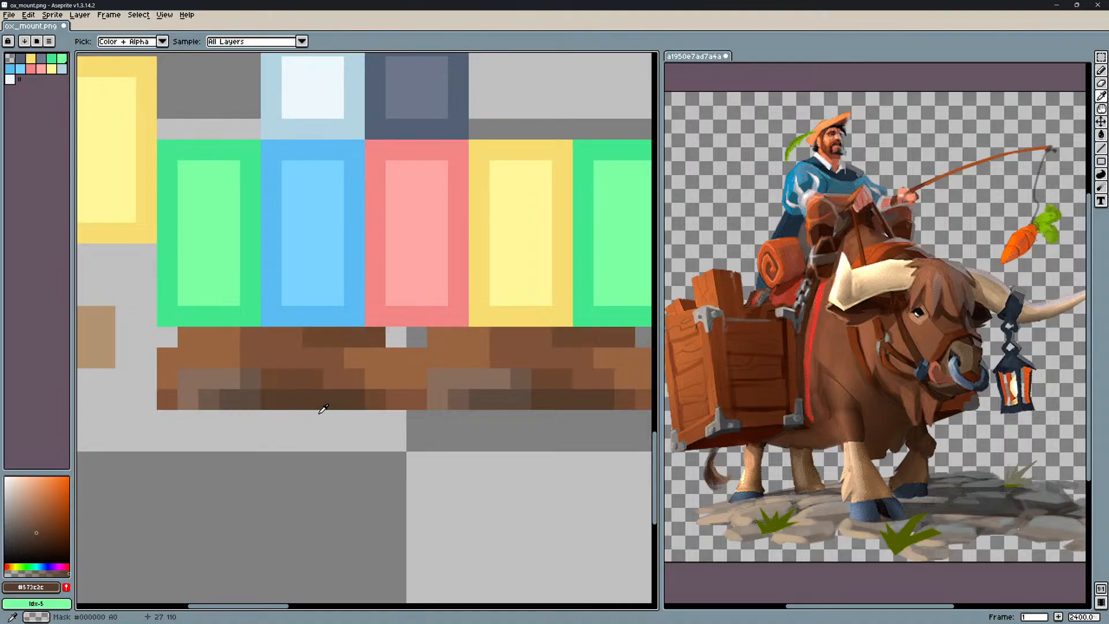
left_click(314, 411)
key("ctrl+s")
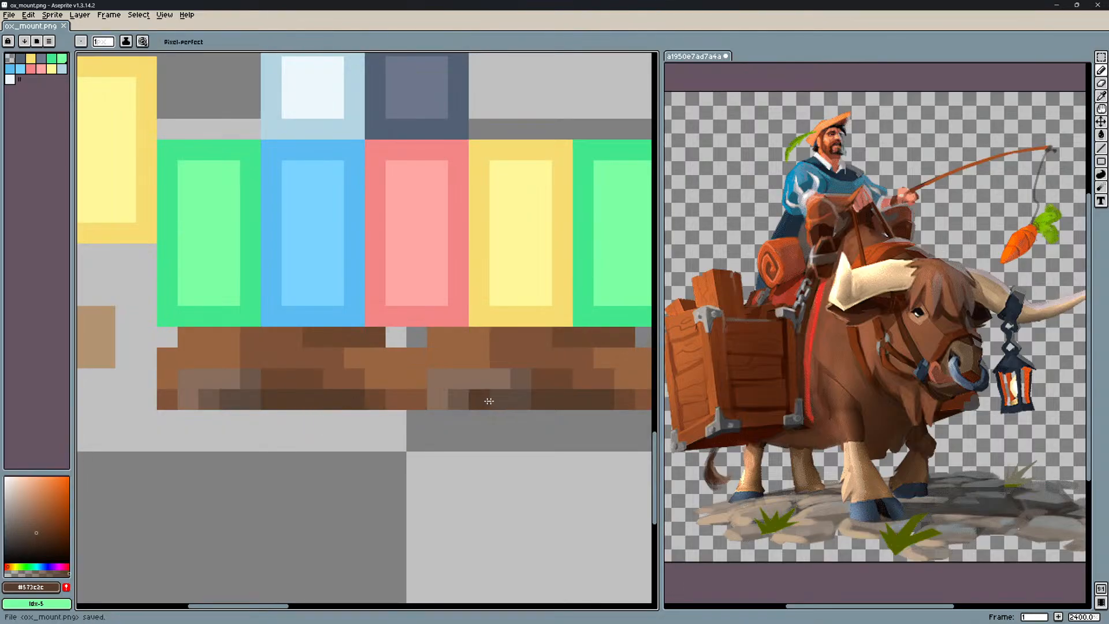
Narrow the left ear's grey front patch by one pixel to match, with grey-brown at its edge, and save.
left_click_drag(488, 401, 500, 399)
left_click(548, 379, "alt")
left_click(527, 377)
left_click(542, 398, "alt")
left_click(525, 398)
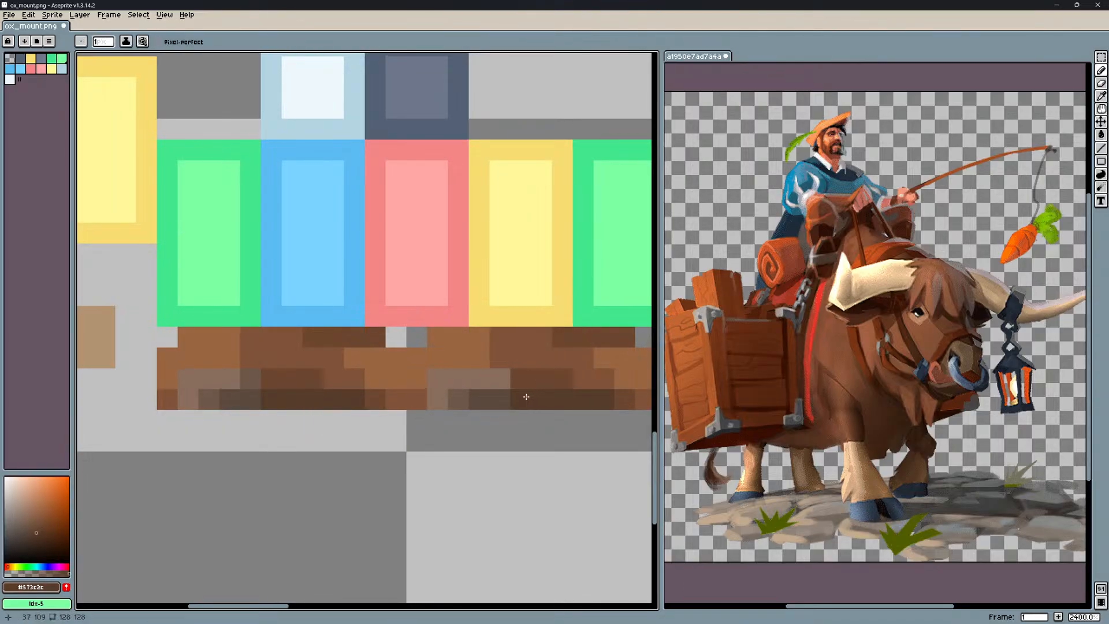
left_click(462, 387, "alt")
left_click(490, 394)
key("ctrl+s")
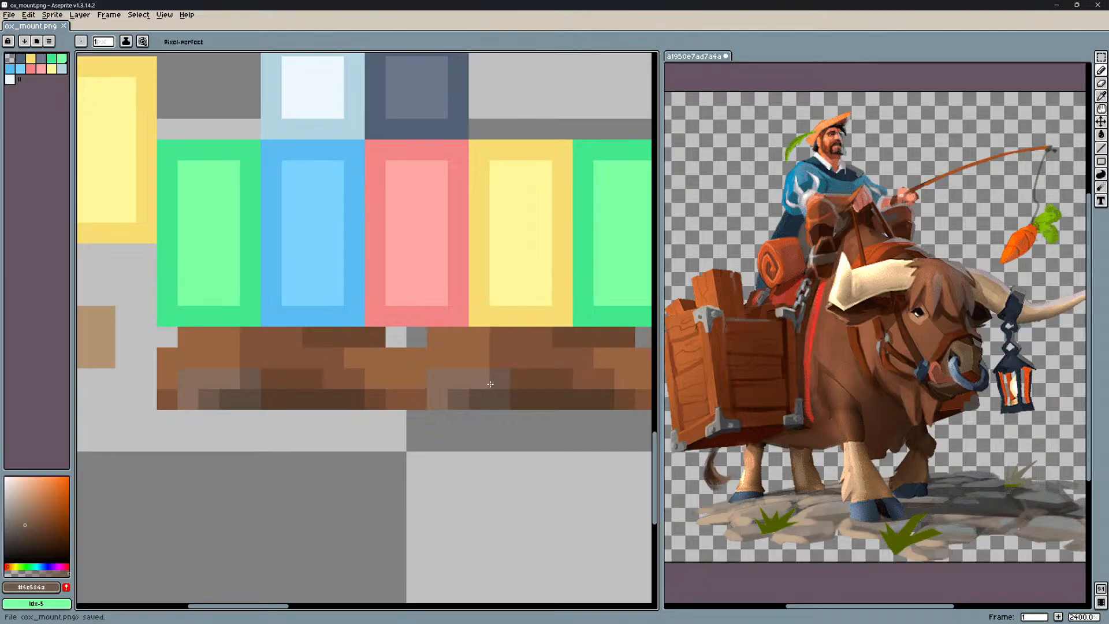
Replace the light brown pixels bordering the base brown on both ears with base brown, and save the texture.
left_click_drag(483, 341, 483, 352)
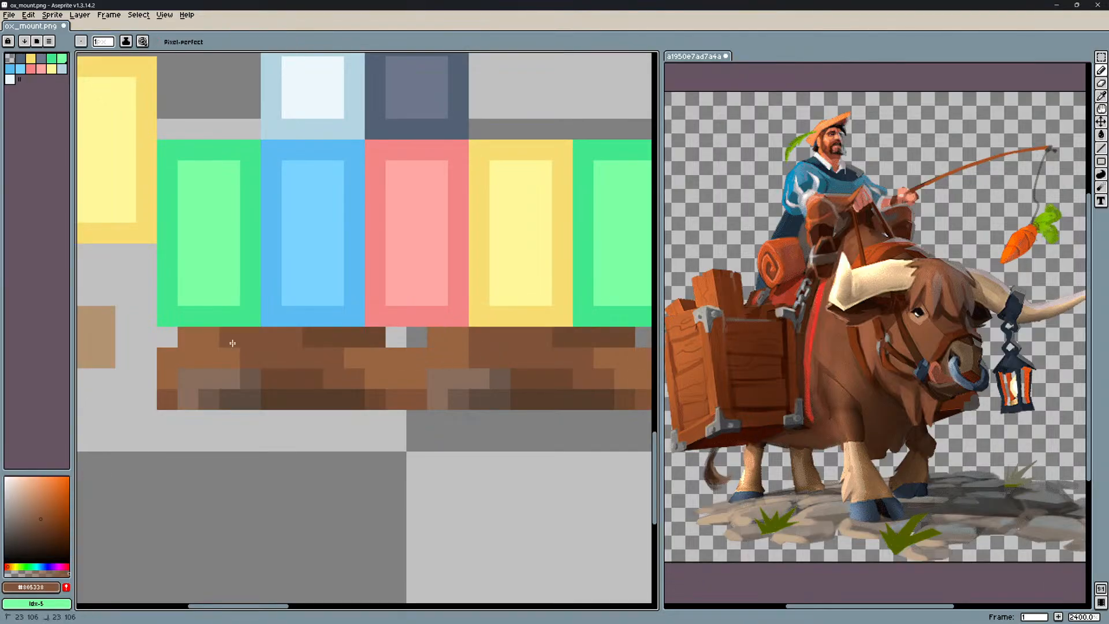
left_click_drag(233, 343, 231, 354)
key("ctrl+s")
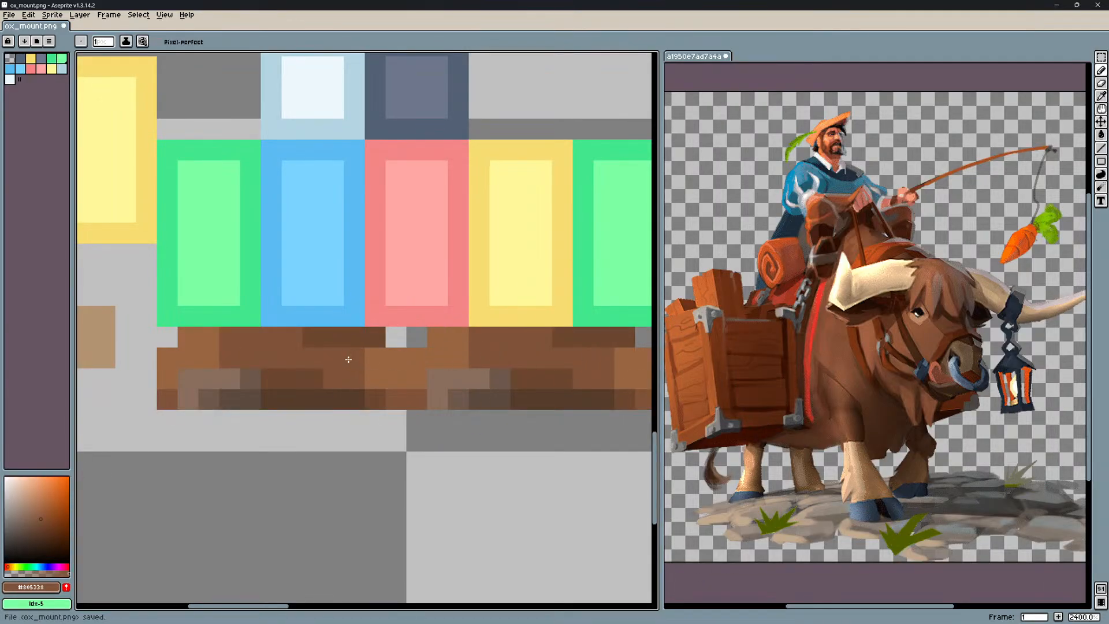
scroll(369, 381, "right", 3)
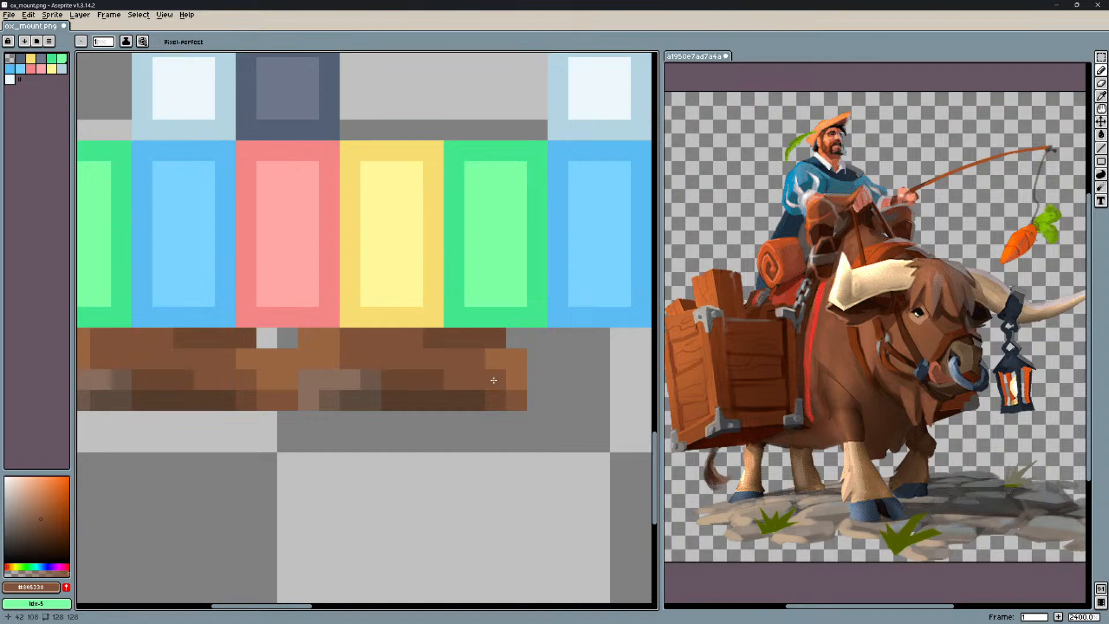
scroll(453, 392, "left", 1)
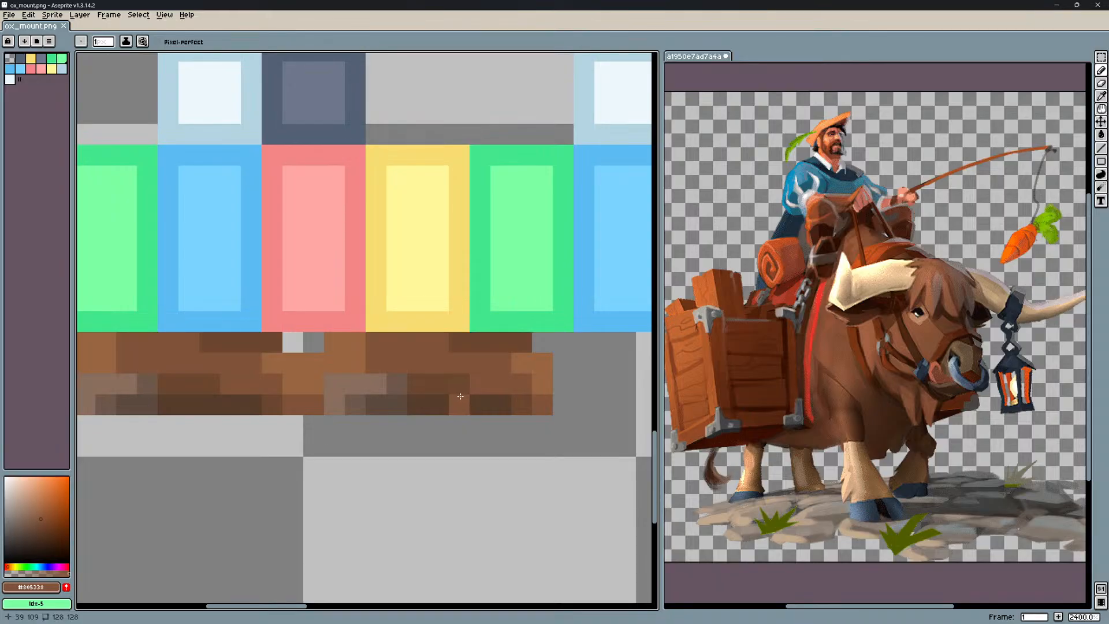
scroll(461, 396, "down", 3)
scroll(480, 410, "up", 1)
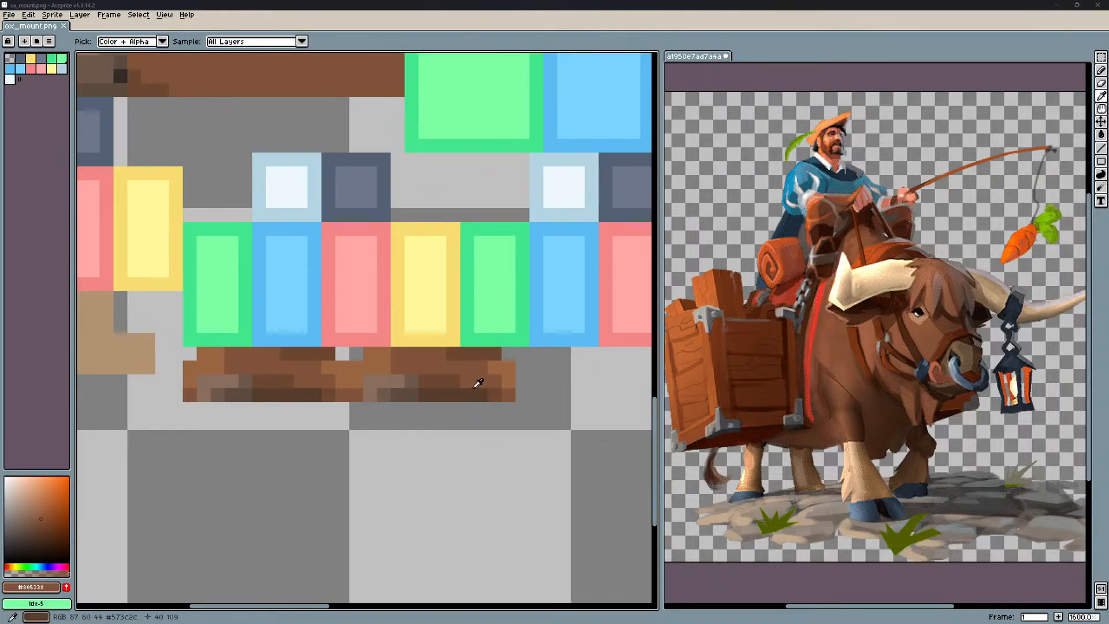
Switch to Minecraft, save and quit the current world, and reopen the fWhip Bear Mount world to reload the texture.
key("alt+Tab")
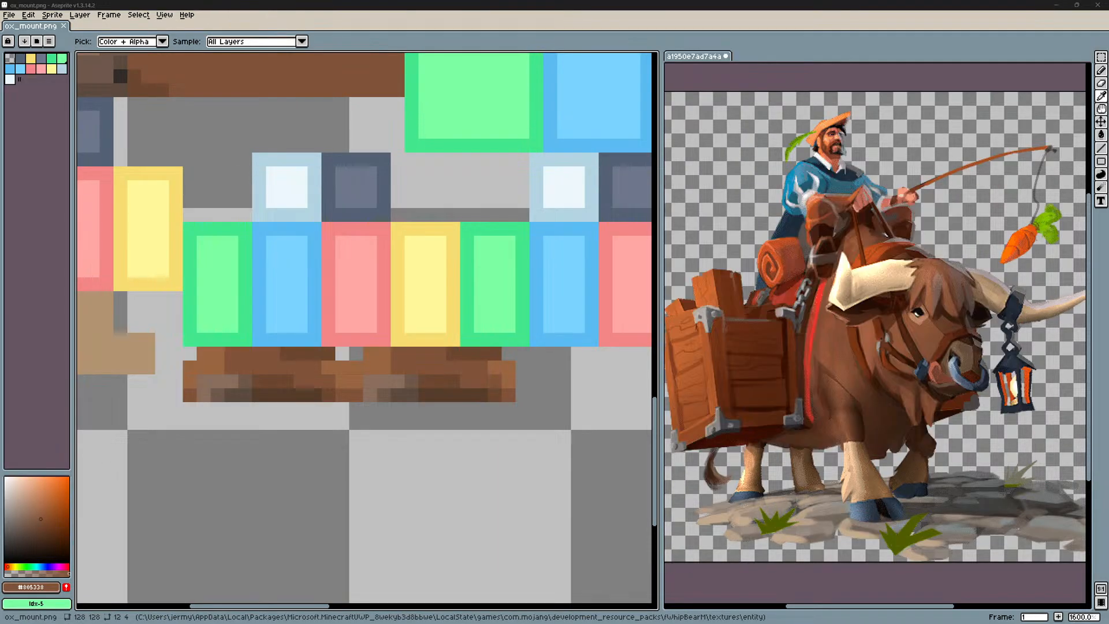
key("alt+Tab")
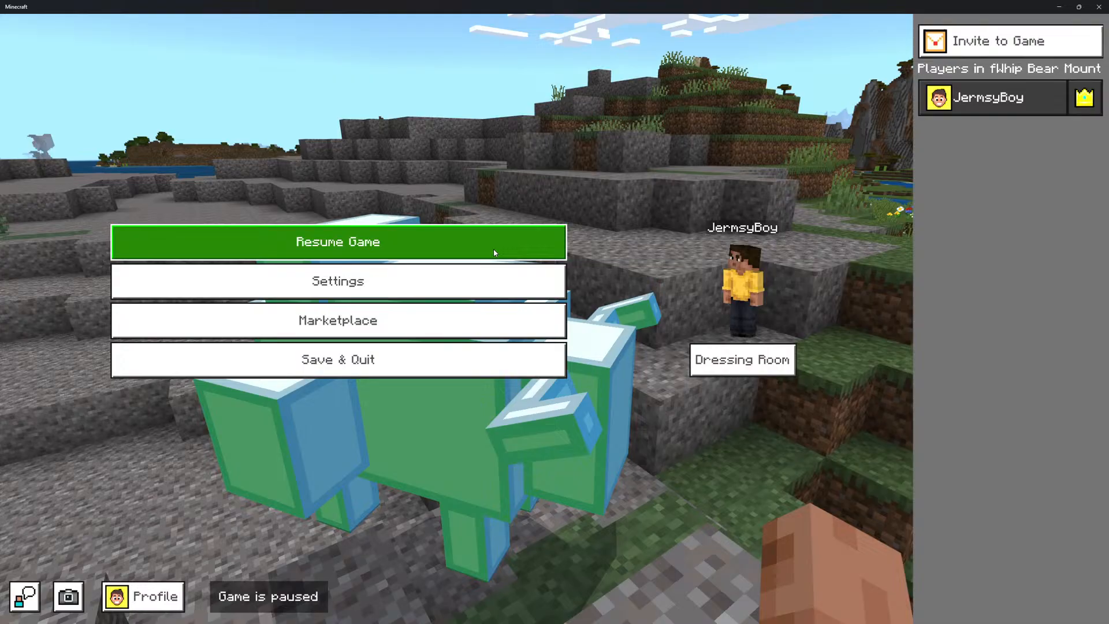
left_click(445, 365)
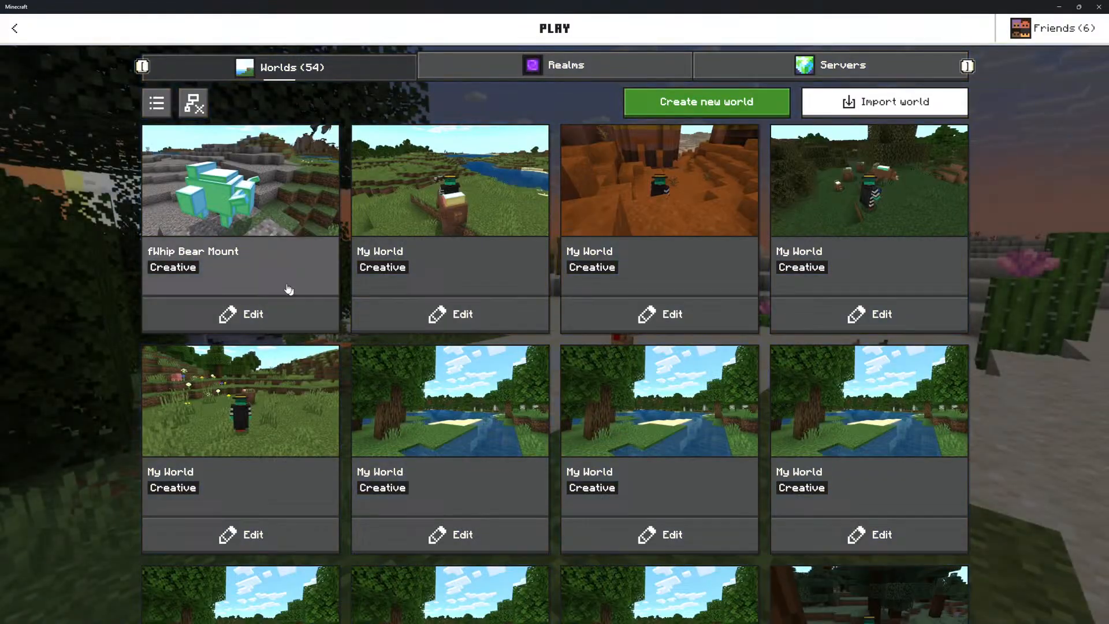
left_click(230, 253)
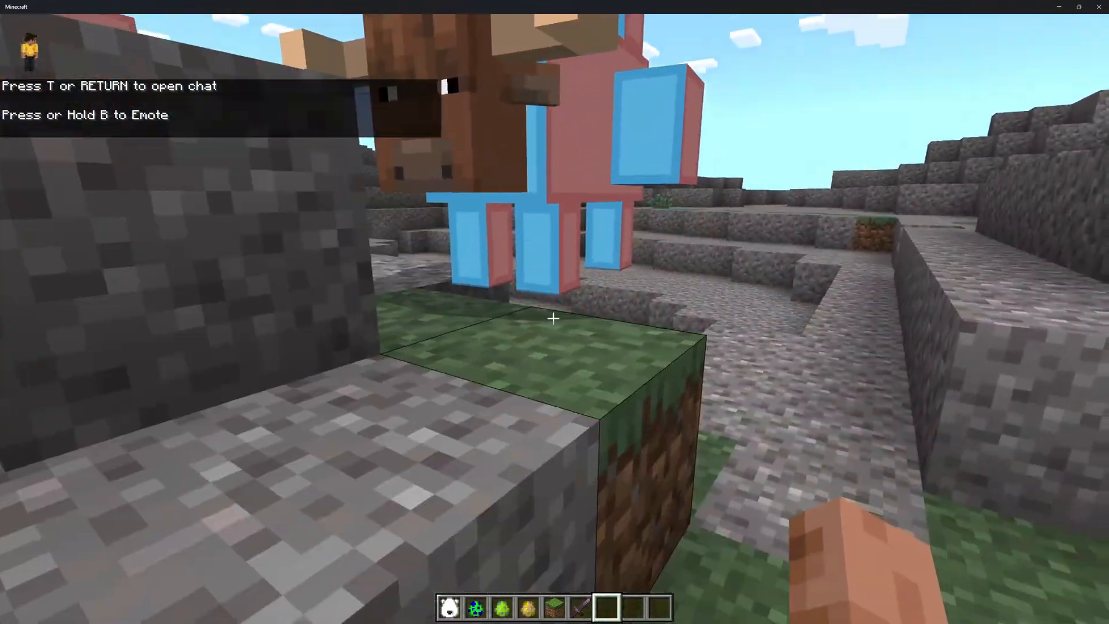
Set the game's music volume to 0 in the audio settings and return to the world.
key("Escape")
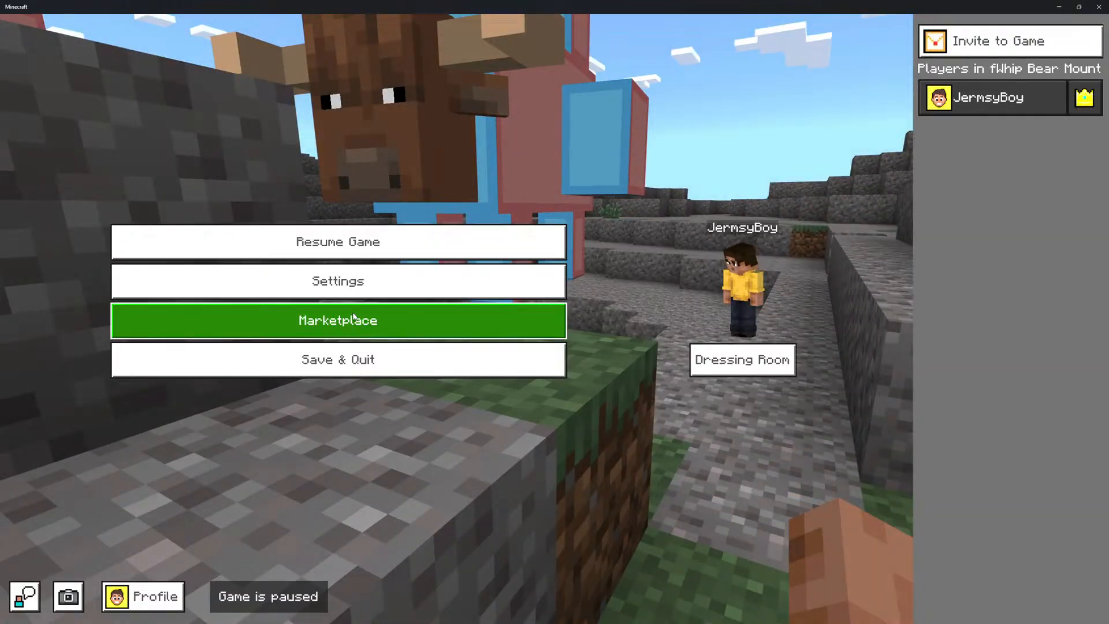
left_click(185, 281)
left_click(166, 489)
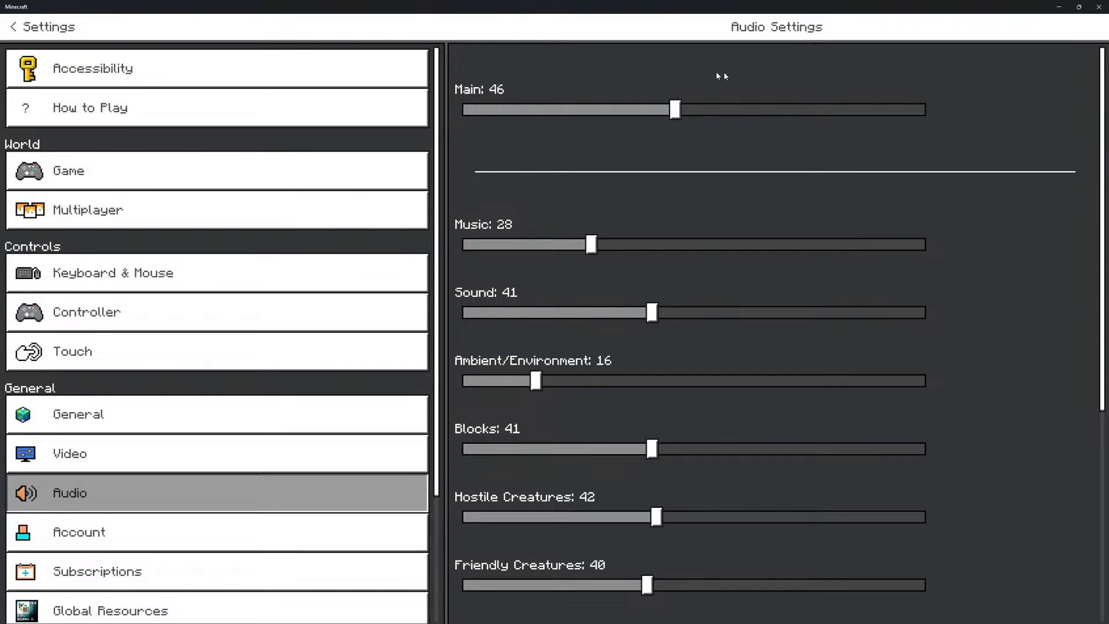
left_click_drag(591, 244, 461, 245)
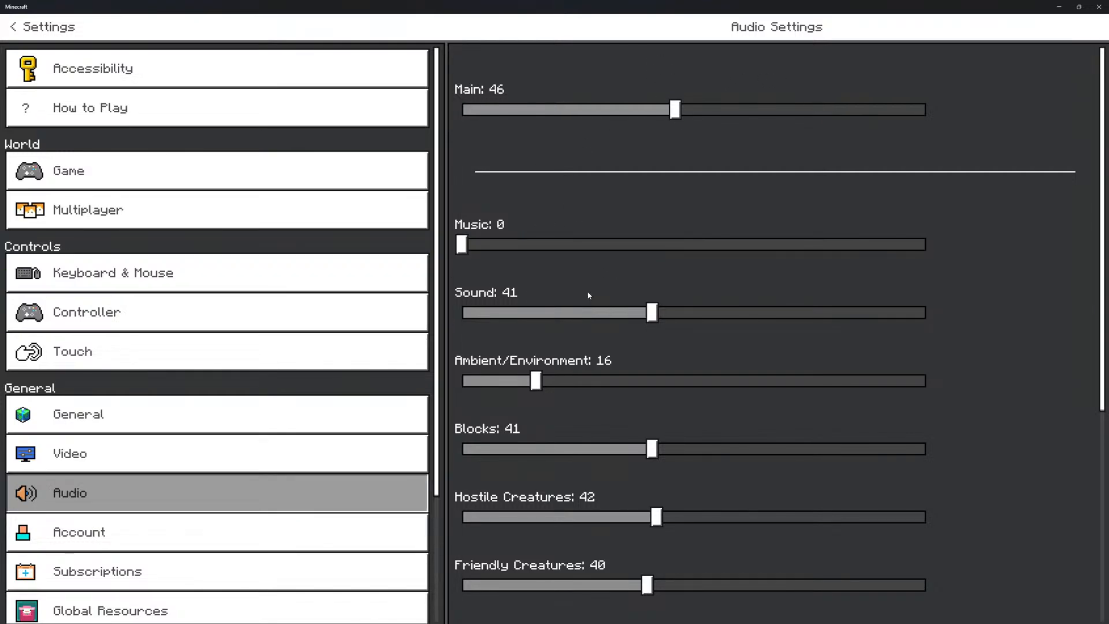
key("Escape")
key("Escape")
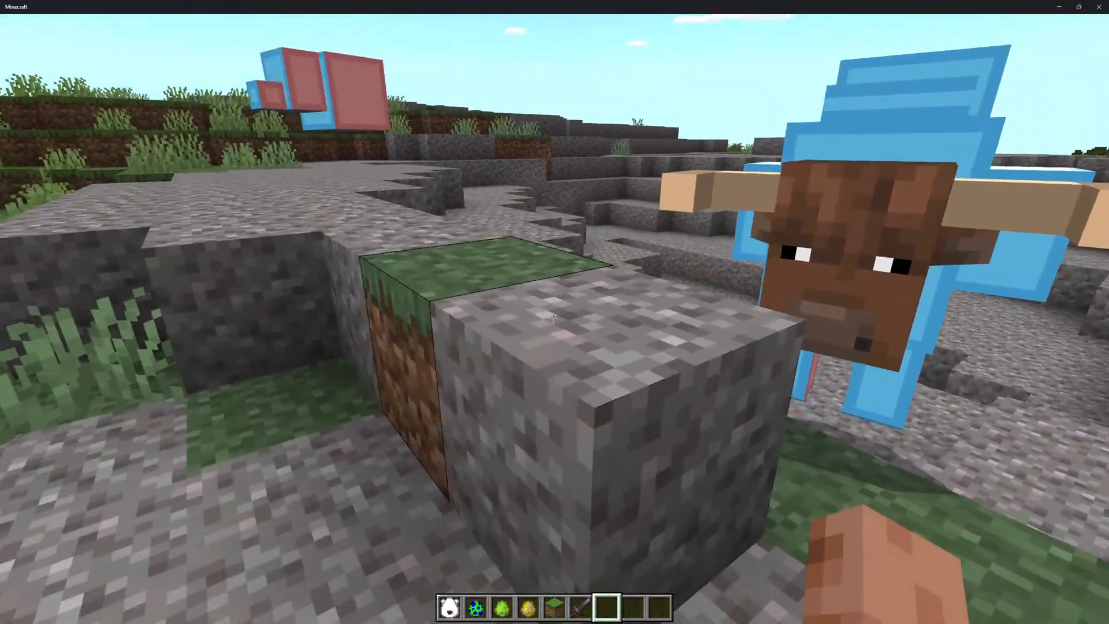
Break the raised blocks standing in front of the ox mount to clear the view.
left_click(552, 318)
left_click(553, 318)
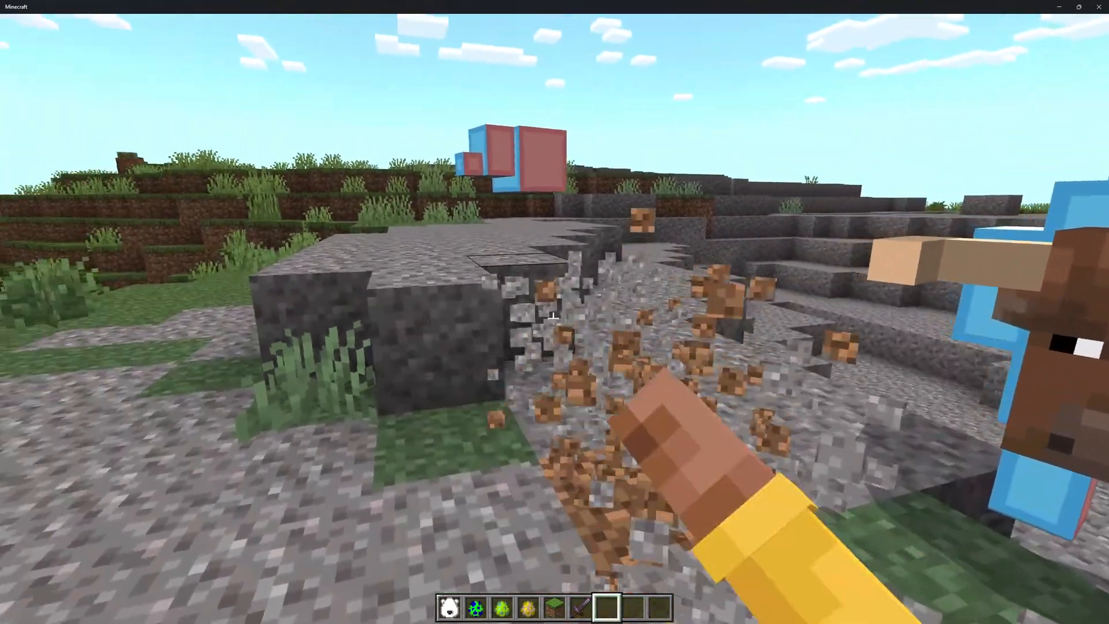
left_click(553, 318)
left_click(553, 319)
Mount and dismount the ox twice, viewing its textured face from the front and side in between.
right_click(553, 318)
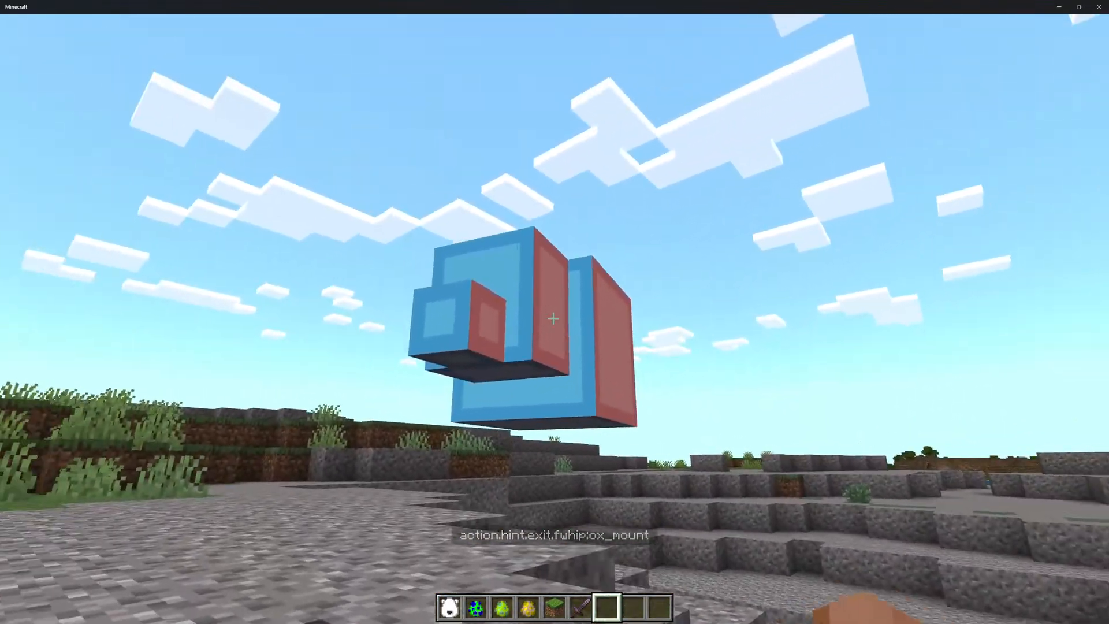
key("shift")
key("d")
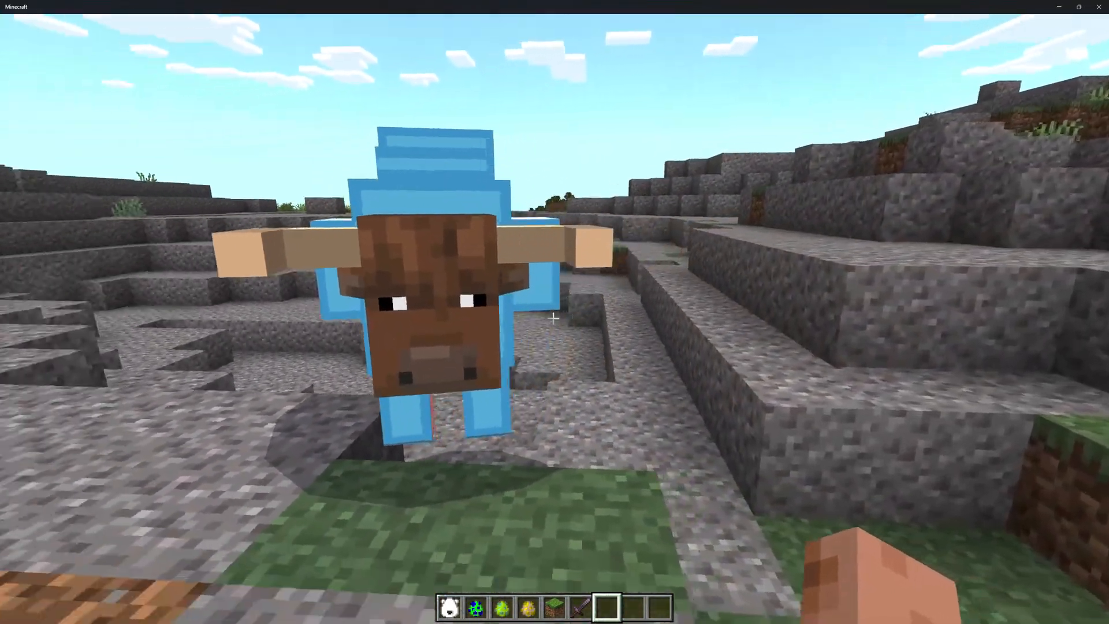
key("a")
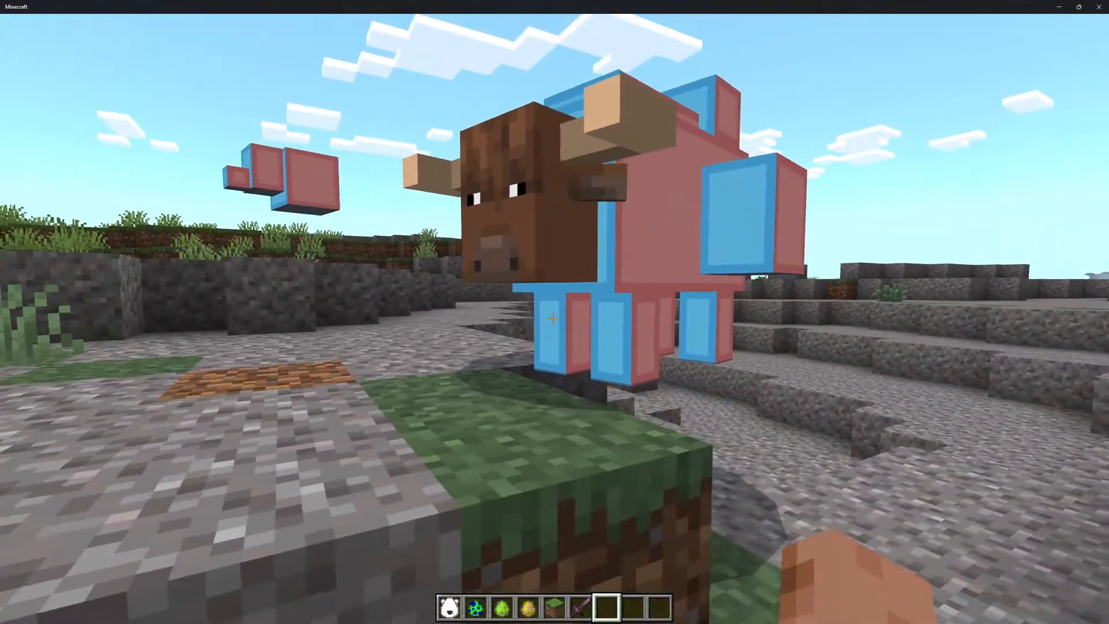
right_click(553, 318)
key("shift")
key("s")
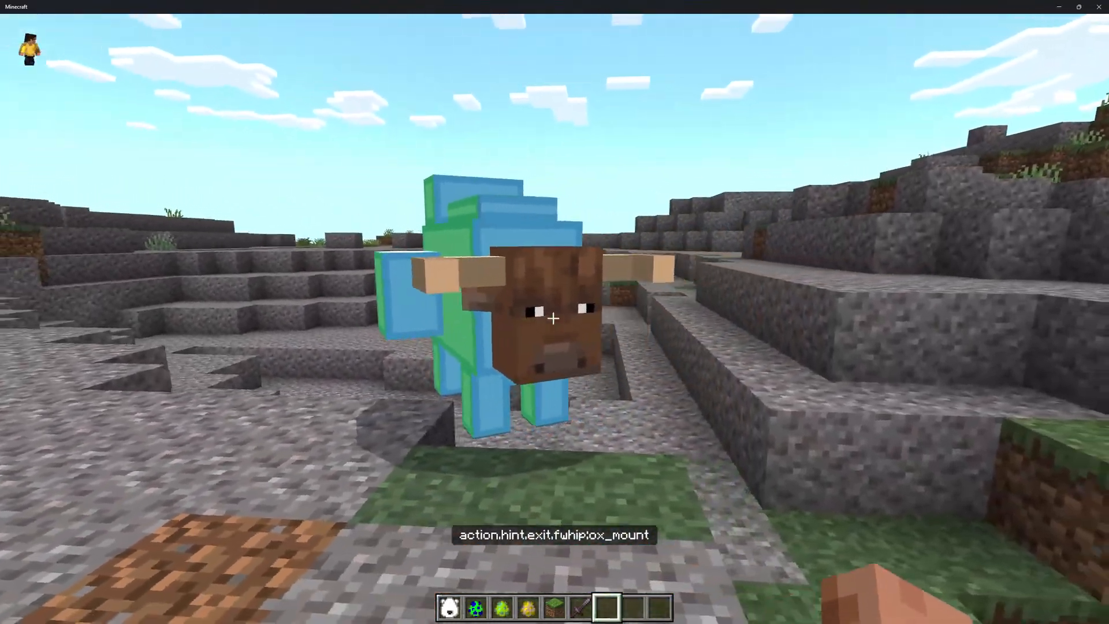
Walk around the ox and examine its head, ears, horns and muzzle from the front and both sides.
key("a")
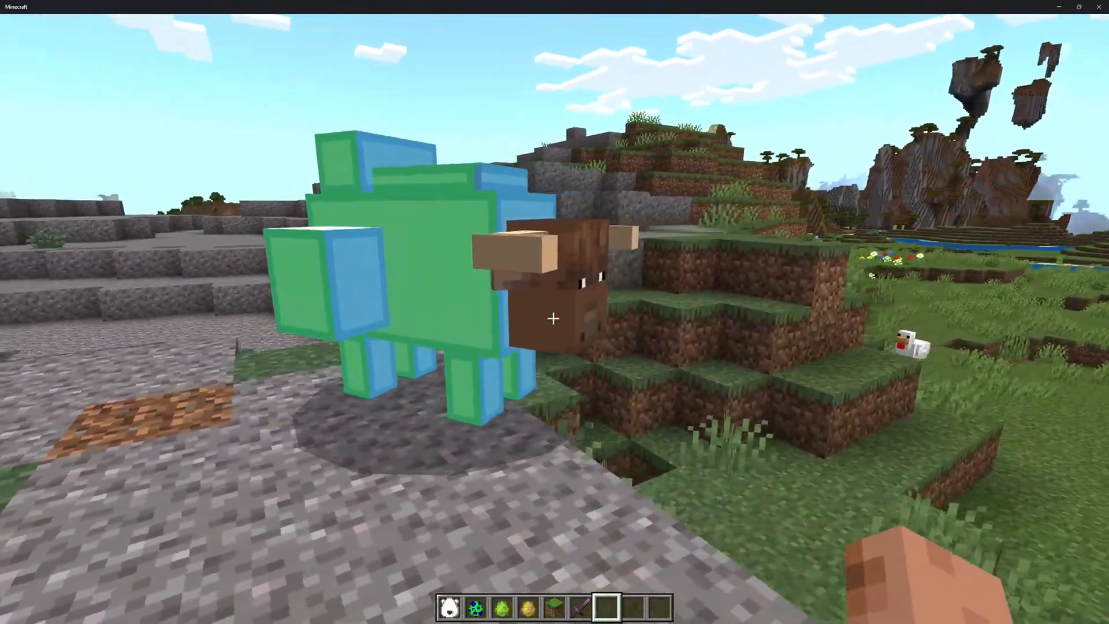
key("space")
key("a")
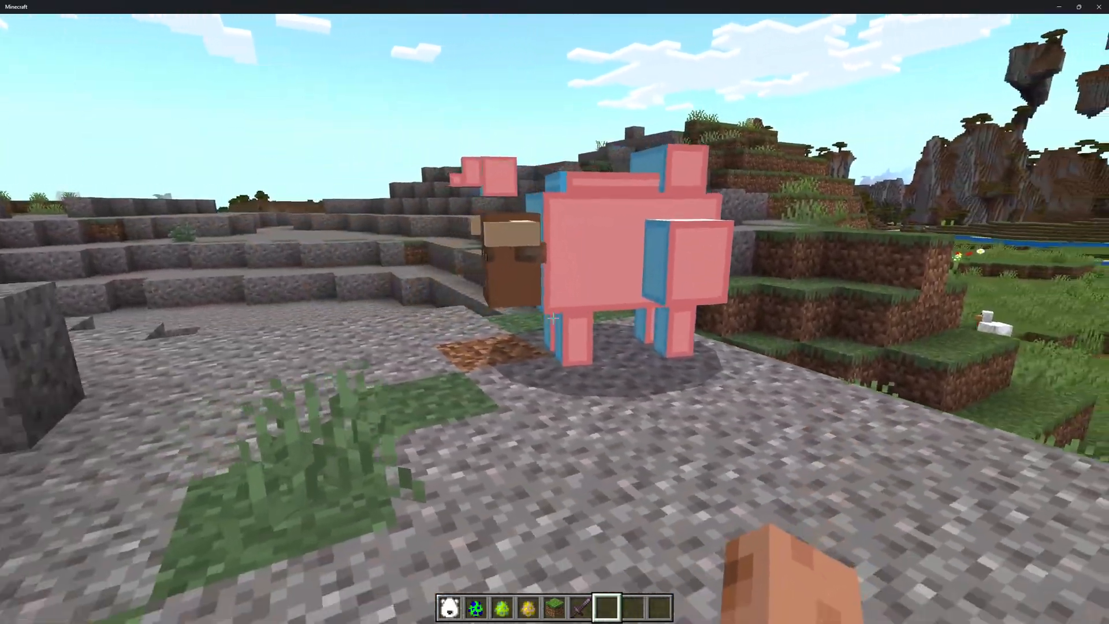
key("a")
key("space")
key("w")
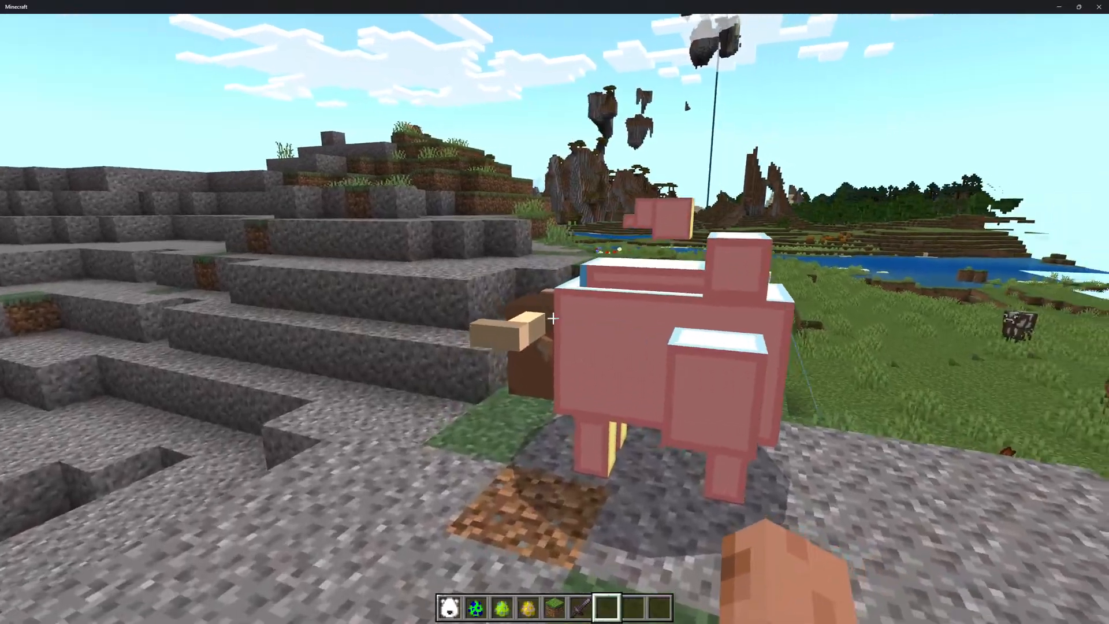
key("a")
key("a")
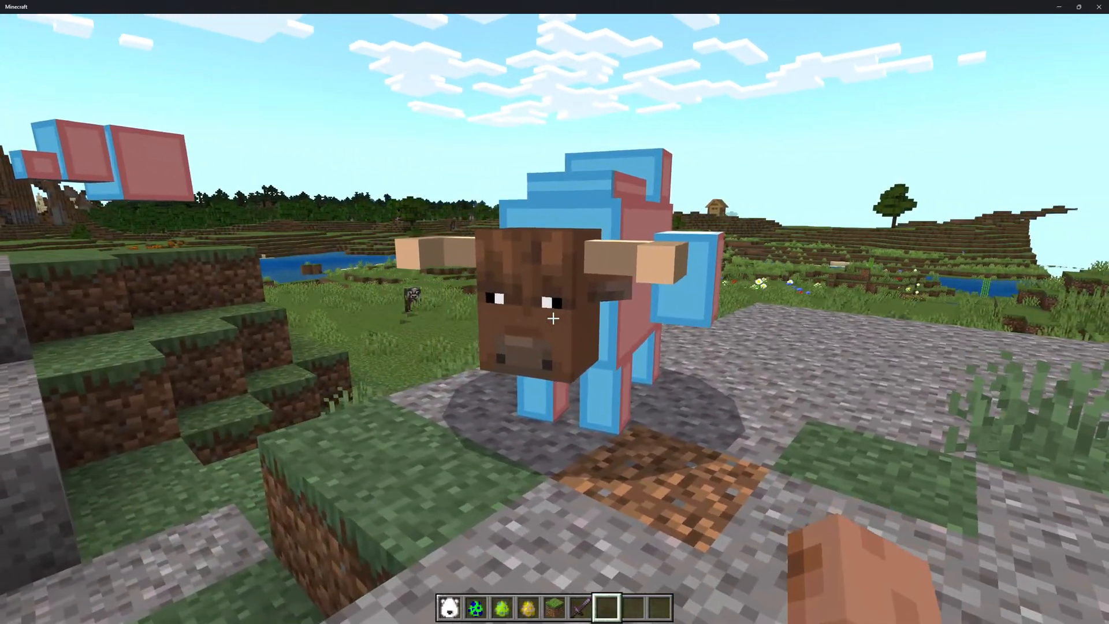
key("d")
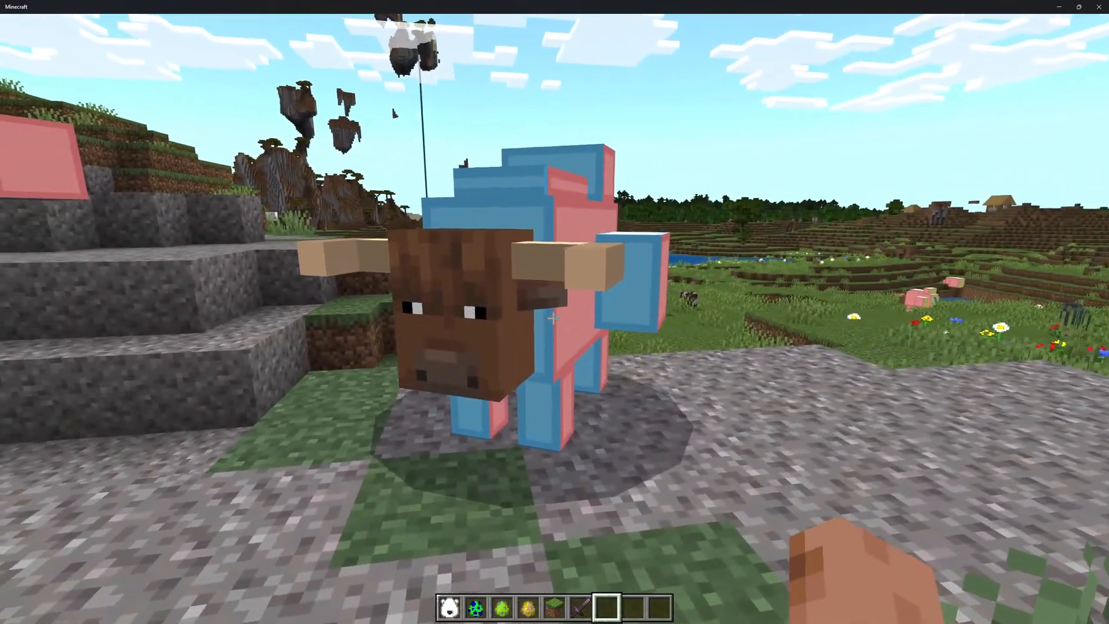
key("a")
key("d")
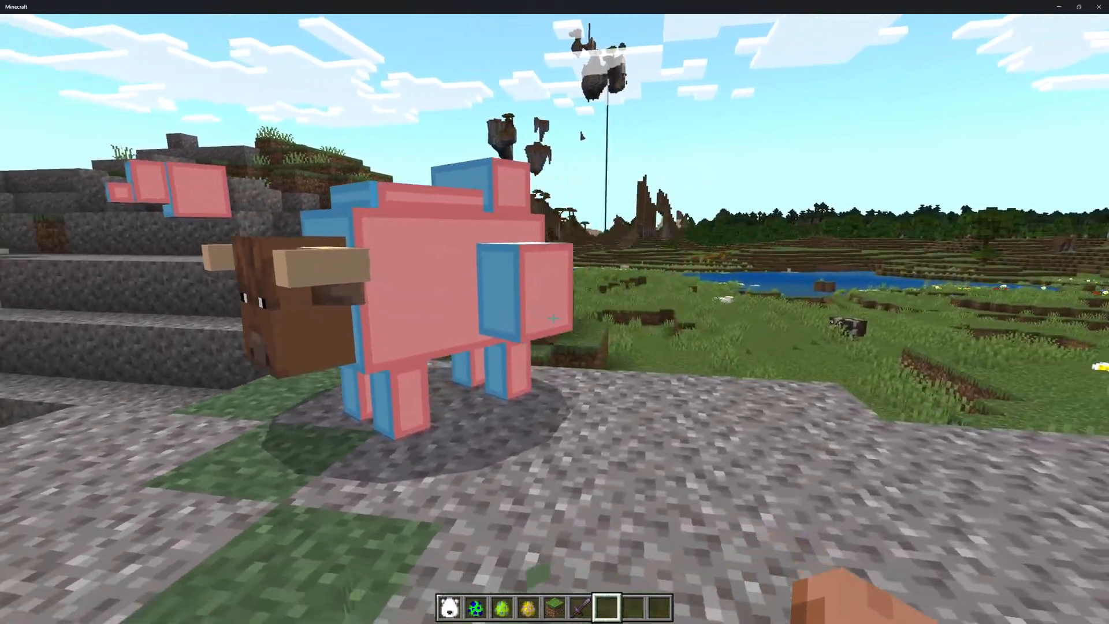
key("a")
key("d")
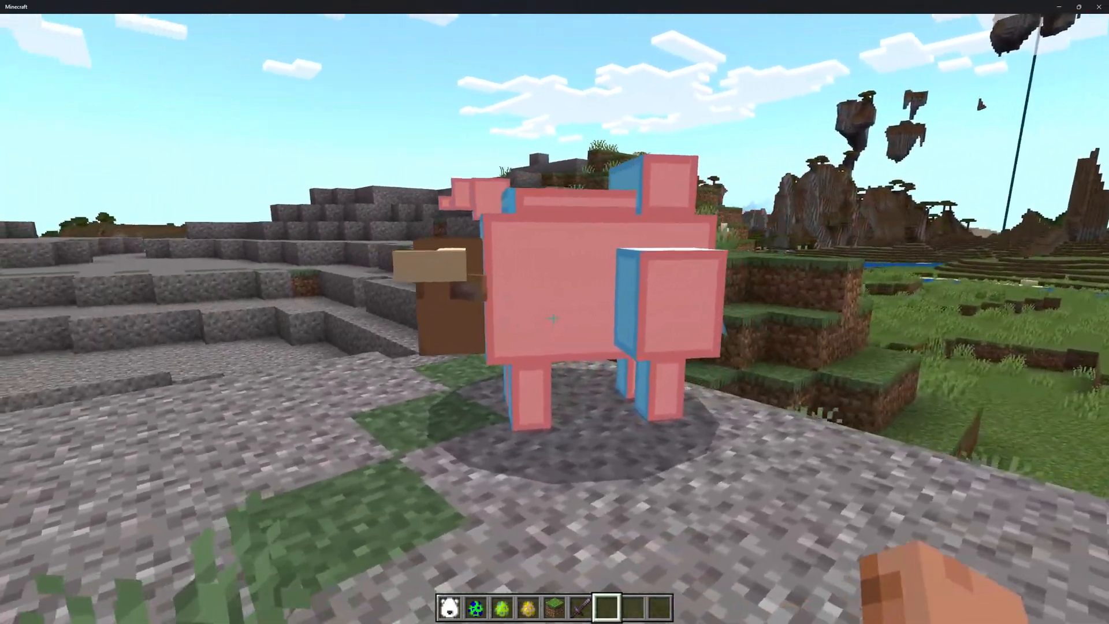
key("a")
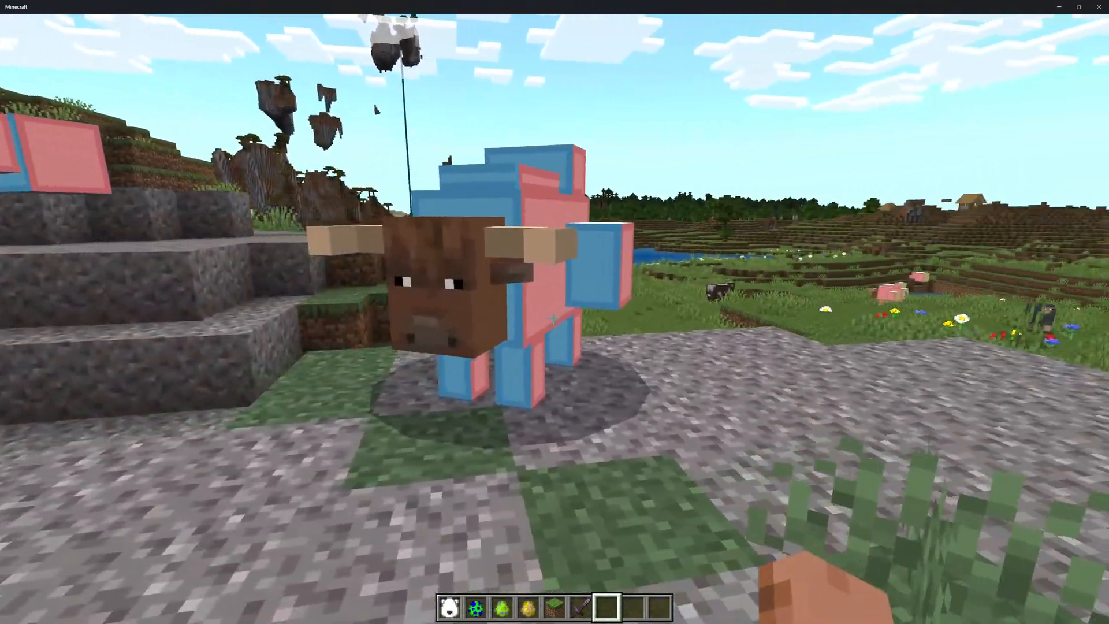
key("a")
Pause the game and switch to the ox_mount.png texture in Aseprite.
key("Escape")
key("alt+Tab")
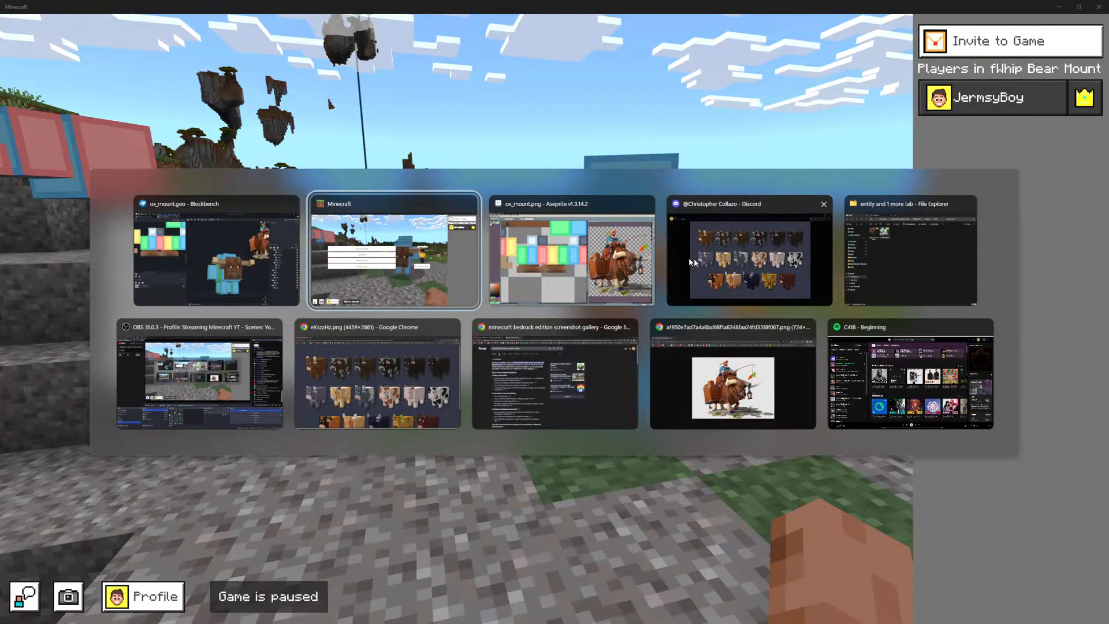
left_click(630, 279)
Try to widen the ox's muzzle by moving its two outer pixel columns one pixel outward on each side.
scroll(387, 312, "down", 3)
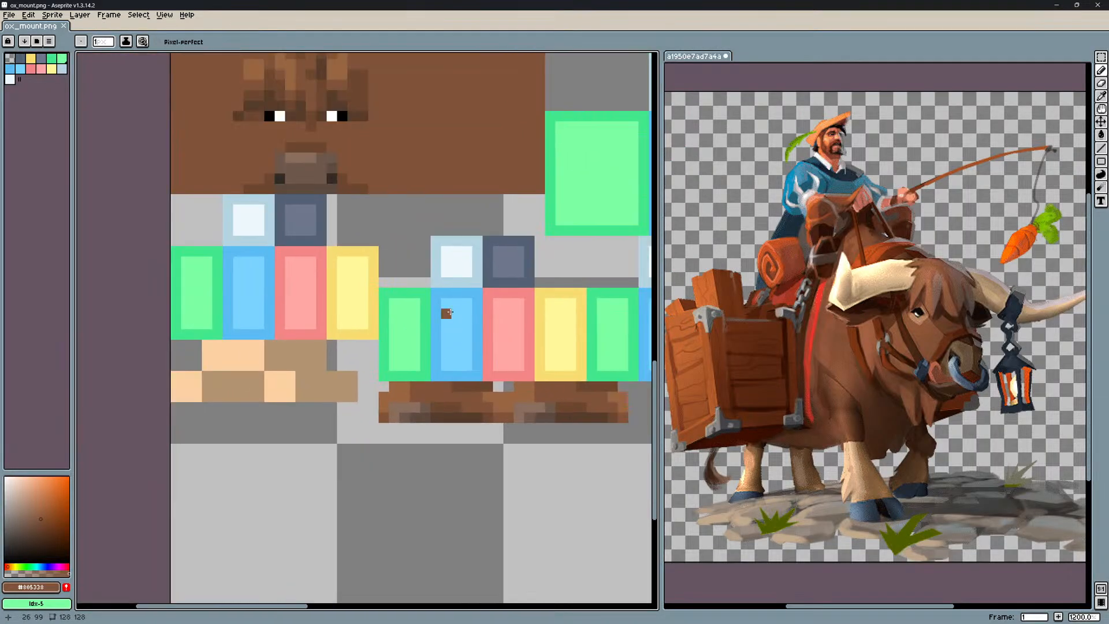
scroll(361, 312, "up", 3)
key("m")
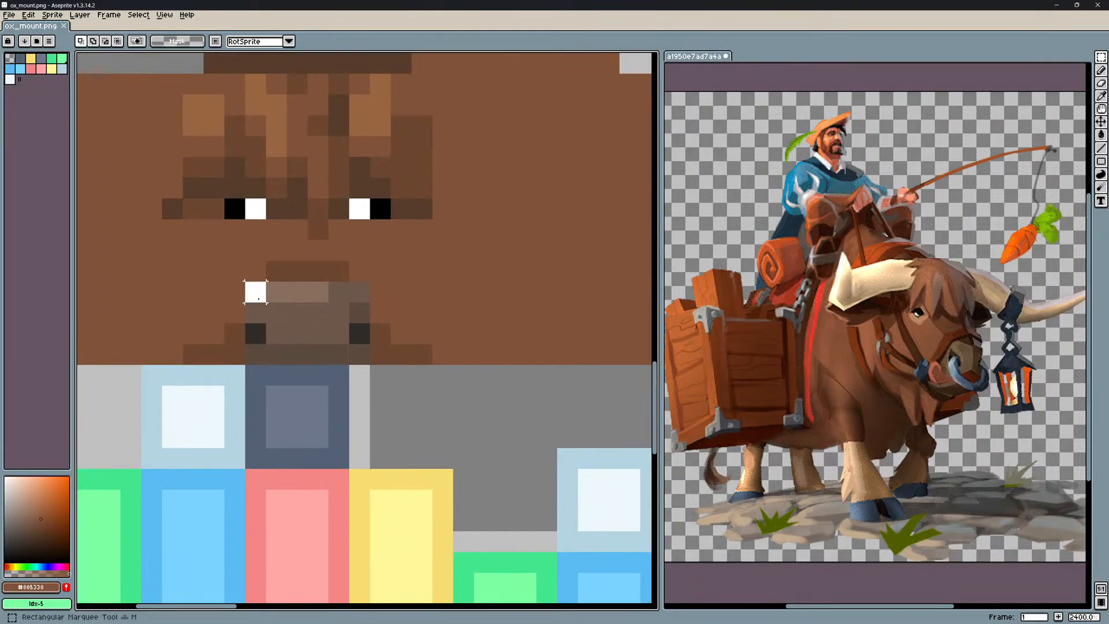
key("Delete")
left_click_drag(350, 283, 363, 293)
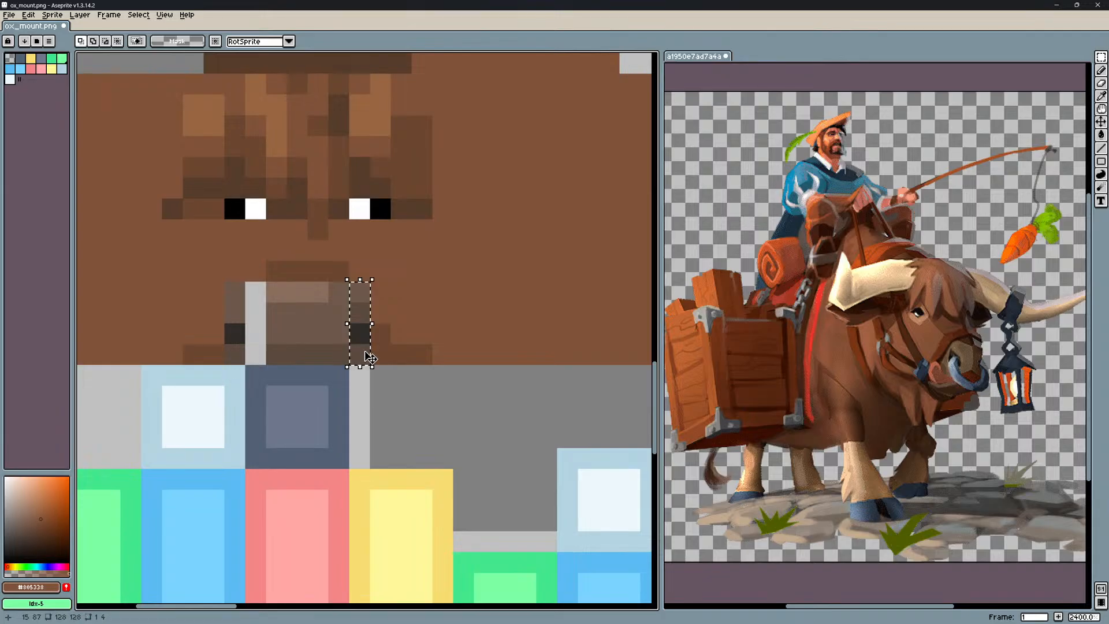
left_click_drag(363, 338, 376, 332)
key("ctrl+d")
Try filling the gaps inside the widened muzzle with its grey-brown and the darker brown of its bottom row.
key("b")
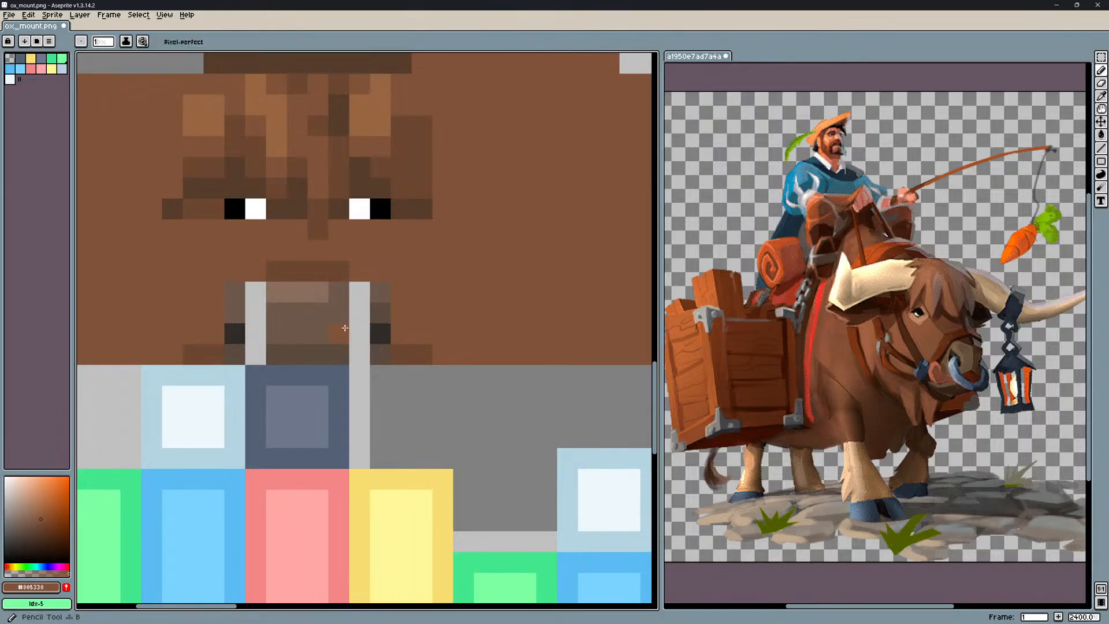
left_click(340, 353, "alt")
left_click(354, 353)
left_click(277, 312, "alt")
left_click(261, 307)
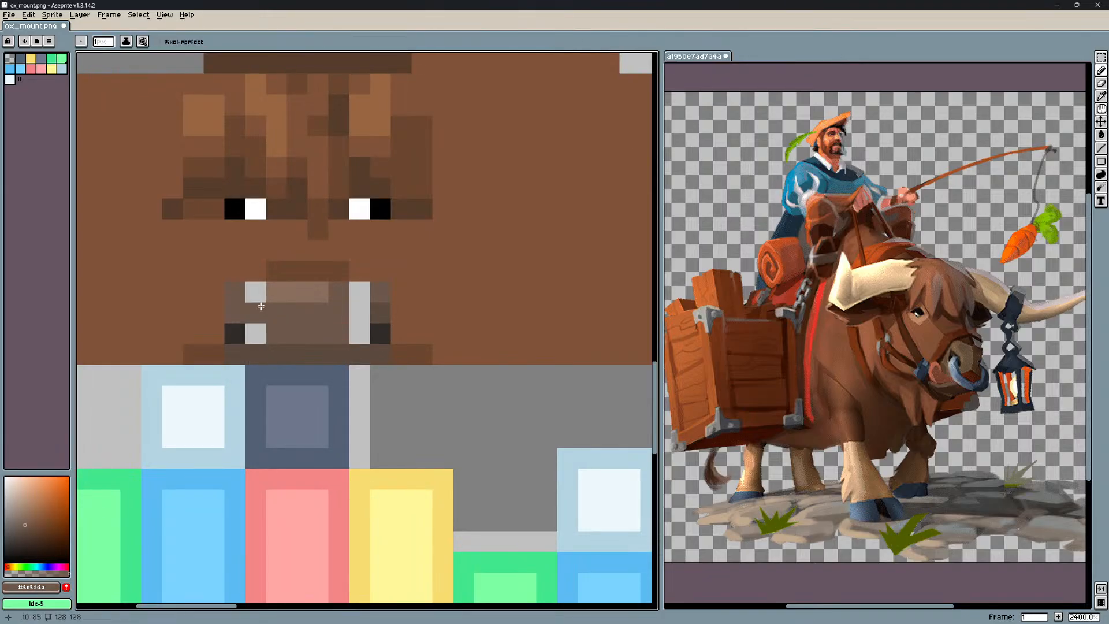
left_click_drag(359, 284, 359, 342)
scroll(443, 327, "down", 6)
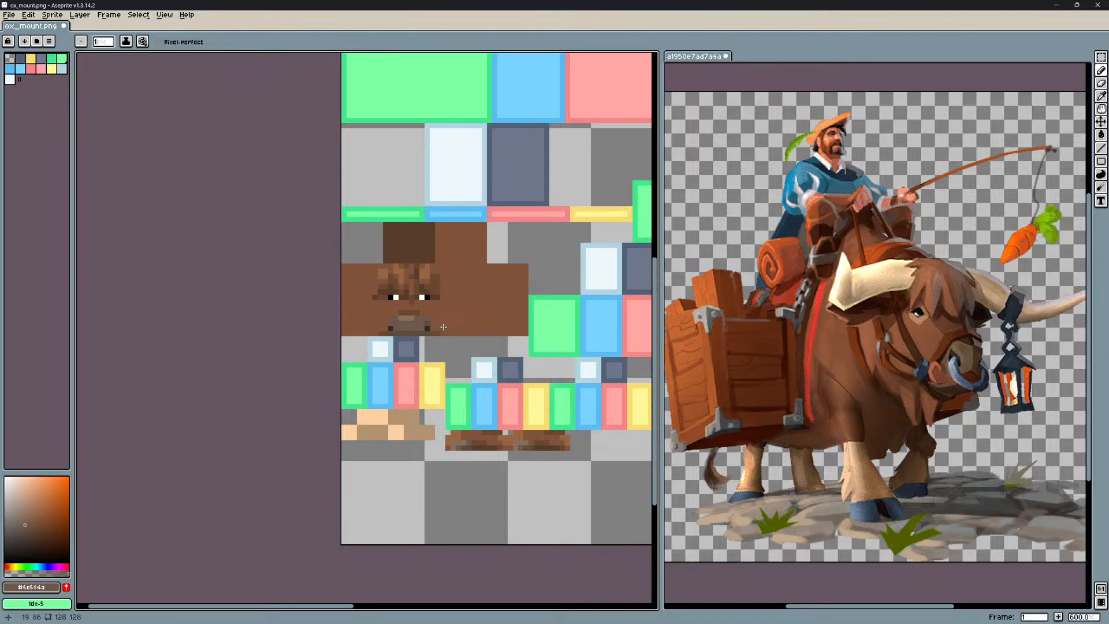
scroll(443, 327, "up", 4)
Undo the muzzle gap fills and the outward move of its edge columns, and clear the selection.
key("alt+Tab")
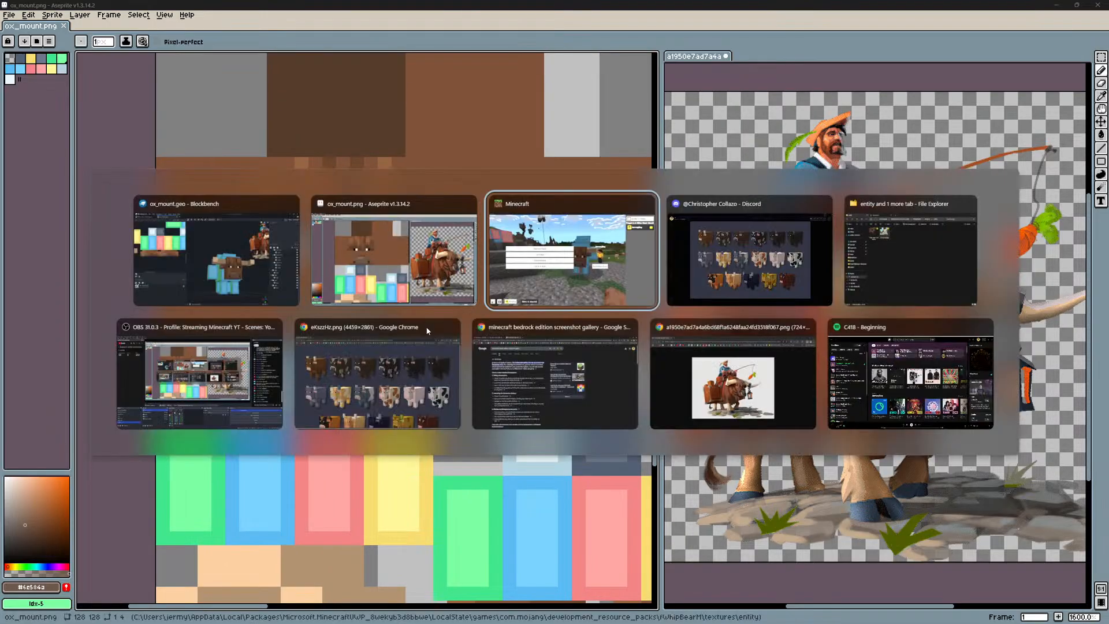
key("Escape")
scroll(289, 338, "up", 3)
key("ctrl+z")
key("ctrl+z")
key("ctrl+z")
key("ctrl+z")
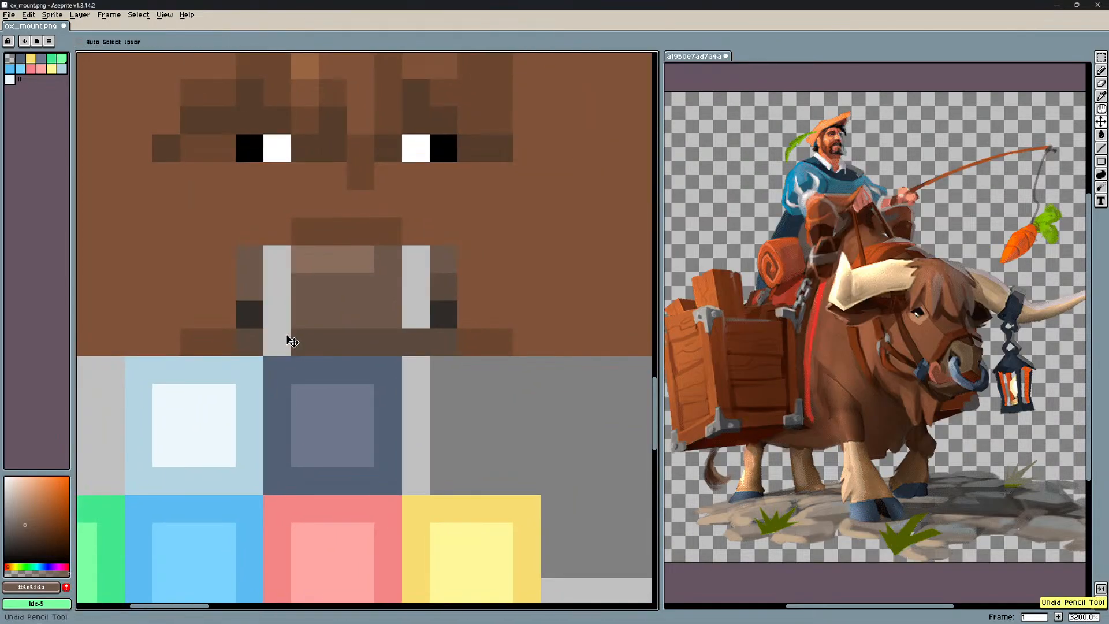
key("ctrl+z")
key("ctrl+z")
key("ctrl+z")
key("ctrl+z")
key("ctrl+d")
key("b")
scroll(290, 339, "down", 6)
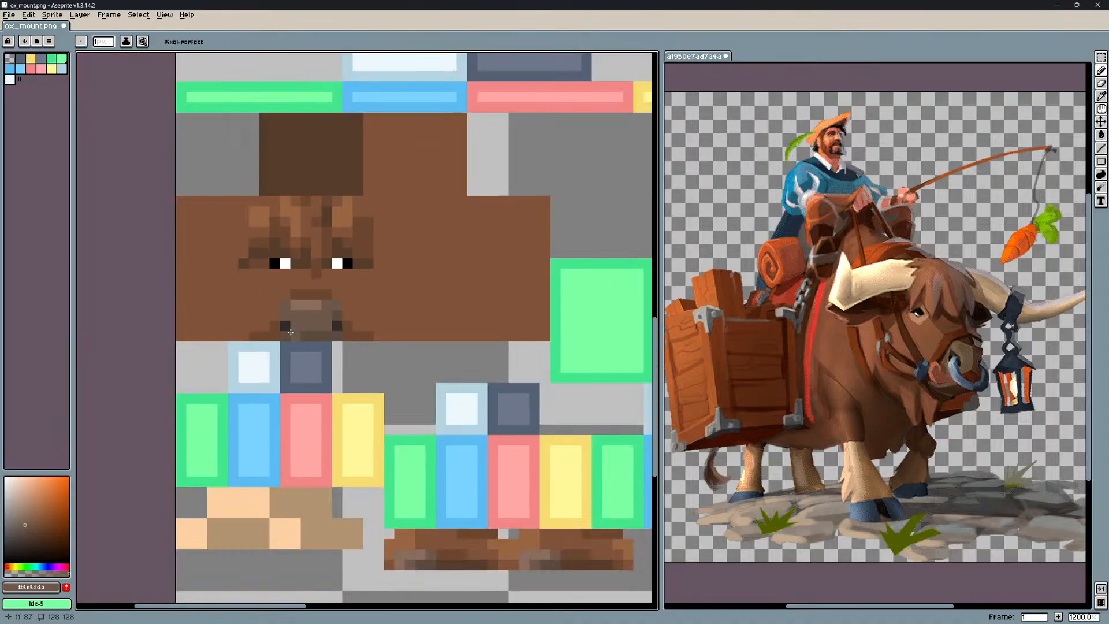
scroll(336, 339, "up", 1)
key("v")
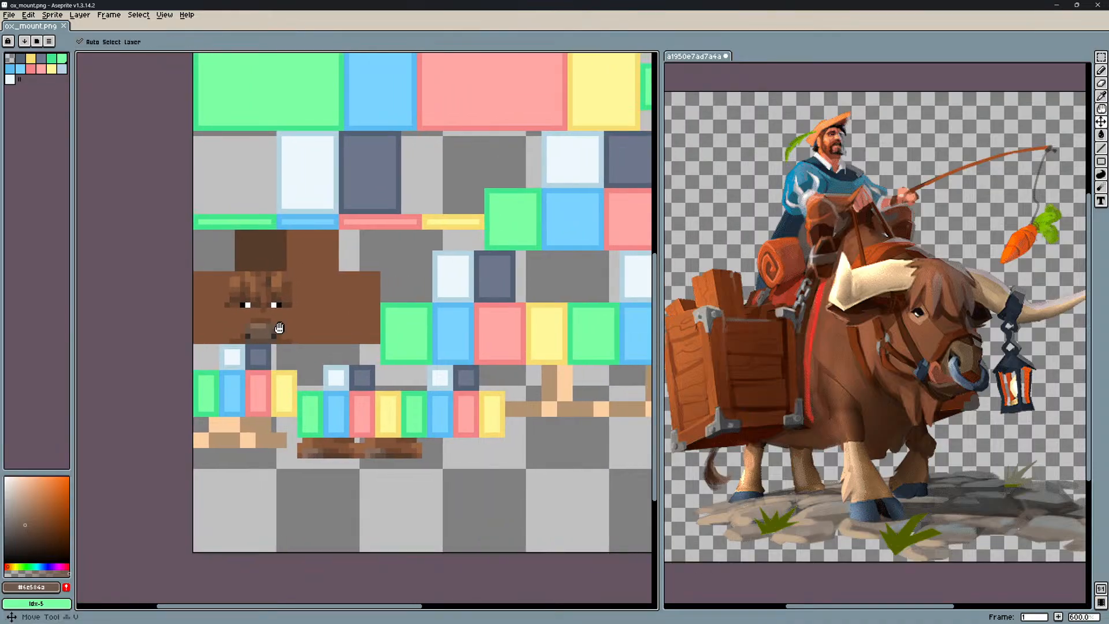
middle_click_drag(250, 325, 294, 346)
middle_click_drag(379, 366, 425, 380)
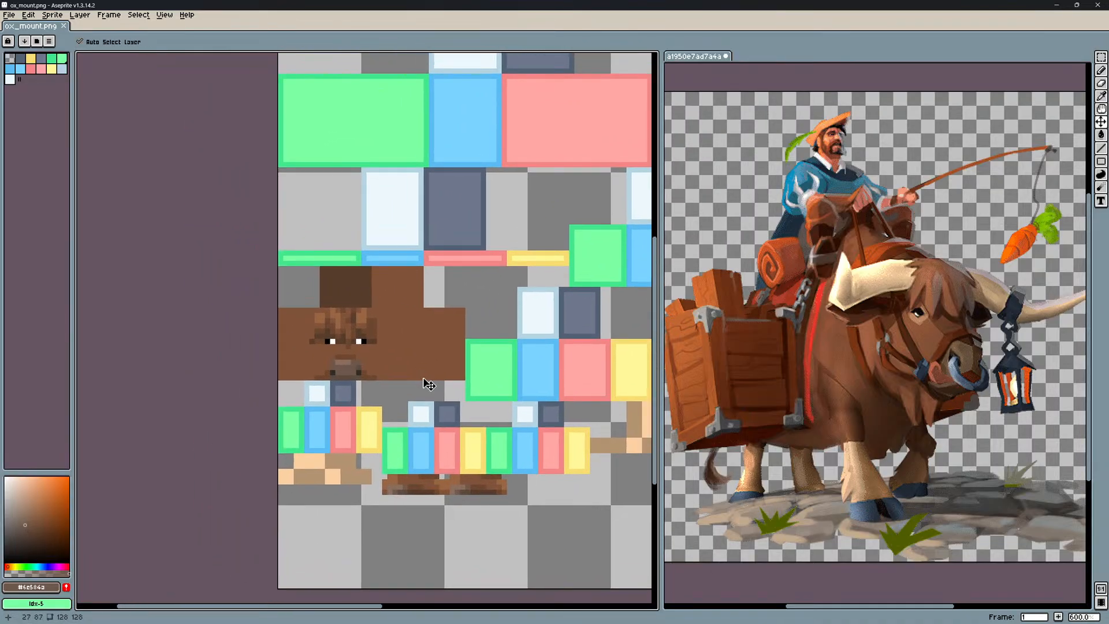
scroll(416, 375, "up", 1)
middle_click_drag(358, 362, 399, 356)
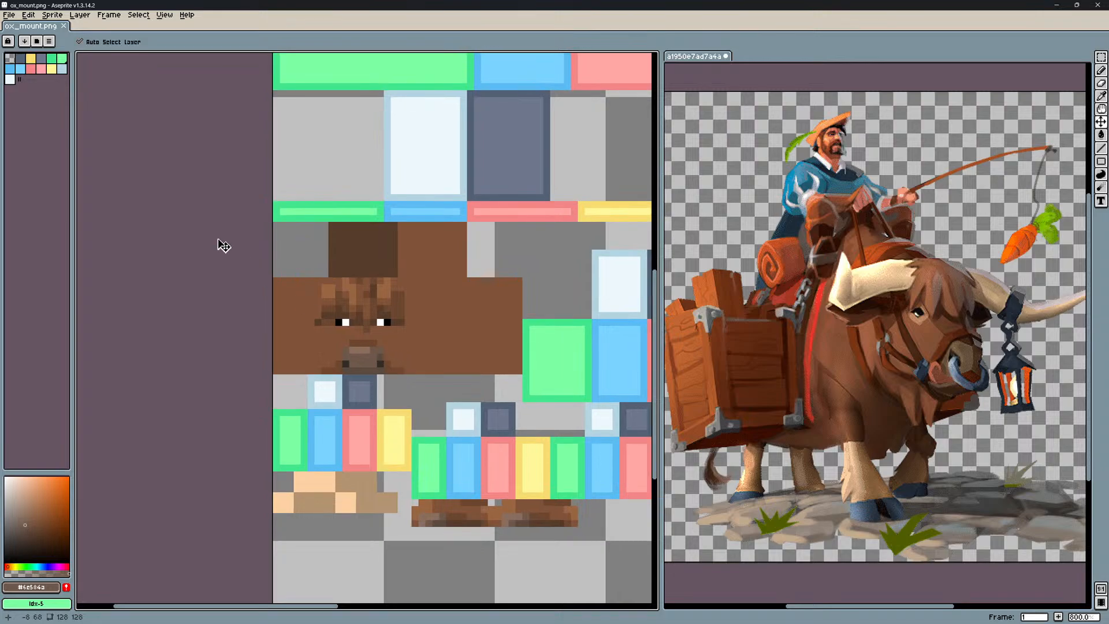
key("alt+Tab")
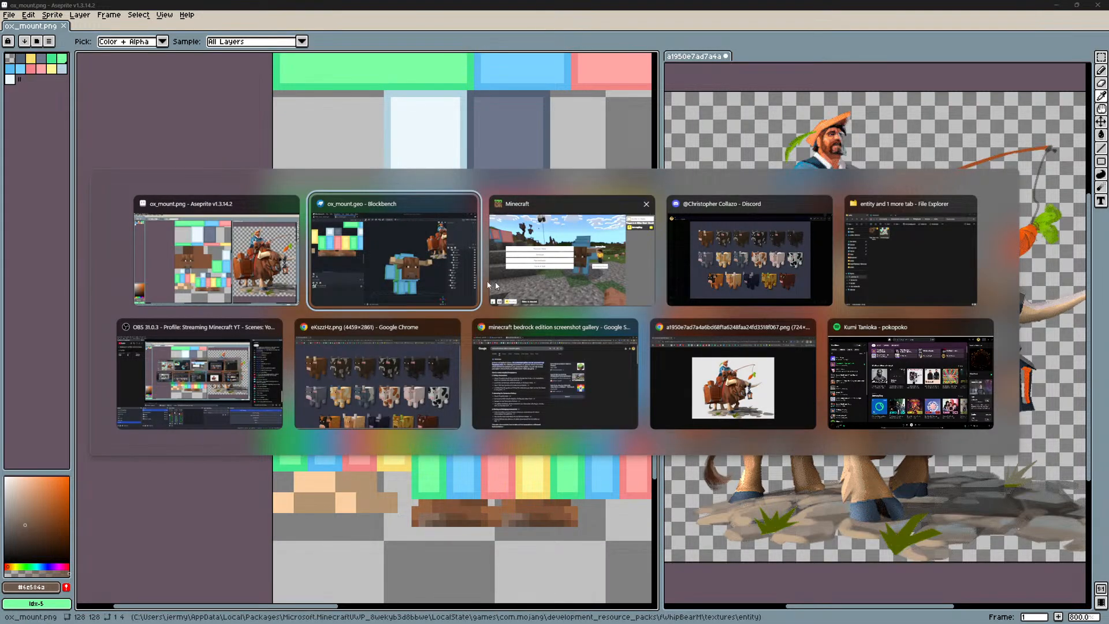
key("Escape")
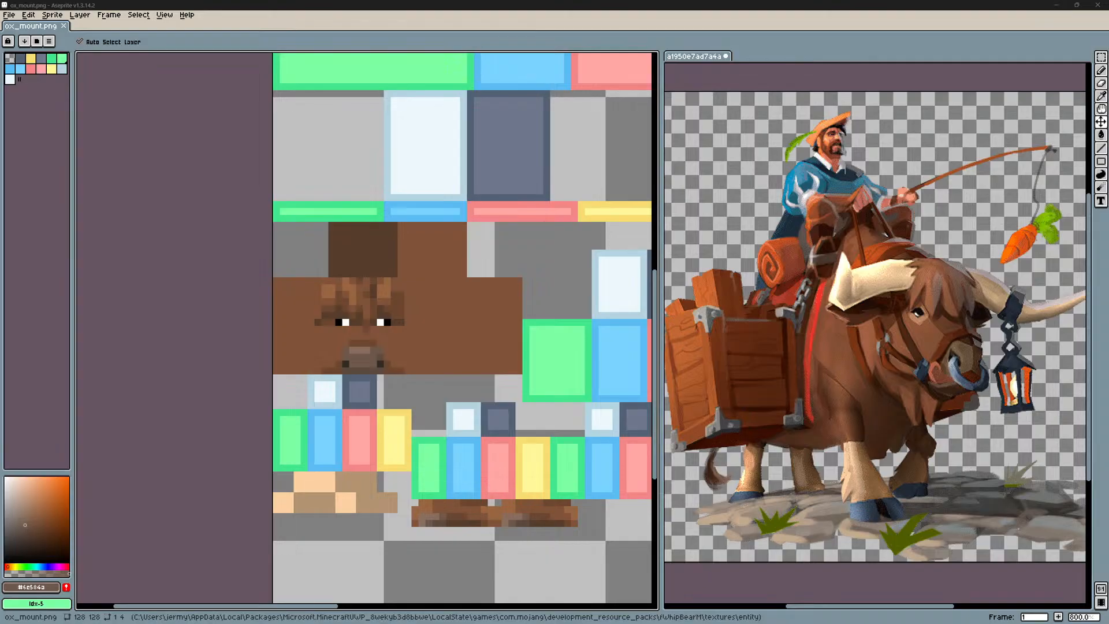
Switch to Blockbench and view the fwhip_bear_mount.geo model's head from the front for reference.
key("alt+Tab")
left_click_drag(539, 46, 665, 256)
left_click_drag(602, 315, 763, 264)
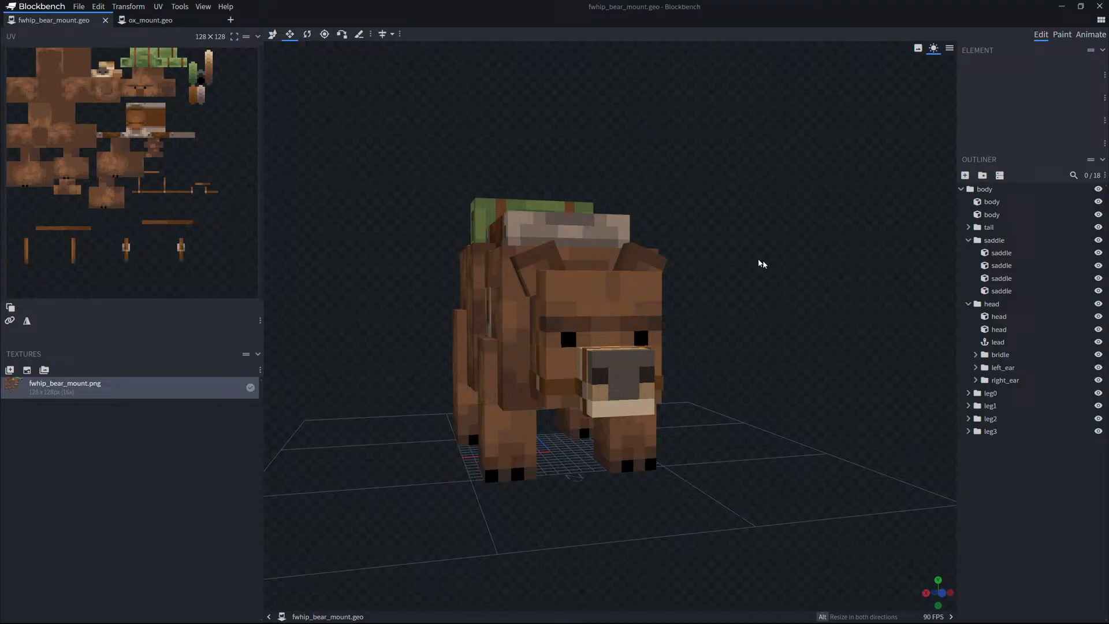
Open the ox_mount.geo model and examine its face, ears and muzzle from the front.
left_click(167, 21)
left_click_drag(355, 79, 410, 103)
left_click_drag(389, 109, 359, 105)
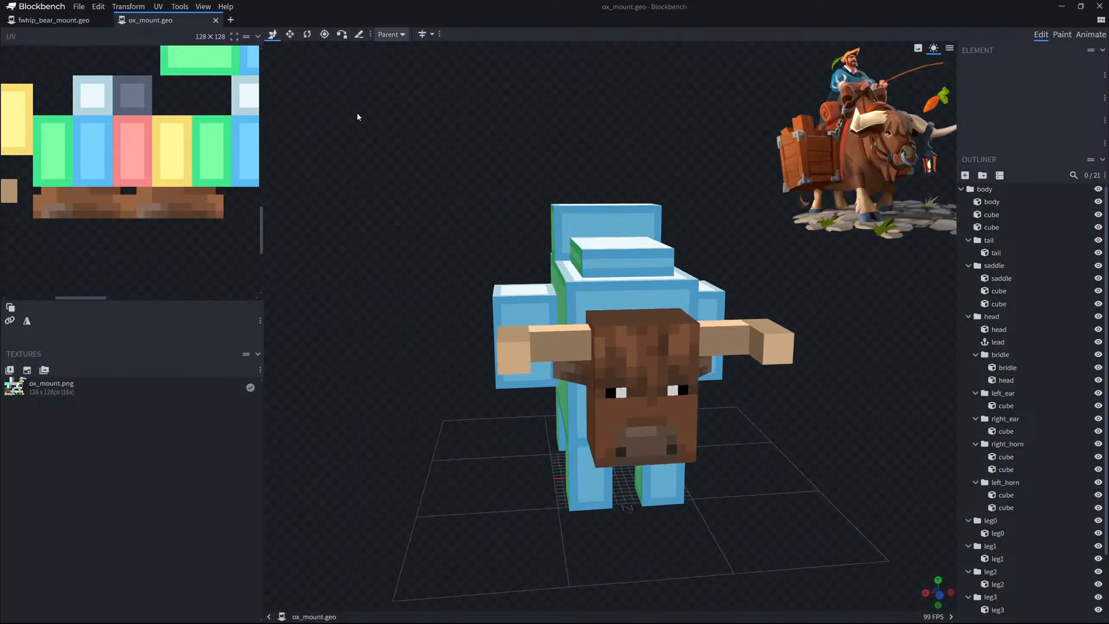
scroll(359, 105, "up", 4)
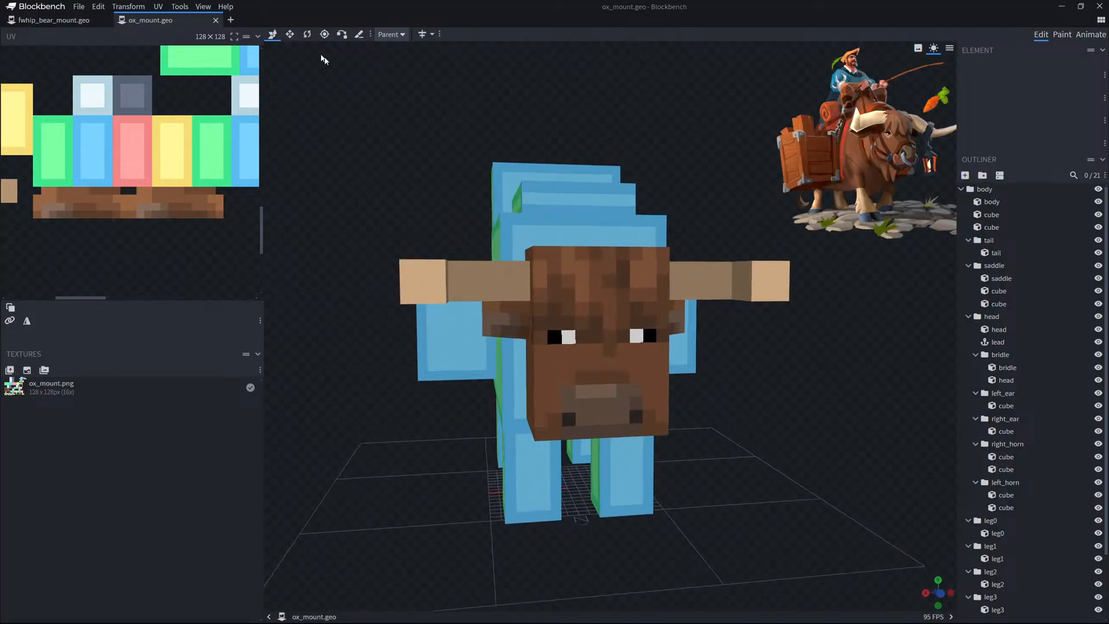
Resize the ox model's head cube to 8 wide and 13 high, narrowing it equally from both sides and raising its lower edge.
left_click(604, 363)
key("v")
left_click_drag(596, 385, 596, 374)
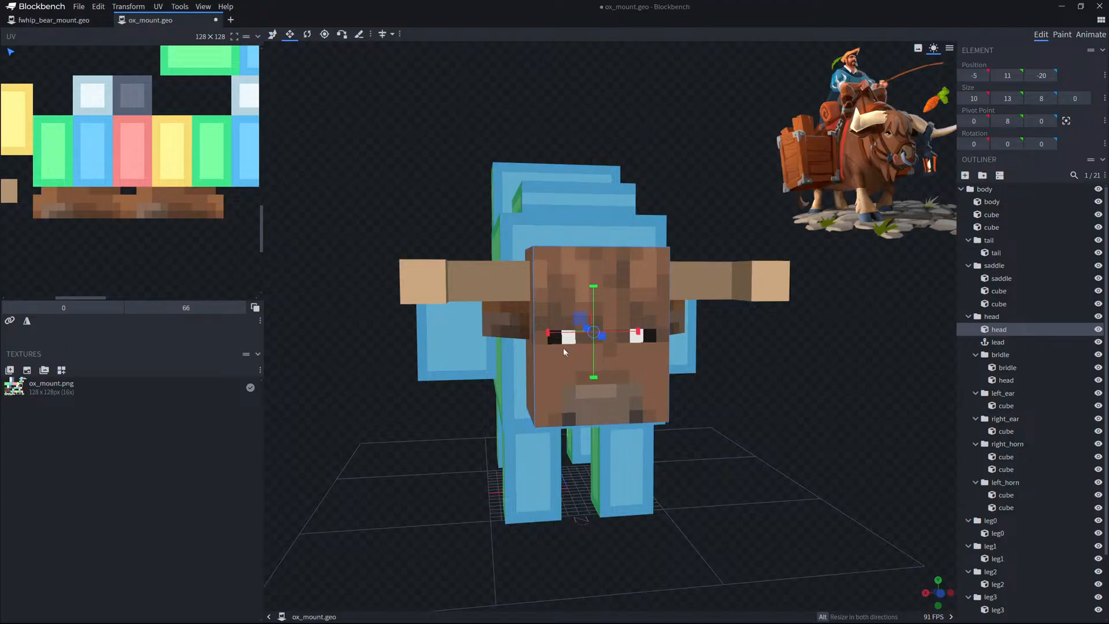
left_click_drag(549, 335, 564, 335)
left_click_drag(651, 334, 642, 334)
mouse_move(804, 371)
left_mouse_down()
mouse_move(728, 374)
mouse_move(800, 373)
left_mouse_up()
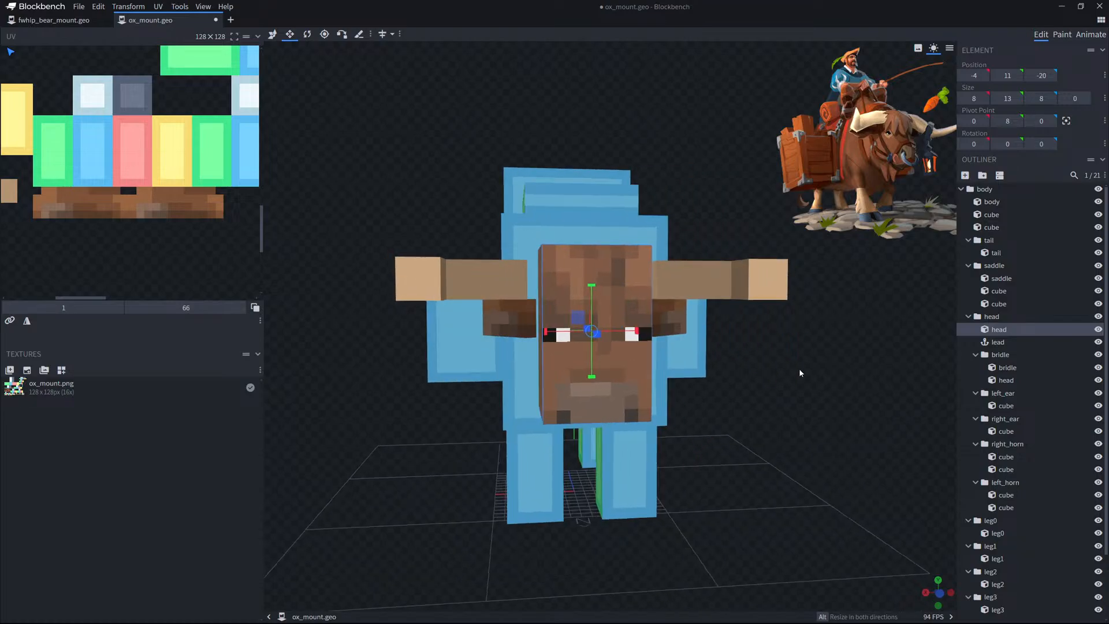
Switch to the cow variants reference image, examine the head and muzzle proportions, and return to Blockbench.
key("alt+Tab")
left_click_drag(1108, 135, 528, 0)
left_click(310, 146)
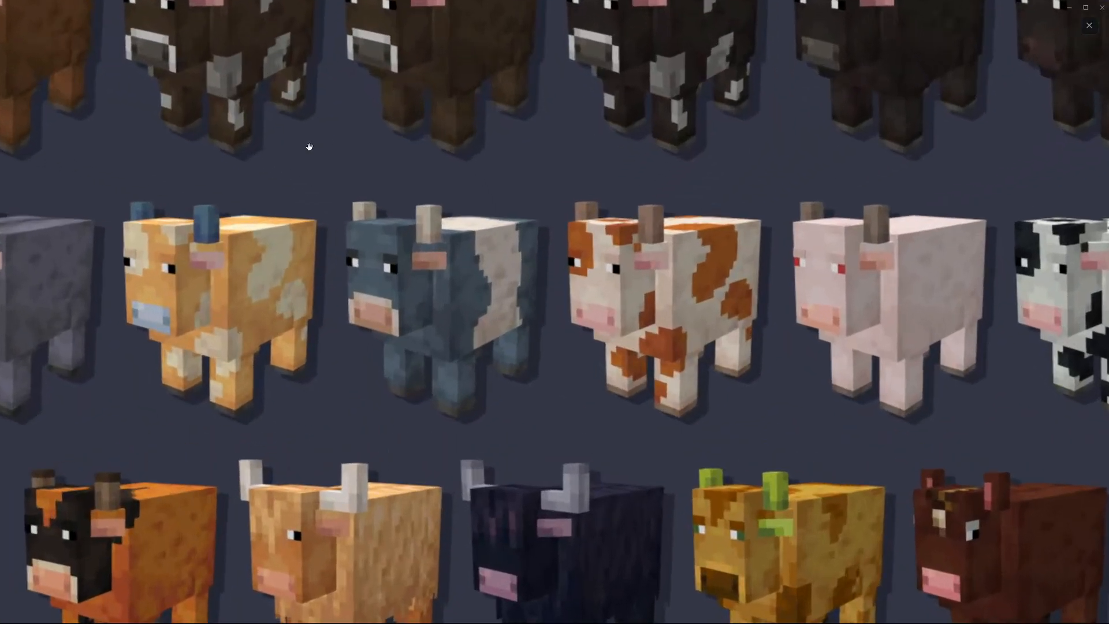
left_click_drag(254, 128, 581, 411)
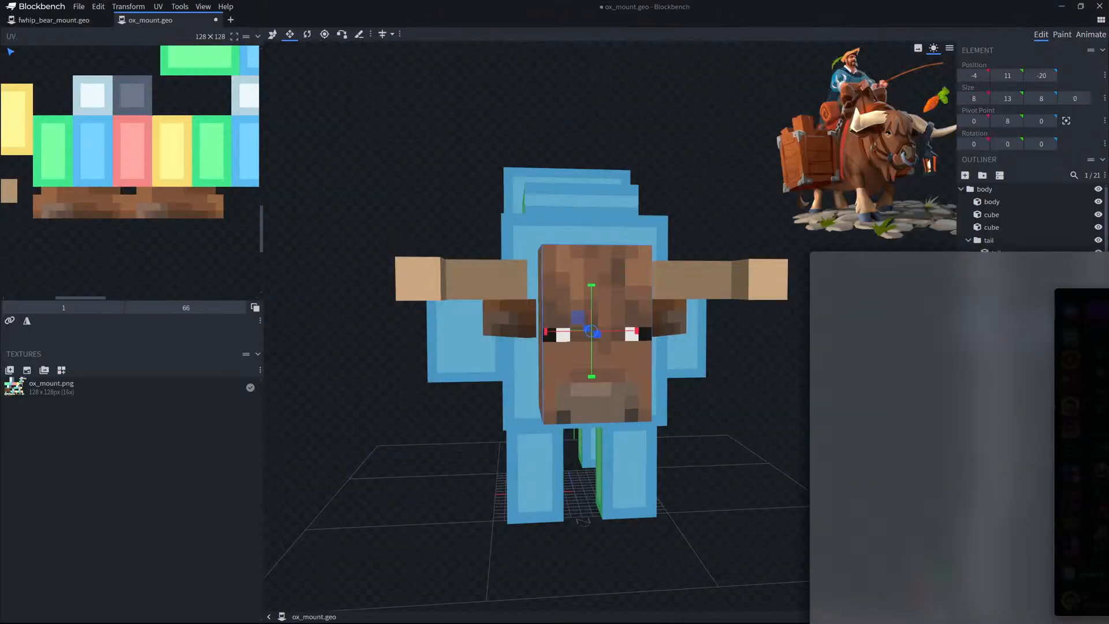
Reduce the head cube's depth to 6 from the front and raise its lower edge further.
left_click_drag(791, 416, 824, 406)
left_click_drag(659, 339, 638, 331)
left_click_drag(725, 359, 642, 362)
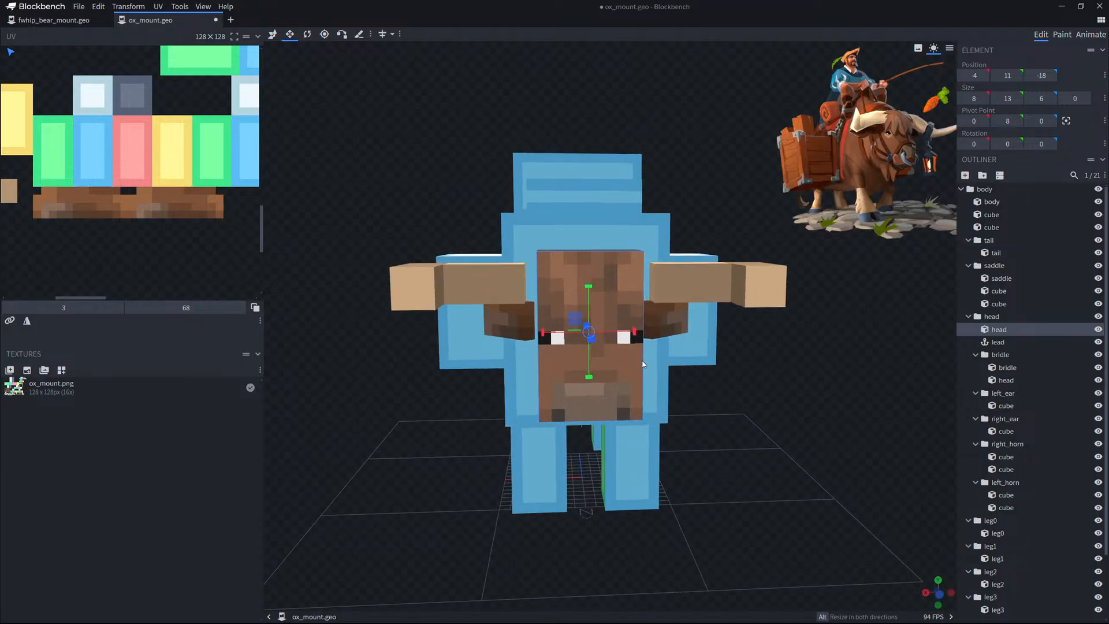
left_click_drag(741, 409, 773, 395)
scroll(760, 403, "up", 3)
left_click_drag(593, 379, 594, 366)
left_click_drag(717, 381, 693, 396)
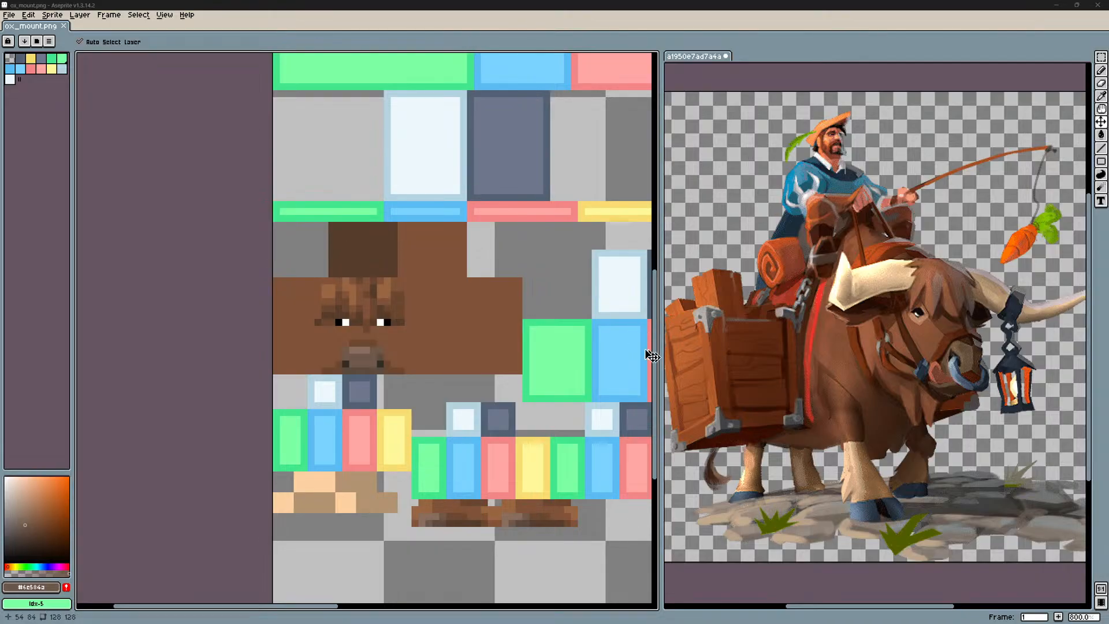
Switch to Aseprite and shift the ox face's muzzle area up by one pixel in ox_mount.png.
scroll(503, 329, "down", 1)
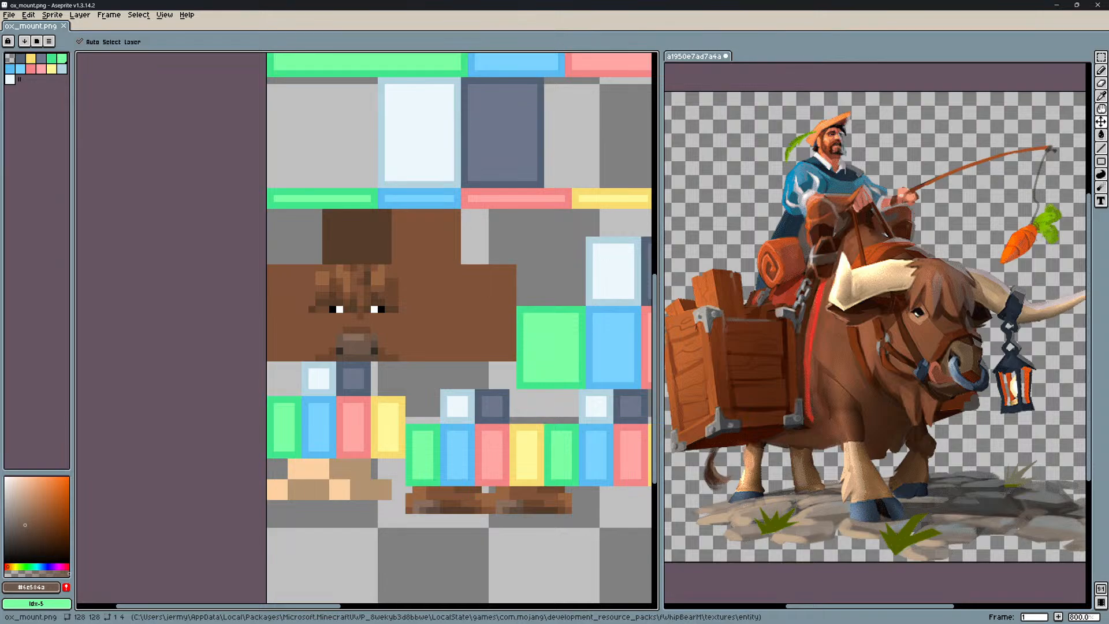
scroll(367, 321, "up", 2)
key("m")
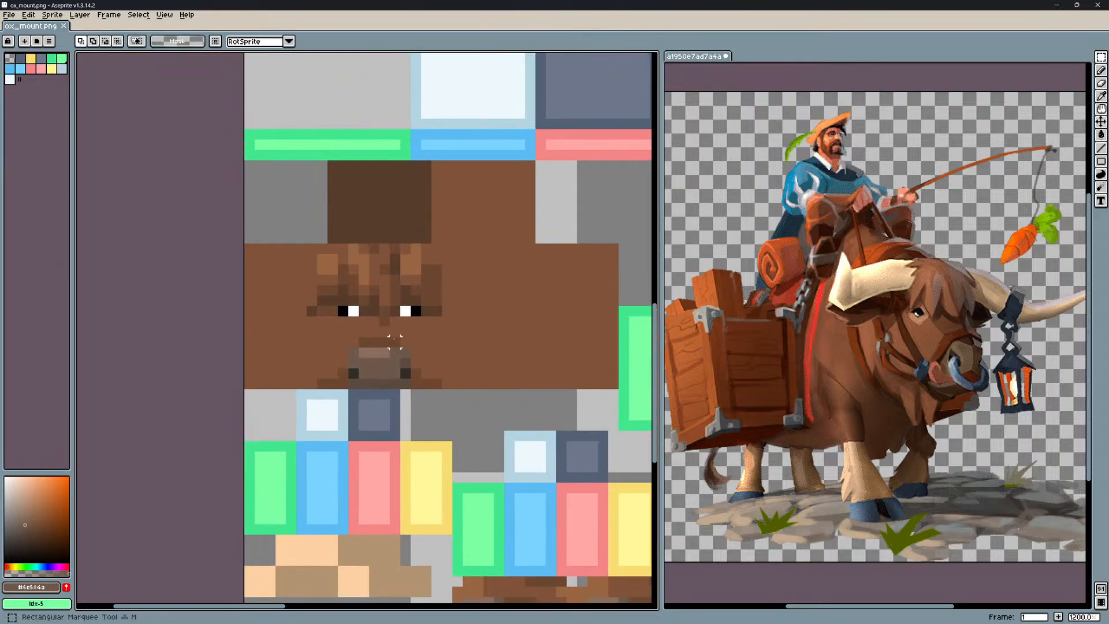
left_click_drag(434, 242, 383, 379)
left_click(381, 391)
key("Return")
key("ctrl+s")
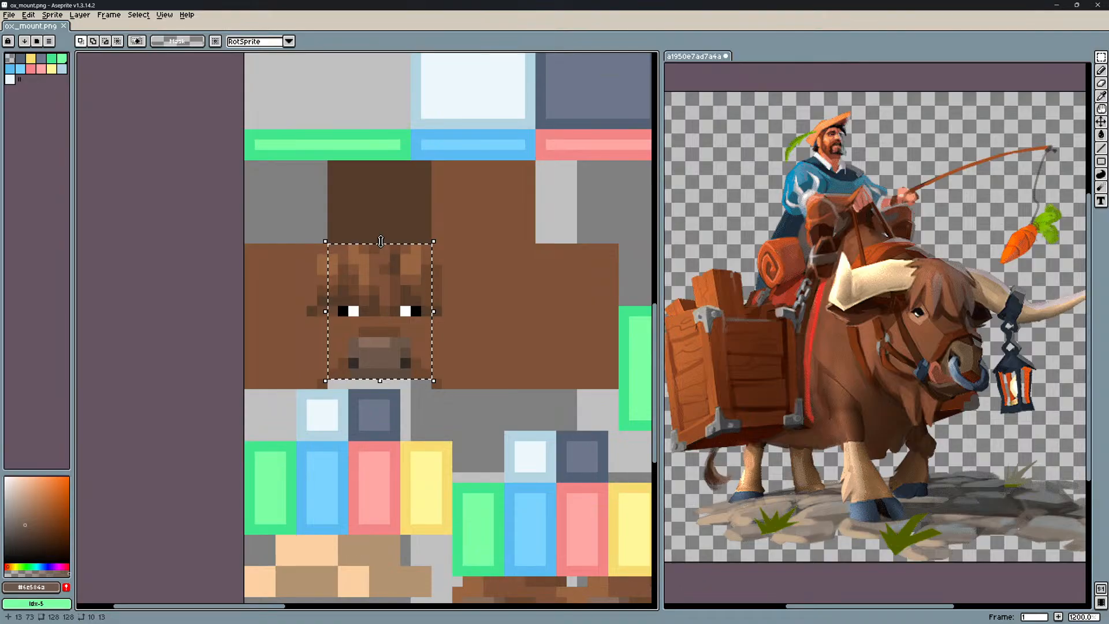
Move the 10 × 5 pixel lower face region up by another pixel and clear the selection.
left_click_drag(380, 241, 380, 241)
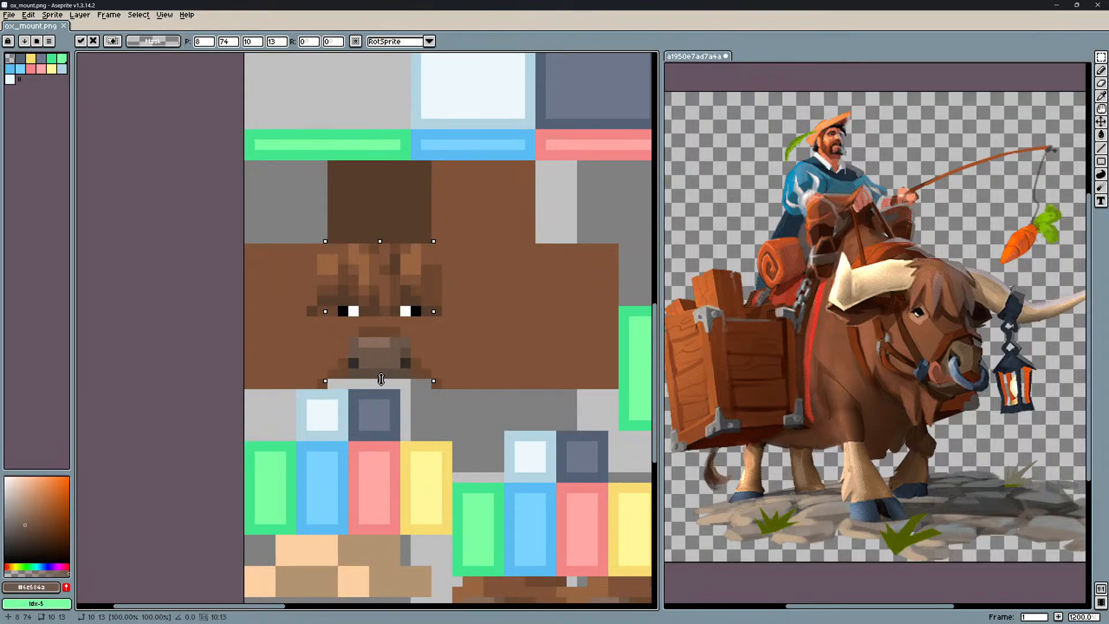
left_click_drag(382, 370, 383, 371)
key("ctrl+d")
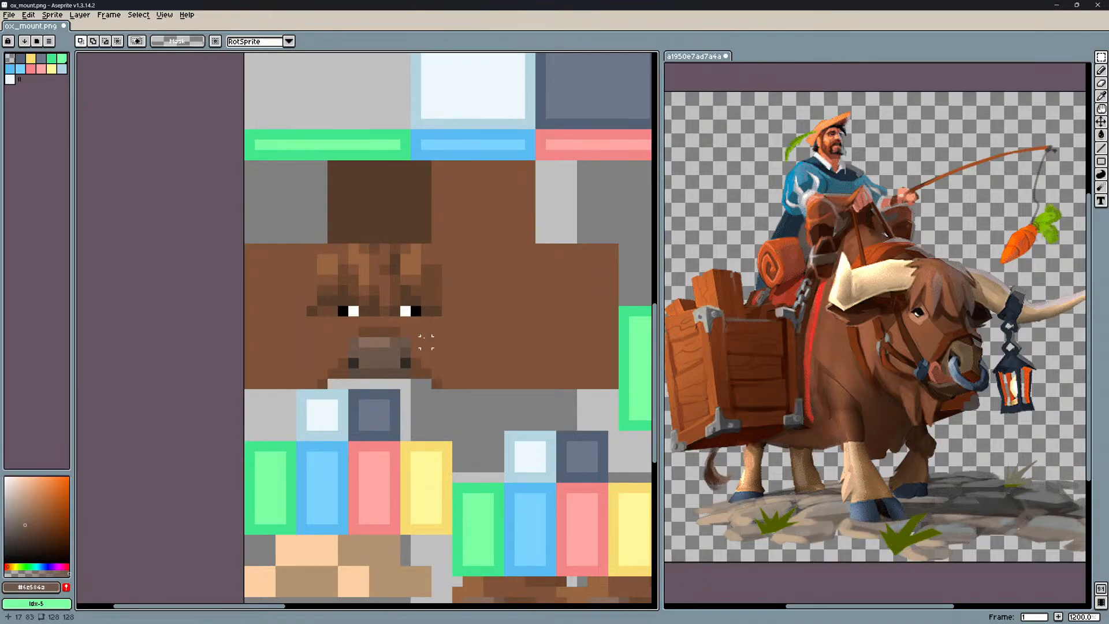
left_click_drag(426, 332, 370, 353)
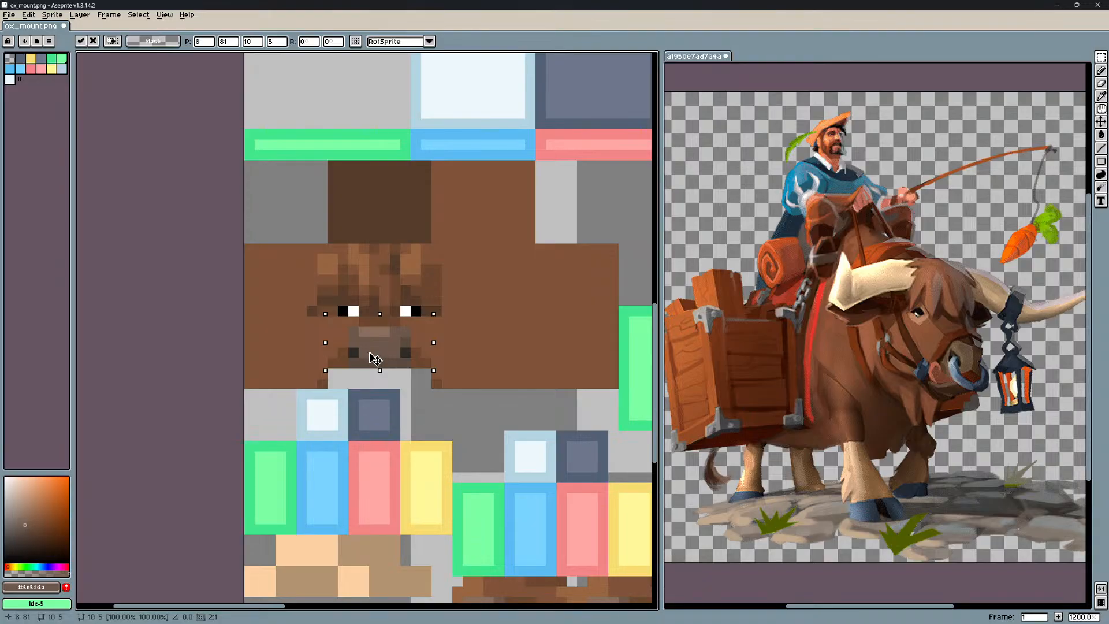
key("ctrl+d")
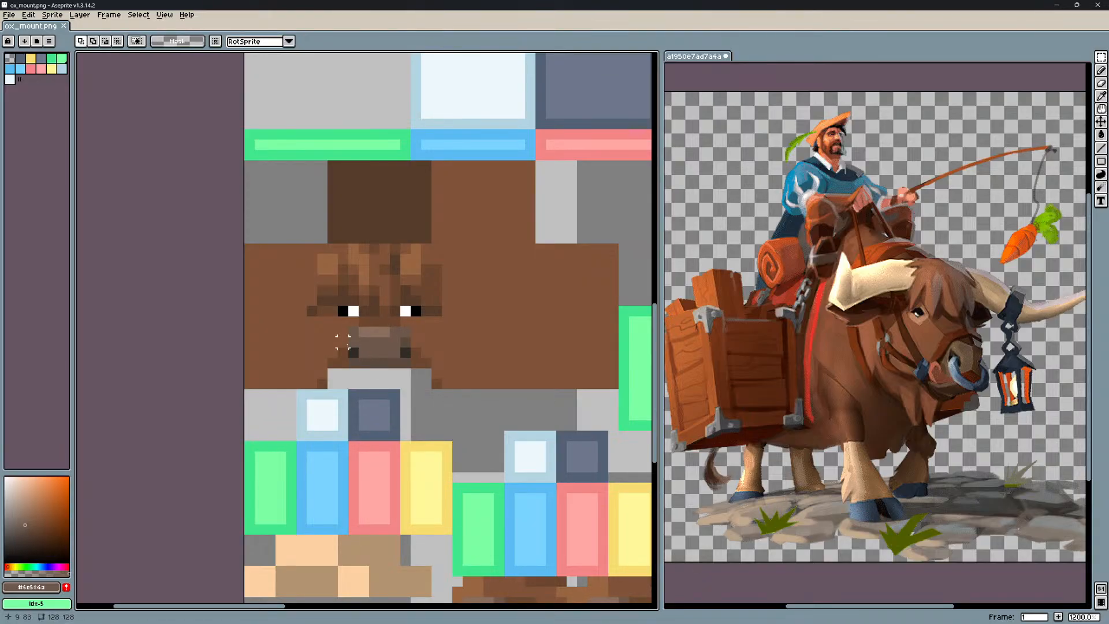
Try squeezing the 10 × 12 pixel face region to 8 pixels wide.
left_click_drag(327, 243, 434, 370)
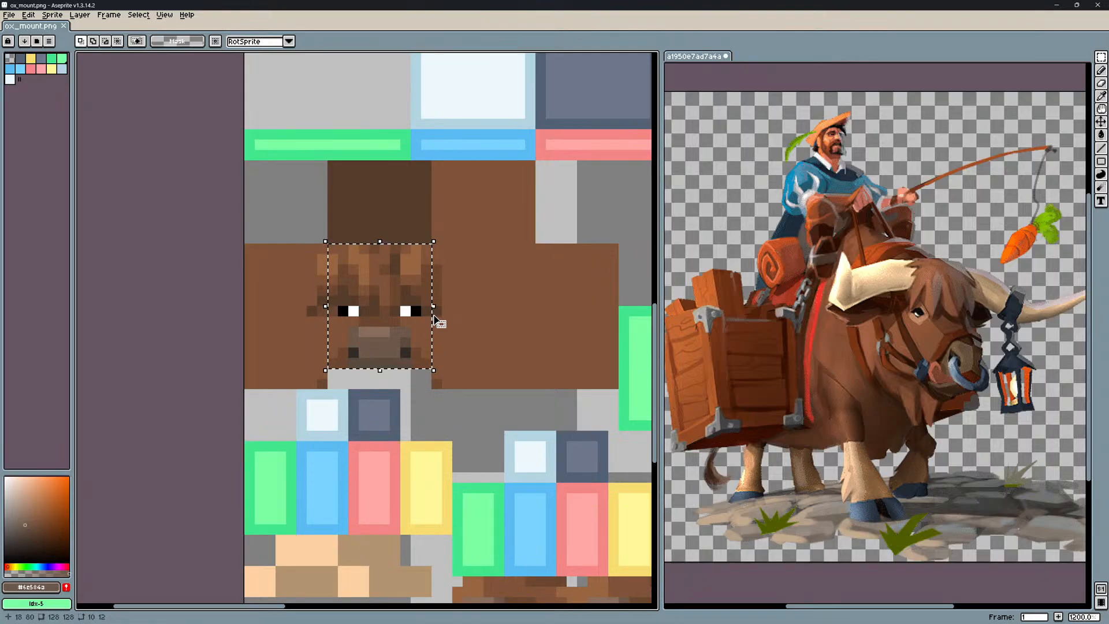
left_click(428, 312)
left_click_drag(428, 312, 414, 315)
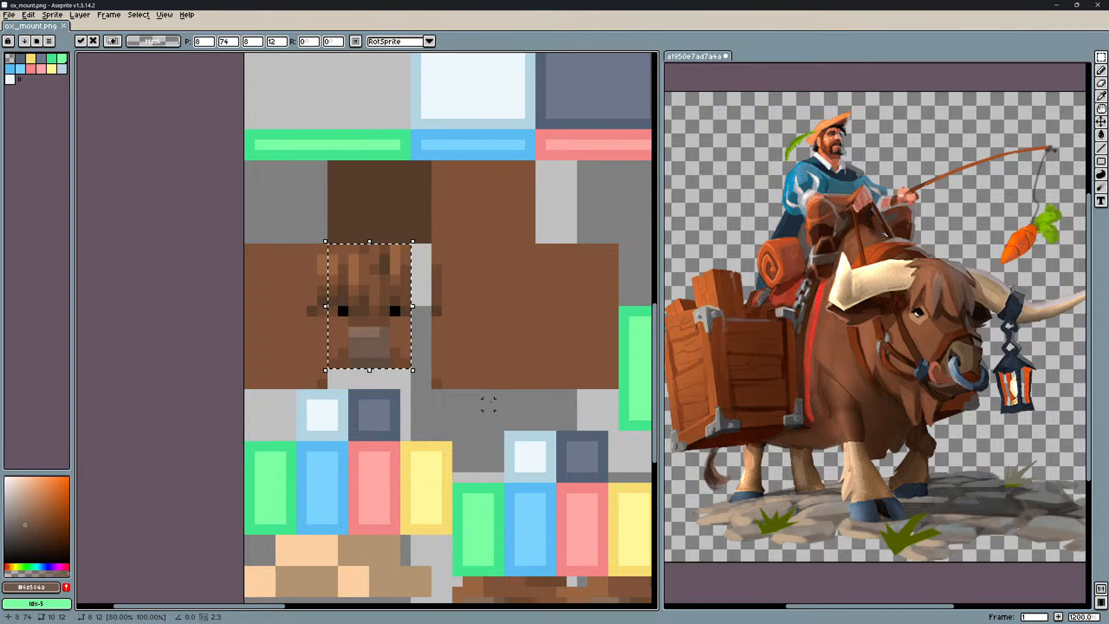
key("ctrl+z")
key("ctrl+d")
Try moving the eyes inward on the face.
scroll(384, 314, "up", 3)
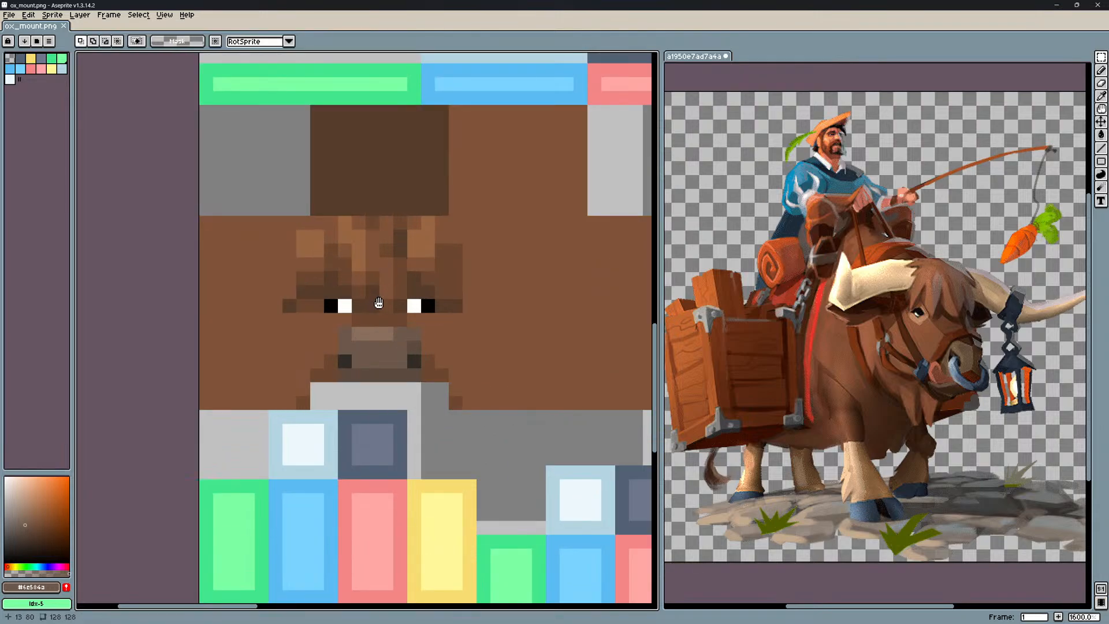
key("b")
key("m")
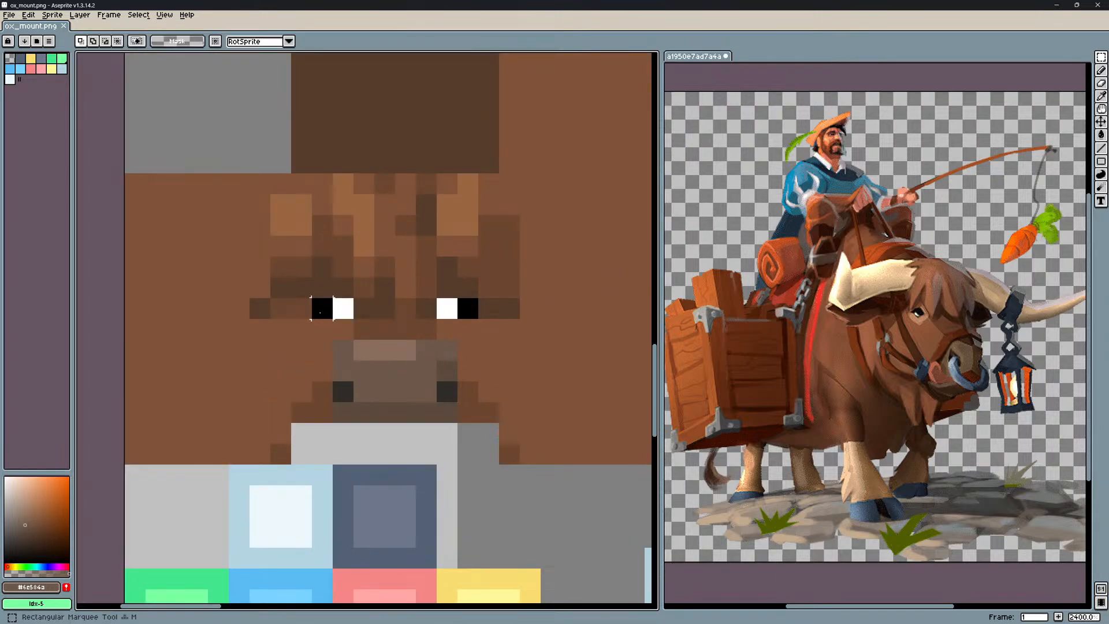
left_click_drag(322, 309, 359, 312)
left_click_drag(438, 300, 453, 316)
key("ctrl+z")
key("ctrl+z")
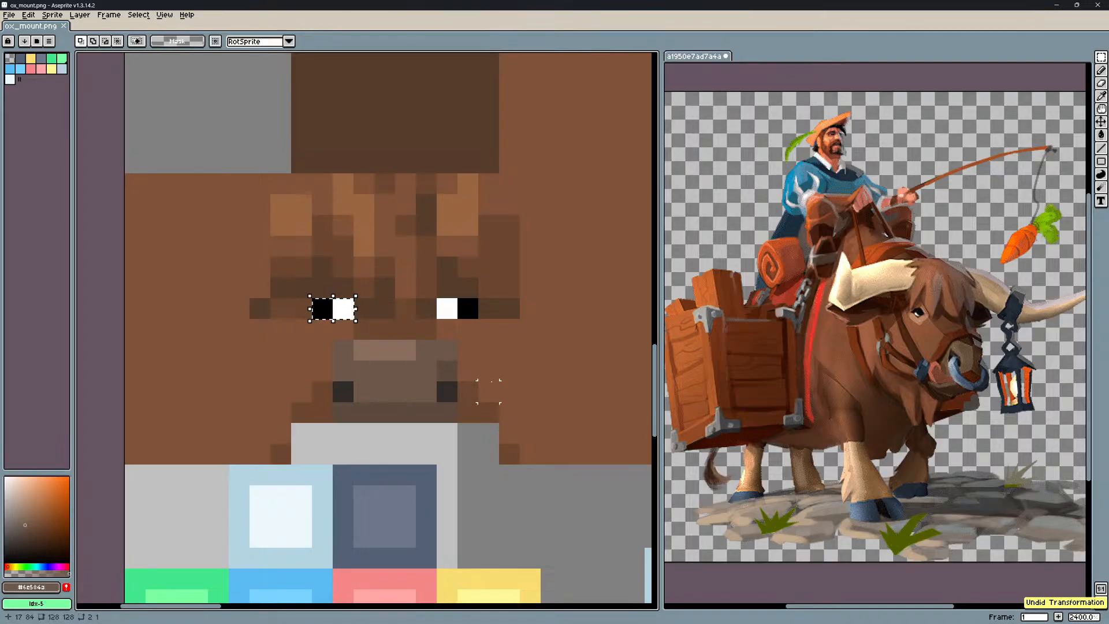
Erase the outermost pixel column on each side of the face, narrowing it to 8 pixels.
key("e")
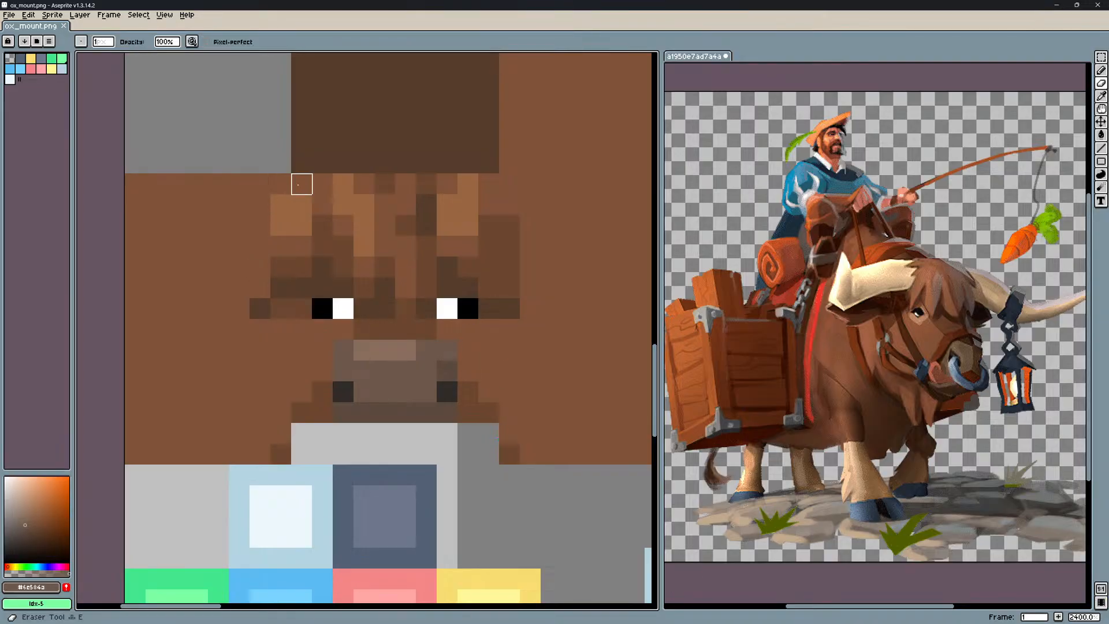
left_click_drag(298, 185, 301, 414)
left_click_drag(486, 185, 482, 424)
Paint over the muzzle's top row with the face's brown and keep a single lighter highlight pixel on the row below.
key("b")
left_click(444, 332, "alt")
mouse_move(436, 332)
left_mouse_down()
mouse_move(340, 330)
mouse_move(444, 354)
left_mouse_up()
left_click(349, 337, "alt")
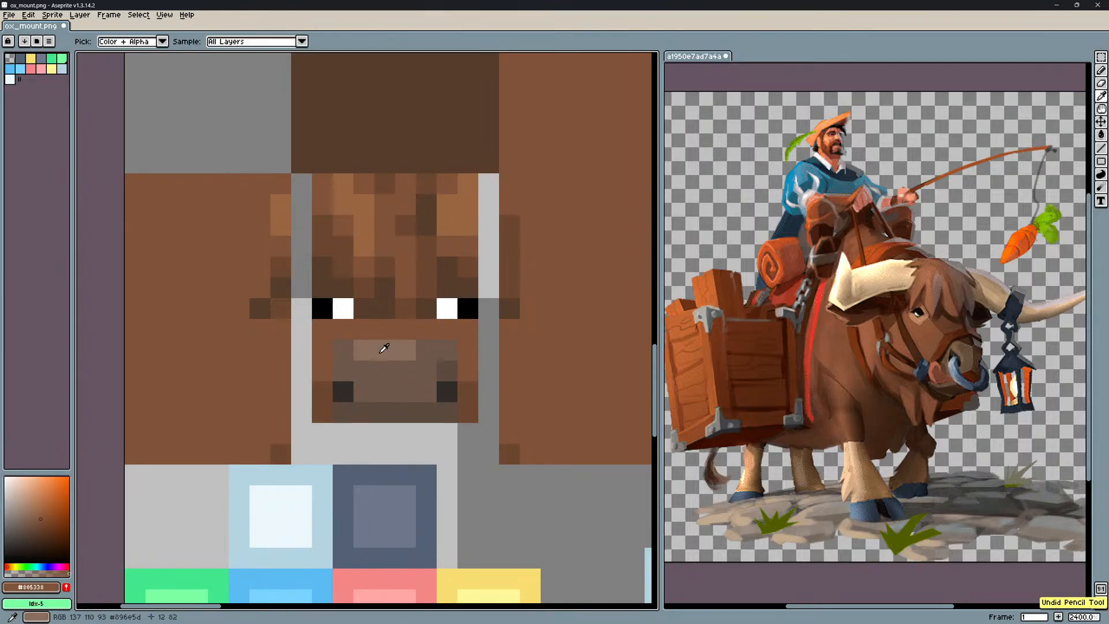
scroll(478, 357, "down", 5)
scroll(477, 357, "down", 1)
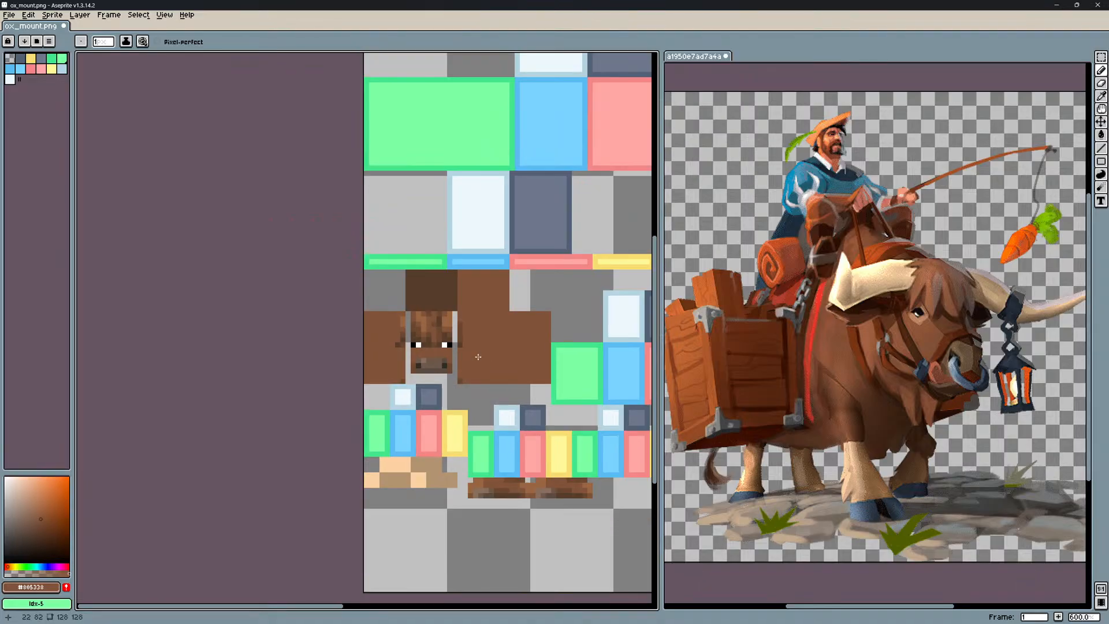
scroll(479, 357, "up", 8)
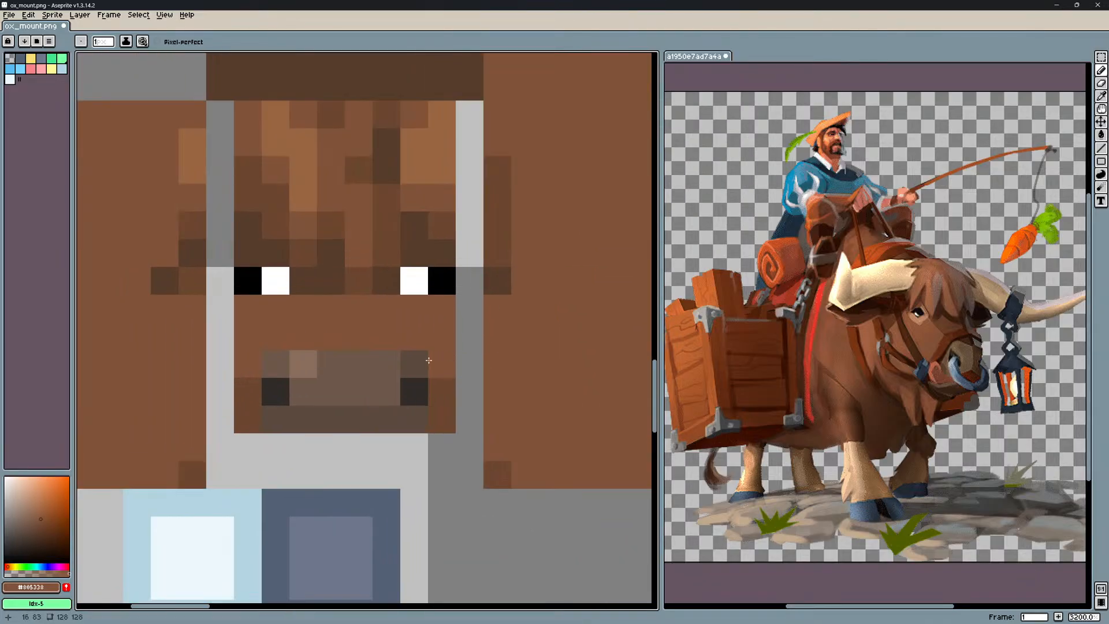
Try narrowing the muzzle by moving its edge column and nostril inward.
key("alt")
key("m")
left_click_drag(412, 370, 415, 416)
left_click_drag(410, 408, 379, 403)
left_click(302, 391)
key("ctrl+z")
key("ctrl+z")
left_click(281, 373)
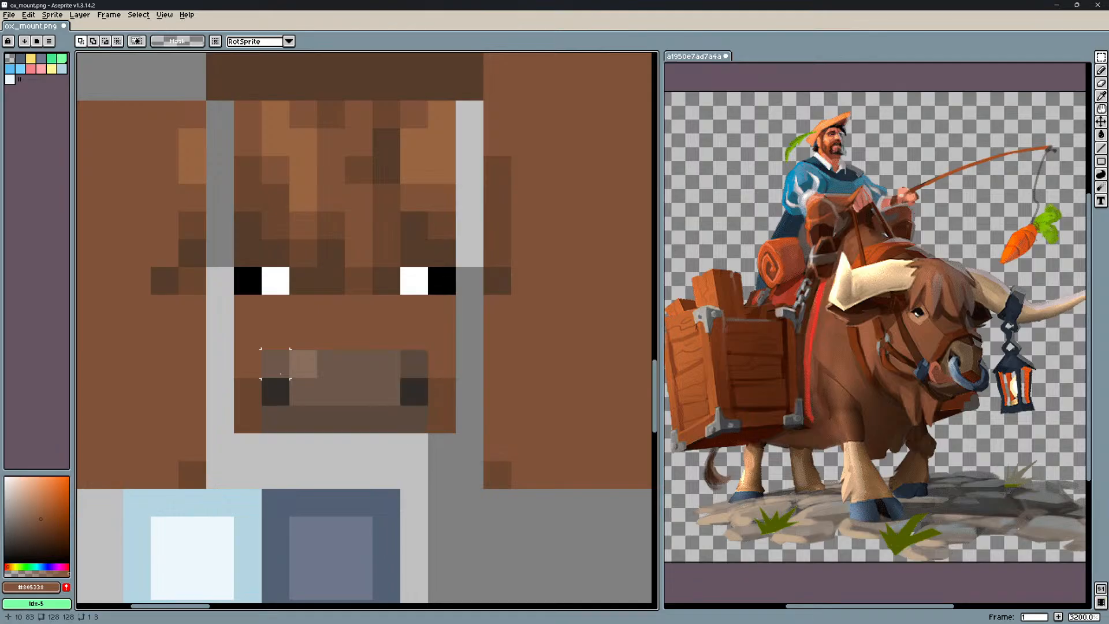
Switch to Minecraft to check the ox's face in-game, and return to Aseprite.
scroll(276, 364, "down", 3)
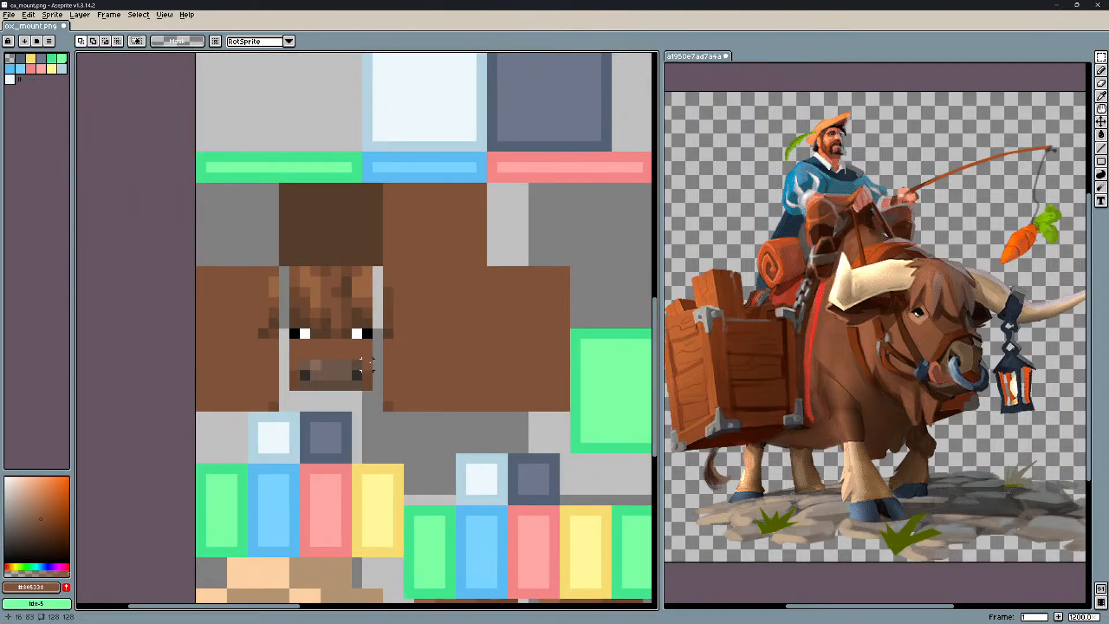
key("alt+Tab")
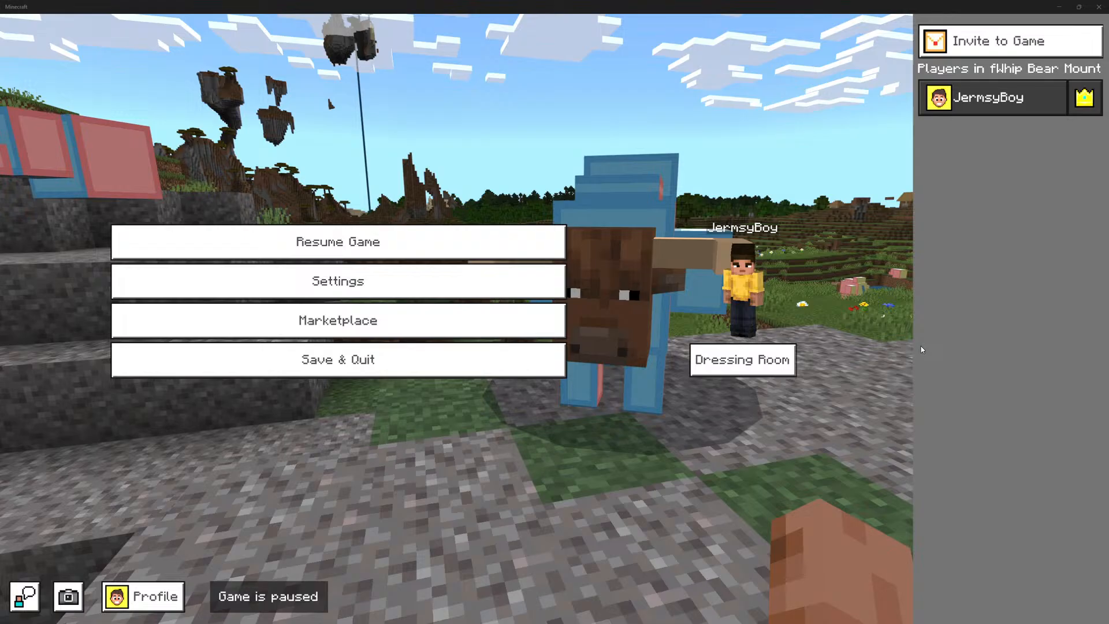
key("alt+Tab")
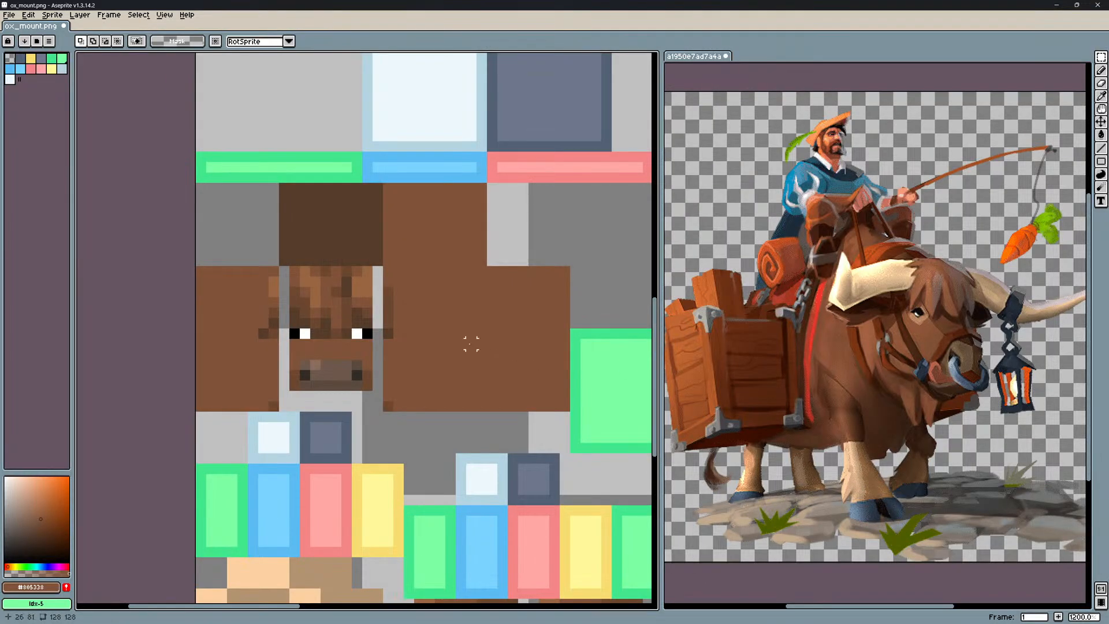
Move the eyes and fringe up by one pixel, fill the exposed row with the face's brown, and save.
scroll(461, 344, "up", 1)
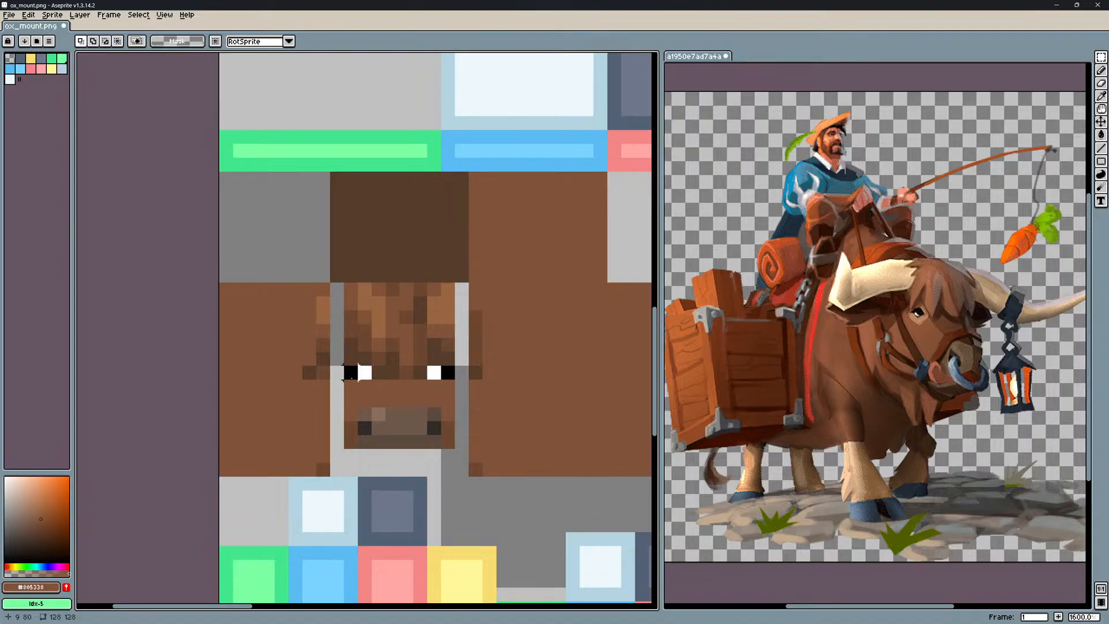
left_click_drag(351, 373, 434, 348)
left_click(393, 386)
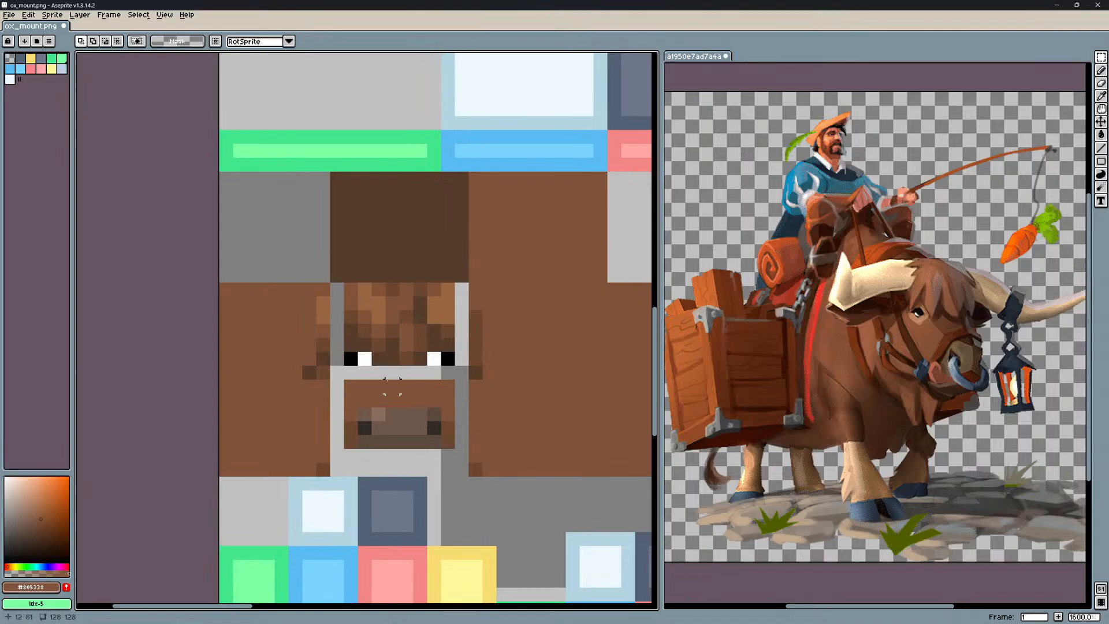
key("b")
left_click_drag(350, 373, 448, 372)
scroll(538, 386, "down", 5)
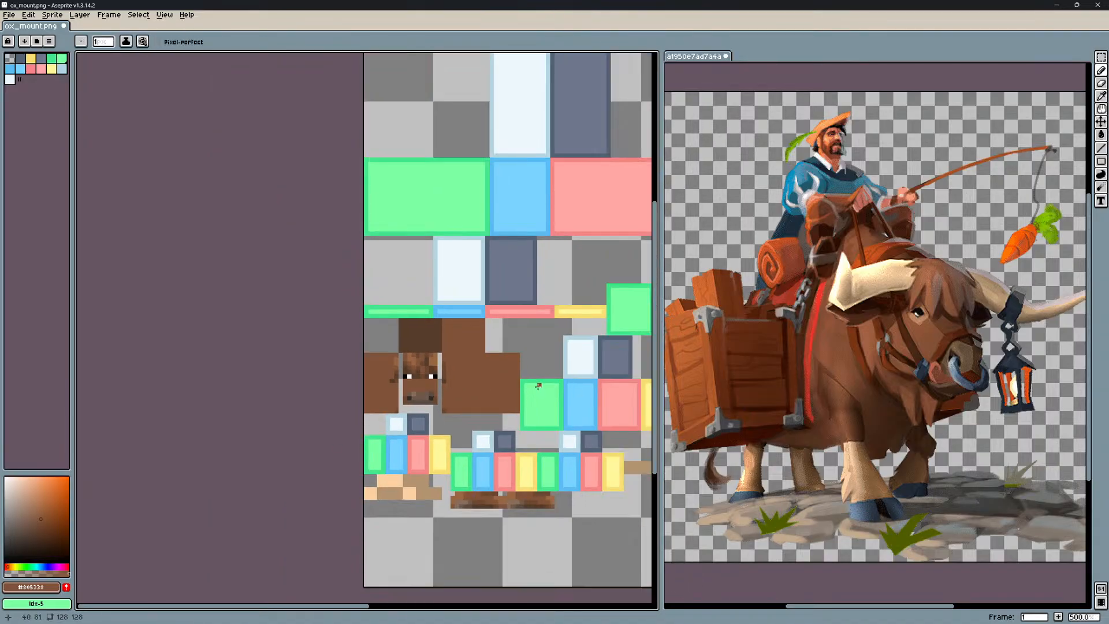
scroll(539, 386, "up", 2)
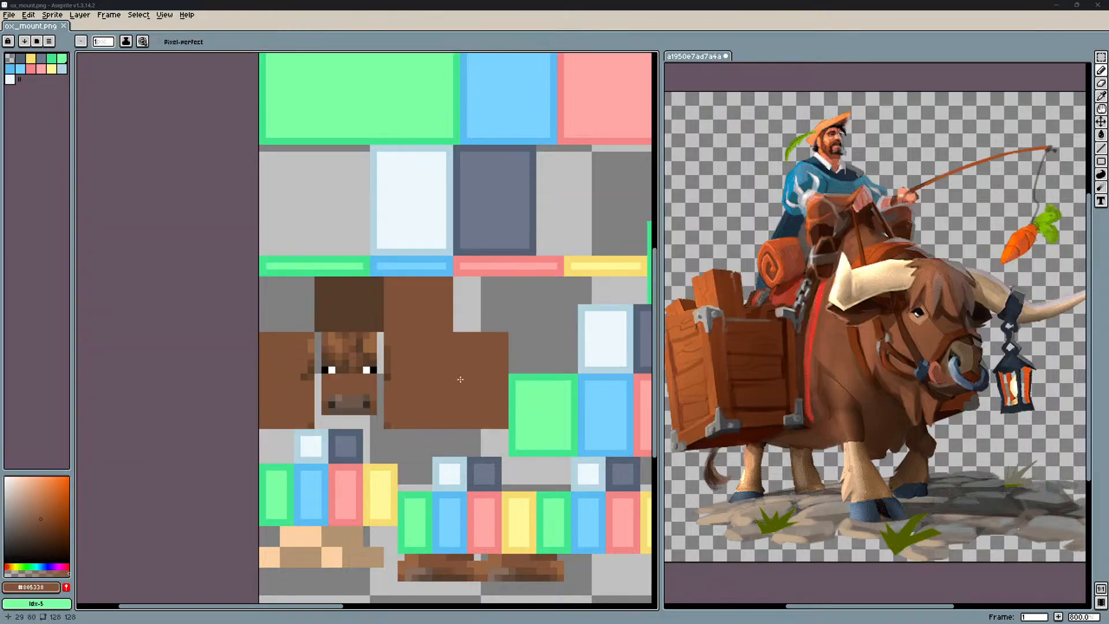
key("alt+Tab")
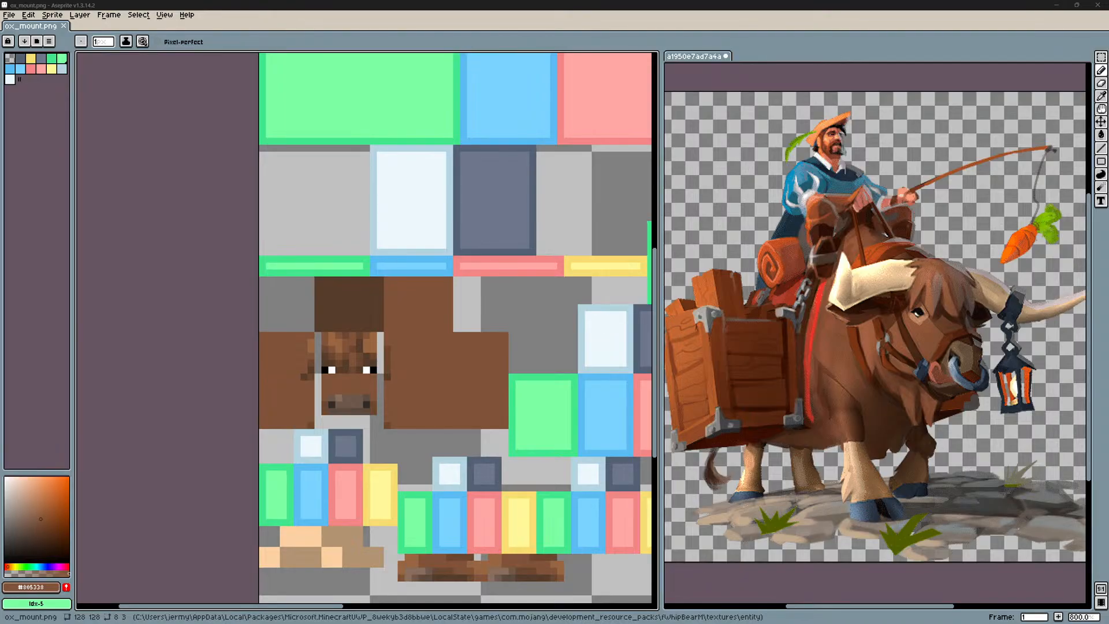
Fill the transparent columns flanking the face with brown, erase the bottom two rows of the left side face, and save.
scroll(283, 376, "up", 3)
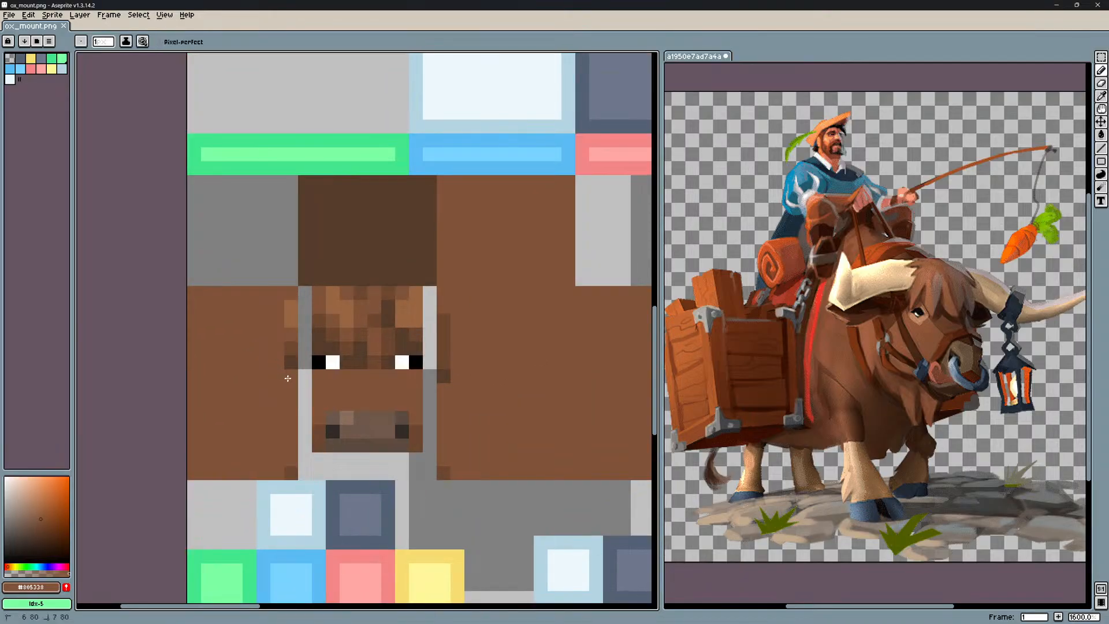
mouse_move(288, 378)
left_mouse_down()
mouse_move(294, 298)
mouse_move(306, 335)
mouse_move(305, 447)
left_mouse_up()
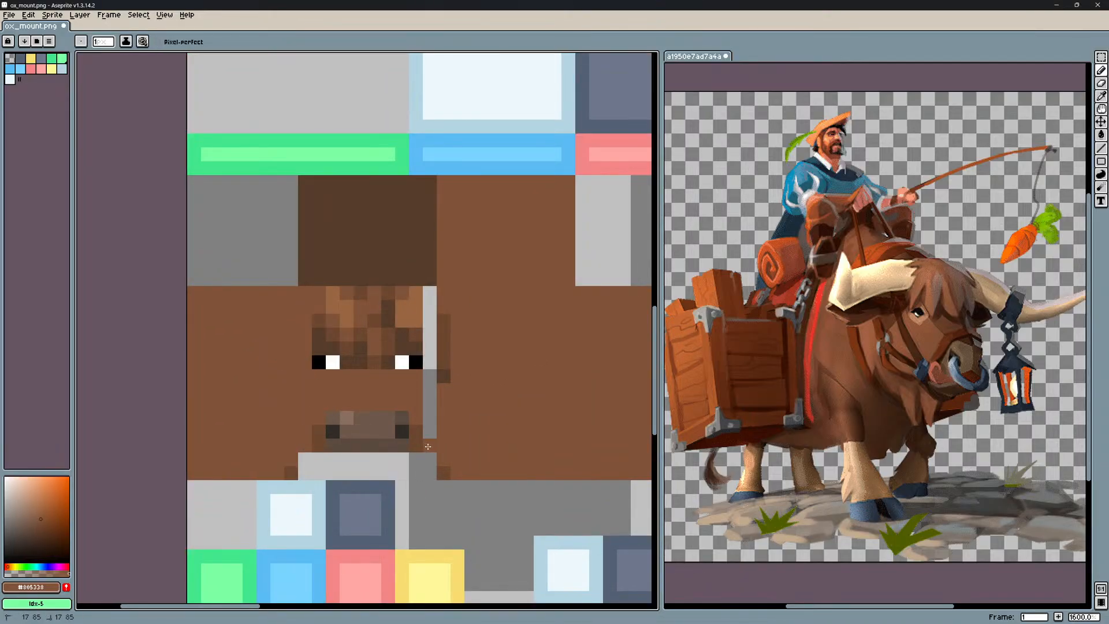
left_click_drag(428, 446, 430, 293)
key("e")
mouse_move(305, 470)
left_mouse_down()
mouse_move(196, 463)
mouse_move(305, 473)
left_mouse_up()
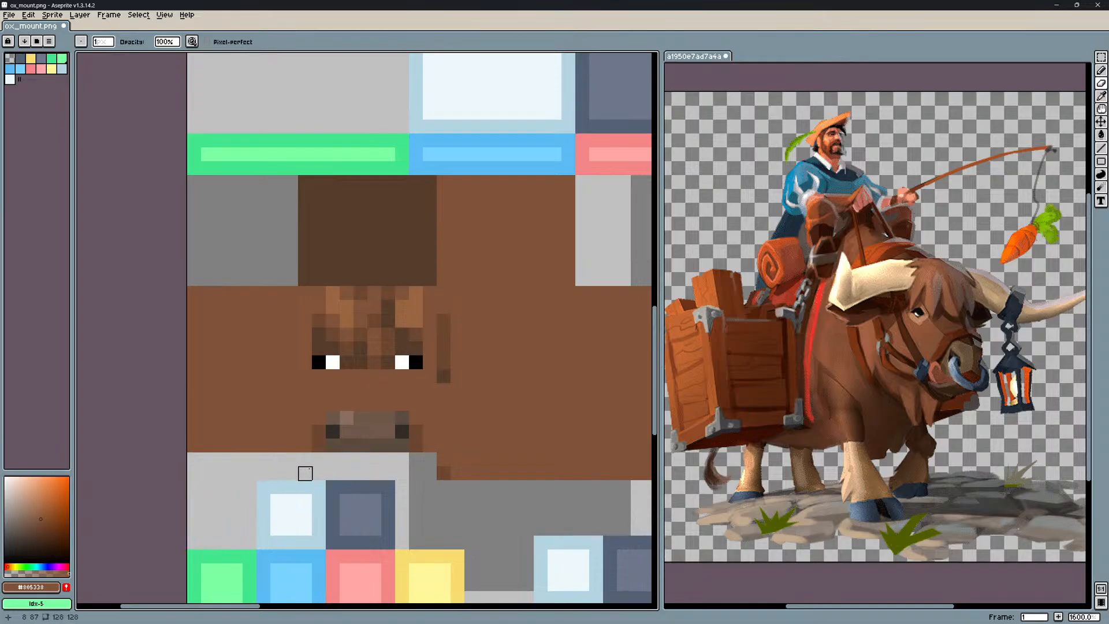
key("ctrl+s")
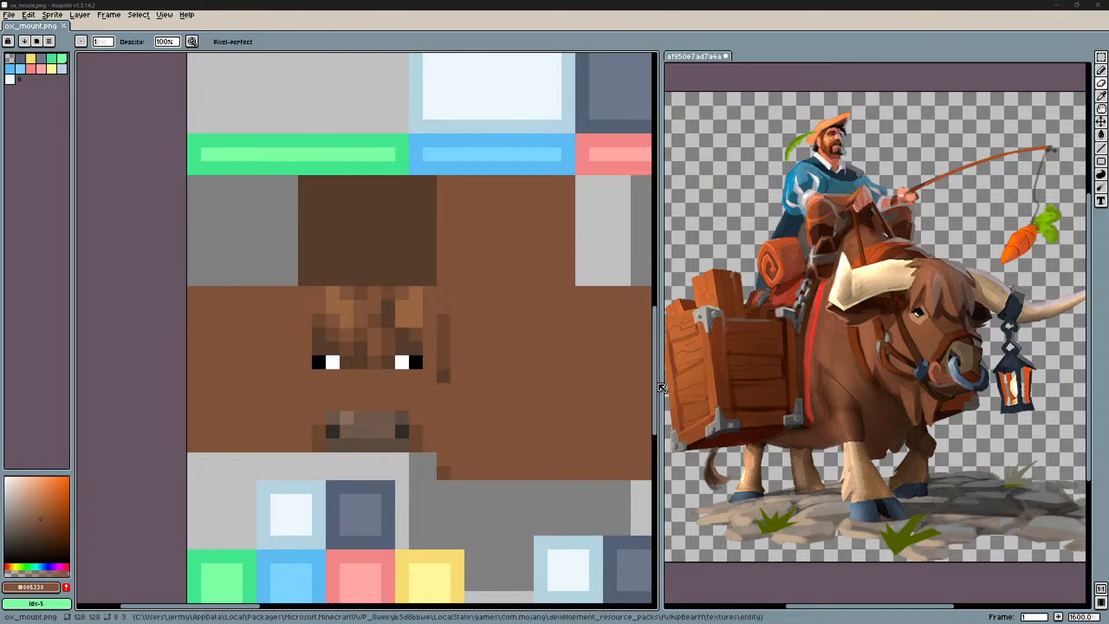
Step back and forth through the edit history, settling on the version with the full fringe and the columns flanking the face still brown.
key("ctrl+z")
key("ctrl+z")
key("ctrl+z")
key("ctrl+z")
key("ctrl+z")
key("ctrl+z")
key("ctrl+z")
key("ctrl+y")
key("ctrl+y")
key("ctrl+y")
key("ctrl+y")
key("ctrl+y")
key("ctrl+y")
key("ctrl+y")
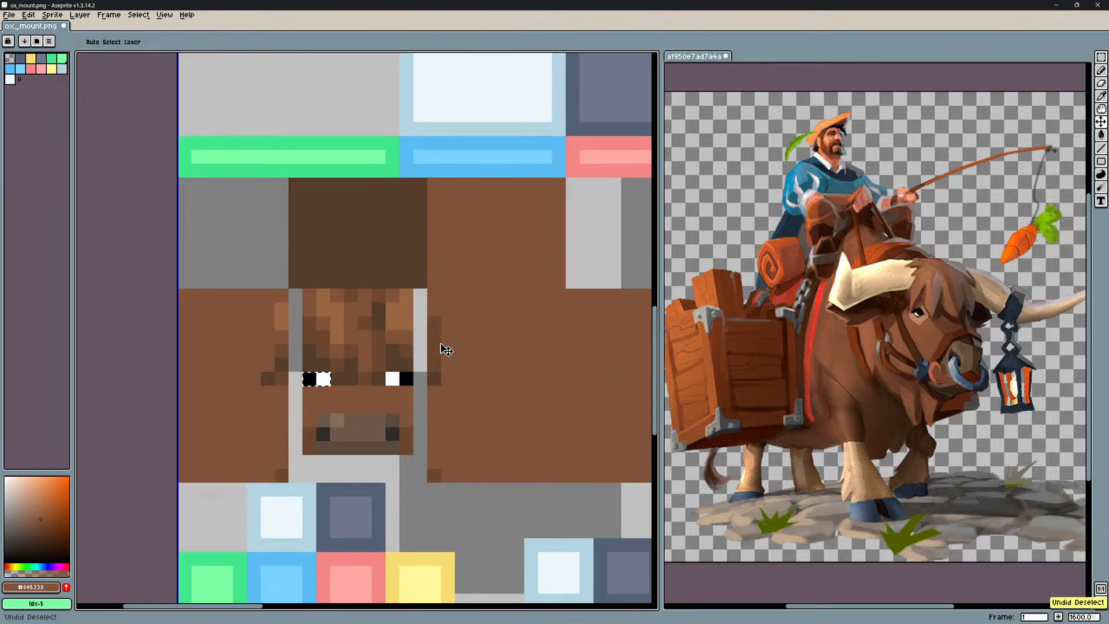
key("ctrl+z")
key("ctrl+z")
key("ctrl+z")
key("ctrl+z")
key("ctrl+z")
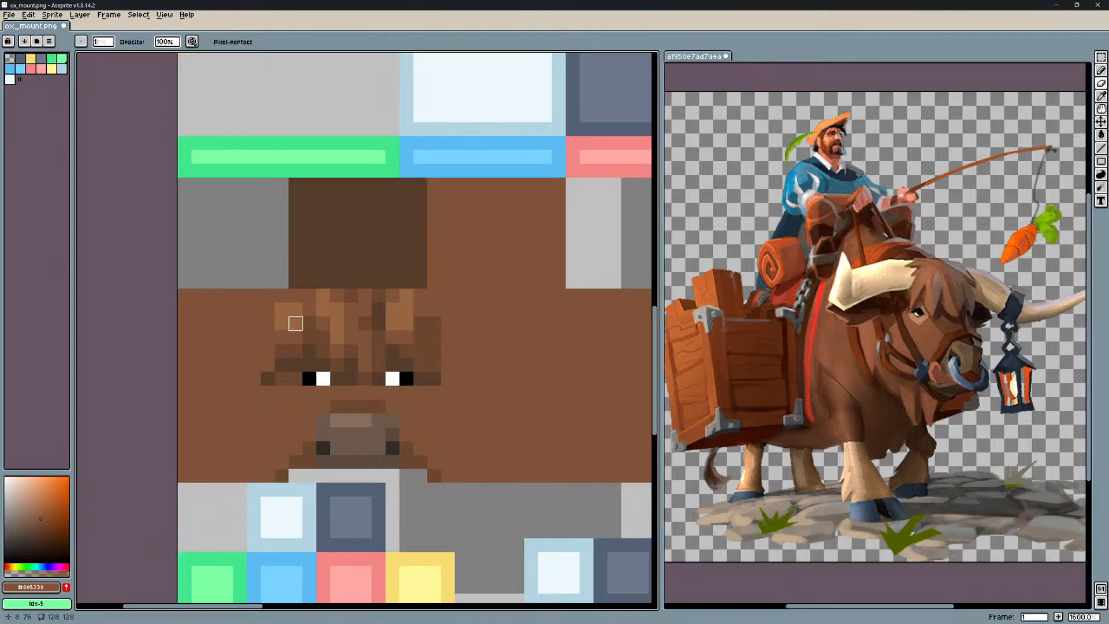
Erase the outermost column on each side of the ox's face to transparency and save.
left_click_drag(295, 296, 295, 468)
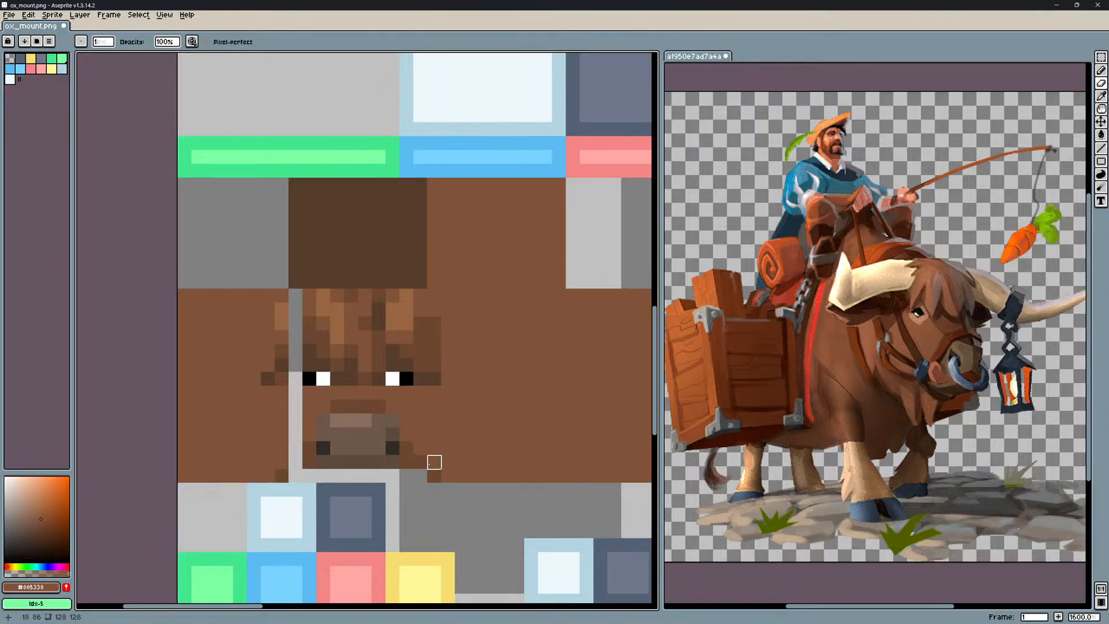
left_click(420, 462)
left_click_drag(420, 448, 420, 292)
scroll(479, 336, "down", 3)
scroll(479, 336, "up", 2)
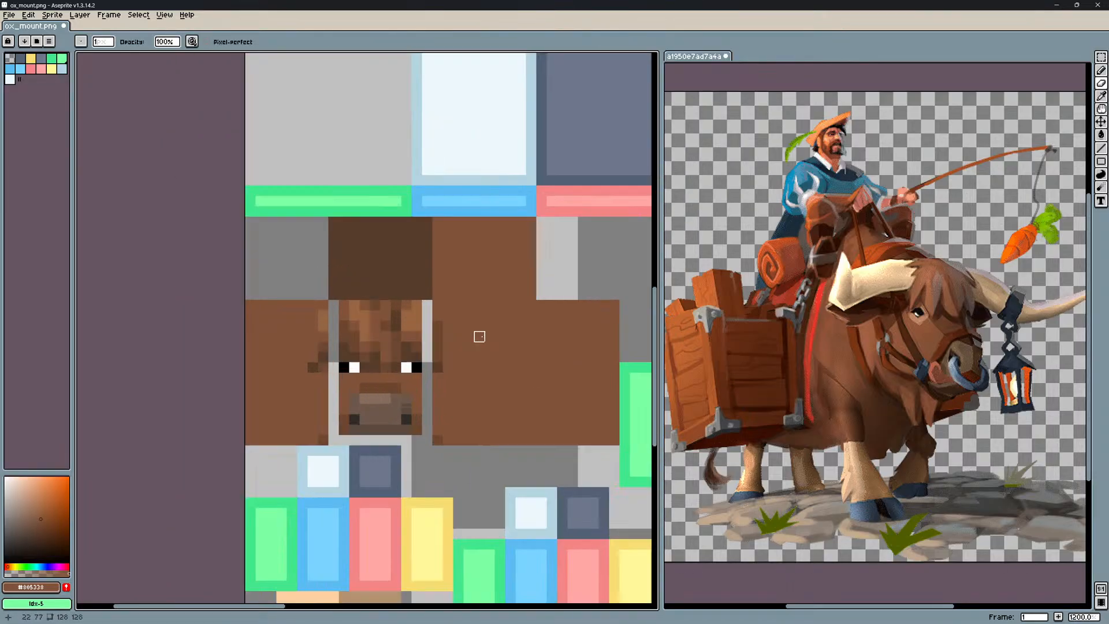
scroll(479, 336, "up", 1)
scroll(479, 346, "down", 1)
key("ctrl+s")
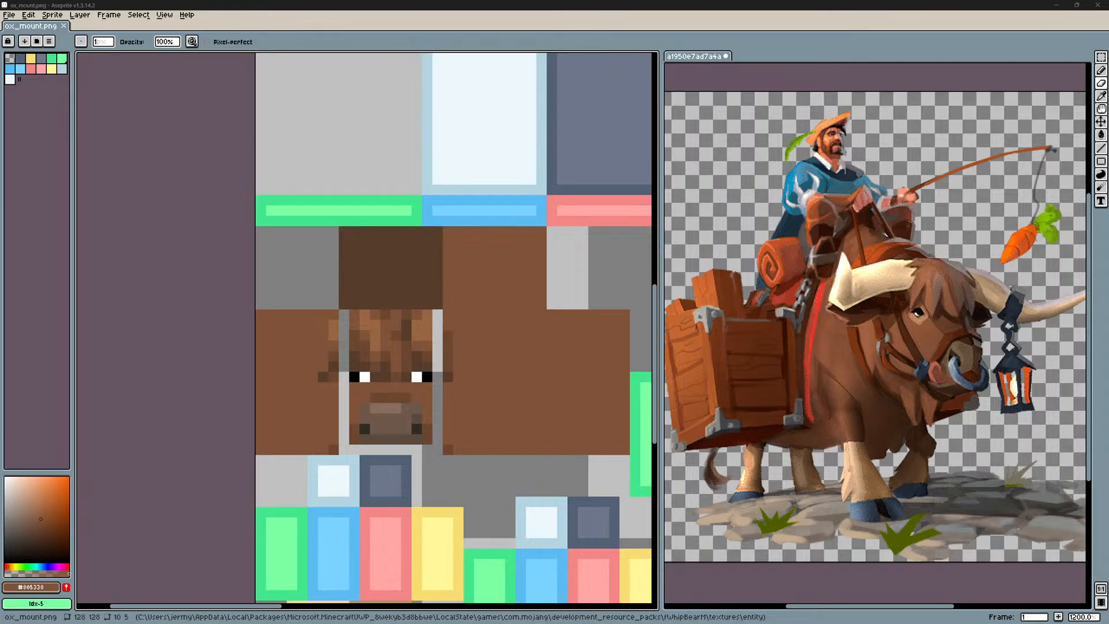
Move both eyes up by one pixel and save the texture.
scroll(404, 383, "up", 1)
key("m")
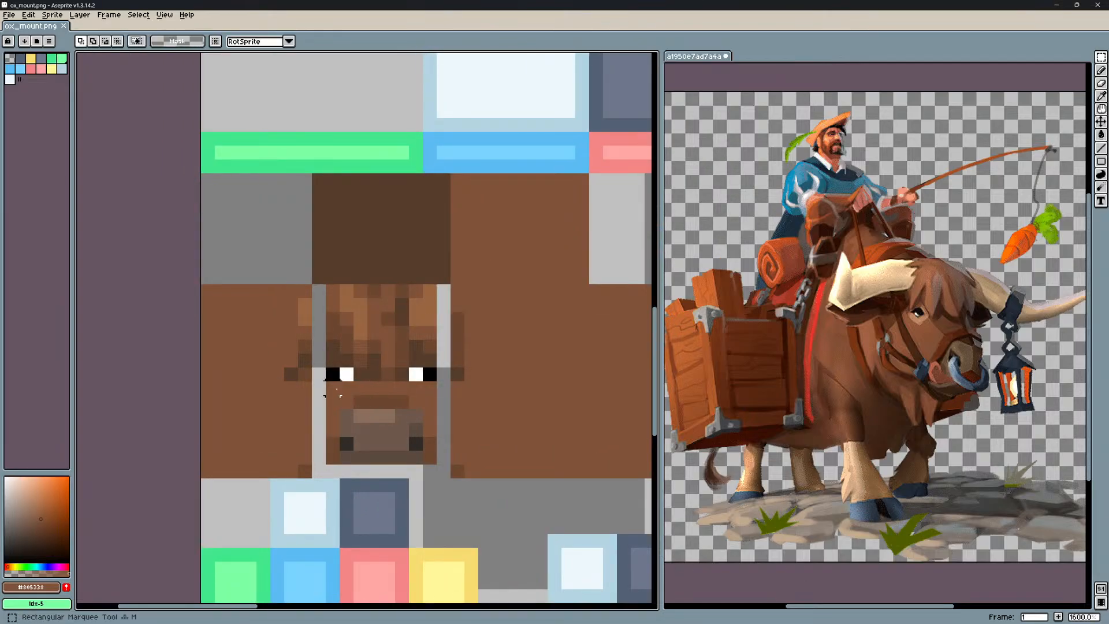
mouse_move(337, 389)
left_mouse_down()
mouse_move(430, 377)
mouse_move(420, 373)
left_mouse_up()
left_click(466, 417)
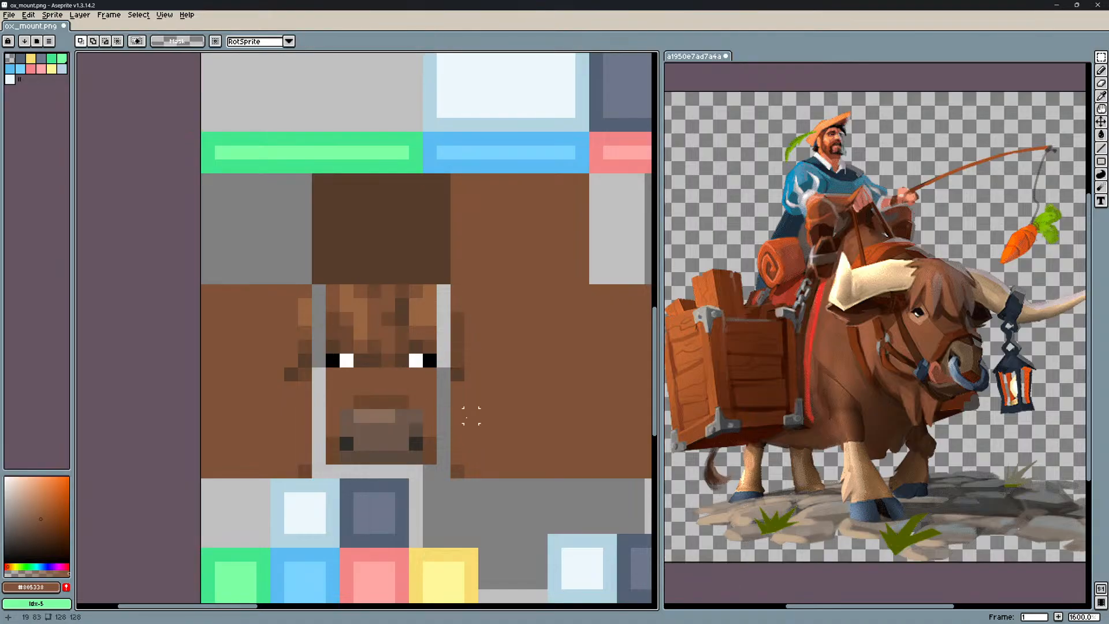
key("ctrl+s")
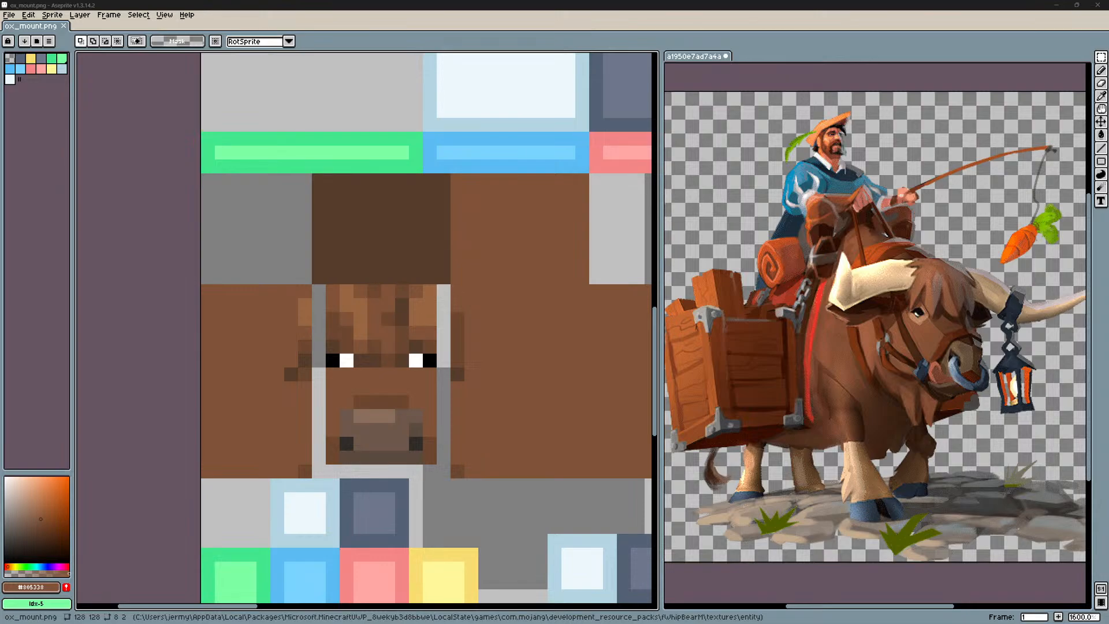
Fill the transparent column beside the face's black-cornered first eye with brown, paint over the adjoining fringe pixels on that side face, and save.
key("b")
mouse_move(319, 457)
left_mouse_down()
mouse_move(317, 303)
mouse_move(287, 372)
left_mouse_up()
key("e")
key("ctrl+s")
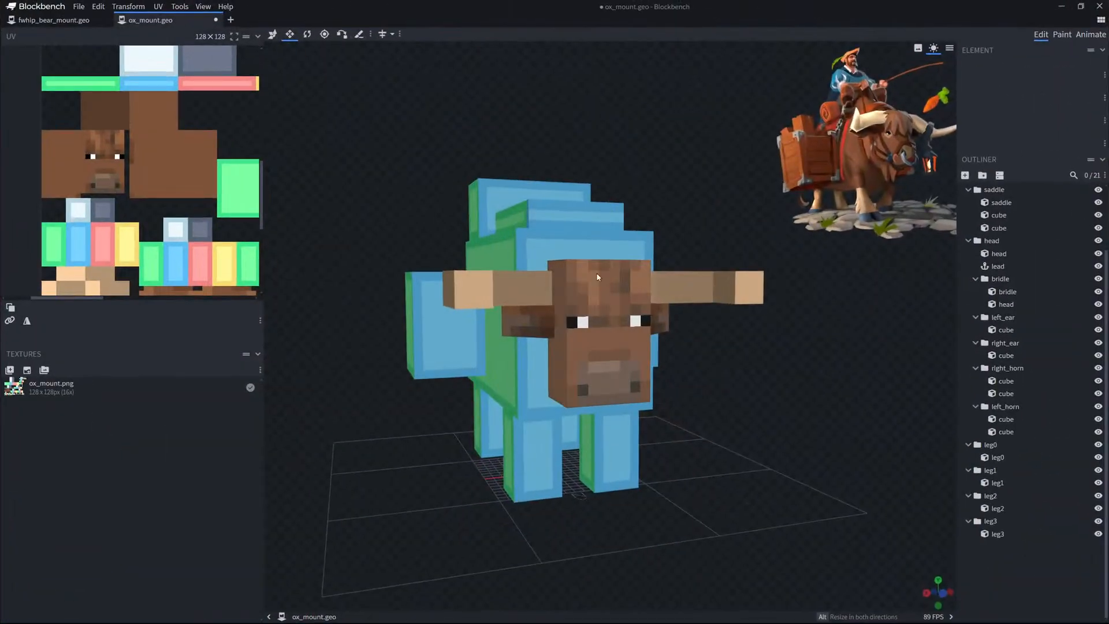
In Blockbench, move the right_ear group one unit inward against the narrower head, to X position 4.
left_click_drag(743, 356, 748, 354)
left_click(532, 317)
key("v")
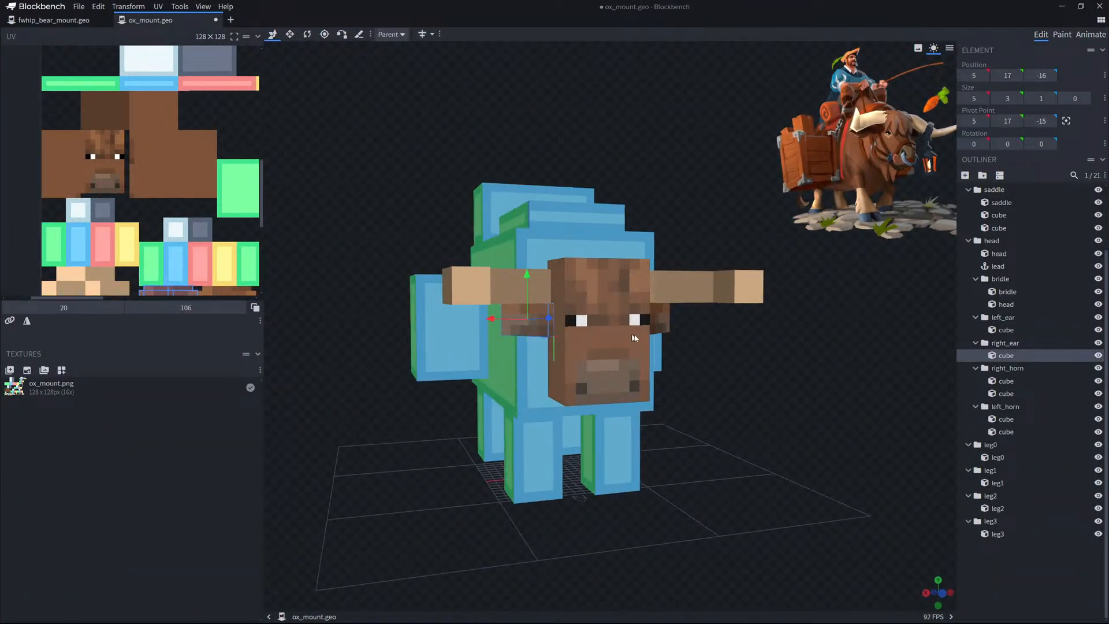
left_click(1015, 344)
left_click_drag(765, 381, 760, 396)
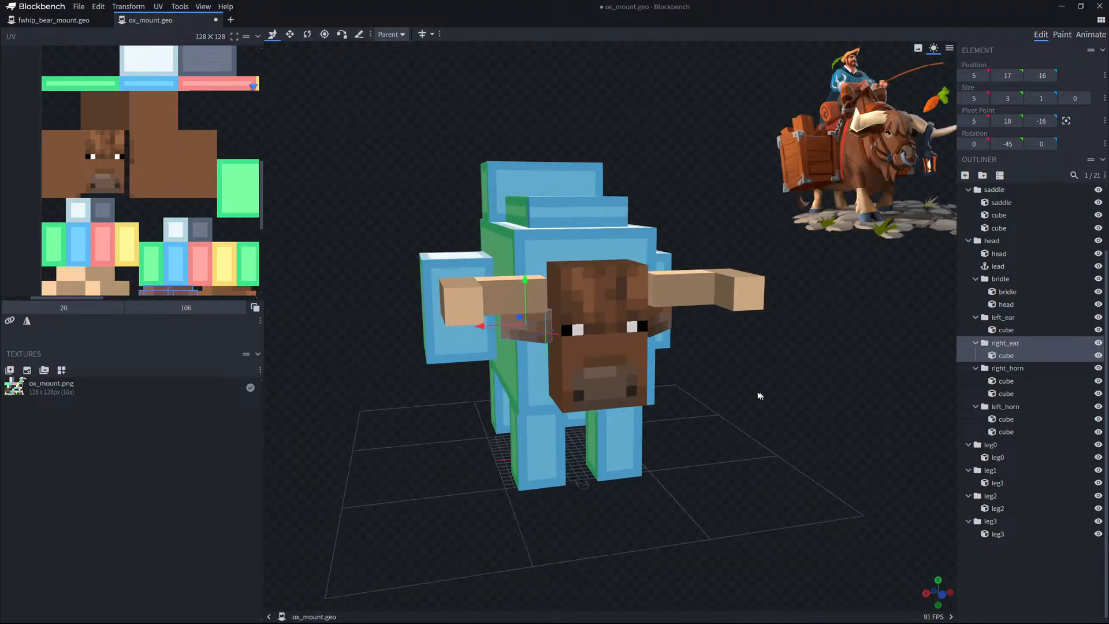
left_click_drag(500, 325, 511, 325)
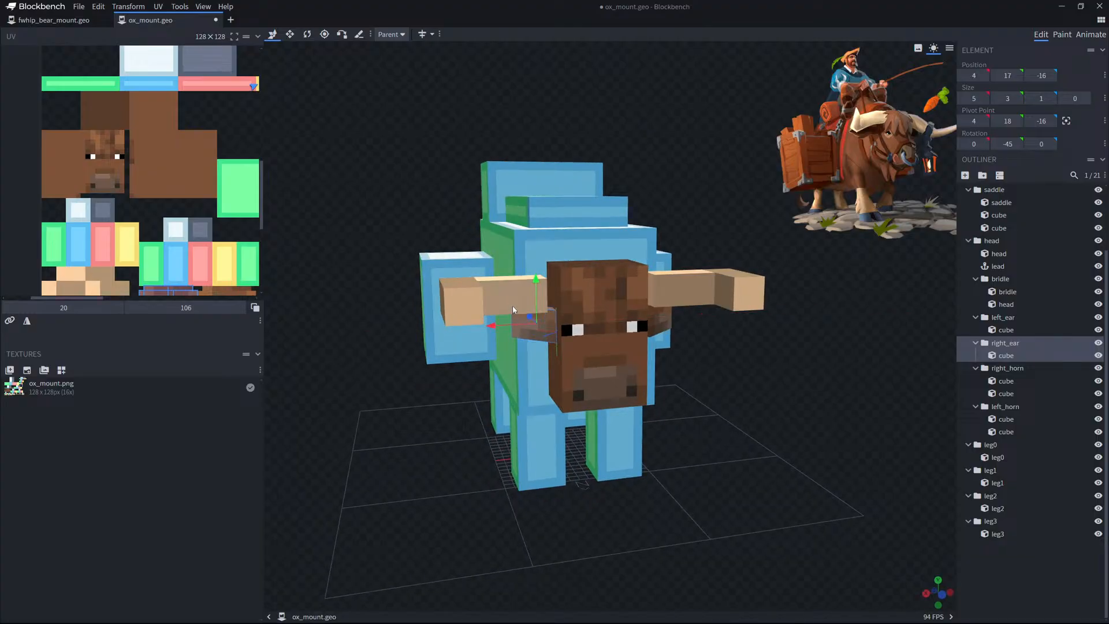
Move the right_horn and left_horn groups one unit inward each so they meet the sides of the narrower head.
left_click(1007, 368)
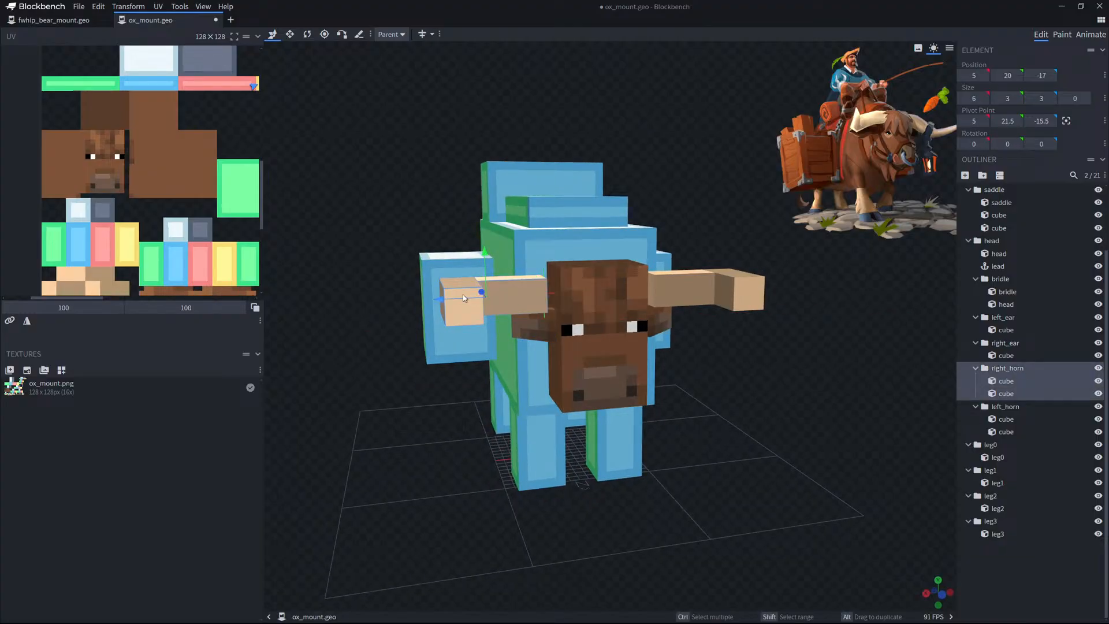
left_click_drag(461, 298, 469, 303)
left_click(1003, 407)
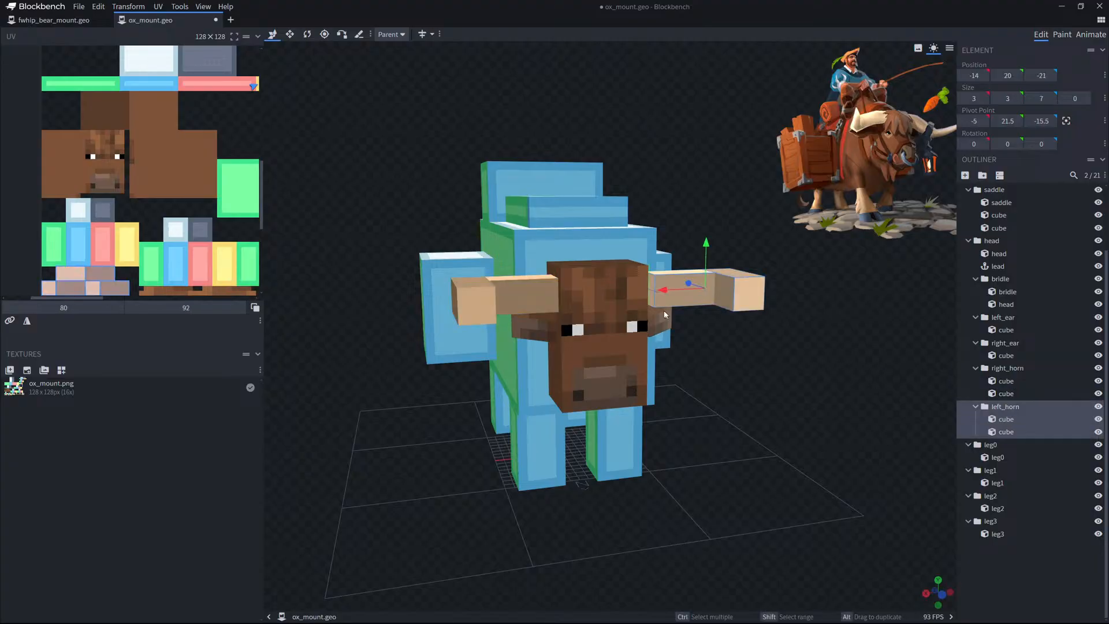
left_click_drag(687, 287, 675, 289)
left_click_drag(800, 357, 801, 337)
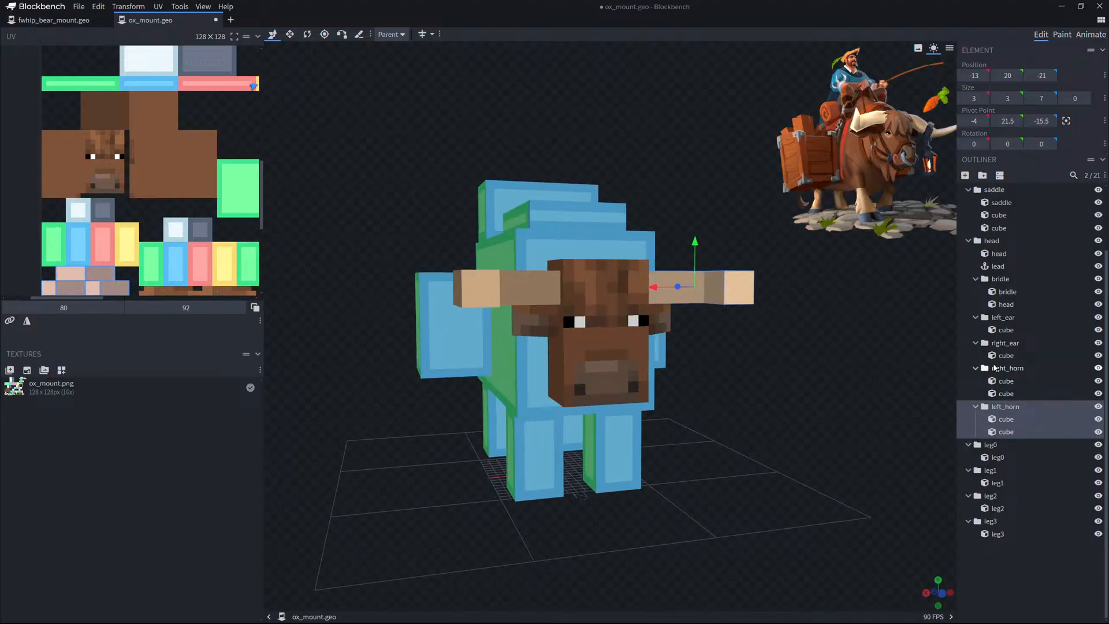
Move the left_ear group inward against the head to match the right ear, and clear the selection.
left_click(1005, 343)
left_click(1012, 320)
left_click_drag(883, 344, 852, 350)
left_click_drag(611, 318, 624, 321)
left_click_drag(778, 357, 762, 359)
left_click(967, 565)
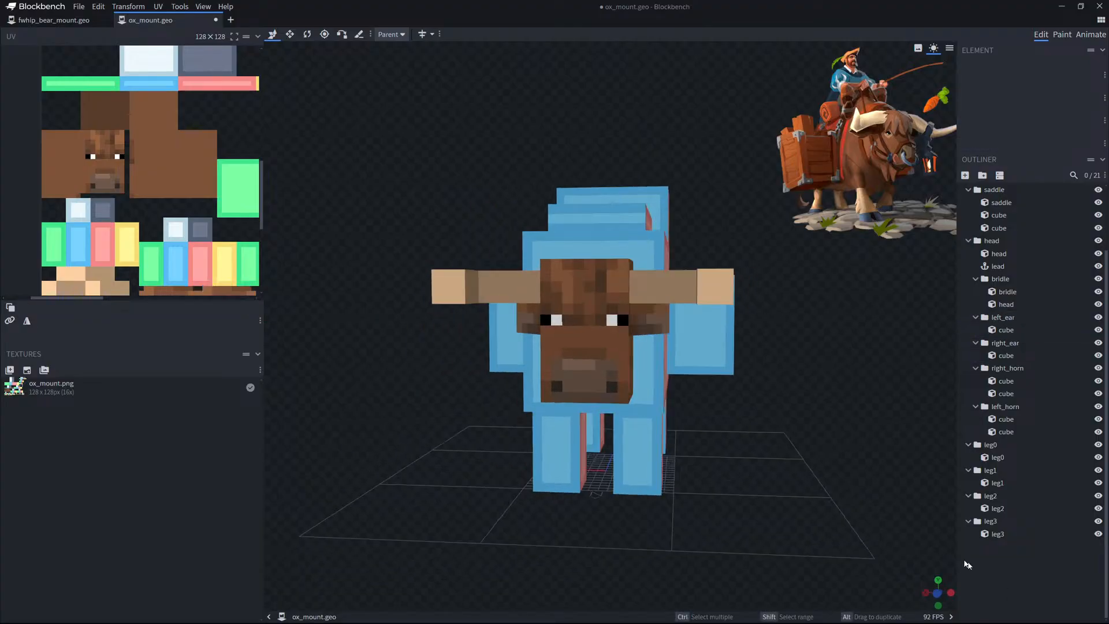
left_click_drag(804, 466, 840, 455)
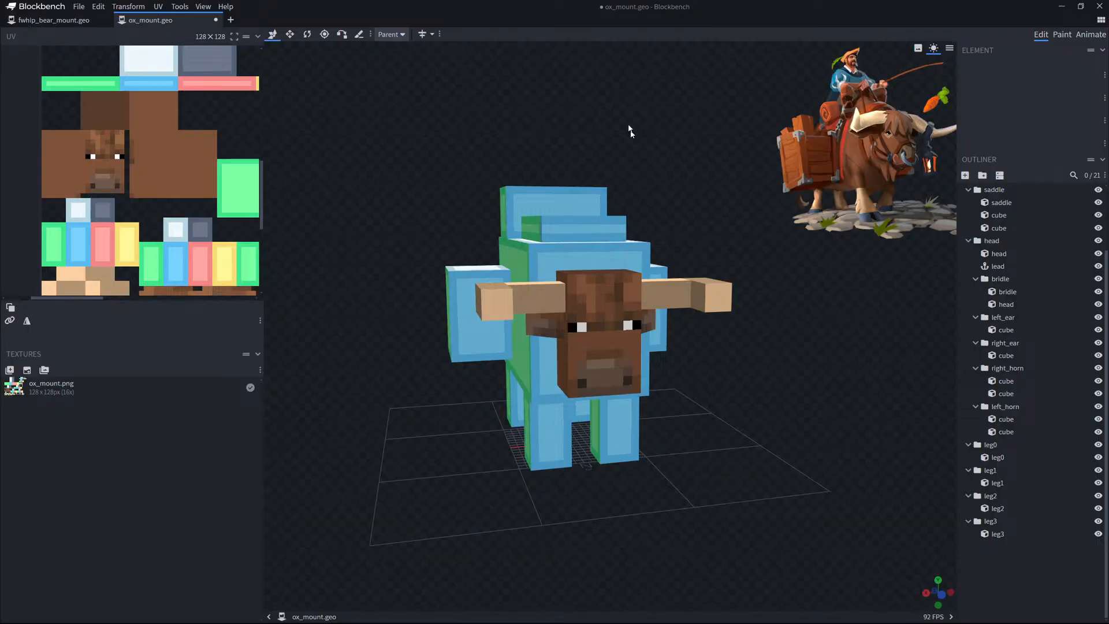
Switch to Aseprite, fill the remaining transparent column beside the face with brown, and paint over the whole fringe.
left_click_drag(546, 7, 543, 0)
middle_click_drag(471, 346, 465, 325)
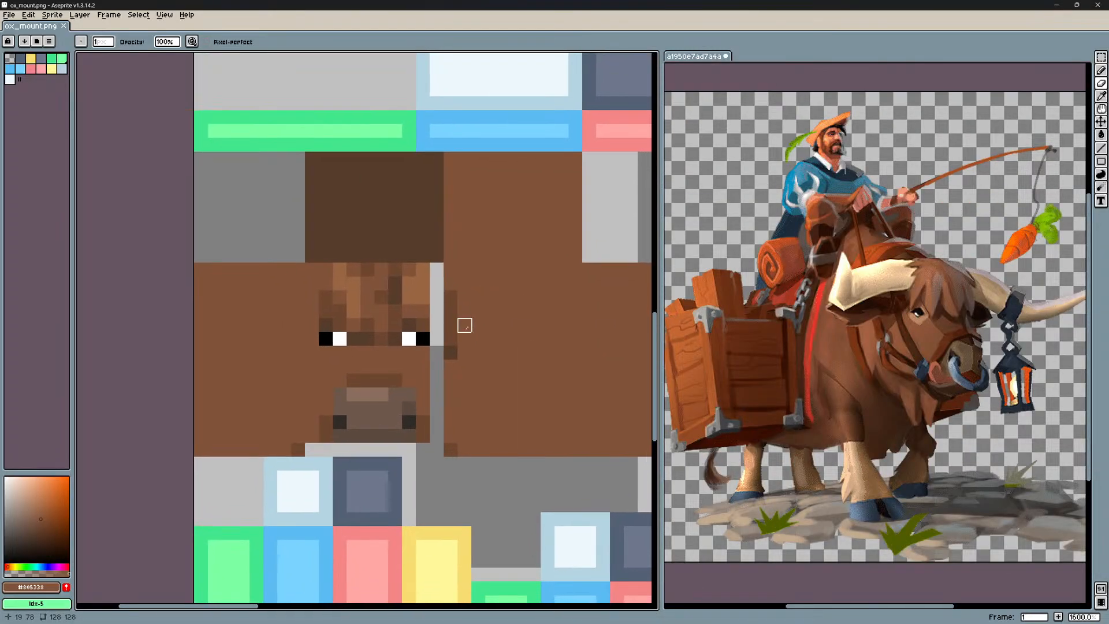
left_click_drag(426, 364, 439, 438)
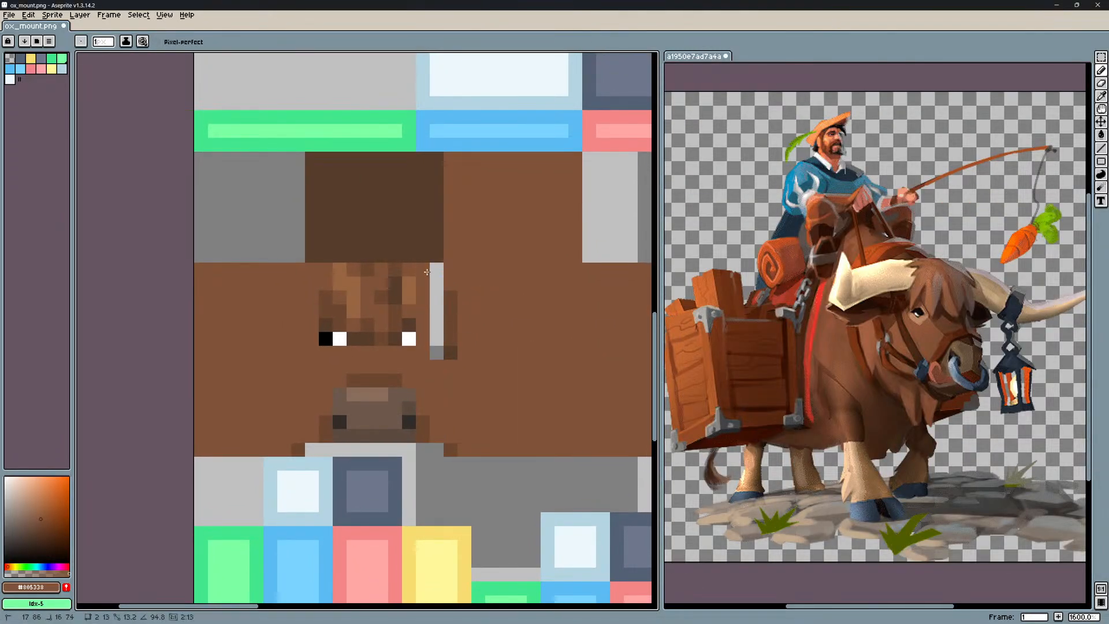
key("ctrl+y")
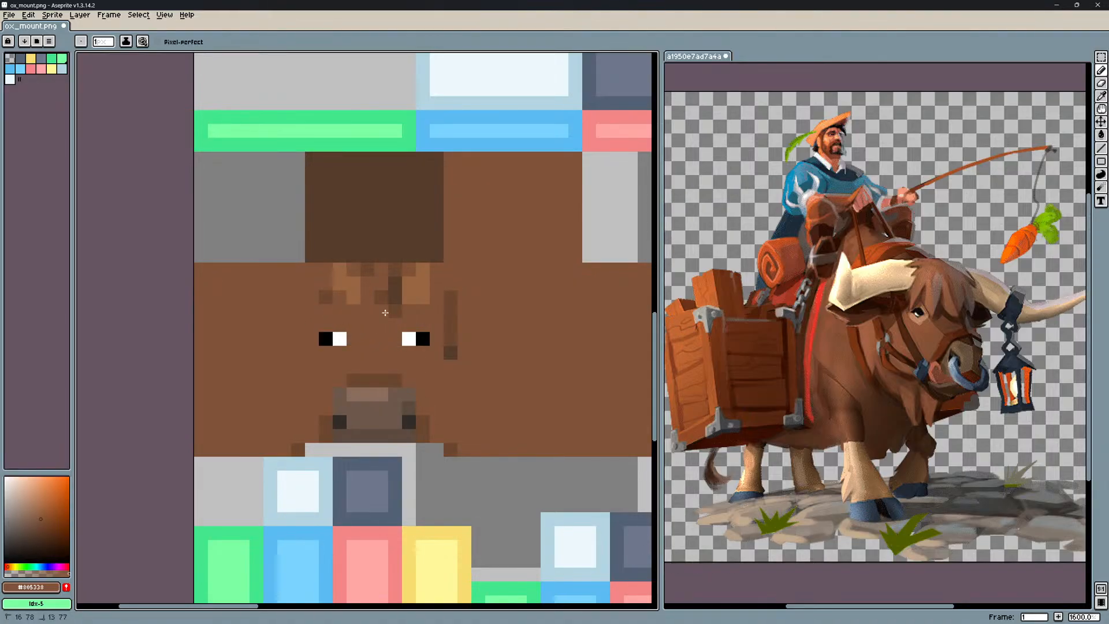
scroll(463, 345, "up", 2)
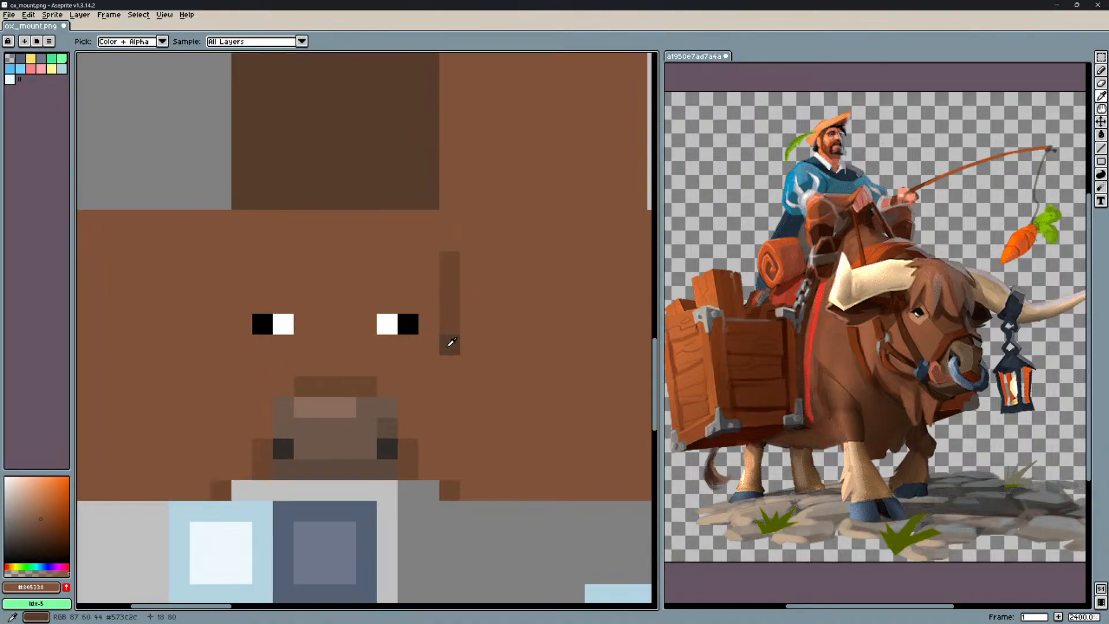
Sample the dark brown #573c2c from the side face and paint a two-pixel brow above each eye.
left_click(448, 341, "alt")
left_click(397, 301)
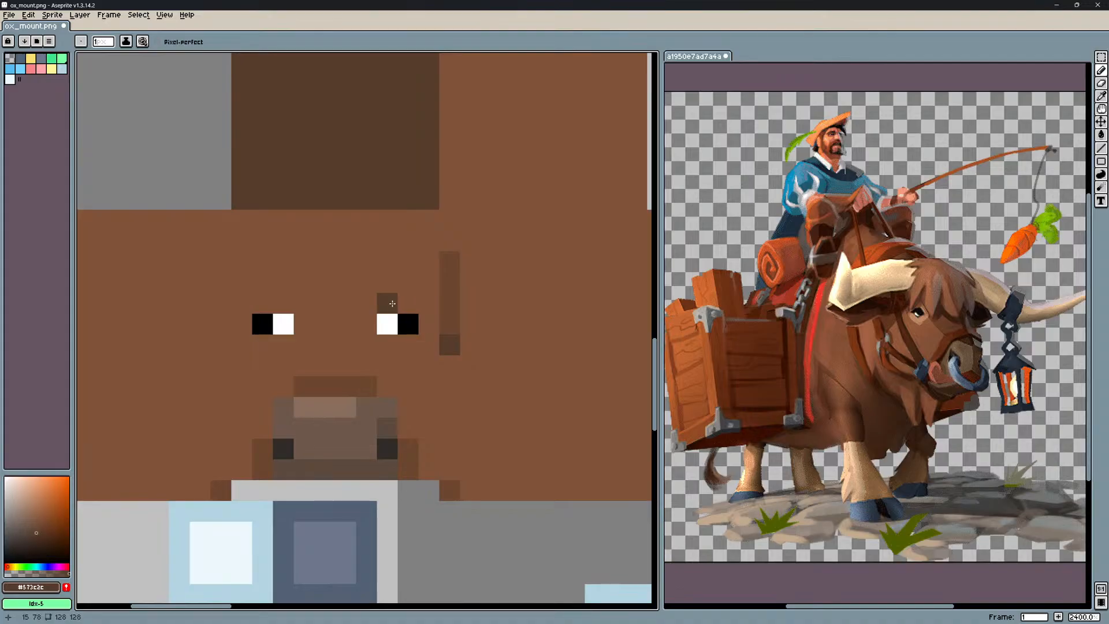
key("ctrl+z")
left_click_drag(285, 308, 270, 309)
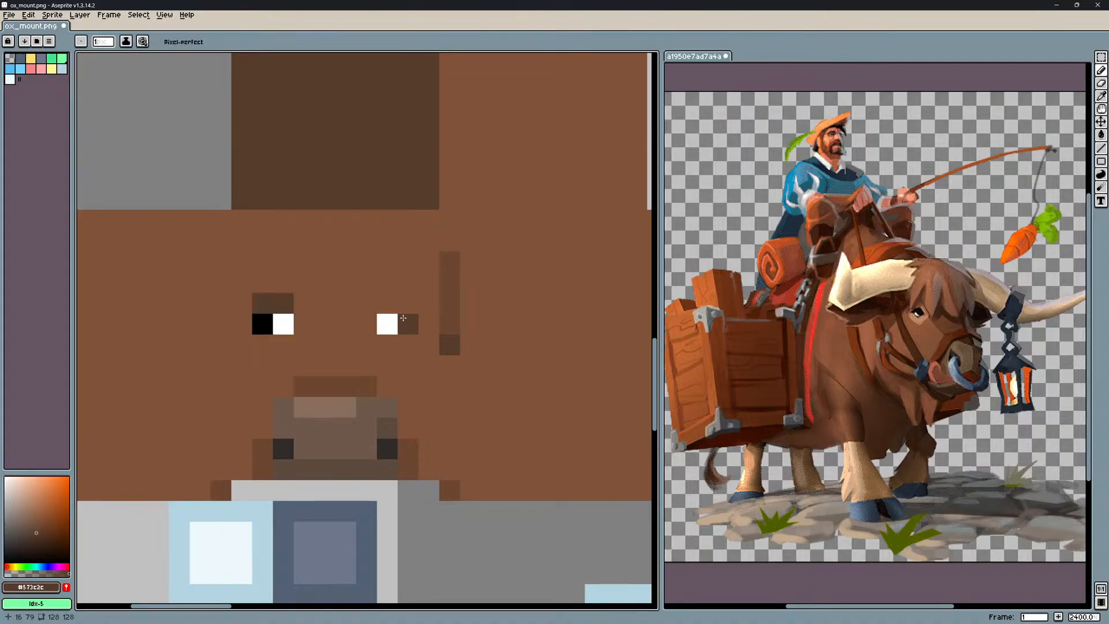
left_click(390, 303)
scroll(379, 272, "down", 2)
Erase the bottom row of the head's side and back faces level with the muzzle, and save.
key("e")
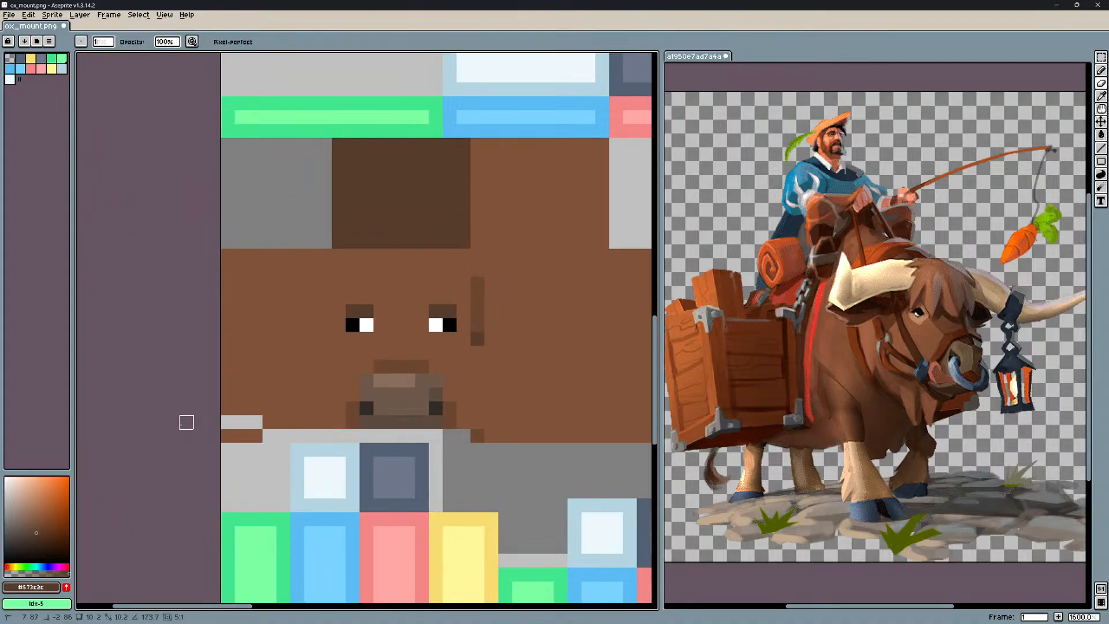
left_click(200, 436, "shift")
middle_click_drag(478, 365, 319, 384)
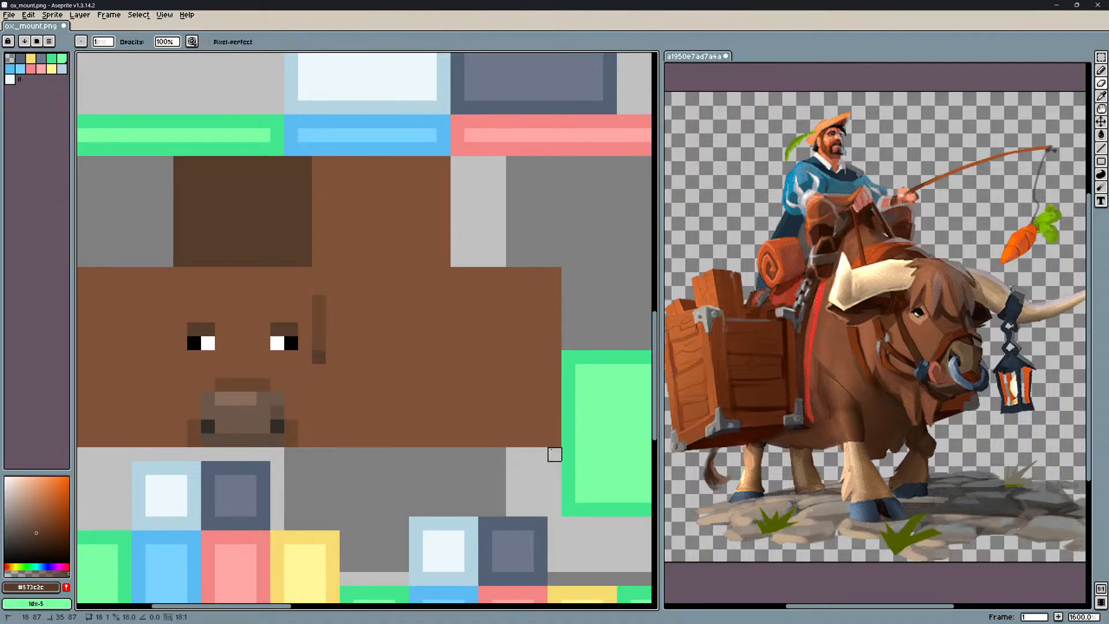
middle_click_drag(360, 343, 409, 341)
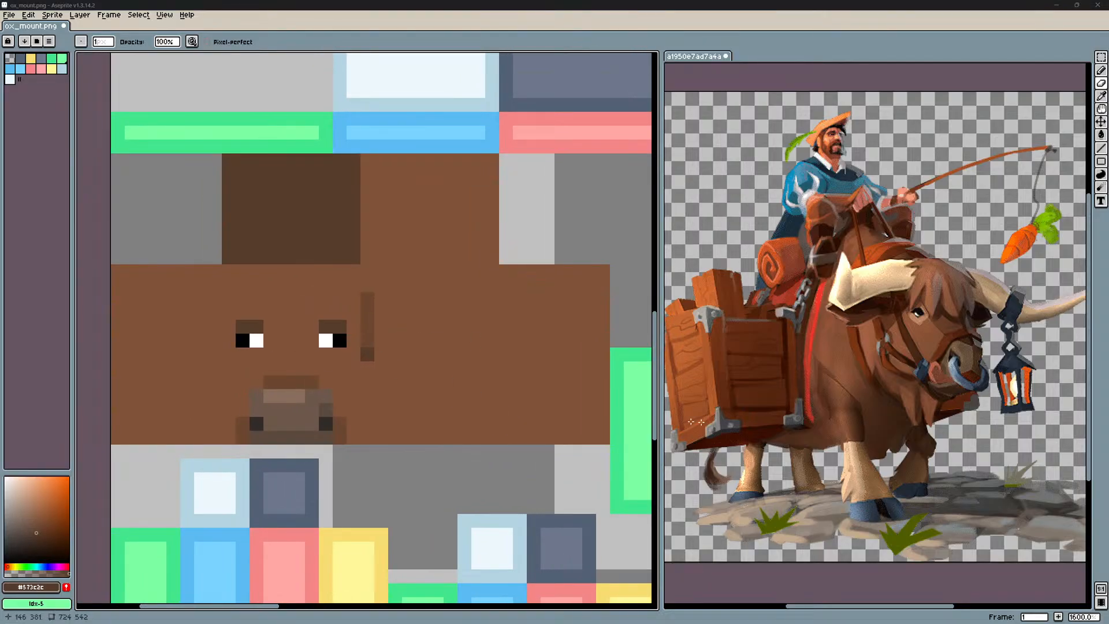
middle_click_drag(284, 328, 396, 325)
key("ctrl+s")
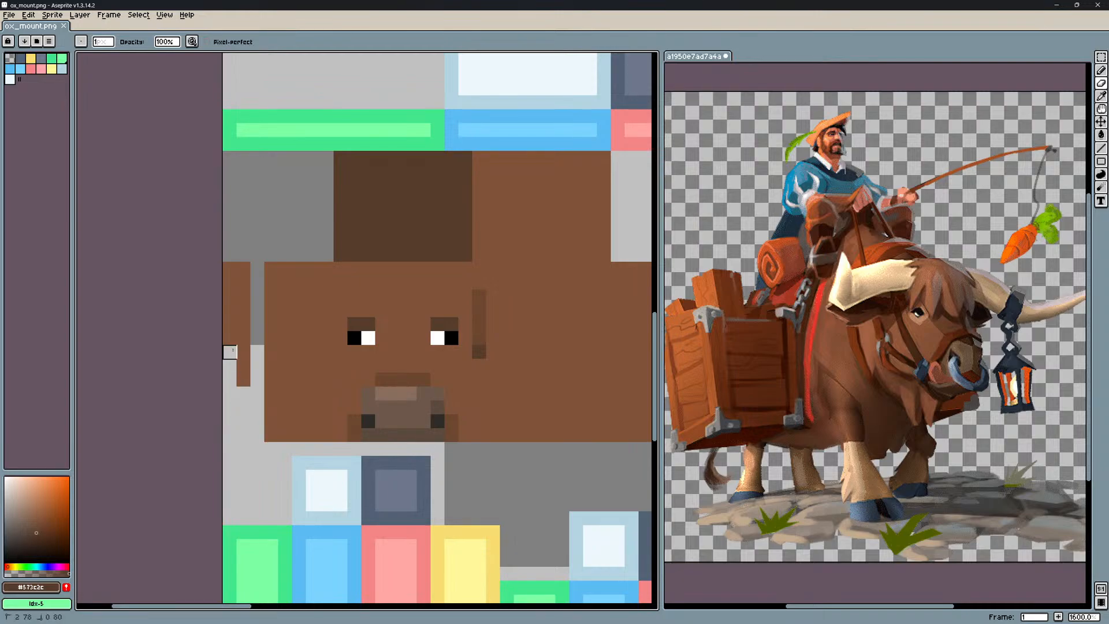
Trim the head layout by three outer side-face columns, one outer column of the dark top face, and two rows along its upper edge; save.
middle_click_drag(452, 283, 387, 301)
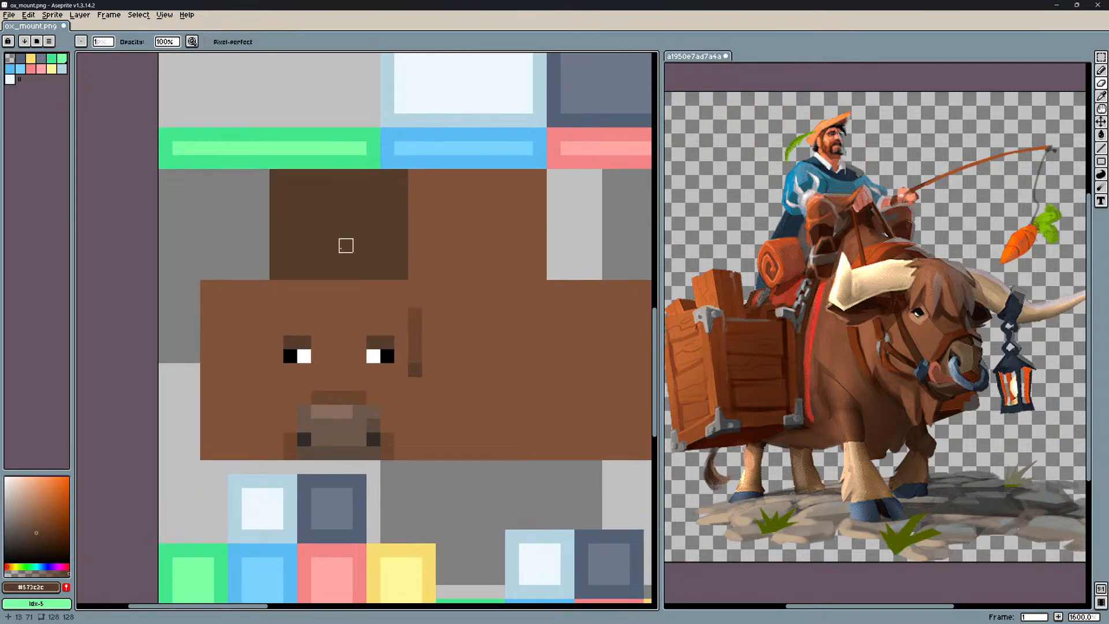
key("ctrl+z")
left_click(275, 177)
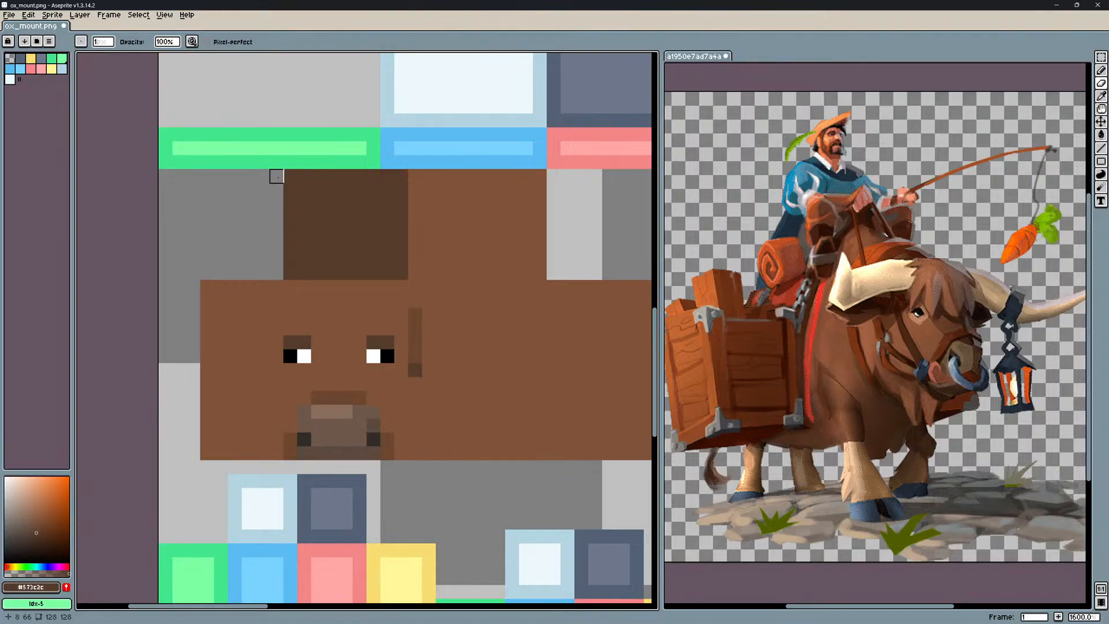
left_click(540, 190, "shift")
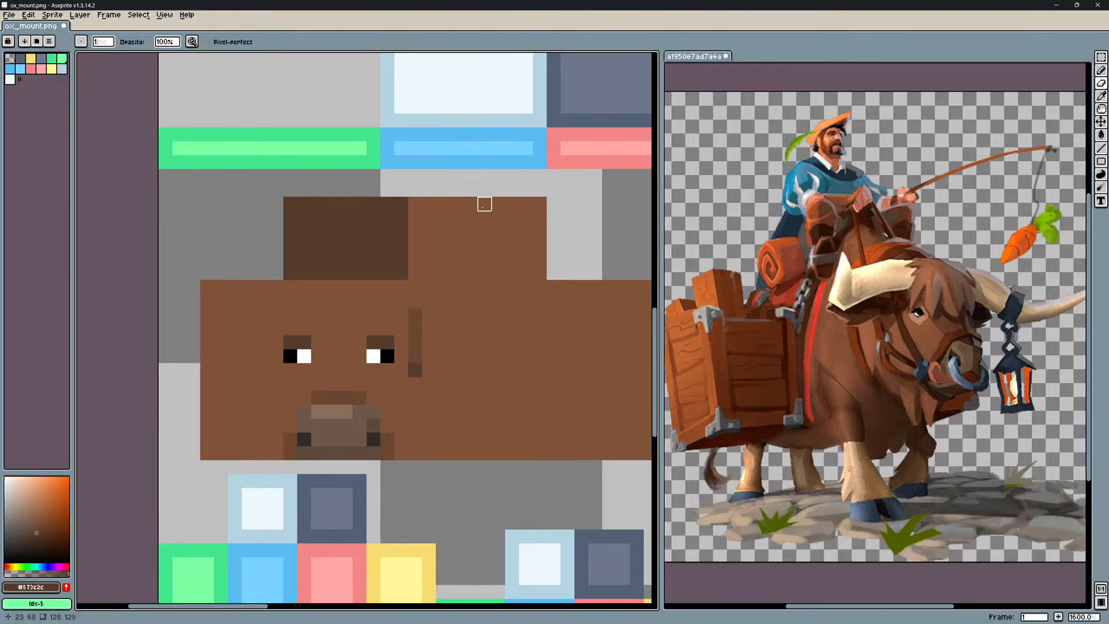
key("ctrl+s")
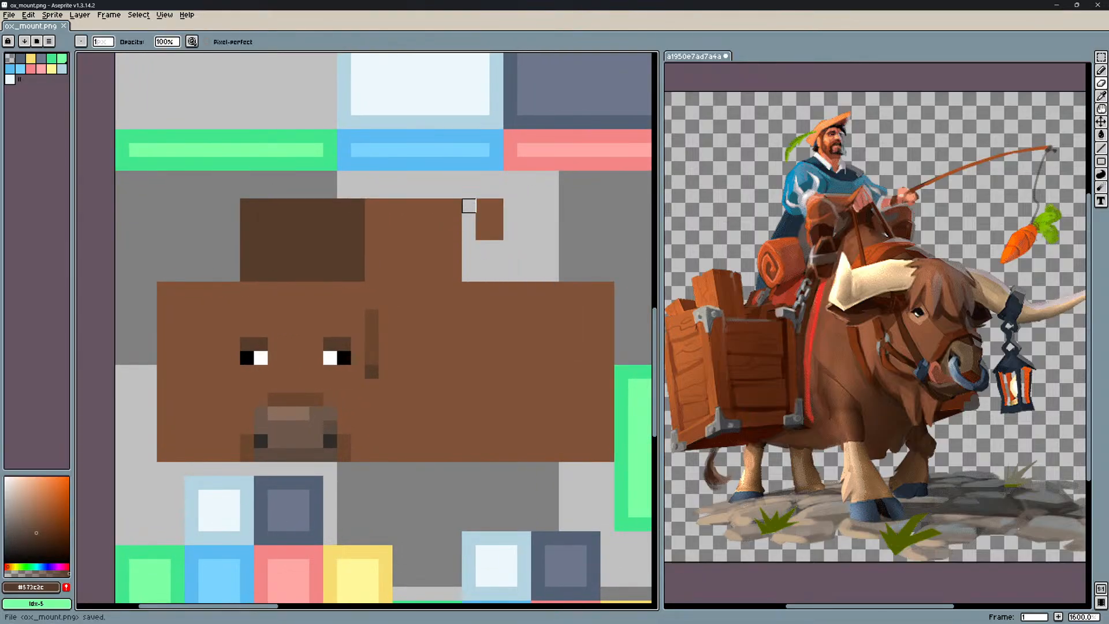
Erase three outer columns of the brown patch beside the dark top face and five outer columns of the back face, saving the texture.
left_click(496, 233)
key("ctrl+s")
middle_click_drag(539, 233, 476, 216)
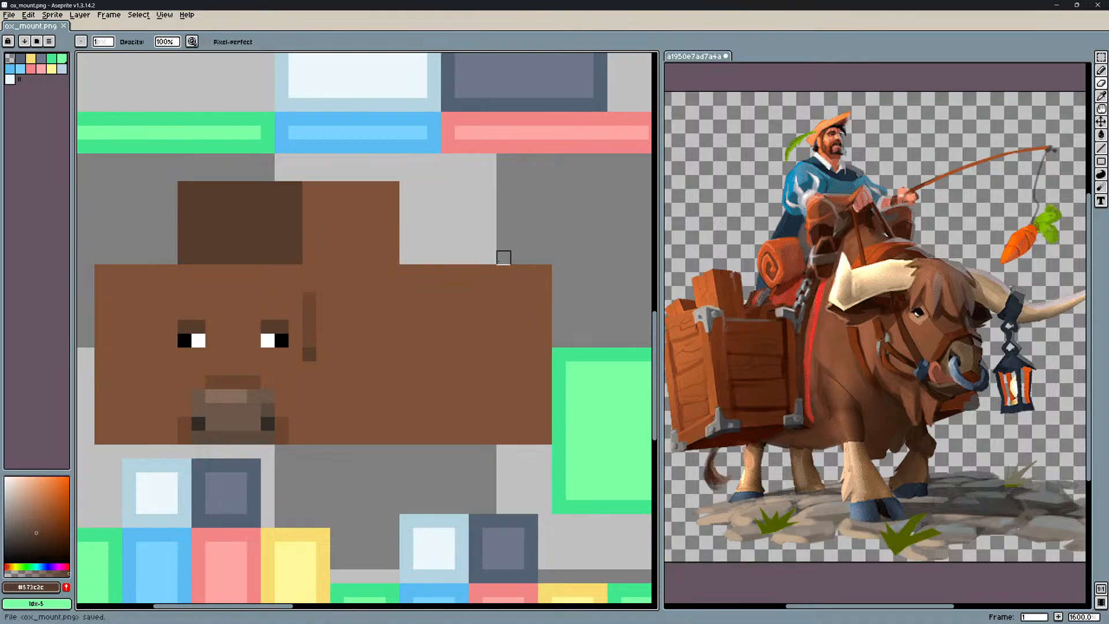
left_click_drag(504, 258, 504, 300)
key("ctrl+s")
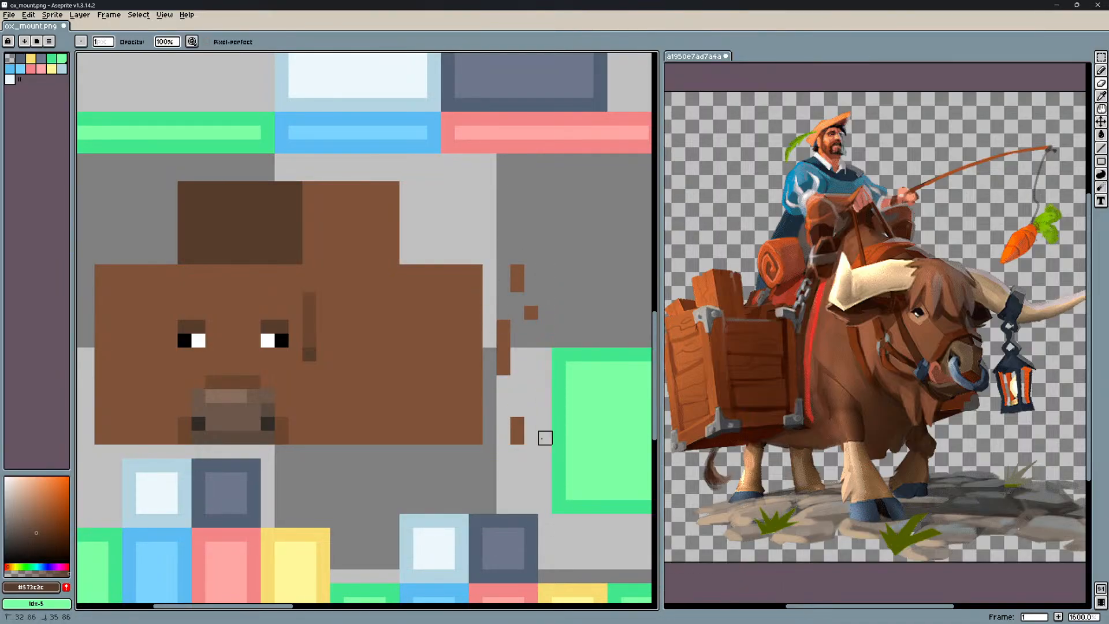
key("ctrl+s")
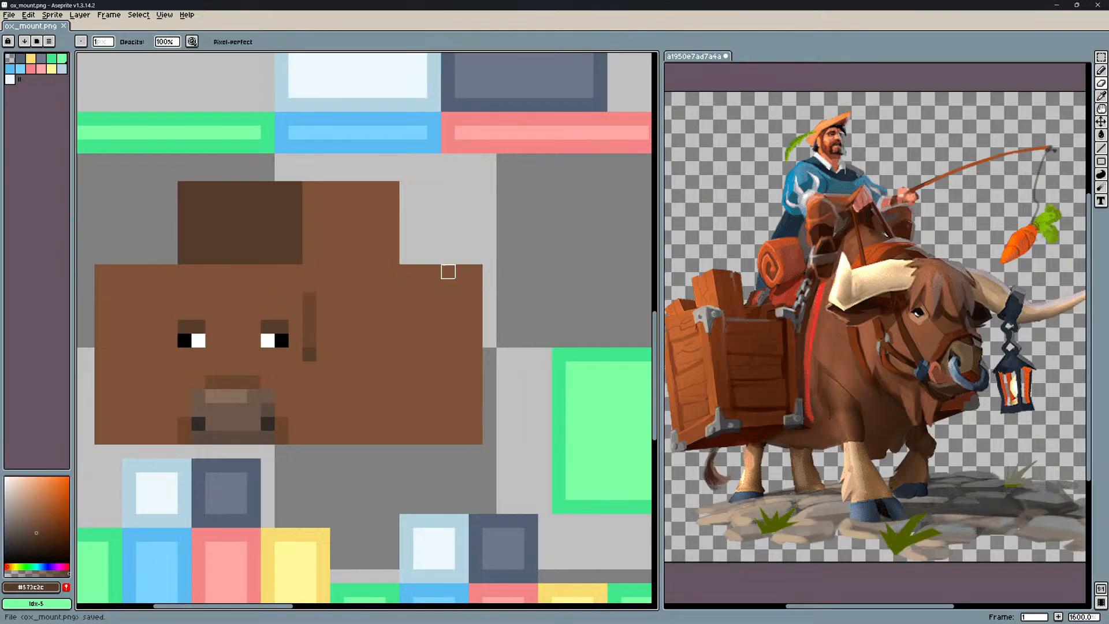
Sample the face's brown and paint over the leftover dark vertical strip beside the eye.
middle_click_drag(397, 283, 448, 293)
key("b")
left_click(383, 328, "alt")
left_click_drag(361, 306, 361, 370)
middle_click_drag(364, 370, 404, 380)
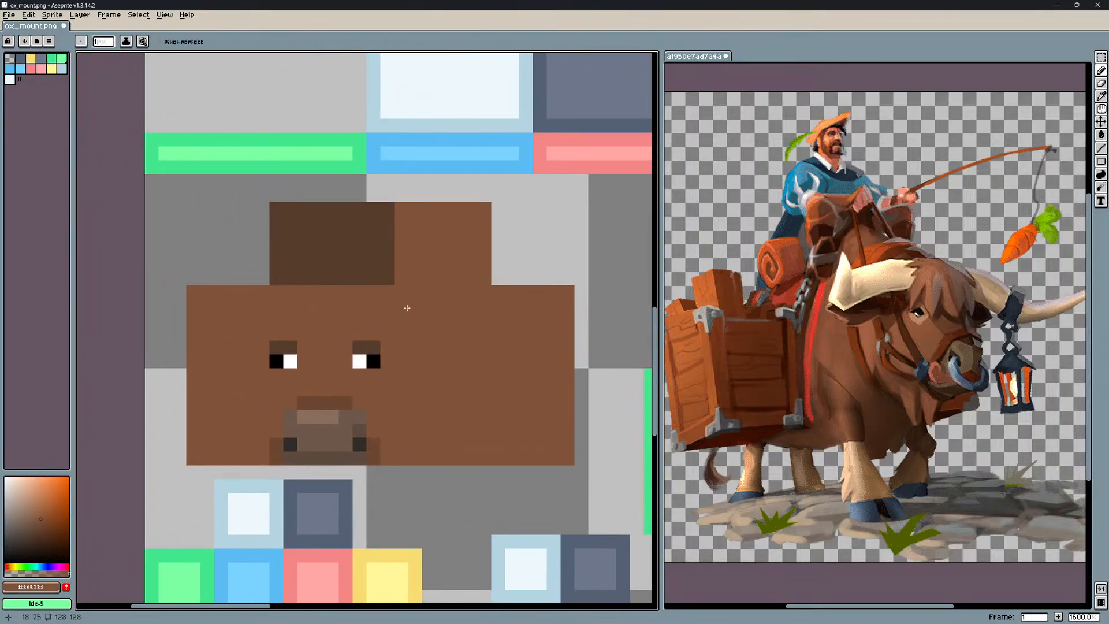
Move the whole head layout three pixels left and two pixels up, flush with the canvas's left edge, and save.
key("m")
left_click_drag(568, 458, 196, 208)
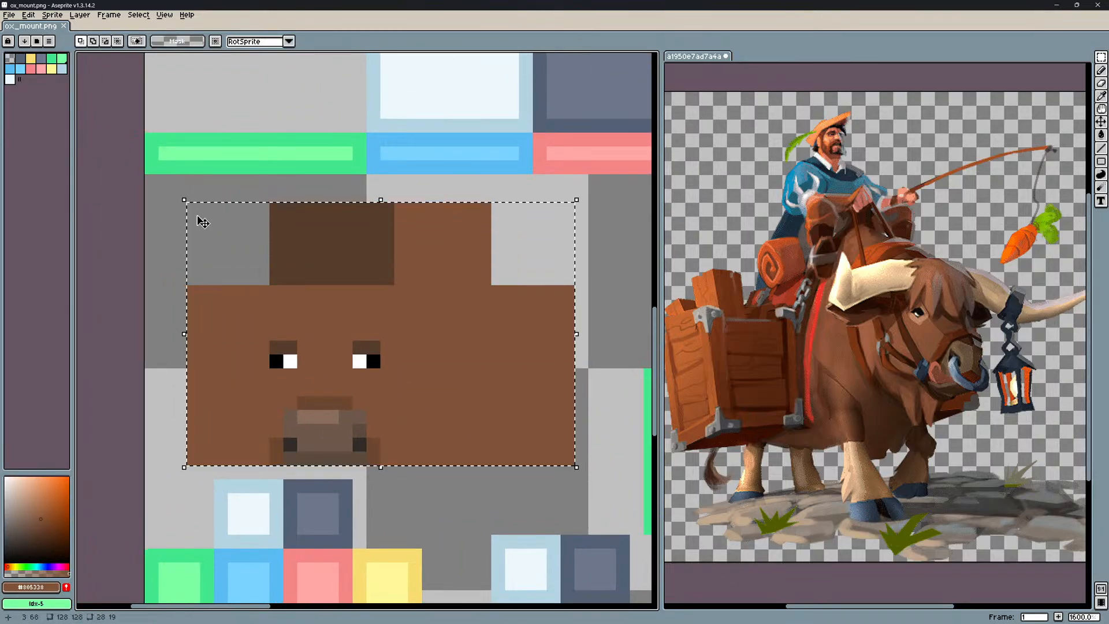
left_click_drag(333, 291, 290, 264)
key("ctrl+d")
key("ctrl+s")
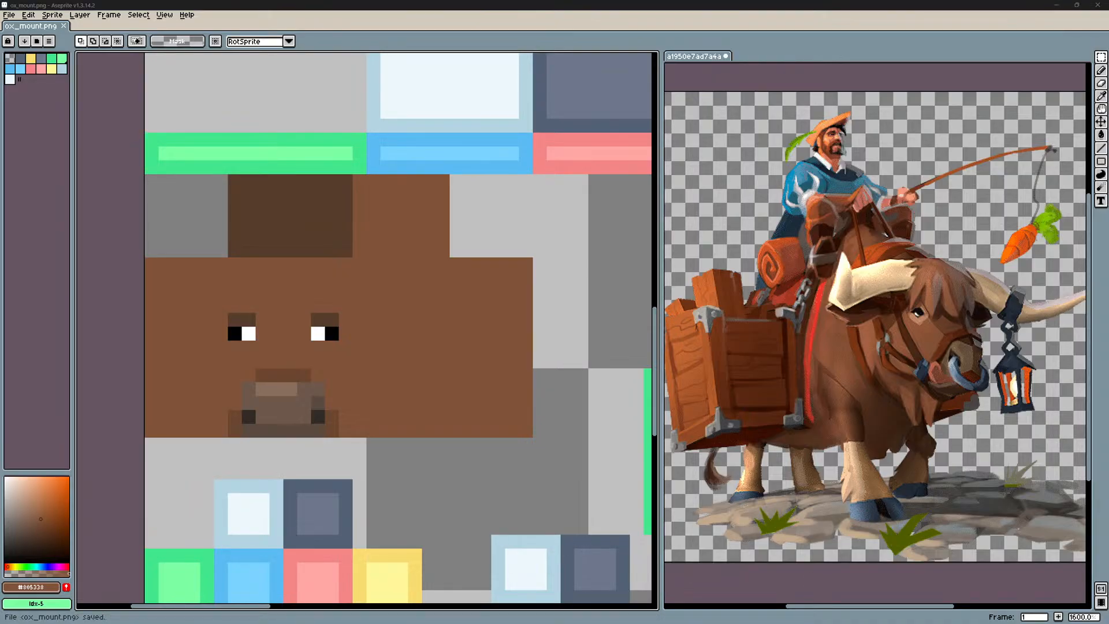
In Blockbench, shorten the head cube from above to a height of 12 and shift its UV vertically to 67.
key("alt+Tab")
left_click_drag(788, 392, 833, 389)
left_click(905, 512)
left_click_drag(768, 433, 693, 433)
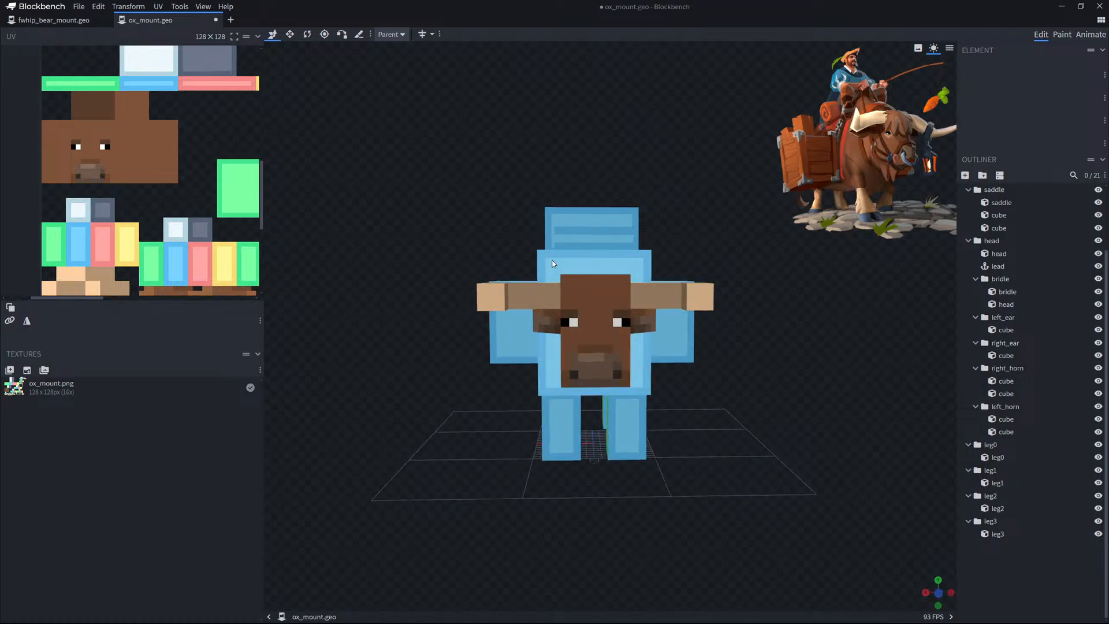
left_click_drag(553, 263, 517, 191)
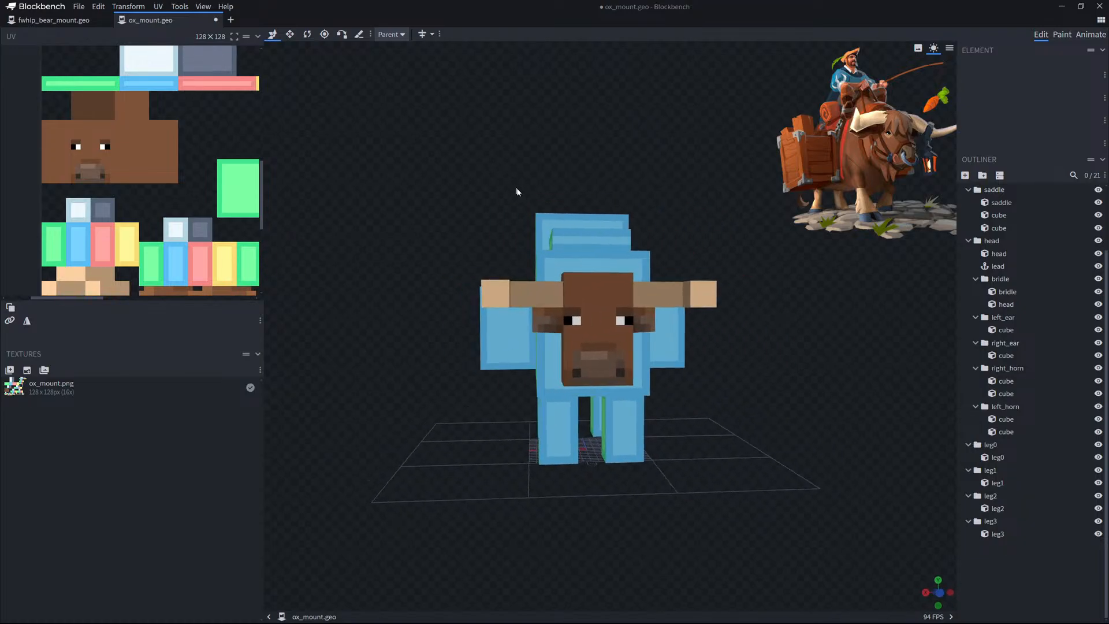
left_click(599, 295)
left_click_drag(599, 285, 604, 294)
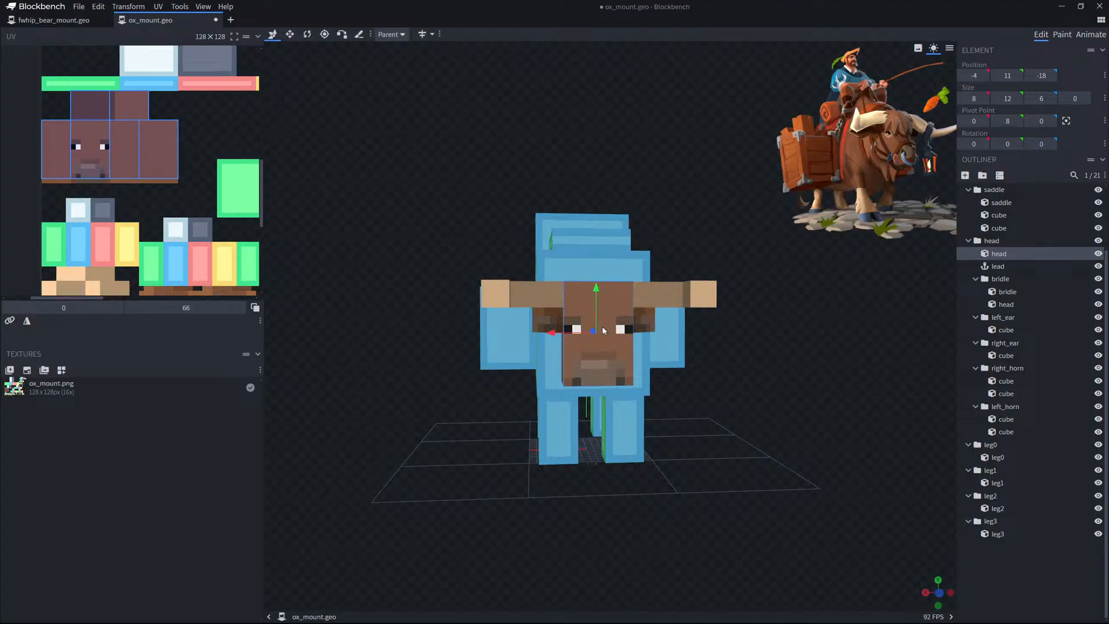
left_click_drag(95, 131, 95, 136)
left_click(985, 568)
left_click_drag(792, 496, 821, 481)
In Aseprite, shorten the muzzle by painting its upper two rows face brown, add a highlight pixel one row lower, and save.
key("alt+Tab")
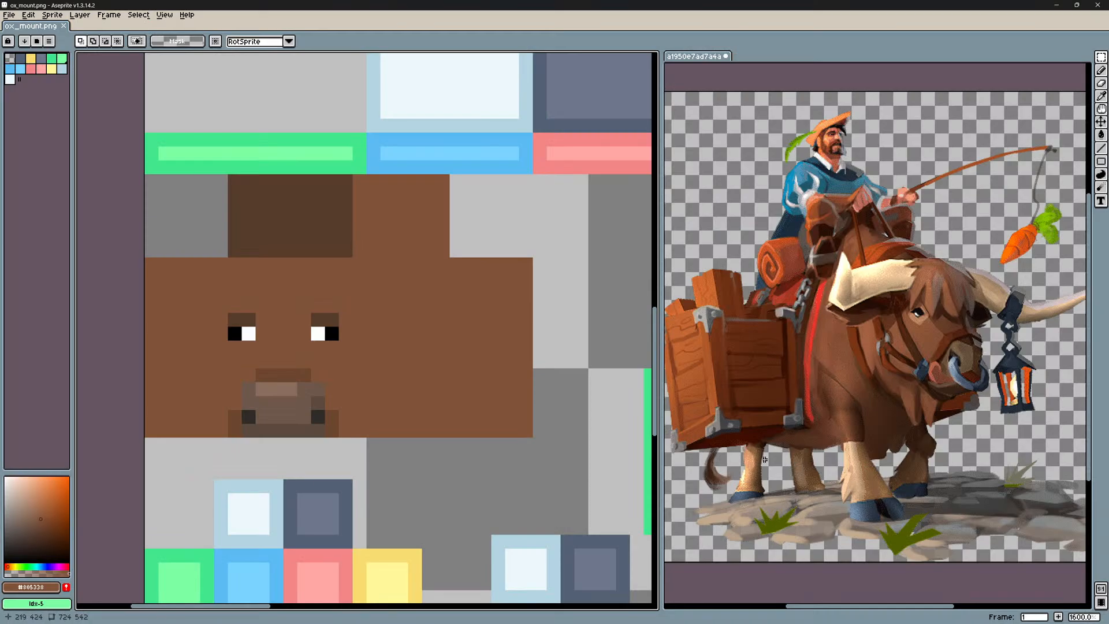
scroll(290, 389, "up", 2)
key("b")
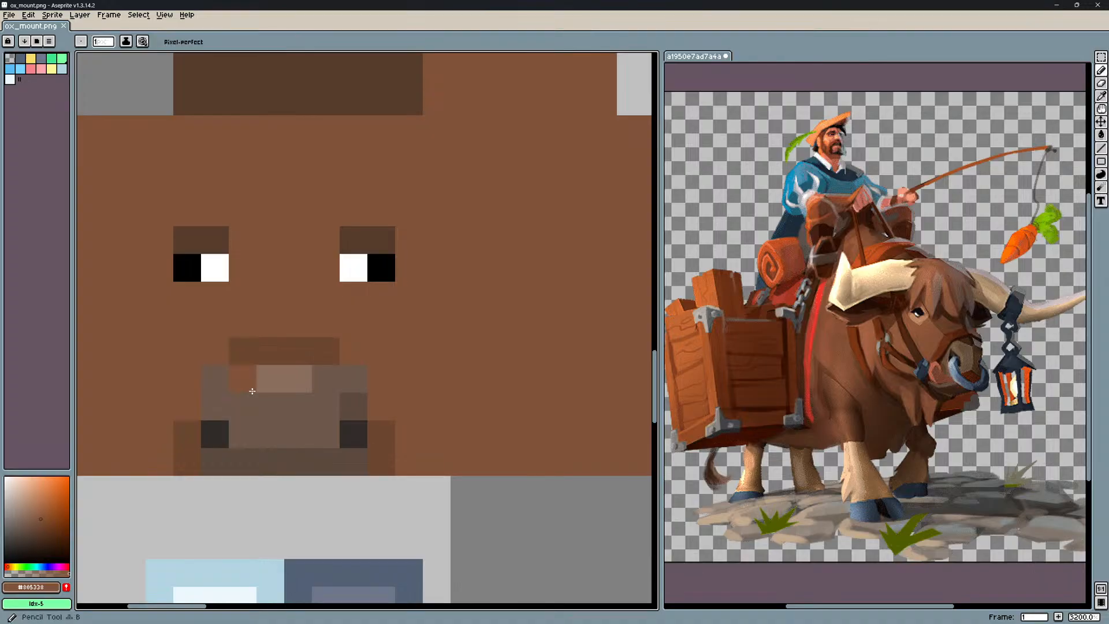
left_click(250, 387, "alt")
left_click(254, 408)
left_click(170, 368, "alt")
left_click_drag(328, 352, 240, 352)
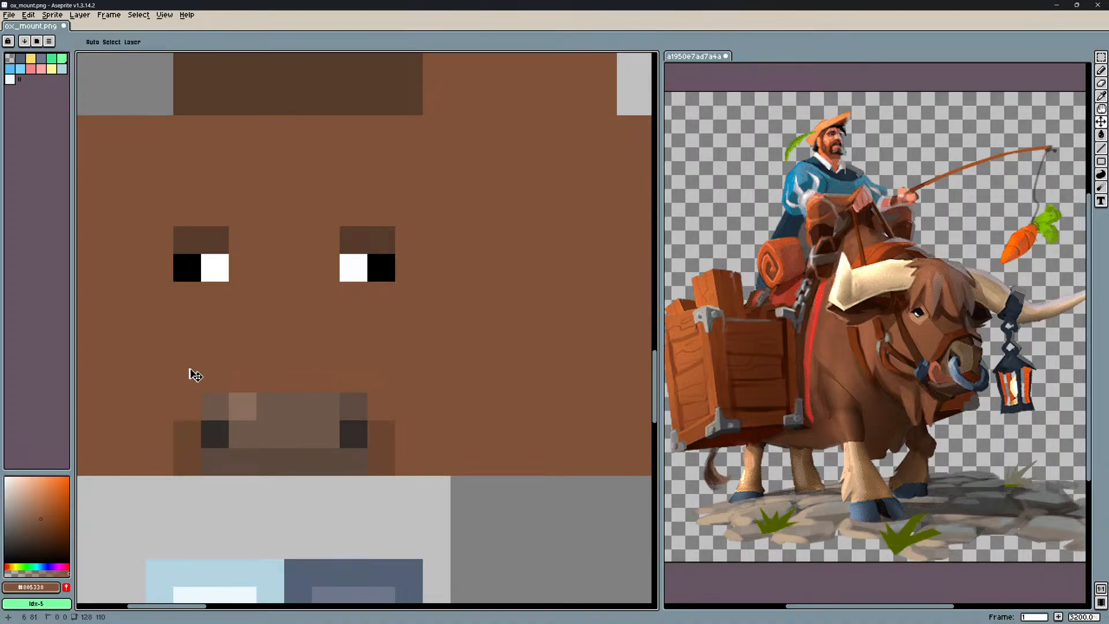
key("ctrl+s")
Switch to Blockbench and raise the head cube one unit so its top stands above the horns.
key("alt+Tab")
mouse_move(374, 429)
left_mouse_down()
mouse_move(479, 412)
mouse_move(317, 421)
mouse_move(555, 370)
mouse_move(623, 341)
mouse_move(604, 313)
left_mouse_up()
left_click(623, 342)
left_click_drag(694, 346, 650, 350)
left_click(988, 563)
left_click_drag(840, 504, 663, 508)
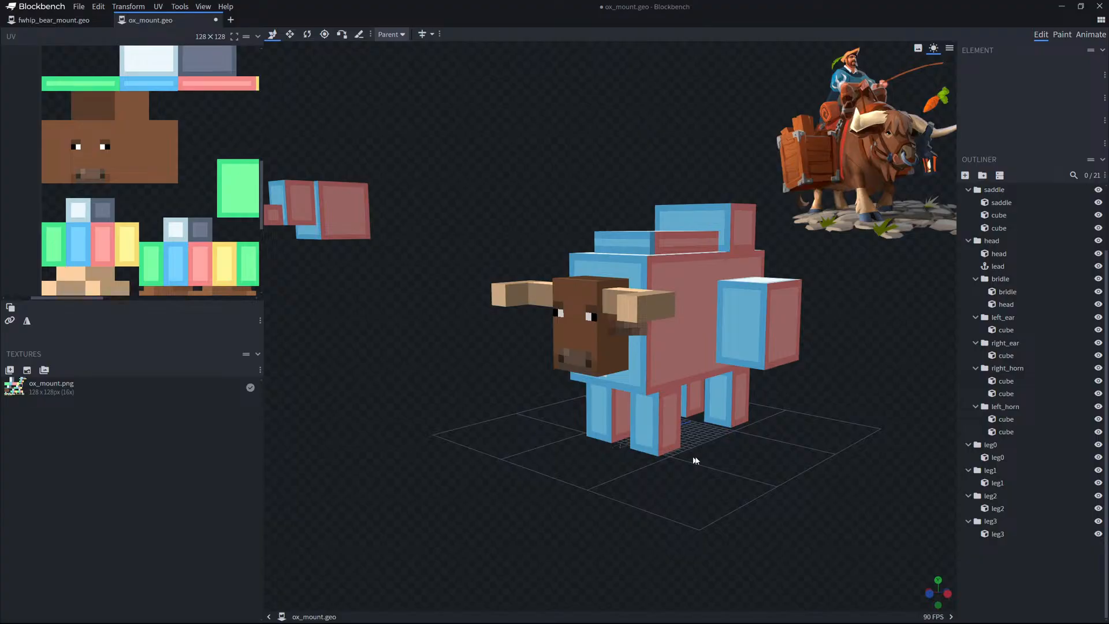
left_click_drag(696, 461, 814, 454)
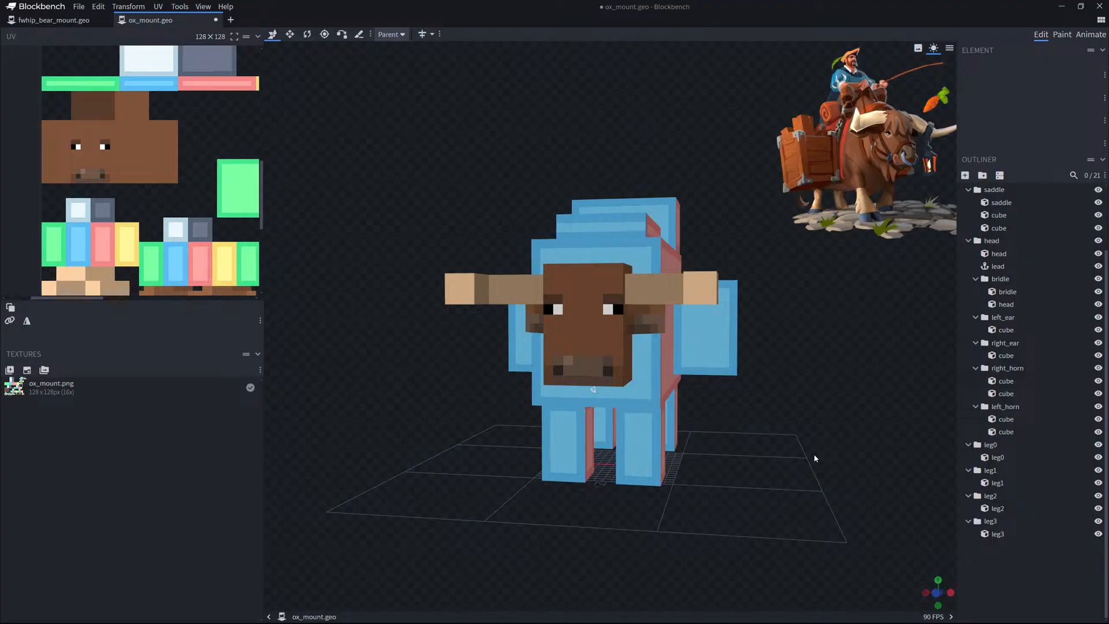
Resize the body cube from above to a height of 17.
left_click_drag(815, 456, 745, 419)
left_click(700, 286)
left_click_drag(862, 394, 863, 357)
key("s")
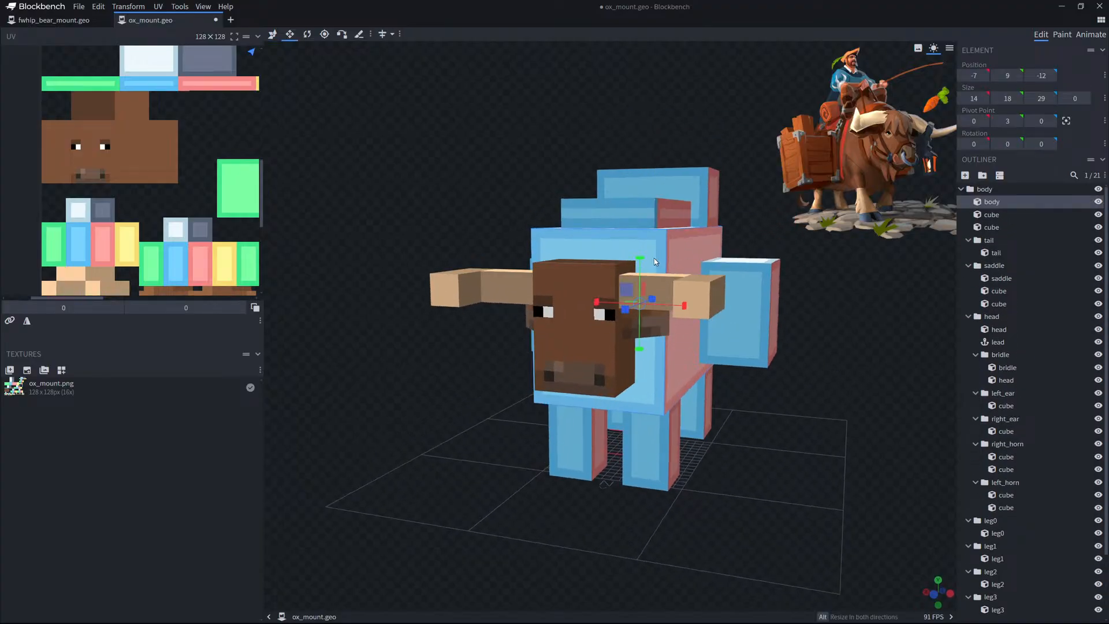
left_click_drag(787, 359, 648, 255)
key("v")
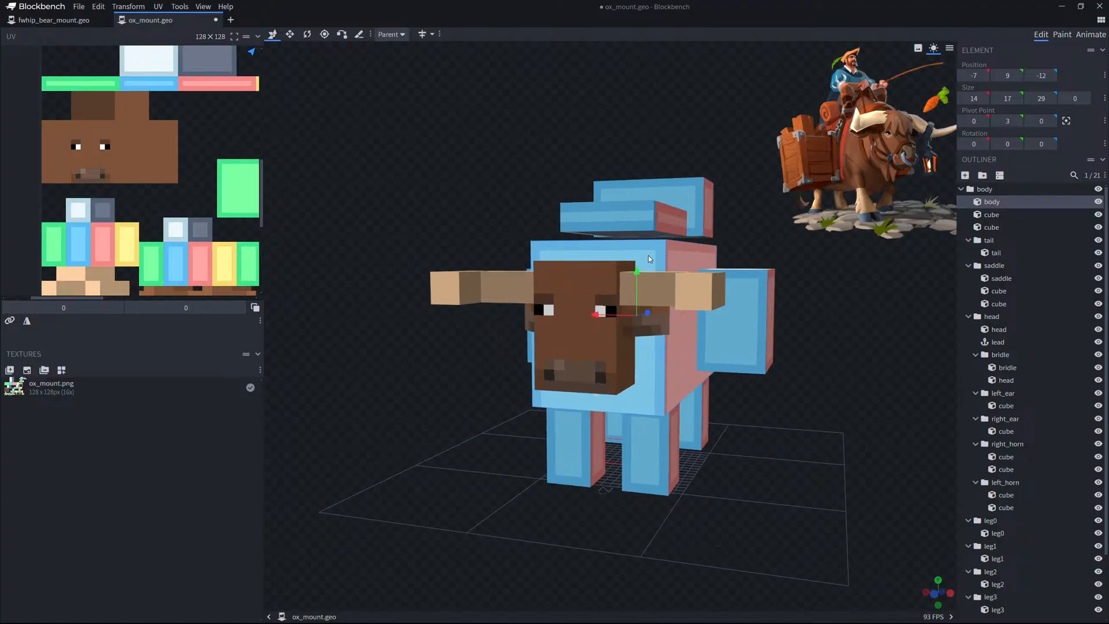
Lower the saddle block and the large cube behind it by one unit so both rest on the body.
left_click(642, 223)
left_click(653, 197)
left_click_drag(654, 169, 656, 184)
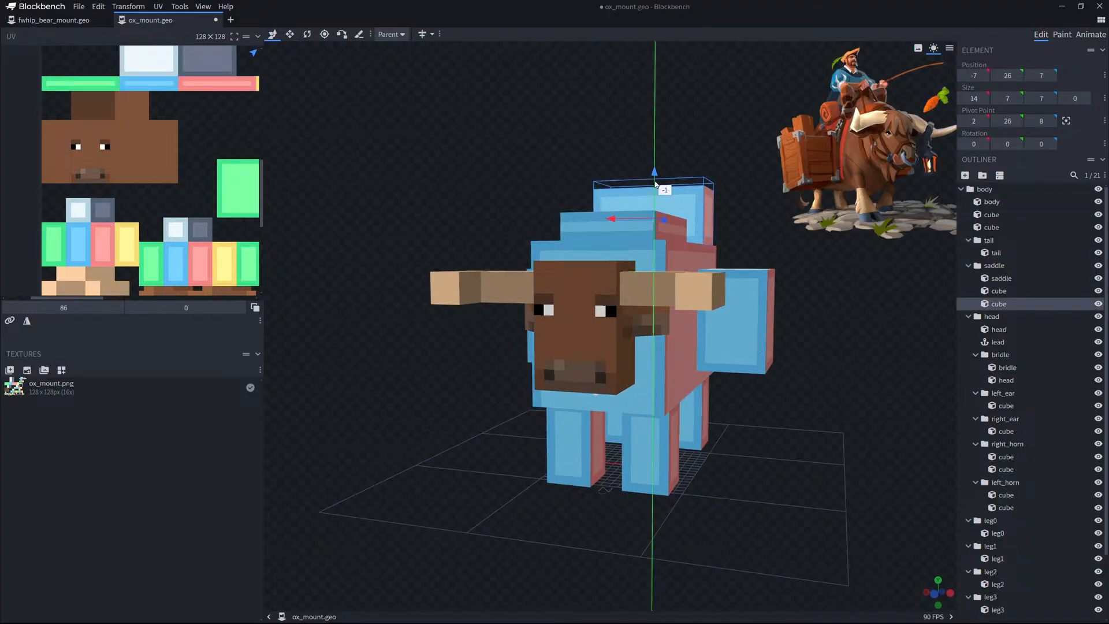
scroll(987, 453, "down", 3)
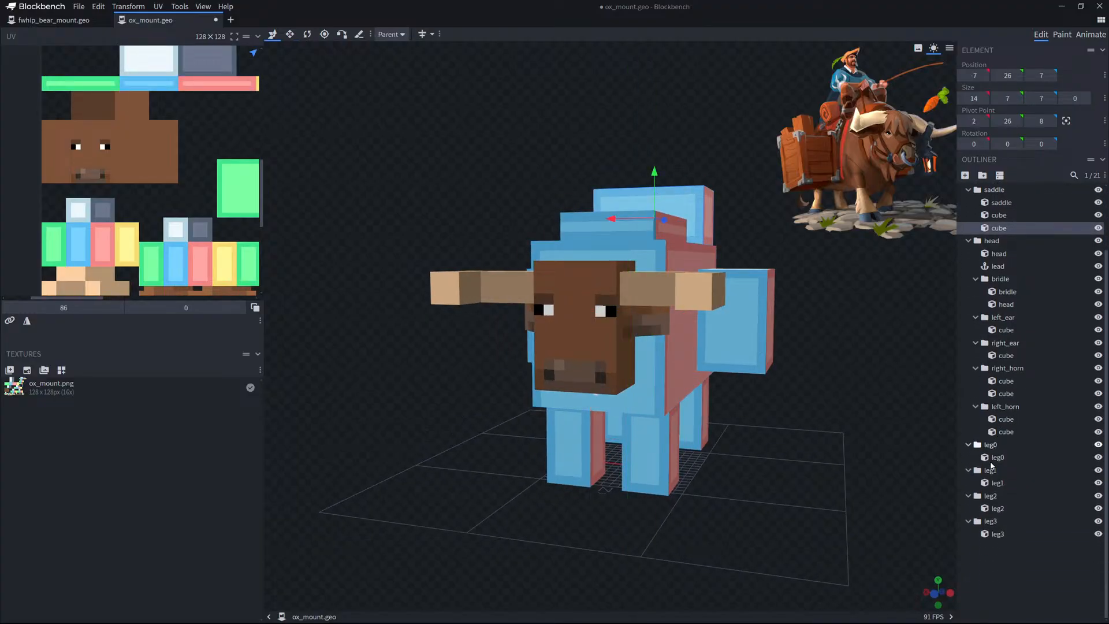
left_click(1037, 602)
left_click_drag(902, 508, 800, 512)
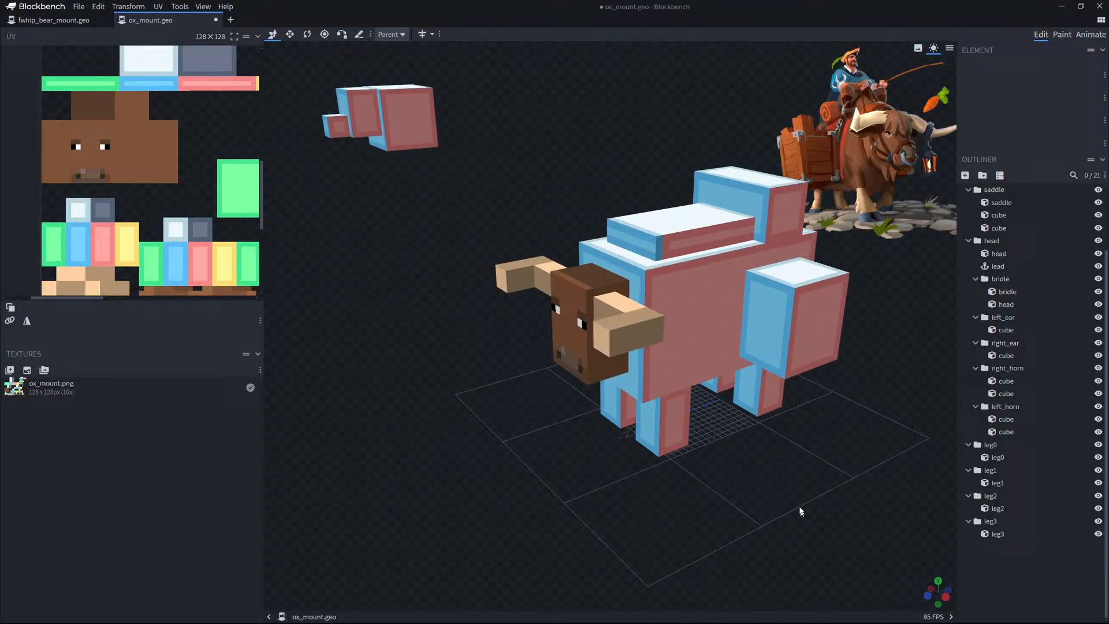
Move the right horn group one unit up and one unit back toward the body.
left_click(1014, 370)
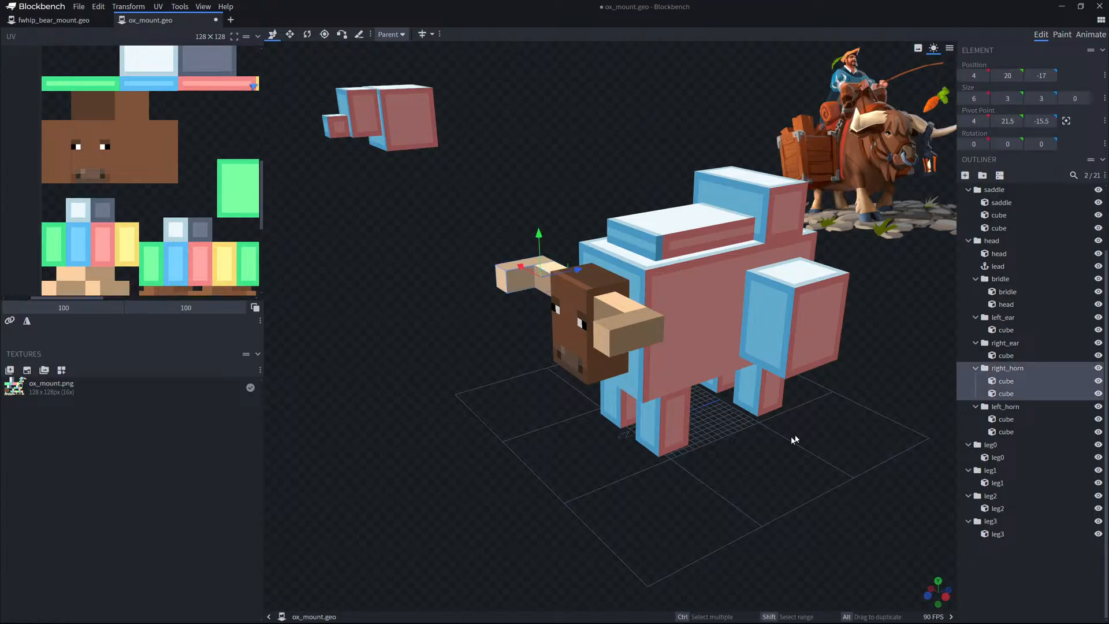
left_click_drag(792, 440, 832, 459)
left_click_drag(502, 257, 502, 256)
left_click_drag(799, 425, 871, 420)
left_click_drag(536, 321, 530, 317)
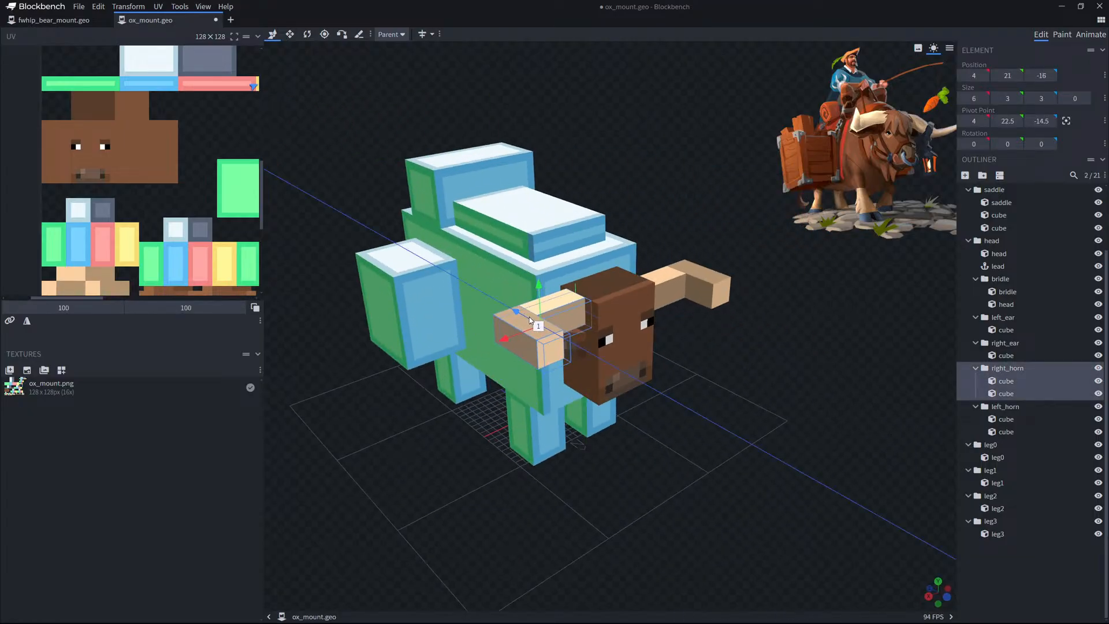
Move the left horn group one unit up and two units back toward the body.
left_click(1013, 407)
left_click_drag(685, 261, 655, 273)
left_click_drag(758, 399, 809, 421)
left_click_drag(646, 280, 631, 260)
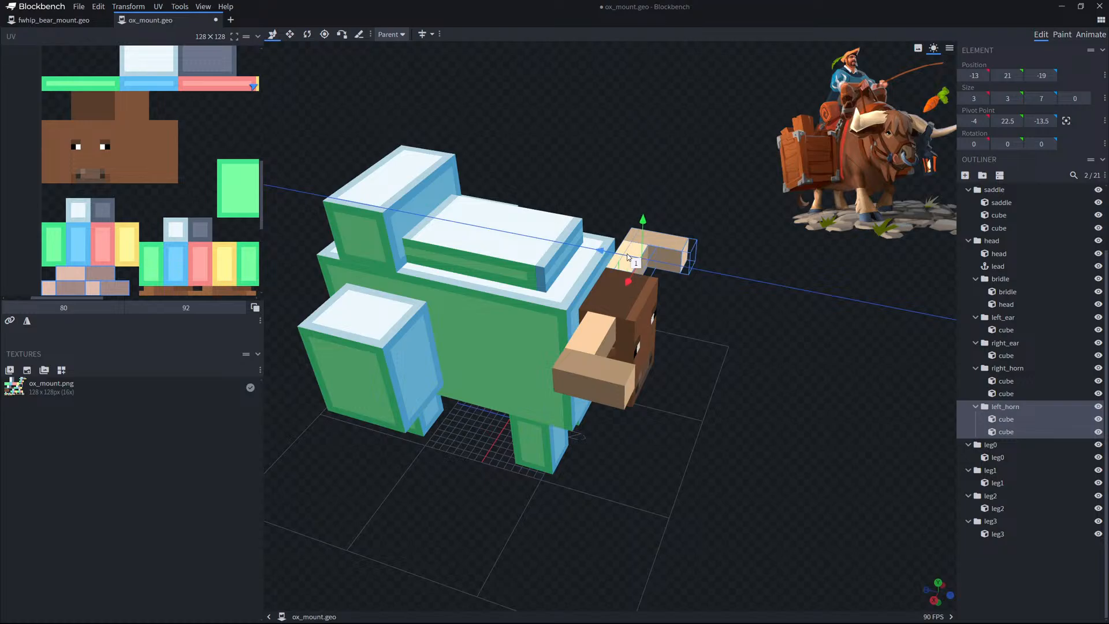
Move the right horn group back one more unit to line it up with the left horn.
left_click(601, 317)
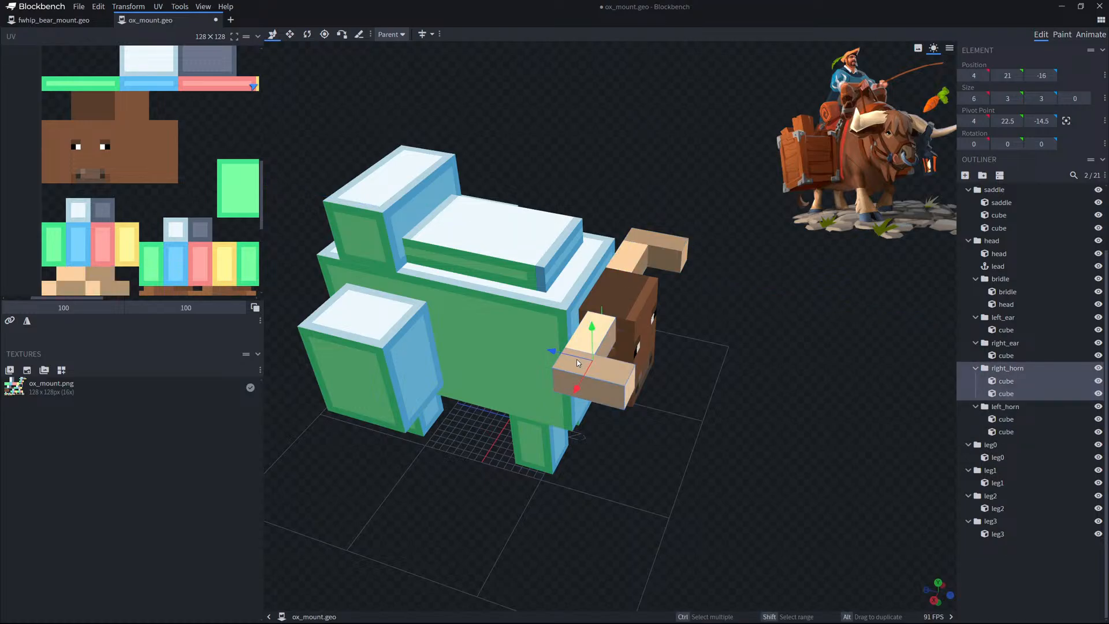
left_click_drag(574, 355, 568, 354)
left_click_drag(721, 369, 648, 348)
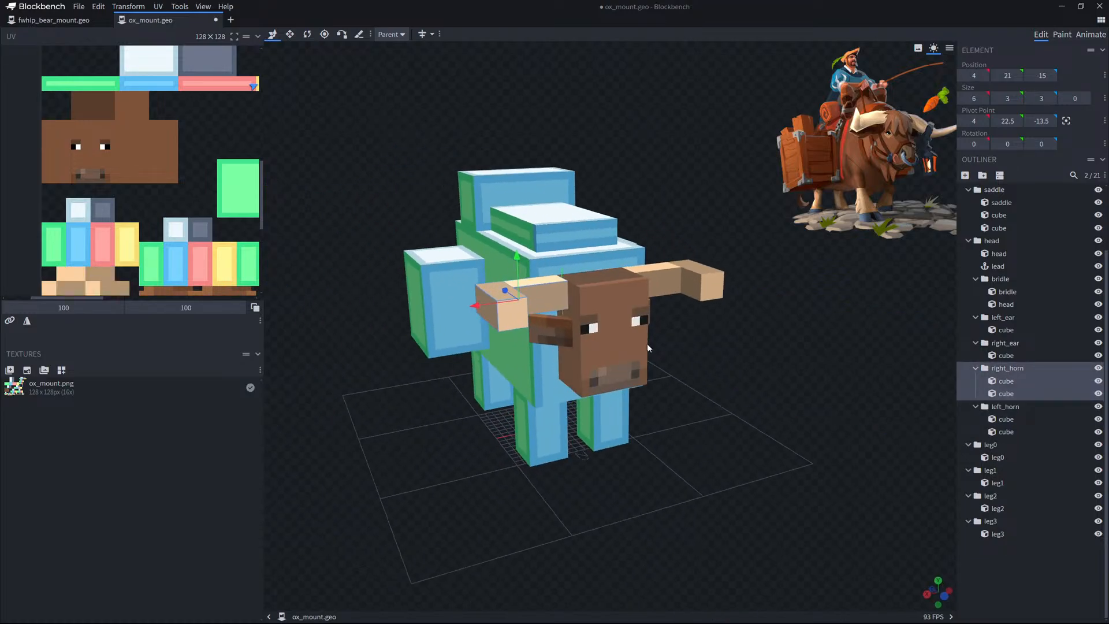
left_click_drag(766, 409, 723, 413)
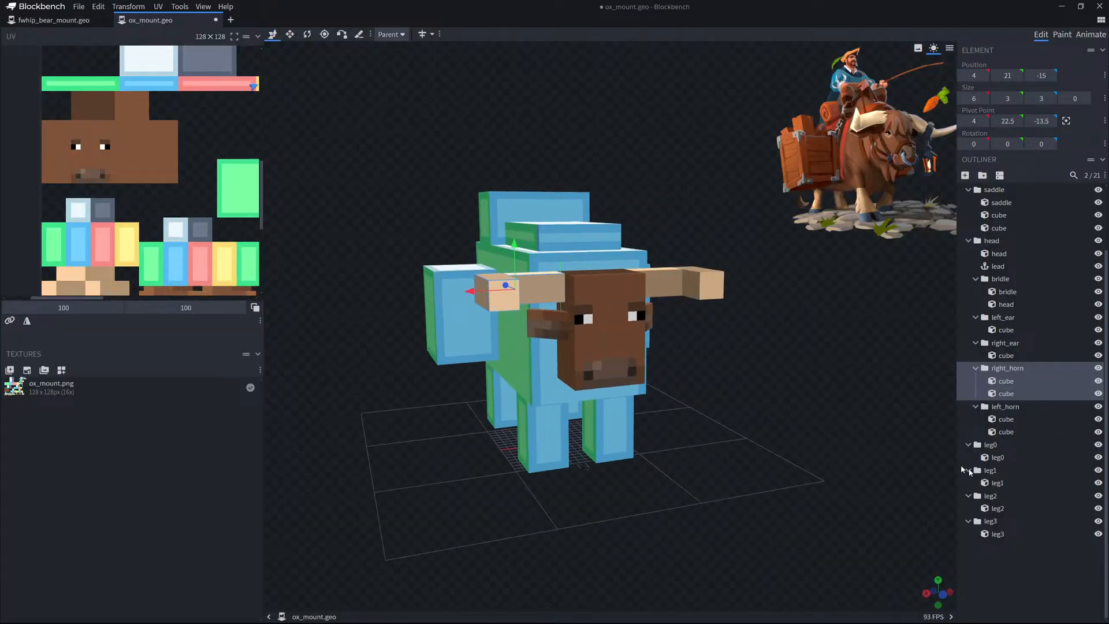
left_click(1043, 567)
left_click_drag(720, 500, 855, 447)
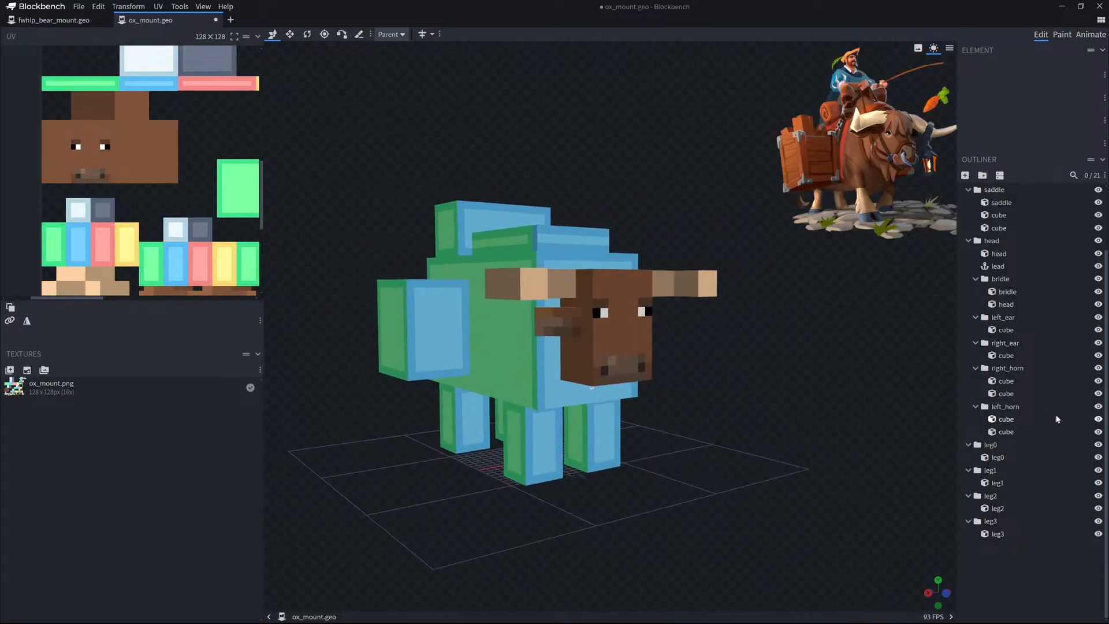
Raise the left and right ear groups by one unit each.
left_click(1013, 320)
left_click_drag(643, 292, 641, 285)
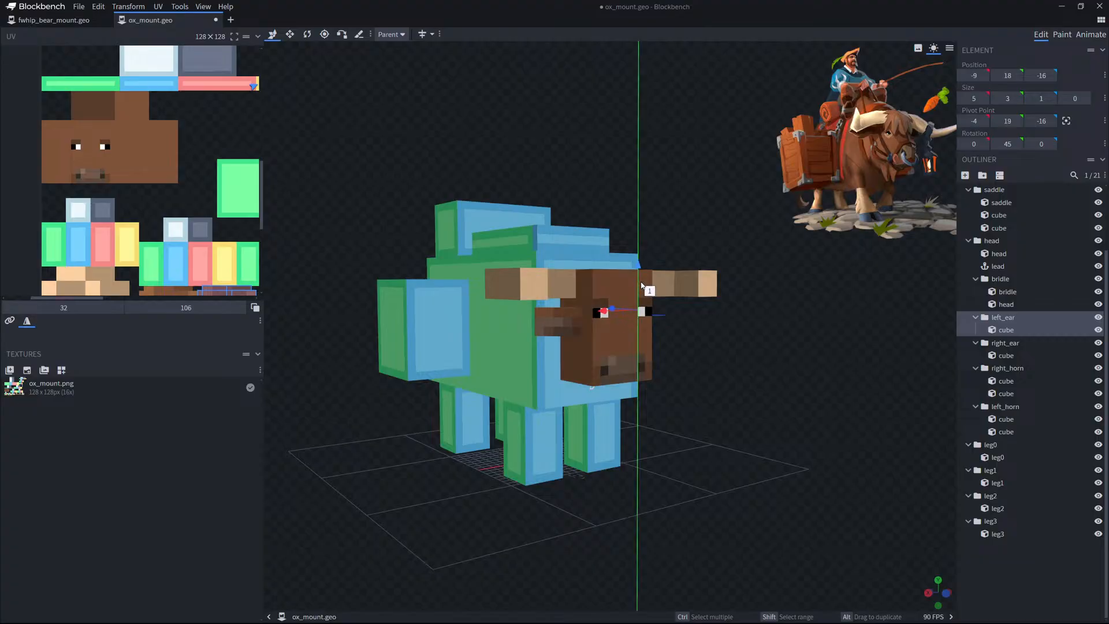
left_click(998, 345)
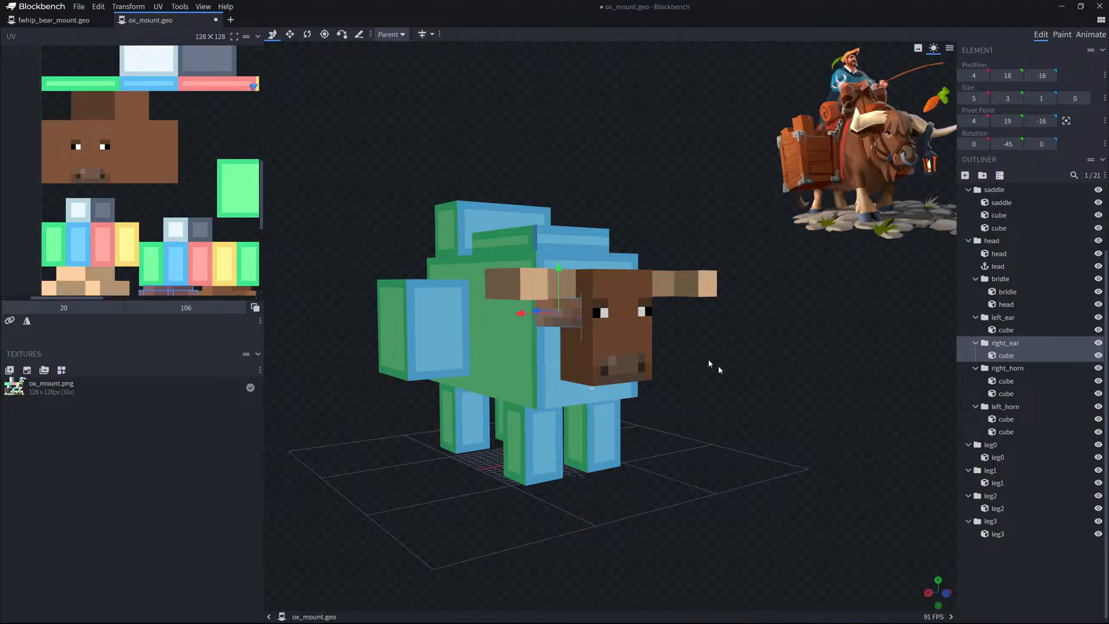
left_click(1006, 552)
left_click_drag(811, 466, 670, 443)
left_click(650, 446)
left_click(995, 560)
left_click_drag(801, 486, 854, 497)
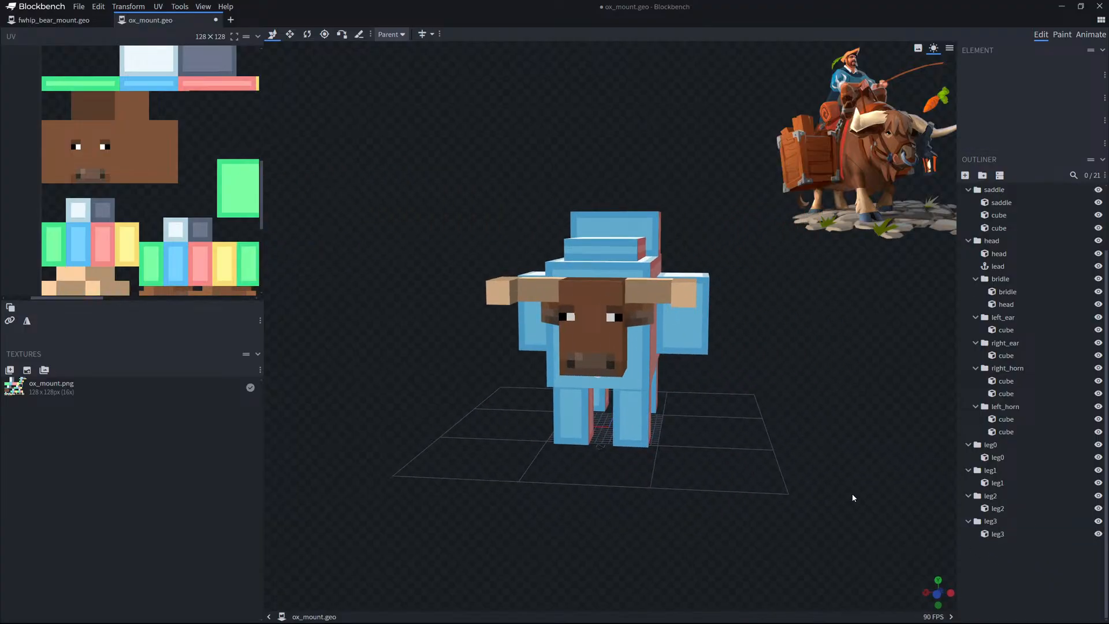
left_click_drag(851, 491, 751, 511)
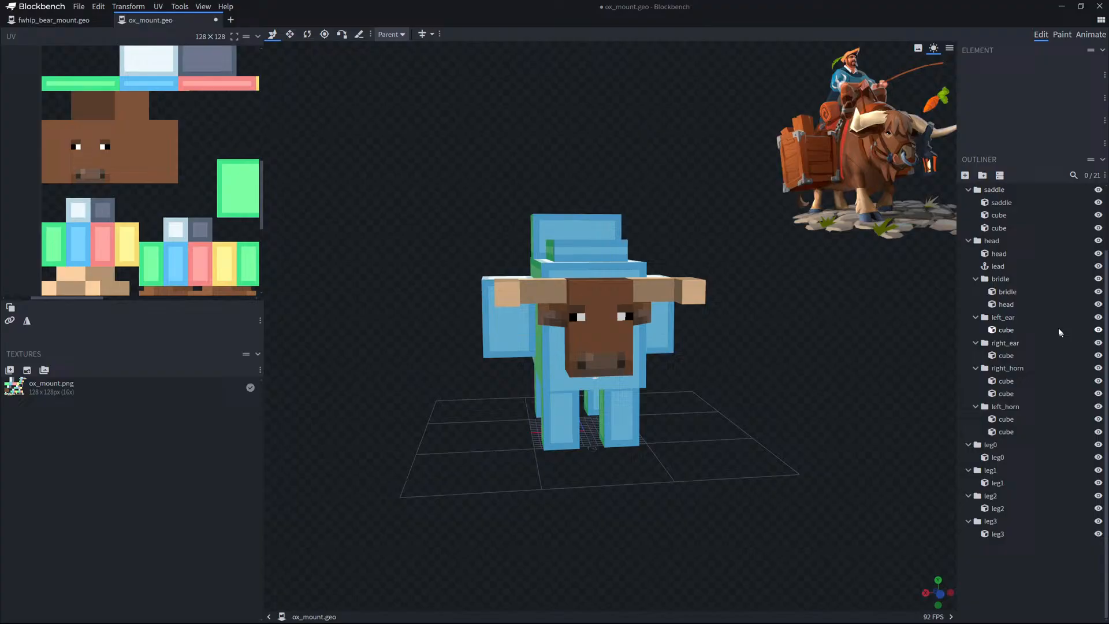
Raise the head group's pivot point to a height of 16.5.
left_click(1011, 243)
left_click_drag(752, 324, 690, 372)
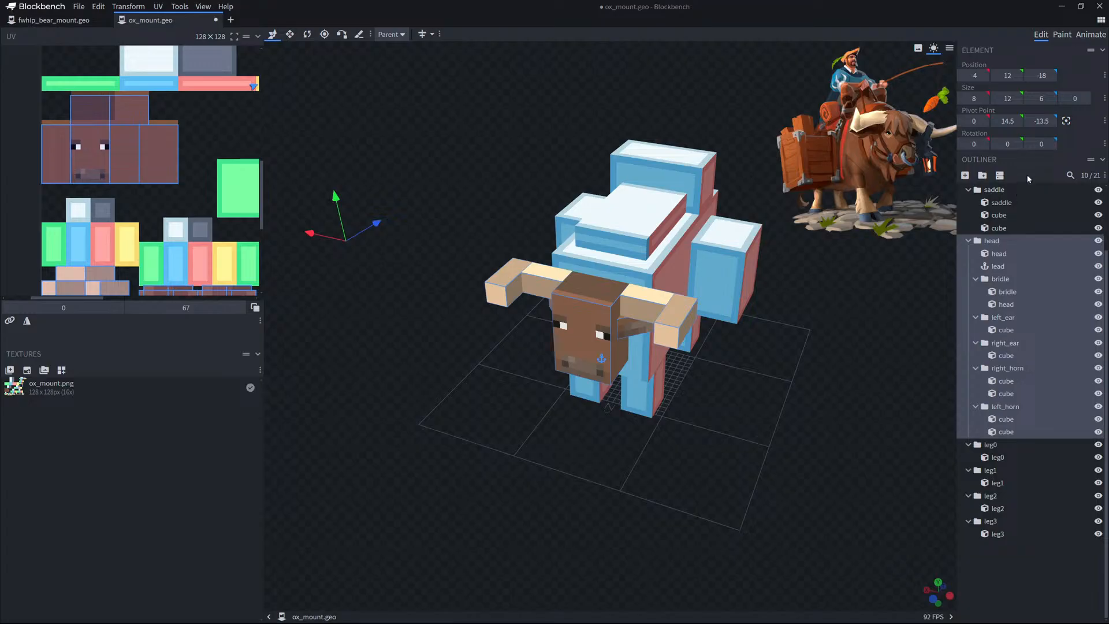
left_click_drag(862, 275, 810, 244)
scroll(881, 374, "up", 3)
left_click_drag(882, 374, 765, 382)
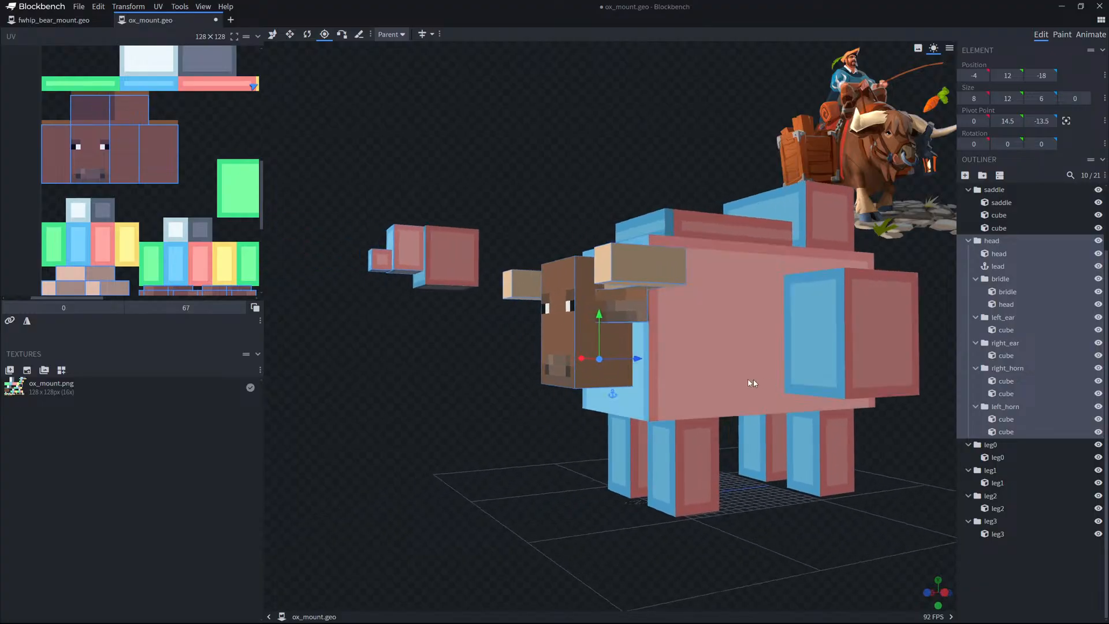
left_click_drag(461, 328, 417, 339)
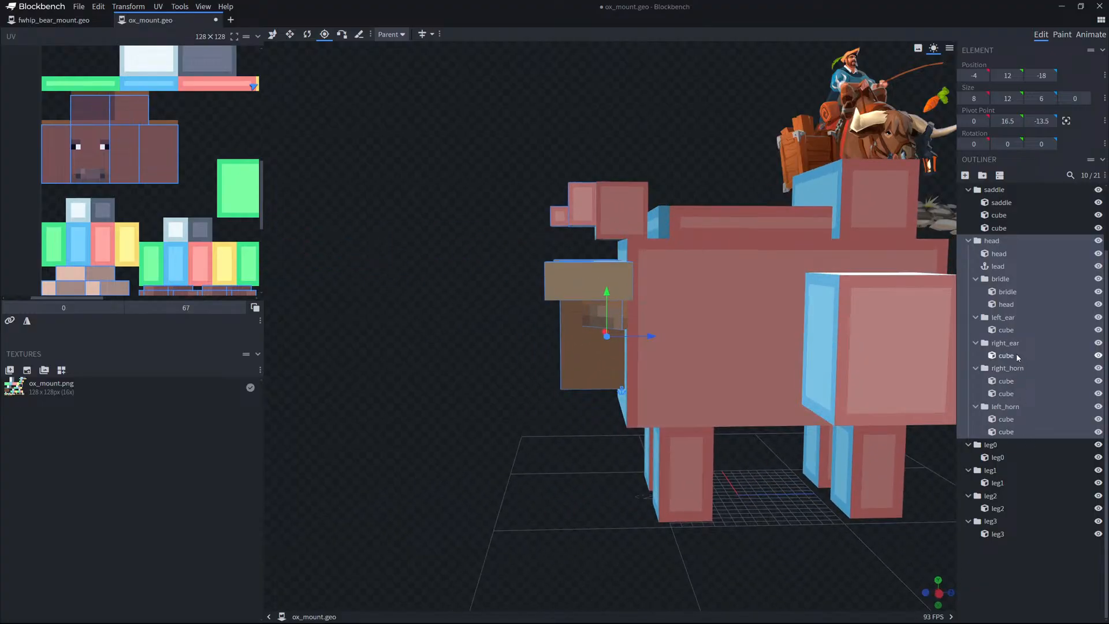
Move the head group's pivot back to -12 along the depth axis and up to a height of 17.5.
left_click_drag(549, 436, 639, 345)
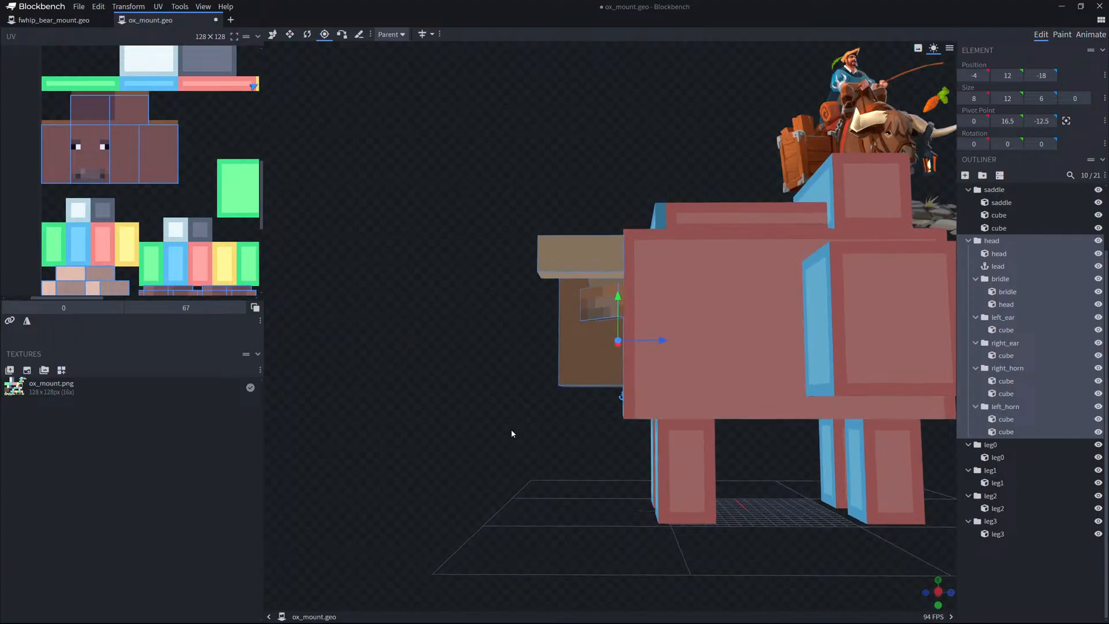
scroll(511, 435, "up", 3)
left_click_drag(647, 346, 656, 345)
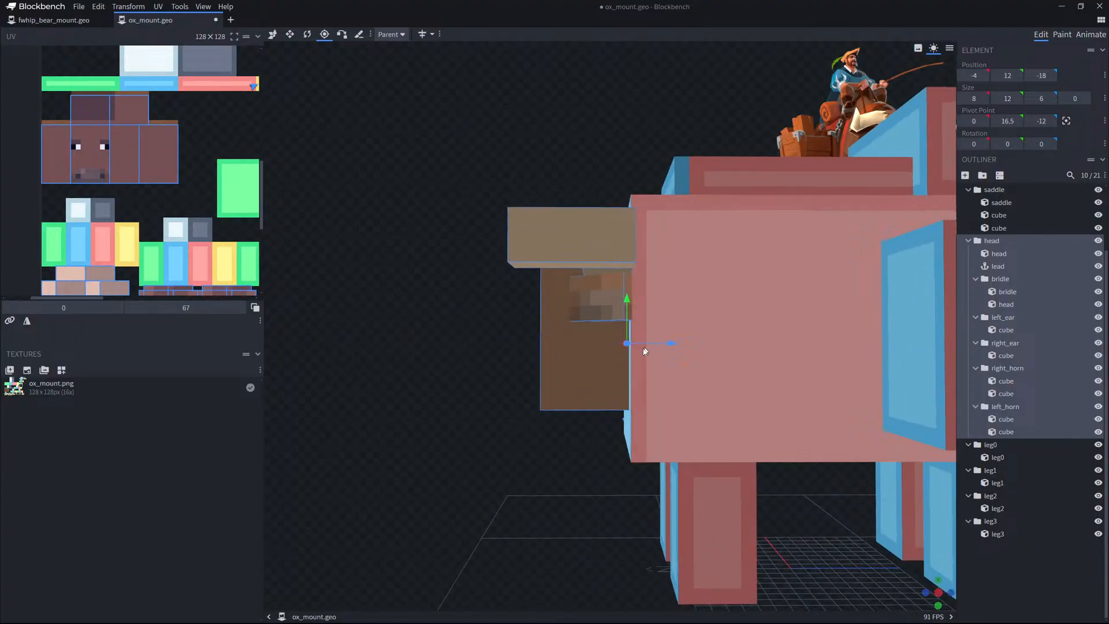
left_click_drag(501, 446, 713, 463)
scroll(485, 454, "down", 3)
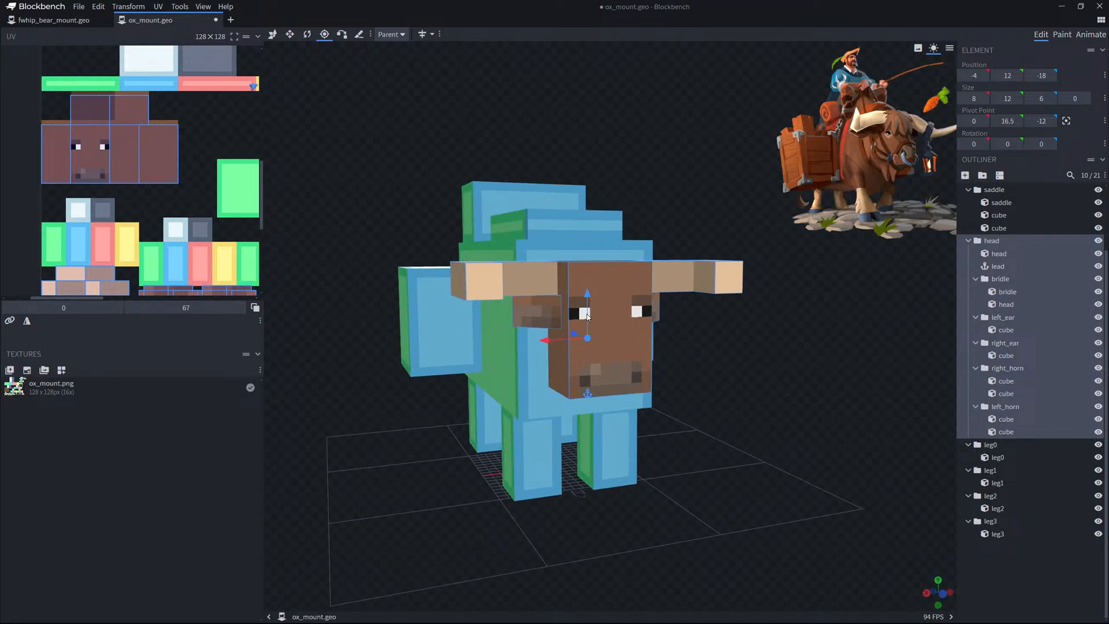
left_click_drag(588, 296, 588, 284)
left_click_drag(758, 349, 724, 337)
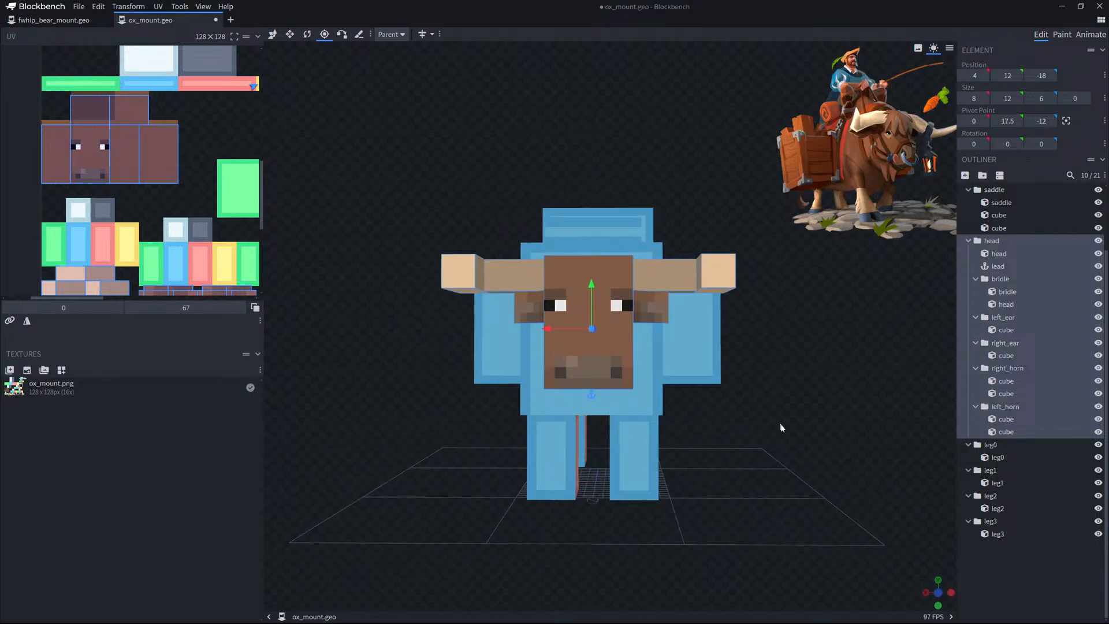
left_click_drag(780, 425, 760, 413)
left_click(886, 514)
Add a 2-unit cube to the head group and position it on the front of the muzzle at -1, 12, -20.
left_click(648, 370)
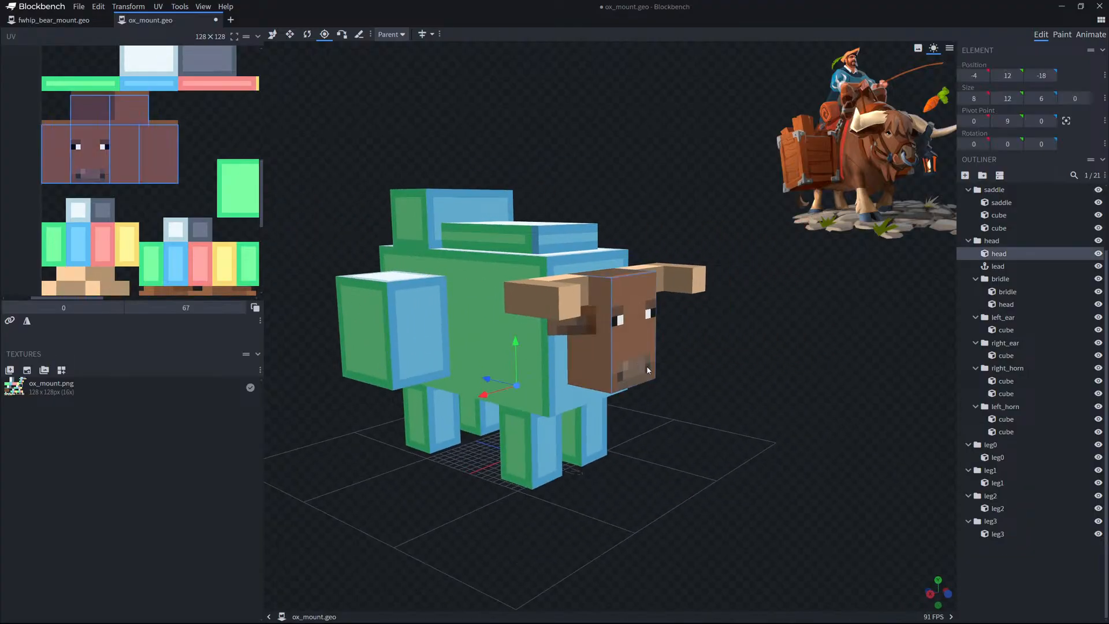
left_click(964, 176)
left_click_drag(536, 322, 640, 343)
left_click_drag(772, 347, 809, 316)
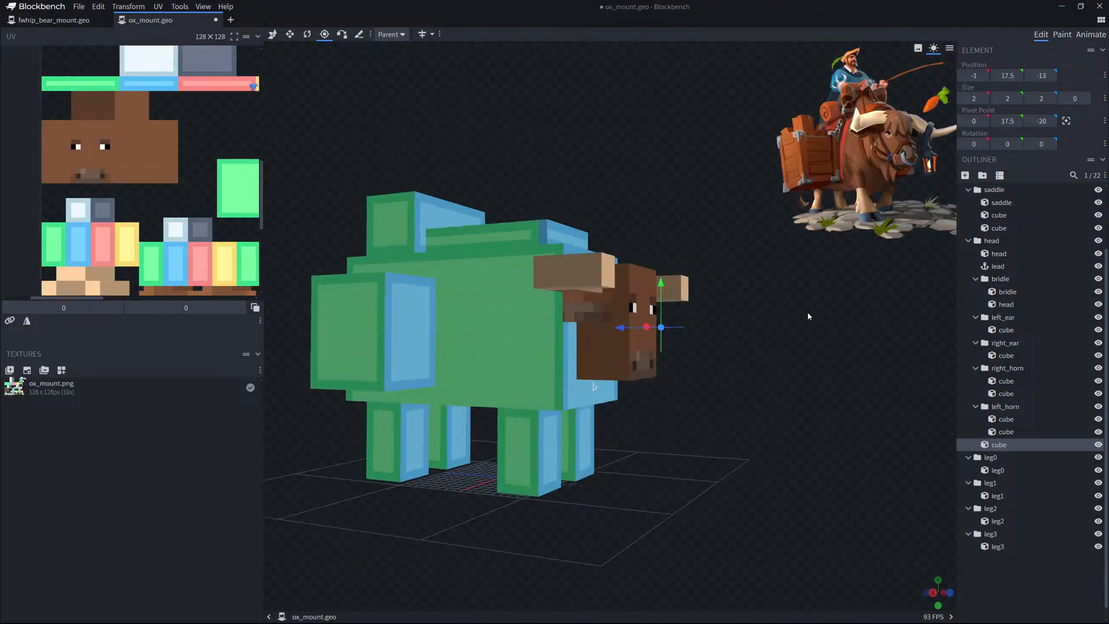
key("v")
left_click_drag(556, 320, 620, 324)
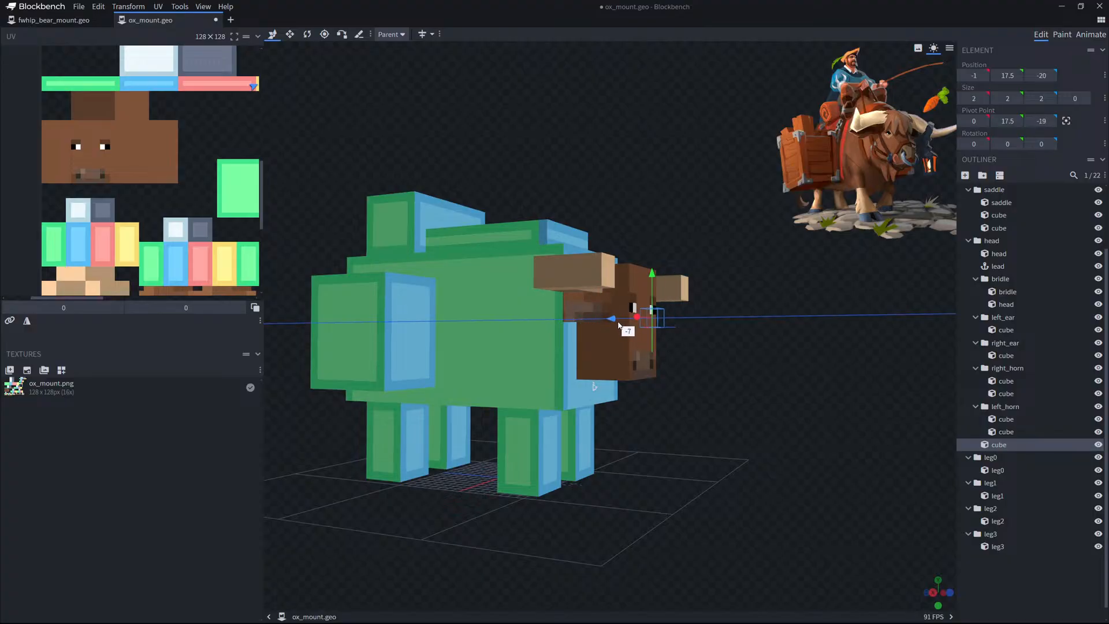
left_click_drag(652, 274, 654, 334)
left_click_drag(754, 349, 580, 427)
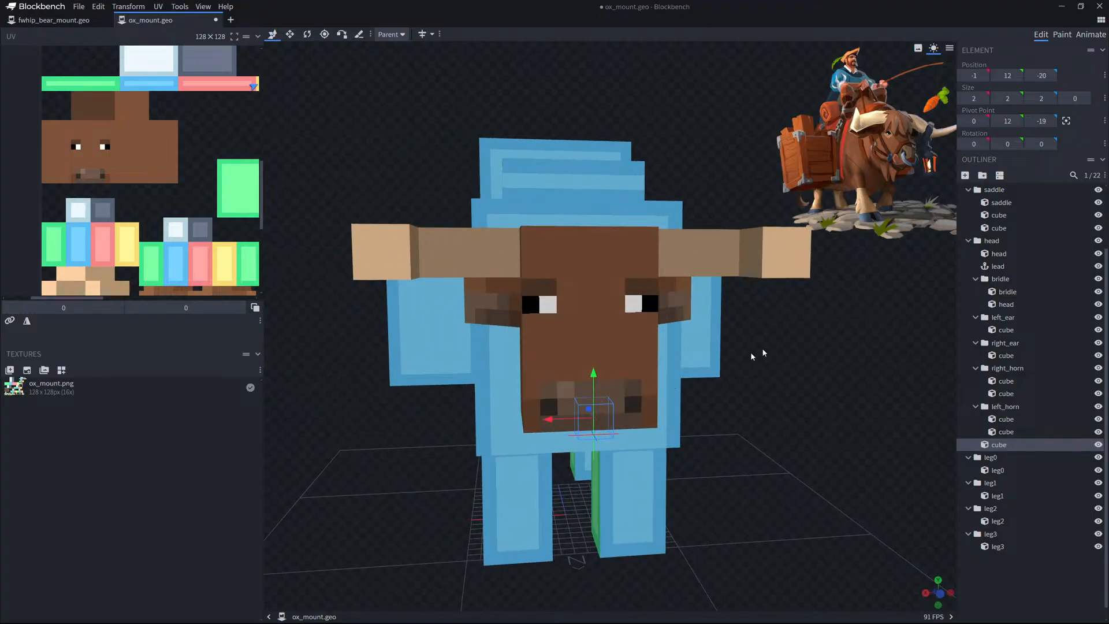
Raise the head group's pivot point to a height of 18.
left_click(998, 241)
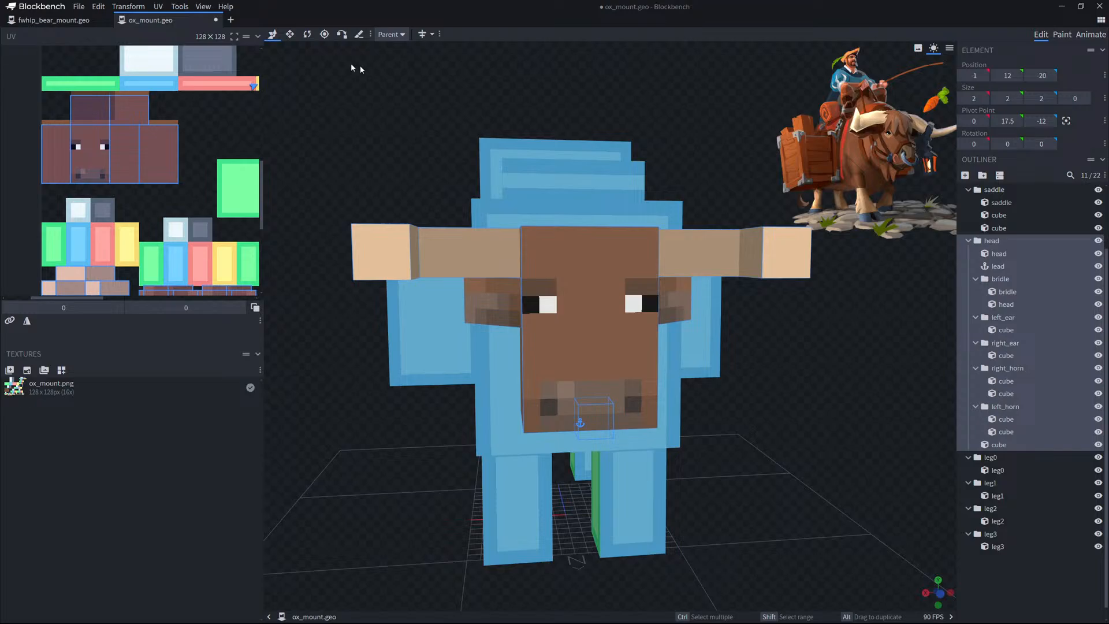
left_click(323, 35)
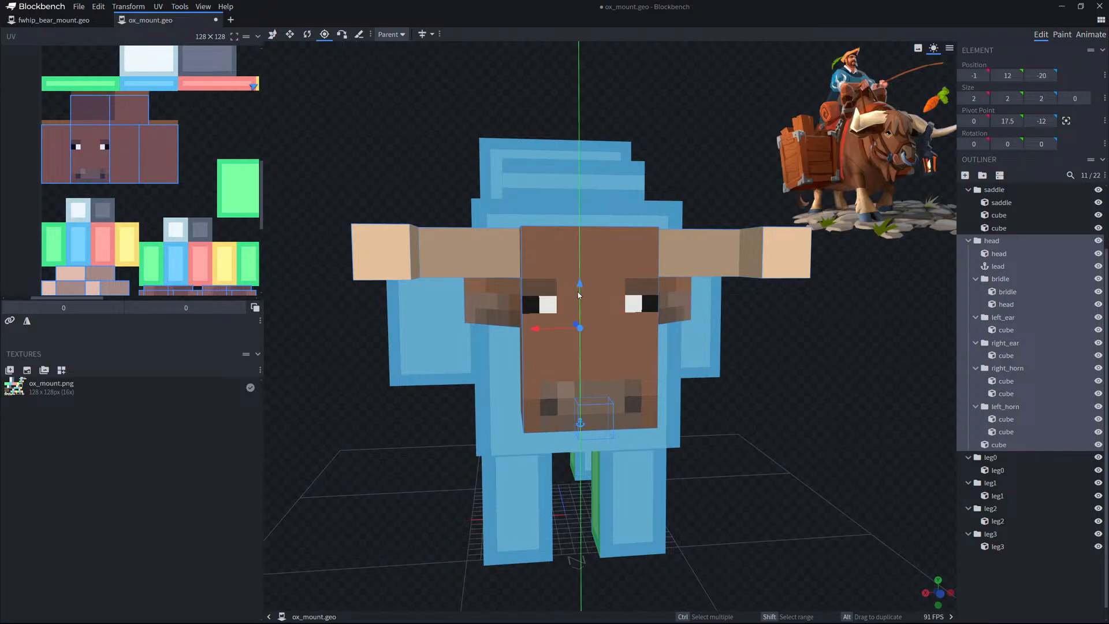
left_click_drag(581, 290, 581, 288)
key("v")
left_click_drag(807, 355, 947, 339)
Try enlarging the muzzle cube to 6 units wide and at least 3 units high.
left_click(647, 428)
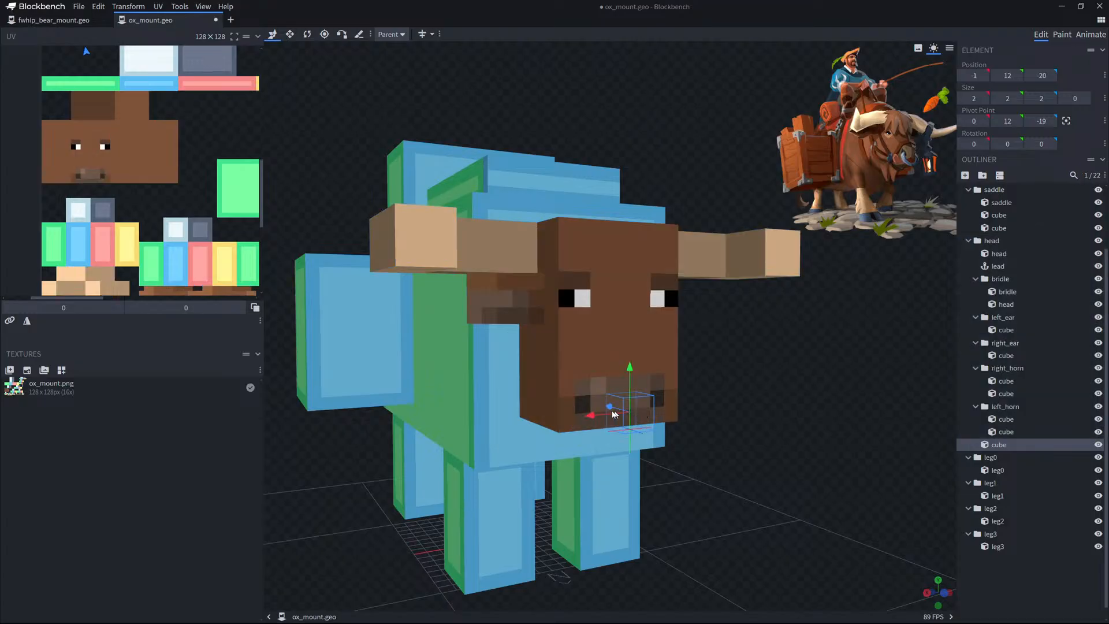
key("s")
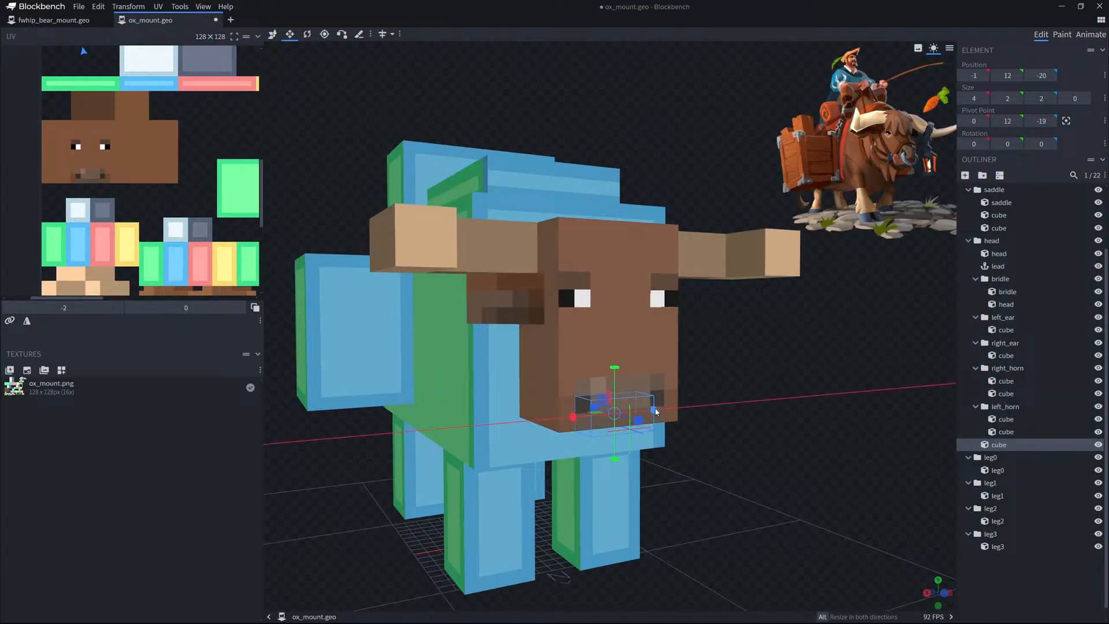
left_click_drag(654, 411, 681, 408)
left_click_drag(630, 363, 634, 345)
left_click_drag(647, 346, 857, 372)
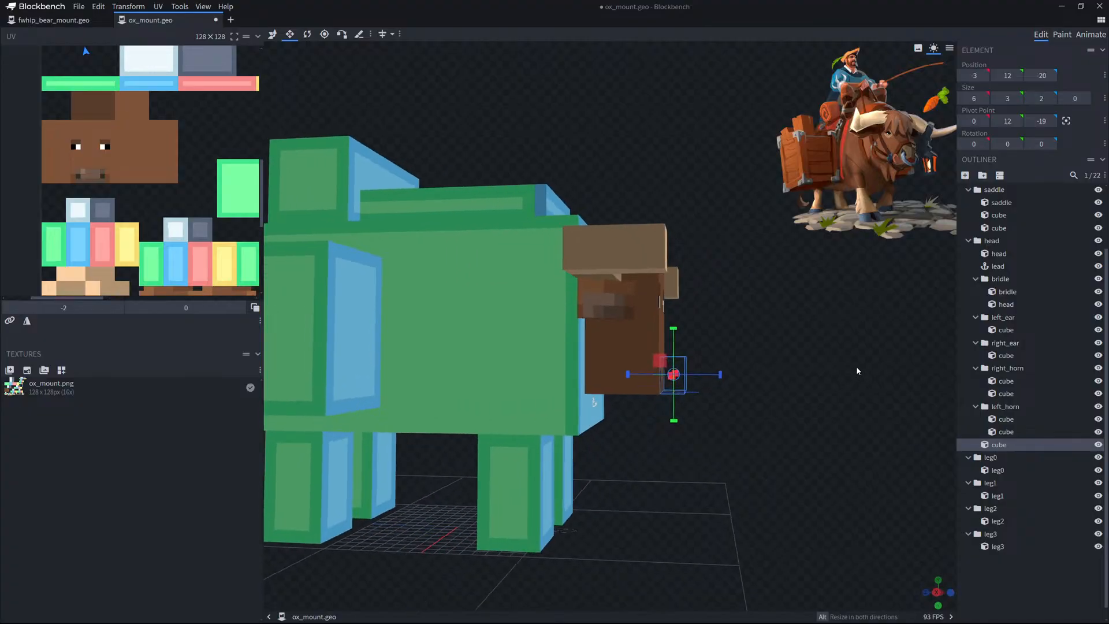
left_click_drag(673, 333, 679, 324)
left_click_drag(764, 333, 627, 348)
Delete the trial muzzle cube from the head group.
key("Delete")
left_click_drag(722, 372, 849, 401)
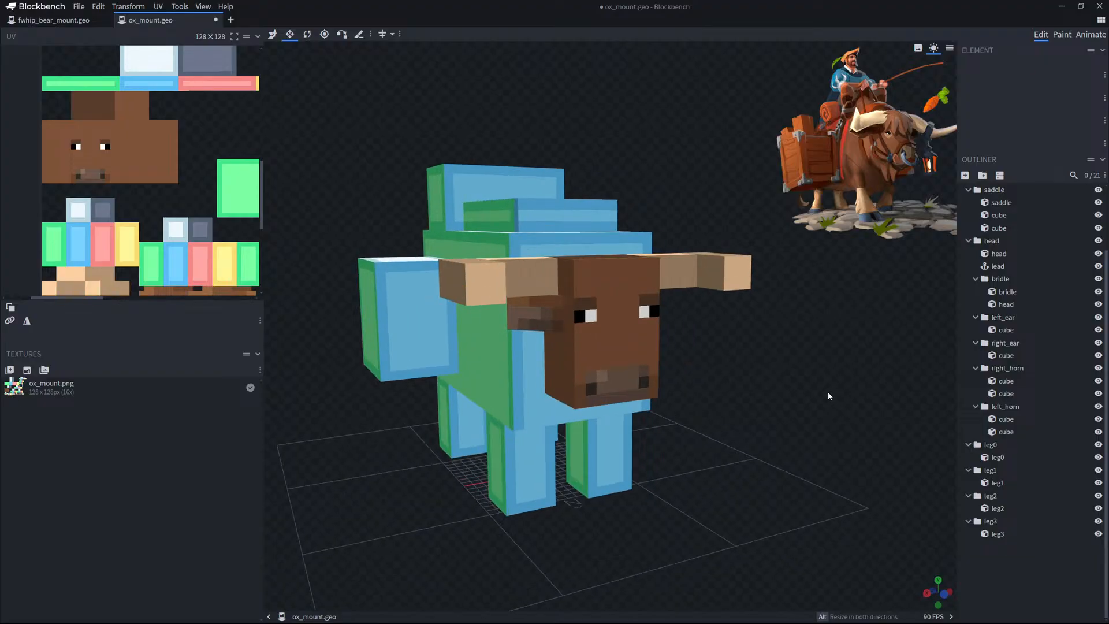
left_click_drag(827, 391, 799, 386)
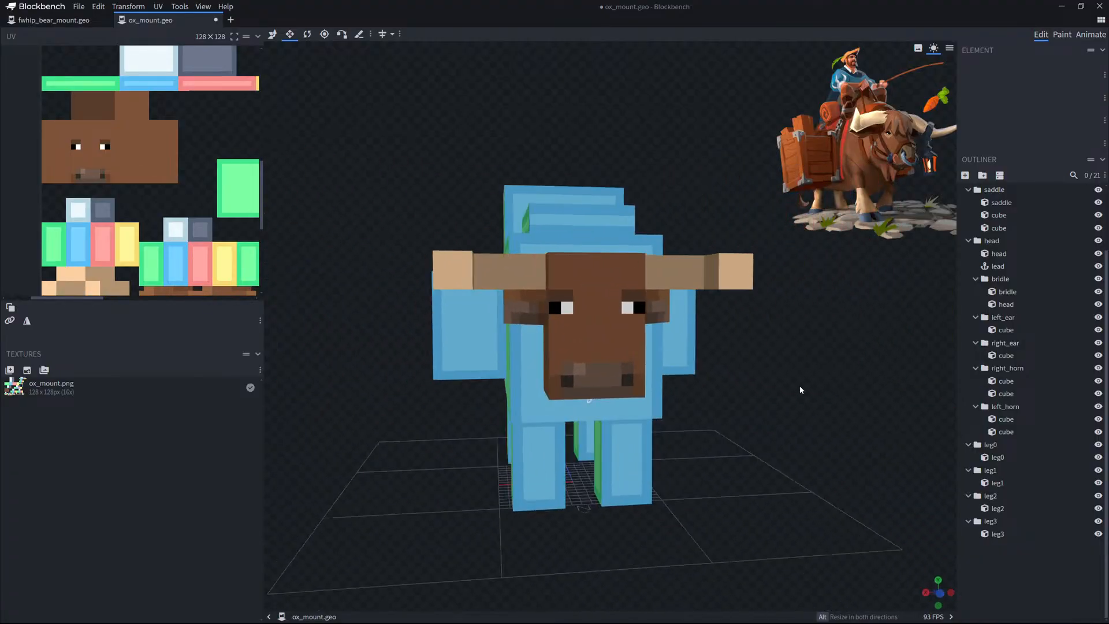
Lower the whole head group, including ears and horns, by one unit.
left_click(658, 313)
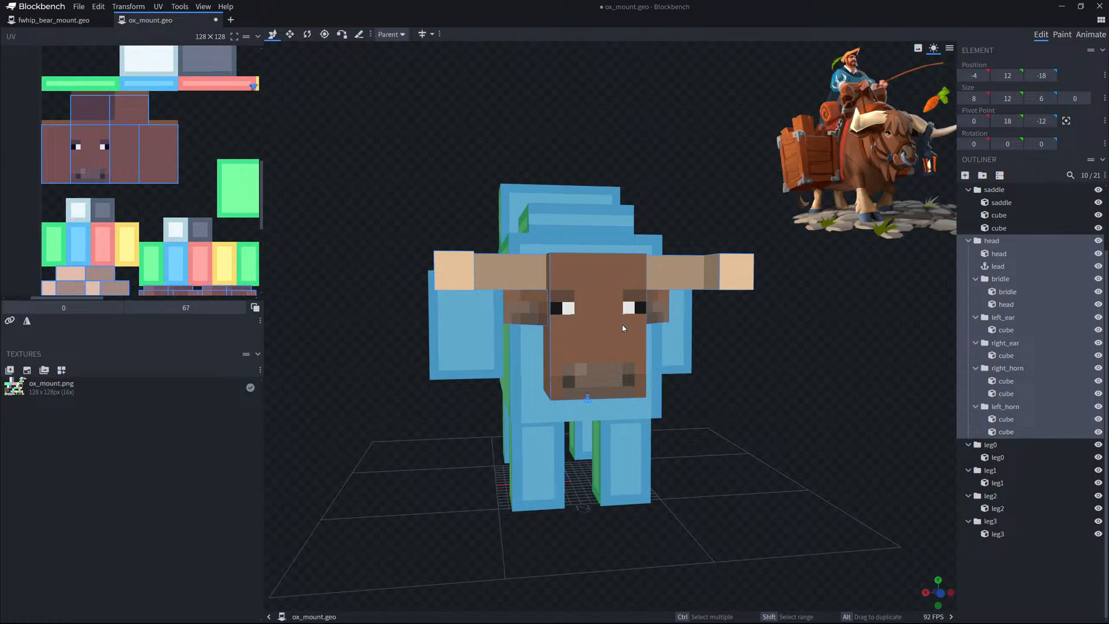
left_click_drag(719, 179, 605, 195)
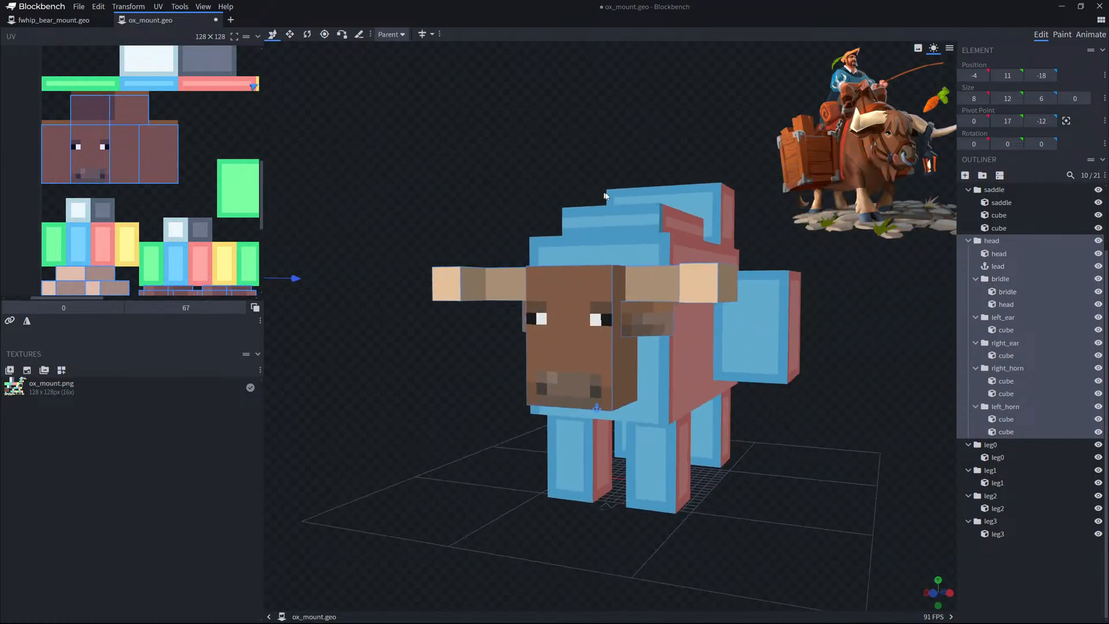
left_click(1081, 610)
left_click_drag(869, 514, 936, 508)
Extend the head cube upward to a height of 13 and shift its UV up to 0, 66.
left_click(637, 310)
key("s")
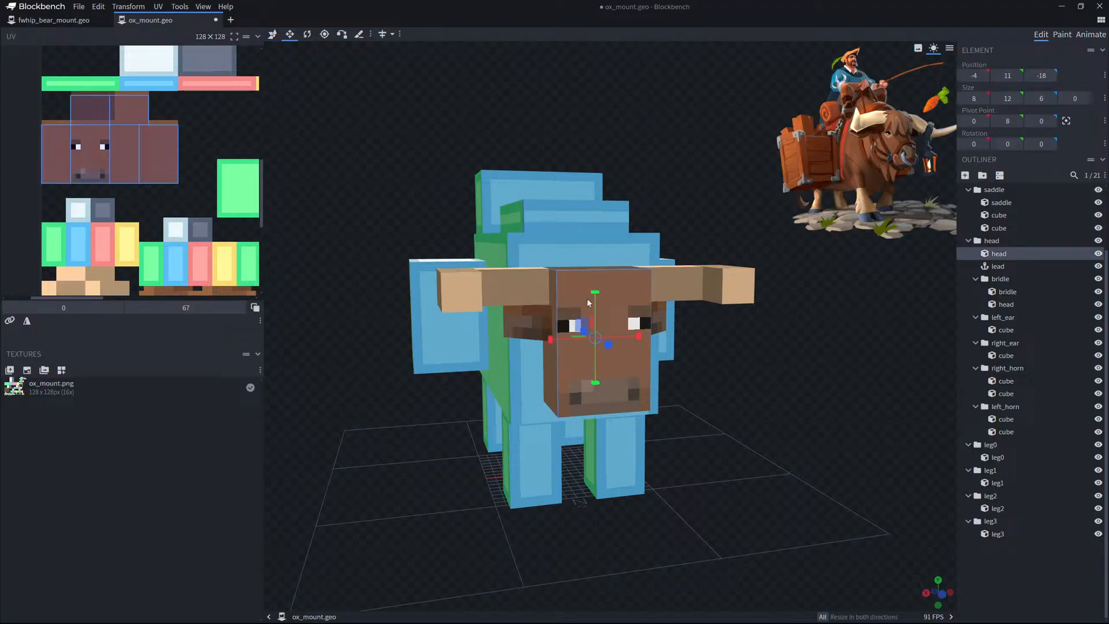
left_click_drag(595, 300, 595, 290)
left_click_drag(795, 359, 775, 348)
left_click_drag(145, 166, 144, 159)
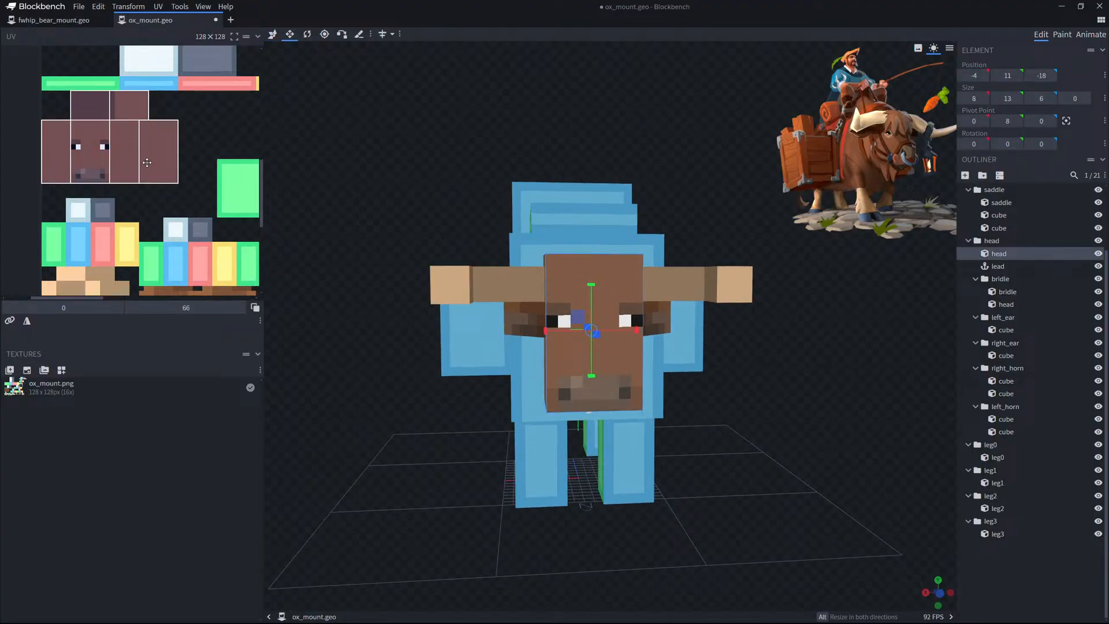
left_click_drag(849, 400, 882, 401)
left_click(1000, 584)
left_click_drag(777, 469, 804, 453)
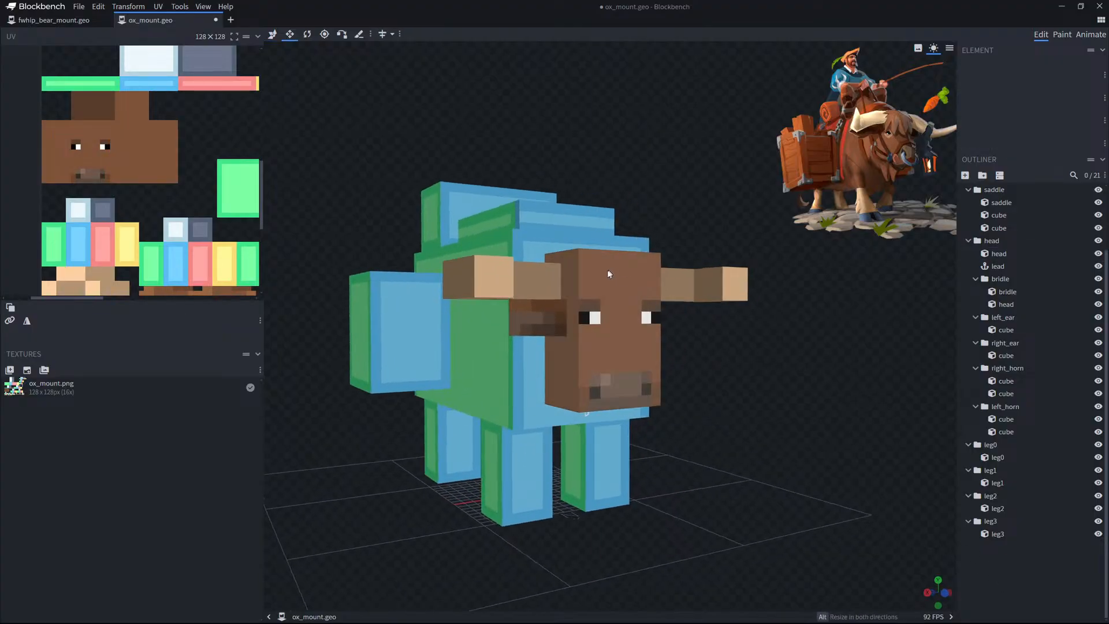
mouse_move(844, 394)
left_mouse_down()
mouse_move(717, 419)
mouse_move(871, 428)
mouse_move(852, 400)
mouse_move(791, 394)
mouse_move(676, 413)
mouse_move(929, 409)
mouse_move(687, 410)
mouse_move(886, 416)
mouse_move(754, 419)
mouse_move(549, 403)
mouse_move(829, 397)
left_mouse_up()
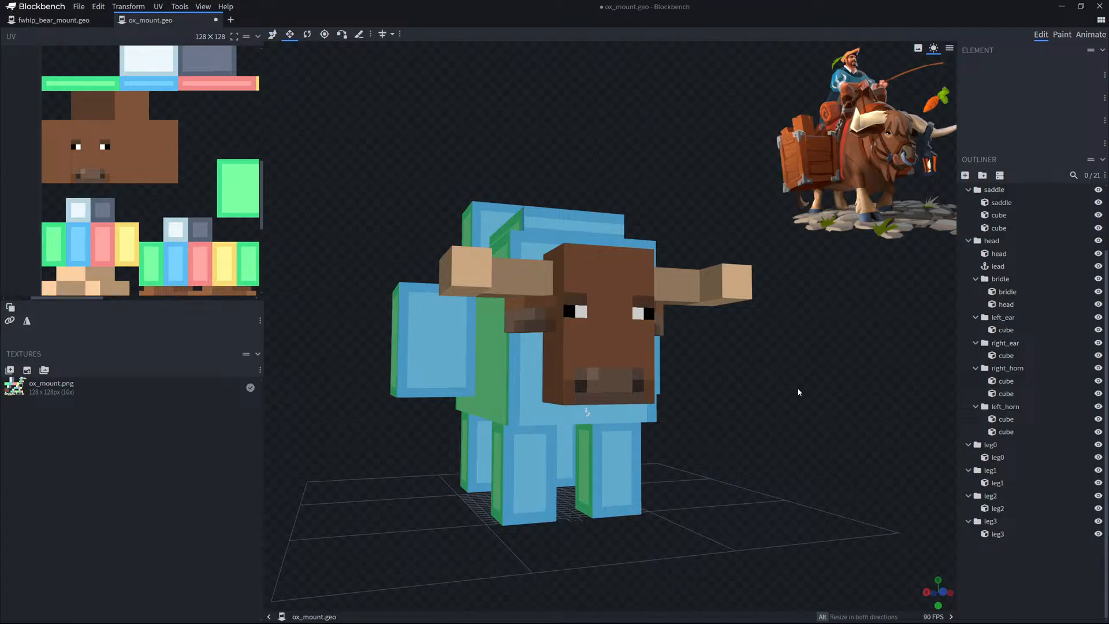
Add another cube to the head group and move it to the lower front edge of the muzzle.
left_click(630, 374)
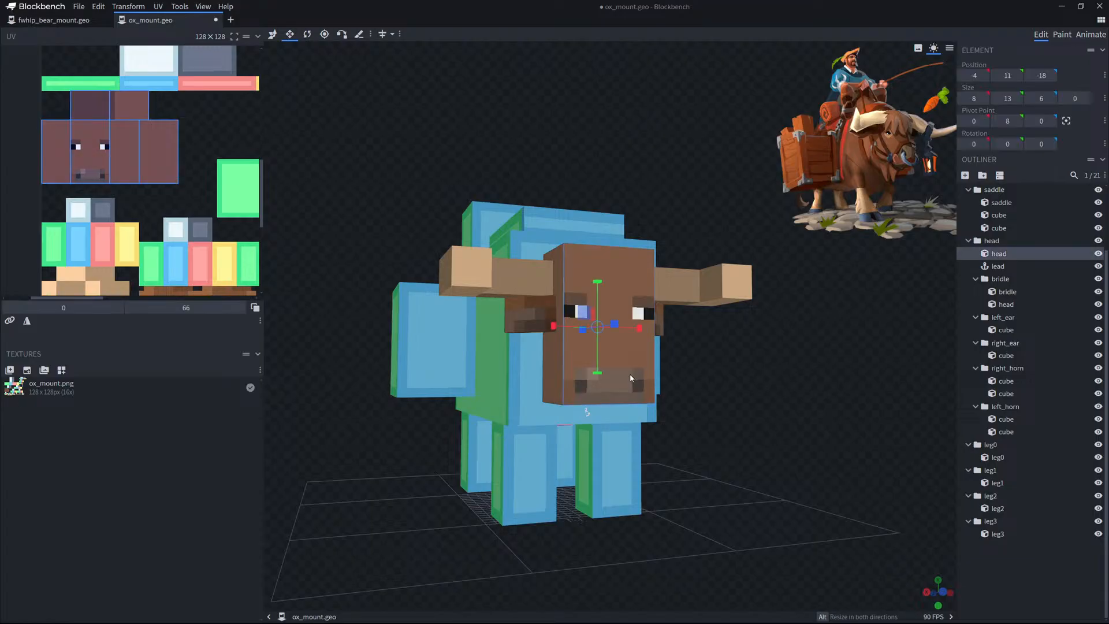
left_click_drag(740, 388, 794, 408)
left_click(1029, 580)
left_click_drag(931, 540, 852, 494)
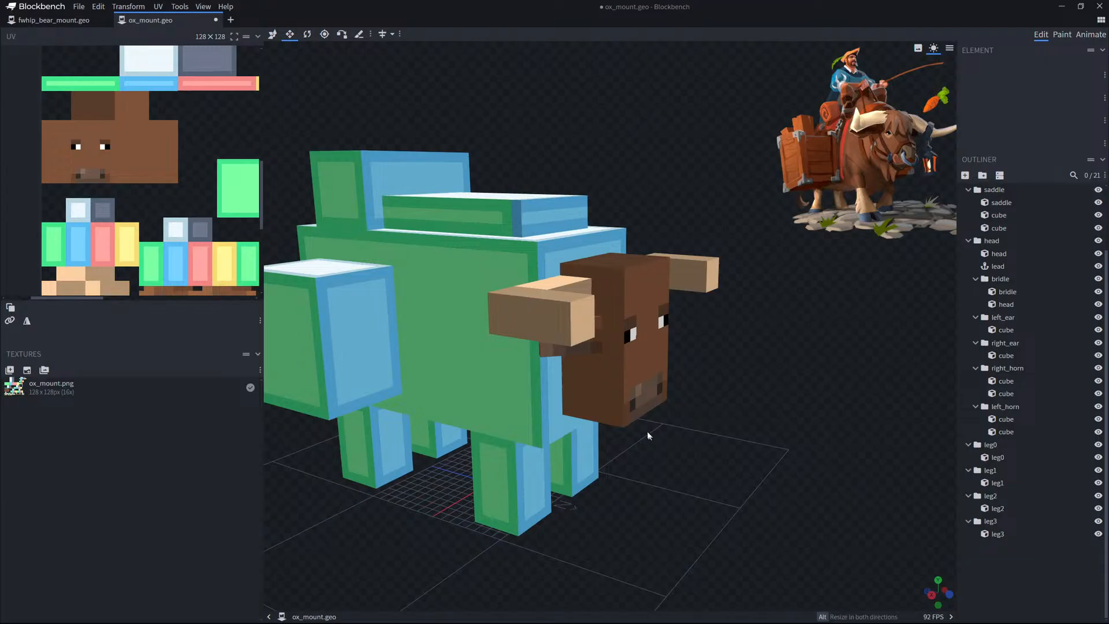
left_click(639, 405)
left_click(965, 175)
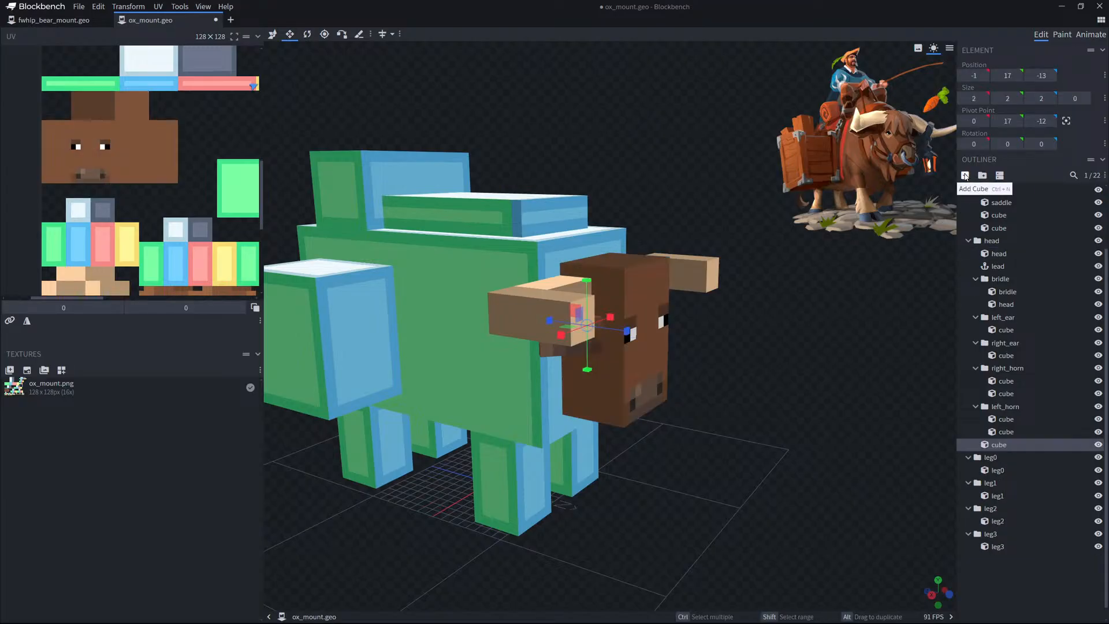
key("v")
left_click_drag(549, 322, 625, 345)
left_click_drag(721, 351, 692, 325)
Resize the new muzzle piece into a flat plane 6 wide, 3 high and 0 deep, extending it downward.
left_click_drag(645, 286, 547, 428)
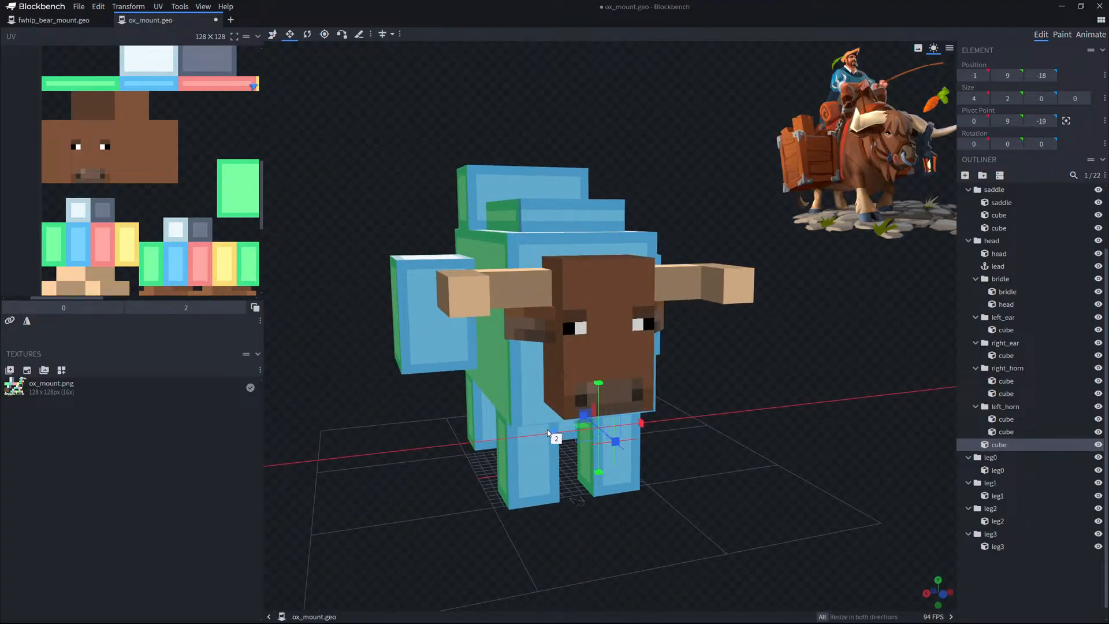
left_click_drag(668, 428, 739, 365)
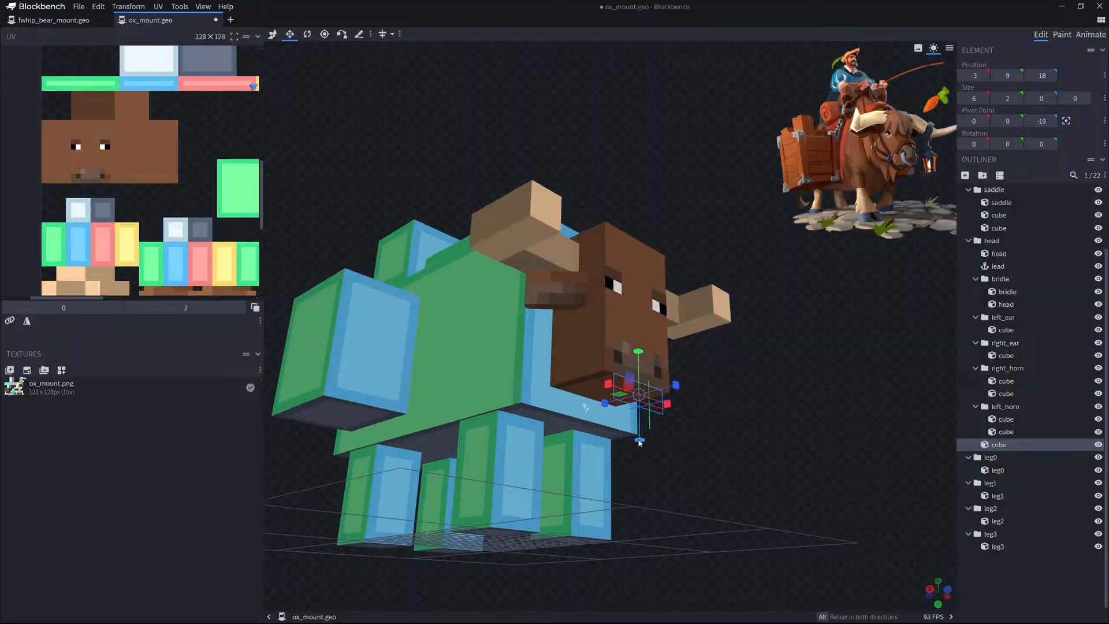
left_click(912, 535)
left_click_drag(911, 535, 680, 510)
left_click(617, 437)
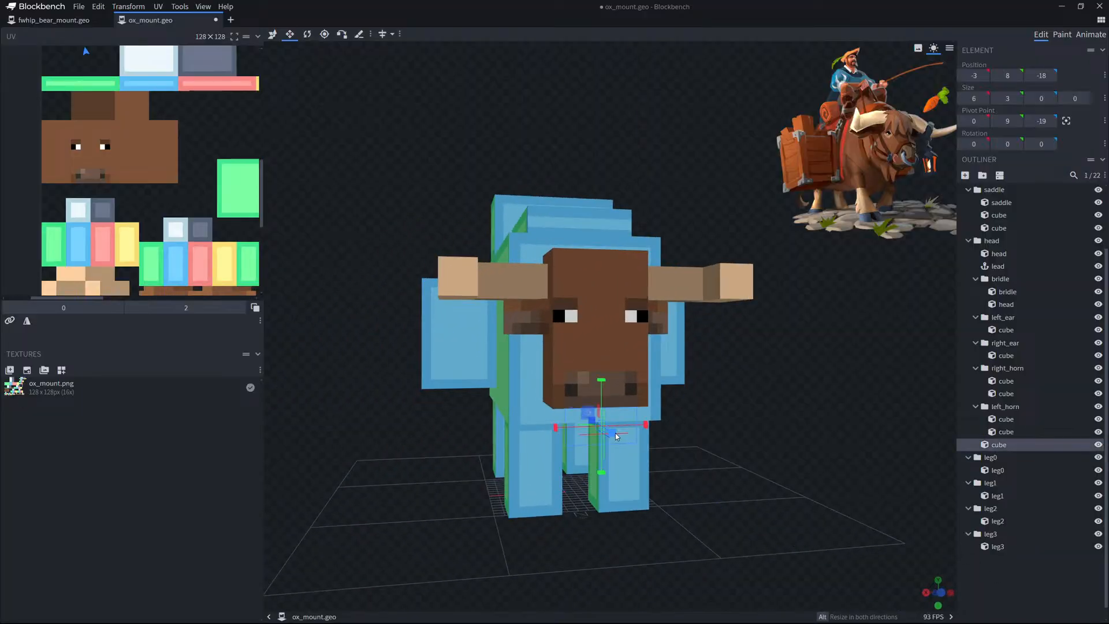
Try placing the muzzle plane's UV in the empty texture area below the ear textures.
scroll(92, 241, "down", 5)
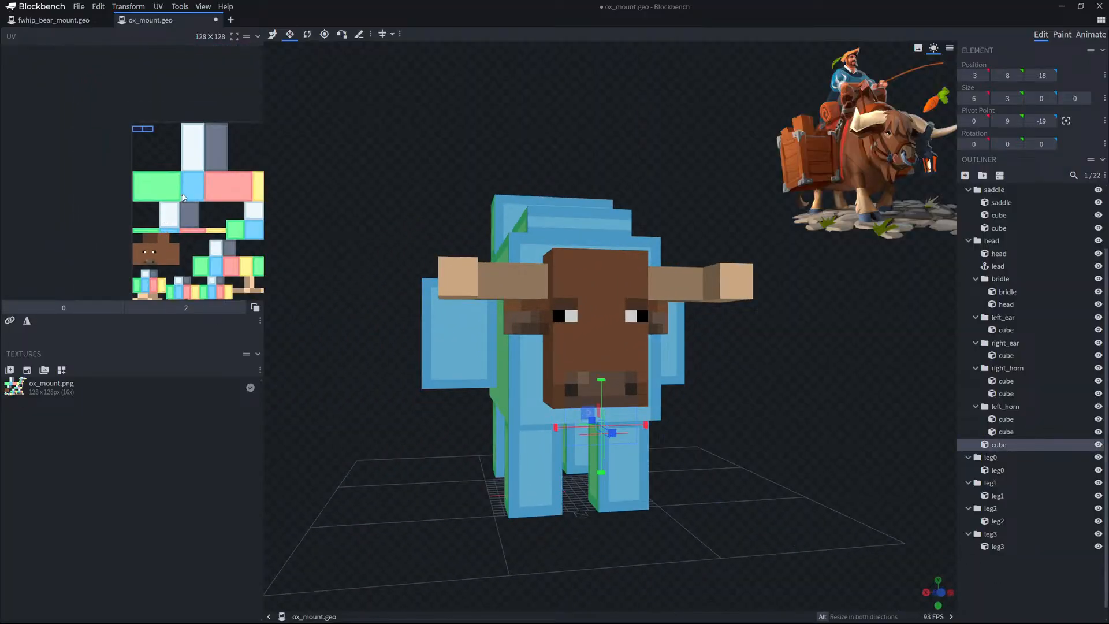
middle_click_drag(181, 215, 178, 234)
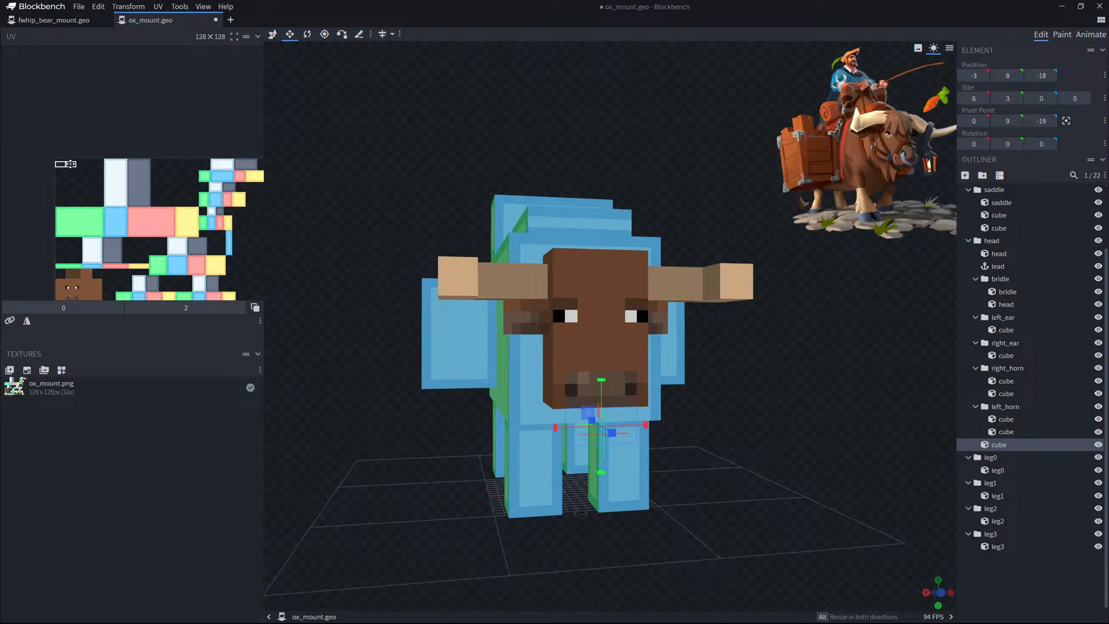
left_click_drag(70, 164, 139, 260)
middle_click_drag(171, 261, 130, 145)
left_click_drag(92, 143, 86, 240)
scroll(87, 240, "up", 10)
middle_click_drag(81, 214, 173, 269)
left_click_drag(184, 271, 148, 256)
key("ctrl+z")
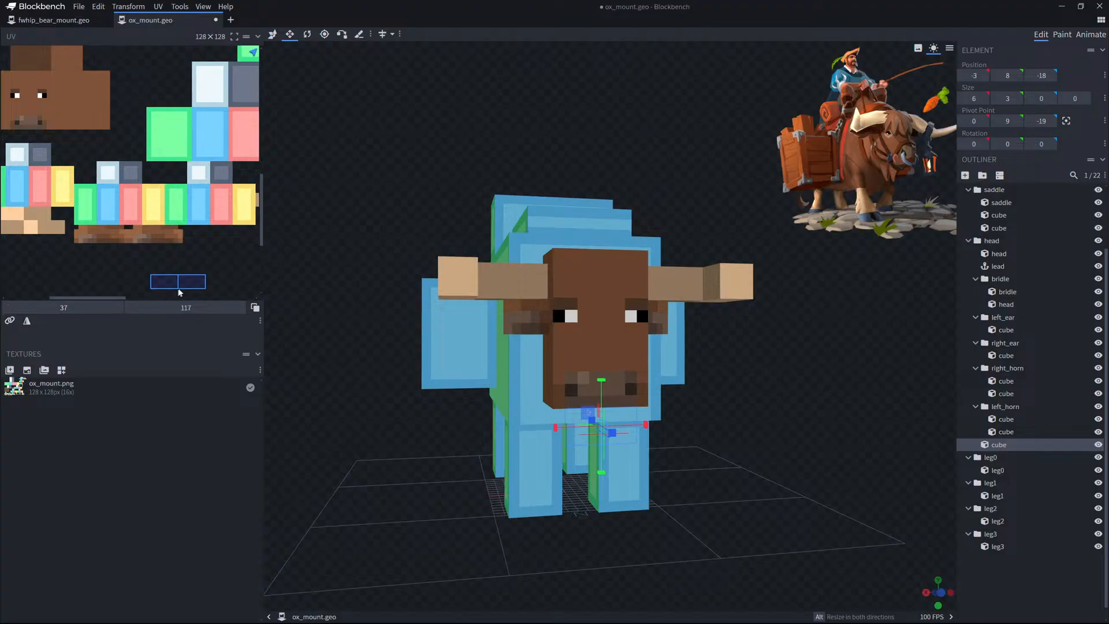
Move the muzzle plane's UV into the empty space beside the head texture at 28, 72.
left_click_drag(180, 292, 87, 144)
middle_click_drag(87, 145, 146, 221)
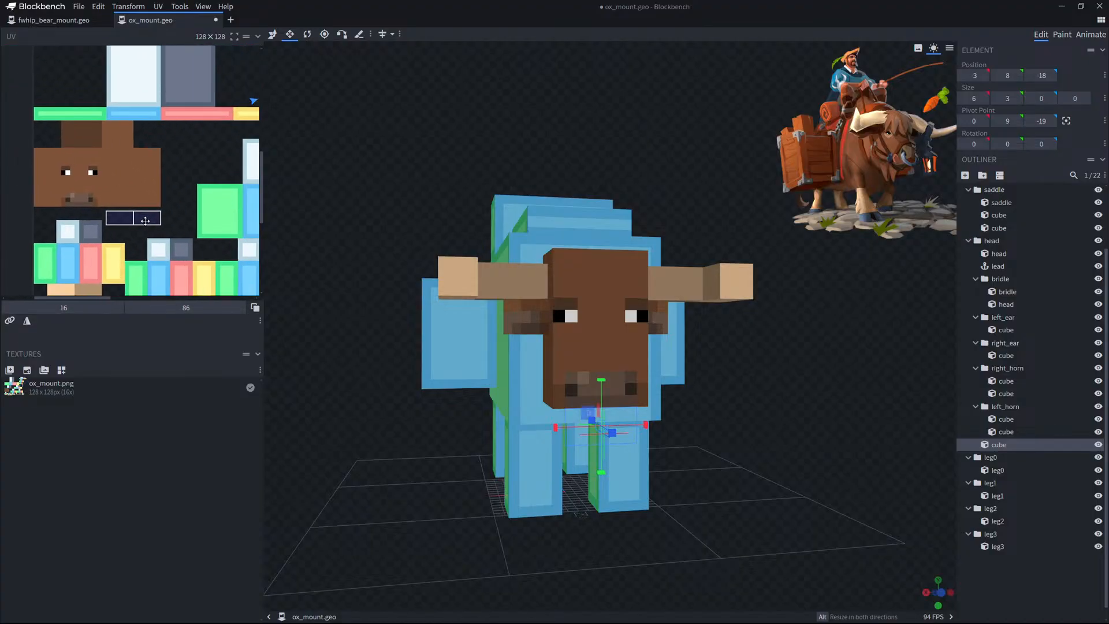
left_click_drag(146, 221, 207, 154)
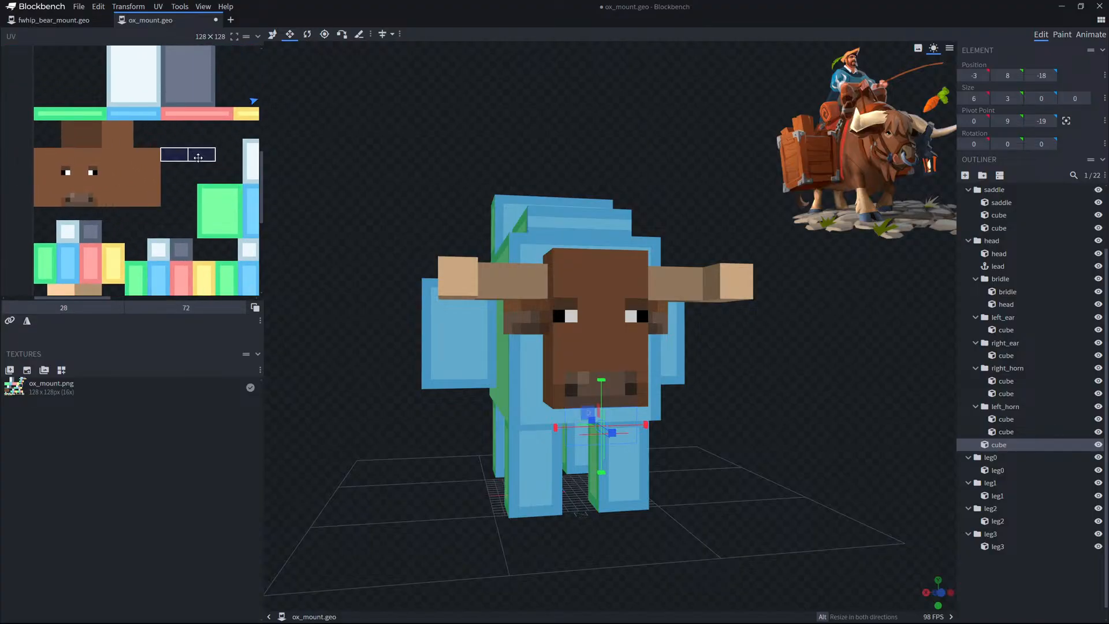
left_click_drag(299, 202, 427, 209)
left_click(377, 189)
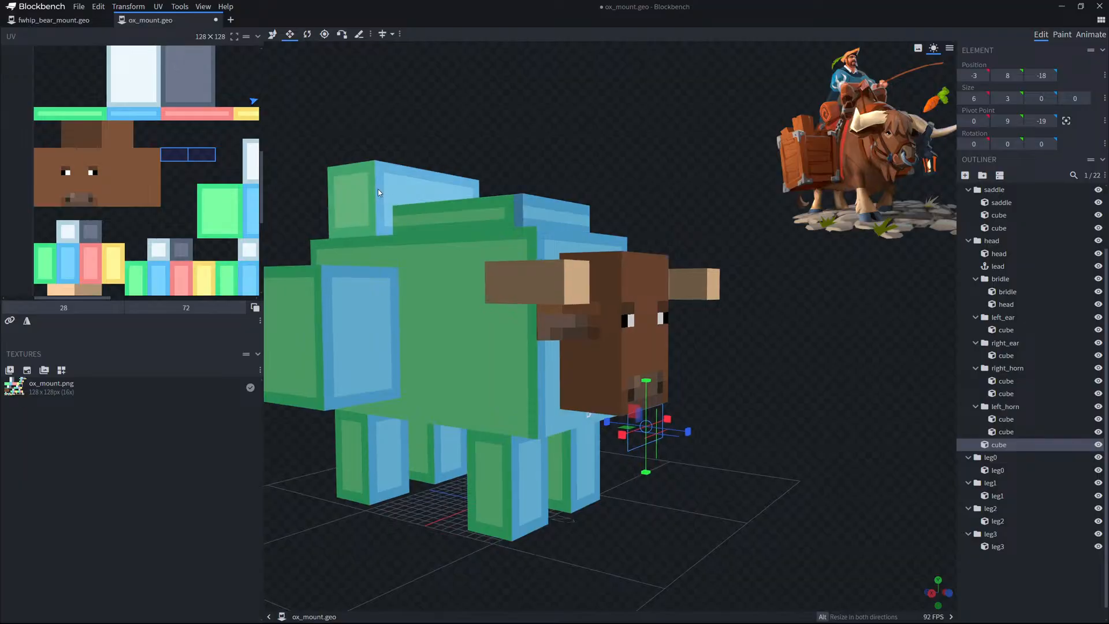
Switch to Aseprite and sample the grey-blue #8395aa from the nose ring in the reference image.
left_click(176, 153)
key("alt+Tab")
scroll(553, 248, "down", 4)
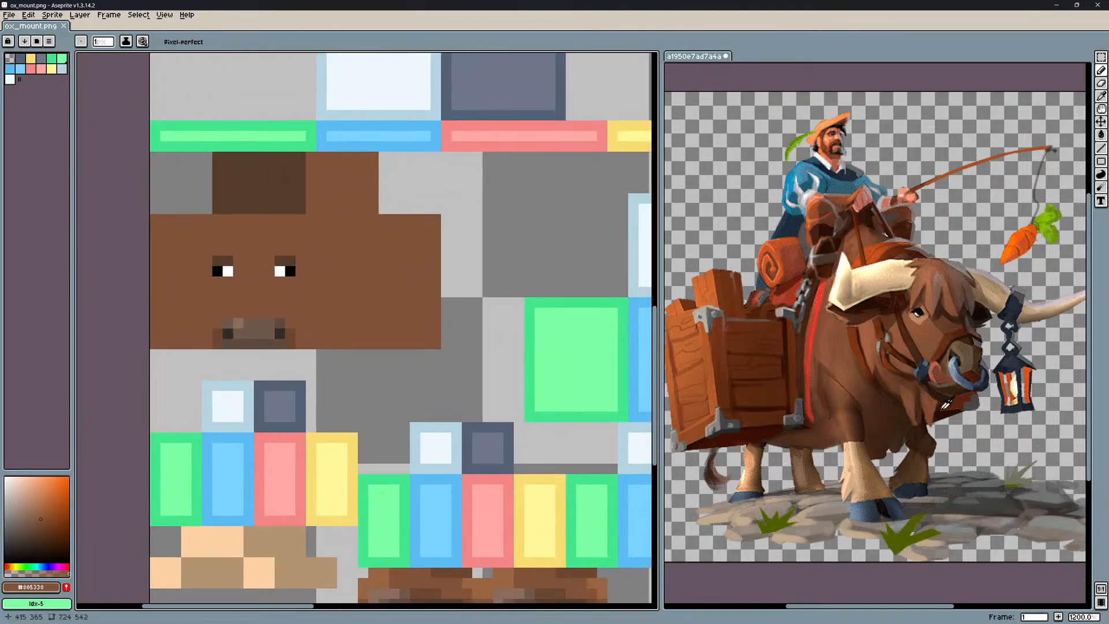
key("i")
left_click(959, 366, "alt")
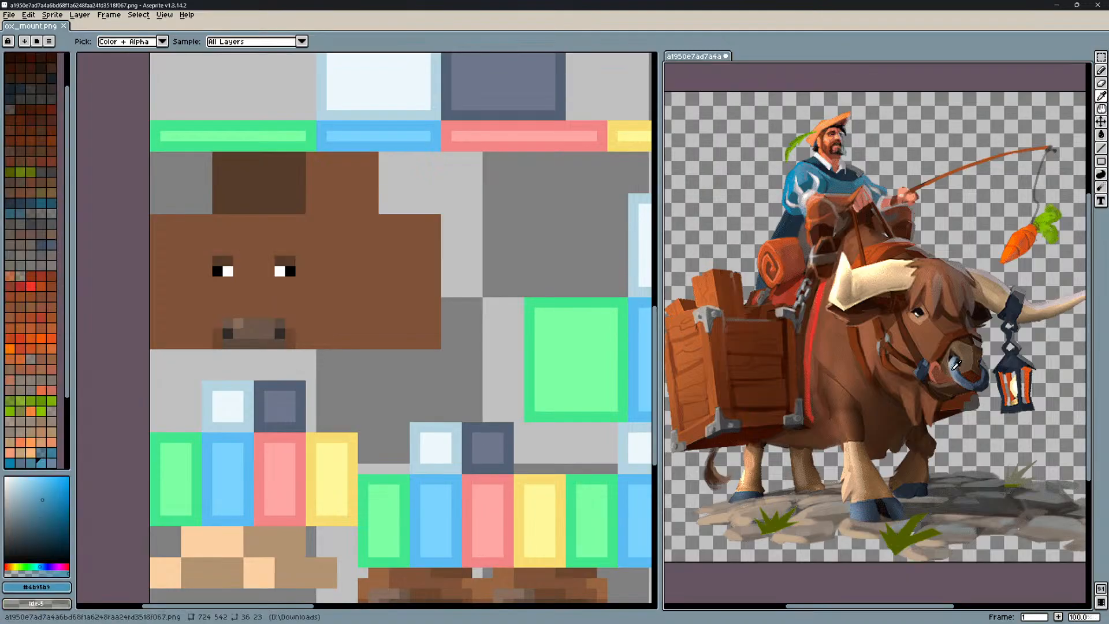
scroll(543, 249, "up", 2)
middle_click_drag(532, 243, 444, 266)
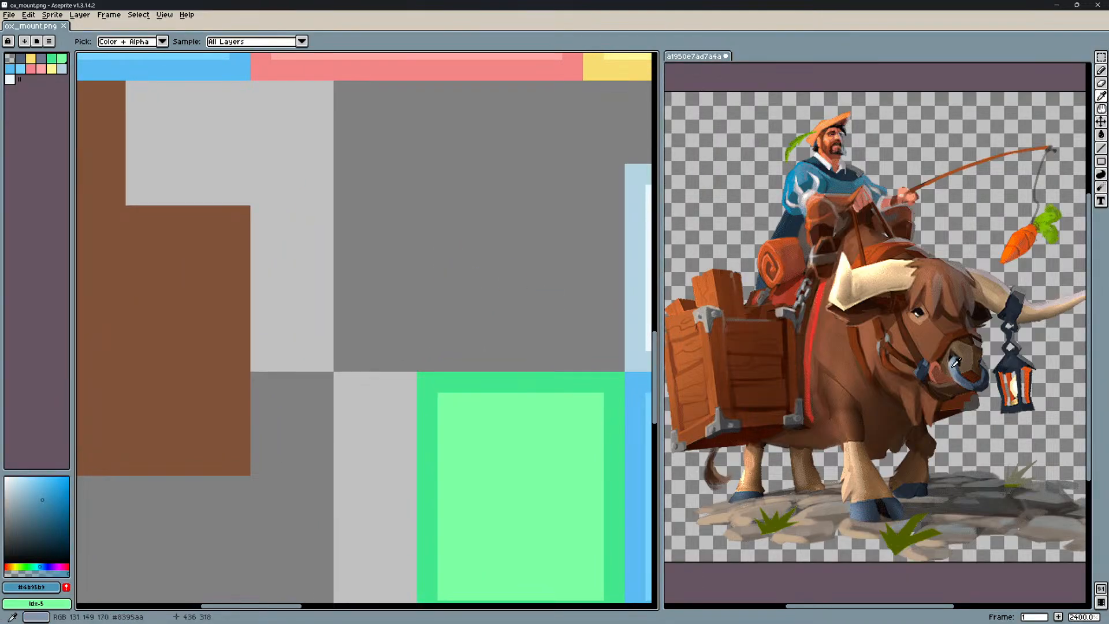
left_click(954, 366, "alt")
left_click(431, 248)
scroll(431, 234, "up", 1)
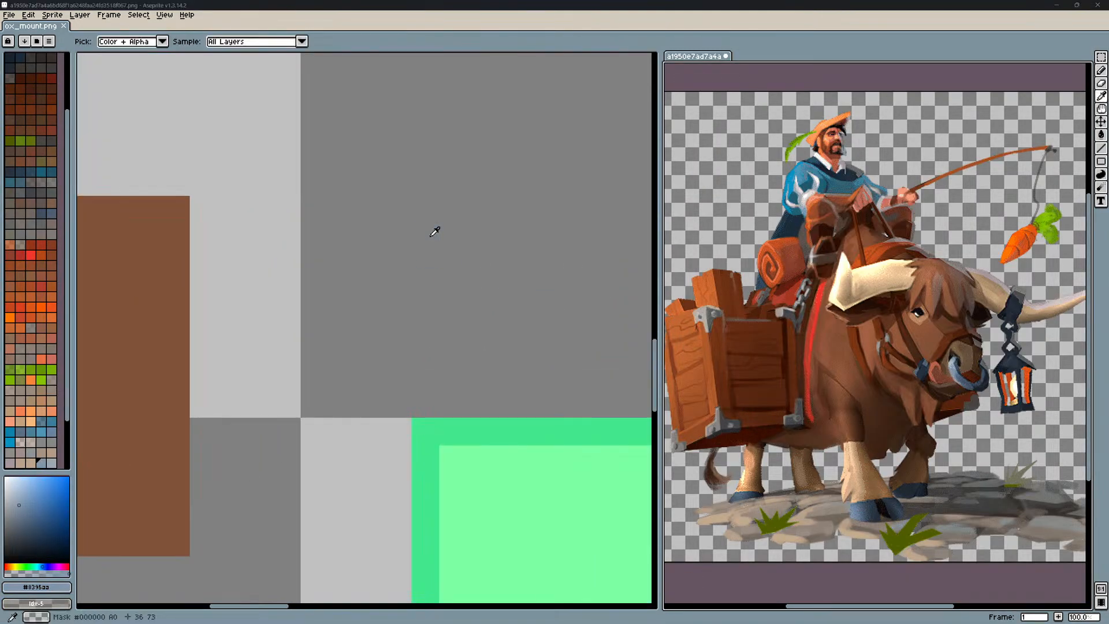
Paint a two-row grey-blue bar four pixels wide in the nose ring's texture area and save the texture.
key("alt+Tab")
key("alt+Tab")
left_click_drag(370, 237, 453, 239)
key("ctrl+s")
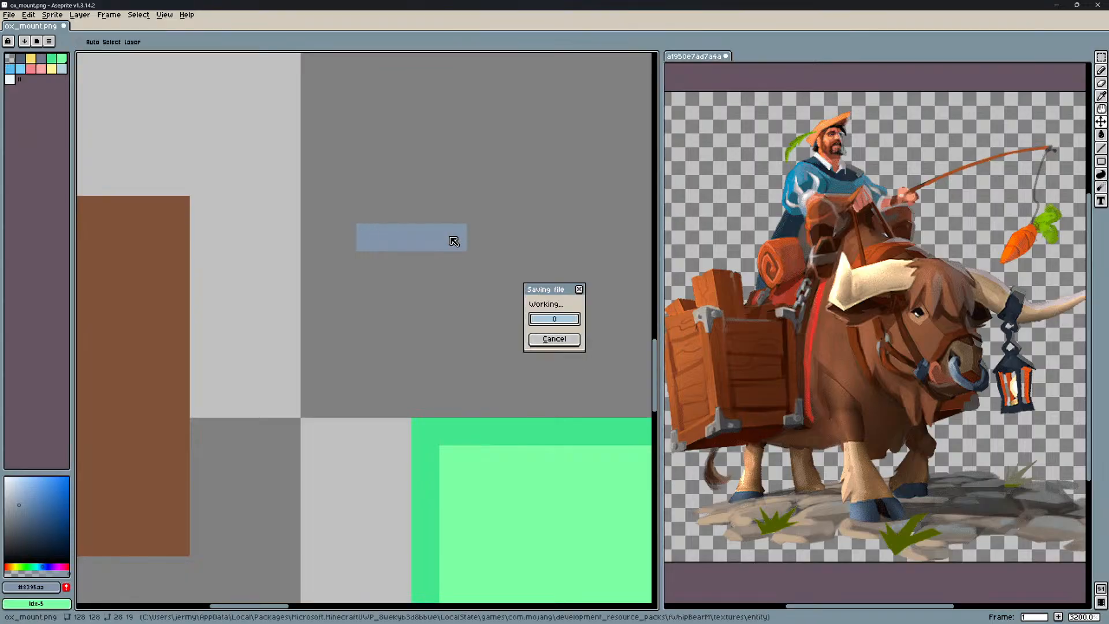
key("alt+Tab")
key("alt+Tab")
left_click_drag(370, 264, 451, 265)
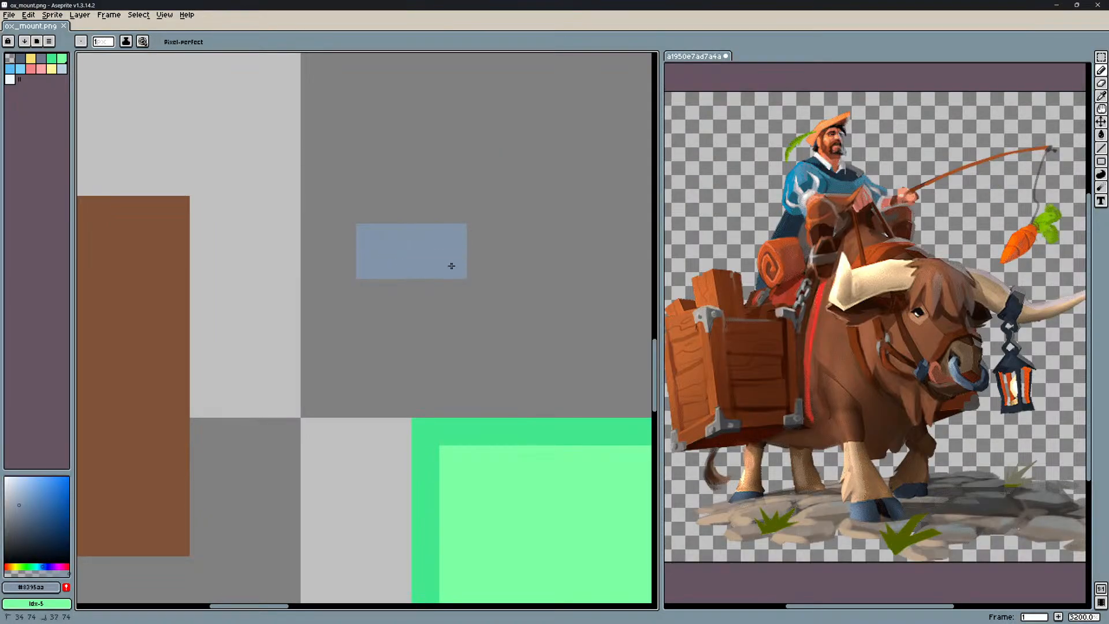
key("ctrl+s")
Erase the middle of the bar's upper row and reshape the paint into a U-shaped nose ring six pixels wide and three high.
key("alt+Tab")
key("alt+Tab")
key("e")
left_click_drag(397, 241, 452, 237)
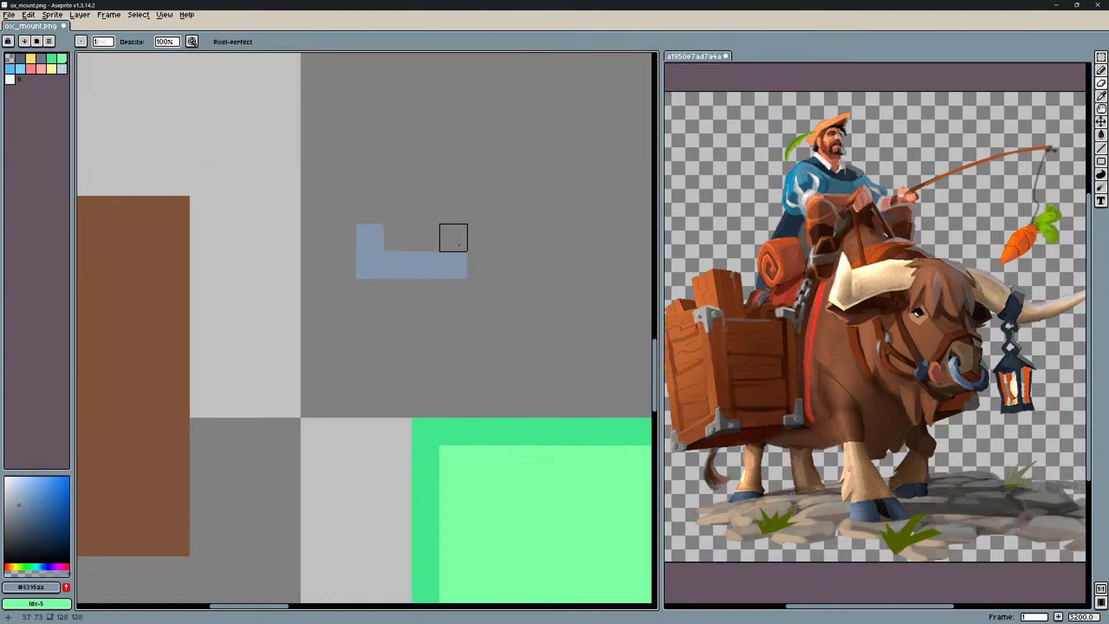
key("b")
mouse_move(502, 265)
left_mouse_down()
mouse_move(503, 217)
mouse_move(704, 349)
mouse_move(782, 362)
mouse_move(778, 349)
left_mouse_up()
key("alt+Tab")
key("alt+Tab")
Paint a grey-blue ring end under each nostril on the head texture and recolour the nose ring in muted grey-blue #8693a2.
scroll(451, 317, "down", 2)
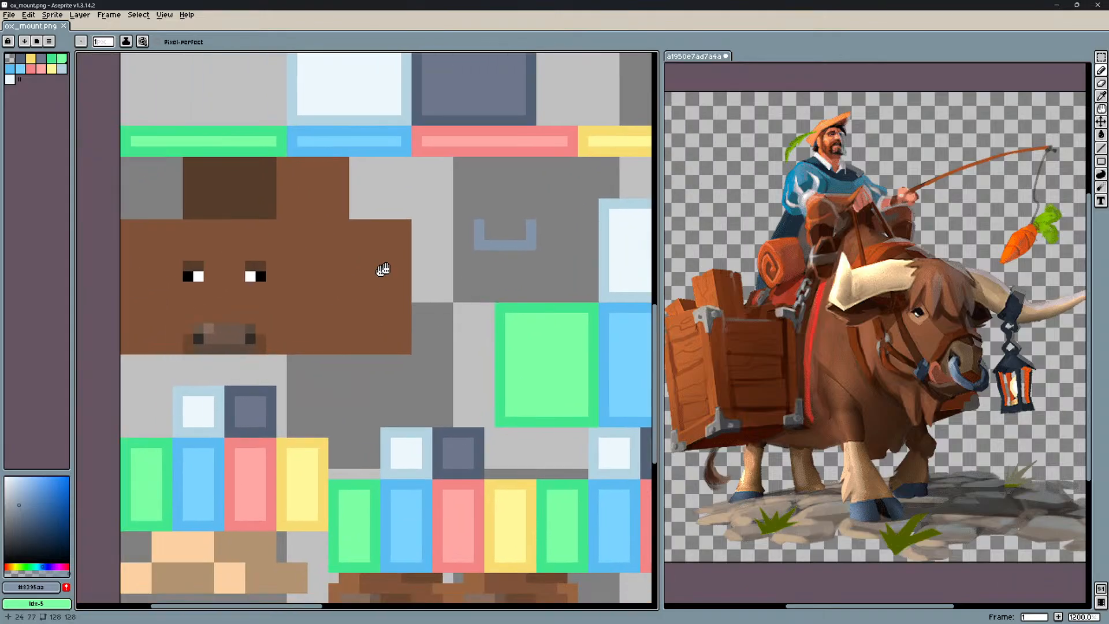
scroll(277, 355, "up", 2)
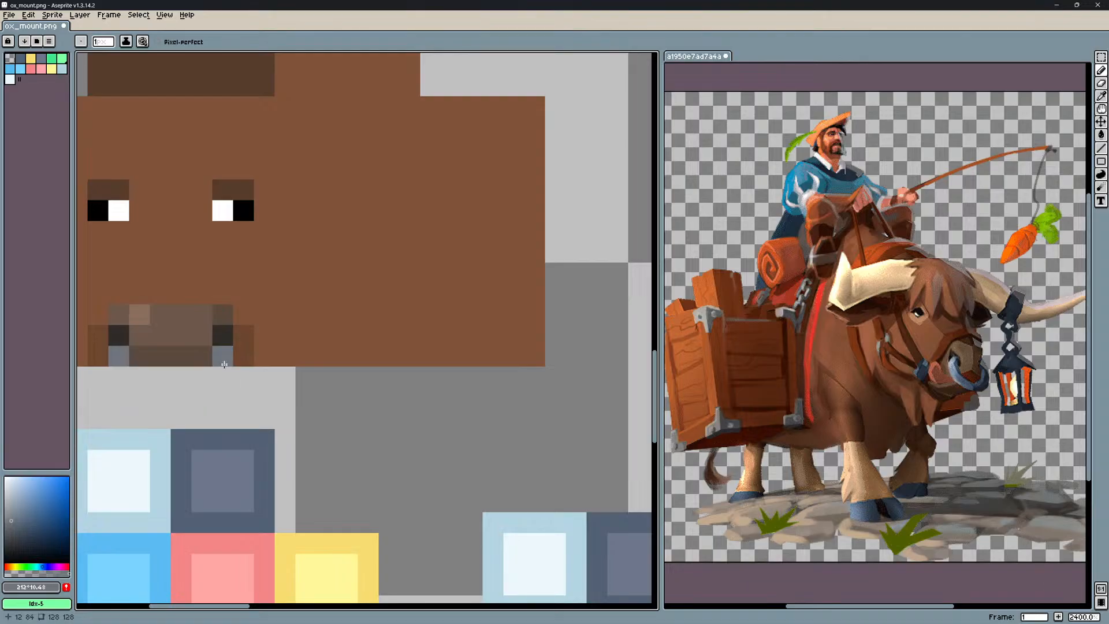
scroll(396, 329, "down", 2)
scroll(389, 327, "up", 2)
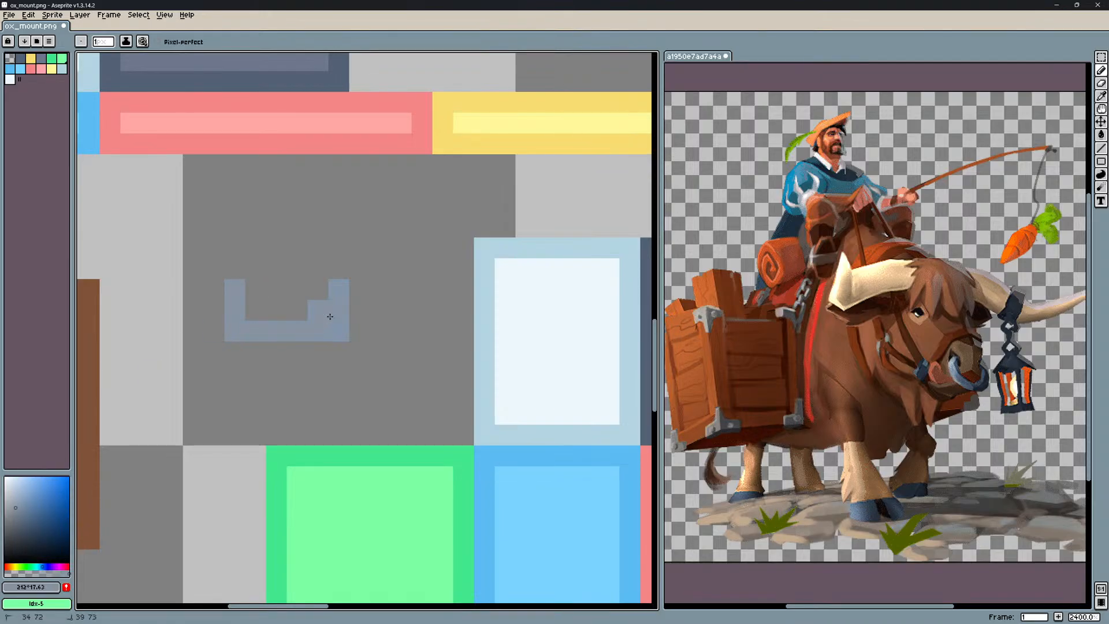
left_click(318, 310)
scroll(254, 311, "down", 4)
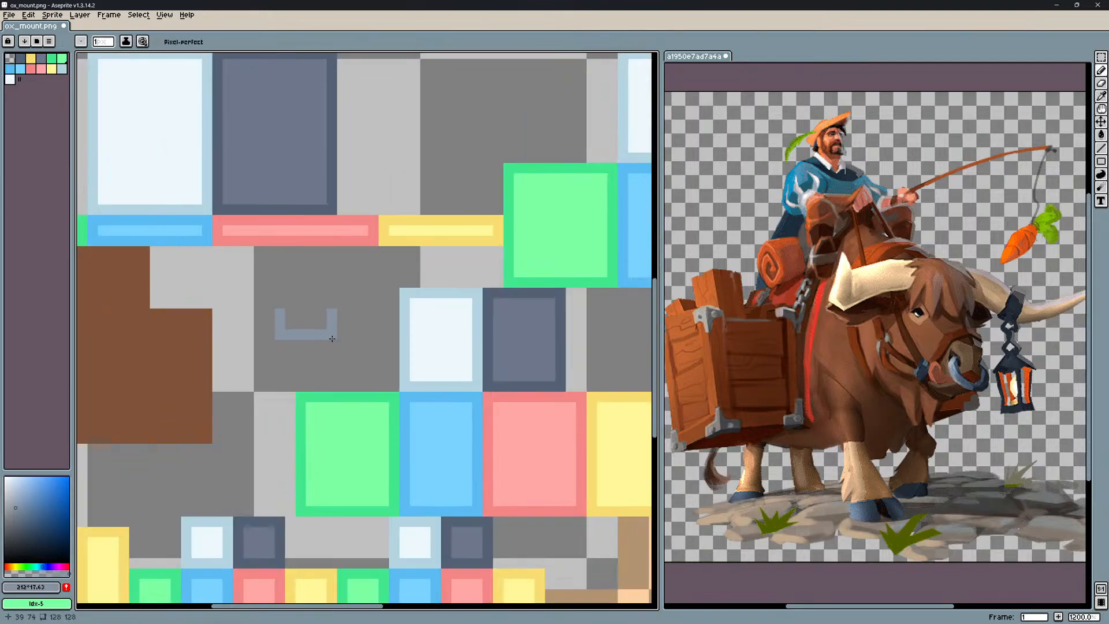
Try lighter, more neutral grey highlight shades on the nose ring's lower edge.
scroll(292, 371, "up", 4)
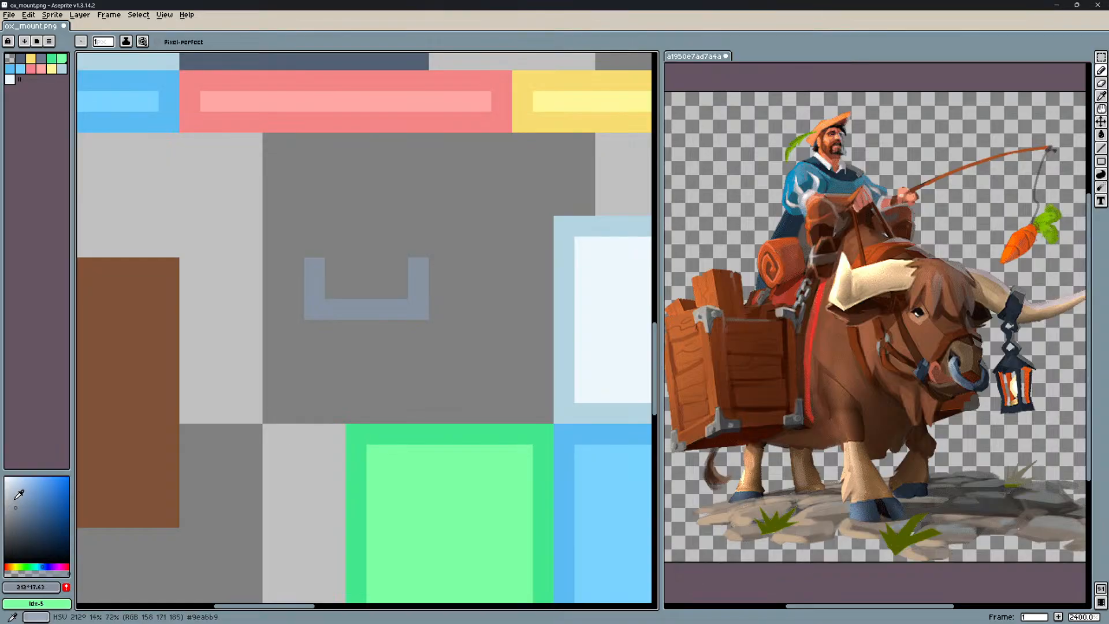
left_click(38, 564)
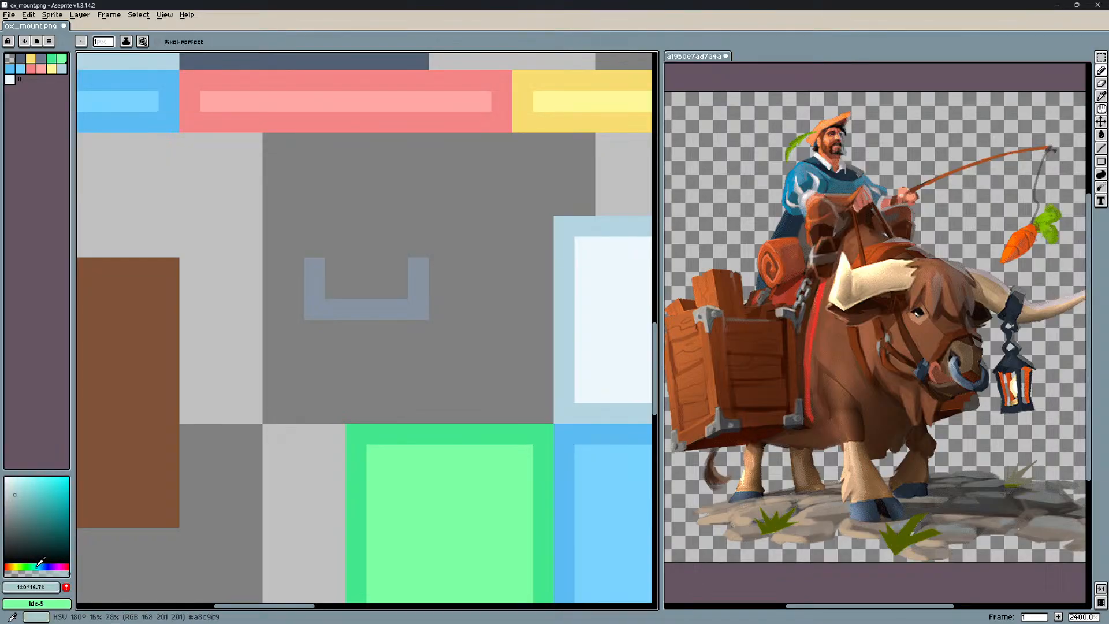
left_click(10, 493)
left_click(350, 298)
key("ctrl+z")
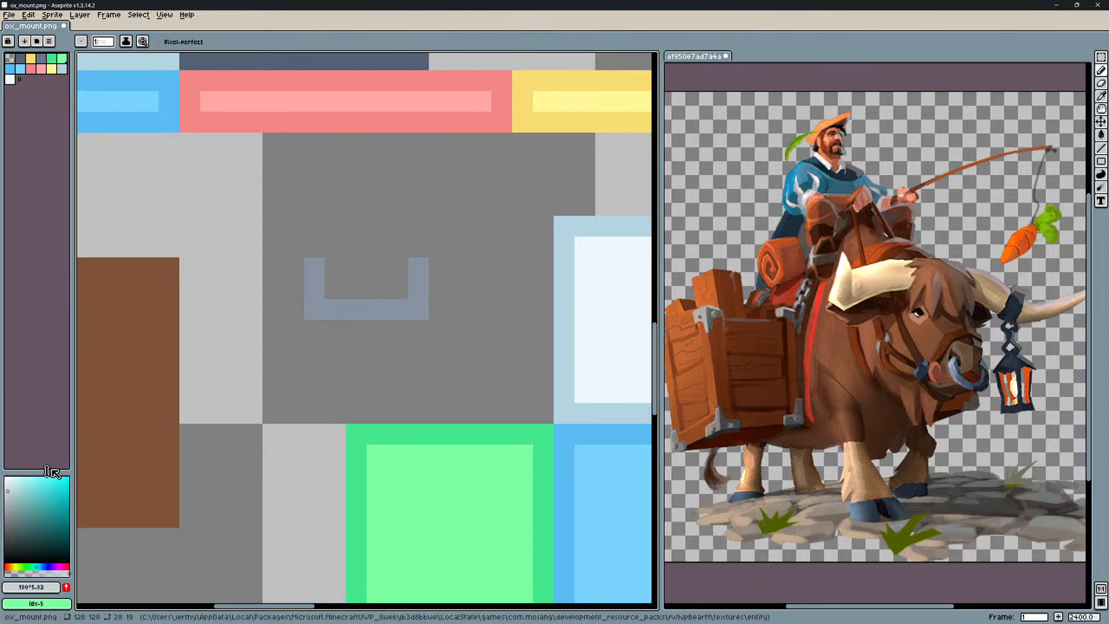
left_click(12, 499)
left_click(317, 316)
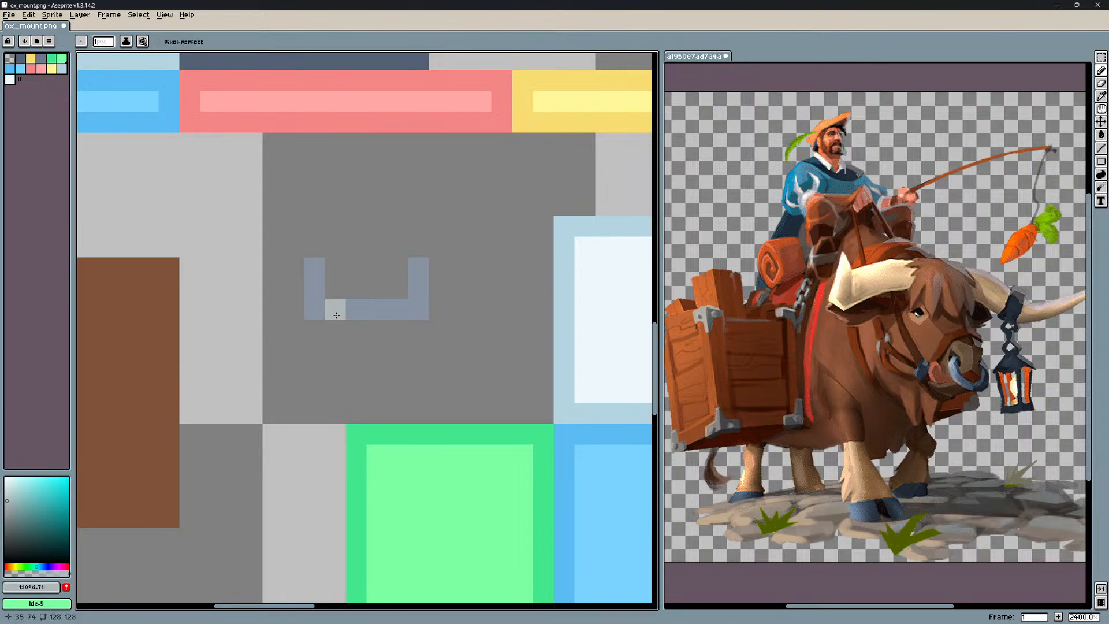
key("ctrl+z")
left_click(11, 499)
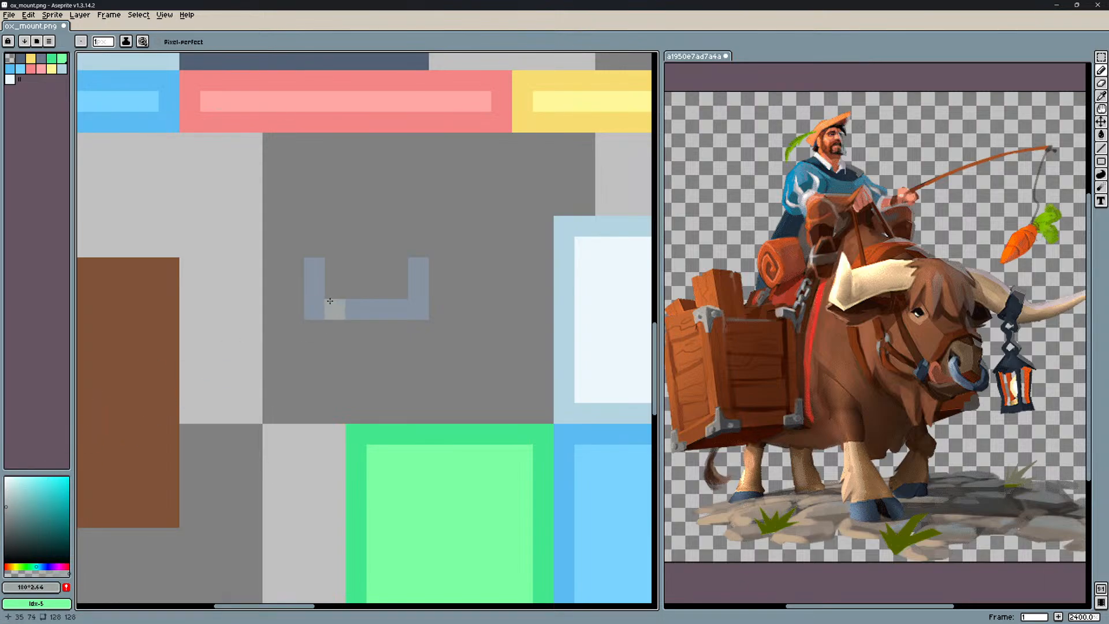
Paint the nose ring's lower corners and edge light grey #afb4b4, leaving one grey-blue pixel near the middle, and save the texture.
left_click(37, 491)
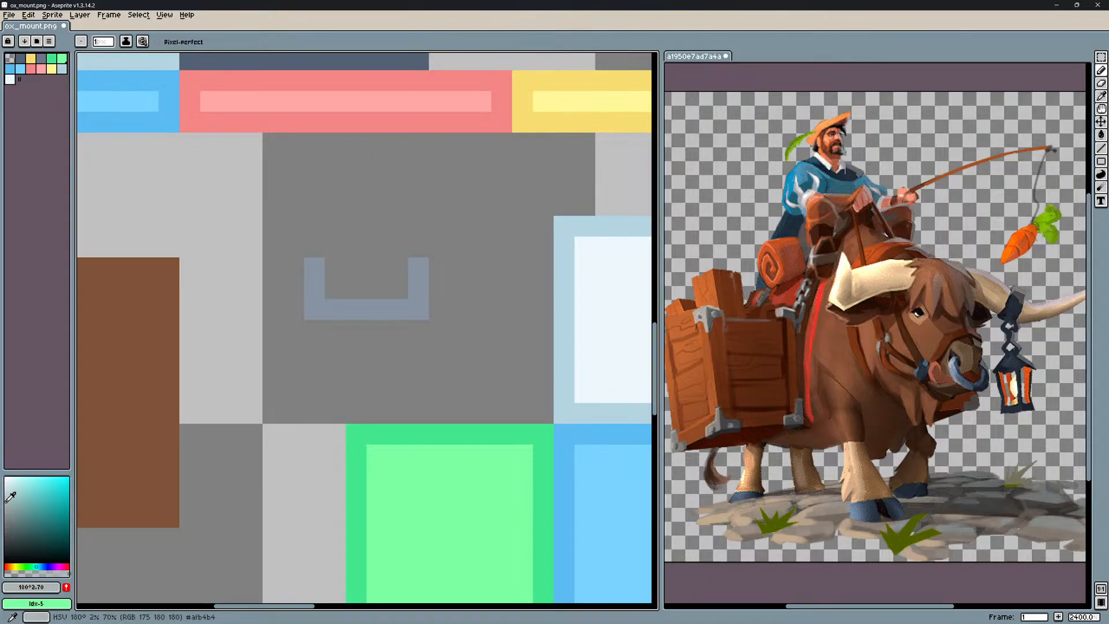
left_click(341, 290)
left_click_drag(322, 296, 367, 317)
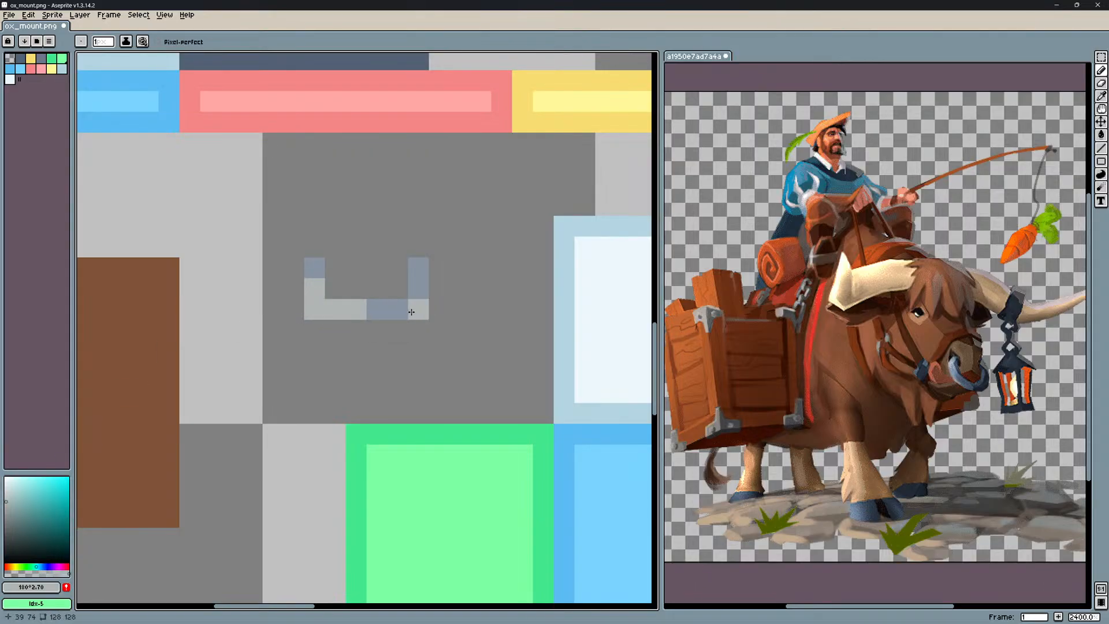
key("ctrl+s")
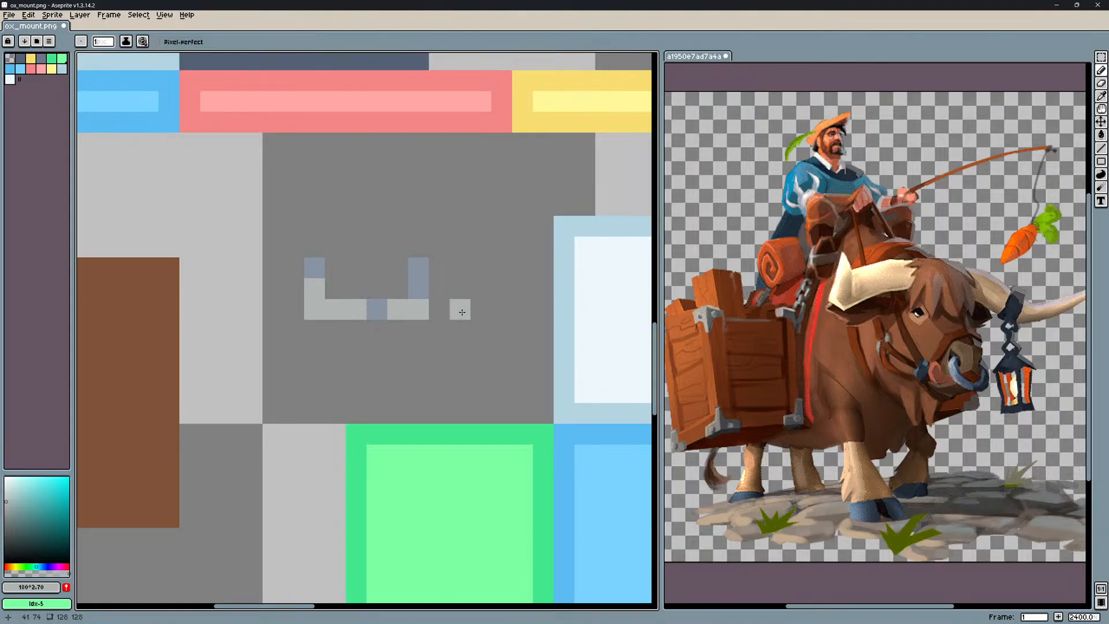
middle_click_drag(471, 308, 449, 303)
Switch to Blockbench and examine the textured nose ring on the ox from the front and side.
key("alt+Tab")
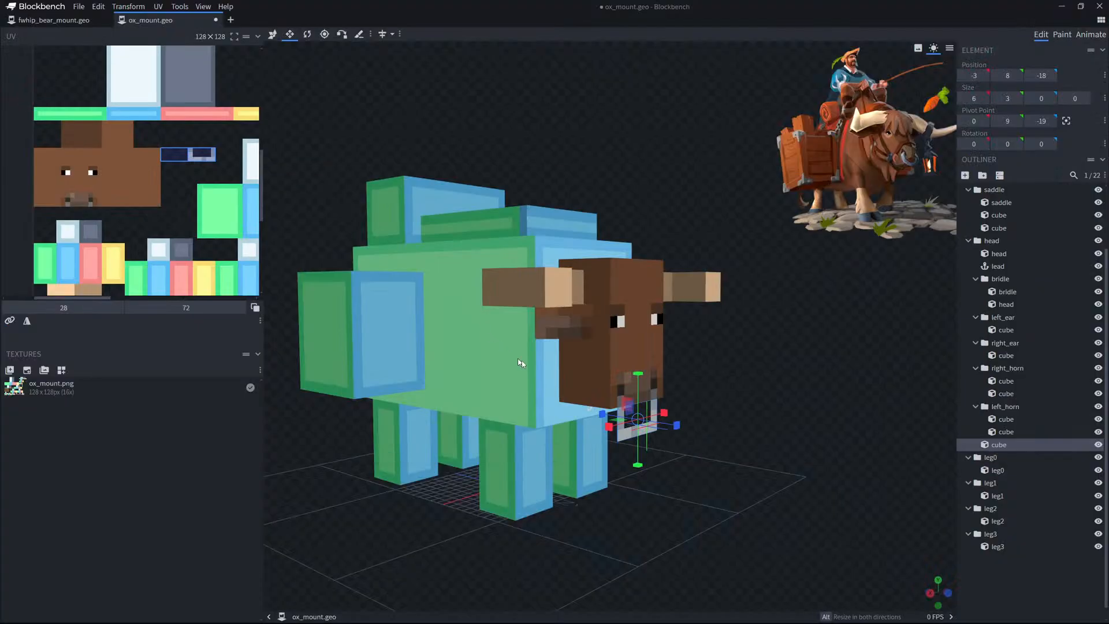
left_click_drag(694, 425, 912, 574)
left_click_drag(837, 474, 803, 471)
scroll(856, 453, "up", 1)
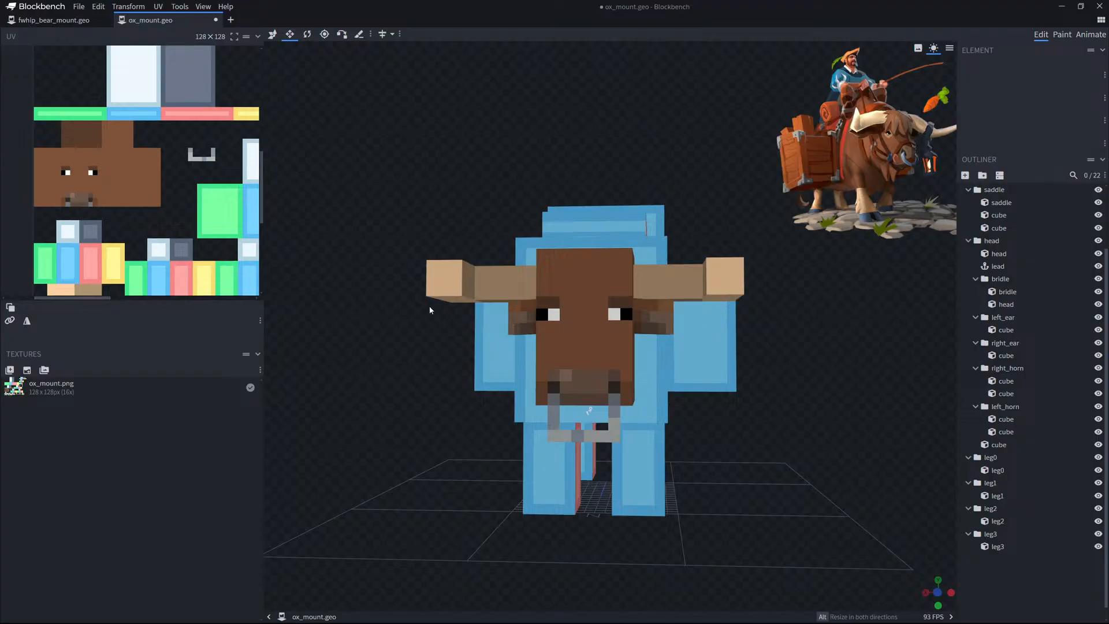
left_click_drag(429, 310, 354, 296)
scroll(544, 315, "up", 3)
scroll(544, 315, "down", 3)
Switch to Aseprite, shorten the nose ring to two pixels high by moving its bottom row up one pixel, and save.
key("alt+Tab")
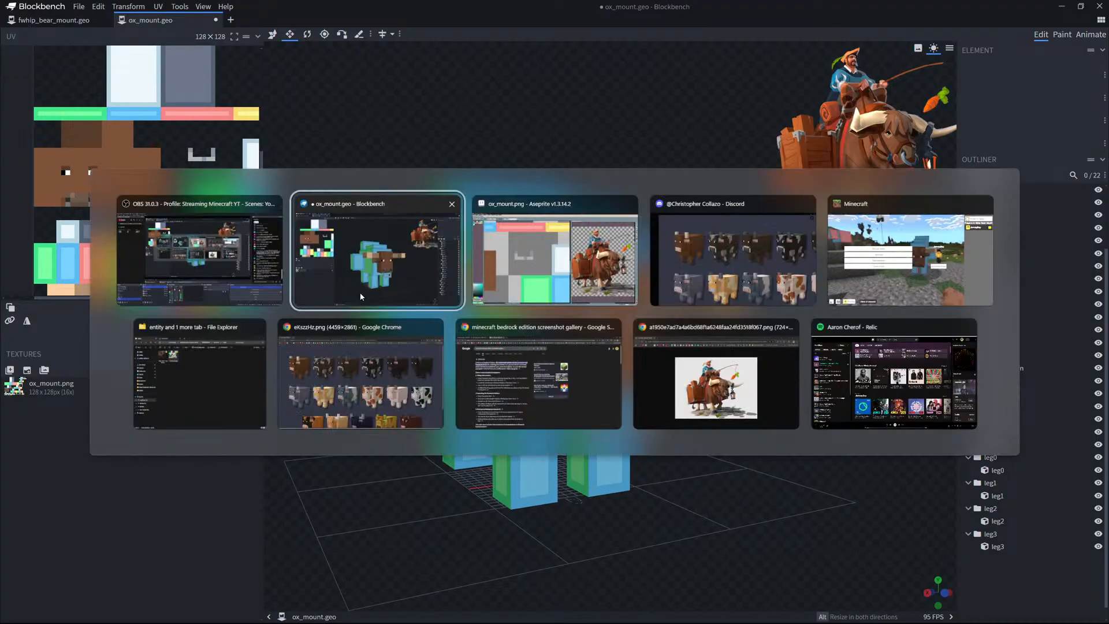
key("alt+Tab")
scroll(427, 307, "up", 2)
scroll(427, 306, "down", 1)
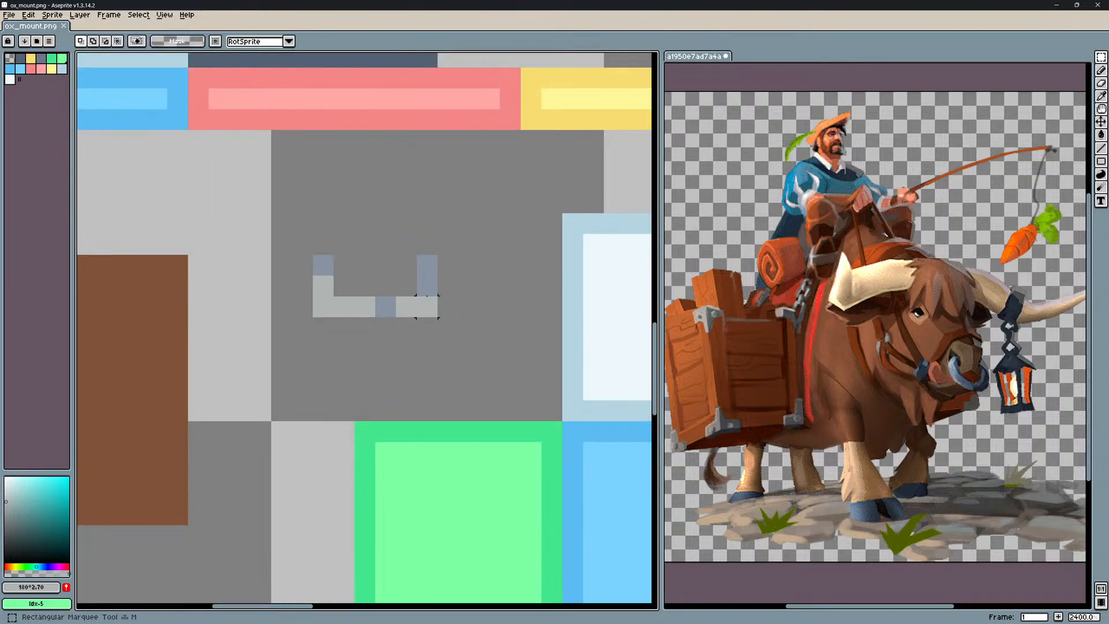
left_click_drag(427, 306, 386, 294)
left_click(420, 313)
key("ctrl+s")
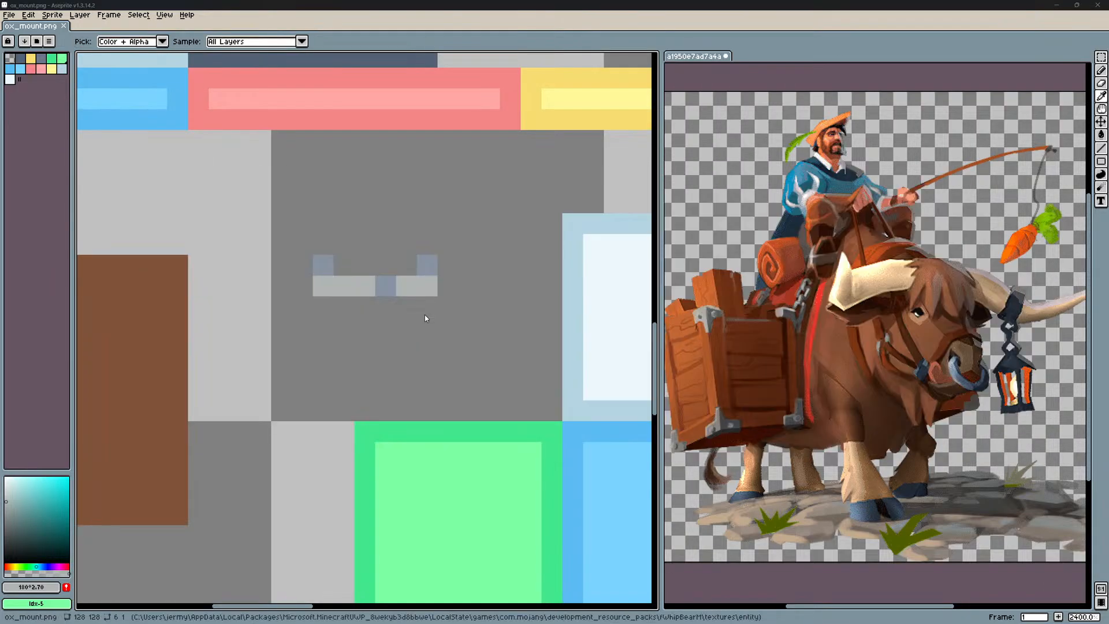
Check the shortened ring on the model and repaint the ring ends below the nostrils with the ring's sampled grey-blue #8693a2, saving the texture.
key("alt+Tab")
mouse_move(741, 454)
left_mouse_down()
mouse_move(613, 428)
mouse_move(750, 439)
mouse_move(739, 441)
left_mouse_up()
key("alt+Tab")
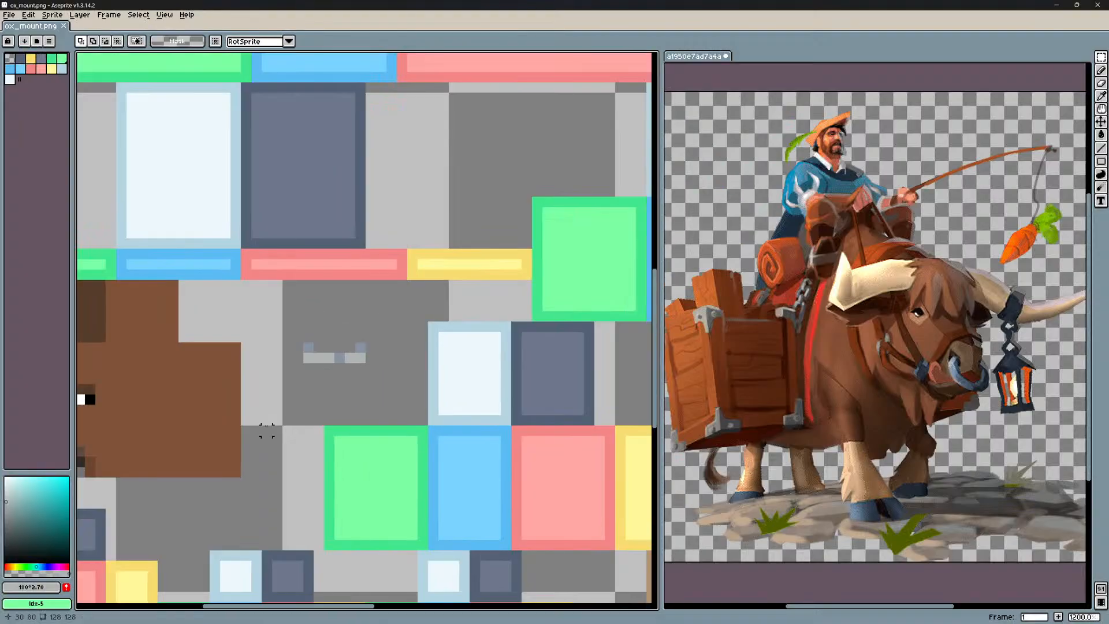
scroll(355, 335, "up", 3)
scroll(359, 325, "down", 2)
middle_click_drag(528, 277, 360, 373)
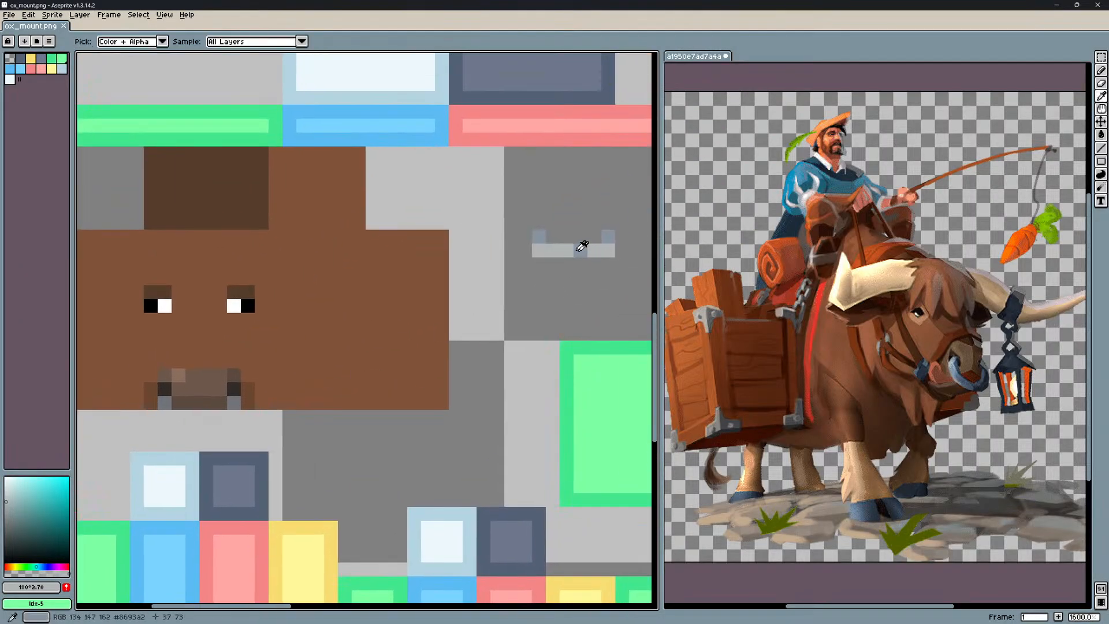
left_click(581, 250, "alt")
key("ctrl+s")
Check the ring from the front in Blockbench and repaint the ring texture's upper right pixel in Aseprite with sampled light grey #afb4b4.
key("alt+Tab")
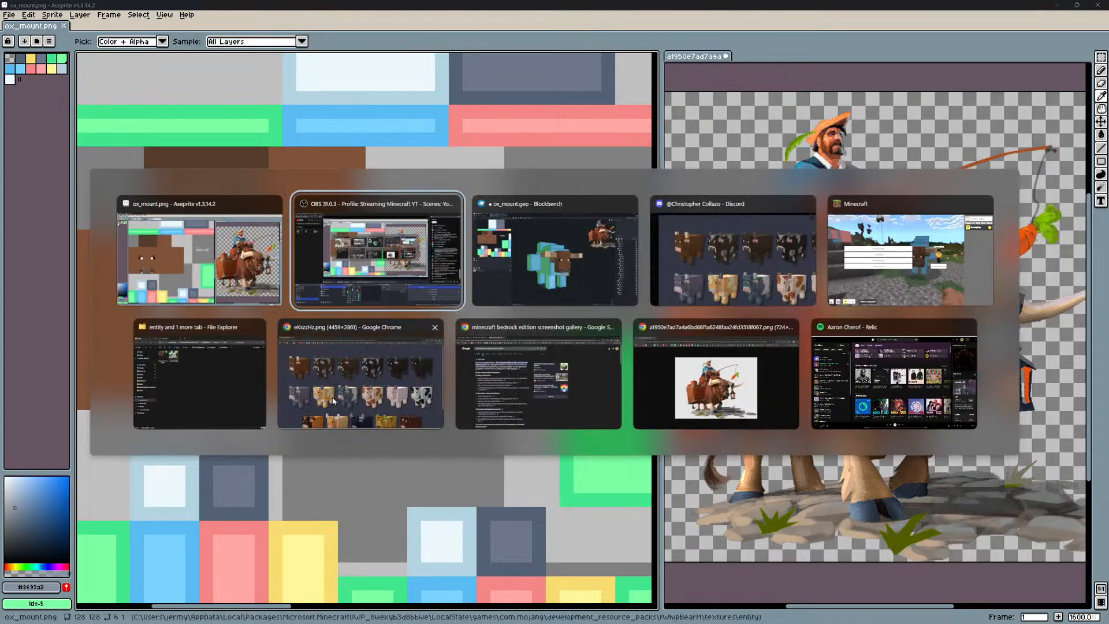
left_click_drag(751, 502, 624, 503)
scroll(624, 503, "down", 3)
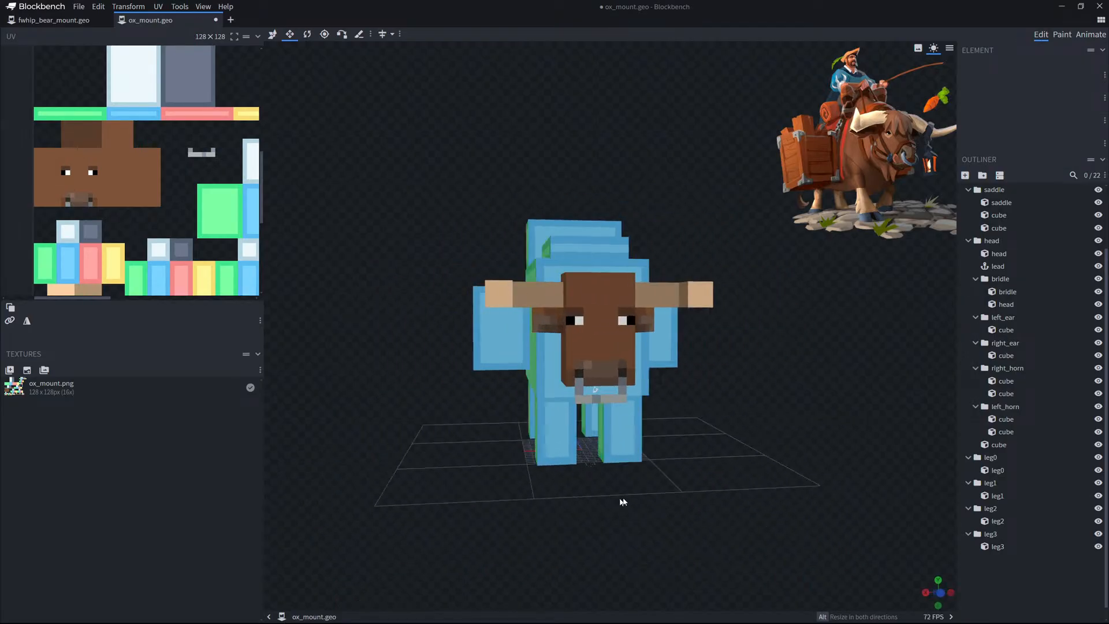
key("alt+Tab")
key("alt+Tab")
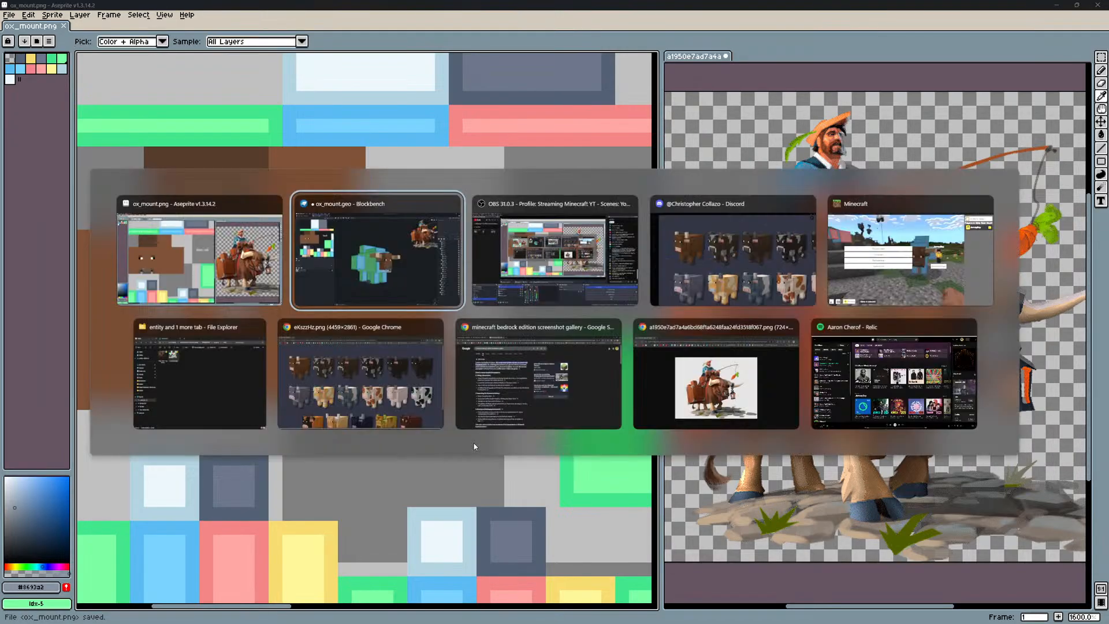
key("alt+Tab")
left_click(556, 248, "alt")
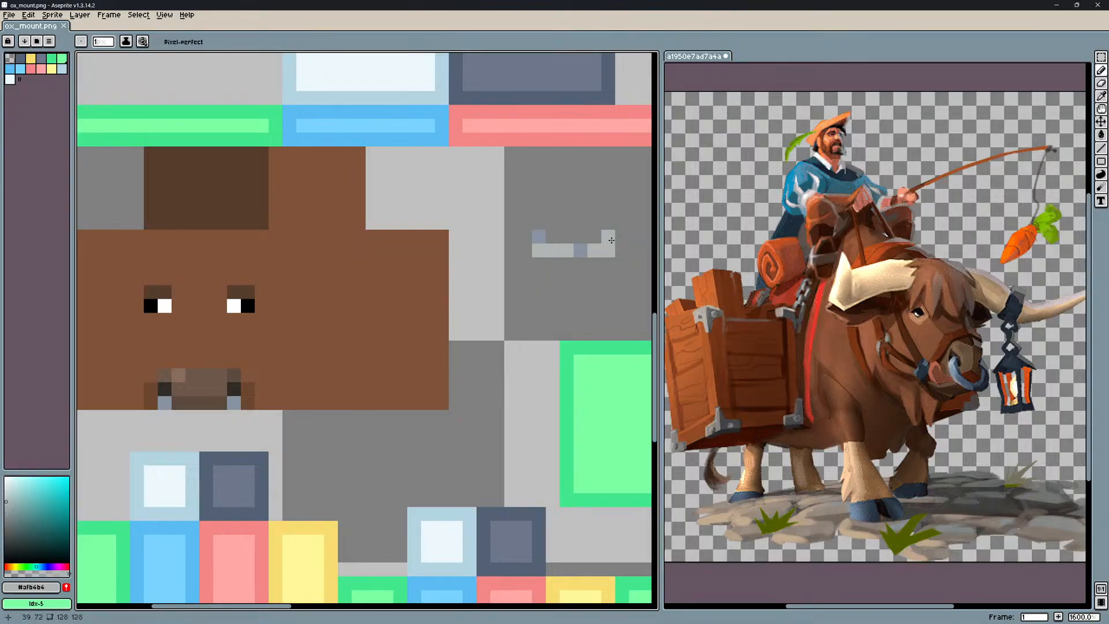
Switch to Blockbench and examine the ox's face and nose ring from near and far.
key("alt+Tab")
left_click_drag(706, 451, 680, 439)
scroll(893, 440, "down", 10)
scroll(711, 424, "up", 3)
scroll(711, 425, "up", 5)
scroll(766, 440, "up", 2)
scroll(774, 410, "down", 3)
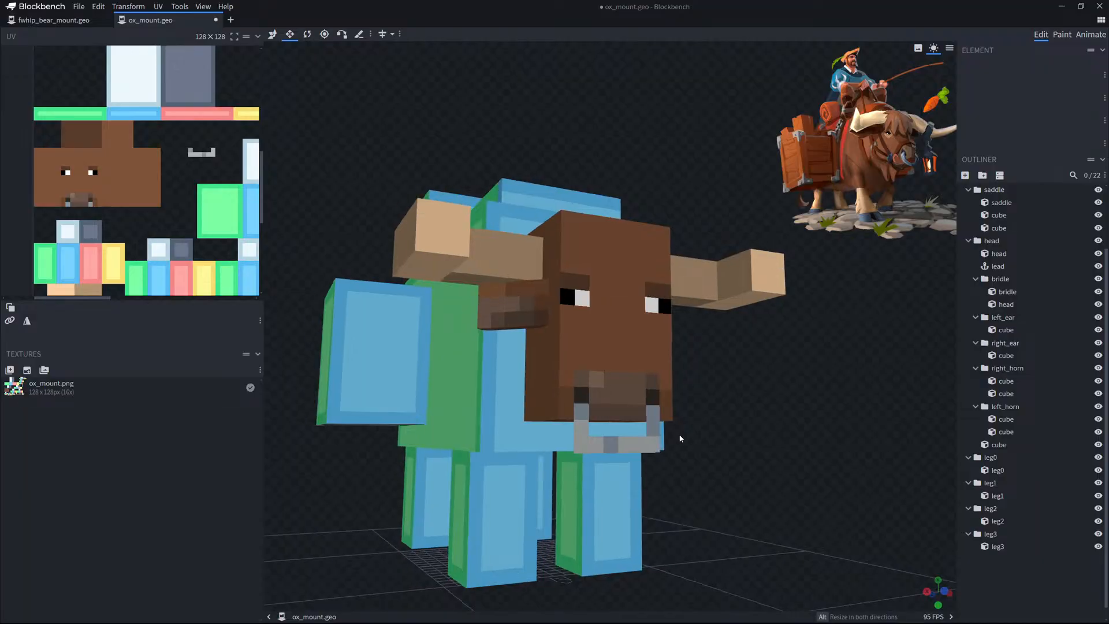
scroll(681, 439, "down", 1)
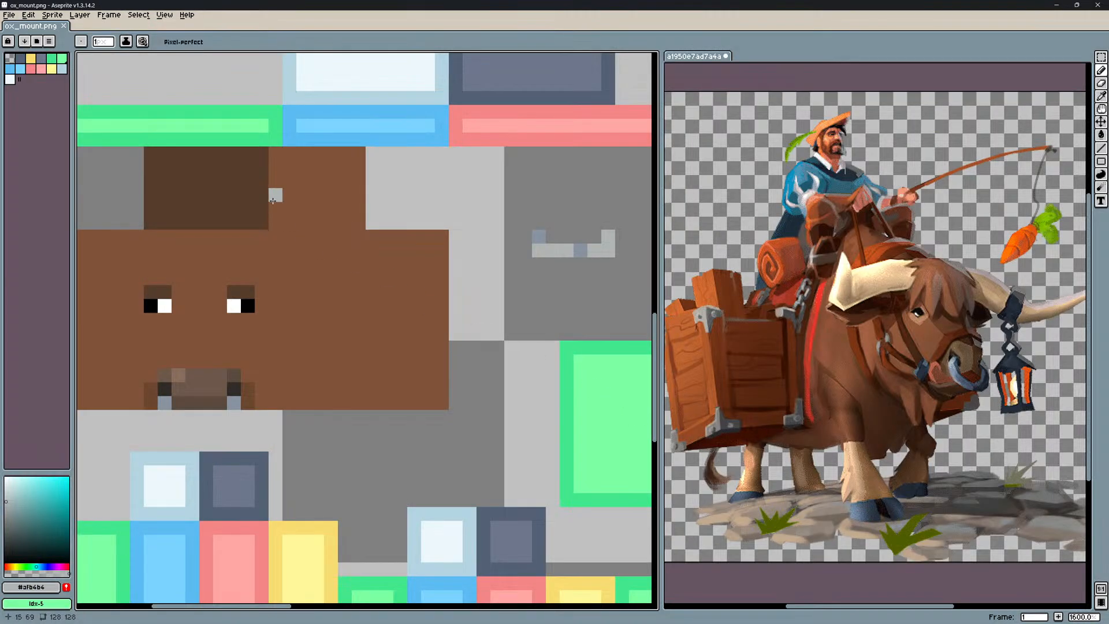
In Aseprite, outline the head's underside face, eight pixels wide and six high, with the sampled dark brown.
scroll(273, 200, "up", 3)
key("i")
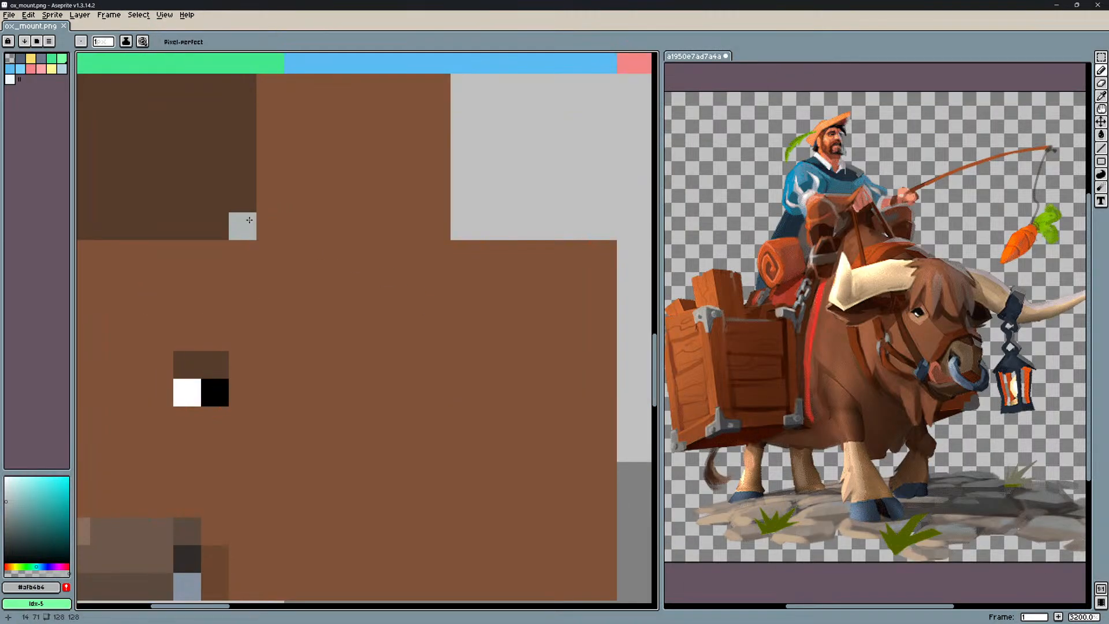
scroll(280, 217, "down", 1)
middle_click_drag(281, 217, 359, 250)
left_click(349, 260, "alt")
mouse_move(295, 272)
left_mouse_down()
mouse_move(296, 164)
mouse_move(299, 257)
mouse_move(309, 148)
left_mouse_up()
left_click(329, 254, "alt")
left_click_drag(340, 254, 482, 251)
mouse_move(473, 173)
left_mouse_down()
mouse_move(473, 142)
mouse_move(482, 263)
left_mouse_up()
Clean up the stray dark brown pixels outside the underside face, restoring the blue of the neighbouring texture.
key("e")
left_click(495, 257)
left_click(474, 133)
key("ctrl+z")
key("b")
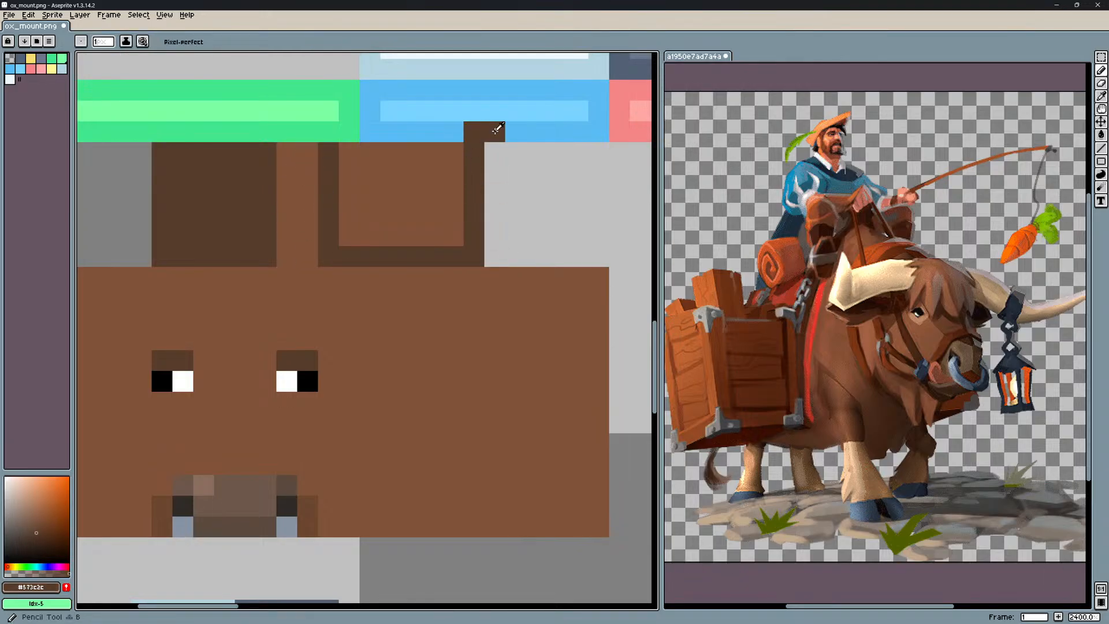
left_click(495, 132, "alt")
left_click(474, 133)
Fill the head's underside face with dark brown and its top face with the sampled lighter brown, and save the texture.
left_click(474, 161, "alt")
mouse_move(474, 154)
left_mouse_down()
mouse_move(330, 177)
mouse_move(370, 197)
mouse_move(435, 198)
mouse_move(445, 238)
left_mouse_up()
left_click(285, 251, "alt")
mouse_move(285, 251)
left_mouse_down()
mouse_move(163, 248)
mouse_move(154, 211)
mouse_move(164, 159)
mouse_move(275, 158)
left_mouse_up()
key("ctrl+s")
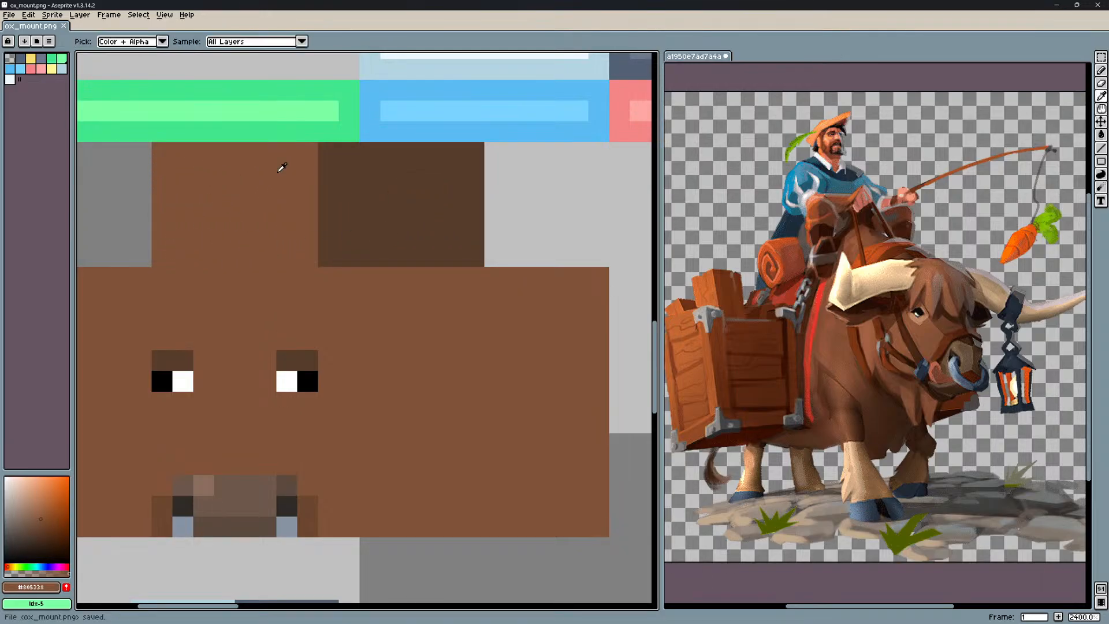
Switch to Blockbench, check the recoloured head from several angles, and save the model.
key("alt+Tab")
mouse_move(690, 407)
left_mouse_down()
mouse_move(770, 426)
mouse_move(820, 414)
mouse_move(710, 404)
mouse_move(492, 432)
mouse_move(738, 448)
mouse_move(776, 431)
mouse_move(653, 439)
mouse_move(553, 421)
mouse_move(798, 428)
mouse_move(720, 438)
left_mouse_up()
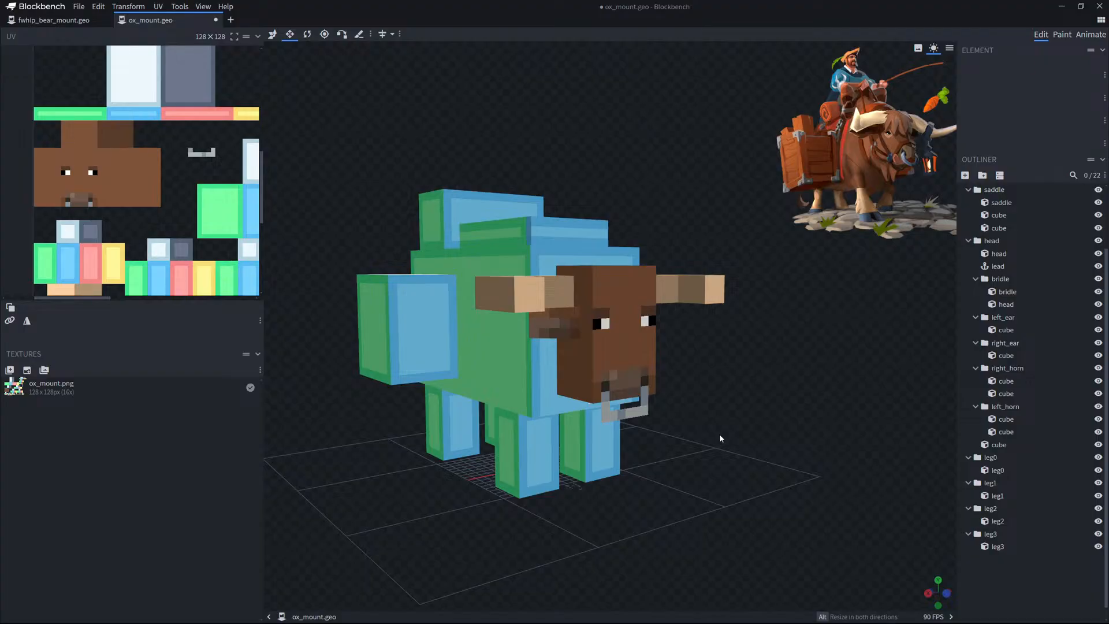
left_click_drag(732, 429, 635, 471)
key("ctrl+s")
Select the head cube and shift its front forward along the depth axis.
right_click_drag(635, 471, 675, 514)
left_click_drag(674, 510, 761, 434)
left_click(585, 409)
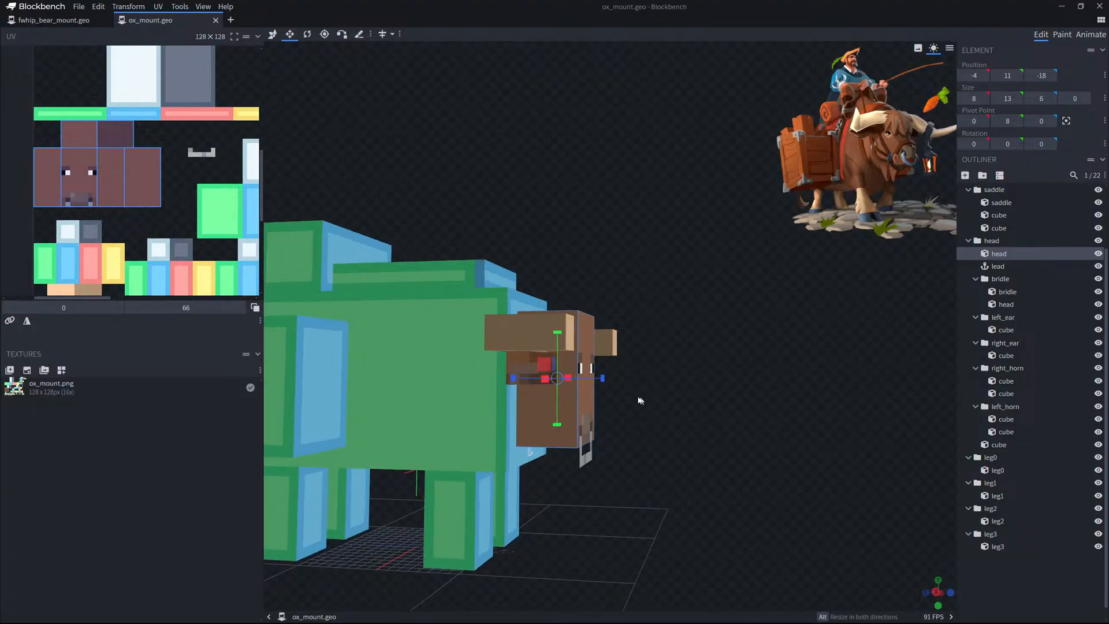
left_click_drag(602, 379, 621, 388)
Select the nose ring plane and move it one unit forward to Z -19, in line with the head's front.
left_click_drag(738, 490, 612, 459)
left_click(608, 456)
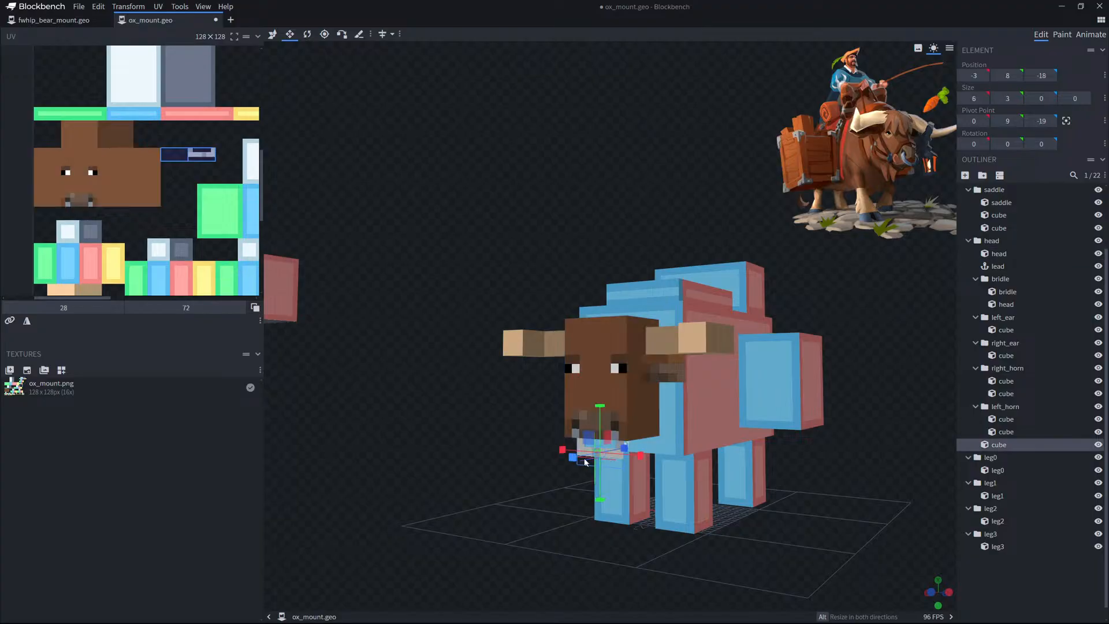
left_click_drag(725, 537, 632, 537)
key("v")
left_click_drag(671, 455, 658, 457)
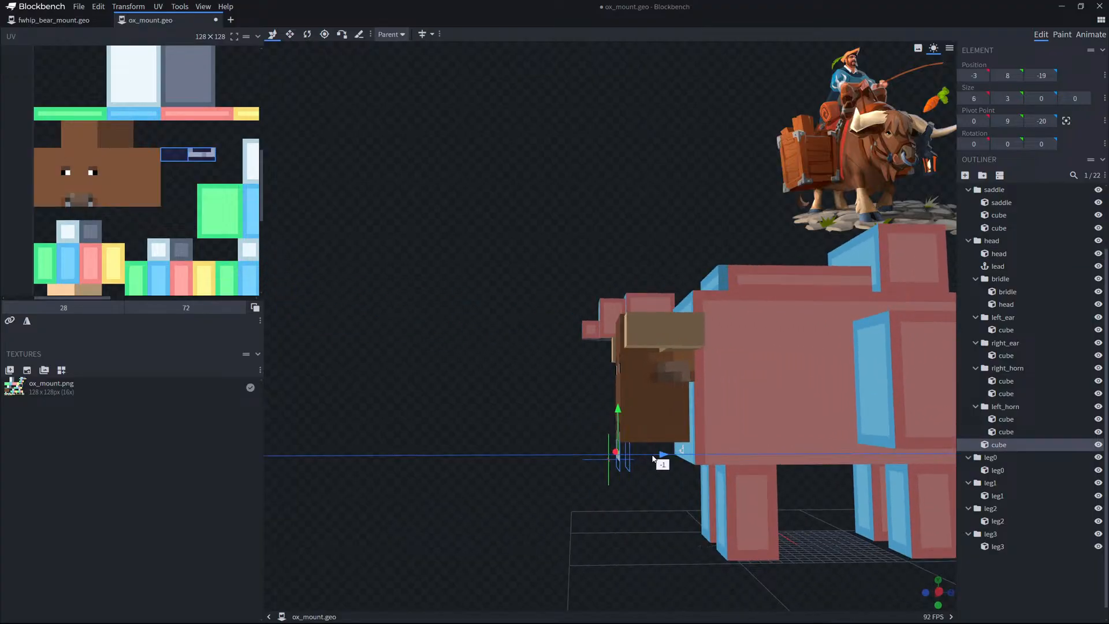
Check the model with the repositioned nose ring from another angle and save it.
left_click(1060, 599)
left_click_drag(569, 537, 745, 533)
key("ctrl+s")
Move the head cube's UV layout to 0, 66 and, in Aseprite, shift the painted head texture one pixel right and down to match.
left_click(578, 331)
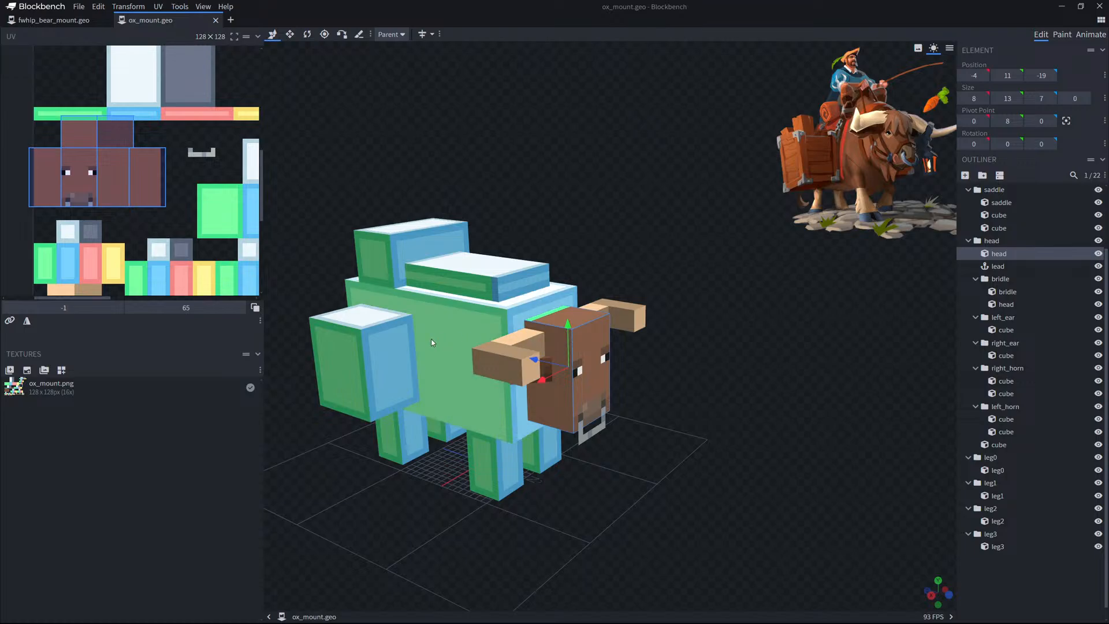
left_click_drag(118, 160, 127, 166)
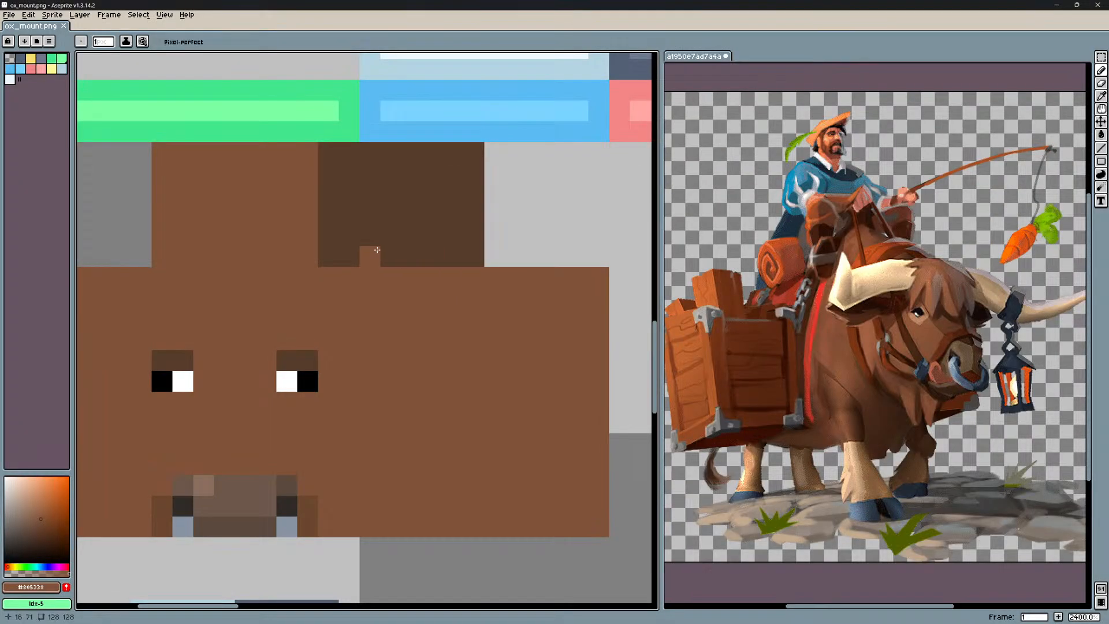
scroll(378, 250, "down", 2)
key("m")
left_click_drag(522, 401, 132, 156)
left_click_drag(276, 249, 285, 257)
key("ctrl+d")
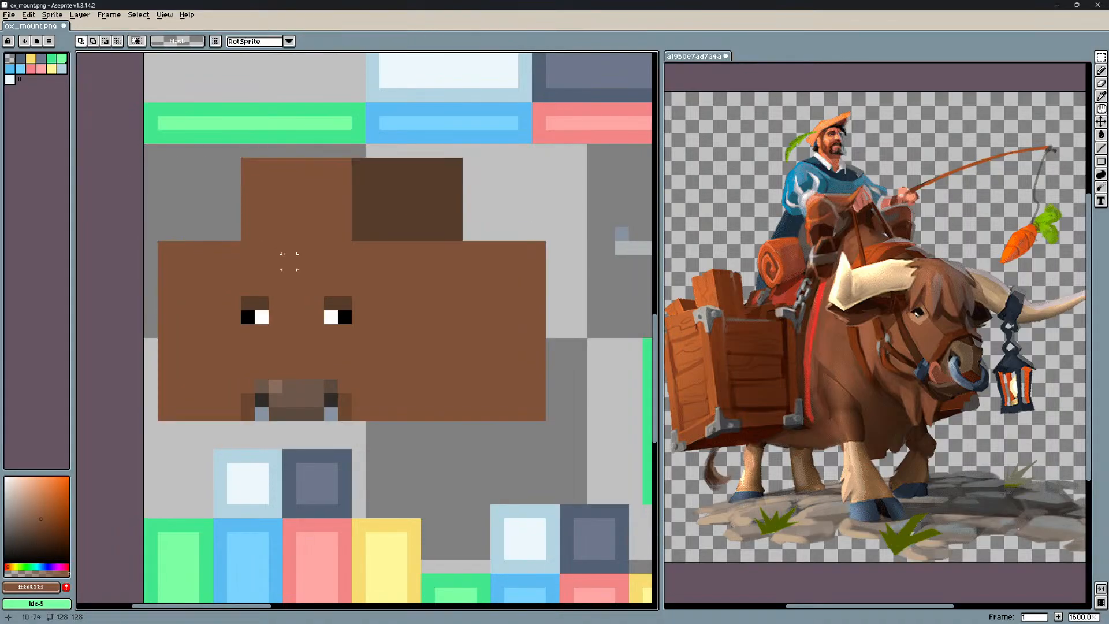
Extend the head texture by one pixel along its left, upper and right edges, using dark brown above the underside face and lighter brown elsewhere.
key("b")
left_click_drag(150, 251, 151, 408)
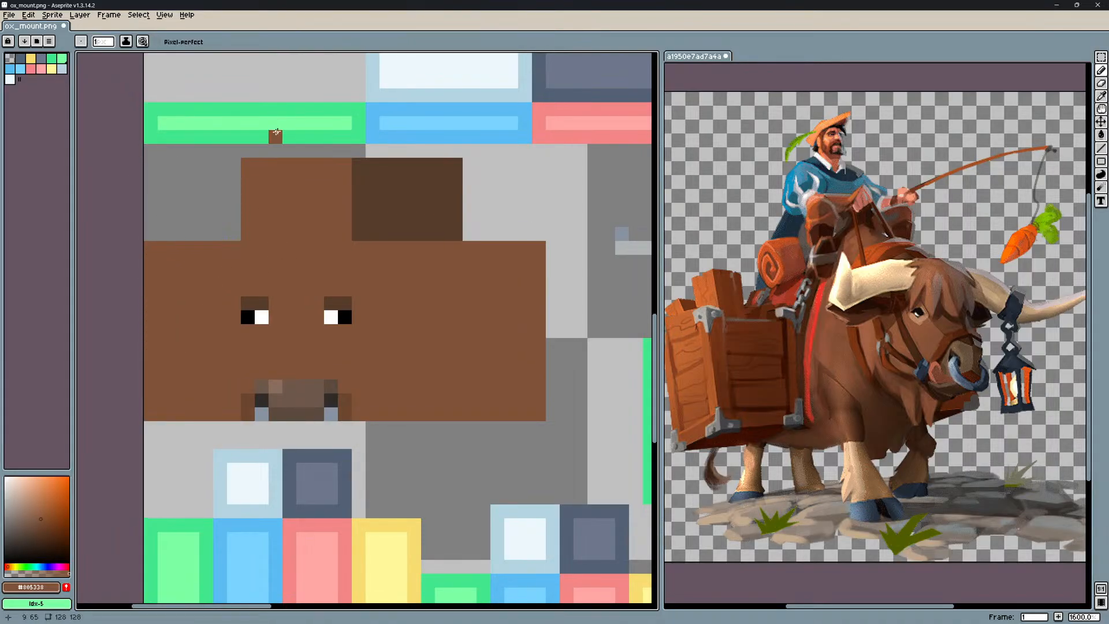
left_click_drag(260, 152, 473, 155)
left_click(357, 162, "alt")
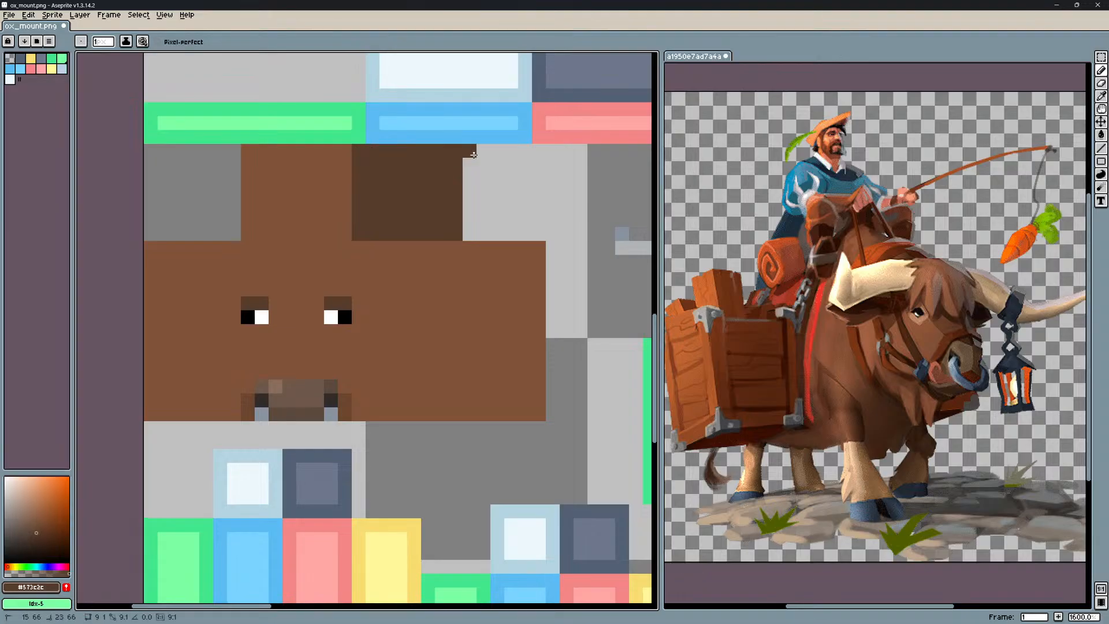
left_click(537, 254, "alt")
left_click_drag(553, 248, 553, 414)
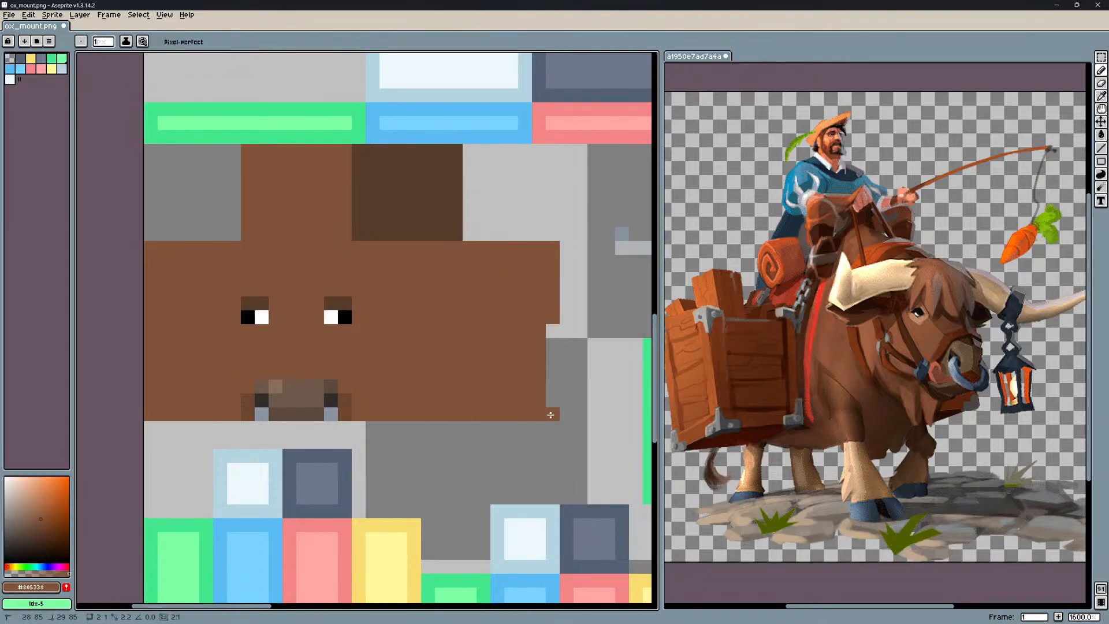
Switch to Blockbench, inspect the head, and move the nose ring plane's UV layout to 30, 73, clear of the enlarged head texture.
key("alt+Tab")
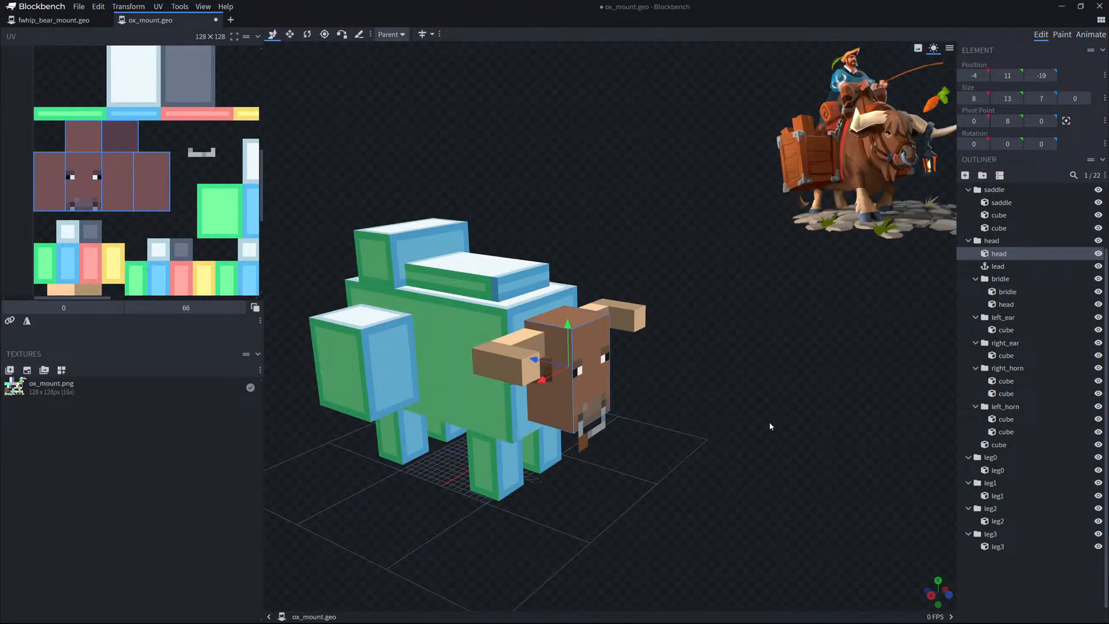
left_click(1019, 598)
left_click_drag(755, 432, 626, 441)
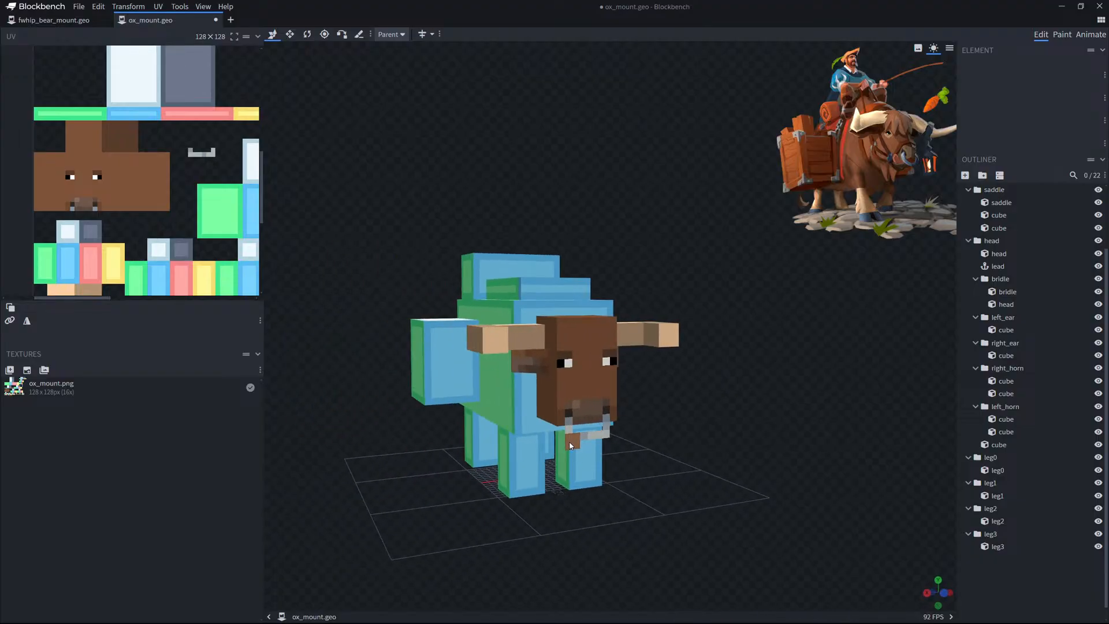
left_click(606, 436)
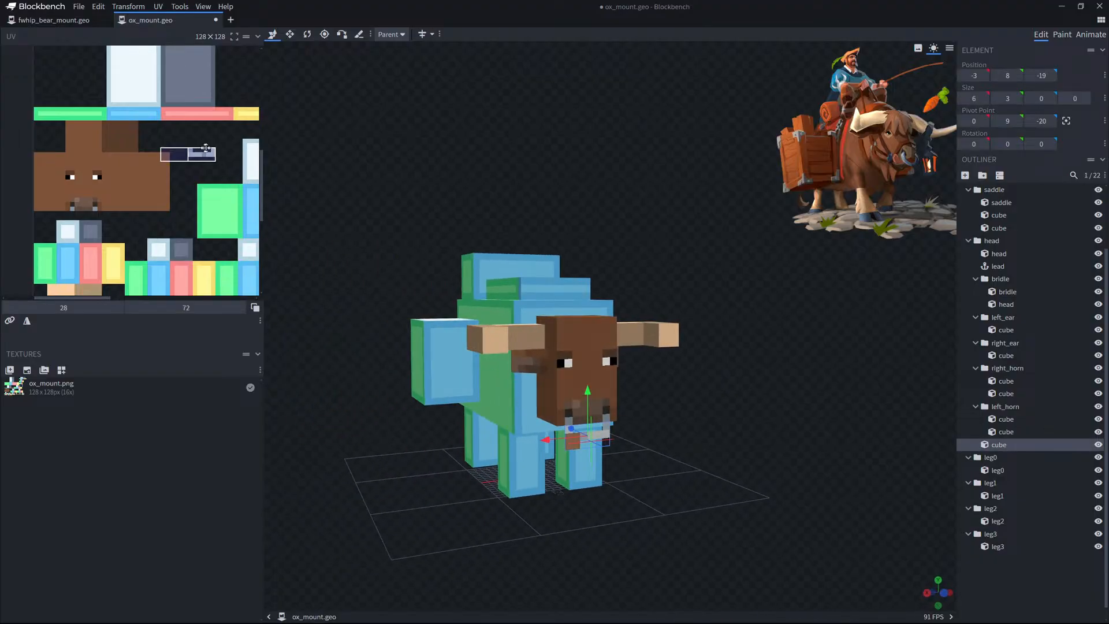
left_click_drag(204, 158, 209, 161)
In Aseprite, move the nose ring pixels two pixels right and one down to match its new UV position, and save the texture.
key("alt+Tab")
middle_click_drag(572, 344, 373, 370)
middle_click_drag(438, 329, 436, 327)
key("m")
left_click_drag(421, 257, 491, 272)
left_click_drag(490, 272, 514, 287)
key("ctrl+s")
Switch to Blockbench, save the model, deselect the nose ring plane, and check the head from both sides.
key("alt+Tab")
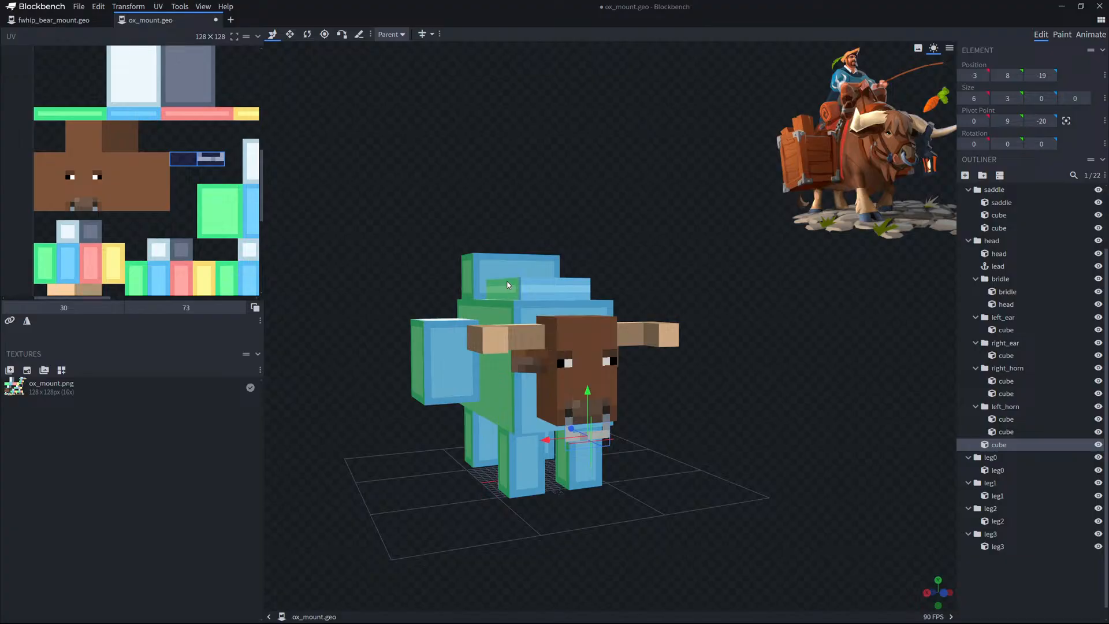
left_click_drag(448, 173, 432, 172)
key("ctrl+s")
scroll(1012, 557, "down", 1)
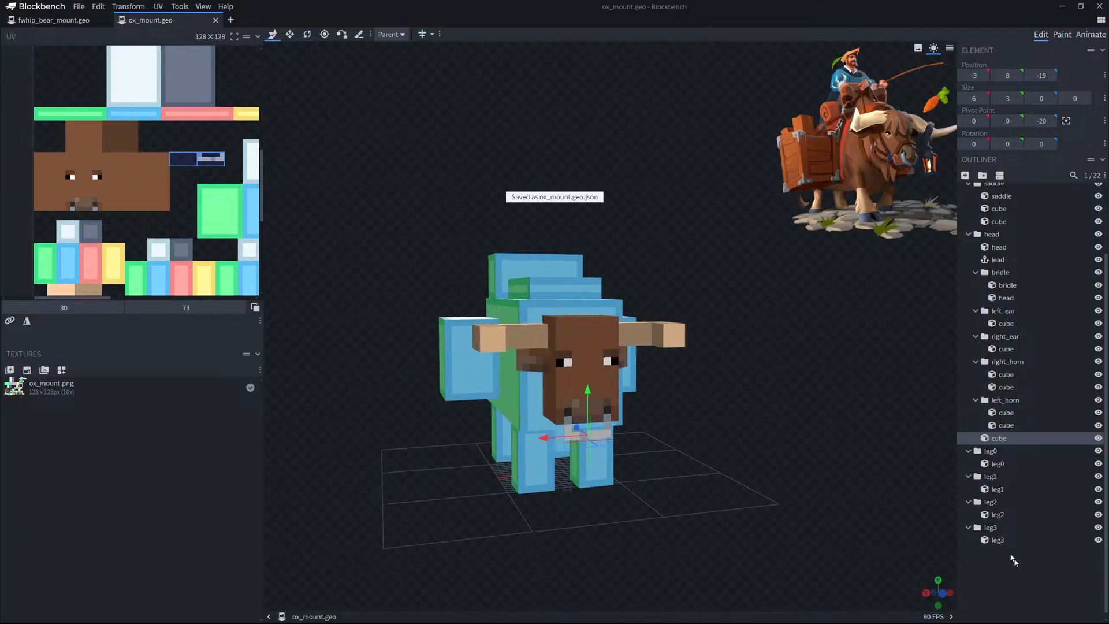
left_click(799, 463)
left_click_drag(799, 463, 511, 462)
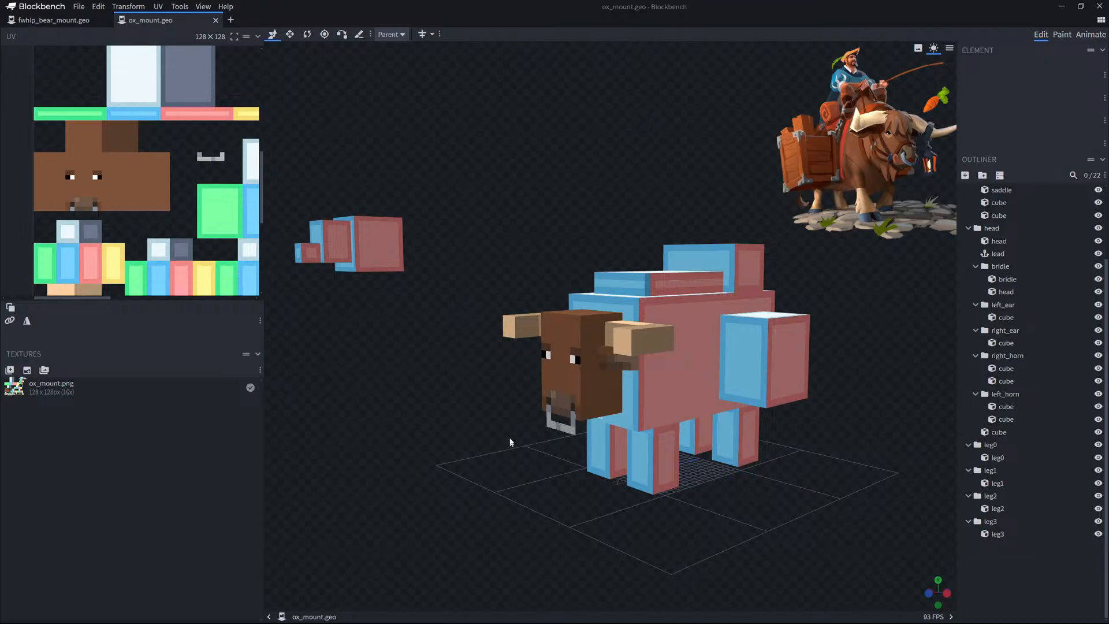